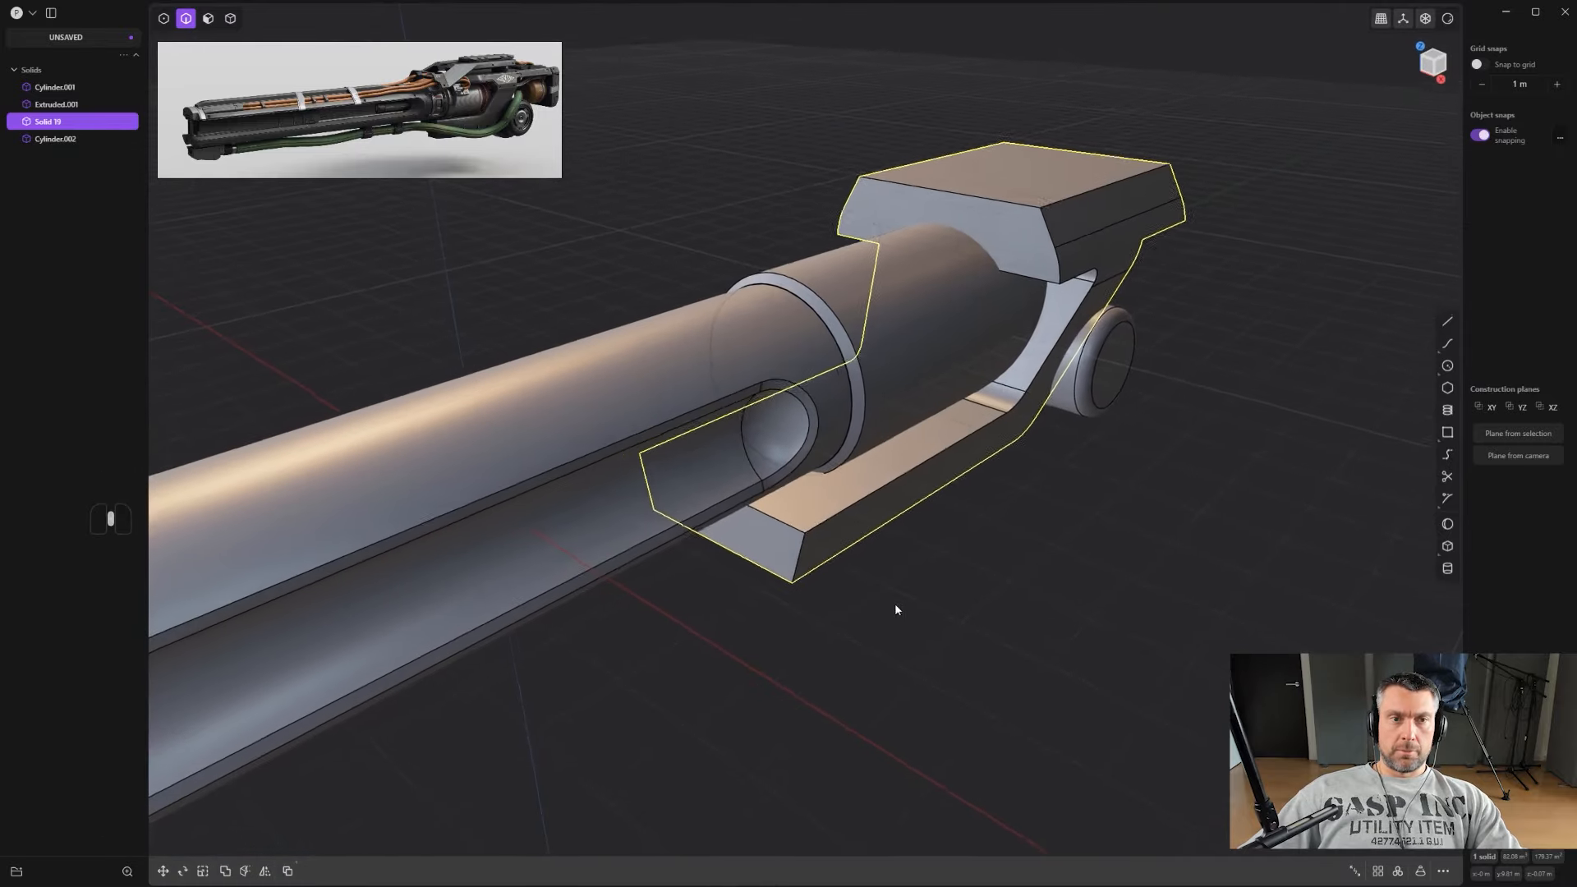
# Step: Offset the bracket's side faces on the upper block, sloped connector and lower arm slightly inward
pyautogui.press('3')
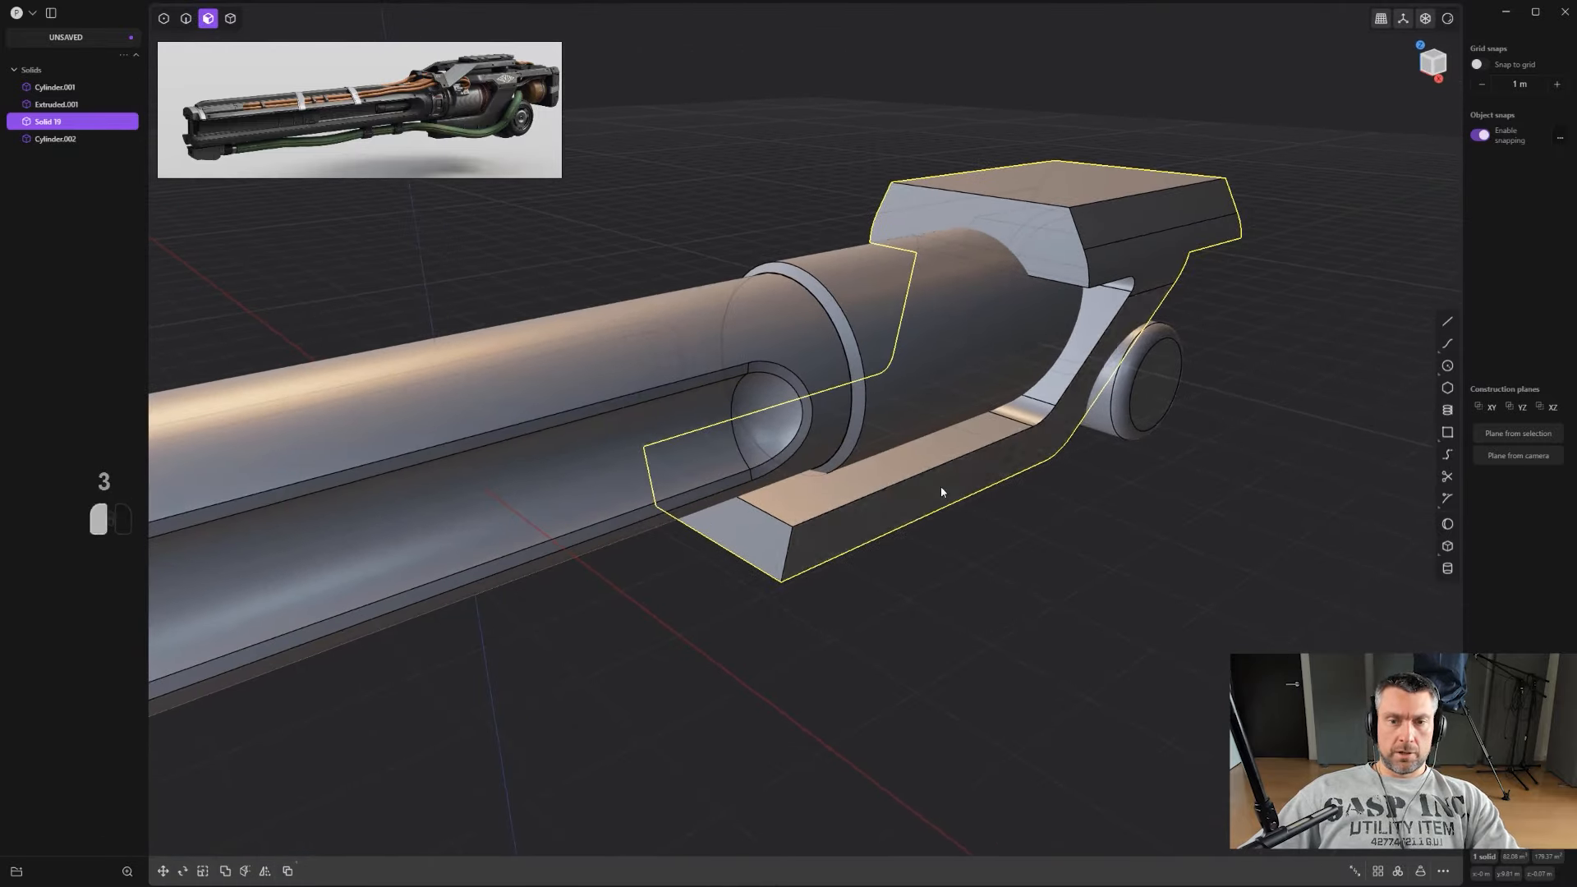
pyautogui.click(941, 488)
pyautogui.keyDown('shift'); pyautogui.click(1164, 281); pyautogui.keyUp('shift')
pyautogui.keyDown('shift'); pyautogui.click(1089, 378); pyautogui.keyUp('shift')
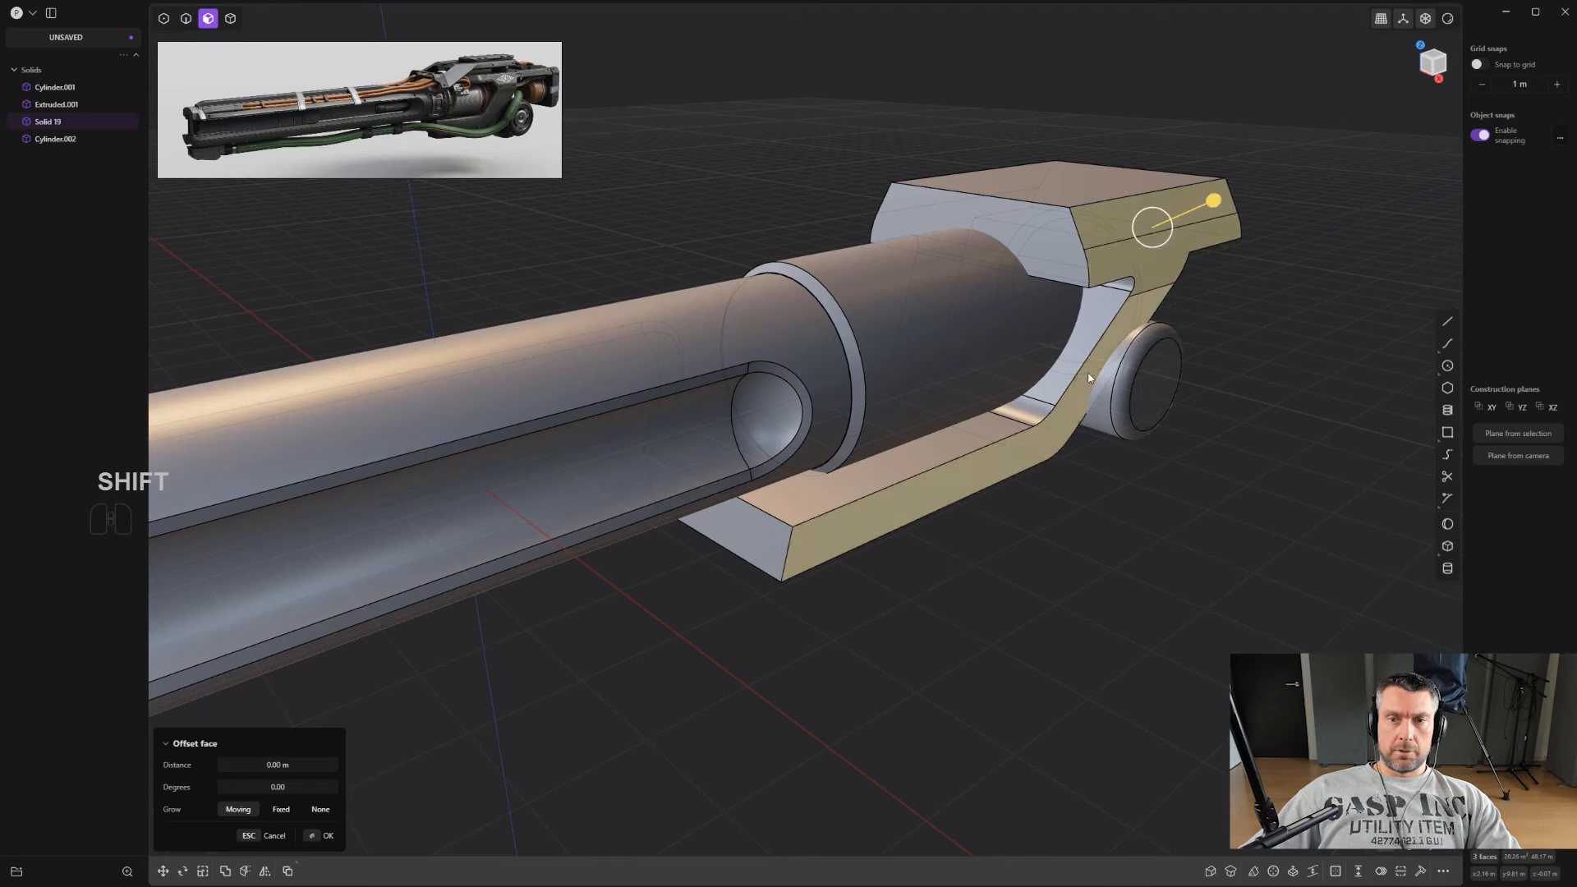
pyautogui.moveTo(1103, 465); pyautogui.dragTo(1094, 459)
pyautogui.moveTo(1018, 545); pyautogui.dragTo(1066, 598, button='middle')
pyautogui.rightClick(1047, 552)
pyautogui.scroll(1, 1009, 507)
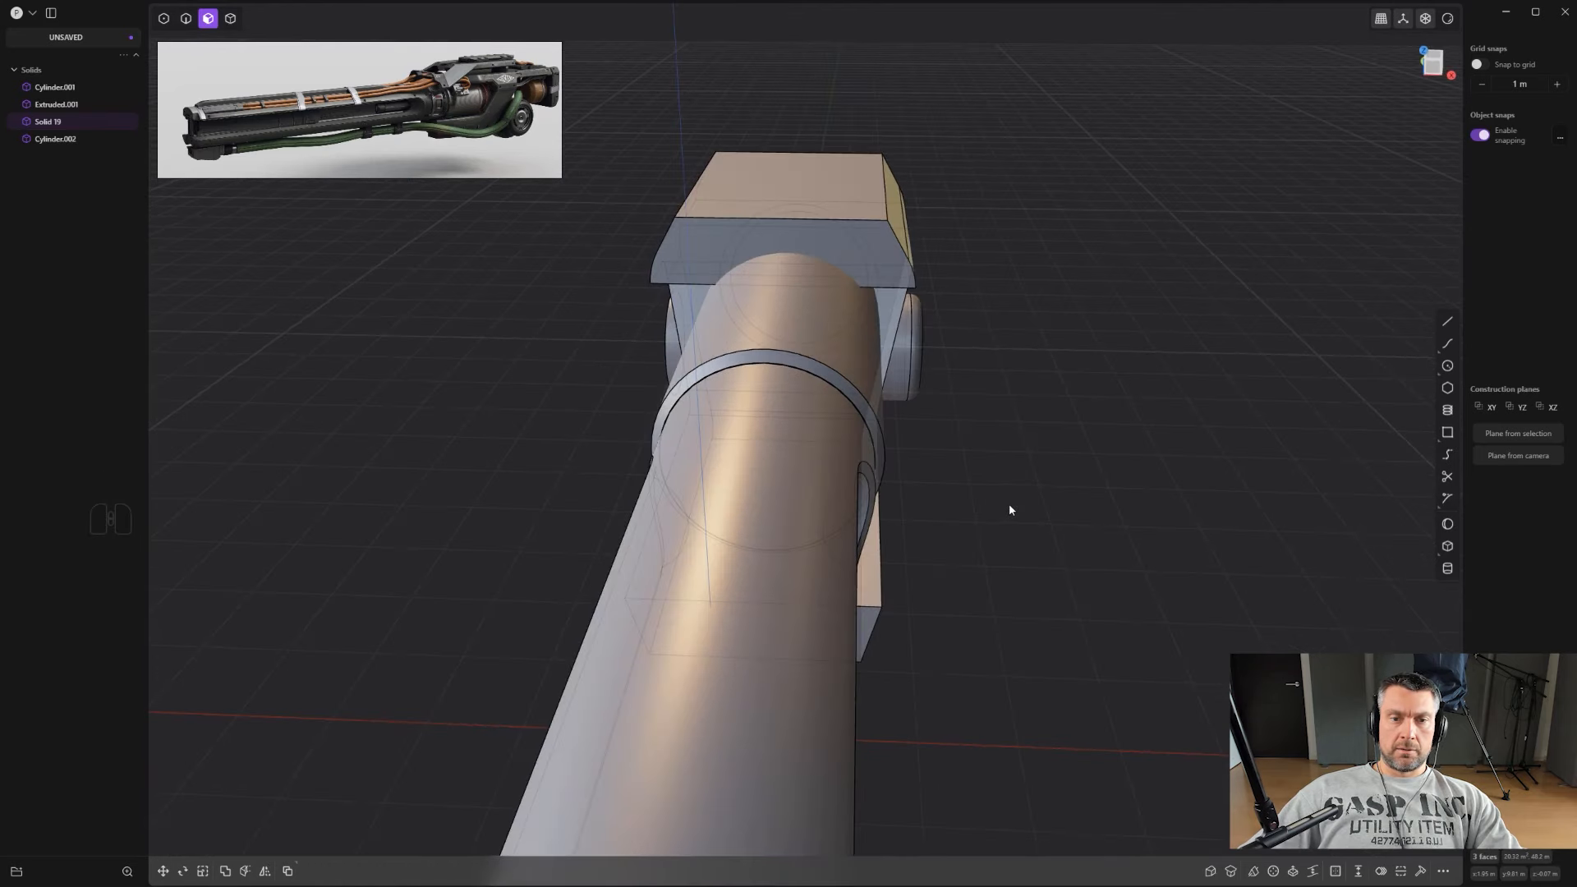
# Step: Mirror the bracket across its central plane, slicing it at the plane and merging the halves together
pyautogui.press('4')
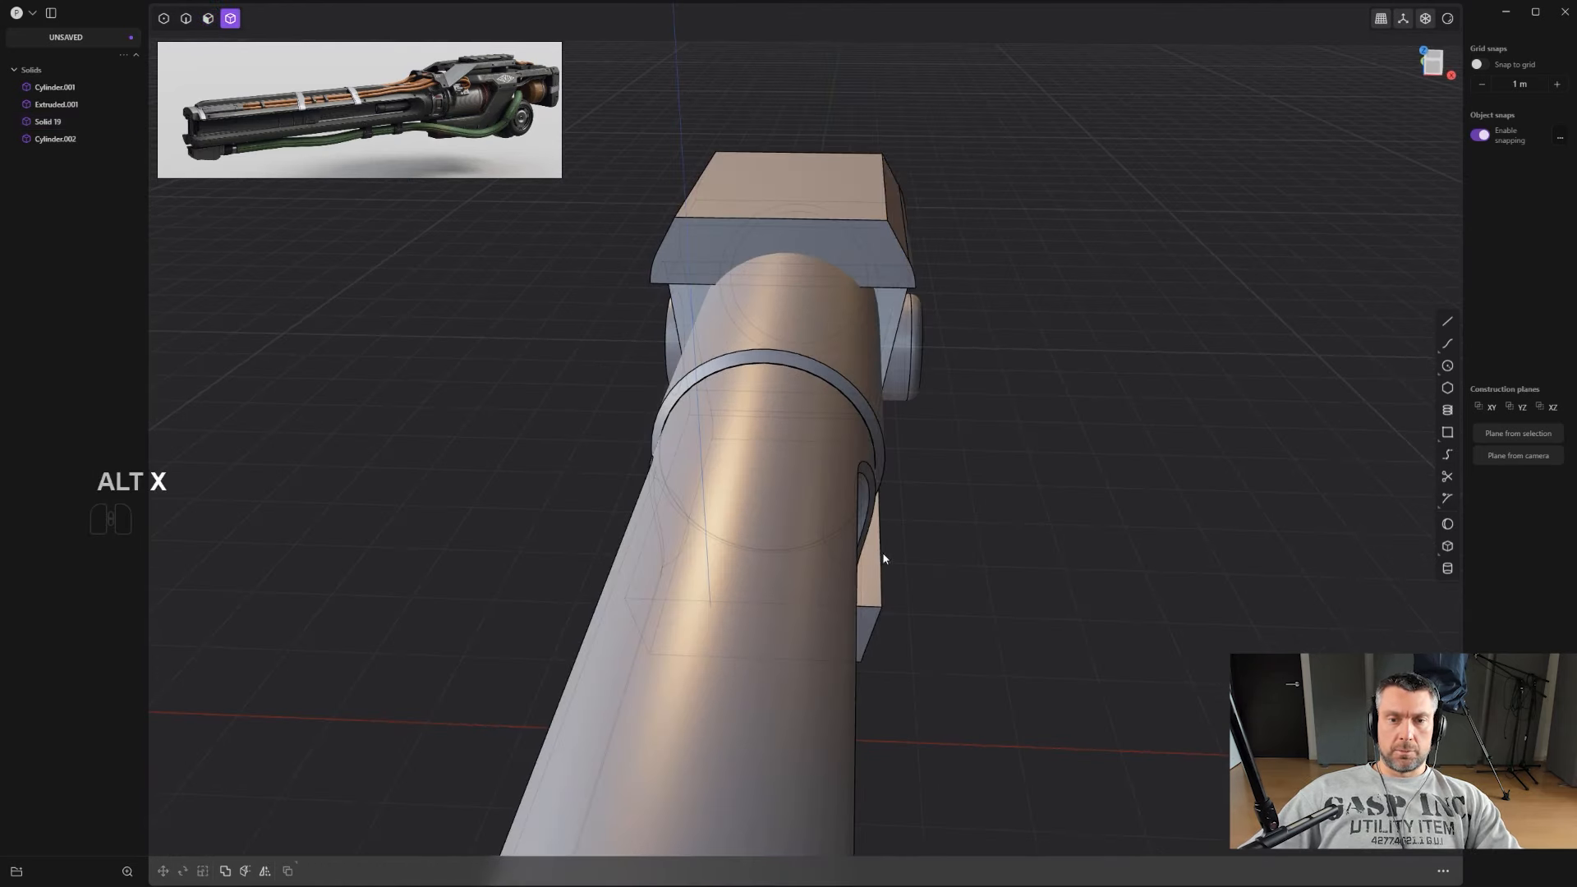
pyautogui.click(884, 558)
pyautogui.hotkey('alt', 'x')
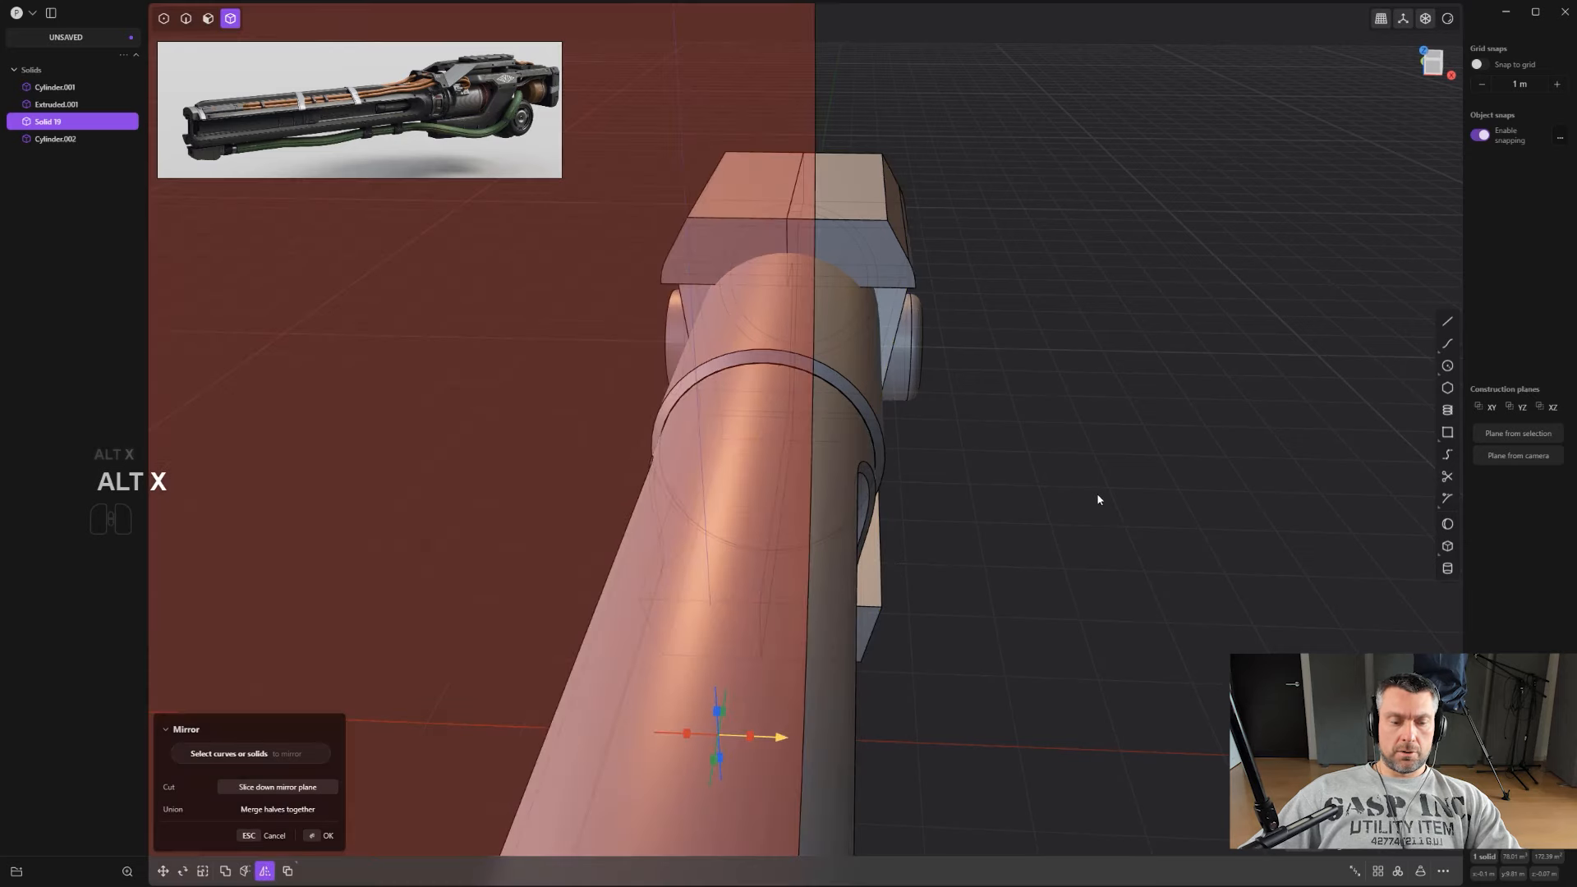
pyautogui.press('q')
# Step: Scale the wheel-like cylinder behind the bracket up slightly and uniformly, working from the right side view
pyautogui.keyDown('alt'); pyautogui.moveTo(1097, 499); pyautogui.dragTo(1048, 485, button='middle'); pyautogui.keyUp('alt')
pyautogui.scroll(1, 795, 506)
pyautogui.keyDown('shift'); pyautogui.moveTo(1221, 415); pyautogui.dragTo(852, 345, button='middle'); pyautogui.keyUp('shift')
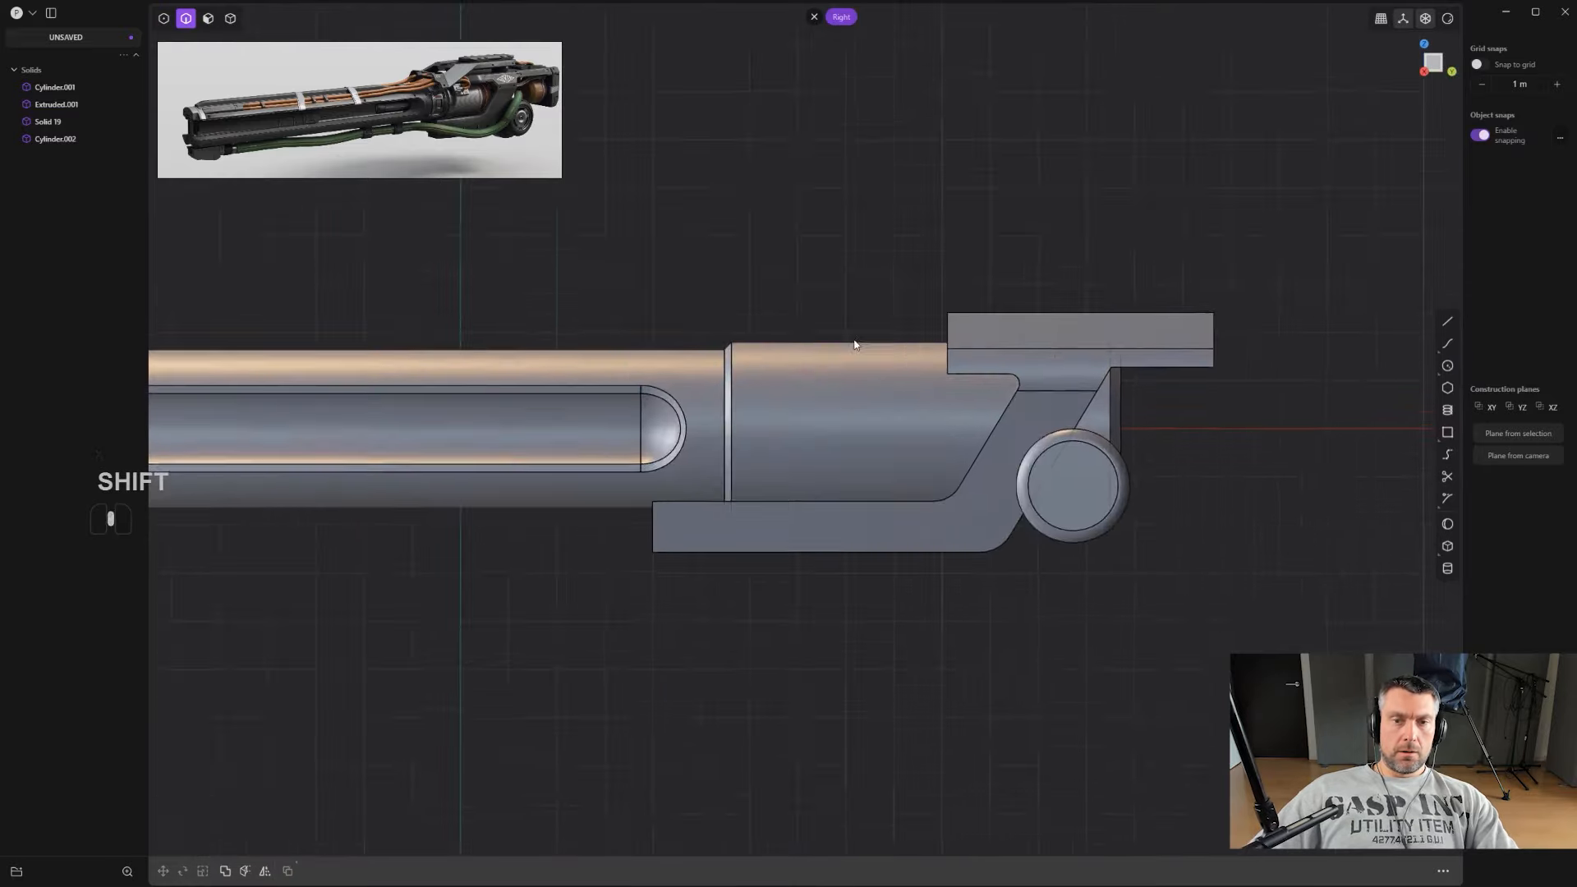
pyautogui.scroll(-3, 922, 317)
pyautogui.scroll(2, 922, 288)
pyautogui.keyDown('shift'); pyautogui.moveTo(912, 276); pyautogui.dragTo(858, 268, button='middle'); pyautogui.keyUp('shift')
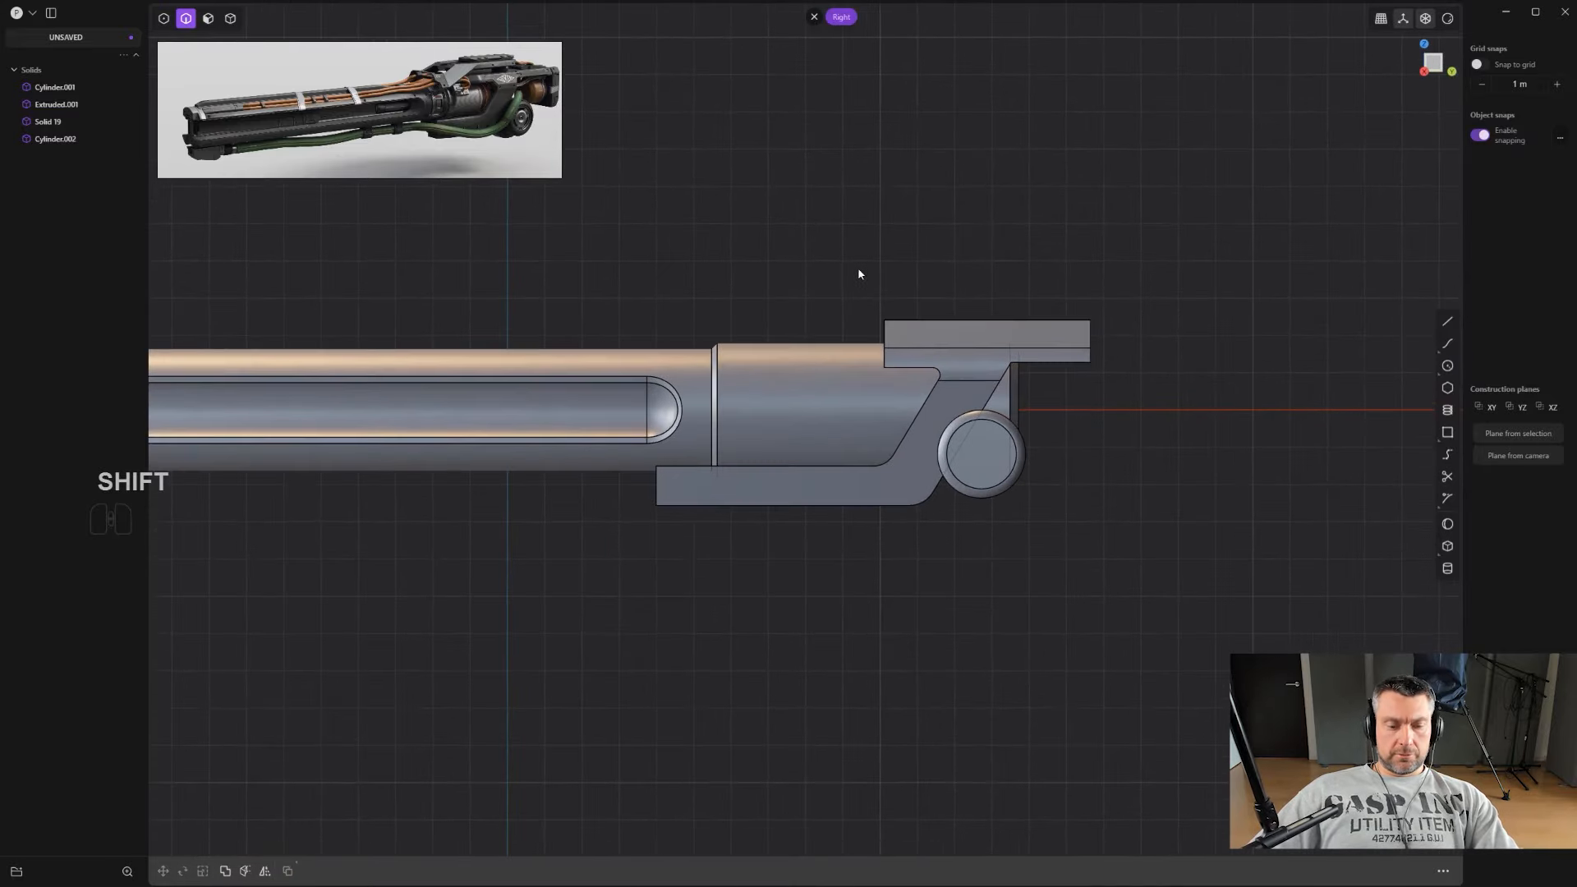
pyautogui.press('4')
pyautogui.click(982, 454)
pyautogui.press('s')
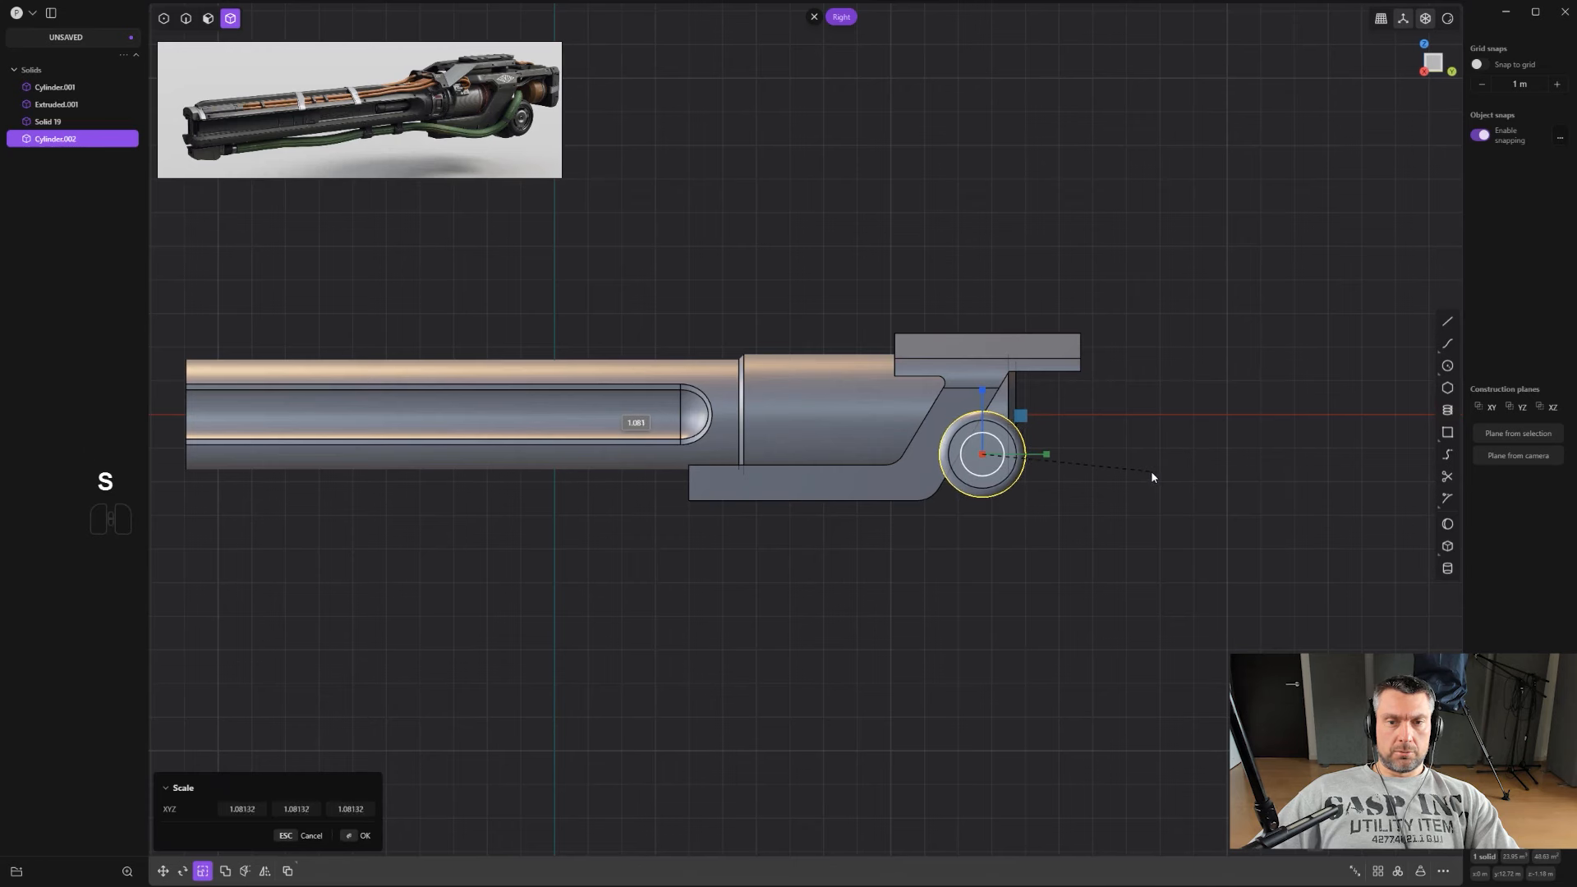
pyautogui.click(1143, 430)
pyautogui.click(1141, 427)
pyautogui.scroll(-3, 1141, 427)
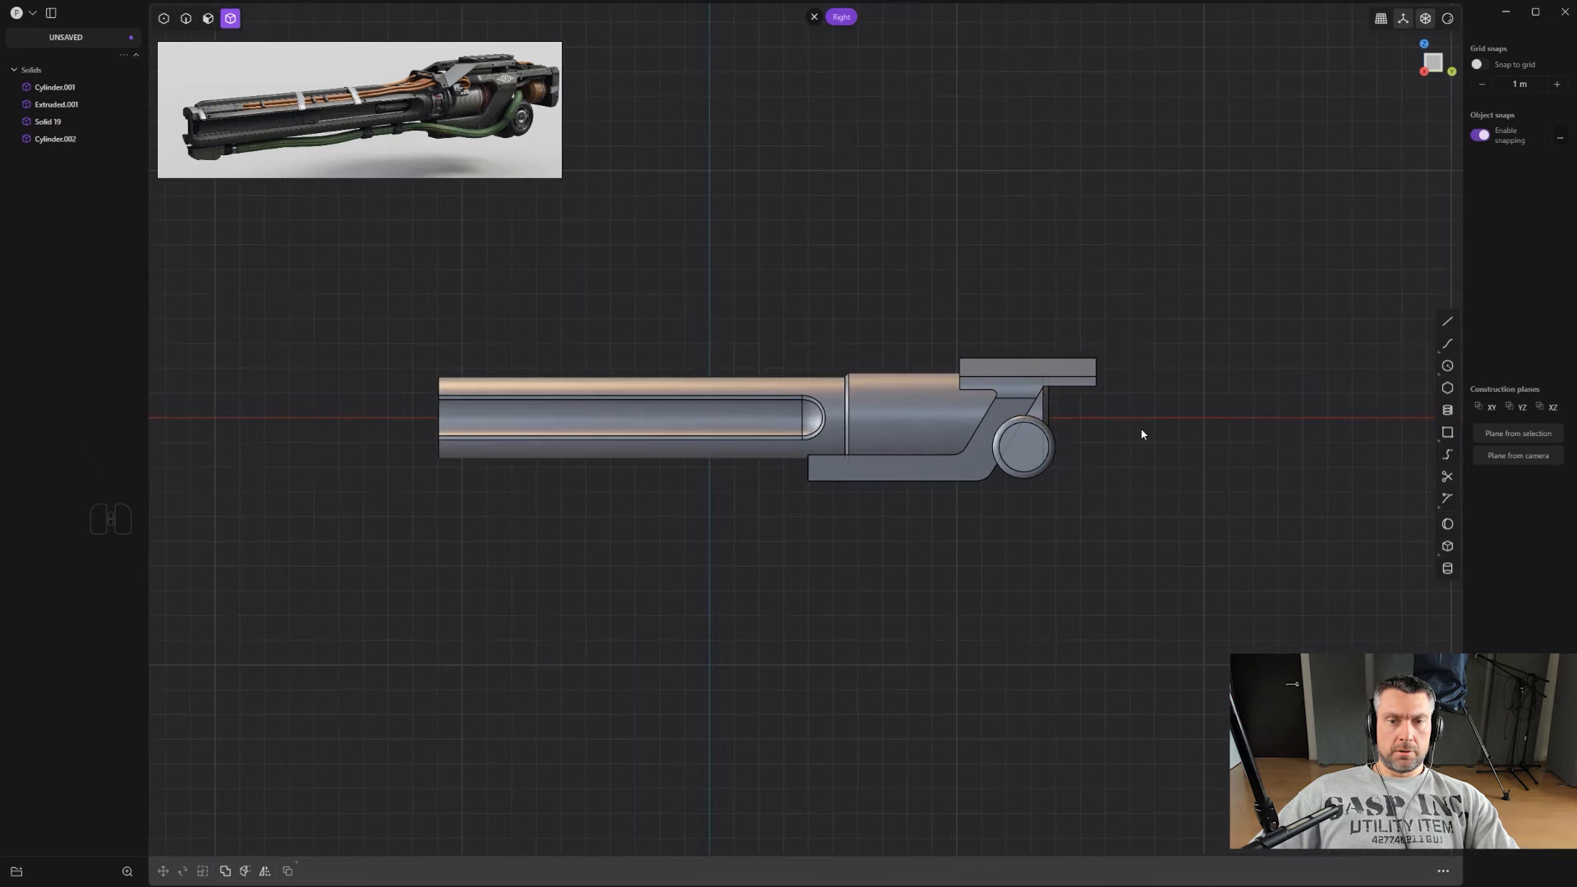
# Step: Draw an angled line across the lower front corner of the bracket's arm and cut the bracket with it
pyautogui.scroll(2, 1098, 426)
pyautogui.scroll(2, 984, 438)
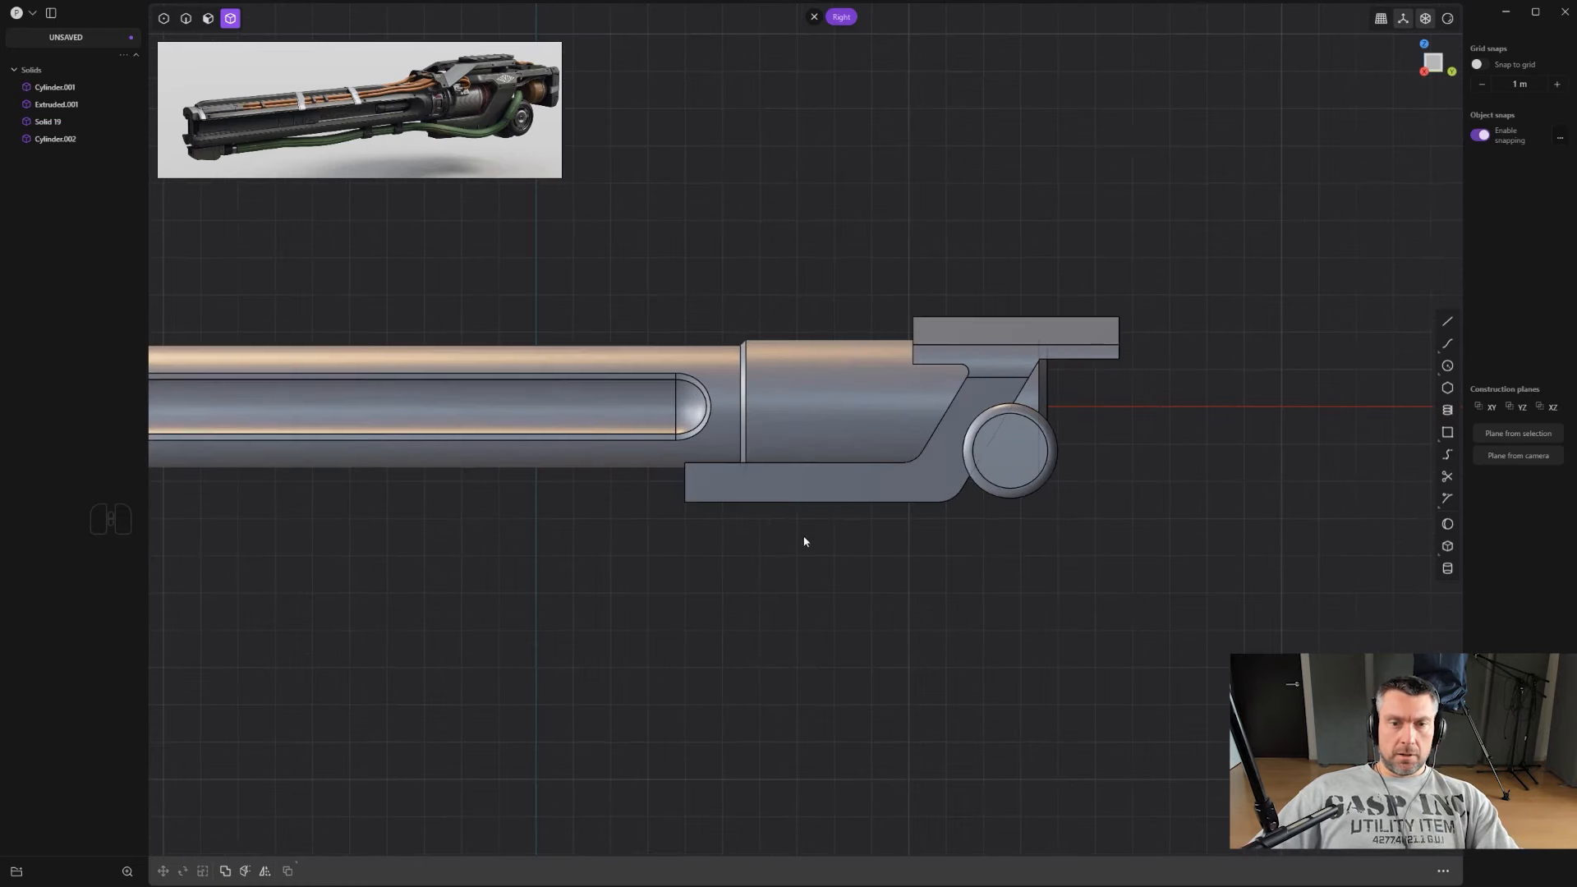
pyautogui.scroll(1, 730, 488)
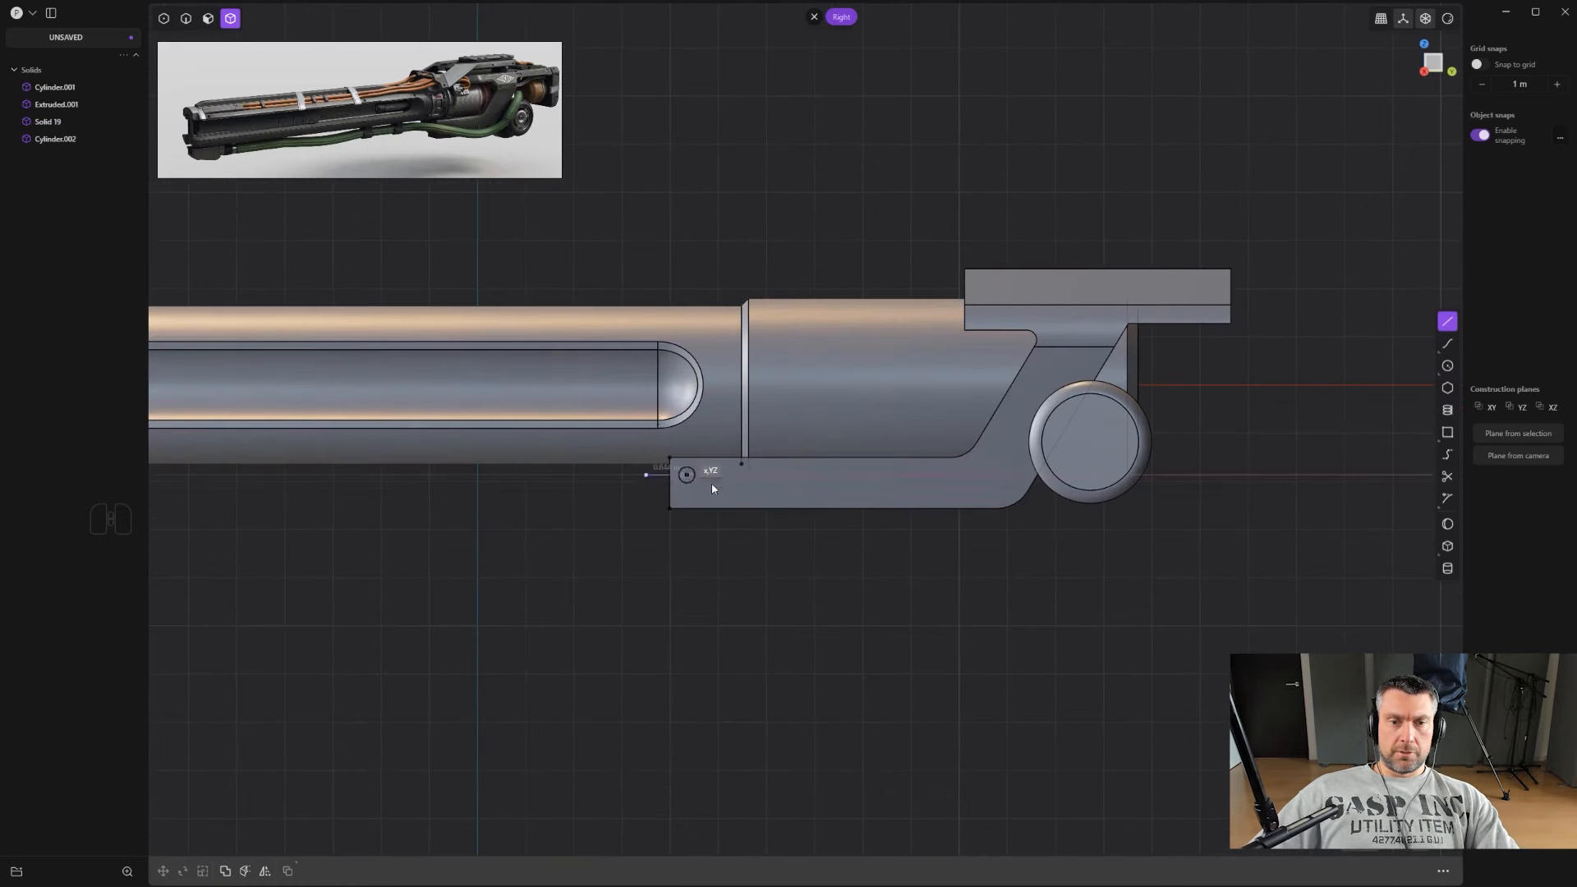
pyautogui.click(954, 526)
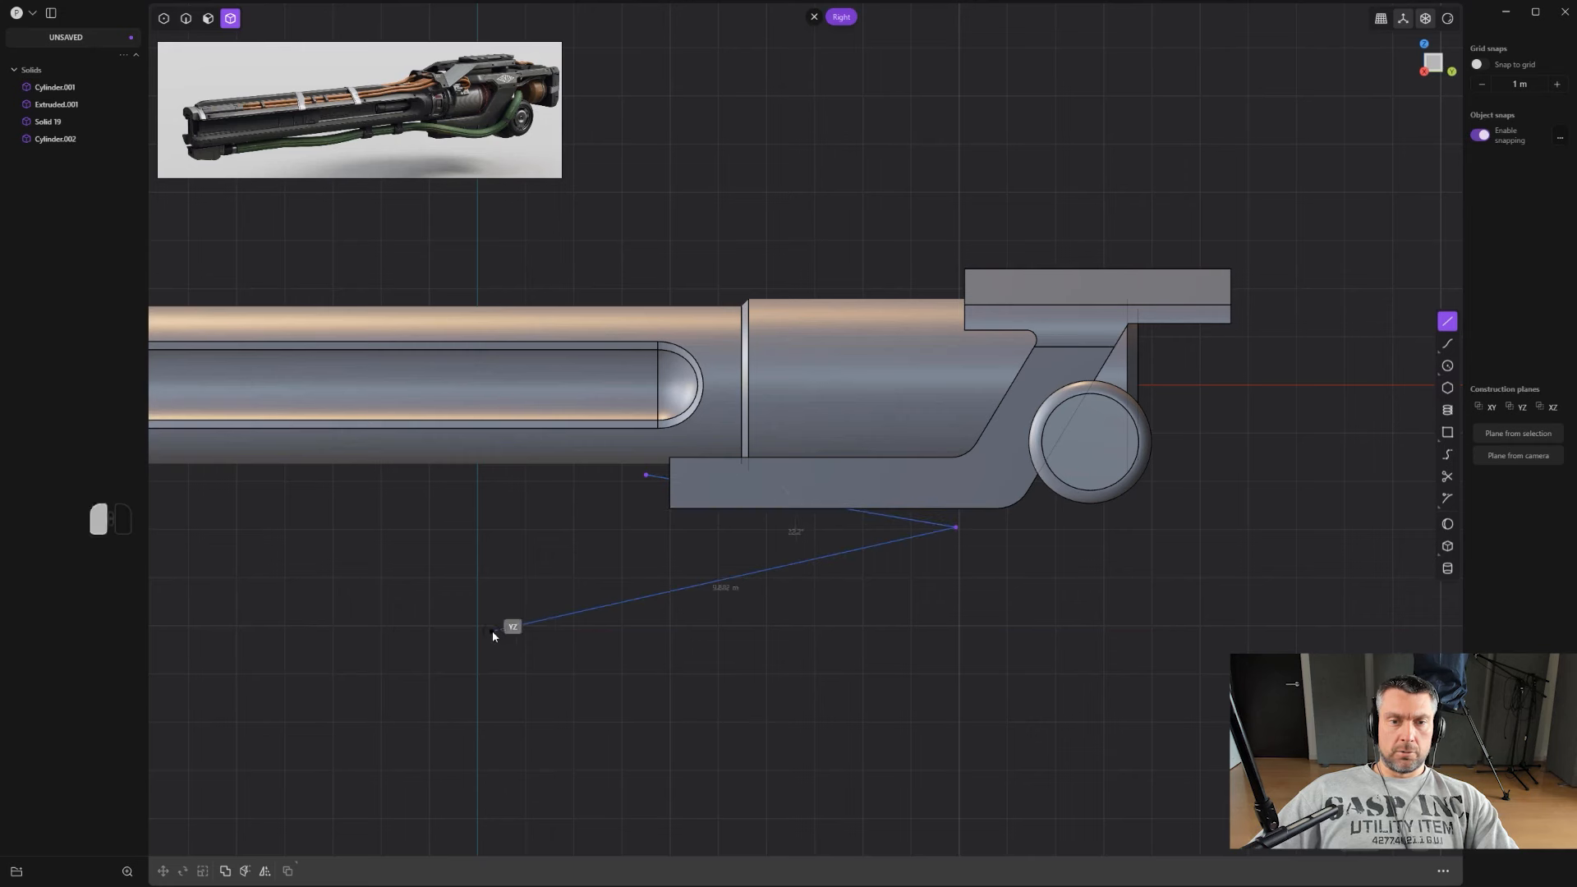
pyautogui.rightClick(604, 627)
pyautogui.press('c')
pyautogui.click(801, 483)
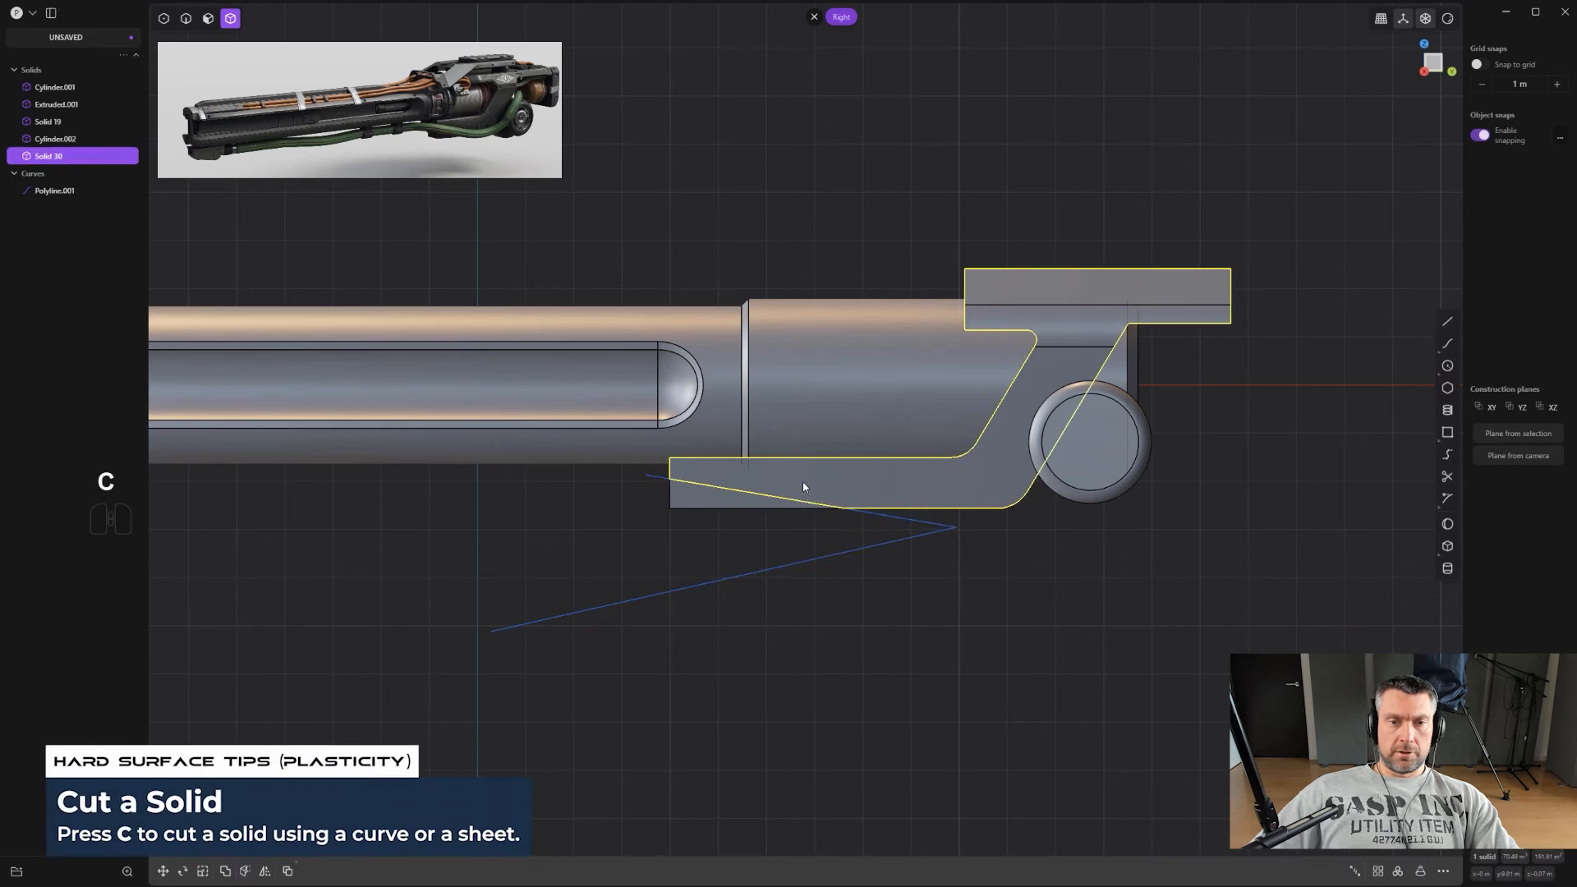
# Step: Delete the cut-off corner piece of the bracket's arm and the polyline used for cutting
pyautogui.press('4')
pyautogui.press('x')
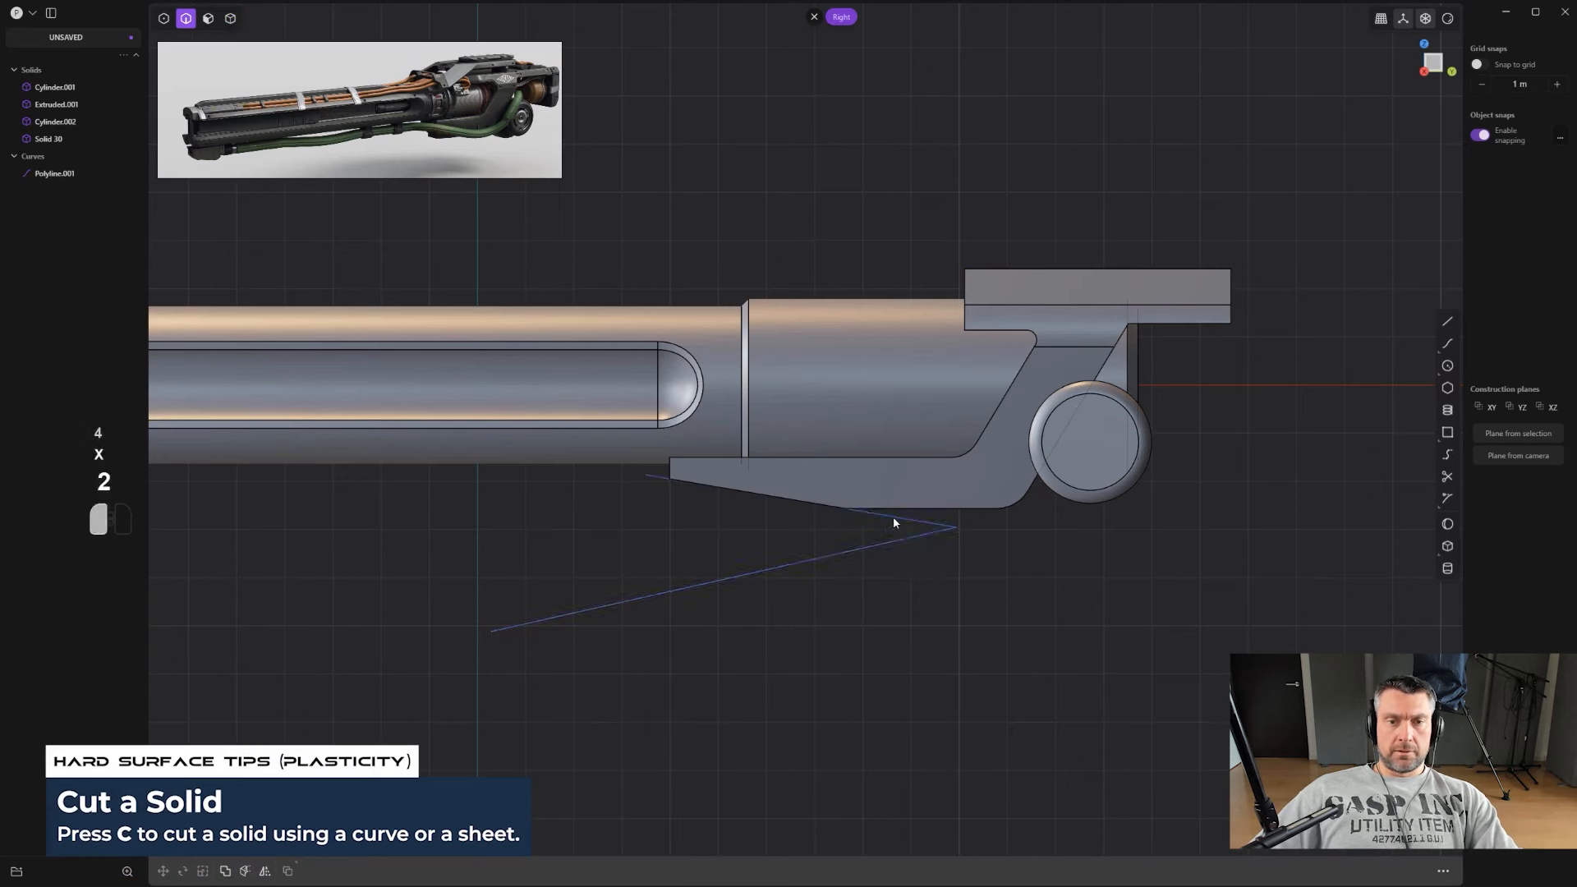
pyautogui.press('x')
pyautogui.scroll(-2, 888, 519)
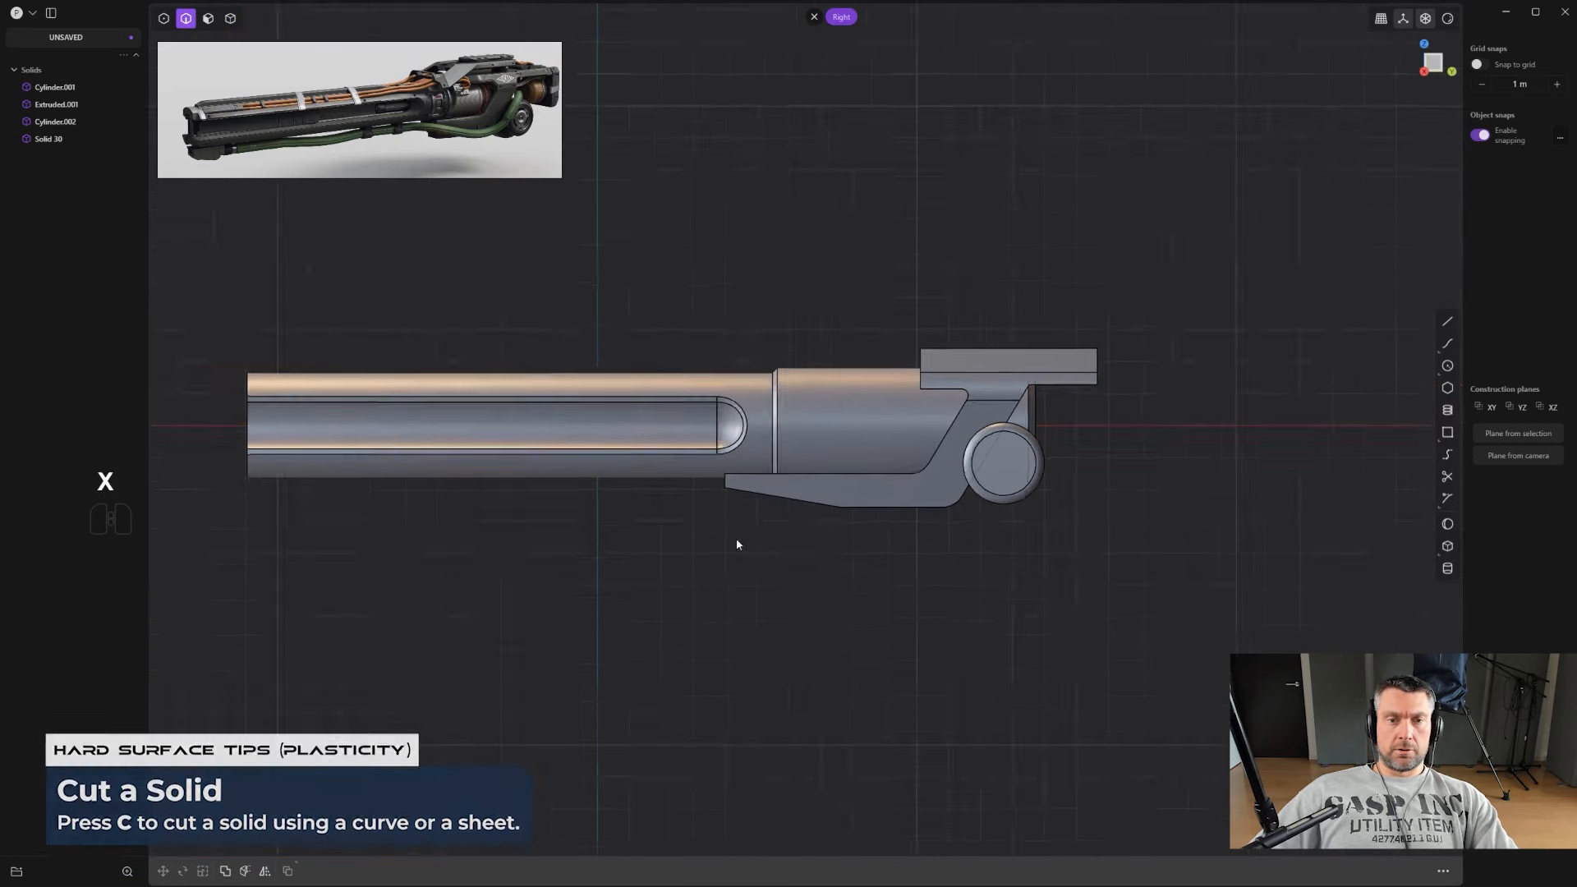
# Step: Fillet the front corner edge of the bracket's lower arm
pyautogui.moveTo(736, 539); pyautogui.dragTo(926, 571, button='middle')
pyautogui.scroll(5, 925, 571)
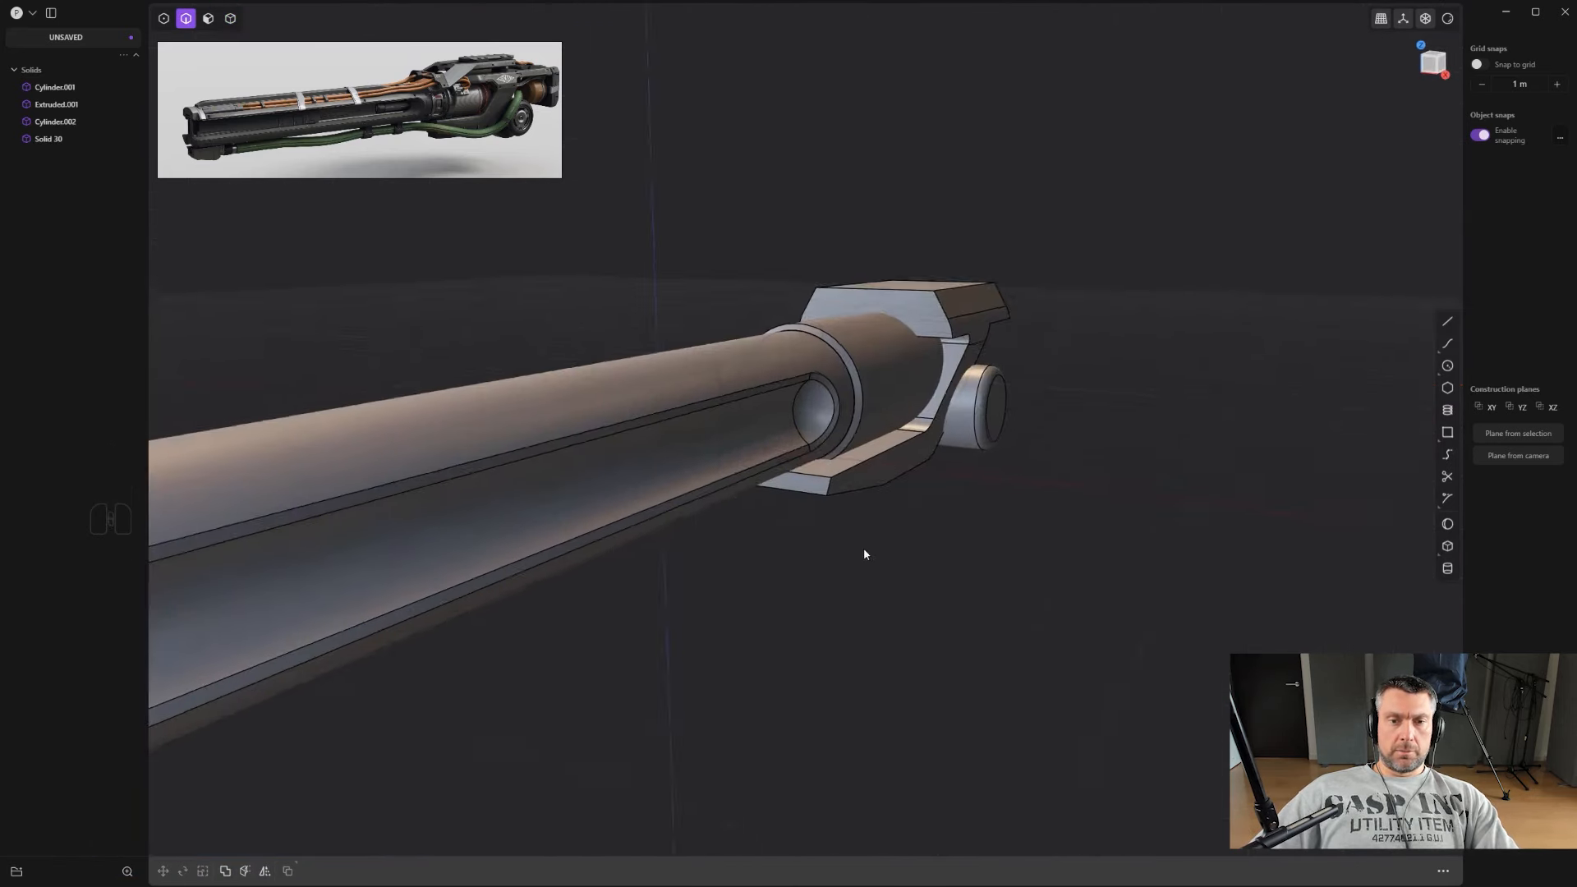
pyautogui.click(829, 497)
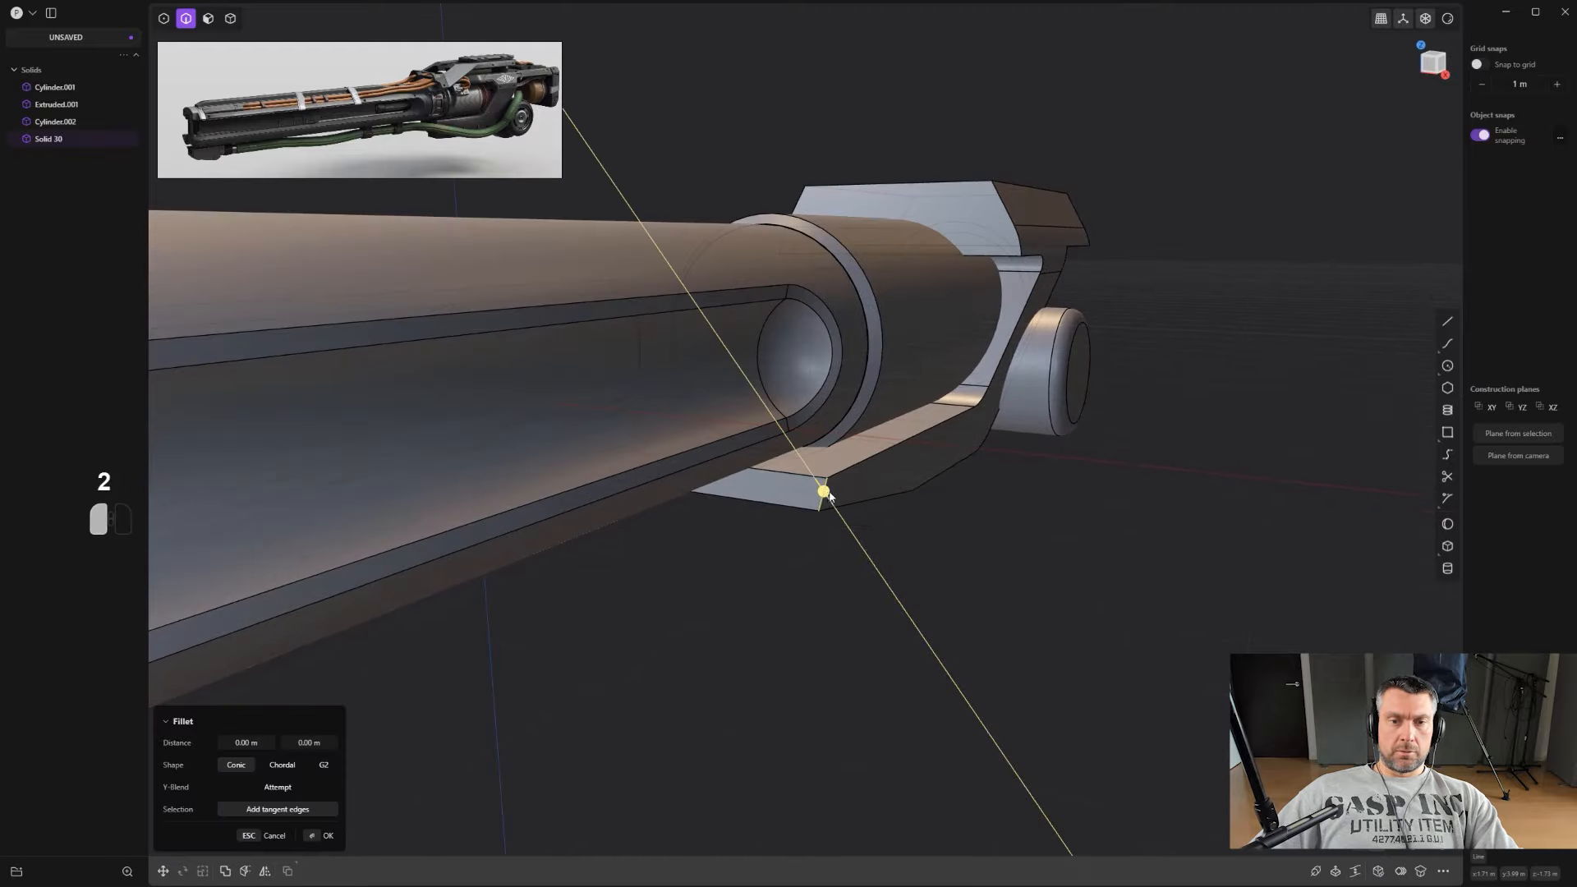
pyautogui.rightClick(887, 487)
pyautogui.scroll(-2, 892, 494)
pyautogui.moveTo(898, 499); pyautogui.dragTo(948, 430, button='middle')
# Step: Duplicate the barrel and rear cylinder in place, and isolate the copies together with the bracket
pyautogui.press('4')
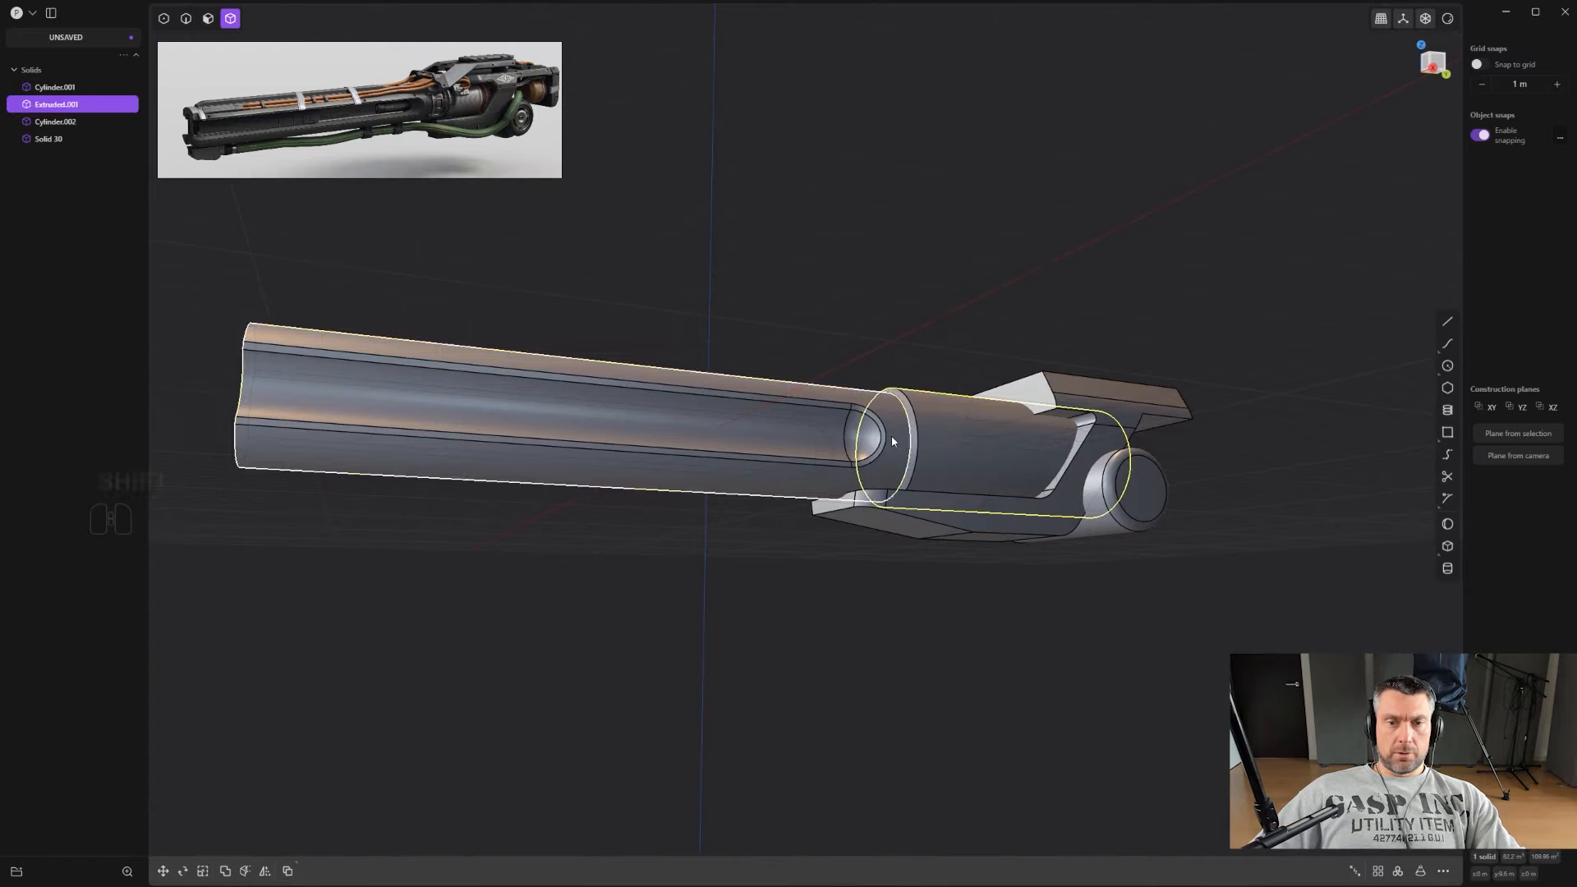
pyautogui.hotkey('shift', 'd')
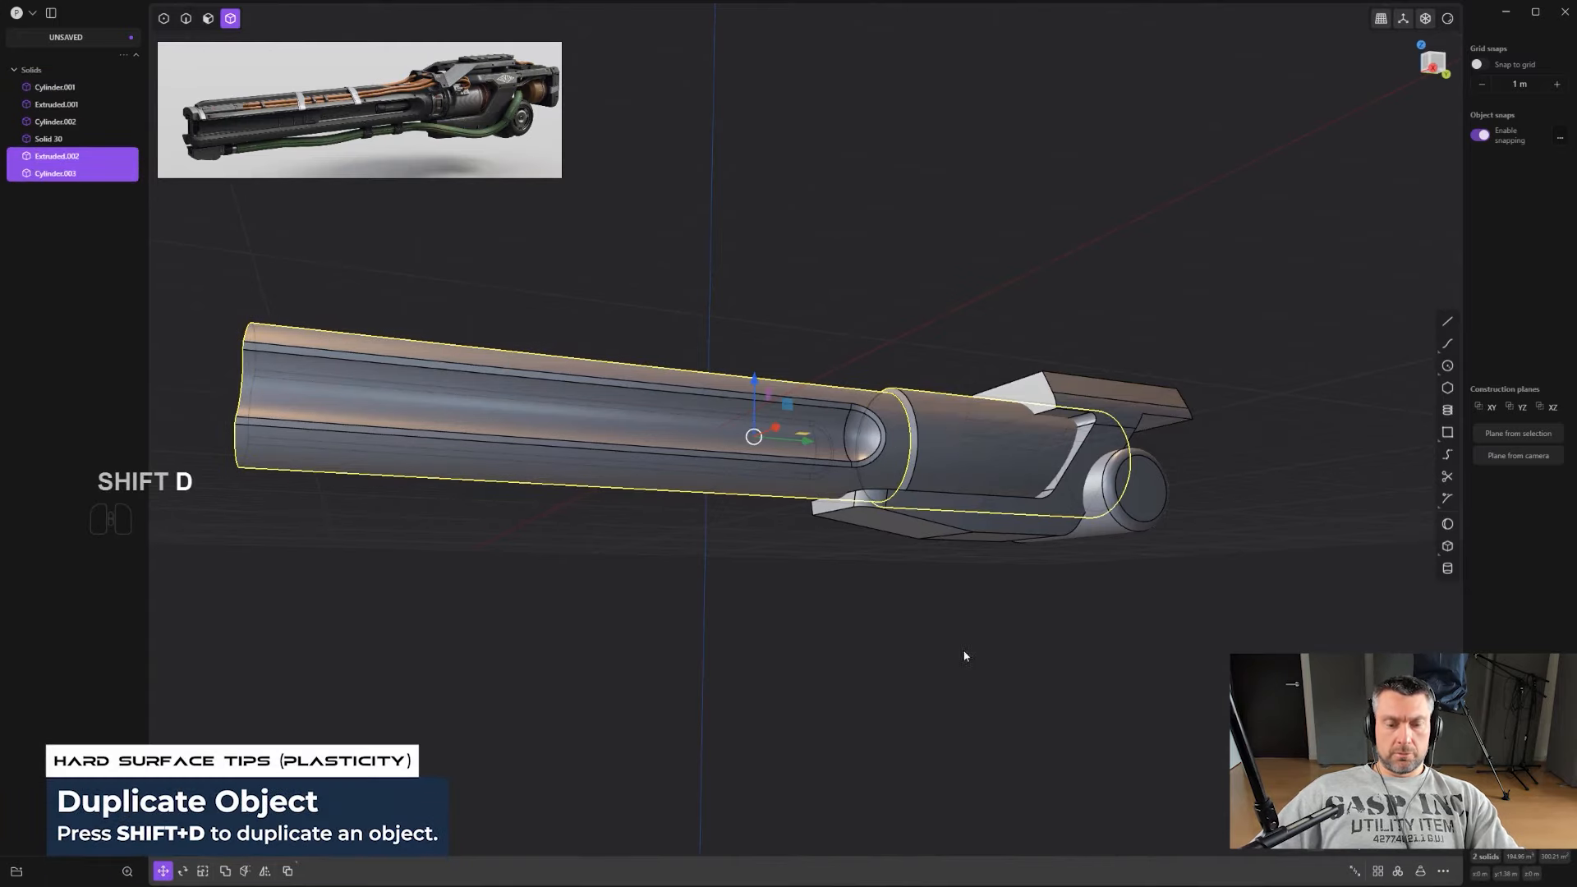
pyautogui.press('g')
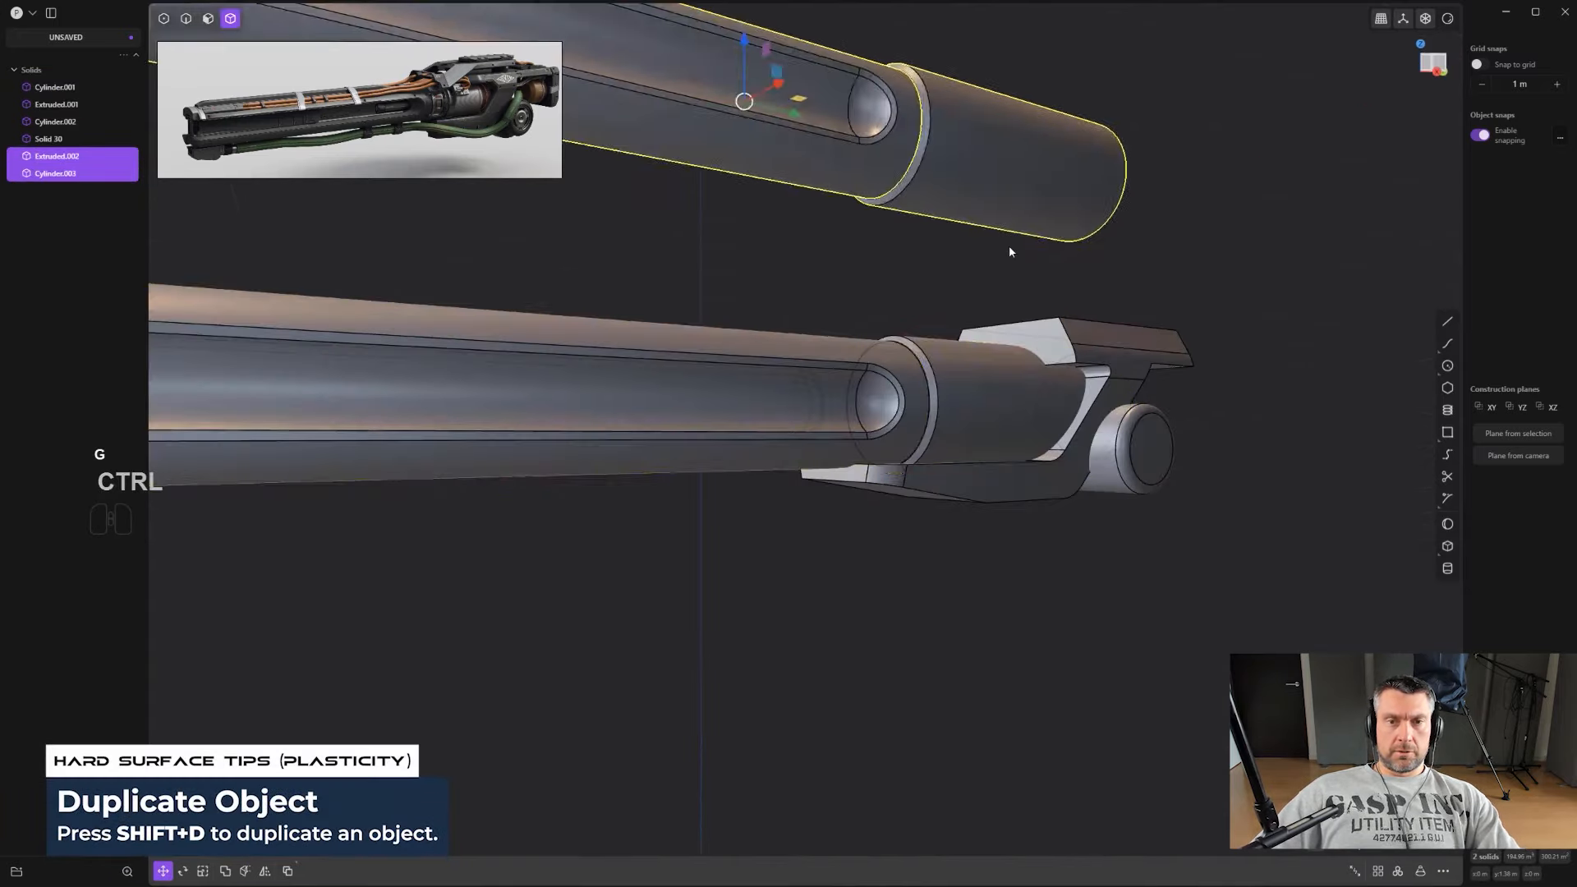
pyautogui.hotkey('ctrl', 'z')
pyautogui.scroll(5, 1000, 397)
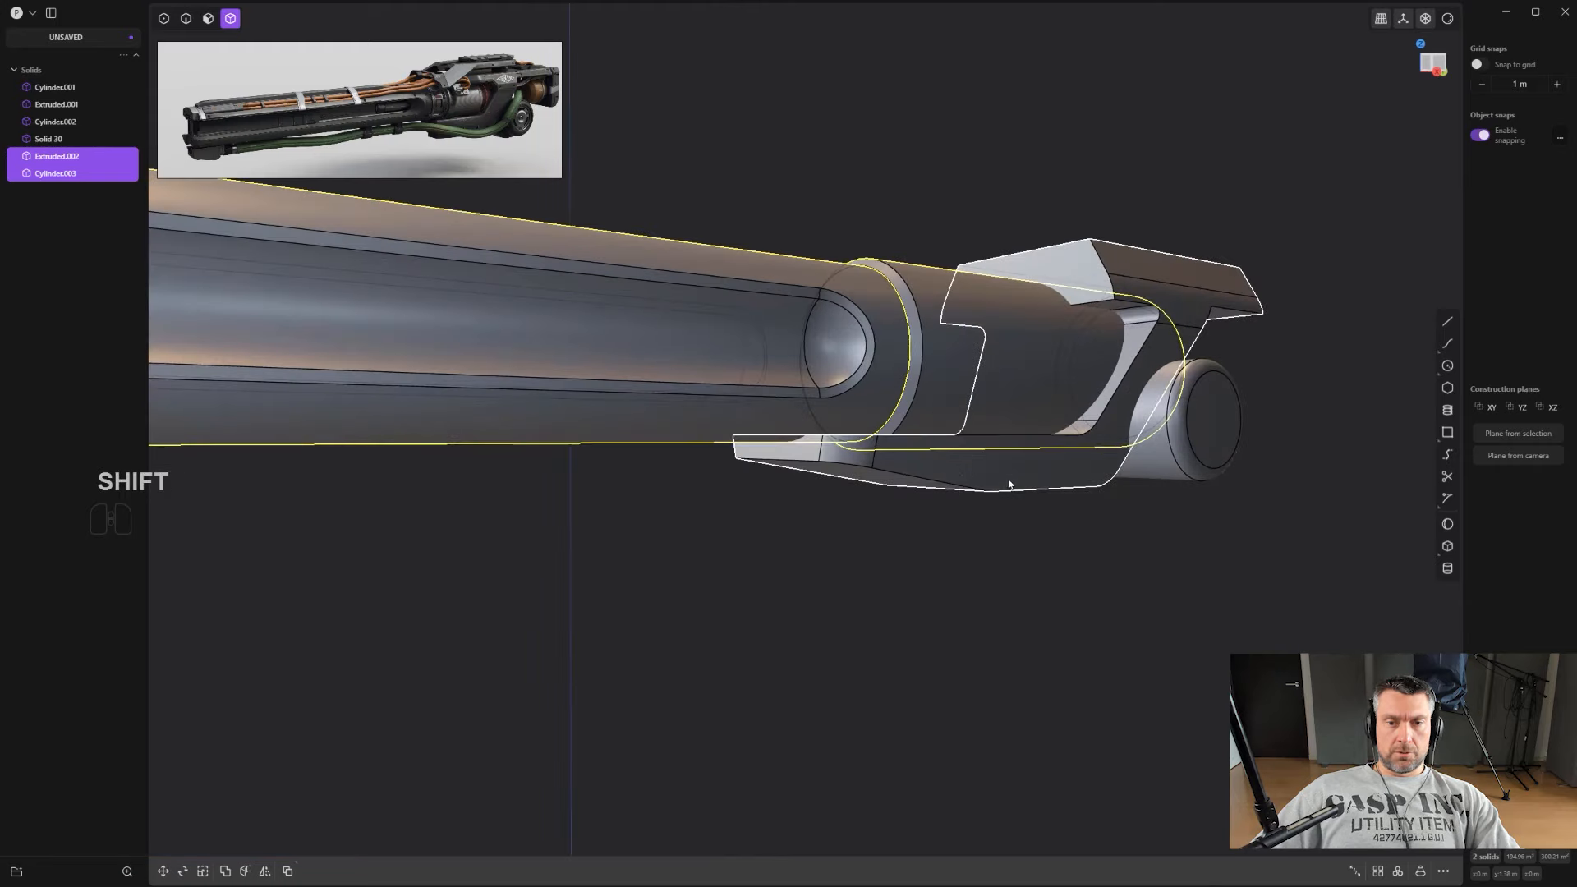
pyautogui.keyDown('shift'); pyautogui.click(1010, 480); pyautogui.keyUp('shift')
pyautogui.press('.')
pyautogui.moveTo(1007, 514); pyautogui.dragTo(945, 411, button='middle')
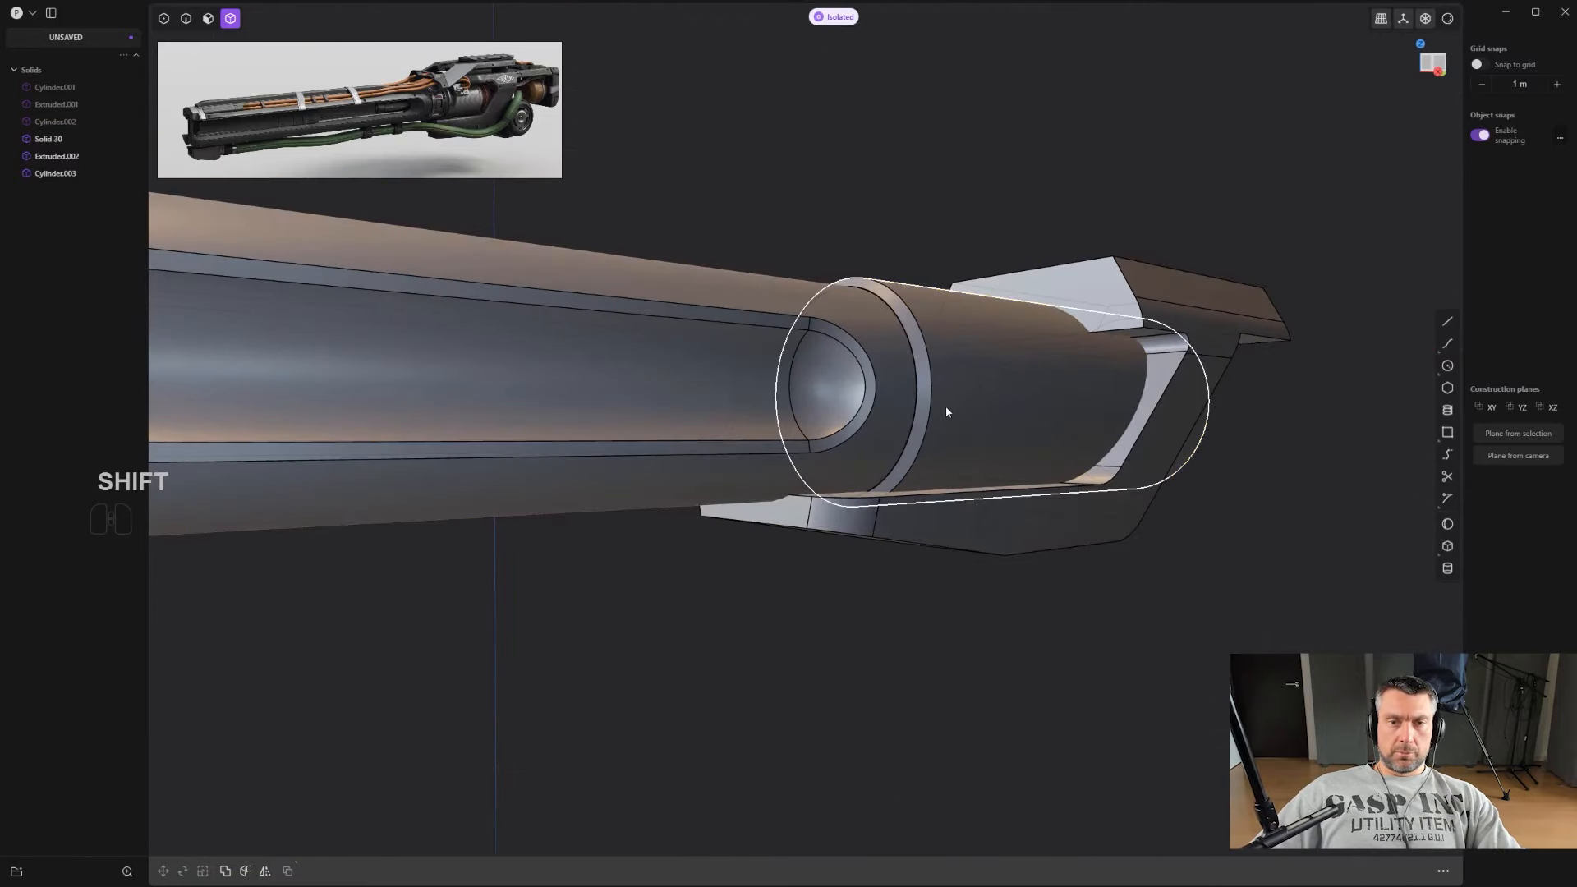
pyautogui.click(875, 402)
pyautogui.click(1170, 421)
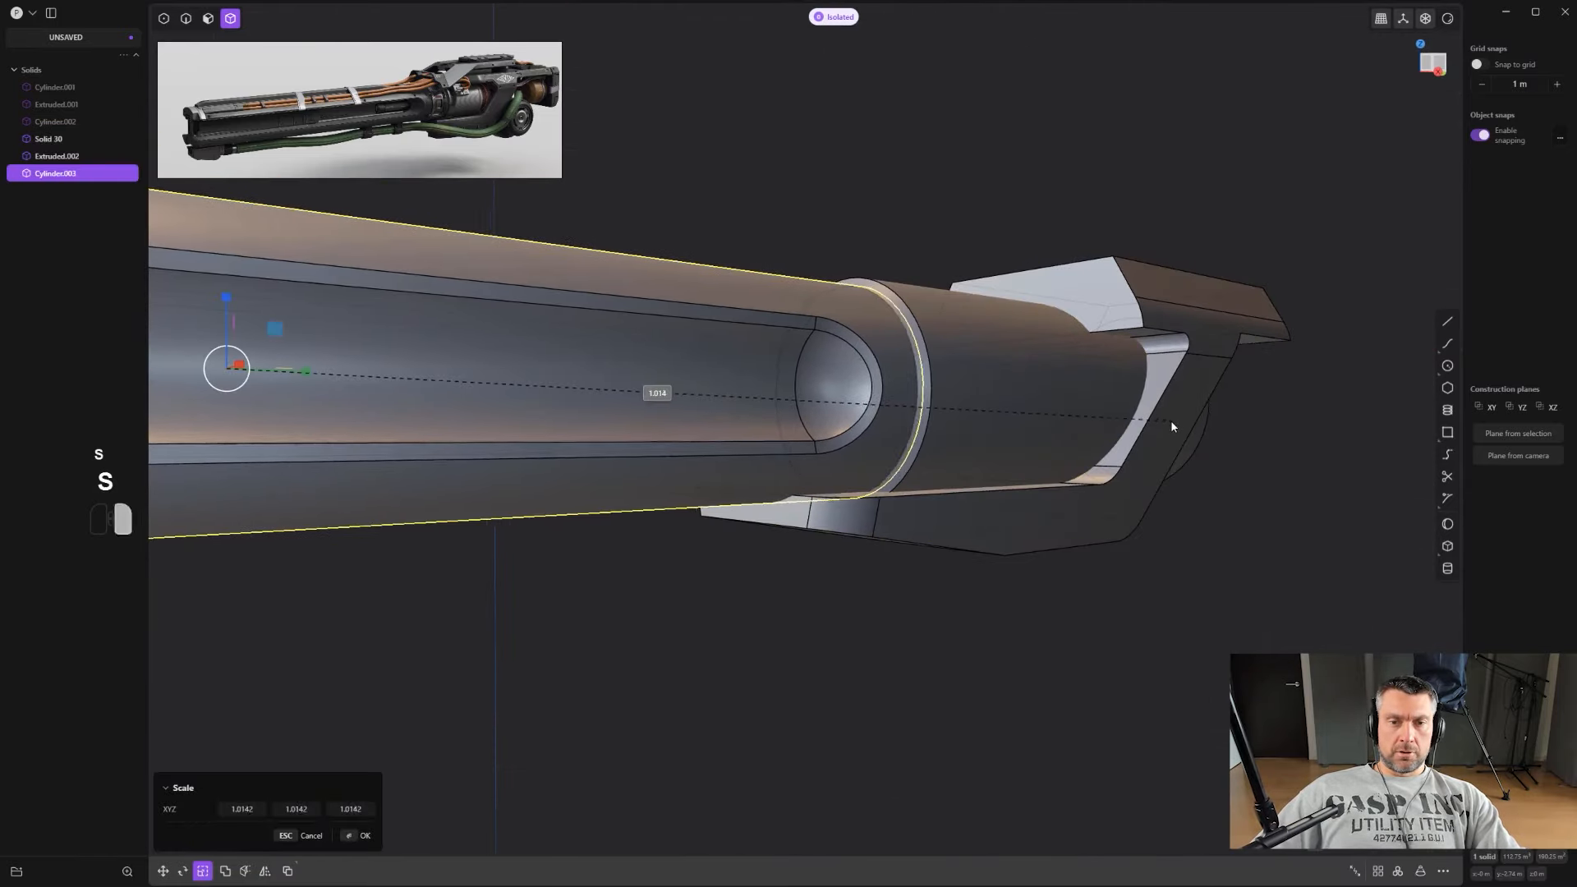
pyautogui.hotkey('ctrl', 'z')
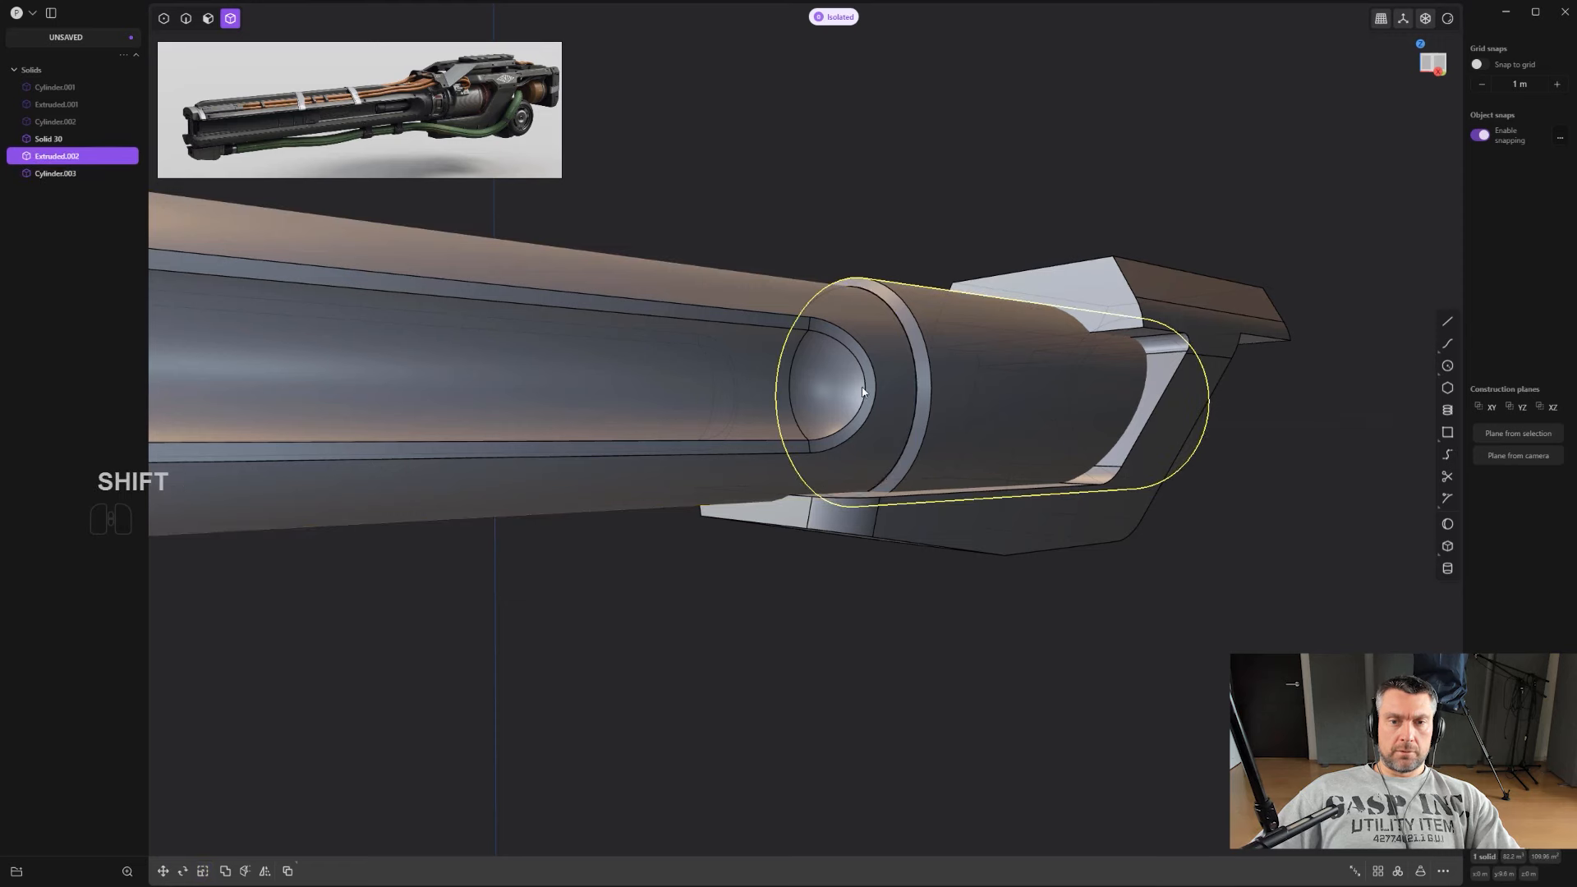
# Step: Scale the barrel and rear cylinder copies up uniformly together by a factor of about 1.035
pyautogui.keyDown('shift'); pyautogui.click(995, 388); pyautogui.keyUp('shift')
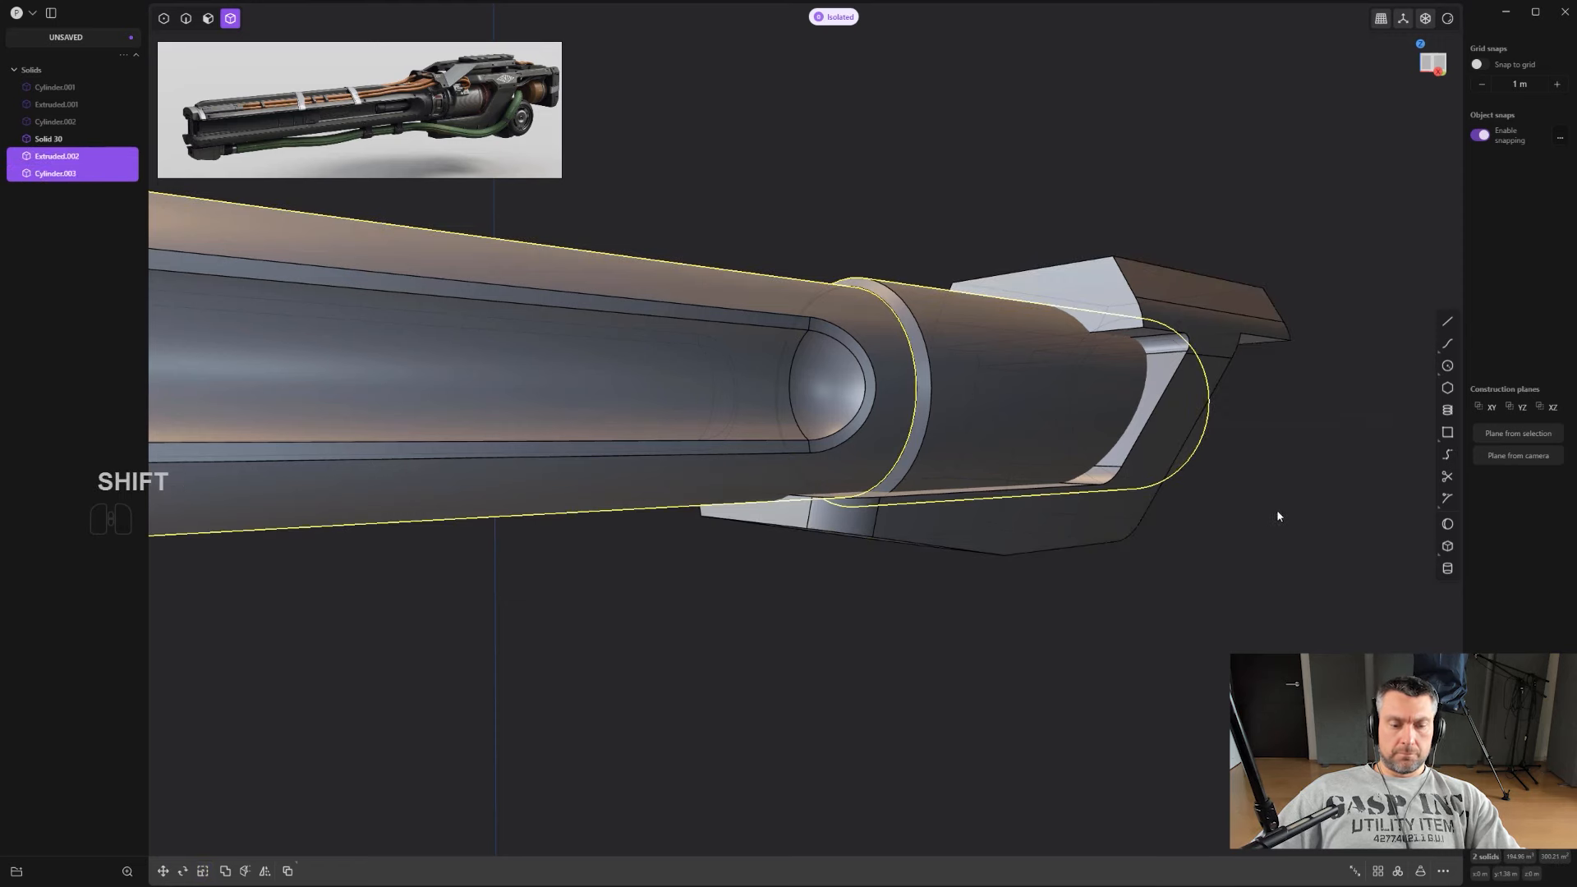
pyautogui.press('s')
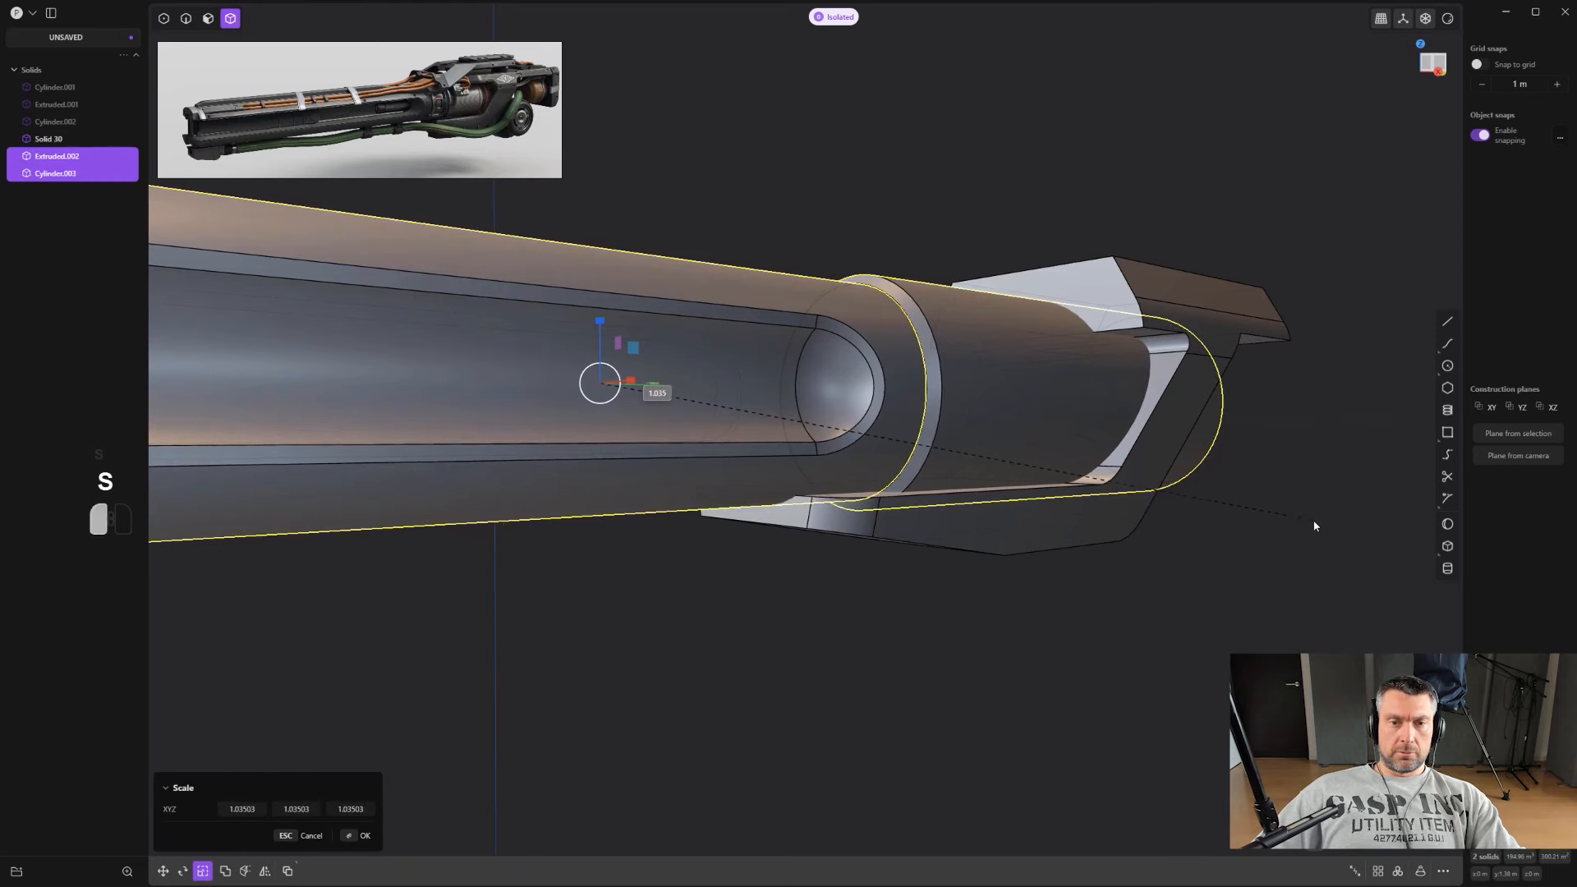
pyautogui.click(1140, 620)
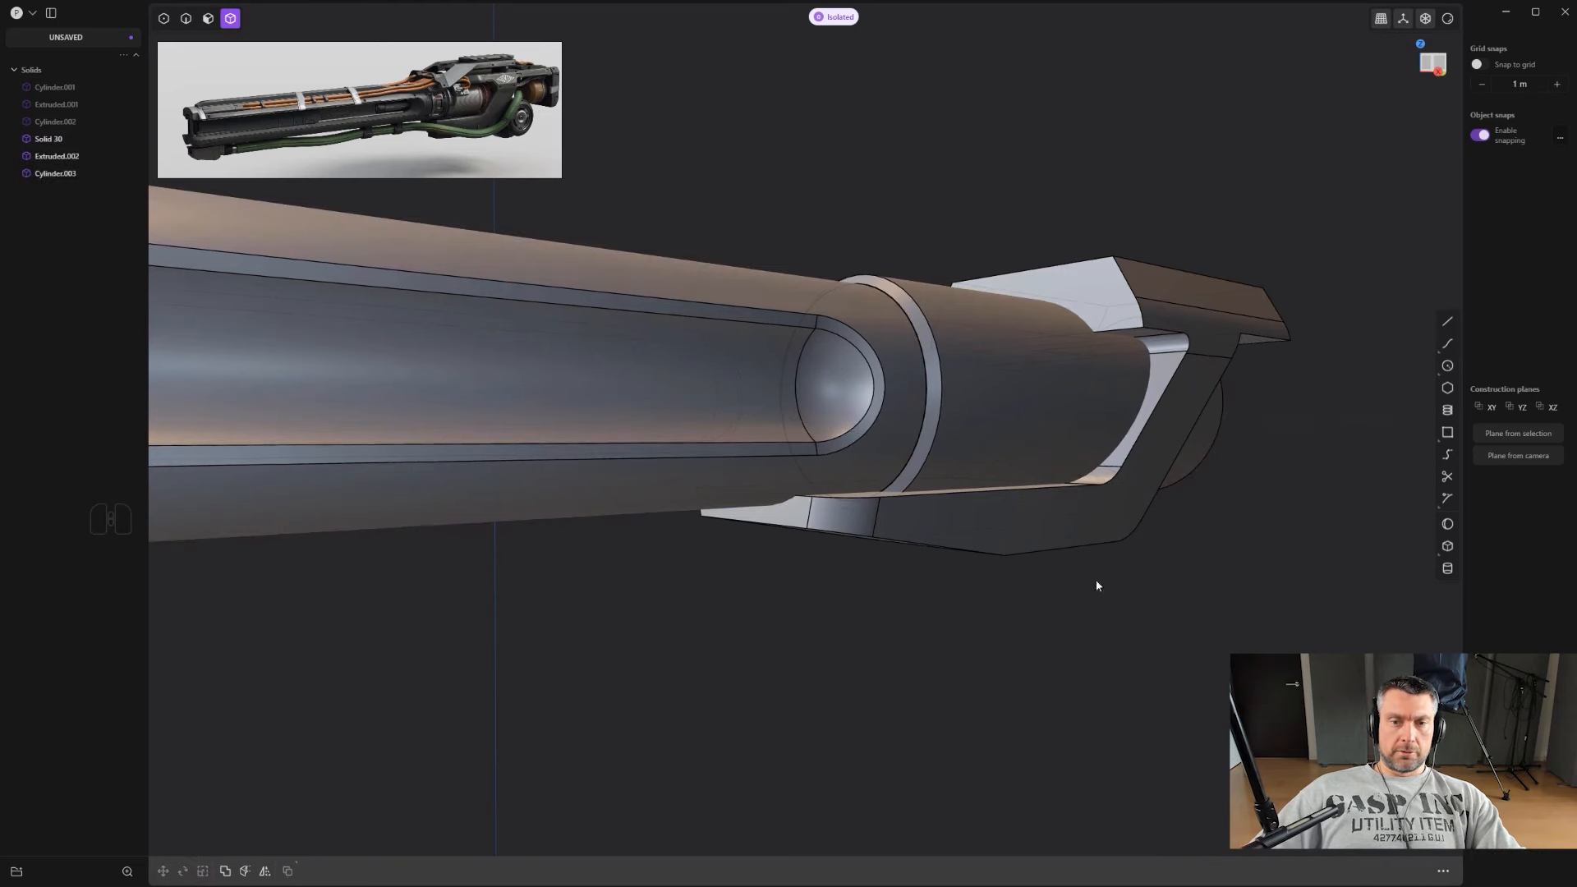
# Step: Subtract the enlarged barrel and cylinder copies from the bracket with a Boolean, and exit isolation
pyautogui.click(1020, 536)
pyautogui.press('q')
pyautogui.keyDown('shift'); pyautogui.click(879, 468); pyautogui.keyUp('shift')
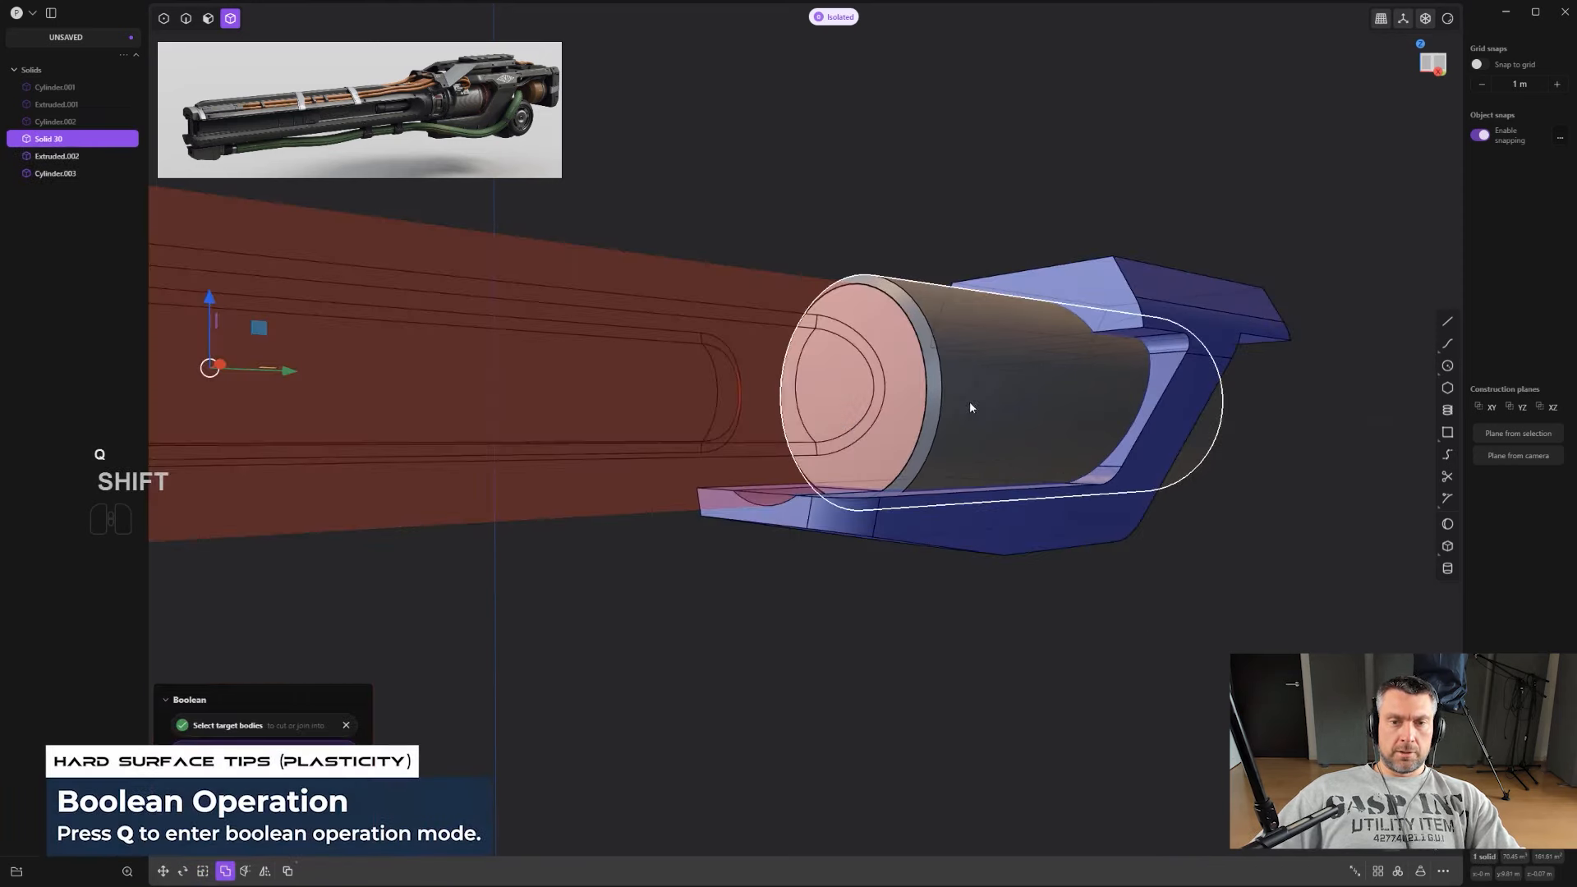
pyautogui.keyDown('shift'); pyautogui.click(970, 406); pyautogui.keyUp('shift')
pyautogui.moveTo(985, 513); pyautogui.dragTo(1062, 532, button='middle')
pyautogui.rightClick(1142, 541)
pyautogui.press('/')
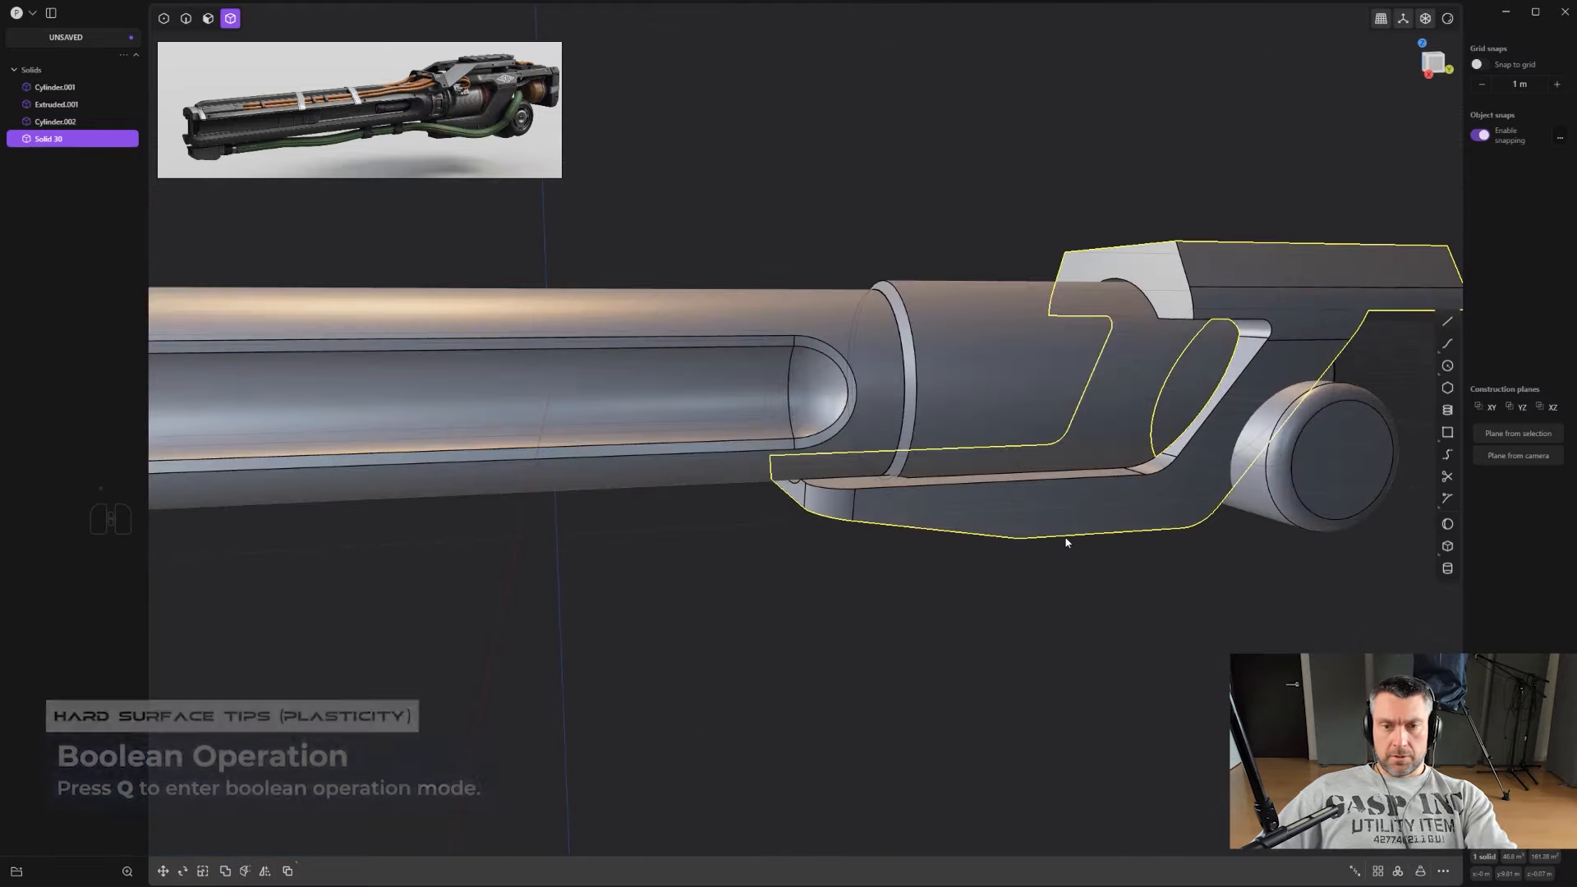
# Step: Chamfer the cut edges on the bracket's lower arm beneath the barrel by about 0.09 m
pyautogui.press('.')
pyautogui.moveTo(882, 581); pyautogui.dragTo(844, 401, button='middle')
pyautogui.press('2')
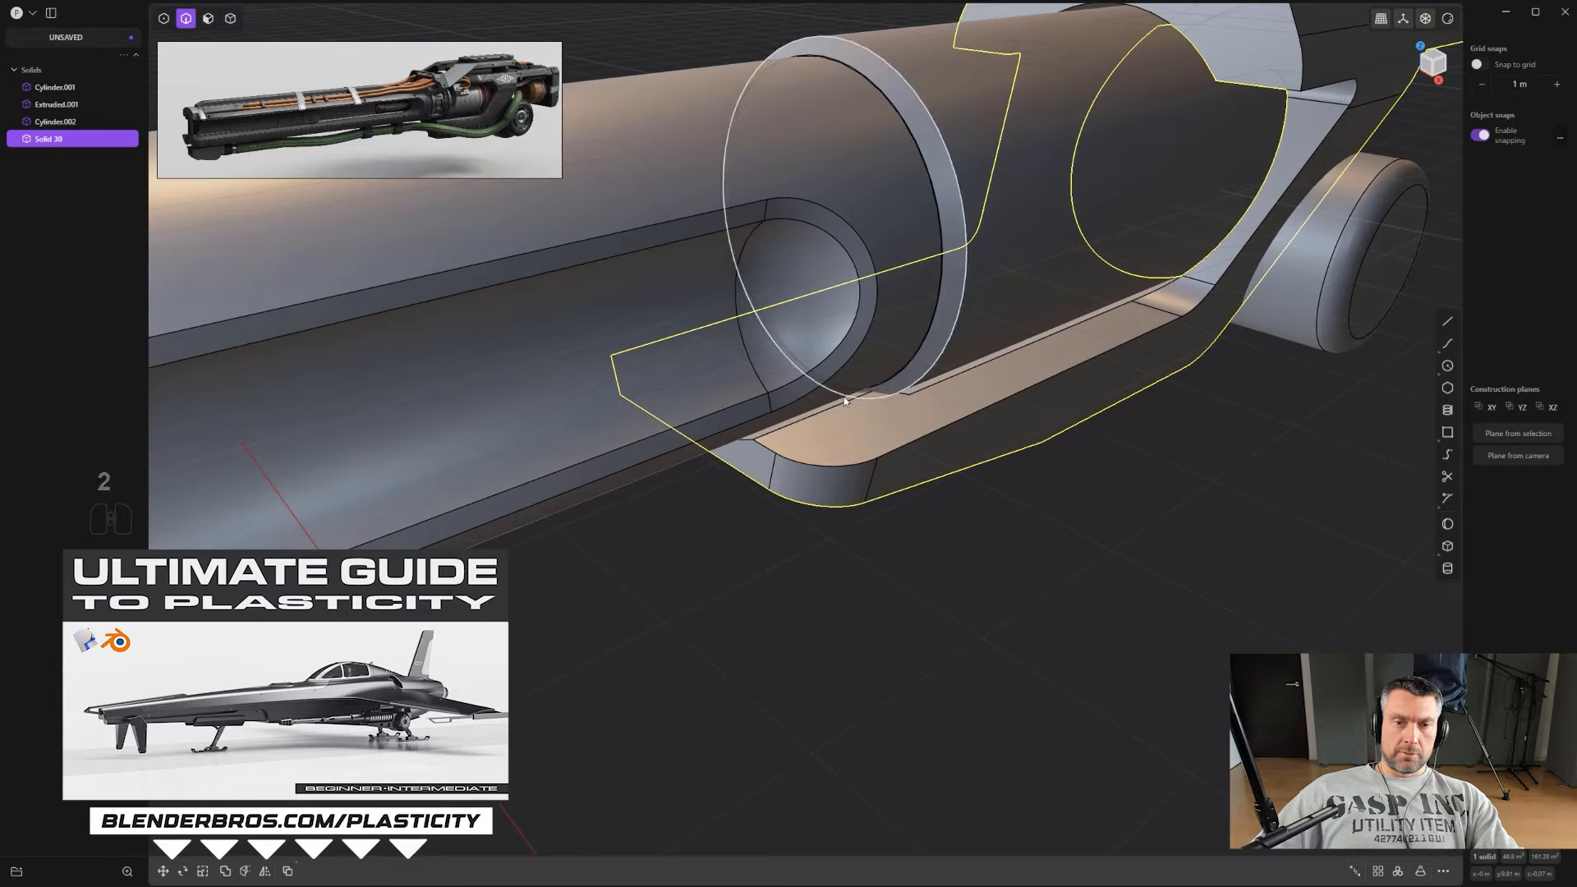
pyautogui.click(845, 406)
pyautogui.moveTo(845, 406); pyautogui.dragTo(841, 361)
pyautogui.moveTo(837, 493); pyautogui.dragTo(790, 458, button='middle')
pyautogui.rightClick(790, 458)
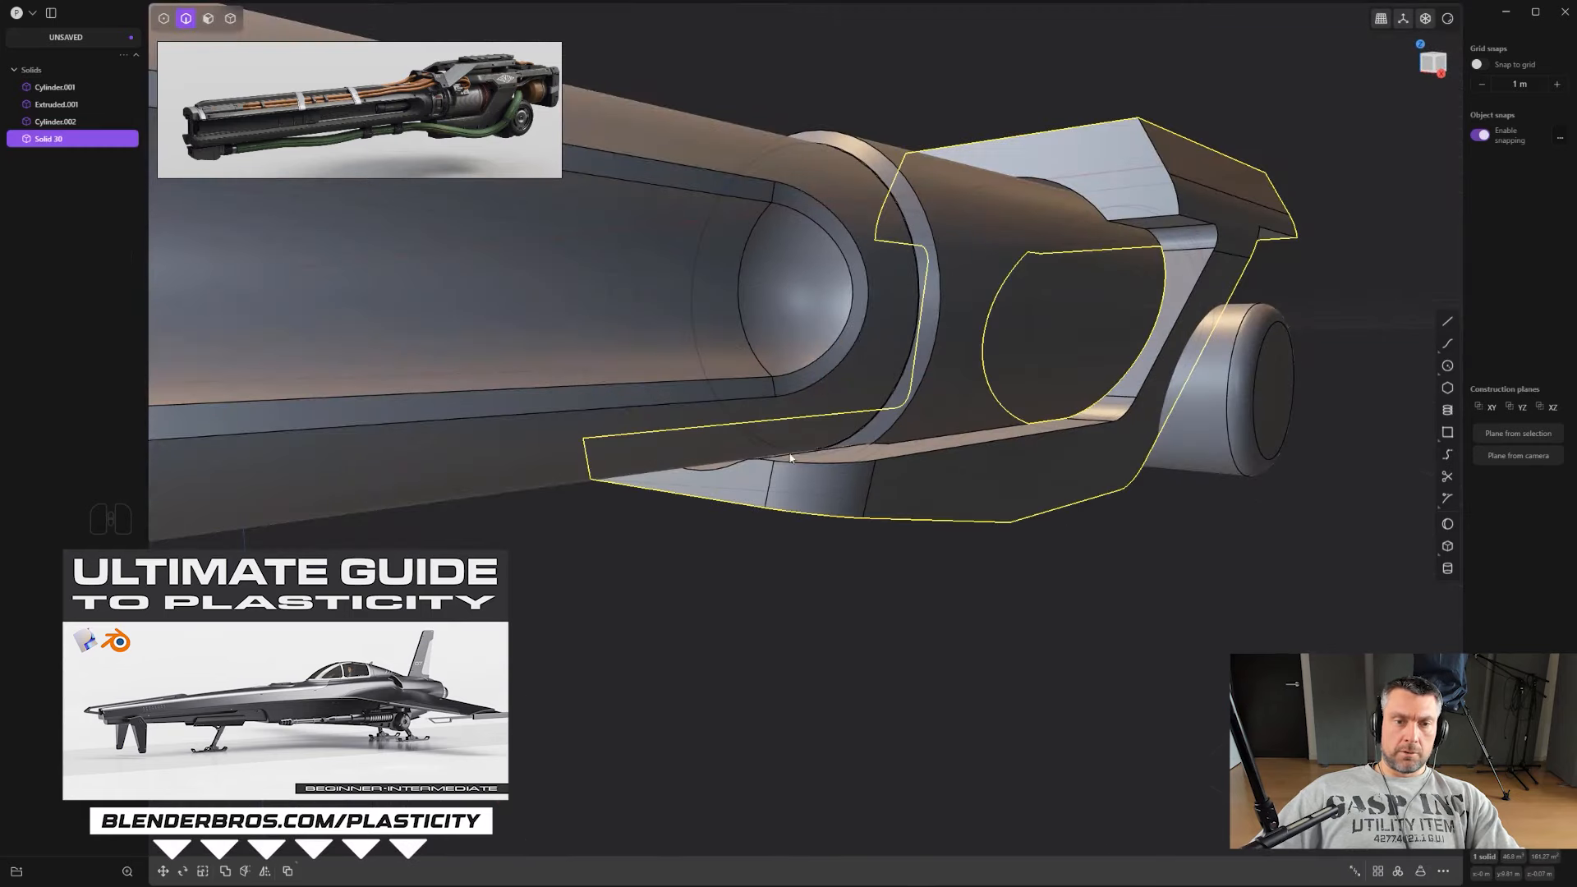
pyautogui.click(734, 465)
pyautogui.moveTo(734, 465); pyautogui.dragTo(738, 477)
pyautogui.moveTo(846, 493); pyautogui.dragTo(784, 487, button='middle')
pyautogui.moveTo(767, 466); pyautogui.dragTo(770, 469)
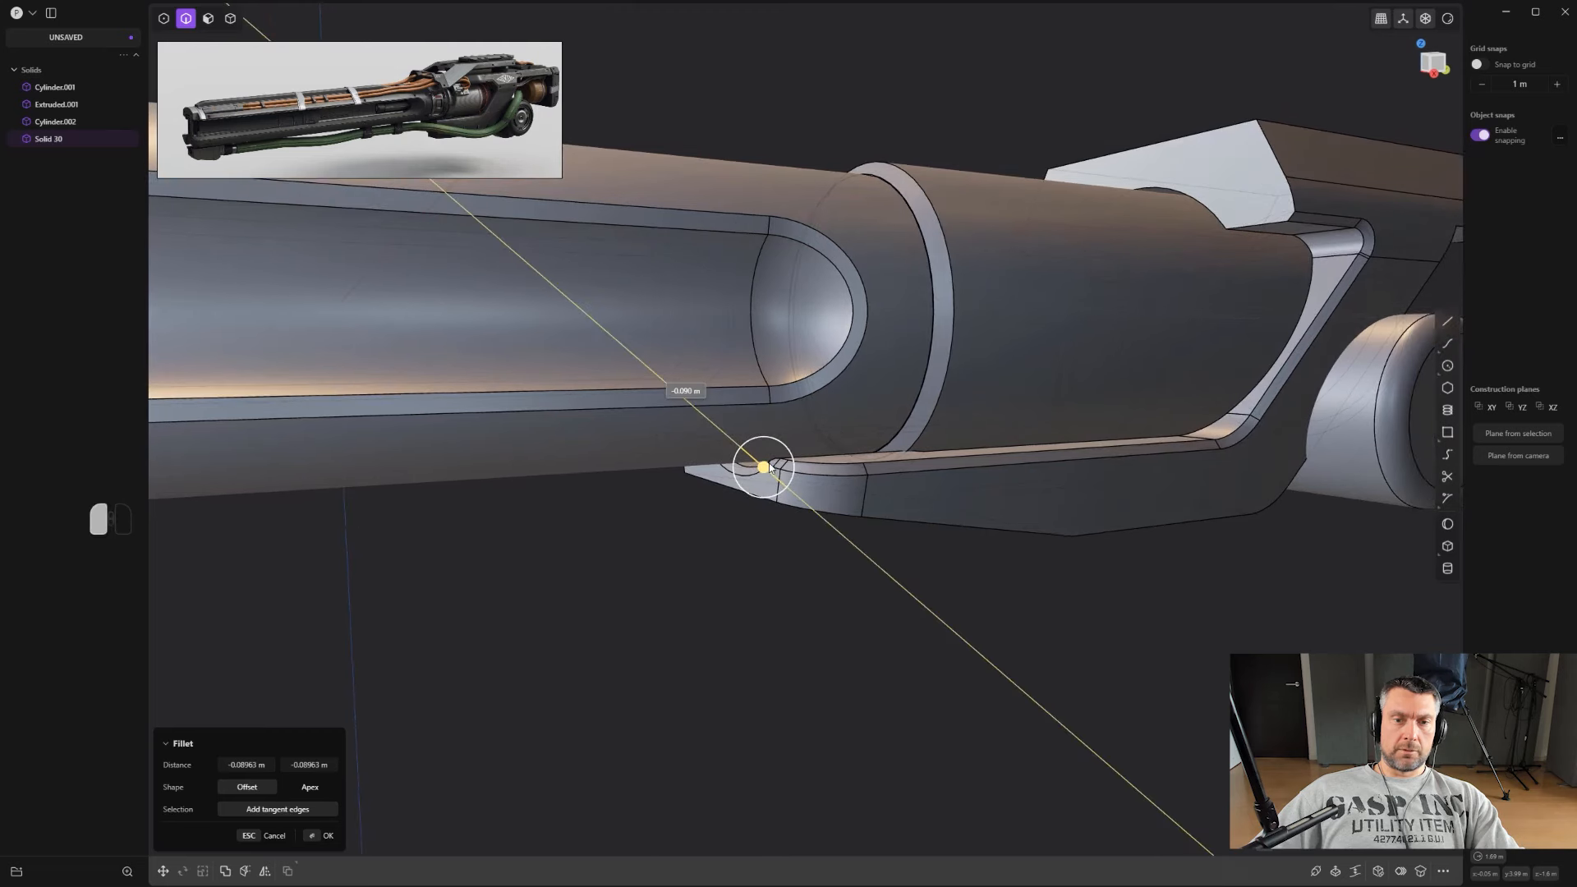
pyautogui.rightClick(790, 590)
# Step: Mirror the chamfered bracket across its central plane so both sides match, merging the halves together
pyautogui.moveTo(790, 589); pyautogui.dragTo(988, 623, button='middle')
pyautogui.click(988, 623)
pyautogui.press('4')
pyautogui.click(934, 533)
pyautogui.moveTo(934, 533); pyautogui.dragTo(929, 714, button='middle')
pyautogui.hotkey('alt', 'x')
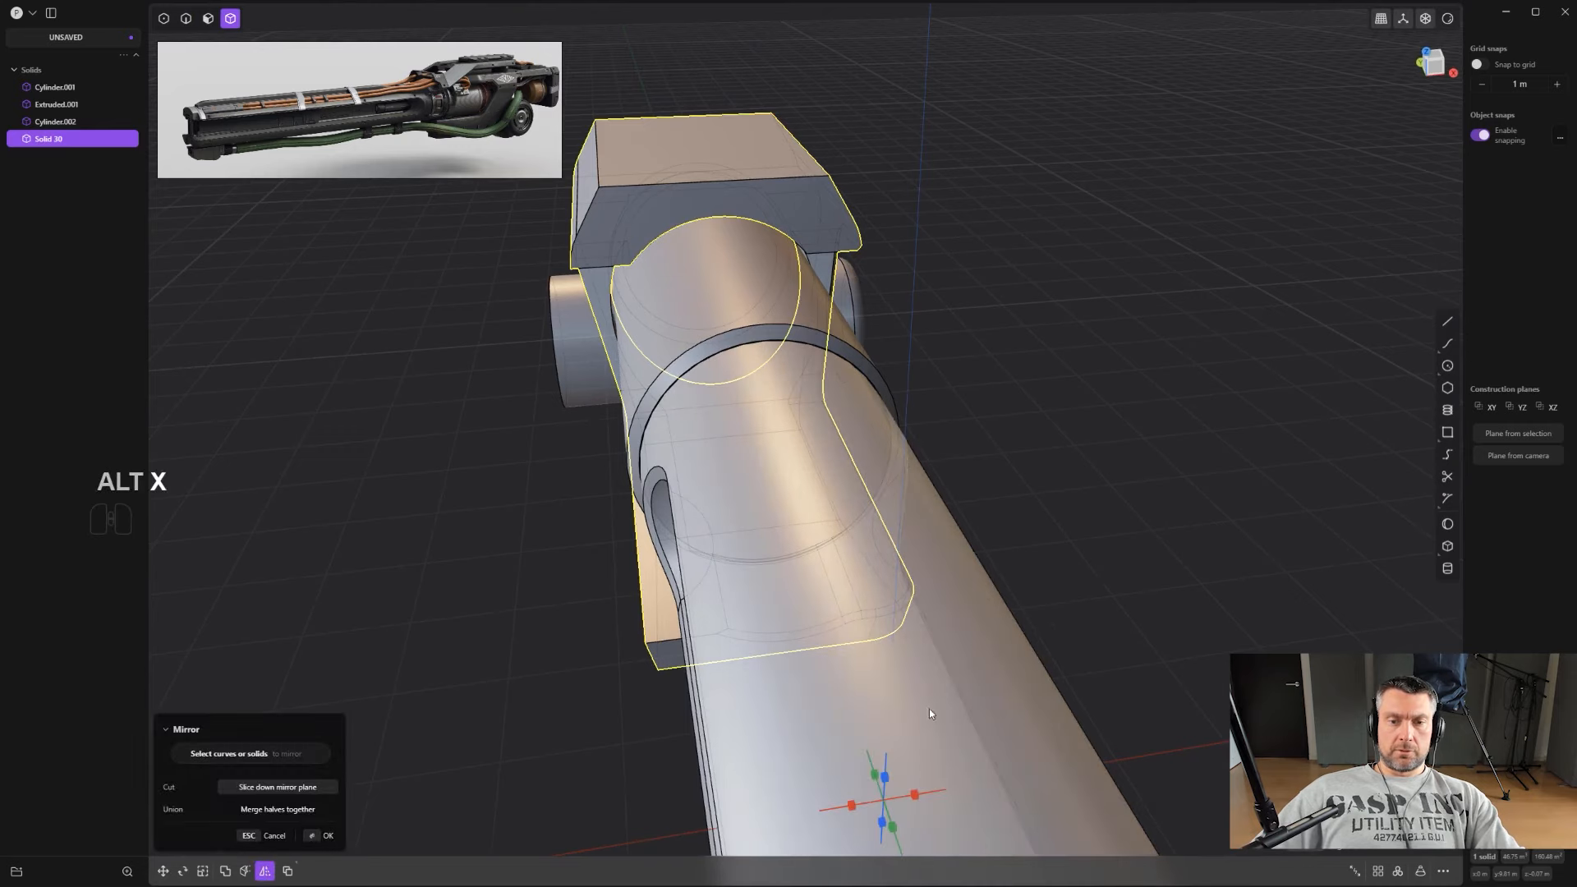
pyautogui.click(914, 798)
pyautogui.press('q')
pyautogui.rightClick(1100, 421)
pyautogui.keyDown('alt'); pyautogui.moveTo(1100, 421); pyautogui.dragTo(971, 651, button='middle'); pyautogui.keyUp('alt')
pyautogui.click(971, 651)
pyautogui.scroll(-3, 971, 652)
pyautogui.scroll(7, 828, 509)
pyautogui.keyDown('shift'); pyautogui.moveTo(1033, 536); pyautogui.dragTo(802, 555, button='middle'); pyautogui.keyUp('shift')
pyautogui.moveTo(903, 537); pyautogui.dragTo(957, 443, button='middle')
pyautogui.moveTo(944, 467)
pyautogui.mouseDown()
pyautogui.moveTo(953, 455)
pyautogui.moveTo(944, 466)
pyautogui.mouseUp()
pyautogui.hotkey('ctrl', 'z')
pyautogui.moveTo(1063, 497); pyautogui.dragTo(1071, 600, button='middle')
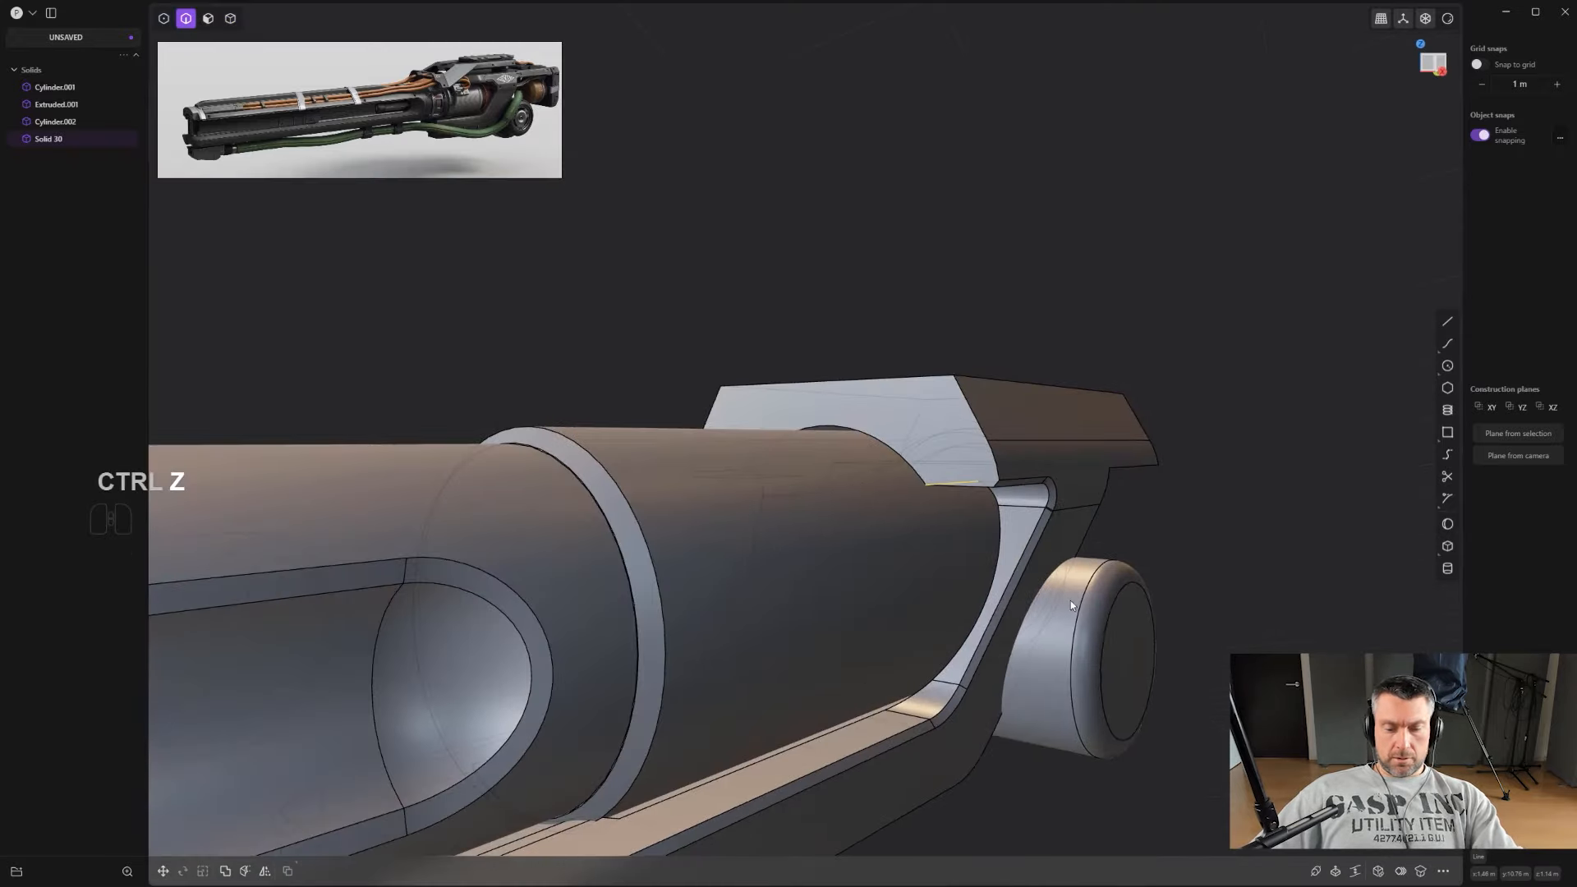
pyautogui.press('4')
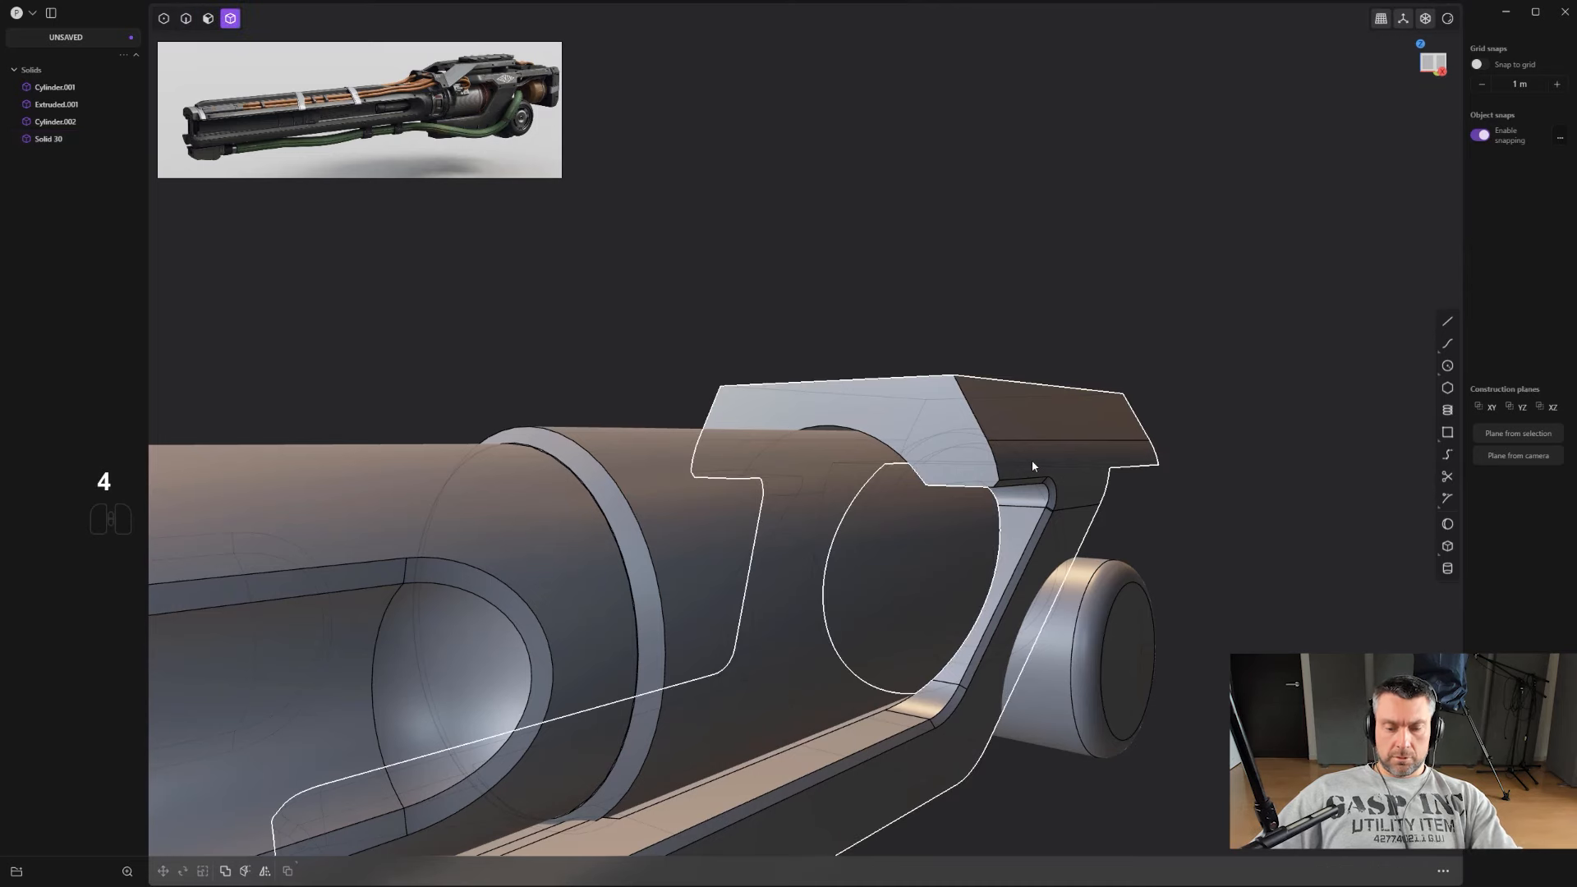
# Step: Isolate the bracket and chamfer the front arc edge of the barrel cutout in its top block
pyautogui.click(1024, 480)
pyautogui.press('.')
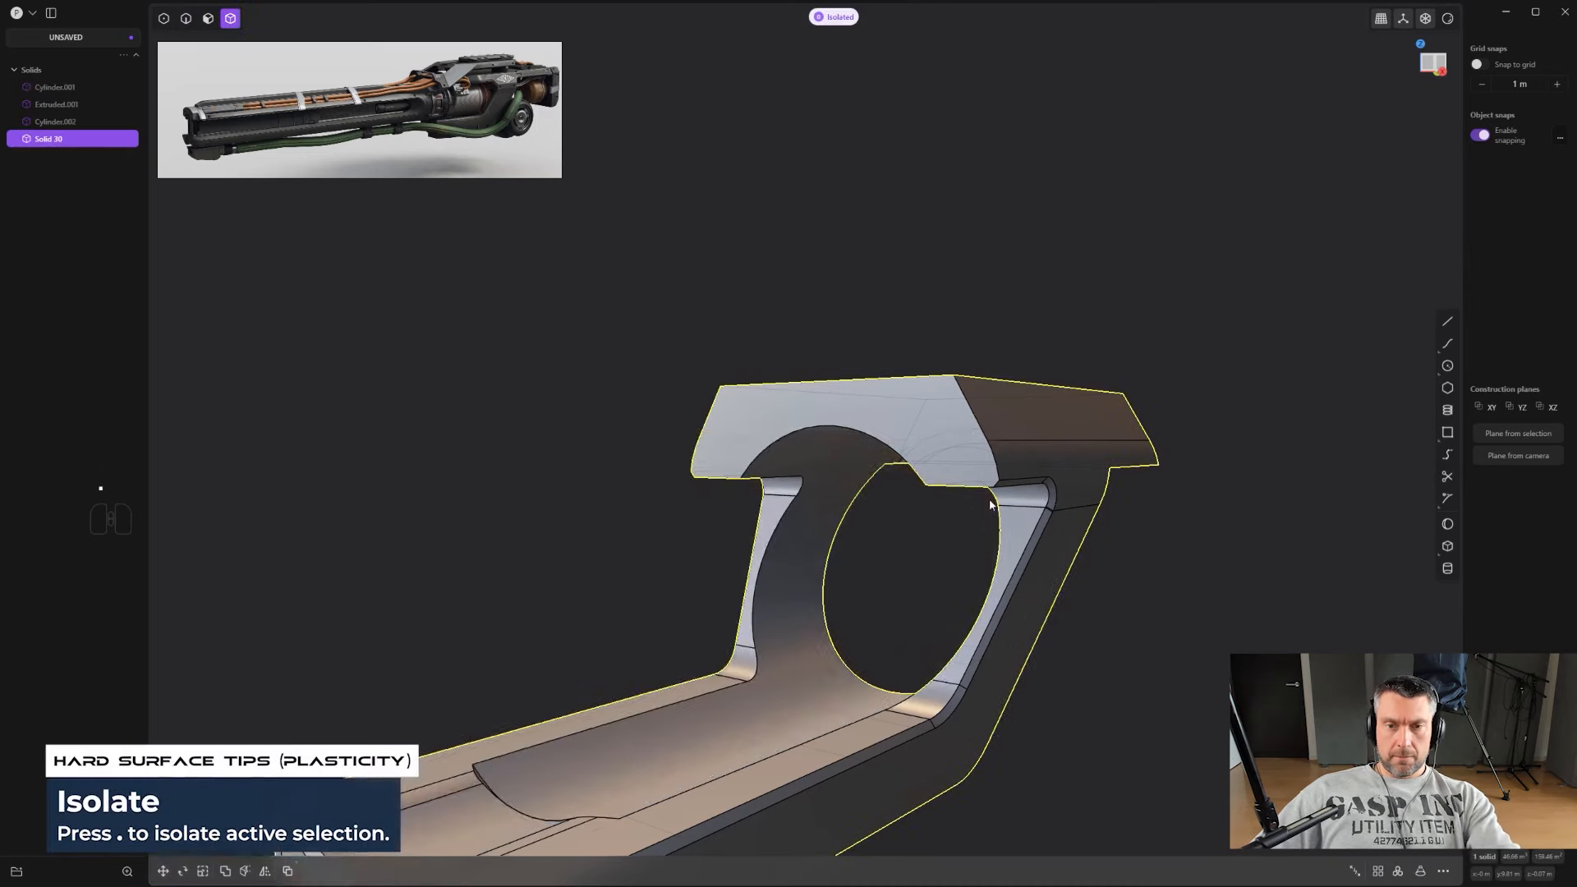
pyautogui.keyDown('shift'); pyautogui.moveTo(820, 401); pyautogui.dragTo(837, 416, button='middle'); pyautogui.keyUp('shift')
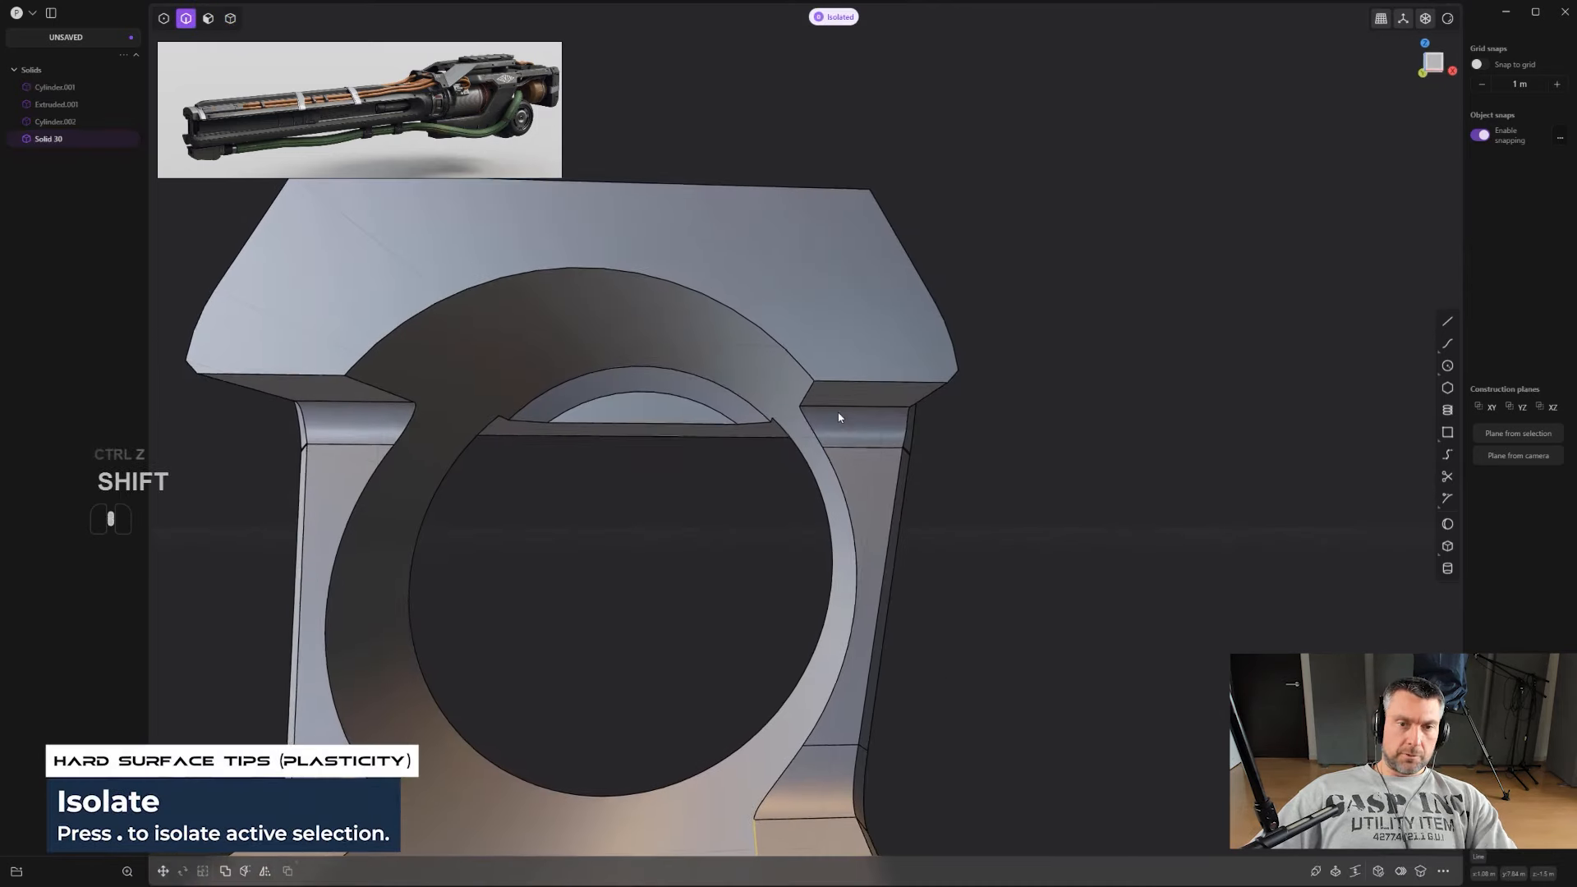
pyautogui.click(800, 367)
pyautogui.moveTo(801, 365); pyautogui.dragTo(805, 358)
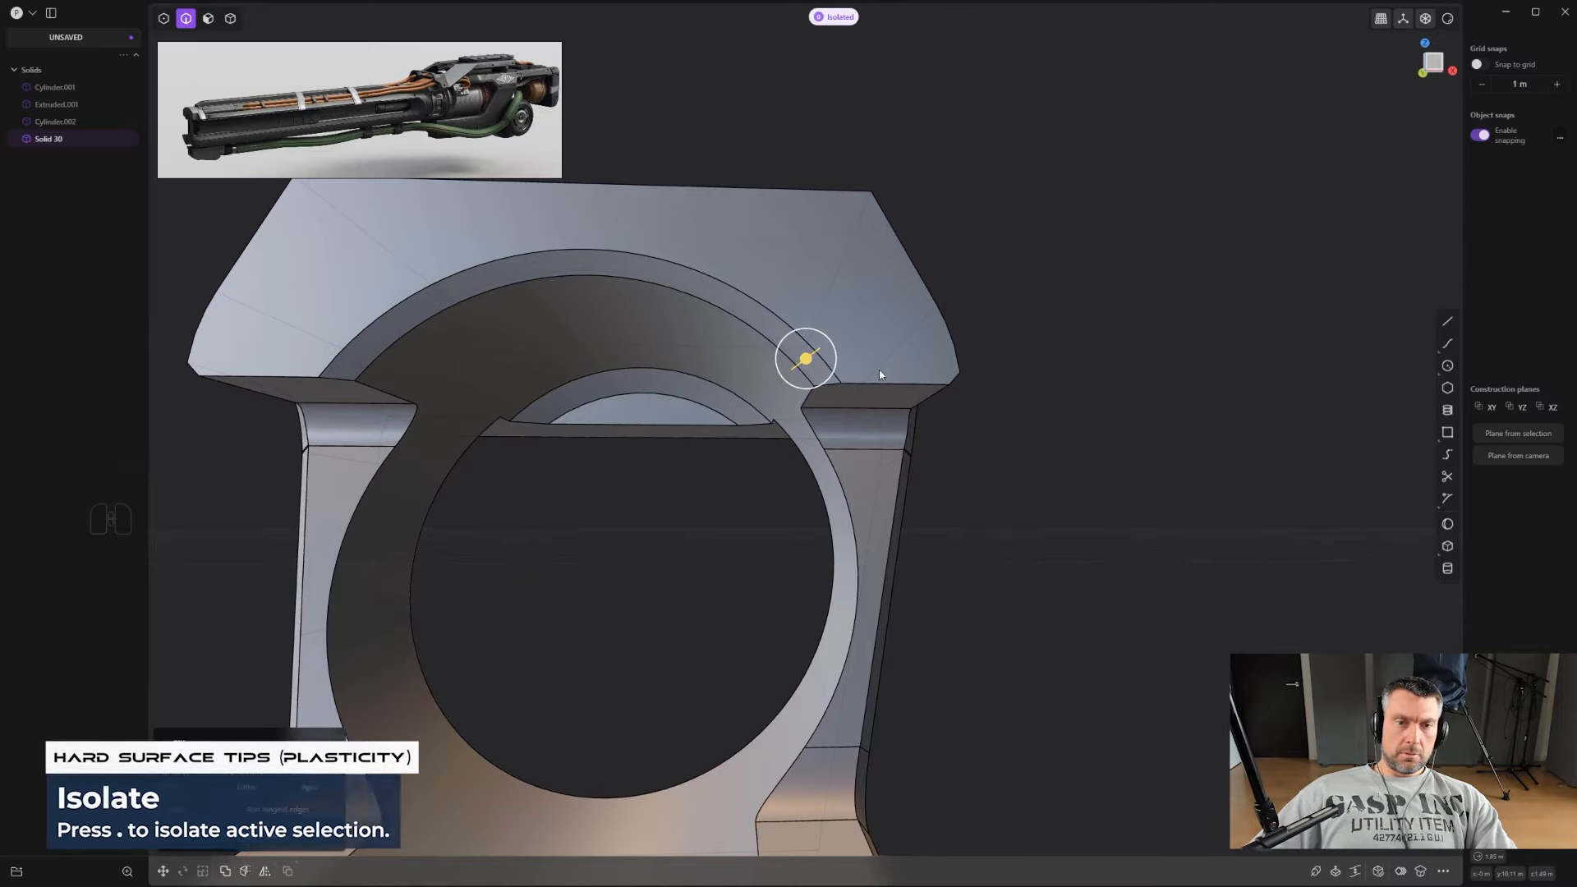
pyautogui.rightClick(880, 374)
# Step: Try to chamfer the inner cutout edge on the bracket's side arm by about 0.07 m
pyautogui.moveTo(890, 388); pyautogui.dragTo(1146, 451, button='middle')
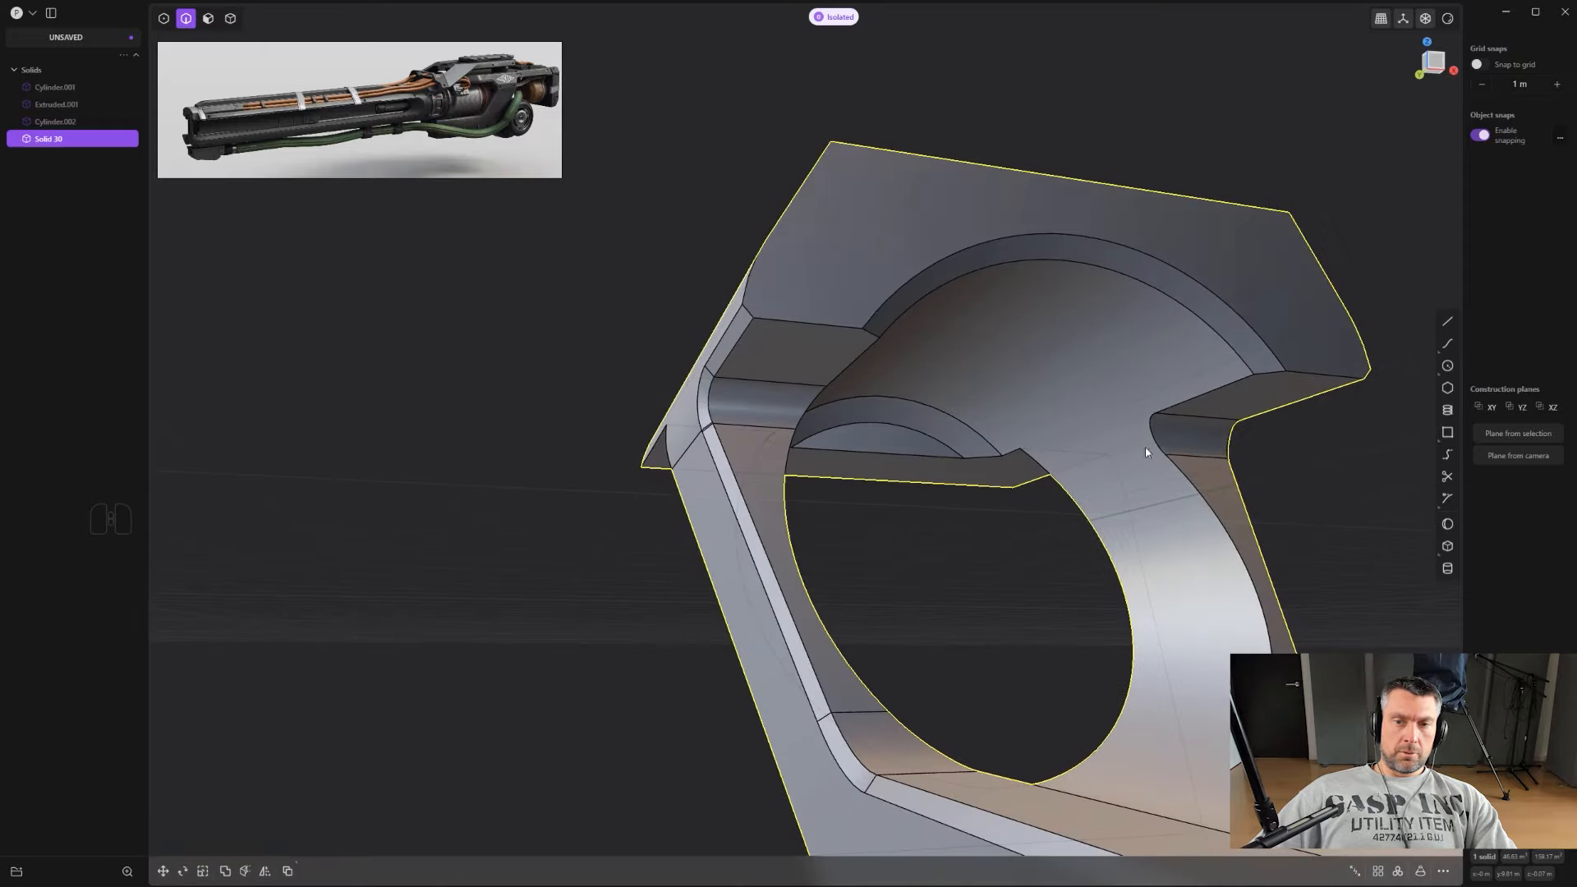
pyautogui.click(1163, 446)
pyautogui.press('f')
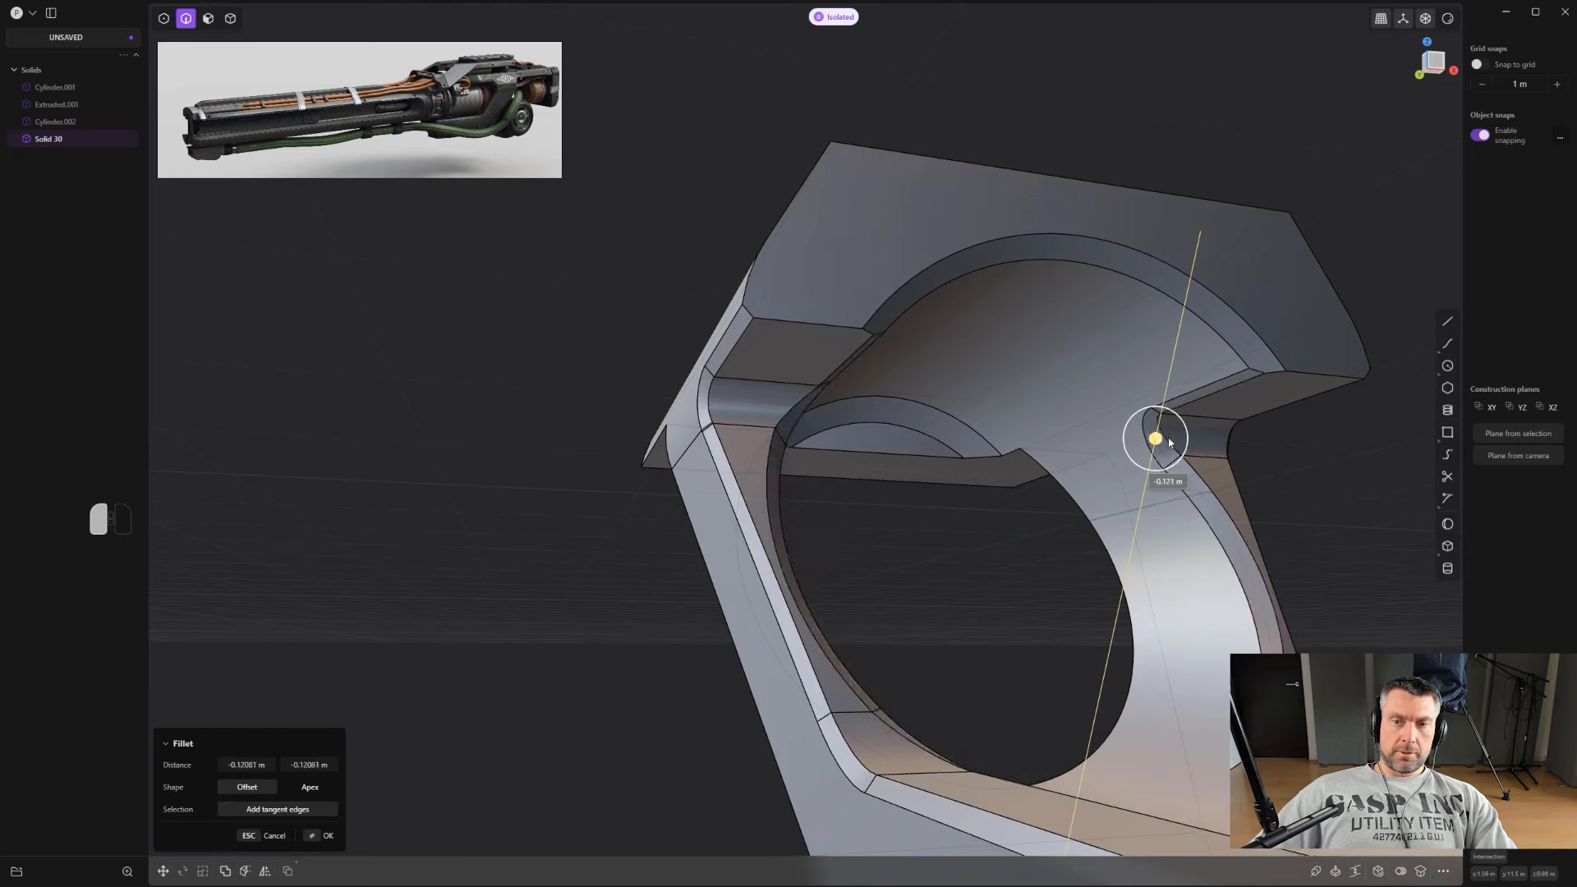
pyautogui.moveTo(1169, 441); pyautogui.dragTo(1153, 440)
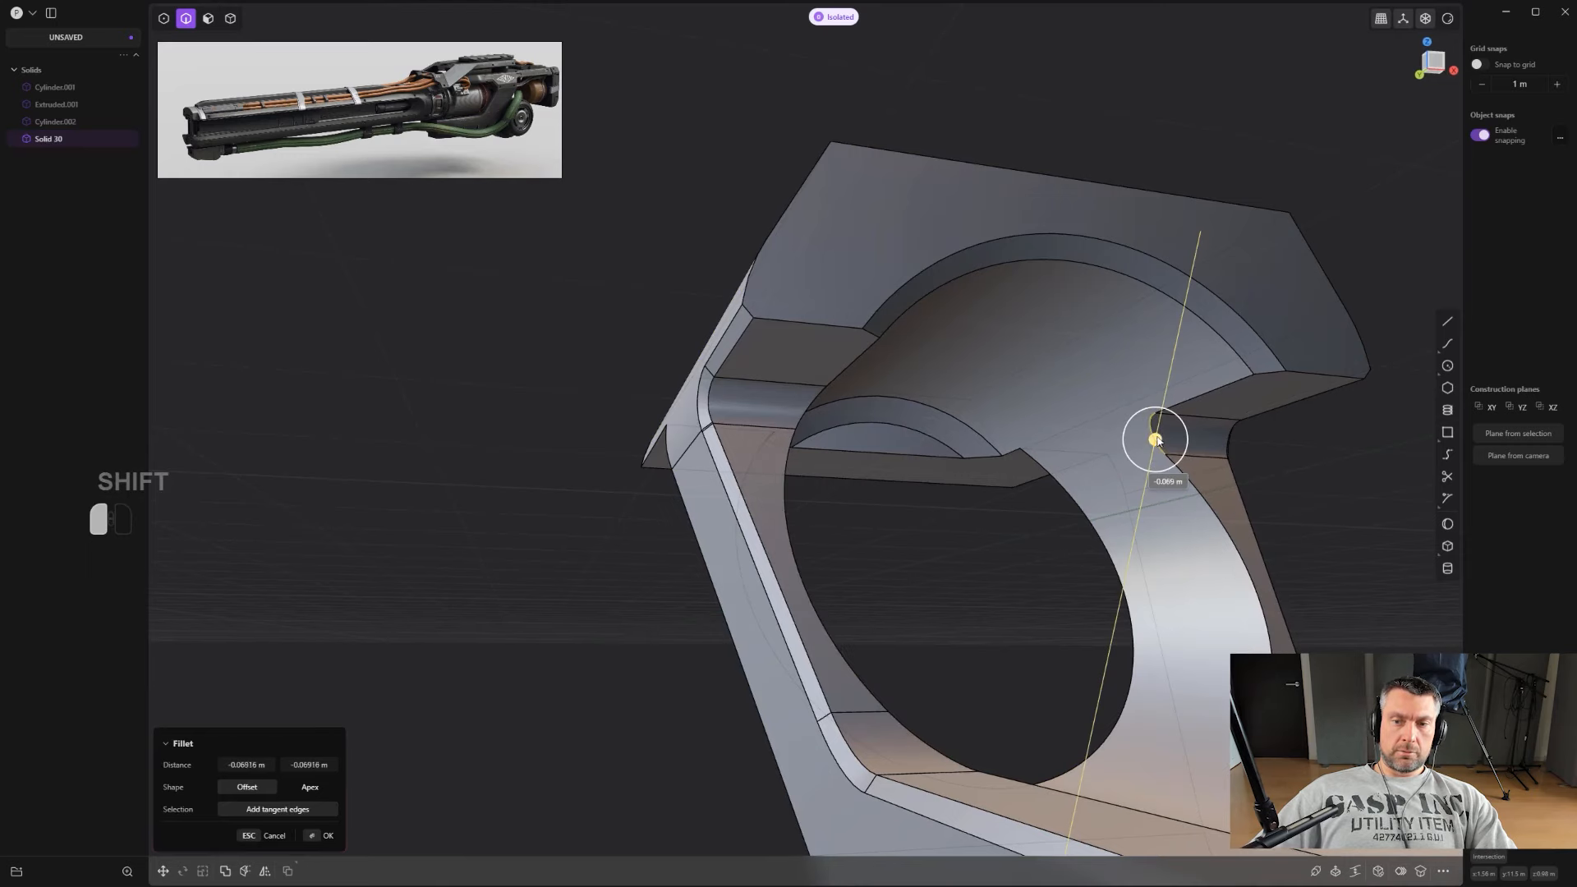
pyautogui.hotkey('ctrl', 'z')
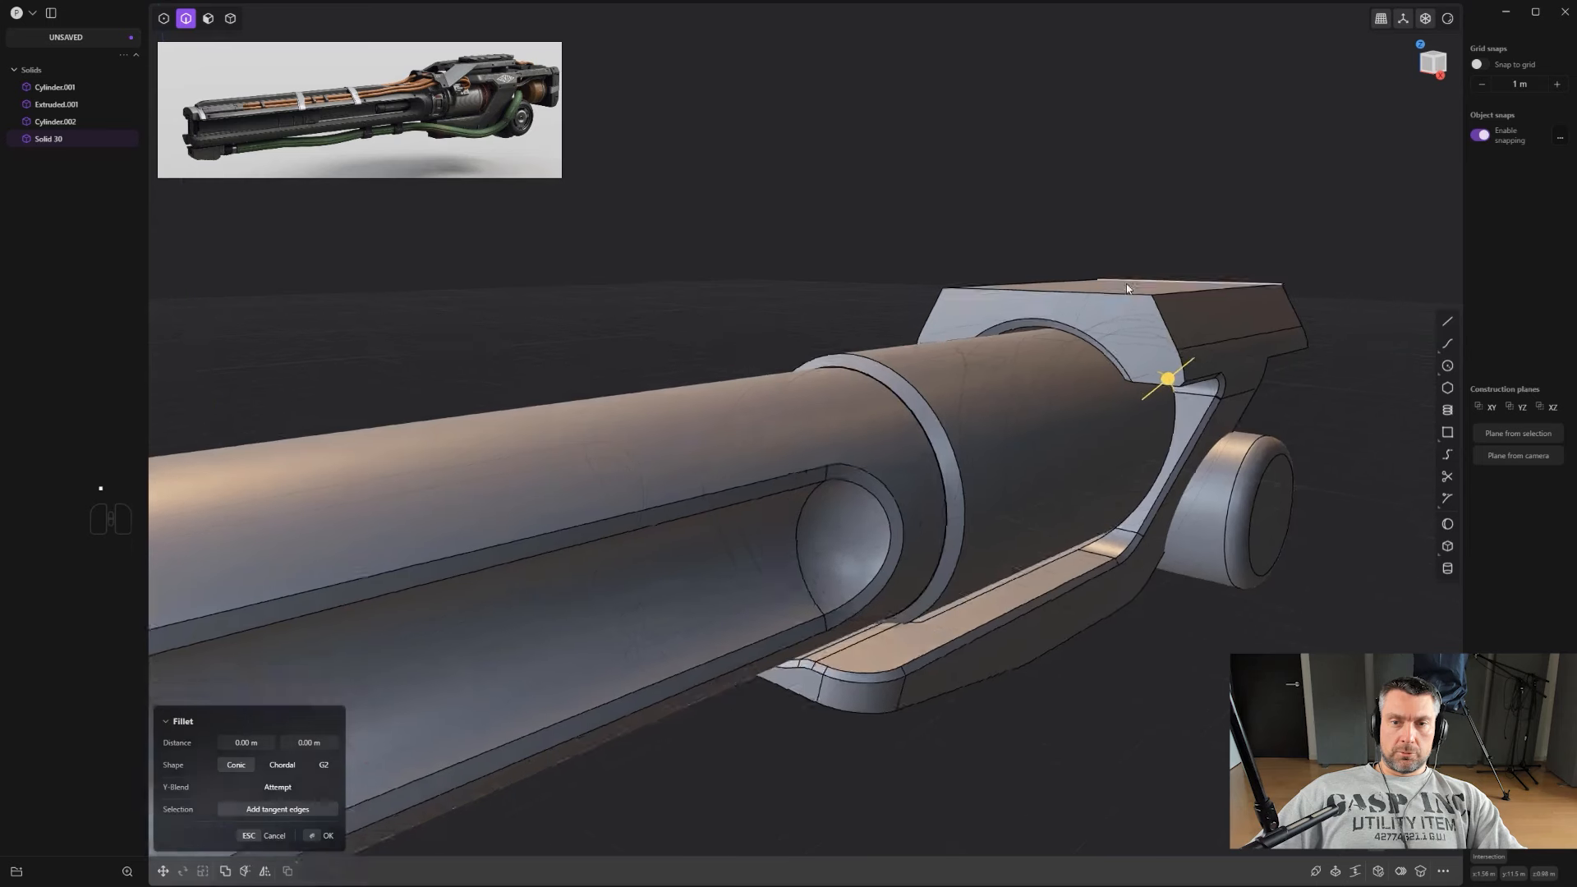
pyautogui.moveTo(1126, 283); pyautogui.dragTo(1122, 540, button='middle')
pyautogui.press('Escape')
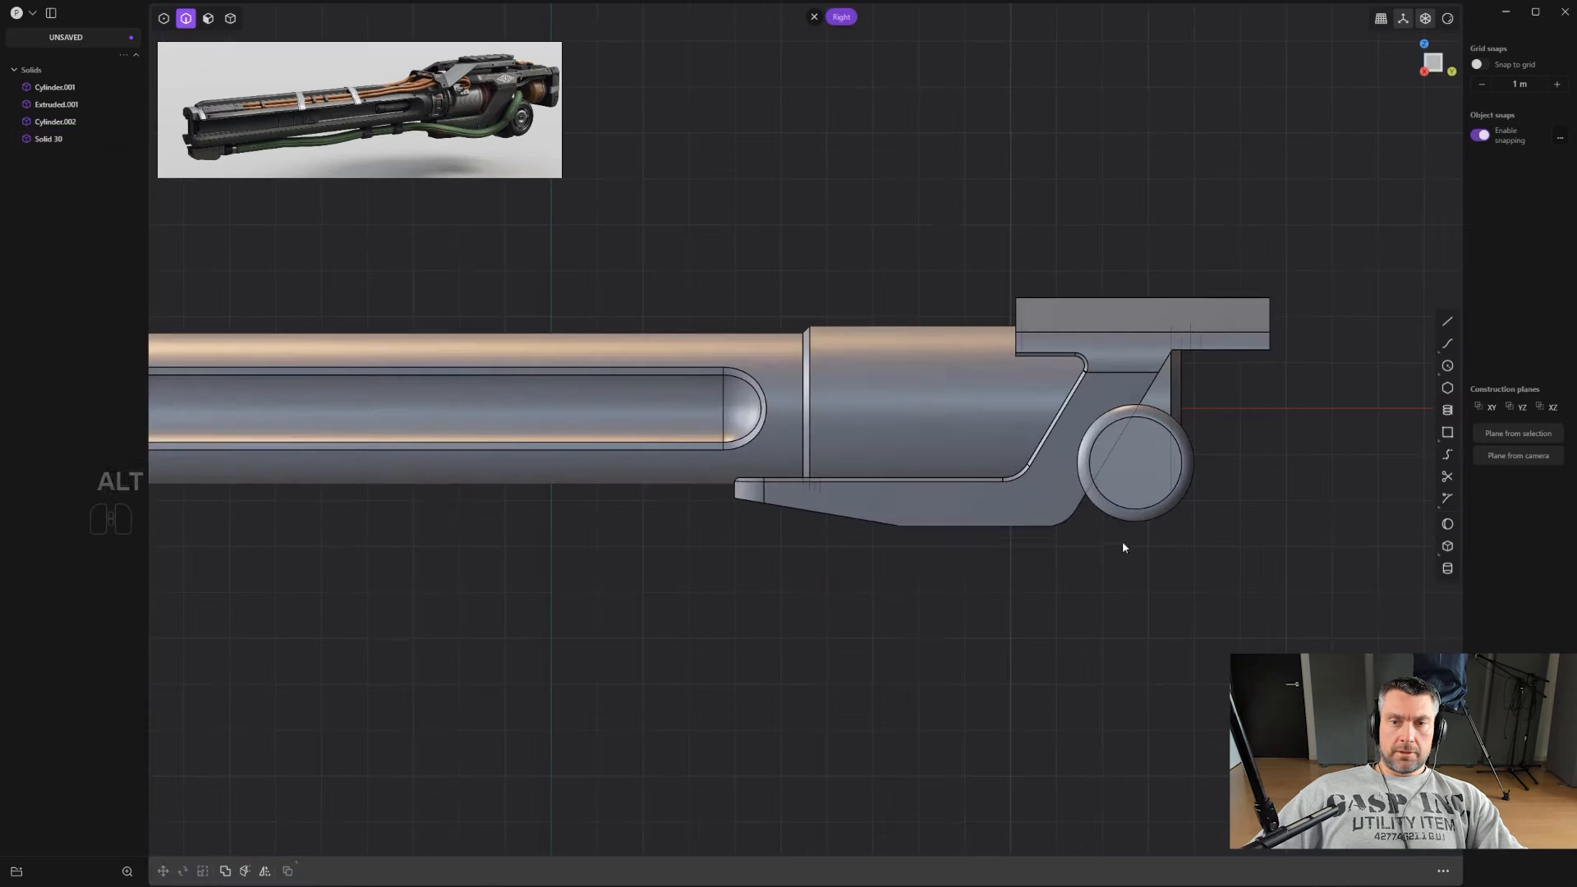
# Step: Draw a vertical line in the right view across the wide barrel section, between its front chamfer and the bracket's top block
pyautogui.keyDown('shift'); pyautogui.moveTo(976, 534); pyautogui.dragTo(879, 301, button='middle'); pyautogui.keyUp('shift')
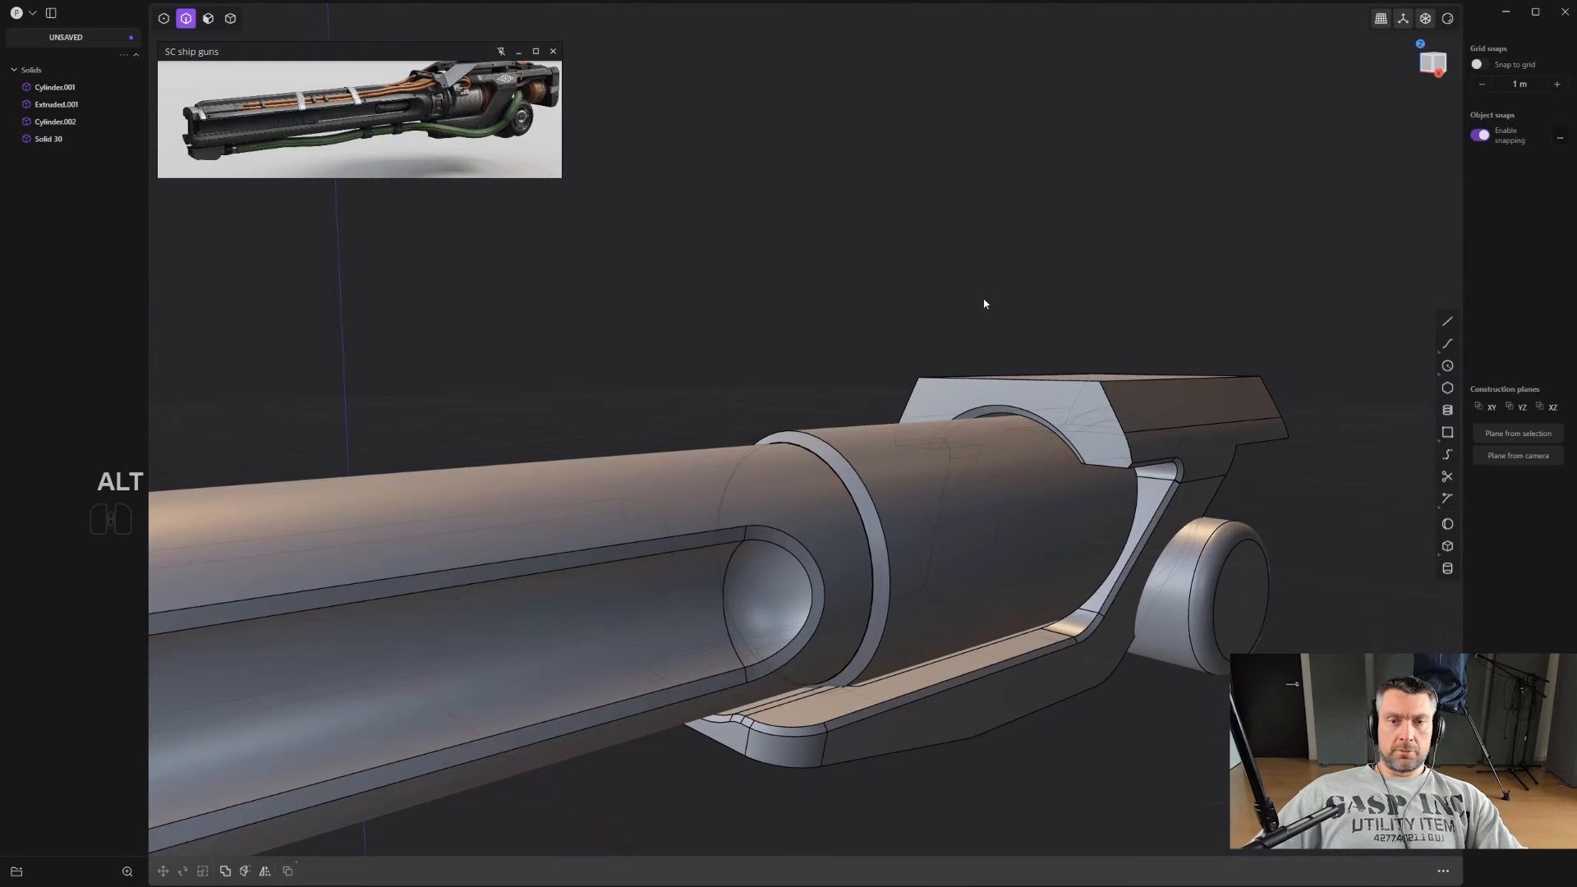
pyautogui.keyDown('alt'); pyautogui.moveTo(984, 304); pyautogui.dragTo(874, 372, button='middle'); pyautogui.keyUp('alt')
pyautogui.scroll(3, 1025, 323)
pyautogui.scroll(2, 873, 373)
pyautogui.scroll(-1, 860, 423)
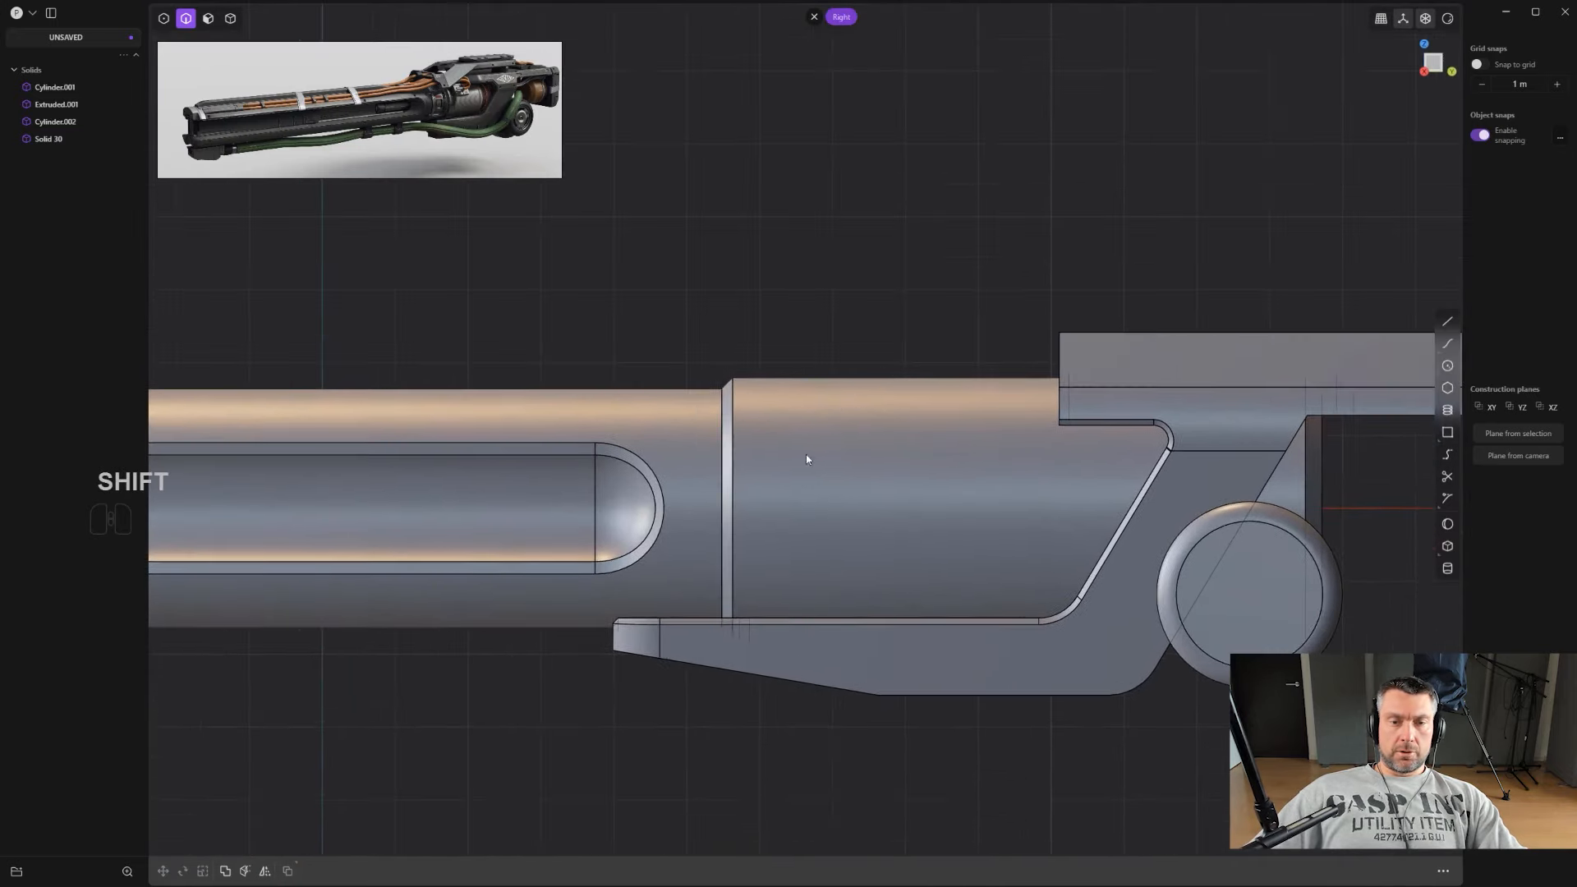
pyautogui.scroll(-4, 806, 509)
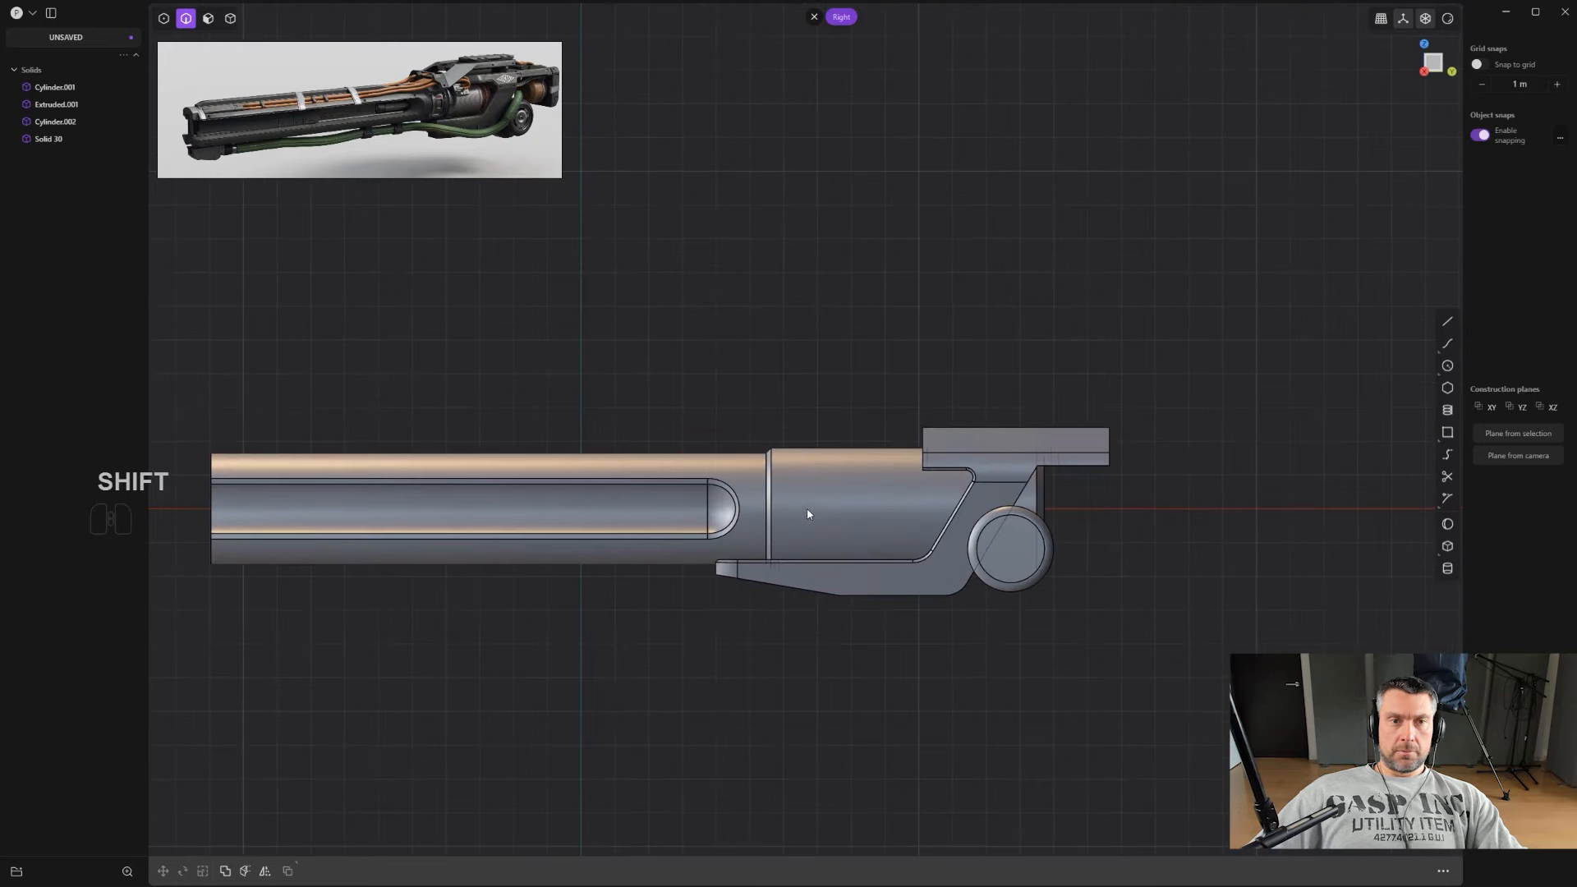
pyautogui.scroll(2, 800, 515)
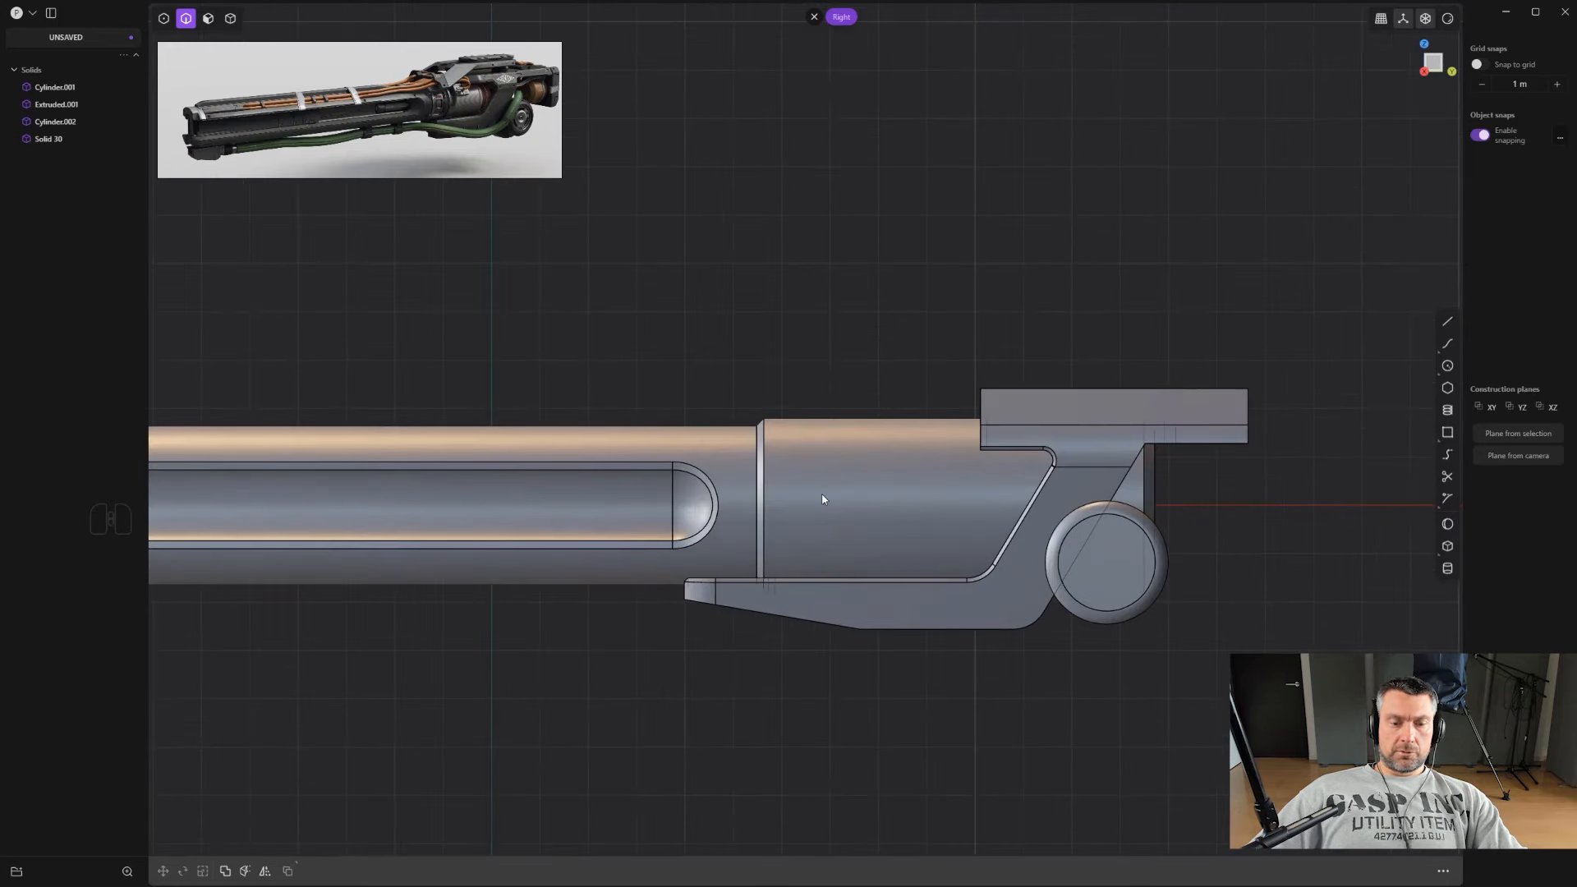
pyautogui.scroll(1, 822, 499)
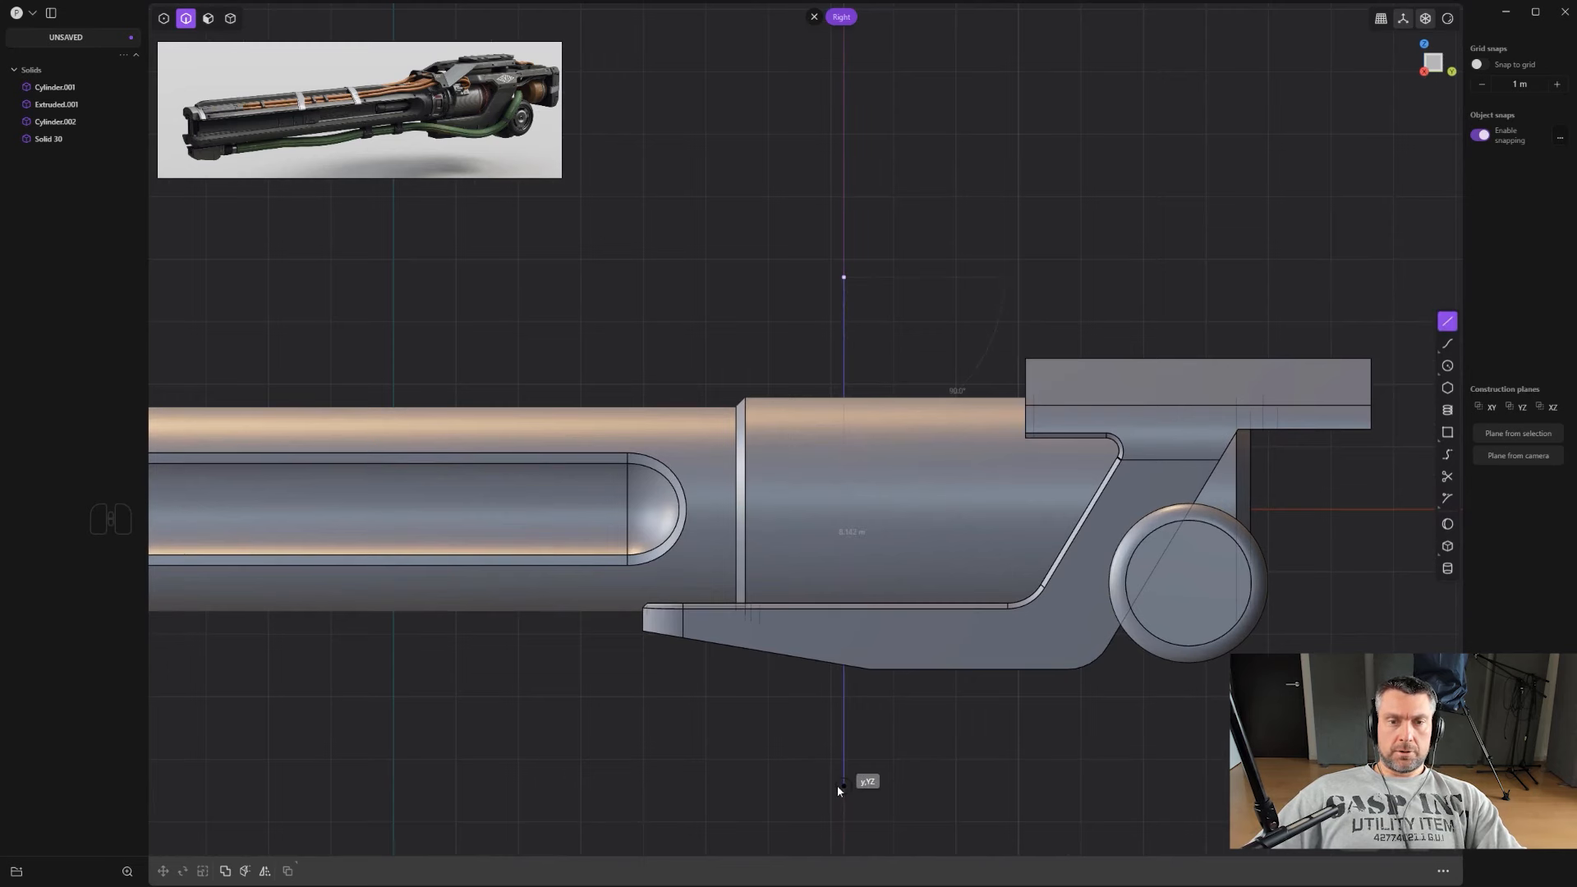
pyautogui.click(836, 785)
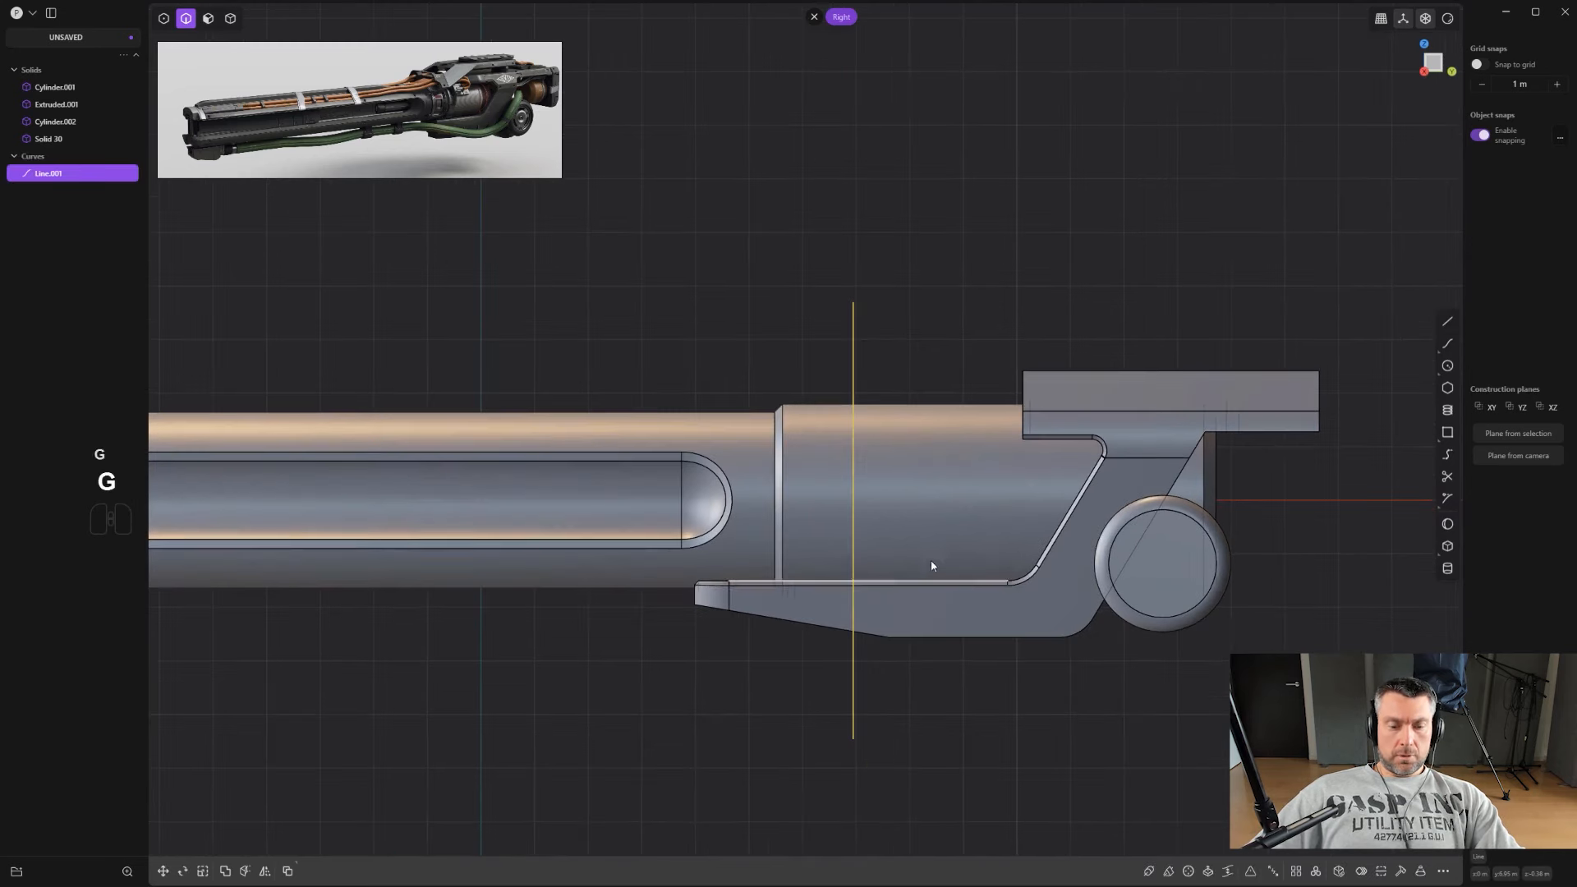
# Step: Cut the wide barrel section into two solids with the vertical line and delete the line
pyautogui.press('c')
pyautogui.click(904, 504)
pyautogui.rightClick(916, 446)
pyautogui.scroll(1, 910, 350)
pyautogui.click(908, 306)
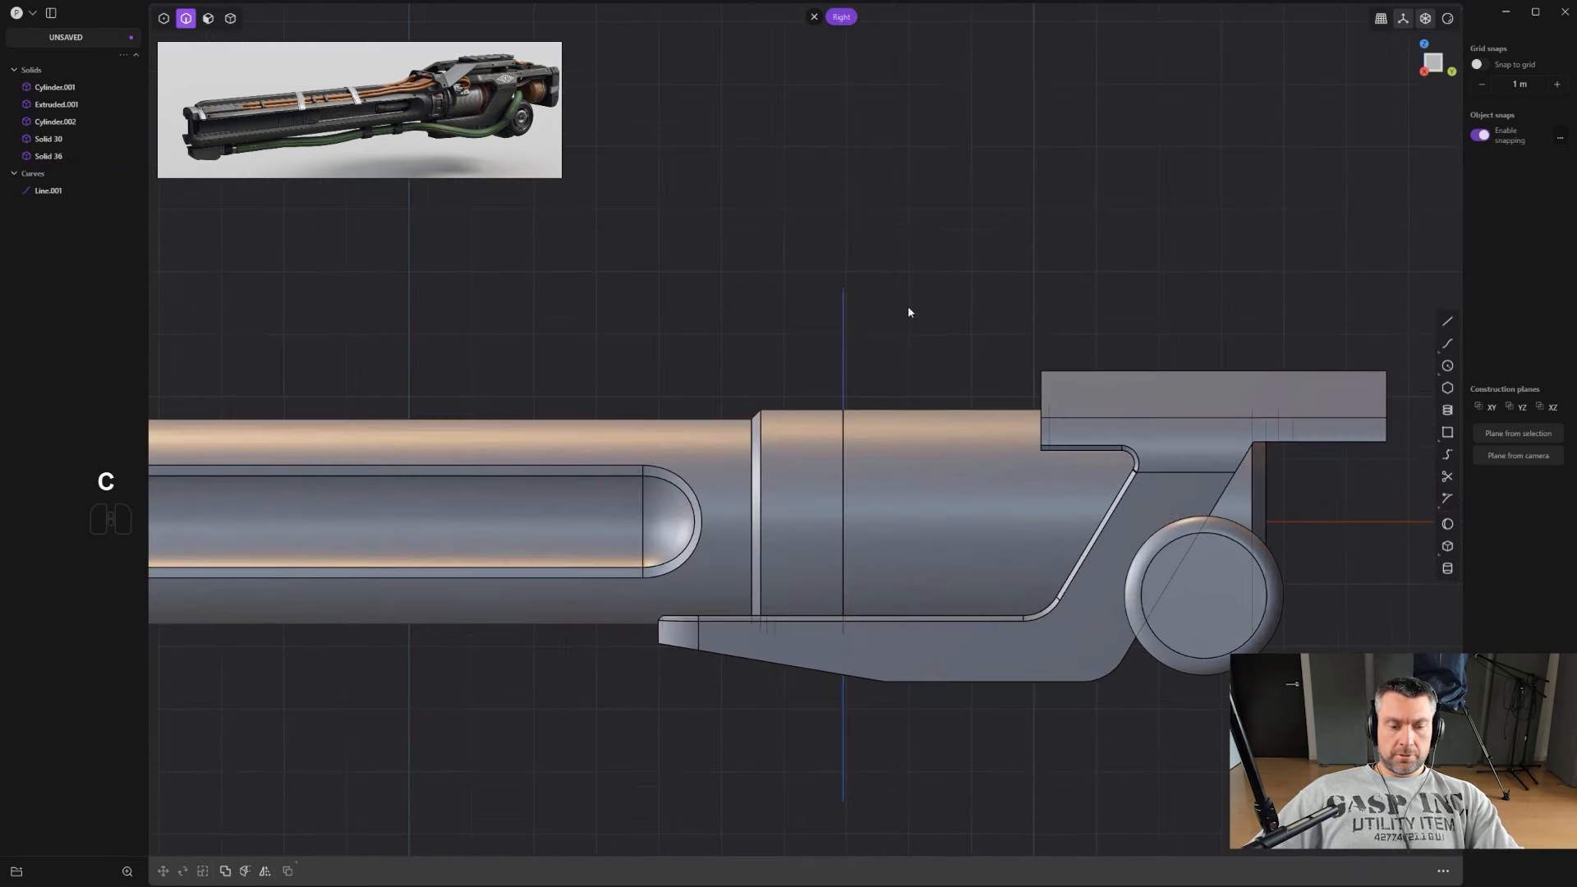
pyautogui.press('2')
pyautogui.click(844, 363)
pyautogui.press('x')
pyautogui.scroll(1, 848, 361)
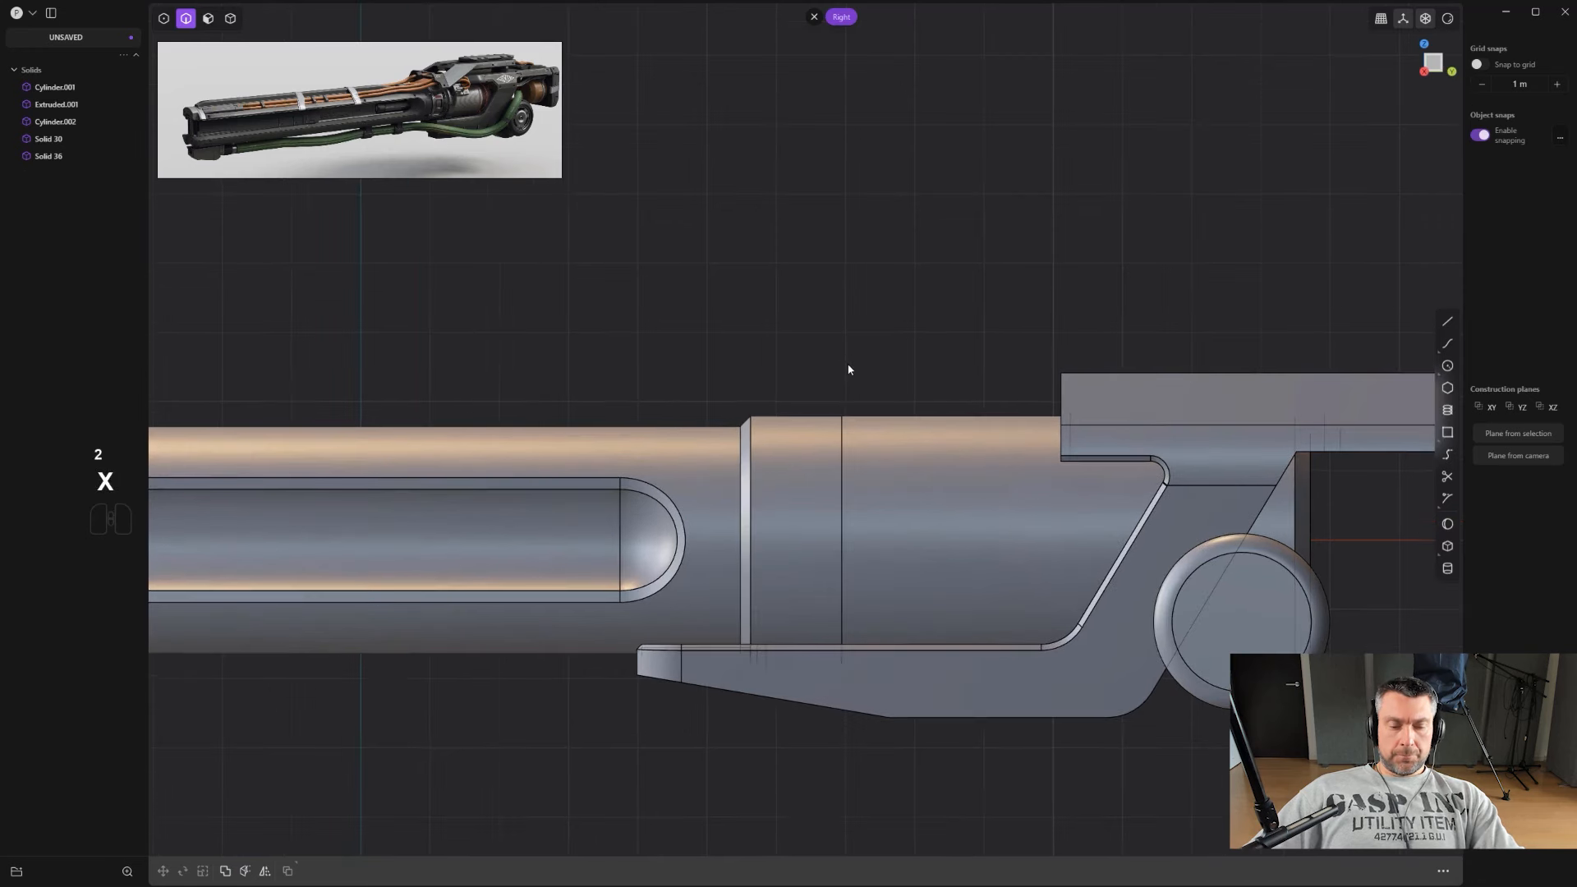
# Step: Scale down the outer face of the rear piece of the cut barrel section to a factor of about 0.947
pyautogui.scroll(1, 844, 366)
pyautogui.press('2')
pyautogui.moveTo(831, 444); pyautogui.dragTo(928, 503, button='middle')
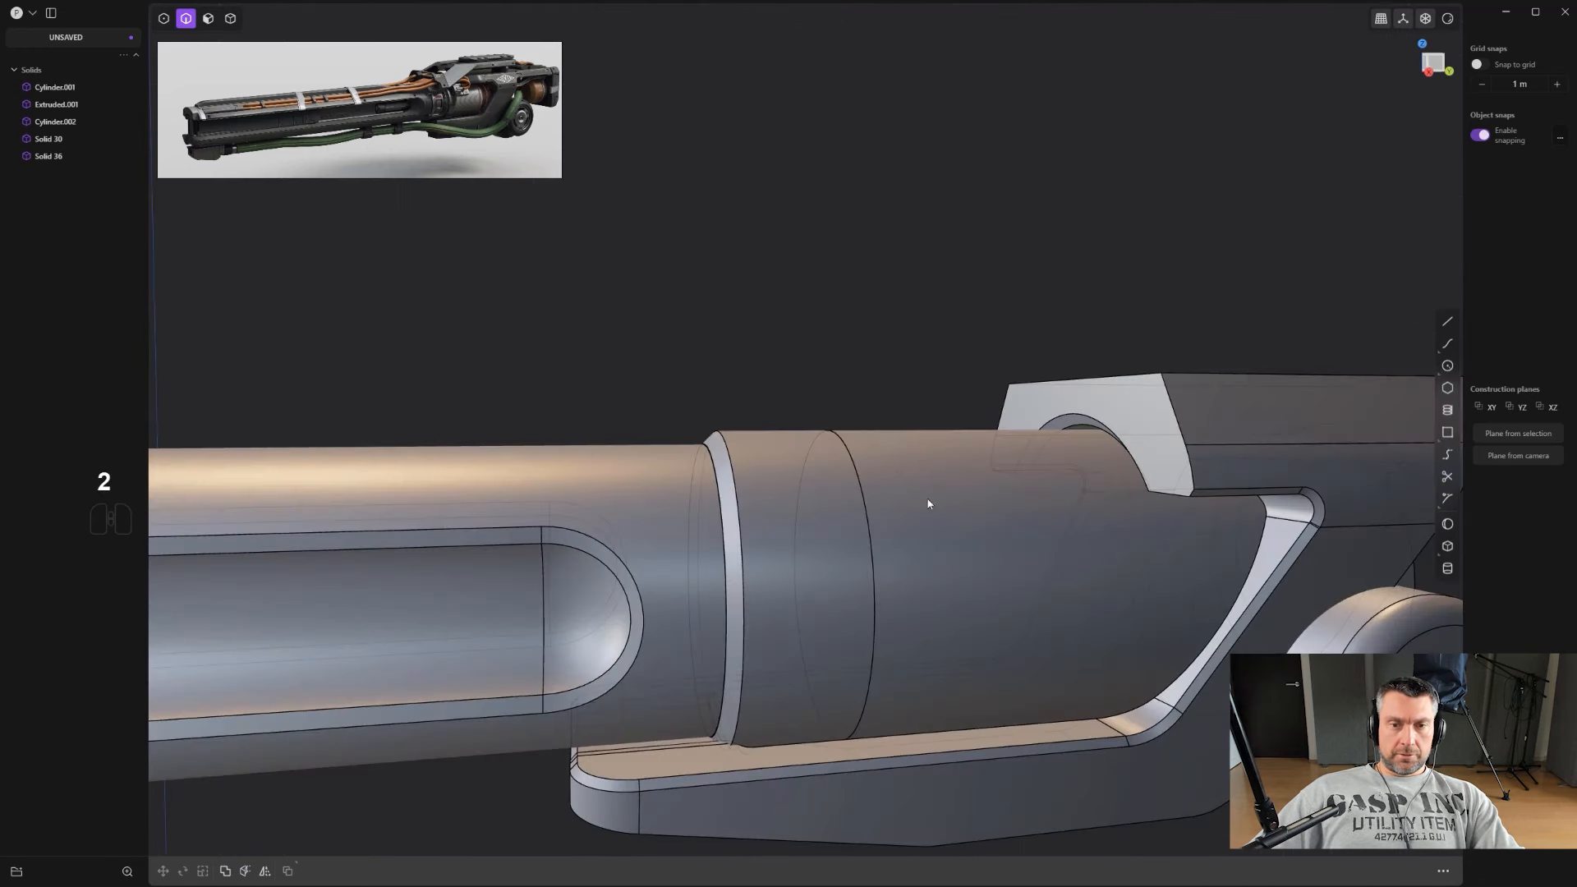
pyautogui.press('3')
pyautogui.click(958, 544)
pyautogui.press('s')
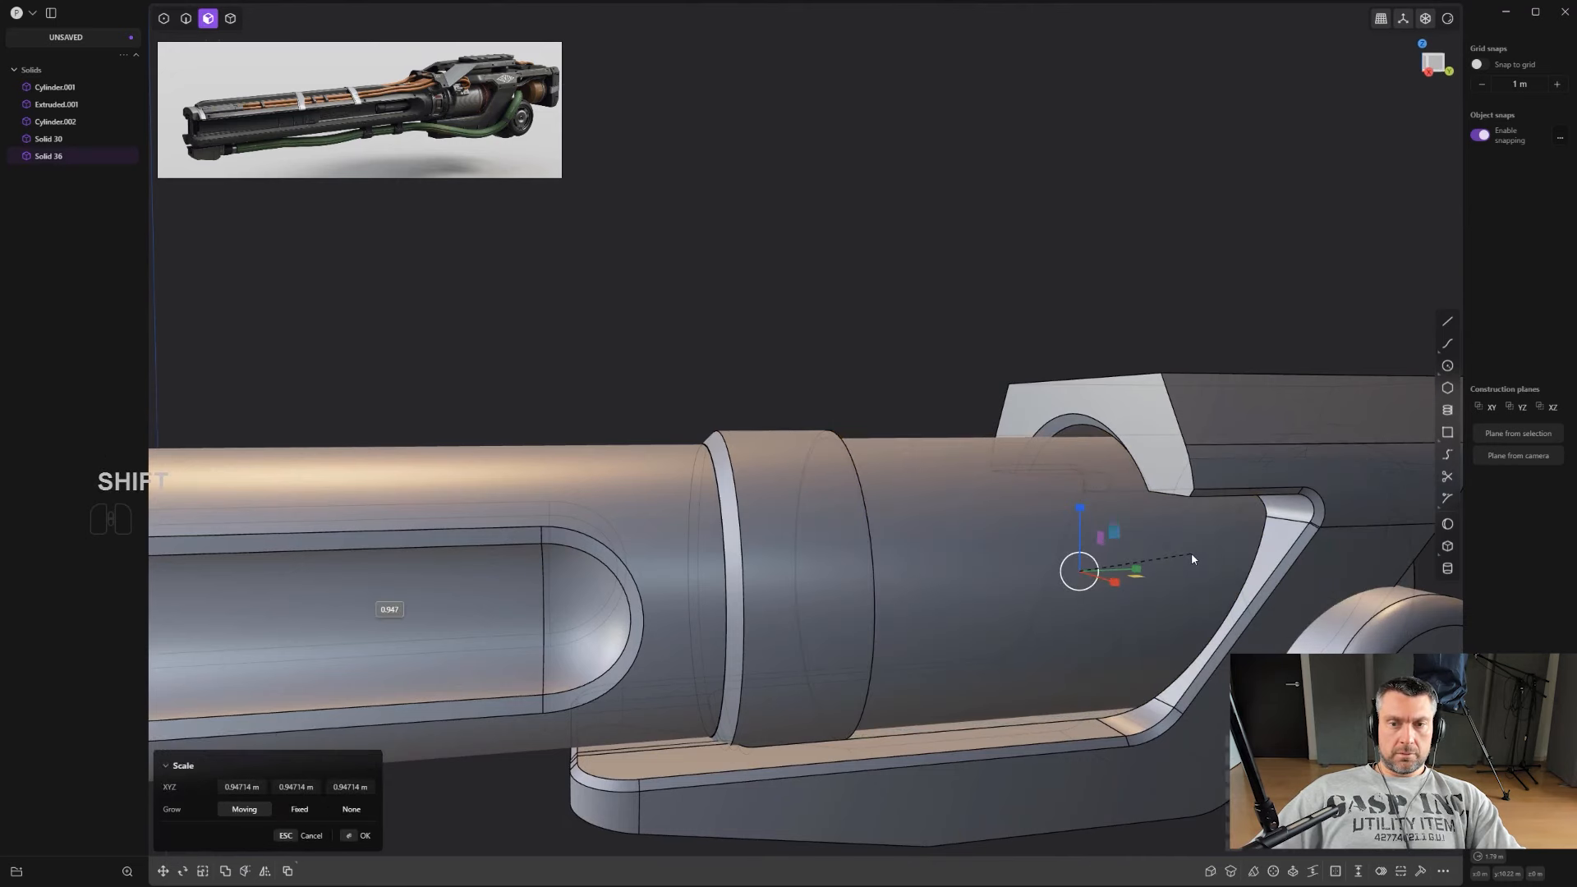
pyautogui.keyDown('shift'); pyautogui.click(1191, 551); pyautogui.keyUp('shift')
pyautogui.scroll(-2, 1172, 552)
pyautogui.moveTo(1155, 556); pyautogui.dragTo(934, 363, button='middle')
pyautogui.click(936, 365)
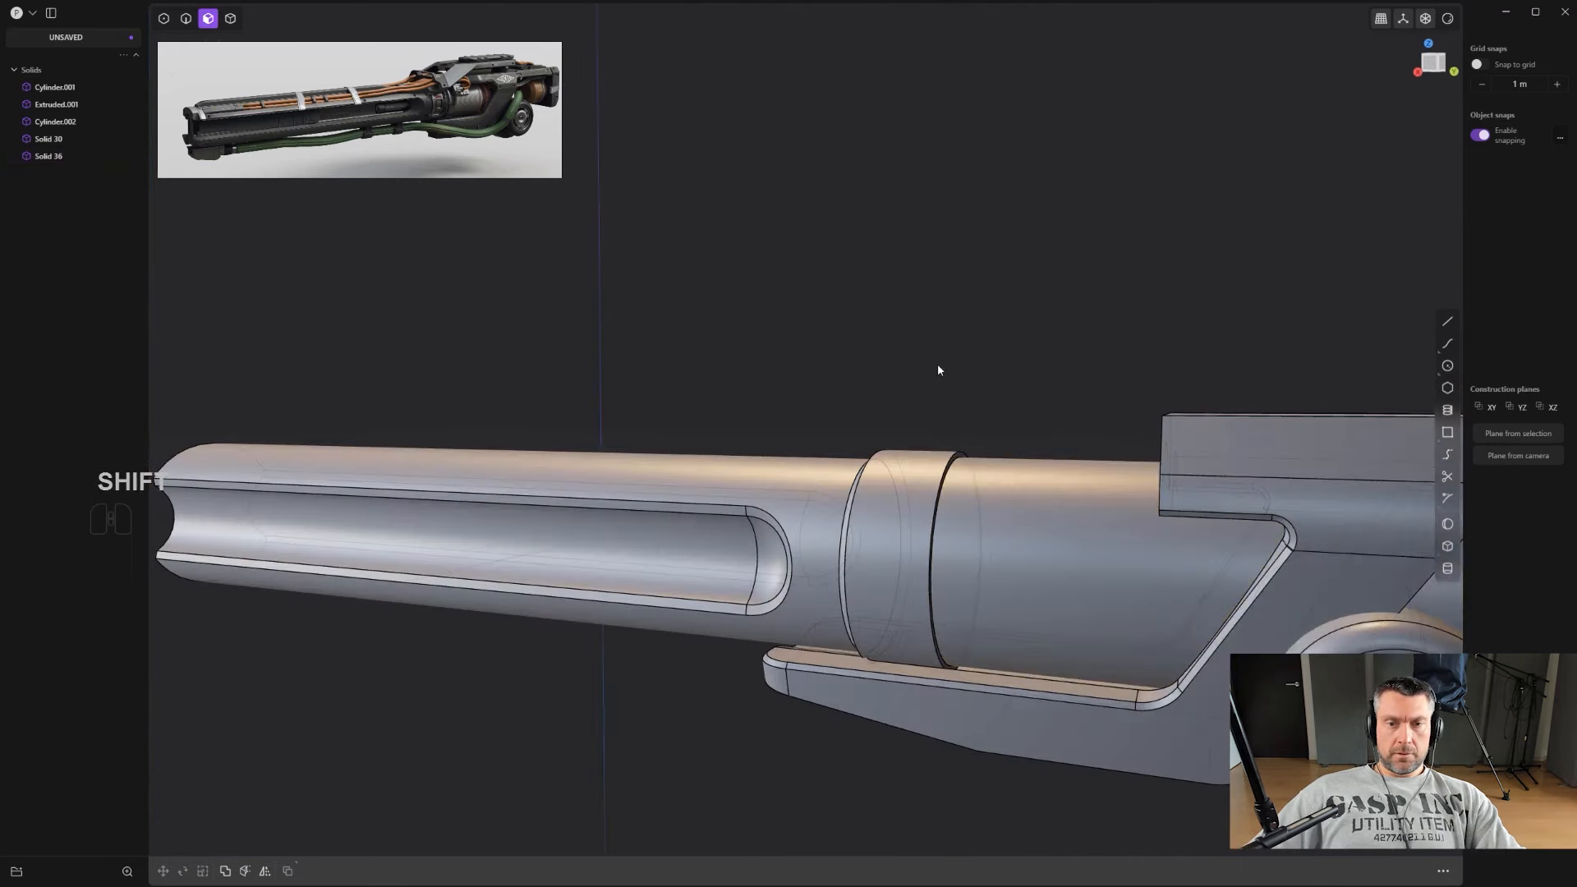
# Step: Chamfer the rear circular edge of the front barrel piece where it meets the narrowed section
pyautogui.scroll(3, 958, 390)
pyautogui.press('2')
pyautogui.click(957, 488)
pyautogui.press('f')
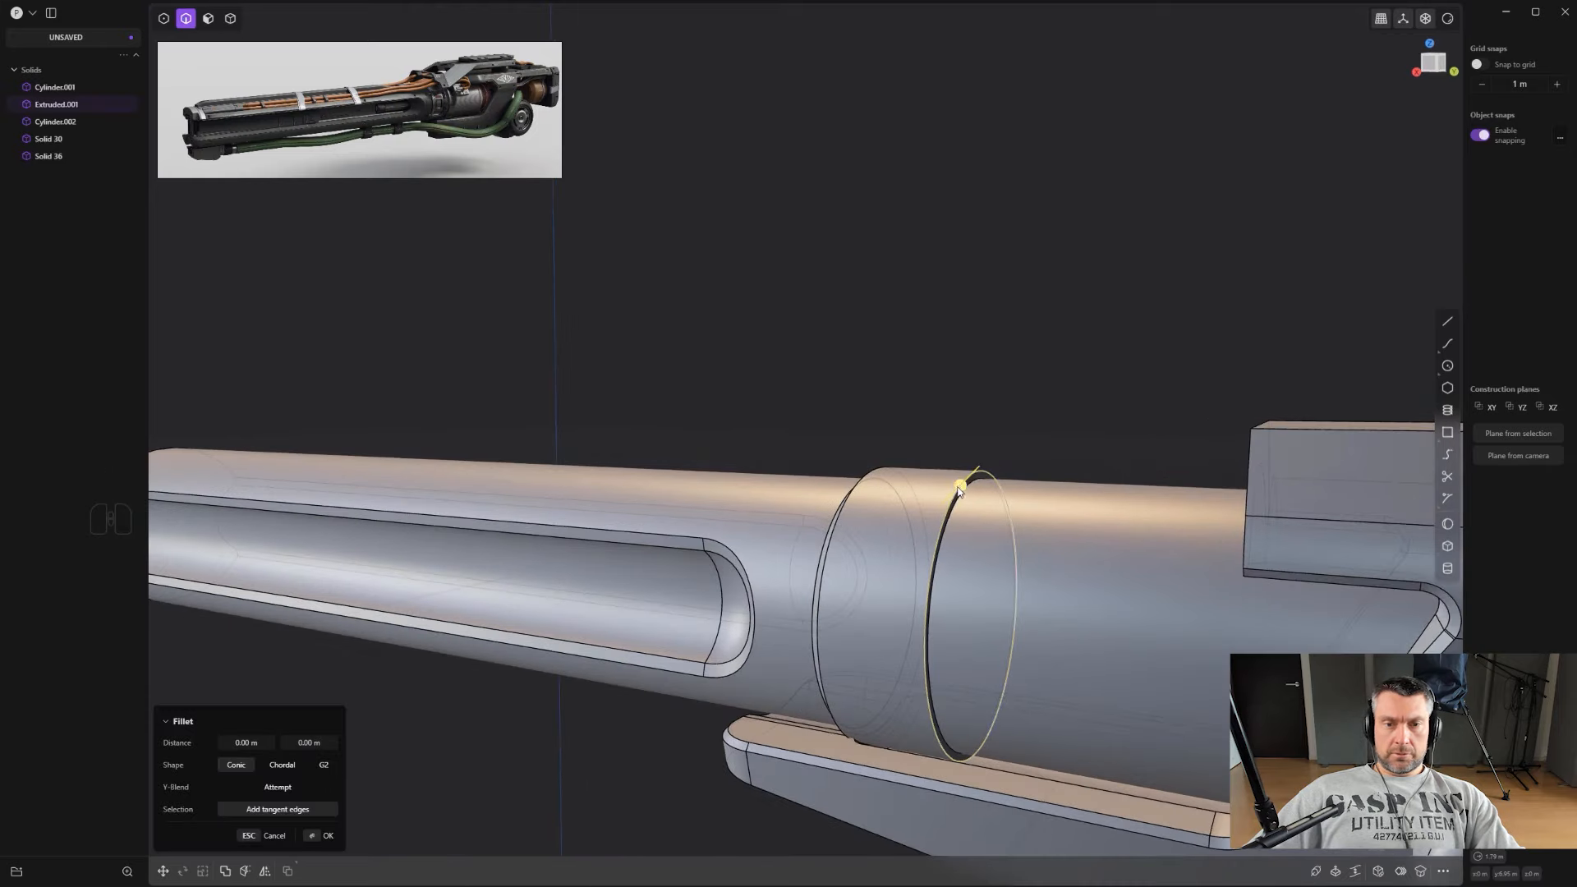
pyautogui.moveTo(958, 488)
pyautogui.mouseDown(button='middle')
pyautogui.moveTo(1076, 491)
pyautogui.moveTo(955, 482)
pyautogui.mouseUp(button='middle')
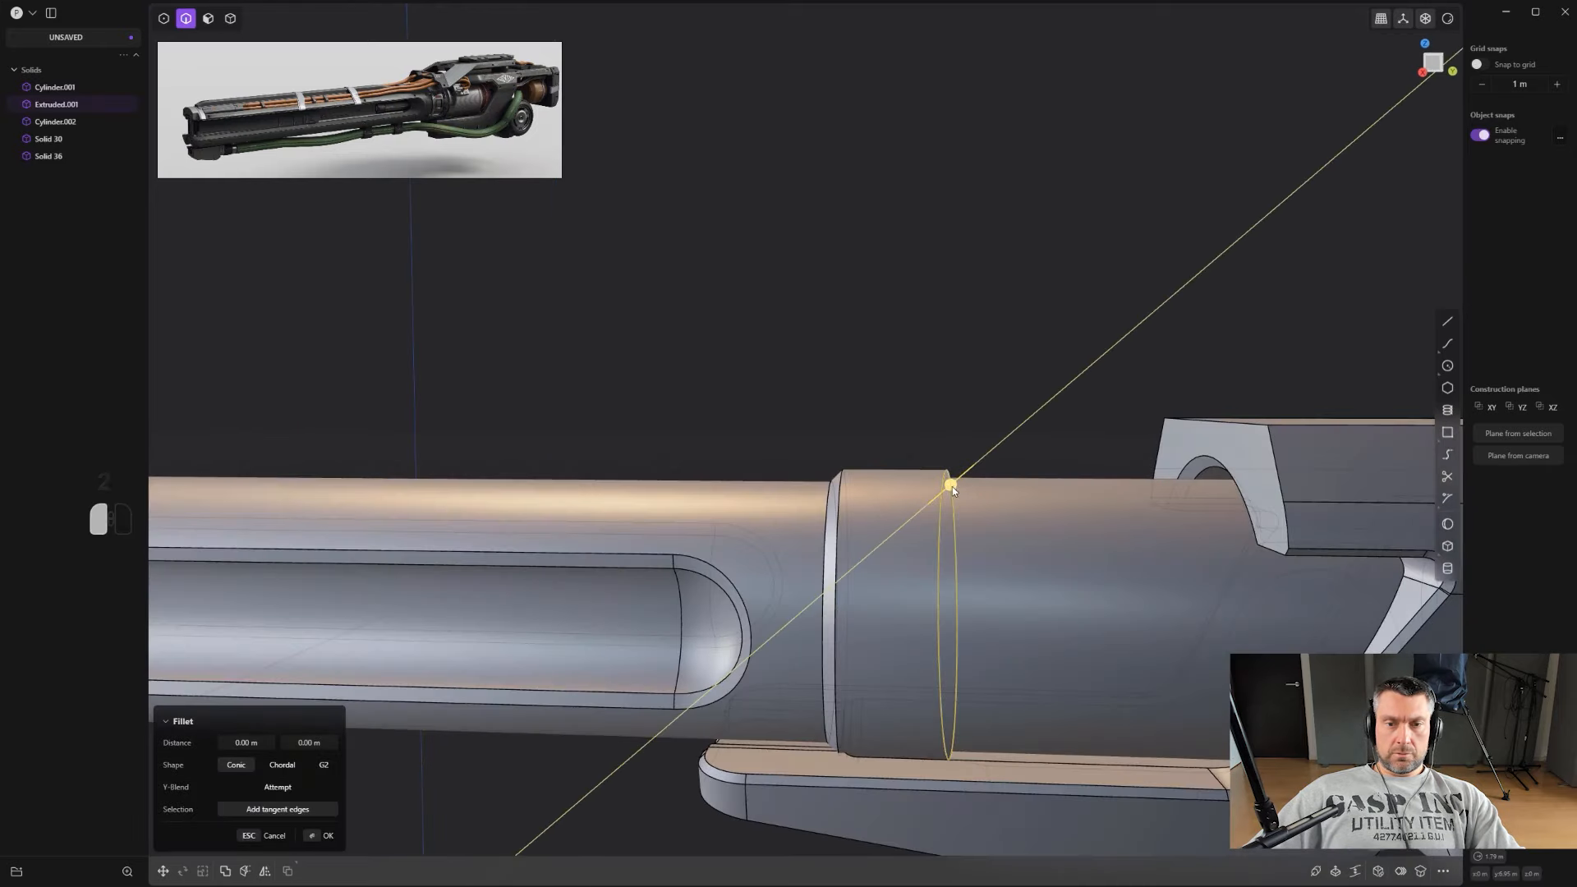
pyautogui.moveTo(953, 486); pyautogui.dragTo(983, 417)
pyautogui.rightClick(983, 418)
pyautogui.click(990, 417)
pyautogui.scroll(-2, 992, 418)
# Step: Try to draw a profile on the bracket's front face in the front view, starting parallel to its slanted side
pyautogui.keyDown('alt'); pyautogui.moveTo(992, 418); pyautogui.dragTo(1186, 436, button='middle'); pyautogui.keyUp('alt')
pyautogui.scroll(3, 1415, 341)
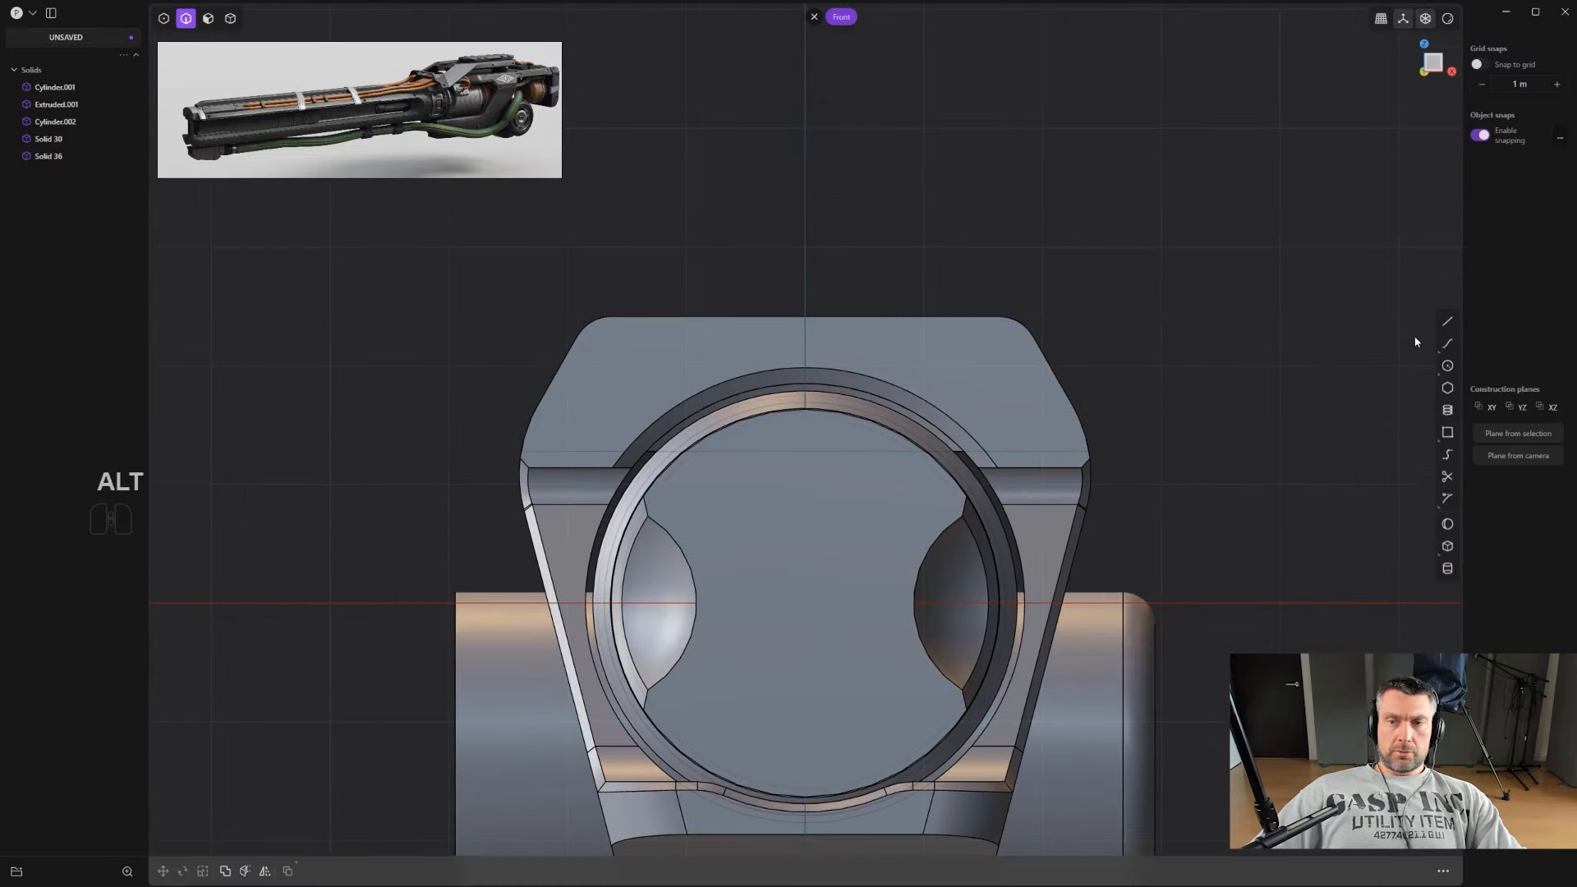
pyautogui.press('l')
pyautogui.scroll(2, 1097, 386)
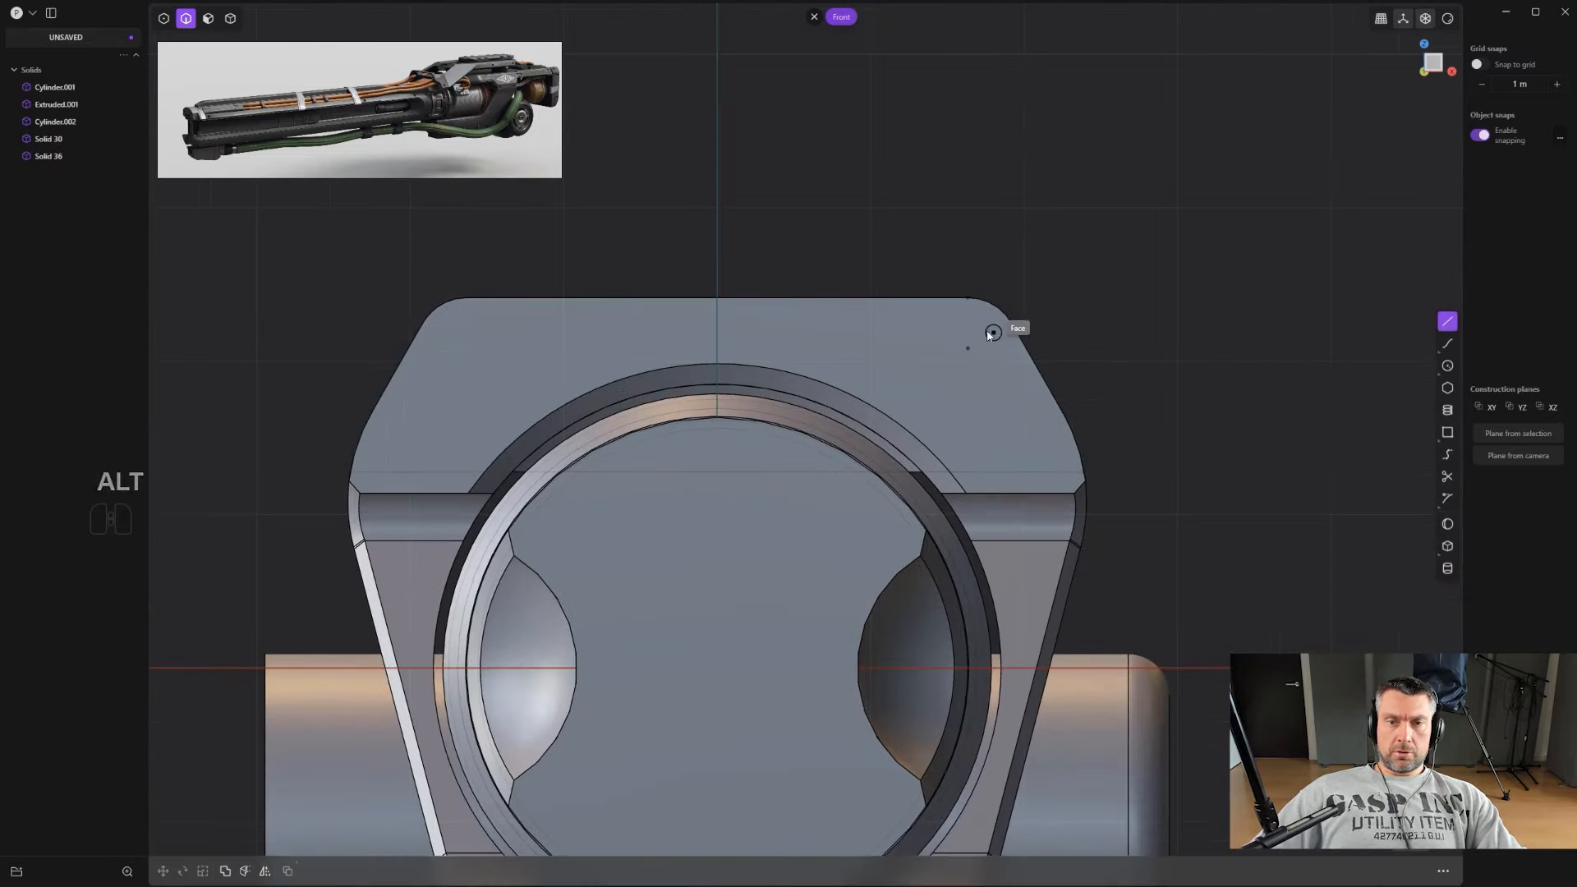
pyautogui.press('shift')
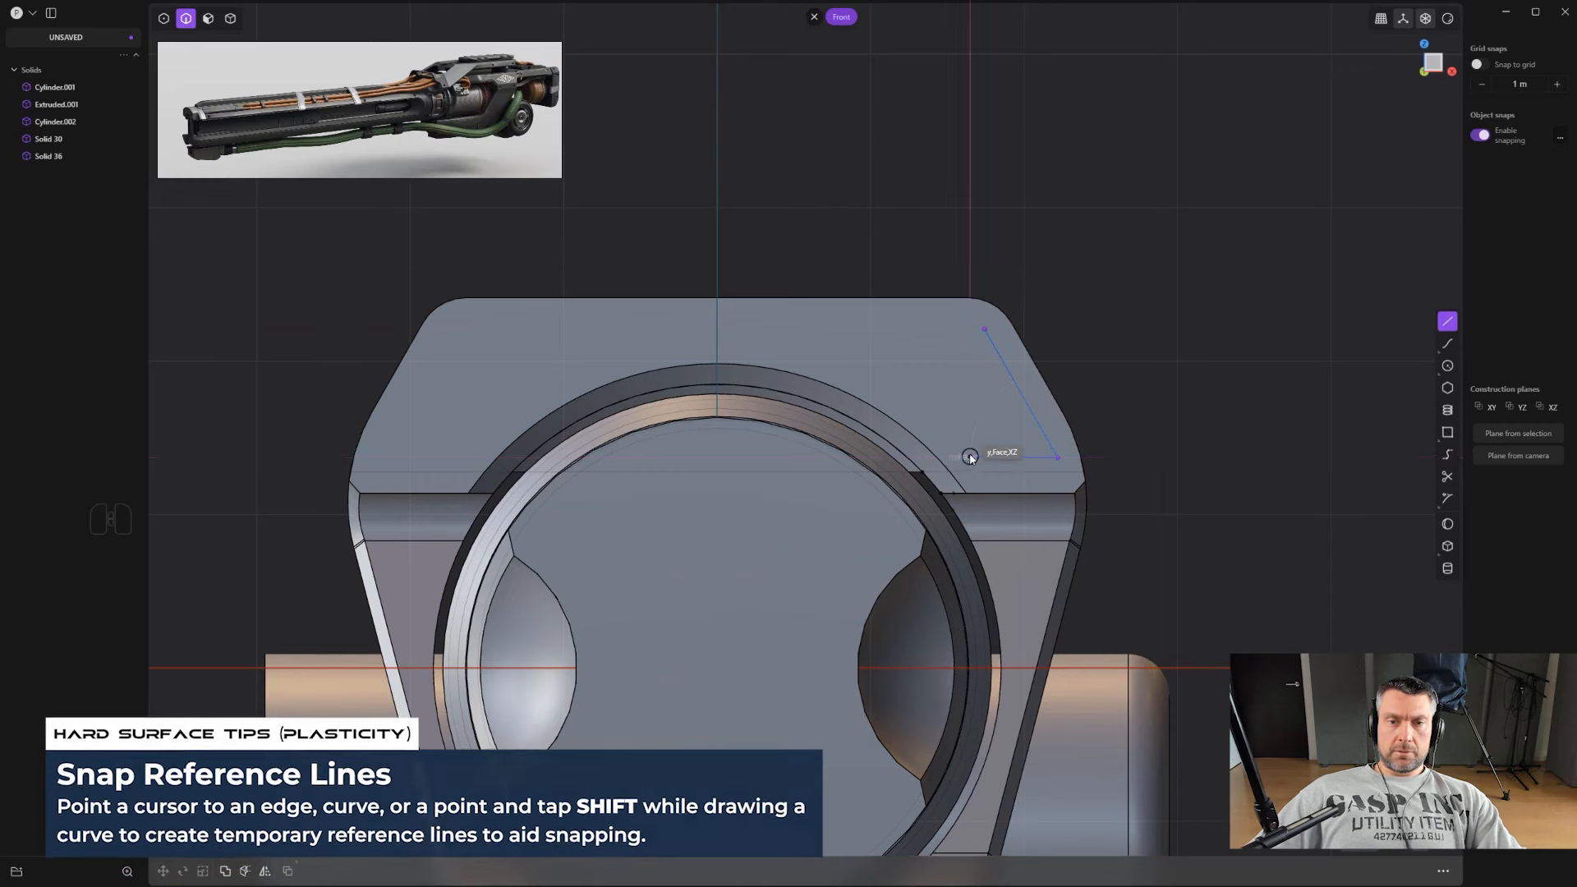
pyautogui.click(970, 457)
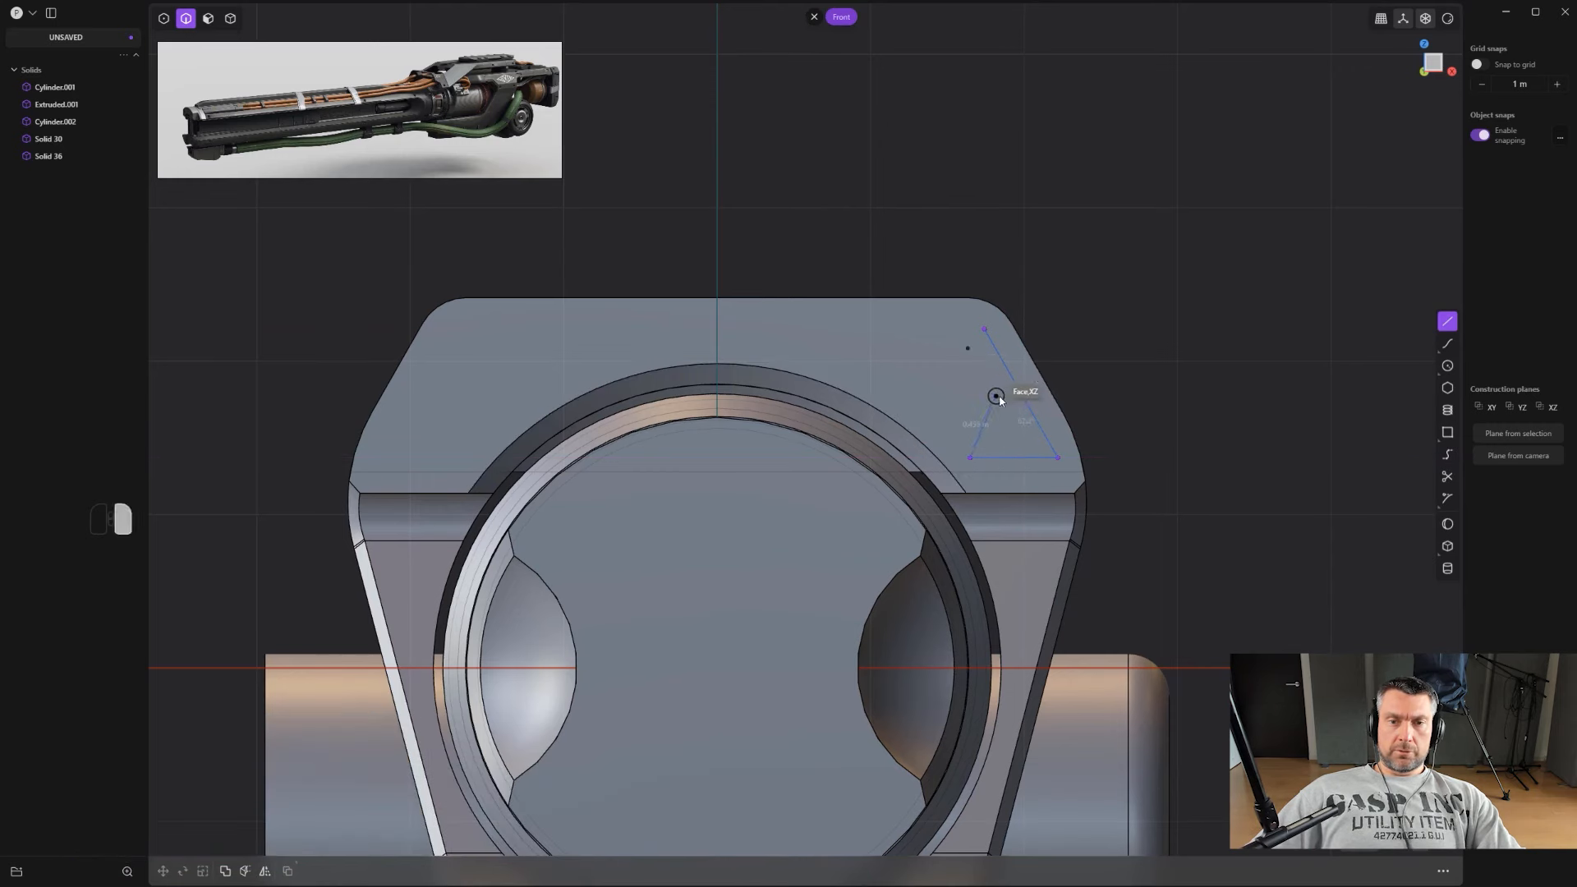
pyautogui.hotkey('ctrl', 'z')
# Step: Duplicate the arc edge of the bracket's barrel cutout as a curve and offset it outward on the front face
pyautogui.scroll(2, 864, 400)
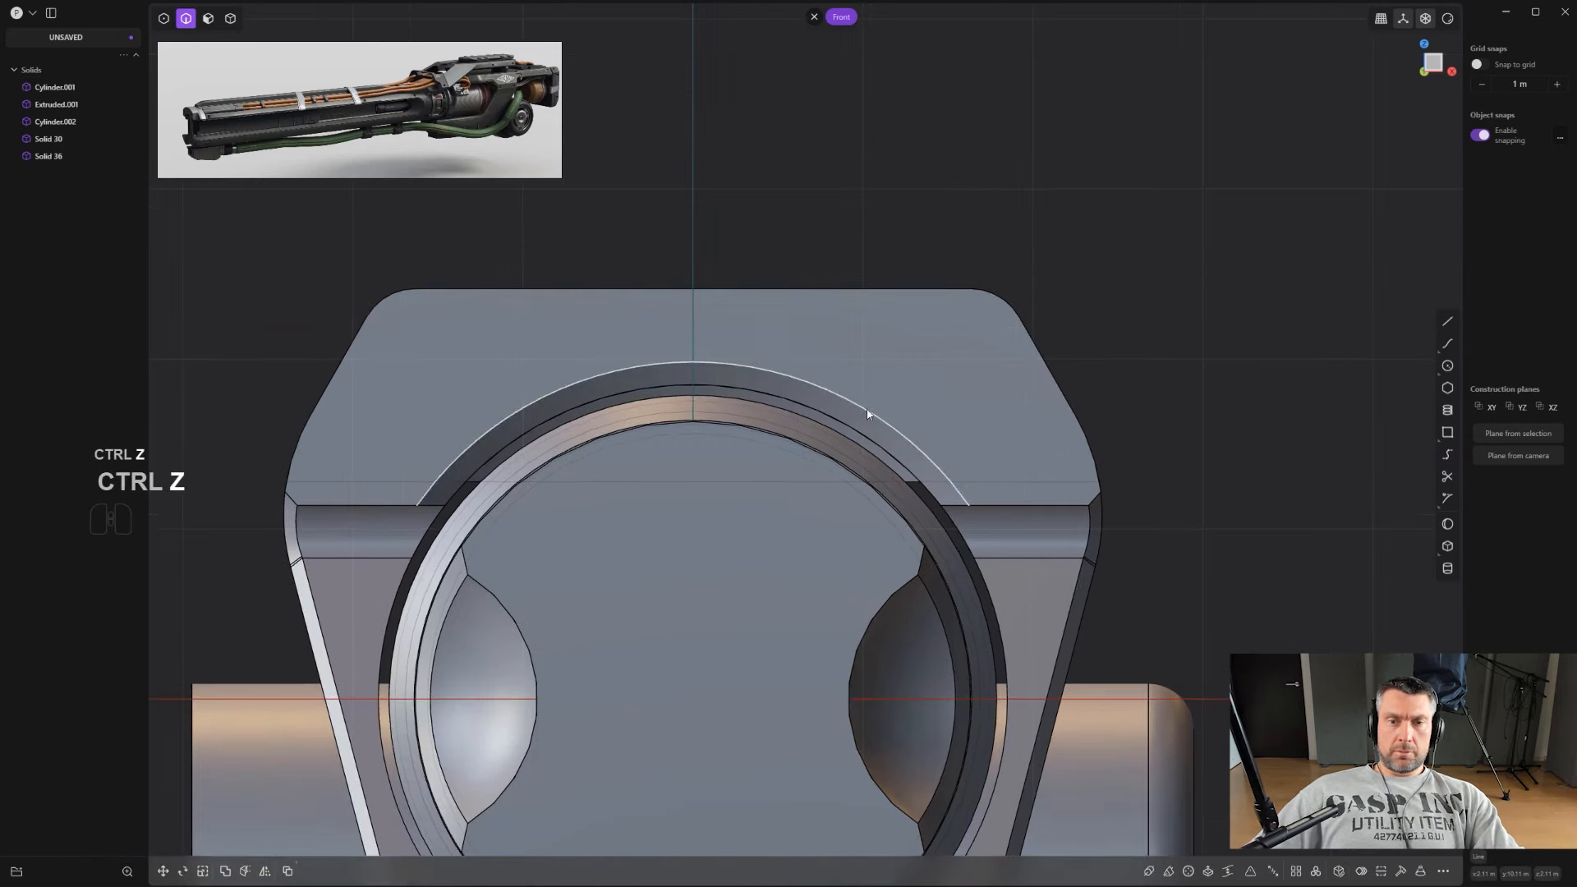
pyautogui.click(867, 413)
pyautogui.hotkey('shift', 'd')
pyautogui.scroll(2, 977, 438)
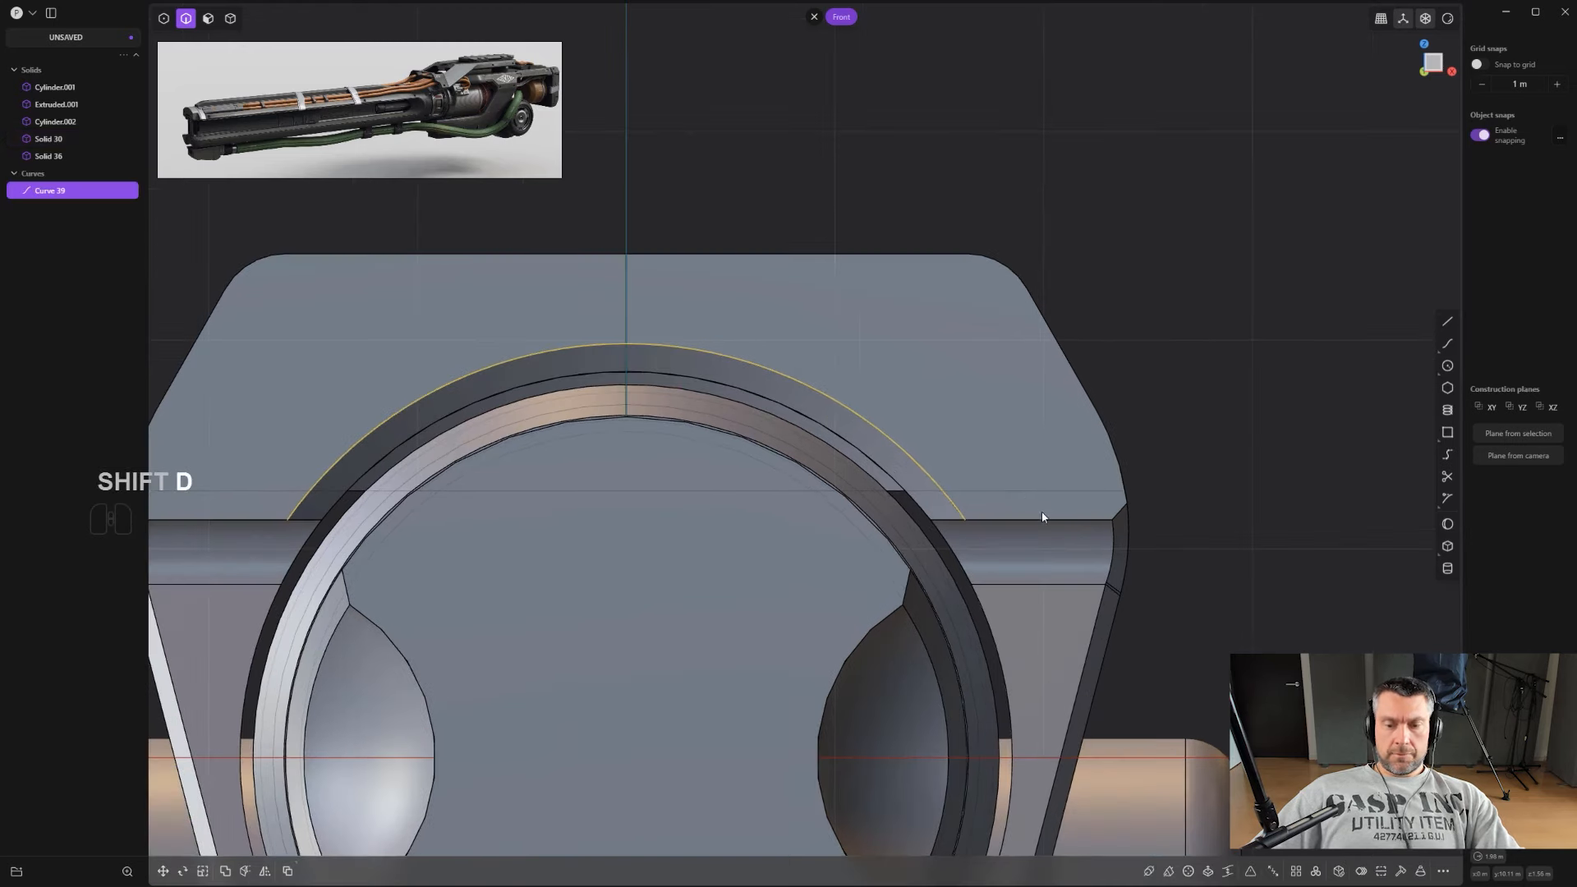
pyautogui.press('o')
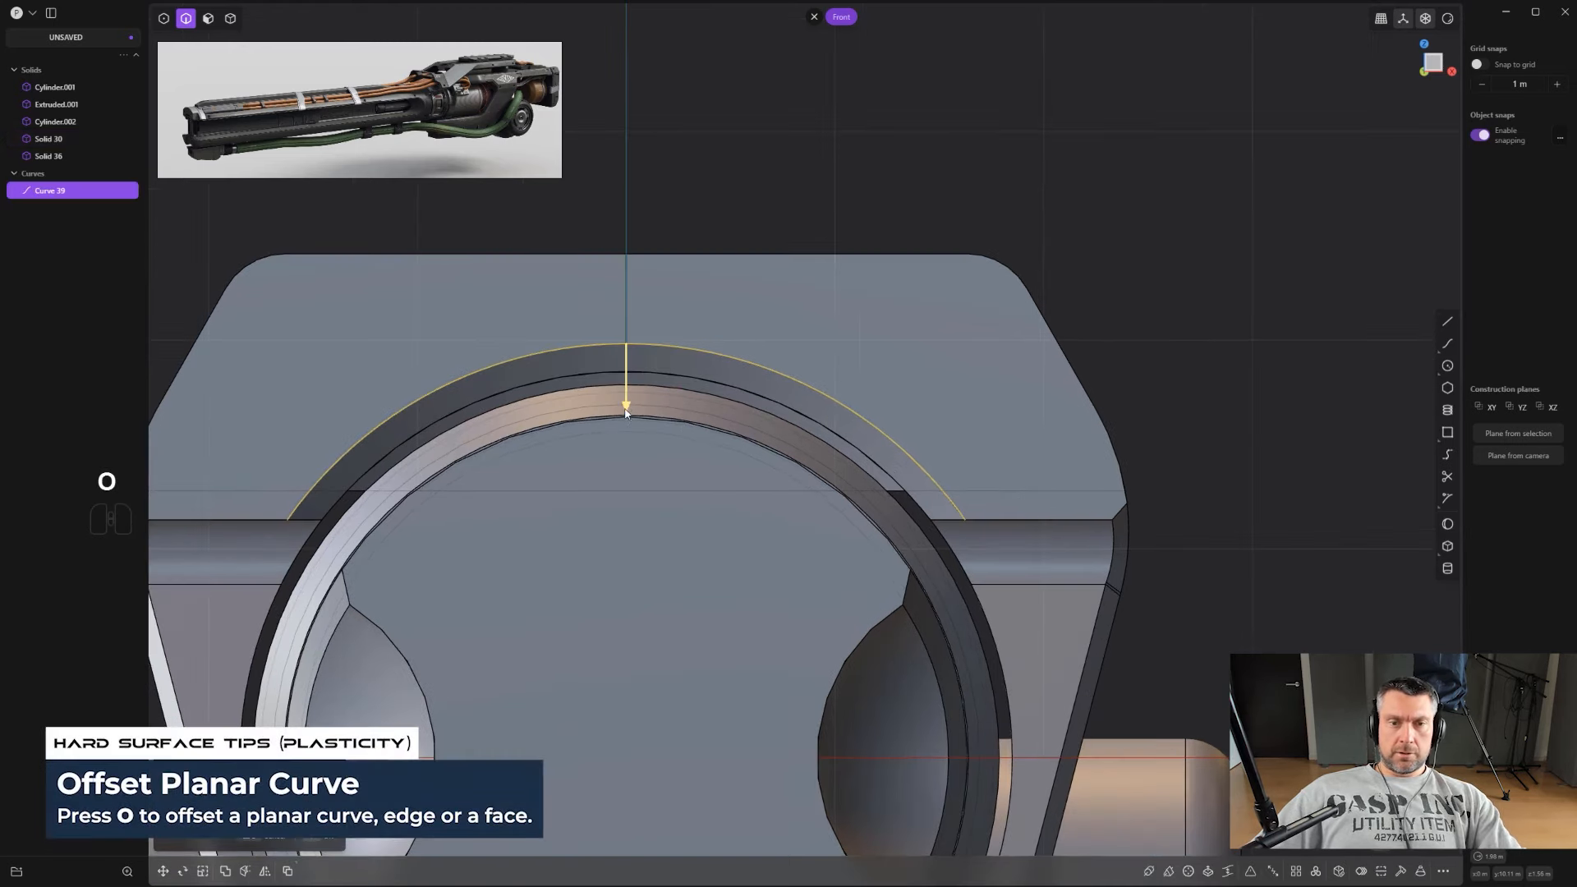
pyautogui.click(626, 384)
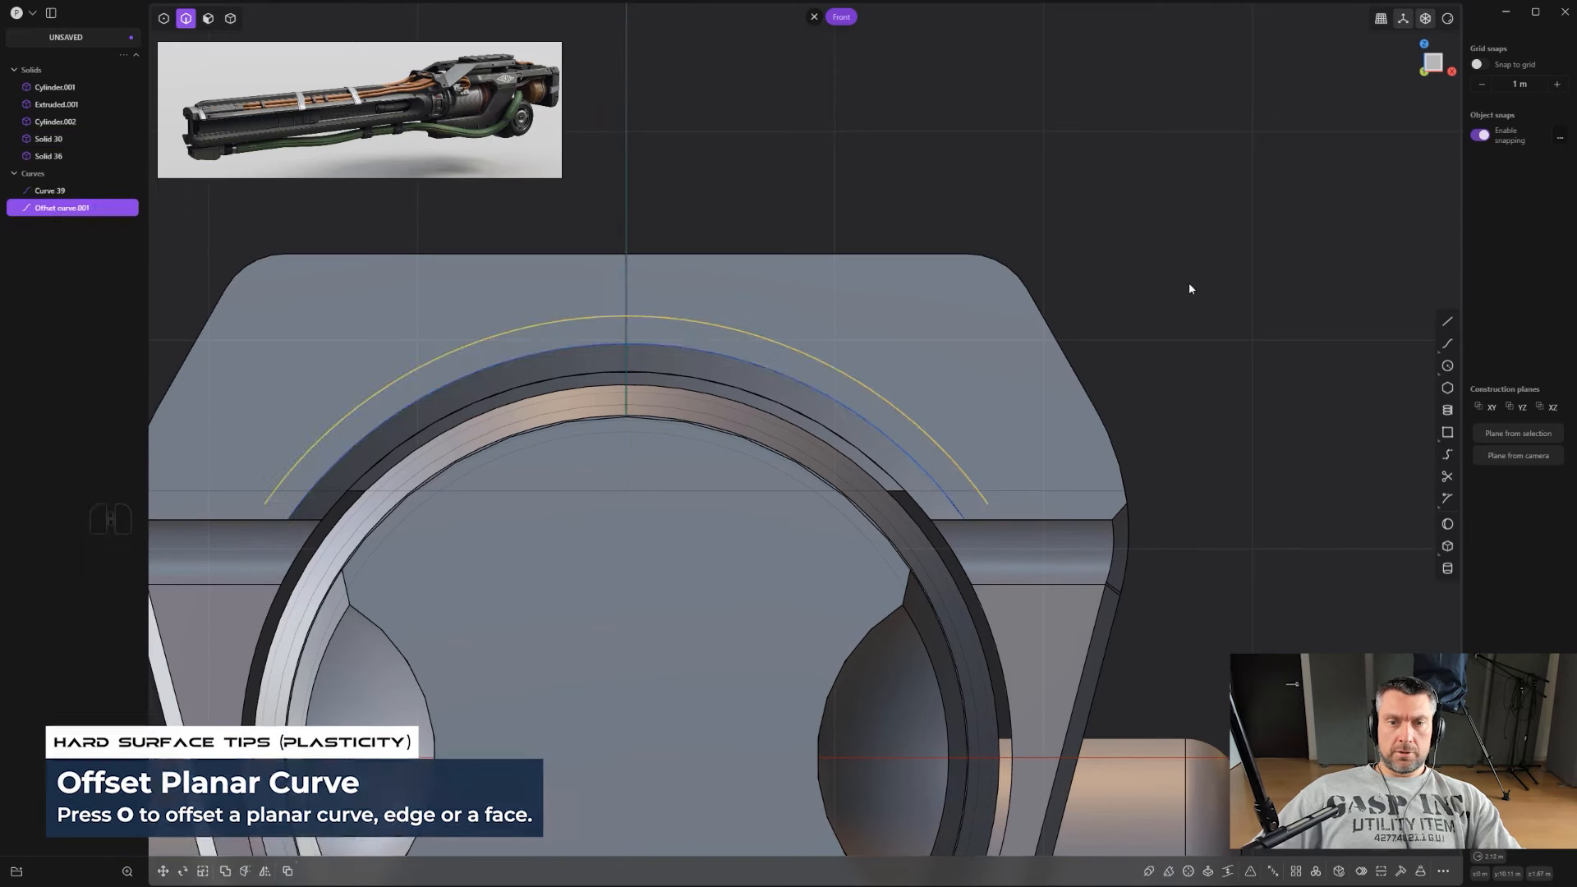
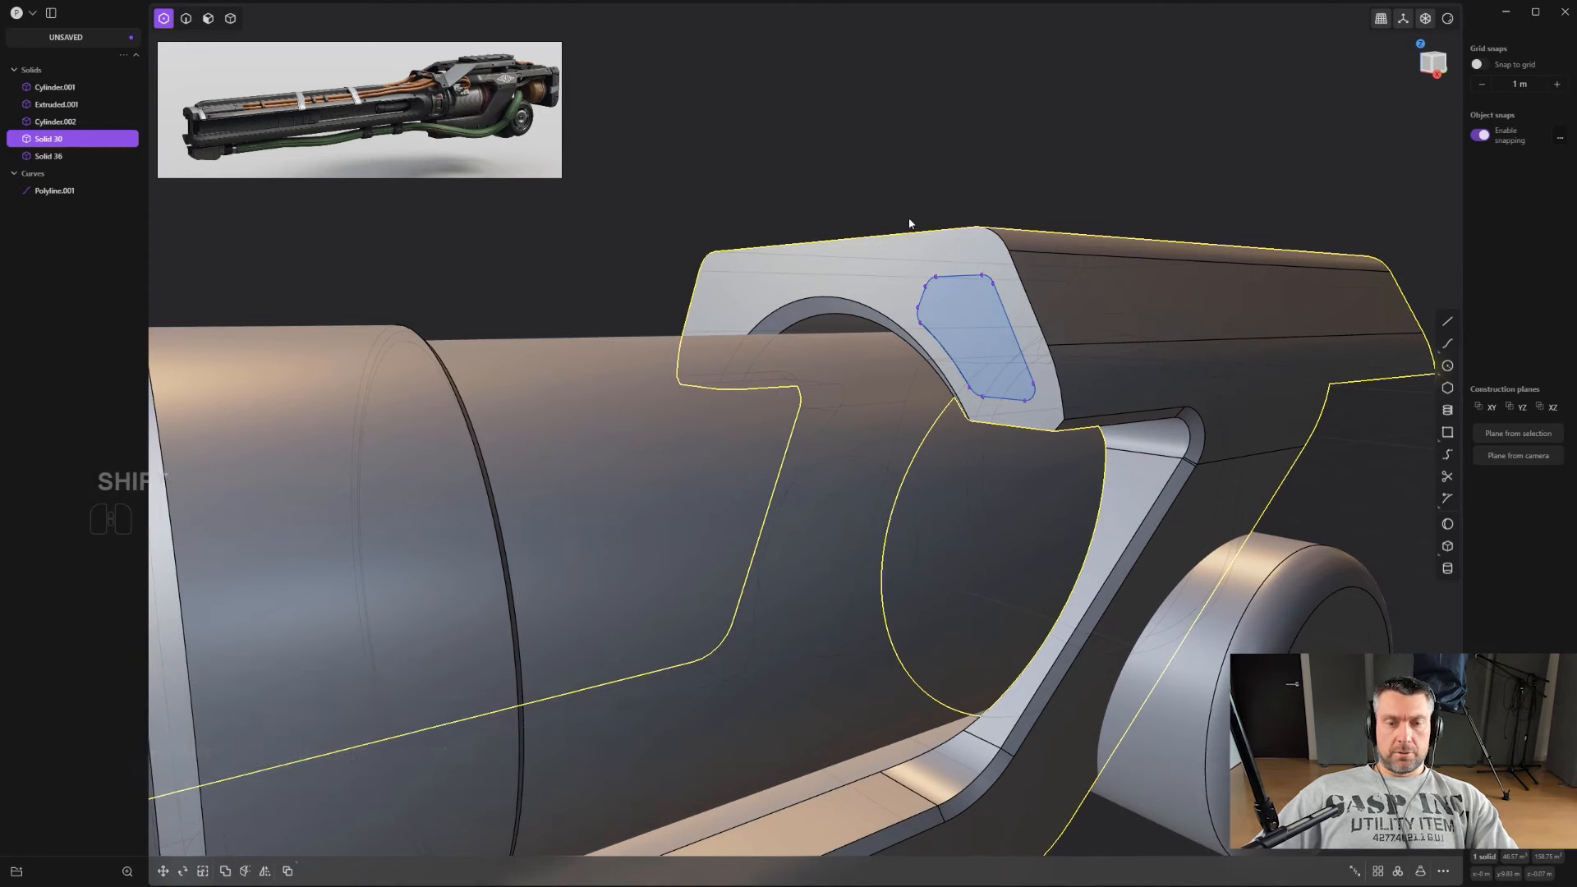
# Step: Try to imprint the closed profile curve onto the bracket with Imprint Curve, using the bracket as target body
pyautogui.hotkey('shift', 'q')
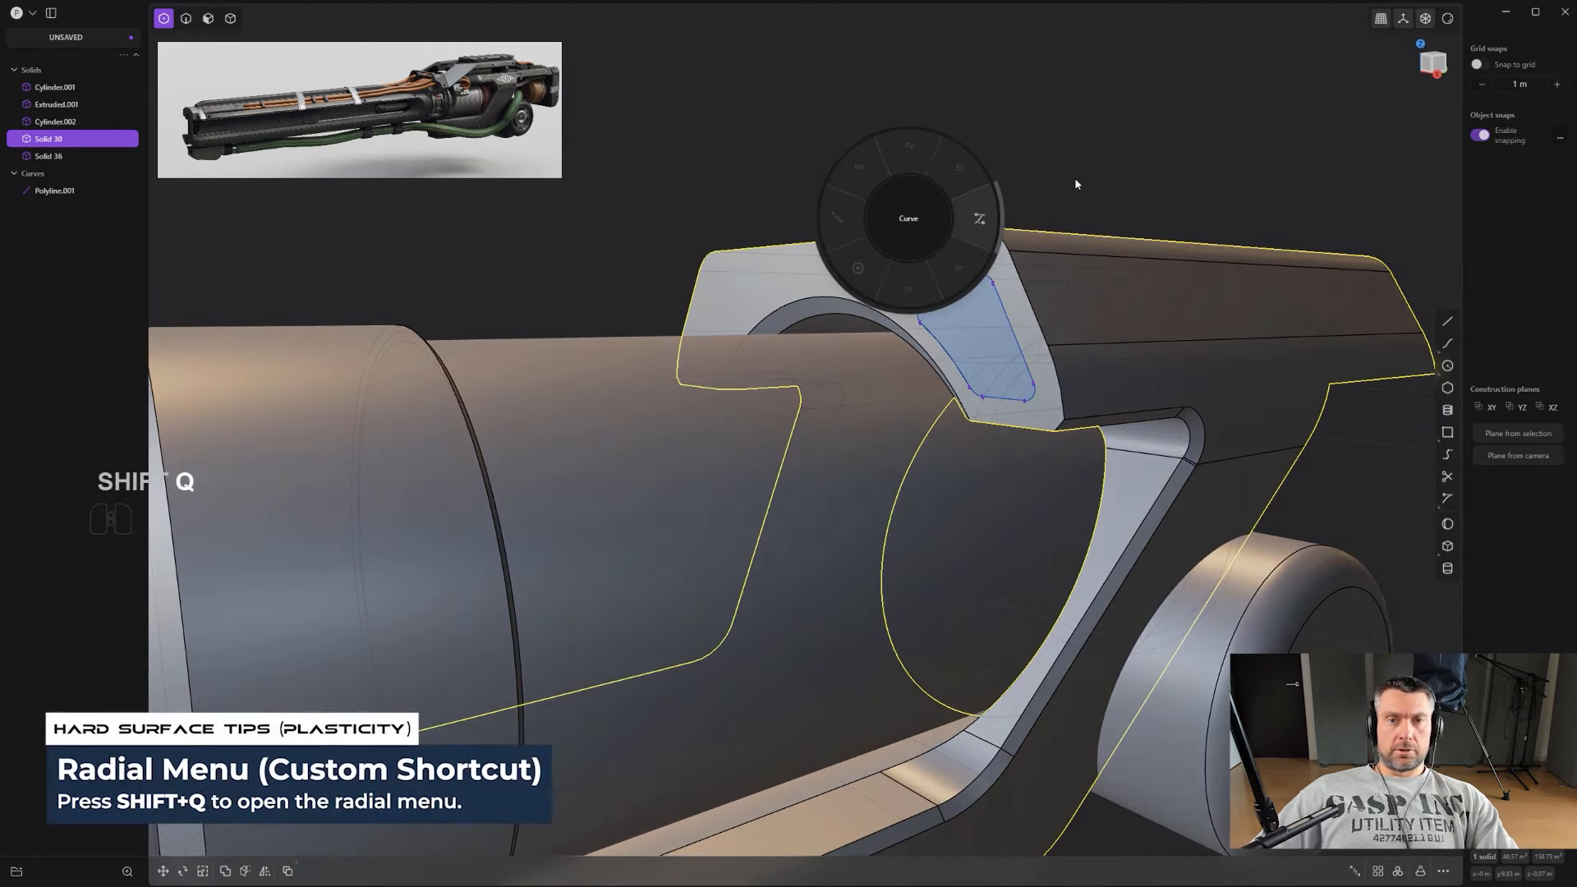
pyautogui.click(896, 305)
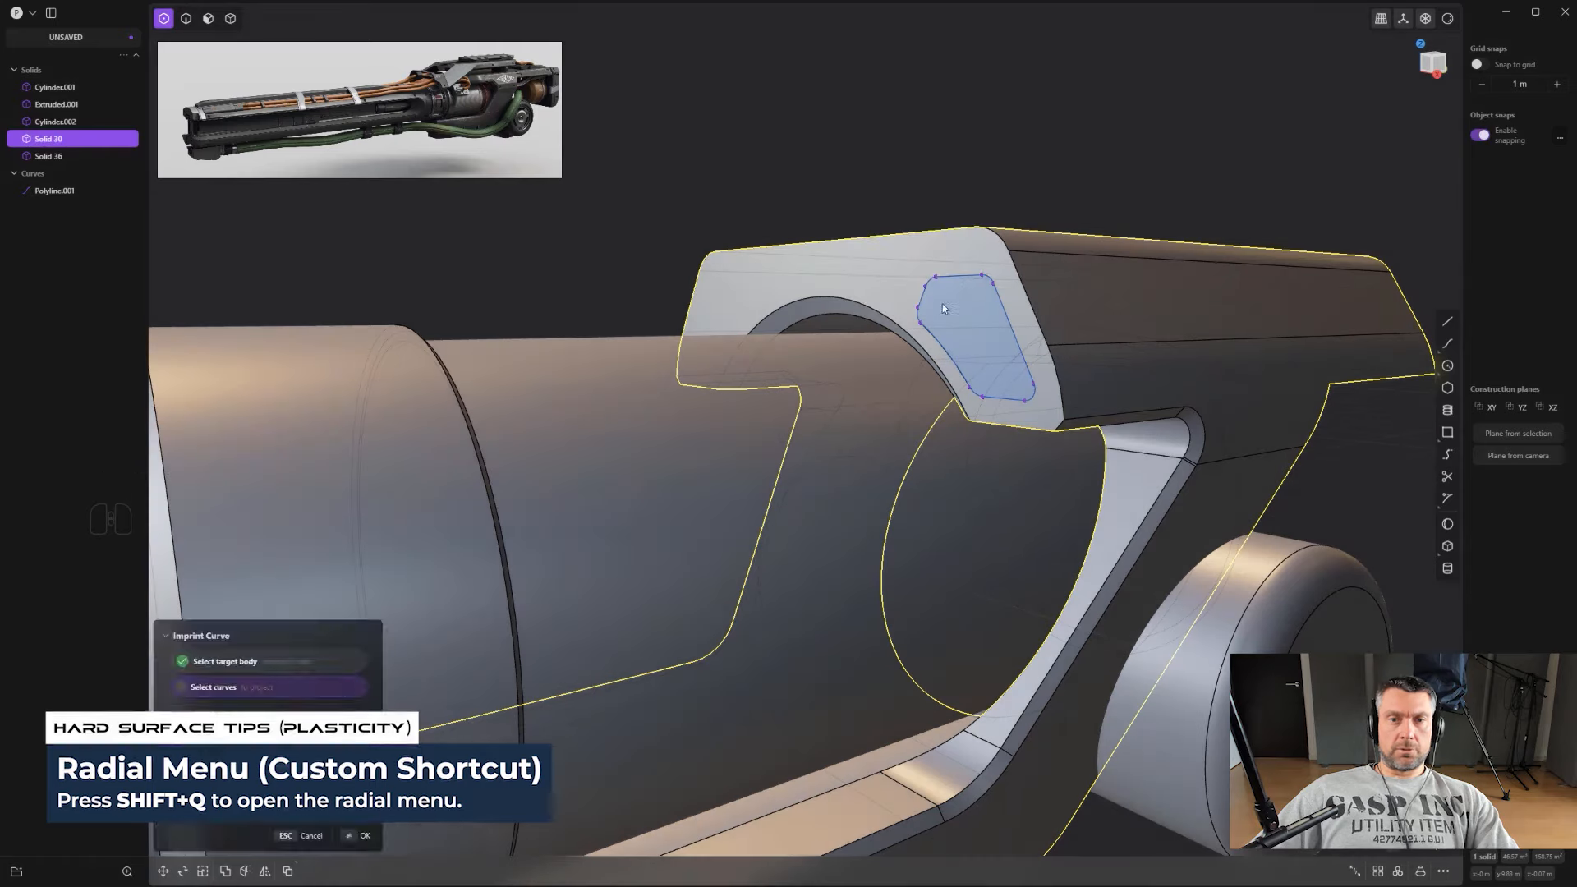
pyautogui.rightClick(943, 303)
# Step: Finish imprinting the closed profile curve onto the bracket's front face, keeping the source curve selected
pyautogui.scroll(1, 969, 287)
pyautogui.keyDown('shift'); pyautogui.moveTo(1027, 271); pyautogui.dragTo(916, 332, button='middle'); pyautogui.keyUp('shift')
pyautogui.scroll(1, 916, 327)
pyautogui.press('2')
pyautogui.click(892, 304)
pyautogui.scroll(1, 851, 289)
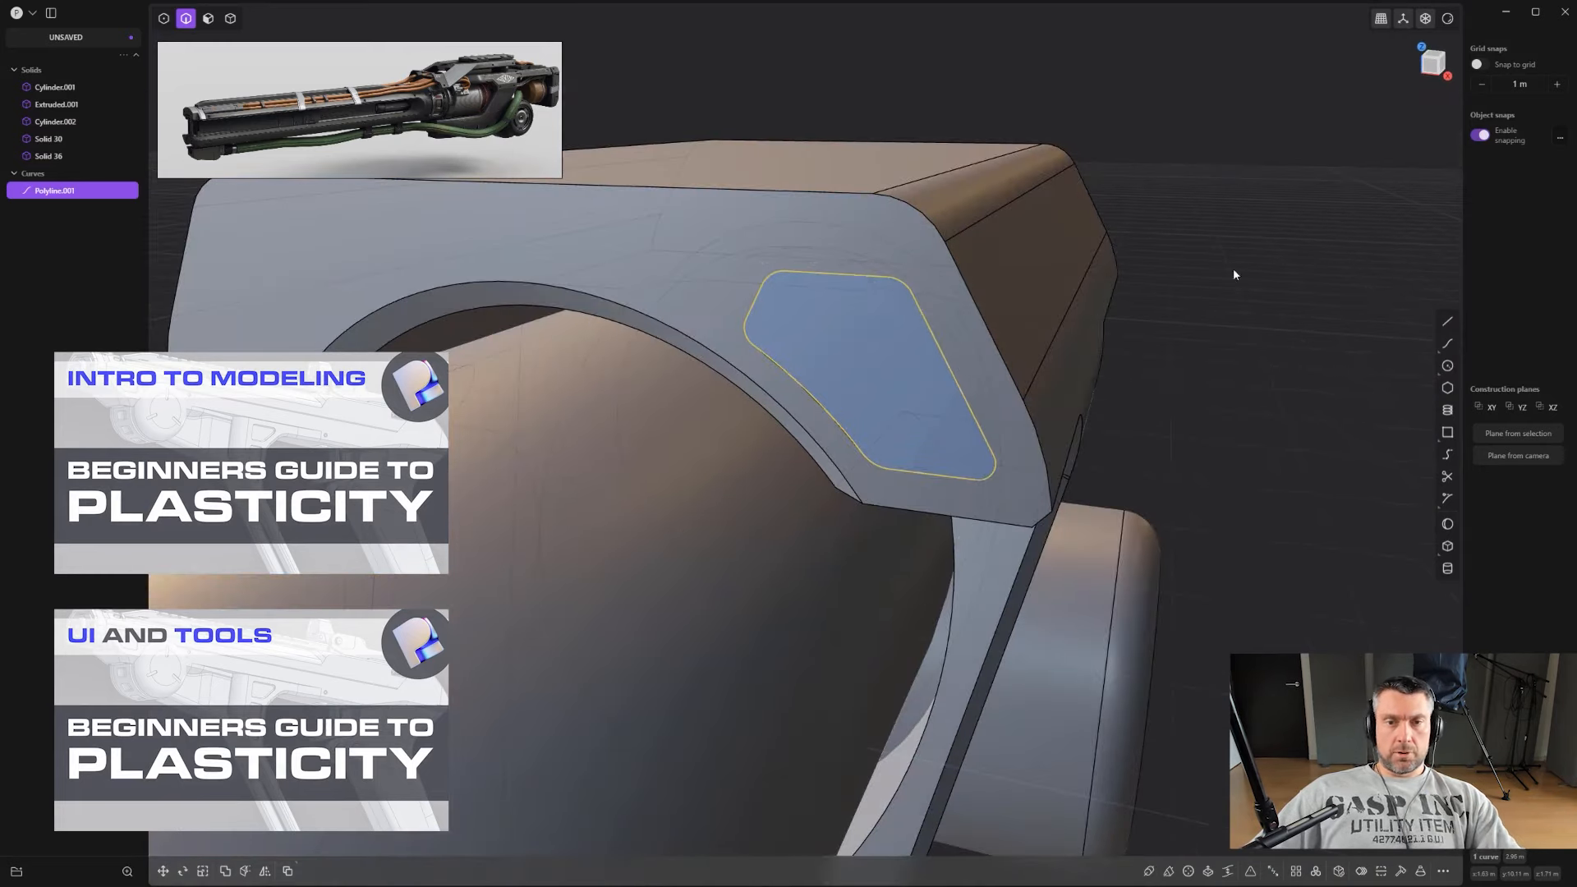
# Step: Search the available commands for the imprint variants, then close the list and view the profile on the bracket's front face
pyautogui.scroll(-1, 1233, 271)
pyautogui.moveTo(1095, 315); pyautogui.dragTo(952, 364, button='middle')
pyautogui.scroll(1, 1051, 370)
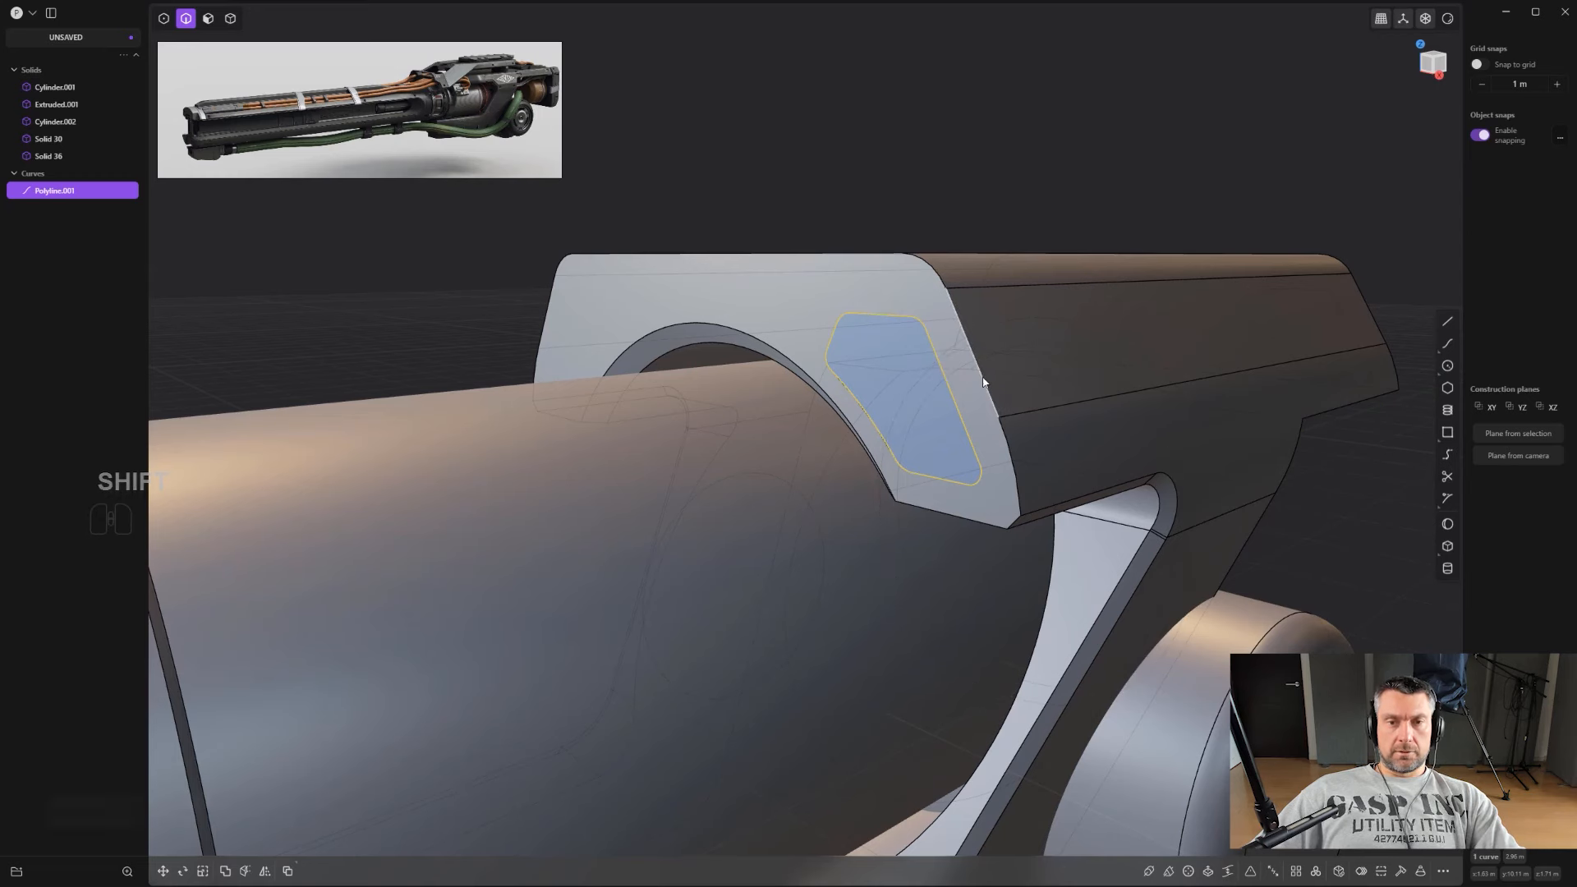
pyautogui.press('f')
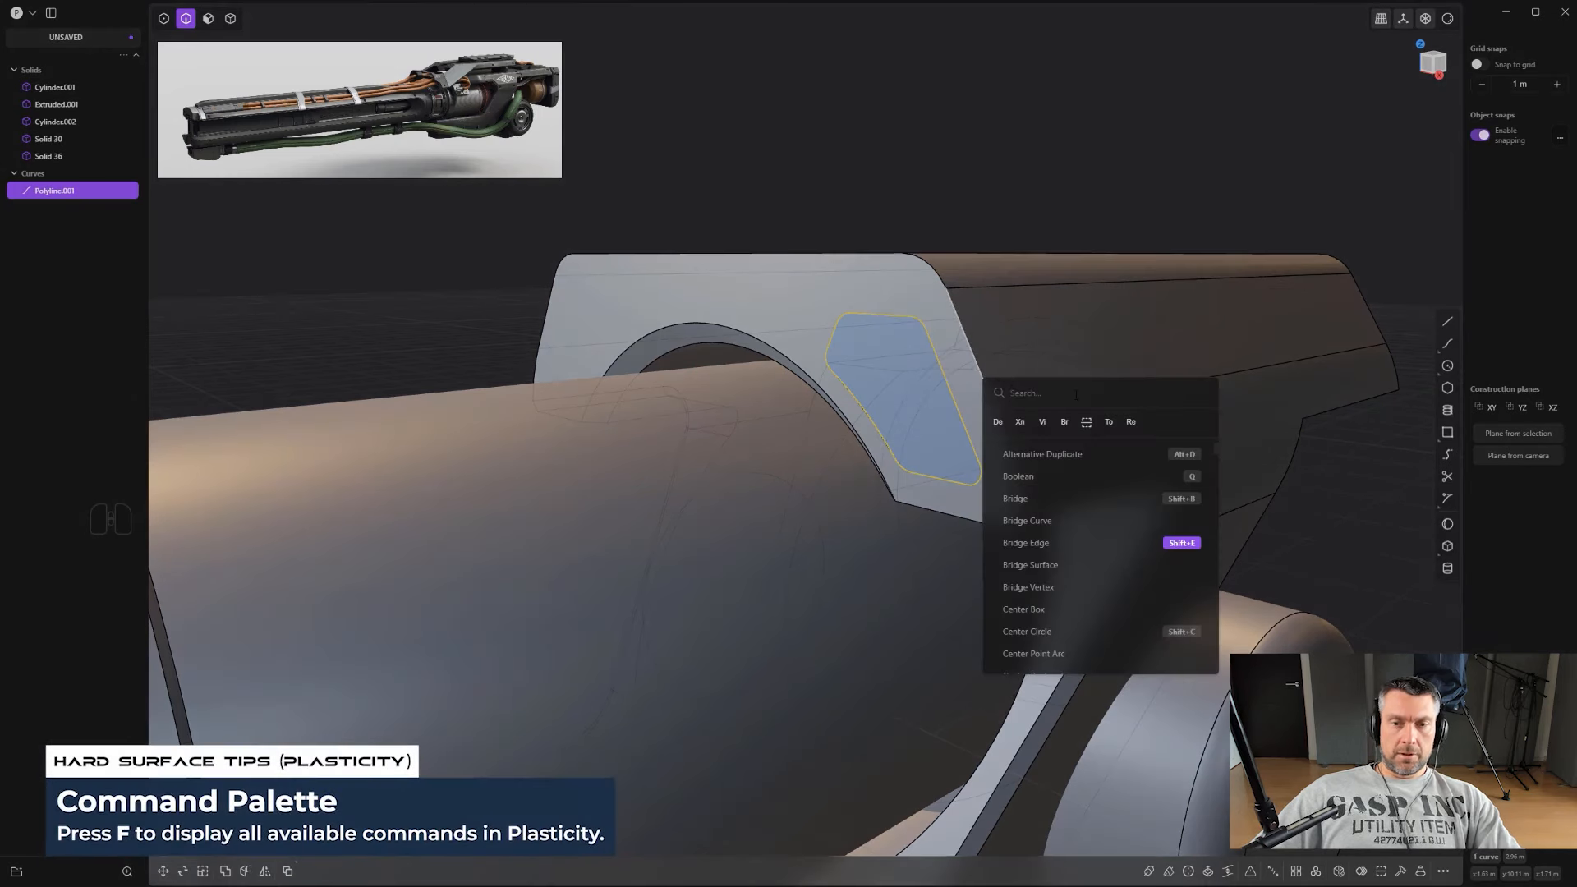
pyautogui.write('imp')
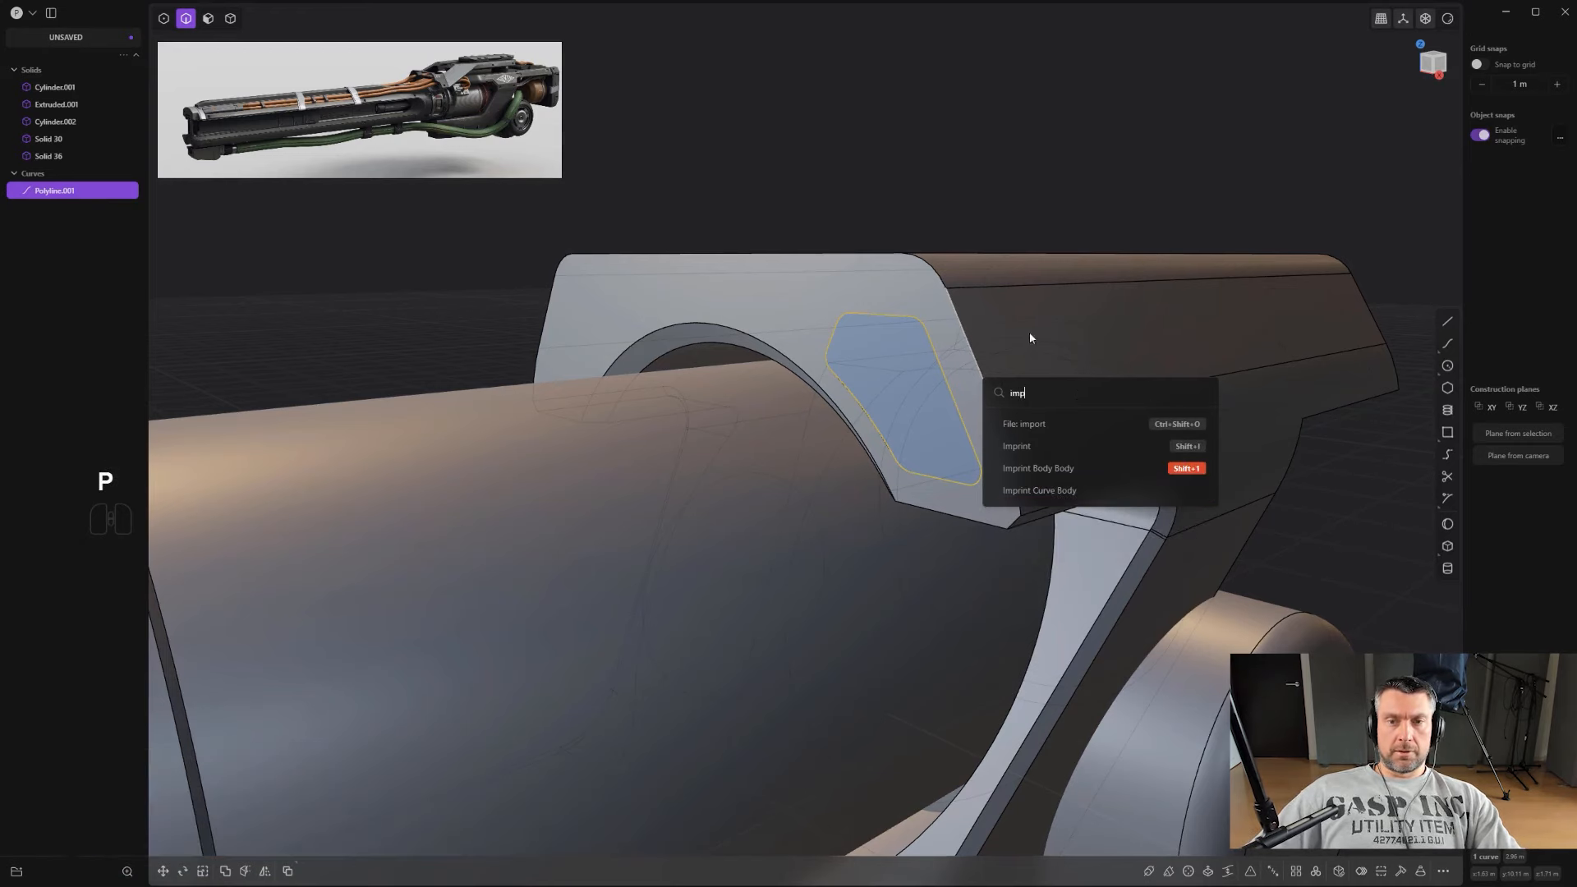
pyautogui.click(1015, 120)
pyautogui.scroll(1, 821, 482)
pyautogui.moveTo(821, 482); pyautogui.dragTo(1021, 493, button='middle')
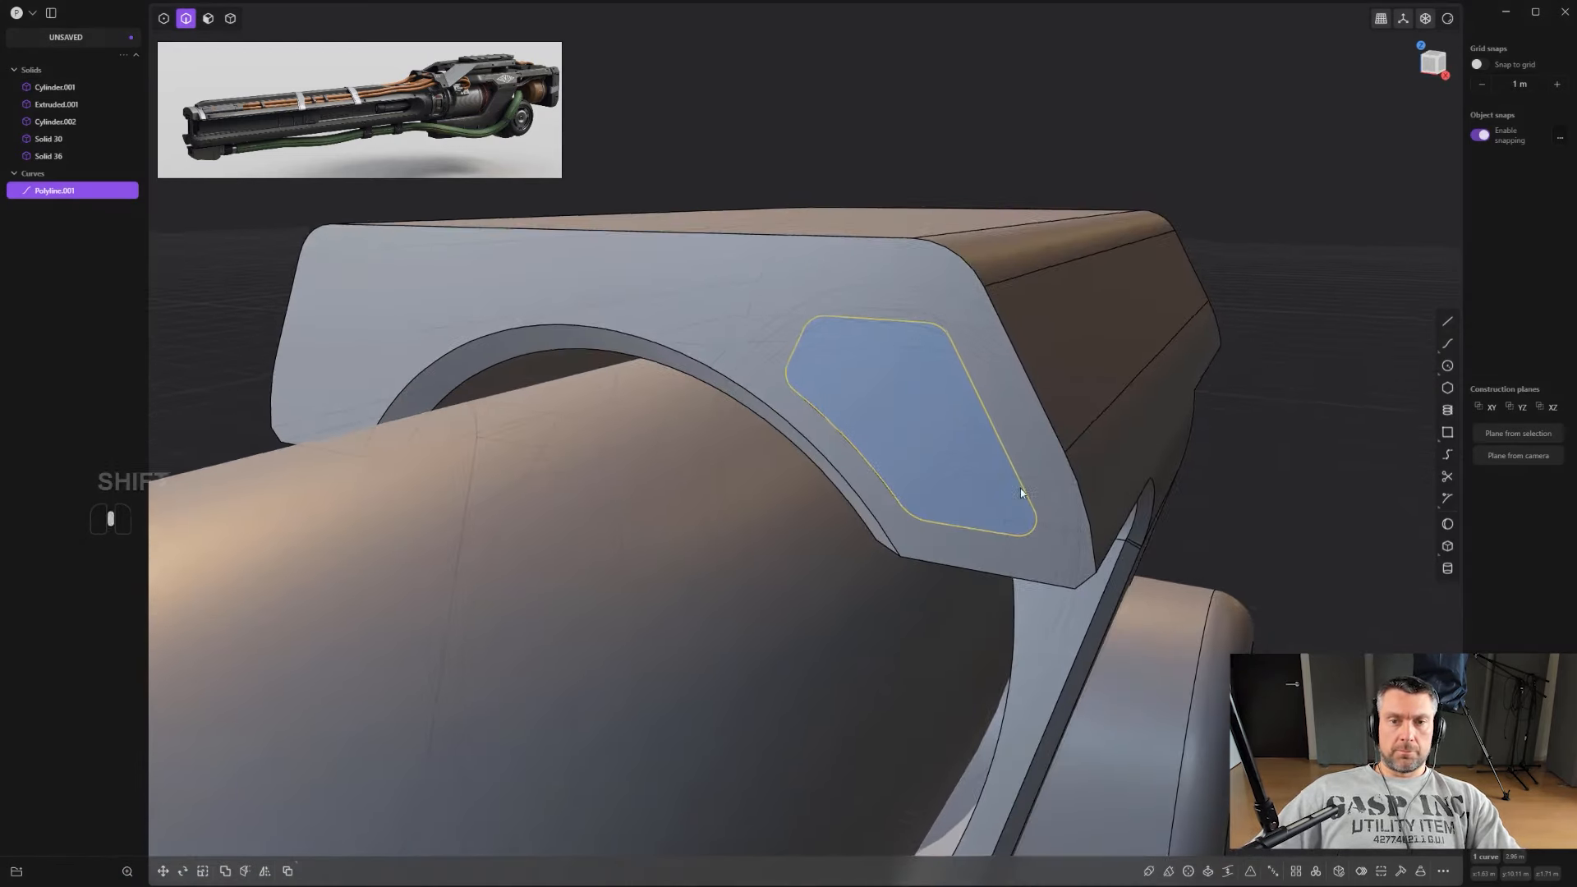
# Step: Delete the leftover profile curve from the bracket's front face
pyautogui.press('2')
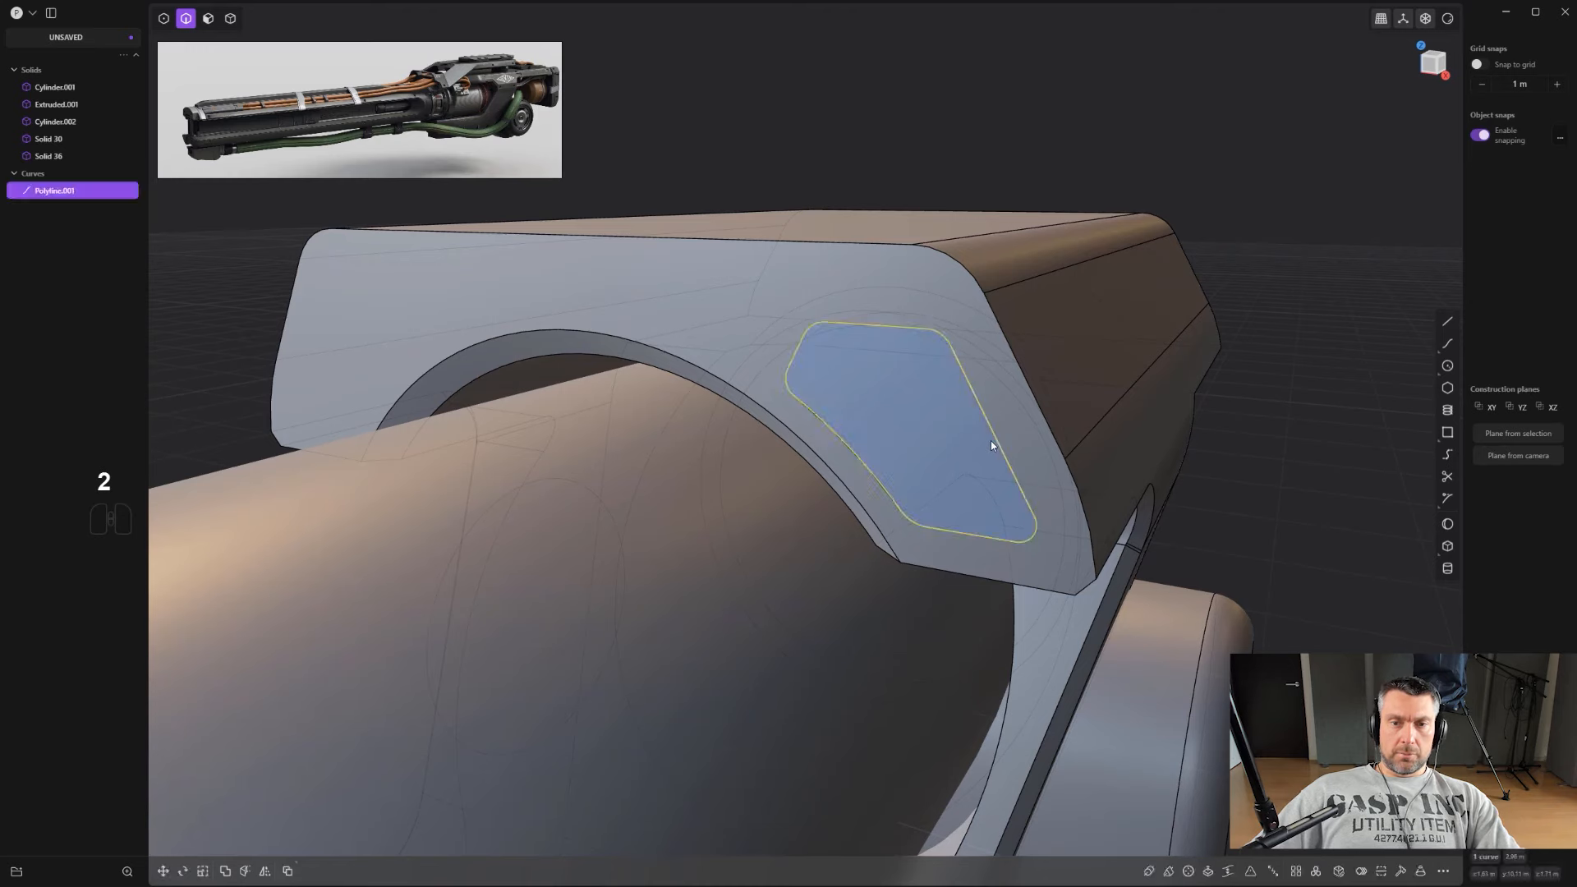
pyautogui.press('x')
pyautogui.moveTo(1033, 488)
pyautogui.mouseDown(button='middle')
pyautogui.moveTo(955, 456)
pyautogui.moveTo(1009, 465)
pyautogui.moveTo(1021, 499)
pyautogui.mouseUp(button='middle')
# Step: Offset the imprinted face inward to form a recess in the bracket's front
pyautogui.press('3')
pyautogui.click(992, 487)
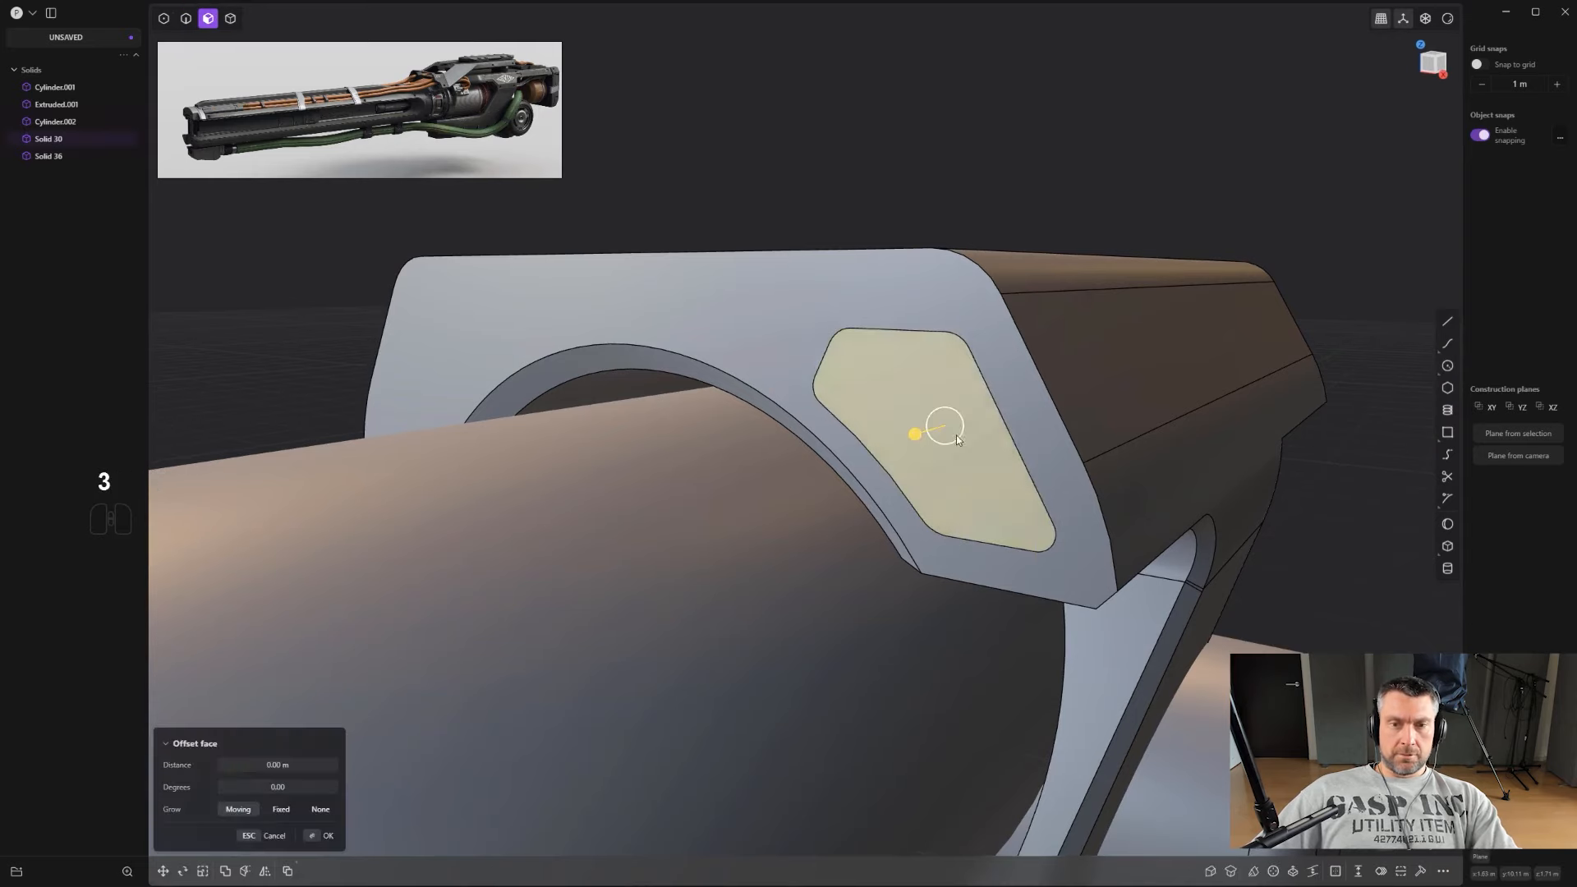
pyautogui.moveTo(956, 436); pyautogui.dragTo(963, 338, button='middle')
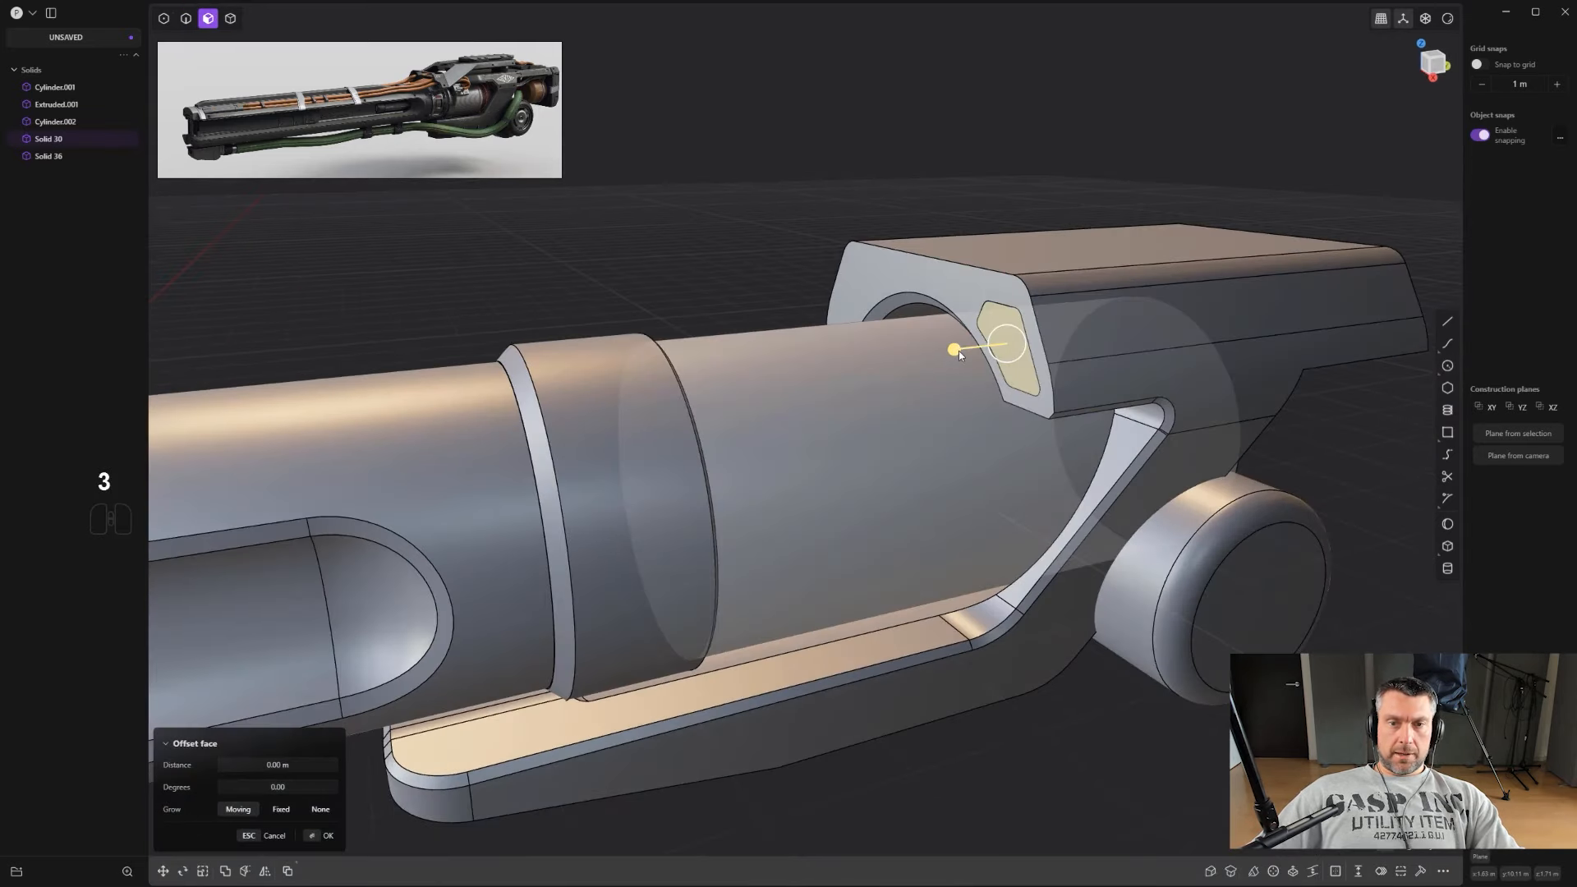
pyautogui.moveTo(958, 351); pyautogui.dragTo(974, 346)
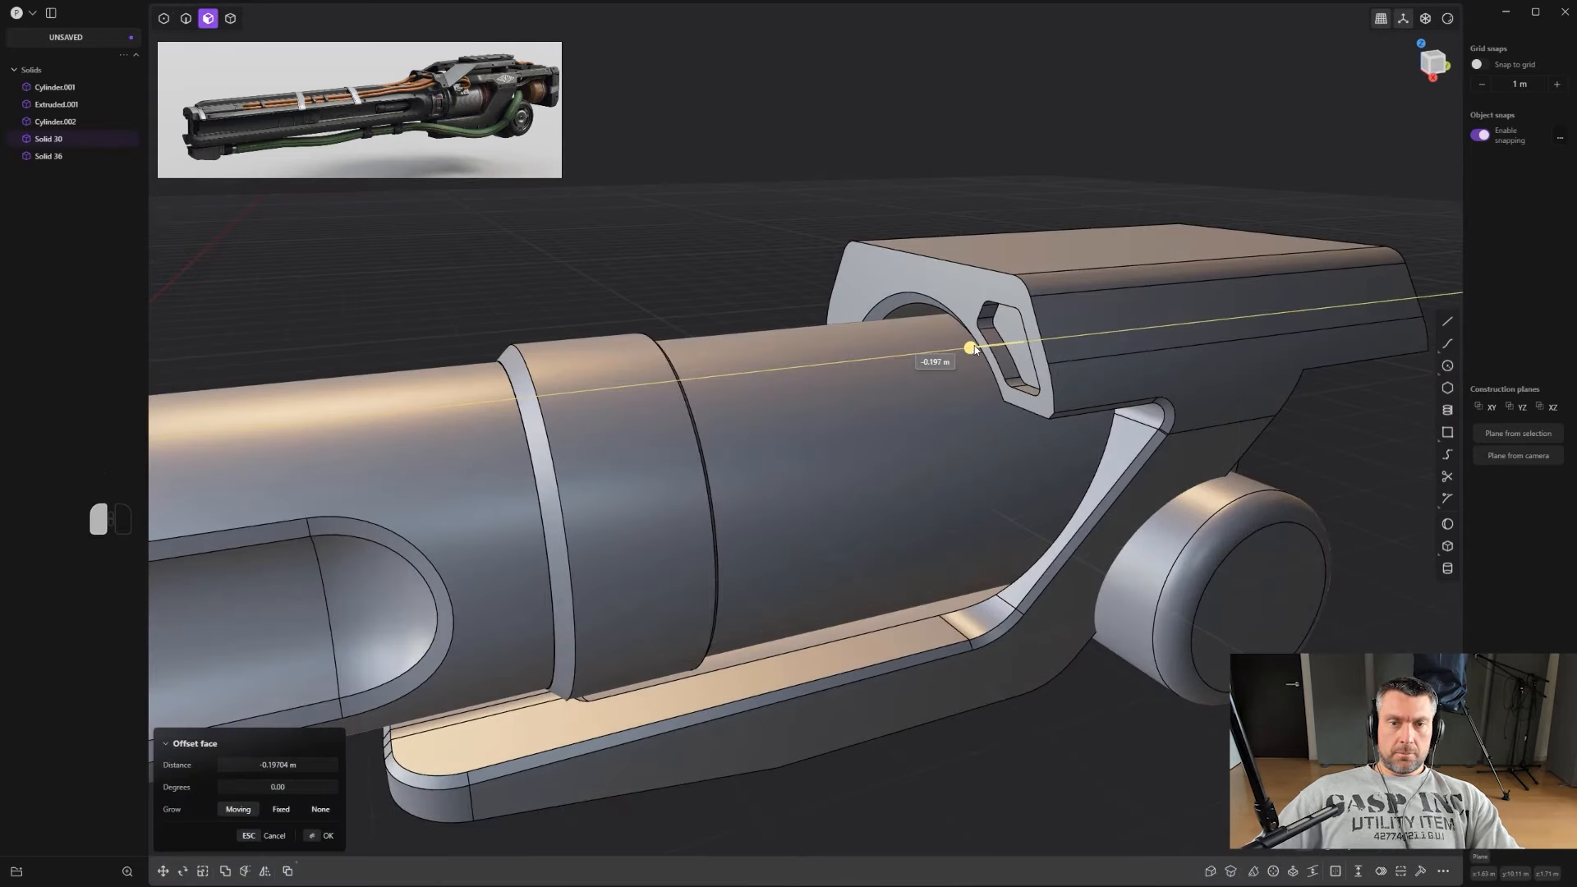
pyautogui.moveTo(966, 348)
pyautogui.mouseDown()
pyautogui.moveTo(564, 405)
pyautogui.moveTo(937, 352)
pyautogui.mouseUp()
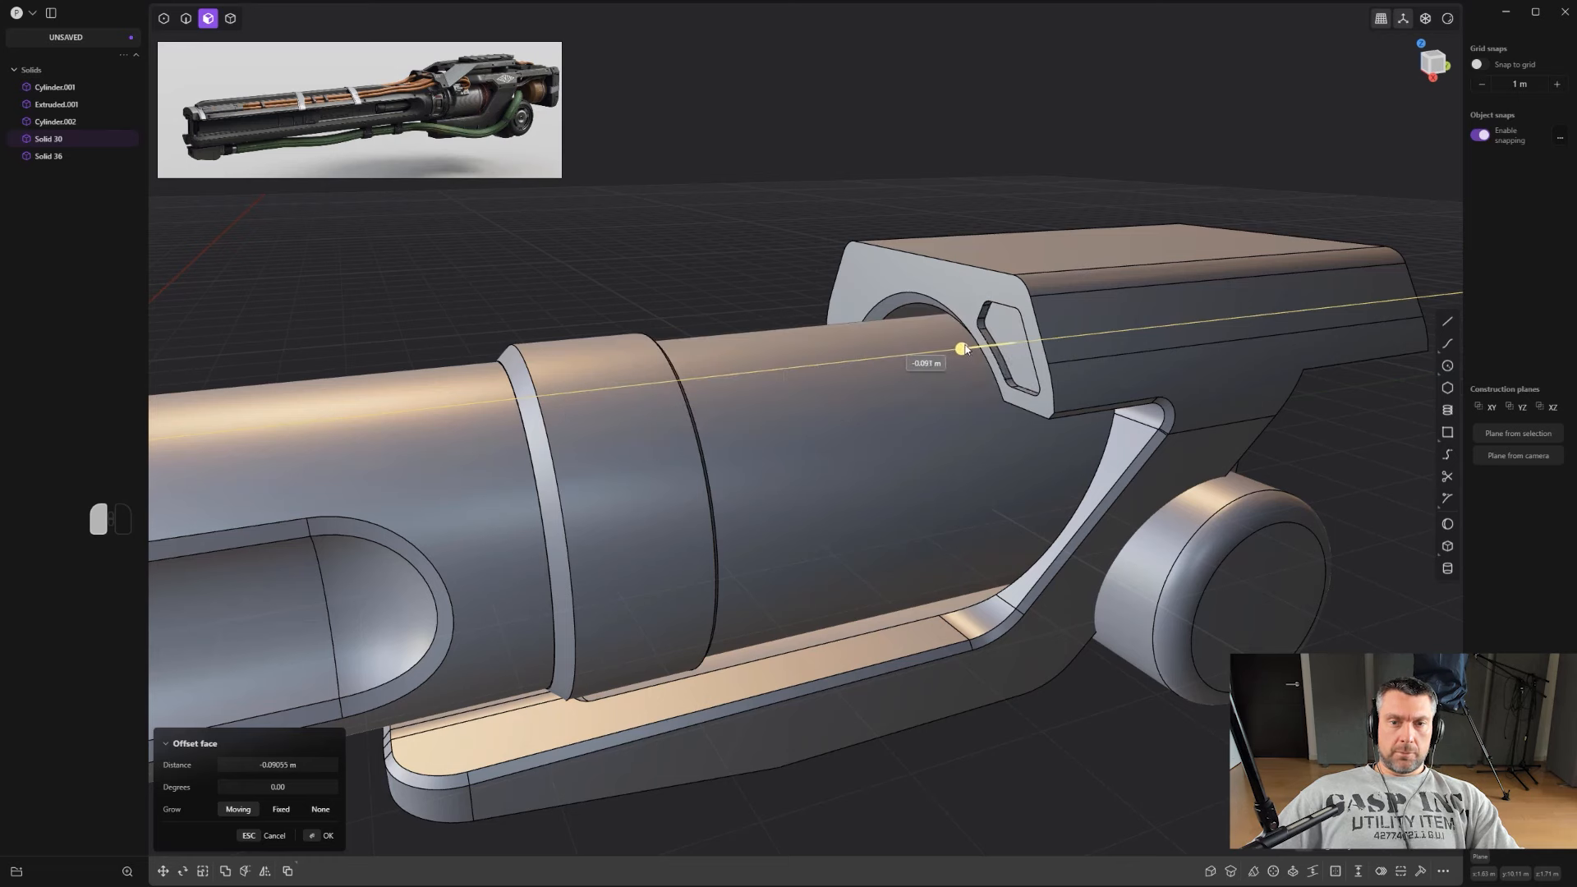
pyautogui.rightClick(985, 345)
# Step: Add a small bevel to the edge loop around the recess opening on the bracket's front face
pyautogui.scroll(2, 995, 346)
pyautogui.press('2')
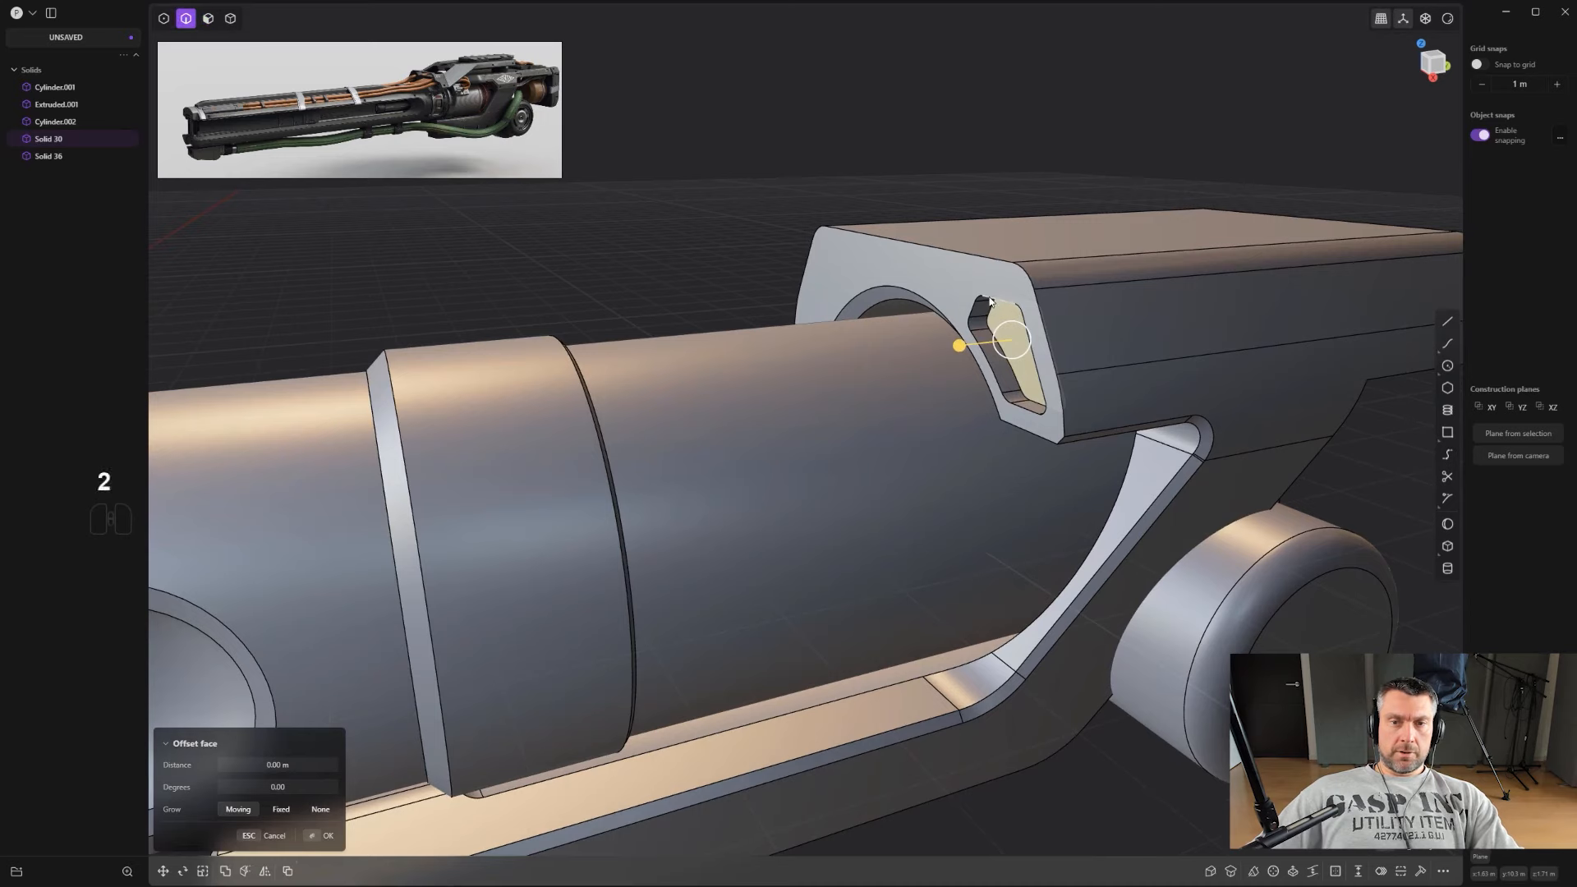
pyautogui.keyDown('alt'); pyautogui.click(989, 300); pyautogui.keyUp('alt')
pyautogui.moveTo(1013, 293); pyautogui.dragTo(1016, 301)
pyautogui.rightClick(1007, 302)
pyautogui.scroll(-3, 994, 302)
pyautogui.moveTo(913, 412); pyautogui.dragTo(1245, 309, button='middle')
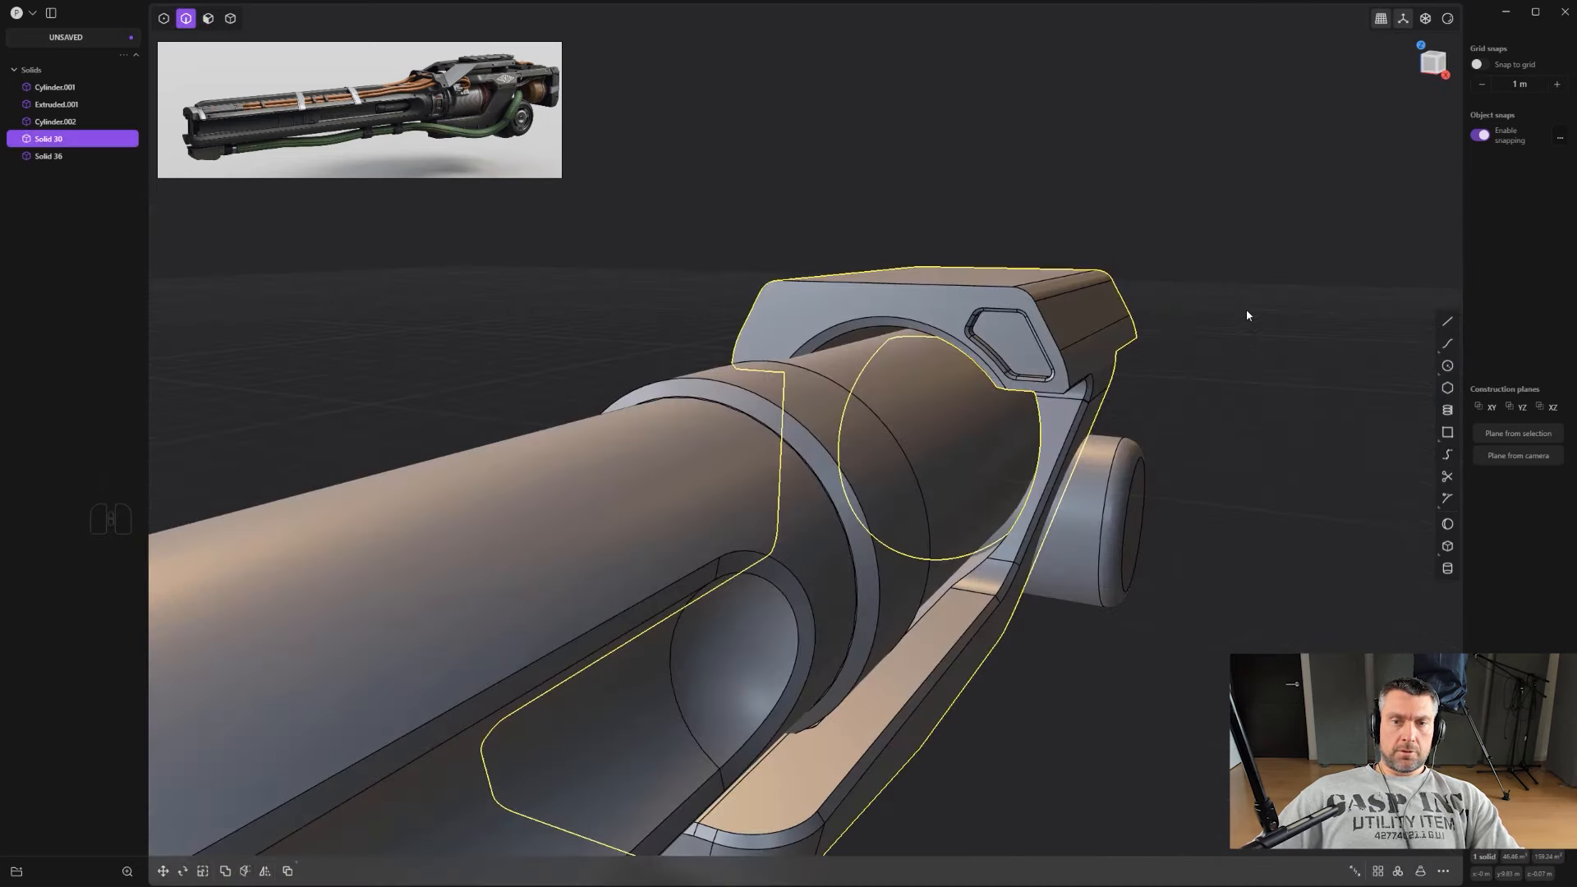
pyautogui.click(1245, 309)
# Step: Inspect the recess and the rear half of the gun, ending in the right view framed on the bracket and collar
pyautogui.scroll(-2, 1245, 310)
pyautogui.moveTo(1235, 371); pyautogui.dragTo(1150, 370, button='middle')
pyautogui.keyDown('shift'); pyautogui.moveTo(997, 427); pyautogui.dragTo(919, 440, button='middle'); pyautogui.keyUp('shift')
pyautogui.scroll(2, 950, 493)
pyautogui.scroll(2, 932, 435)
pyautogui.keyDown('shift'); pyautogui.moveTo(822, 433); pyautogui.dragTo(806, 446, button='middle'); pyautogui.keyUp('shift')
pyautogui.scroll(-2, 806, 447)
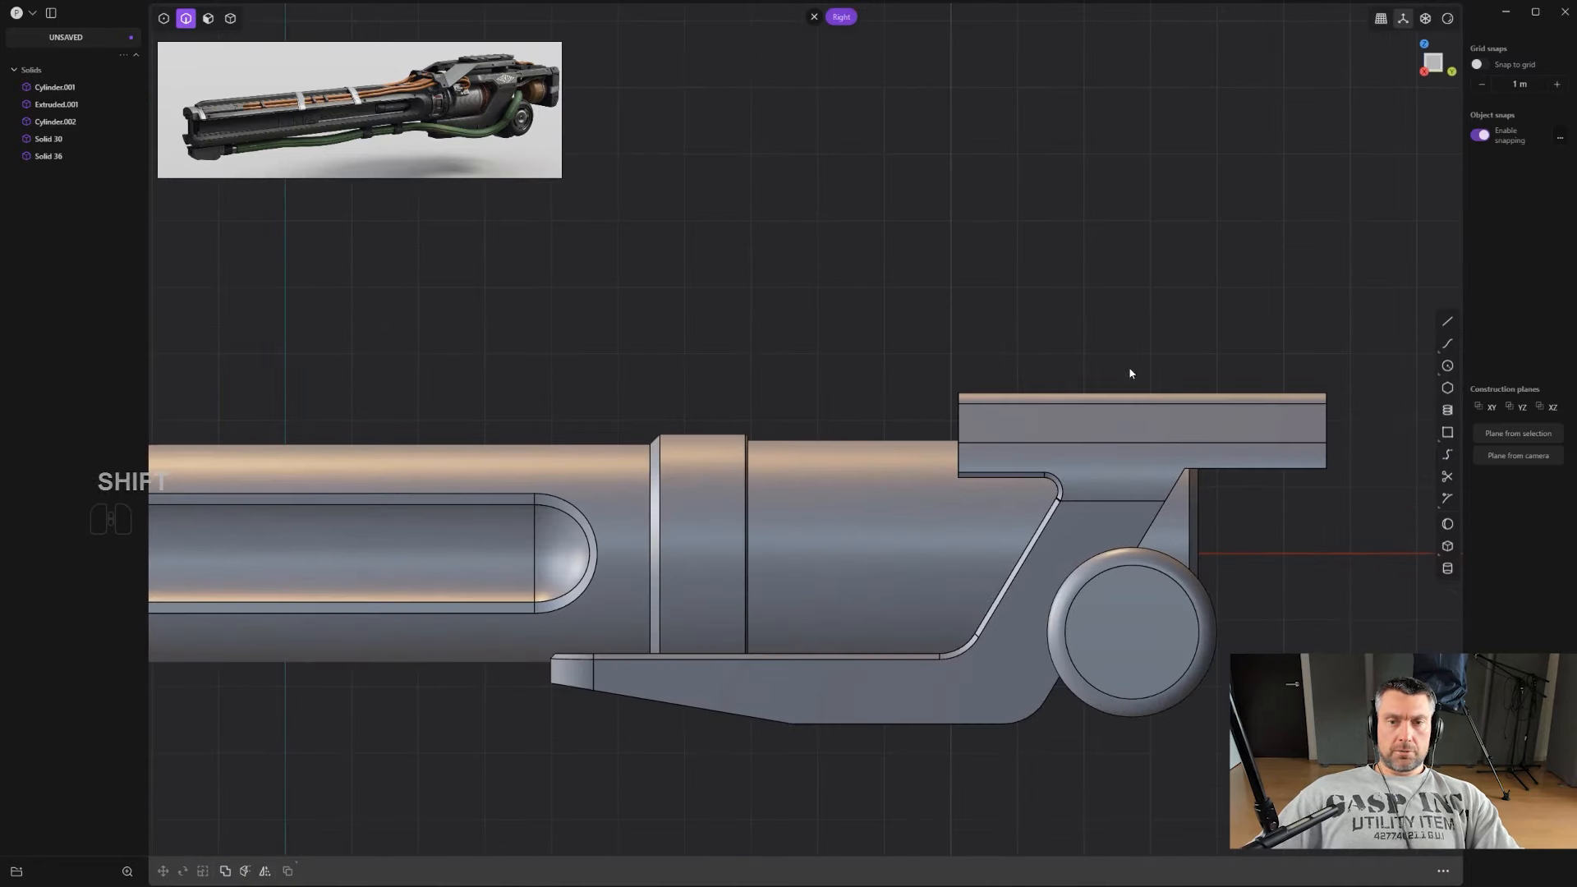
pyautogui.scroll(2, 1012, 398)
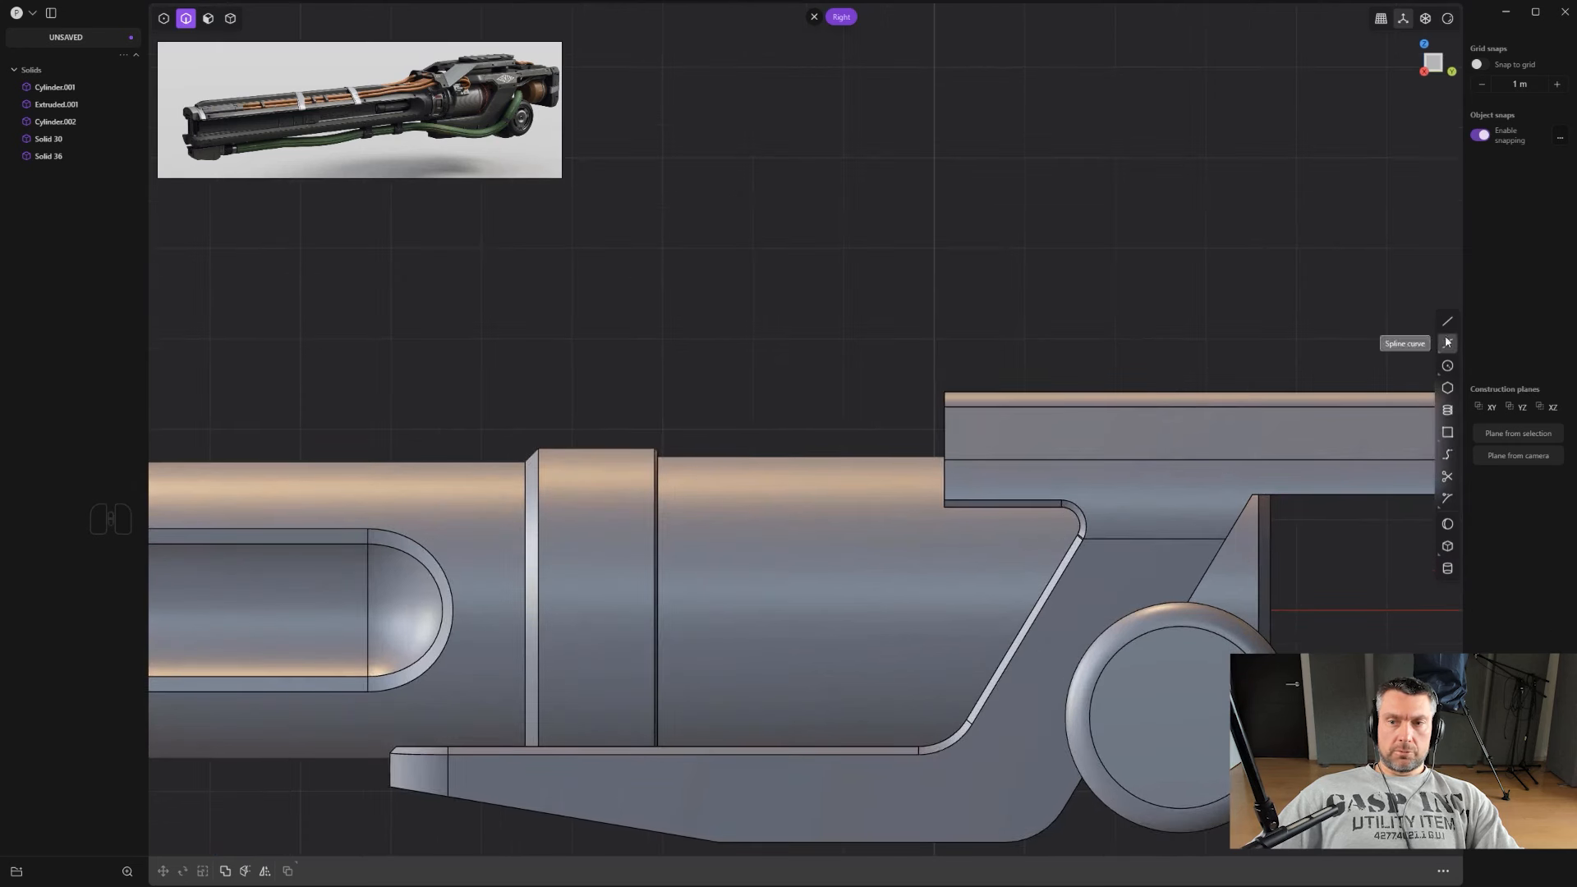
# Step: Try to draw a polyline rising from the barrel collar and running horizontally along the bracket's top
pyautogui.click(713, 392)
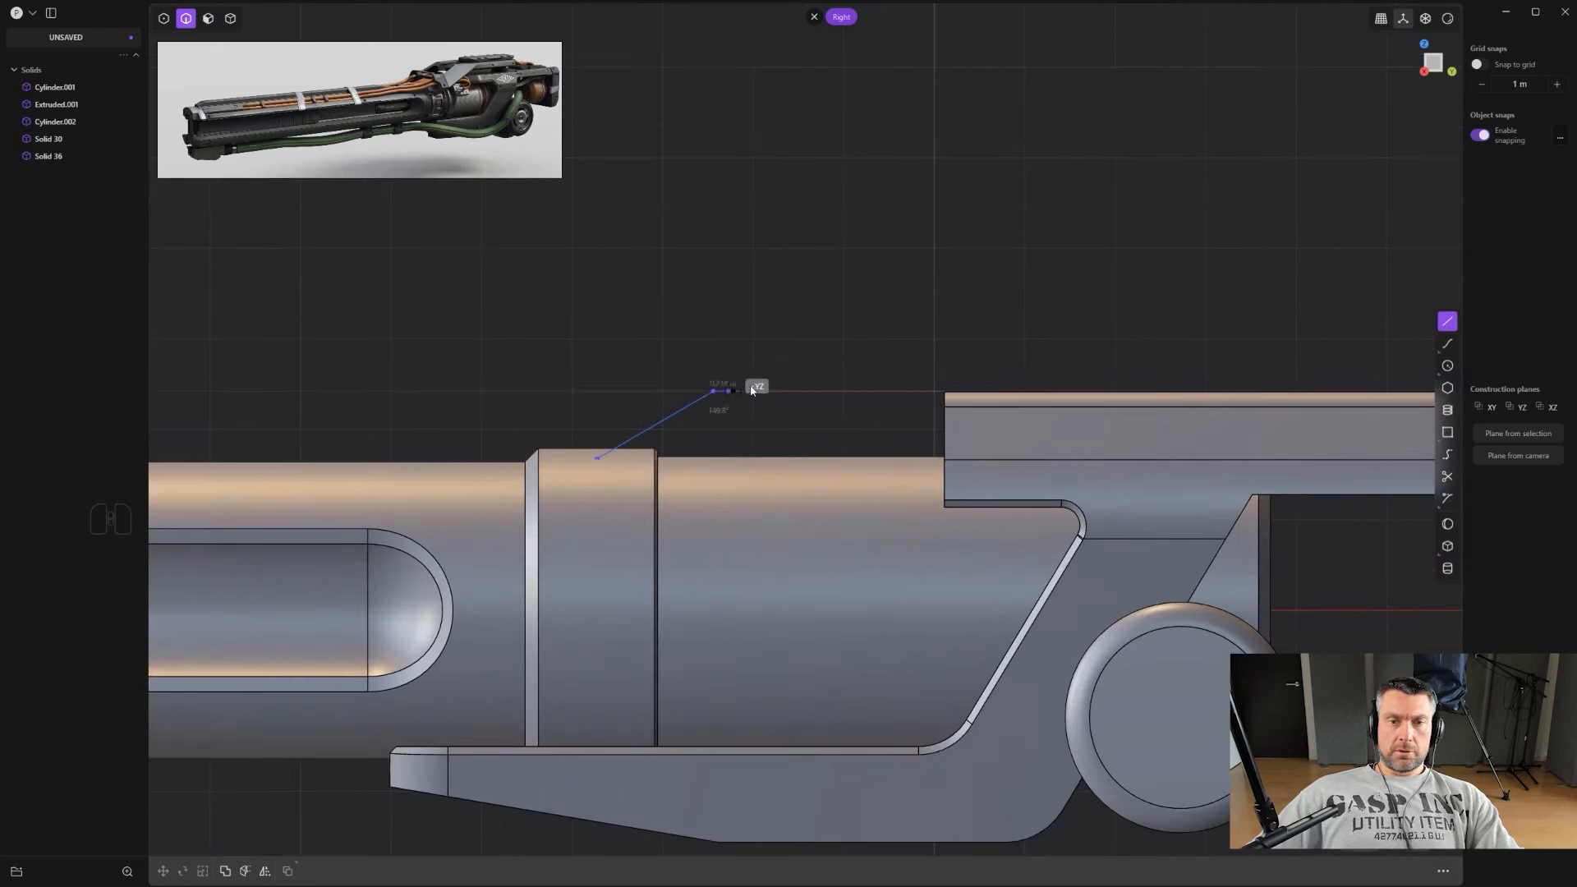
pyautogui.rightClick(1355, 392)
pyautogui.scroll(1, 945, 411)
pyautogui.scroll(-3, 901, 415)
pyautogui.hotkey('ctrl', 'z')
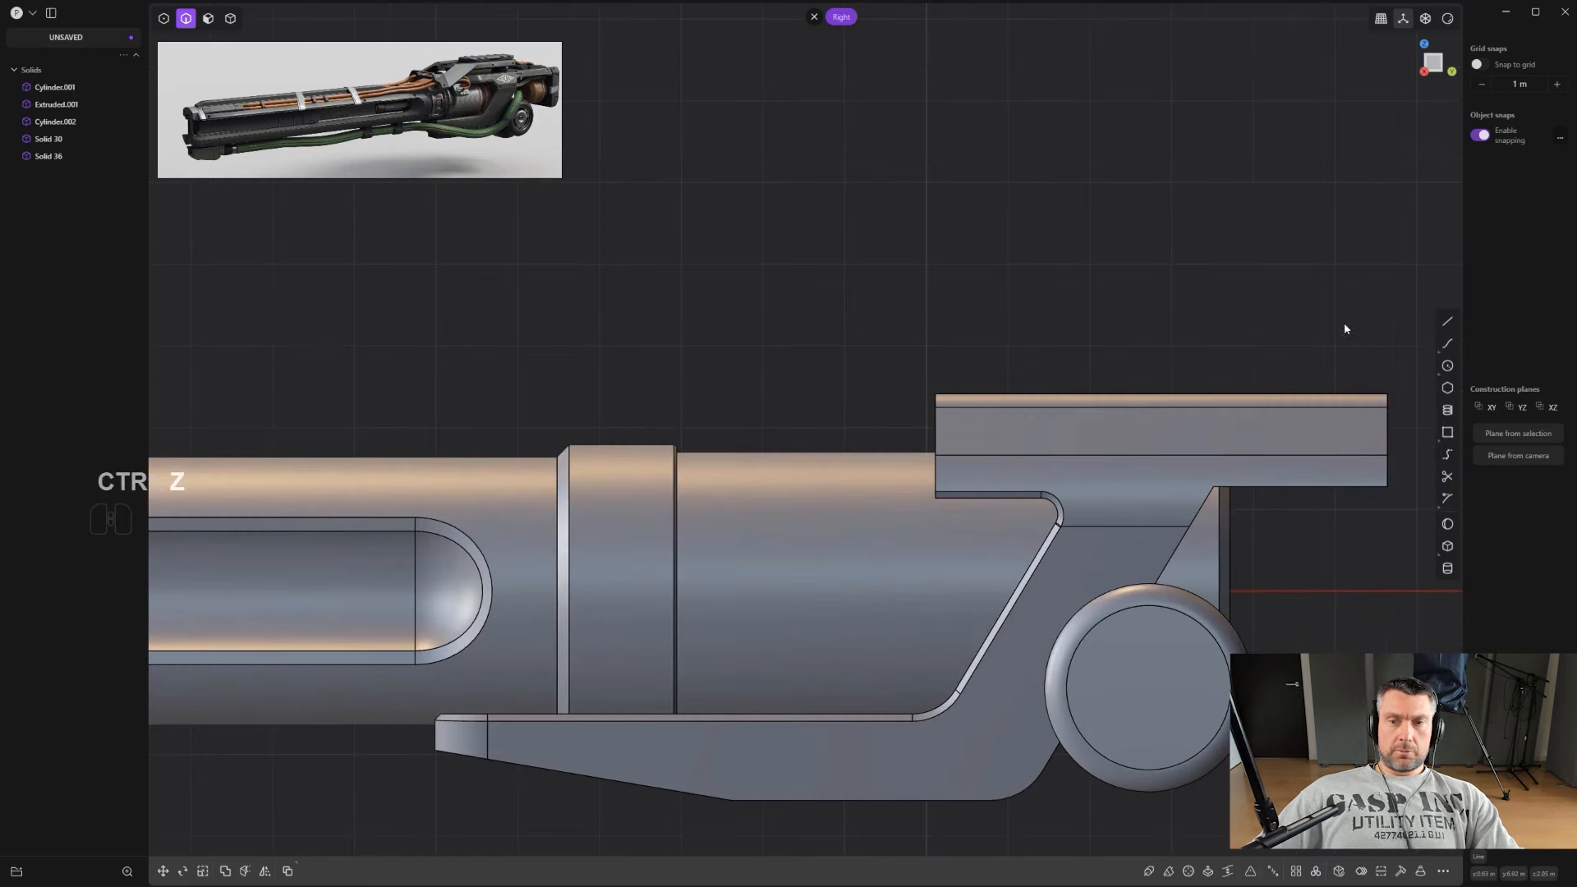
# Step: Draw a polyline in the right view rising diagonally from the collar's top and running horizontally just above the bracket
pyautogui.hotkey('shift', 'a')
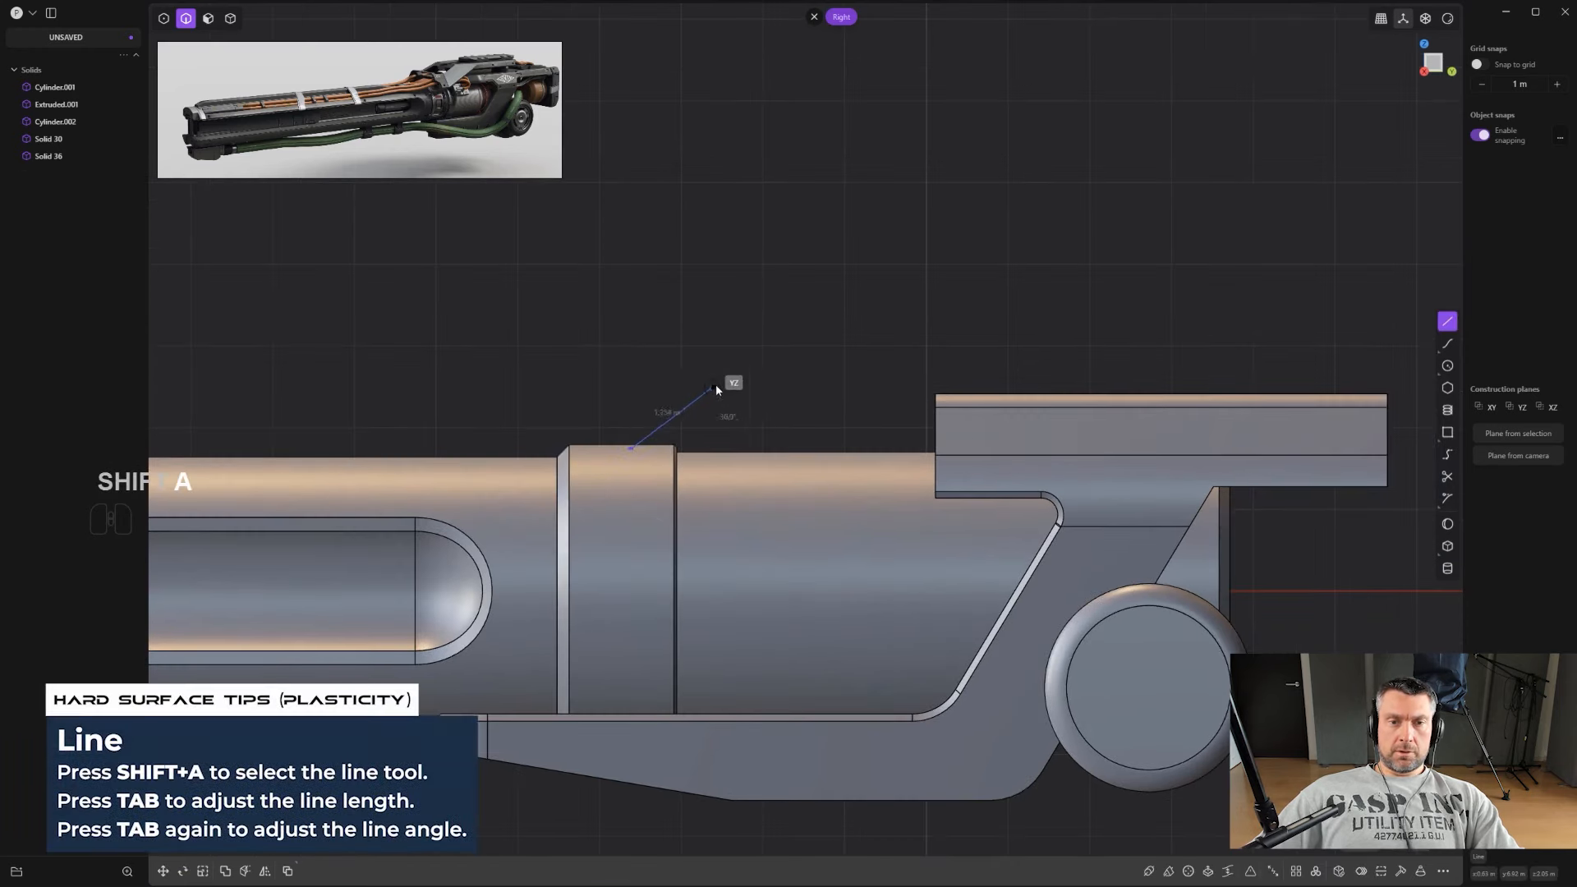
pyautogui.rightClick(1331, 380)
pyautogui.scroll(1, 1100, 420)
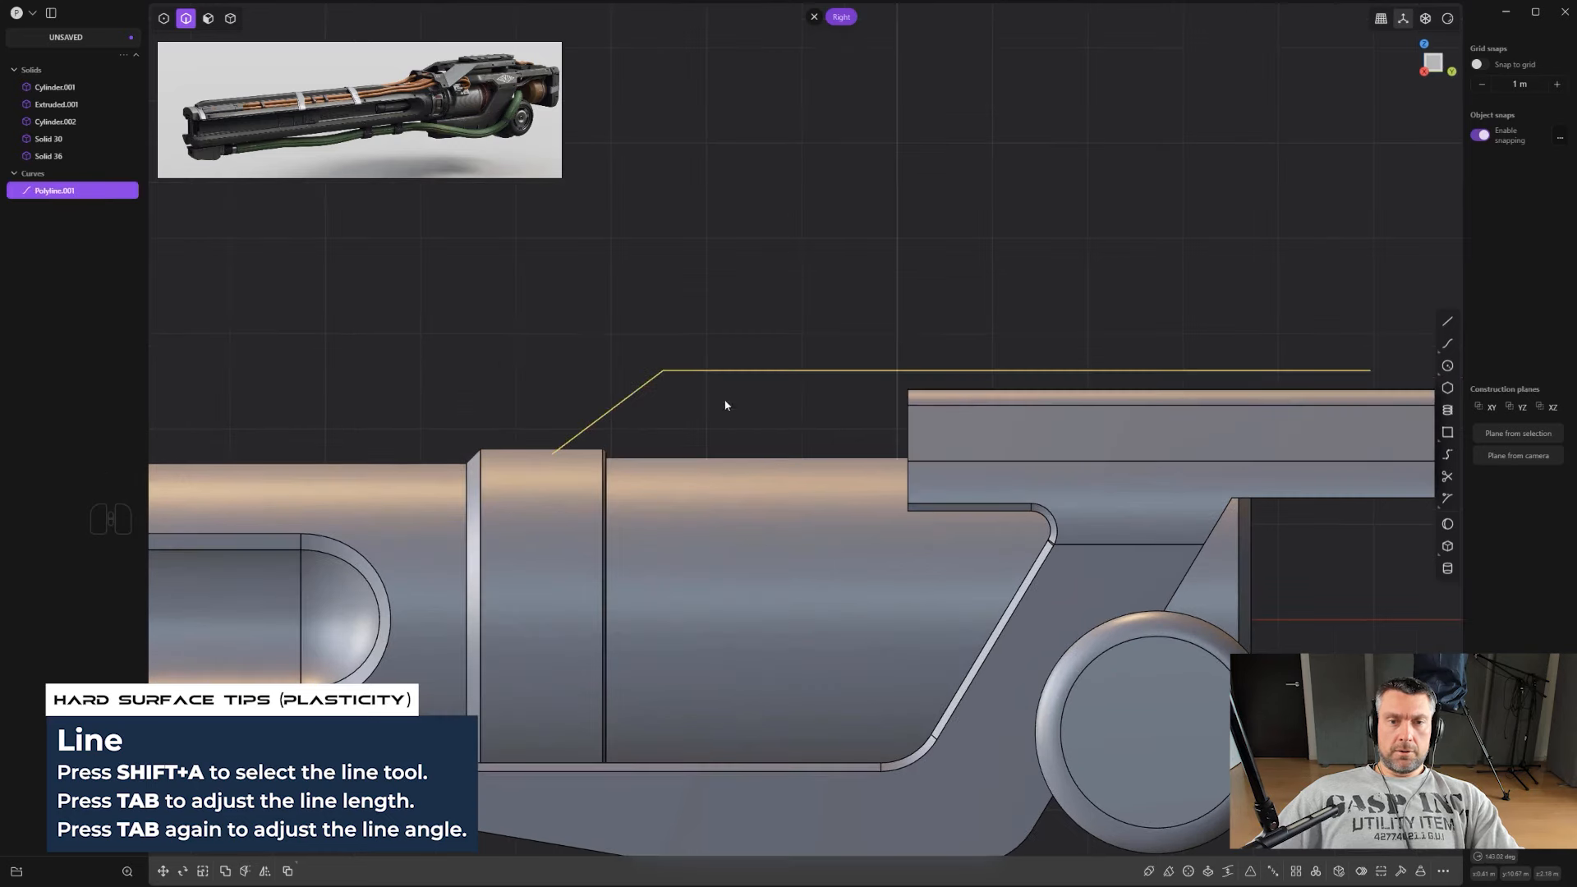
# Step: Round the bend of the polyline above the barrel with a fillet
pyautogui.press('1')
pyautogui.moveTo(582, 330); pyautogui.dragTo(640, 224)
pyautogui.scroll(1, 700, 408)
pyautogui.press('b')
pyautogui.rightClick(645, 238)
# Step: Move the polyline sideways along X by about 0.23 m, off the barrel's centre
pyautogui.scroll(-3, 649, 252)
pyautogui.moveTo(648, 251); pyautogui.dragTo(801, 439, button='middle')
pyautogui.press('g')
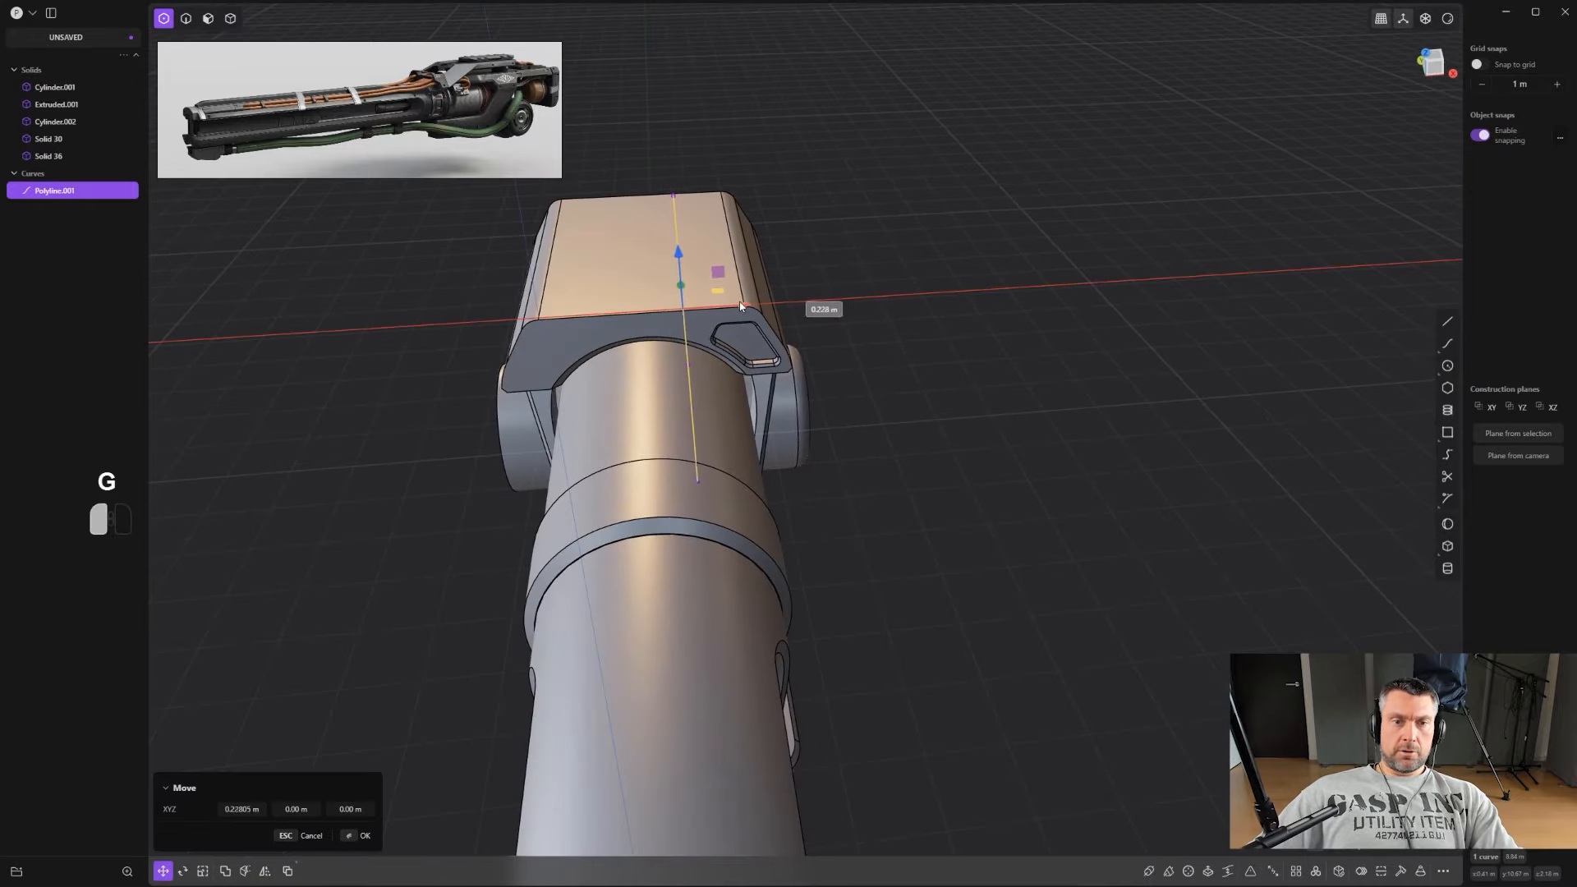
pyautogui.click(739, 302)
# Step: Extrude the polyline sideways across the gun's top into a wide sheet
pyautogui.press('e')
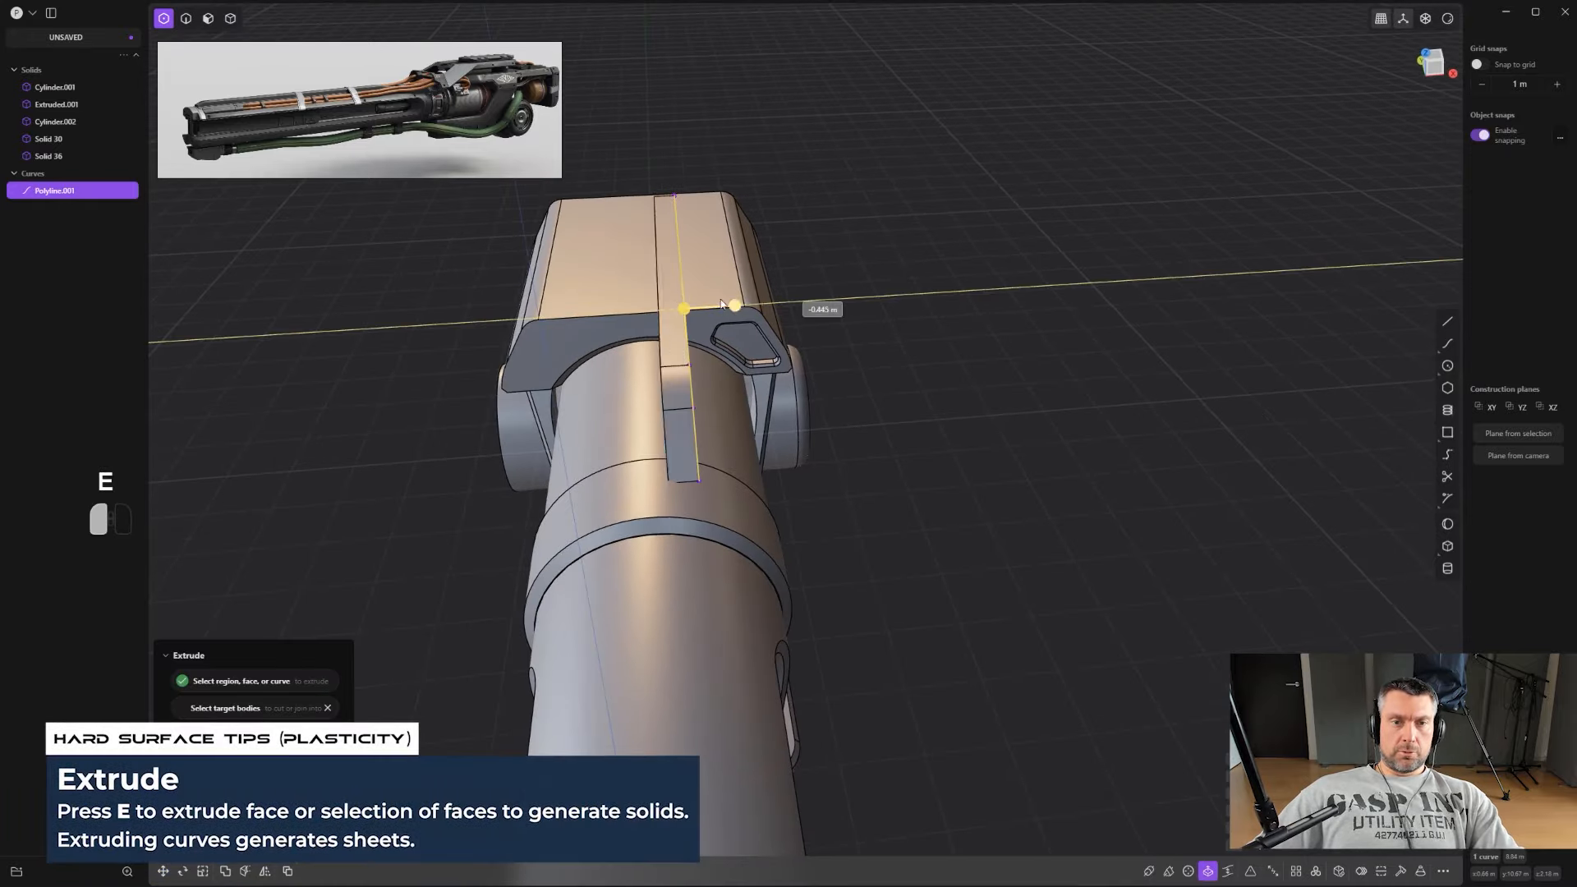
pyautogui.moveTo(721, 304); pyautogui.dragTo(670, 306)
pyautogui.rightClick(674, 309)
# Step: Thicken the extruded sheet by about 0.34 m to make a solid arm over the barrel and bracket
pyautogui.moveTo(698, 340); pyautogui.dragTo(1139, 488, button='middle')
pyautogui.click(1376, 872)
pyautogui.scroll(1, 733, 512)
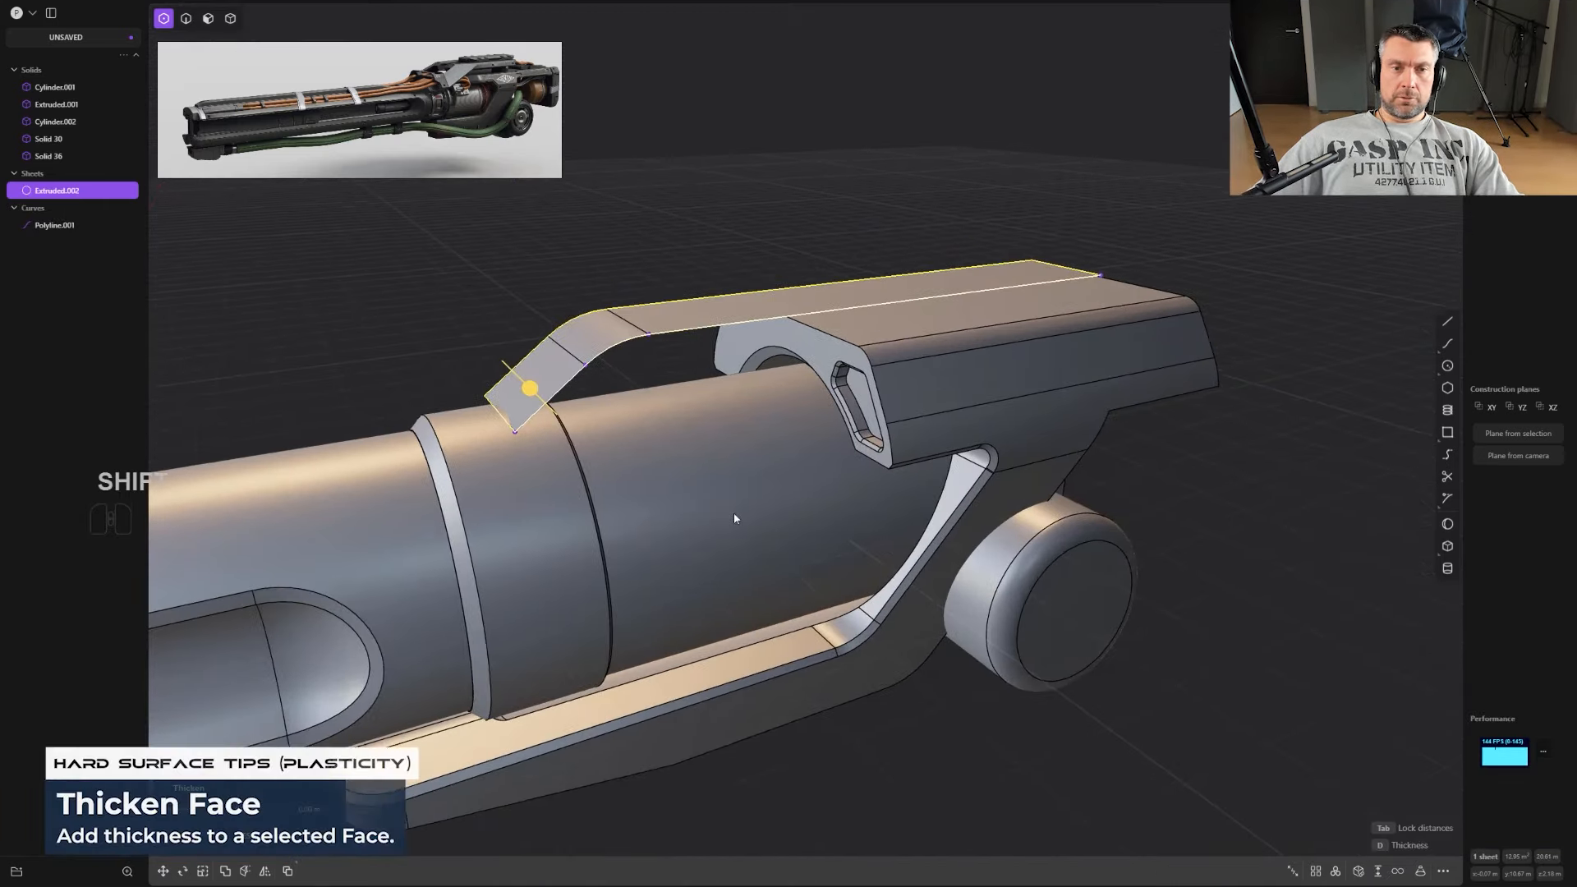
pyautogui.moveTo(518, 384); pyautogui.dragTo(555, 384)
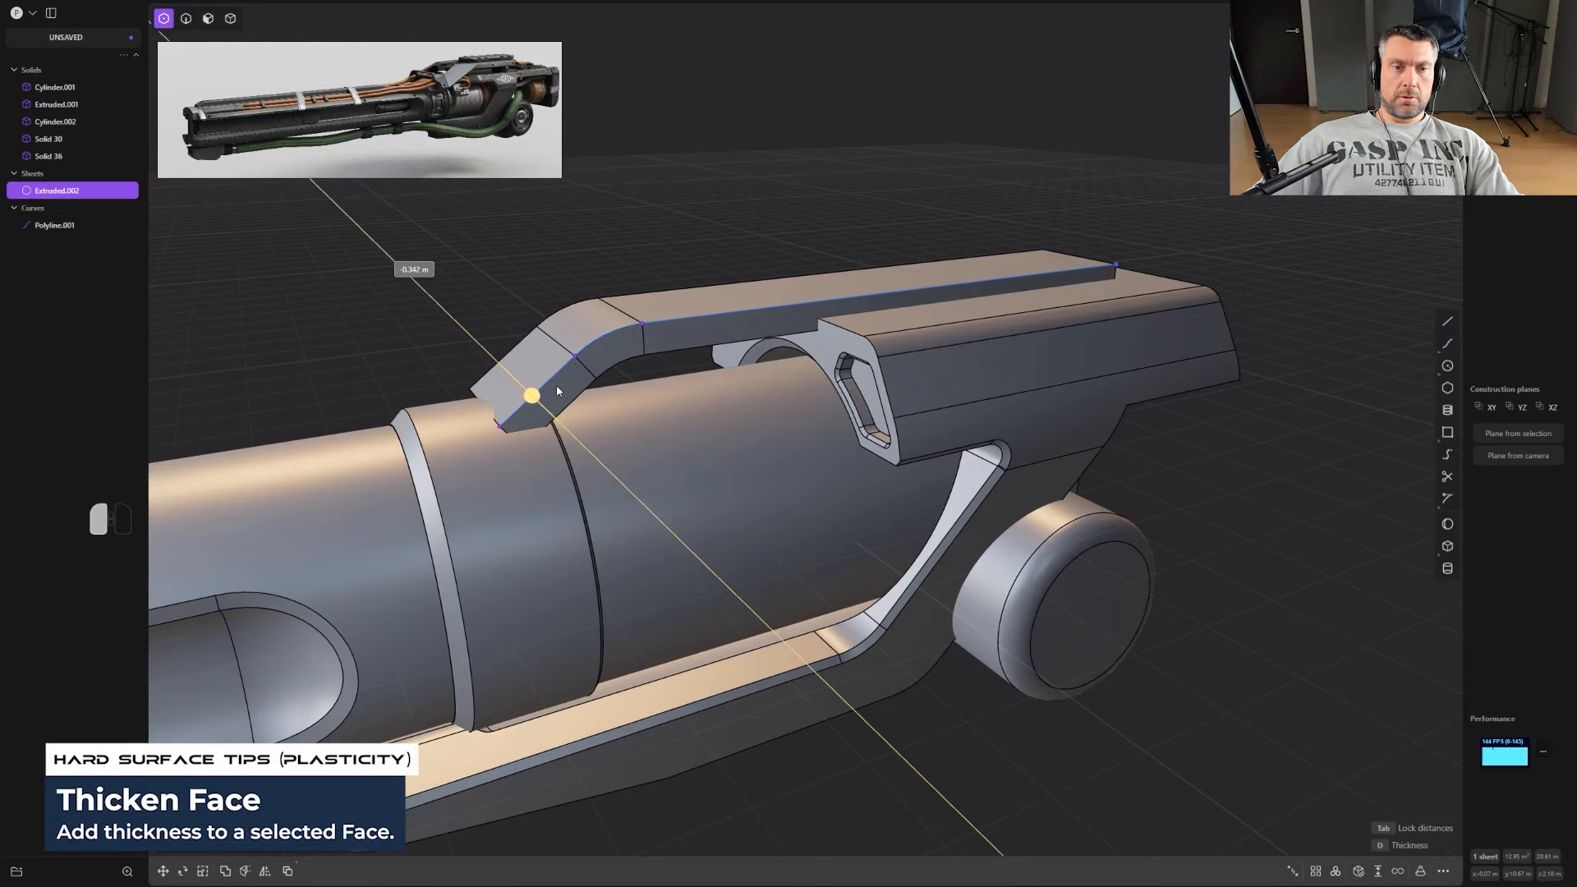
pyautogui.rightClick(555, 384)
# Step: Offset the arm's front end face along its slope so that it reaches into the barrel collar
pyautogui.scroll(1, 549, 379)
pyautogui.moveTo(548, 380); pyautogui.dragTo(503, 455, button='middle')
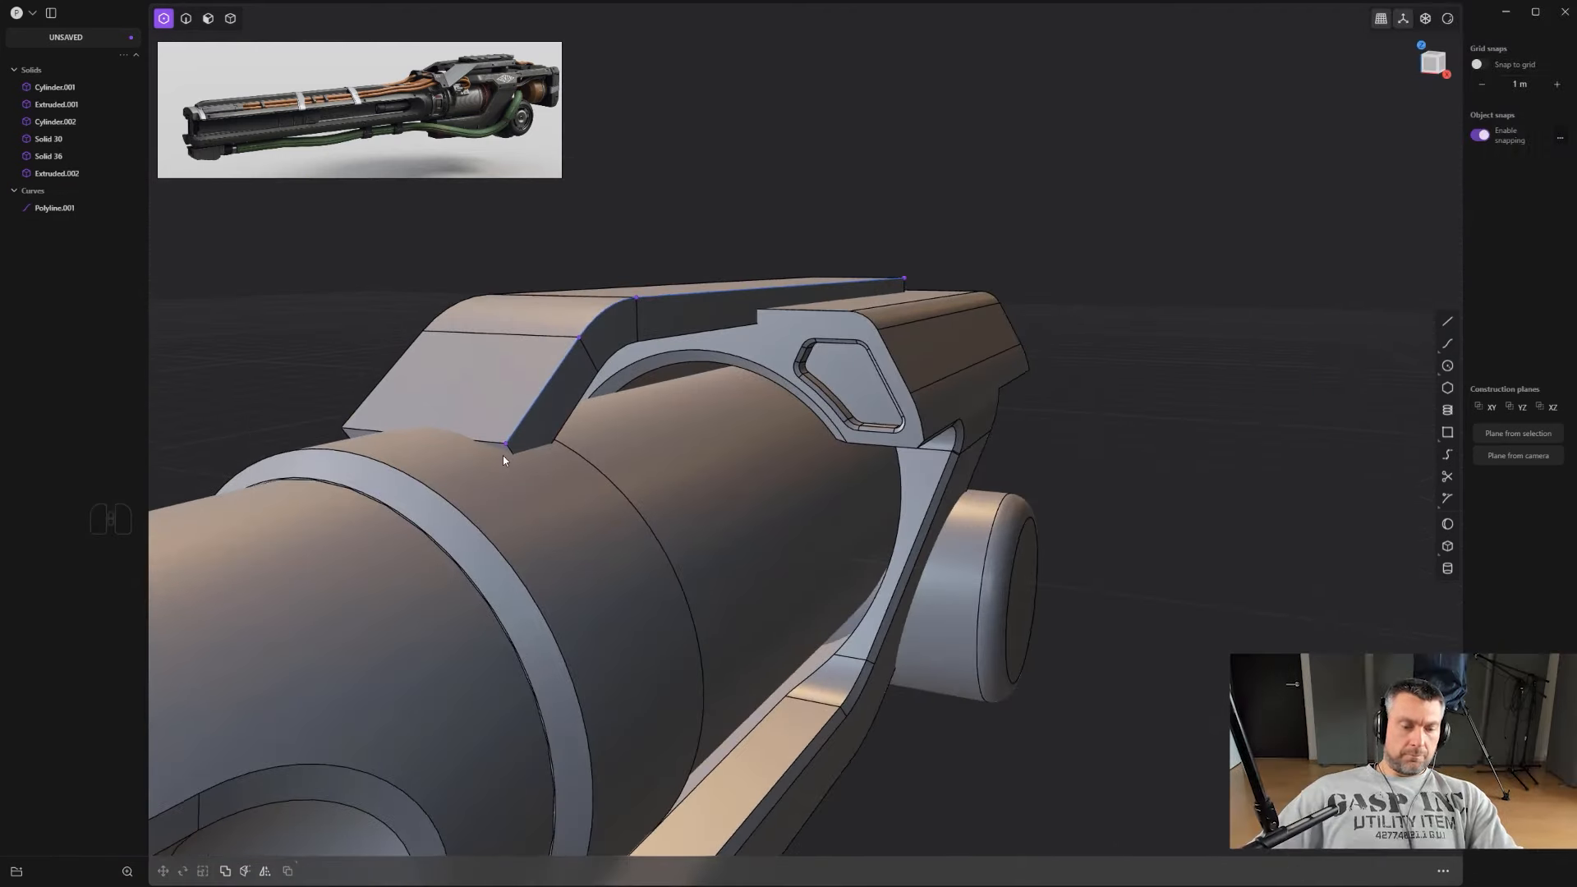
pyautogui.press('3')
pyautogui.click(504, 444)
pyautogui.press('o')
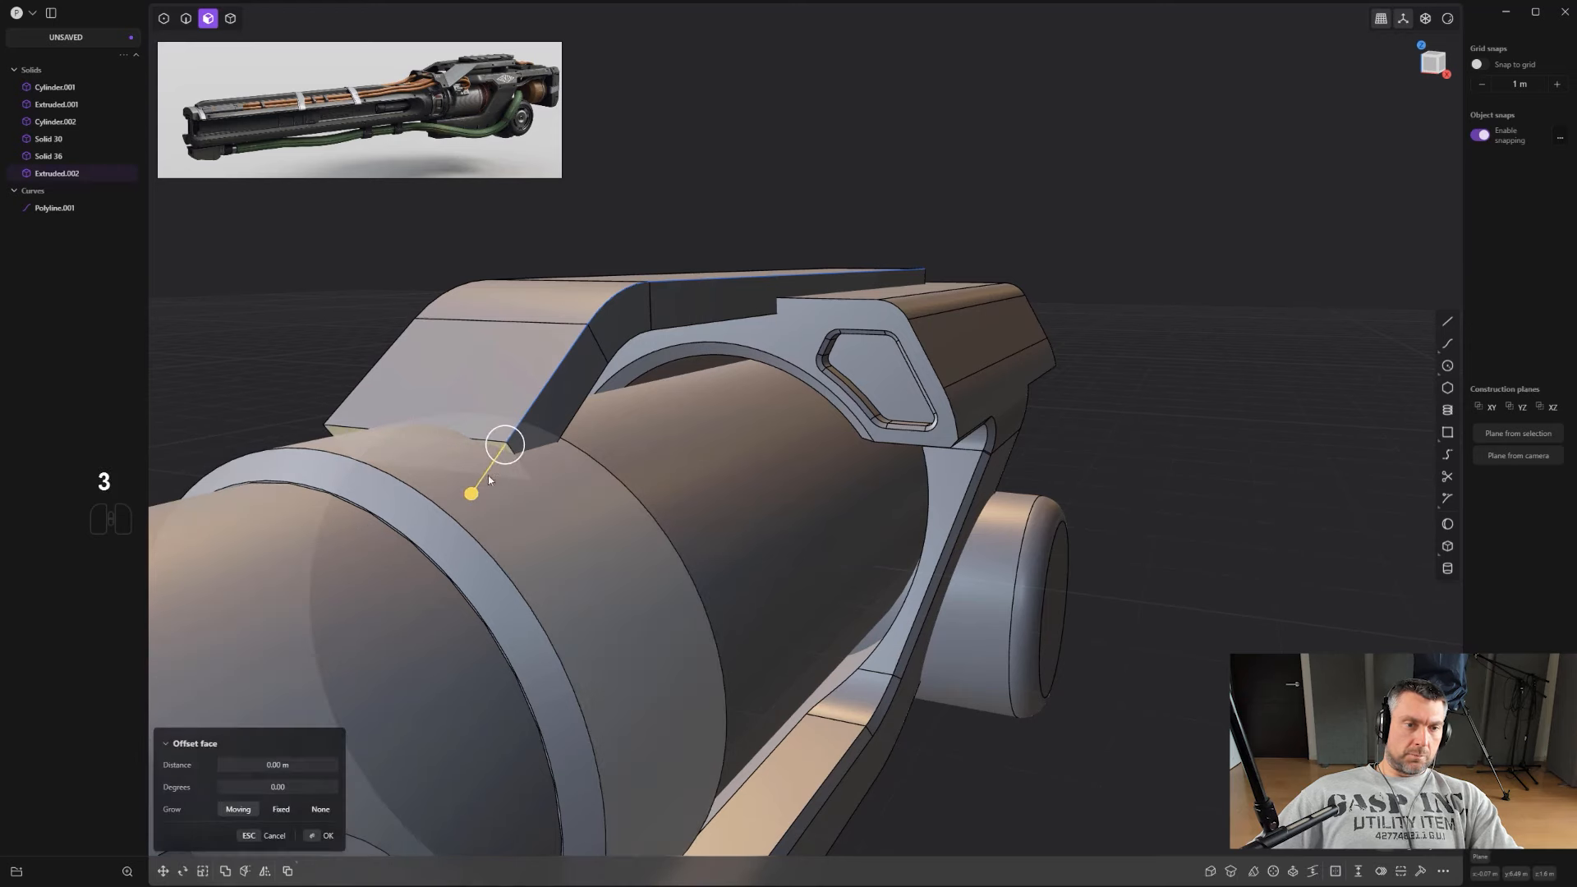
pyautogui.moveTo(475, 509); pyautogui.dragTo(672, 367, button='middle')
# Step: Delete the leftover polyline along the arm's side
pyautogui.press('2')
pyautogui.click(647, 345)
pyautogui.press('x')
pyautogui.scroll(1, 647, 345)
# Step: Offset the straight, curved and sloped faces on the arm's side outward together to widen the arm
pyautogui.press('3')
pyautogui.click(665, 371)
pyautogui.press('o')
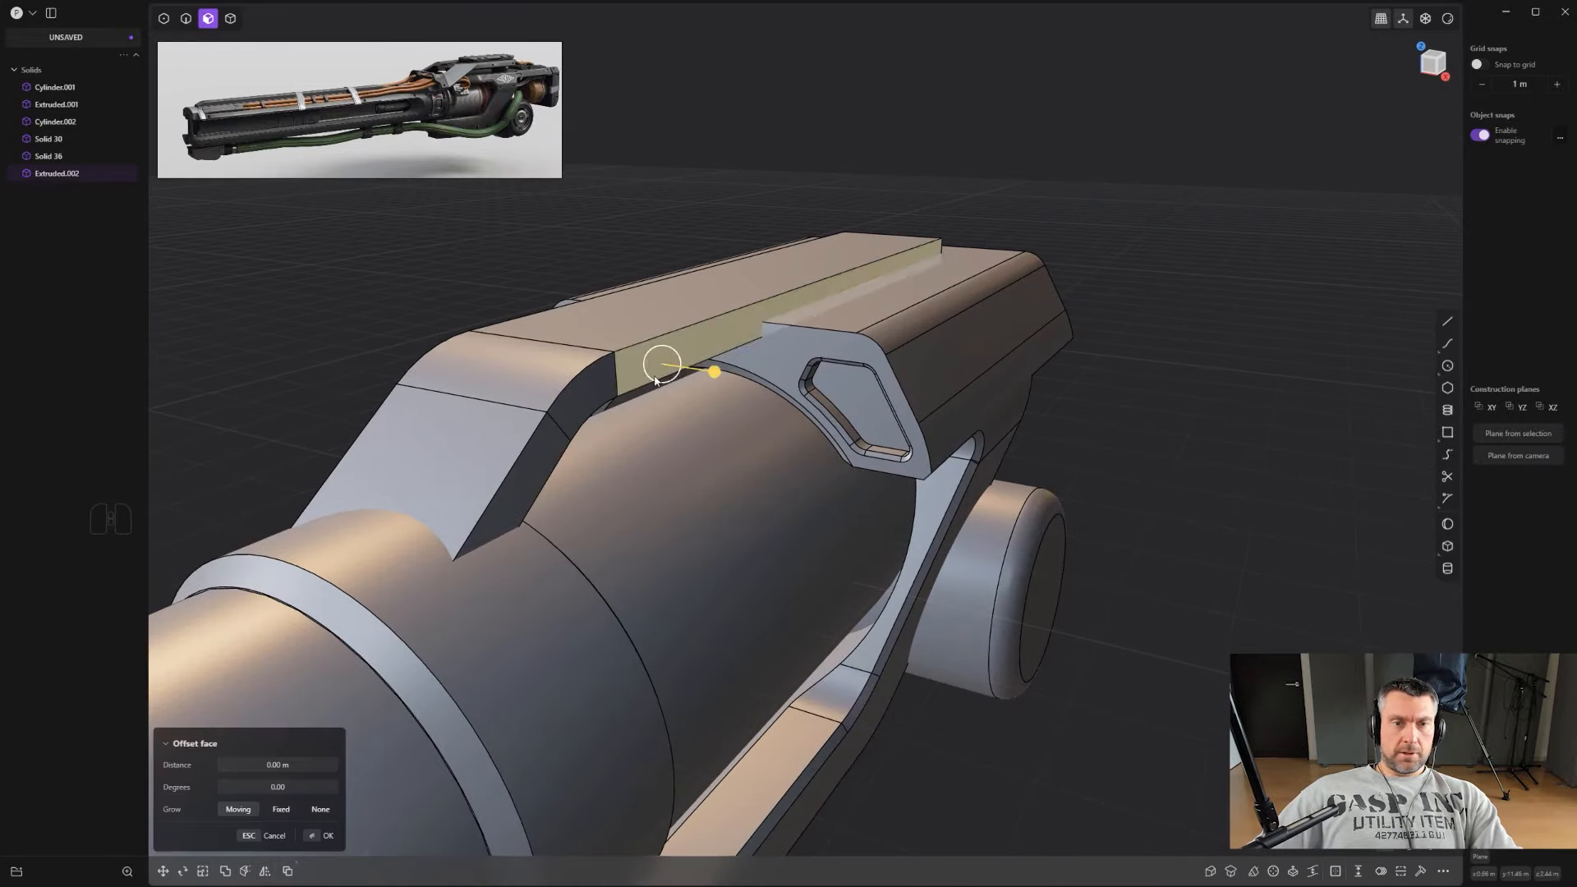
pyautogui.keyDown('shift'); pyautogui.click(544, 466); pyautogui.keyUp('shift')
pyautogui.keyDown('shift'); pyautogui.click(588, 387); pyautogui.keyUp('shift')
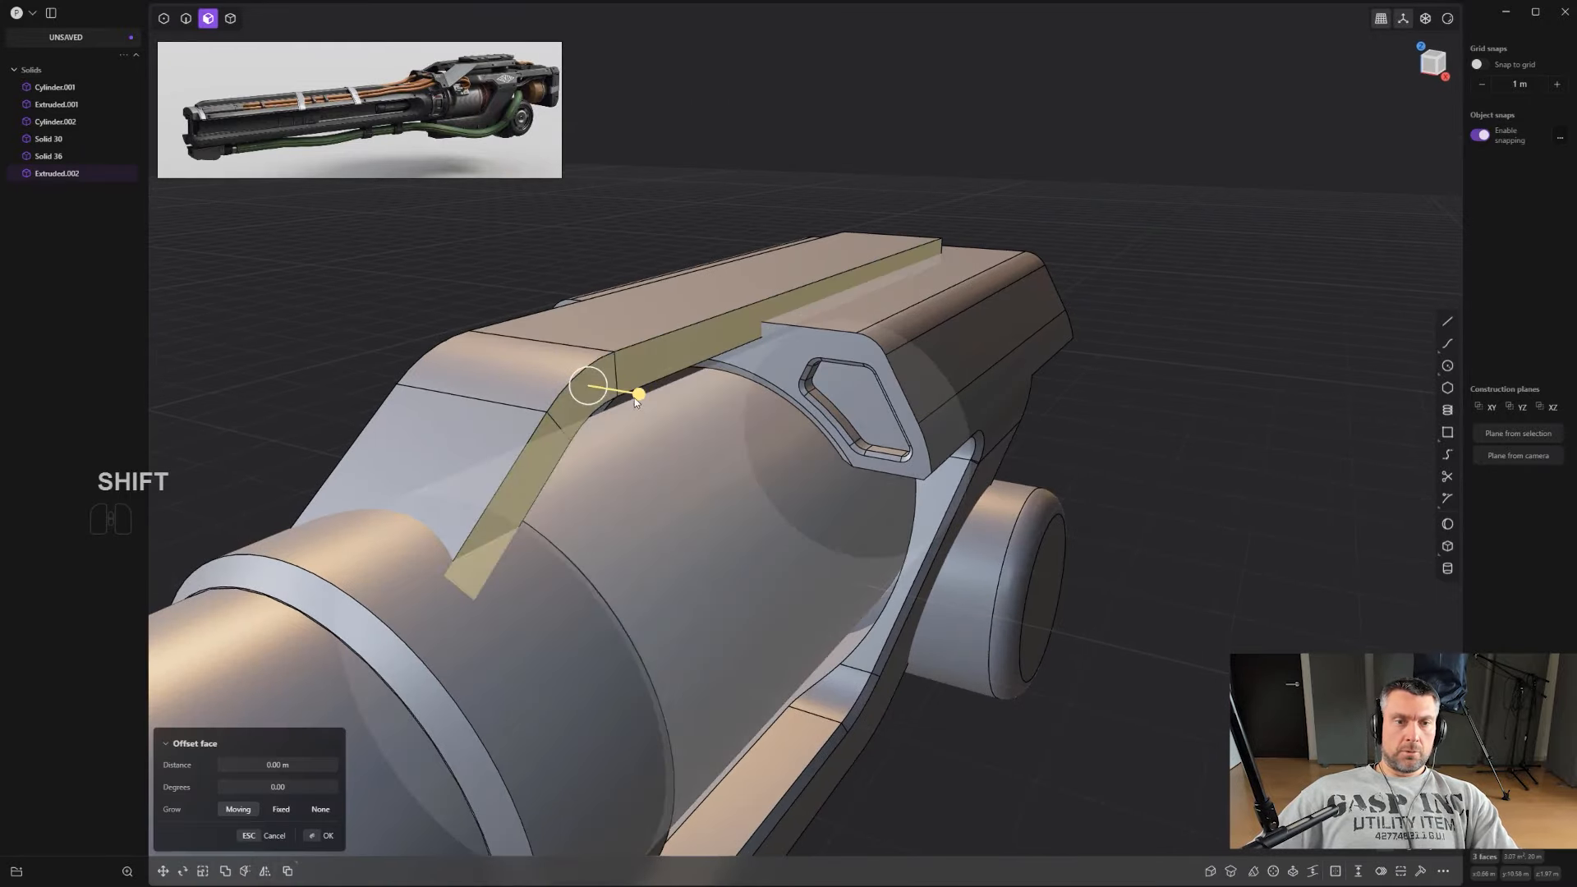
pyautogui.keyDown('shift'); pyautogui.moveTo(634, 398); pyautogui.dragTo(672, 405); pyautogui.keyUp('shift')
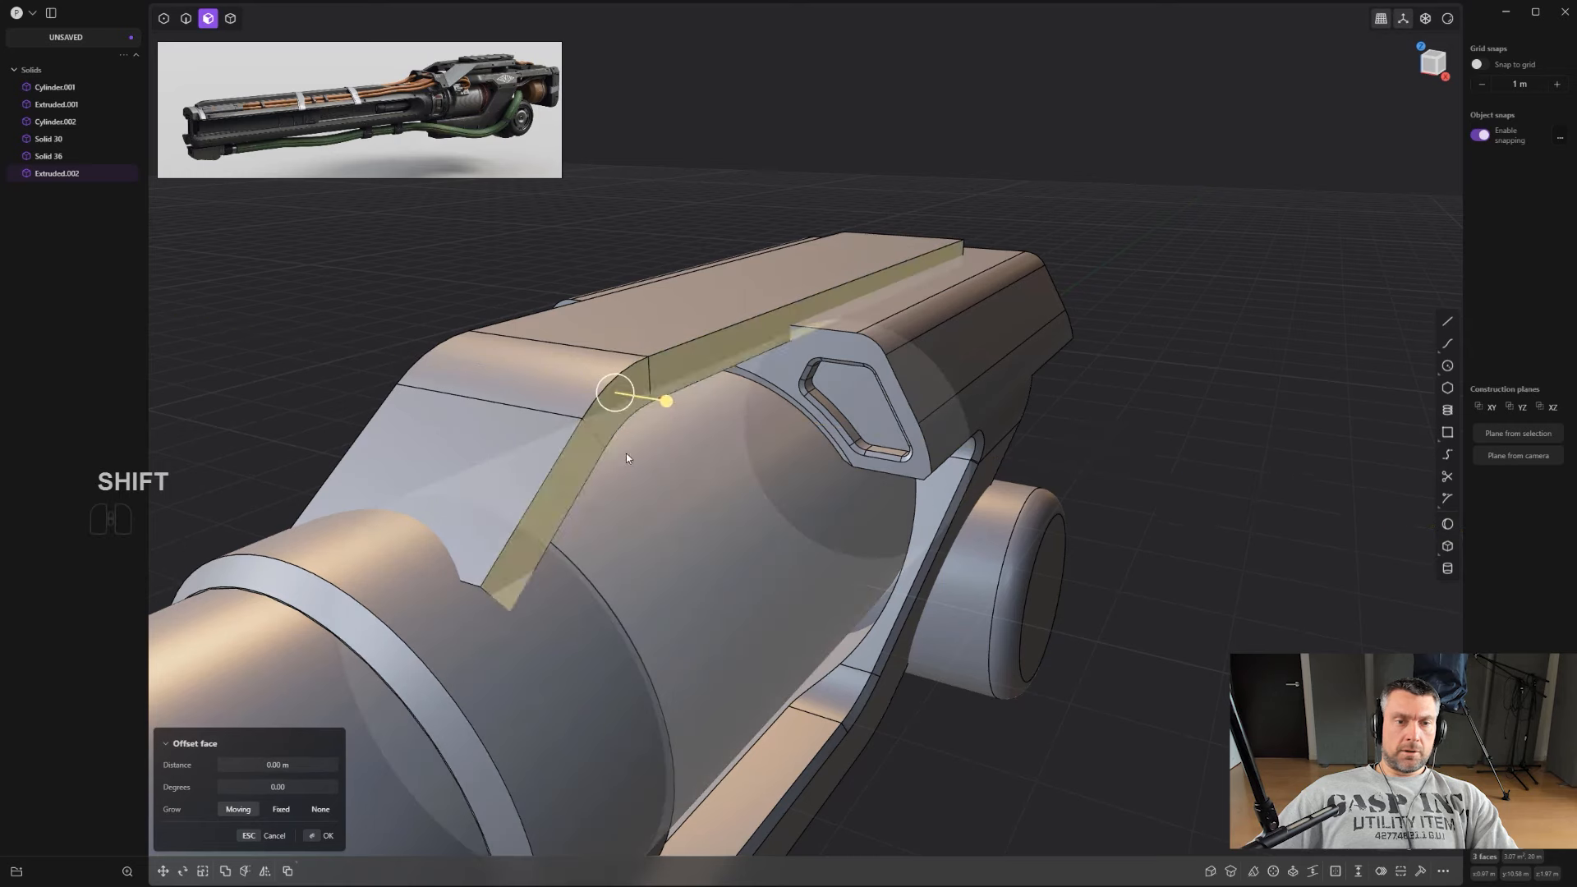
# Step: Try to extend the arm's front end face by about 0.14 m deeper into the collar
pyautogui.moveTo(464, 599); pyautogui.dragTo(466, 548, button='middle')
pyautogui.click(475, 587)
pyautogui.moveTo(448, 647); pyautogui.dragTo(425, 664)
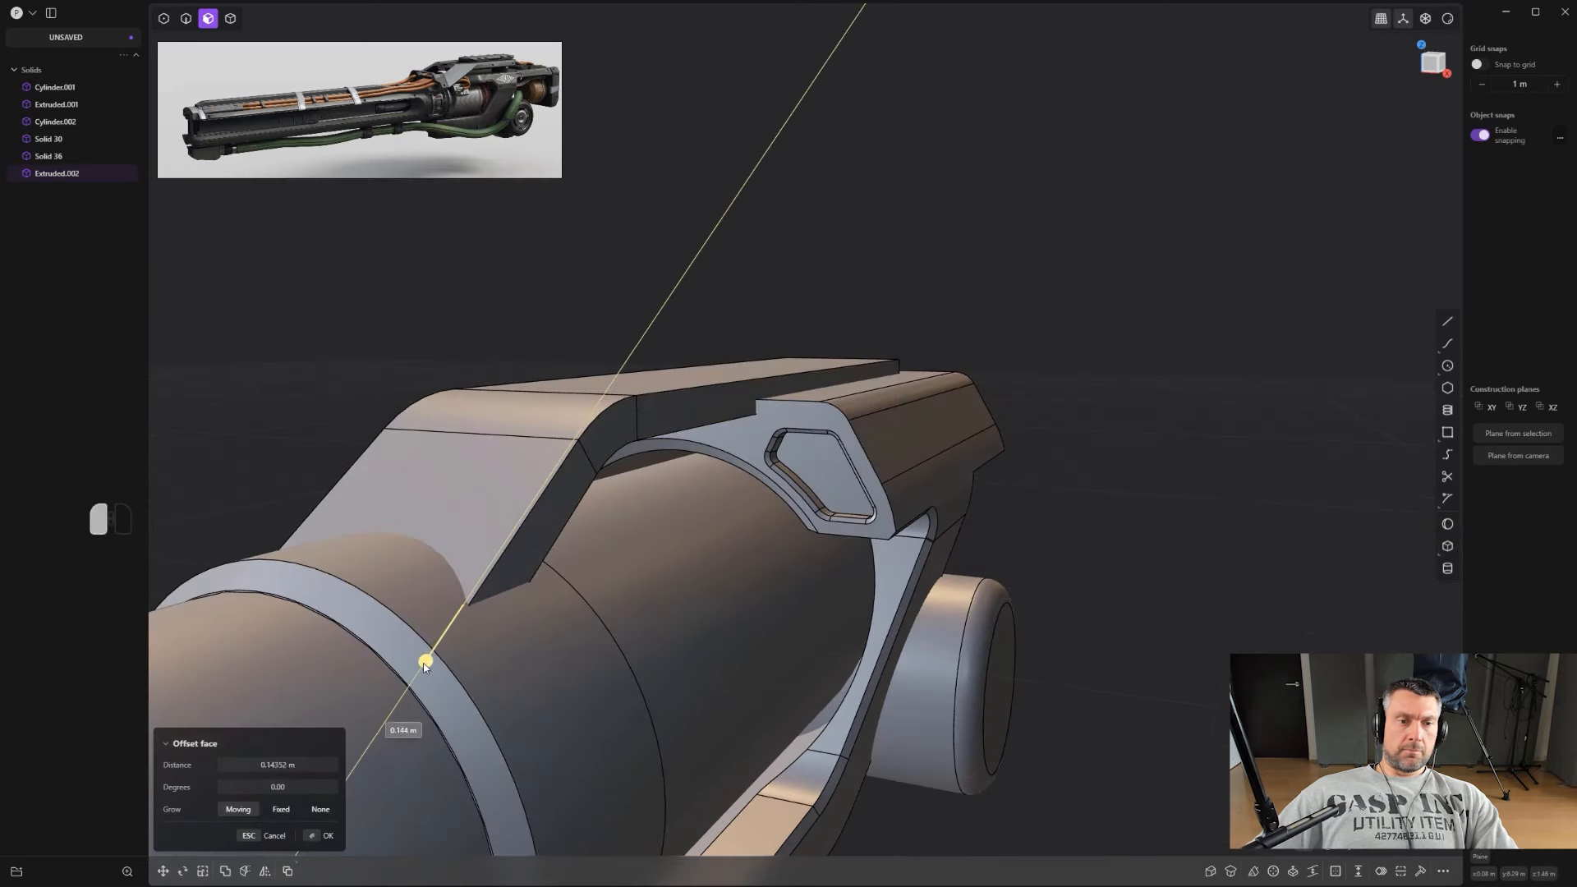
pyautogui.hotkey('ctrl', 'z')
pyautogui.hotkey('ctrl', 'z')
pyautogui.hotkey('ctrl', 'z')
# Step: Move the collar's rear ring faces backward past the arm's base to lengthen the collar
pyautogui.moveTo(605, 536); pyautogui.dragTo(835, 514, button='middle')
pyautogui.scroll(3, 875, 461)
pyautogui.press('3')
pyautogui.click(795, 485)
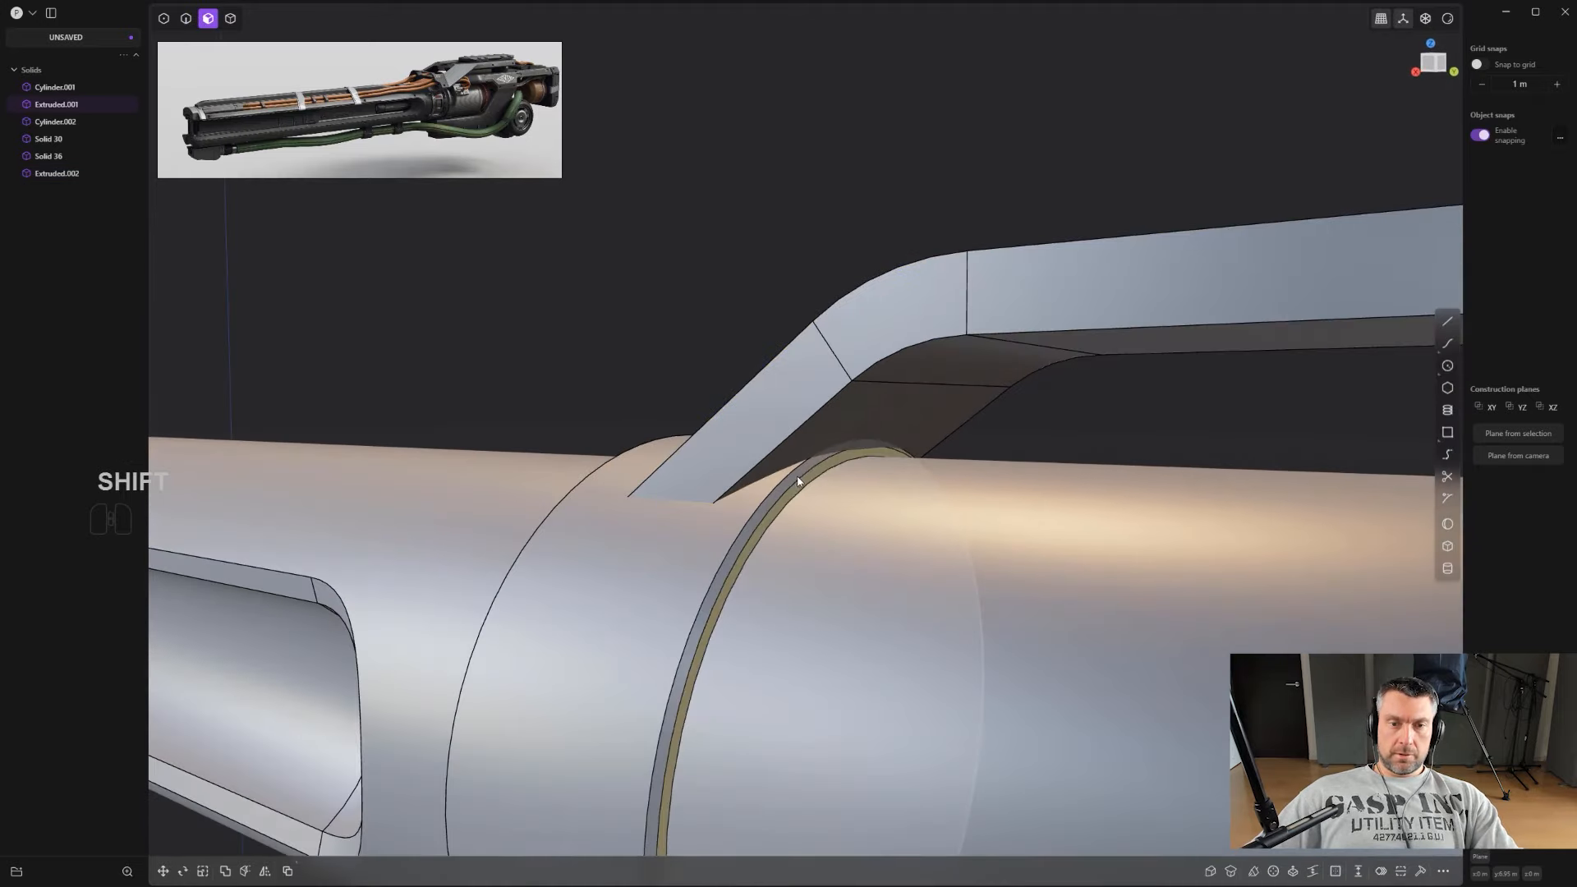
pyautogui.keyDown('shift'); pyautogui.click(801, 482); pyautogui.keyUp('shift')
pyautogui.moveTo(825, 448); pyautogui.dragTo(900, 440)
# Step: Bevel the collar's rear circular edge
pyautogui.press('2')
pyautogui.click(927, 451)
pyautogui.rightClick(900, 440)
pyautogui.moveTo(900, 440); pyautogui.dragTo(875, 492, button='middle')
pyautogui.scroll(-2, 800, 419)
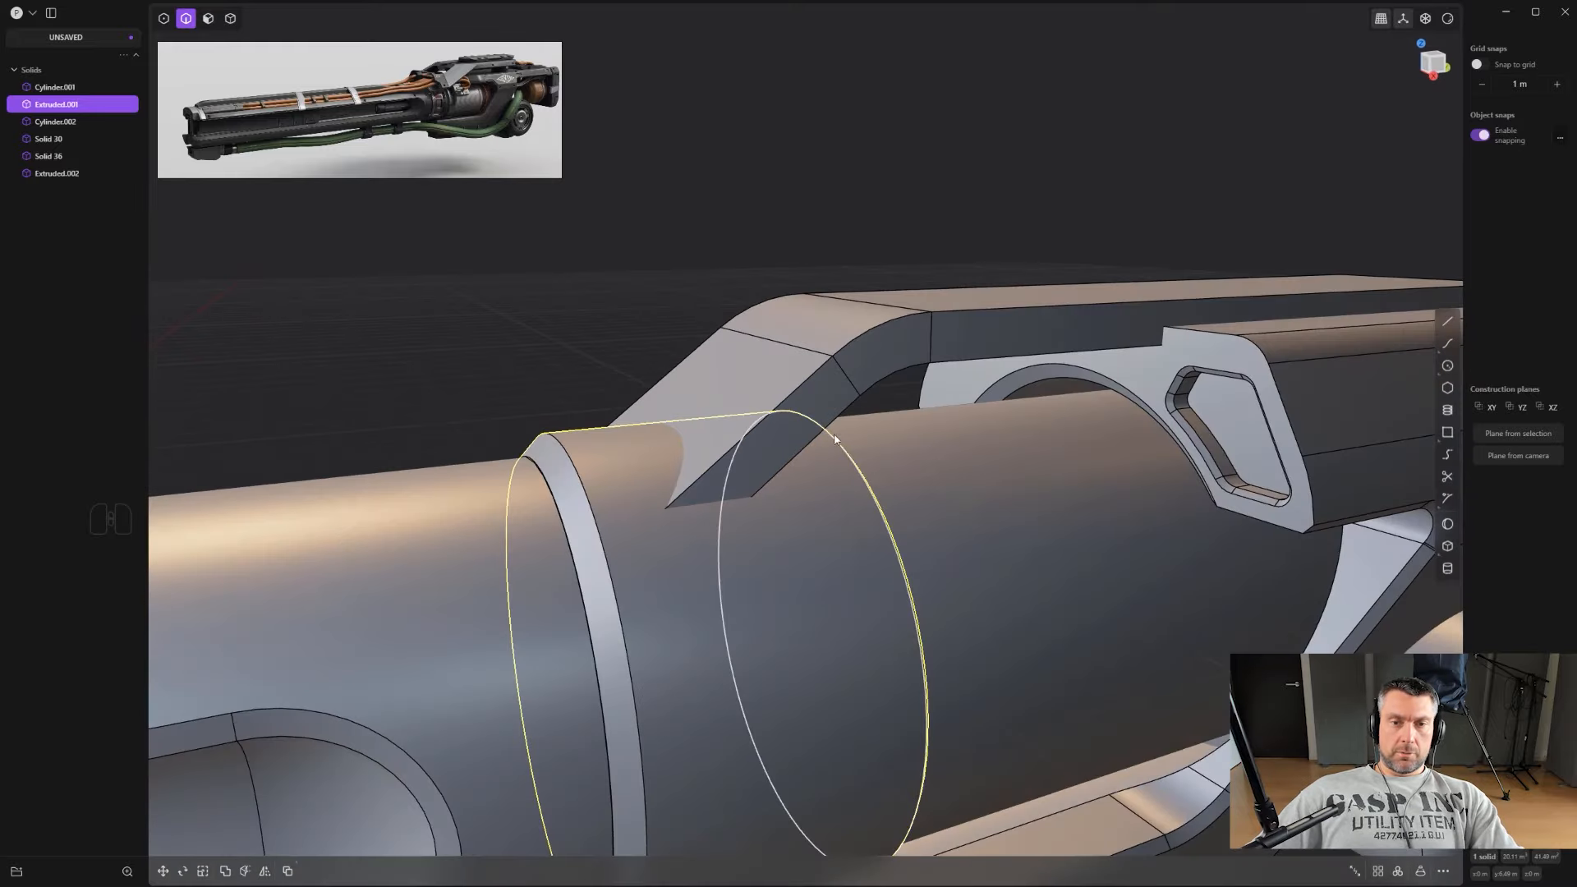
# Step: Add a small bevel to the long upper and lower edges on the arm's side
pyautogui.click(818, 433)
pyautogui.press('f')
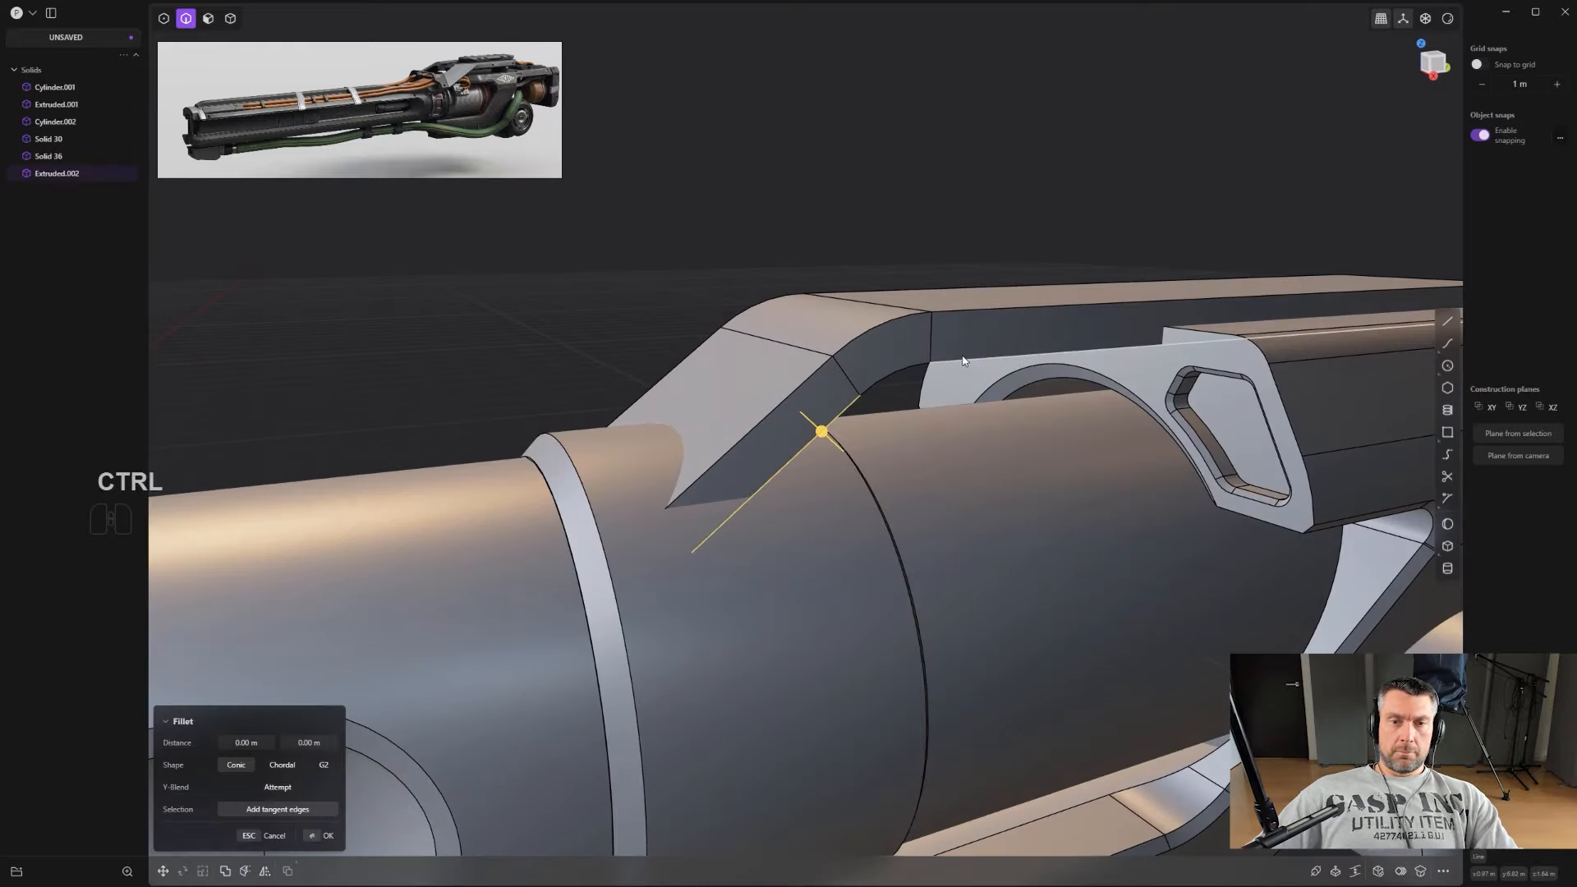
pyautogui.keyDown('alt'); pyautogui.keyDown('shift'); pyautogui.click(908, 329); pyautogui.keyUp('shift'); pyautogui.keyUp('alt')
pyautogui.moveTo(831, 353); pyautogui.dragTo(827, 351)
pyautogui.rightClick(827, 351)
pyautogui.moveTo(827, 352); pyautogui.dragTo(794, 503, button='middle')
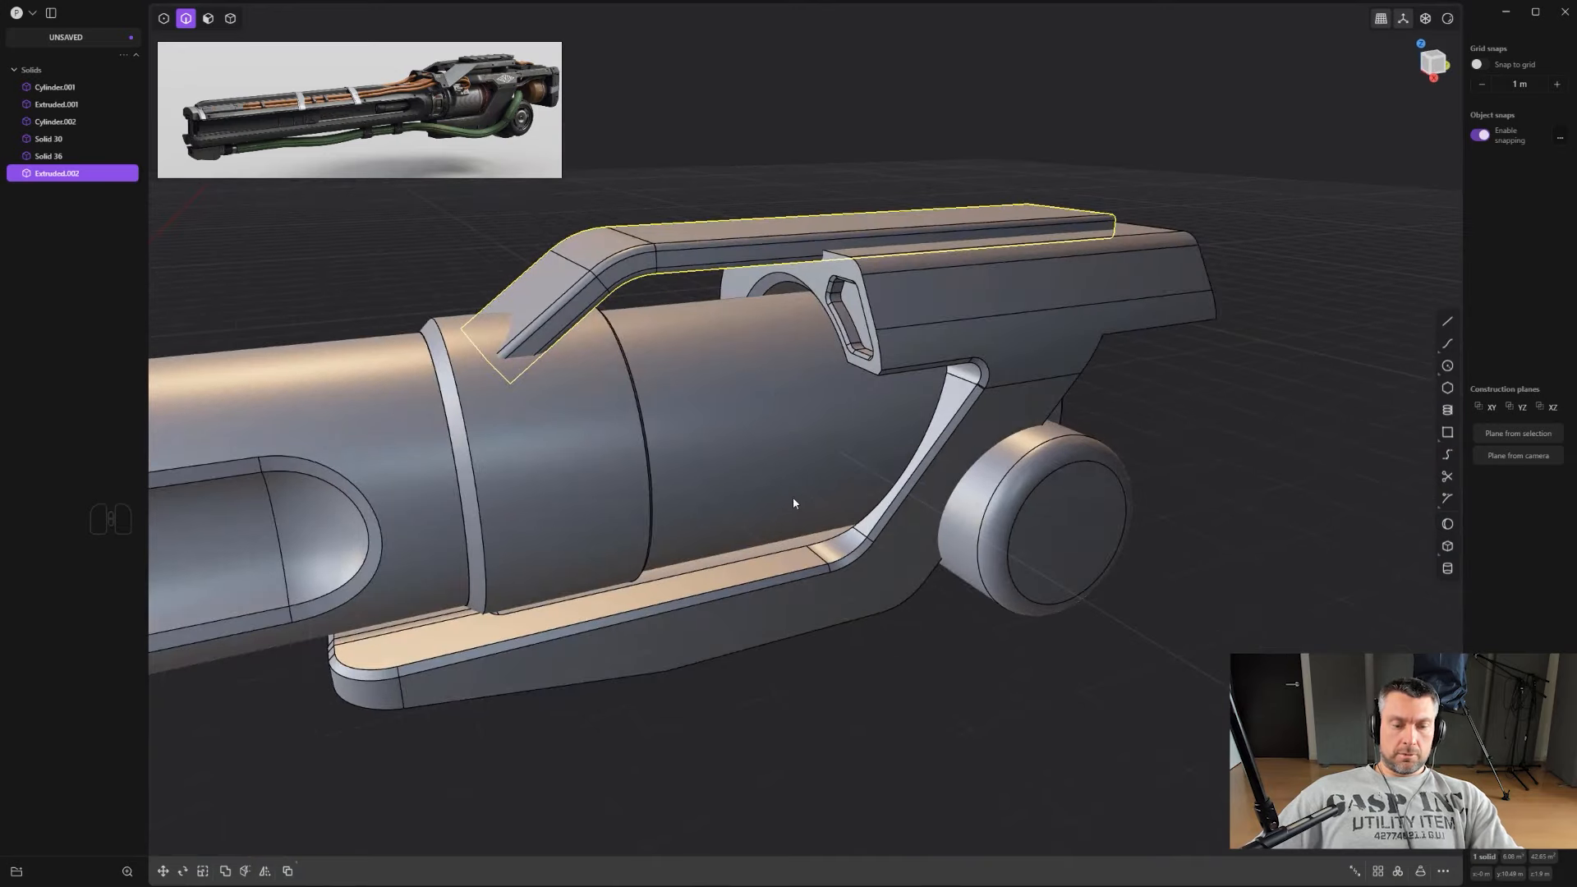
# Step: Union the arm with the barrel collar into a single solid
pyautogui.press('4')
pyautogui.click(584, 377)
pyautogui.keyDown('shift'); pyautogui.moveTo(583, 373); pyautogui.dragTo(858, 448, button='middle'); pyautogui.keyUp('shift')
pyautogui.keyDown('shift'); pyautogui.click(707, 377); pyautogui.keyUp('shift')
pyautogui.scroll(2, 712, 380)
pyautogui.press('q')
pyautogui.press('q')
# Step: Fillet the edge loop where the top arm meets the barrel collar by about 0.056 m
pyautogui.scroll(2, 696, 464)
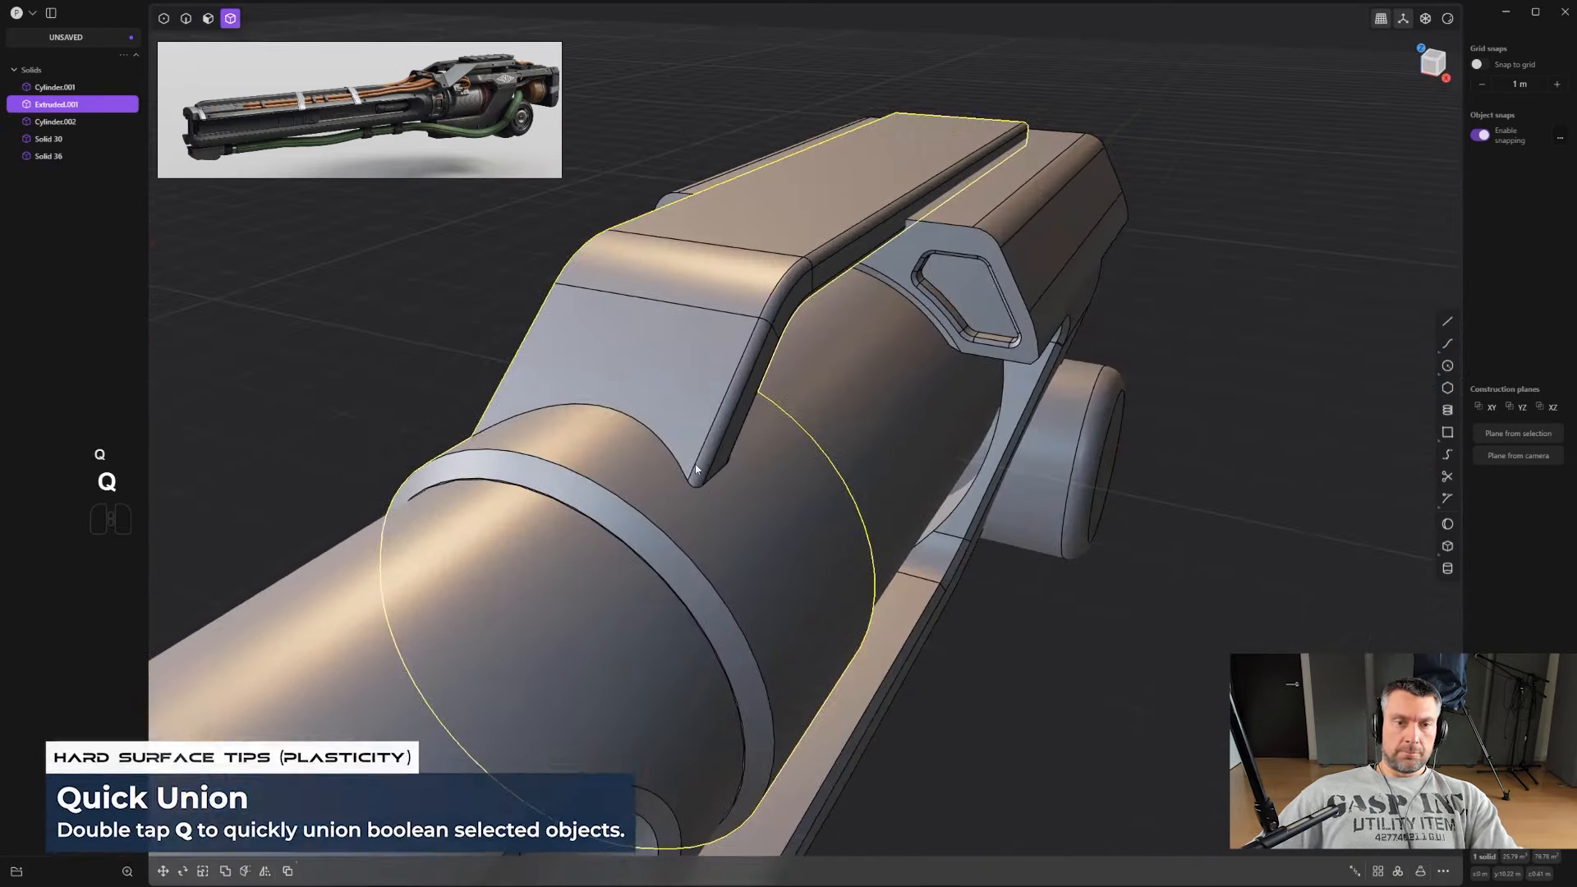
pyautogui.press('2')
pyautogui.keyDown('alt'); pyautogui.click(672, 449); pyautogui.keyUp('alt')
pyautogui.moveTo(672, 448); pyautogui.dragTo(748, 437, button='middle')
pyautogui.moveTo(854, 432); pyautogui.dragTo(799, 405, button='middle')
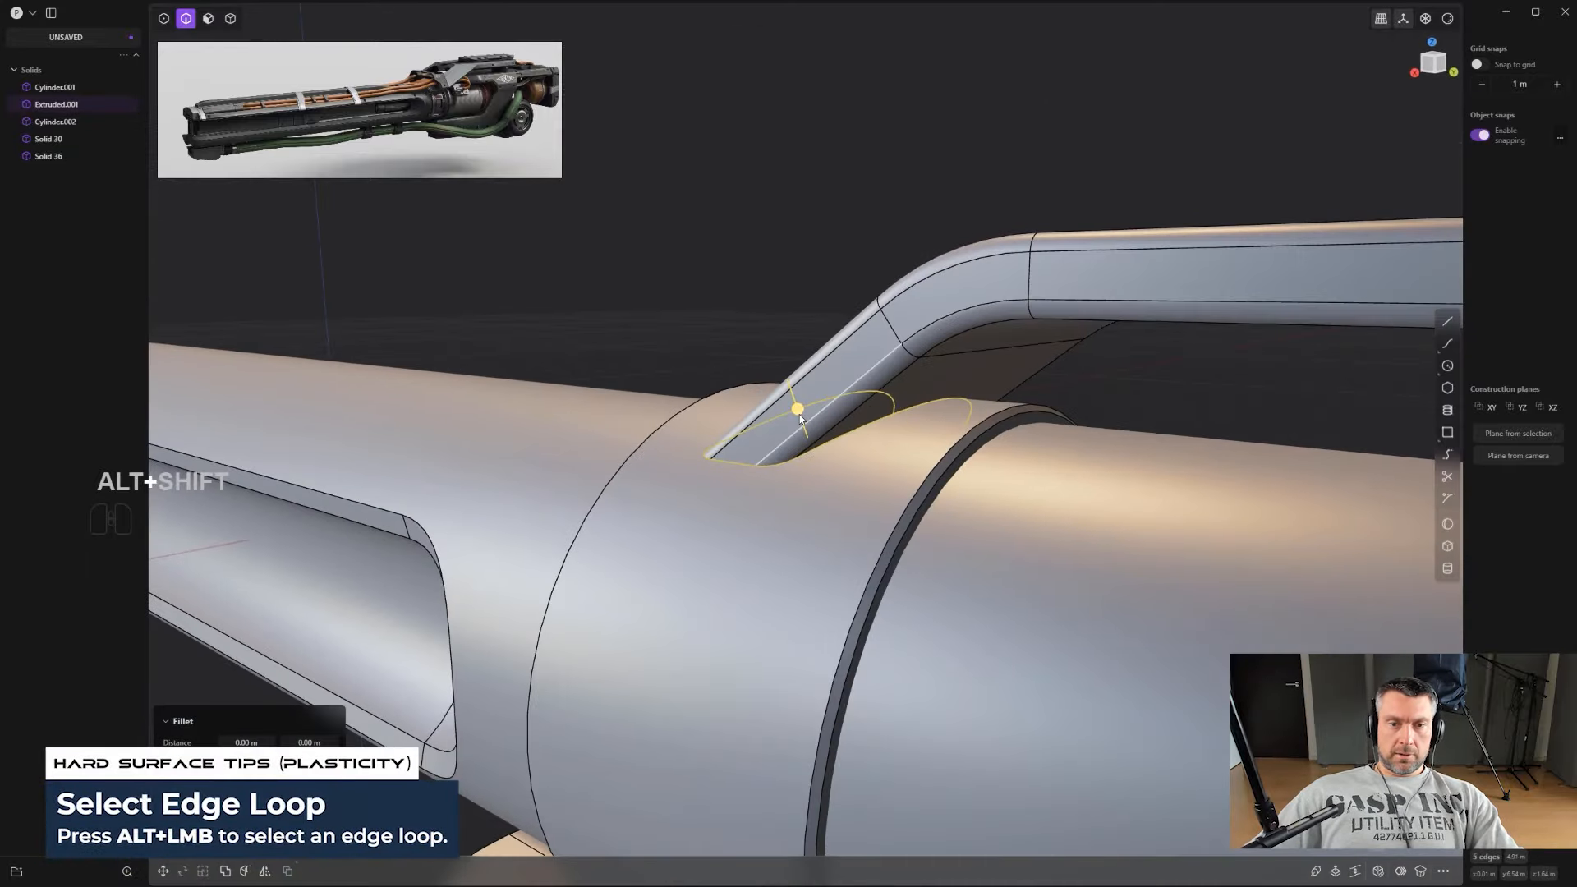
pyautogui.moveTo(799, 406); pyautogui.dragTo(785, 407)
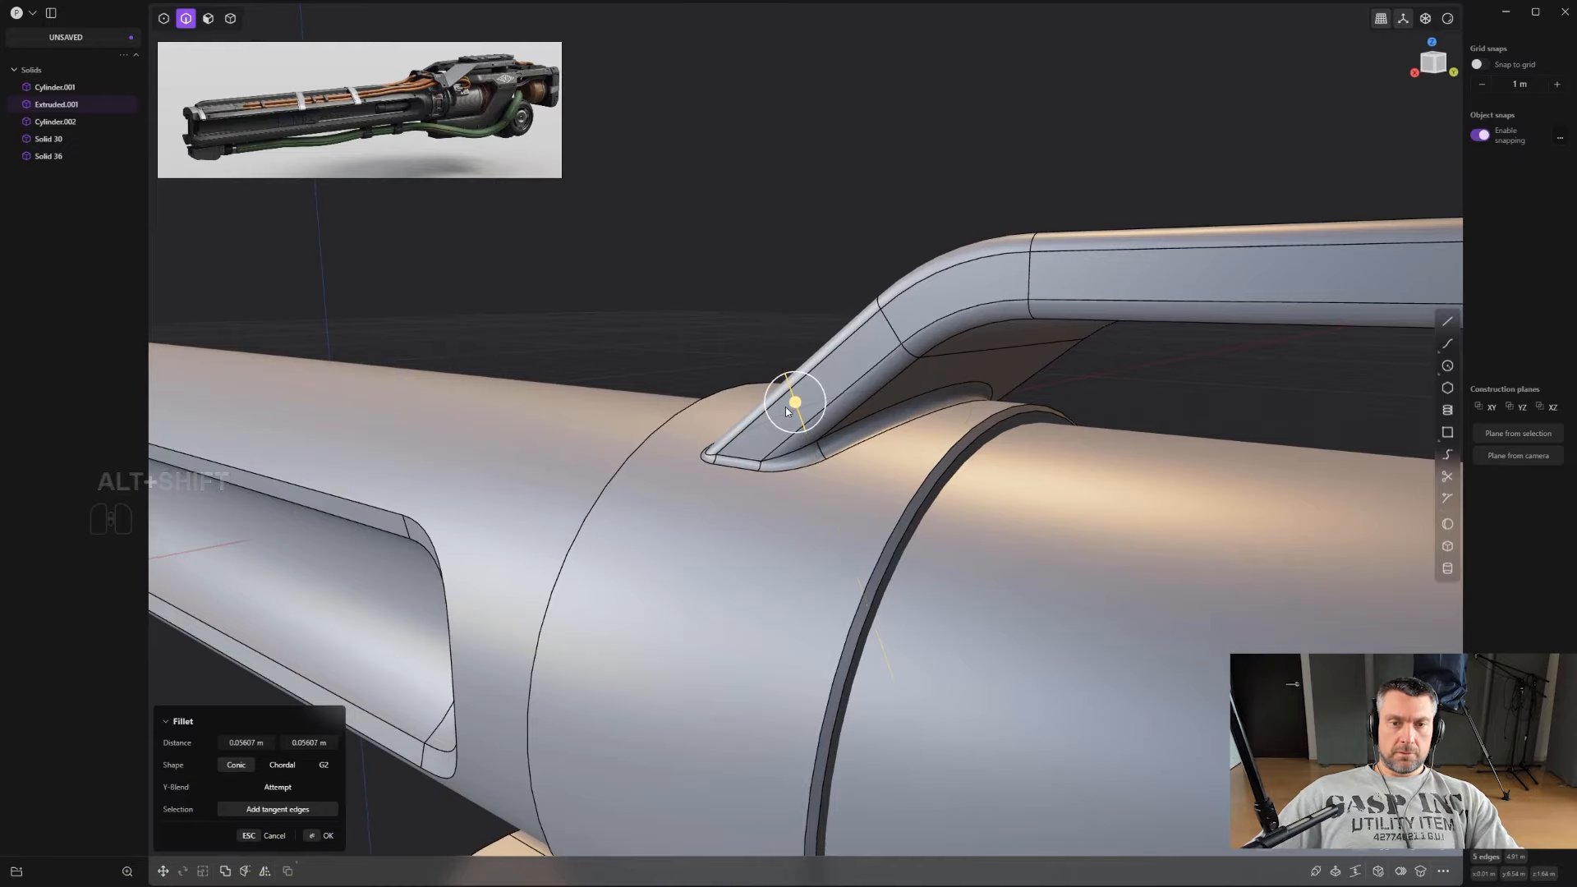
pyautogui.moveTo(785, 407); pyautogui.dragTo(953, 413, button='middle')
pyautogui.rightClick(952, 413)
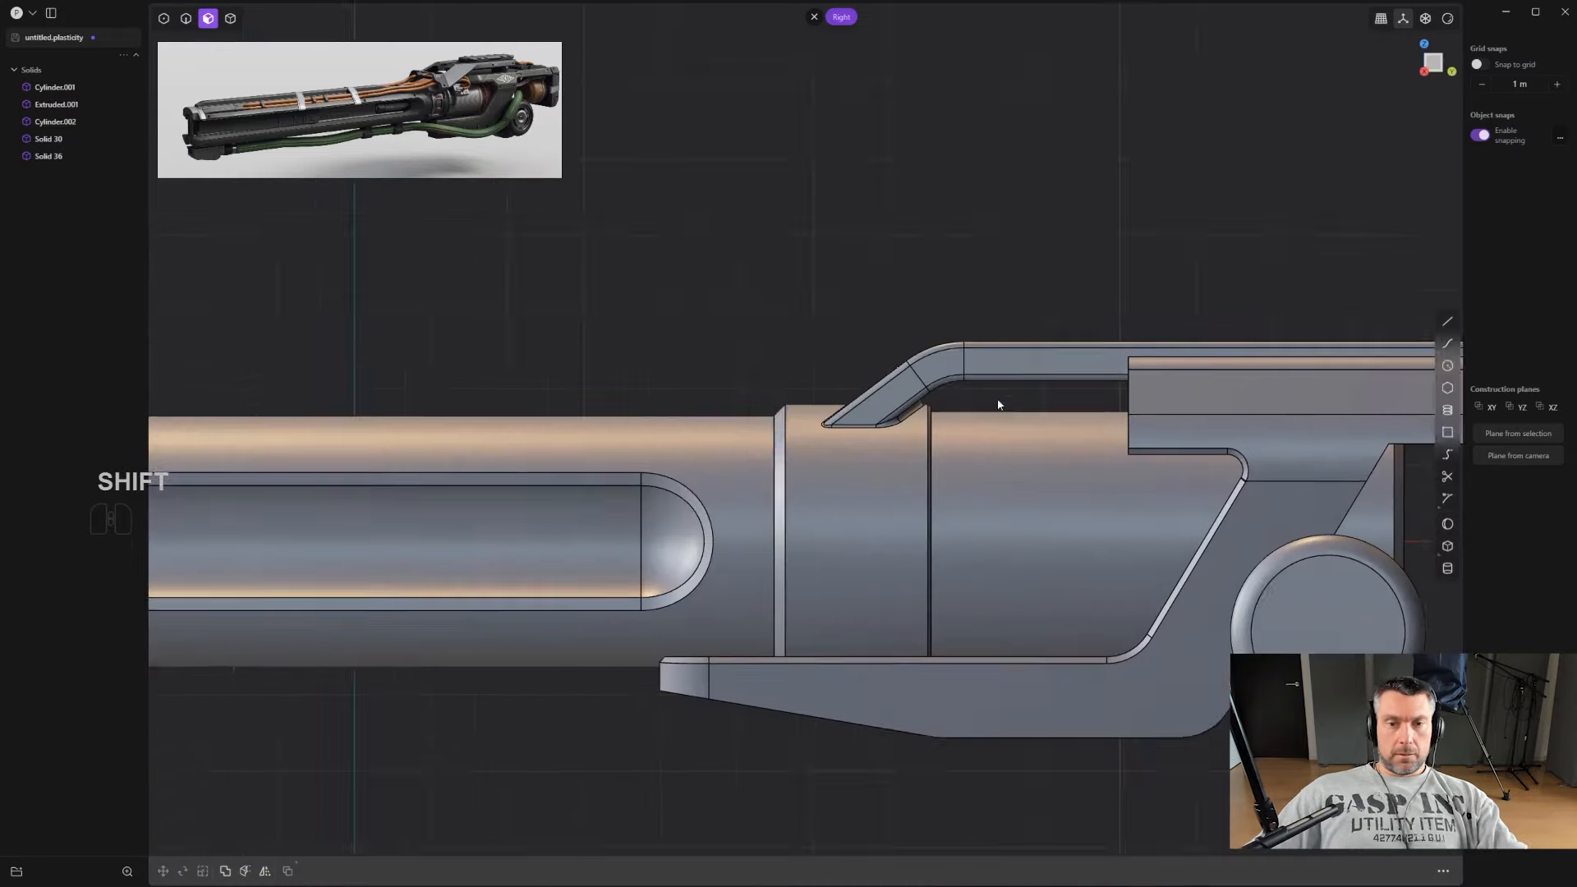
# Step: Split the cylinder behind the collar with a circumferential isoparam edge near the upper end of the bracket's slanted strut
pyautogui.keyDown('shift'); pyautogui.moveTo(999, 404); pyautogui.dragTo(825, 360, button='middle'); pyautogui.keyUp('shift')
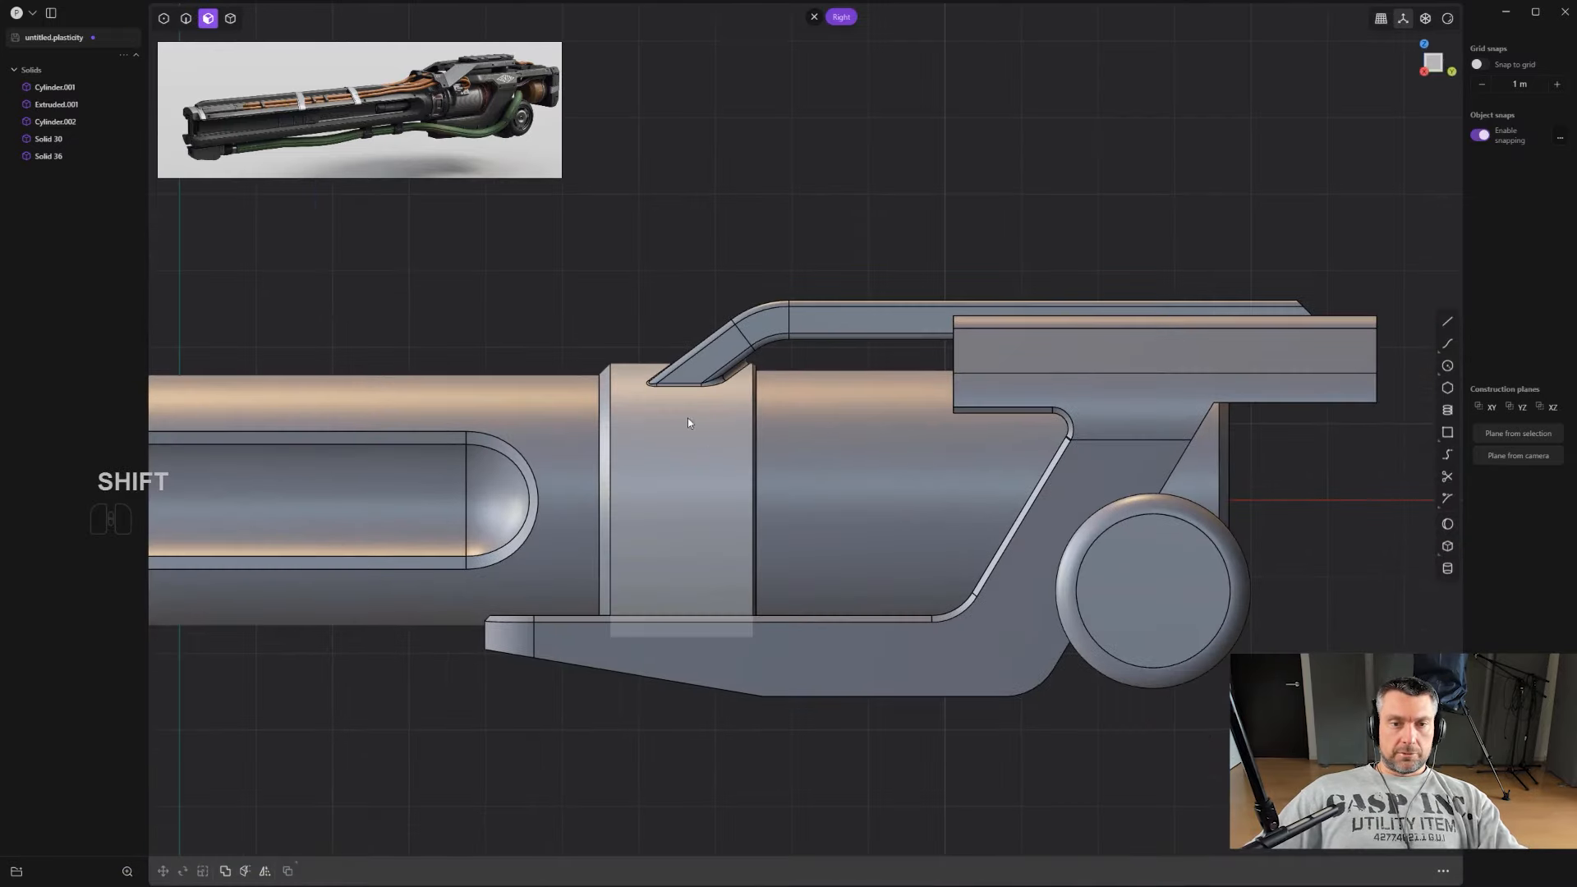
pyautogui.keyDown('shift'); pyautogui.moveTo(736, 470); pyautogui.dragTo(685, 488, button='middle'); pyautogui.keyUp('shift')
pyautogui.scroll(2, 685, 488)
pyautogui.scroll(-1, 742, 504)
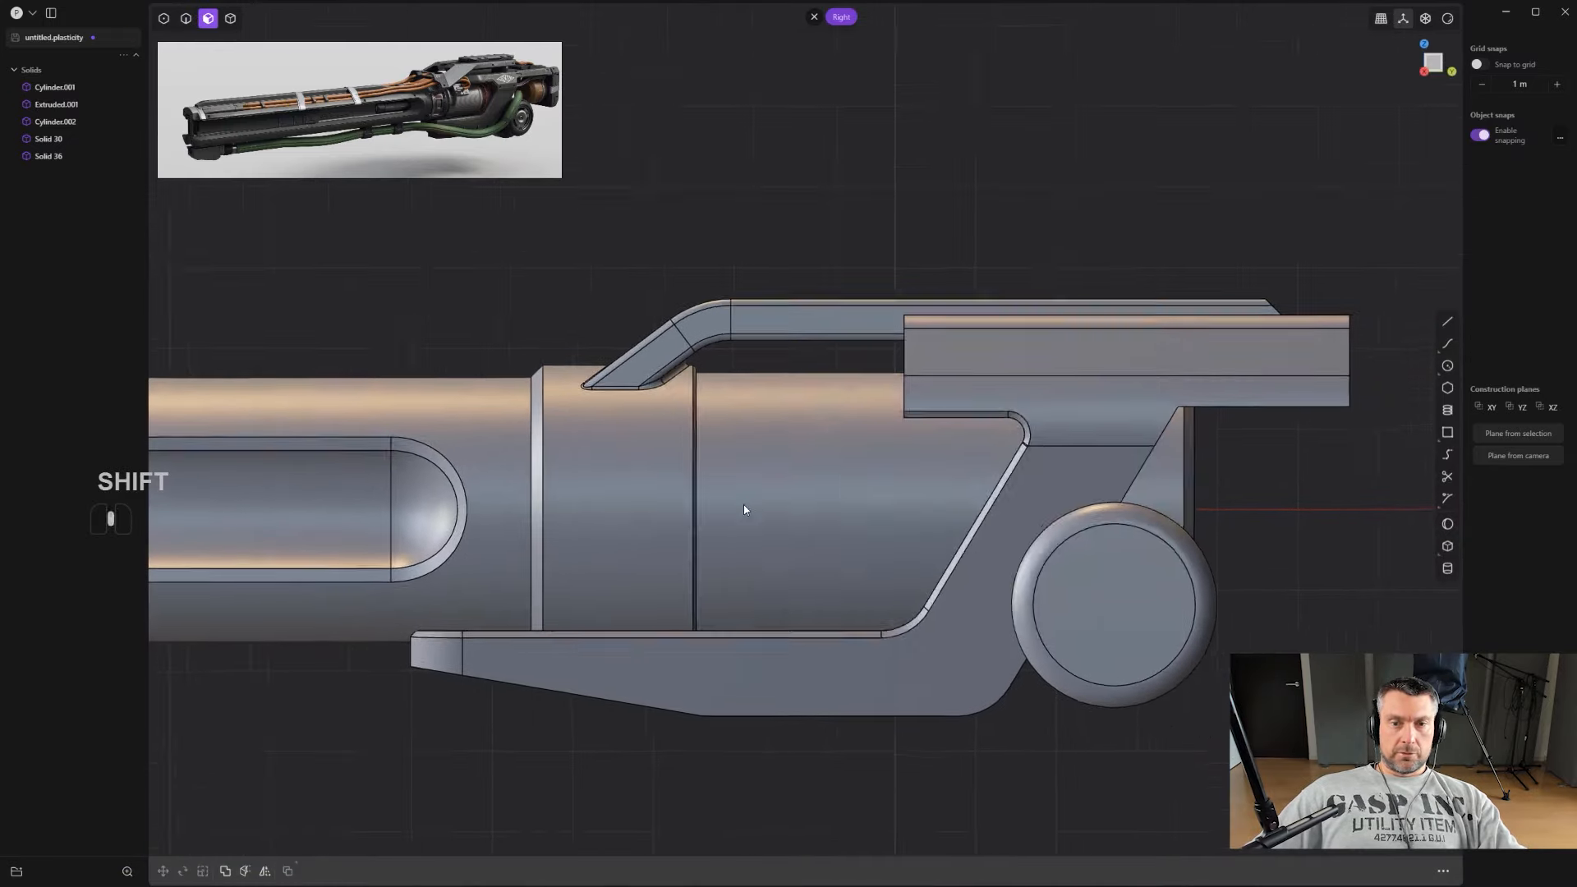
pyautogui.scroll(2, 864, 511)
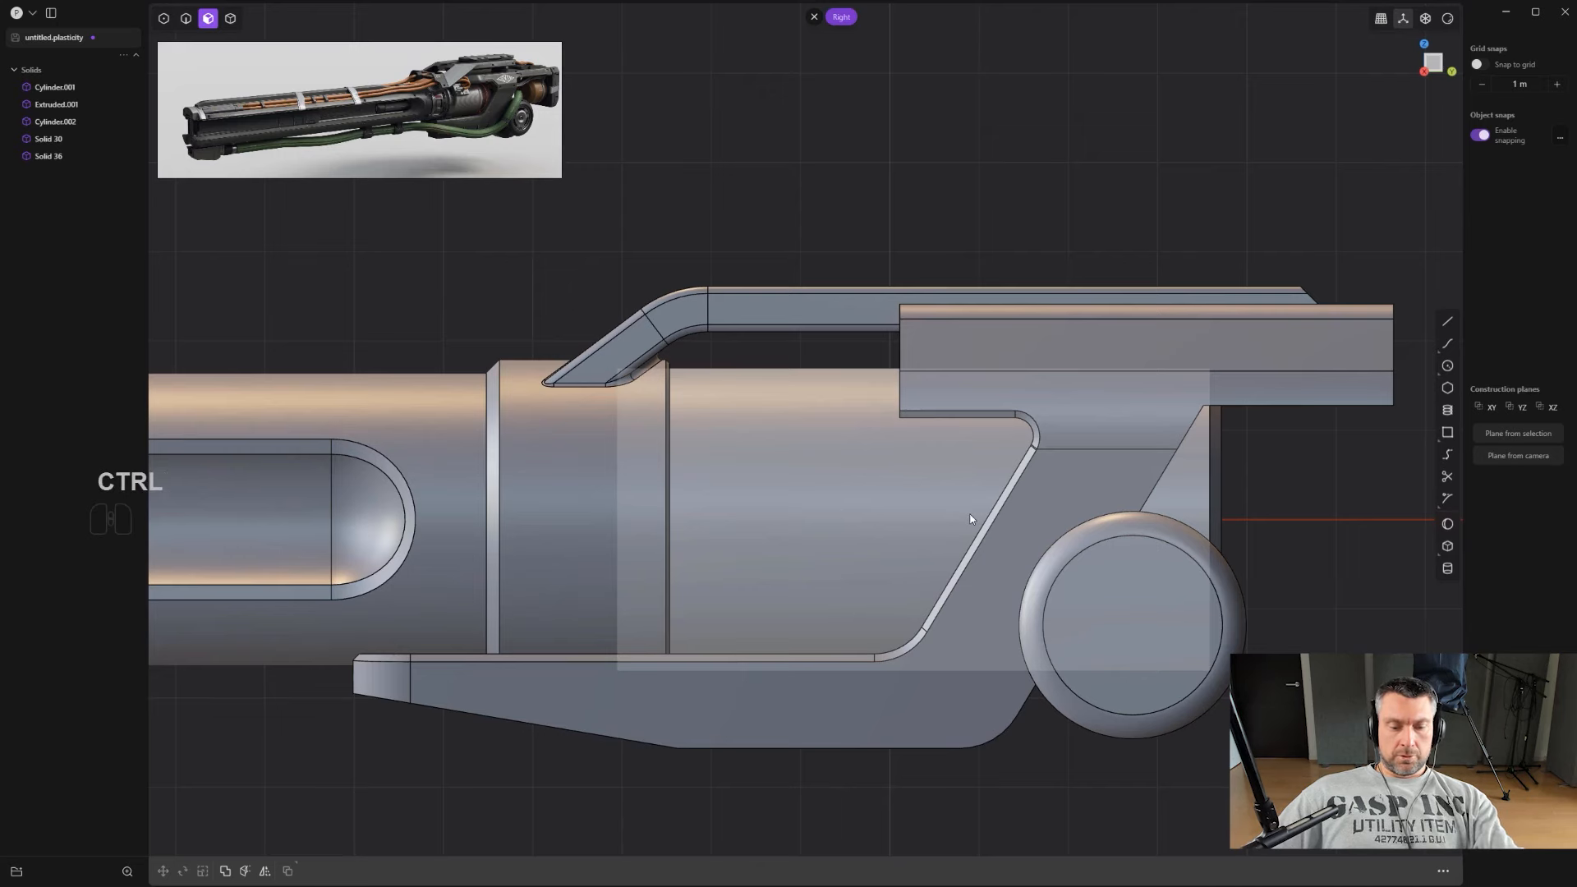
pyautogui.hotkey('ctrl', 'r')
pyautogui.press('Tab')
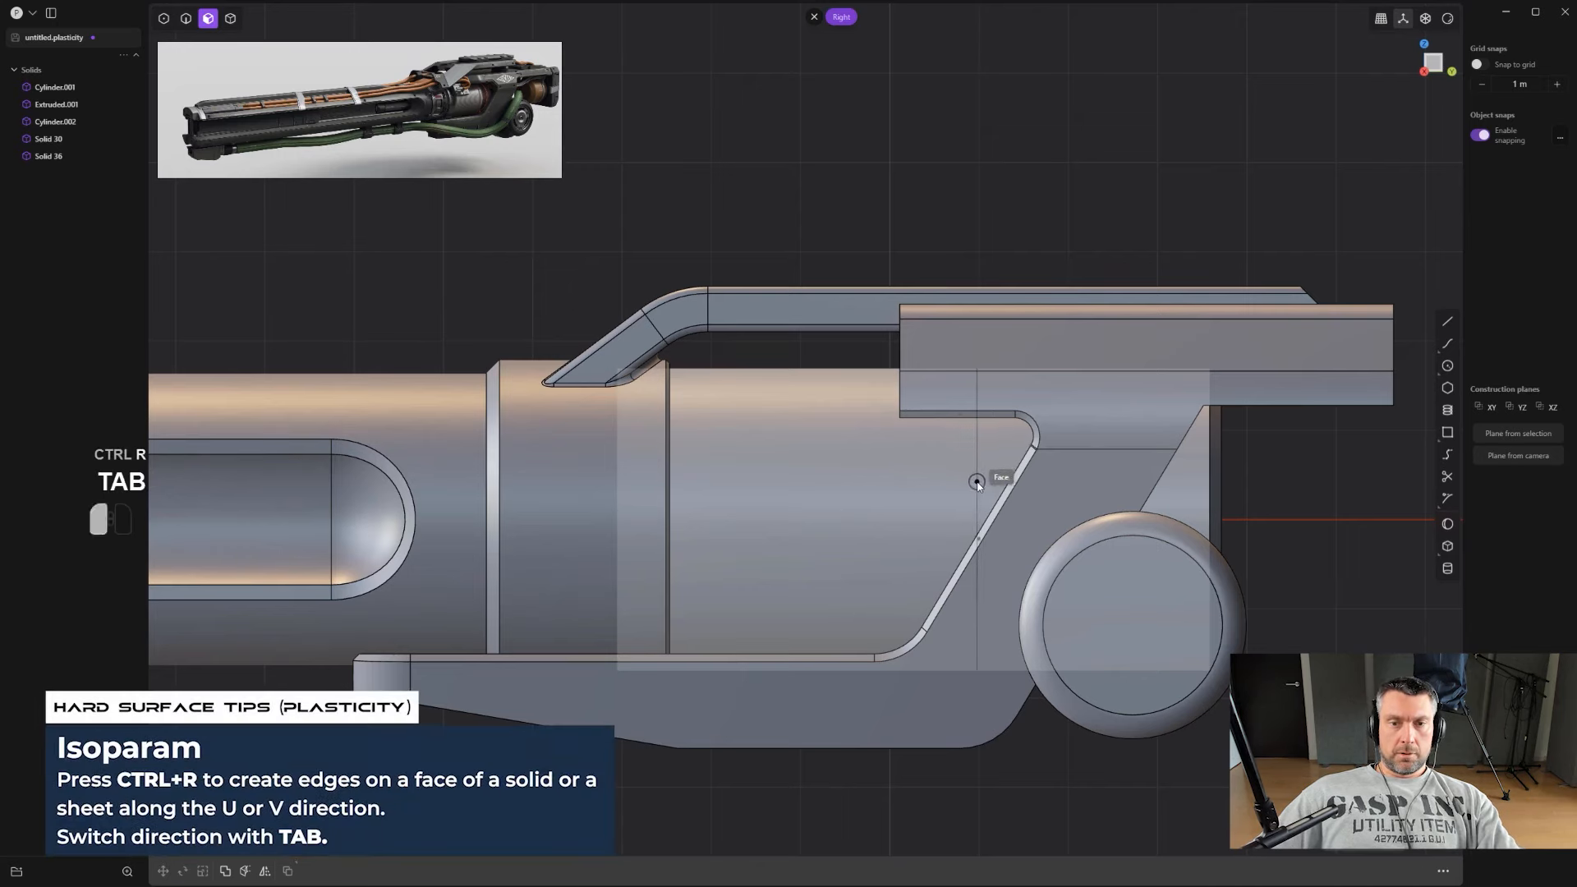
pyautogui.click(976, 483)
# Step: Offset the cylinder's face between the collar and the new edge slightly inward to step its radius down
pyautogui.moveTo(976, 483); pyautogui.dragTo(845, 525, button='middle')
pyautogui.press('3')
pyautogui.click(826, 498)
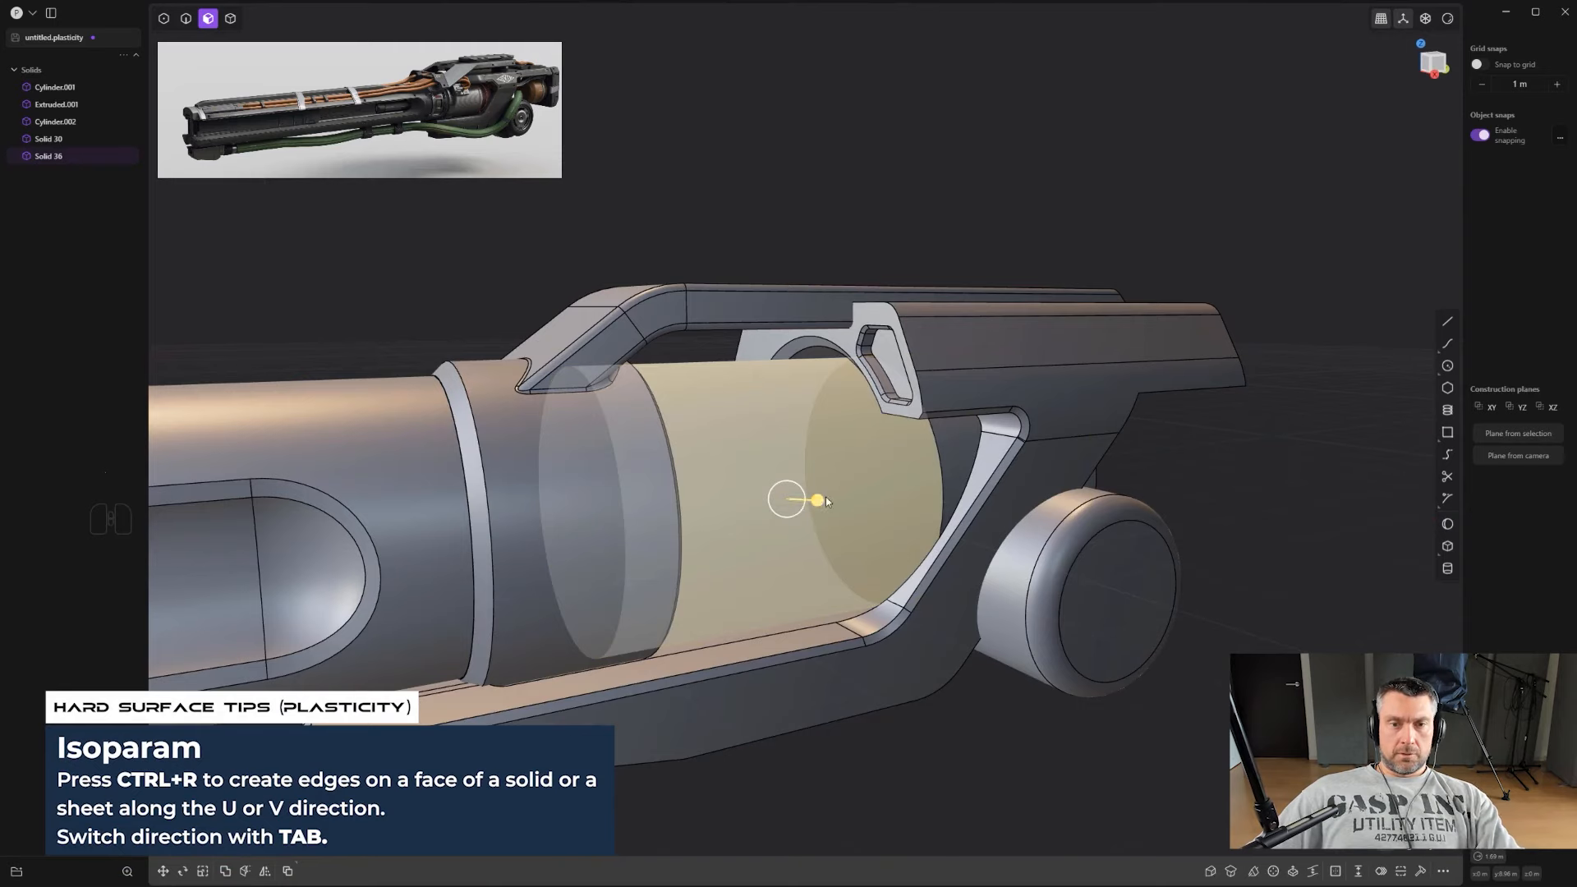
pyautogui.moveTo(824, 500); pyautogui.dragTo(814, 500)
# Step: Offset the collar's rear ring face slightly backward along the barrel
pyautogui.moveTo(912, 497); pyautogui.dragTo(652, 389, button='middle')
pyautogui.press('3')
pyautogui.scroll(2, 652, 390)
pyautogui.click(656, 383)
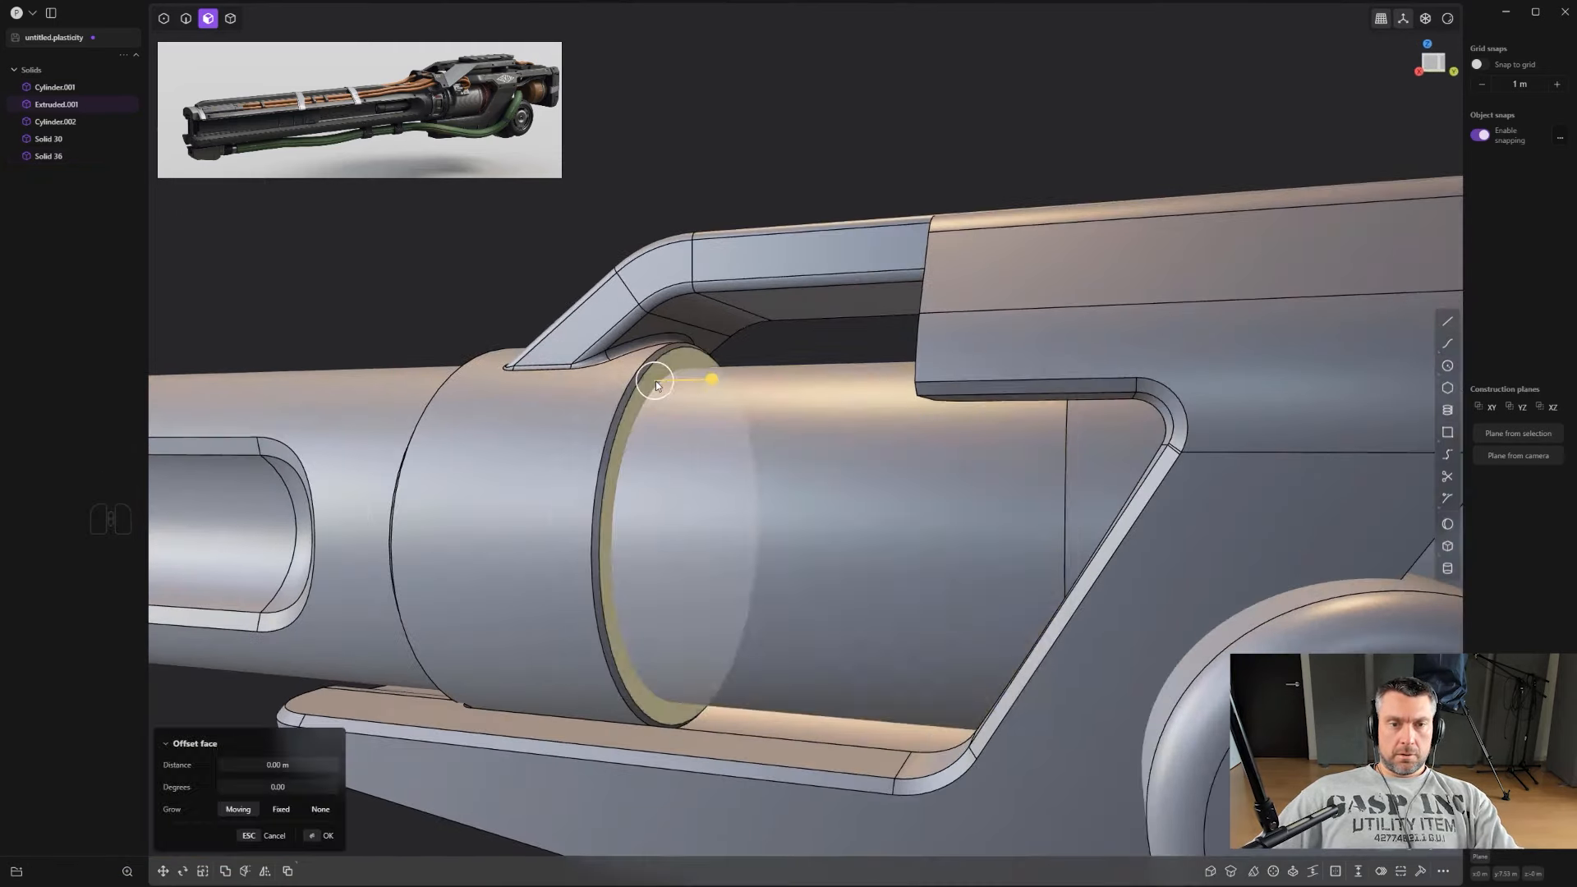
pyautogui.moveTo(711, 379); pyautogui.dragTo(712, 371)
pyautogui.click(736, 426)
pyautogui.moveTo(736, 426); pyautogui.dragTo(765, 347, button='middle')
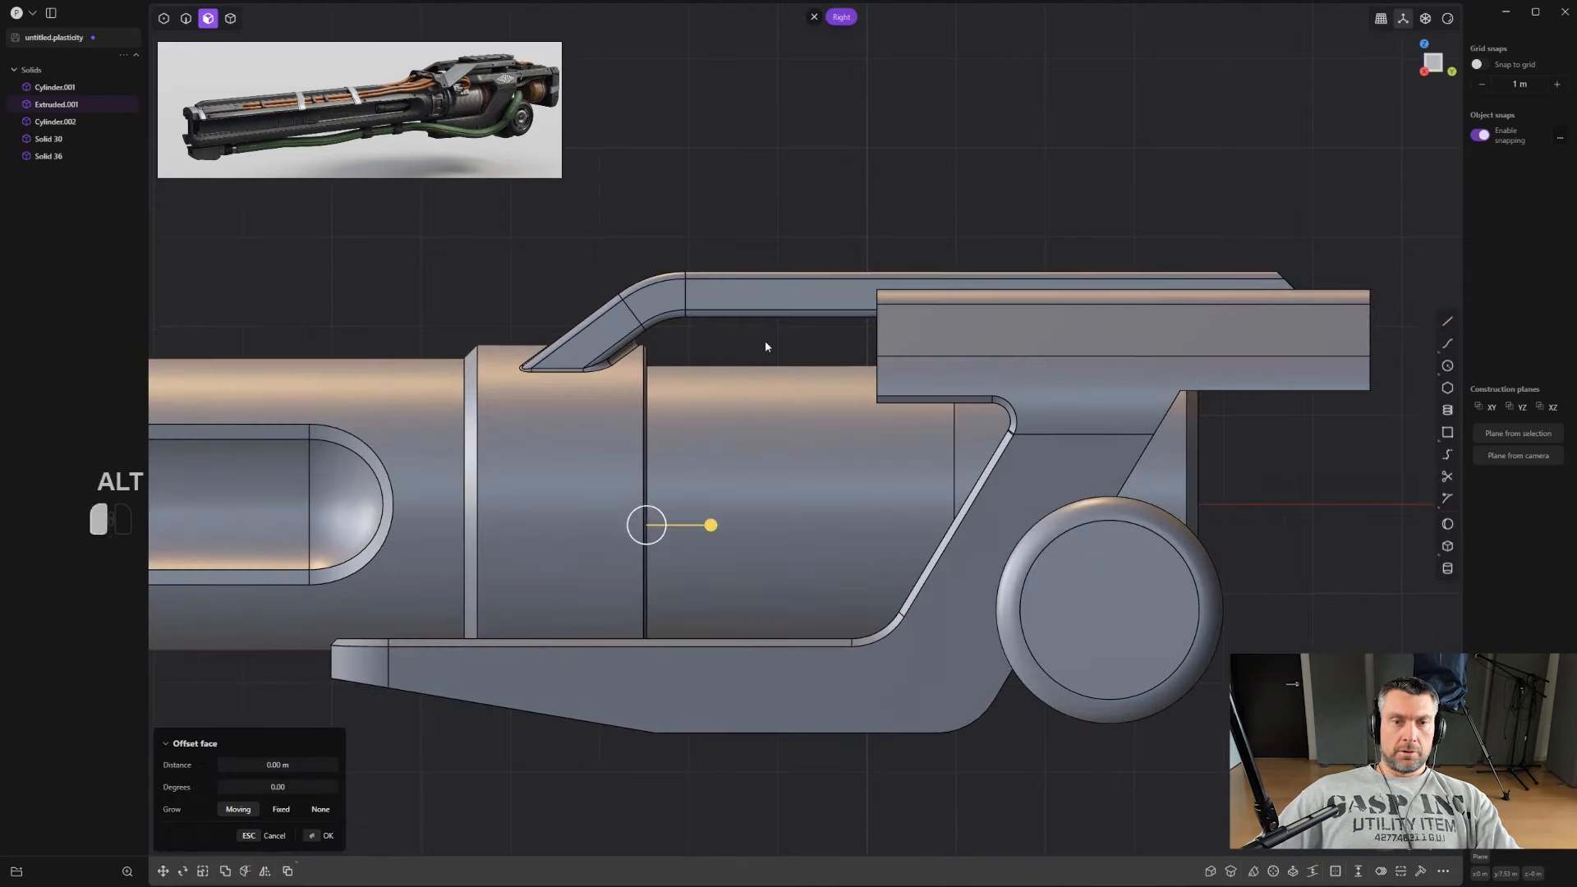
# Step: Add a circumferential isoparam edge to the recessed cylinder just behind the collar
pyautogui.scroll(3, 762, 361)
pyautogui.hotkey('ctrl', 'r')
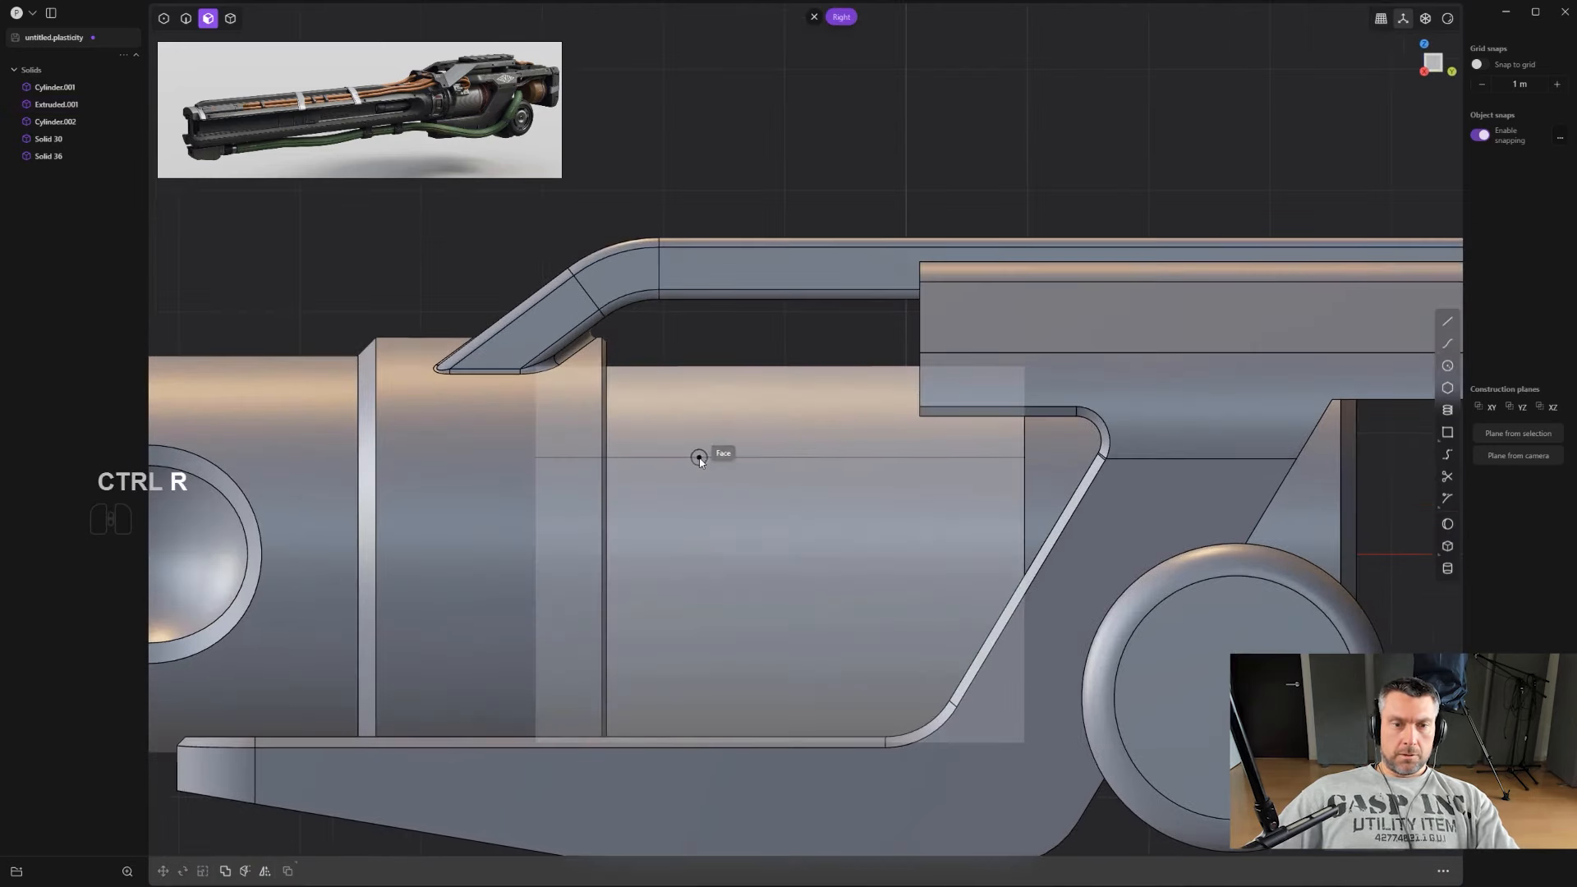
pyautogui.press('Tab')
pyautogui.click(656, 460)
pyautogui.scroll(2, 940, 426)
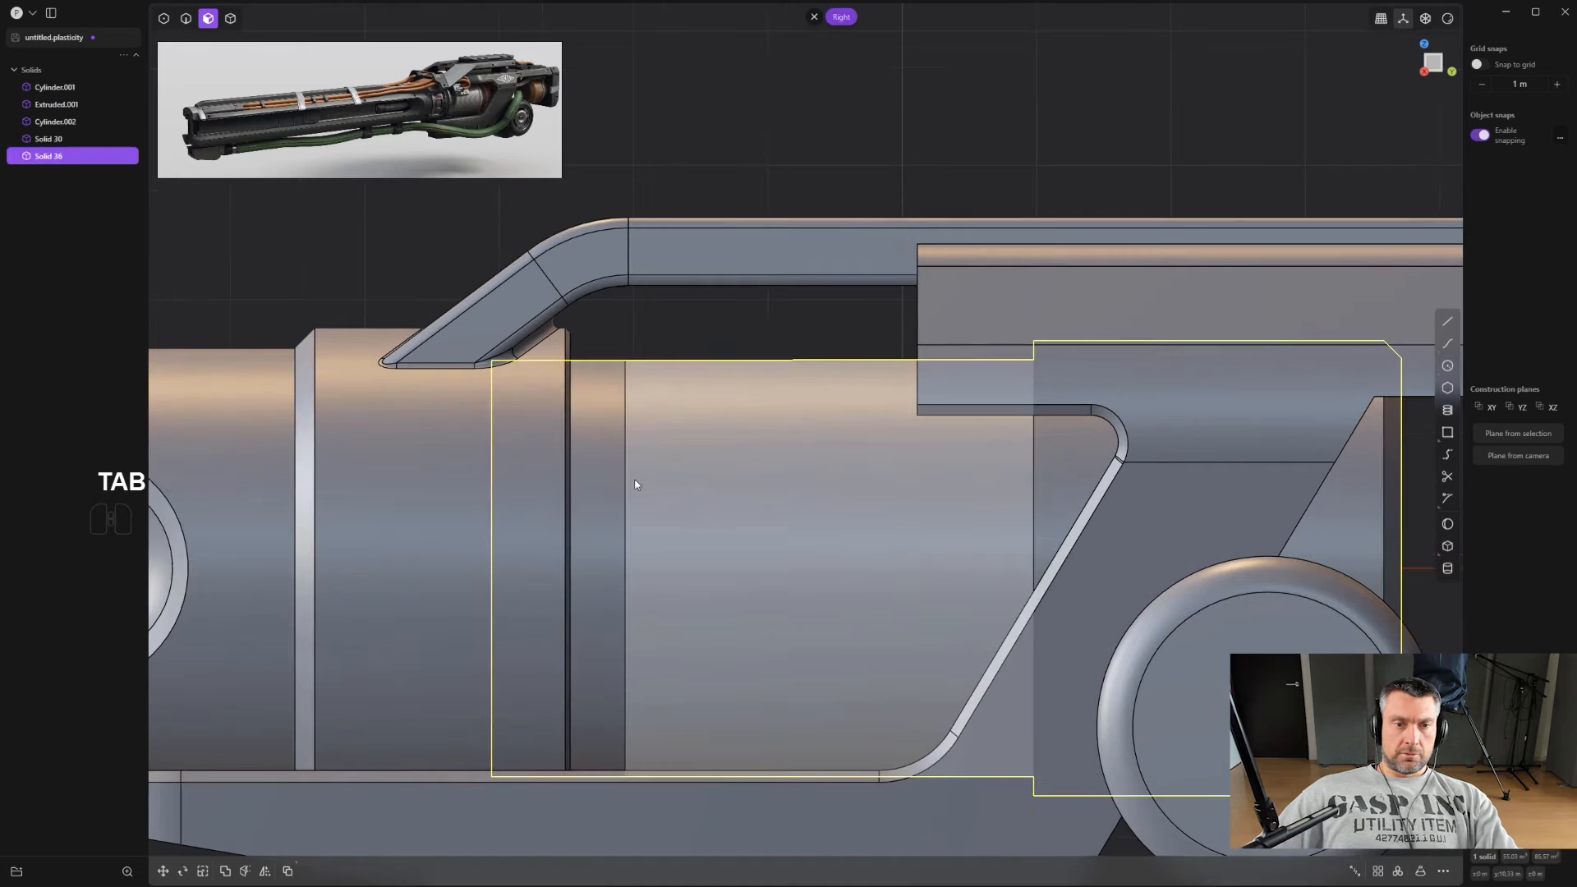
# Step: Duplicate the new circular edge as a curve and move the copy about 0.29 m toward the collar
pyautogui.press('2')
pyautogui.click(625, 492)
pyautogui.hotkey('shift', 'd')
pyautogui.click(747, 493)
pyautogui.scroll(1, 726, 488)
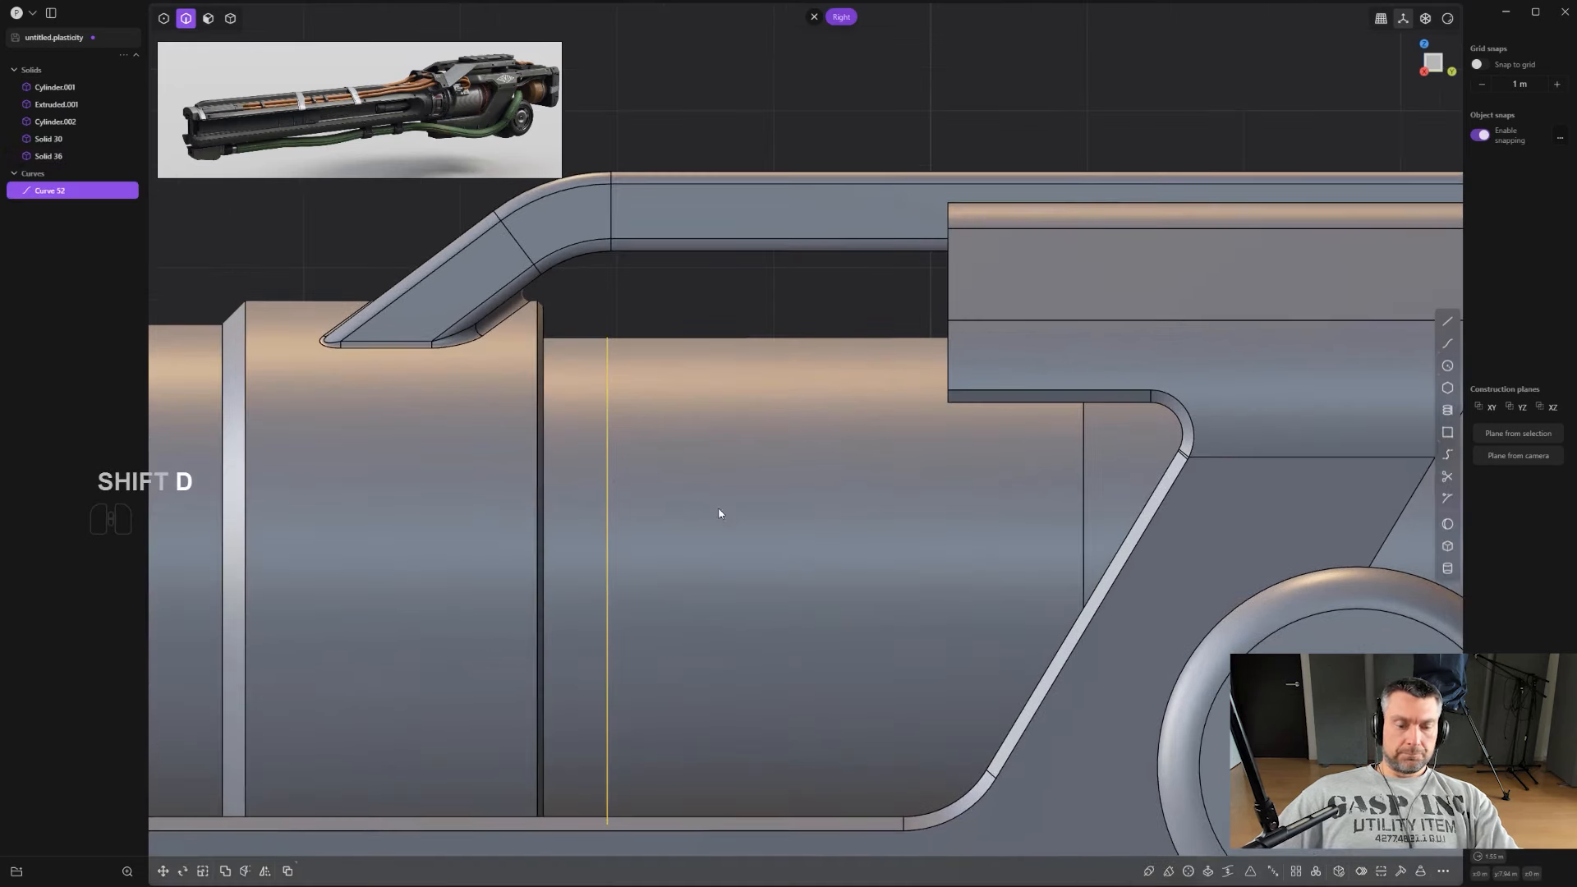
pyautogui.press('g')
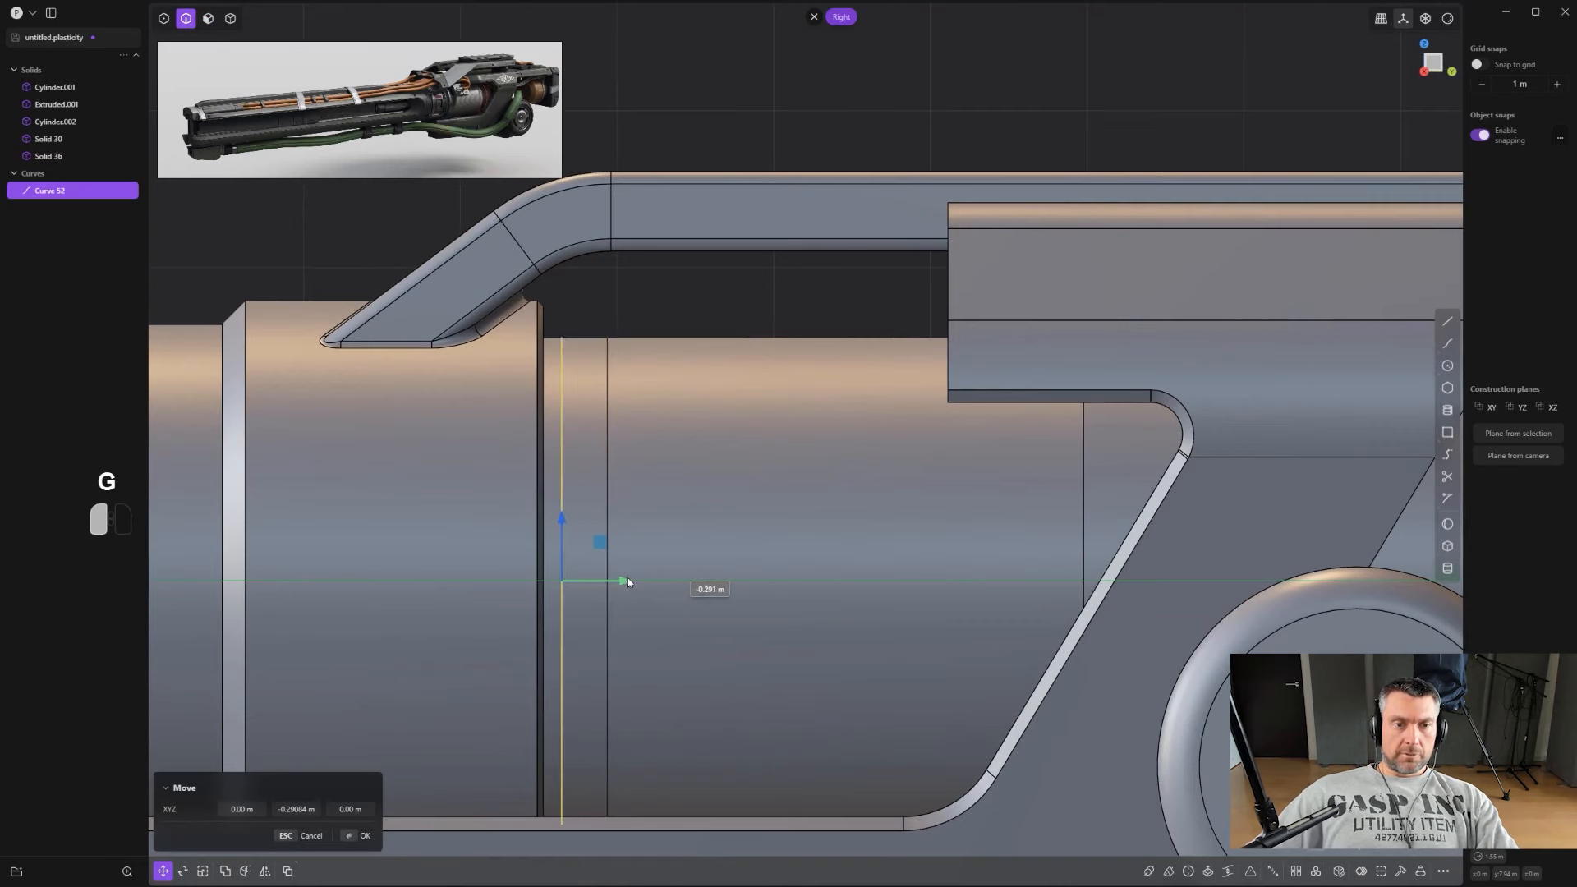
pyautogui.click(626, 581)
# Step: Create a thin pipe along the duplicated circle so it forms a raised ring around the cylinder
pyautogui.press('p')
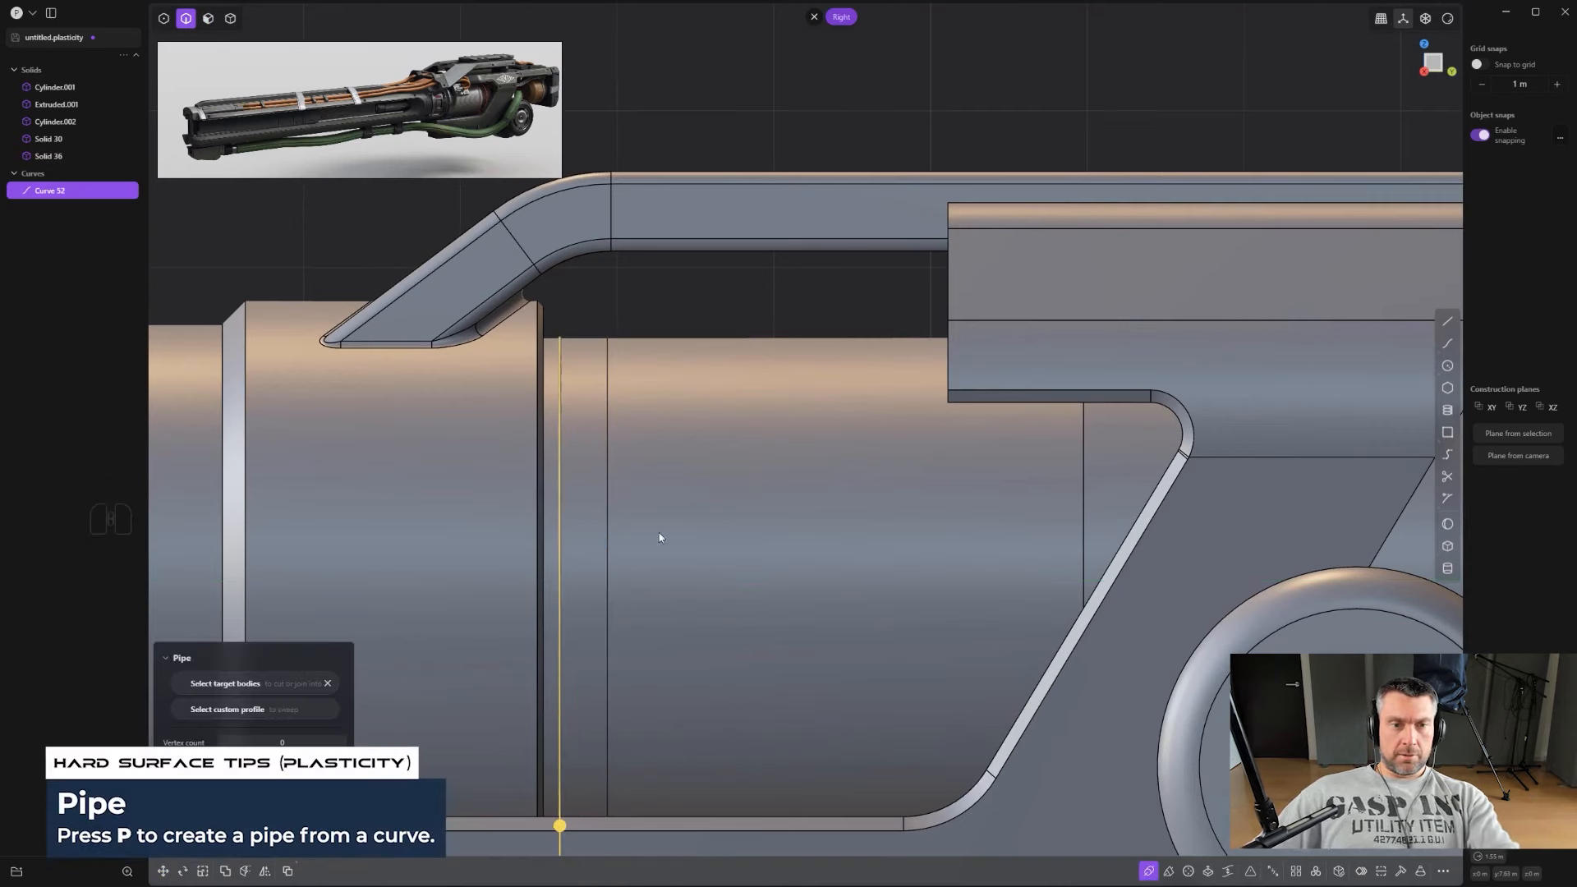
pyautogui.scroll(1, 623, 530)
pyautogui.scroll(2, 622, 524)
pyautogui.scroll(-6, 578, 774)
pyautogui.keyDown('shift'); pyautogui.moveTo(599, 763); pyautogui.dragTo(618, 686, button='middle'); pyautogui.keyUp('shift')
pyautogui.keyDown('shift'); pyautogui.moveTo(582, 777); pyautogui.dragTo(587, 776); pyautogui.keyUp('shift')
pyautogui.rightClick(686, 679)
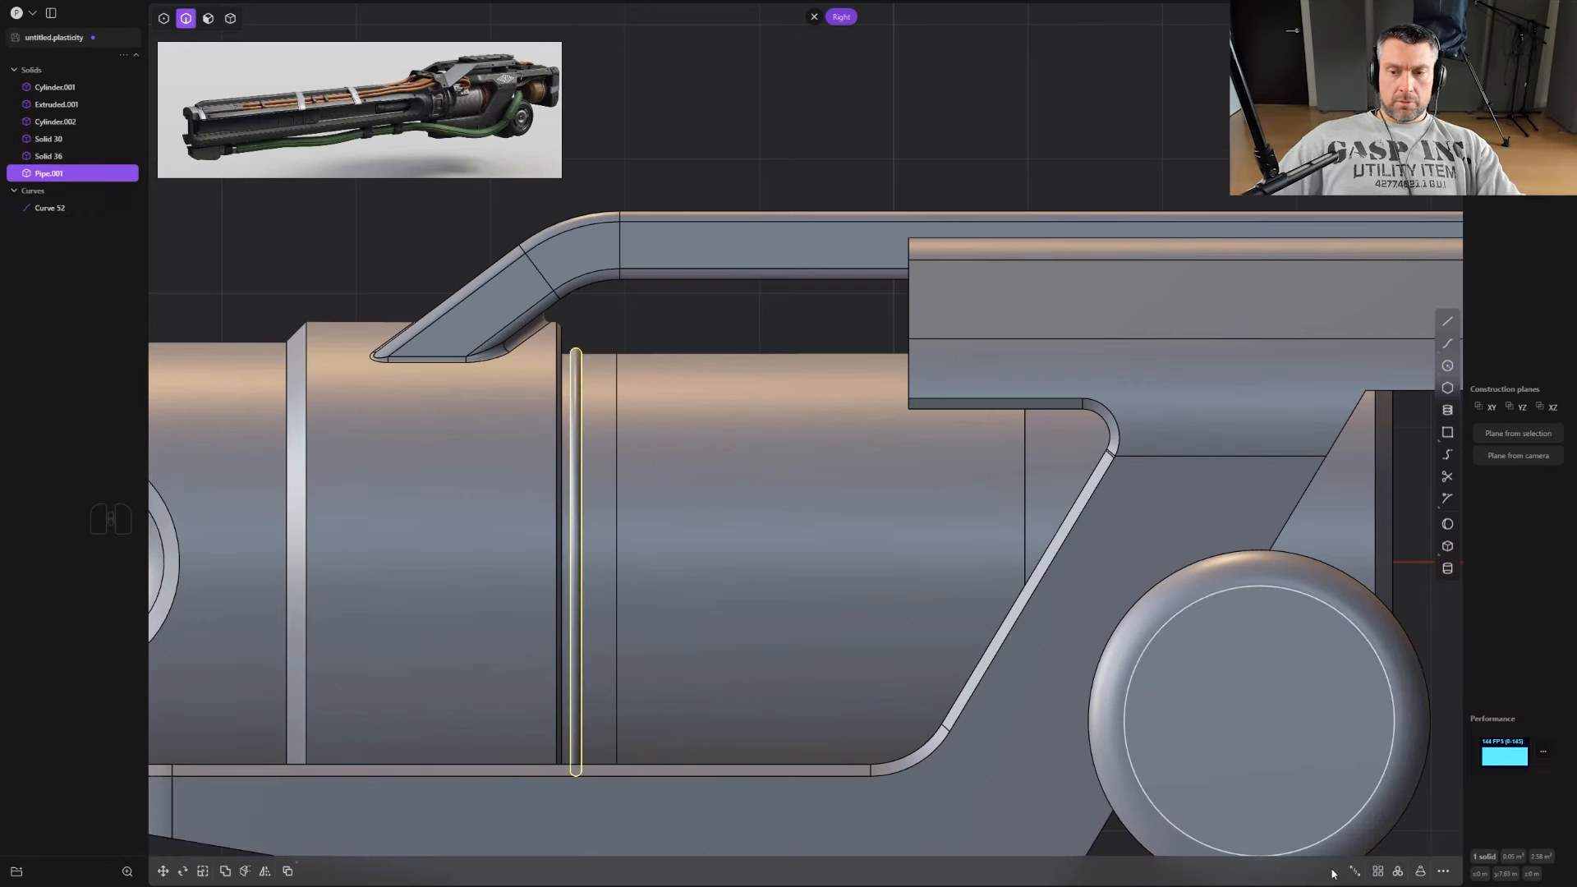
# Step: Array the ring pipe along the recessed cylinder up to its rear step, using 27 copies over about 3.34 m
pyautogui.click(1377, 871)
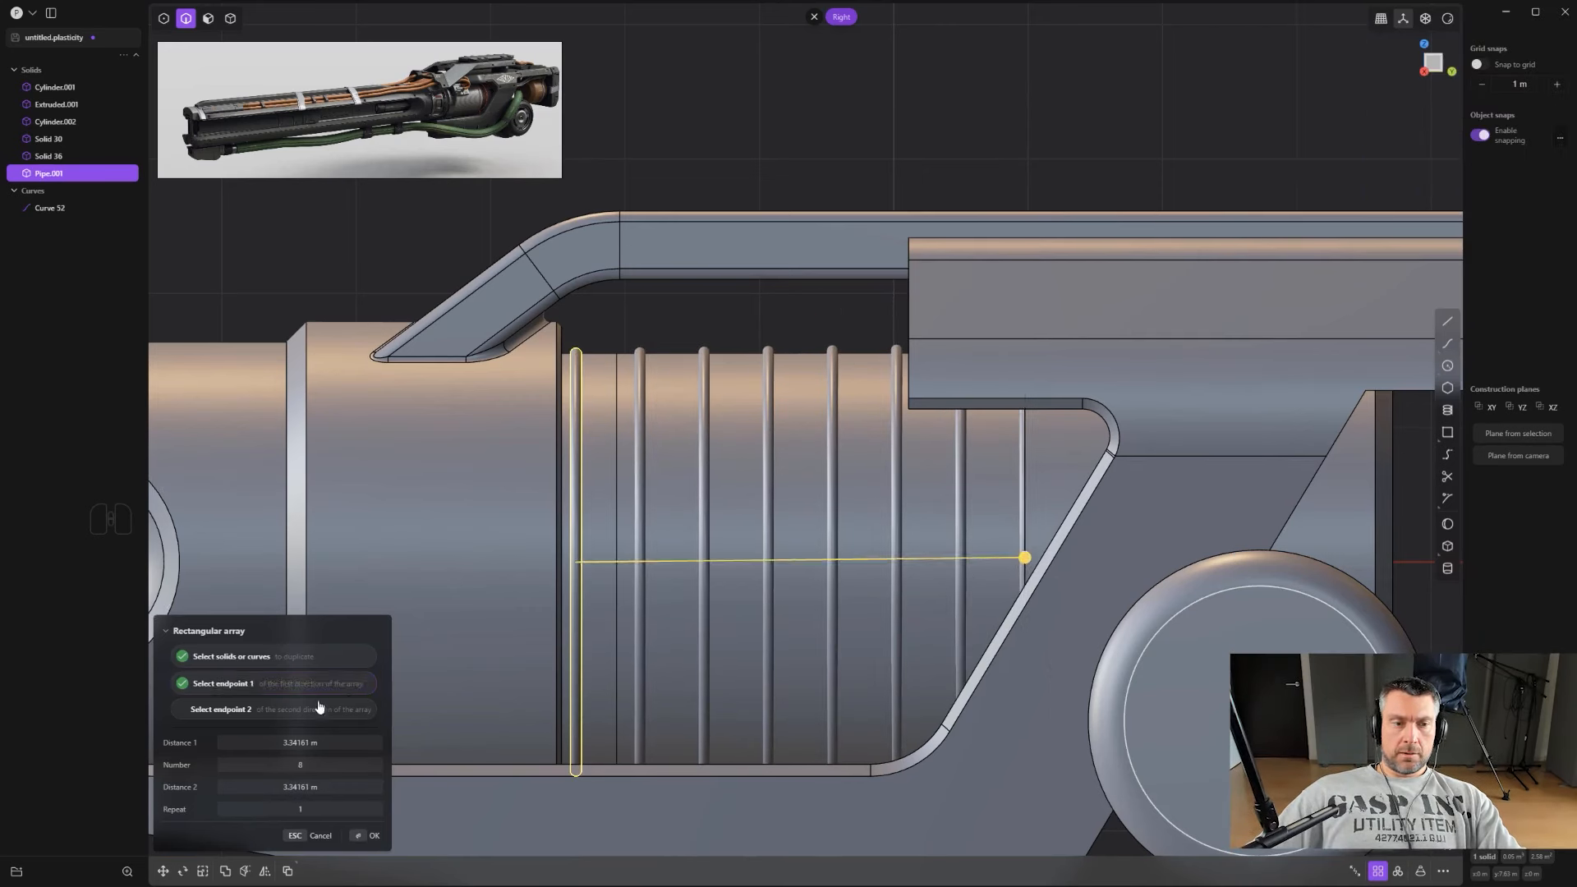
pyautogui.moveTo(292, 762); pyautogui.dragTo(336, 762)
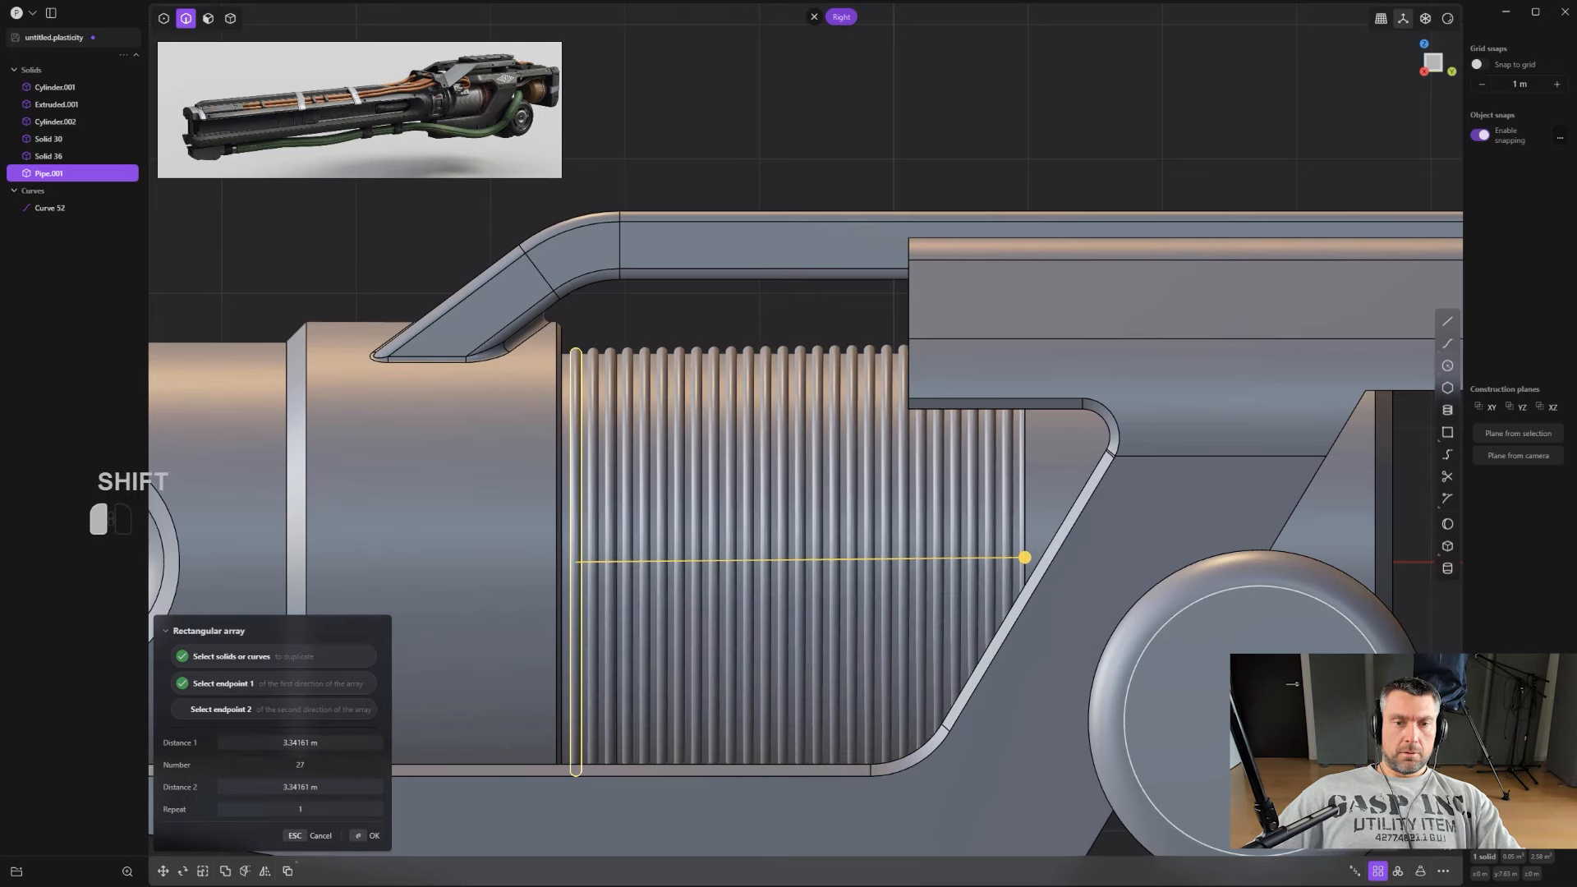
pyautogui.press('Return')
pyautogui.scroll(-5, 731, 315)
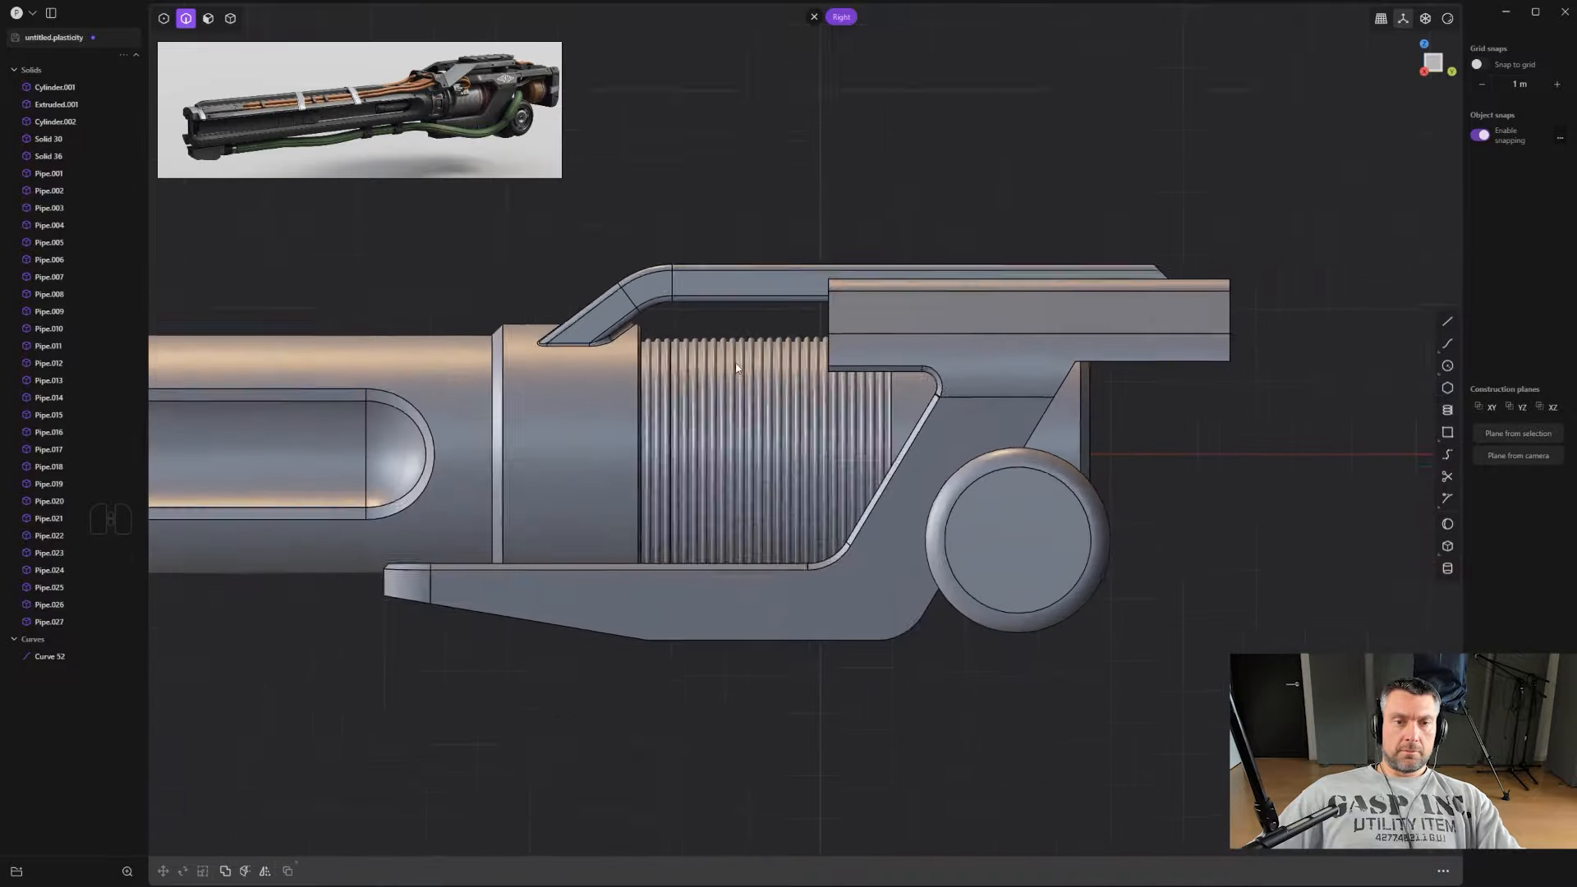
# Step: Union all 27 ring pipes with the stepped cylinder Solid 36 into a single ribbed solid
pyautogui.moveTo(746, 371); pyautogui.dragTo(726, 535, button='middle')
pyautogui.press('2')
pyautogui.scroll(8, 706, 329)
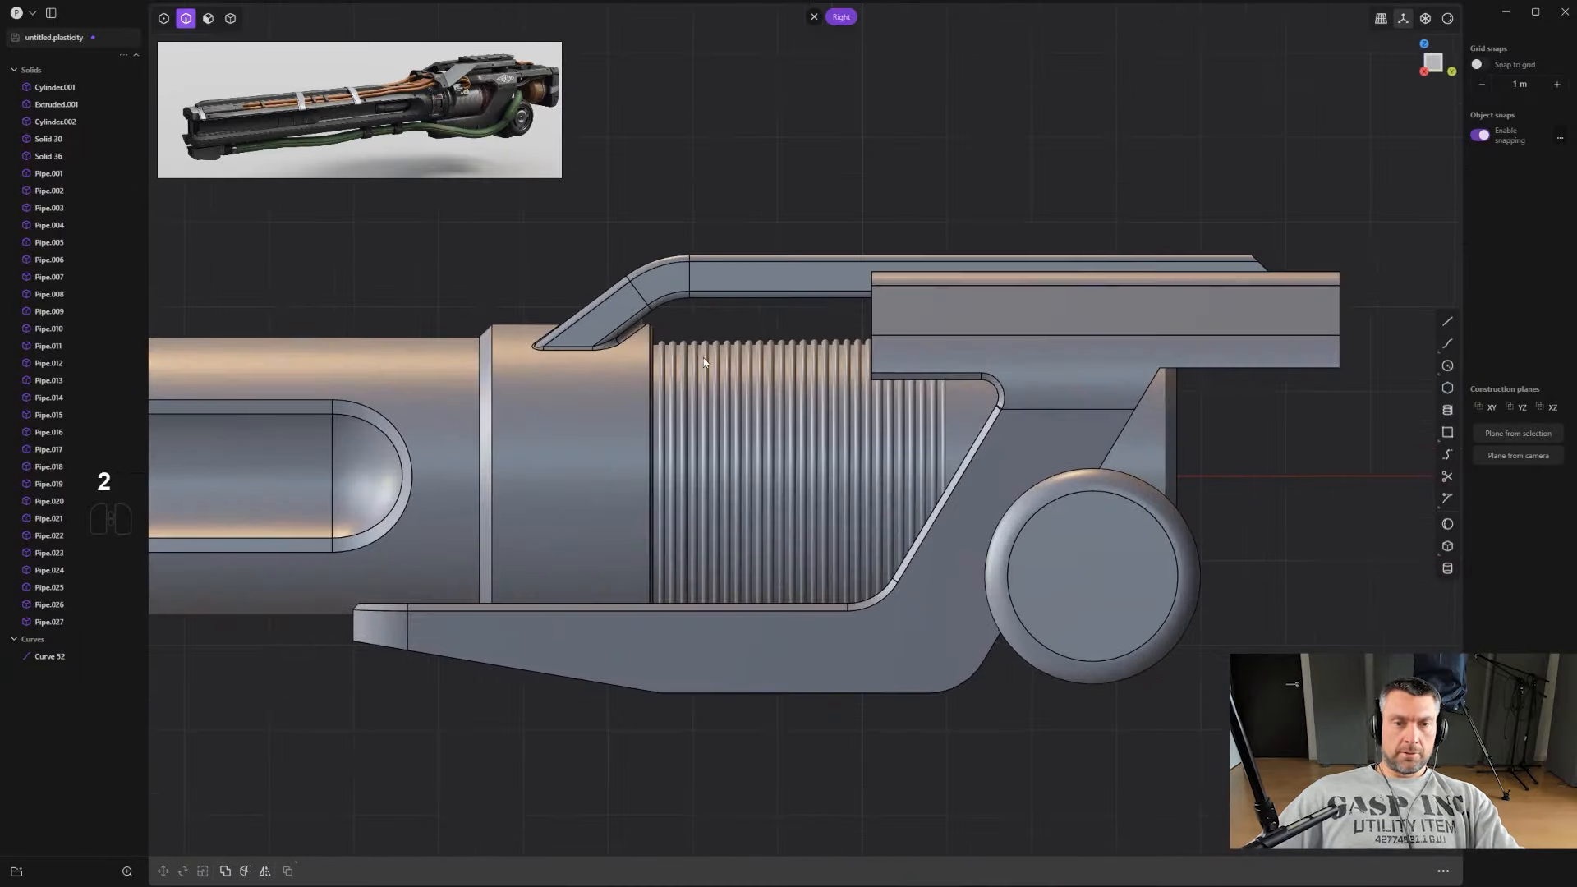
pyautogui.press('3')
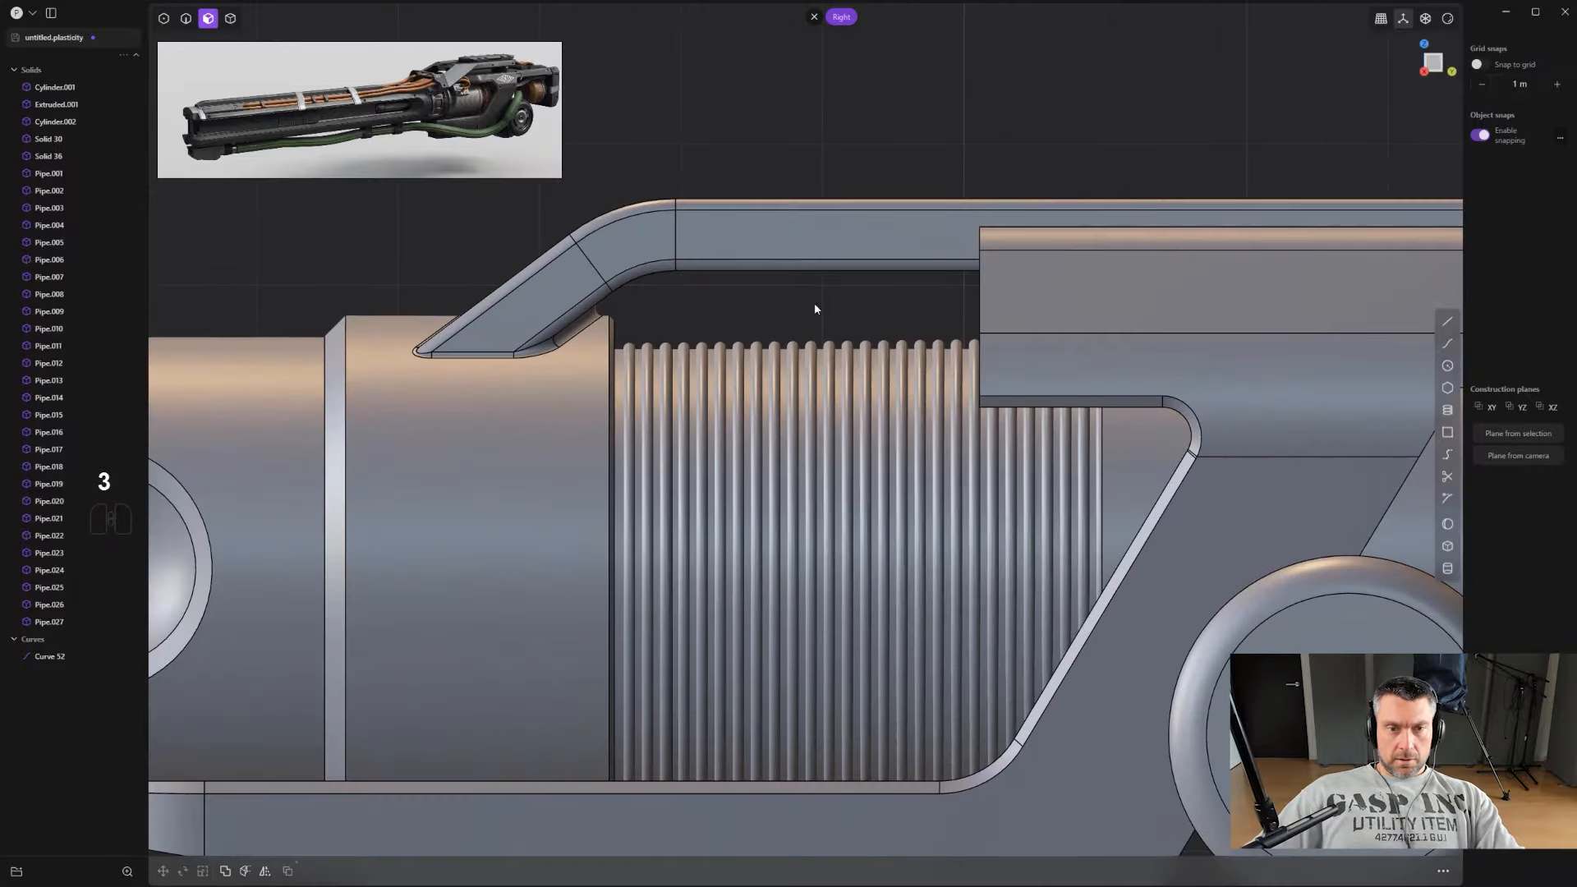
pyautogui.moveTo(816, 310); pyautogui.dragTo(859, 428, button='middle')
pyautogui.press('4')
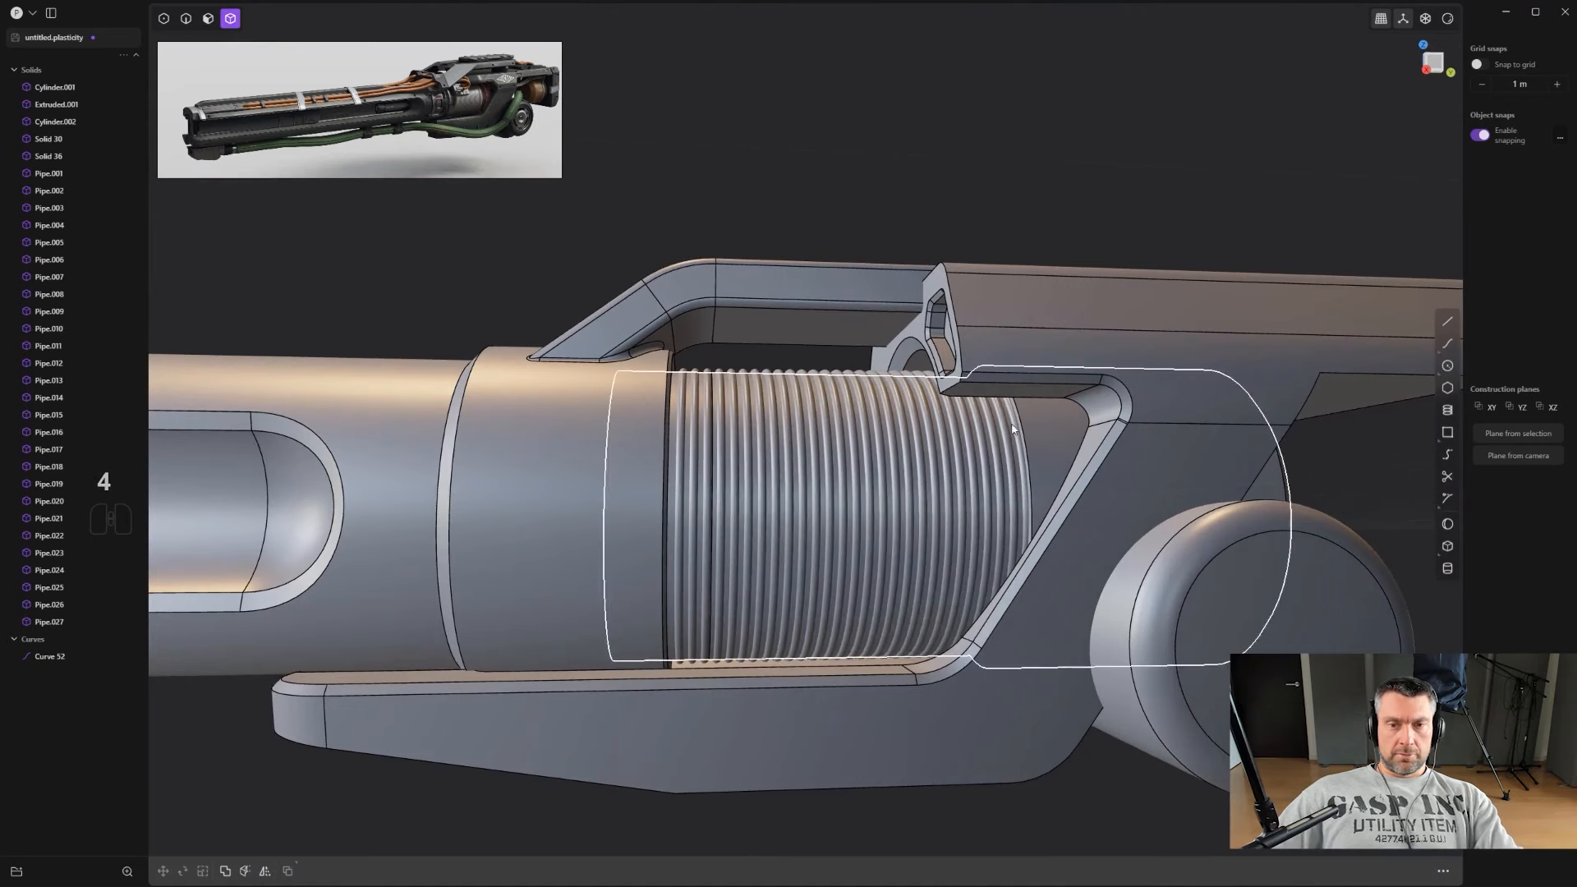
pyautogui.click(37, 622)
pyautogui.keyDown('shift'); pyautogui.click(47, 173); pyautogui.keyUp('shift')
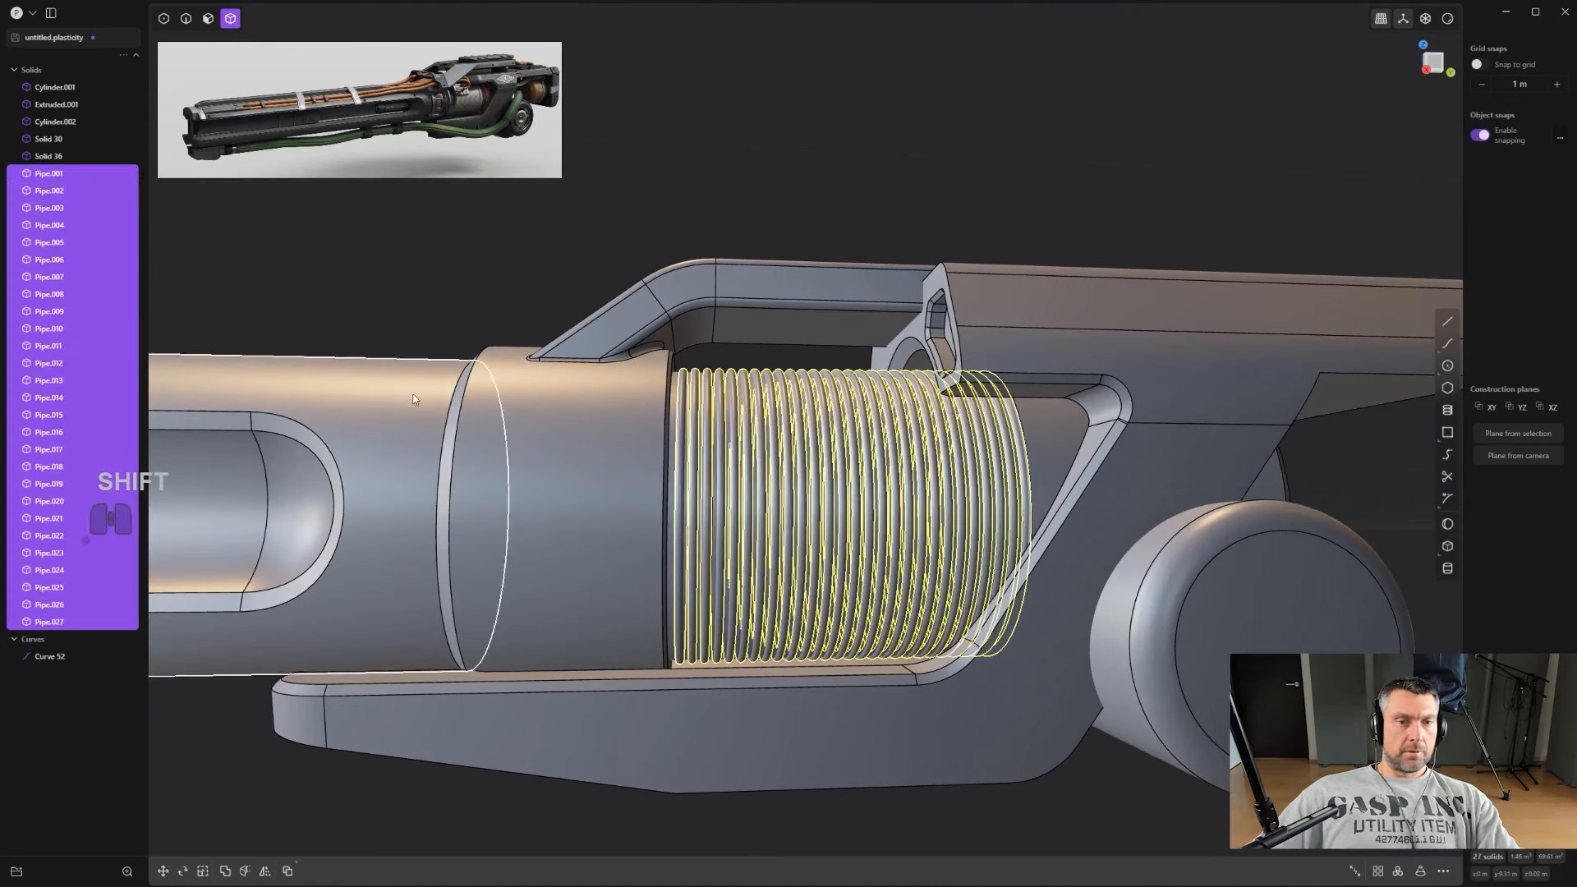
pyautogui.moveTo(413, 399); pyautogui.dragTo(661, 503, button='middle')
pyautogui.keyDown('shift'); pyautogui.click(47, 156); pyautogui.keyUp('shift')
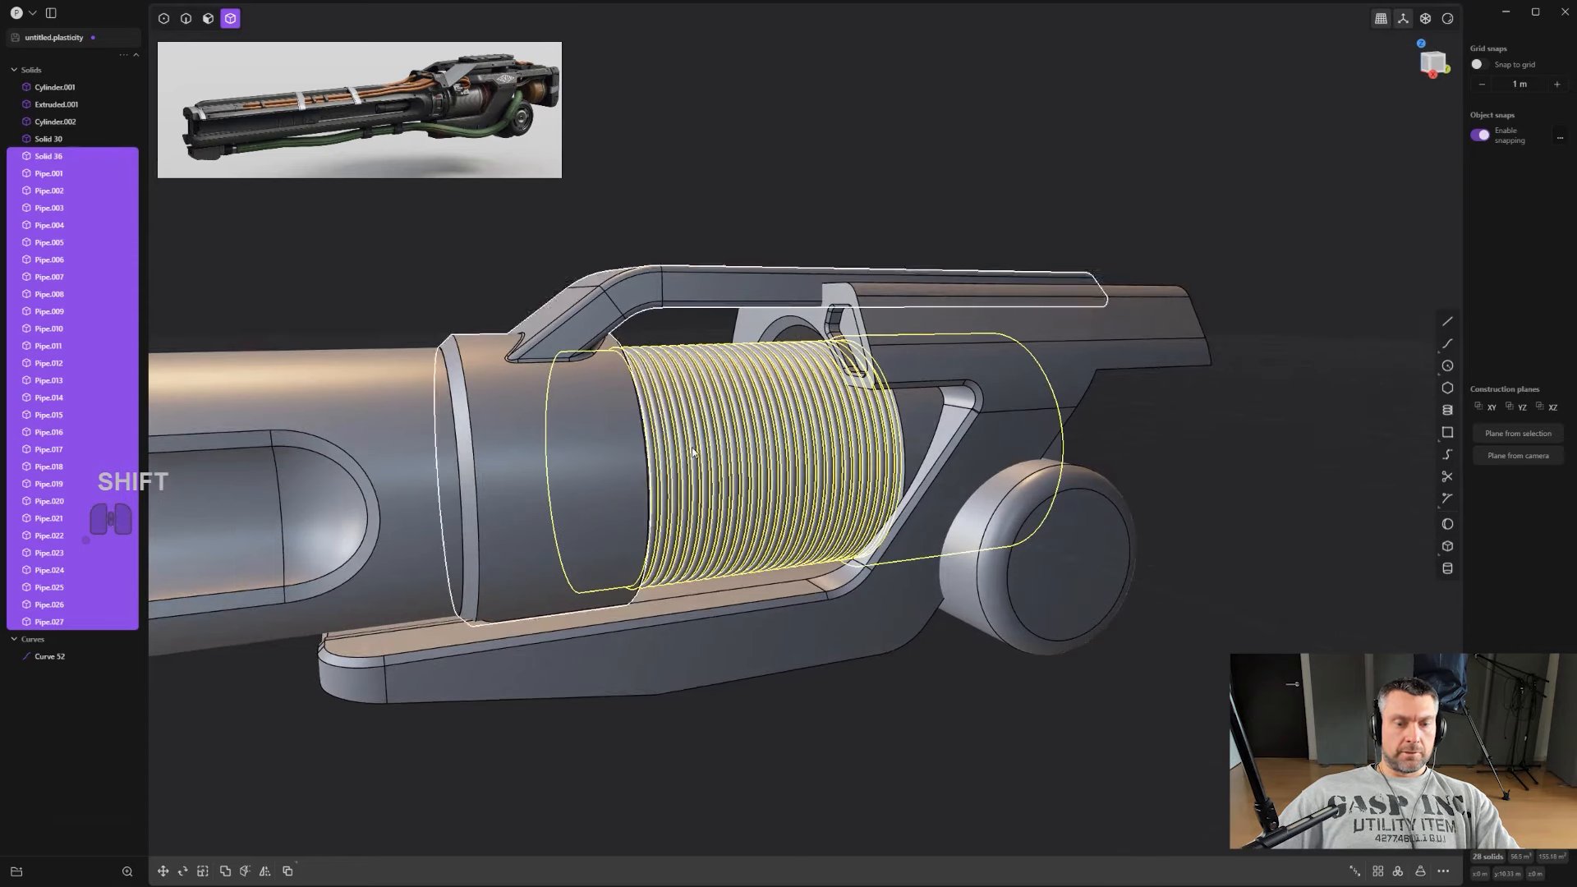
pyautogui.scroll(2, 793, 515)
pyautogui.press('q')
pyautogui.press('q')
pyautogui.rightClick(793, 511)
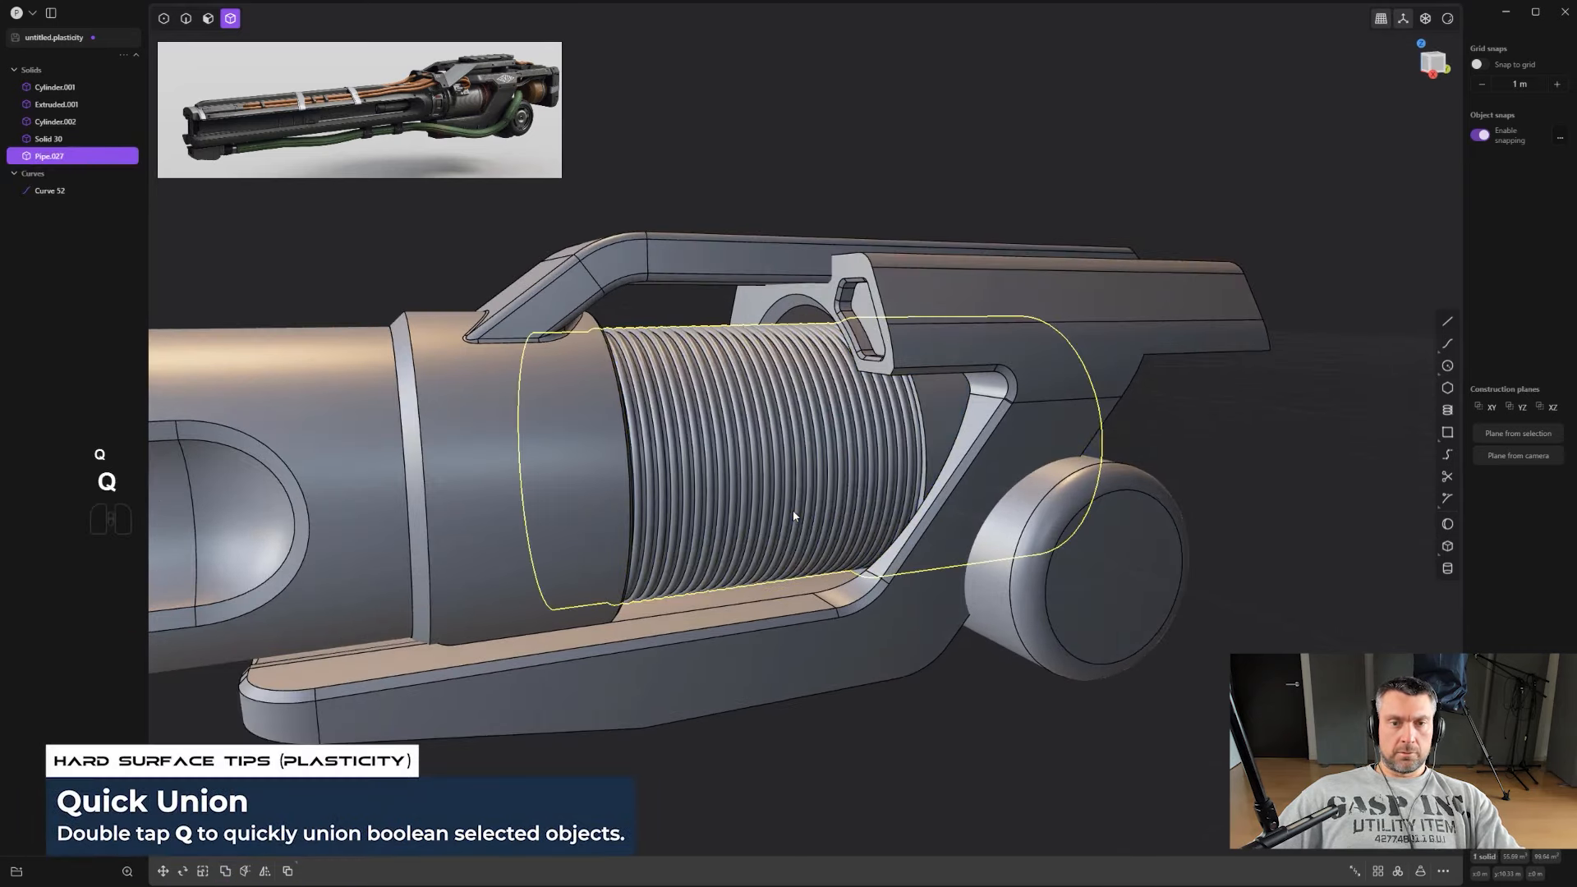
# Step: Delete the leftover guide curve of the ring pipe and inspect the ribbed section behind the collar
pyautogui.scroll(1, 793, 511)
pyautogui.click(1242, 503)
pyautogui.scroll(-8, 904, 503)
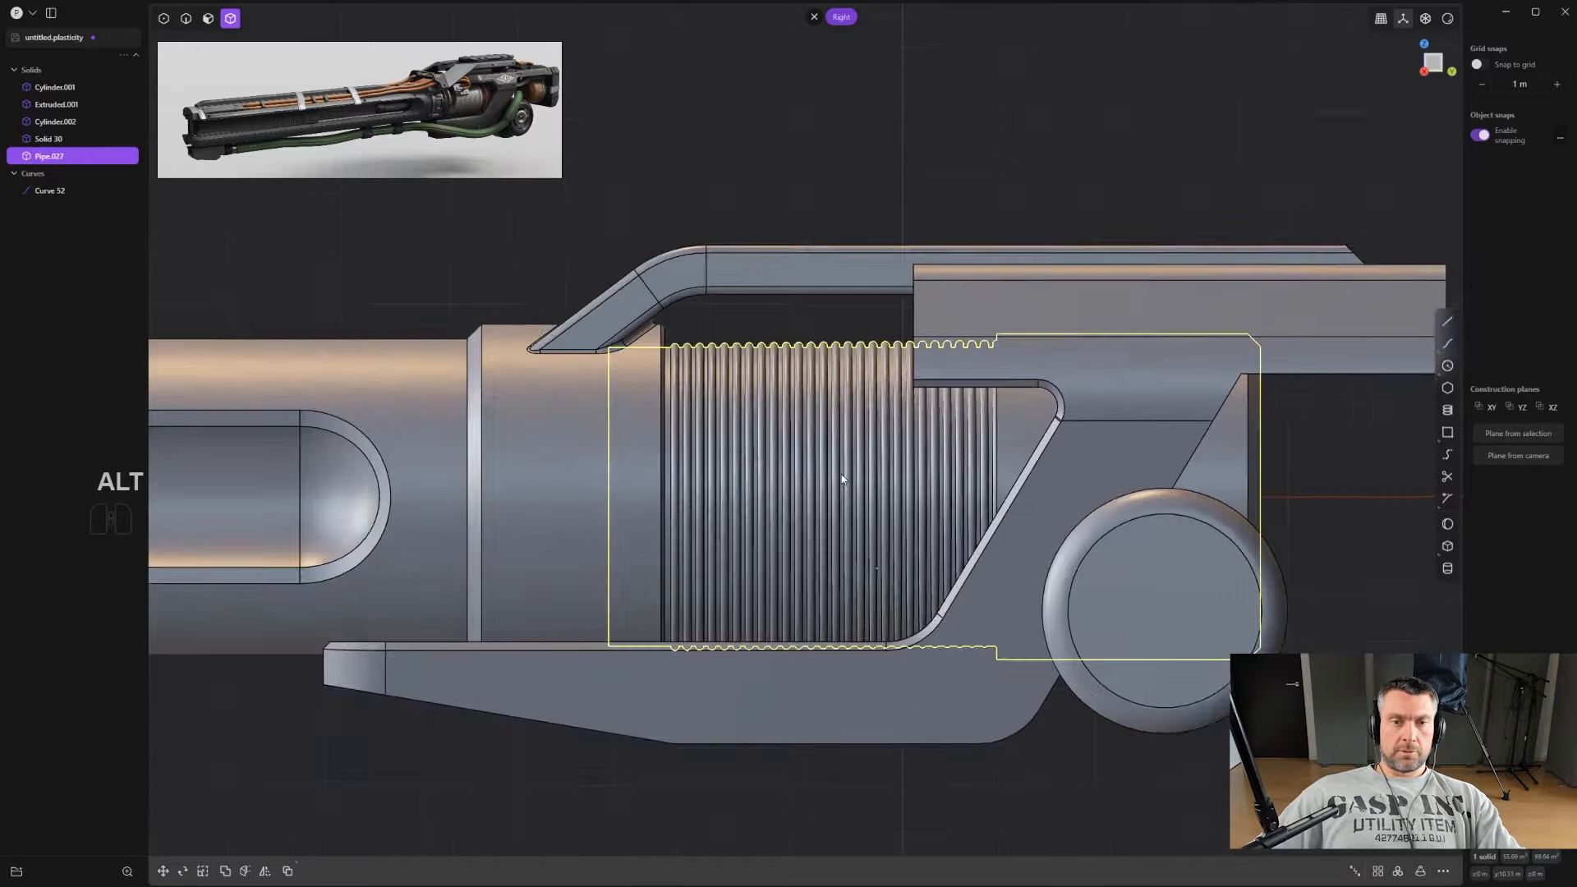
pyautogui.scroll(-4, 850, 466)
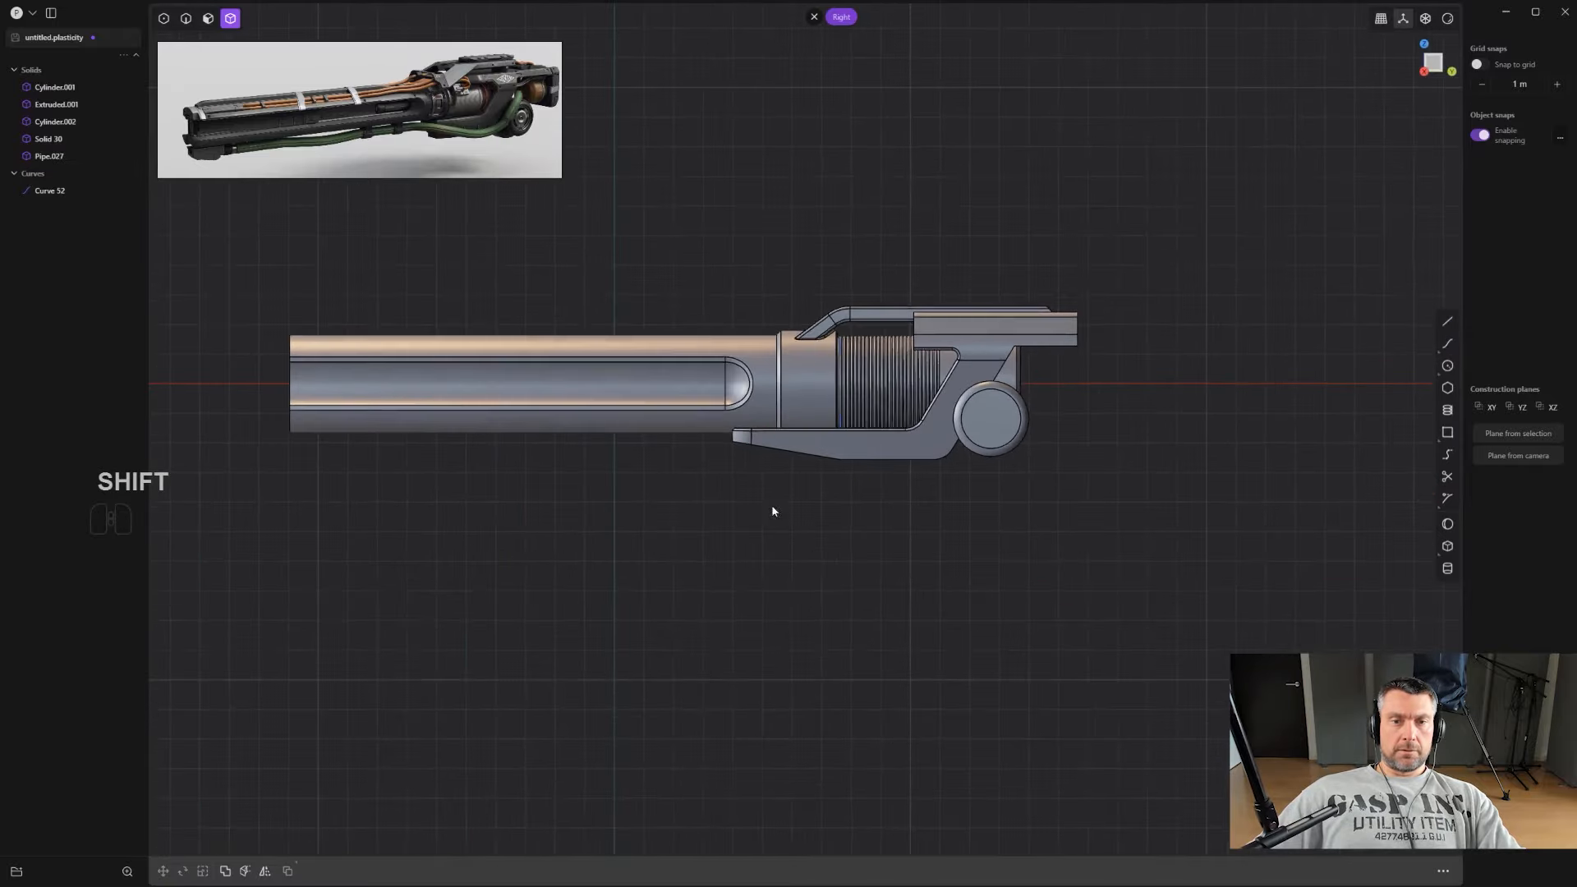
pyautogui.keyDown('shift'); pyautogui.moveTo(767, 456); pyautogui.dragTo(849, 567, button='middle'); pyautogui.keyUp('shift')
pyautogui.scroll(5, 845, 568)
pyautogui.moveTo(662, 393)
pyautogui.keyDown('shift'); pyautogui.mouseDown(button='middle')
pyautogui.moveTo(999, 442)
pyautogui.moveTo(676, 367)
pyautogui.mouseUp(button='middle'); pyautogui.keyUp('shift')
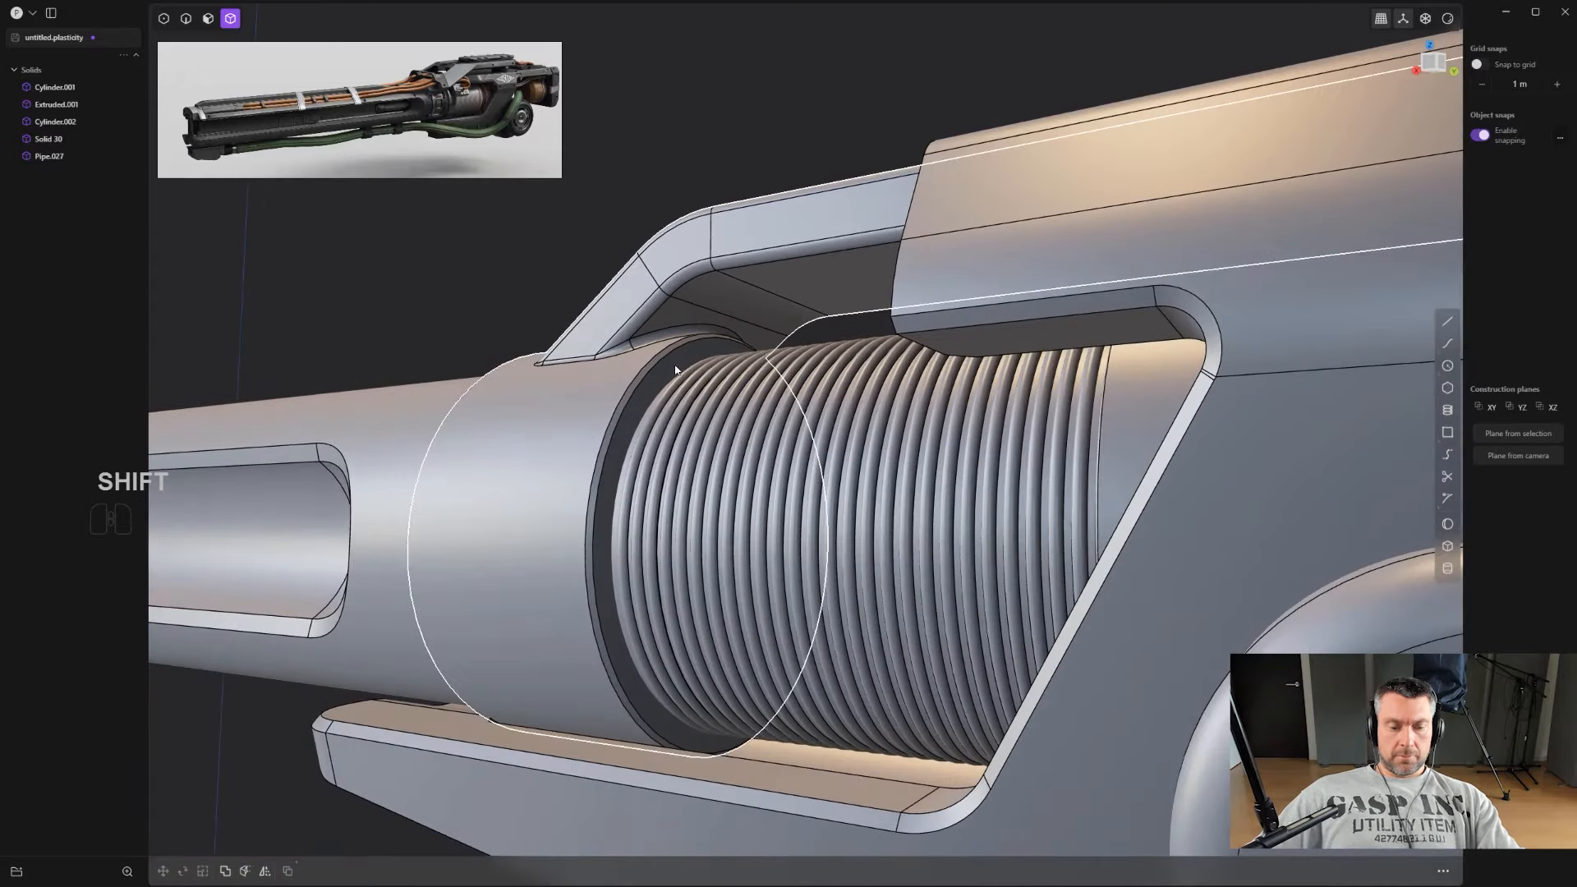
pyautogui.hotkey('ctrl', 'z')
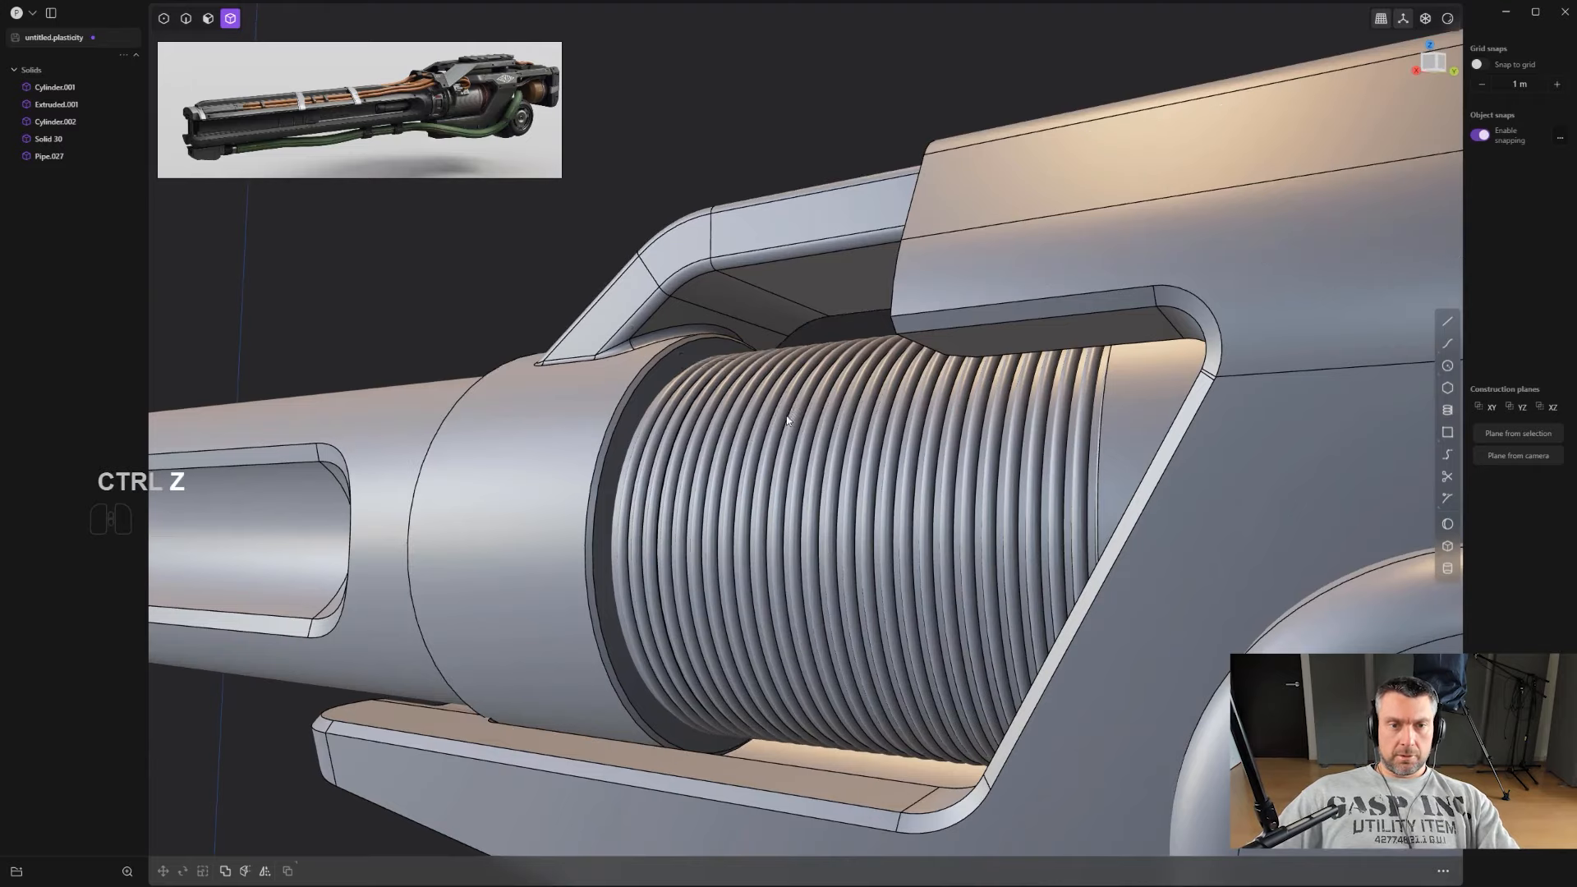
# Step: Offset the side face of the plain cylinder section behind the ribs slightly outward to enlarge its radius
pyautogui.moveTo(683, 364); pyautogui.dragTo(991, 427, button='middle')
pyautogui.press('2')
pyautogui.press('3')
pyautogui.click(991, 425)
pyautogui.press('o')
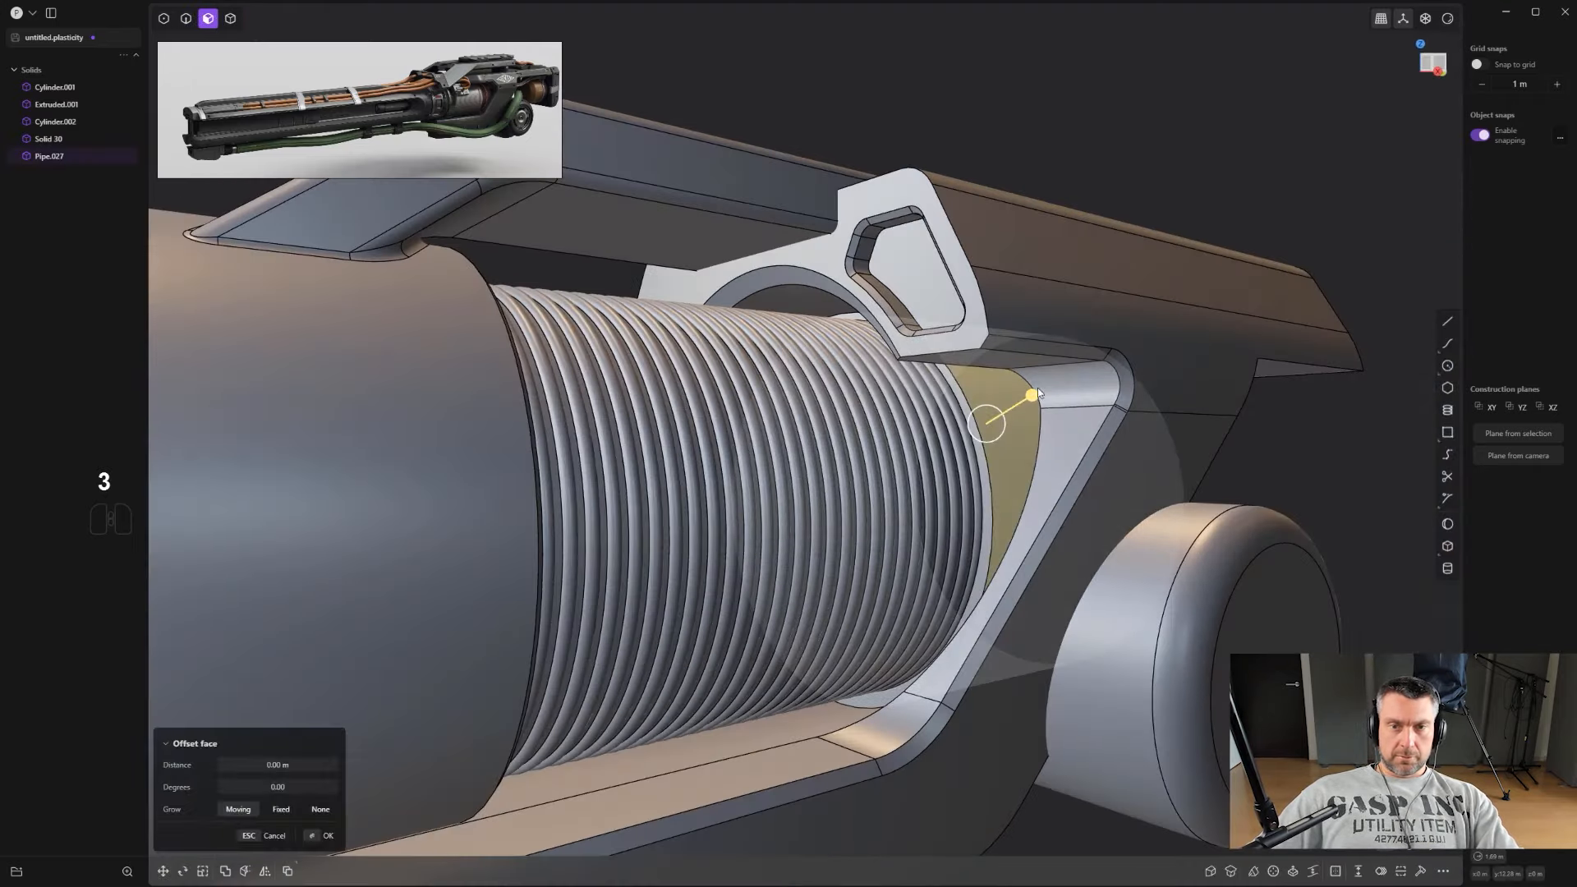
pyautogui.moveTo(1037, 388); pyautogui.dragTo(1051, 394)
# Step: Duplicate the front circular edge of the plain section behind the ribs as a separate curve
pyautogui.press('2')
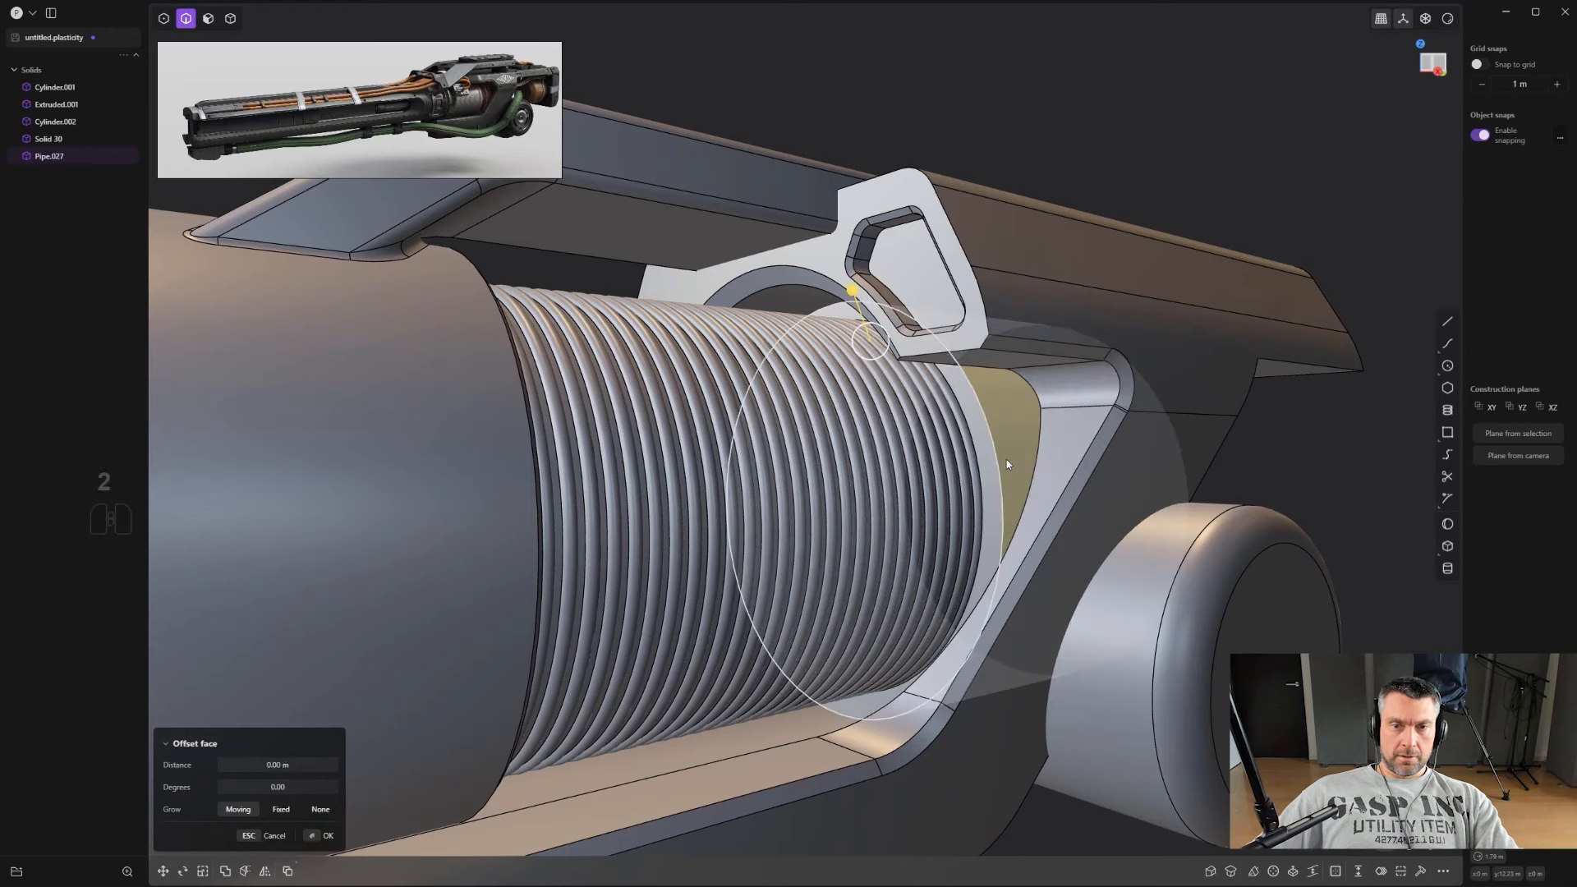
pyautogui.click(1007, 460)
pyautogui.moveTo(1002, 462); pyautogui.dragTo(999, 456)
pyautogui.moveTo(999, 457)
pyautogui.mouseDown(button='middle')
pyautogui.moveTo(1012, 441)
pyautogui.moveTo(985, 441)
pyautogui.moveTo(1012, 481)
pyautogui.mouseUp(button='middle')
pyautogui.hotkey('shift', 'd')
pyautogui.press('2')
pyautogui.scroll(-1, 1066, 558)
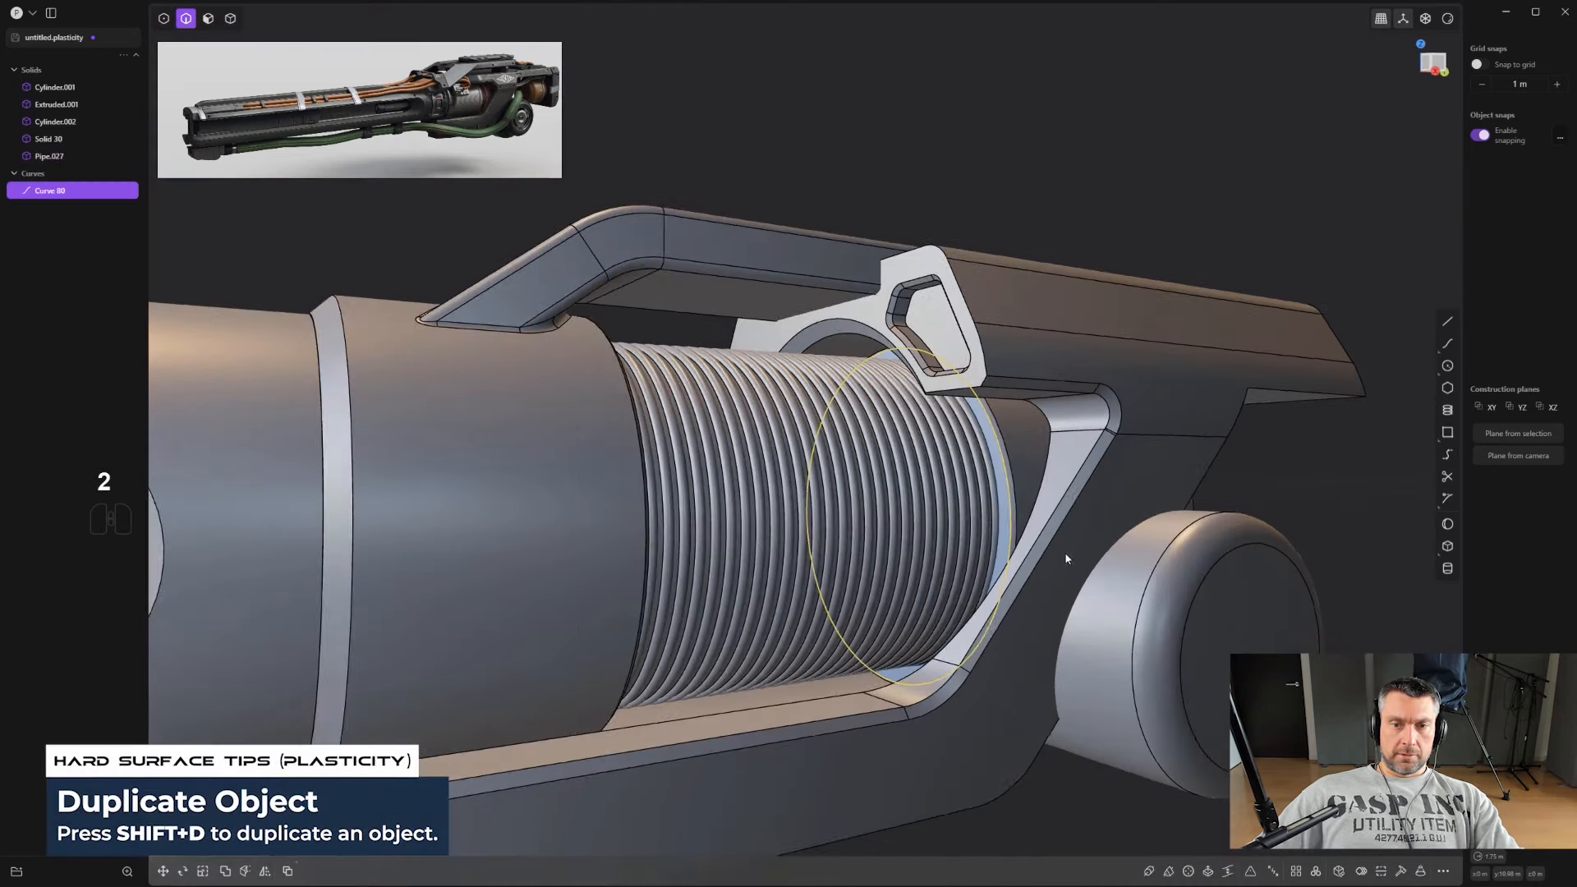
# Step: Extrude the duplicated circular curve forward over the ribbed section up to the collar as a cylindrical sheet
pyautogui.click(1391, 406)
pyautogui.click(1027, 489)
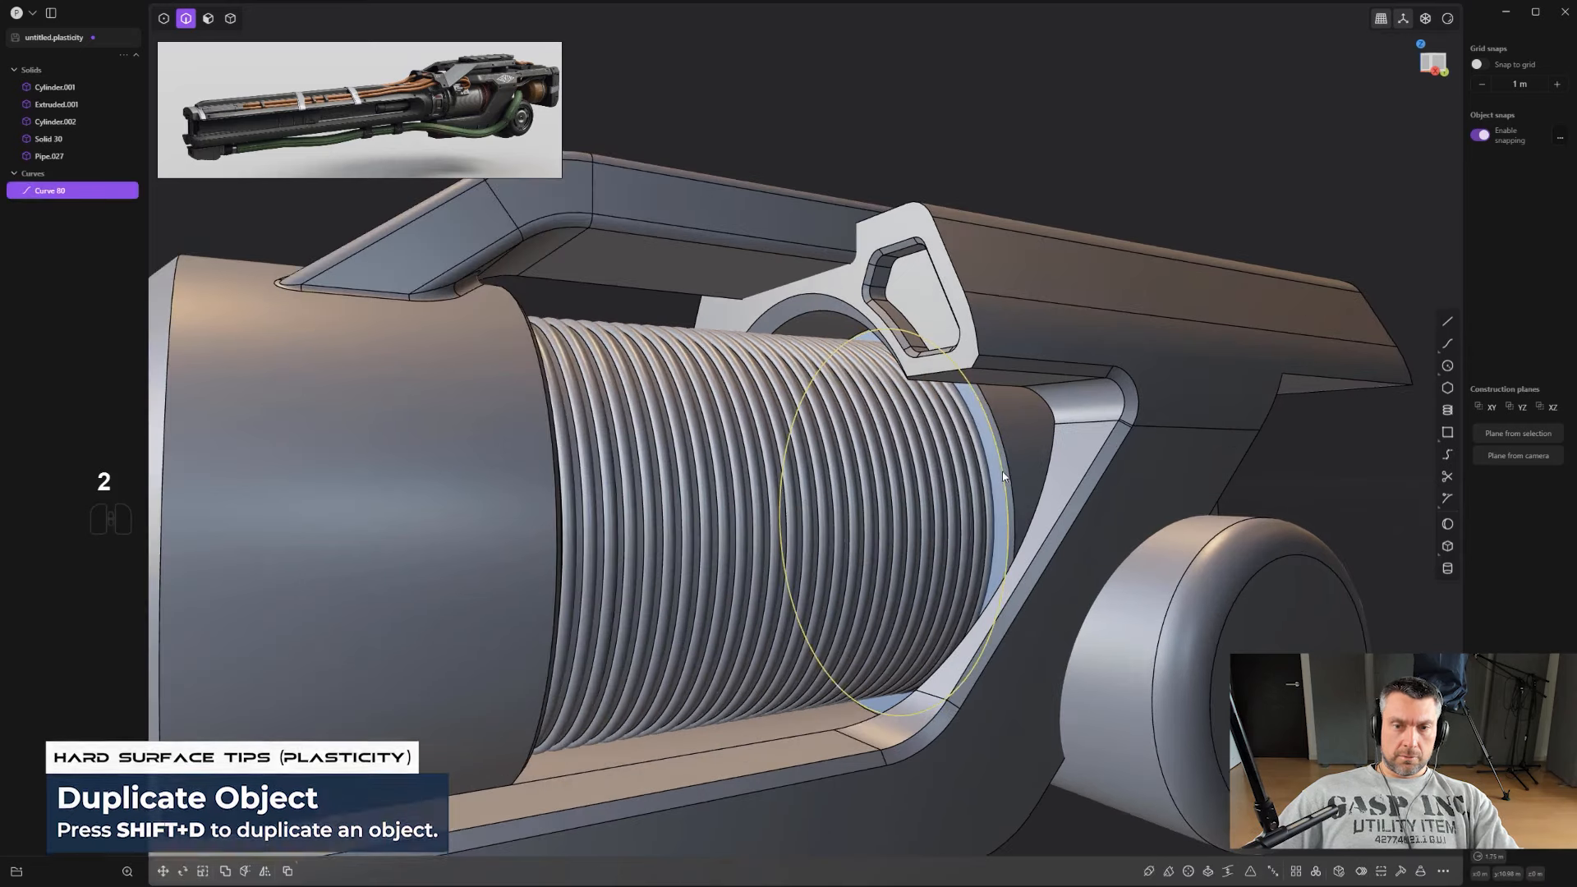
pyautogui.moveTo(1026, 489); pyautogui.dragTo(1037, 496, button='middle')
pyautogui.press('e')
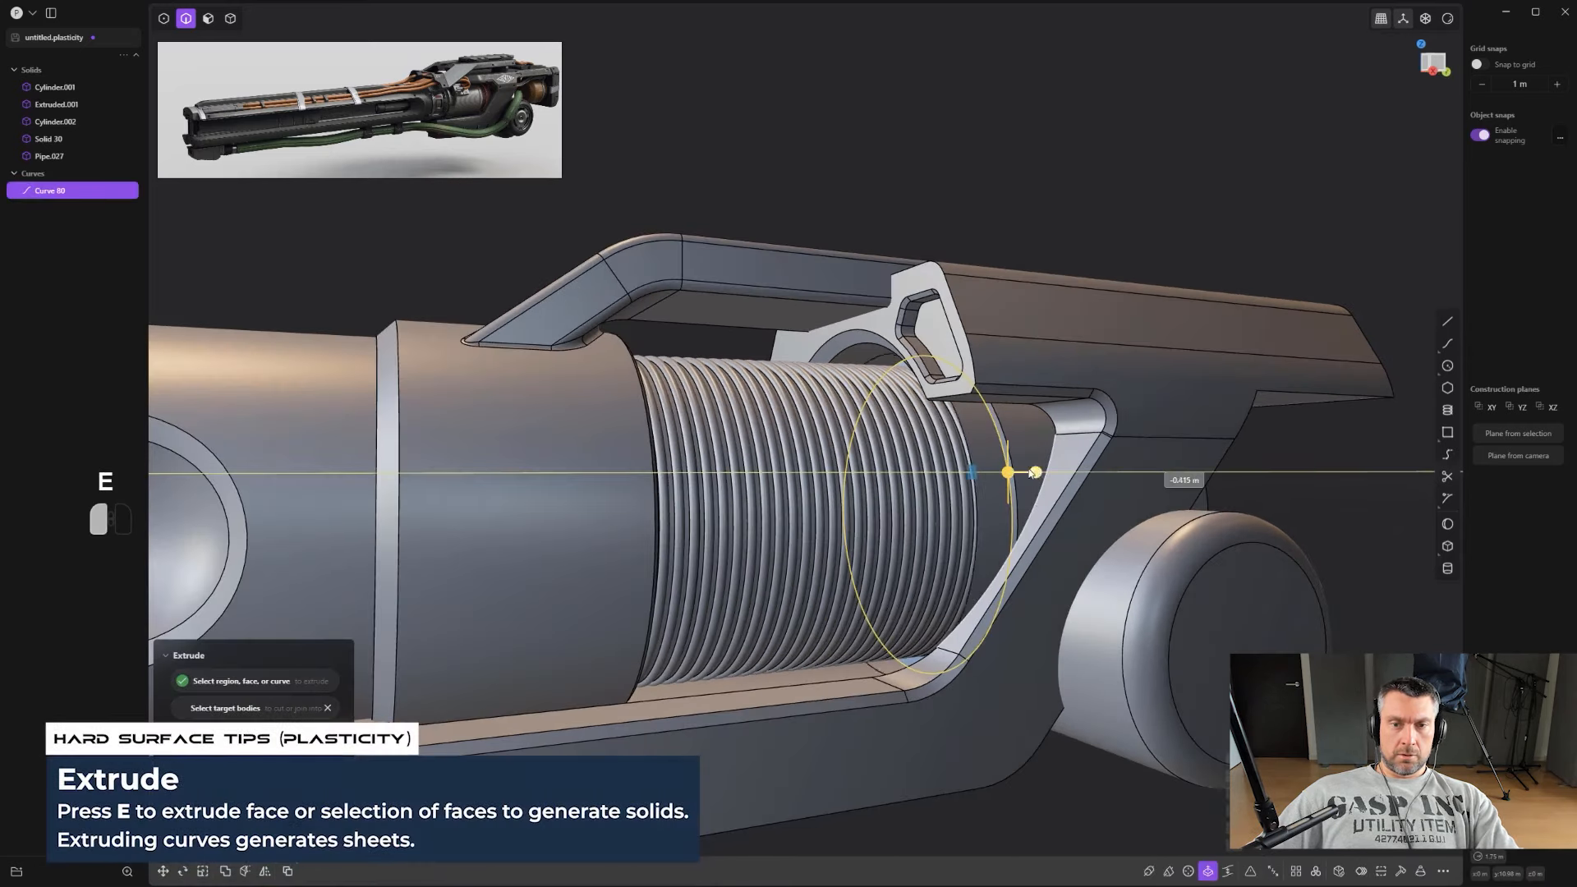
pyautogui.moveTo(1033, 472); pyautogui.dragTo(645, 473)
pyautogui.rightClick(873, 490)
# Step: Isolate the extruded cylindrical sheet, thicken it into a thin solid sleeve, and bring the other parts back into view
pyautogui.scroll(-3, 882, 489)
pyautogui.moveTo(895, 488); pyautogui.dragTo(1187, 676, button='middle')
pyautogui.scroll(3, 933, 481)
pyautogui.press('.')
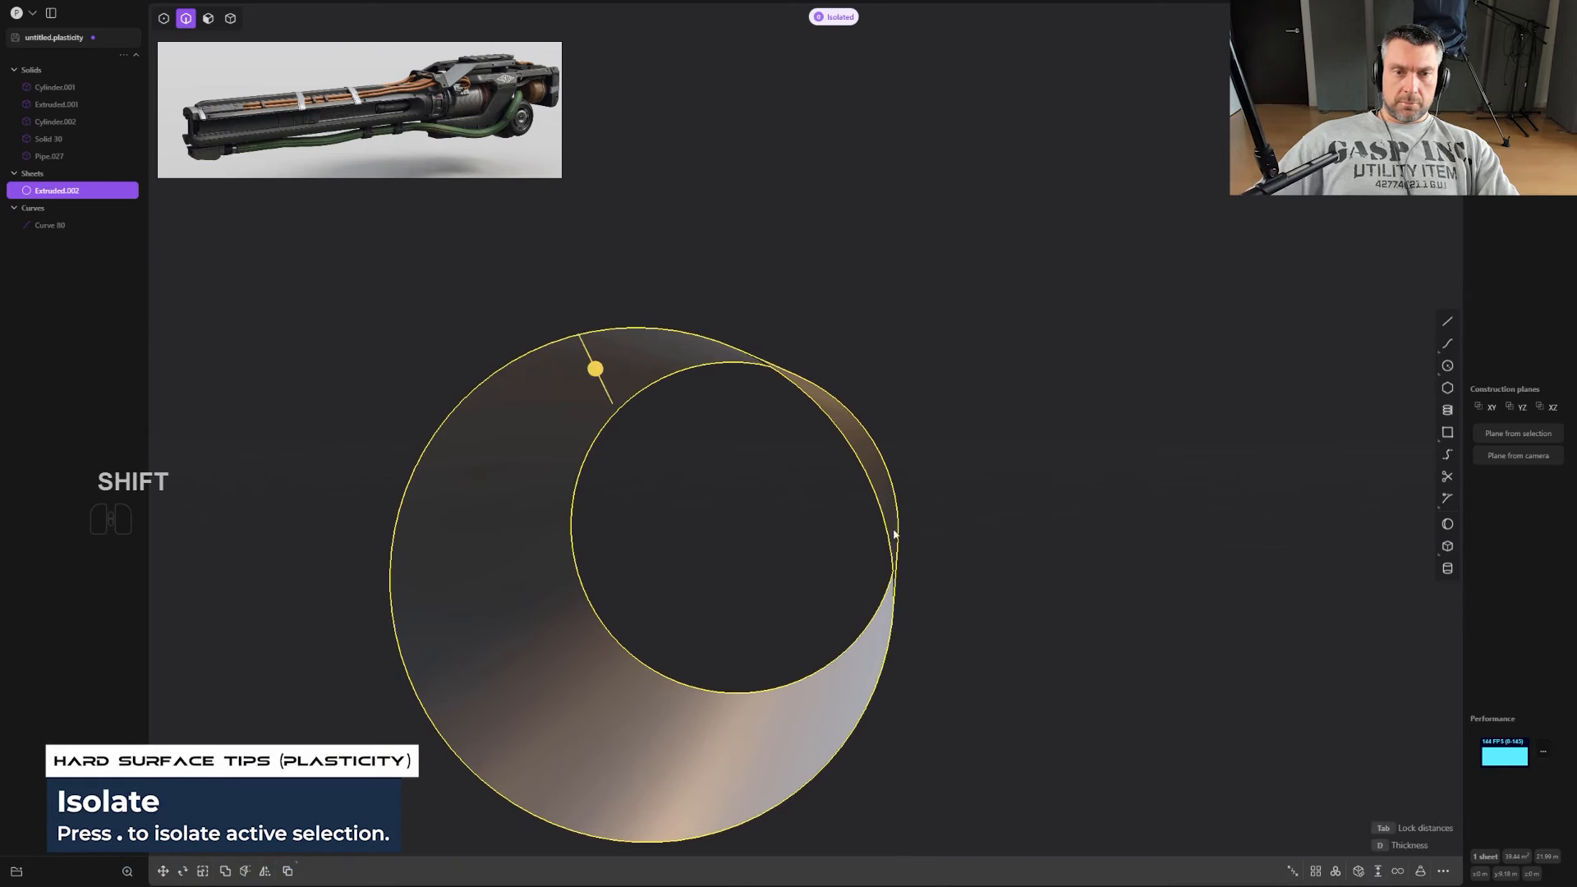
pyautogui.moveTo(595, 369); pyautogui.dragTo(598, 388)
pyautogui.rightClick(891, 303)
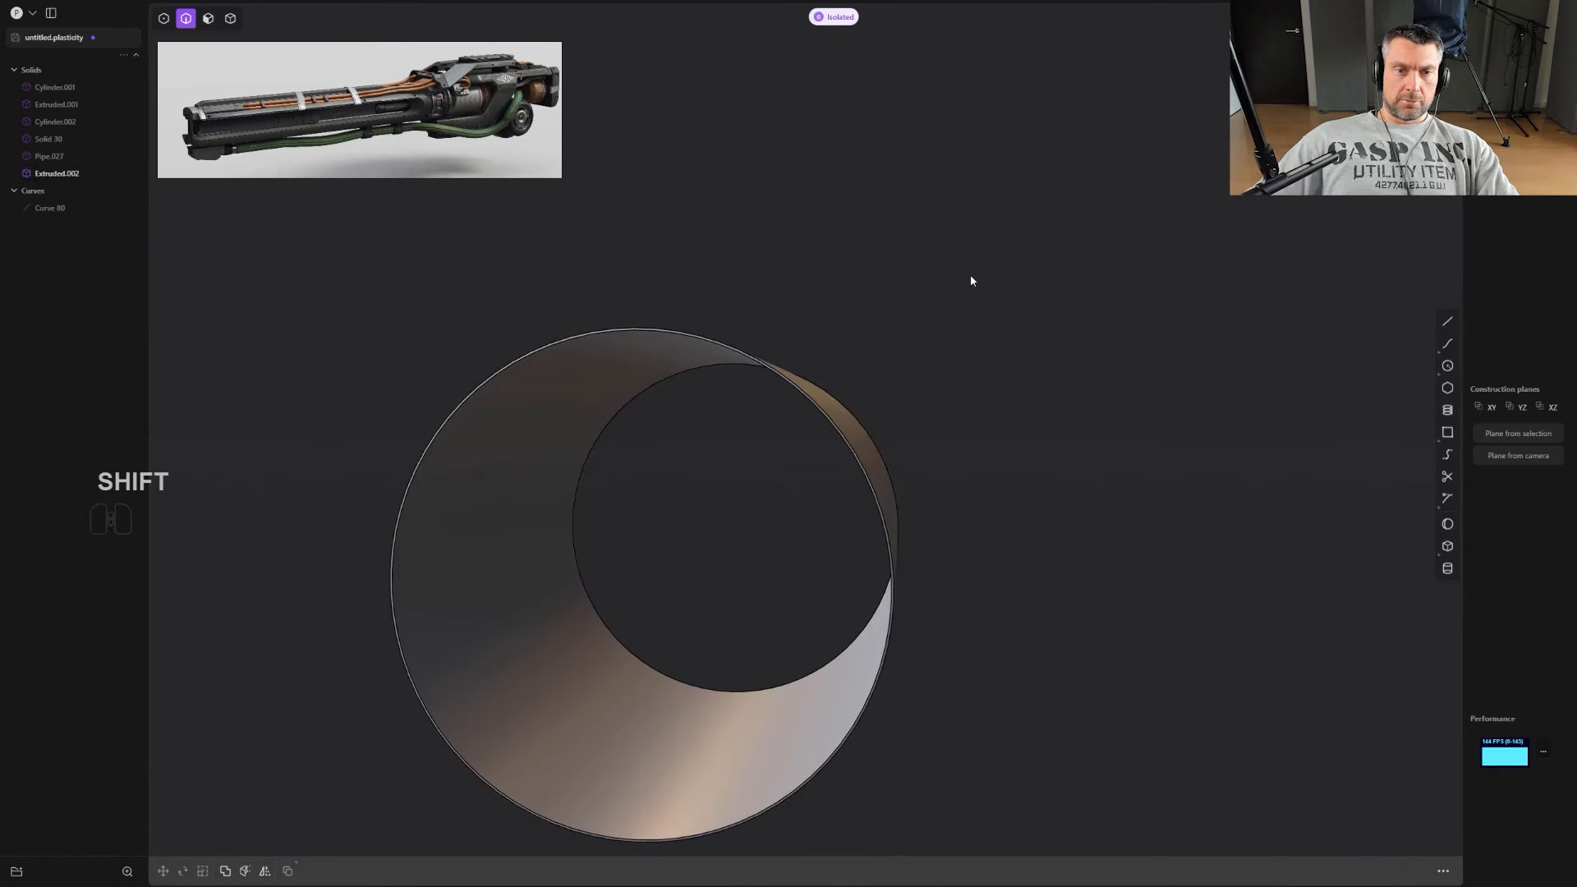
pyautogui.scroll(-2, 969, 275)
pyautogui.moveTo(969, 274); pyautogui.dragTo(823, 536, button='middle')
pyautogui.scroll(1, 921, 298)
pyautogui.press('.')
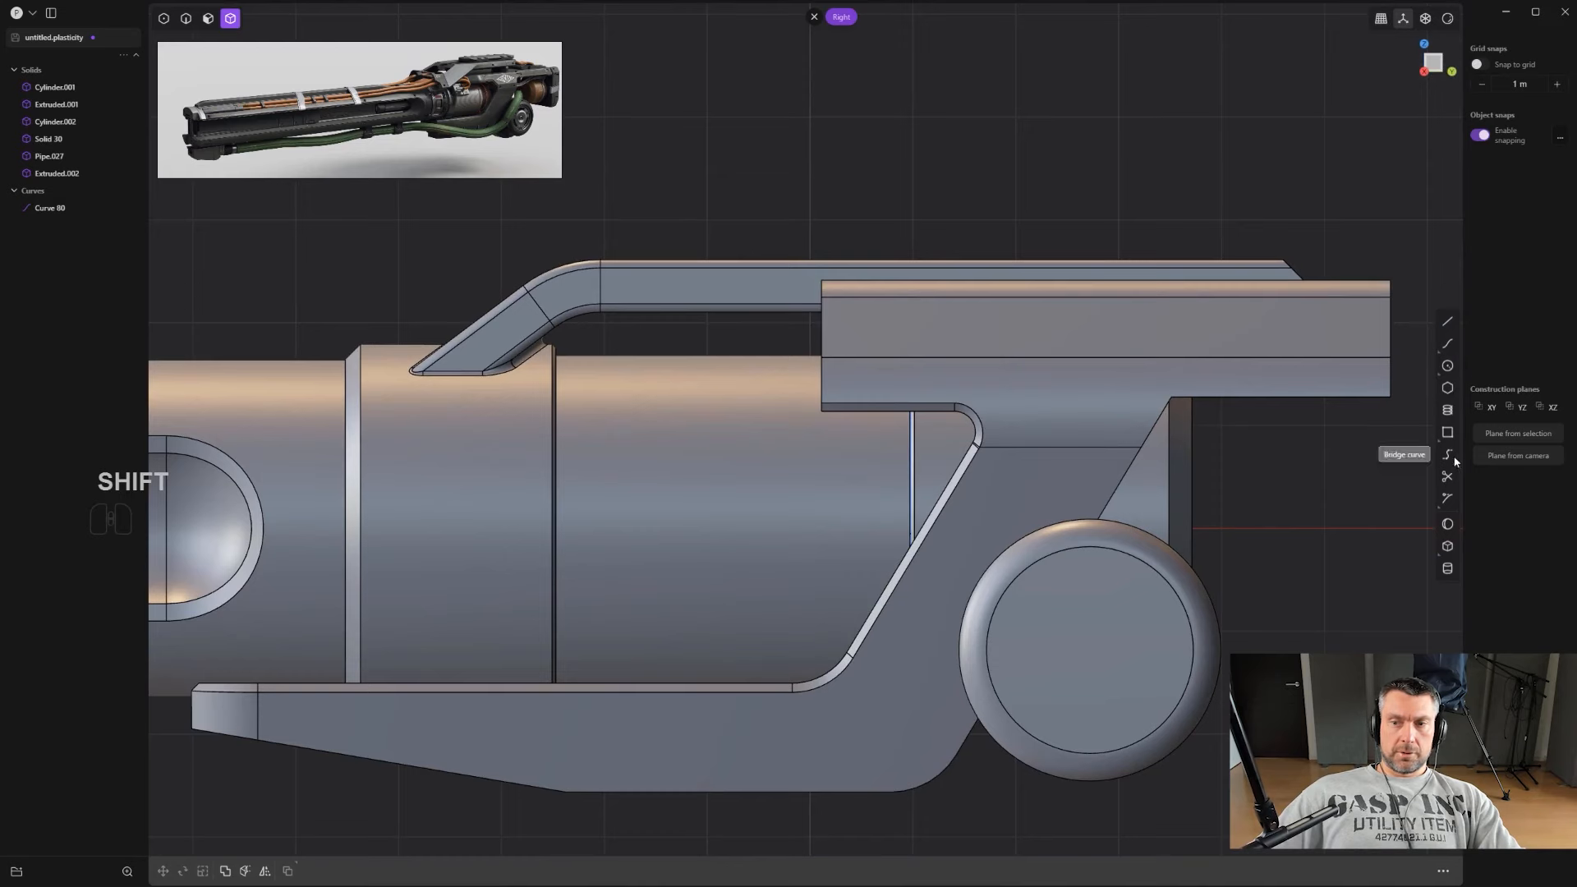
# Step: In the right side view, draw a rectangle across the sleeve's front edge and scale it down in Z to about 0.65
pyautogui.click(1442, 435)
pyautogui.scroll(-3, 1008, 468)
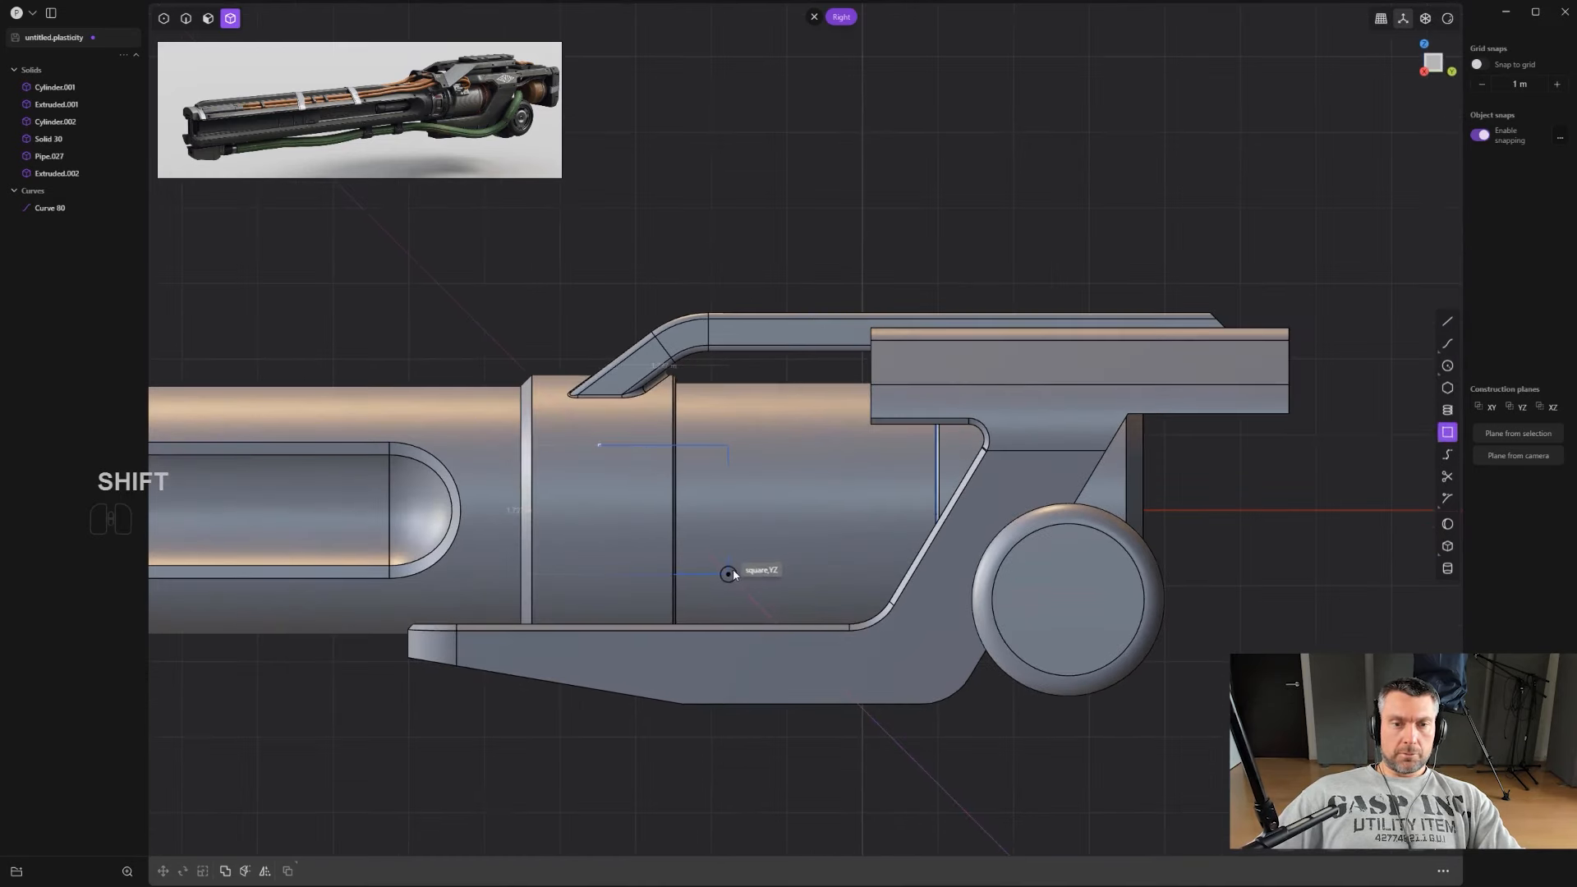
pyautogui.click(733, 568)
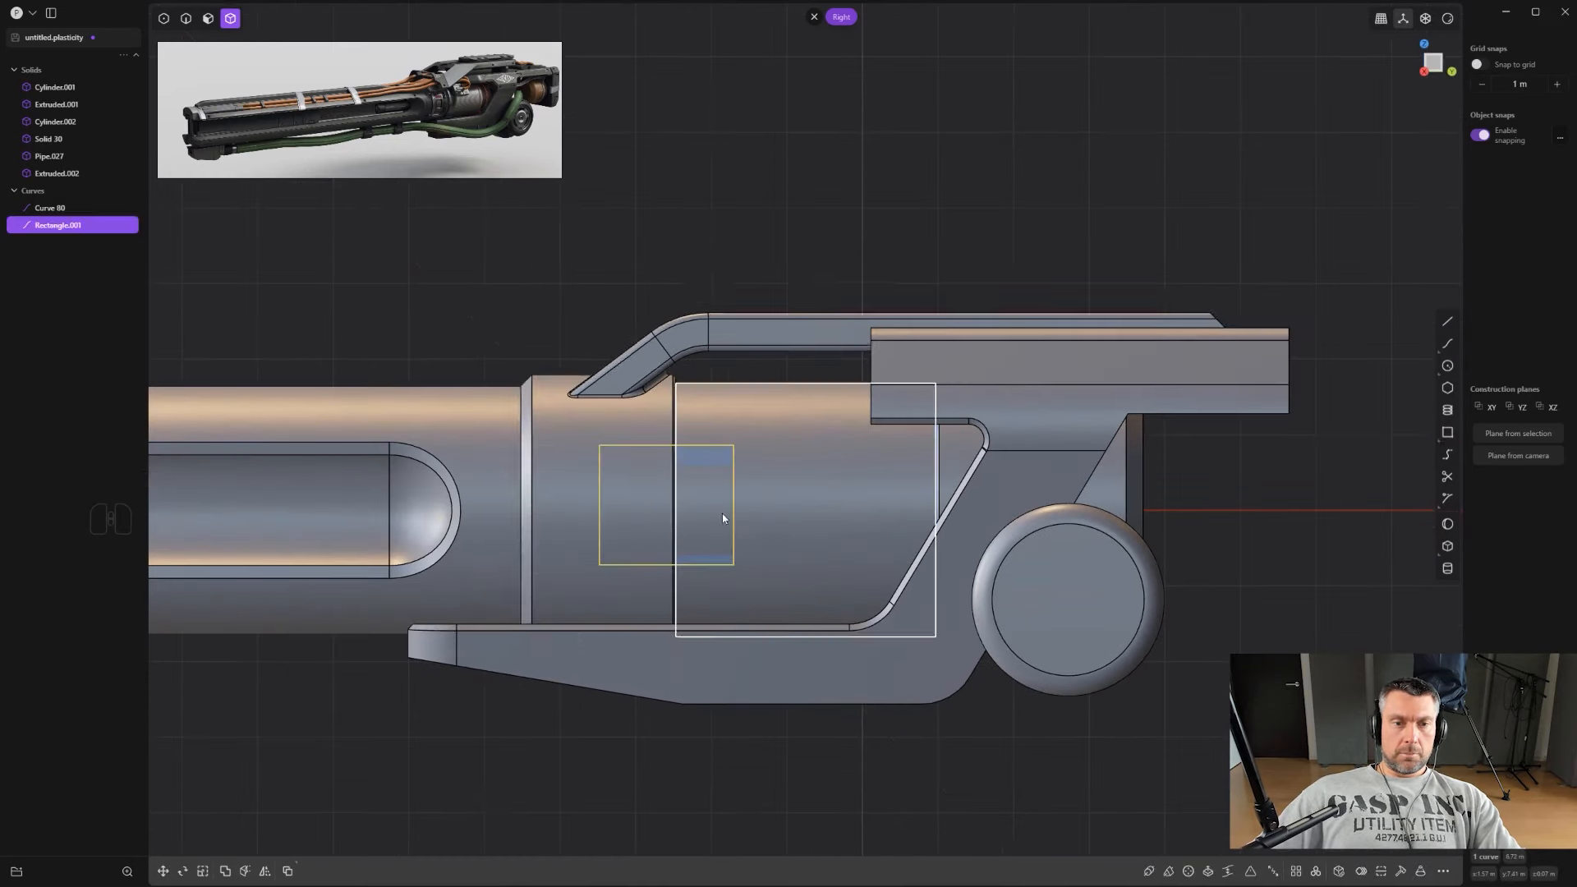
pyautogui.scroll(2, 722, 514)
pyautogui.press('s')
pyautogui.press('z')
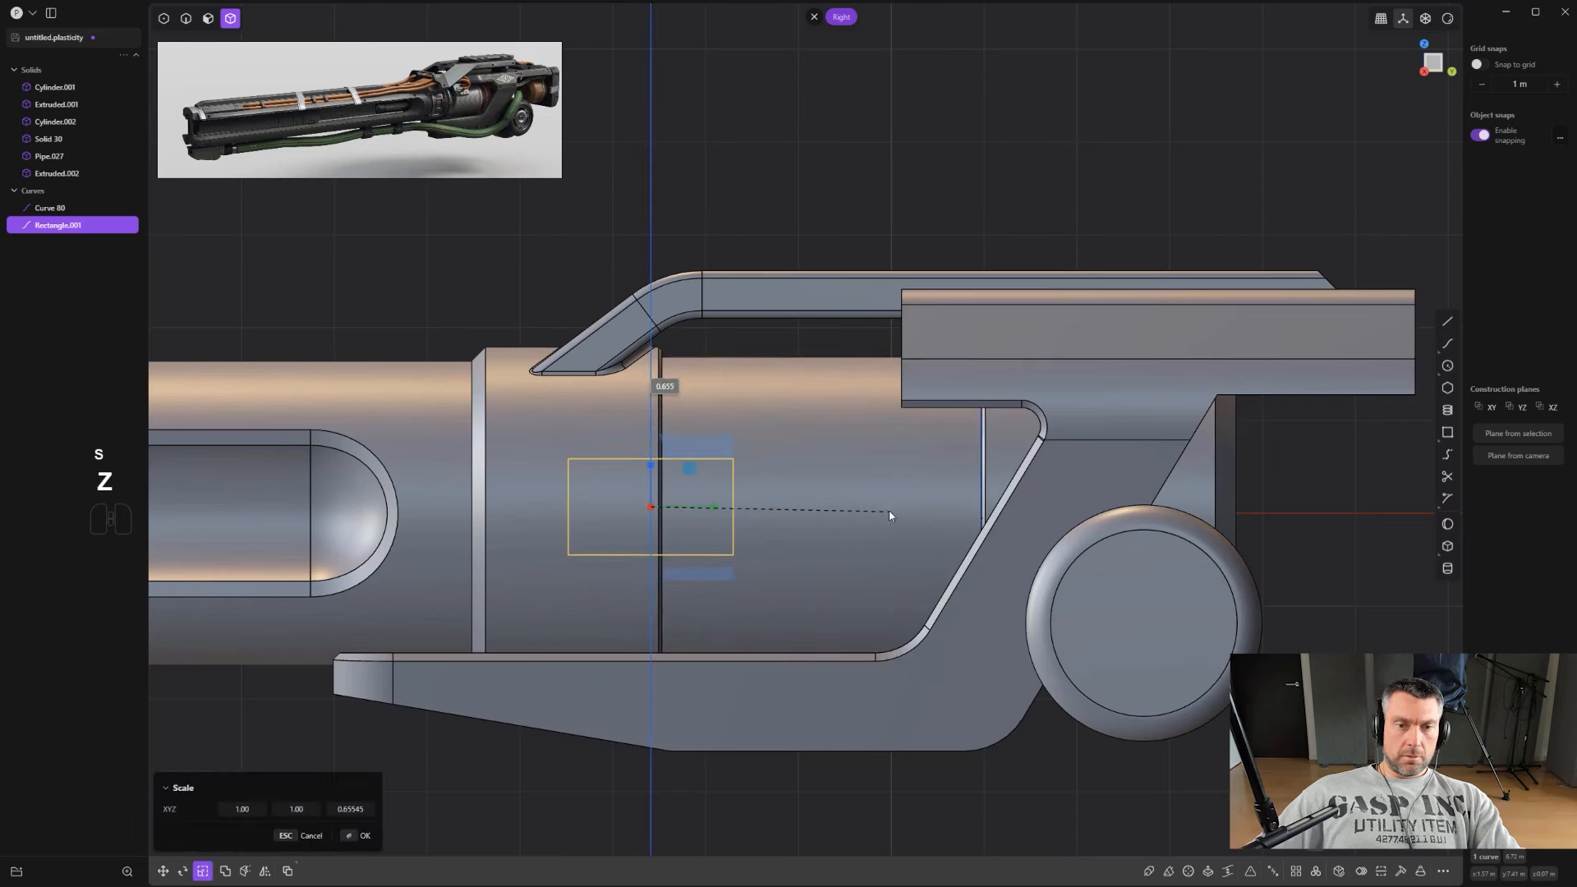
pyautogui.click(891, 514)
# Step: Fillet the two rear corners of the rectangle by about 0.13 m
pyautogui.scroll(1, 891, 513)
pyautogui.press('1')
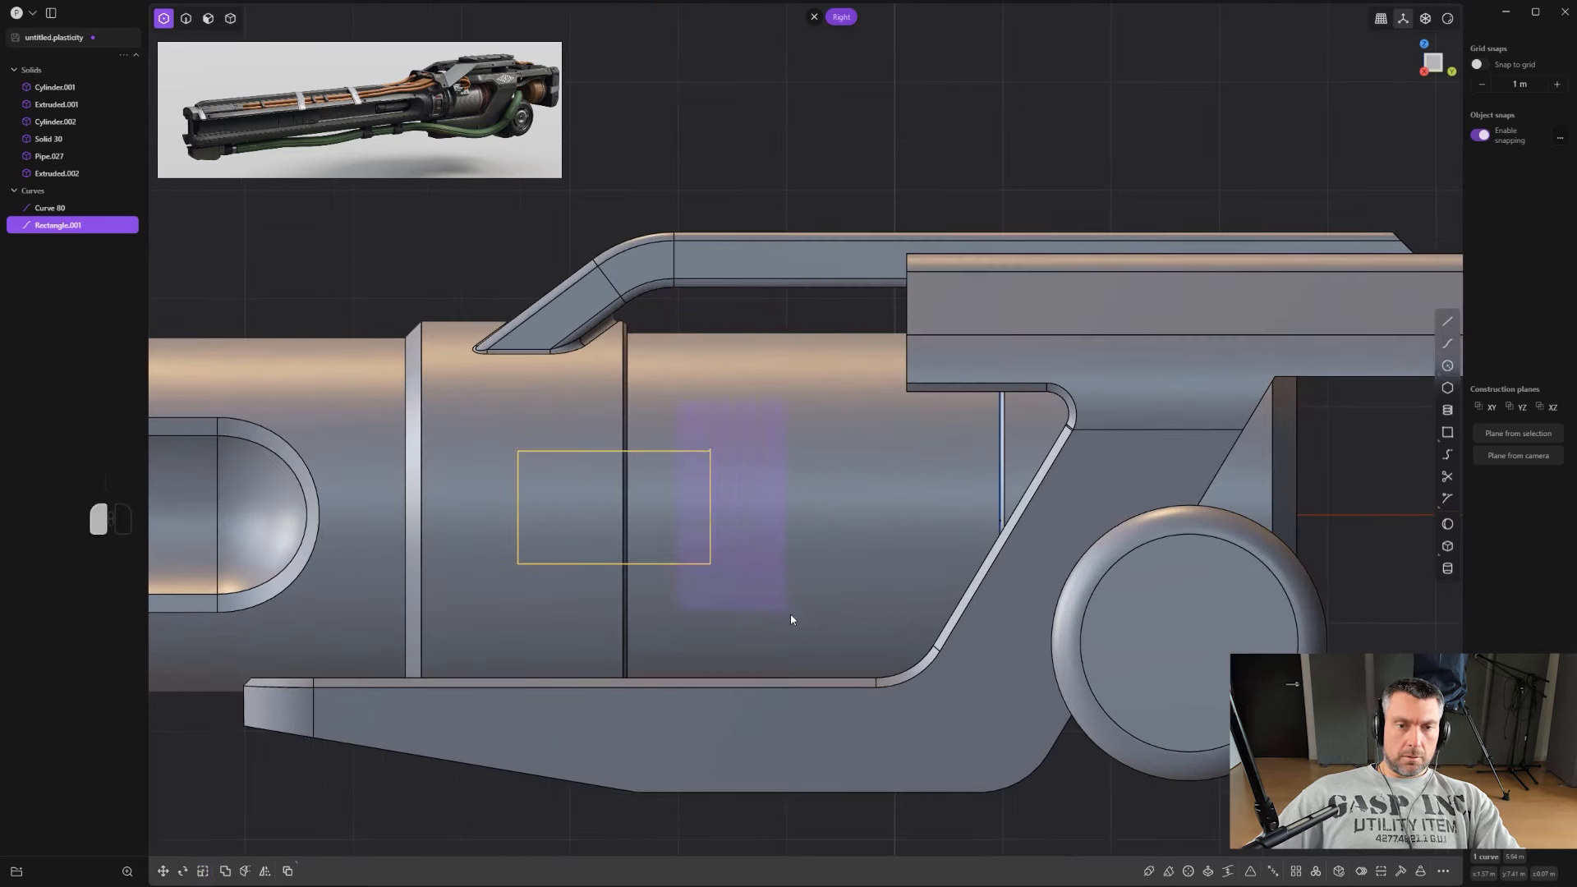
pyautogui.moveTo(790, 614); pyautogui.dragTo(791, 616)
pyautogui.scroll(2, 791, 579)
pyautogui.press('b')
pyautogui.moveTo(687, 486); pyautogui.dragTo(709, 486)
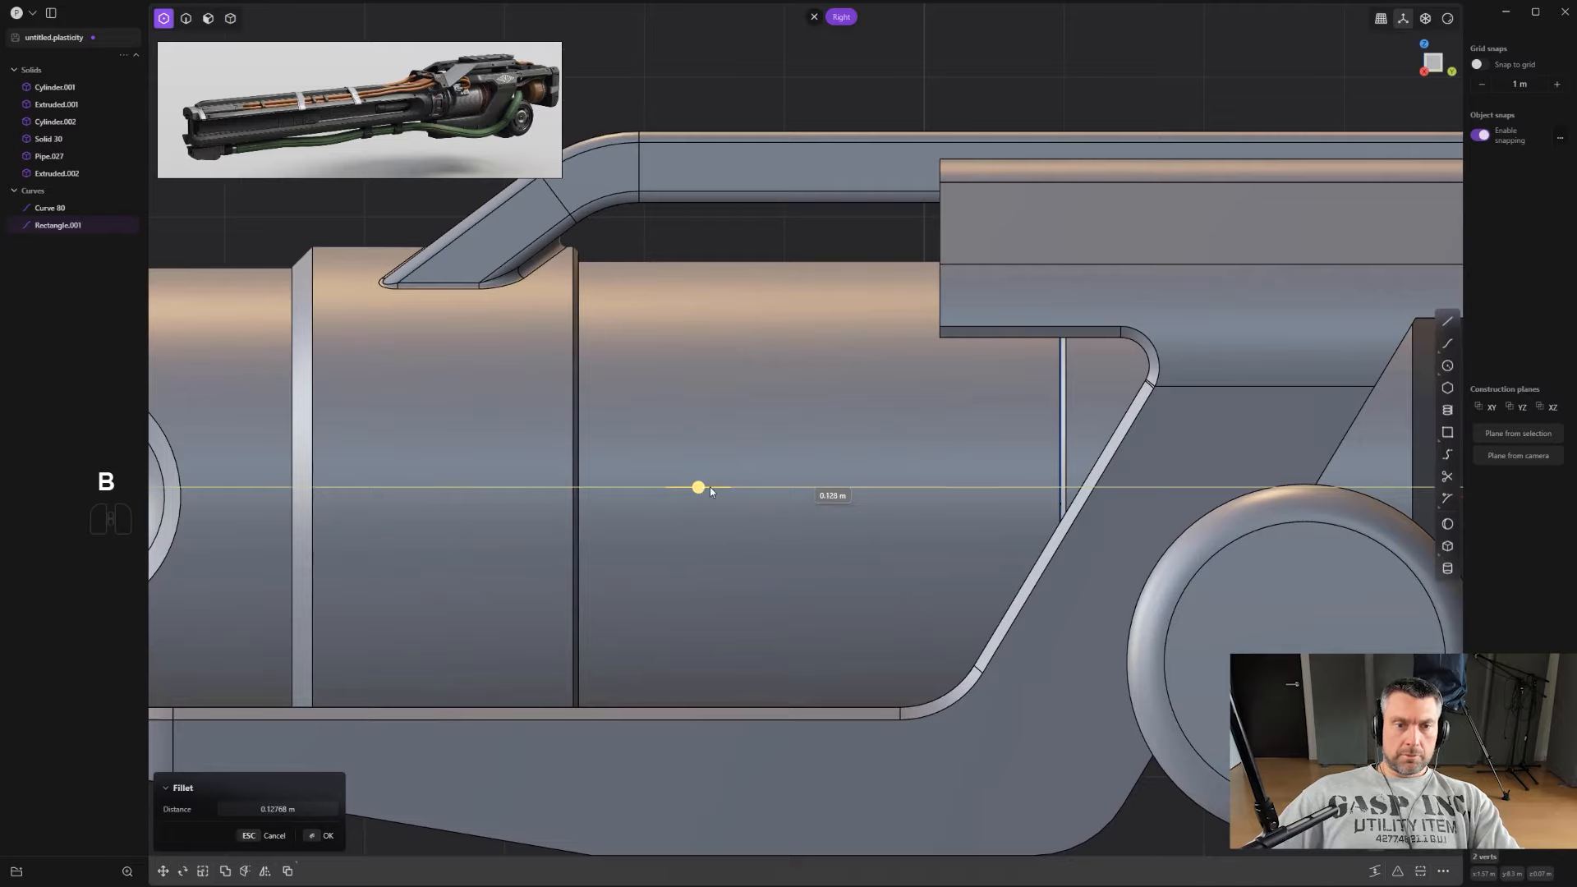
pyautogui.click(709, 486)
# Step: Turn on X-Ray display and cut the thin sleeve with the rounded rectangle
pyautogui.hotkey('alt', 'z')
pyautogui.scroll(3, 730, 484)
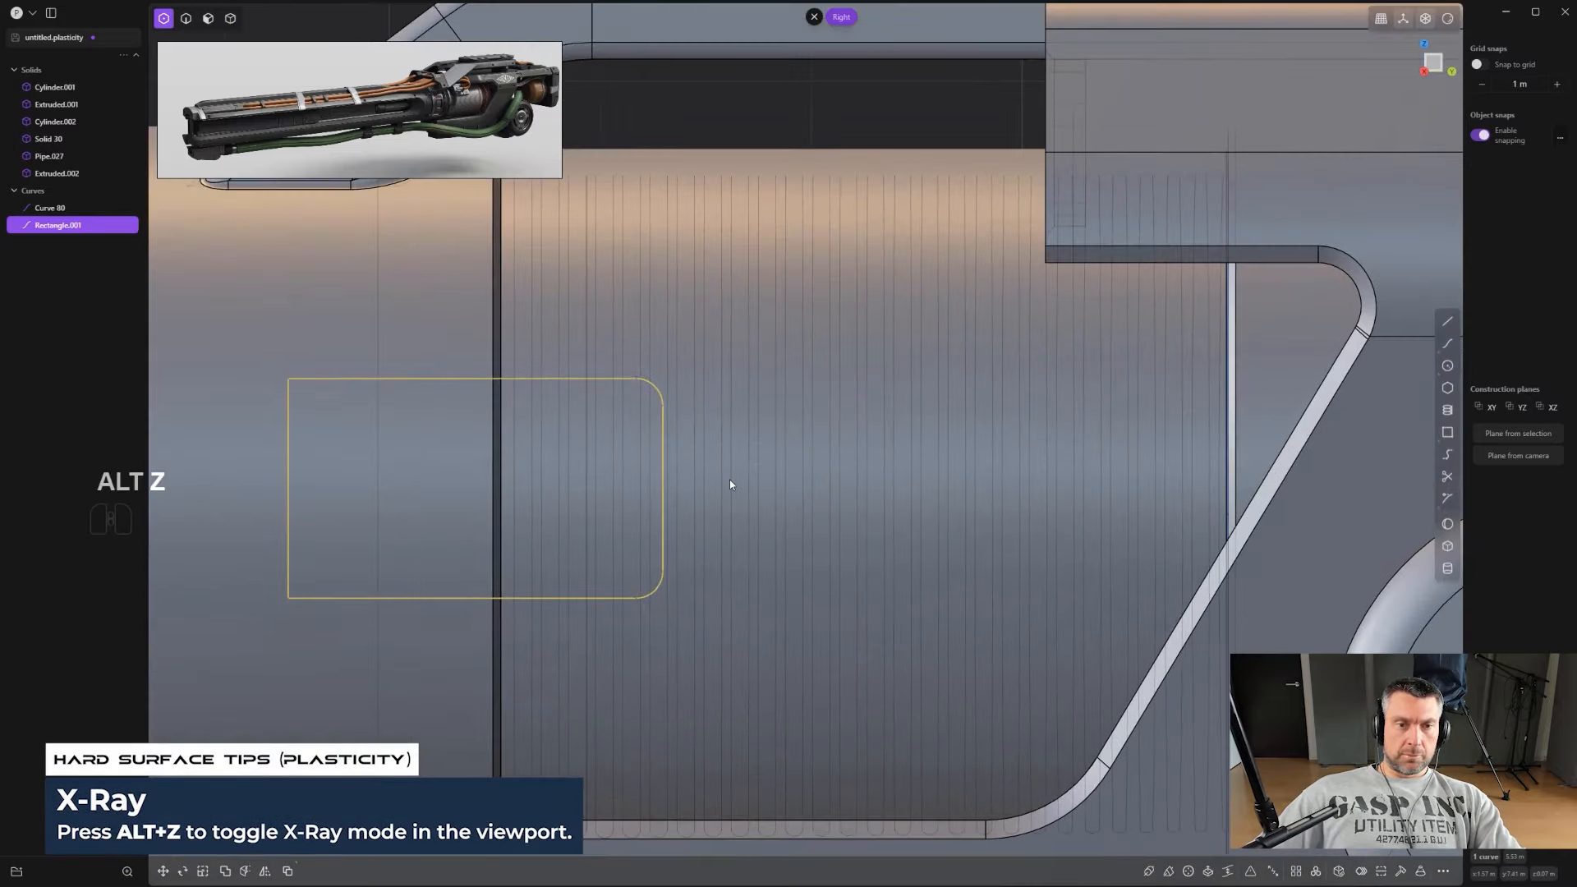
pyautogui.scroll(-4, 729, 485)
pyautogui.press('c')
pyautogui.moveTo(757, 532); pyautogui.dragTo(701, 520, button='middle')
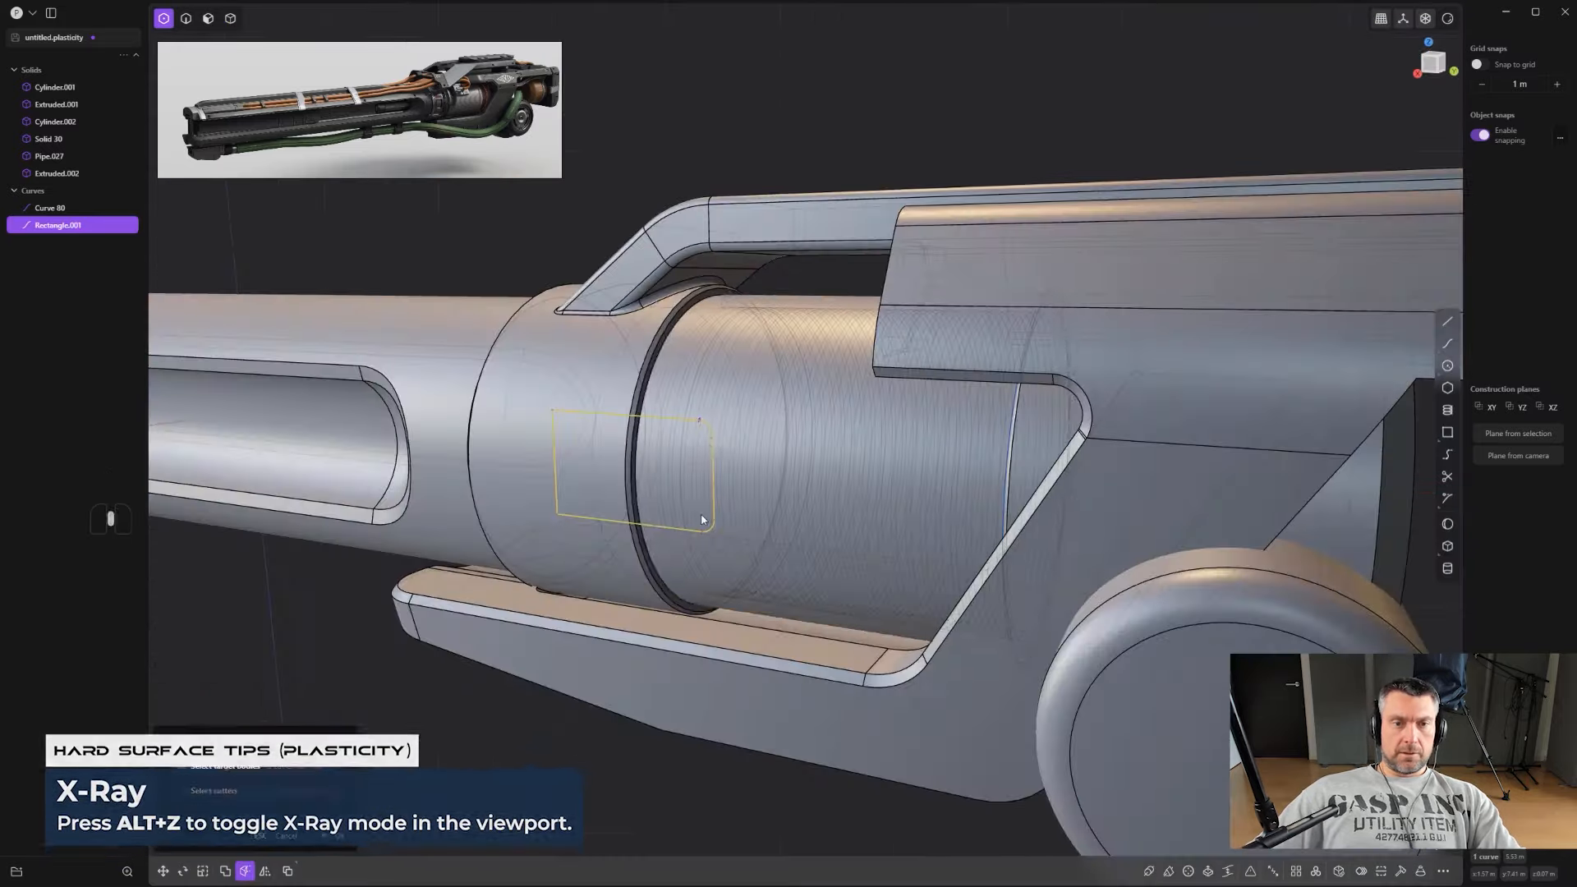
pyautogui.click(739, 445)
pyautogui.rightClick(741, 442)
# Step: Delete the cut-out piece of the sleeve inside the rectangle to open a window onto the ribs
pyautogui.scroll(2, 708, 476)
pyautogui.press('c')
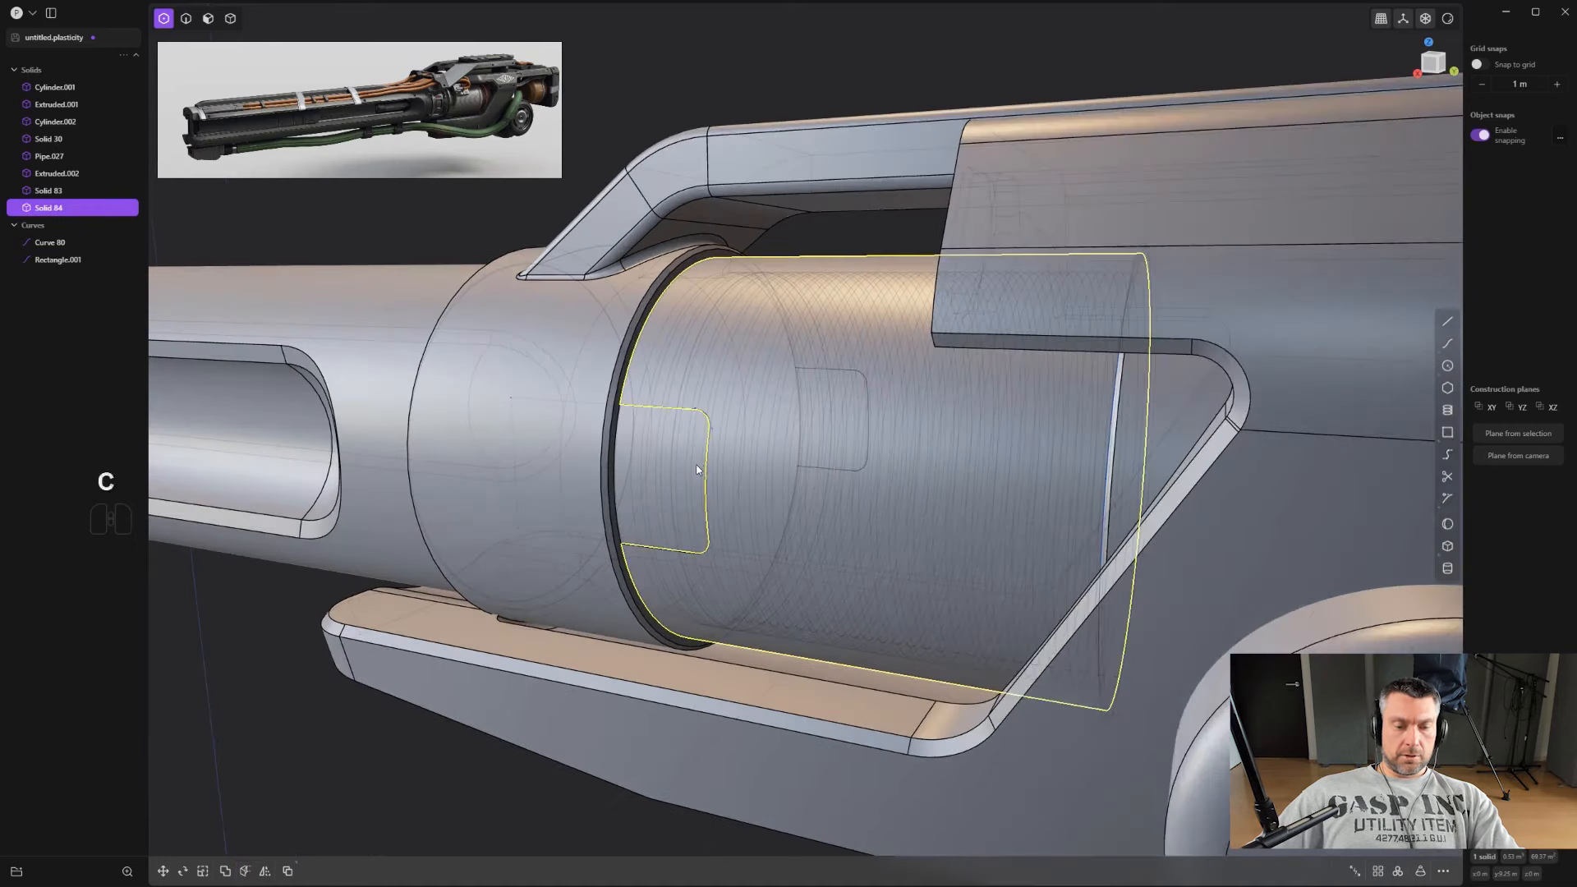
pyautogui.scroll(1, 696, 470)
pyautogui.press('4')
pyautogui.click(687, 453)
pyautogui.press('x')
pyautogui.scroll(-1, 686, 451)
pyautogui.press('2')
pyautogui.scroll(-2, 838, 433)
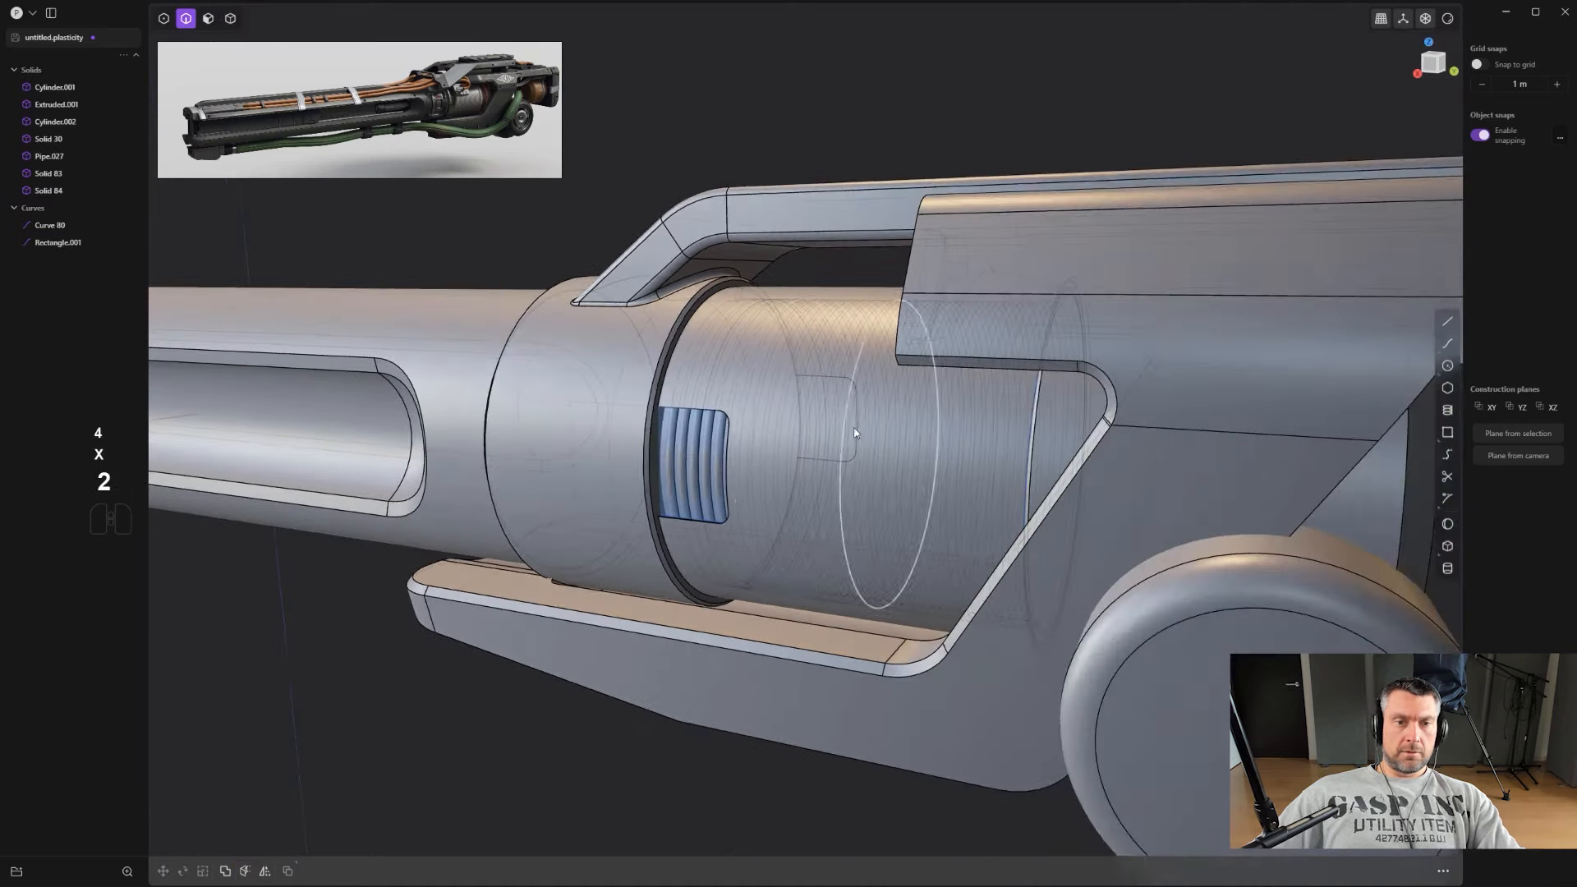
# Step: Fillet the frame's inner corner edge where the slanted strut meets the underside of the rear top block
pyautogui.keyDown('alt'); pyautogui.moveTo(854, 433); pyautogui.dragTo(873, 746, button='middle'); pyautogui.keyUp('alt')
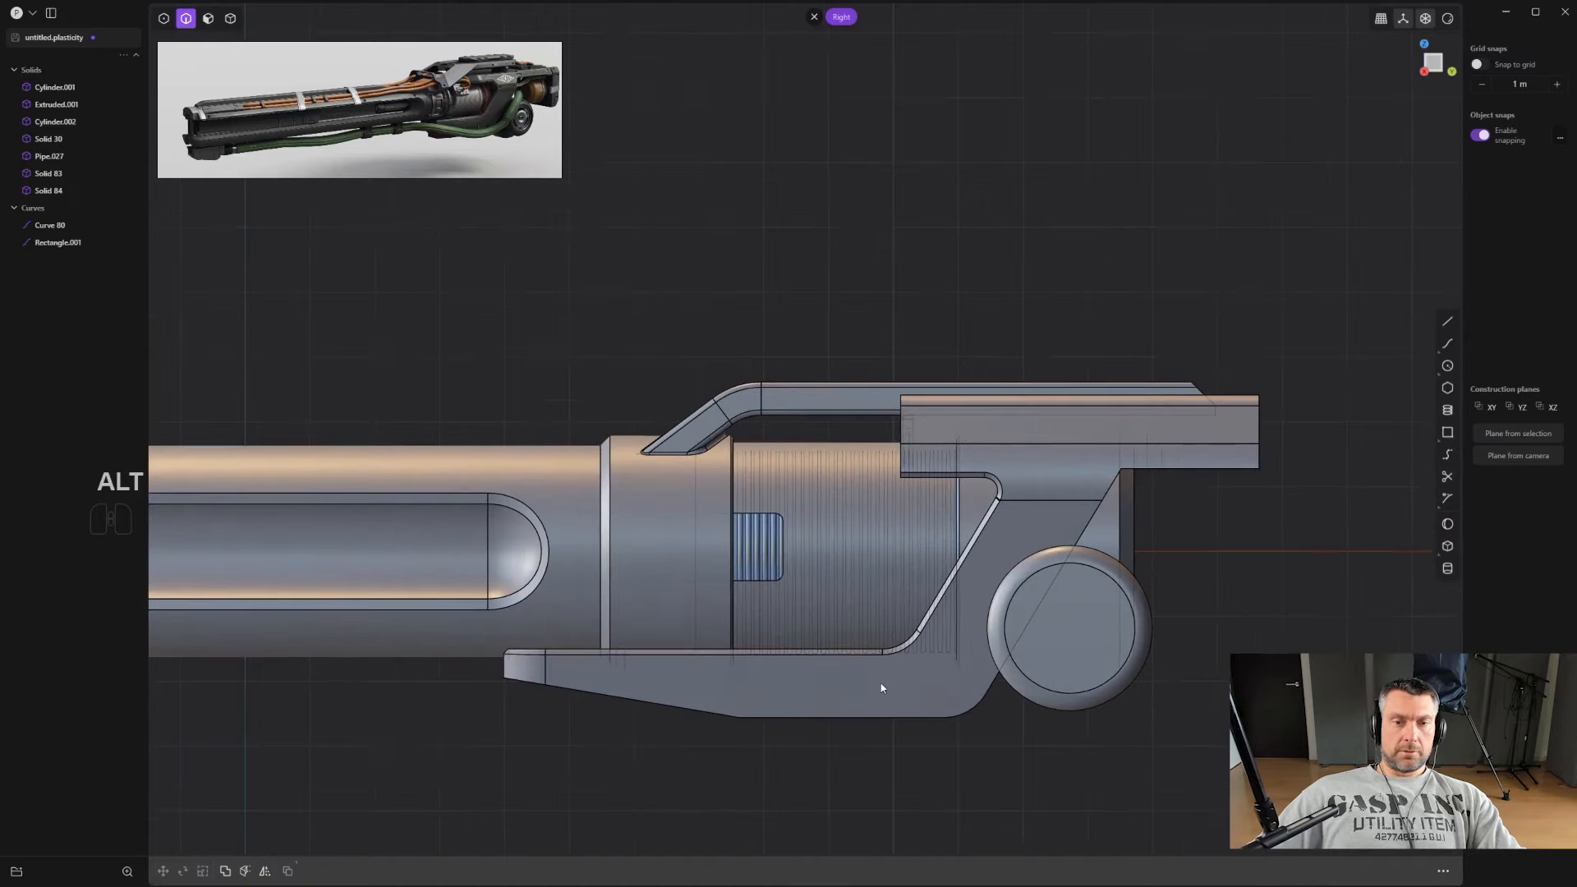
pyautogui.moveTo(881, 688); pyautogui.dragTo(895, 657, button='middle')
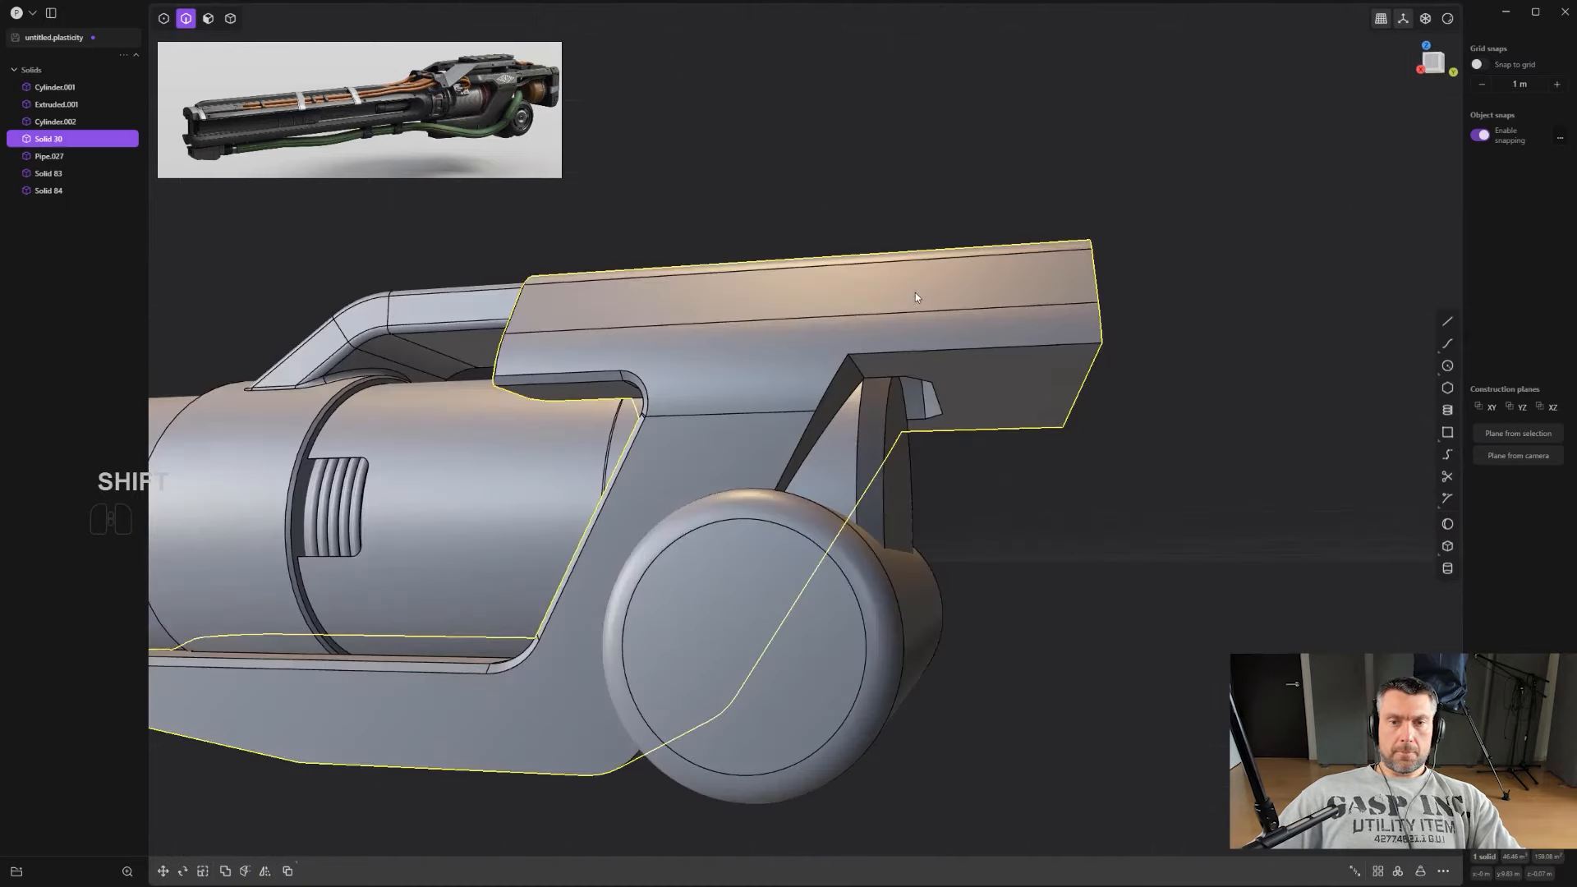
pyautogui.moveTo(915, 292); pyautogui.dragTo(903, 263, button='middle')
pyautogui.keyDown('shift'); pyautogui.moveTo(903, 262); pyautogui.dragTo(879, 385, button='middle'); pyautogui.keyUp('shift')
pyautogui.click(865, 382)
pyautogui.press('f')
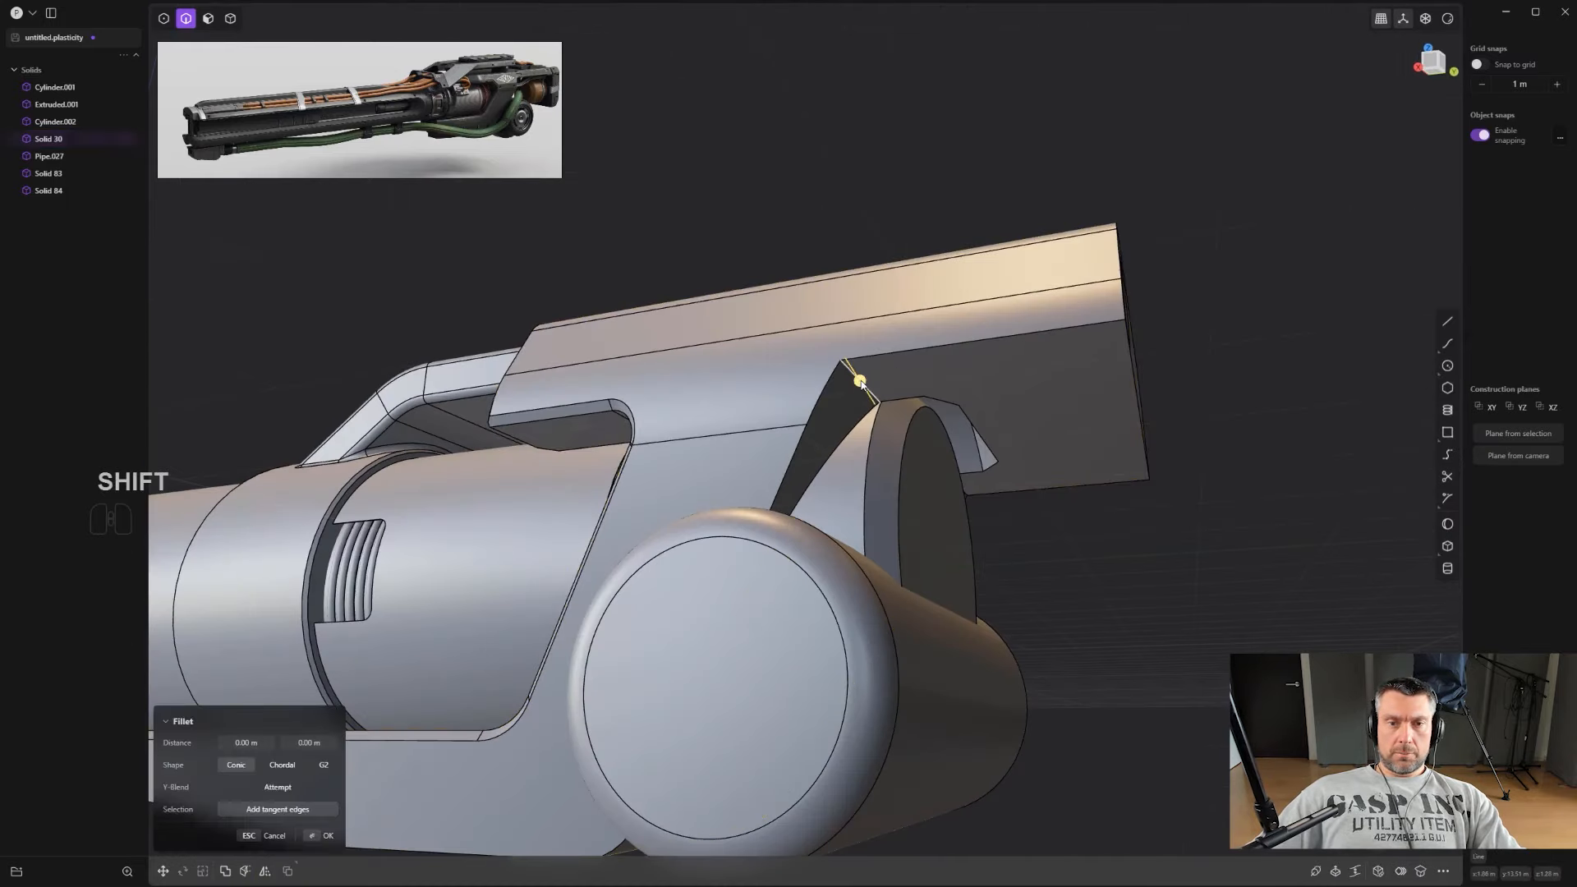
pyautogui.moveTo(855, 373); pyautogui.dragTo(860, 367)
pyautogui.rightClick(842, 435)
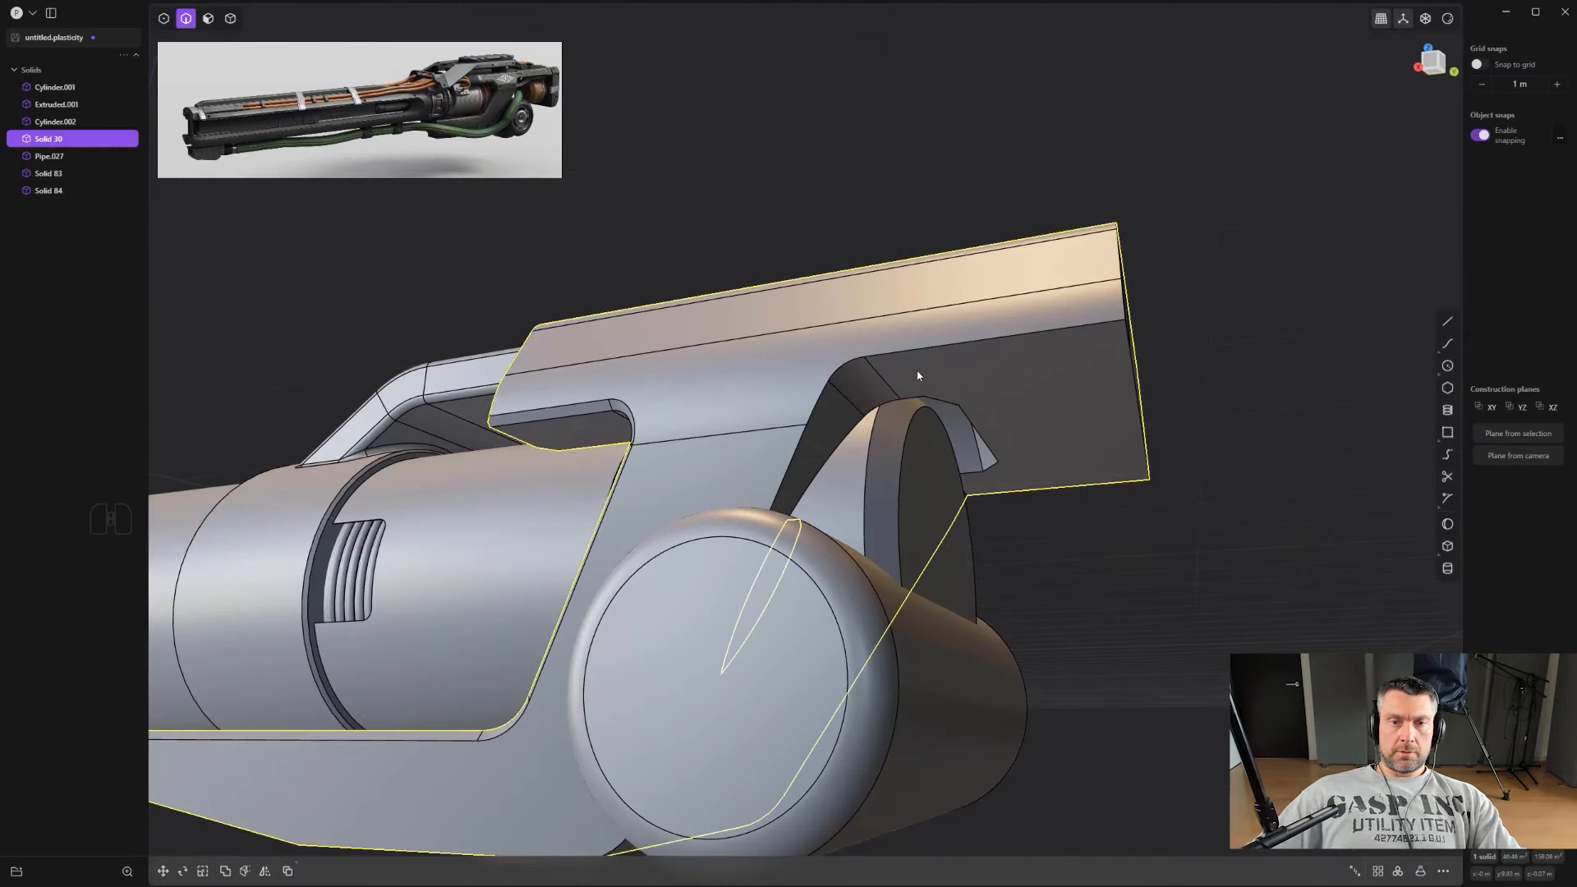
# Step: Chamfer the lower side edge of the frame's rear overhang by about 0.08 m and bevel the adjoining frame edges
pyautogui.click(932, 354)
pyautogui.press('f')
pyautogui.moveTo(933, 343); pyautogui.dragTo(935, 345)
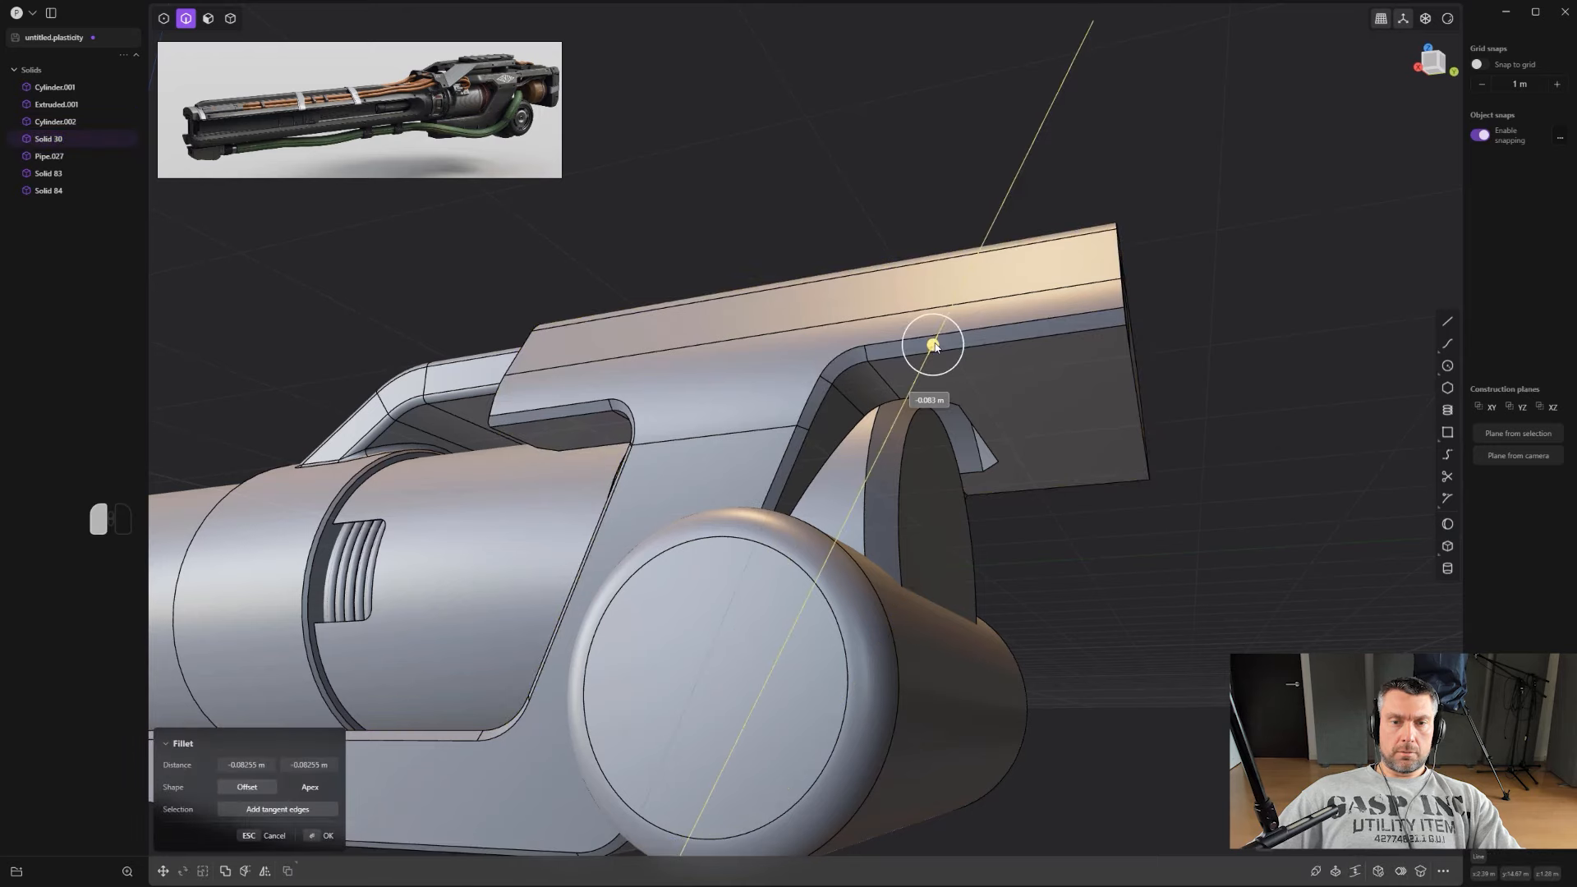
pyautogui.rightClick(935, 347)
pyautogui.scroll(-1, 935, 347)
pyautogui.moveTo(950, 377)
pyautogui.mouseDown(button='middle')
pyautogui.moveTo(879, 416)
pyautogui.moveTo(957, 409)
pyautogui.moveTo(935, 412)
pyautogui.moveTo(978, 377)
pyautogui.moveTo(895, 374)
pyautogui.moveTo(956, 382)
pyautogui.mouseUp(button='middle')
pyautogui.doubleClick(886, 375)
pyautogui.press('f')
pyautogui.press('x')
# Step: Offset the side face of the cylinder's rear end section outward about 0.46 m and extend its flat rear face slightly backward
pyautogui.scroll(-2, 934, 398)
pyautogui.keyDown('shift'); pyautogui.moveTo(878, 427); pyautogui.dragTo(901, 419, button='middle'); pyautogui.keyUp('shift')
pyautogui.scroll(1, 961, 445)
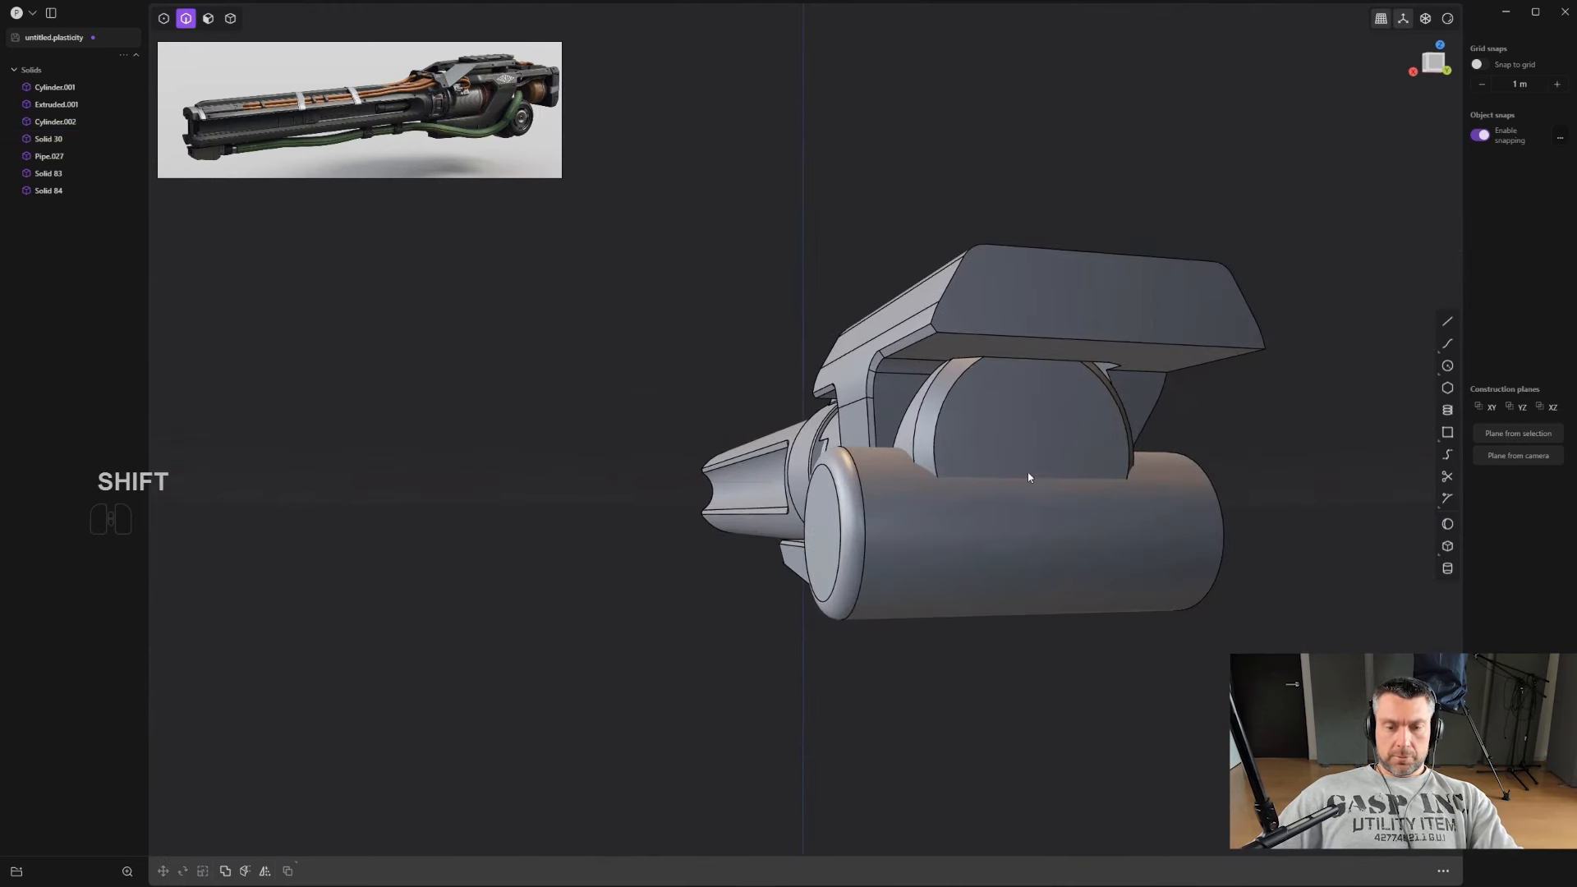
pyautogui.press('3')
pyautogui.click(1041, 459)
pyautogui.keyDown('shift'); pyautogui.moveTo(1041, 460); pyautogui.dragTo(924, 434, button='middle'); pyautogui.keyUp('shift')
pyautogui.moveTo(884, 423); pyautogui.dragTo(783, 405)
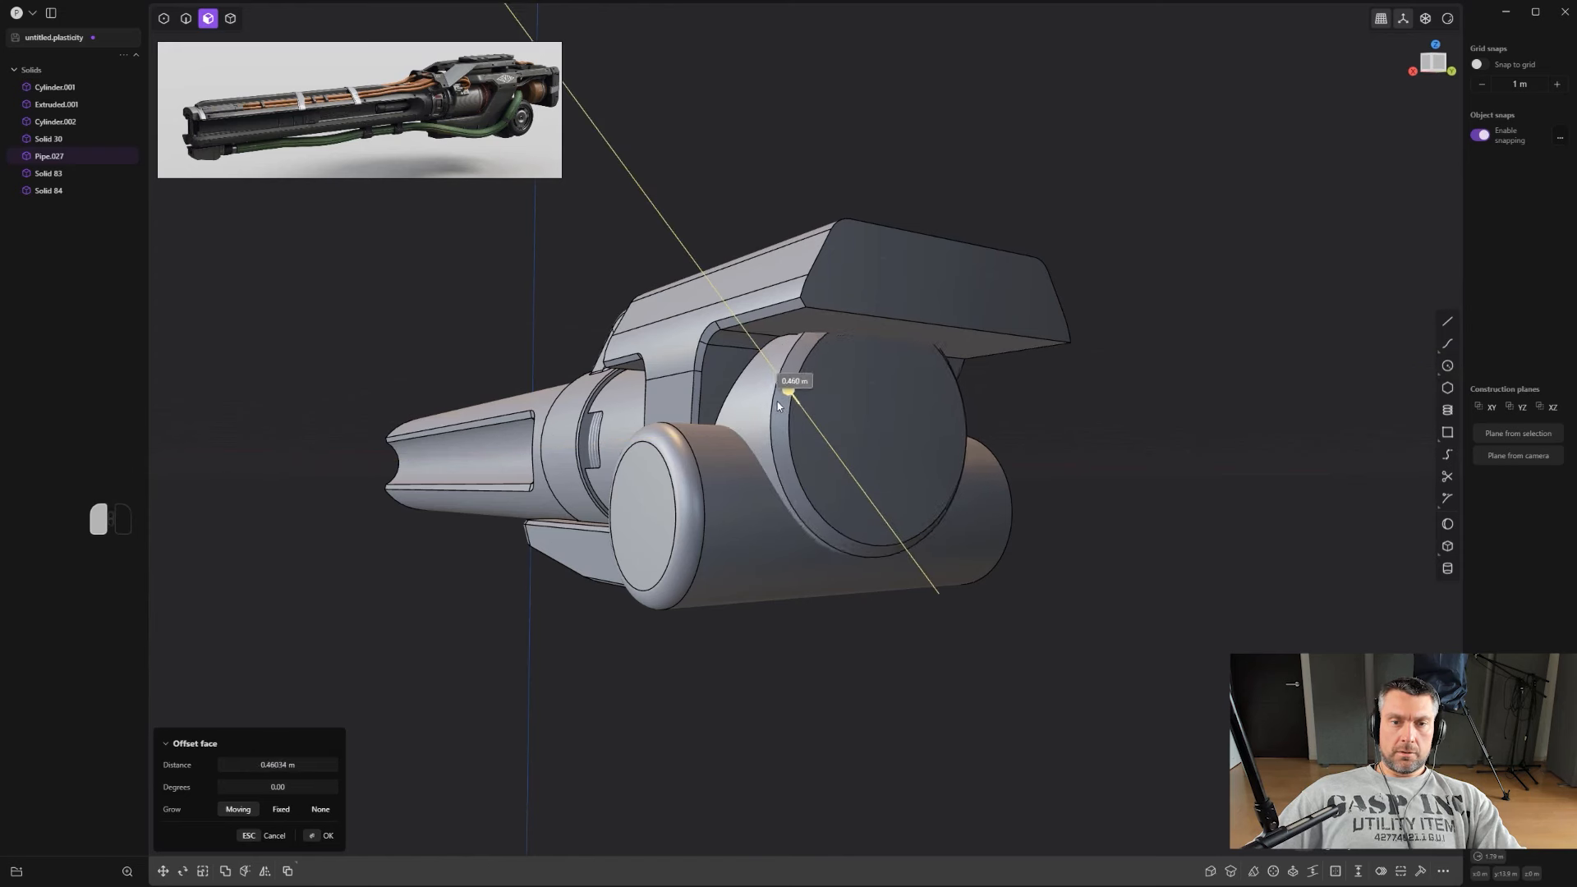
pyautogui.rightClick(760, 398)
pyautogui.click(855, 426)
pyautogui.moveTo(891, 419); pyautogui.dragTo(901, 417)
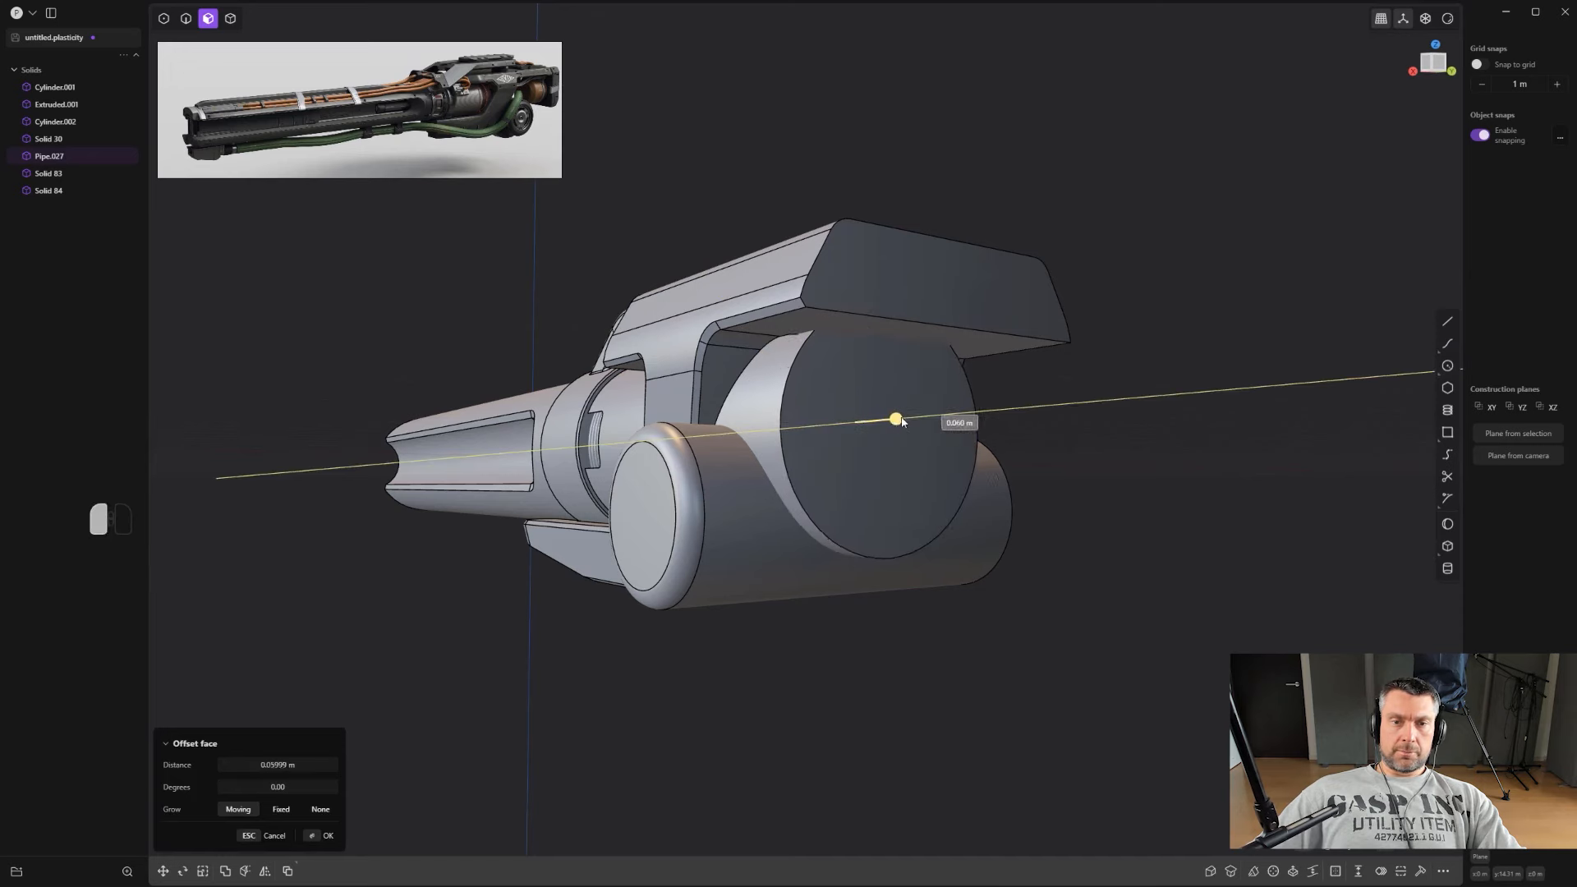
# Step: Try to round the circular rear edge of the cylinder with a fillet
pyautogui.press('2')
pyautogui.click(819, 423)
pyautogui.moveTo(795, 411); pyautogui.dragTo(795, 404)
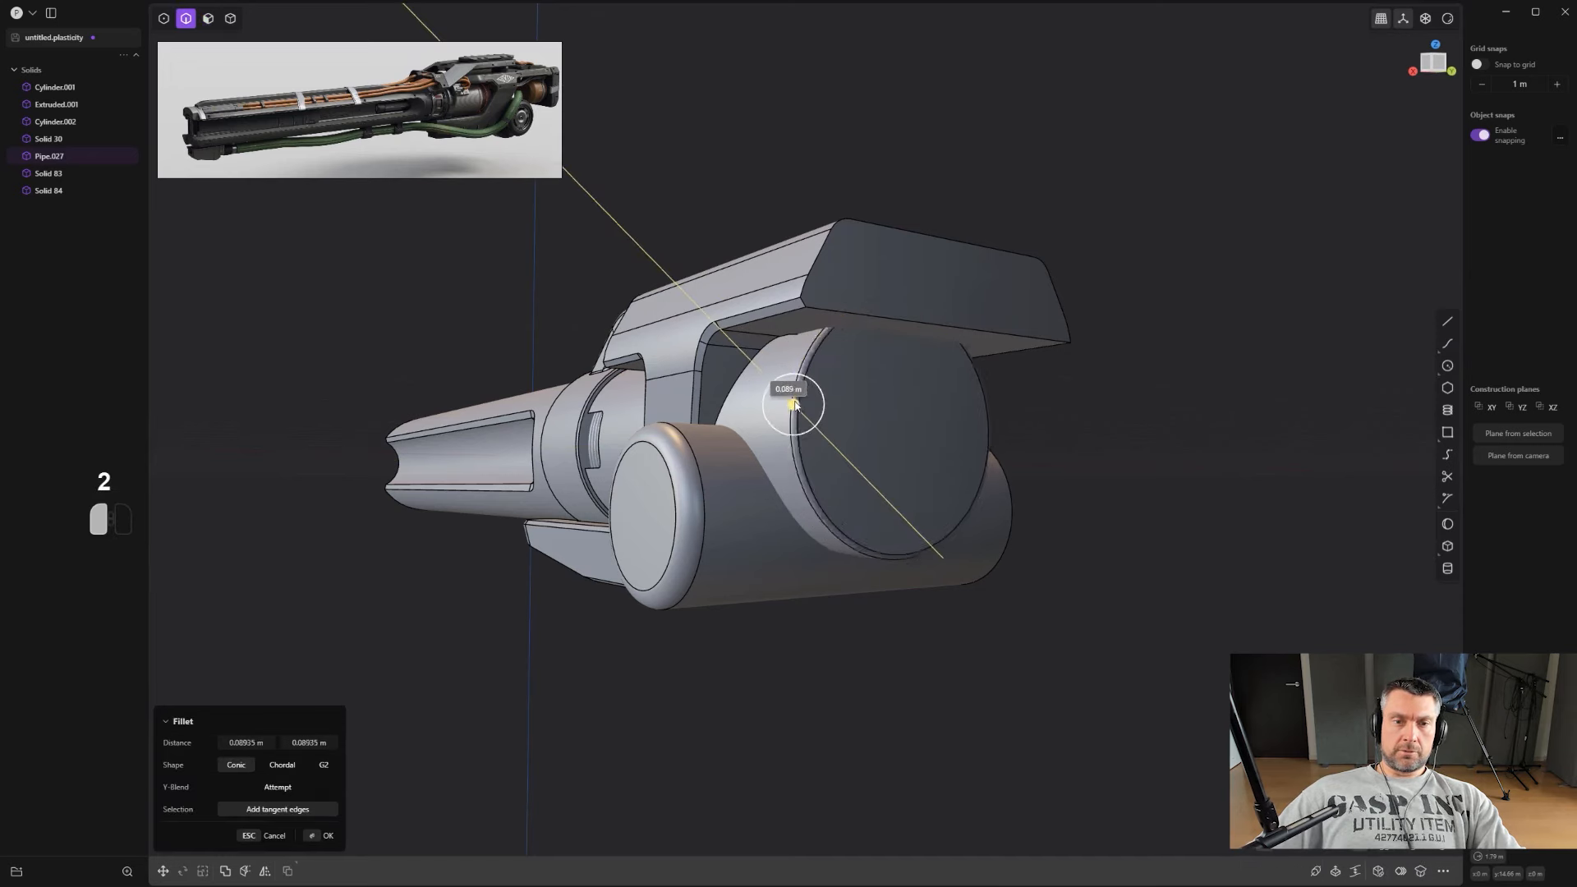
pyautogui.moveTo(805, 403); pyautogui.dragTo(998, 482, button='middle')
pyautogui.rightClick(975, 419)
pyautogui.click(1003, 396)
pyautogui.scroll(1, 994, 410)
pyautogui.scroll(1, 993, 408)
pyautogui.scroll(-6, 1058, 398)
pyautogui.scroll(2, 999, 482)
pyautogui.scroll(2, 994, 481)
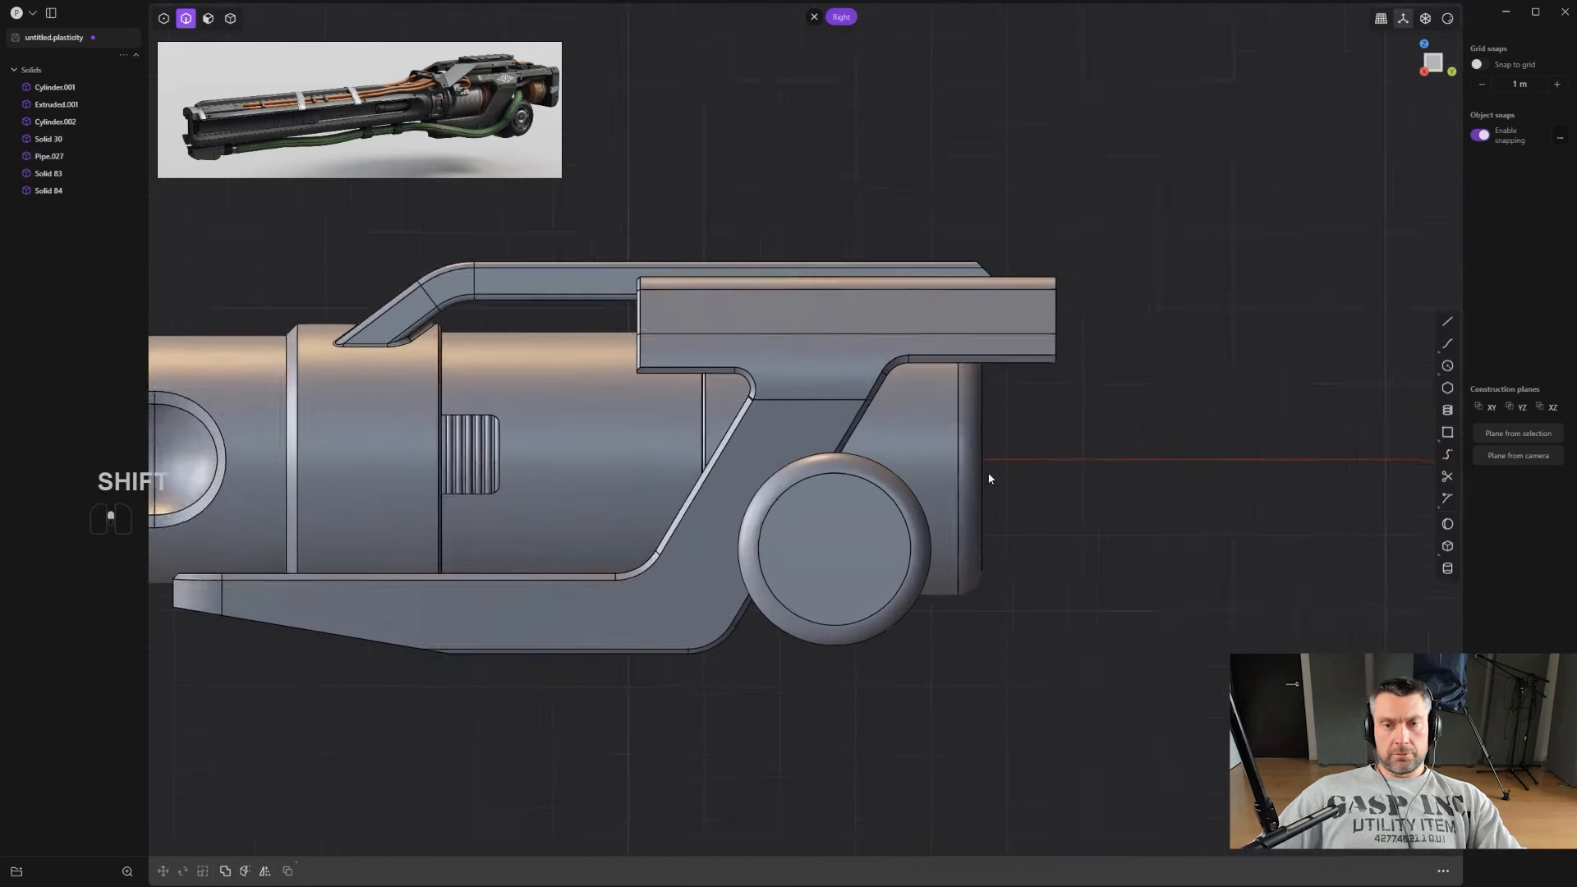
pyautogui.hotkey('ctrl', 'z')
pyautogui.hotkey('ctrl', 'z')
# Step: Duplicate the slanted rear face of the frame's strut as a sheet and move it back to the cylinder's rear end
pyautogui.moveTo(1096, 454)
pyautogui.keyDown('alt'); pyautogui.mouseDown(button='middle')
pyautogui.moveTo(993, 451)
pyautogui.moveTo(1068, 444)
pyautogui.mouseUp(button='middle'); pyautogui.keyUp('alt')
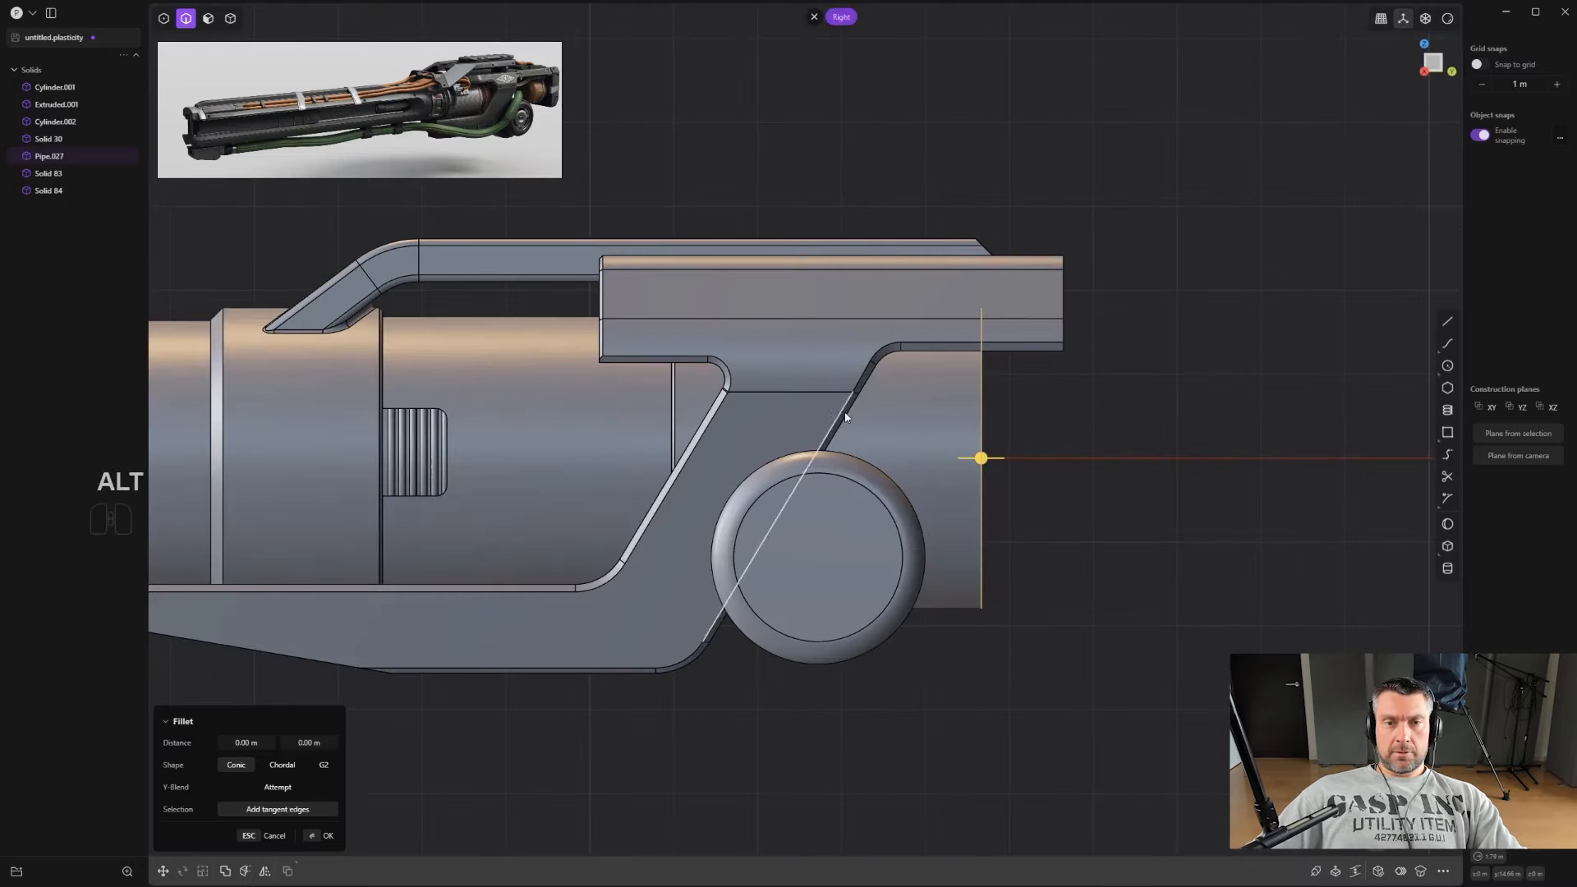
pyautogui.moveTo(846, 418); pyautogui.dragTo(862, 449, button='middle')
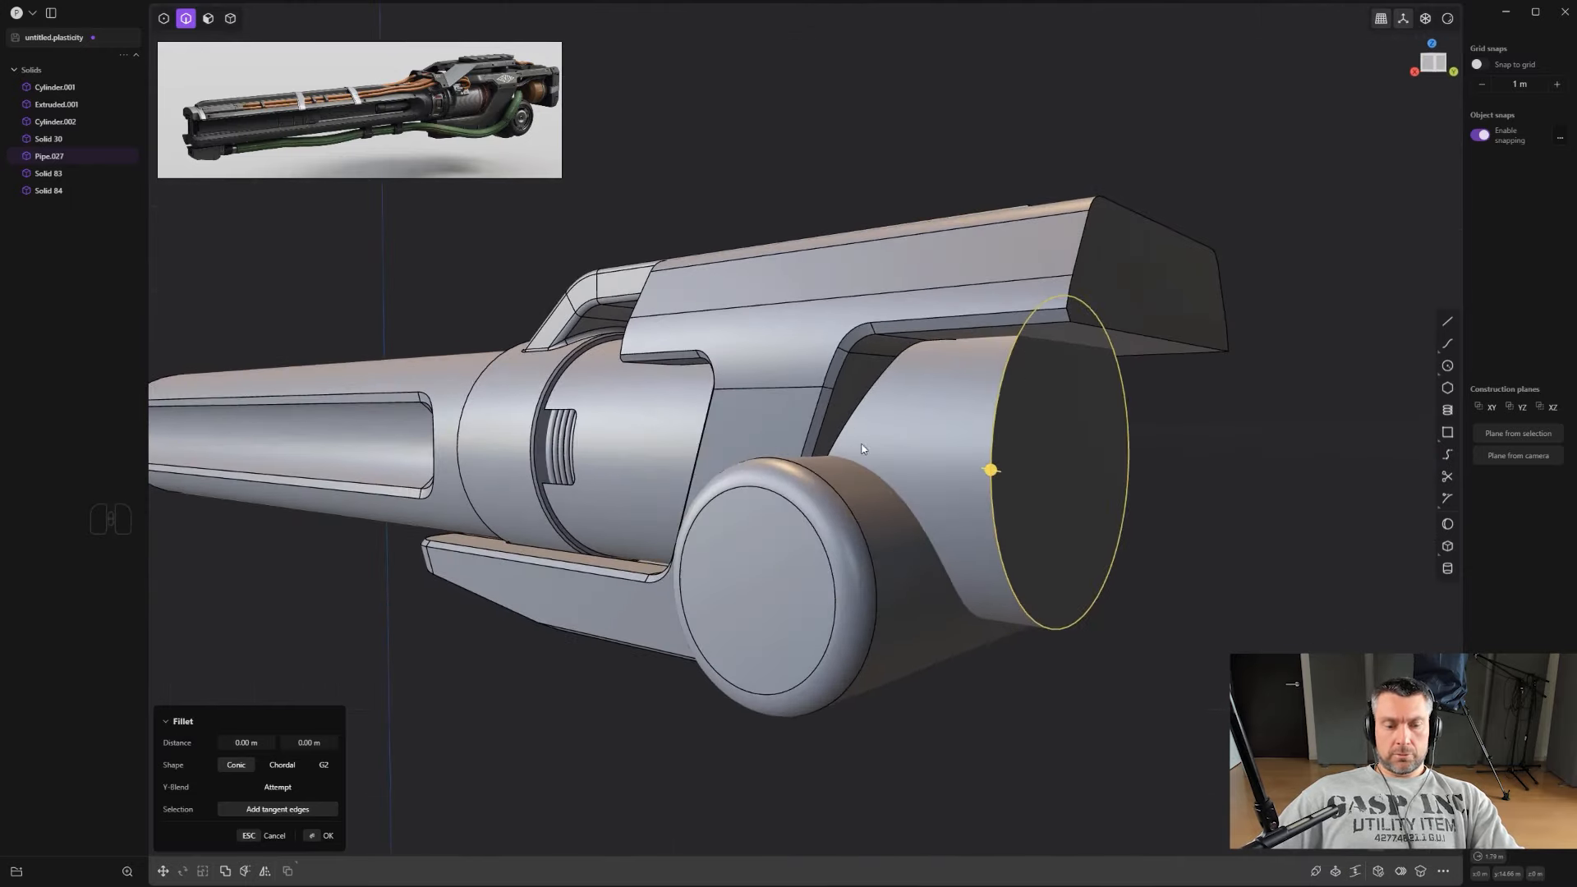
pyautogui.click(839, 408)
pyautogui.scroll(-2, 846, 419)
pyautogui.hotkey('shift', 'd')
pyautogui.moveTo(953, 485); pyautogui.dragTo(1157, 491)
pyautogui.rightClick(1127, 491)
# Step: Offset the cylinder's rear face to match the slanted duplicate sheet and delete that sheet
pyautogui.moveTo(1027, 493); pyautogui.dragTo(1108, 490, button='middle')
pyautogui.click(1030, 456)
pyautogui.moveTo(1126, 444); pyautogui.dragTo(1115, 445)
pyautogui.click(1067, 593)
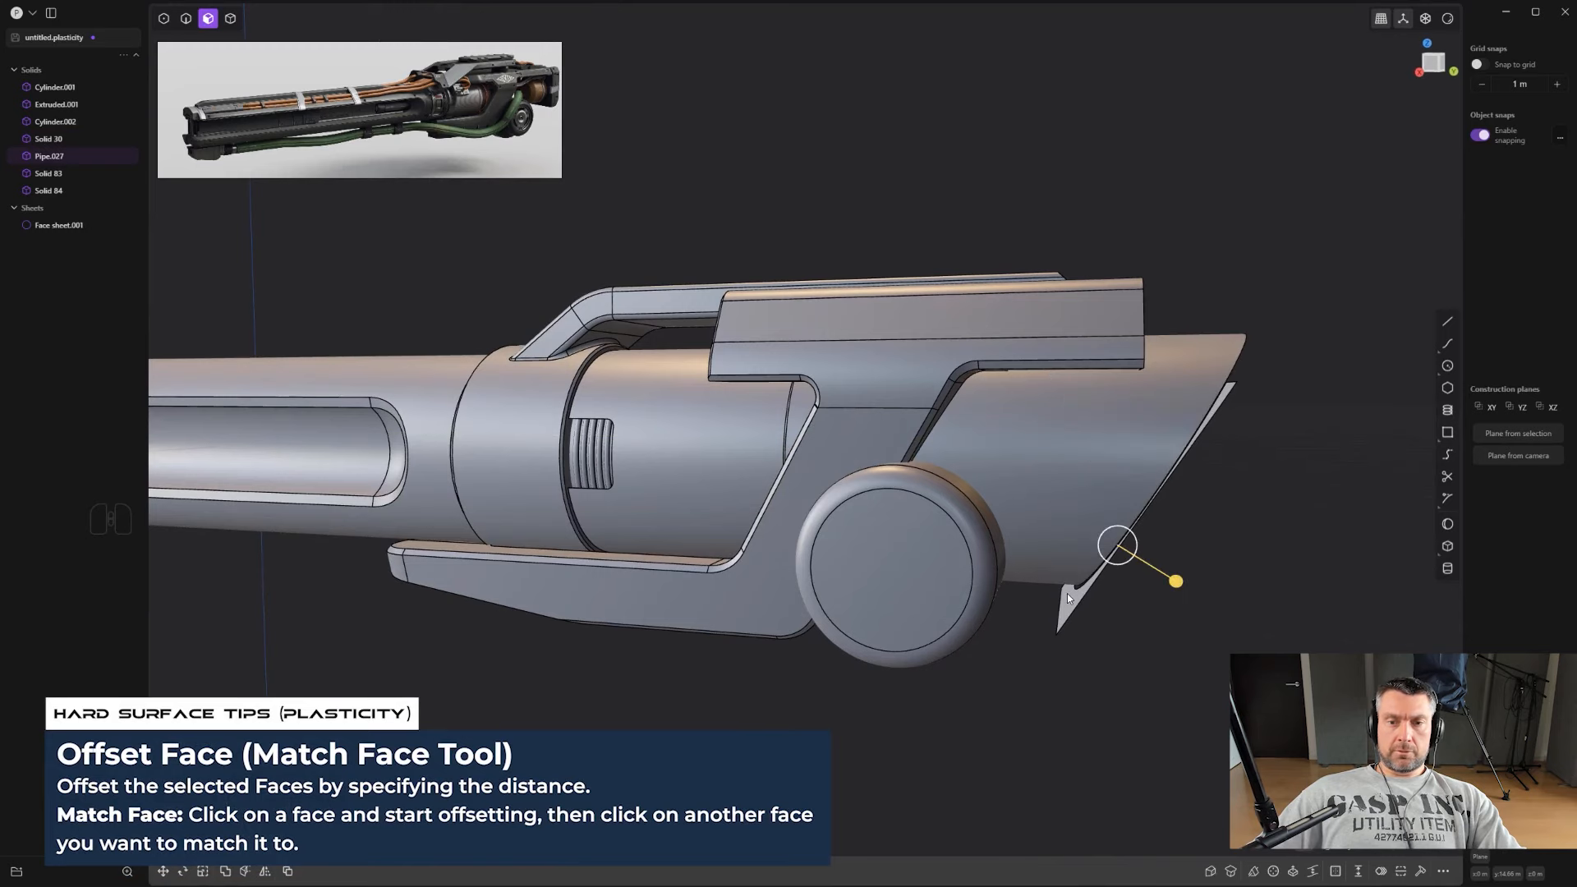
pyautogui.rightClick(1067, 593)
pyautogui.moveTo(1257, 514); pyautogui.dragTo(1220, 486, button='middle')
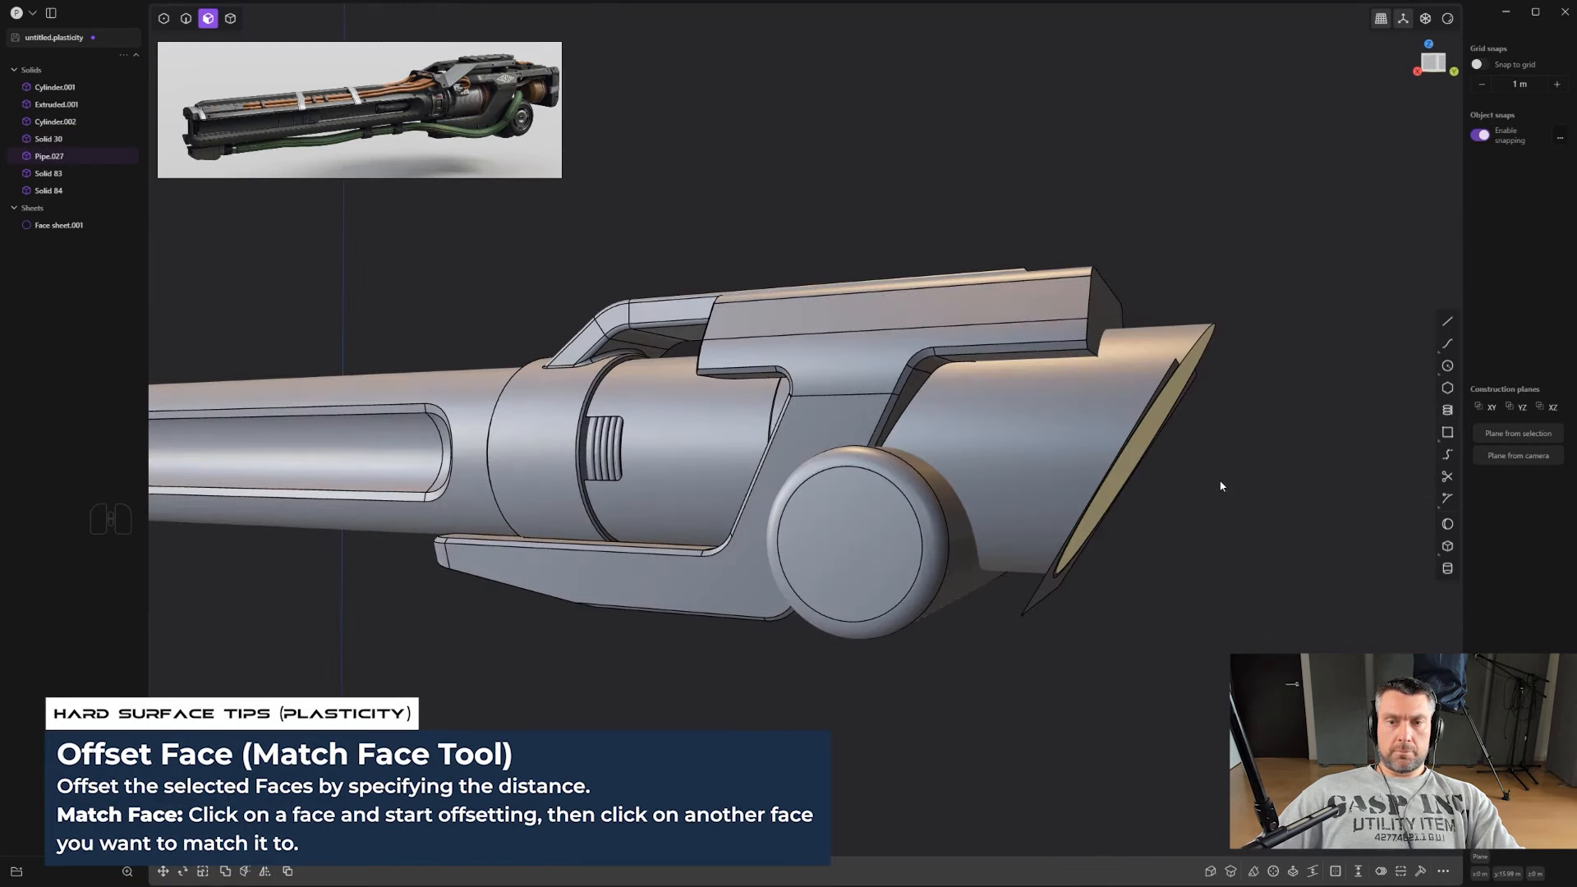
pyautogui.click(1153, 409)
# Step: Offset the slanted rear face of the cylinder inward by about 0.57 m in the right side view
pyautogui.press('3')
pyautogui.click(1155, 436)
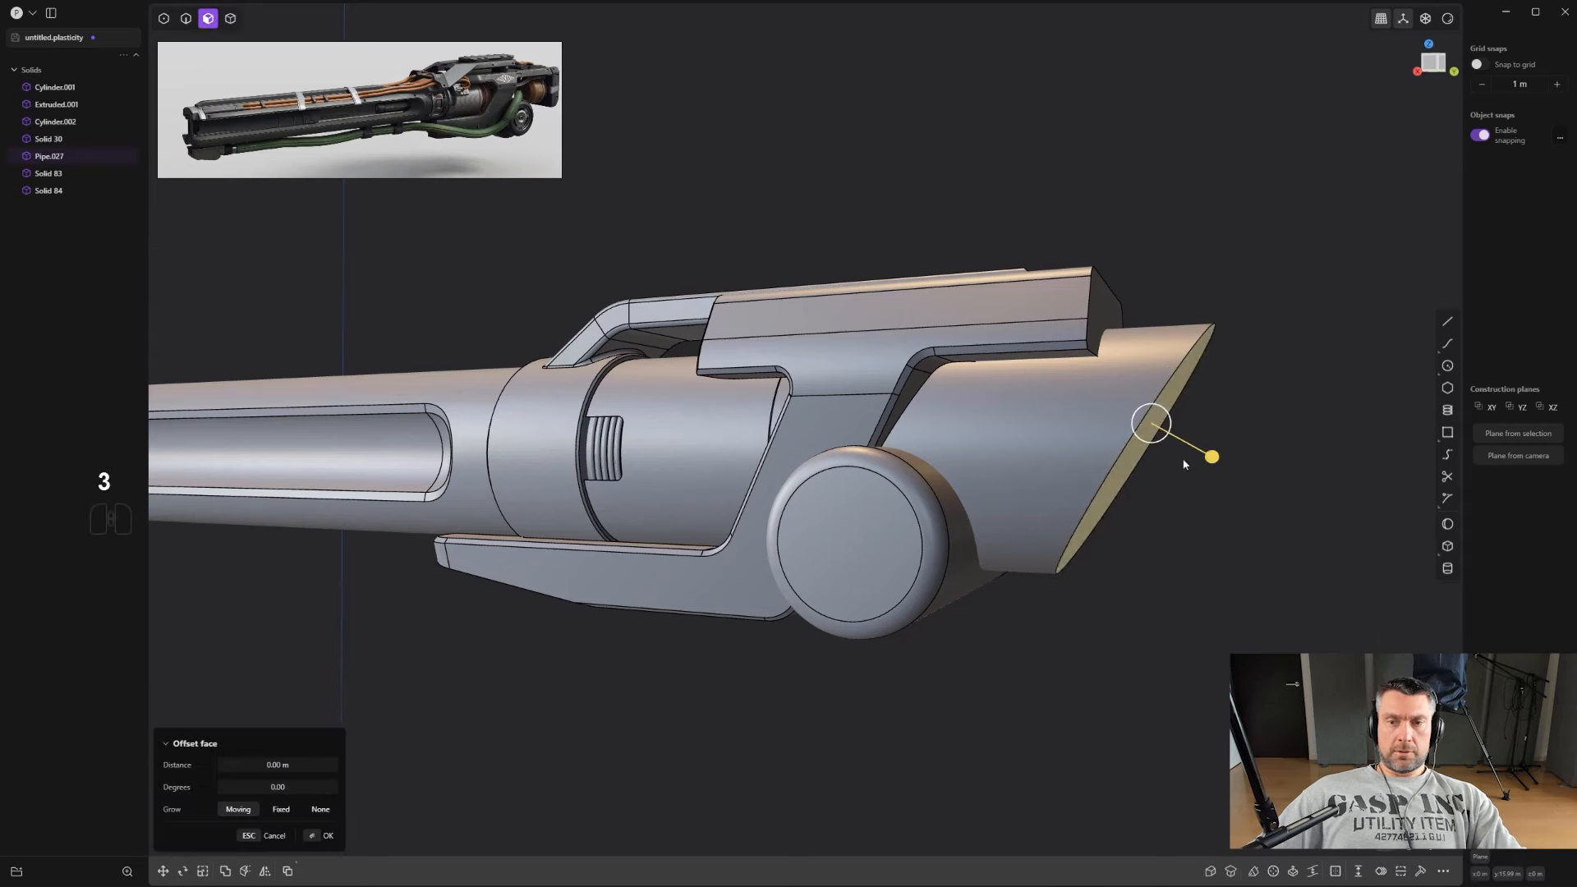
pyautogui.keyDown('alt'); pyautogui.moveTo(1185, 461); pyautogui.dragTo(1178, 489, button='middle'); pyautogui.keyUp('alt')
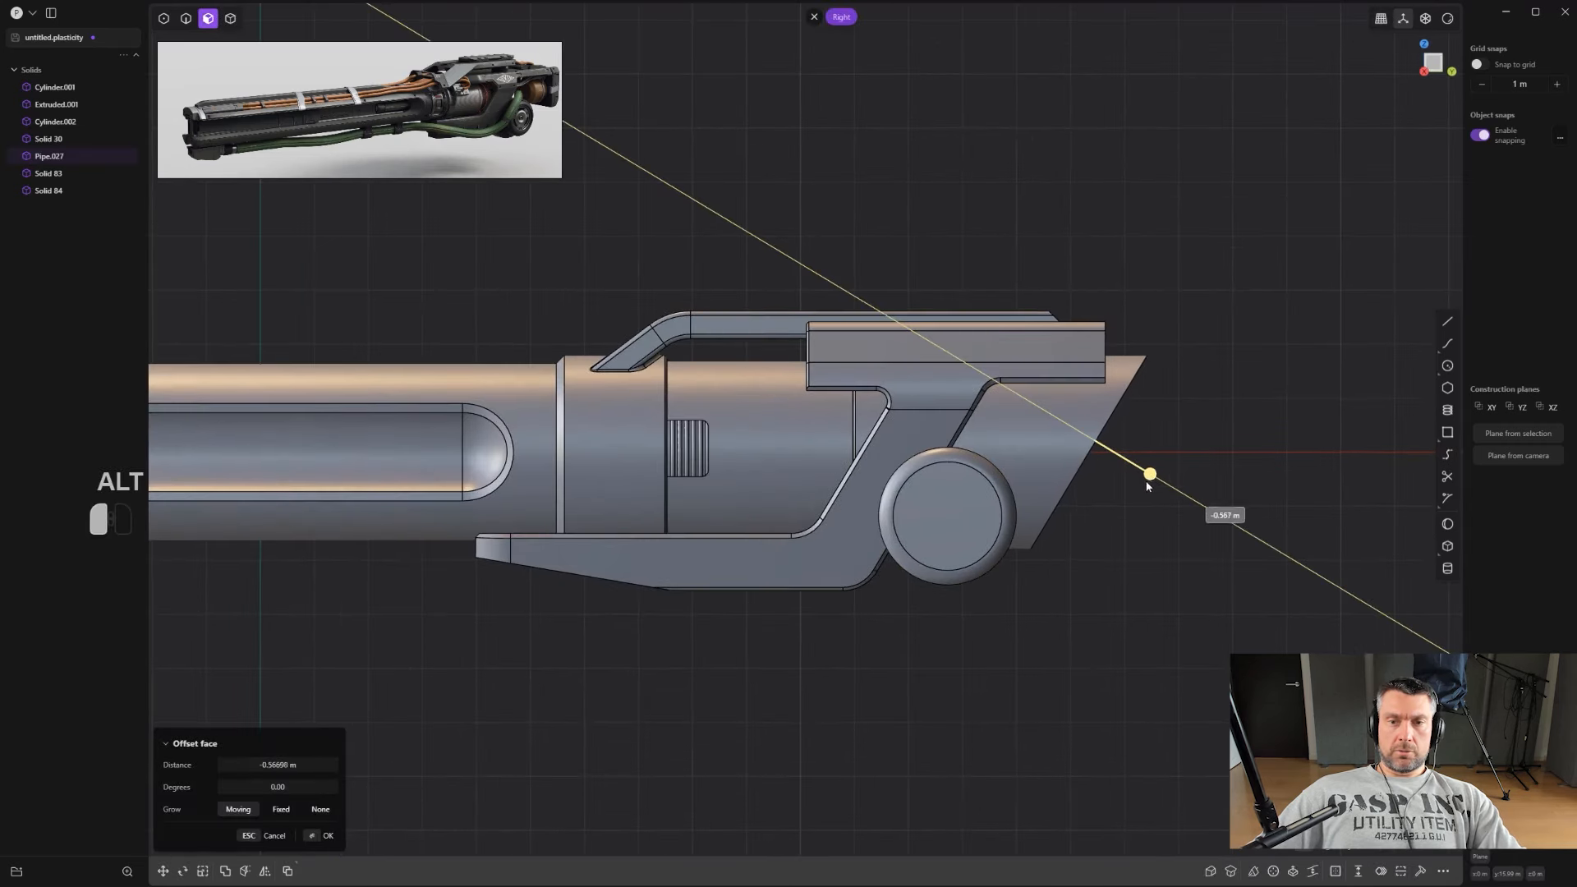
pyautogui.moveTo(1141, 482); pyautogui.dragTo(1141, 478)
pyautogui.scroll(1, 1140, 478)
pyautogui.click(1319, 348)
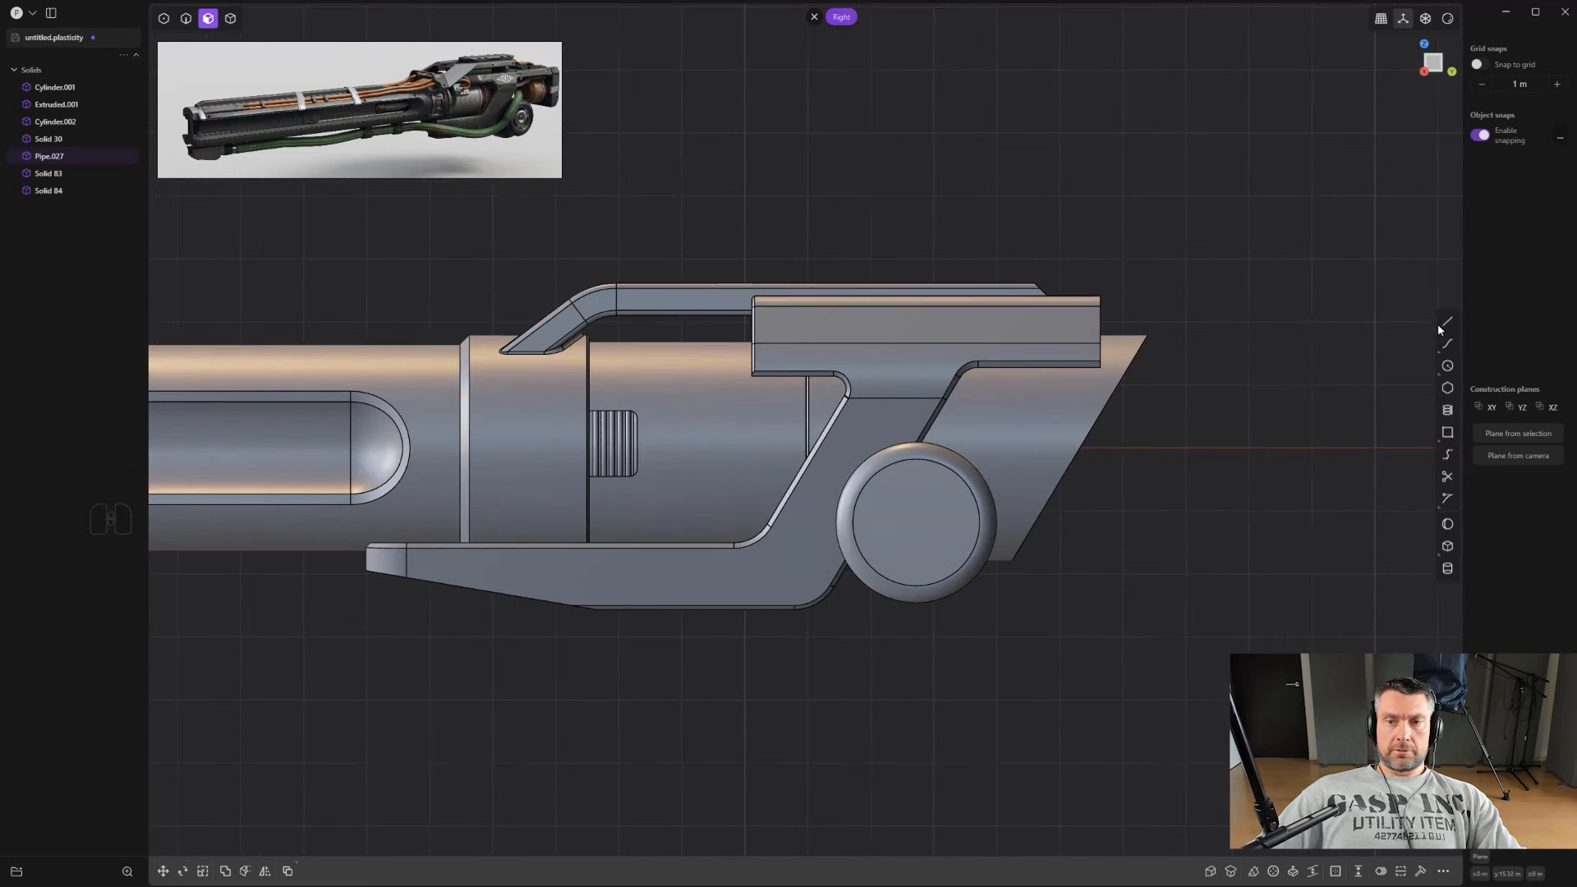
# Step: Draw a vertical line near the cylinder's slanted end, shift it into place, and cut off the pointed upper tip with it
pyautogui.click(1441, 322)
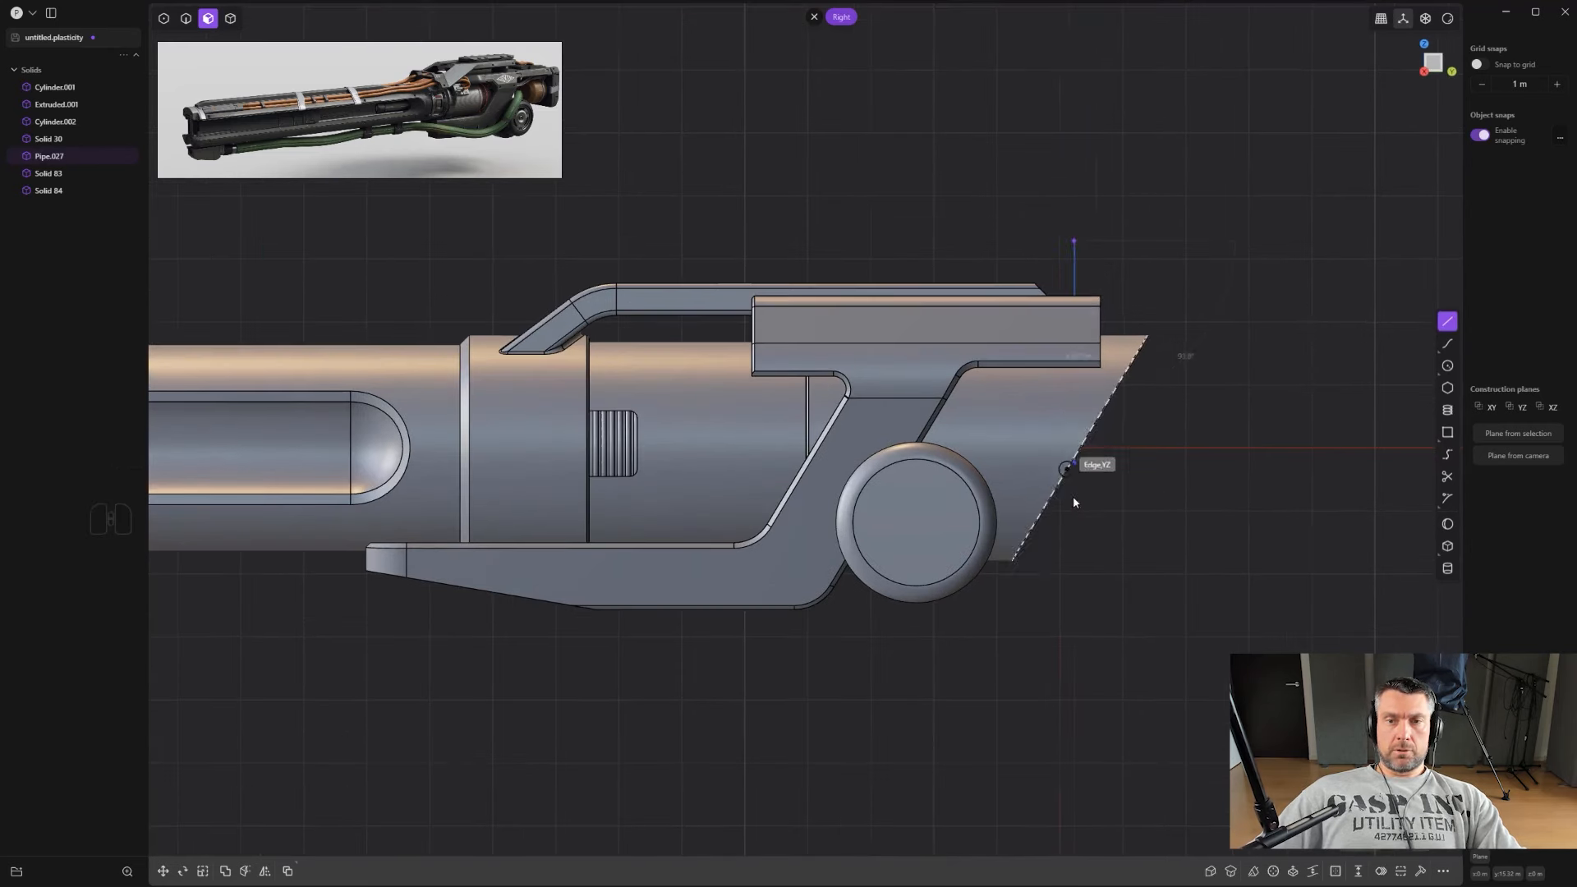
pyautogui.scroll(2, 1076, 567)
pyautogui.press('g')
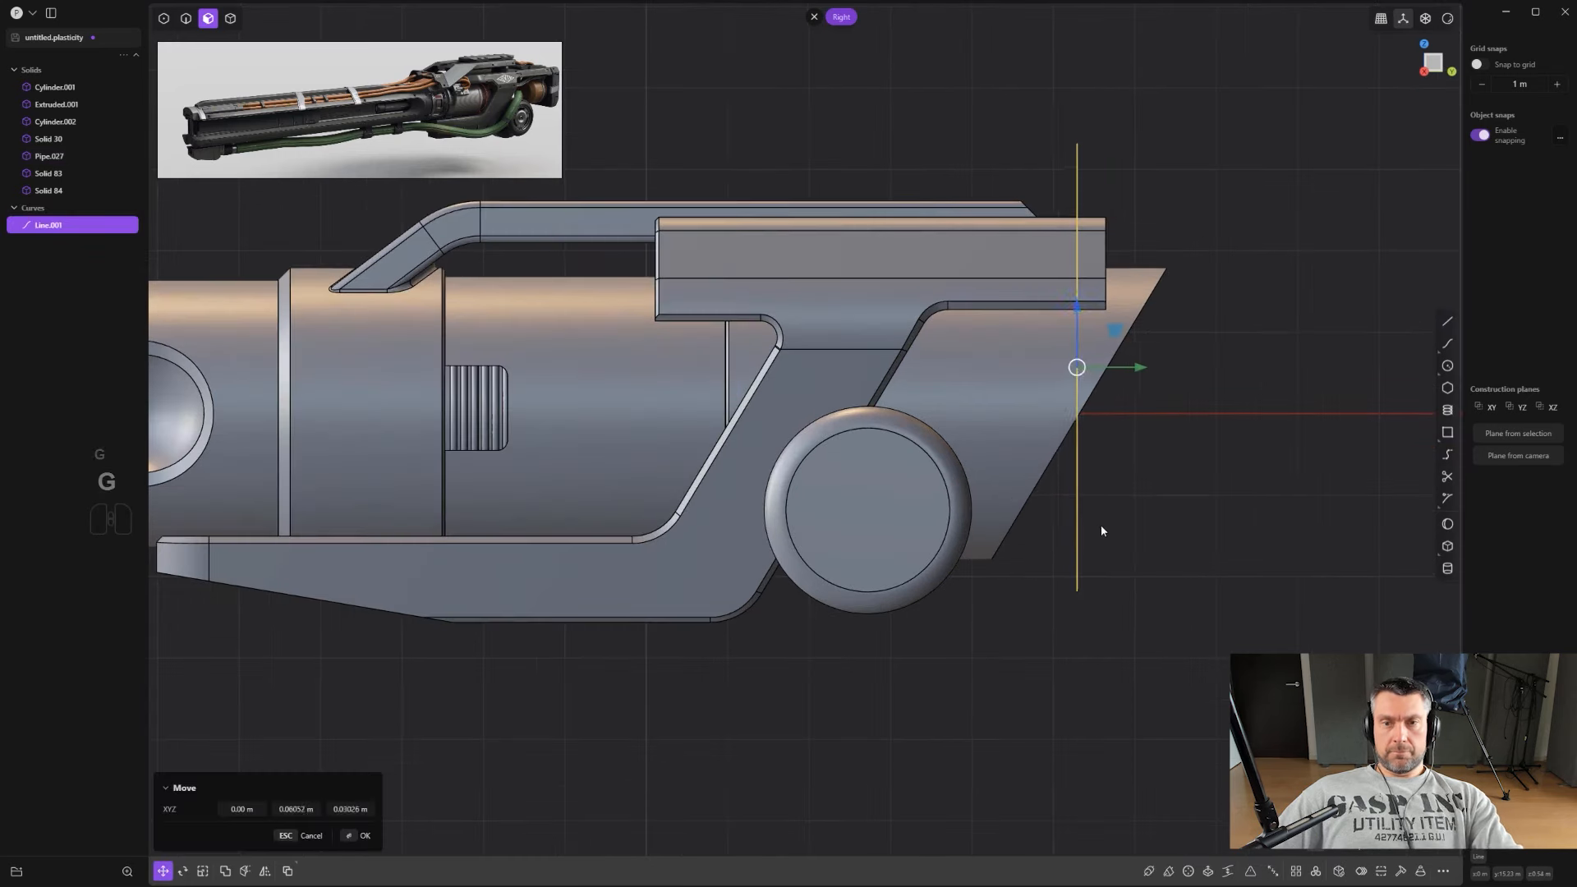
pyautogui.click(1117, 511)
pyautogui.scroll(1, 1148, 381)
pyautogui.press('c')
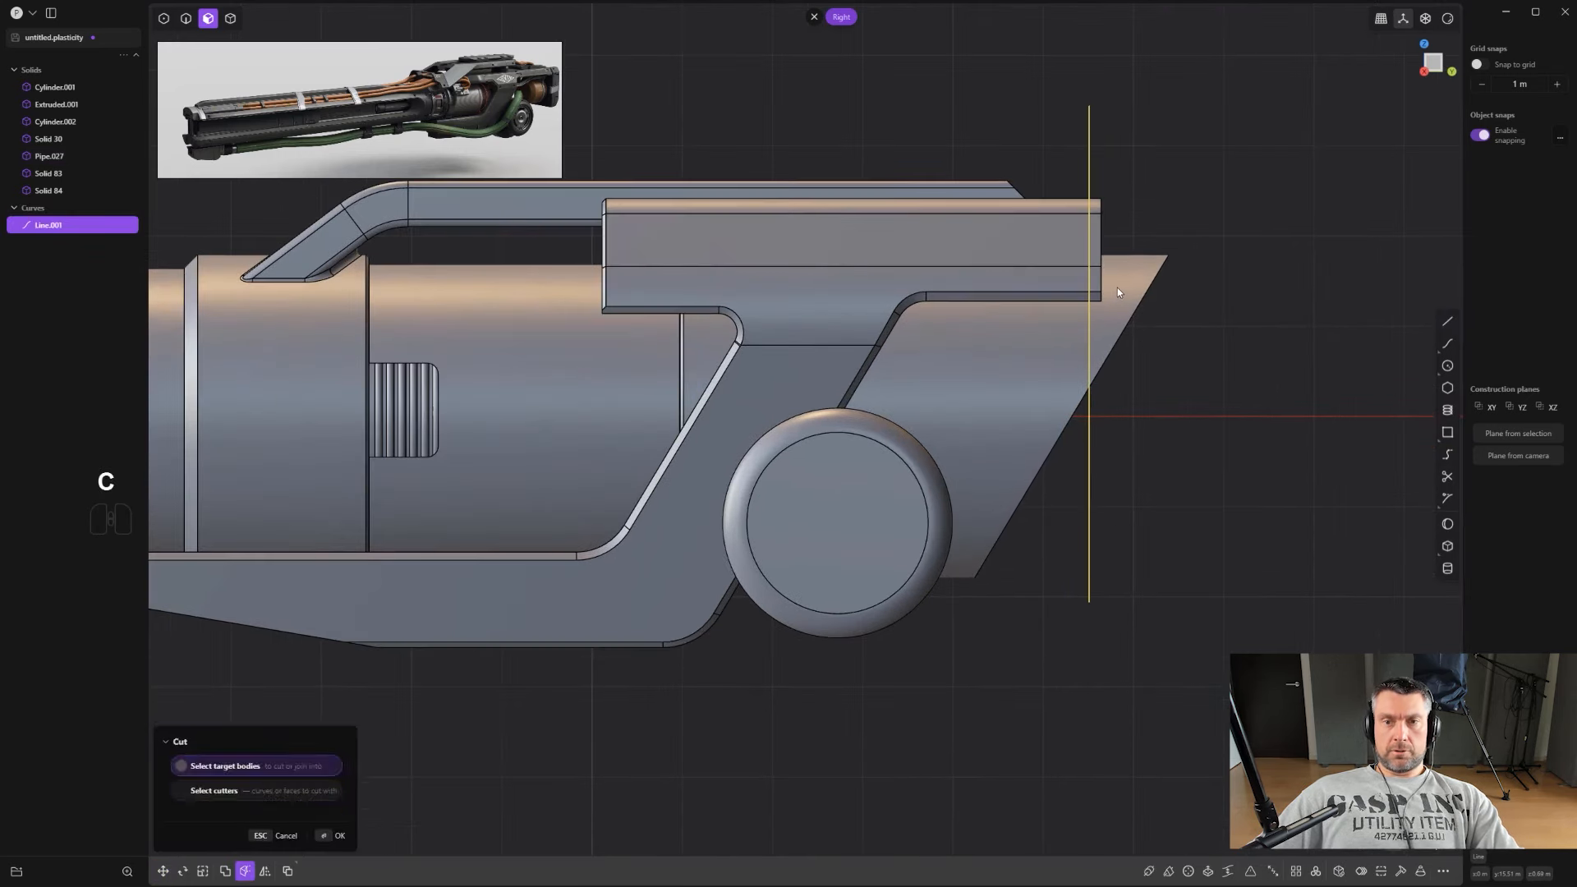
pyautogui.click(1117, 287)
pyautogui.rightClick(1119, 289)
# Step: Complete the cut and offset the cylinder's vertical rear face to match the rear face of the frame's upper block
pyautogui.moveTo(1164, 247); pyautogui.dragTo(1019, 356, button='middle')
pyautogui.press('3')
pyautogui.click(1010, 337)
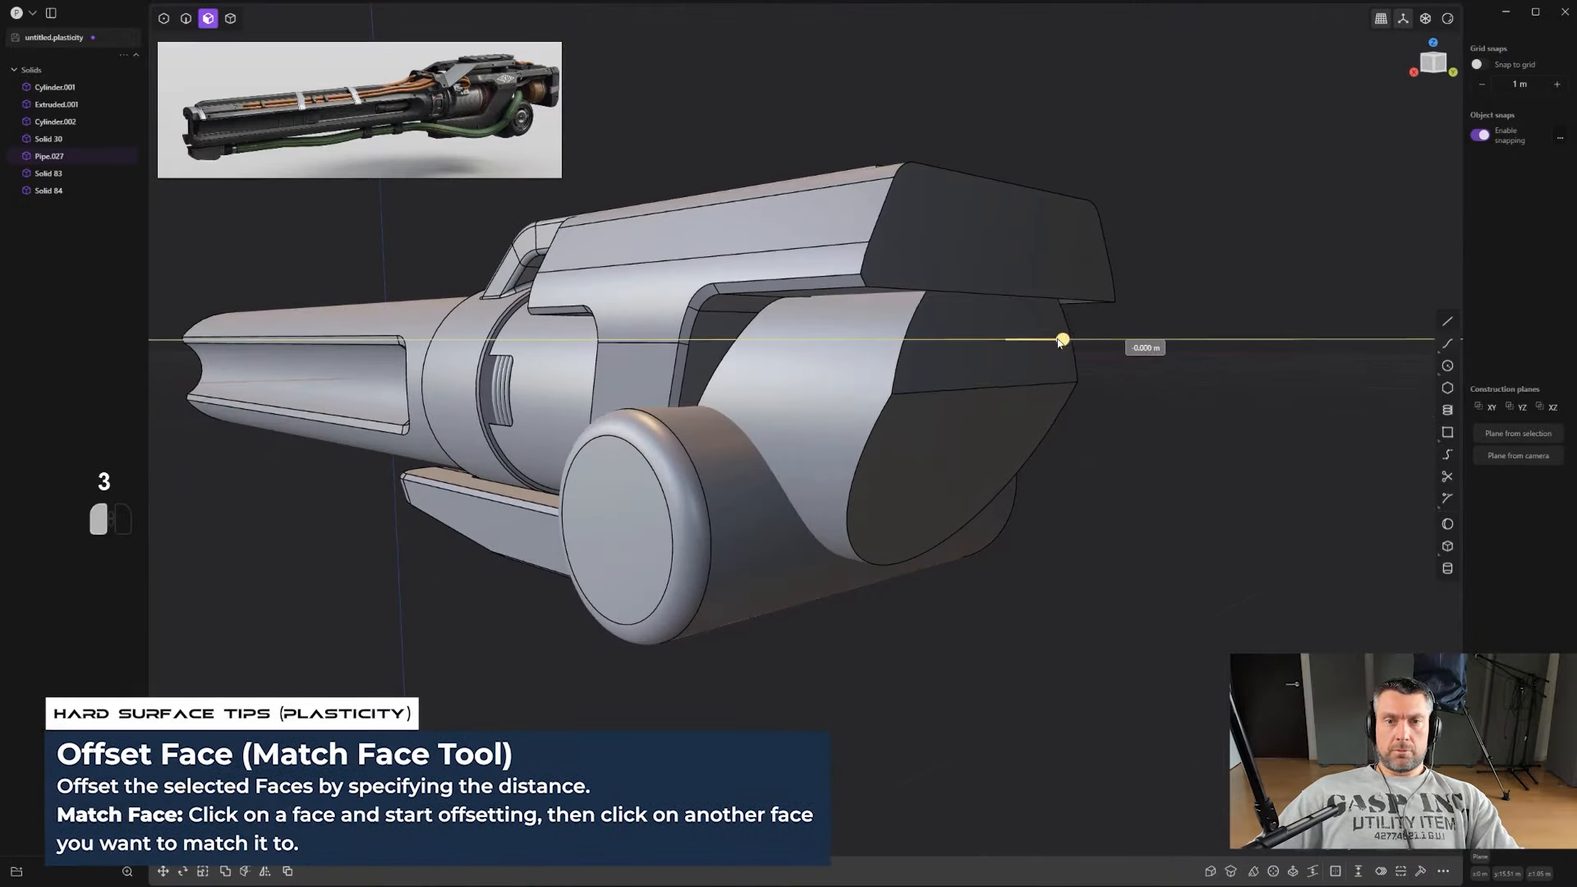
# Step: Isolate the frame, offset the arched faces under its rear block to clear the cylinder, and leave isolation
pyautogui.moveTo(1006, 244); pyautogui.dragTo(1224, 517, button='middle')
pyautogui.moveTo(953, 387); pyautogui.dragTo(1050, 392, button='middle')
pyautogui.scroll(3, 1281, 408)
pyautogui.press('4')
pyautogui.click(1019, 443)
pyautogui.press('.')
pyautogui.click(1021, 389)
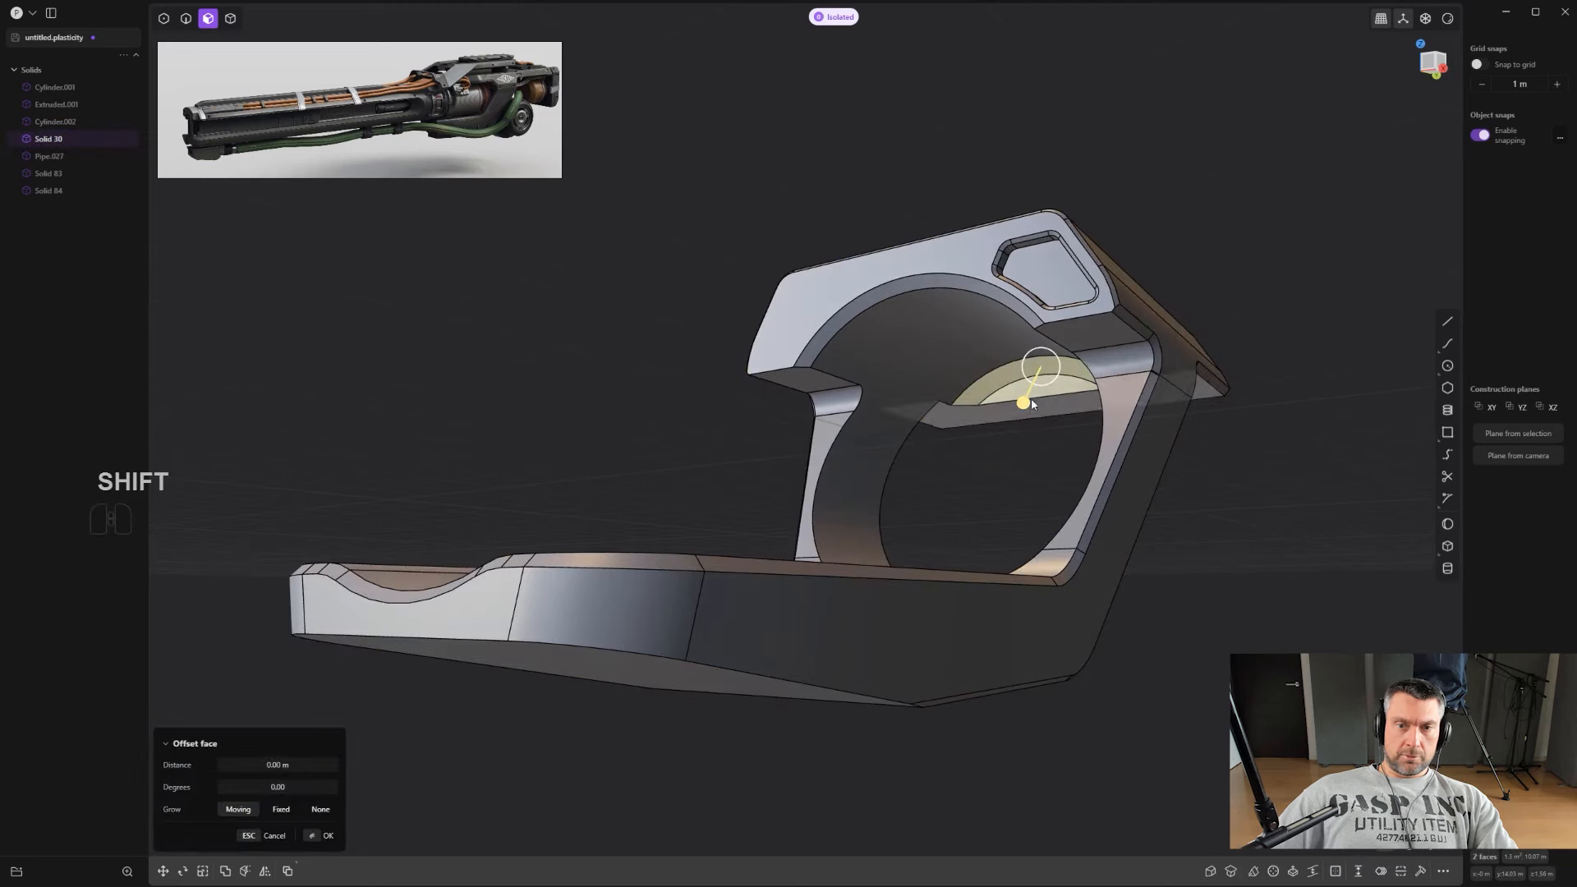
pyautogui.moveTo(1129, 397)
pyautogui.mouseDown()
pyautogui.moveTo(1243, 397)
pyautogui.moveTo(1115, 406)
pyautogui.mouseUp()
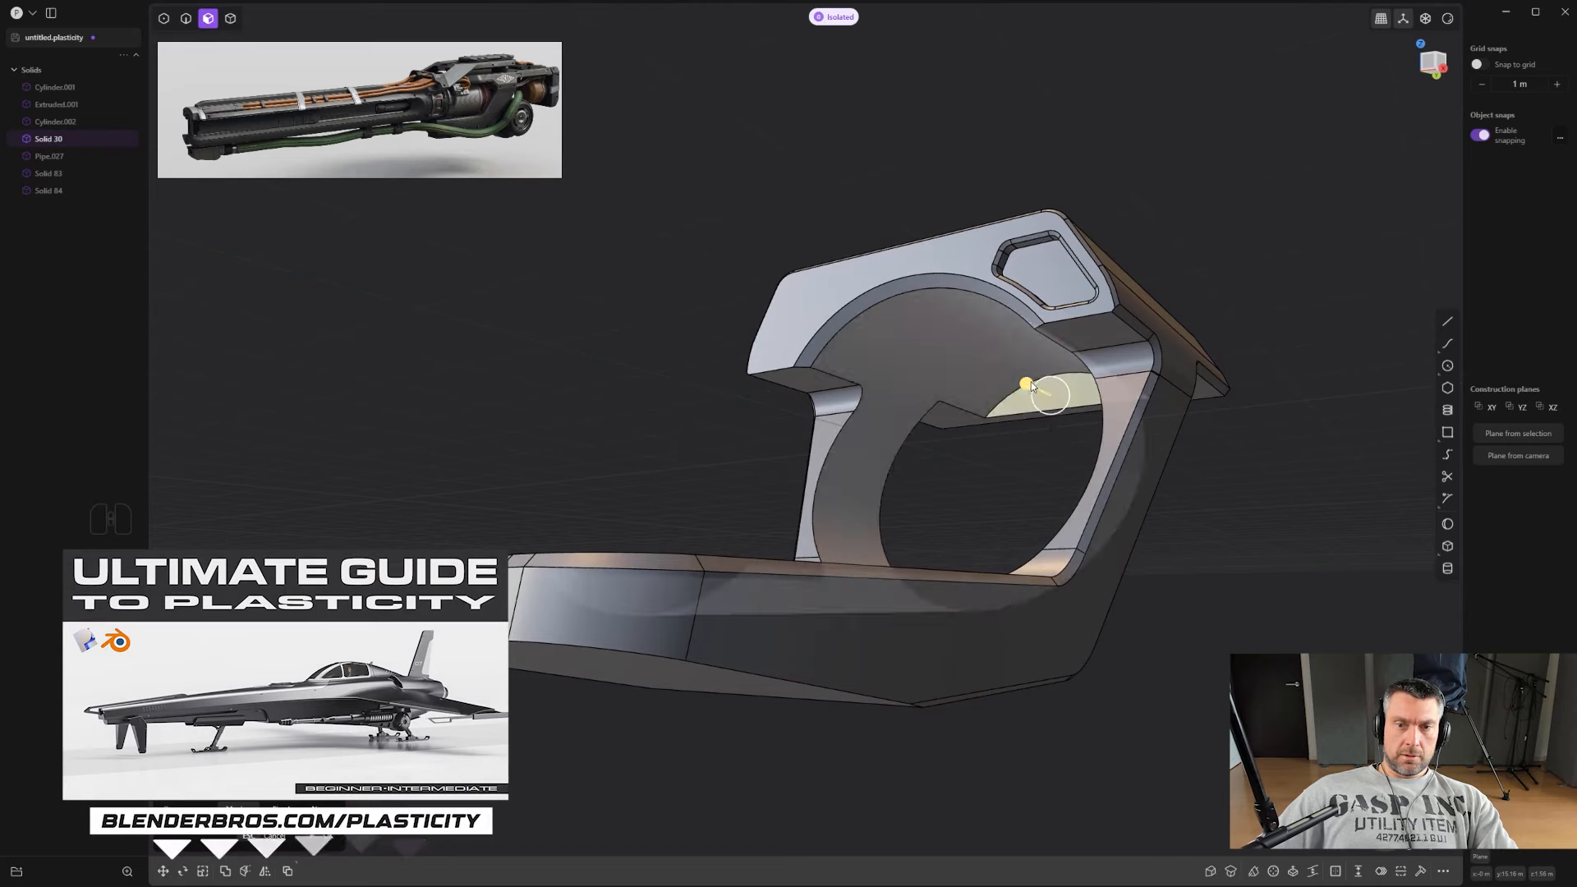
pyautogui.moveTo(1027, 384); pyautogui.dragTo(1057, 402)
pyautogui.click(1195, 451)
pyautogui.moveTo(1195, 451); pyautogui.dragTo(698, 496, button='middle')
pyautogui.press('/')
# Step: Bevel the arched edge on the rear face of the frame's upper block
pyautogui.press('2')
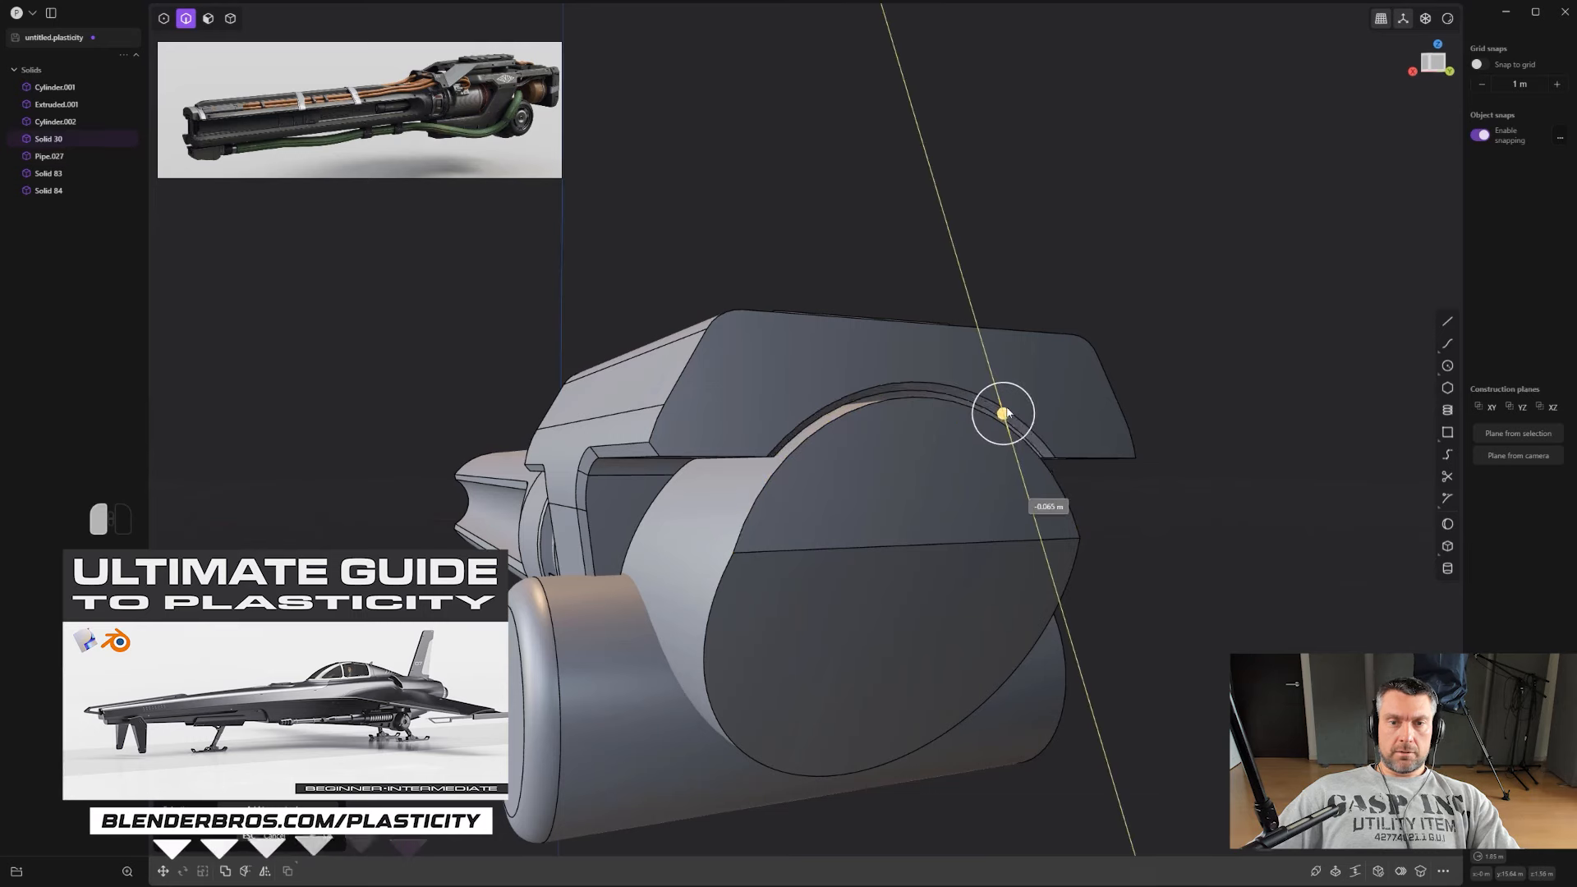
pyautogui.click(1009, 408)
pyautogui.moveTo(763, 464); pyautogui.dragTo(771, 426, button='middle')
pyautogui.hotkey('ctrl', 'z')
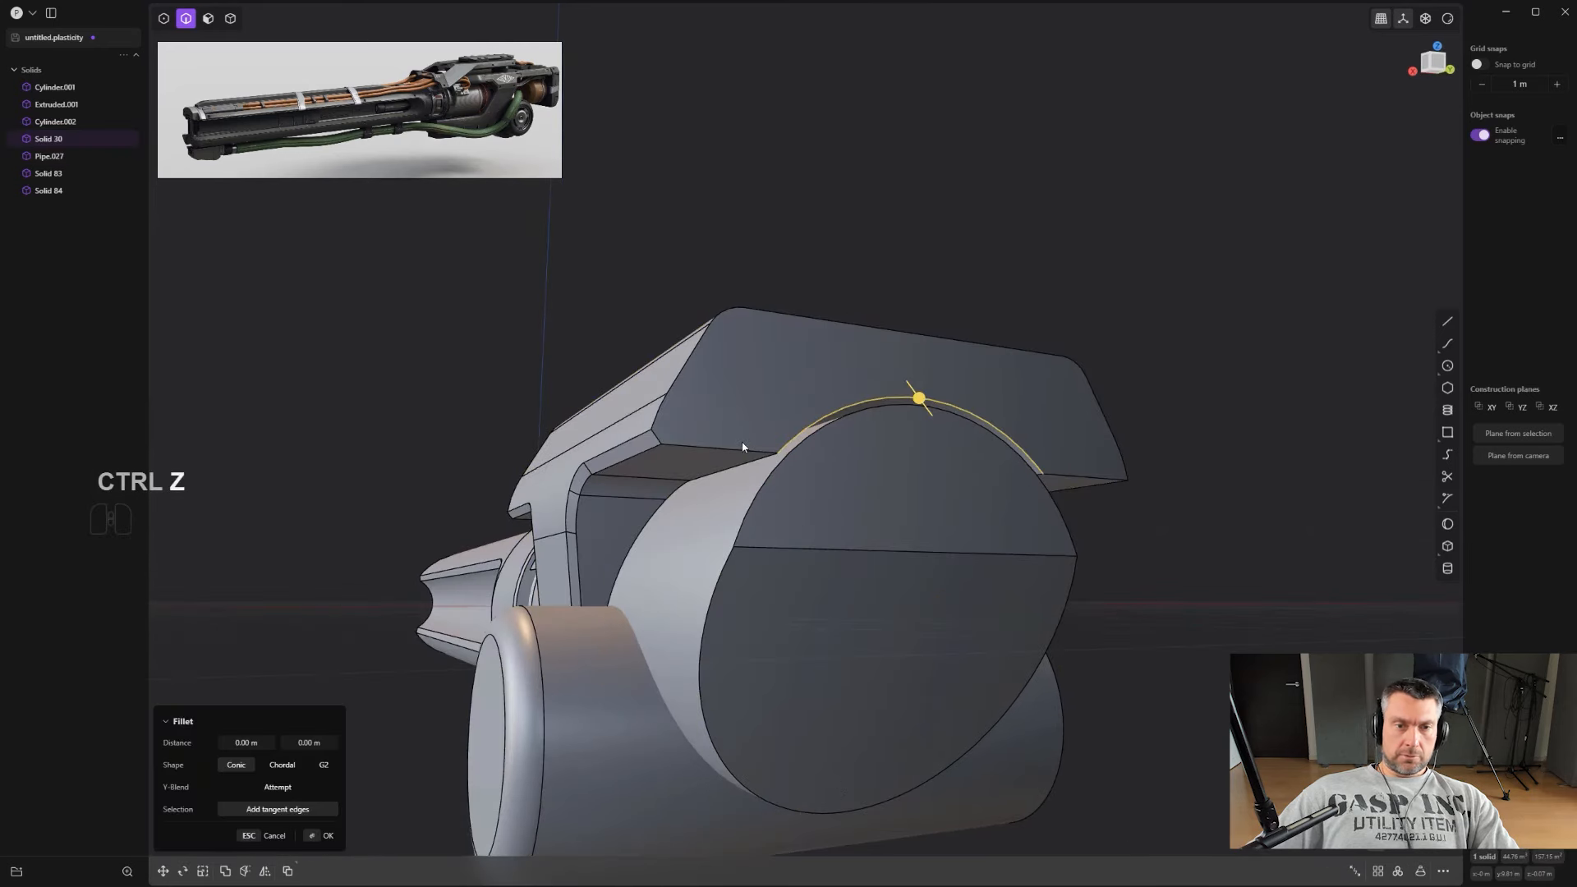
pyautogui.moveTo(921, 399); pyautogui.dragTo(929, 384)
pyautogui.moveTo(1027, 533); pyautogui.dragTo(903, 542, button='middle')
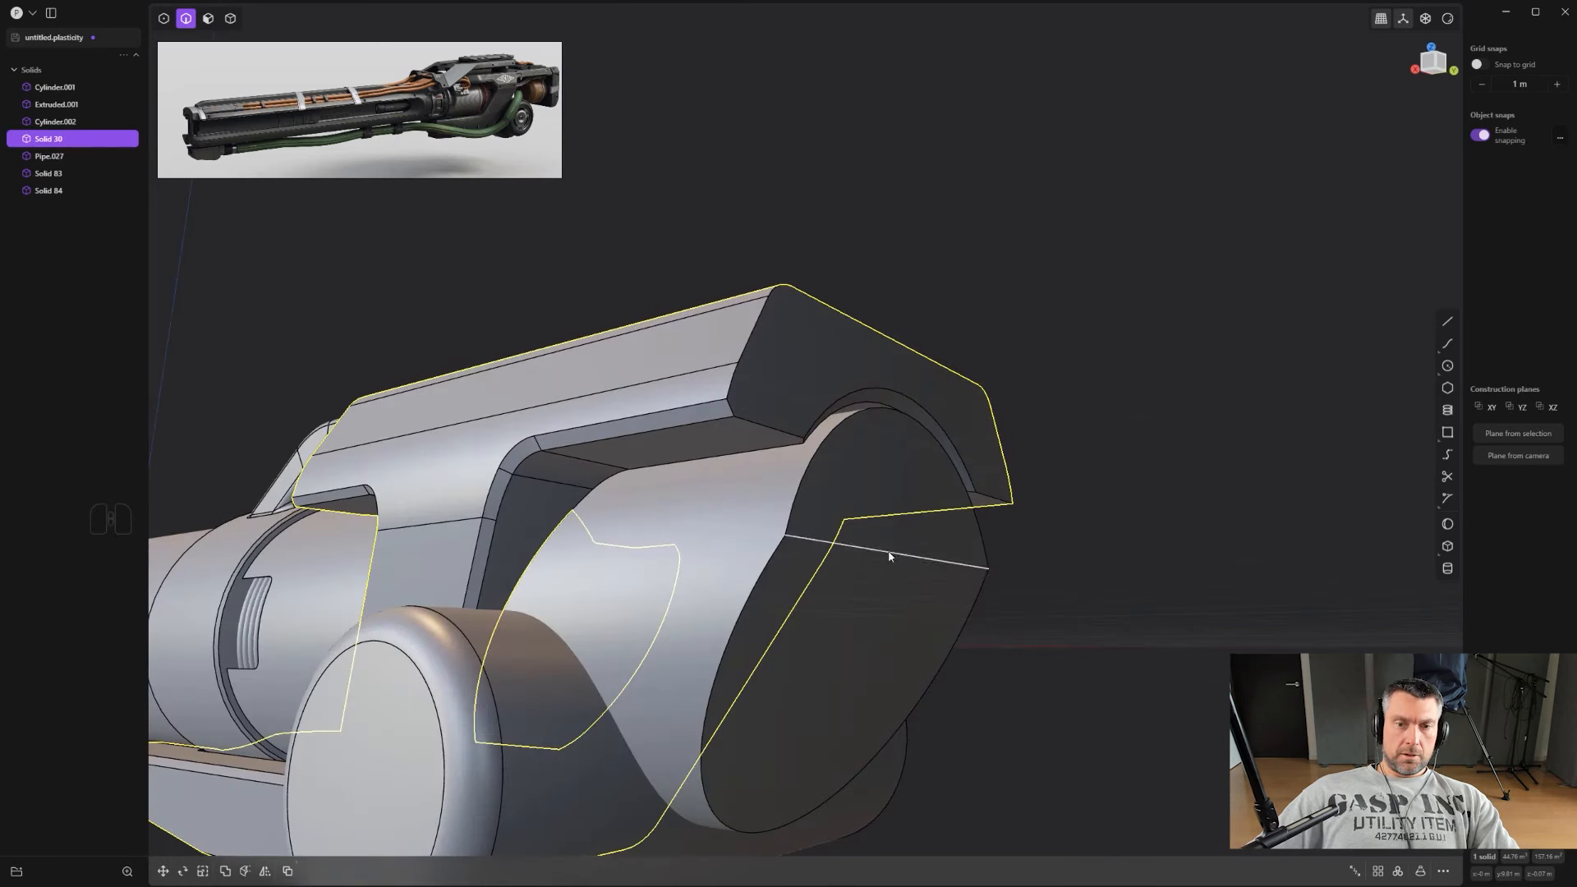
# Step: Fillet the edge between the cylinder's vertical and slanted rear faces by about 1.5 m
pyautogui.click(889, 556)
pyautogui.press('f')
pyautogui.moveTo(807, 524); pyautogui.dragTo(978, 516)
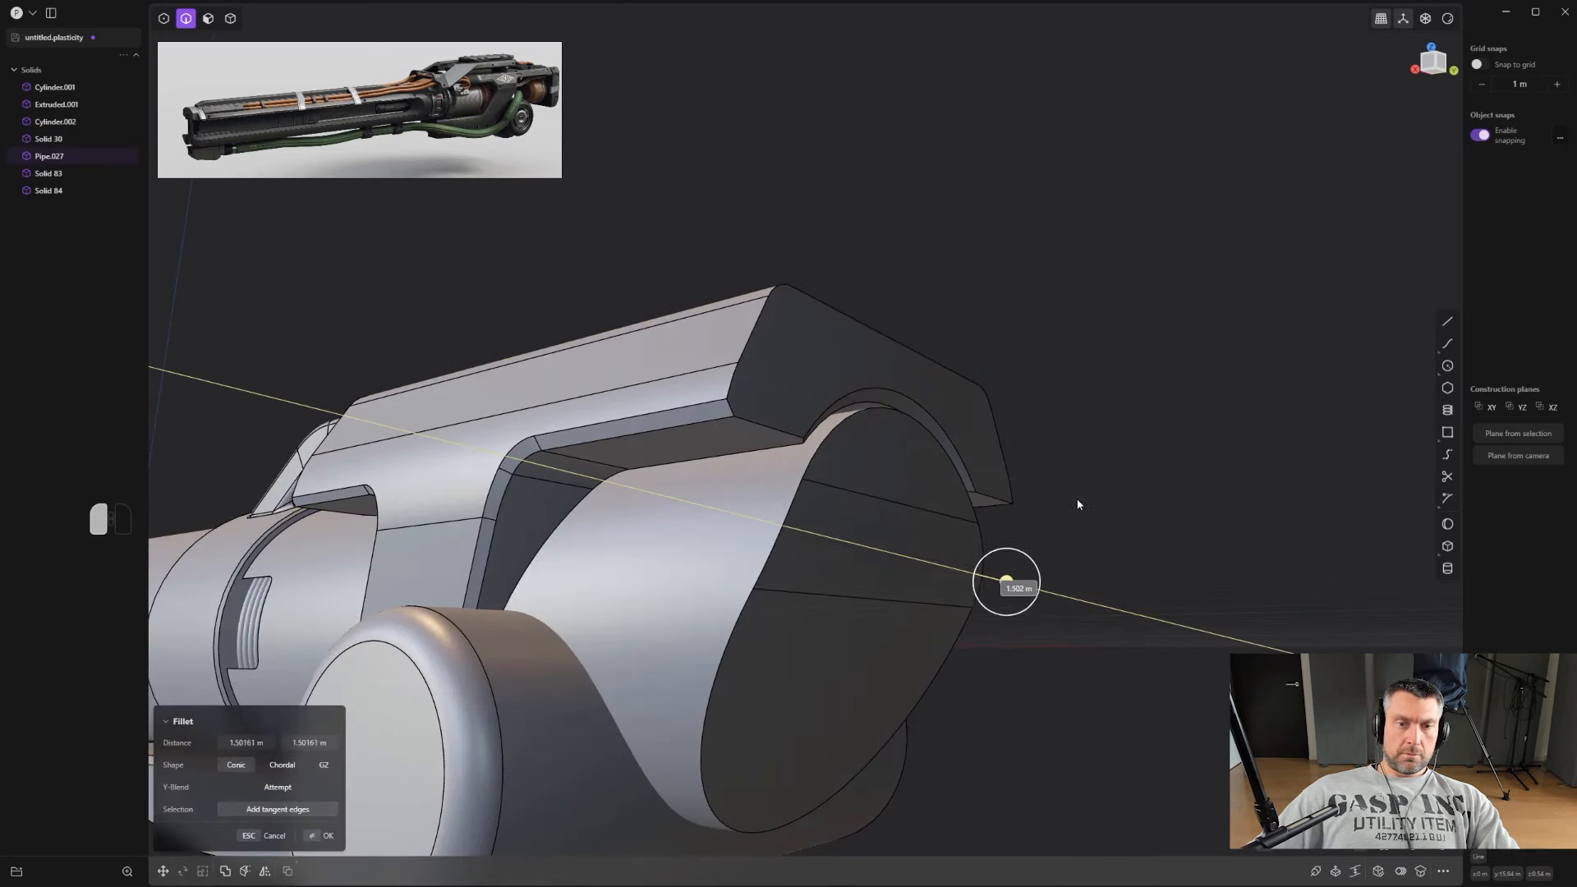
pyautogui.press('Return')
# Step: Chamfer the outer rim edge of the cylinder's slanted rear end
pyautogui.moveTo(822, 459); pyautogui.dragTo(861, 450, button='middle')
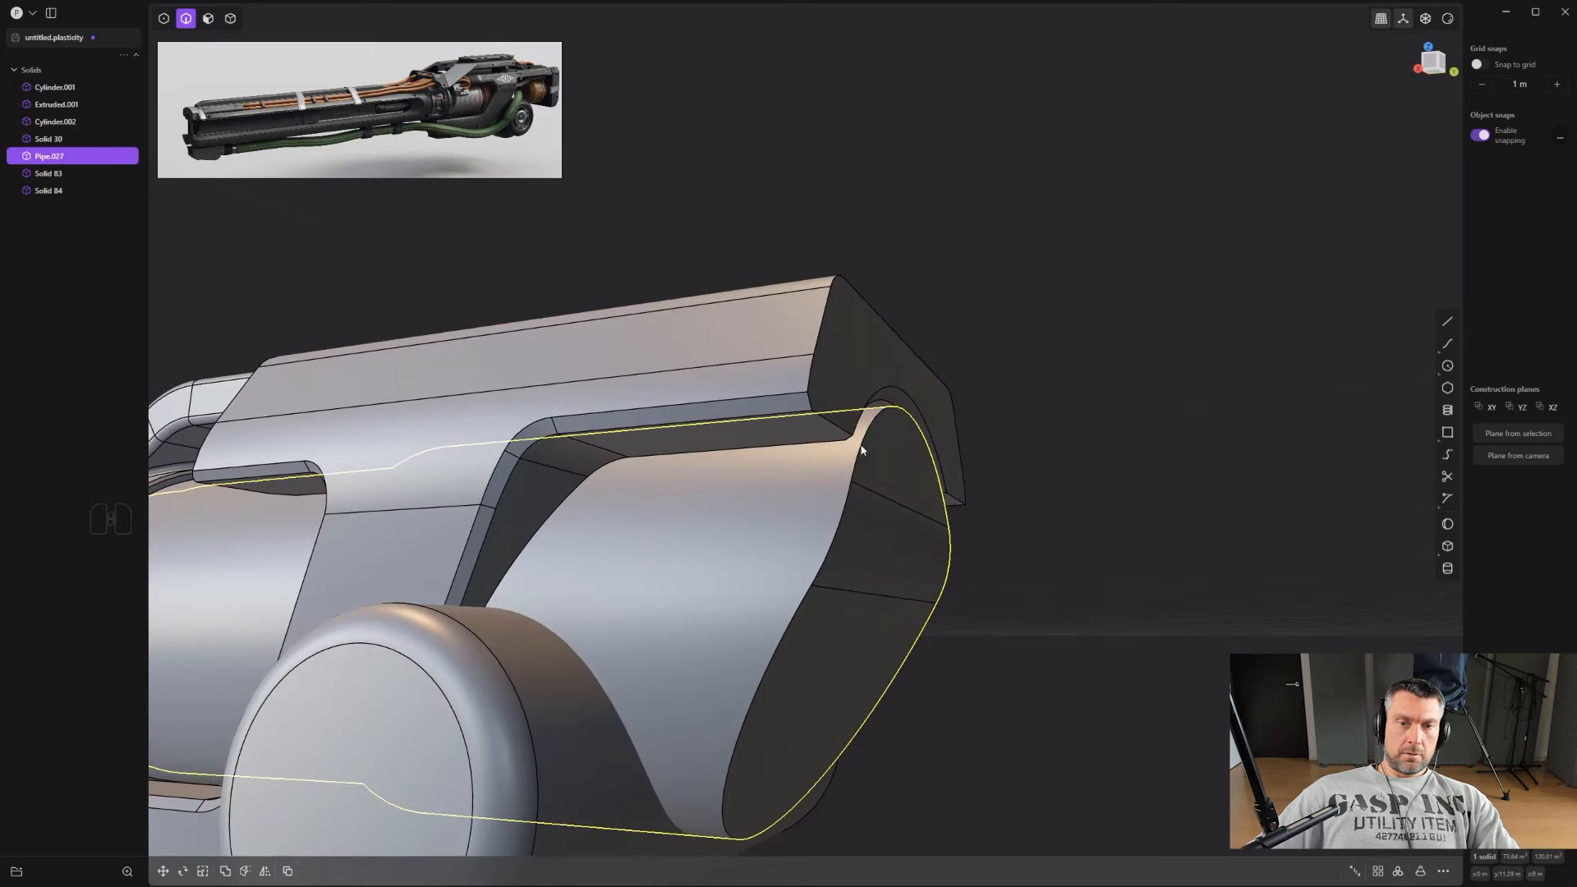
pyautogui.click(862, 450)
pyautogui.press('f')
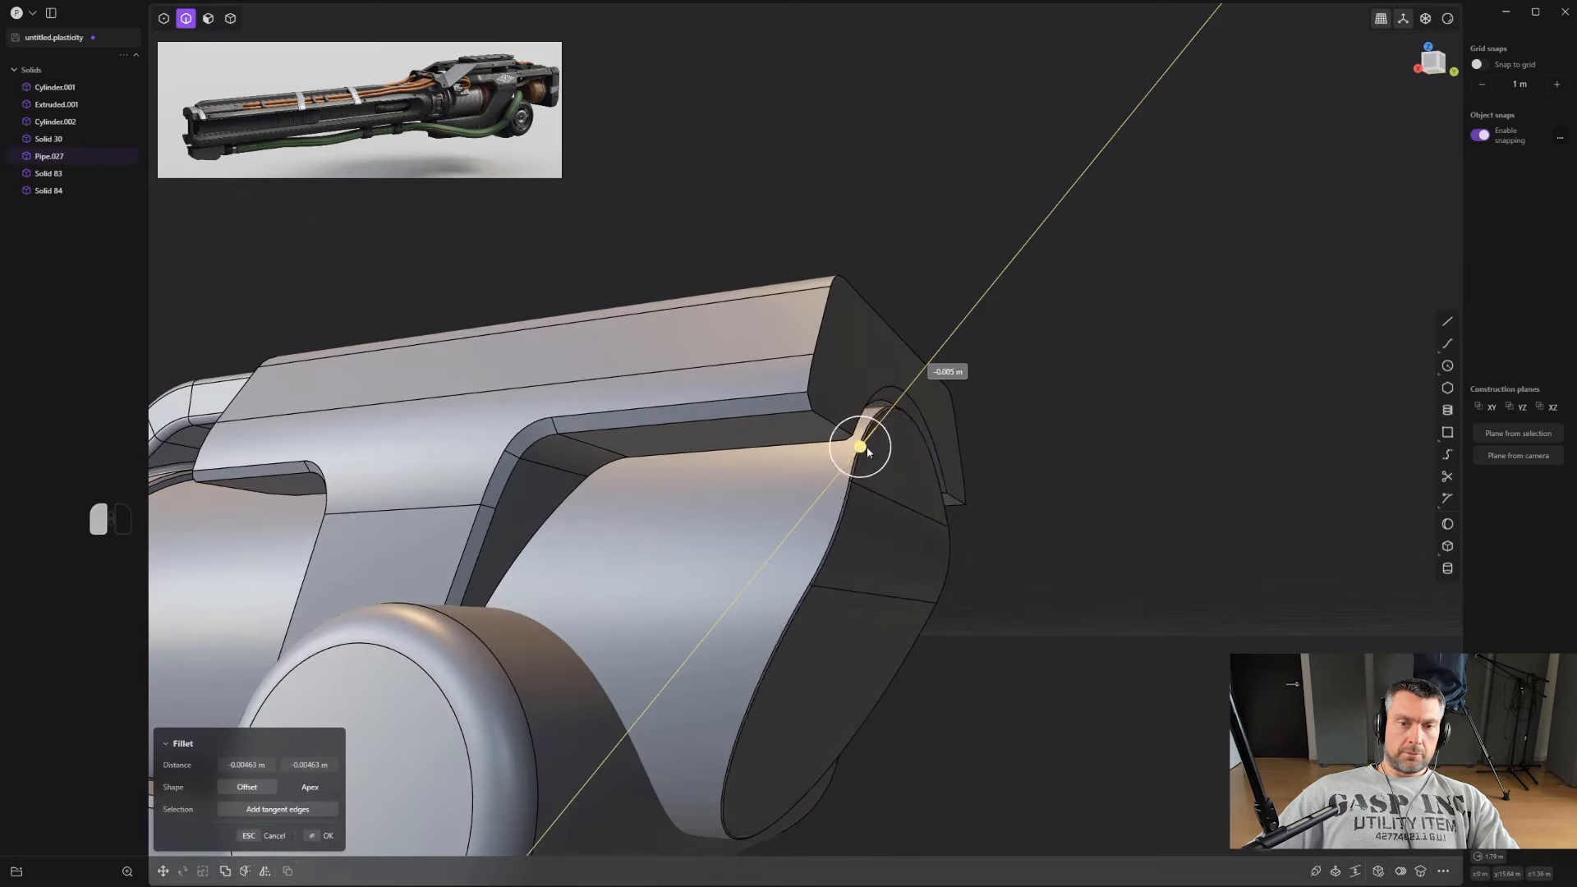
pyautogui.moveTo(867, 452); pyautogui.dragTo(905, 471)
pyautogui.scroll(-2, 904, 471)
pyautogui.keyDown('alt'); pyautogui.moveTo(904, 471); pyautogui.dragTo(928, 472, button='middle'); pyautogui.keyUp('alt')
pyautogui.rightClick(1012, 465)
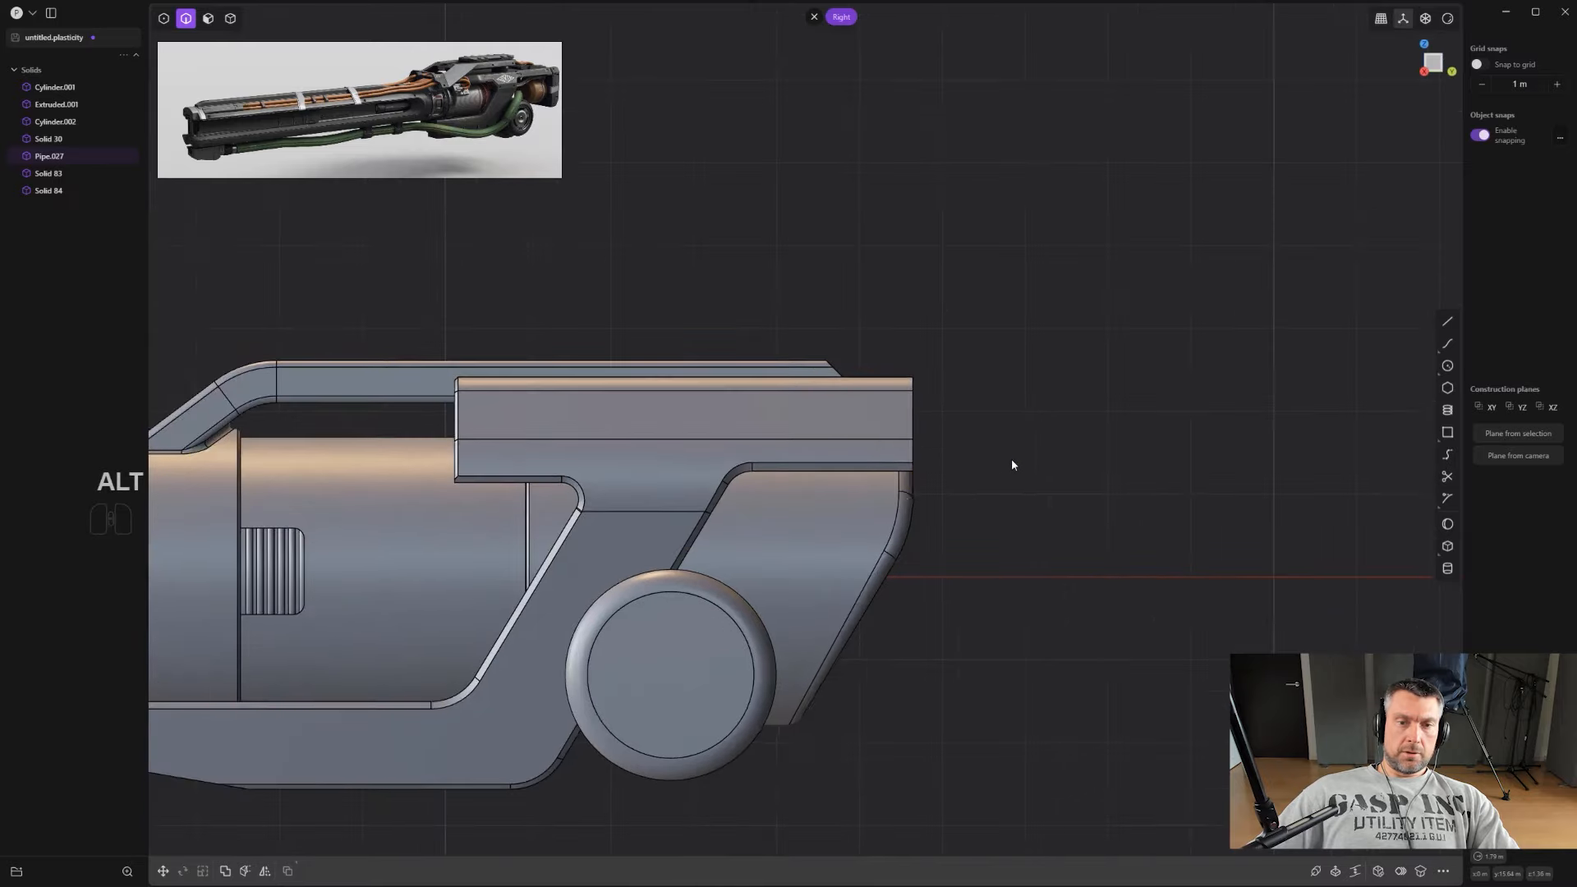
# Step: Offset a concentric circle about 0.69 m inward on the wheel's flat outer face and push the centre face in
pyautogui.scroll(-4, 994, 465)
pyautogui.keyDown('shift'); pyautogui.moveTo(919, 570); pyautogui.dragTo(1108, 464, button='middle'); pyautogui.keyUp('shift')
pyautogui.scroll(-3, 1101, 372)
pyautogui.scroll(2, 1143, 522)
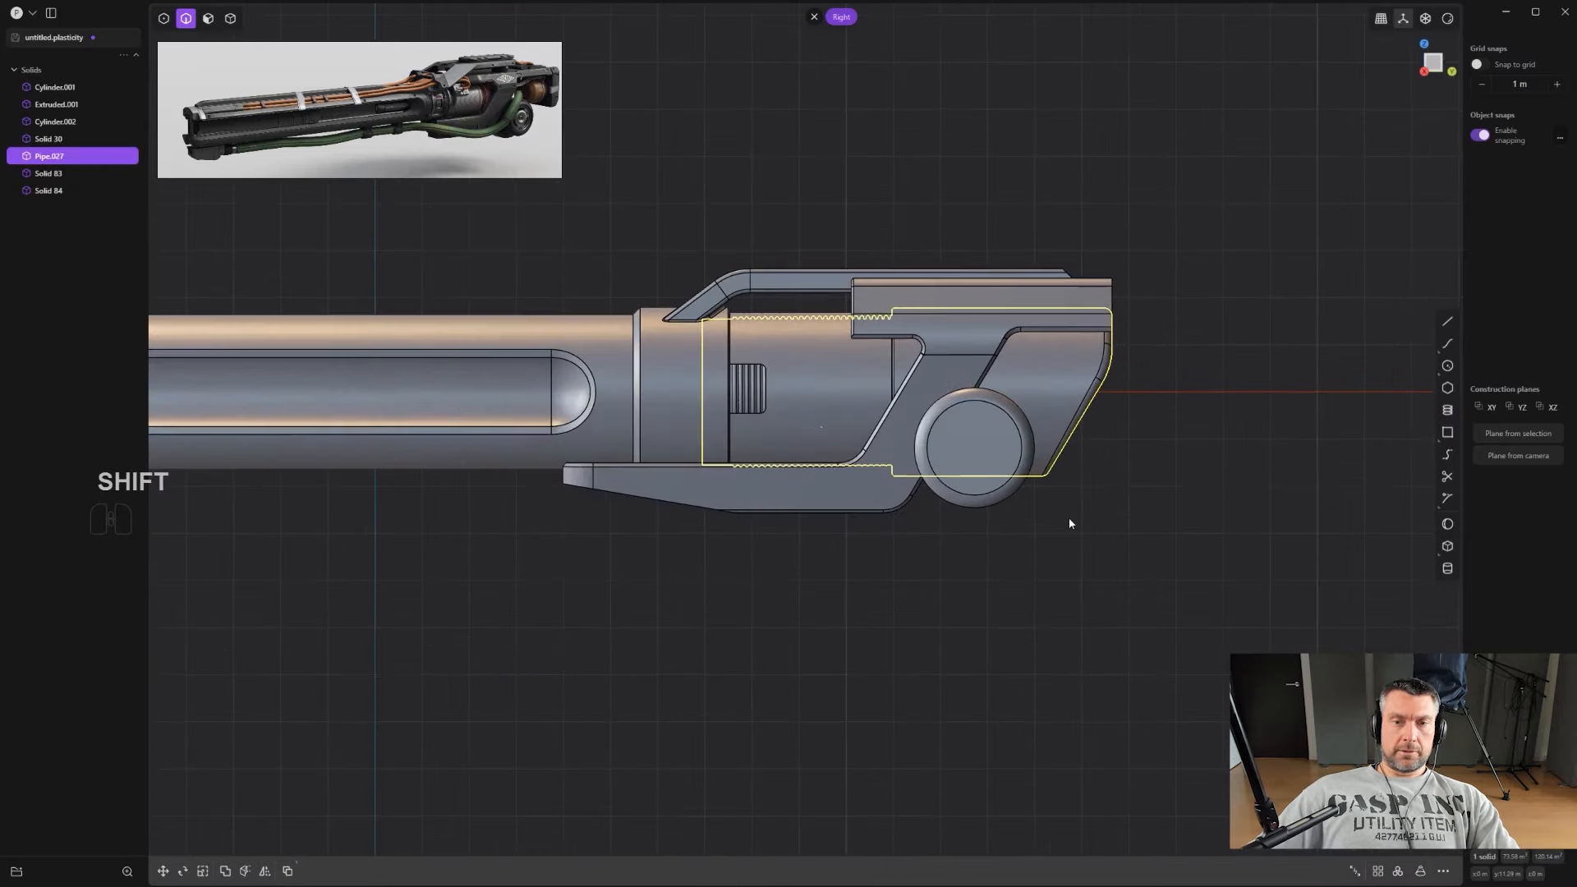
pyautogui.click(1067, 519)
pyautogui.scroll(3, 1066, 518)
pyautogui.press('3')
pyautogui.click(959, 460)
pyautogui.moveTo(959, 460); pyautogui.dragTo(998, 485, button='middle')
pyautogui.keyDown('shift'); pyautogui.moveTo(998, 484); pyautogui.dragTo(993, 524, button='middle'); pyautogui.keyUp('shift')
pyautogui.press('o')
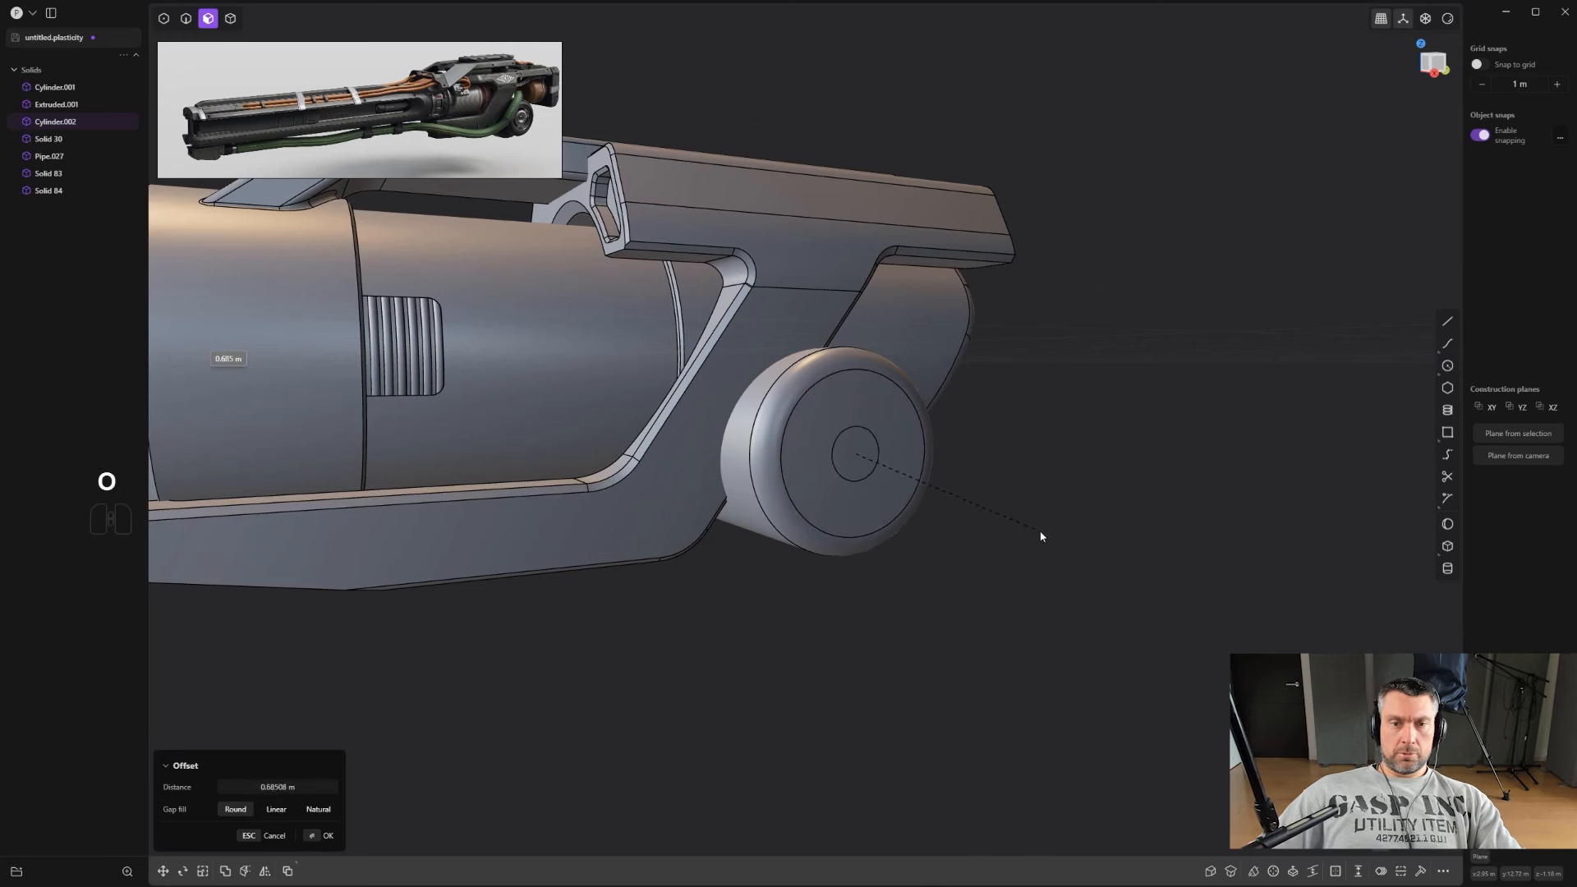
pyautogui.click(1042, 525)
pyautogui.click(868, 453)
pyautogui.moveTo(900, 455)
pyautogui.mouseDown()
pyautogui.moveTo(880, 442)
pyautogui.moveTo(900, 433)
pyautogui.mouseUp()
# Step: Bevel the rim edge of the recess at the wheel's centre
pyautogui.press('2')
pyautogui.rightClick(872, 441)
pyautogui.click(870, 438)
pyautogui.rightClick(900, 432)
pyautogui.keyDown('alt'); pyautogui.moveTo(900, 433); pyautogui.dragTo(982, 619, button='middle'); pyautogui.keyUp('alt')
pyautogui.click(982, 619)
pyautogui.scroll(-2, 942, 618)
pyautogui.keyDown('shift'); pyautogui.moveTo(715, 569); pyautogui.dragTo(1030, 523, button='middle'); pyautogui.keyUp('shift')
pyautogui.scroll(-3, 1030, 523)
pyautogui.keyDown('shift'); pyautogui.moveTo(877, 524); pyautogui.dragTo(604, 528, button='middle'); pyautogui.keyUp('shift')
pyautogui.scroll(5, 862, 552)
pyautogui.scroll(6, 657, 534)
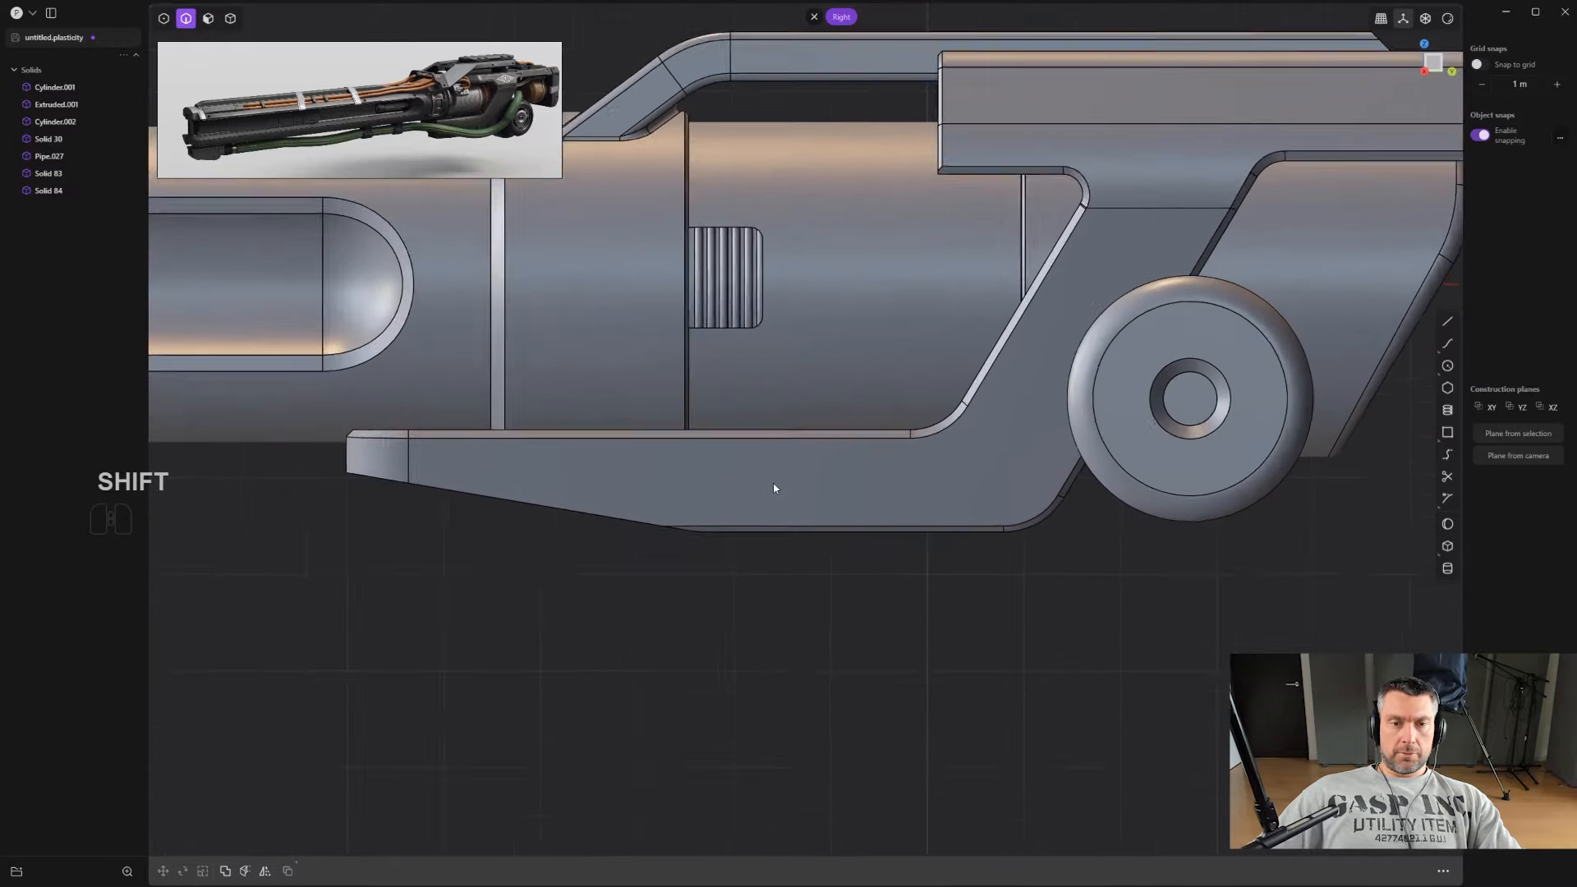
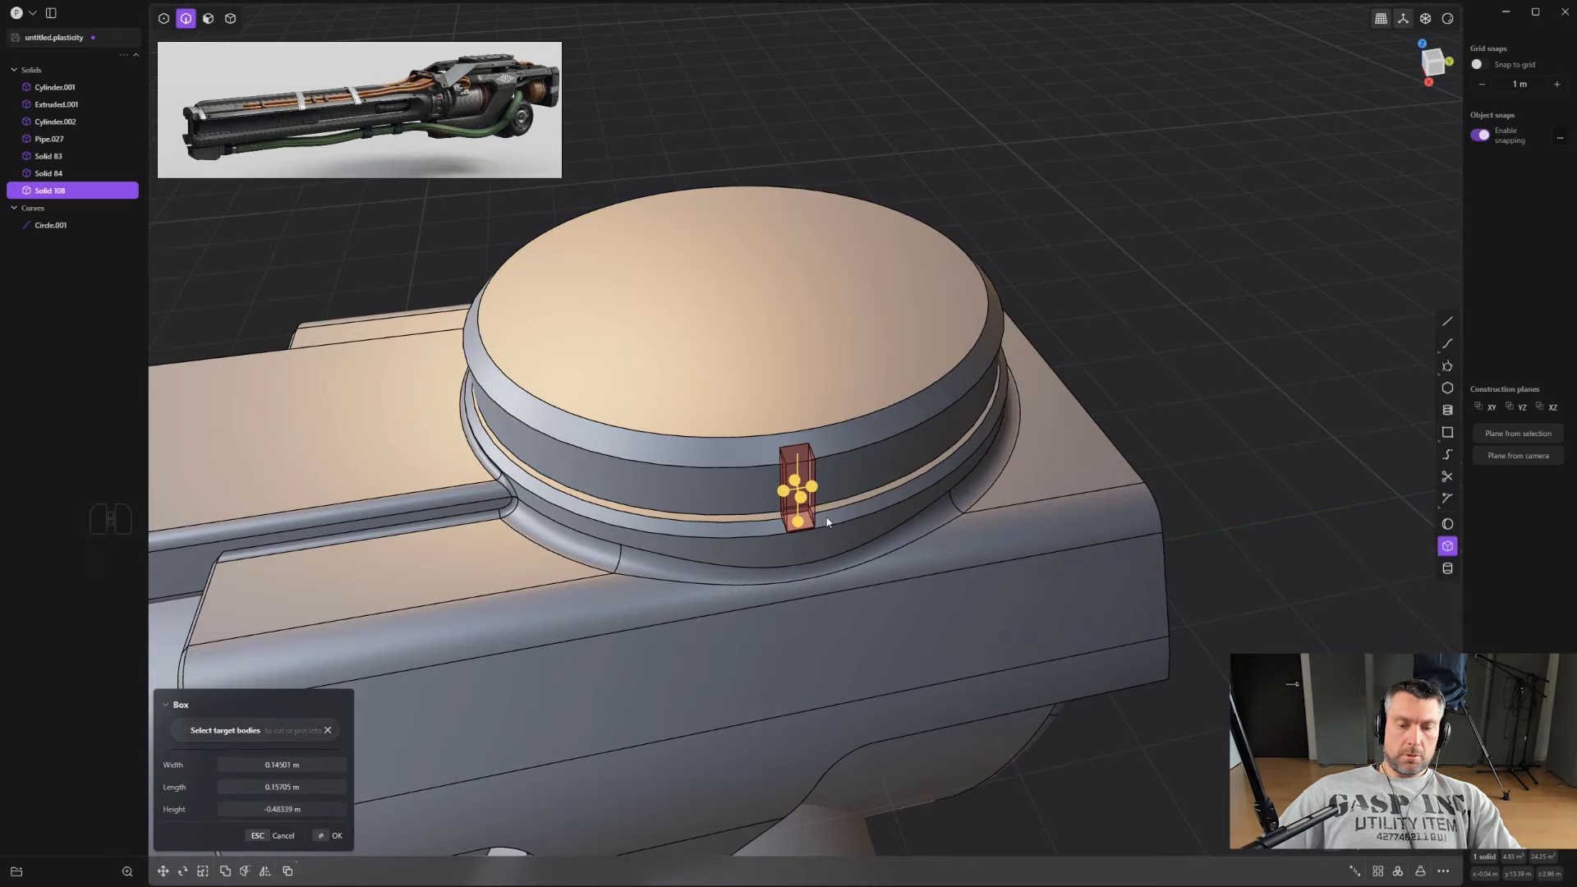
# Step: Create the small box on the disc's side as a new body and scale it about 1.37 times along Z
pyautogui.press('b')
pyautogui.scroll(3, 841, 454)
pyautogui.keyDown('alt'); pyautogui.moveTo(841, 455); pyautogui.dragTo(1015, 168, button='middle'); pyautogui.keyUp('alt')
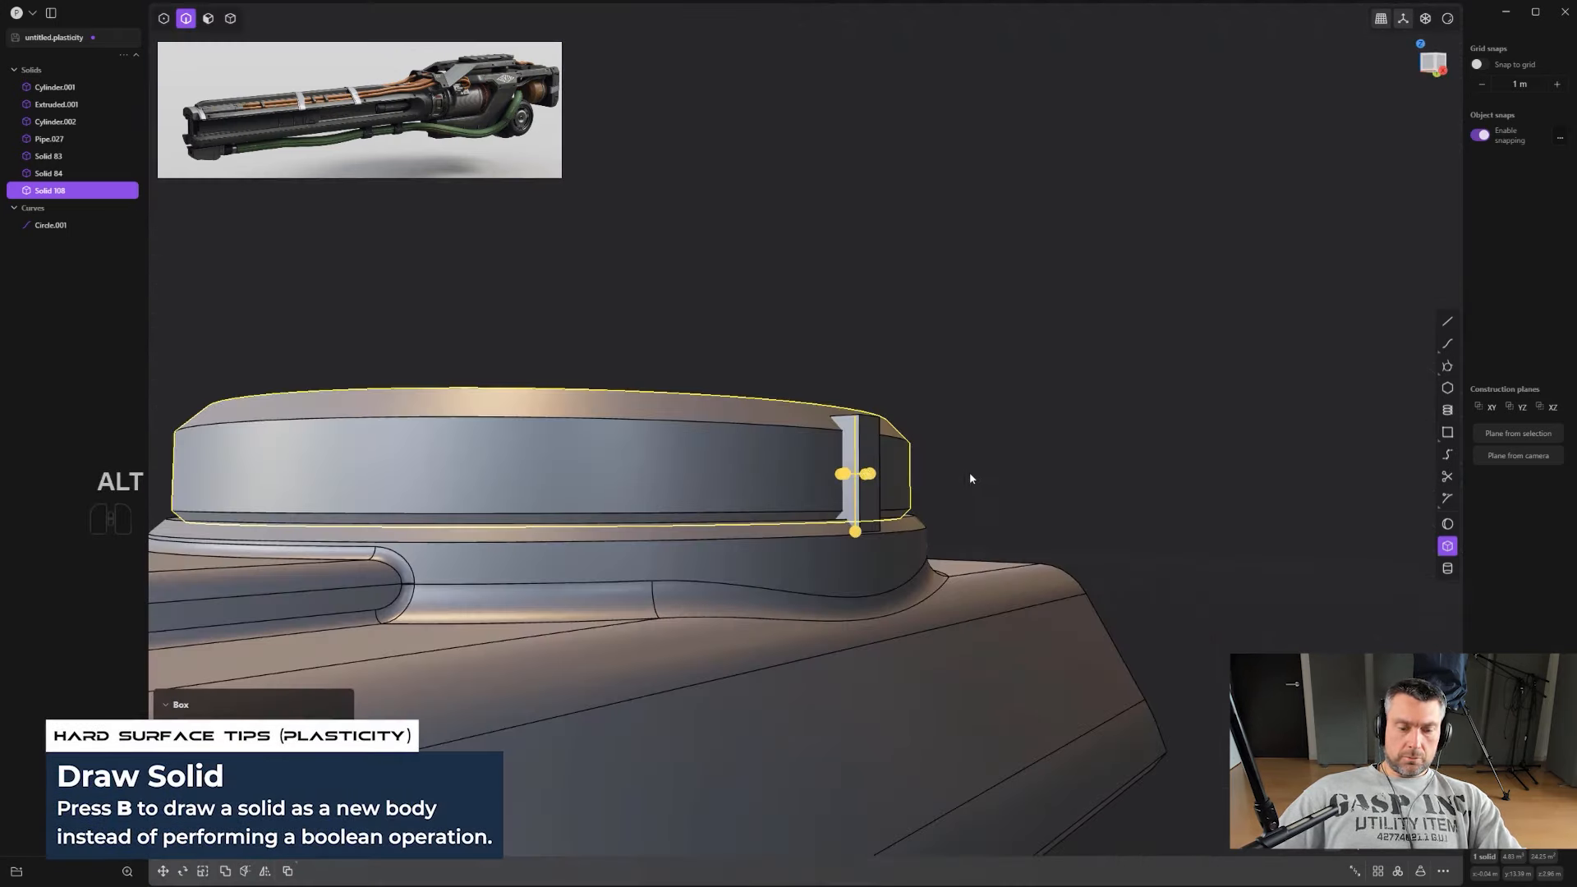
pyautogui.press('s')
pyautogui.press('z')
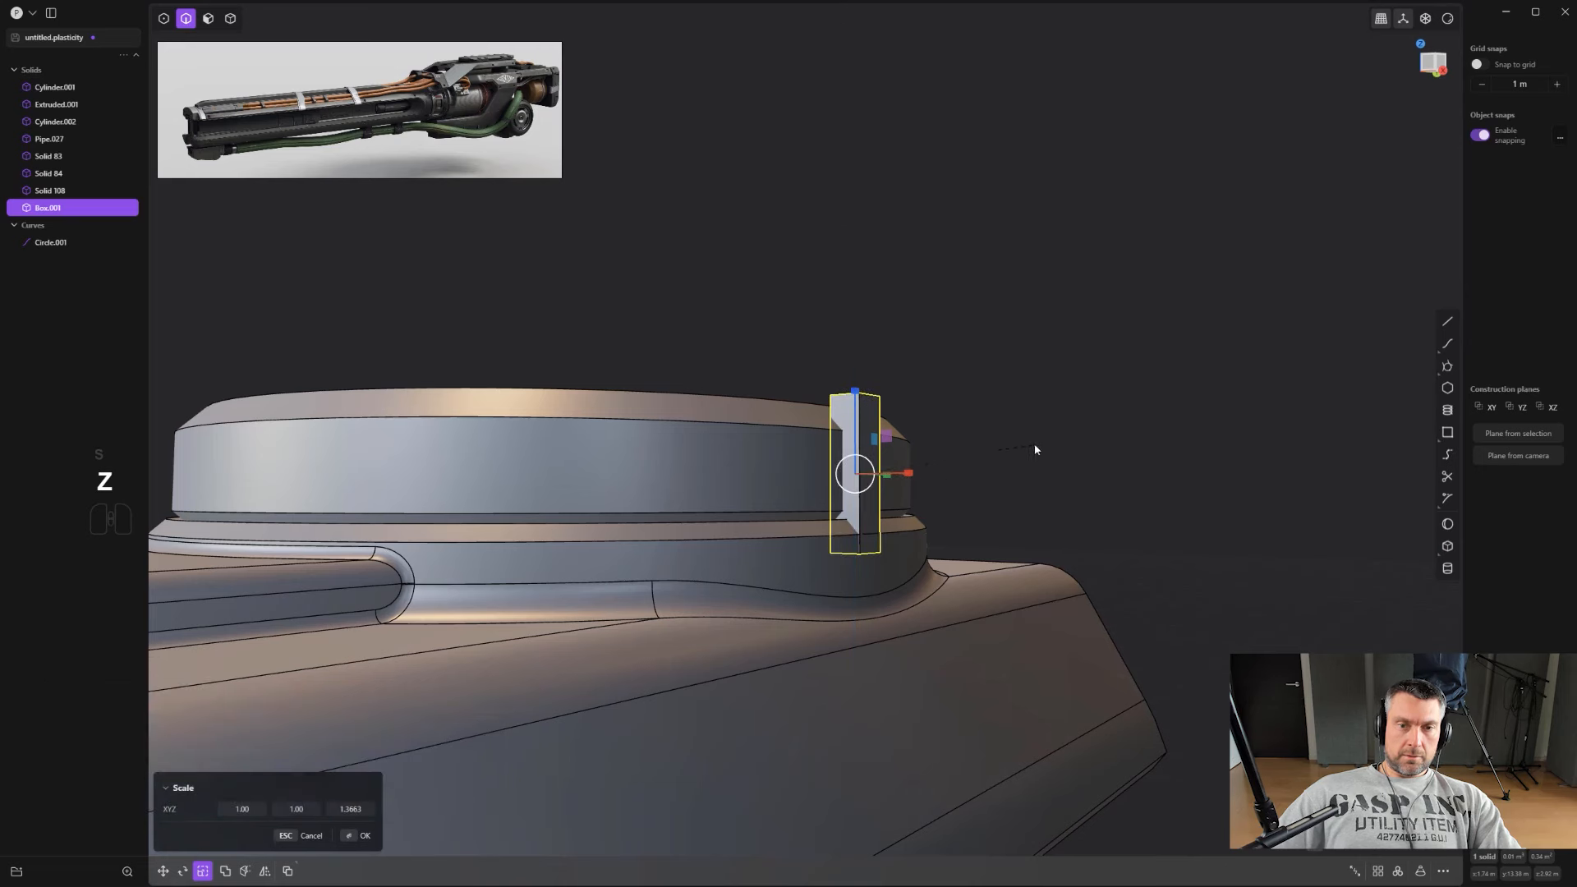
pyautogui.keyDown('alt'); pyautogui.moveTo(1034, 449); pyautogui.dragTo(964, 423, button='middle'); pyautogui.keyUp('alt')
pyautogui.click(974, 409)
# Step: Radially array the small box around the disc's centre over 360 degrees with 30 copies
pyautogui.scroll(-6, 982, 410)
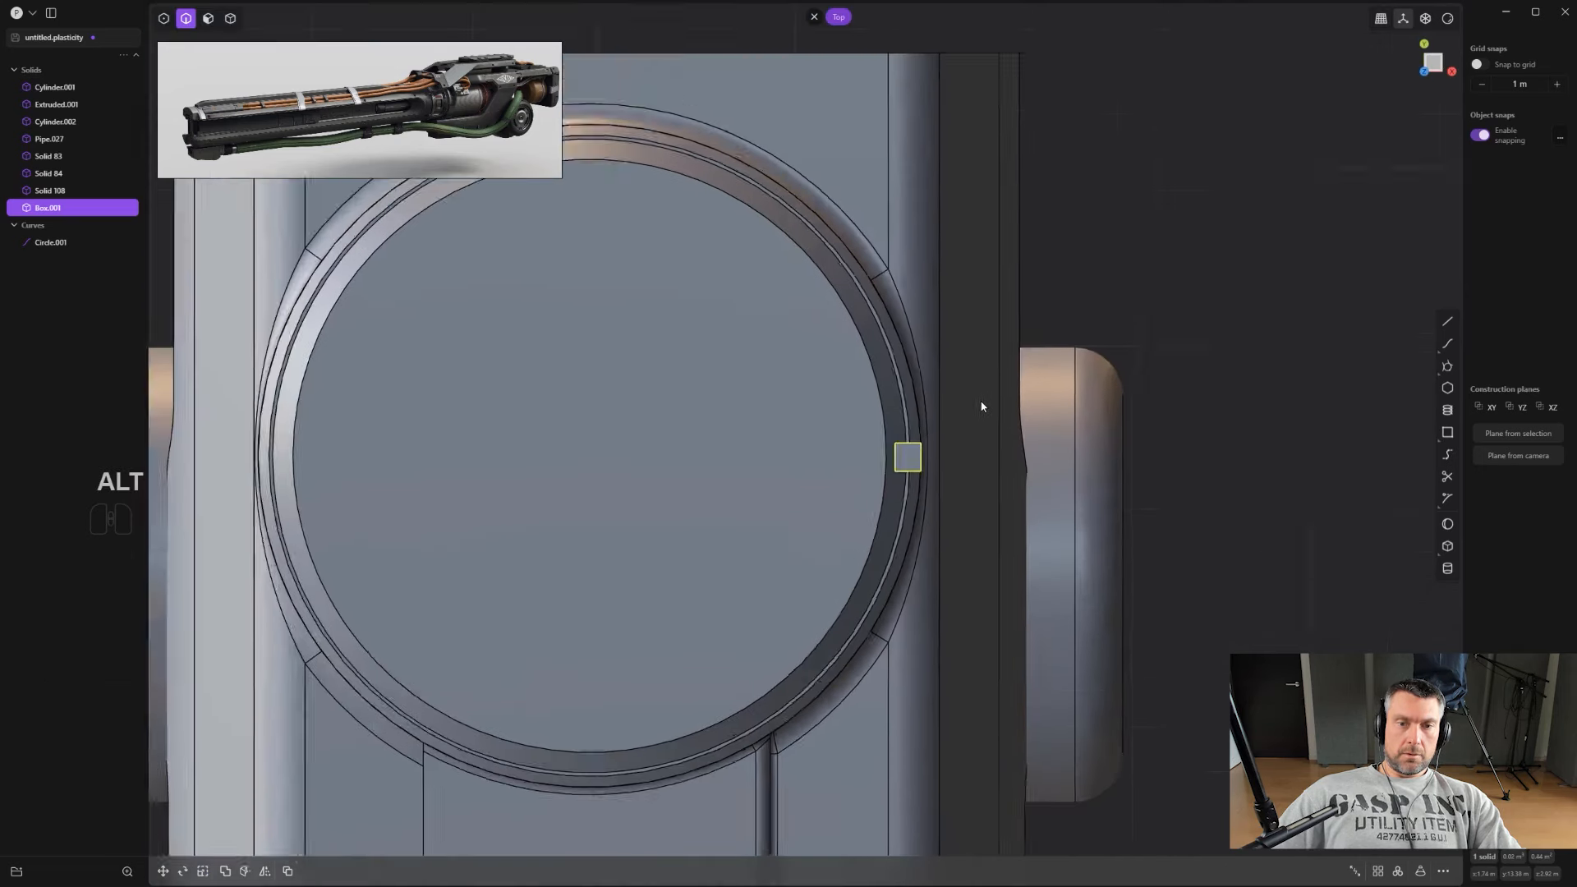
pyautogui.click(1406, 870)
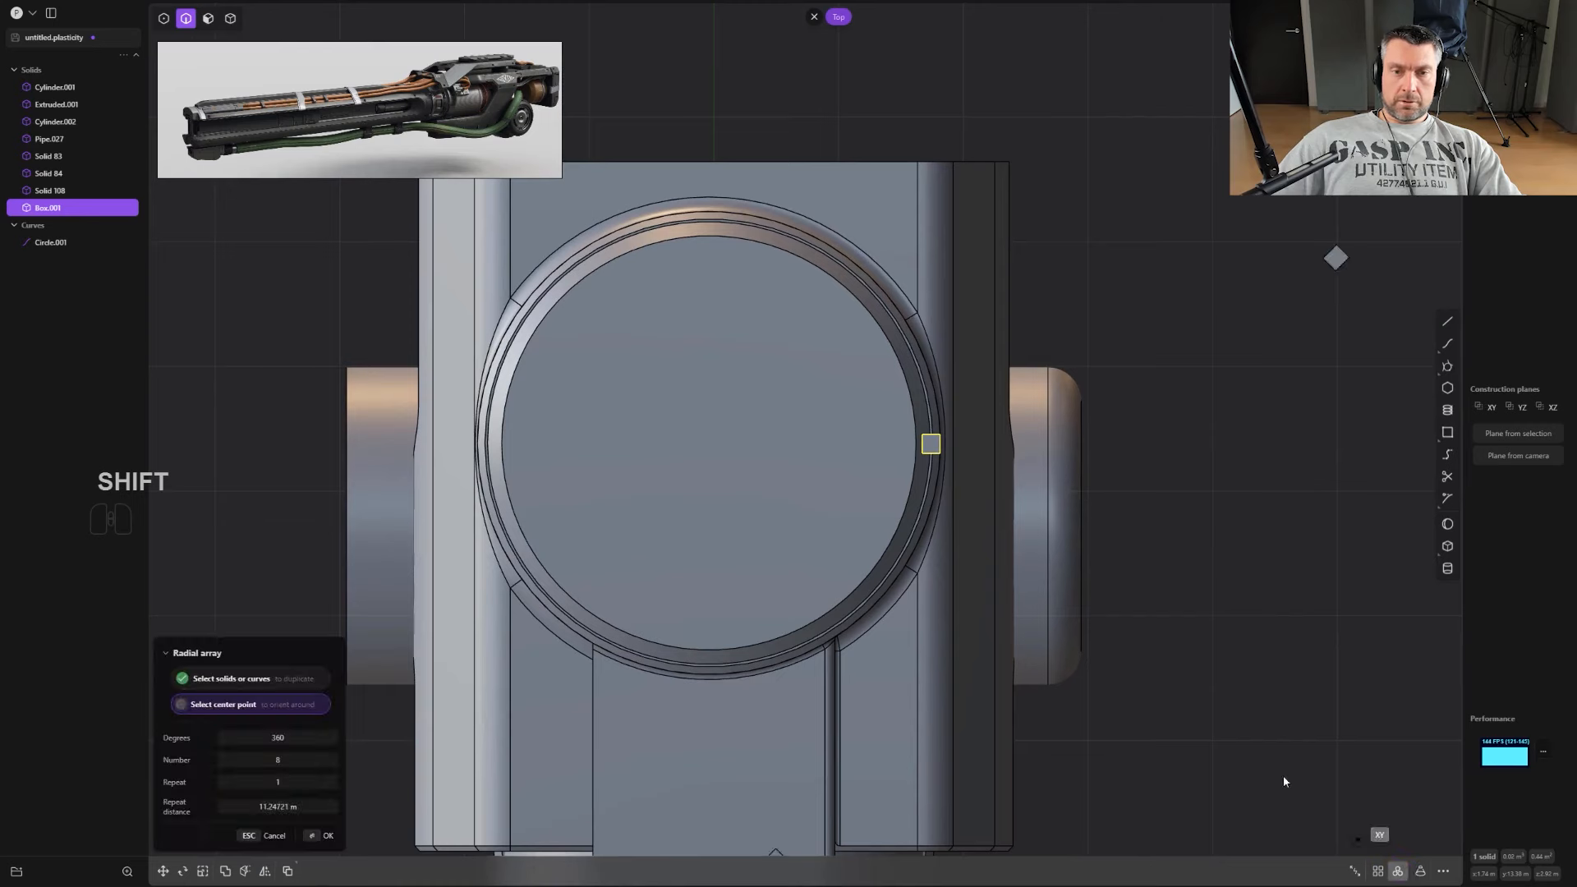
pyautogui.click(709, 442)
pyautogui.keyDown('shift'); pyautogui.scroll(7, 370, 694); pyautogui.keyUp('shift')
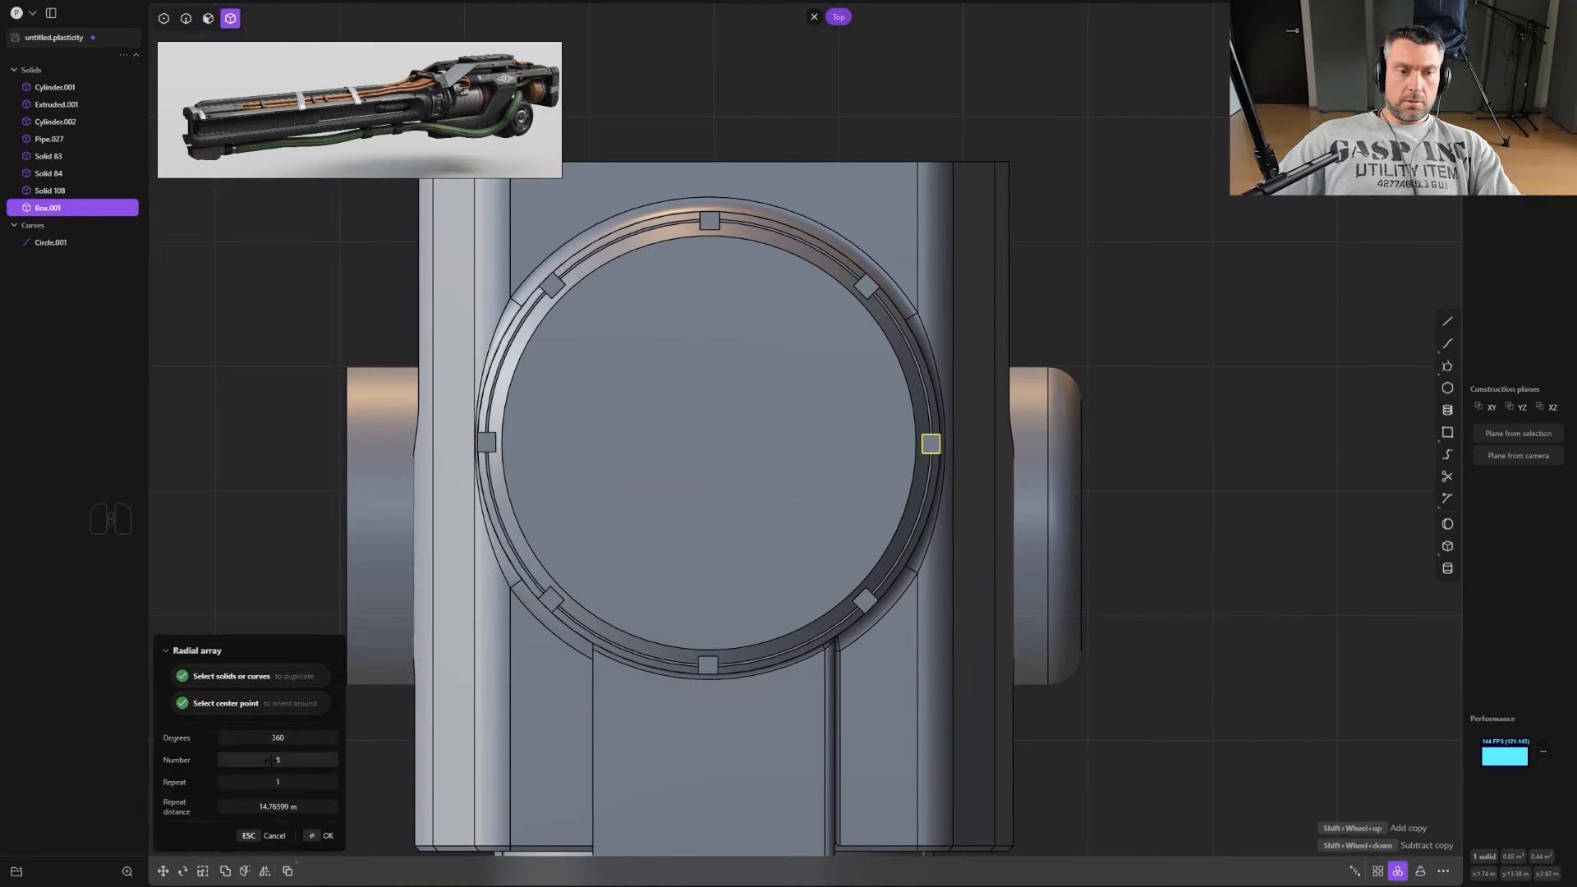
pyautogui.keyDown('shift'); pyautogui.scroll(15, 709, 442); pyautogui.keyUp('shift')
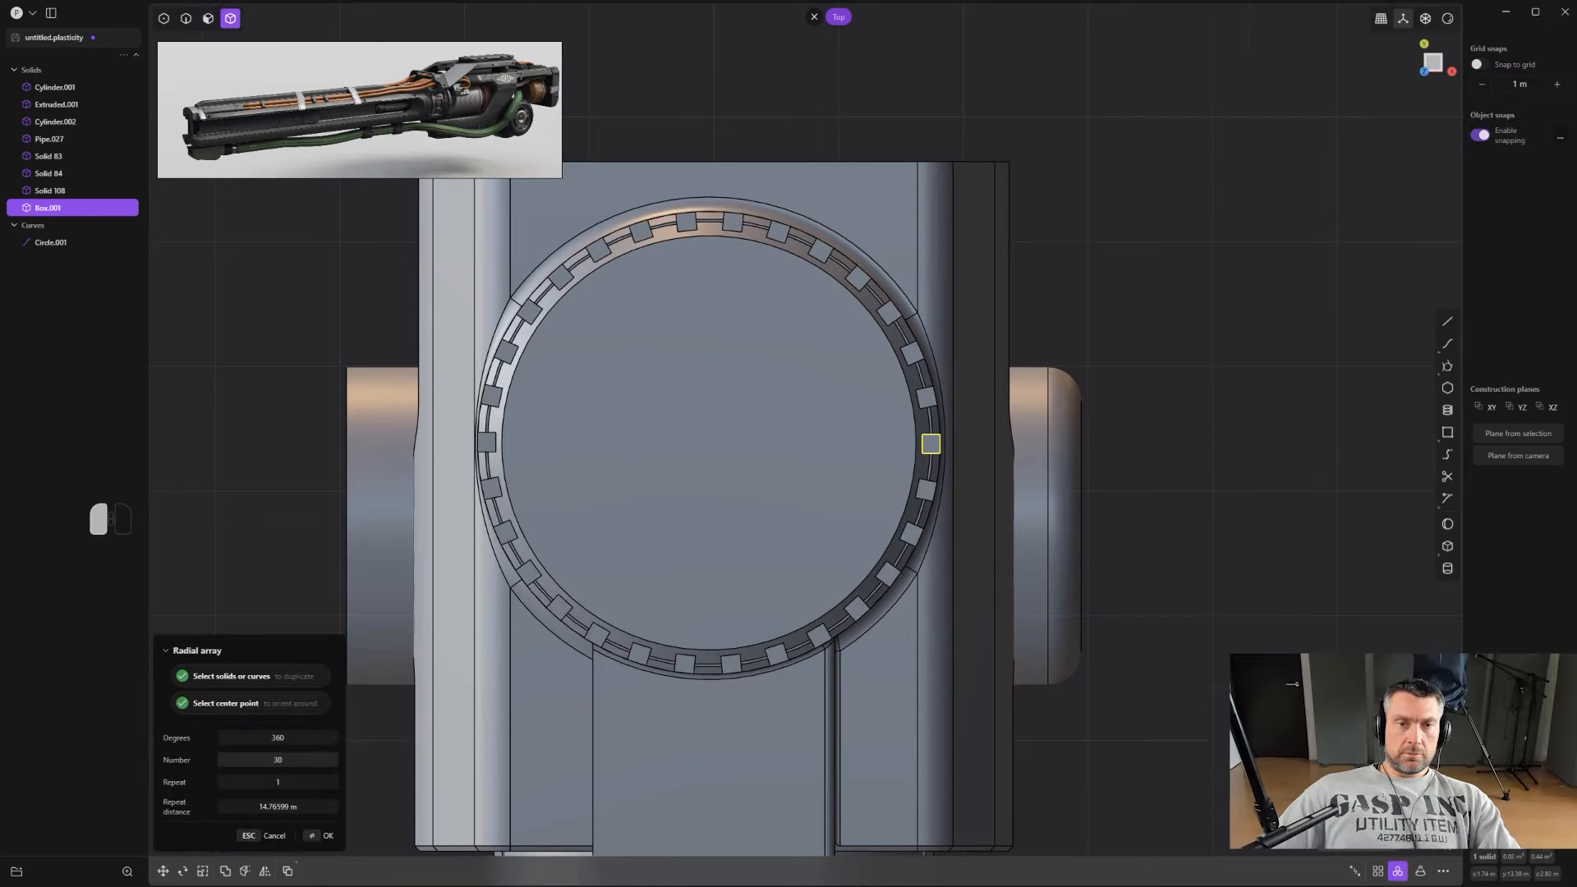
pyautogui.moveTo(709, 441); pyautogui.dragTo(983, 383, button='middle')
pyautogui.rightClick(1148, 253)
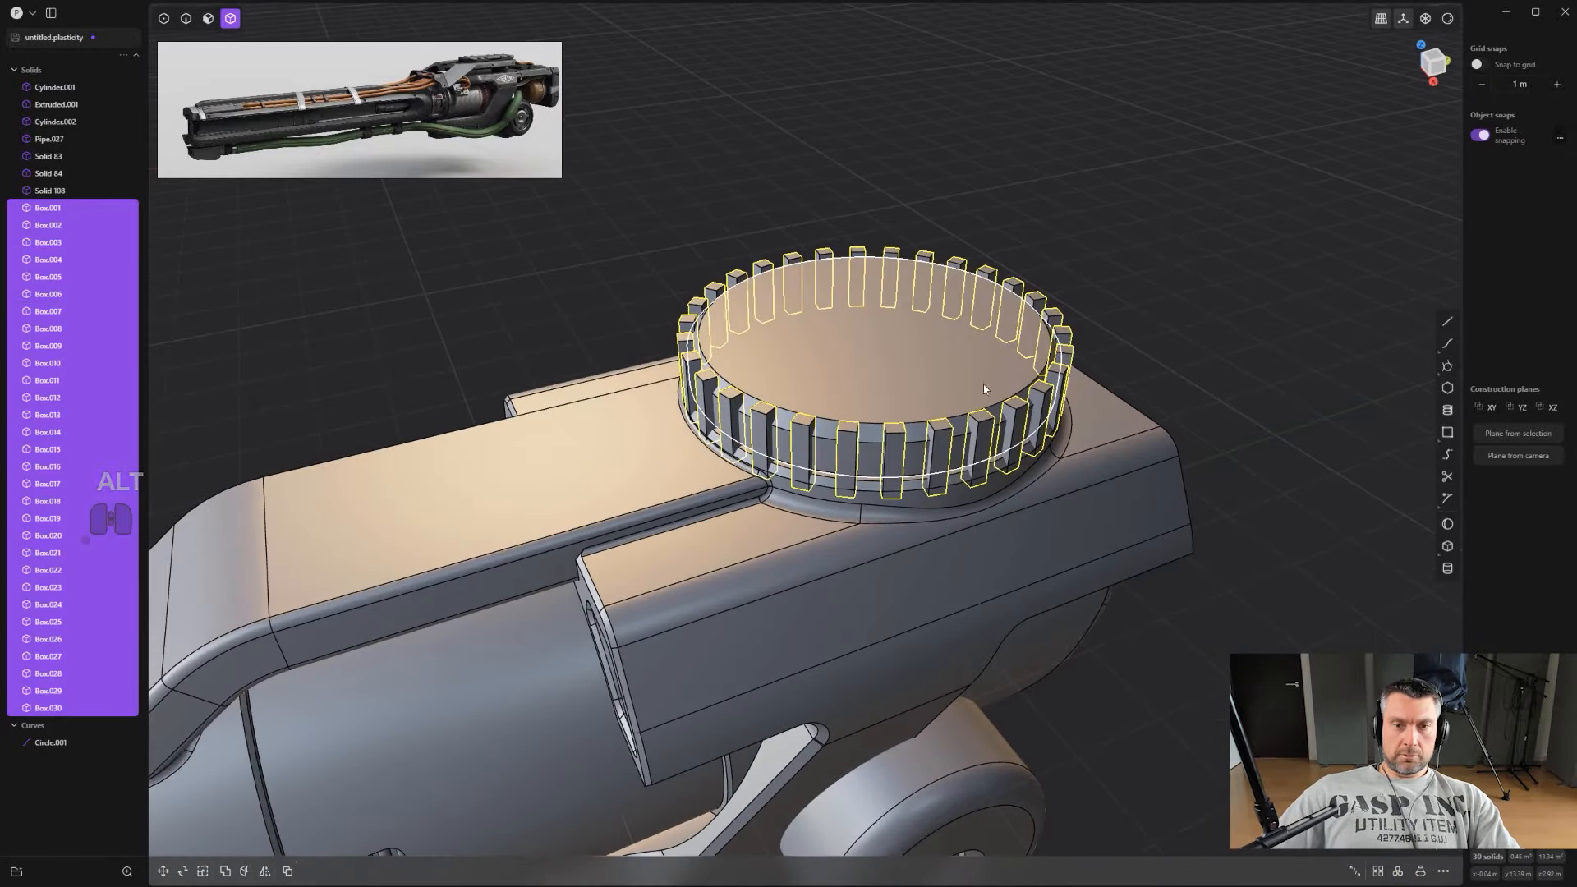
pyautogui.press('q')
pyautogui.click(939, 373)
pyautogui.hotkey('ctrl', 'z')
# Step: Subtract all the arrayed boxes from the disc with a Boolean to cut notches around its edge
pyautogui.click(941, 348)
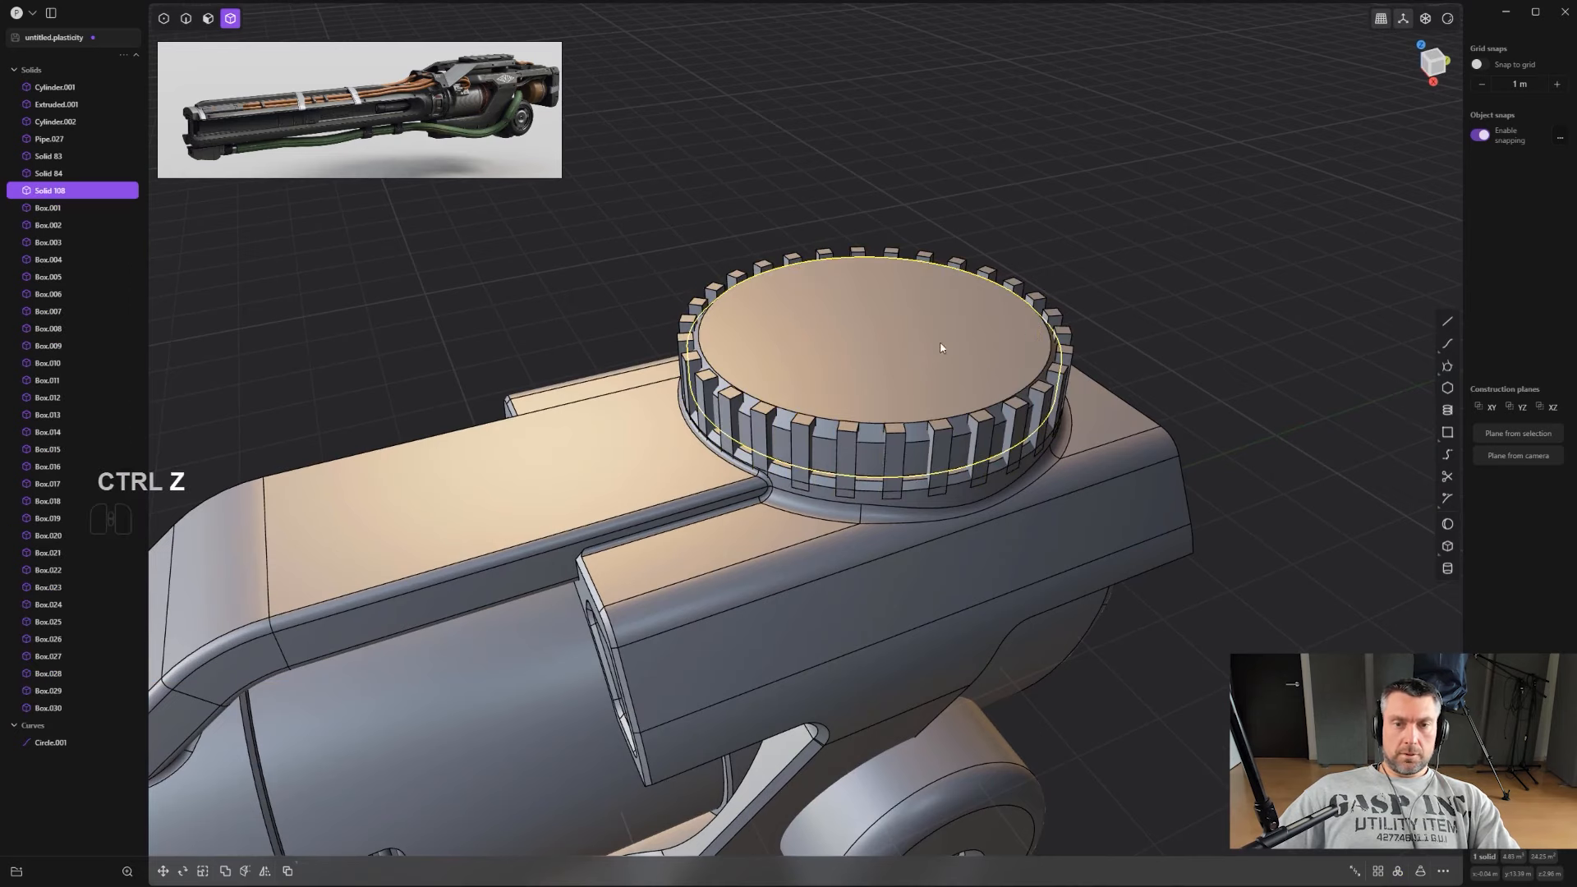
pyautogui.press('q')
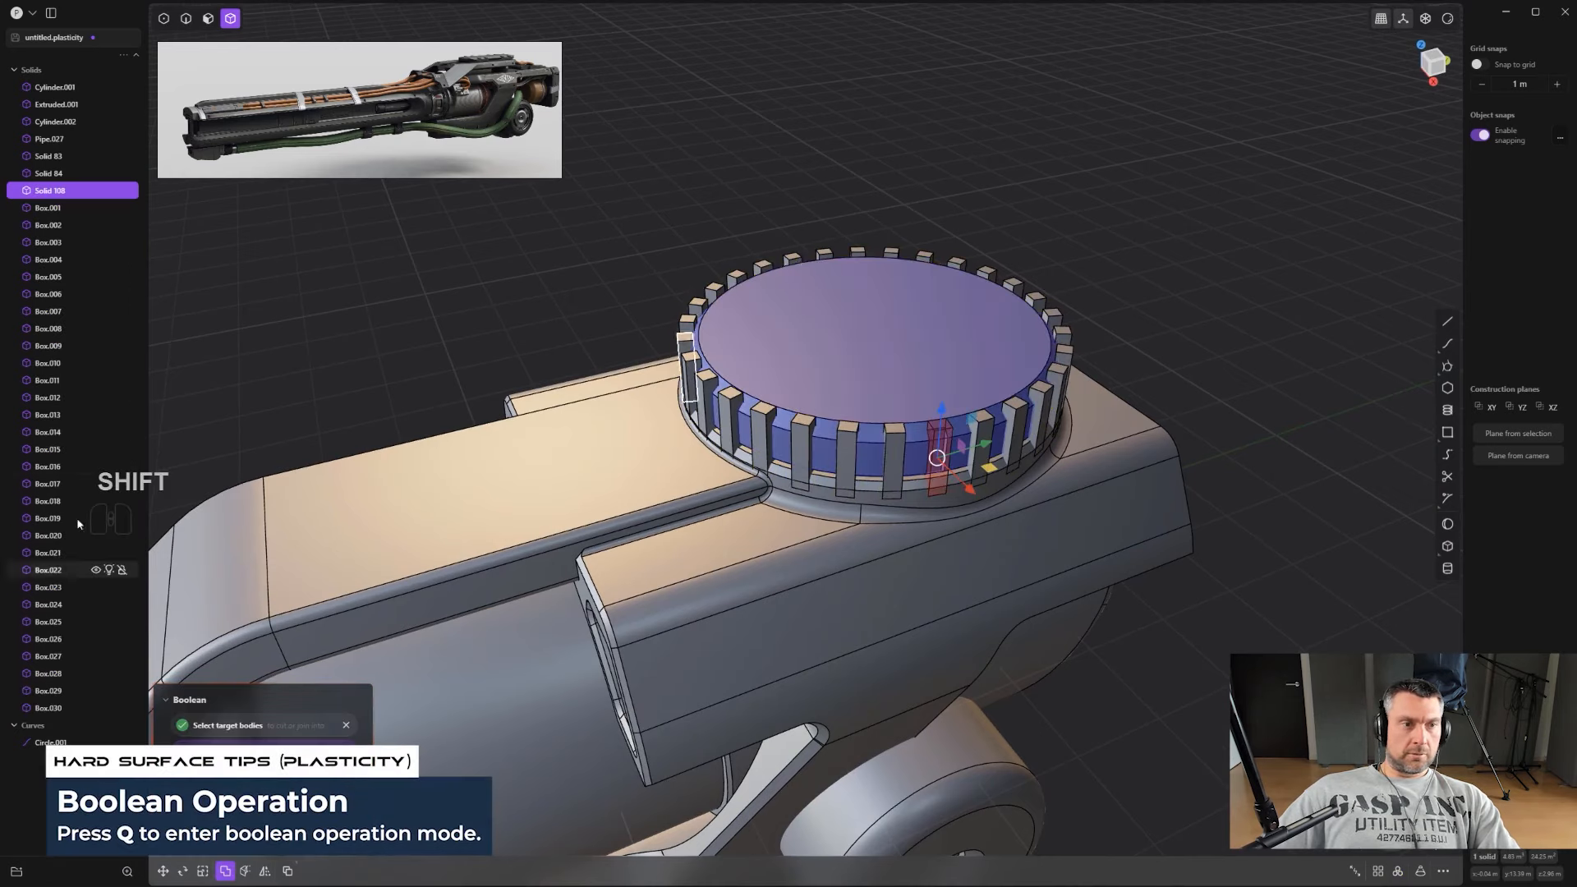
pyautogui.keyDown('shift'); pyautogui.click(48, 224); pyautogui.keyUp('shift')
pyautogui.press('Return')
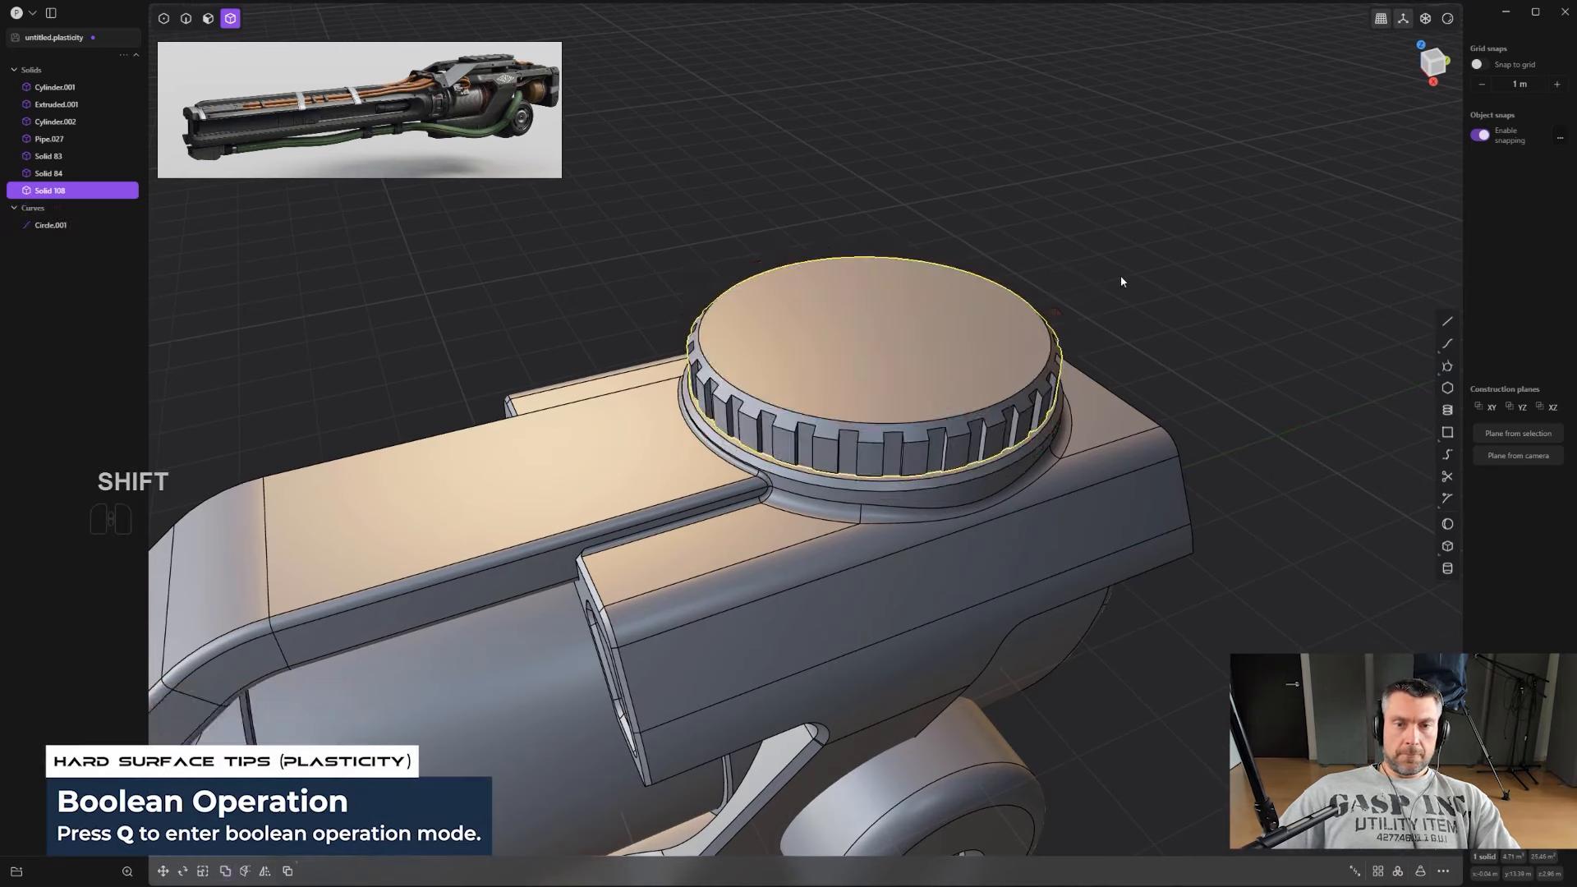
# Step: Offset a concentric circle inward on the notched disc's top face and sink the enclosed face slightly
pyautogui.moveTo(1120, 274); pyautogui.dragTo(1056, 273, button='middle')
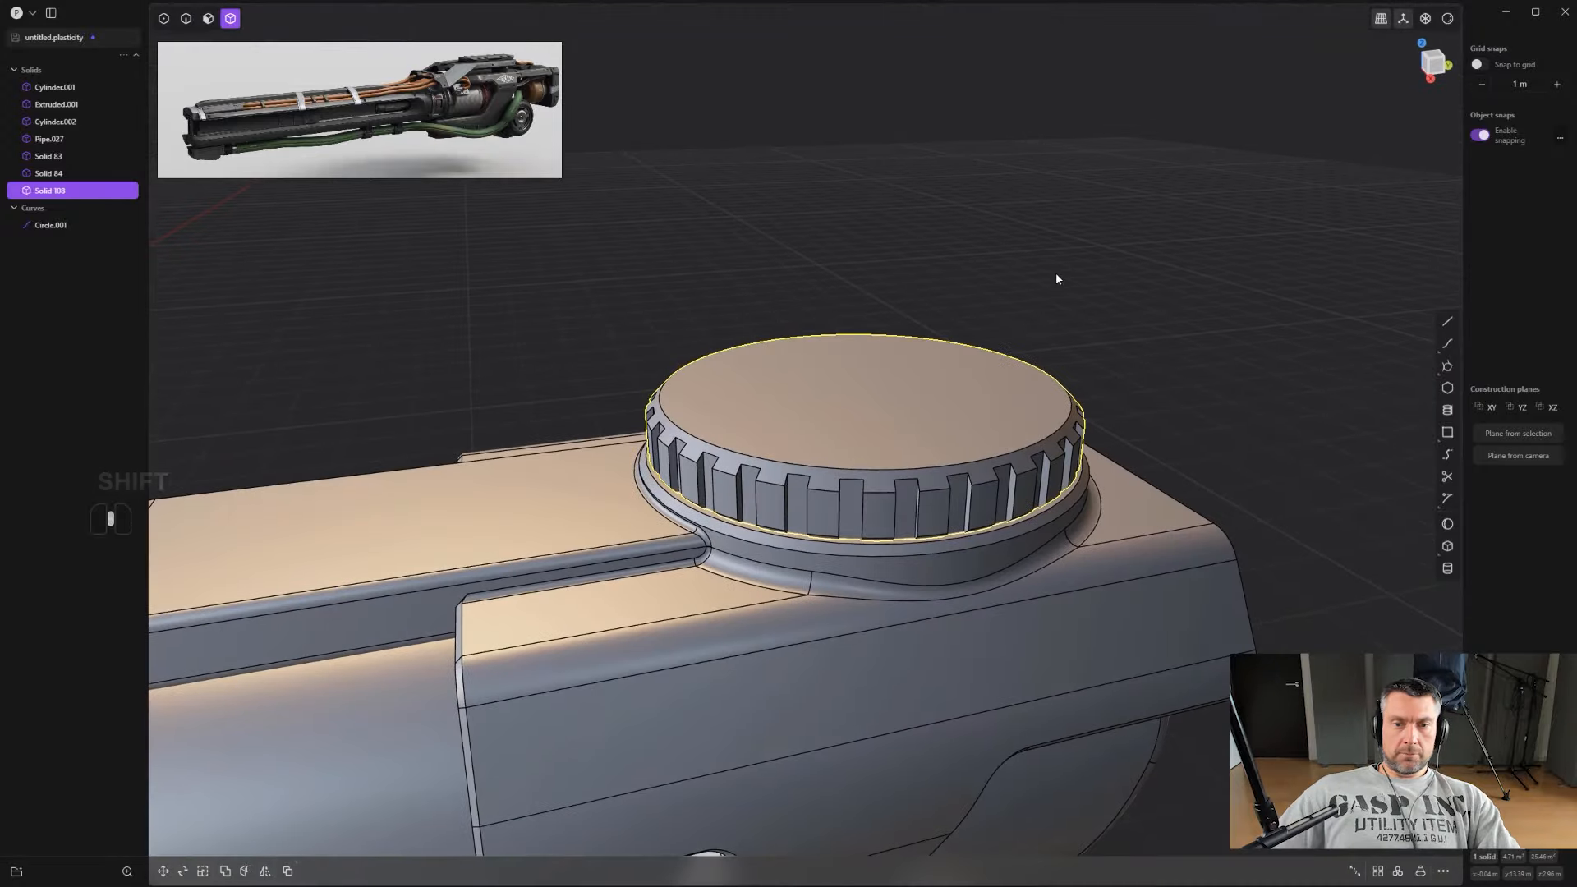
pyautogui.scroll(1, 972, 374)
pyautogui.press('3')
pyautogui.click(910, 399)
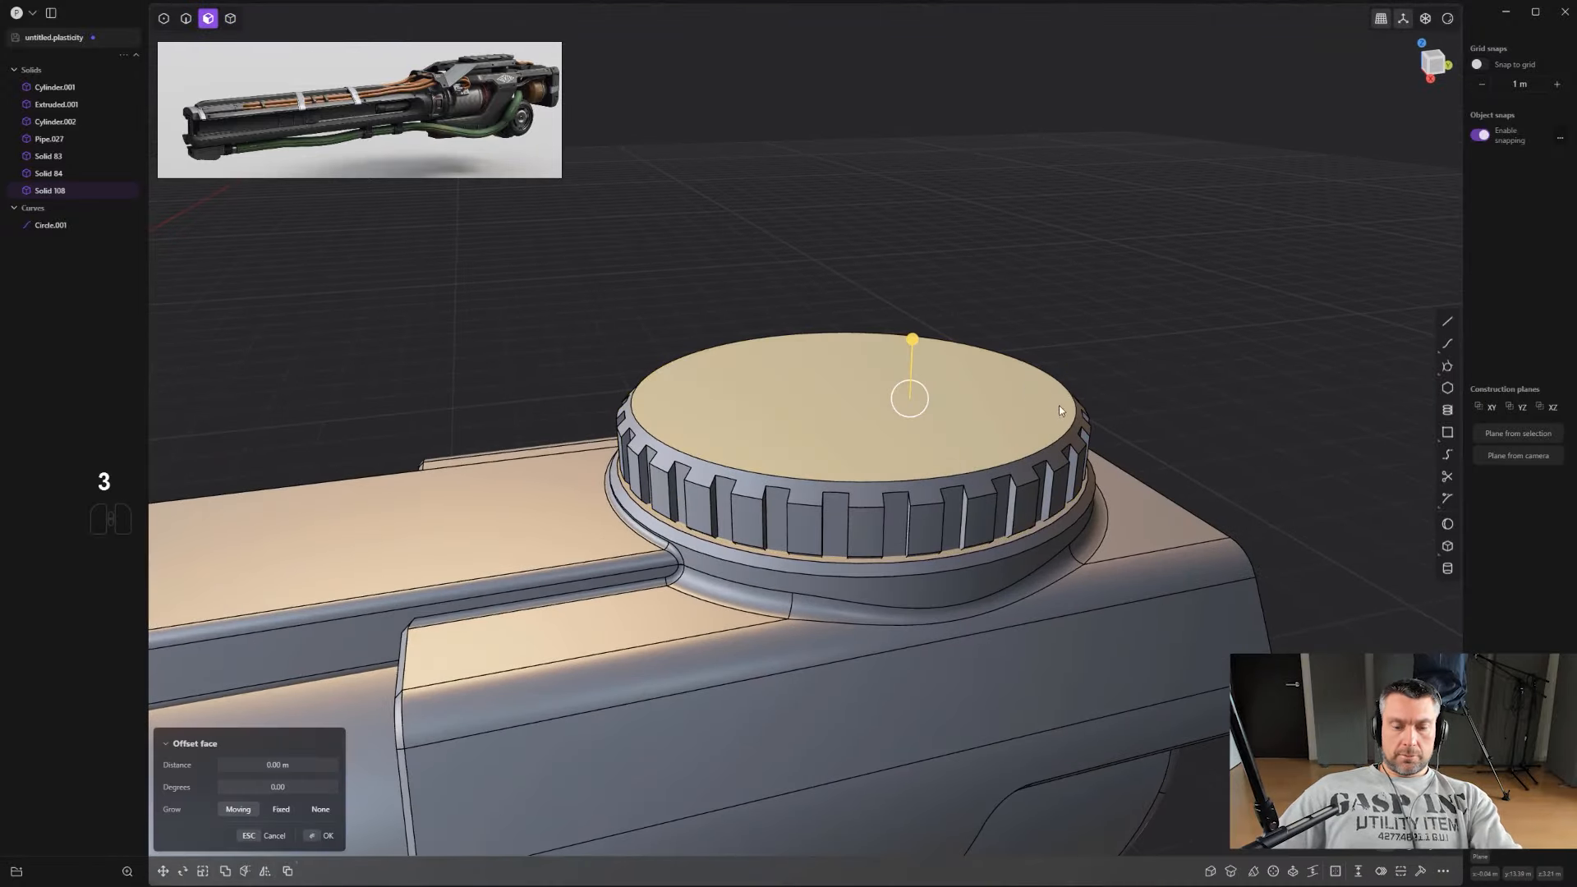
pyautogui.press('o')
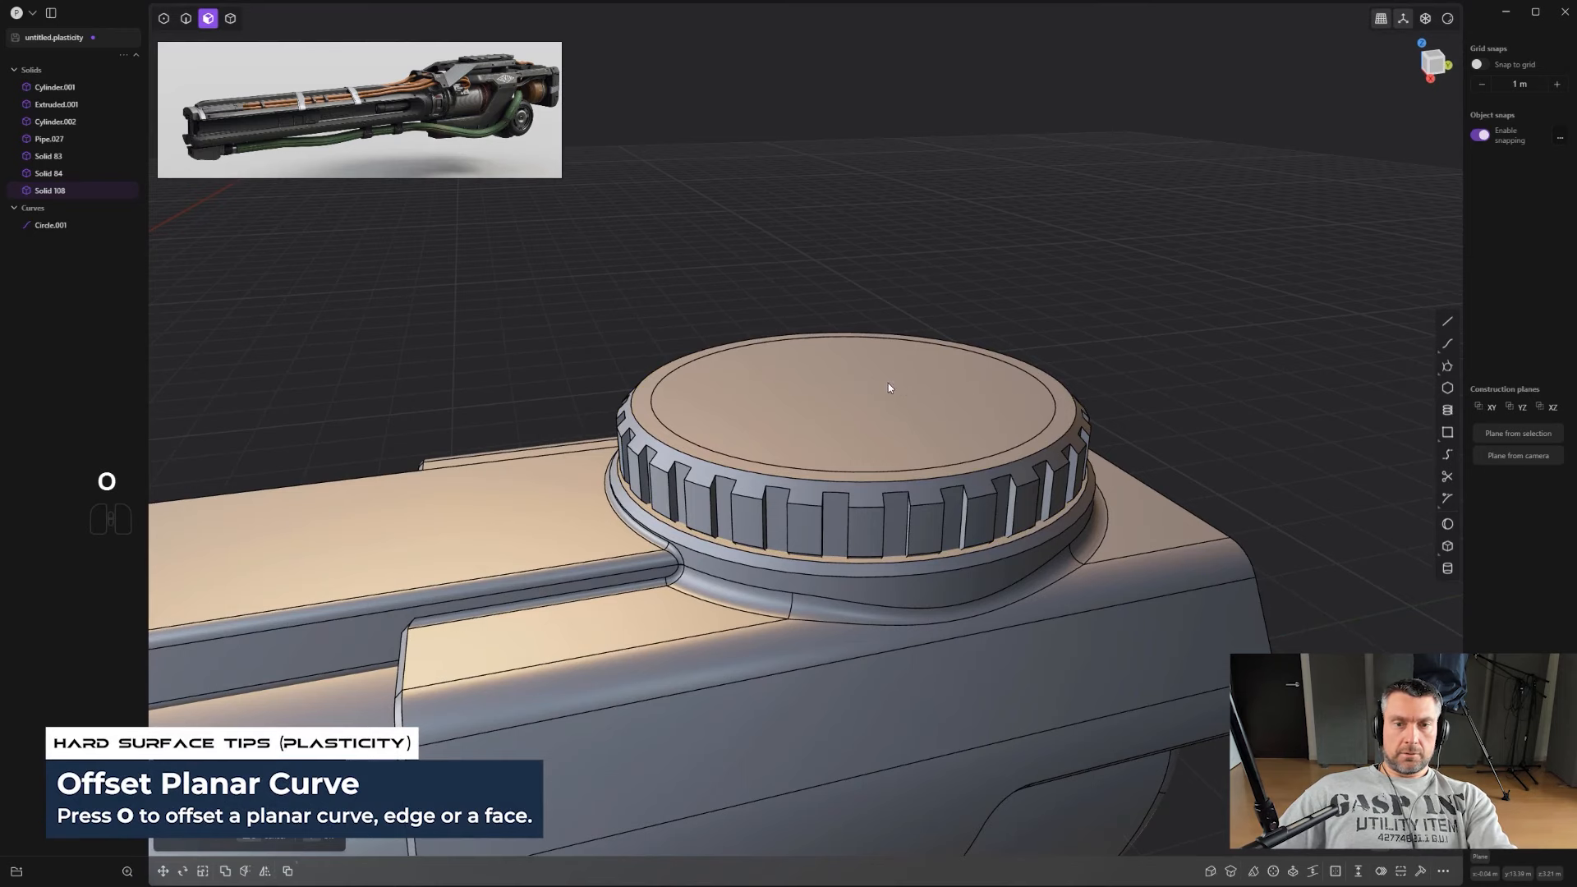
pyautogui.click(878, 390)
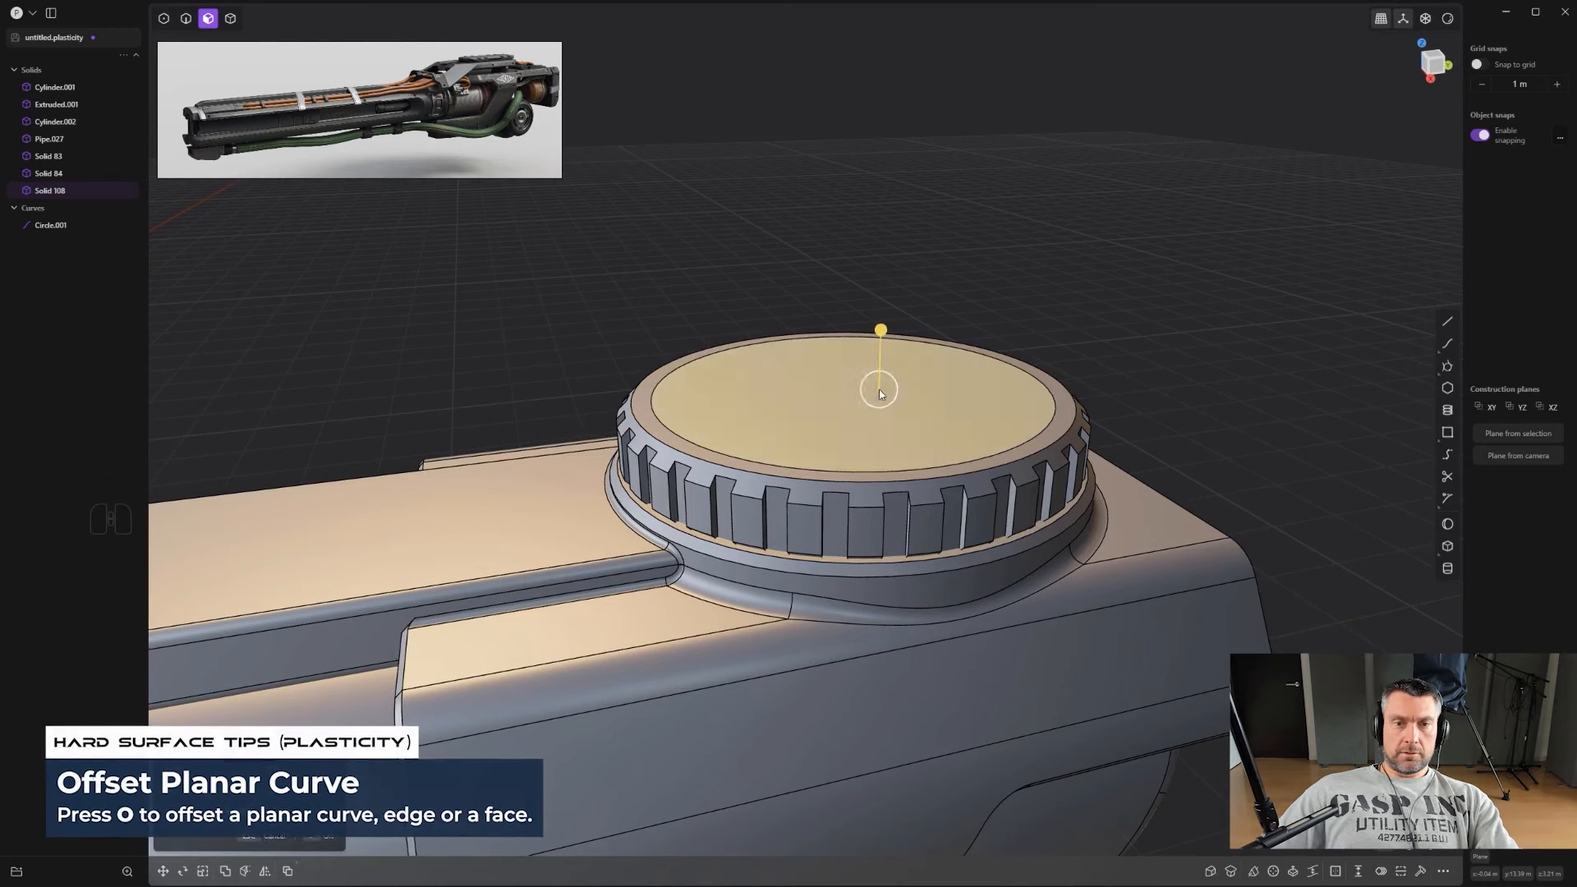
# Step: Chamfer the inner rim edge of the recess in the disc's top
pyautogui.press('2')
pyautogui.moveTo(929, 370); pyautogui.dragTo(950, 439, button='middle')
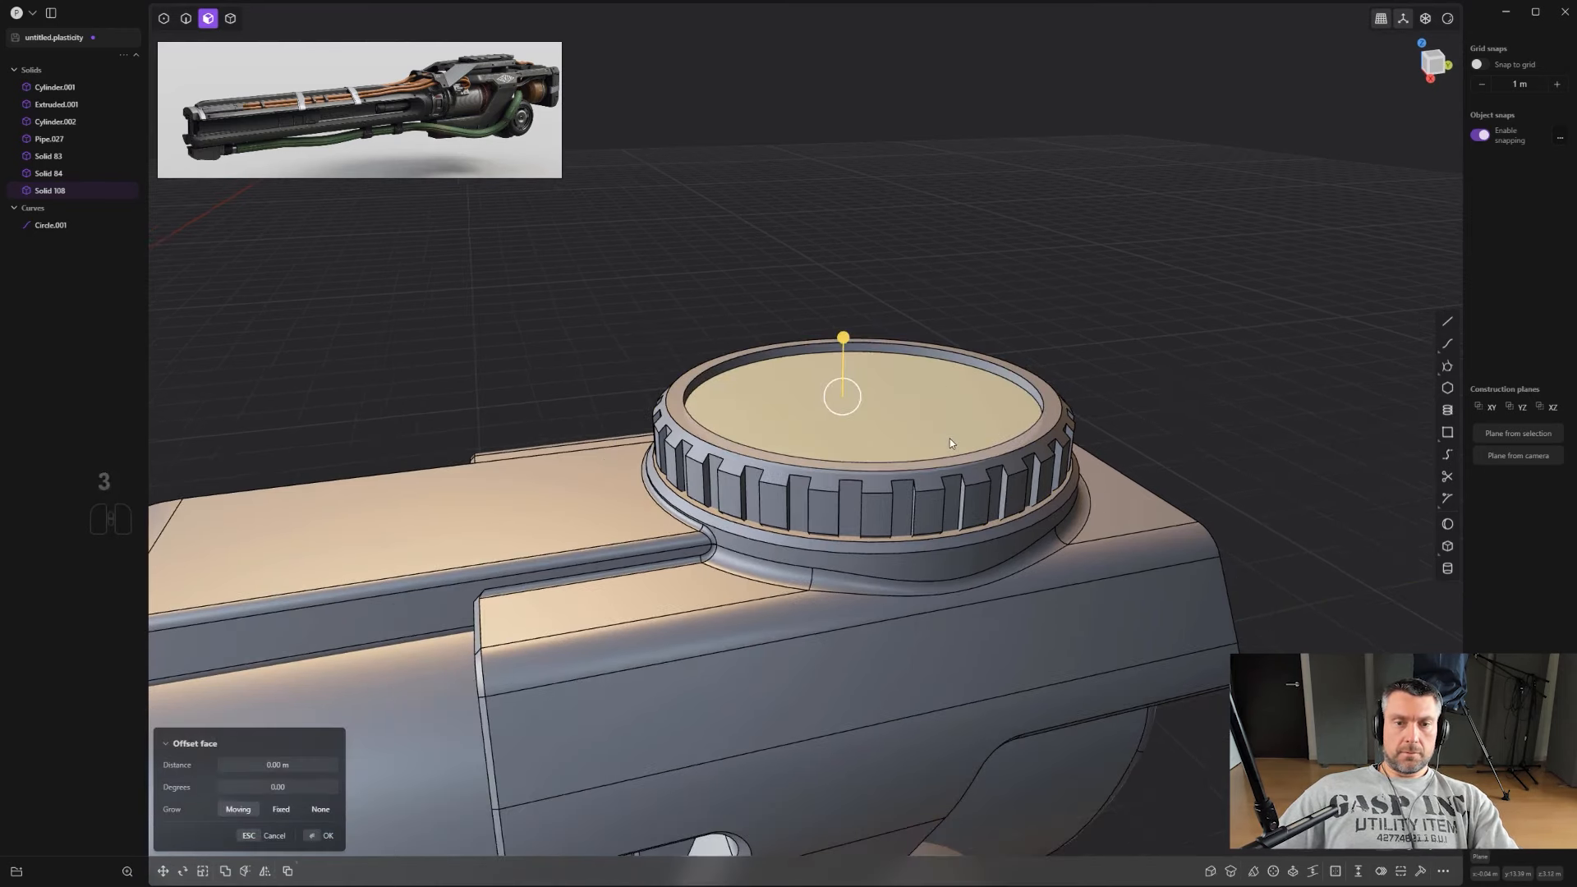
pyautogui.click(1038, 396)
pyautogui.moveTo(1038, 396); pyautogui.dragTo(1051, 391)
pyautogui.rightClick(1063, 387)
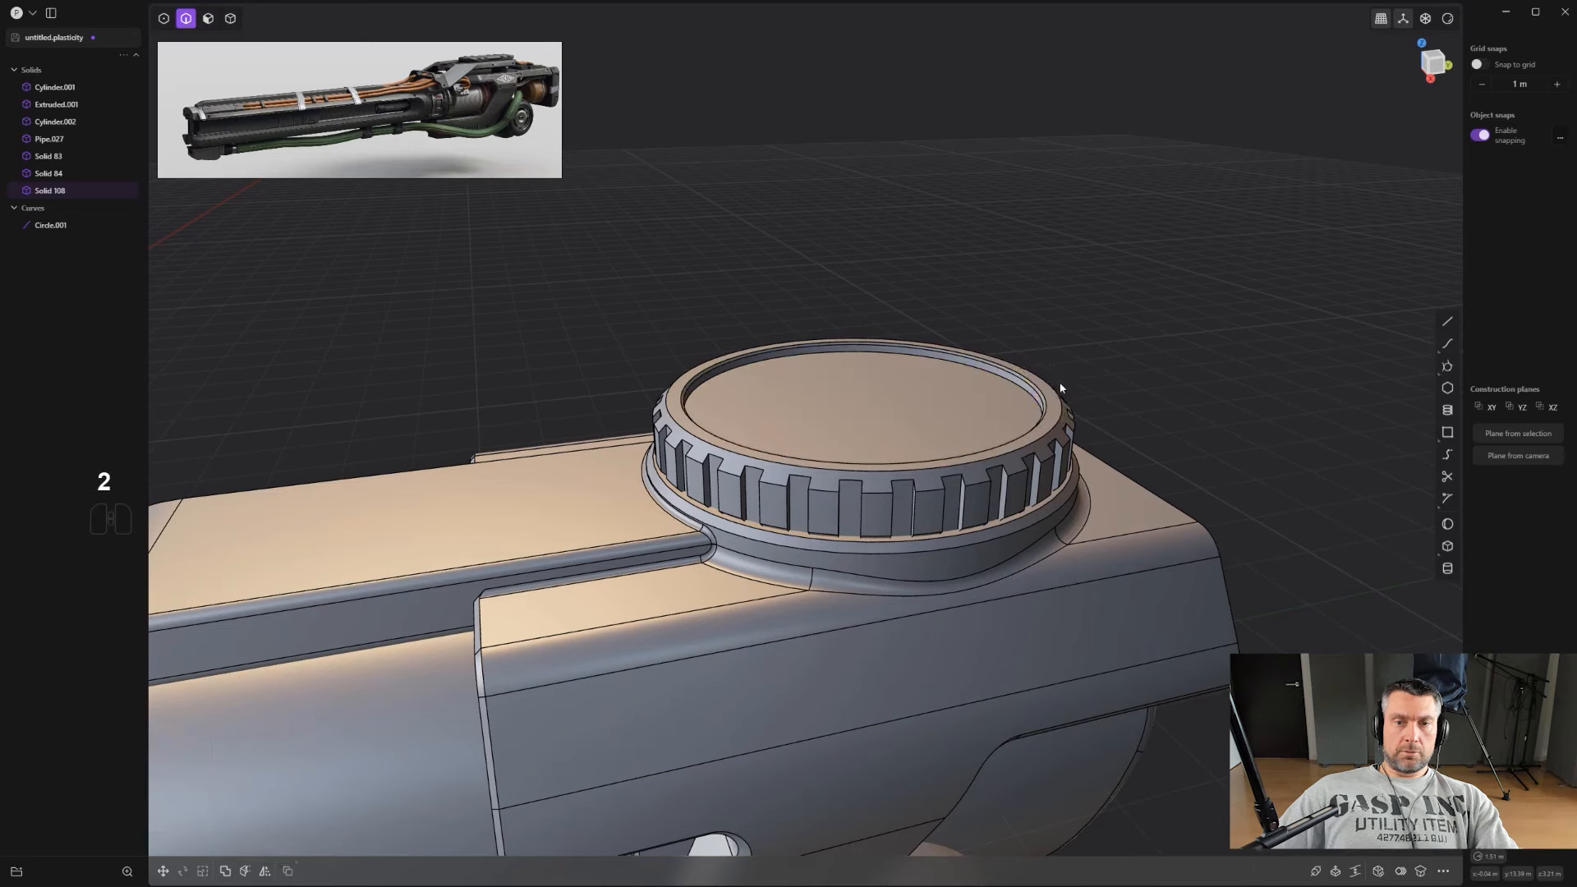
# Step: Offset a circle about 0.13 m inward on the recessed top face and raise its centre into a round plateau
pyautogui.keyDown('alt'); pyautogui.moveTo(1063, 387); pyautogui.dragTo(897, 503, button='middle'); pyautogui.keyUp('alt')
pyautogui.press('4')
pyautogui.click(925, 415)
pyautogui.press('3')
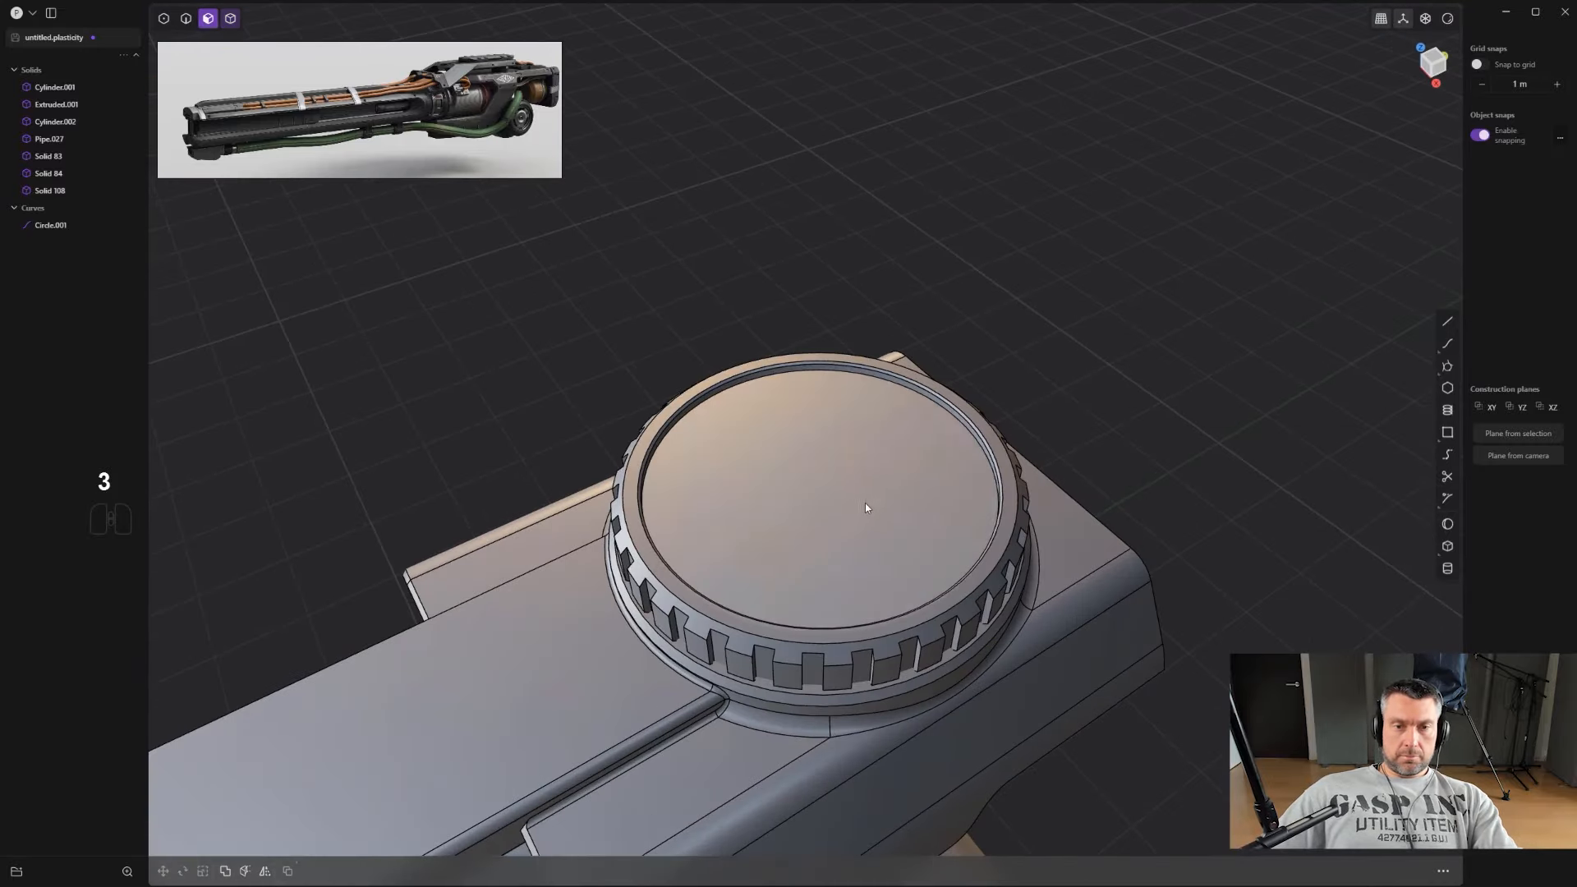
pyautogui.click(866, 499)
pyautogui.press('o')
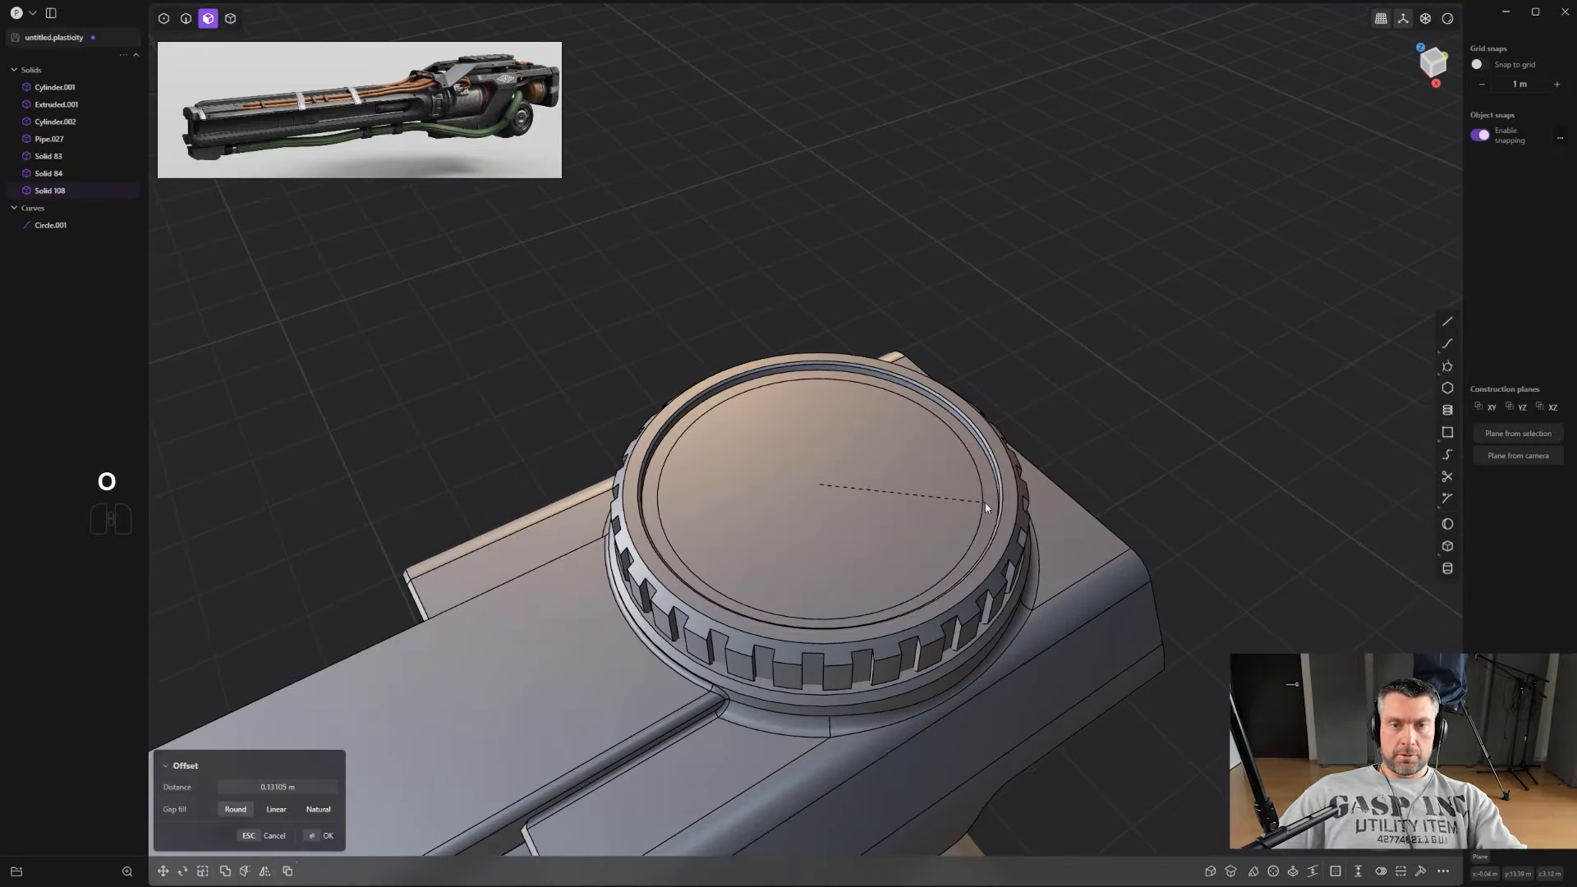
pyautogui.click(985, 503)
pyautogui.click(859, 480)
pyautogui.moveTo(862, 441); pyautogui.dragTo(865, 421)
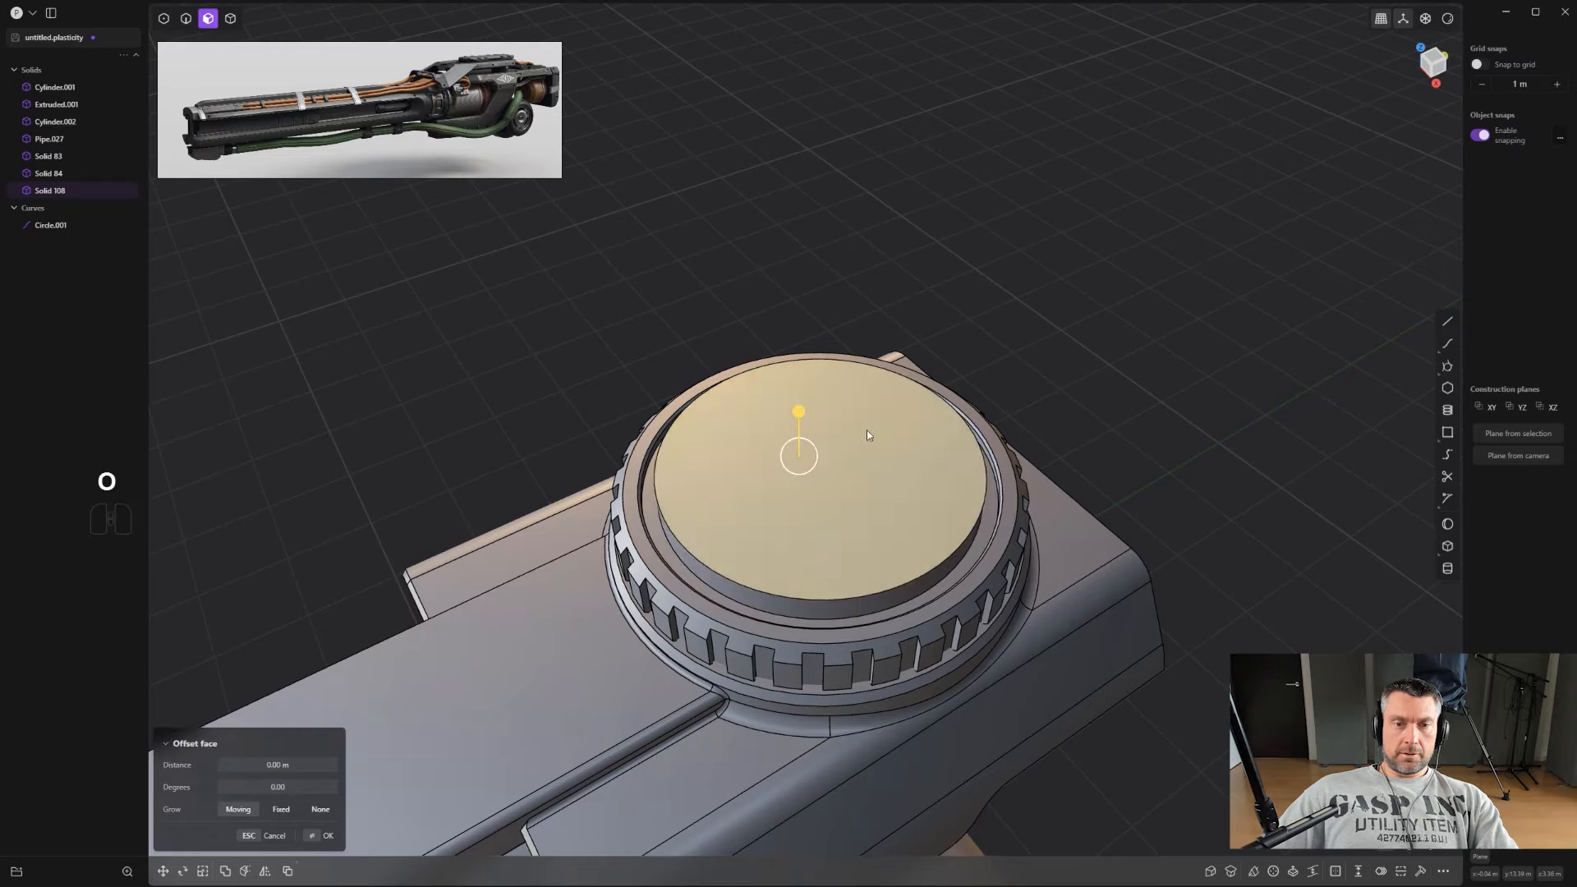
# Step: Bevel the upper edge of the raised round plateau on the disc
pyautogui.press('2')
pyautogui.click(908, 584)
pyautogui.moveTo(909, 583); pyautogui.dragTo(911, 570)
pyautogui.rightClick(912, 570)
pyautogui.press('Escape')
# Step: Cut a centred box recess about 1.19 by 4.49 m and 0.12 m deep into the bridge's top face
pyautogui.keyDown('alt'); pyautogui.moveTo(911, 567); pyautogui.dragTo(1084, 435, button='middle'); pyautogui.keyUp('alt')
pyautogui.moveTo(1084, 435)
pyautogui.keyDown('shift'); pyautogui.mouseDown(button='middle')
pyautogui.moveTo(1125, 393)
pyautogui.moveTo(1076, 465)
pyautogui.mouseUp(button='middle'); pyautogui.keyUp('shift')
pyautogui.scroll(1, 1108, 393)
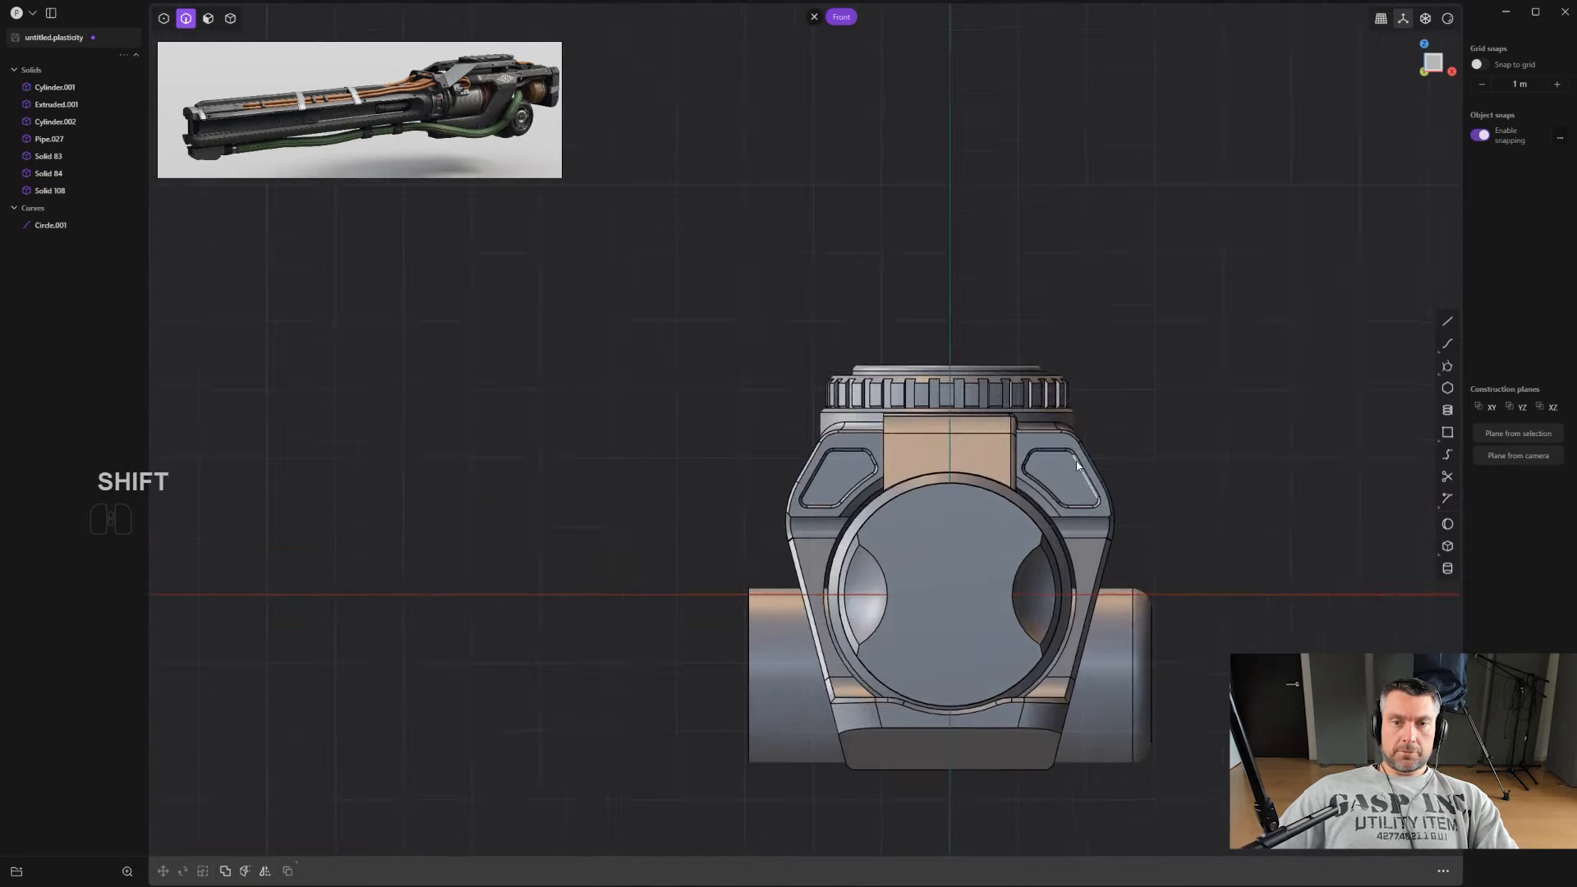
pyautogui.scroll(1, 1117, 435)
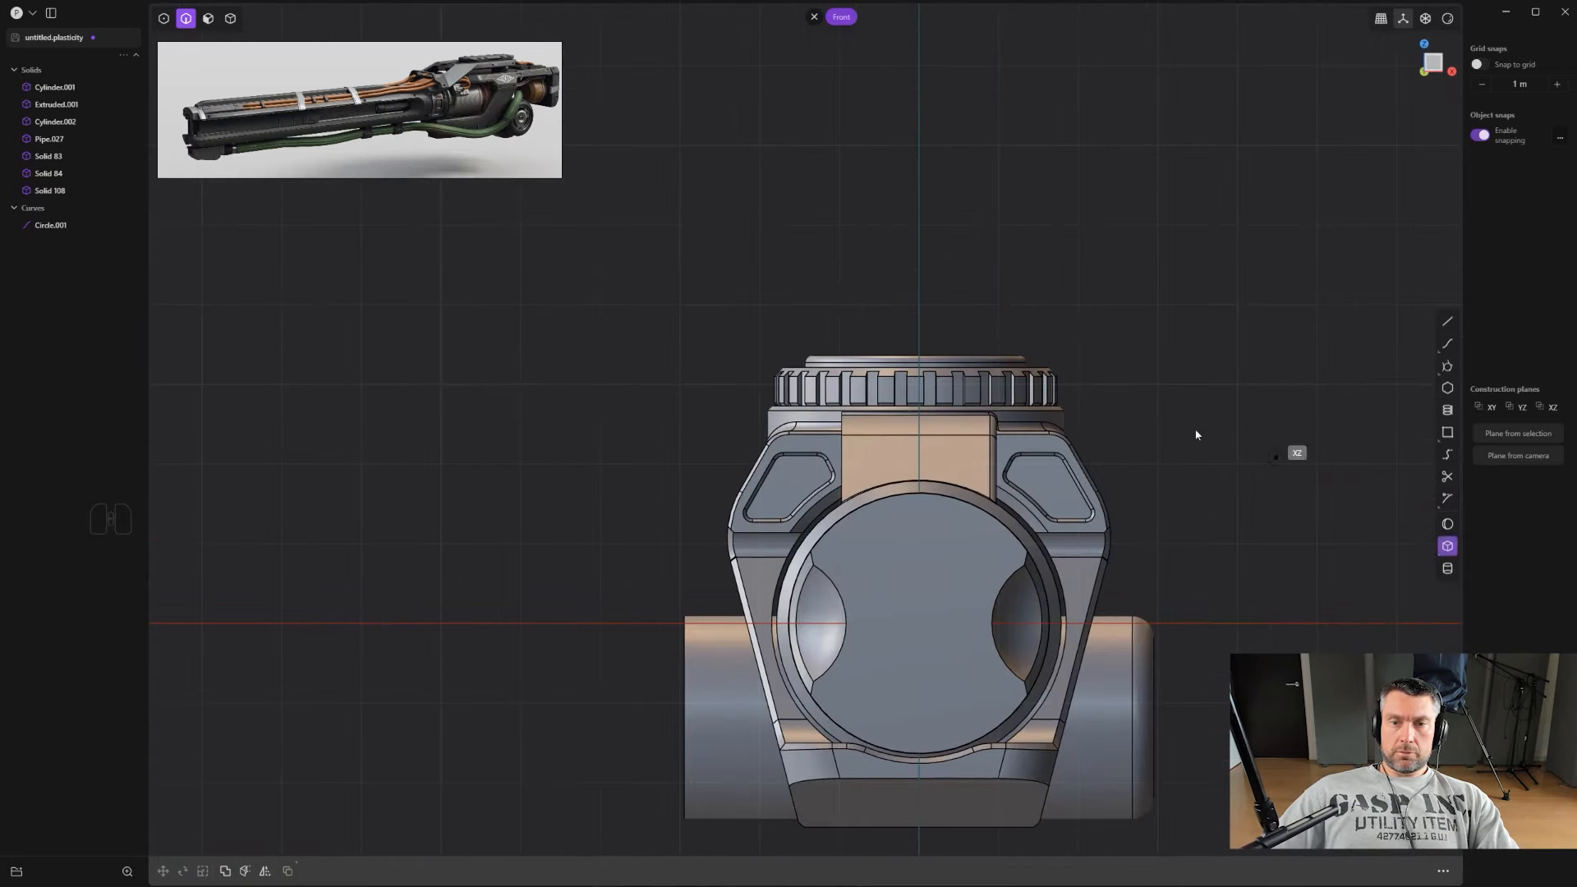
pyautogui.moveTo(1195, 435); pyautogui.dragTo(987, 453, button='middle')
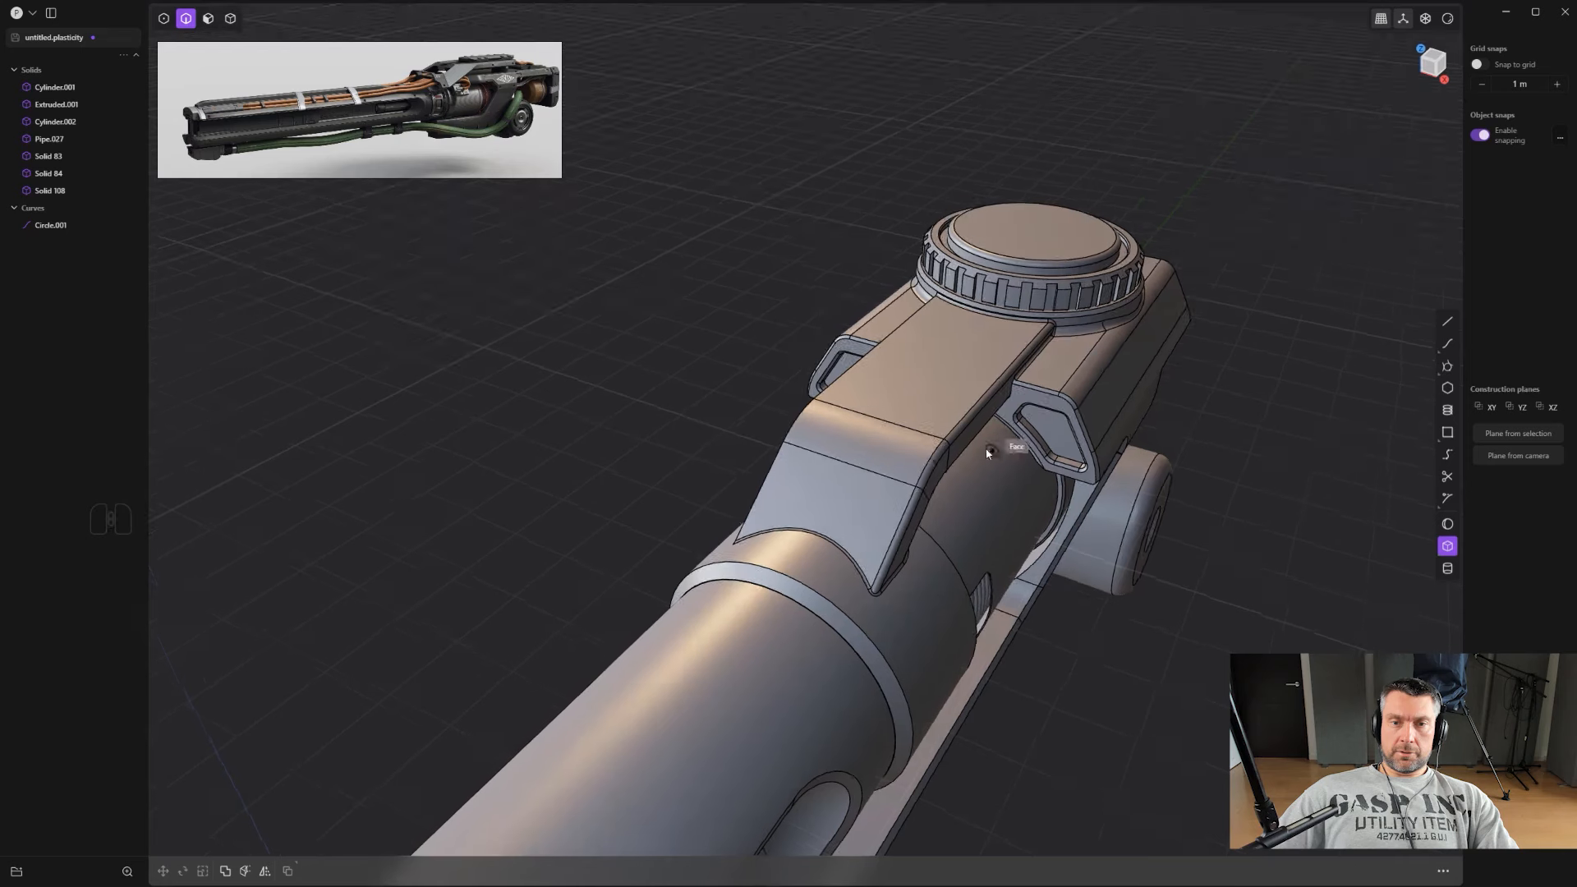
pyautogui.click(861, 498)
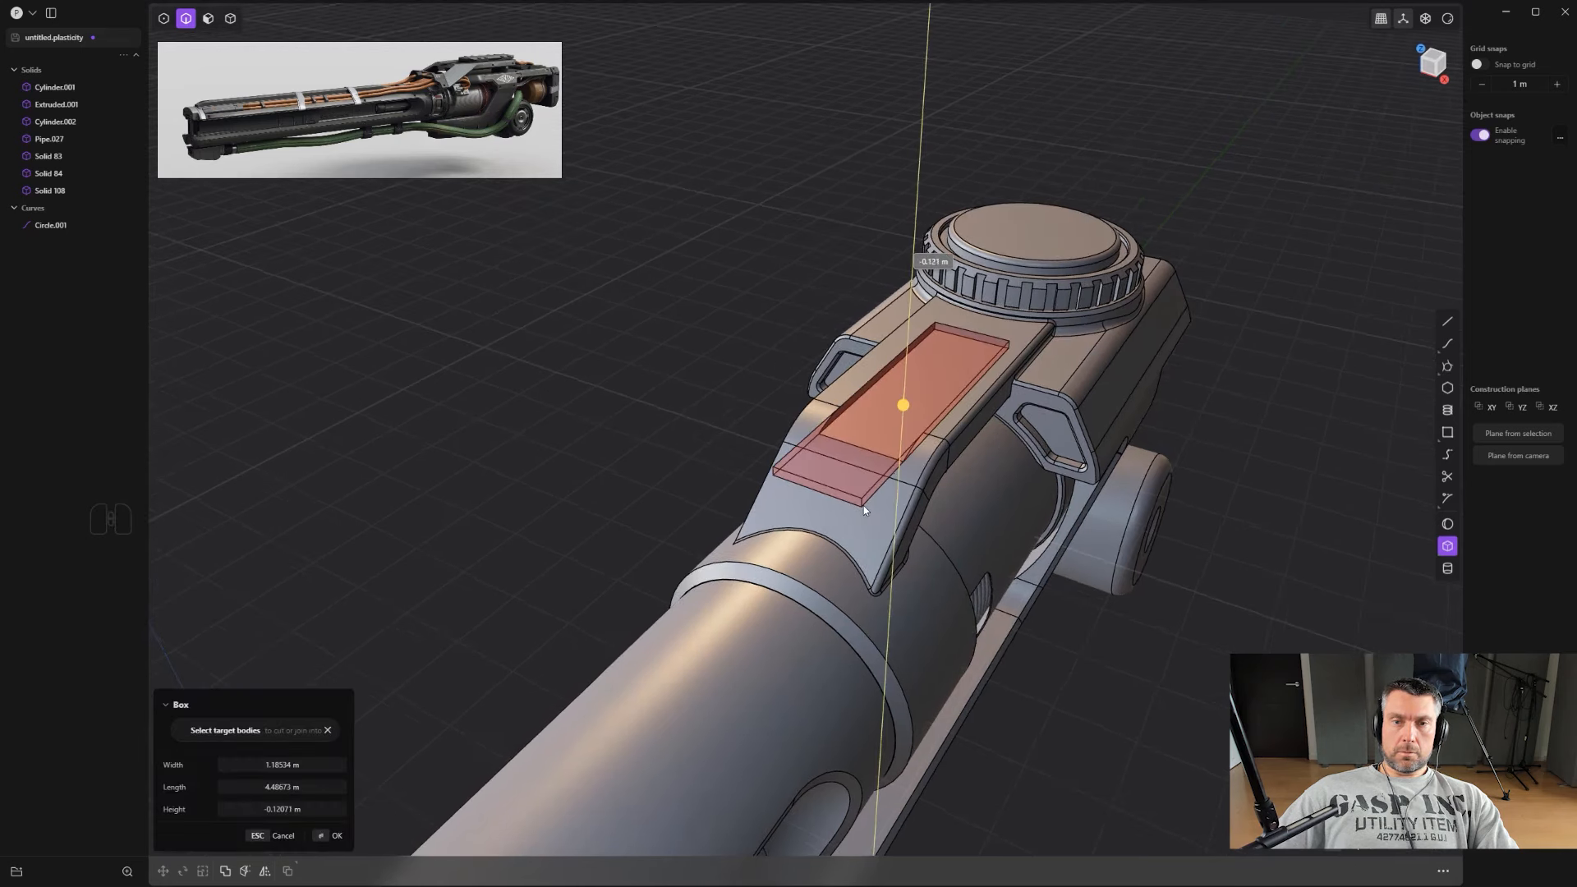
pyautogui.click(864, 505)
# Step: Round the far corner of the bridge recess on one side and bevel the adjoining upper rim edge
pyautogui.moveTo(864, 505); pyautogui.dragTo(1121, 340, button='middle')
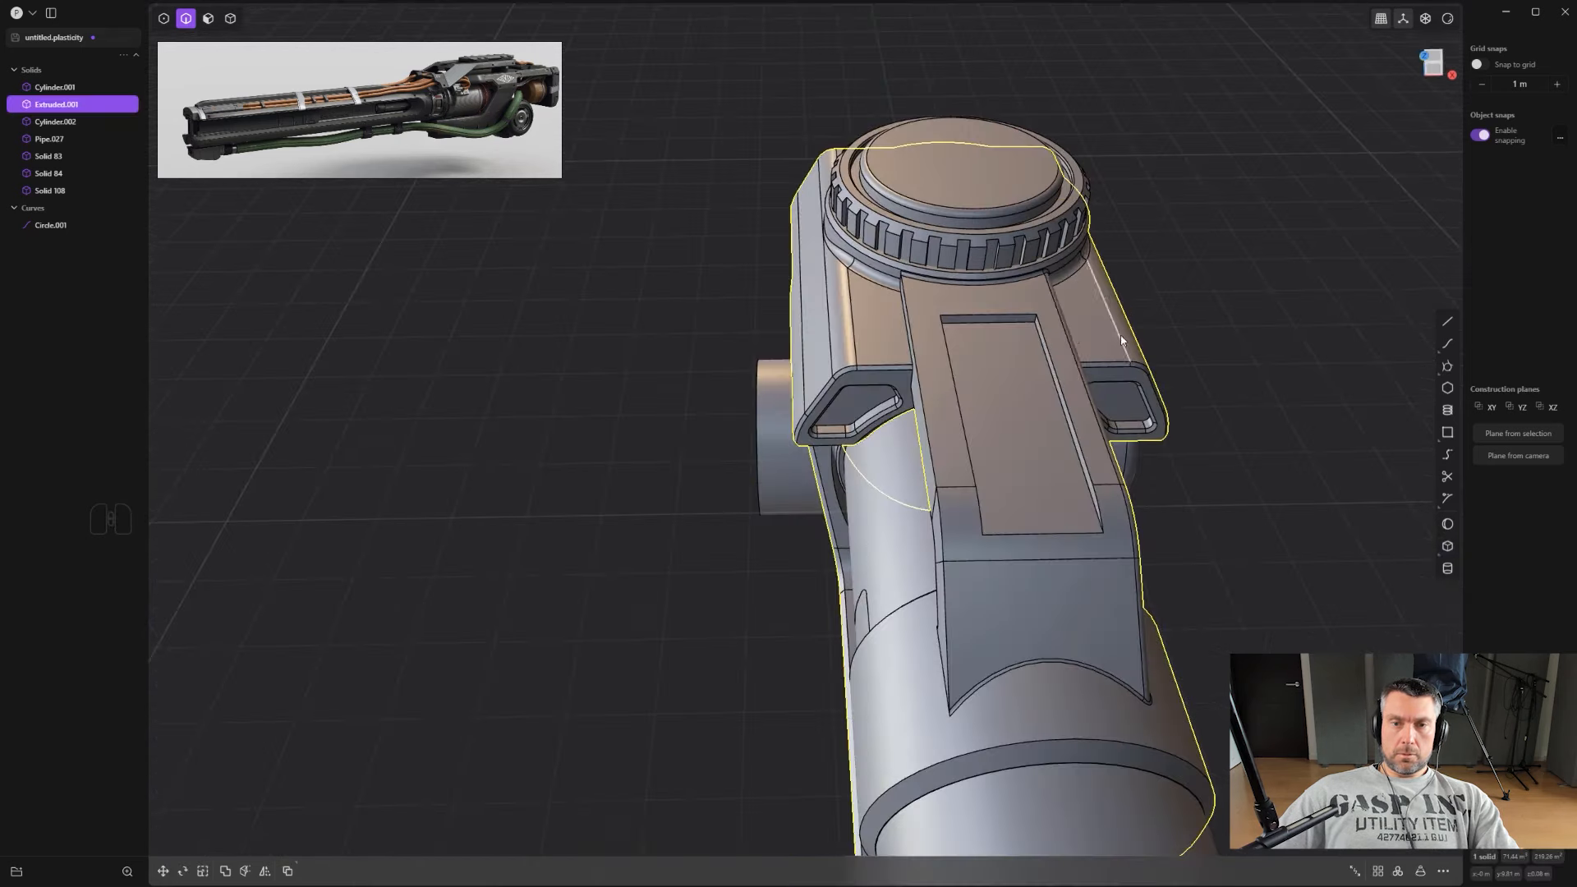
pyautogui.click(1034, 322)
pyautogui.press('f')
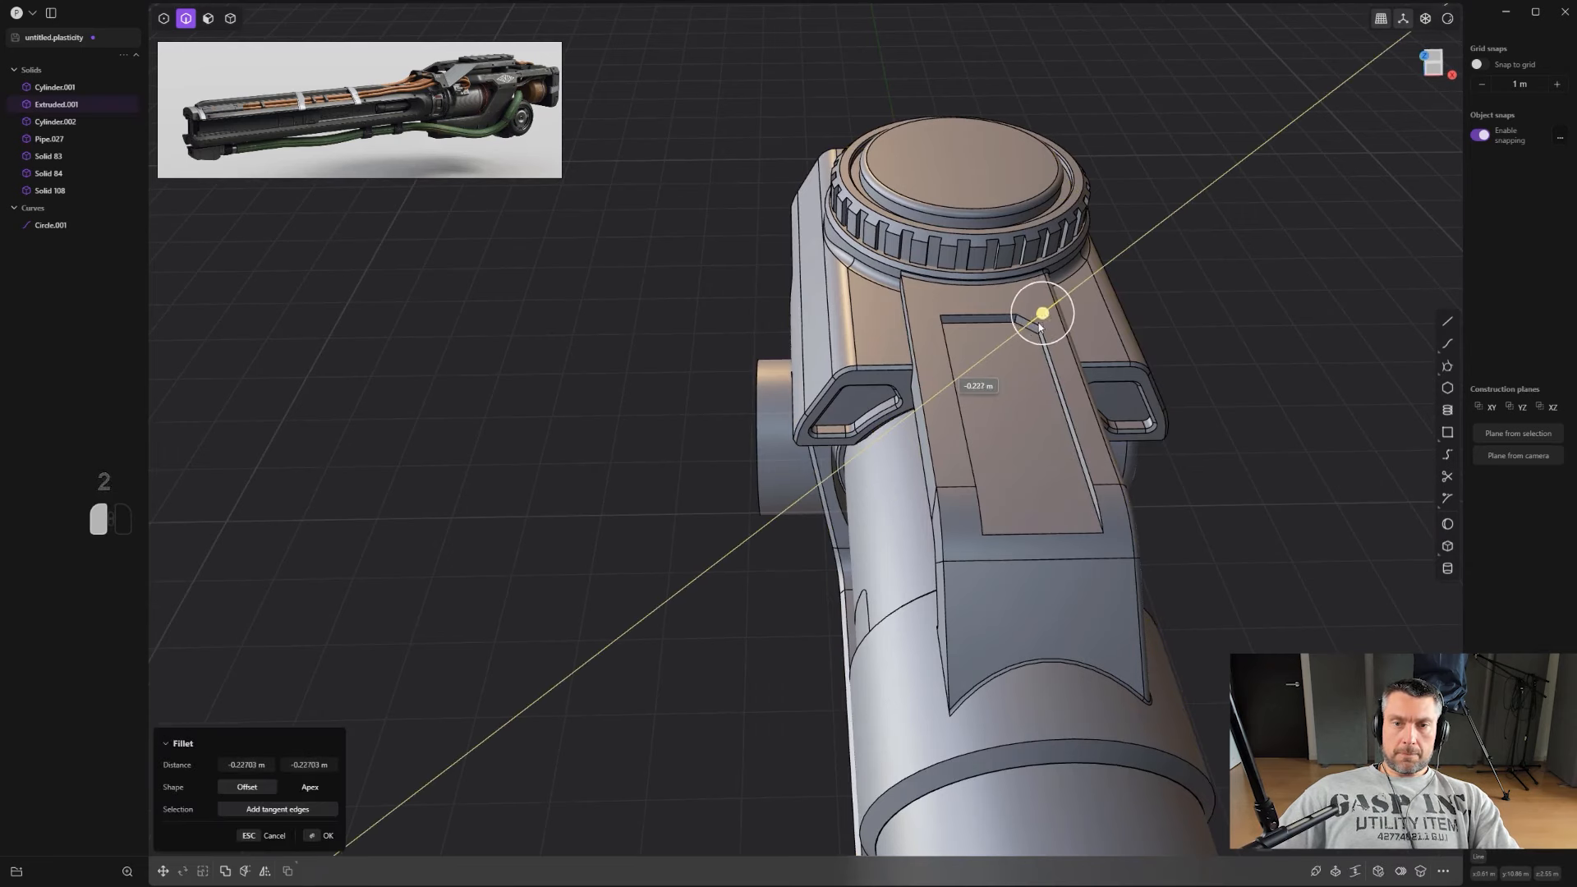
pyautogui.click(1041, 346)
pyautogui.click(1057, 378)
pyautogui.press('f')
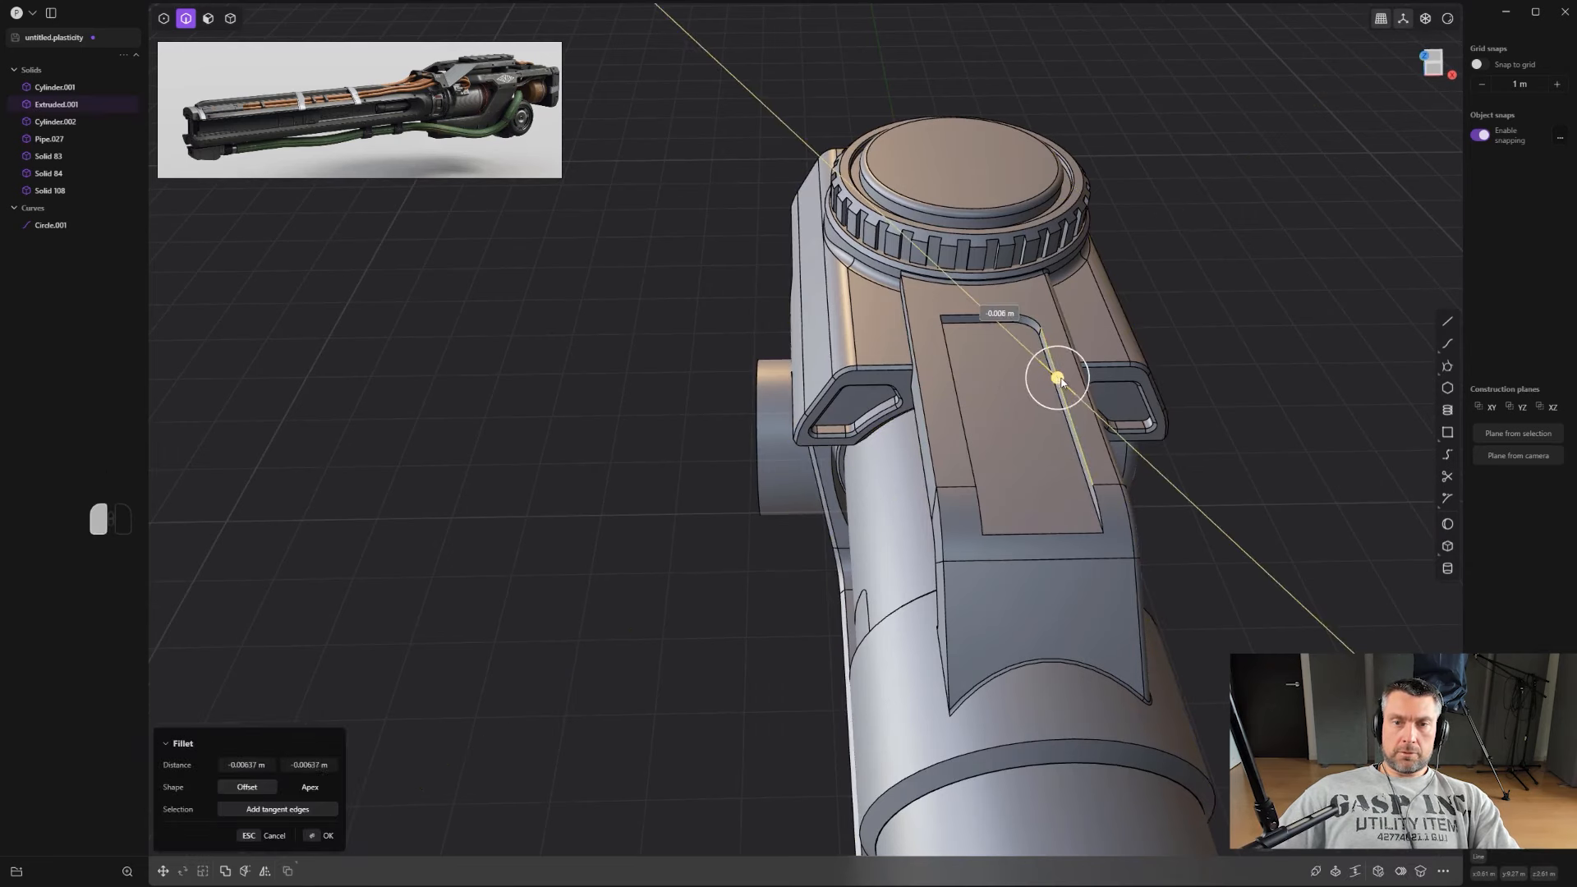
pyautogui.click(1056, 370)
pyautogui.keyDown('shift'); pyautogui.moveTo(1056, 332); pyautogui.dragTo(944, 428, button='middle'); pyautogui.keyUp('shift')
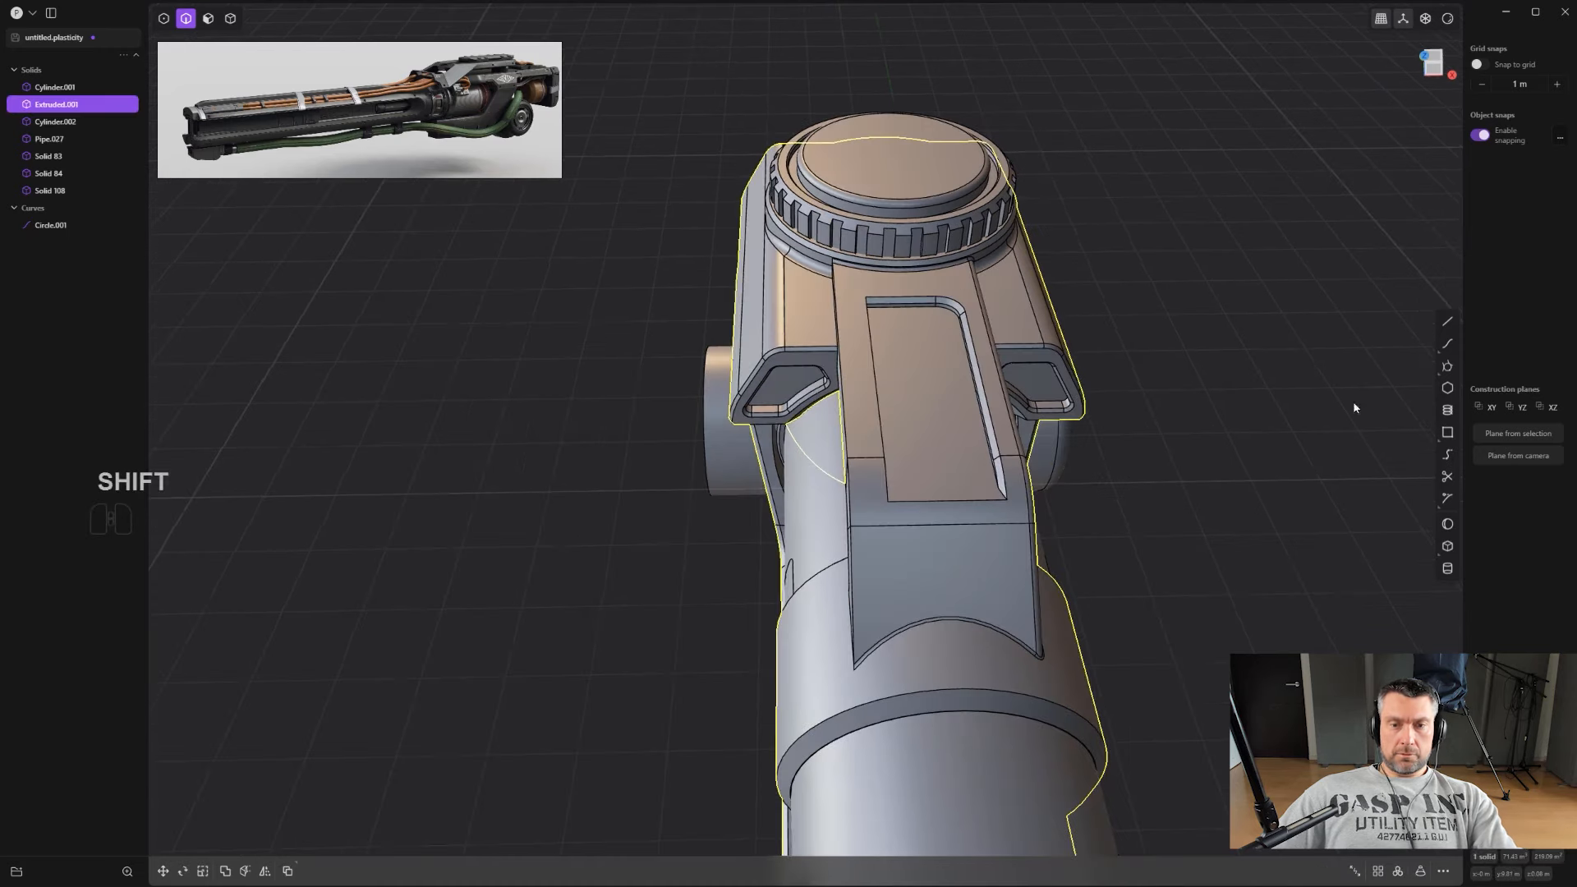
pyautogui.press('4')
pyautogui.hotkey('alt', 'x')
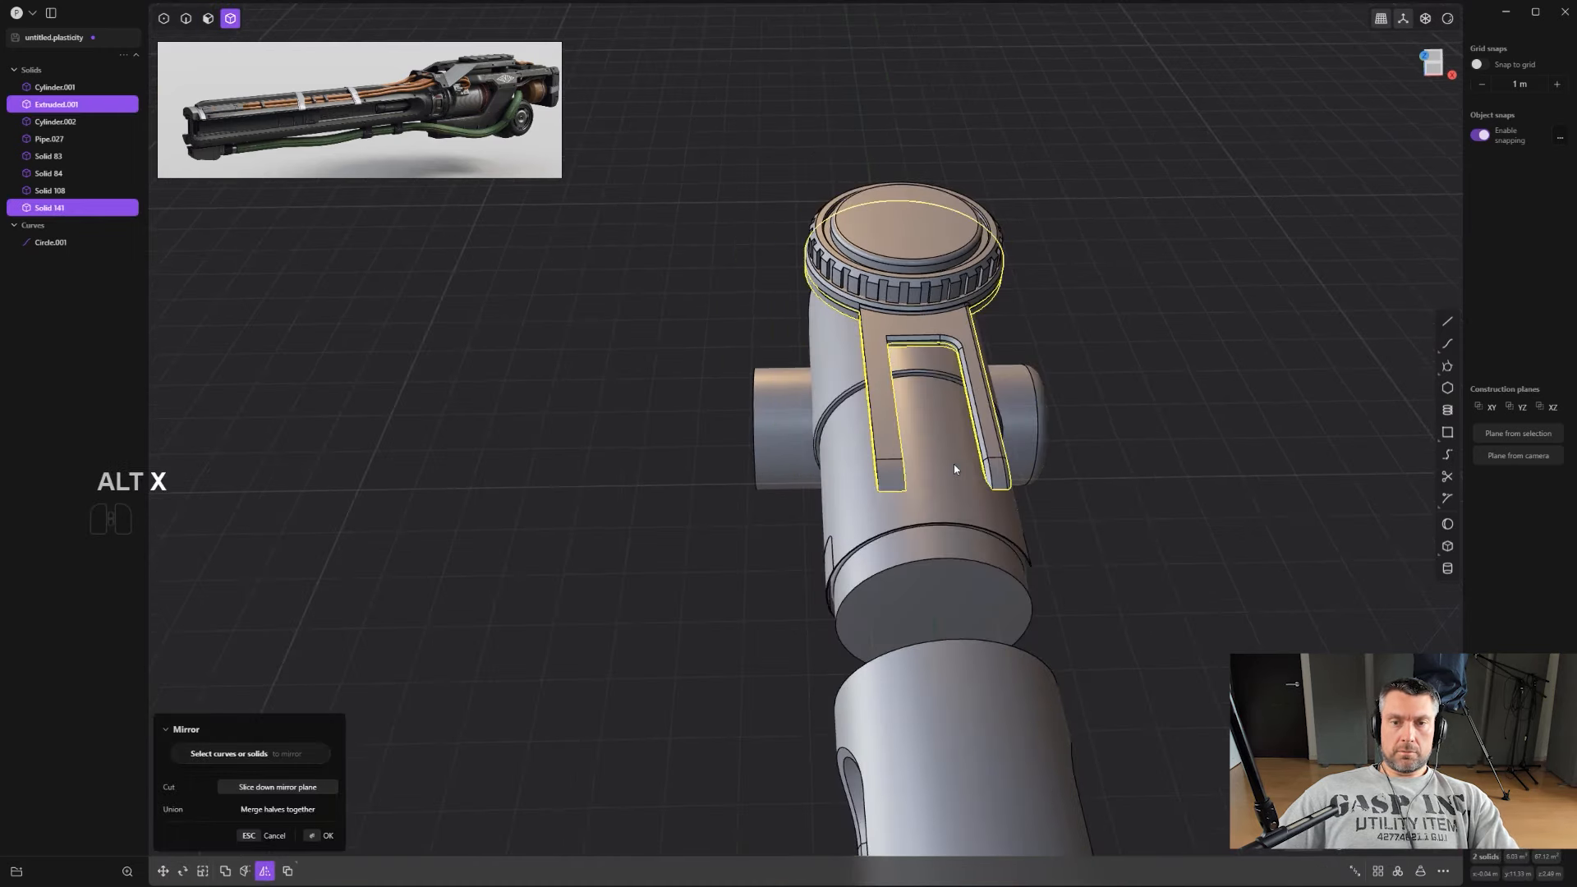
pyautogui.hotkey('ctrl', 'z')
pyautogui.hotkey('alt', 'x')
pyautogui.scroll(-3, 990, 521)
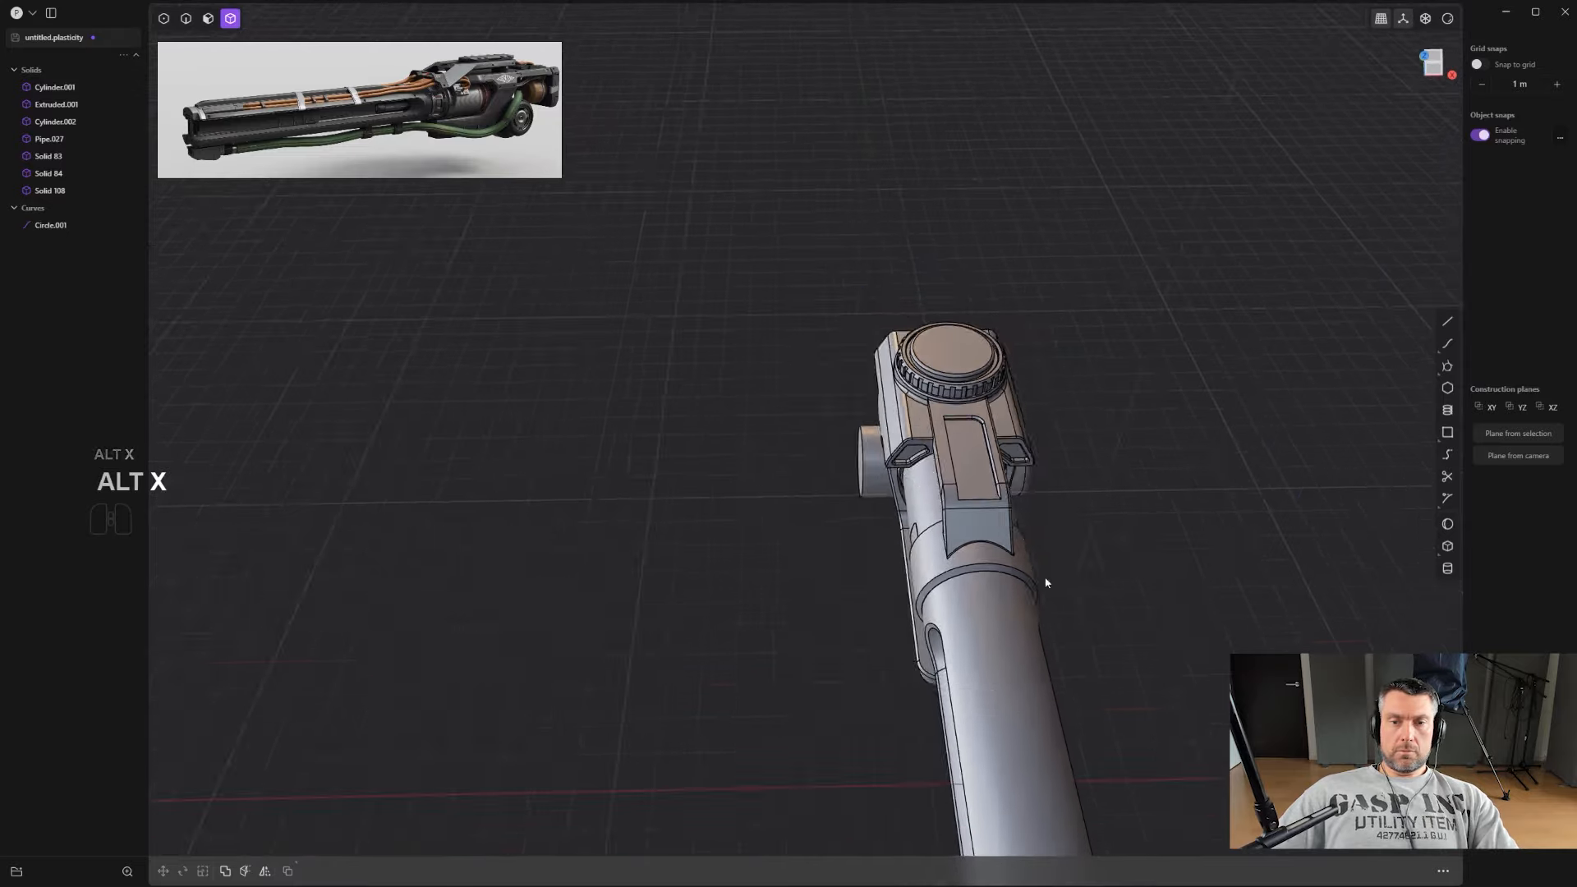
# Step: Mirror the main housing across its lengthwise centre plane so both sides carry the rounded, bevelled recess
pyautogui.keyDown('shift'); pyautogui.moveTo(1044, 581); pyautogui.dragTo(969, 443, button='middle'); pyautogui.keyUp('shift')
pyautogui.click(919, 412)
pyautogui.hotkey('alt', 'x')
pyautogui.click(995, 641)
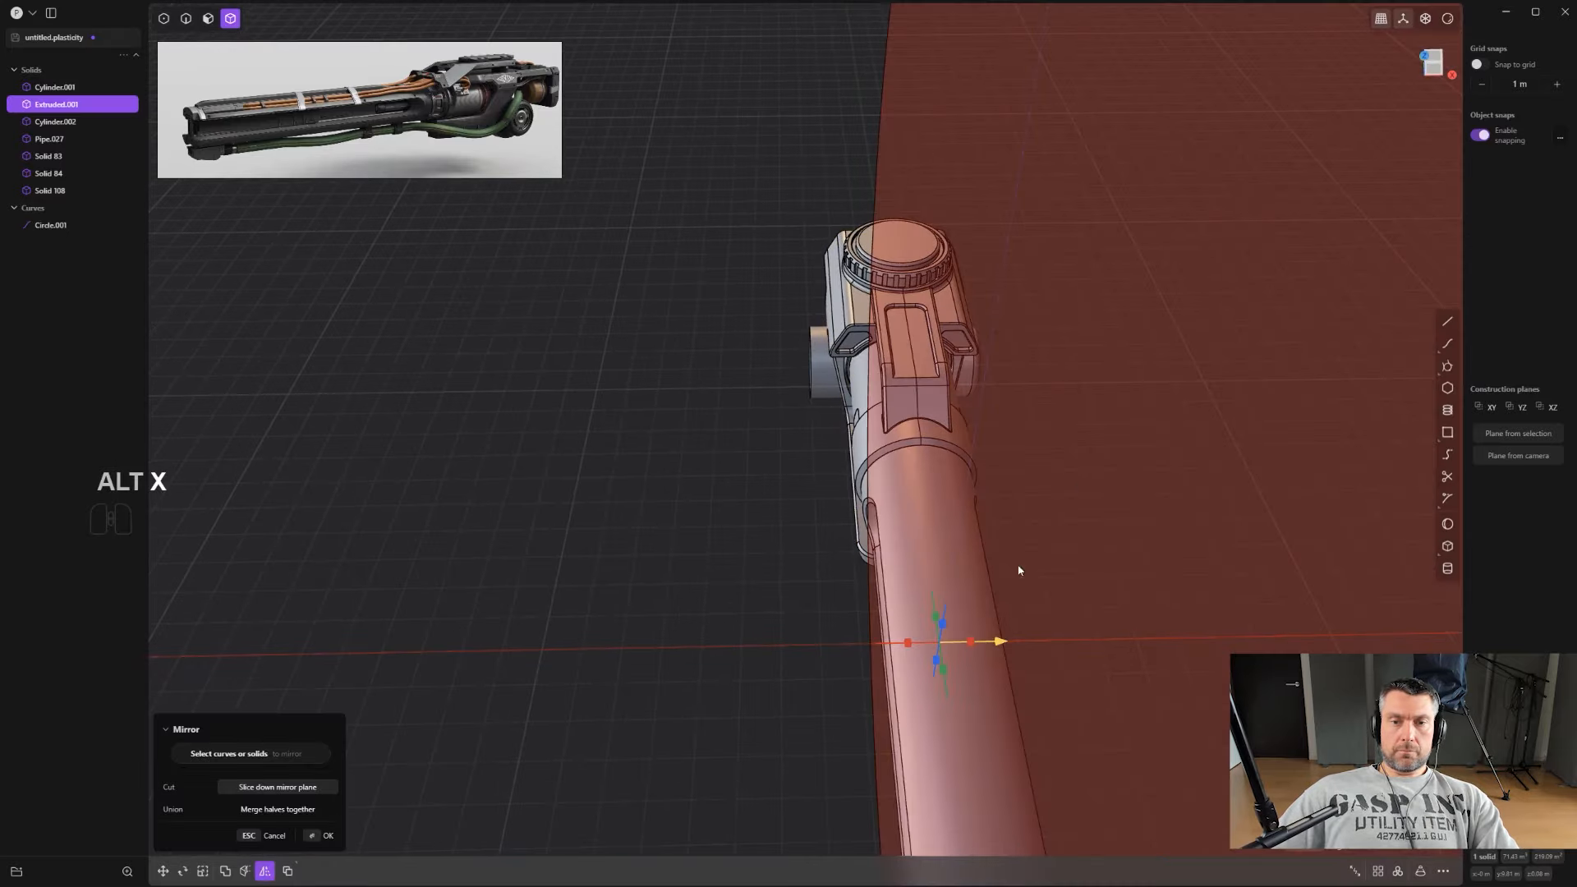
pyautogui.rightClick(1114, 429)
pyautogui.keyDown('alt'); pyautogui.moveTo(1074, 408); pyautogui.dragTo(1012, 312, button='middle'); pyautogui.keyUp('alt')
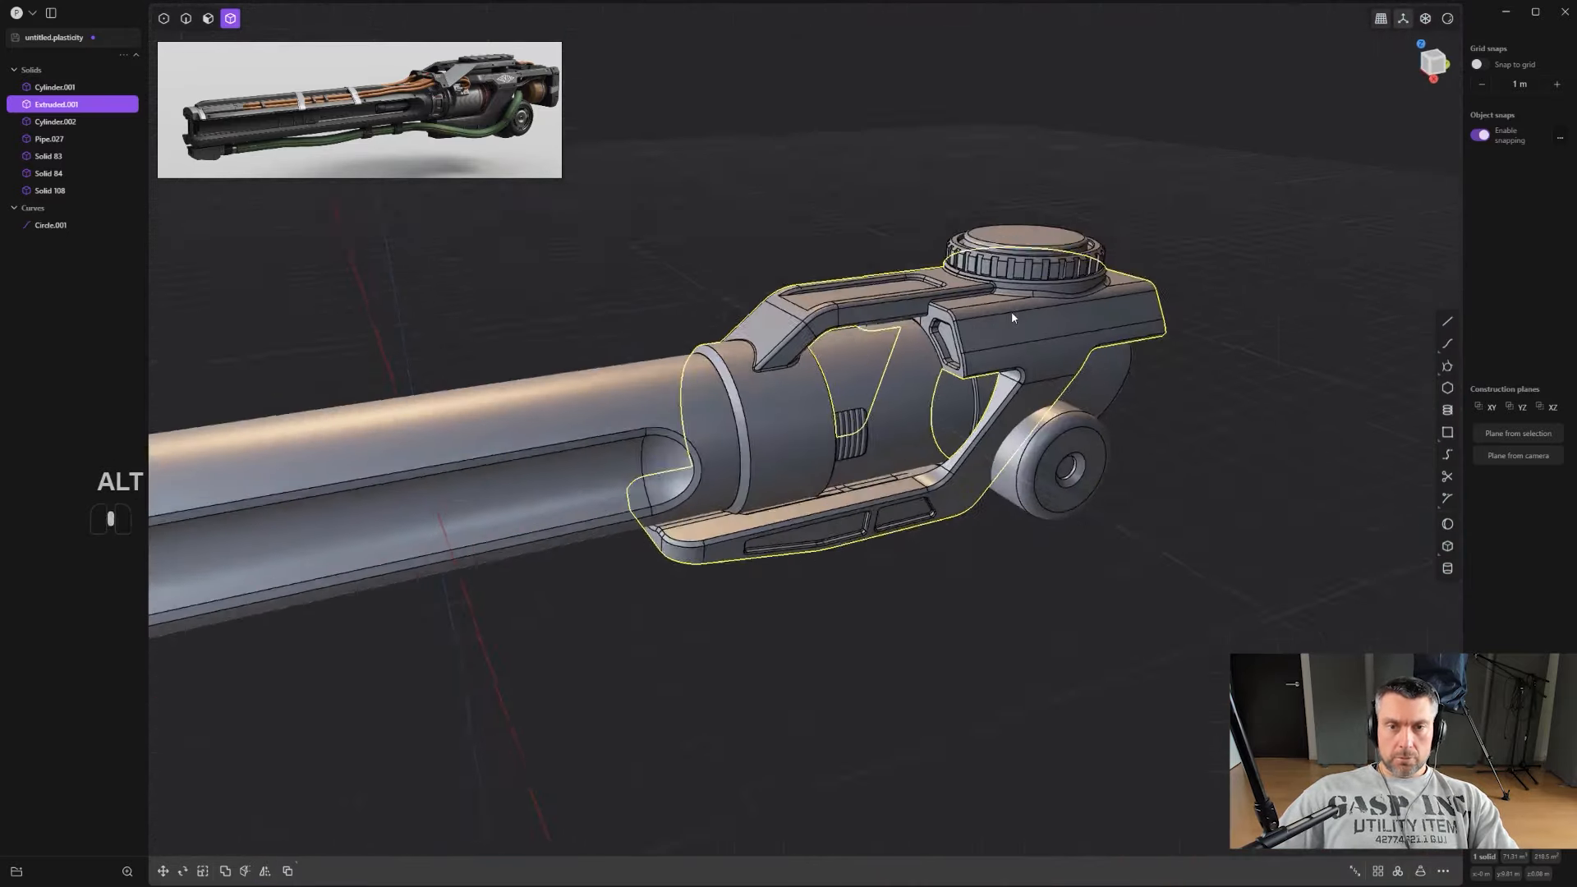
pyautogui.keyDown('shift'); pyautogui.moveTo(804, 185); pyautogui.dragTo(697, 292, button='middle'); pyautogui.keyUp('shift')
pyautogui.click(714, 382)
# Step: Add a centred box about 0.77 m wide, 4.01 m long and 0.08 m high on the recess floor
pyautogui.scroll(1, 715, 382)
pyautogui.scroll(2, 715, 328)
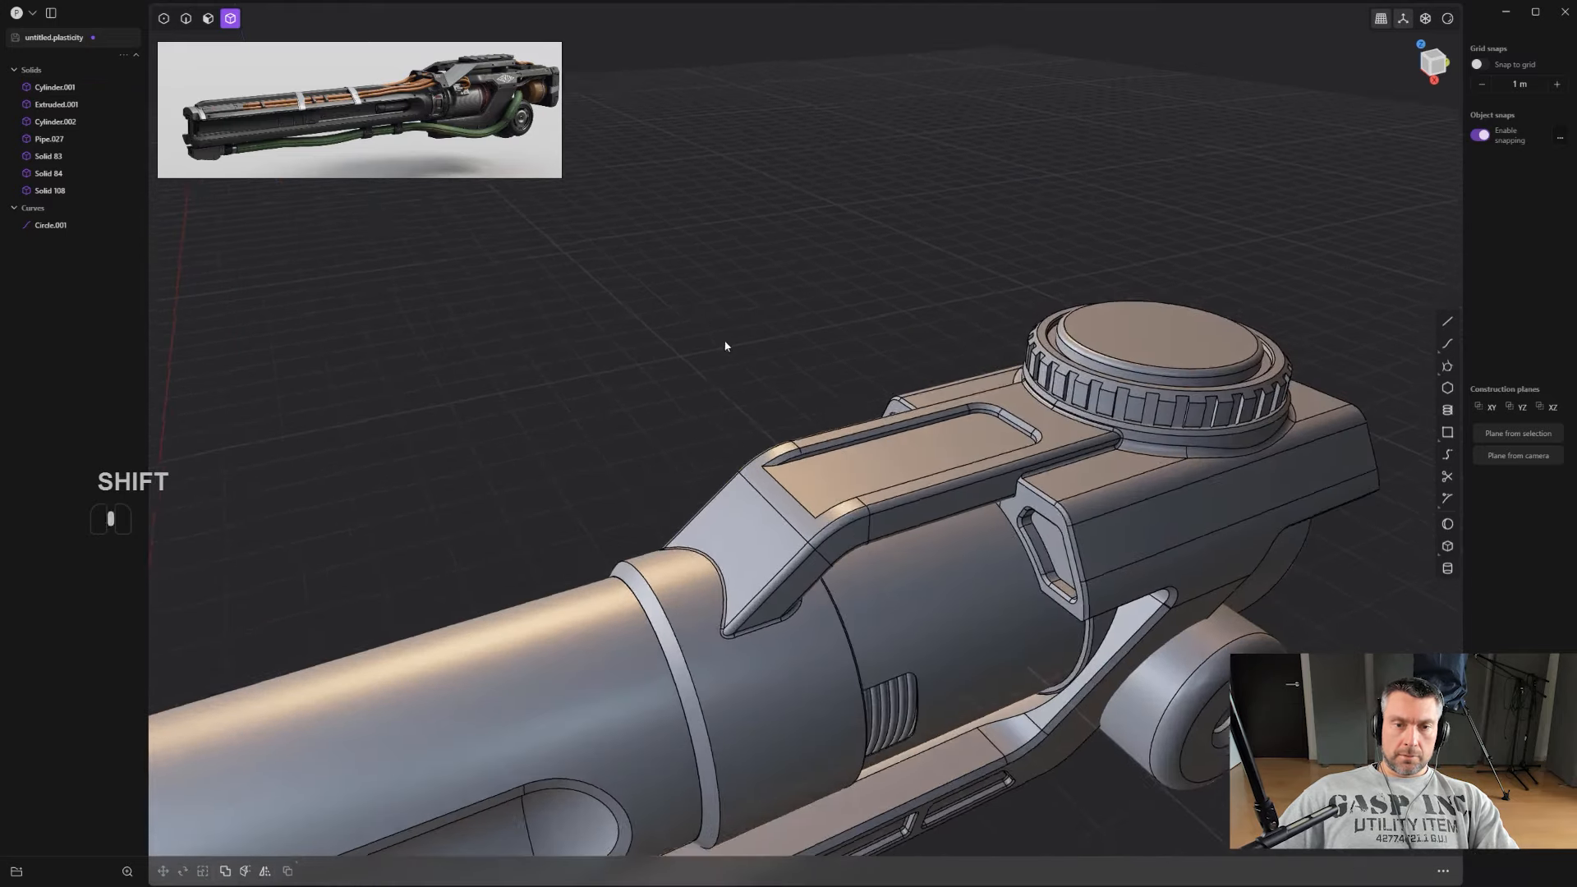
pyautogui.scroll(2, 775, 359)
pyautogui.moveTo(725, 345); pyautogui.dragTo(1297, 504, button='middle')
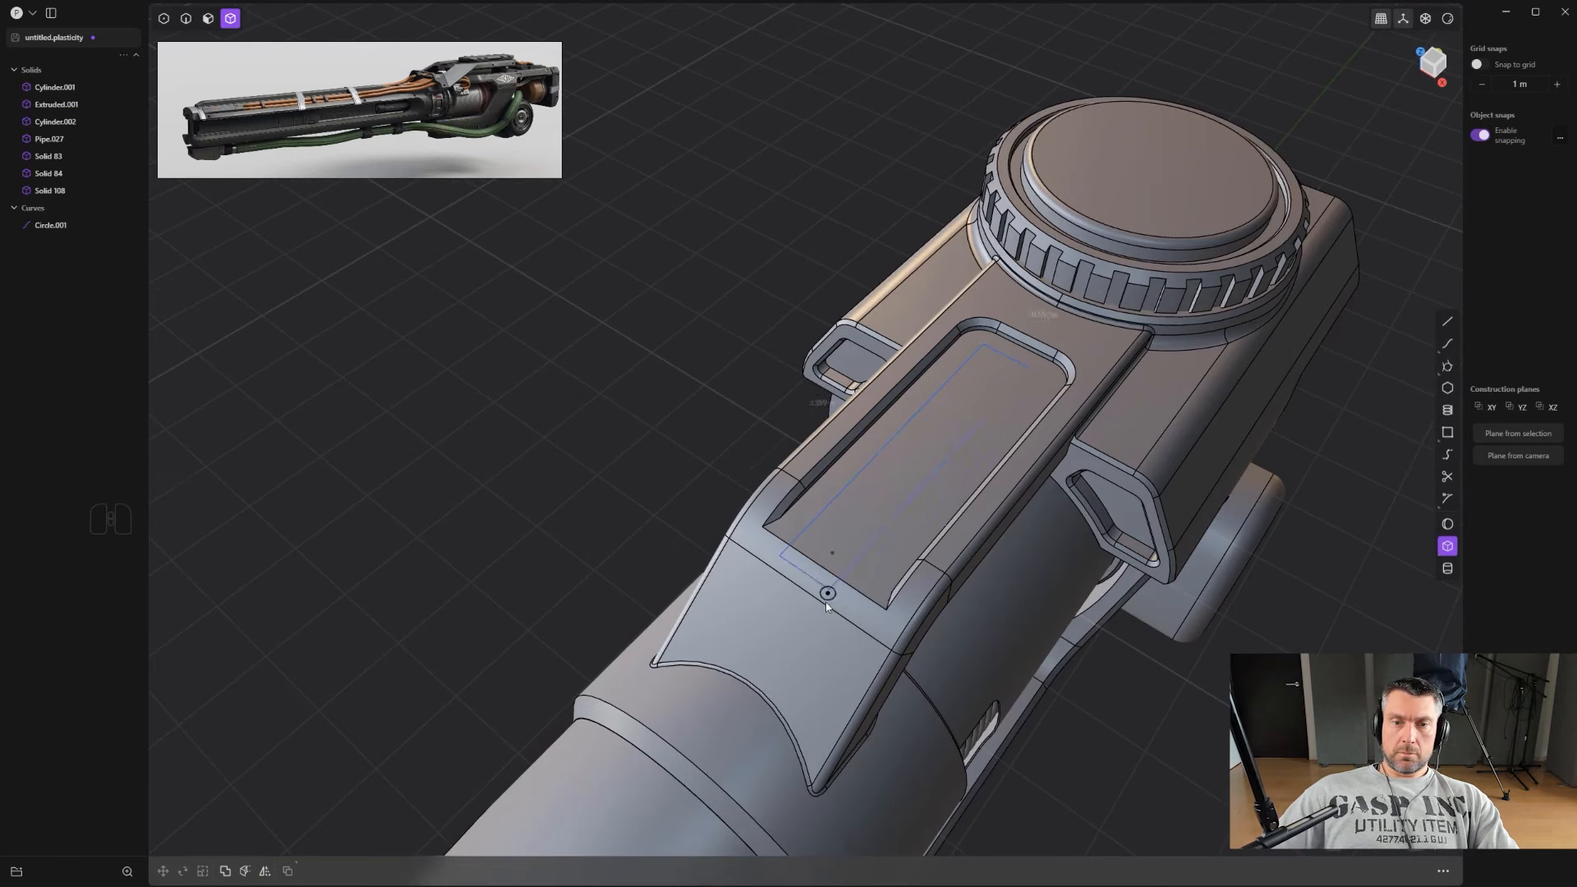
pyautogui.click(799, 664)
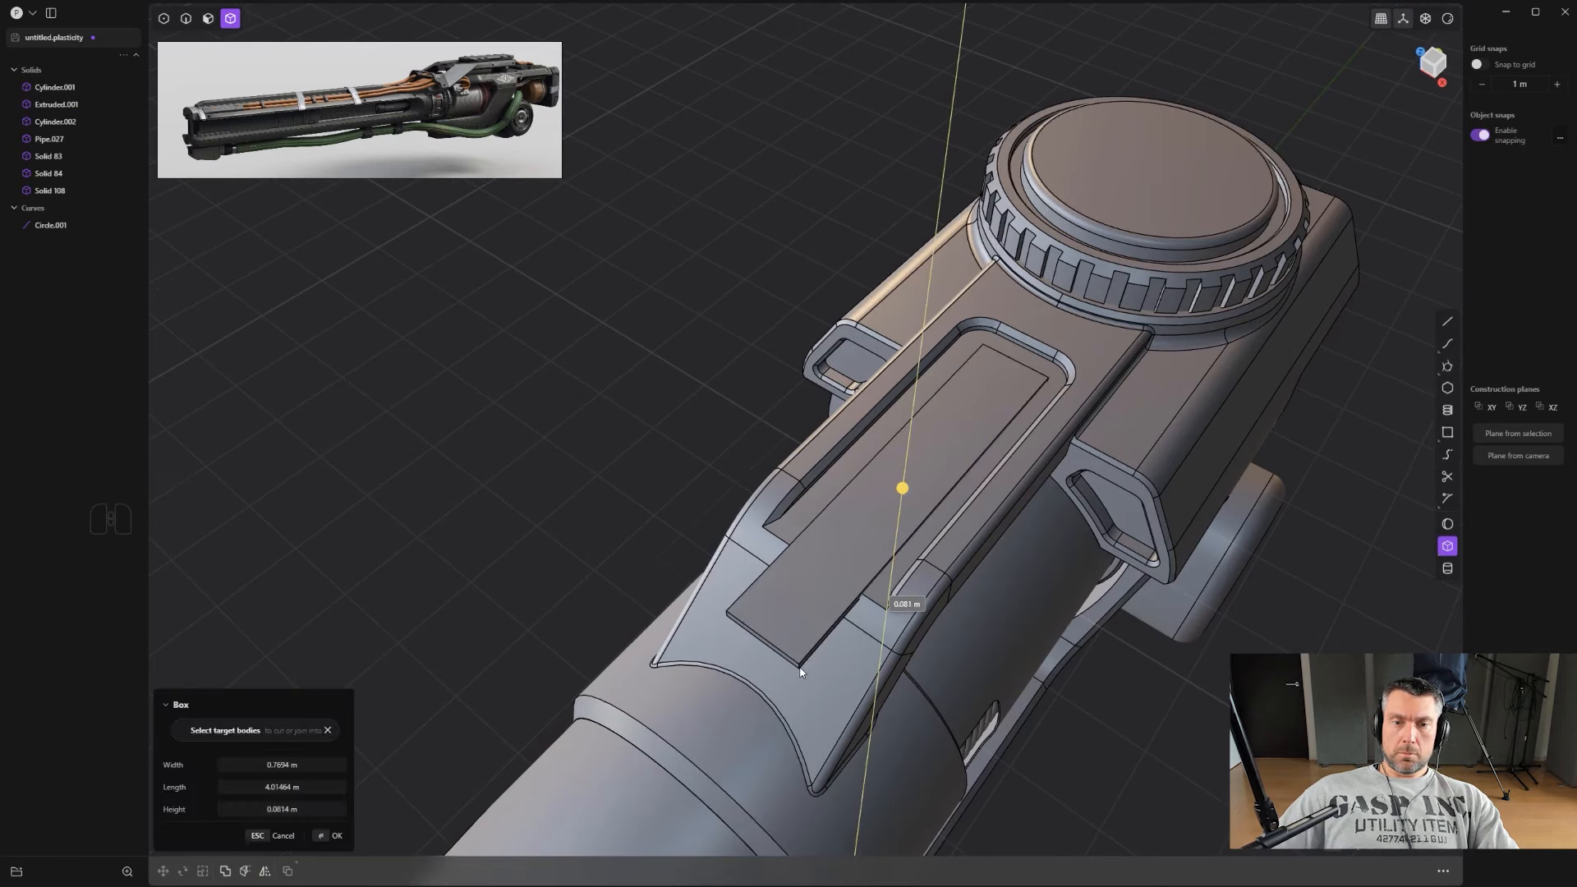
pyautogui.click(804, 666)
# Step: Shorten the overhanging front end of the new box by offsetting its end face about 0.61 m inward
pyautogui.moveTo(804, 667); pyautogui.dragTo(818, 626, button='middle')
pyautogui.press('3')
pyautogui.click(721, 624)
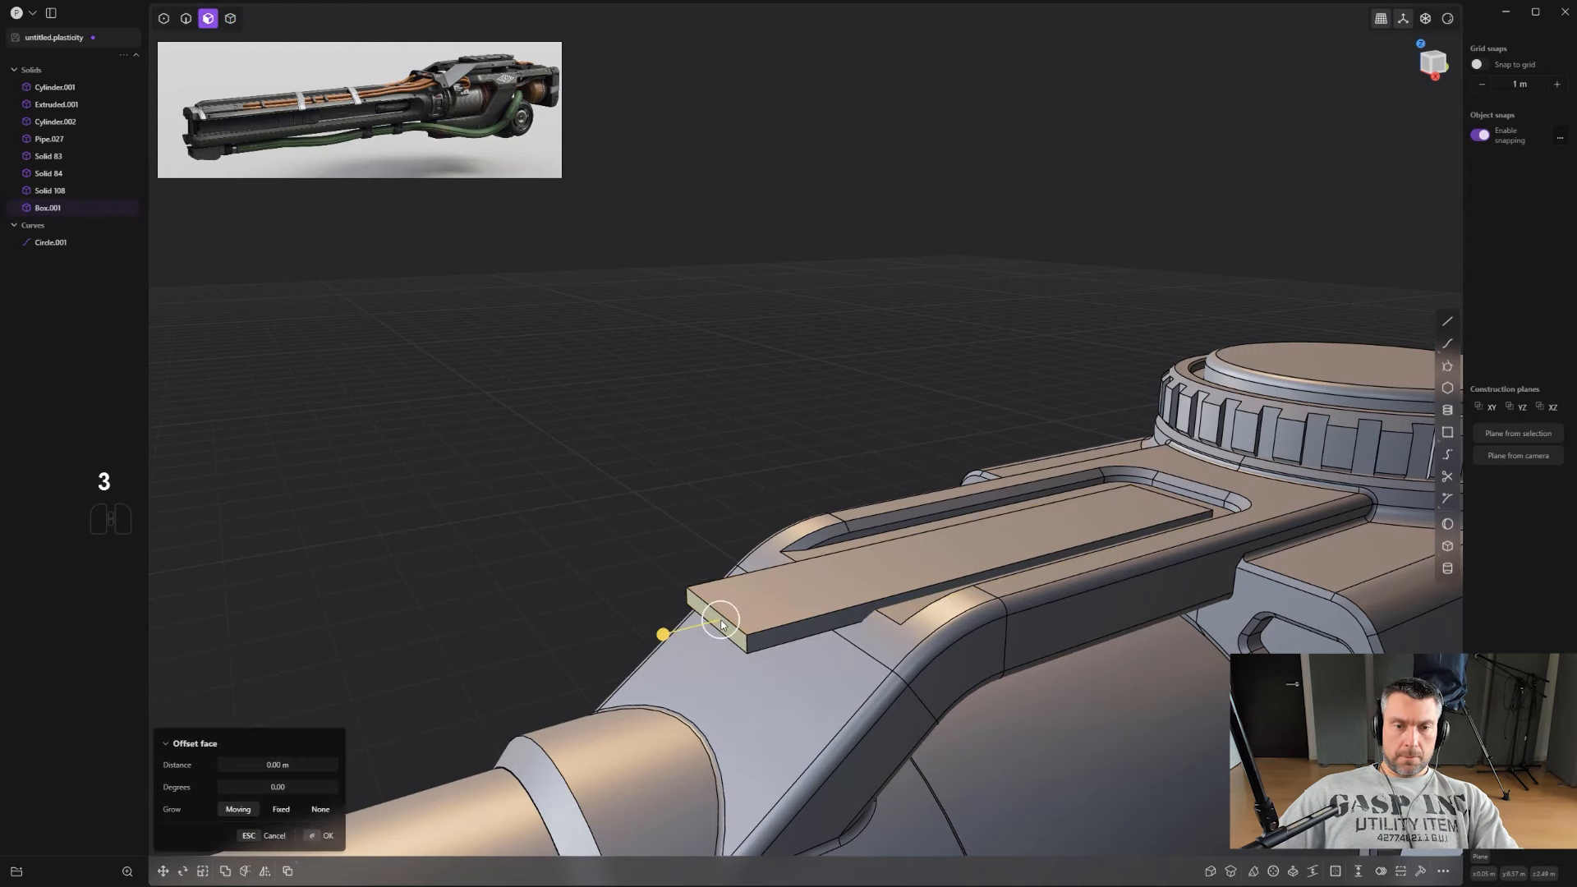
pyautogui.moveTo(737, 616); pyautogui.dragTo(864, 500, button='middle')
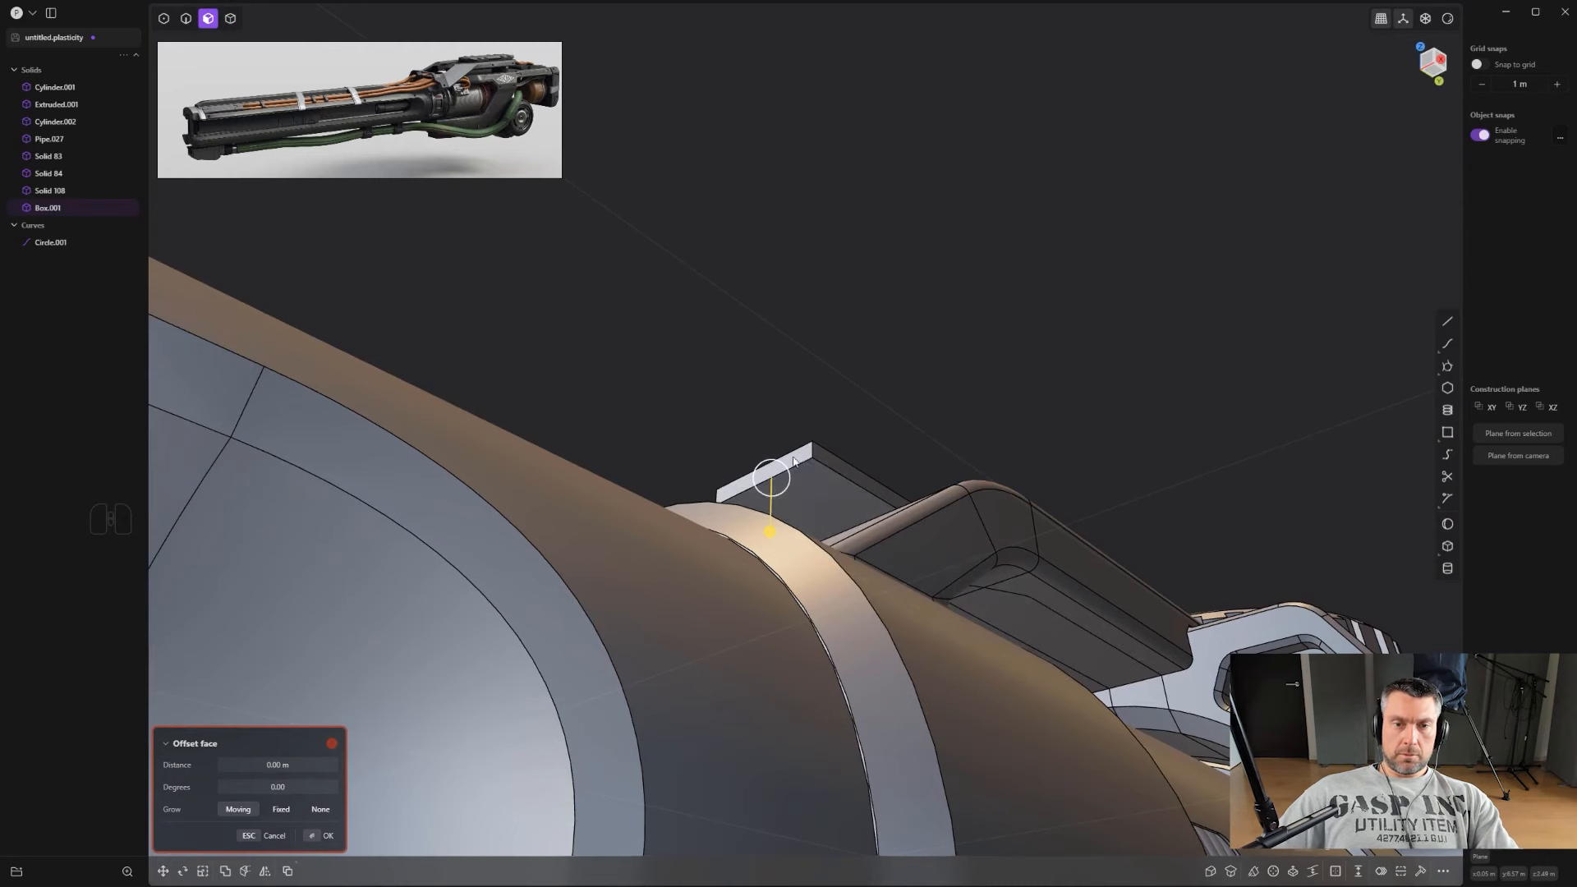
pyautogui.rightClick(798, 463)
pyautogui.click(798, 461)
pyautogui.moveTo(769, 434); pyautogui.dragTo(844, 486)
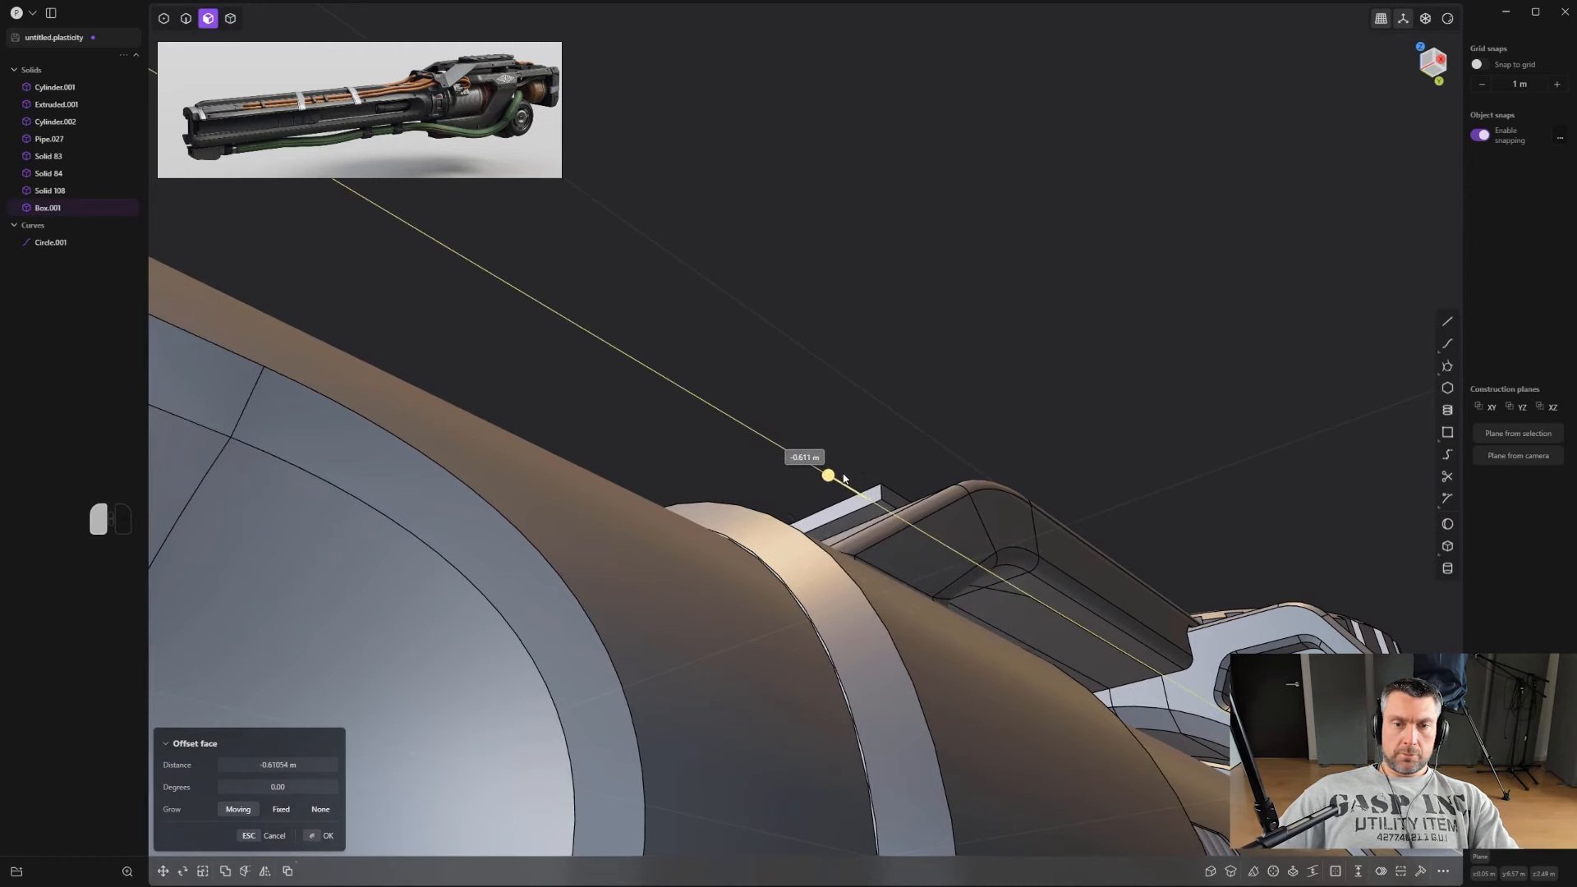
# Step: Offset the box's underside downward so its front end reaches into the sloped bridge
pyautogui.moveTo(844, 485); pyautogui.dragTo(867, 537, button='middle')
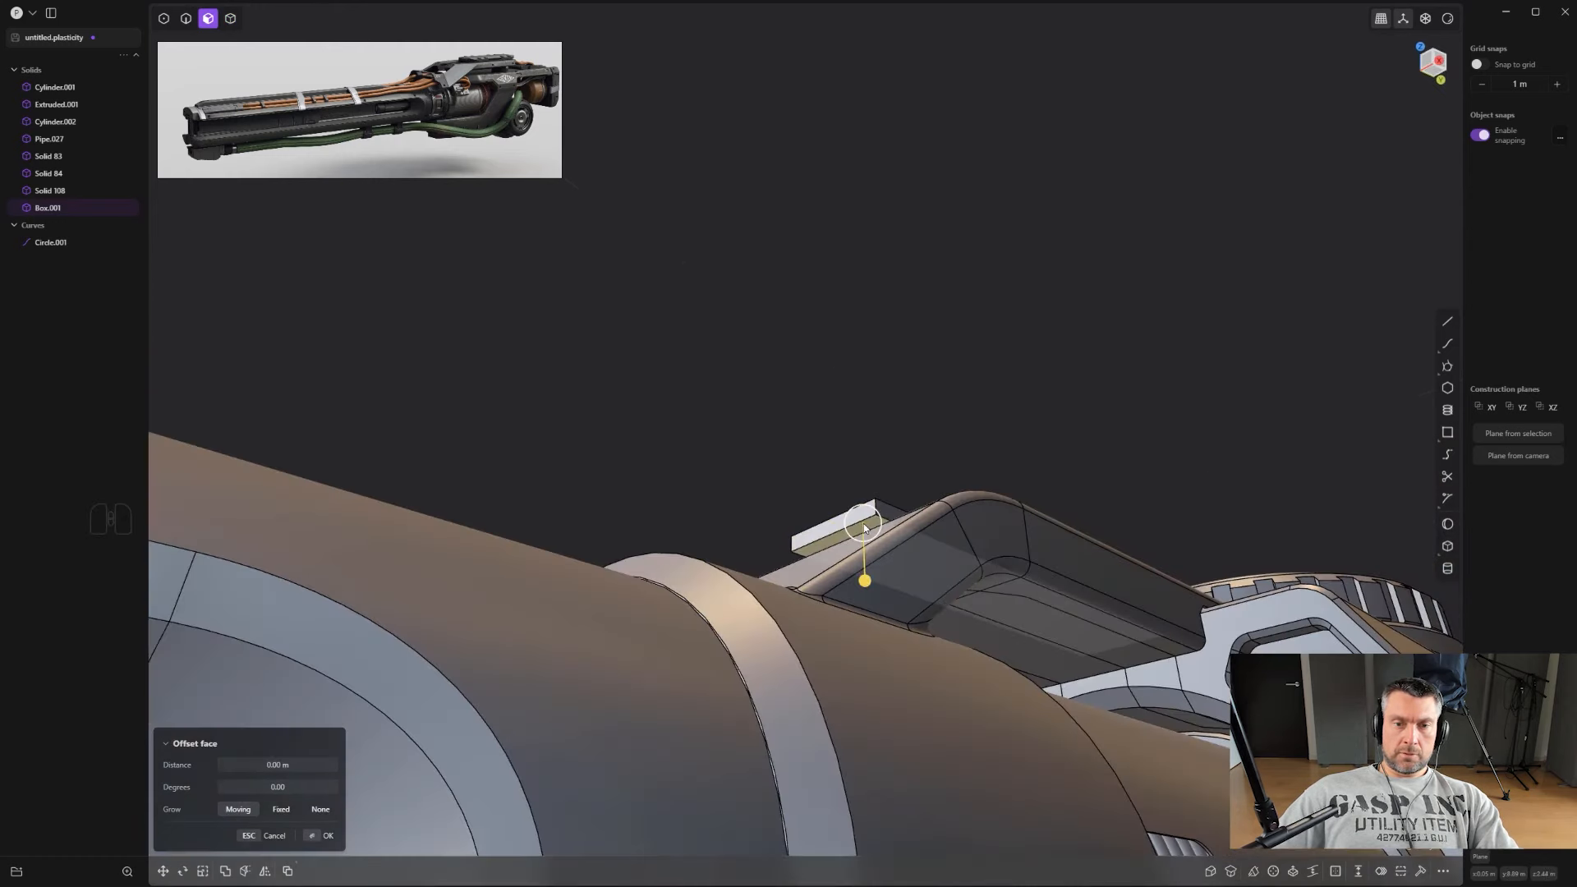
pyautogui.moveTo(861, 574); pyautogui.dragTo(874, 604)
pyautogui.moveTo(874, 604); pyautogui.dragTo(860, 543, button='middle')
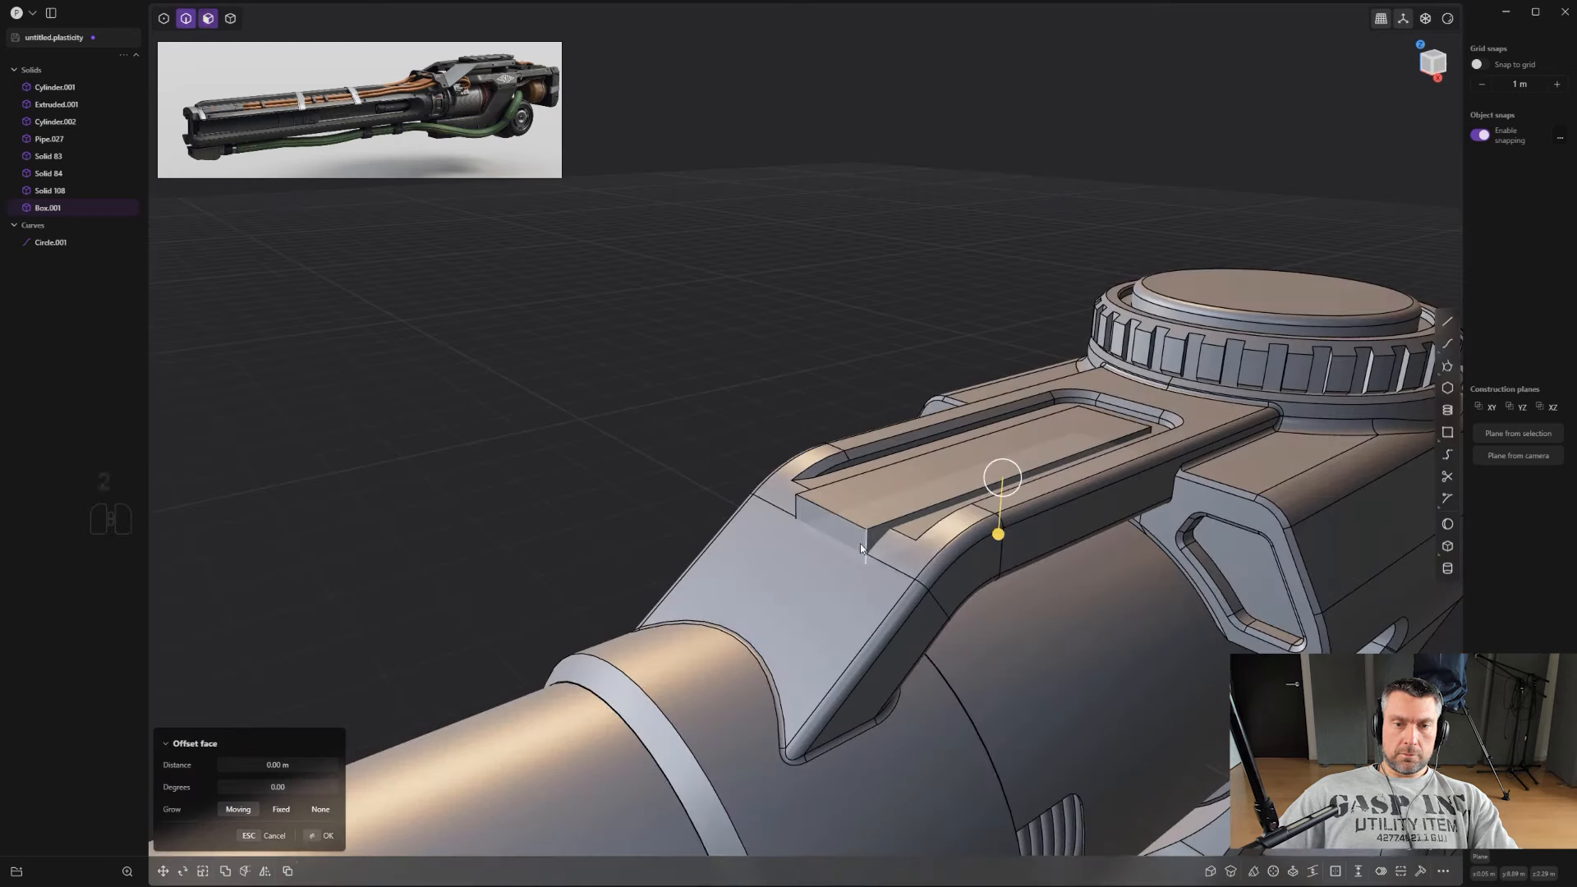
# Step: Extend the box's front face slightly forward and lower its underside about 0.06 m further into the slope
pyautogui.press('2')
pyautogui.scroll(2, 842, 533)
pyautogui.press('3')
pyautogui.click(847, 536)
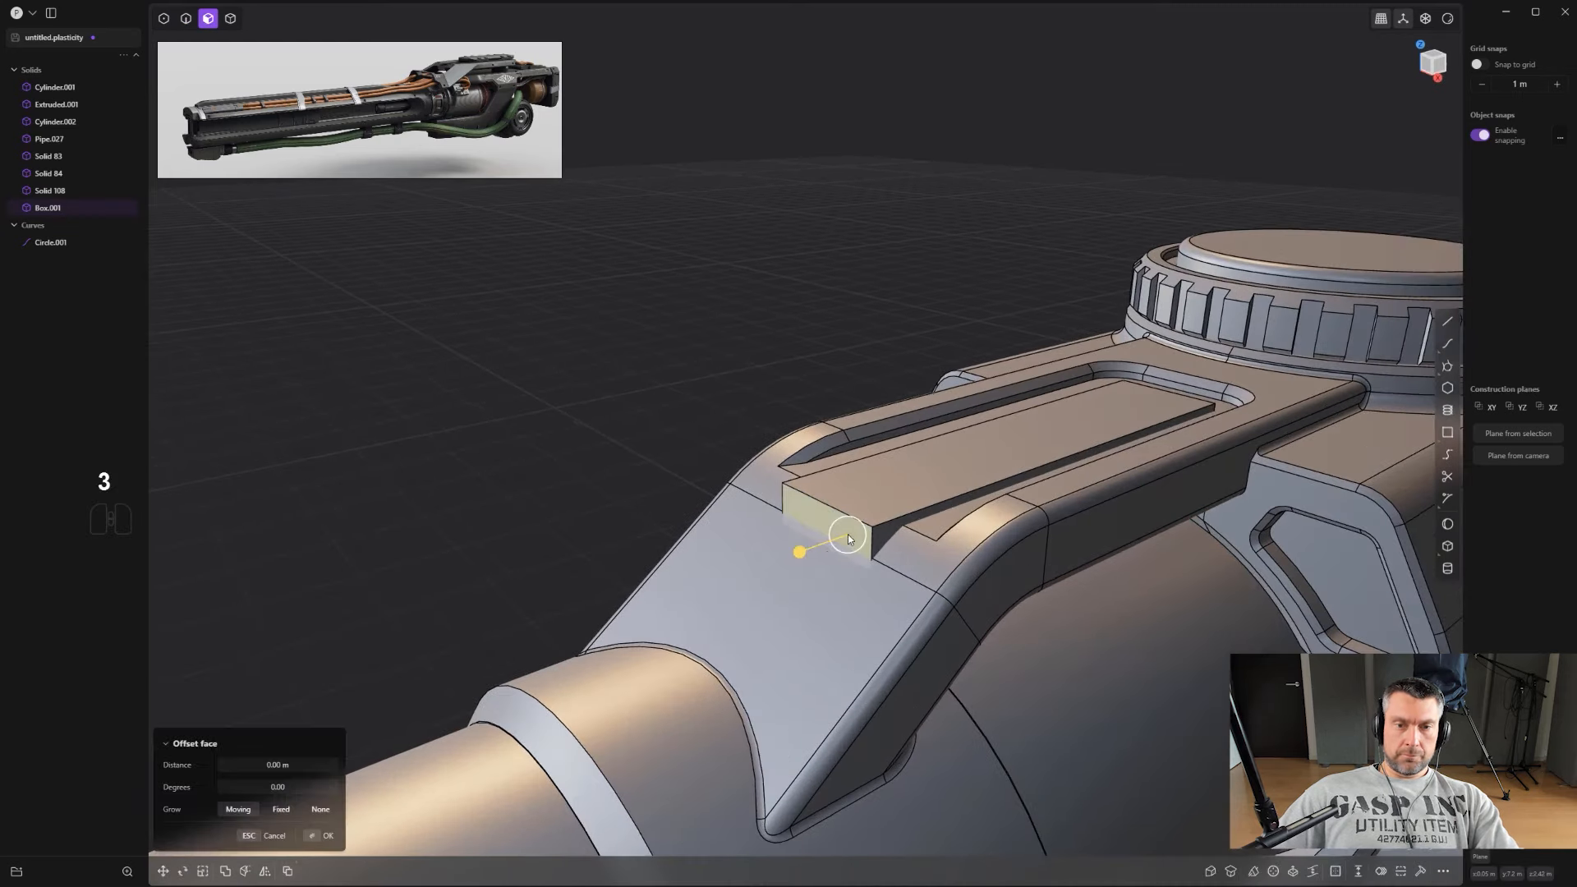
pyautogui.moveTo(810, 554); pyautogui.dragTo(798, 559)
pyautogui.rightClick(795, 559)
pyautogui.moveTo(836, 554); pyautogui.dragTo(826, 440, button='middle')
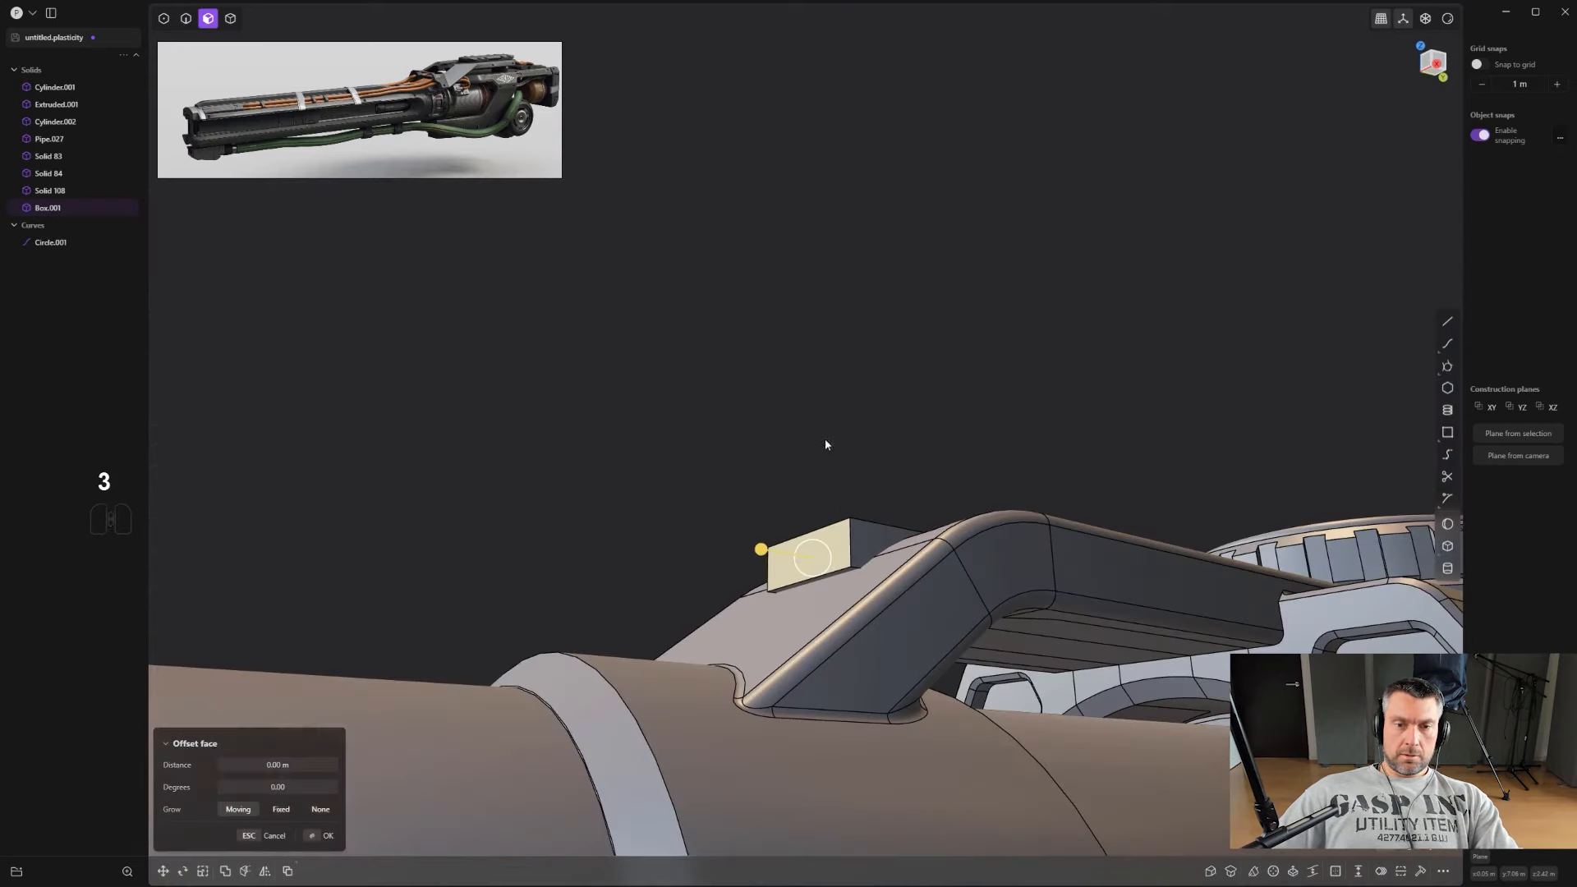
pyautogui.rightClick(825, 440)
pyautogui.click(839, 571)
pyautogui.moveTo(839, 633); pyautogui.dragTo(849, 644)
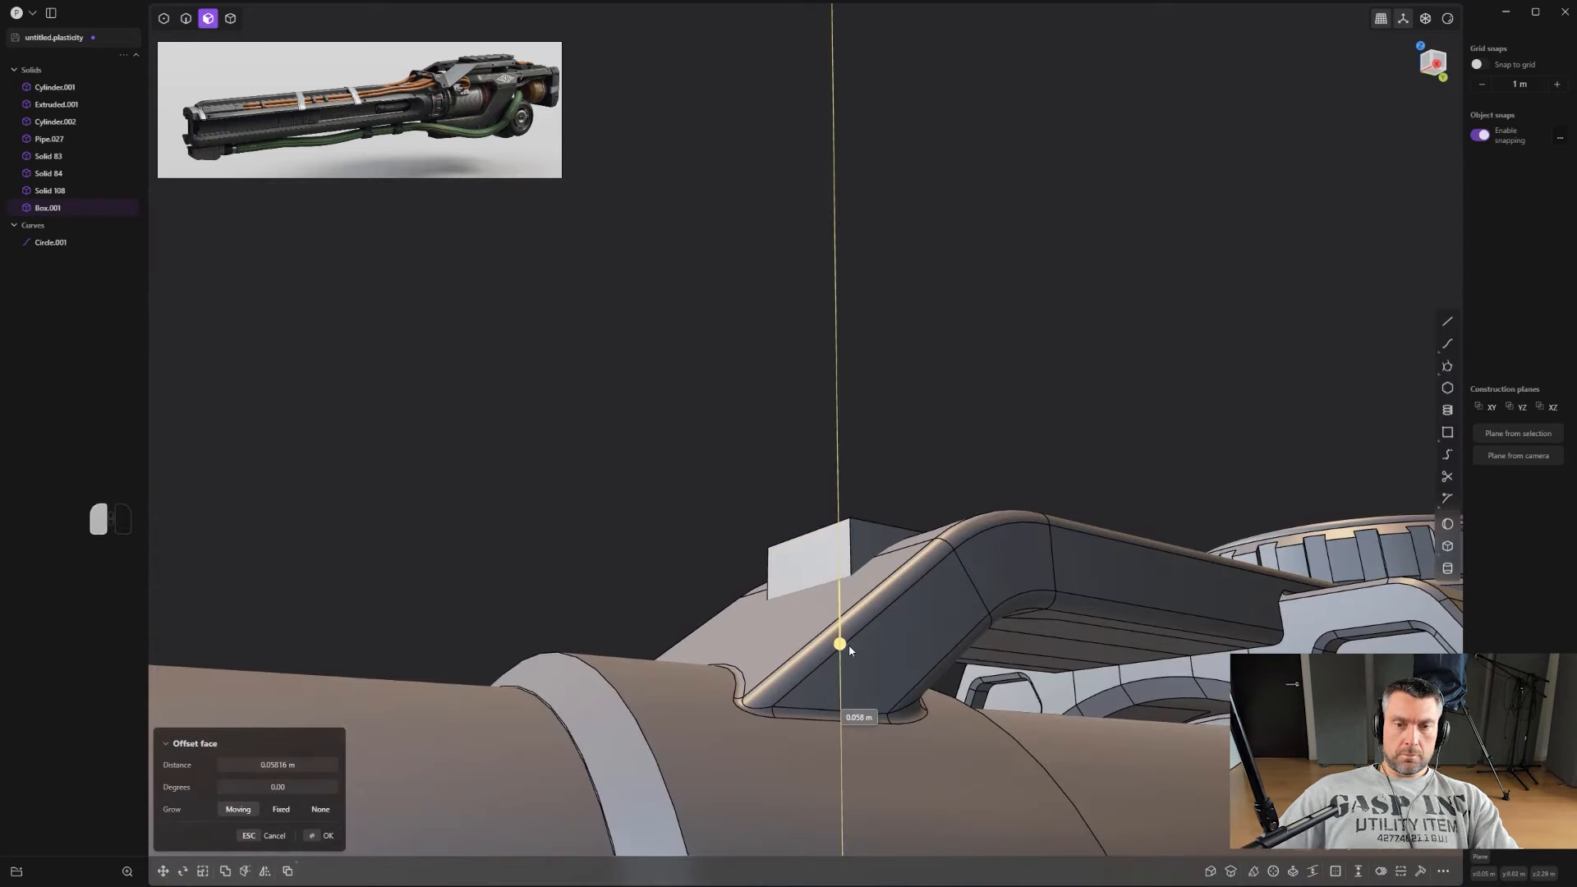
pyautogui.rightClick(849, 644)
# Step: Fillet the two vertical corner edges at the front end of the raised box
pyautogui.press('2')
pyautogui.moveTo(833, 493); pyautogui.dragTo(845, 572, button='middle')
pyautogui.click(851, 549)
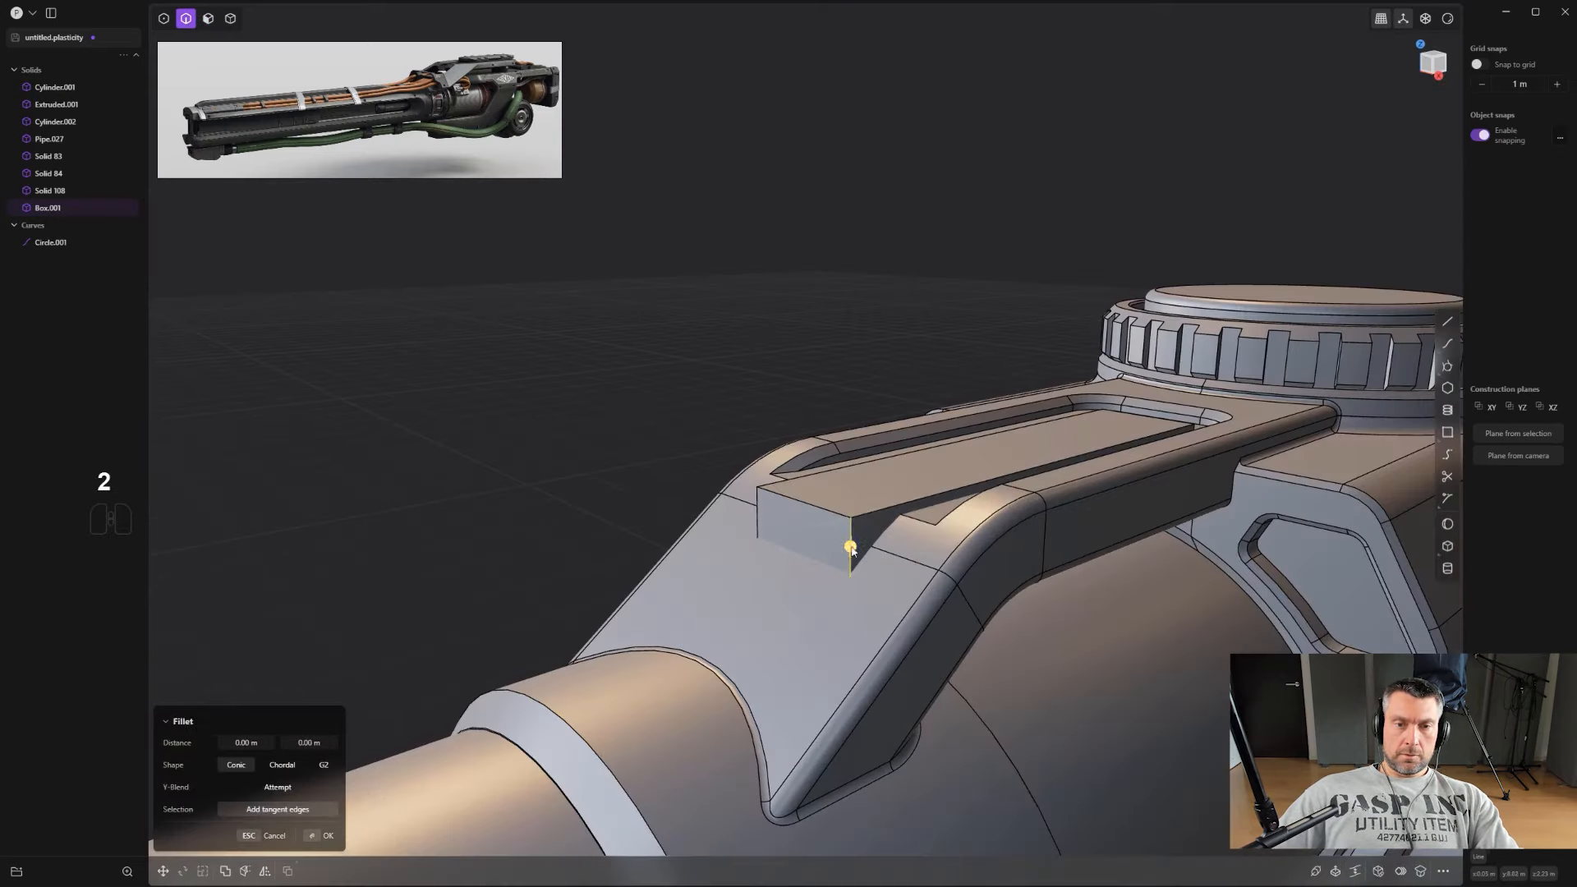
pyautogui.keyDown('shift'); pyautogui.click(757, 514); pyautogui.keyUp('shift')
pyautogui.moveTo(743, 480); pyautogui.dragTo(744, 477)
pyautogui.rightClick(744, 478)
# Step: Fillet the two vertical corners at the box's rear end by about 0.16 m
pyautogui.moveTo(801, 445); pyautogui.dragTo(813, 411, button='middle')
pyautogui.moveTo(1141, 517); pyautogui.dragTo(715, 649, button='middle')
pyautogui.click(1146, 532)
pyautogui.press('f')
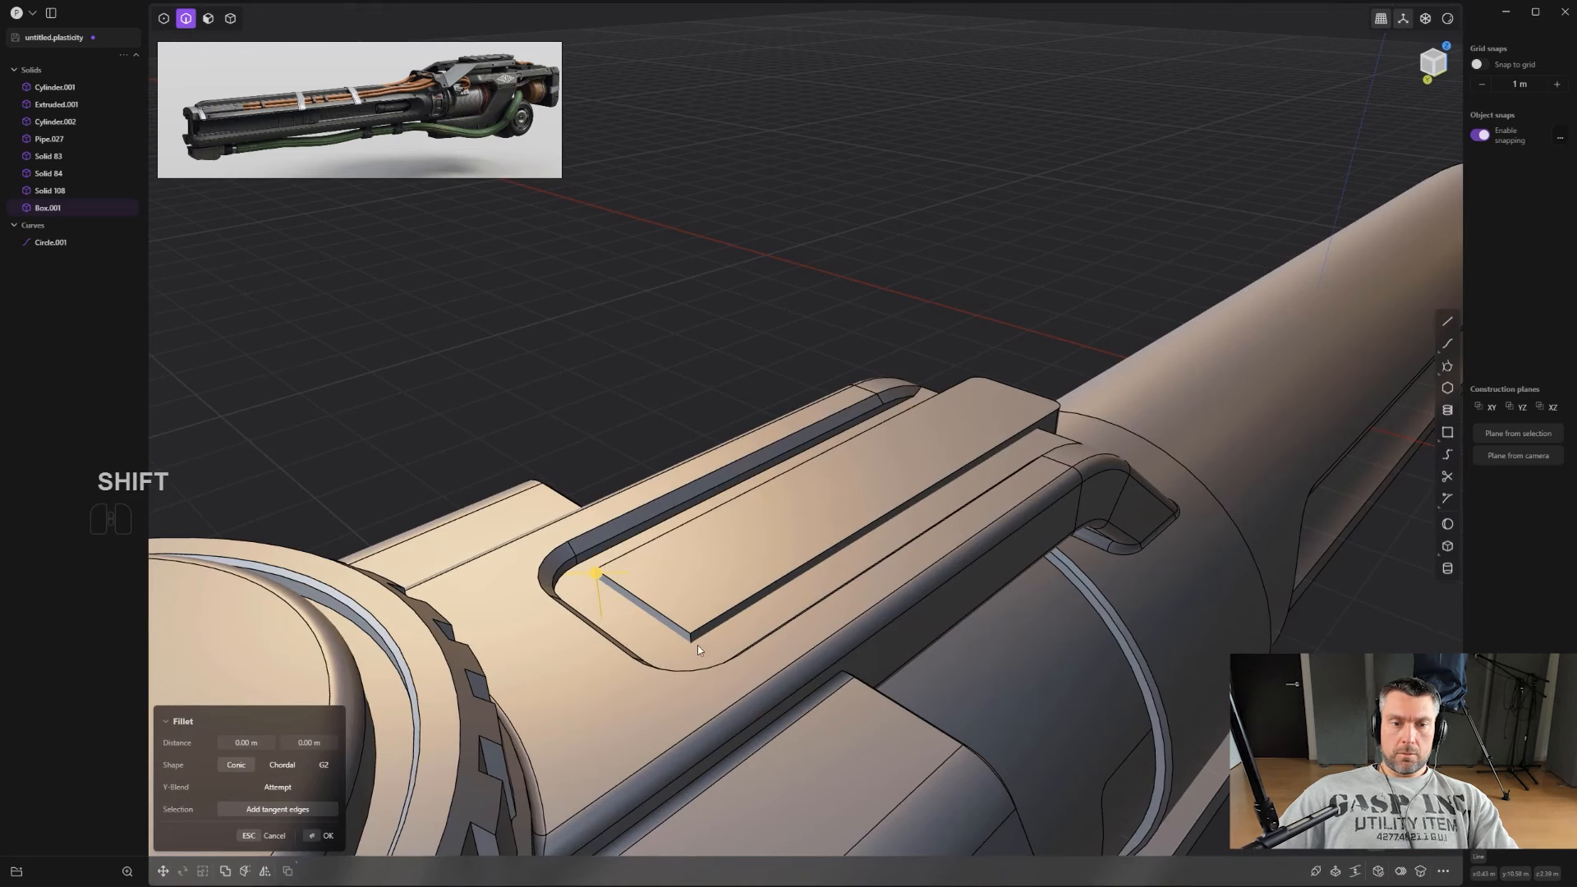
pyautogui.moveTo(697, 647); pyautogui.dragTo(691, 662)
pyautogui.rightClick(691, 662)
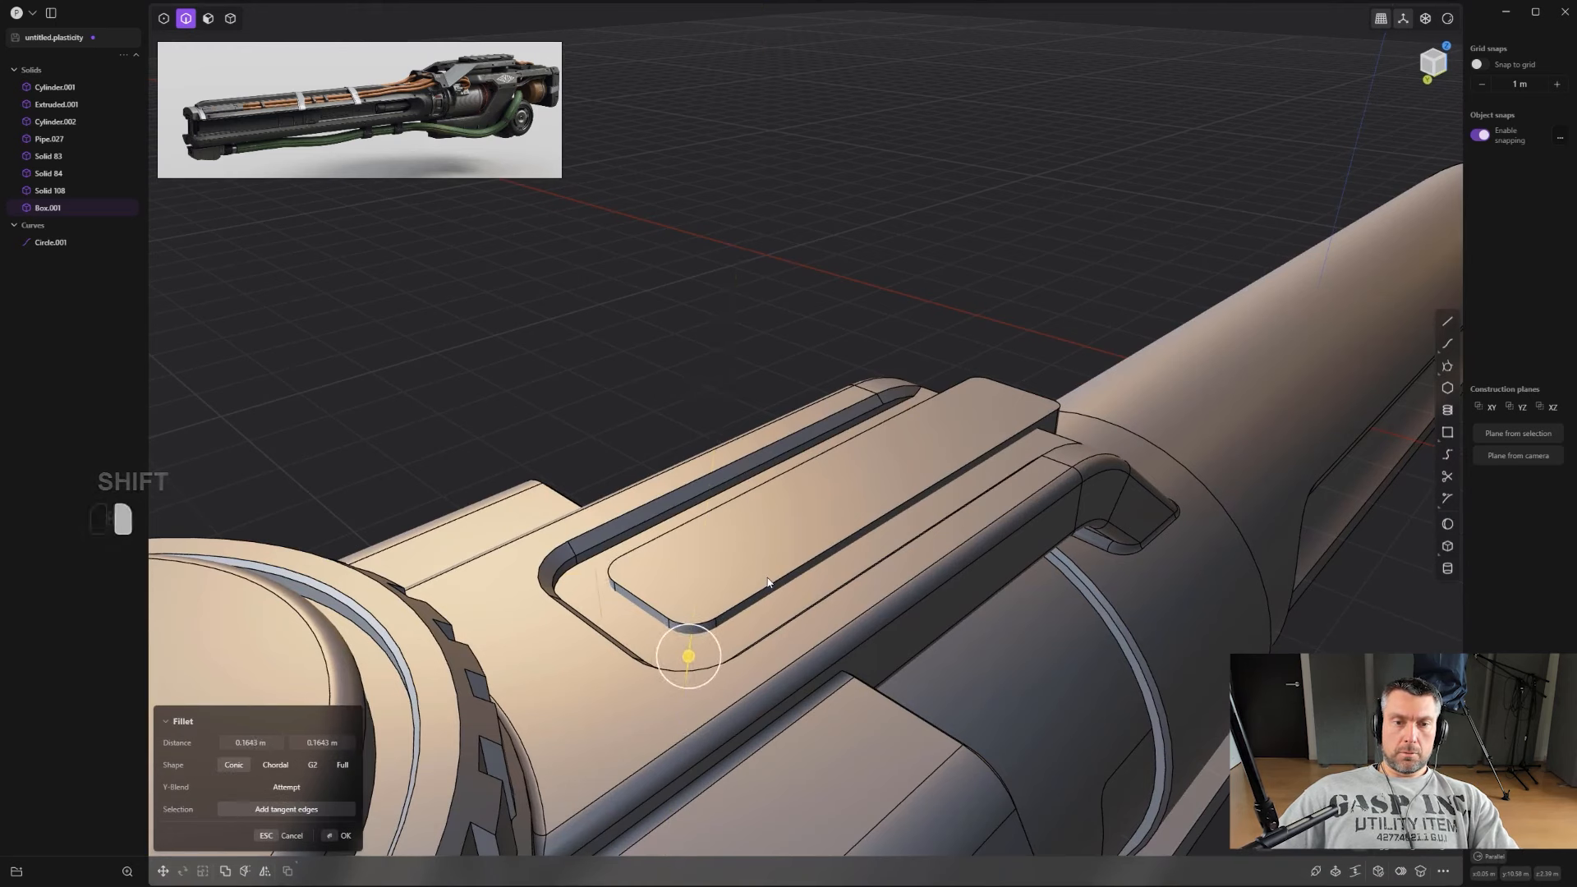
# Step: Bevel the upper outline edge of the raised box
pyautogui.click(779, 581)
pyautogui.press('b')
pyautogui.moveTo(785, 585); pyautogui.dragTo(794, 564)
pyautogui.moveTo(793, 564); pyautogui.dragTo(953, 460, button='middle')
pyautogui.rightClick(952, 460)
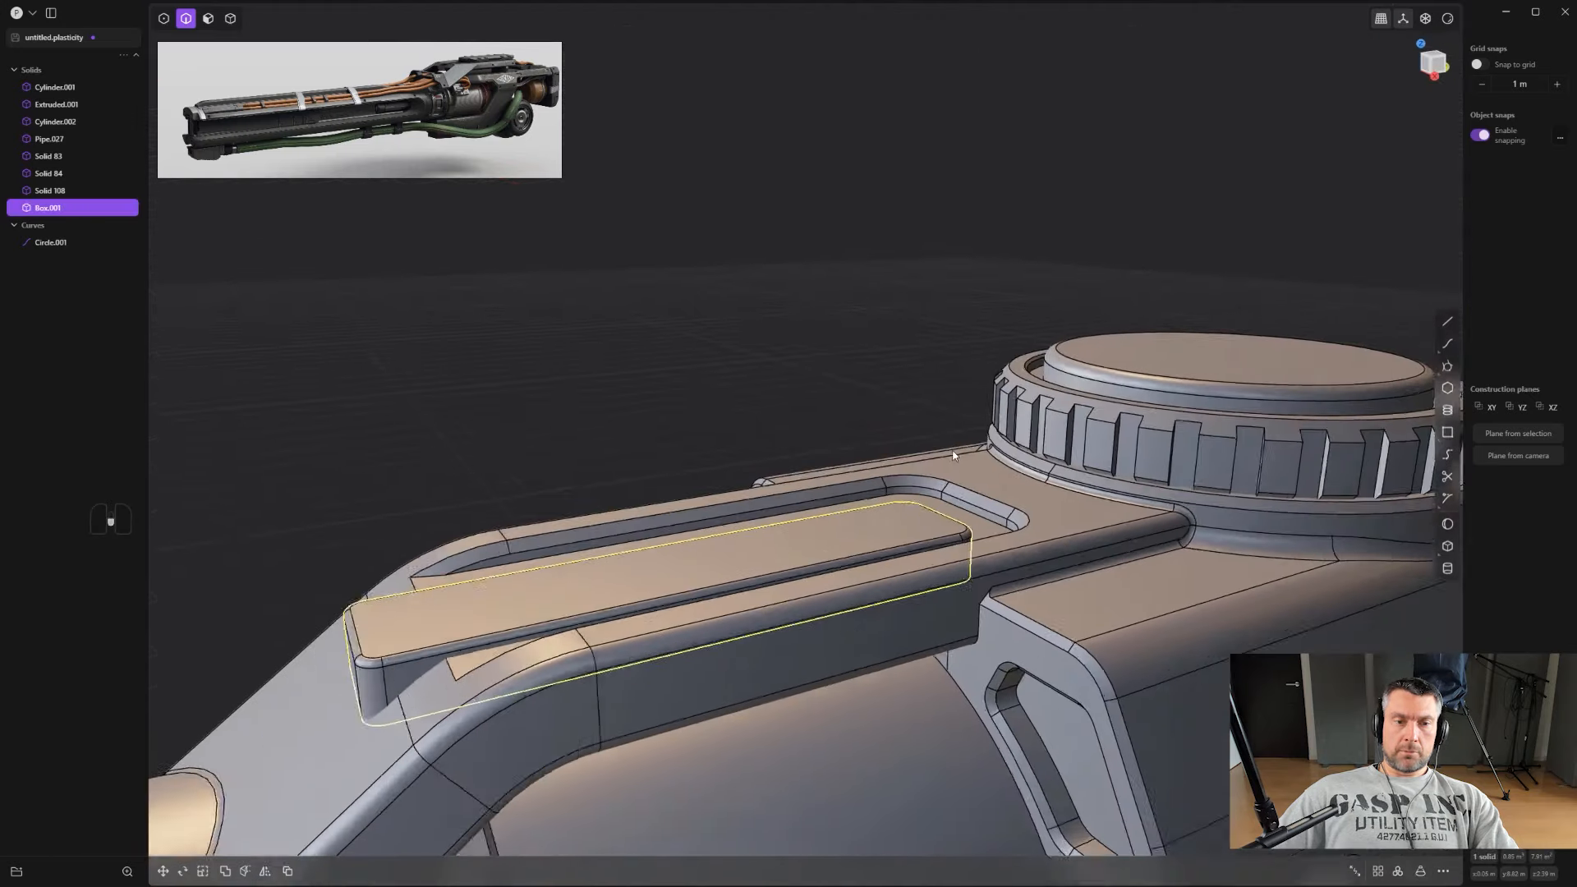
# Step: Union the raised box with the main housing using a quick boolean
pyautogui.scroll(-2, 740, 443)
pyautogui.keyDown('shift'); pyautogui.moveTo(674, 459); pyautogui.dragTo(728, 416, button='middle'); pyautogui.keyUp('shift')
pyautogui.click(728, 415)
pyautogui.press('4')
pyautogui.click(771, 511)
pyautogui.keyDown('shift'); pyautogui.click(821, 574); pyautogui.keyUp('shift')
pyautogui.press('q')
pyautogui.press('q')
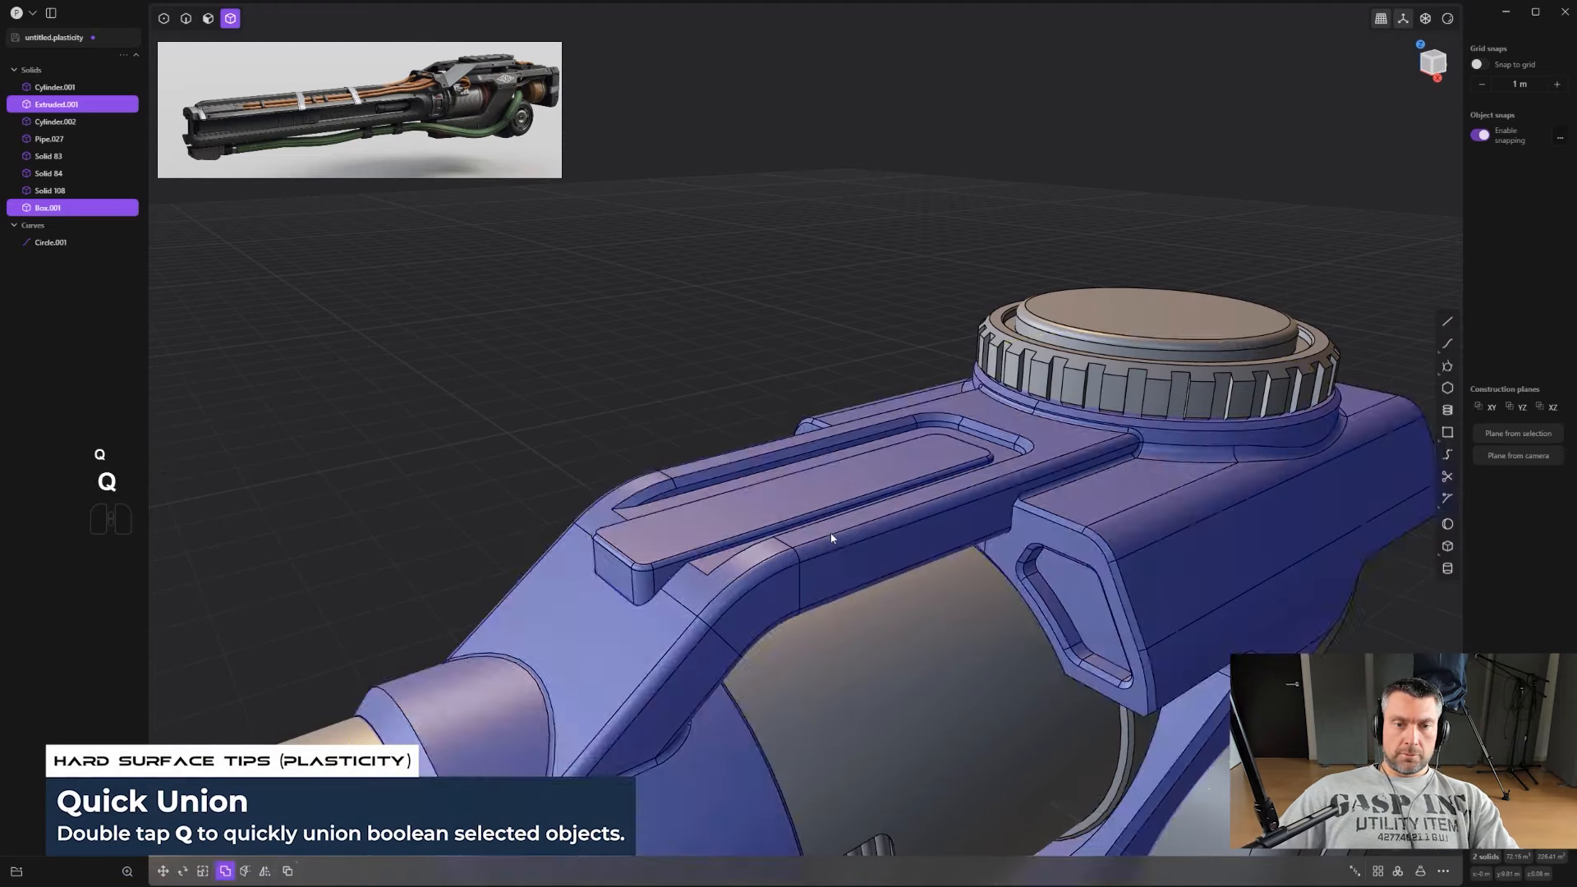
# Step: Cut a narrow, centred rectangular pocket into the rear part of the raised strip with a box
pyautogui.scroll(2, 817, 530)
pyautogui.scroll(1, 817, 530)
pyautogui.moveTo(829, 519); pyautogui.dragTo(859, 539, button='middle')
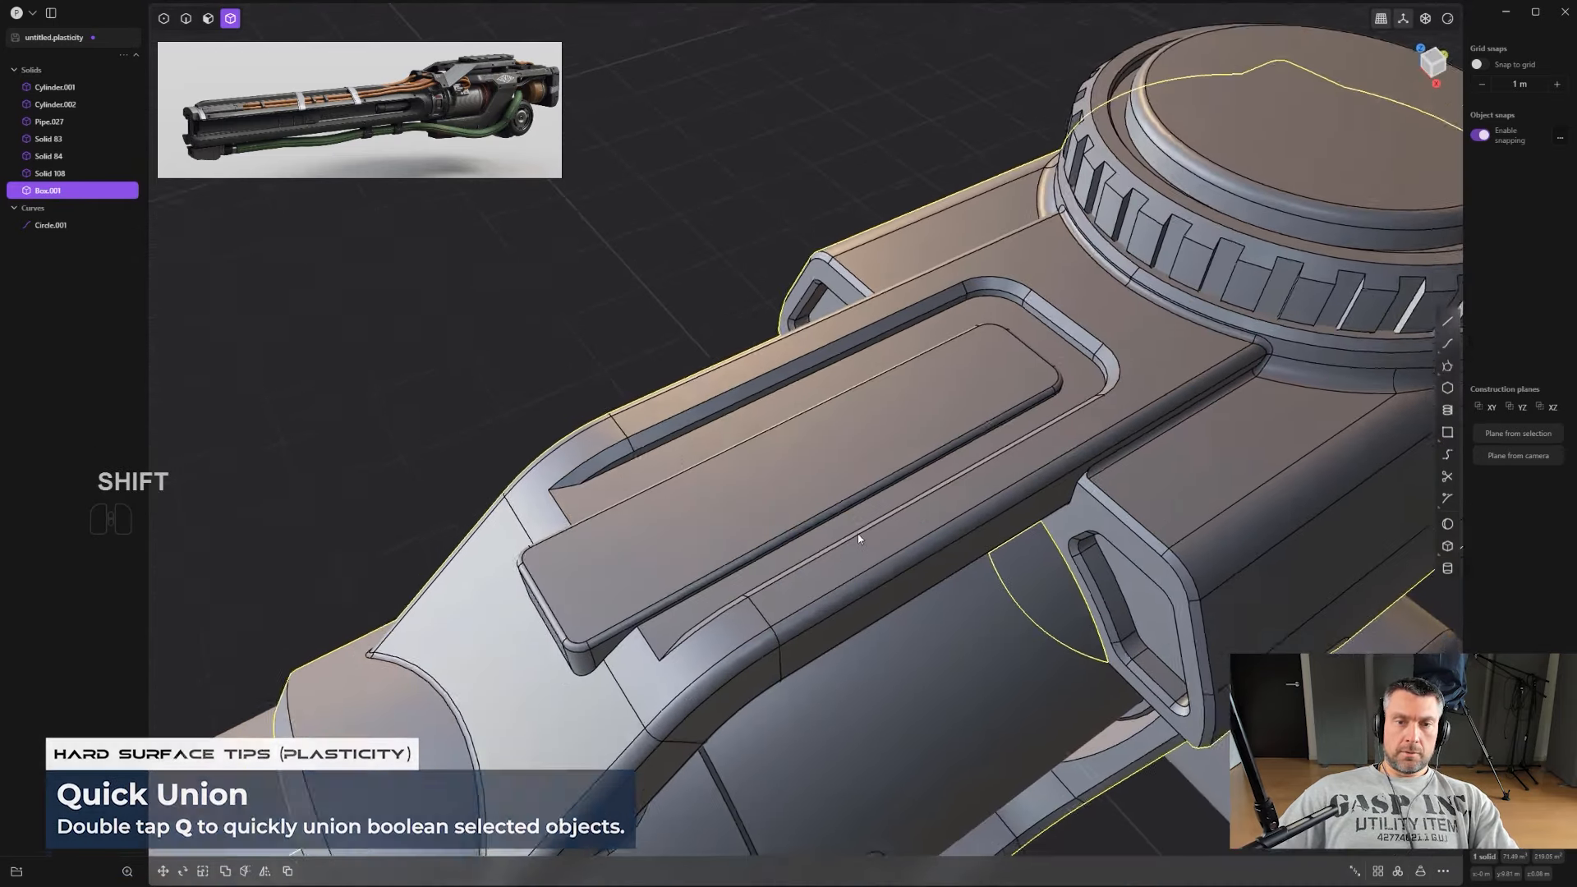
pyautogui.scroll(2, 862, 529)
pyautogui.keyDown('shift'); pyautogui.moveTo(894, 471); pyautogui.dragTo(858, 501, button='middle'); pyautogui.keyUp('shift')
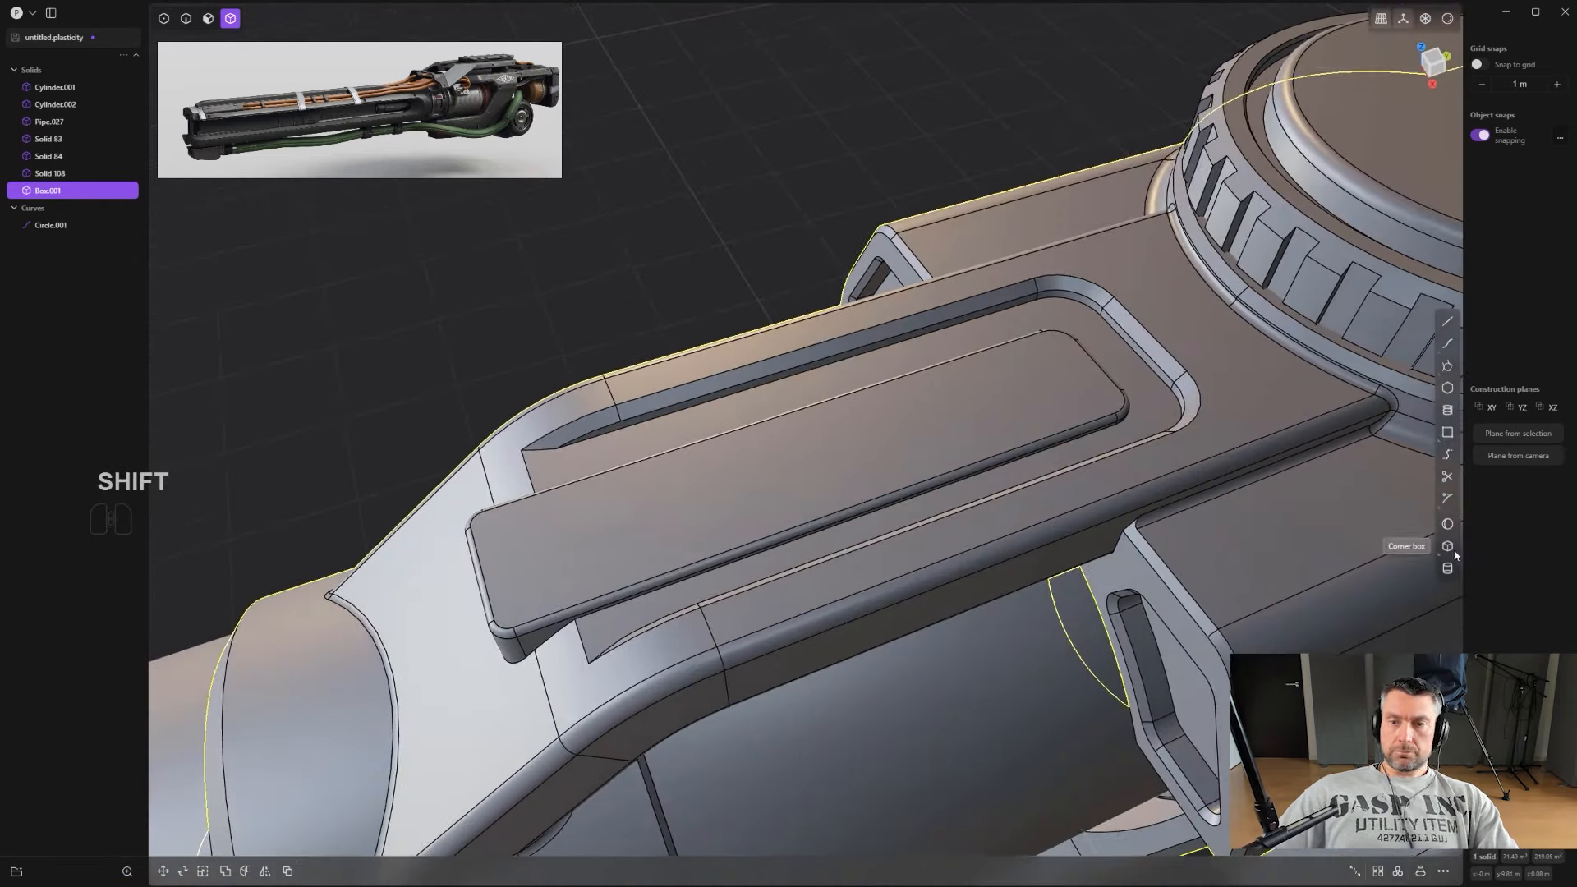
pyautogui.click(1087, 395)
pyautogui.click(1055, 405)
# Step: Rotate the pocket's floor face so it slopes deeper toward the front end
pyautogui.scroll(2, 1052, 406)
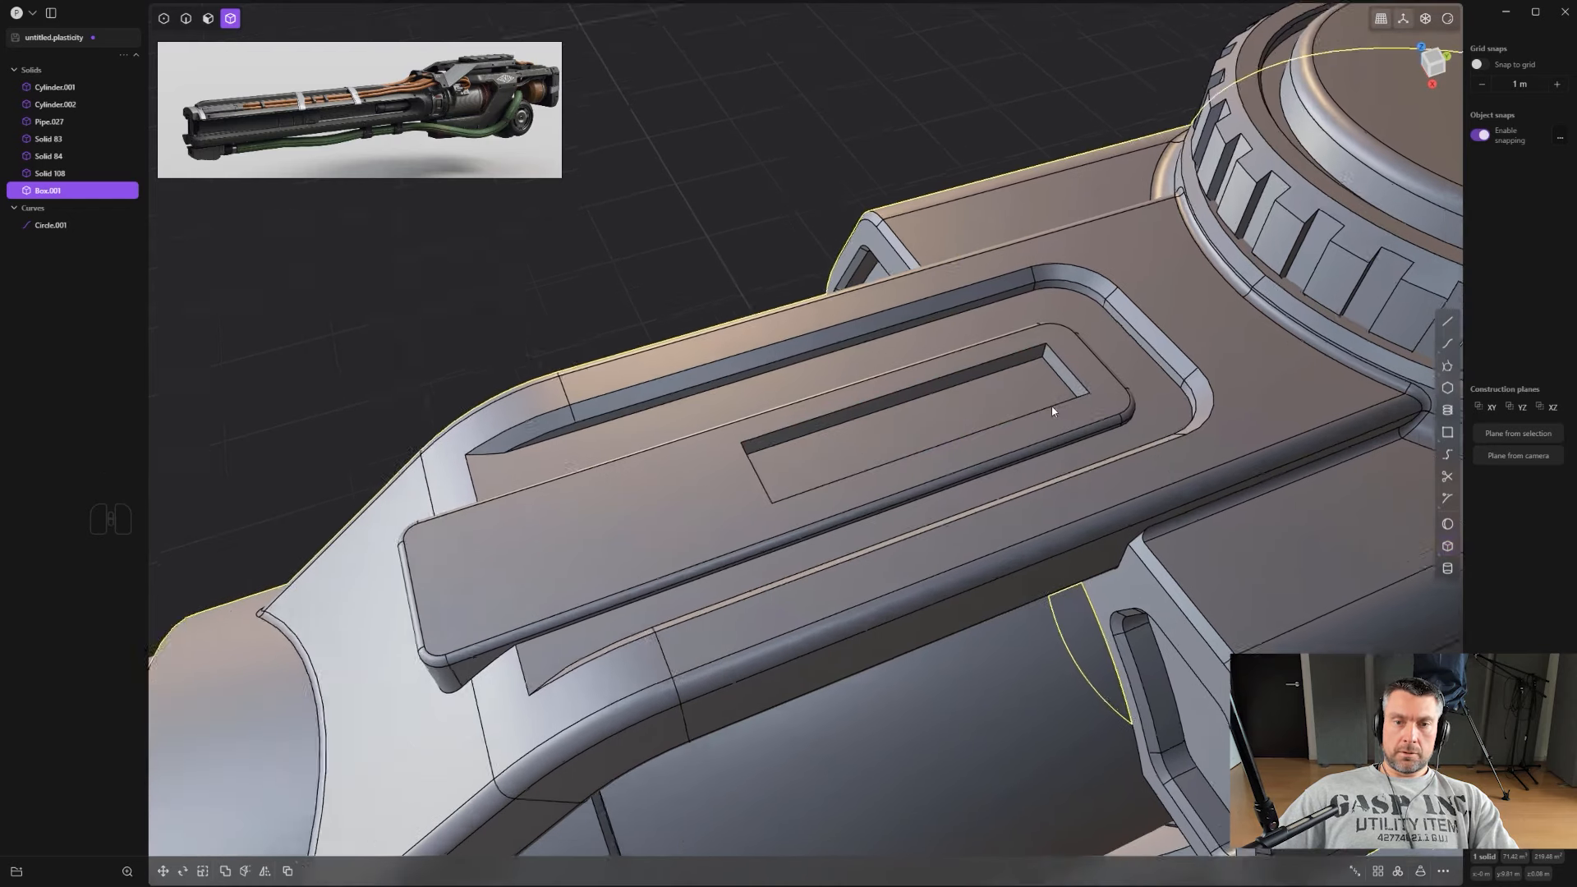
pyautogui.scroll(1, 1052, 406)
pyautogui.press('3')
pyautogui.click(1036, 394)
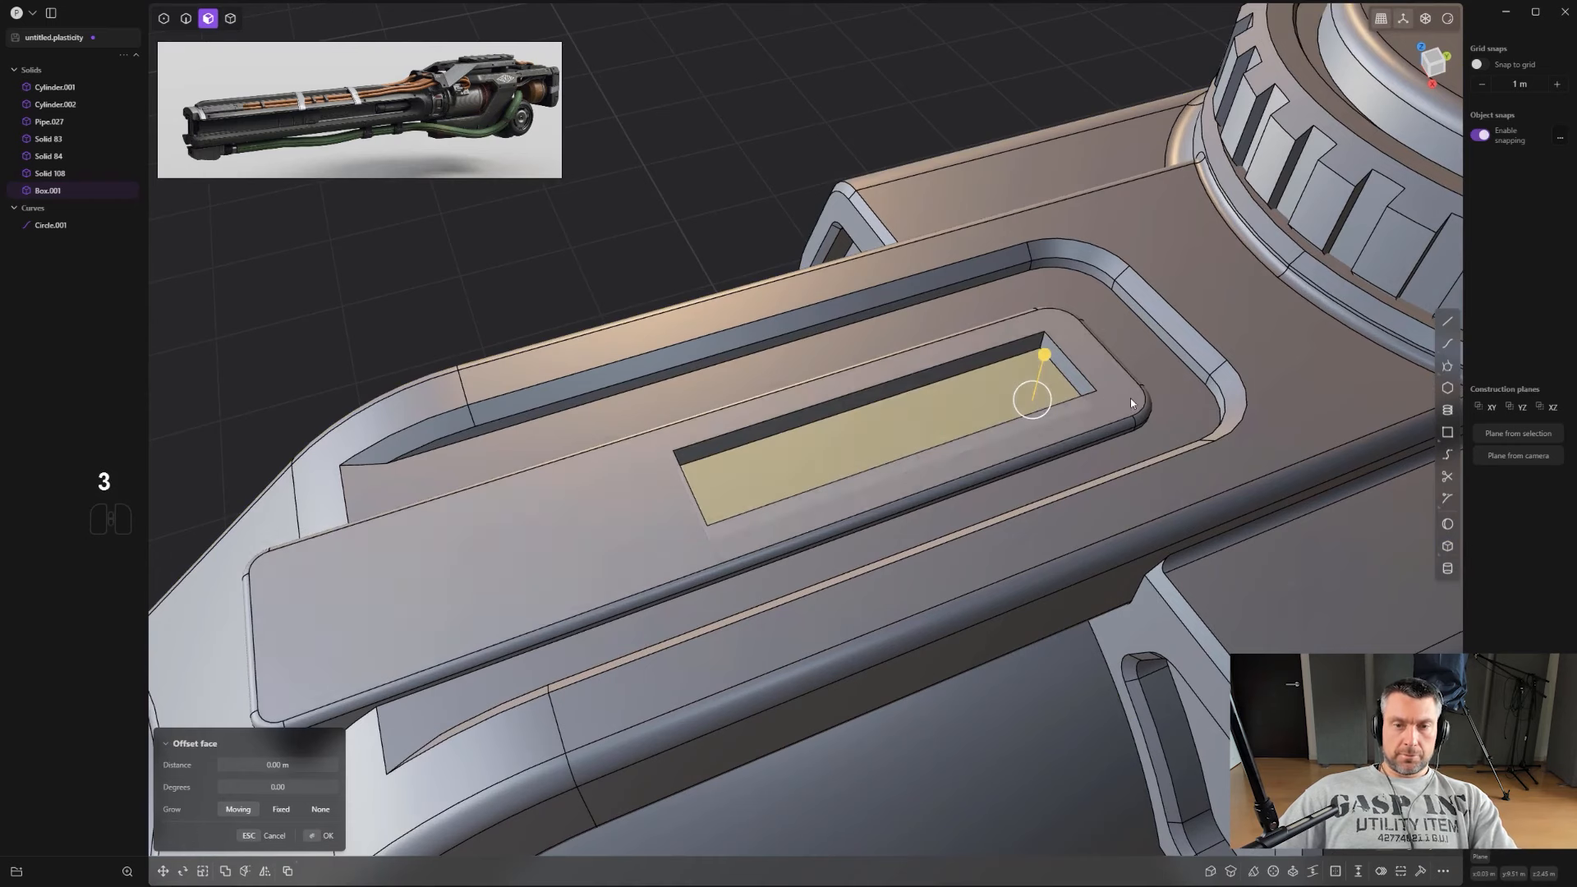
pyautogui.press('r')
pyautogui.moveTo(930, 403)
pyautogui.keyDown('shift'); pyautogui.mouseDown()
pyautogui.moveTo(923, 417)
pyautogui.moveTo(887, 410)
pyautogui.moveTo(943, 405)
pyautogui.moveTo(919, 391)
pyautogui.mouseUp(); pyautogui.keyUp('shift')
pyautogui.hotkey('ctrl', 'z')
pyautogui.press('r')
pyautogui.rightClick(923, 390)
pyautogui.scroll(2, 980, 366)
# Step: Fillet the two corner edges at the deep front end of the pocket
pyautogui.moveTo(1023, 354); pyautogui.dragTo(771, 267, button='middle')
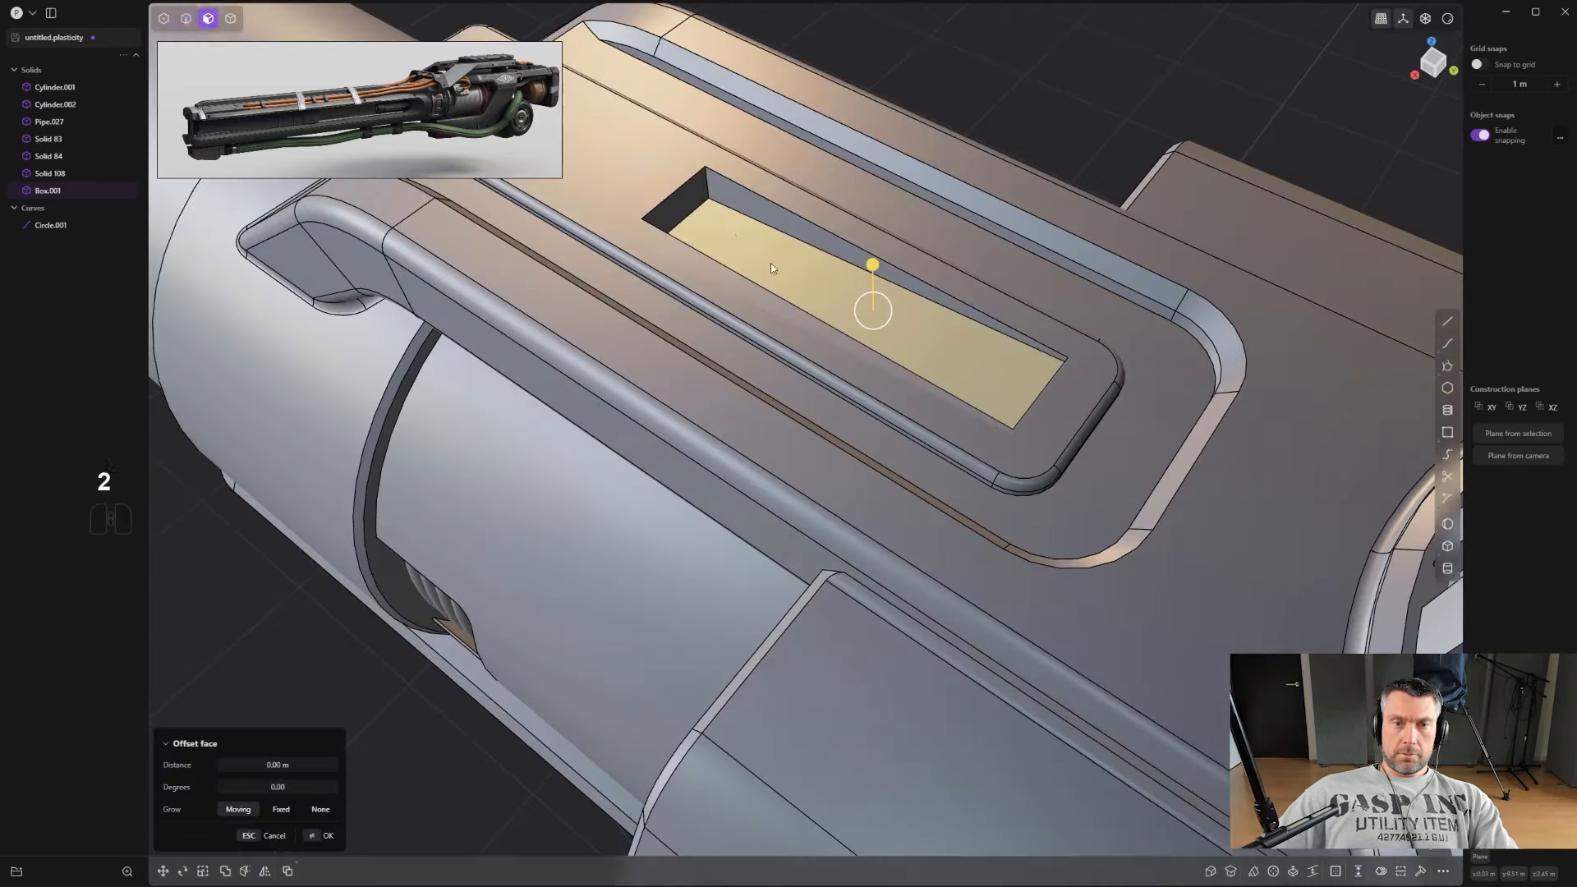
pyautogui.click(706, 188)
pyautogui.moveTo(708, 189); pyautogui.dragTo(706, 318, button='middle')
pyautogui.keyDown('shift'); pyautogui.scroll(1, 652, 196); pyautogui.keyUp('shift')
pyautogui.keyDown('shift'); pyautogui.click(685, 167); pyautogui.keyUp('shift')
pyautogui.moveTo(706, 318); pyautogui.dragTo(702, 322)
pyautogui.rightClick(702, 322)
# Step: Round two more edges around the deep end of the sloped pocket
pyautogui.moveTo(702, 322); pyautogui.dragTo(742, 256, button='middle')
pyautogui.click(670, 259)
pyautogui.click(666, 266)
pyautogui.keyDown('shift'); pyautogui.click(742, 256); pyautogui.keyUp('shift')
pyautogui.keyDown('shift'); pyautogui.moveTo(742, 256); pyautogui.dragTo(747, 294); pyautogui.keyUp('shift')
pyautogui.rightClick(747, 294)
# Step: Apply a very small bevel to the upper rim of the sloped pocket
pyautogui.moveTo(747, 294); pyautogui.dragTo(802, 422, button='middle')
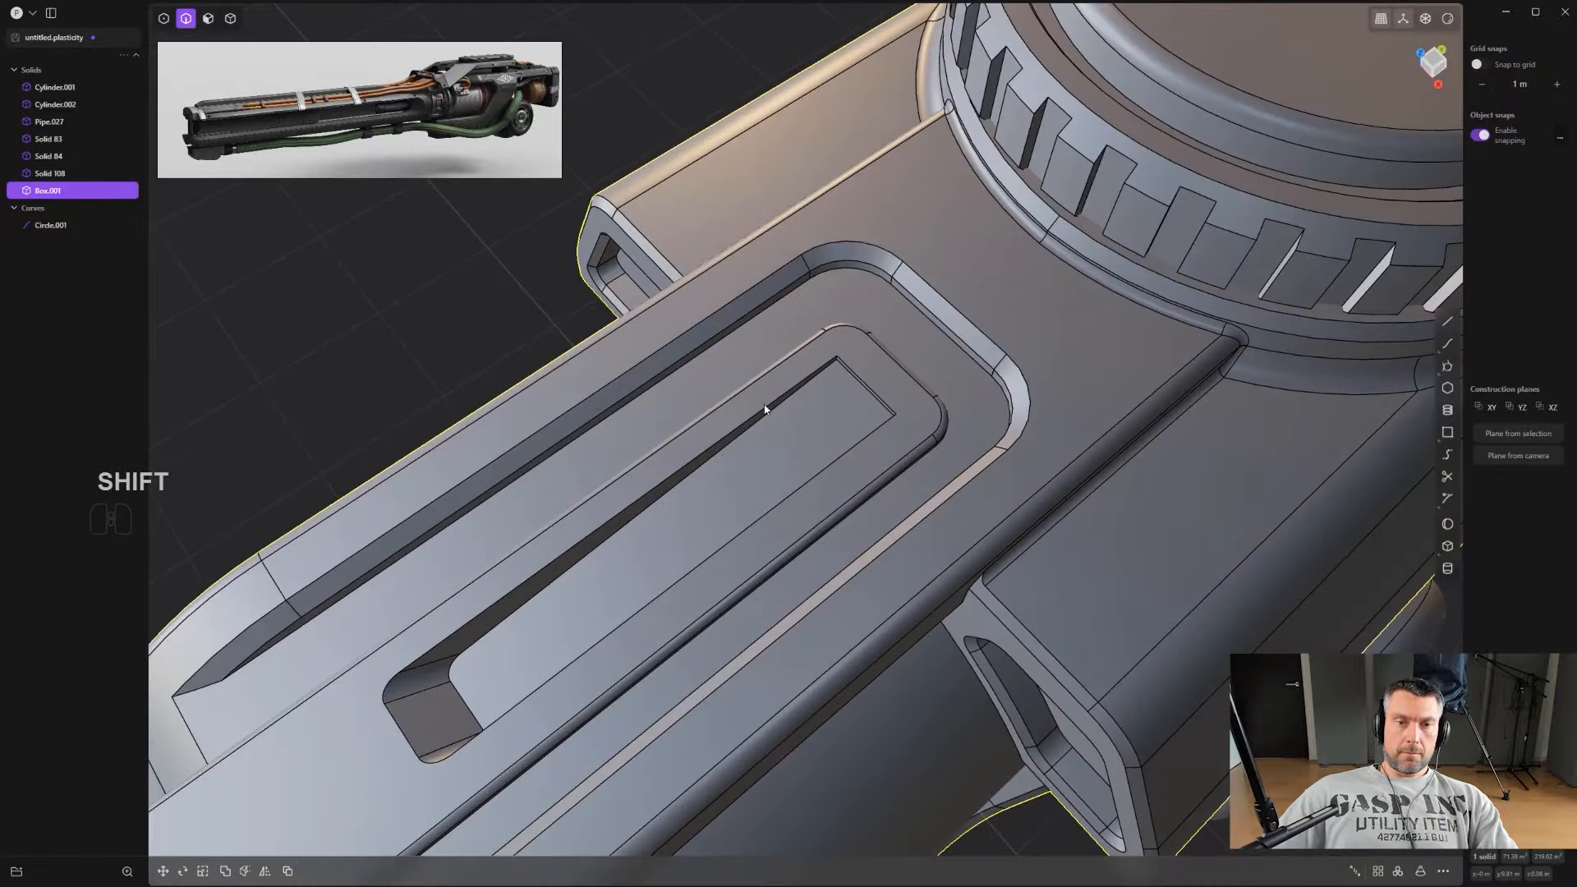
pyautogui.keyDown('shift'); pyautogui.click(765, 409); pyautogui.keyUp('shift')
pyautogui.keyDown('shift'); pyautogui.moveTo(764, 409); pyautogui.dragTo(765, 409); pyautogui.keyUp('shift')
pyautogui.rightClick(766, 409)
pyautogui.moveTo(766, 409); pyautogui.dragTo(883, 460, button='middle')
pyautogui.press('Escape')
# Step: Draw a cylinder about 1.16 m in radius as a new body inside the barrel's front end, sliding it partly out
pyautogui.keyDown('shift'); pyautogui.moveTo(575, 509); pyautogui.dragTo(922, 415, button='middle'); pyautogui.keyUp('shift')
pyautogui.scroll(-9, 922, 415)
pyautogui.keyDown('shift'); pyautogui.moveTo(667, 394); pyautogui.dragTo(655, 462, button='middle'); pyautogui.keyUp('shift')
pyautogui.scroll(5, 802, 362)
pyautogui.moveTo(819, 366); pyautogui.dragTo(754, 430, button='middle')
pyautogui.scroll(2, 754, 430)
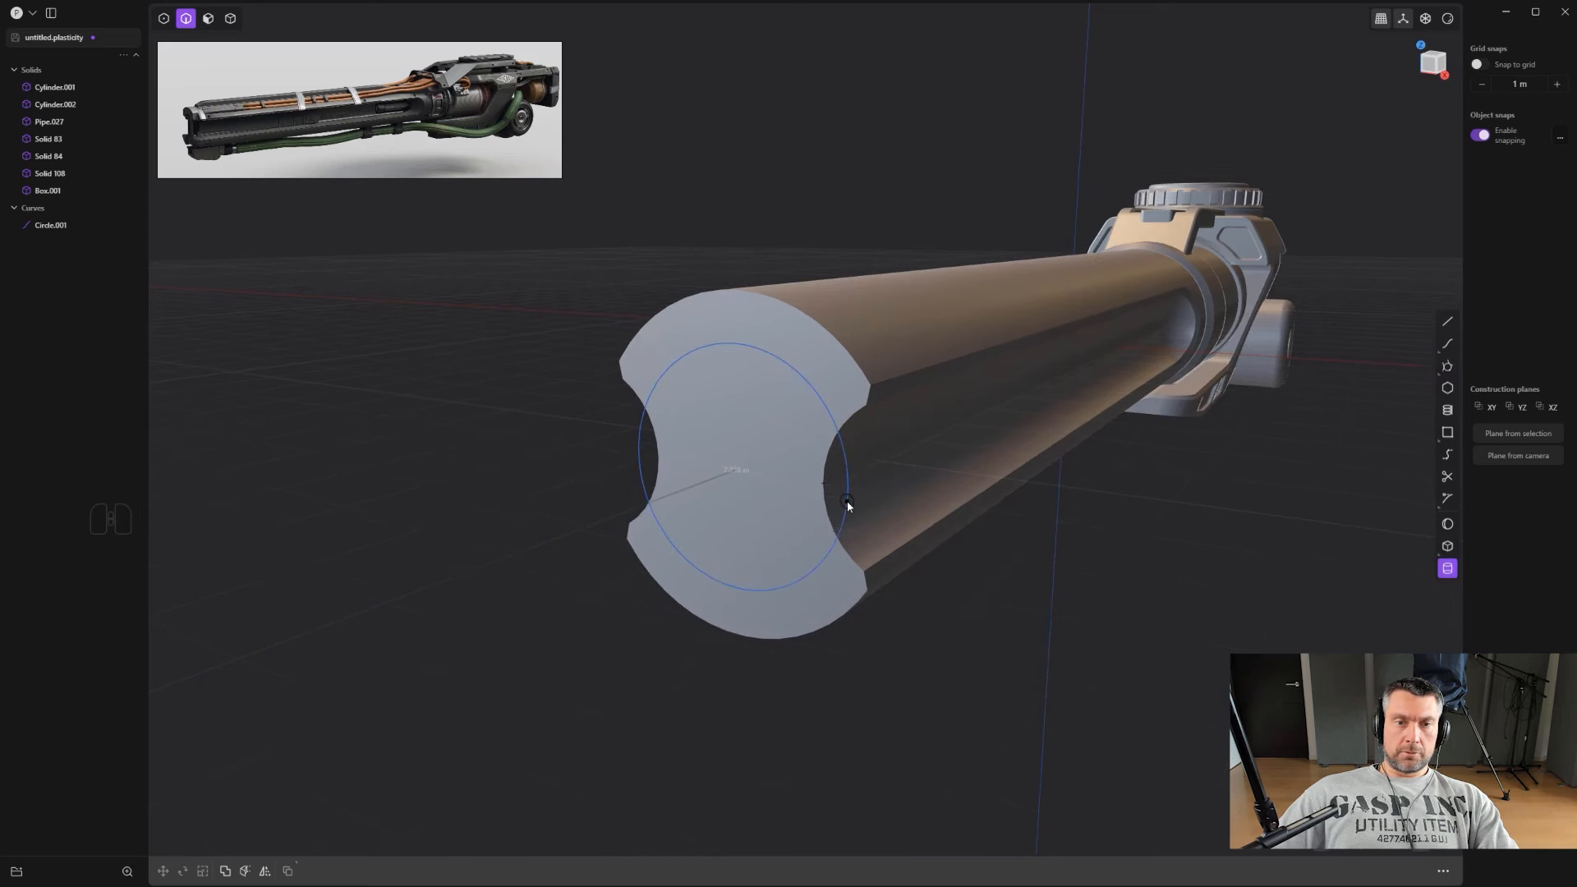
pyautogui.click(845, 501)
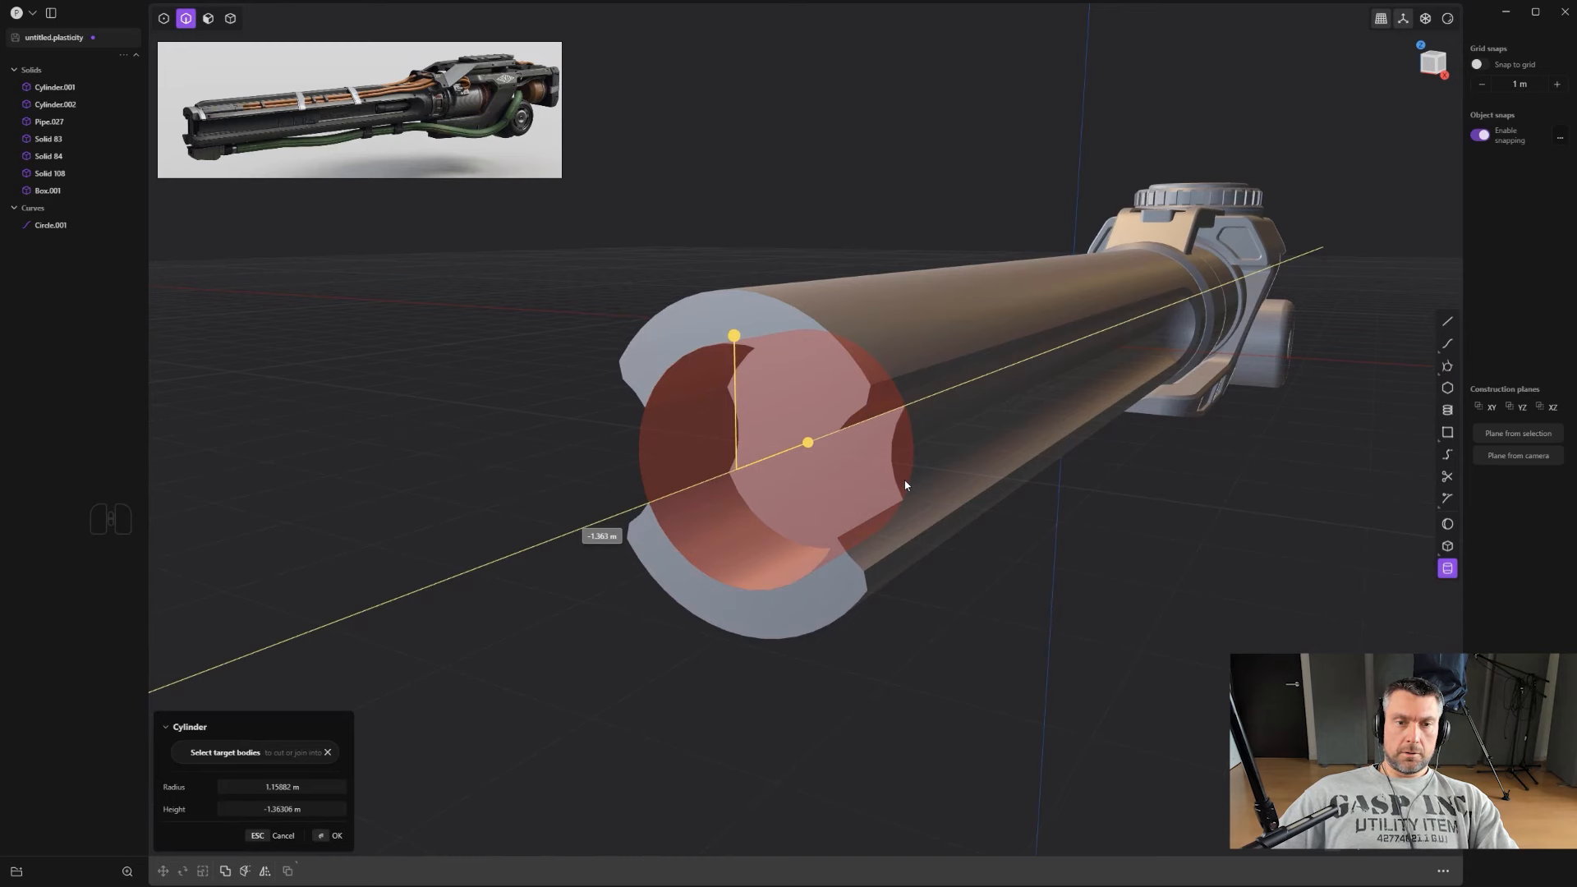
pyautogui.press('b')
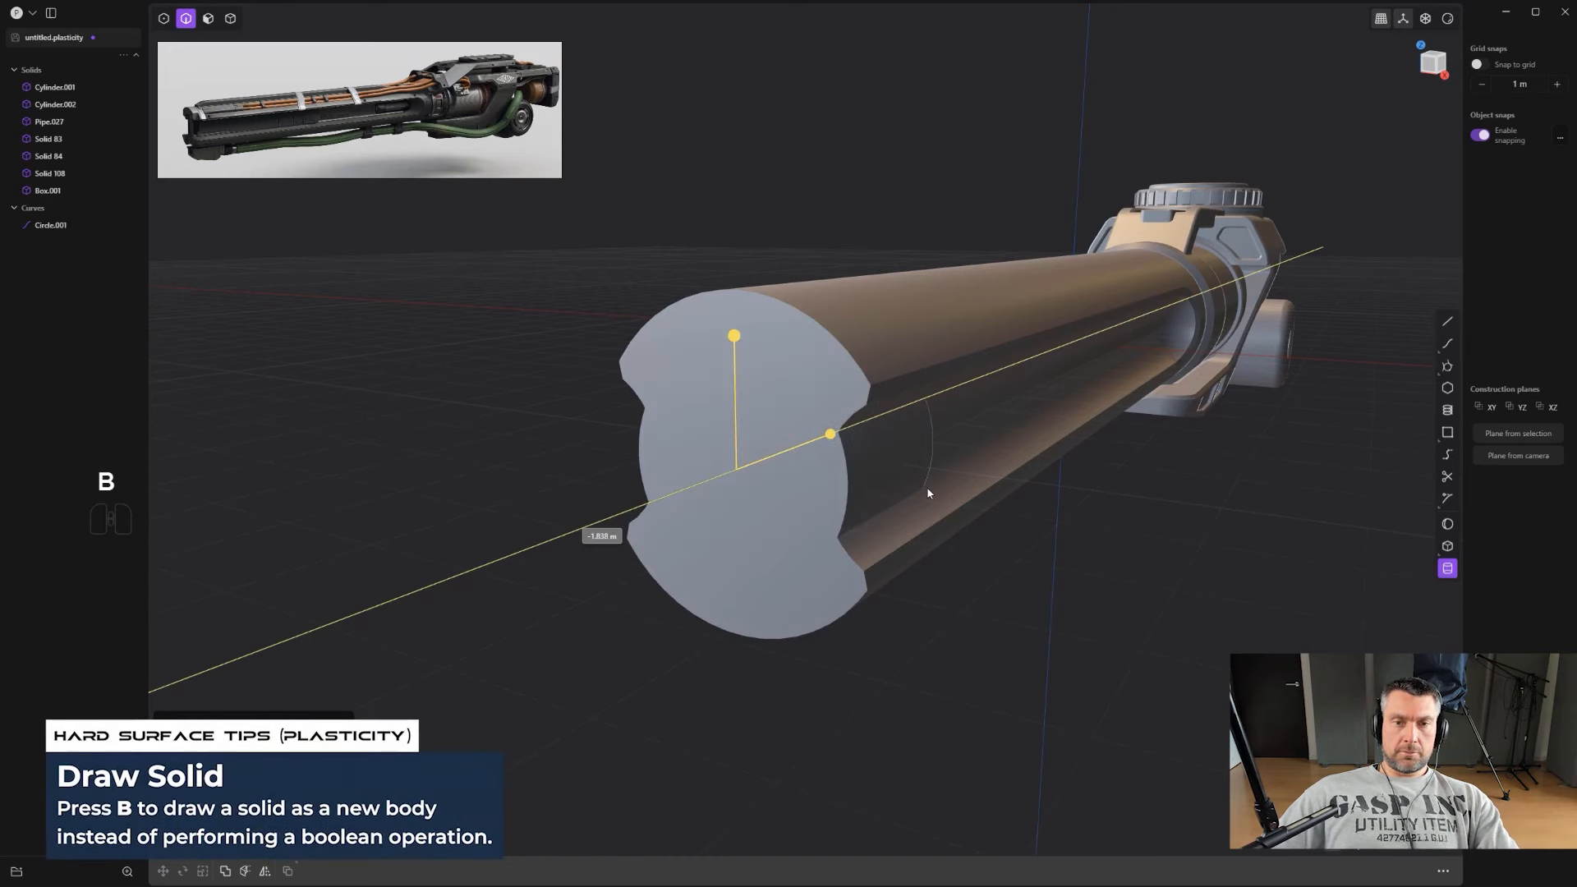
pyautogui.click(929, 485)
pyautogui.moveTo(905, 468); pyautogui.dragTo(800, 457, button='middle')
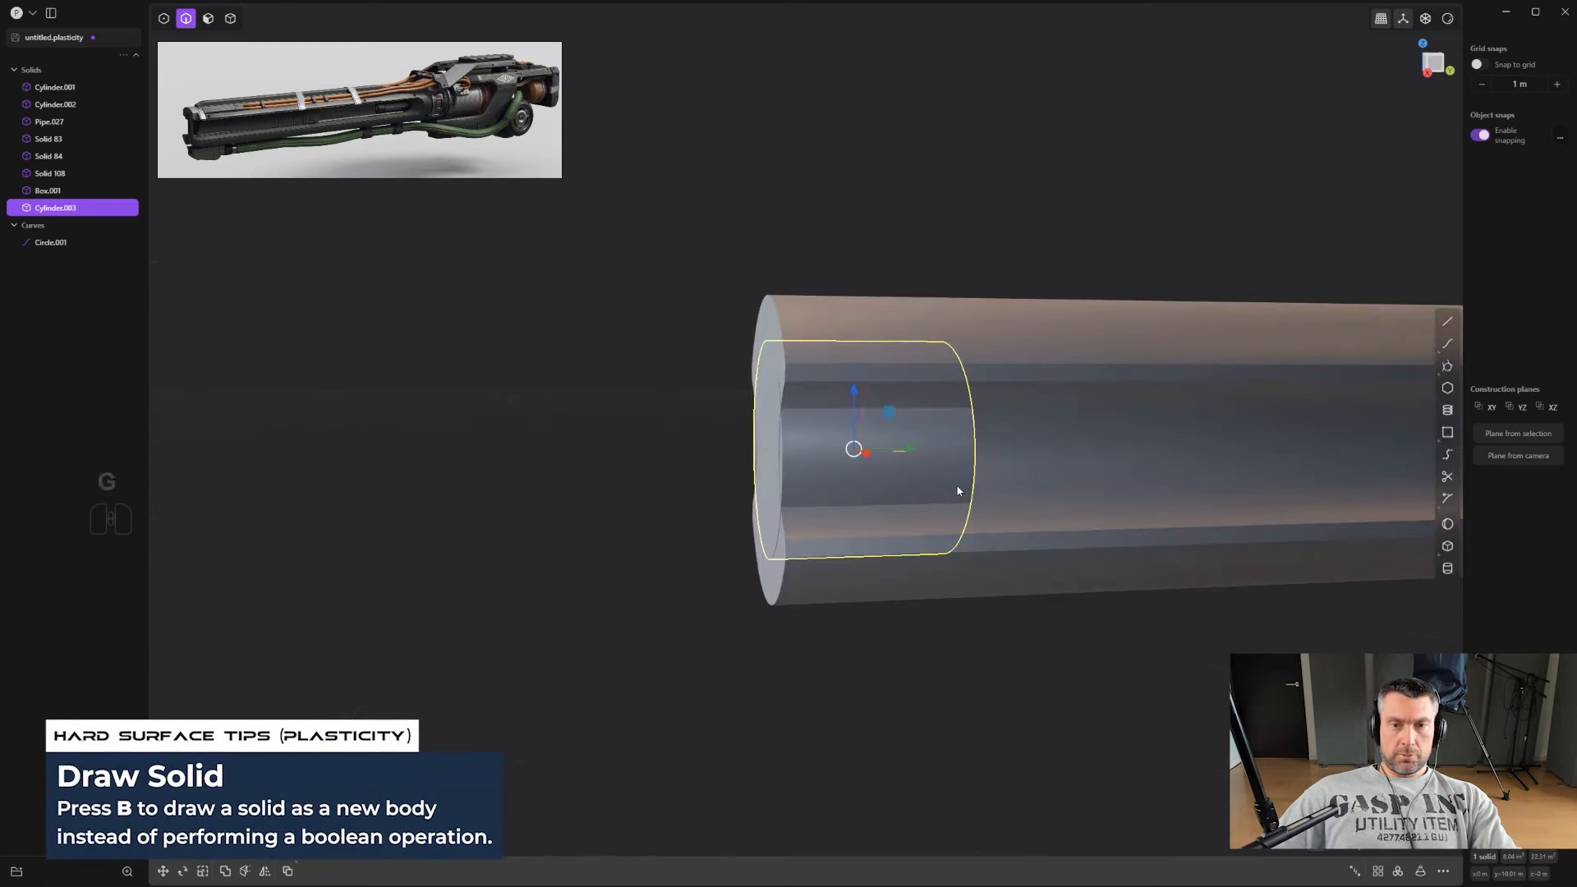
pyautogui.moveTo(916, 452); pyautogui.dragTo(889, 440)
# Step: Fillet the rear circular edge of the new front cylinder
pyautogui.moveTo(889, 440); pyautogui.dragTo(1057, 643, button='middle')
pyautogui.click(950, 451)
pyautogui.press('f')
pyautogui.rightClick(937, 443)
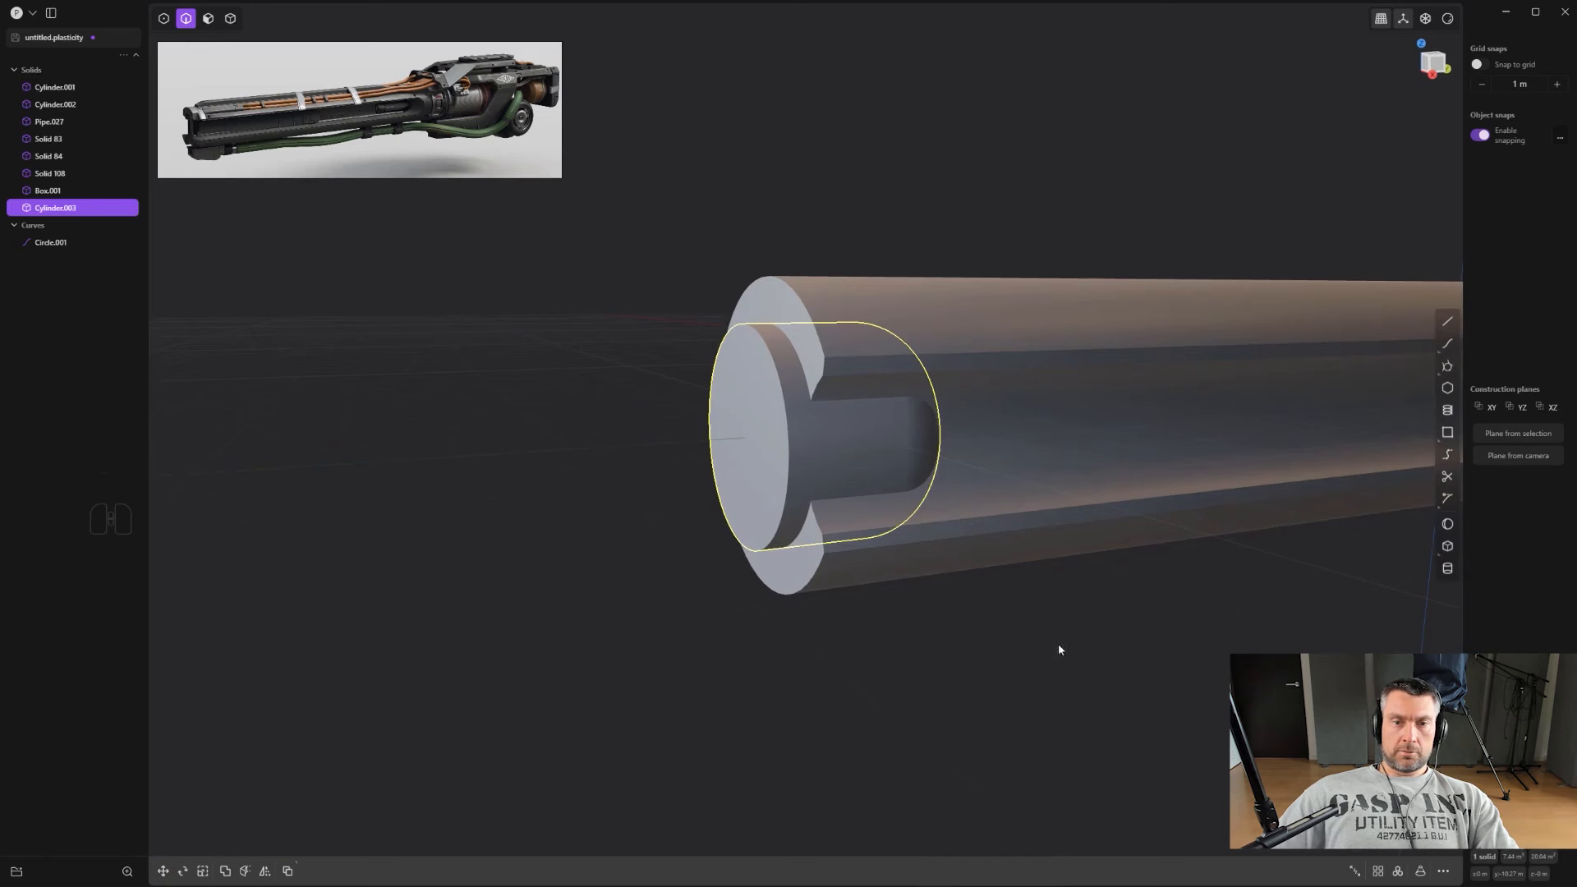
pyautogui.click(1051, 637)
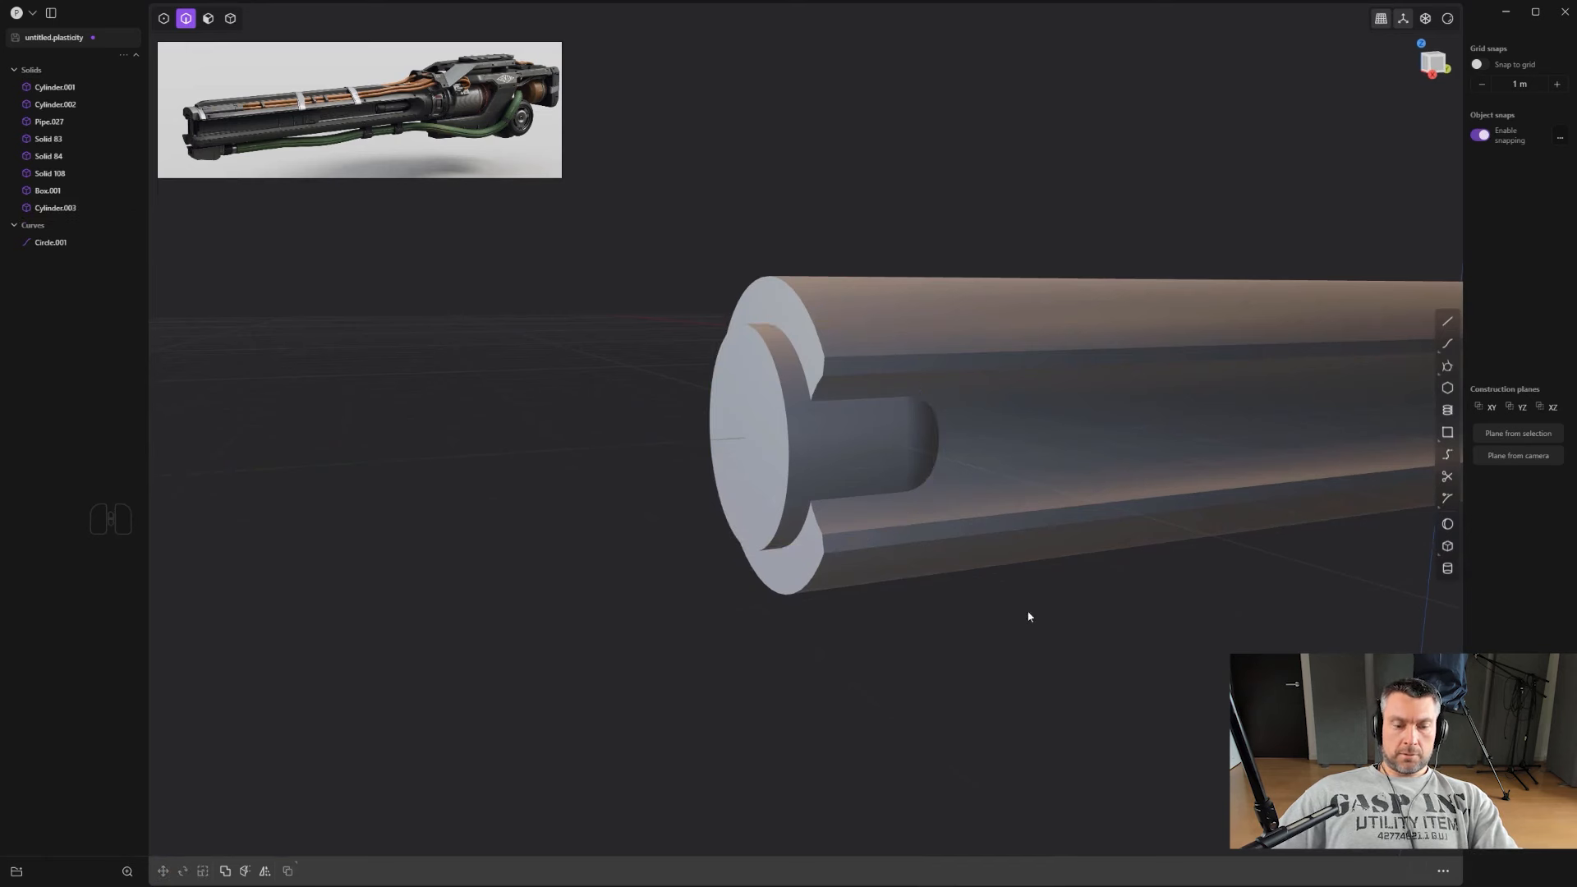
# Step: Union the front cylinder with the barrel into a single body
pyautogui.click(891, 479)
pyautogui.keyDown('shift'); pyautogui.click(1012, 470); pyautogui.keyUp('shift')
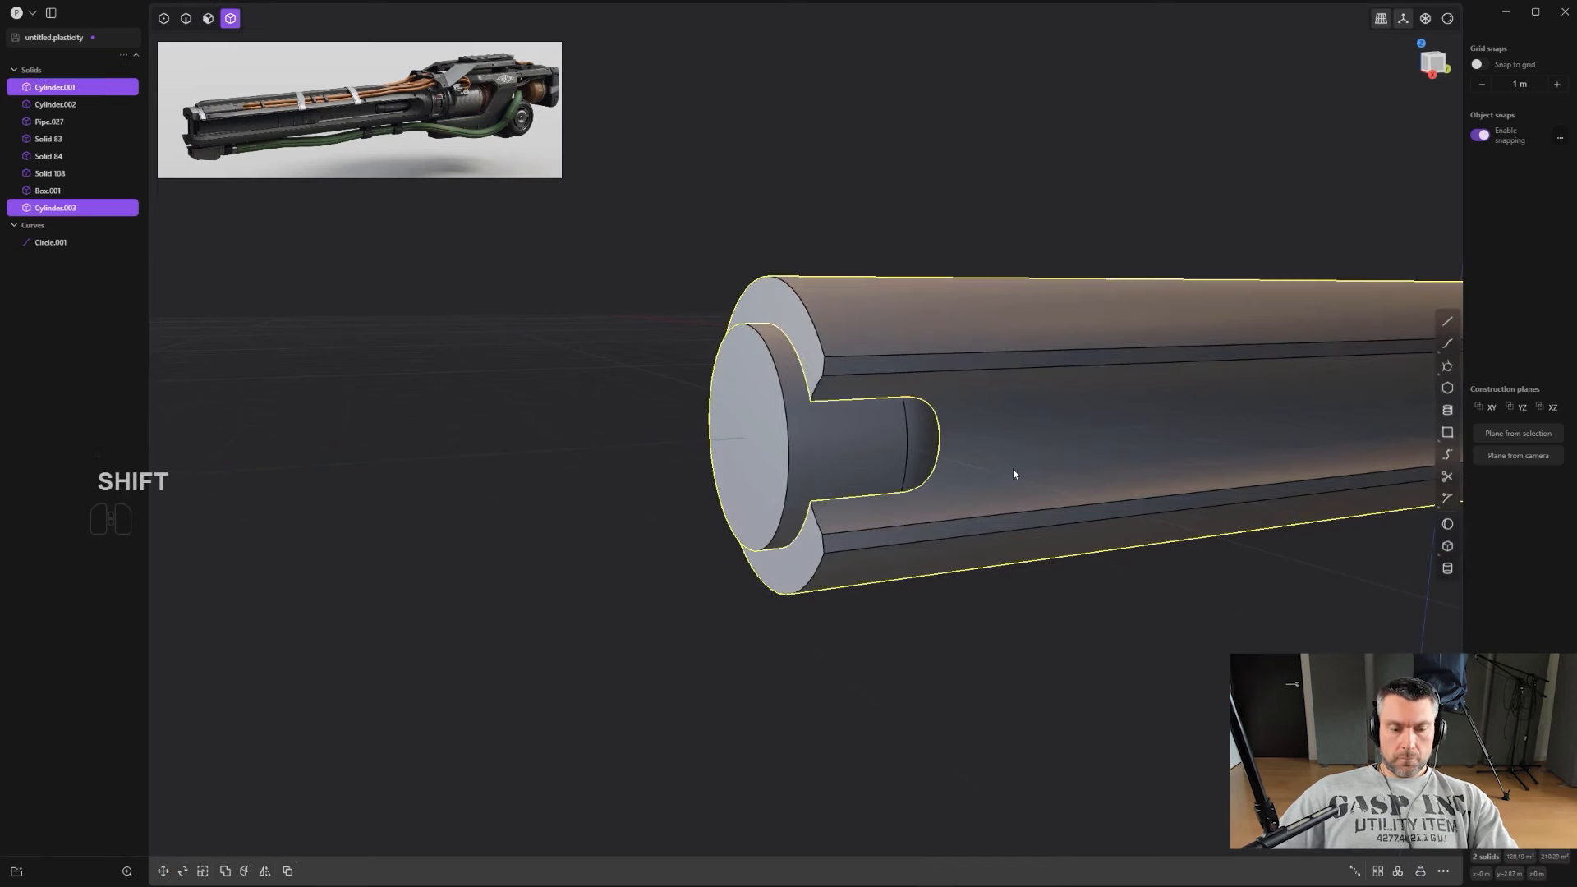
pyautogui.press('q')
# Step: Chamfer the outer rim of the protruding front cylinder
pyautogui.press('2')
pyautogui.click(773, 432)
pyautogui.moveTo(773, 432); pyautogui.dragTo(779, 431)
pyautogui.rightClick(779, 430)
# Step: Offset the muzzle face's outline about 0.48 m inward and push the inner circle deep into the barrel as a bore
pyautogui.scroll(1, 747, 450)
pyautogui.moveTo(713, 450); pyautogui.dragTo(744, 446, button='middle')
pyautogui.press('4')
pyautogui.press('3')
pyautogui.click(731, 437)
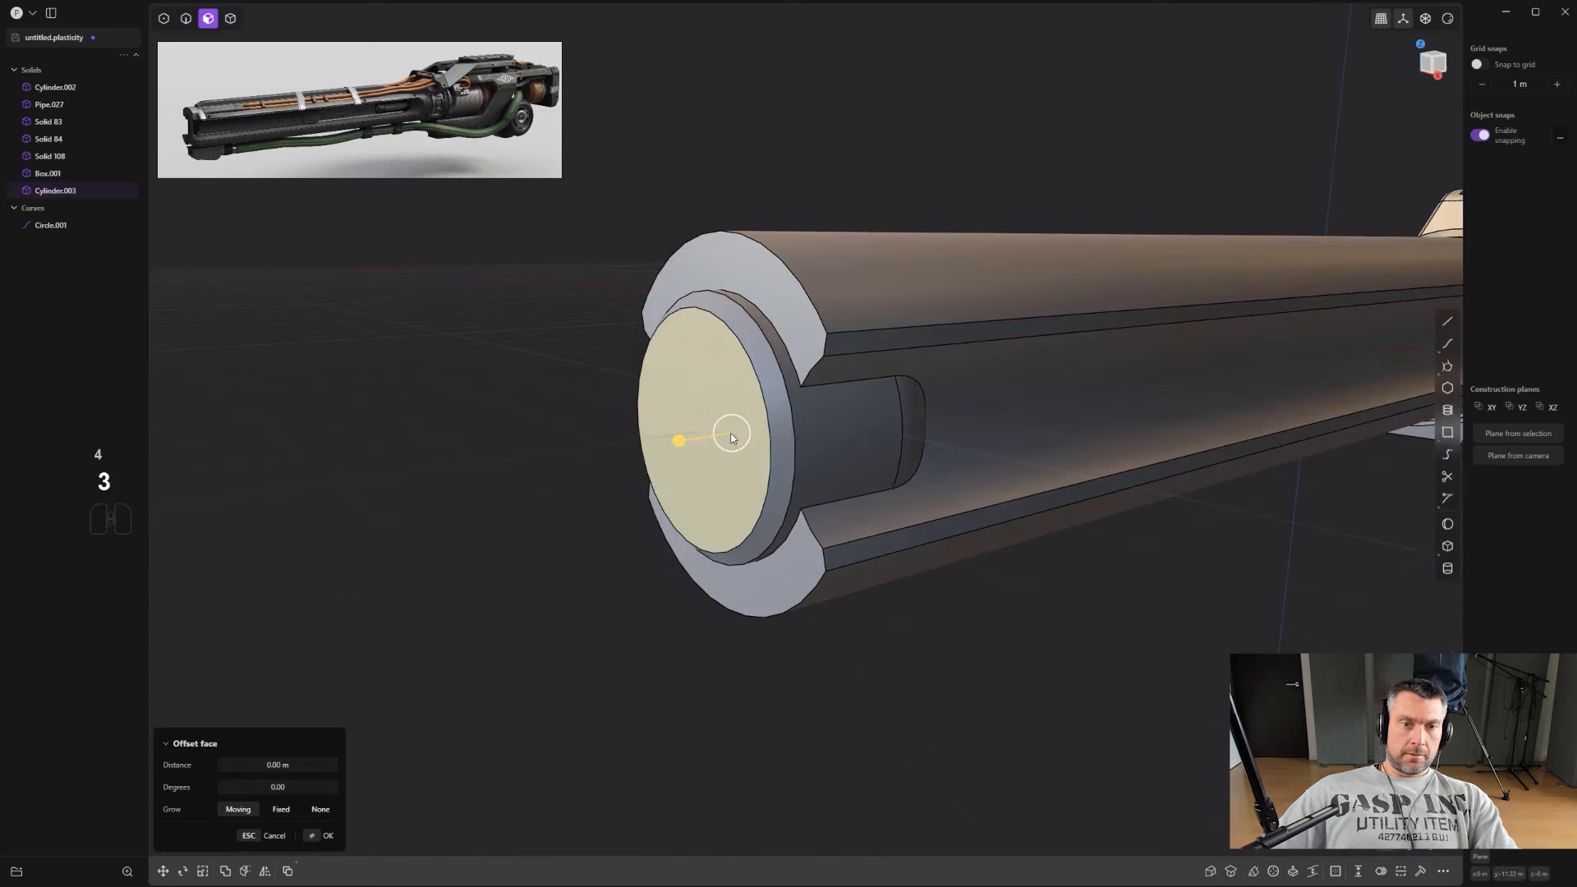
pyautogui.press('o')
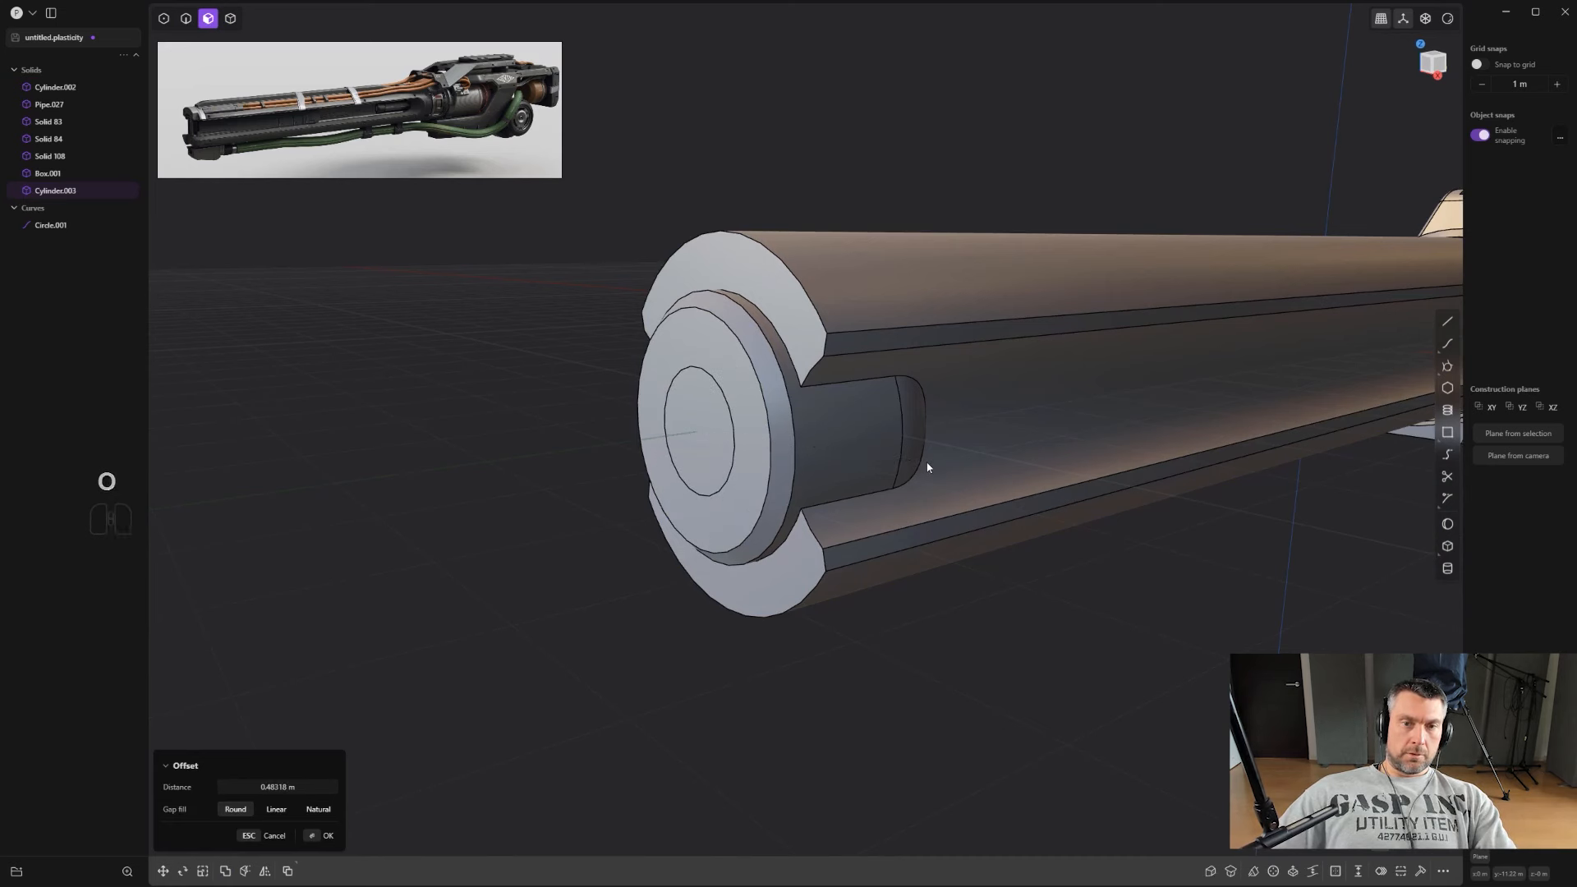
pyautogui.click(702, 431)
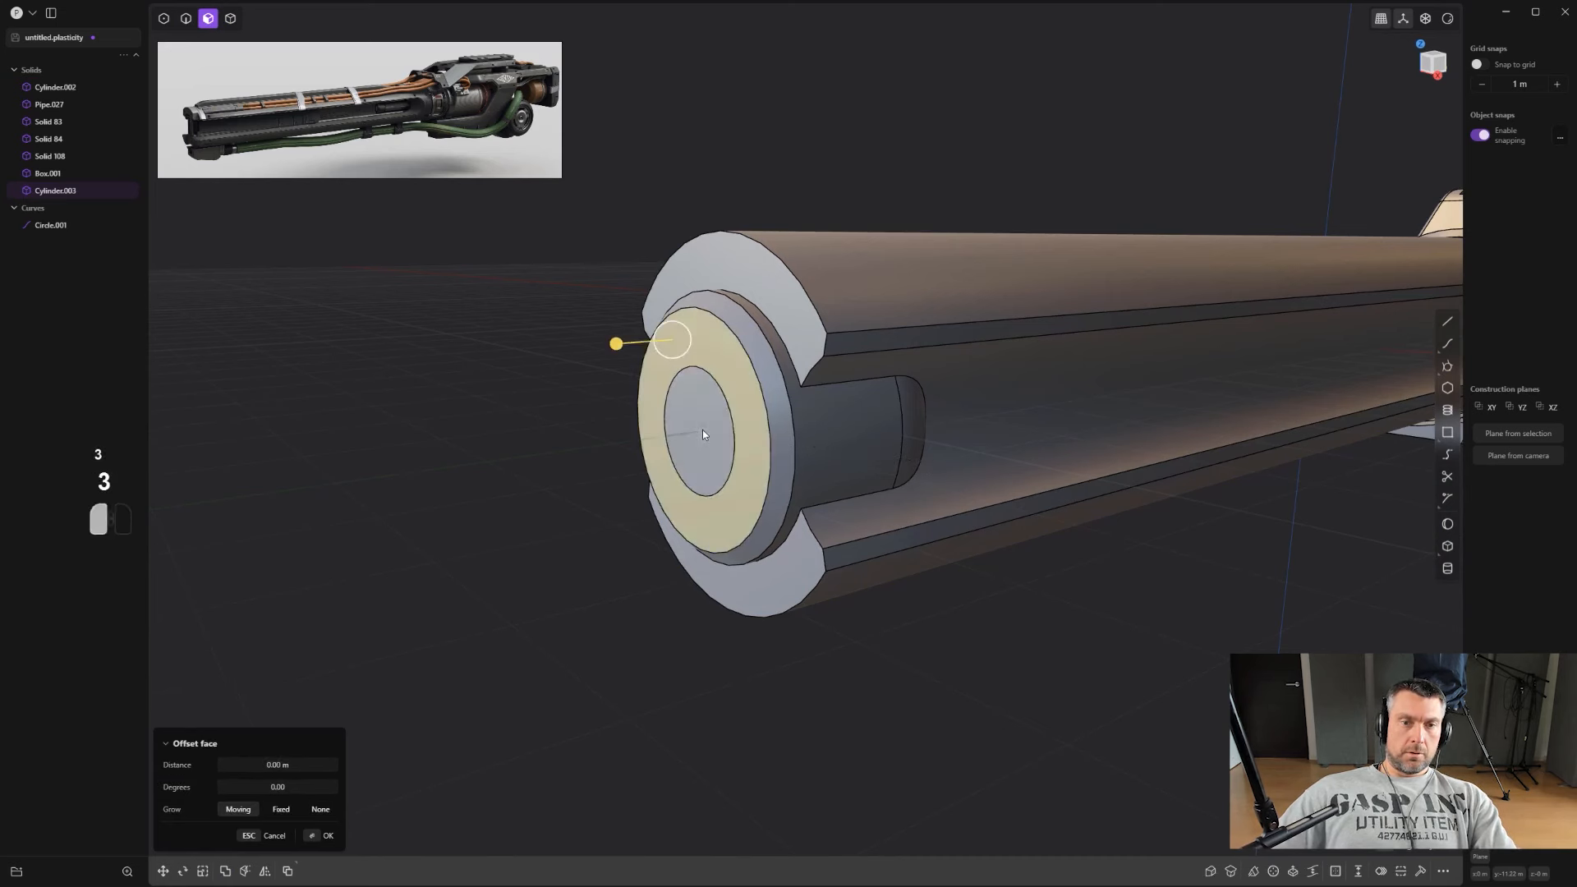
pyautogui.moveTo(702, 430); pyautogui.dragTo(895, 393)
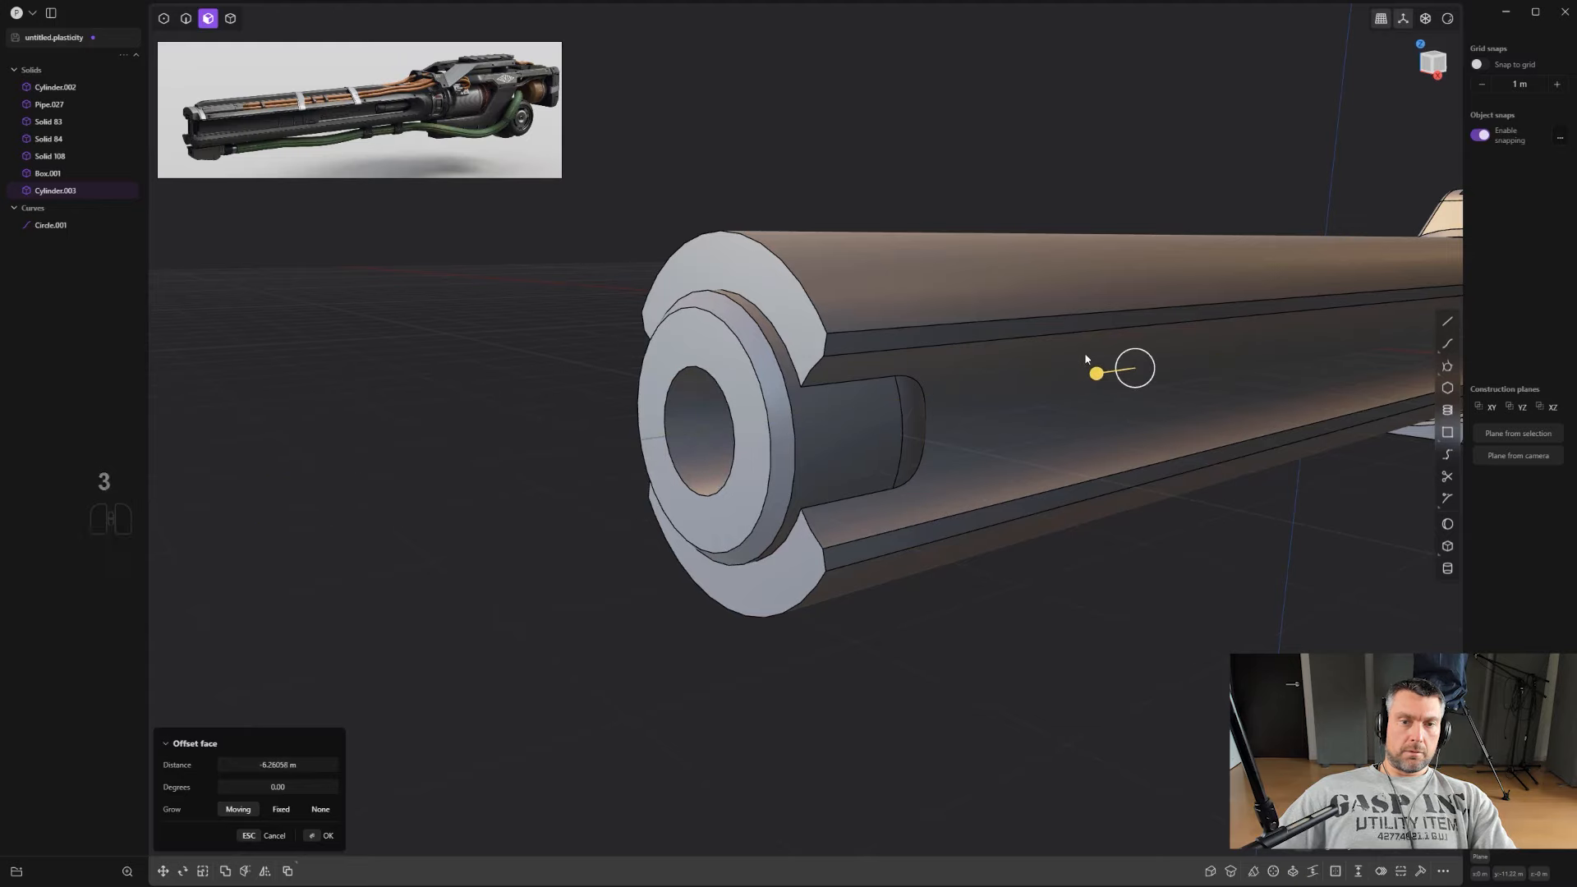
# Step: Apply a small chamfer to the bore's front rim
pyautogui.press('2')
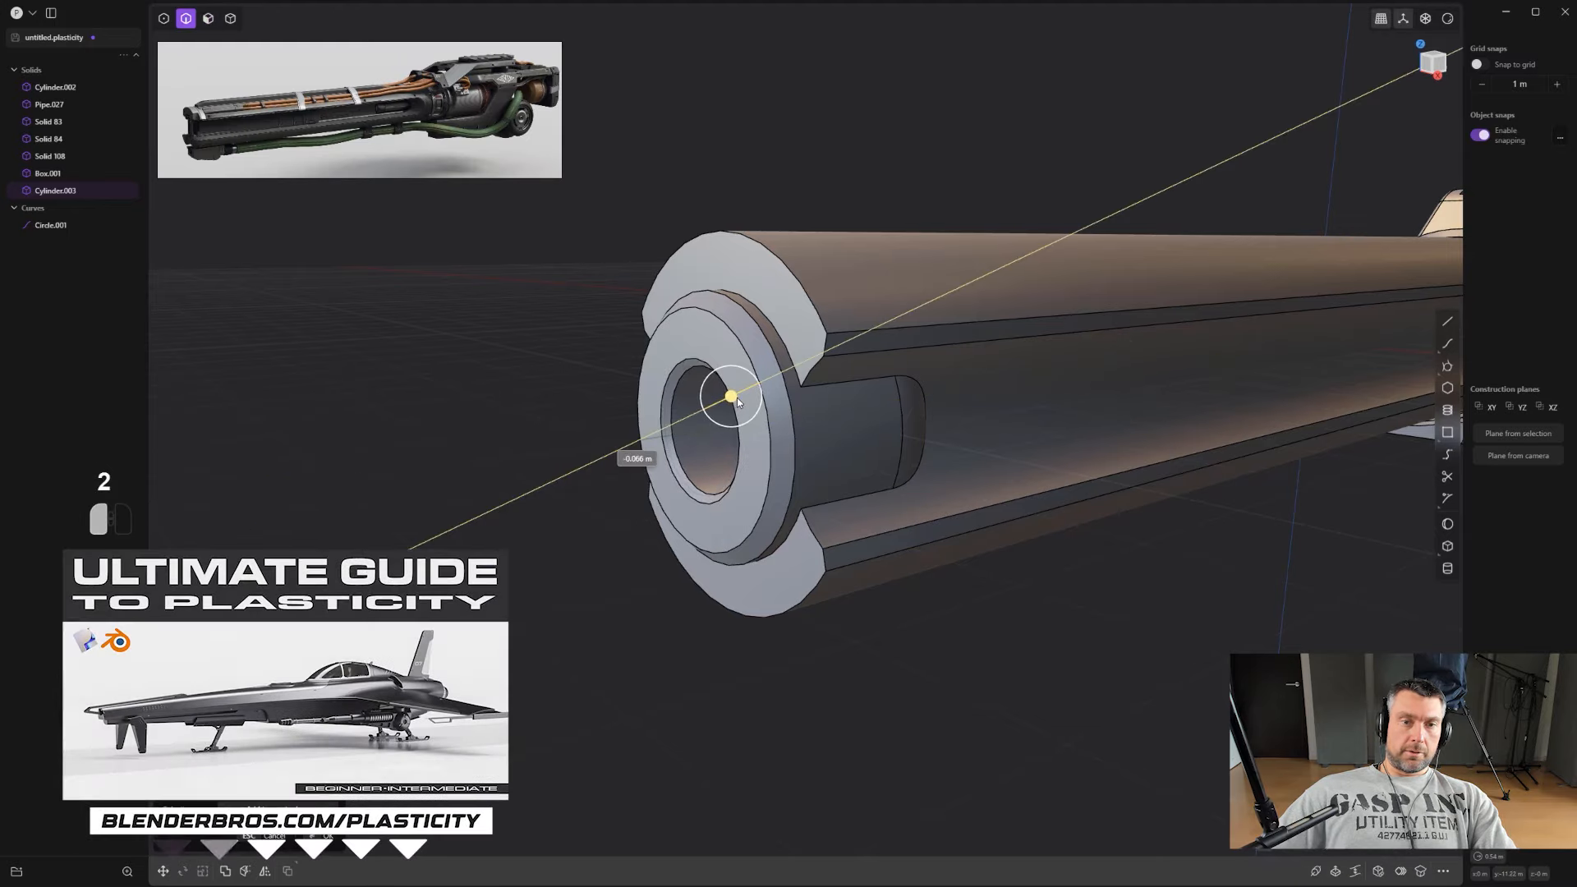
pyautogui.moveTo(737, 397); pyautogui.dragTo(732, 397)
pyautogui.rightClick(732, 397)
# Step: Add two closely spaced isoparam edges across the barrel near its front, outlining a narrow band
pyautogui.scroll(-2, 735, 398)
pyautogui.moveTo(838, 401)
pyautogui.mouseDown(button='middle')
pyautogui.moveTo(968, 384)
pyautogui.moveTo(917, 376)
pyautogui.moveTo(867, 394)
pyautogui.mouseUp(button='middle')
pyautogui.keyDown('shift'); pyautogui.moveTo(976, 440); pyautogui.dragTo(812, 475, button='middle'); pyautogui.keyUp('shift')
pyautogui.keyDown('shift'); pyautogui.moveTo(918, 478); pyautogui.dragTo(806, 482, button='middle'); pyautogui.keyUp('shift')
pyautogui.scroll(-5, 803, 484)
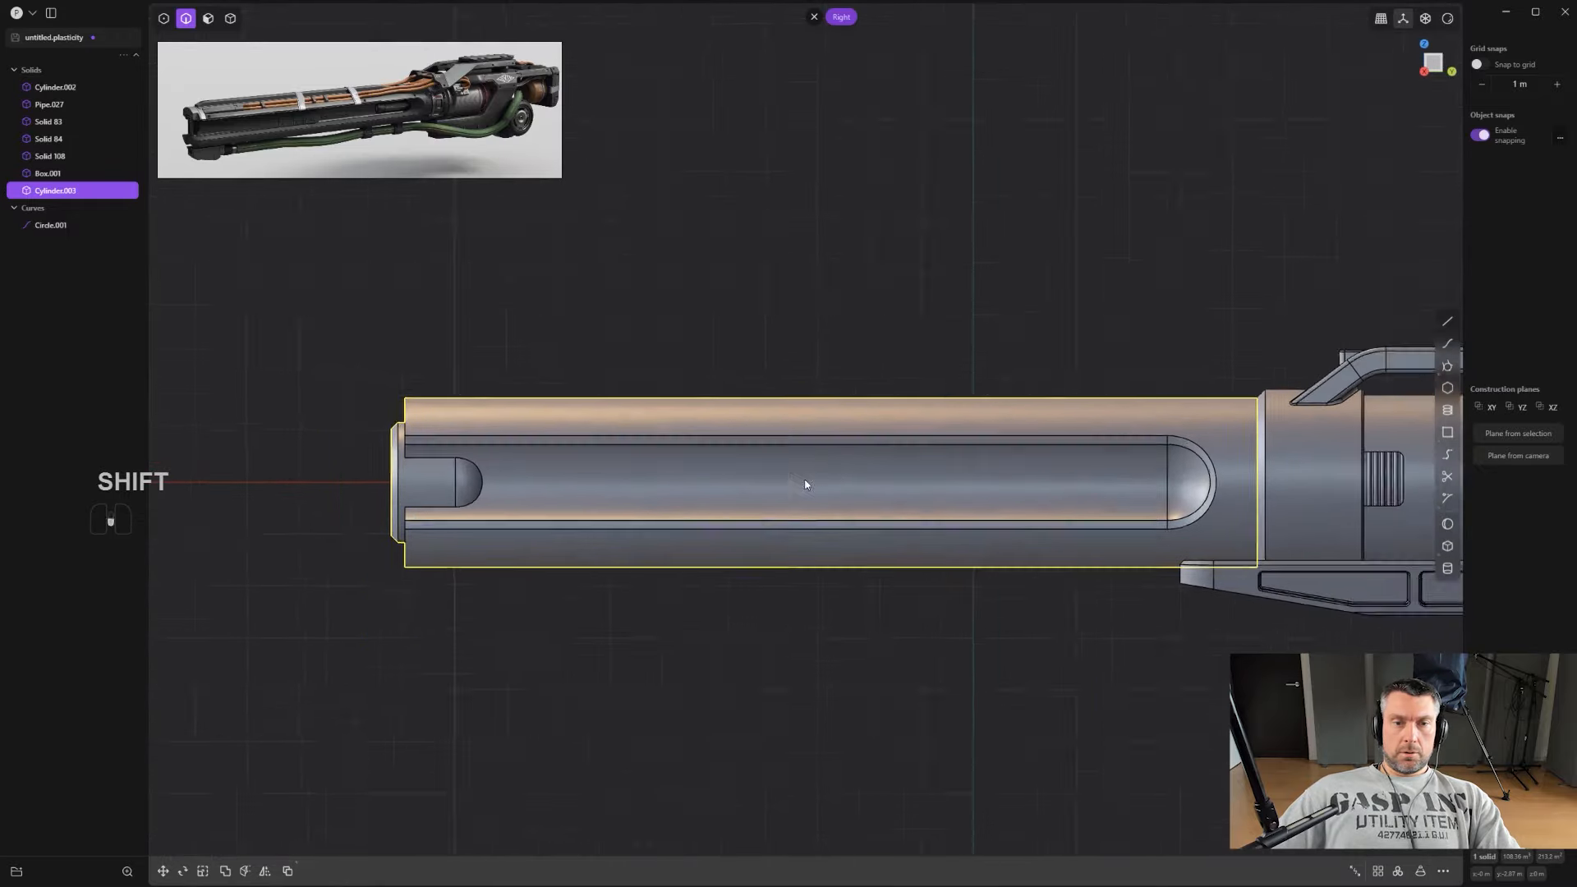
pyautogui.keyDown('shift'); pyautogui.moveTo(926, 461); pyautogui.dragTo(799, 451, button='middle'); pyautogui.keyUp('shift')
pyautogui.scroll(3, 795, 449)
pyautogui.keyDown('shift'); pyautogui.moveTo(884, 377); pyautogui.dragTo(743, 443, button='middle'); pyautogui.keyUp('shift')
pyautogui.scroll(-3, 807, 385)
pyautogui.scroll(3, 742, 443)
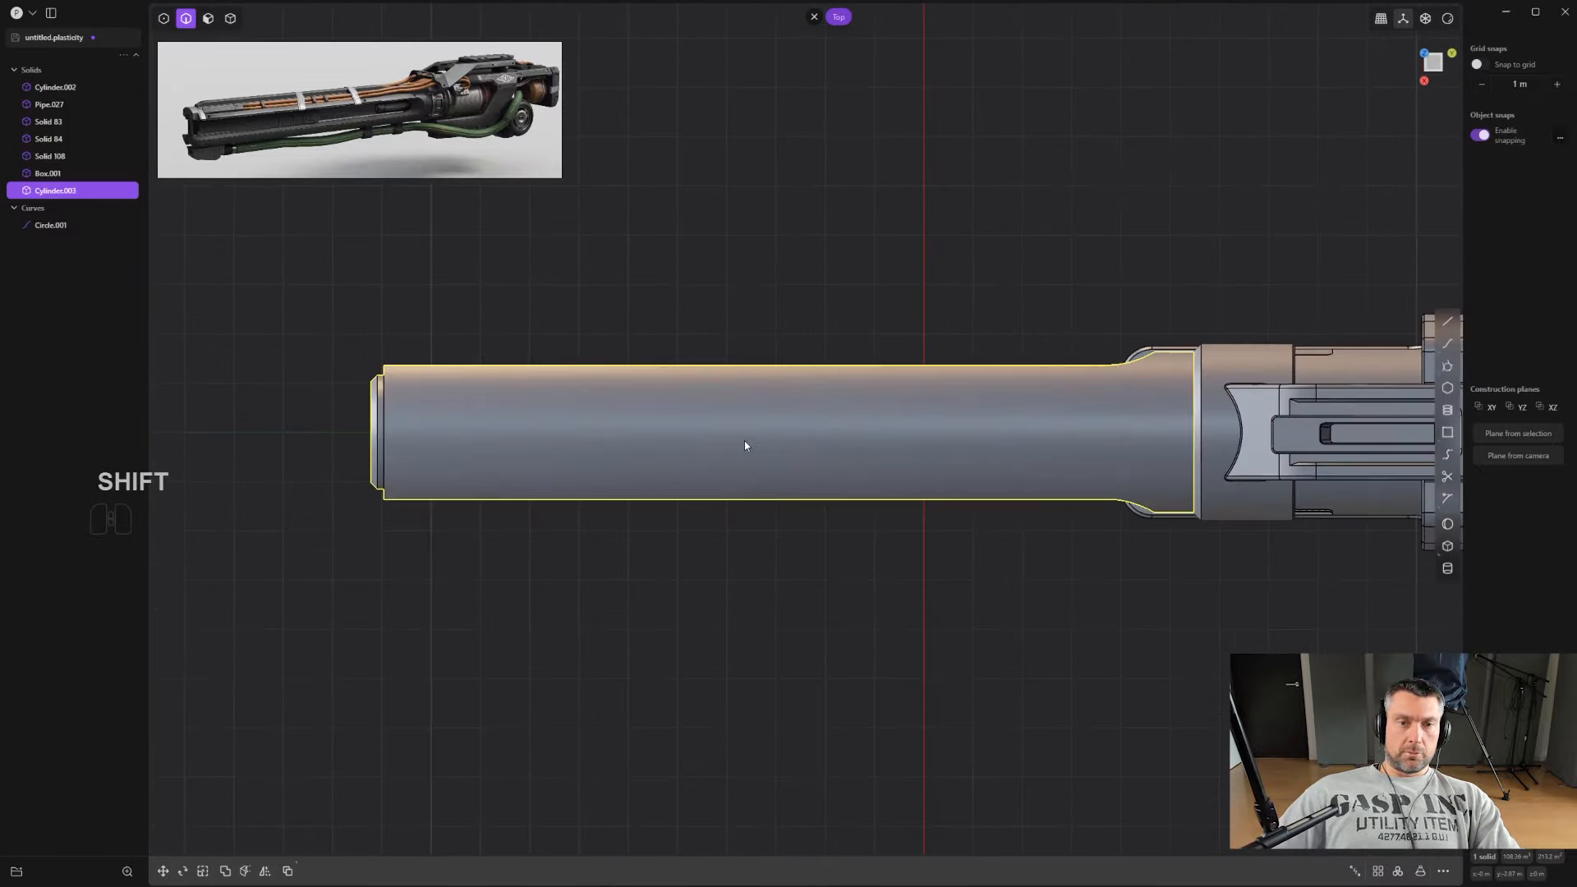
pyautogui.hotkey('ctrl', 'r')
pyautogui.press('Tab')
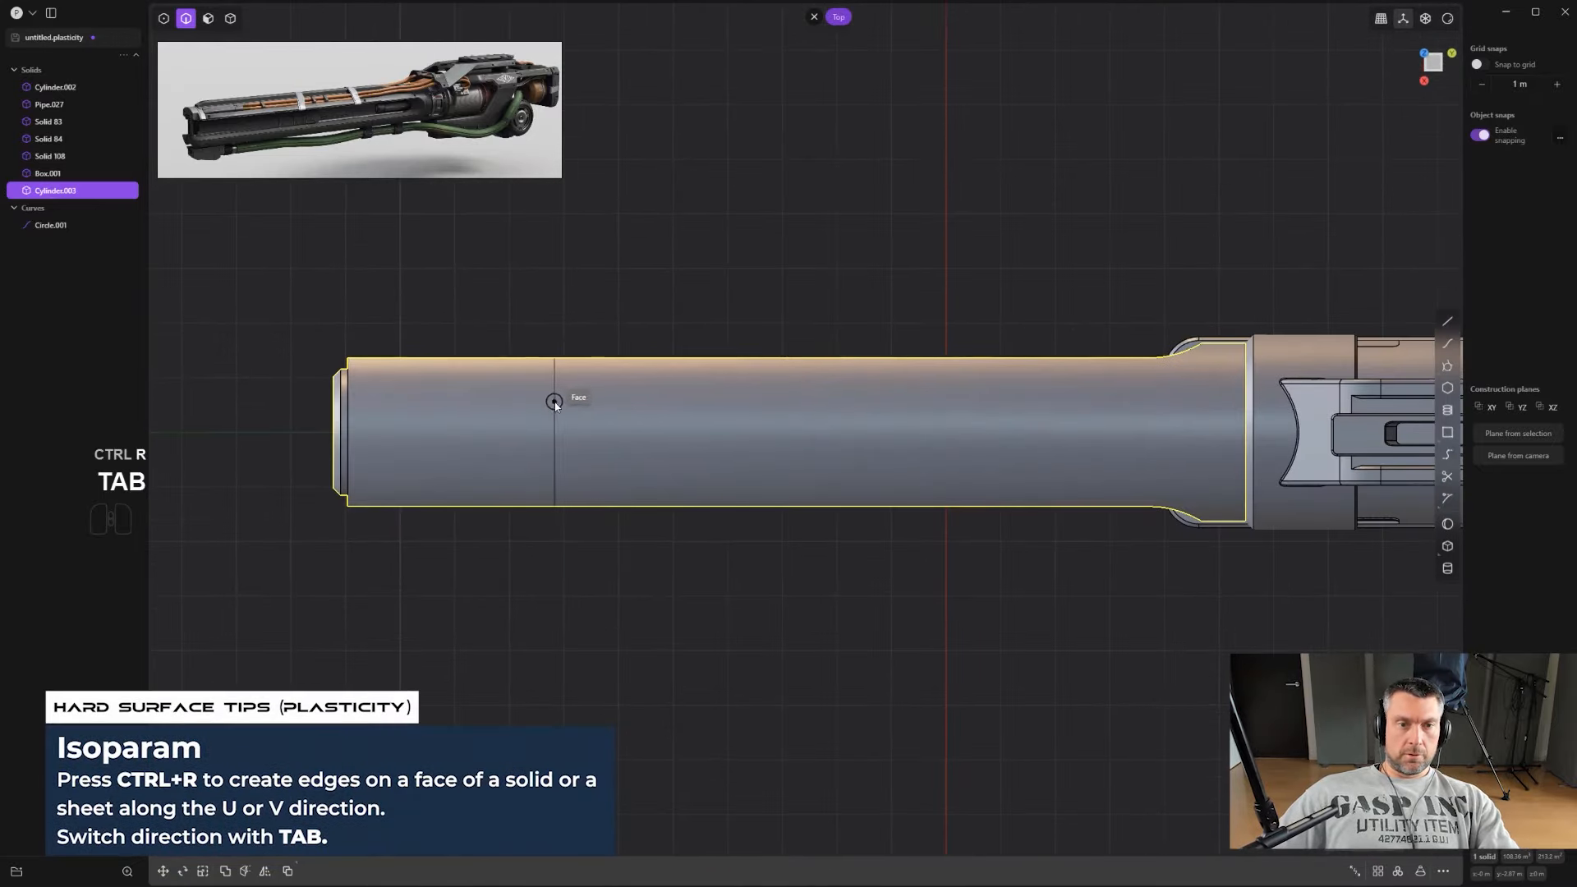
pyautogui.click(554, 418)
pyautogui.hotkey('ctrl', 'r')
pyautogui.press('Tab')
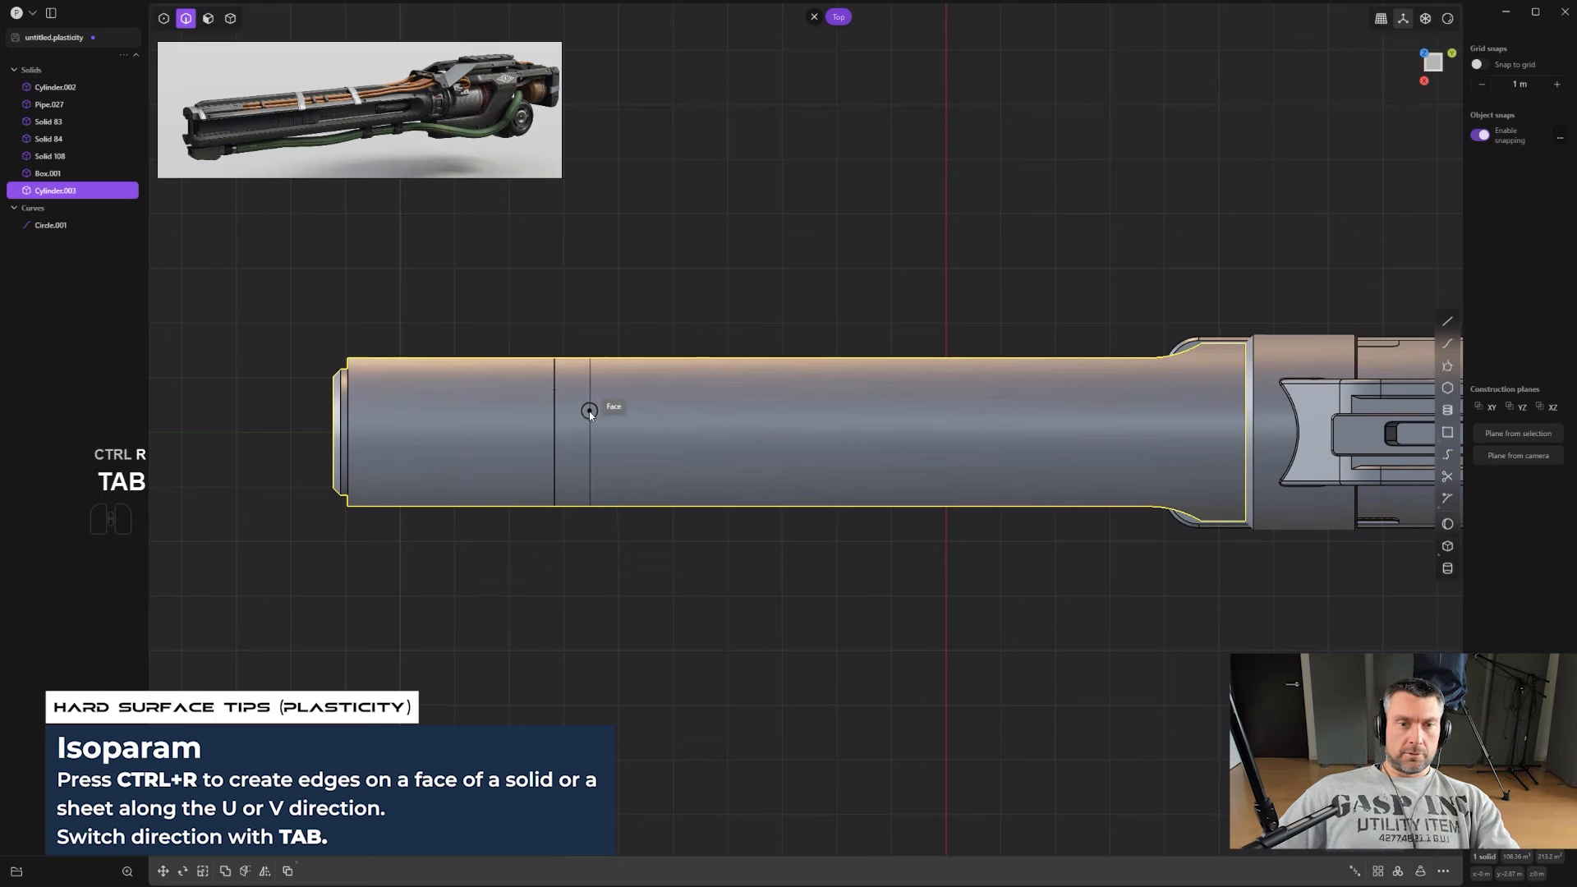
pyautogui.click(585, 415)
# Step: Add a second pair of crosswise isoparam edges farther back along the barrel to outline another narrow band
pyautogui.scroll(1, 954, 406)
pyautogui.hotkey('ctrl', 'r')
pyautogui.press('Tab')
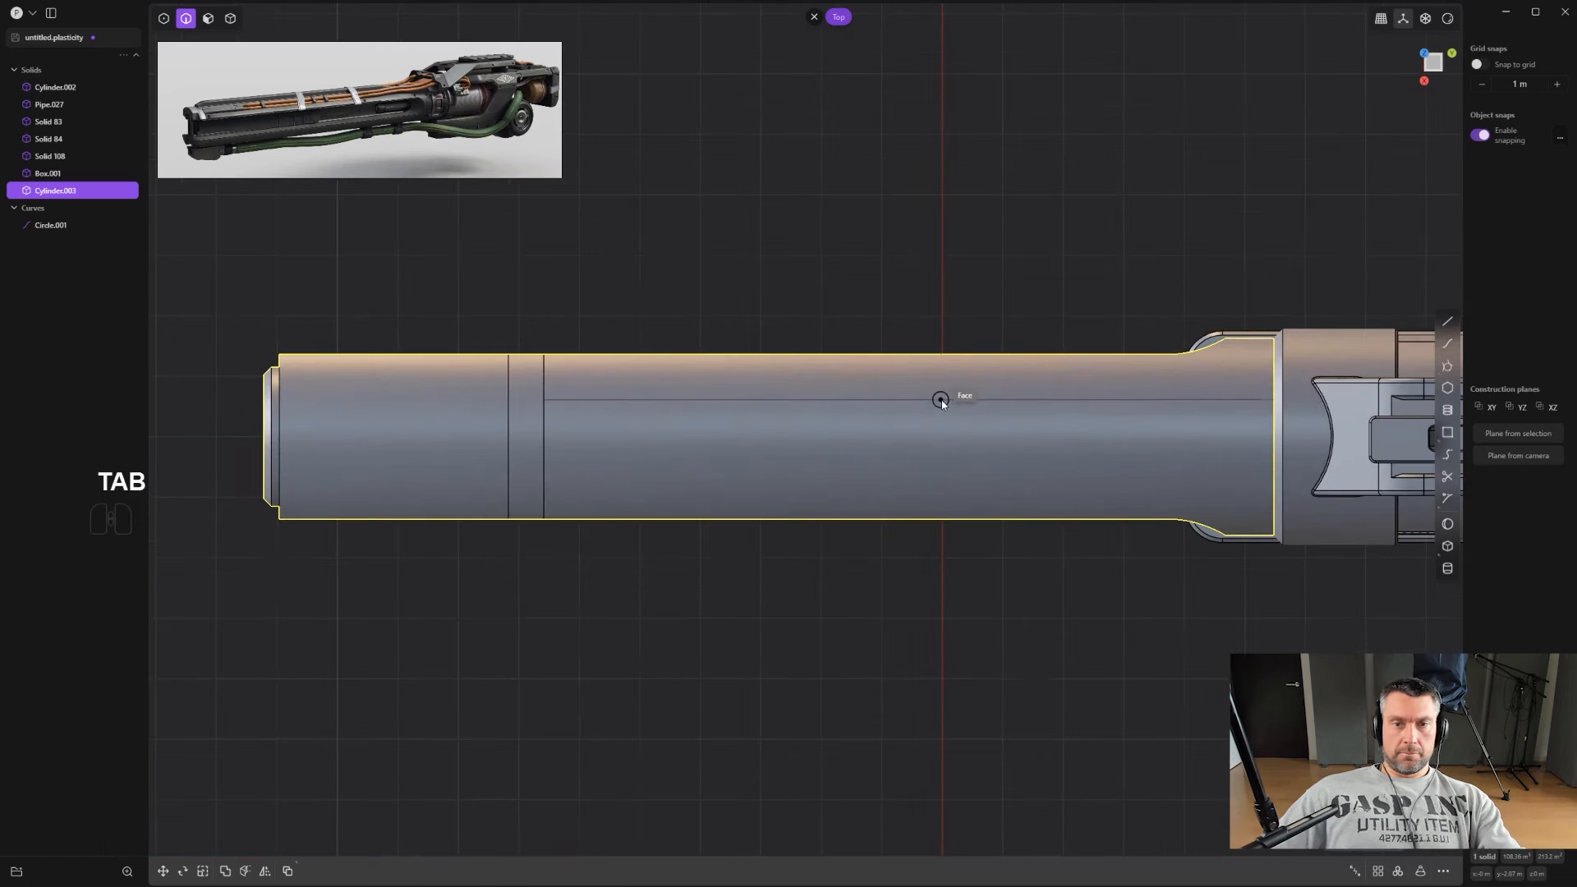
pyautogui.click(957, 398)
pyautogui.hotkey('ctrl', 'r')
pyautogui.press('Tab')
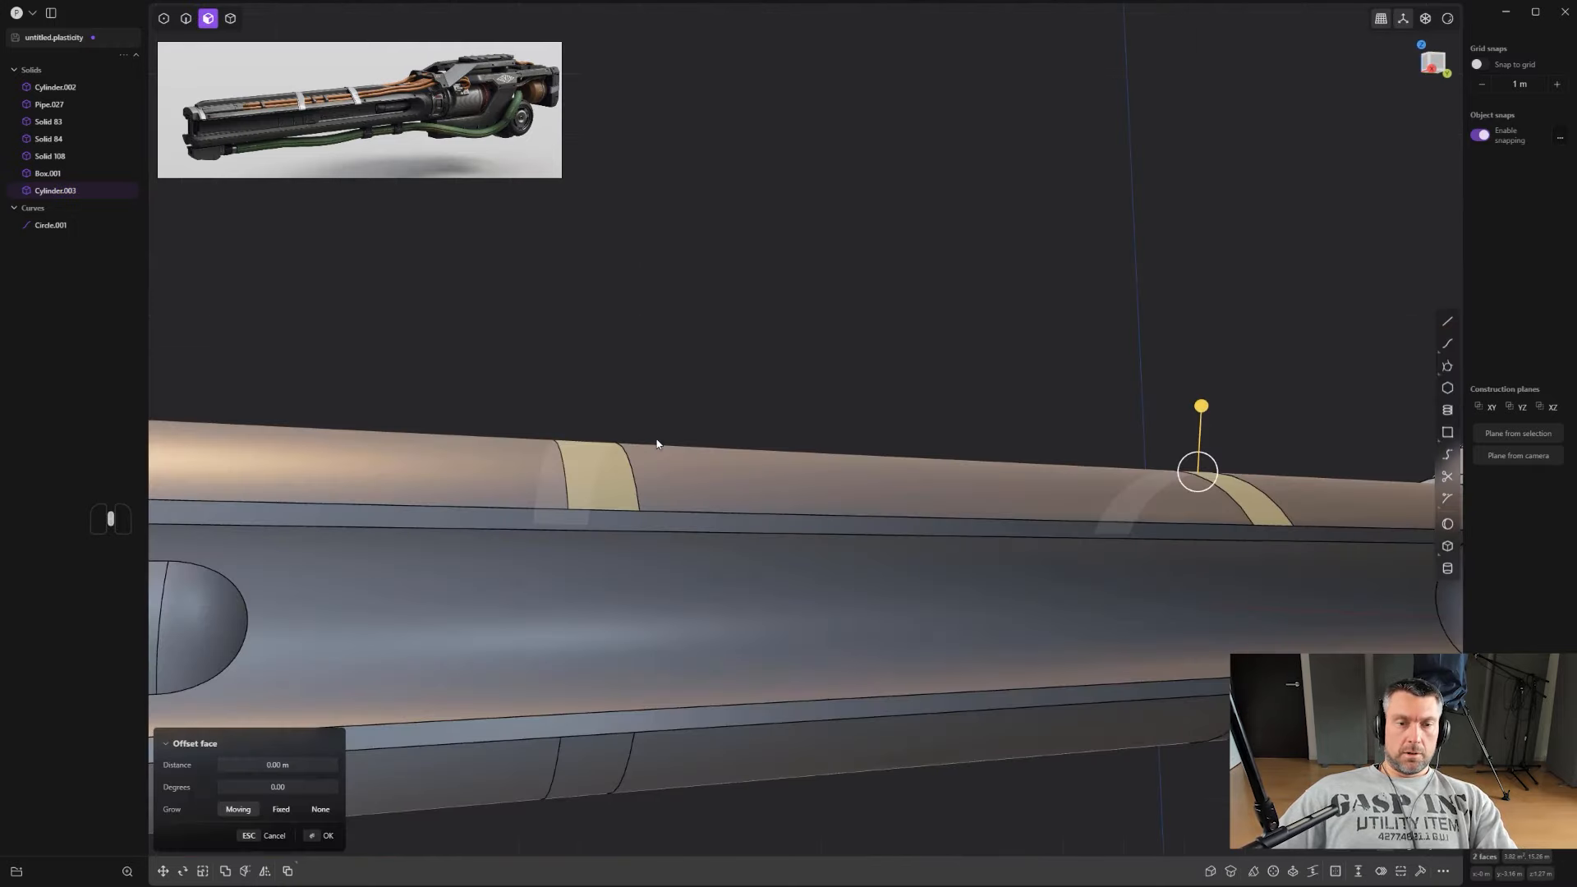
# Step: Duplicate the upper and lower faces of both narrow barrel bands as separate sheets
pyautogui.moveTo(657, 444); pyautogui.dragTo(767, 458, button='middle')
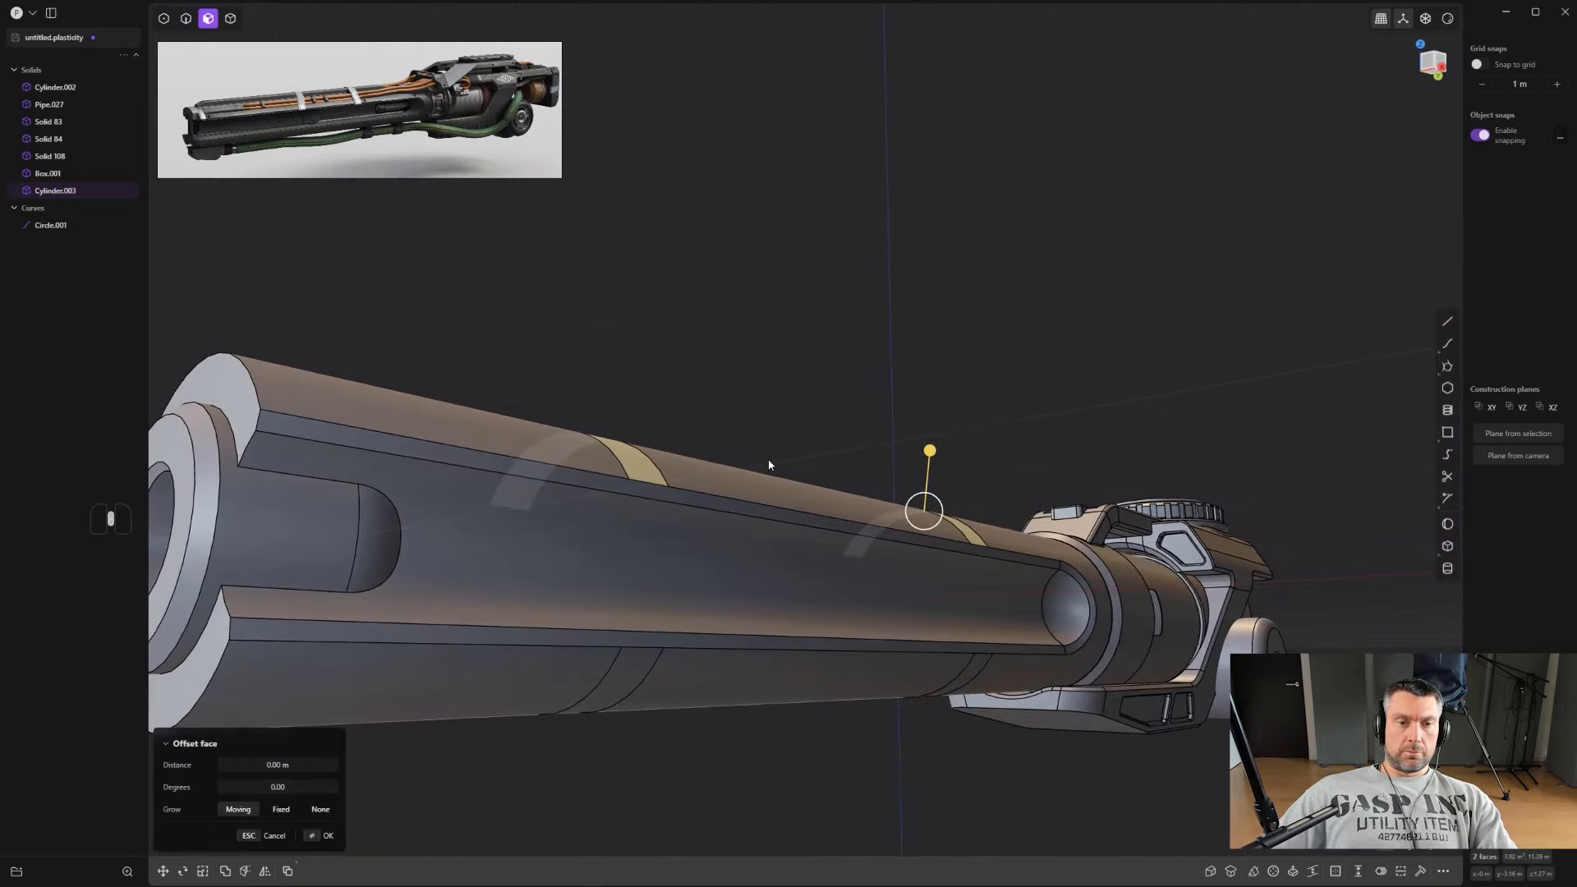
pyautogui.keyDown('shift'); pyautogui.click(829, 704); pyautogui.keyUp('shift')
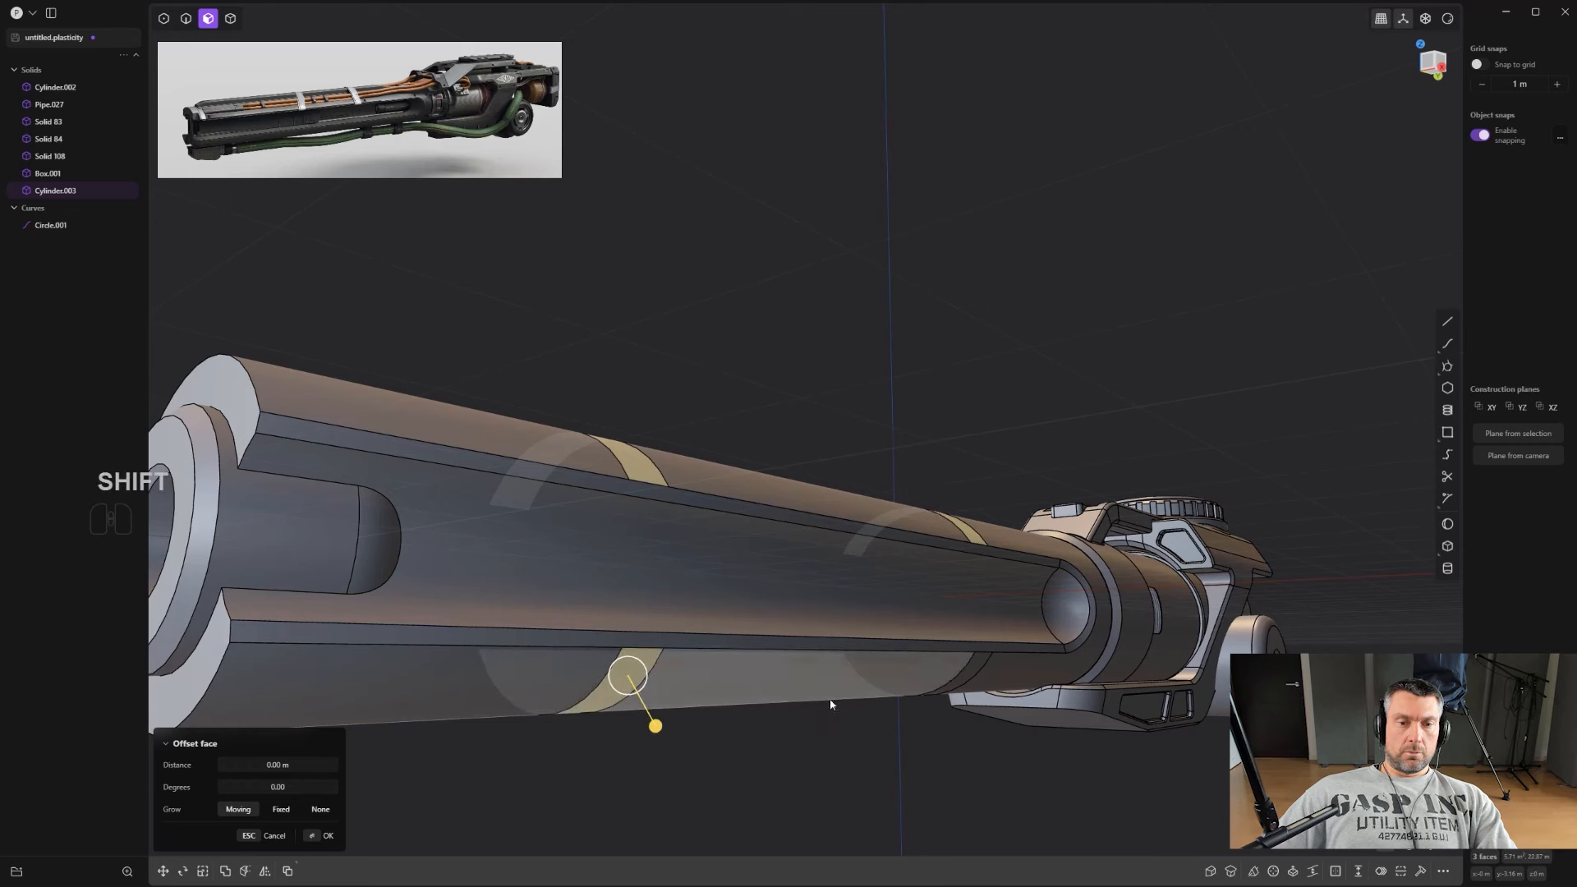
pyautogui.keyDown('shift'); pyautogui.click(953, 675); pyautogui.keyUp('shift')
pyautogui.moveTo(953, 675); pyautogui.dragTo(996, 598, button='middle')
pyautogui.hotkey('shift', 'd')
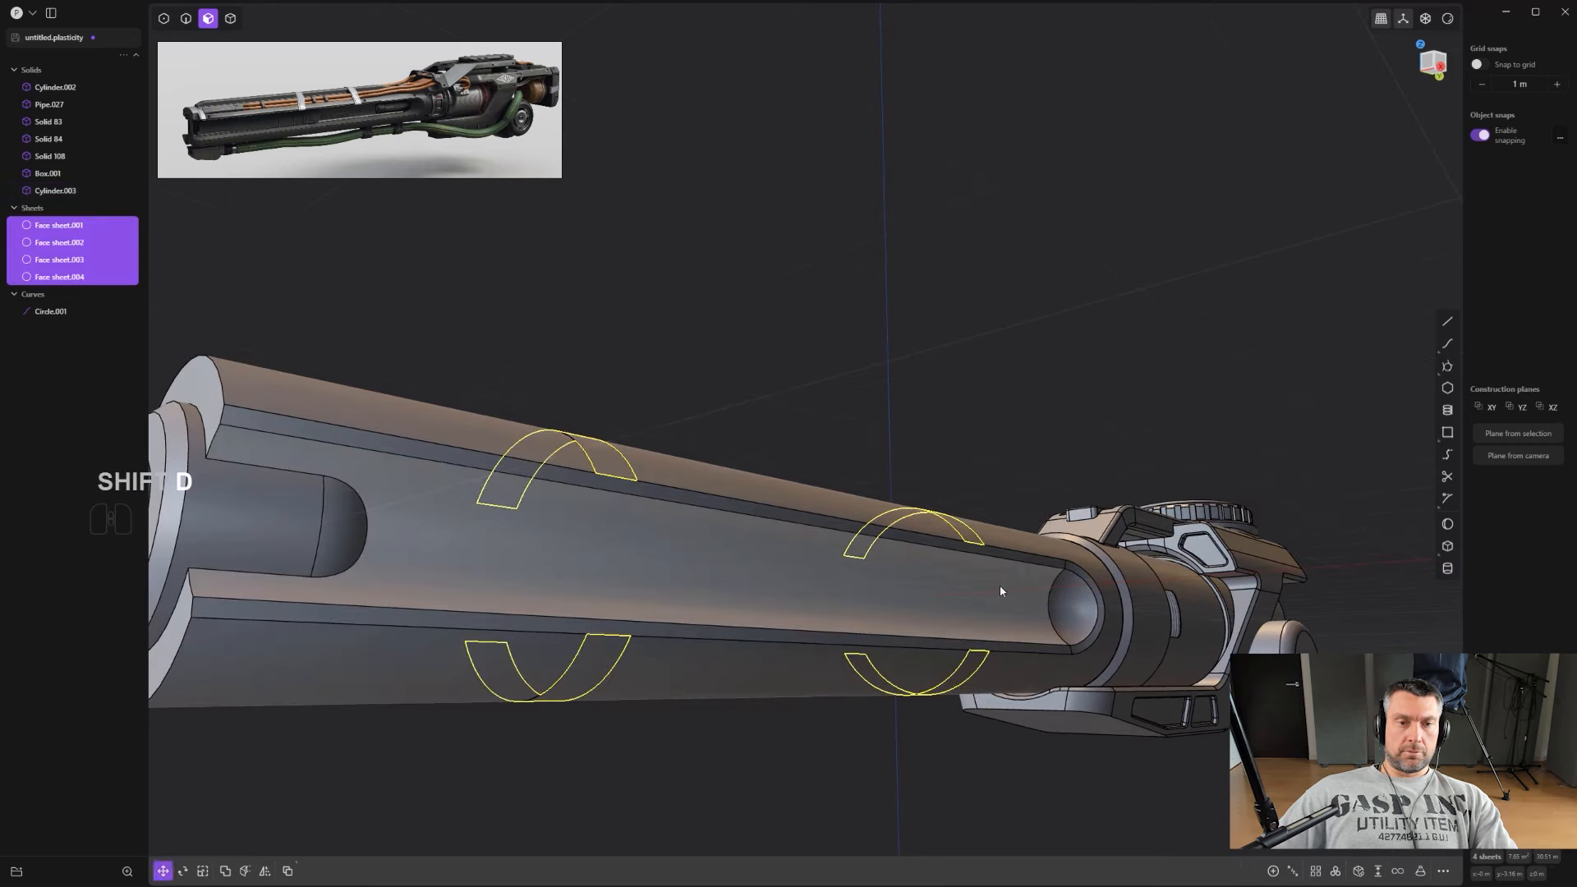
pyautogui.click(999, 587)
# Step: Delete the two rear duplicated band sheets and select the two remaining front ones
pyautogui.click(843, 414)
pyautogui.press('4')
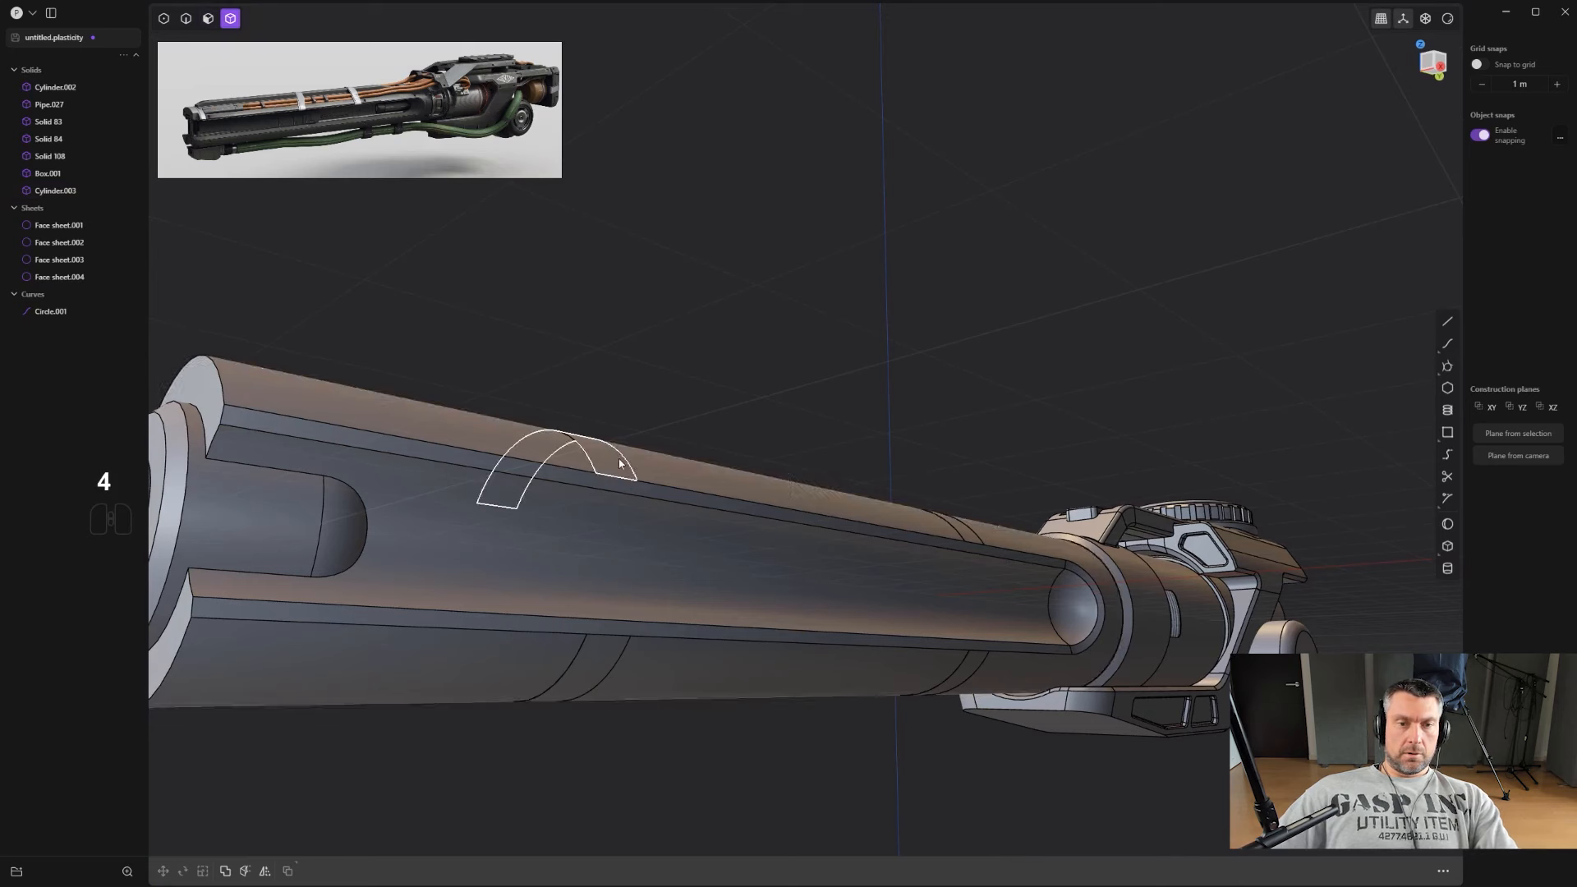
pyautogui.click(952, 513)
pyautogui.click(911, 532)
pyautogui.keyDown('shift'); pyautogui.click(928, 608); pyautogui.keyUp('shift')
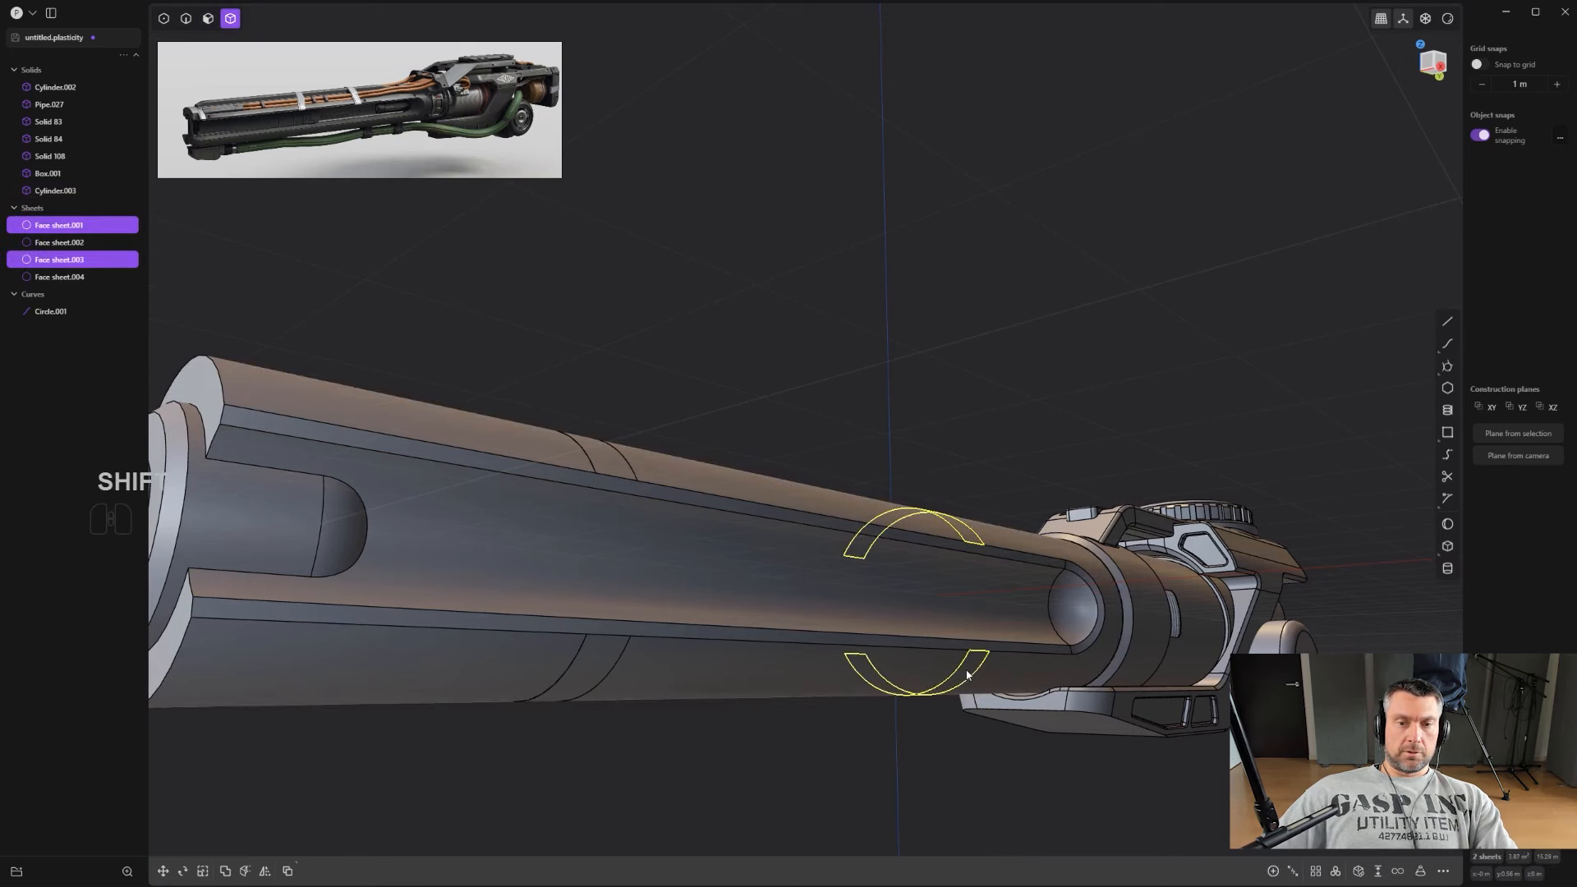
pyautogui.press('x')
pyautogui.click(632, 530)
pyautogui.keyDown('shift'); pyautogui.click(605, 661); pyautogui.keyUp('shift')
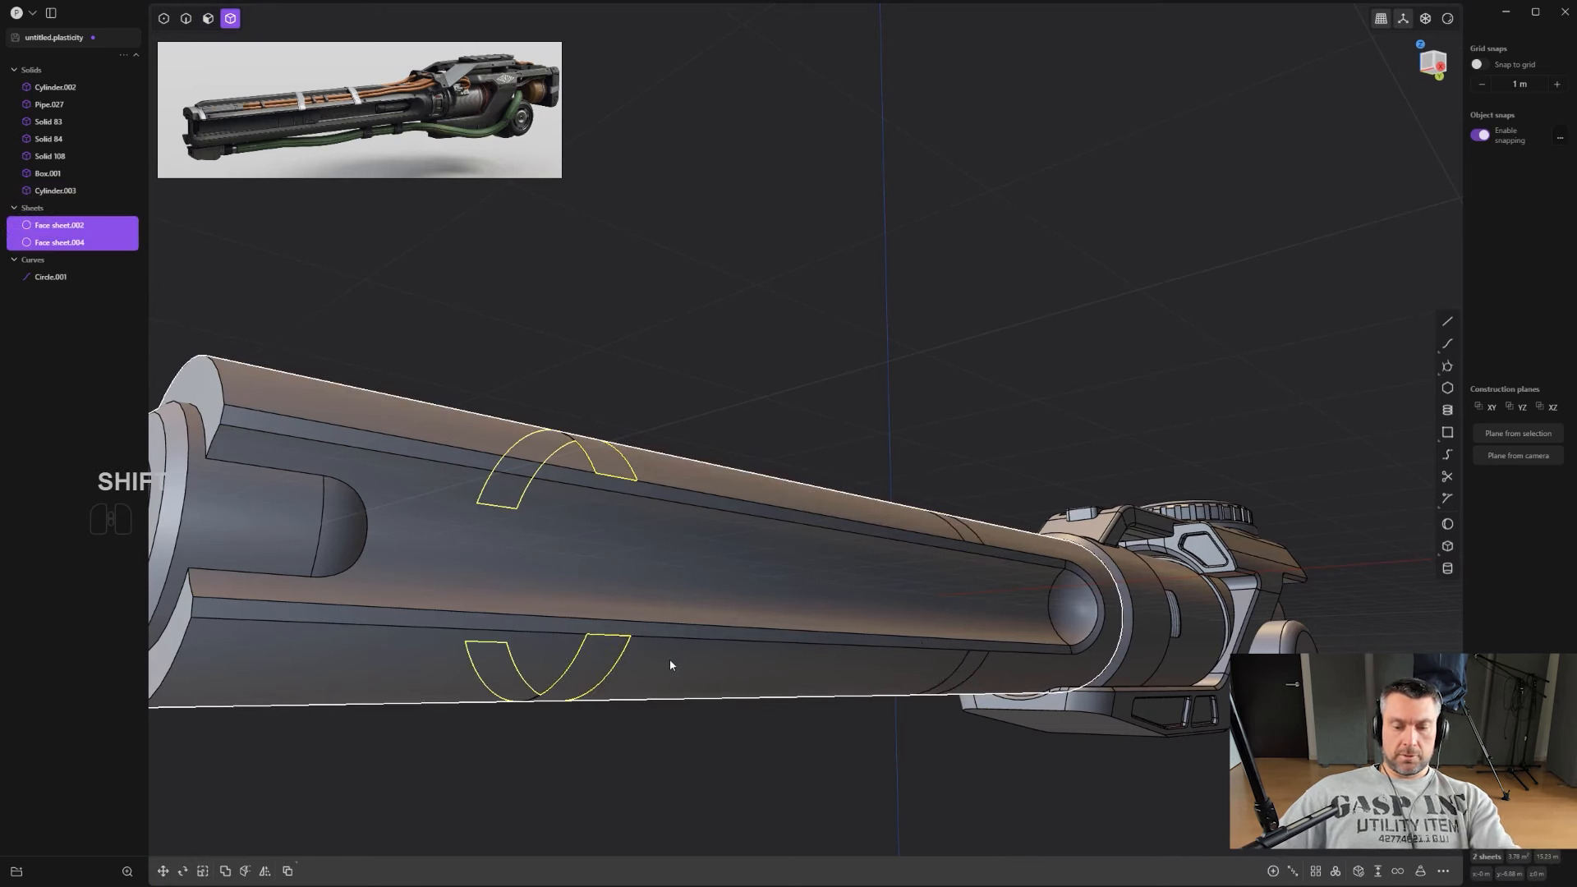
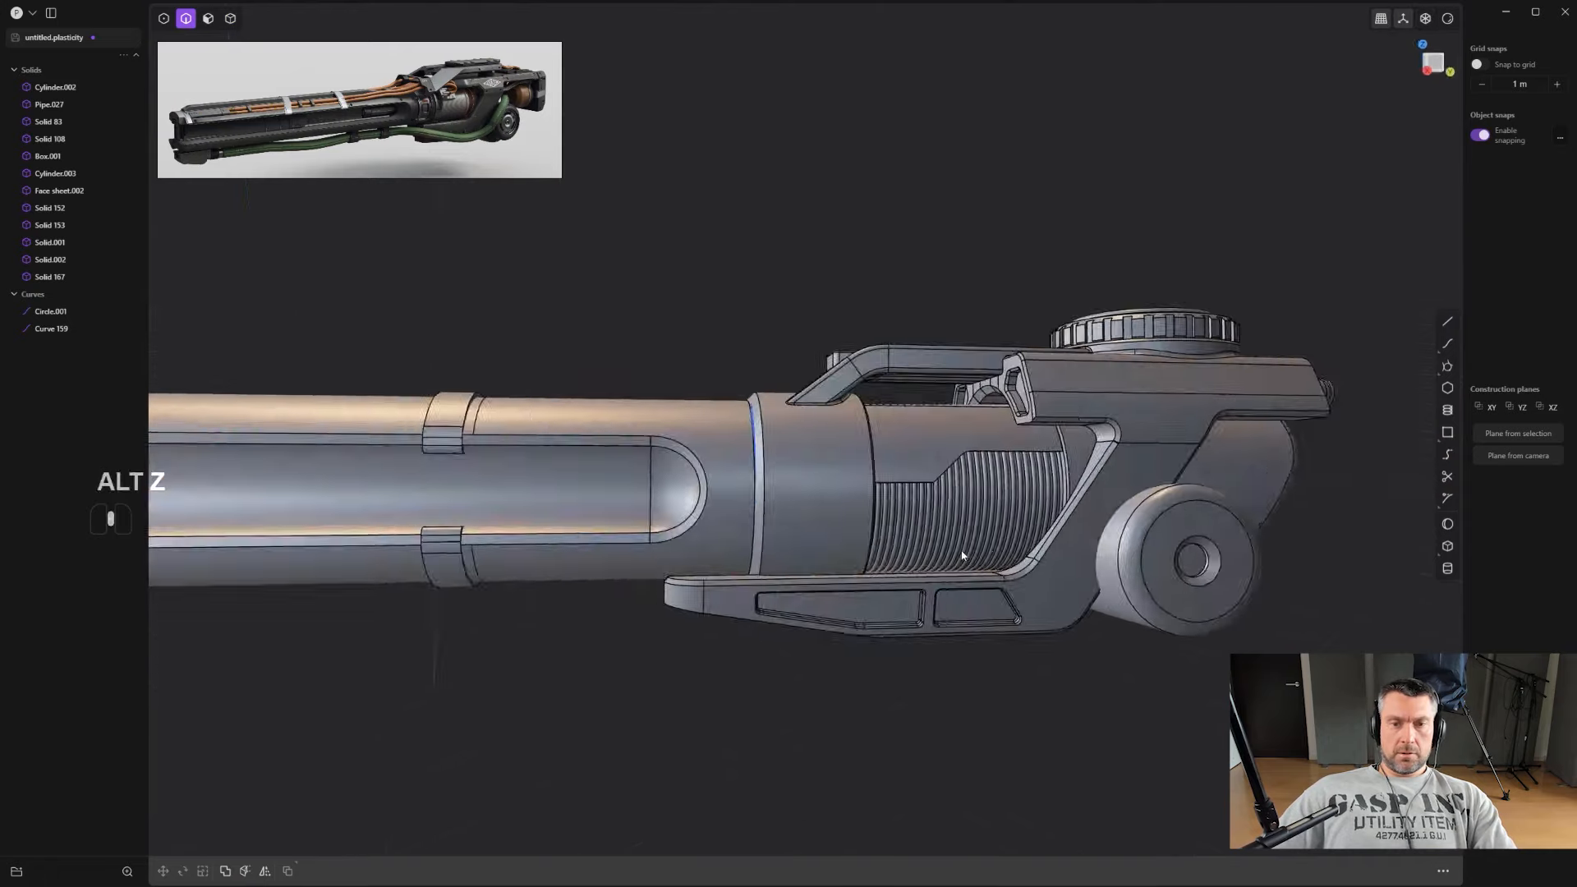
# Step: Mirror the cover panel beside the ribbed section to the opposite side of the gun
pyautogui.click(903, 463)
pyautogui.moveTo(903, 462); pyautogui.dragTo(1038, 516, button='middle')
pyautogui.hotkey('alt', 'x')
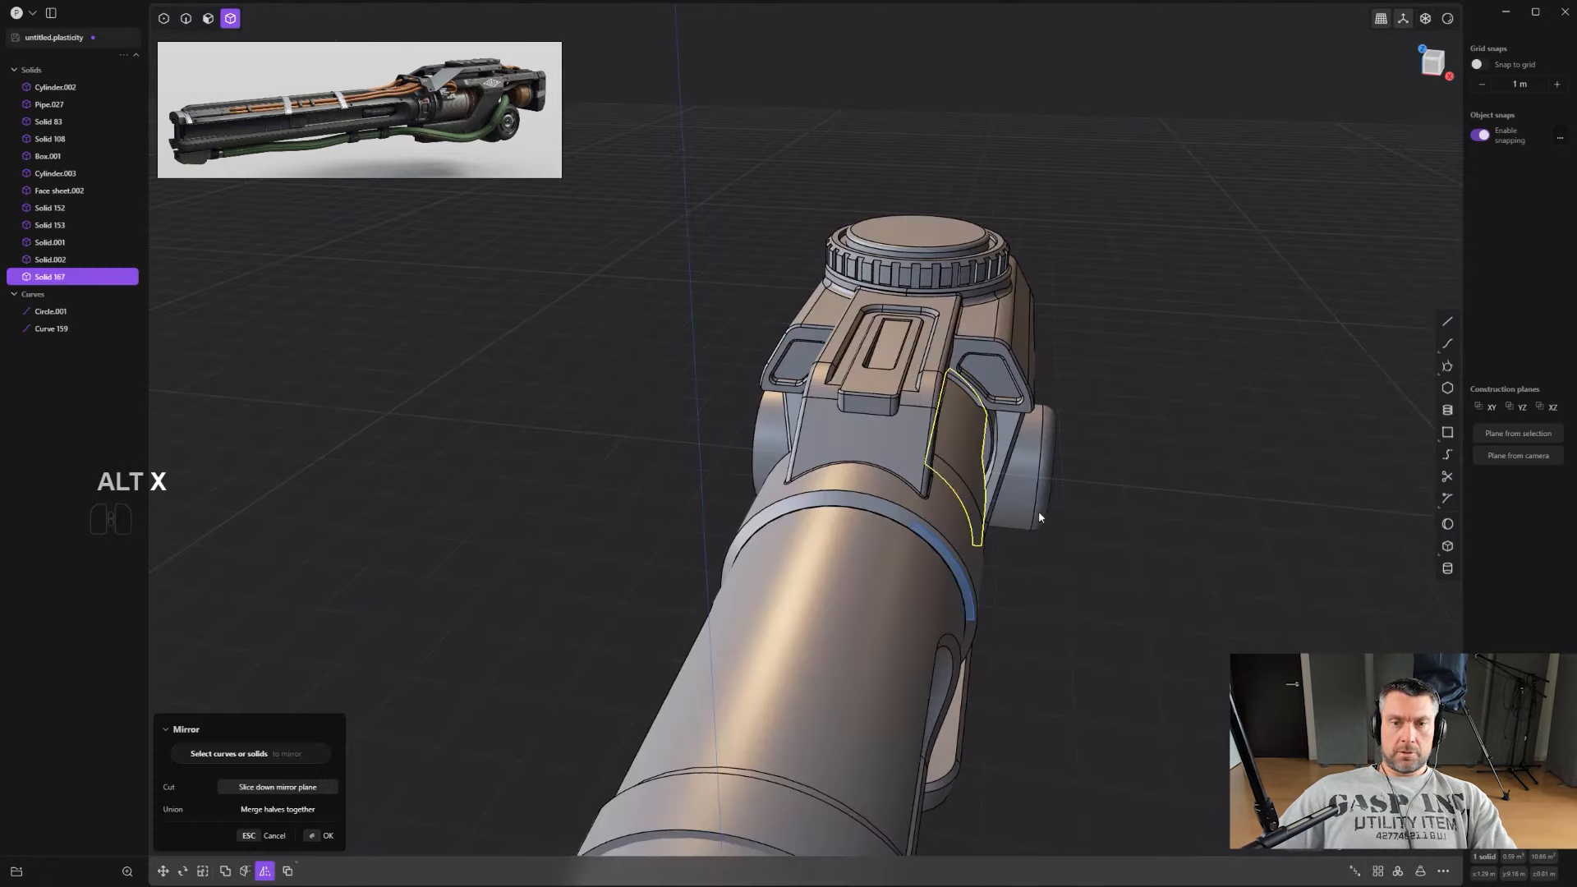
pyautogui.scroll(-4, 1038, 516)
pyautogui.click(939, 721)
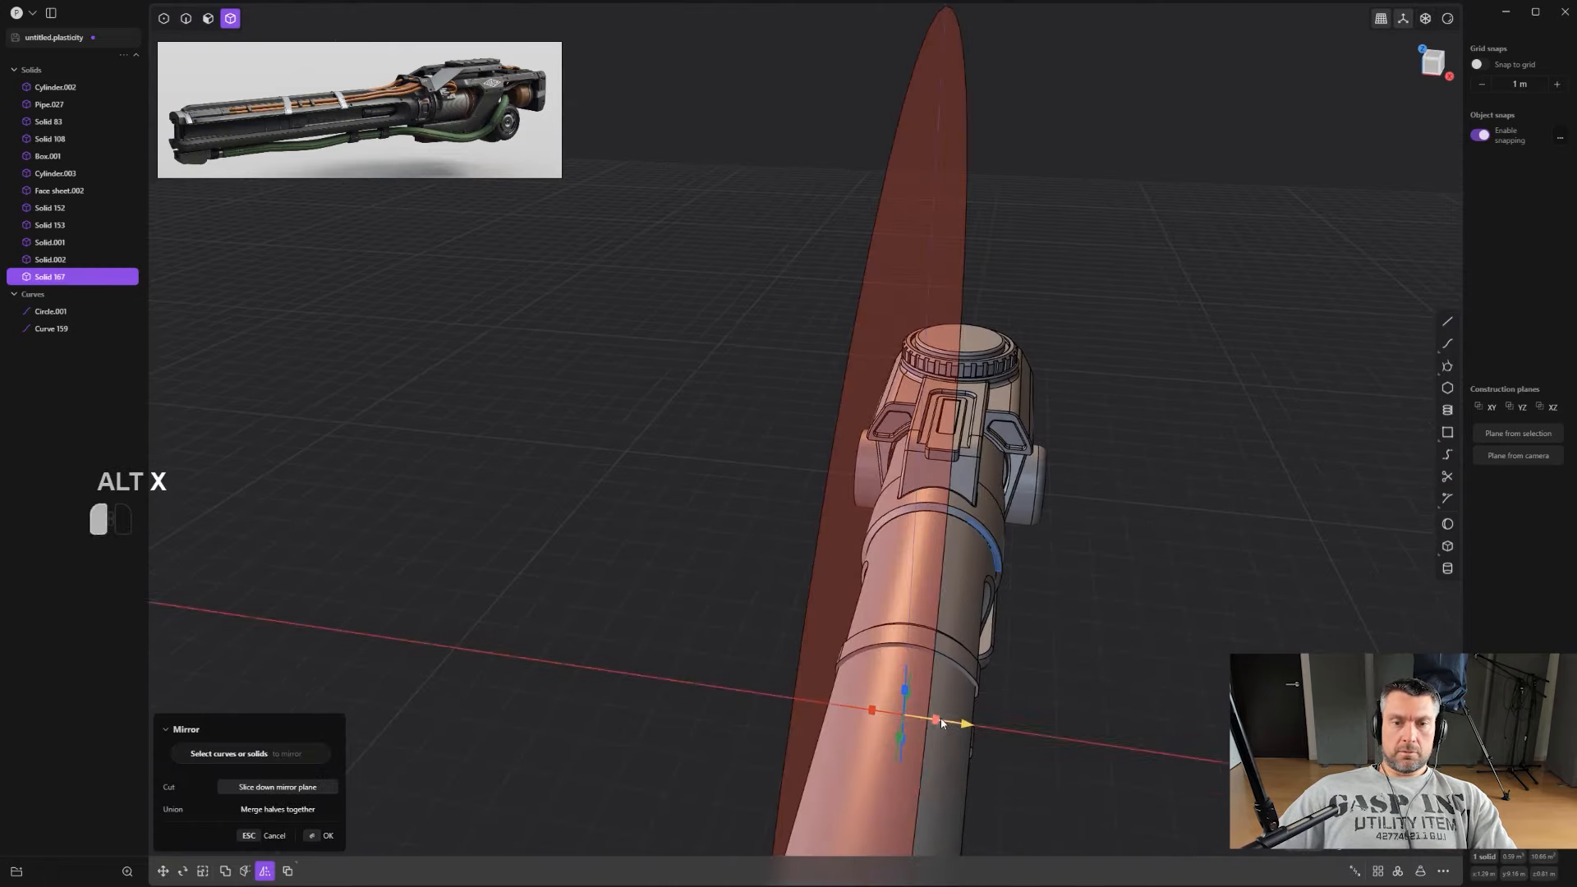
pyautogui.rightClick(1141, 609)
pyautogui.press('KP_3')
pyautogui.click(1081, 588)
# Step: Fillet the lower corner edge in the cover panel's stepped outline above the ribs
pyautogui.moveTo(1080, 589); pyautogui.dragTo(706, 279, button='middle')
pyautogui.scroll(3, 706, 279)
pyautogui.keyDown('shift'); pyautogui.moveTo(707, 279); pyautogui.dragTo(614, 278, button='middle'); pyautogui.keyUp('shift')
pyautogui.scroll(5, 663, 410)
pyautogui.click(629, 460)
pyautogui.press('2')
pyautogui.moveTo(629, 460); pyautogui.dragTo(656, 497, button='middle')
pyautogui.click(656, 513)
pyautogui.press('f')
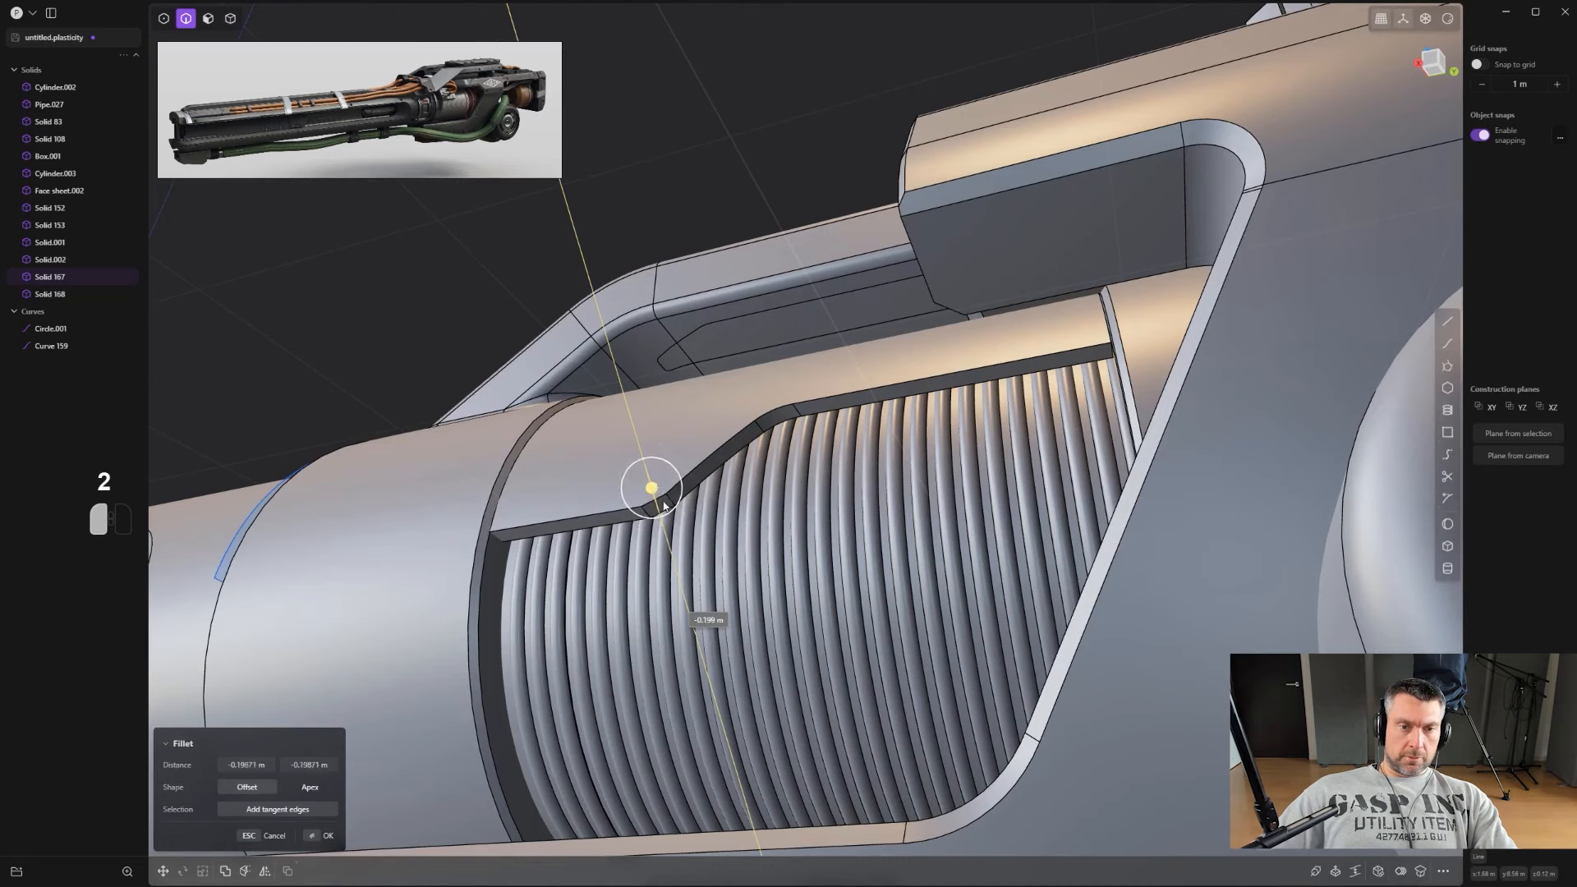
pyautogui.moveTo(664, 504); pyautogui.dragTo(667, 526)
pyautogui.press('Return')
# Step: Bevel the sloped edge of the cover panel's stepped outline by about 0.02 m
pyautogui.click(713, 454)
pyautogui.press('f')
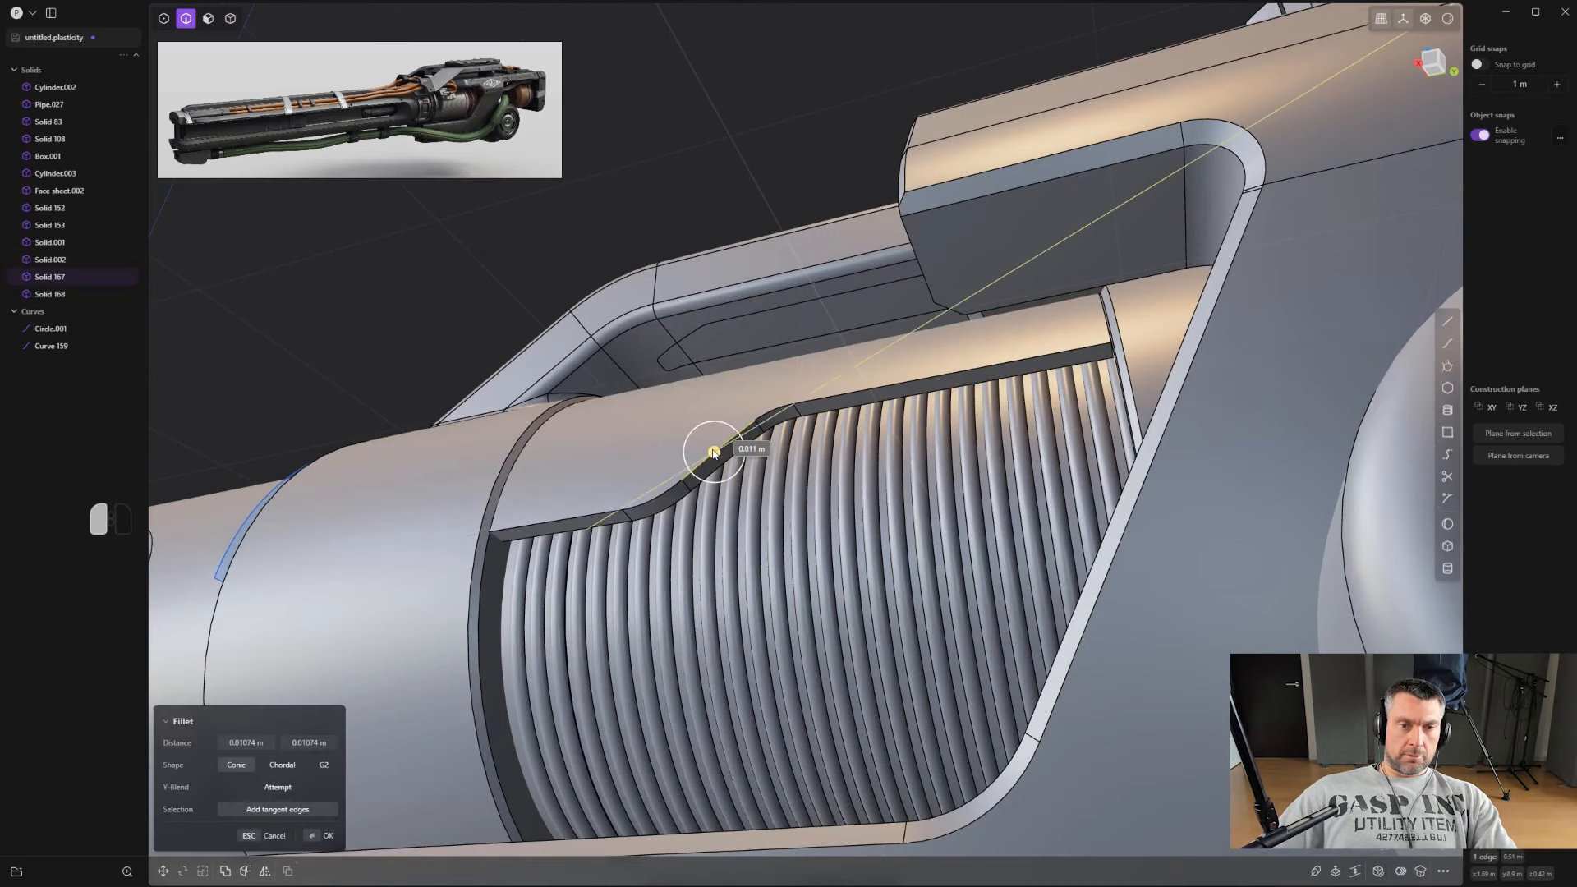
pyautogui.moveTo(712, 454); pyautogui.dragTo(726, 456)
pyautogui.moveTo(751, 423); pyautogui.dragTo(887, 581, button='middle')
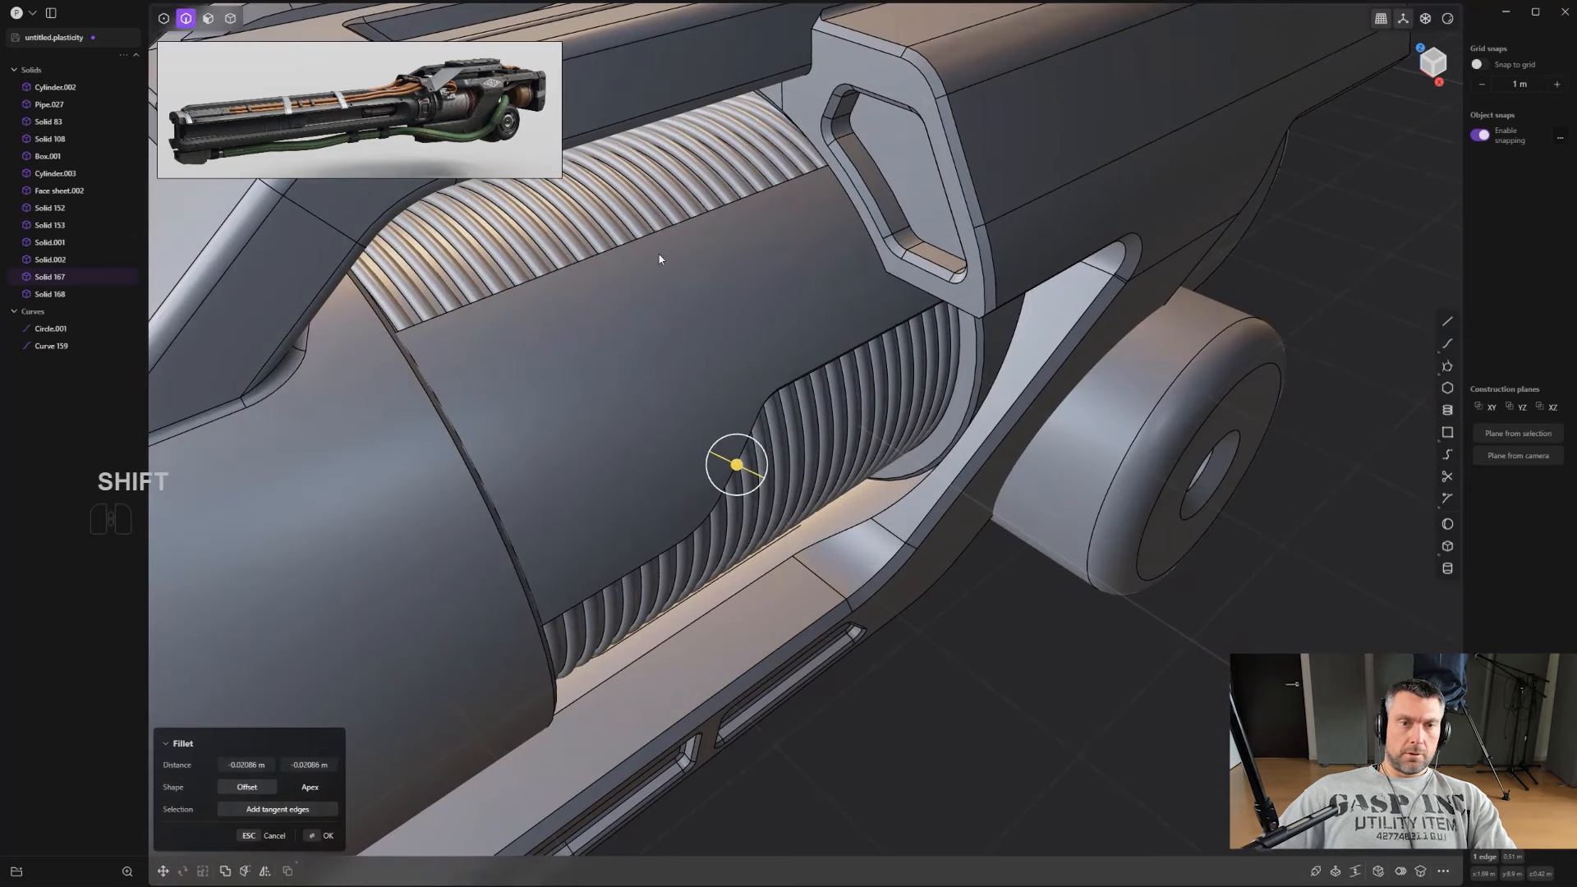
pyautogui.moveTo(652, 234); pyautogui.dragTo(654, 238)
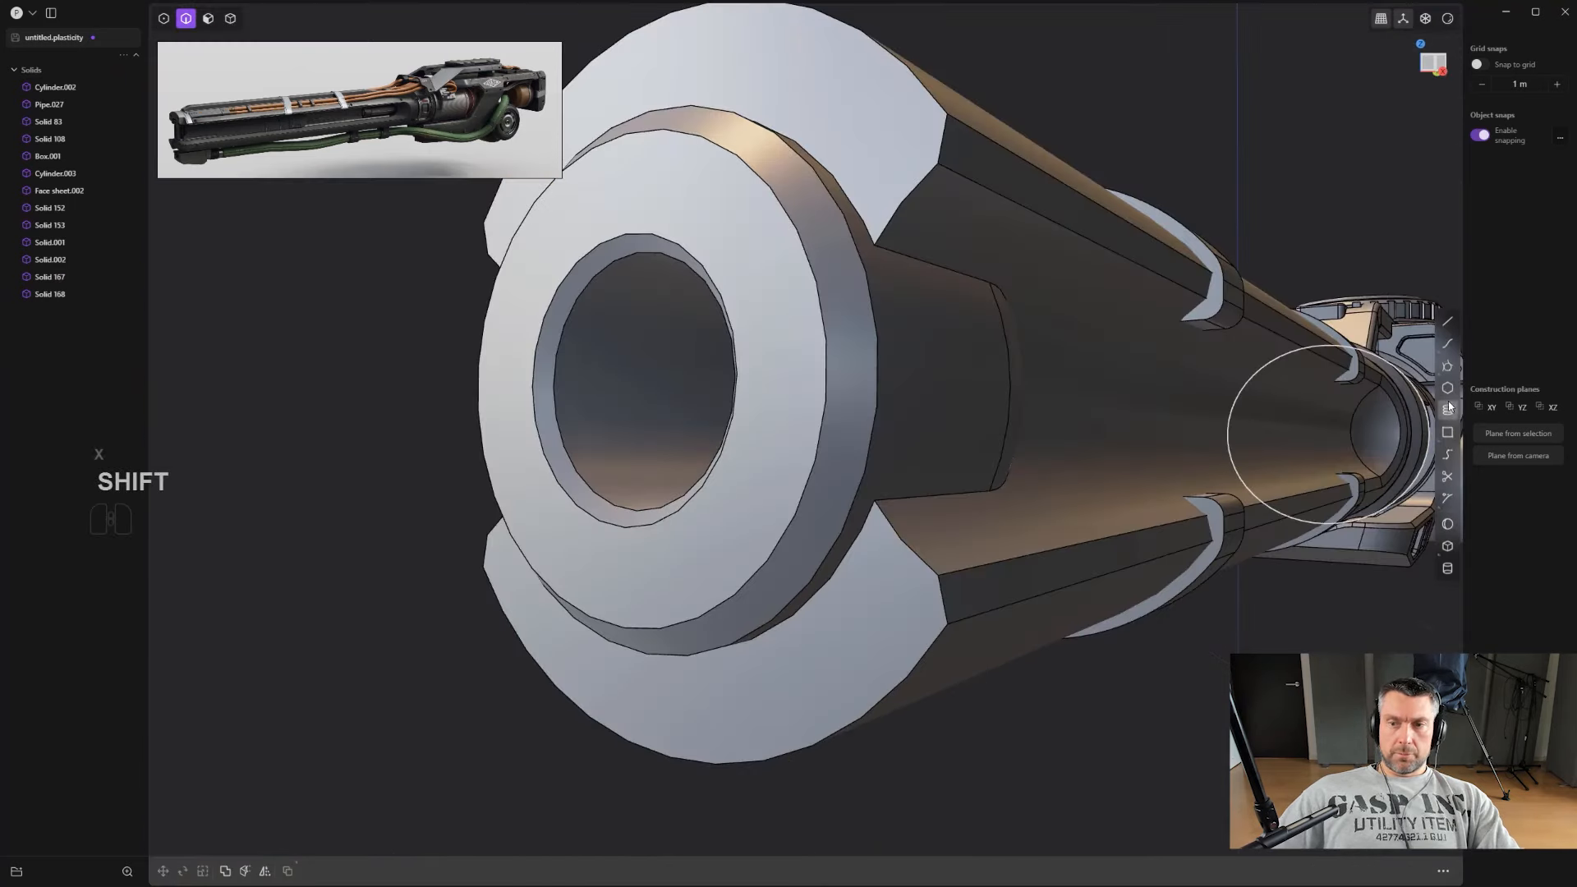
# Step: Draw a spiral centred on the muzzle bore, extending forward out of the barrel
pyautogui.click(1448, 409)
pyautogui.click(667, 377)
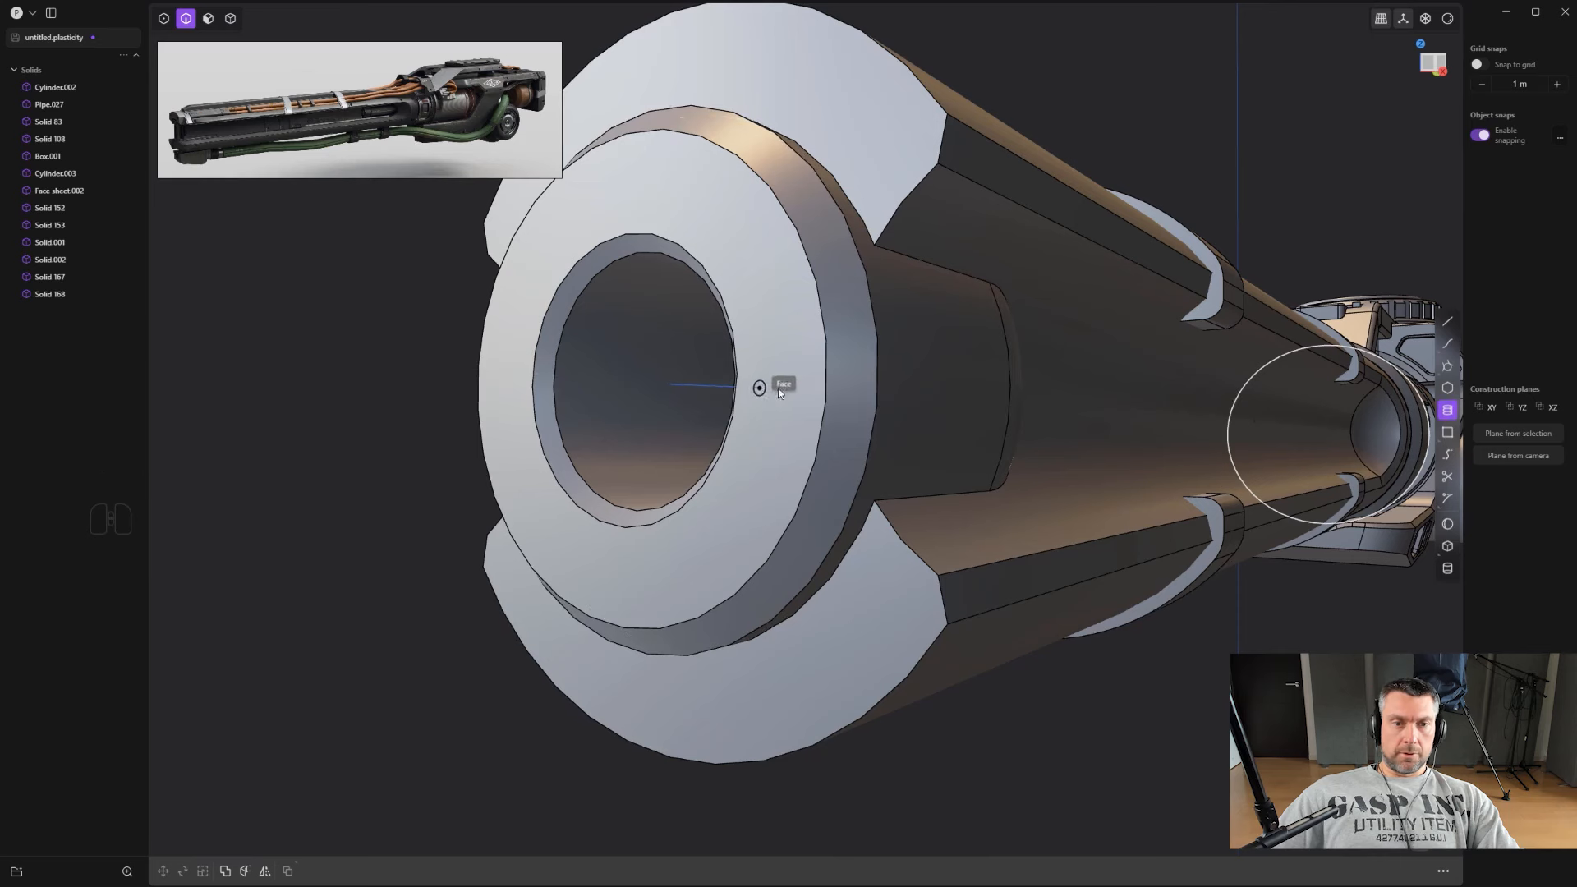
pyautogui.moveTo(735, 401); pyautogui.dragTo(732, 405, button='middle')
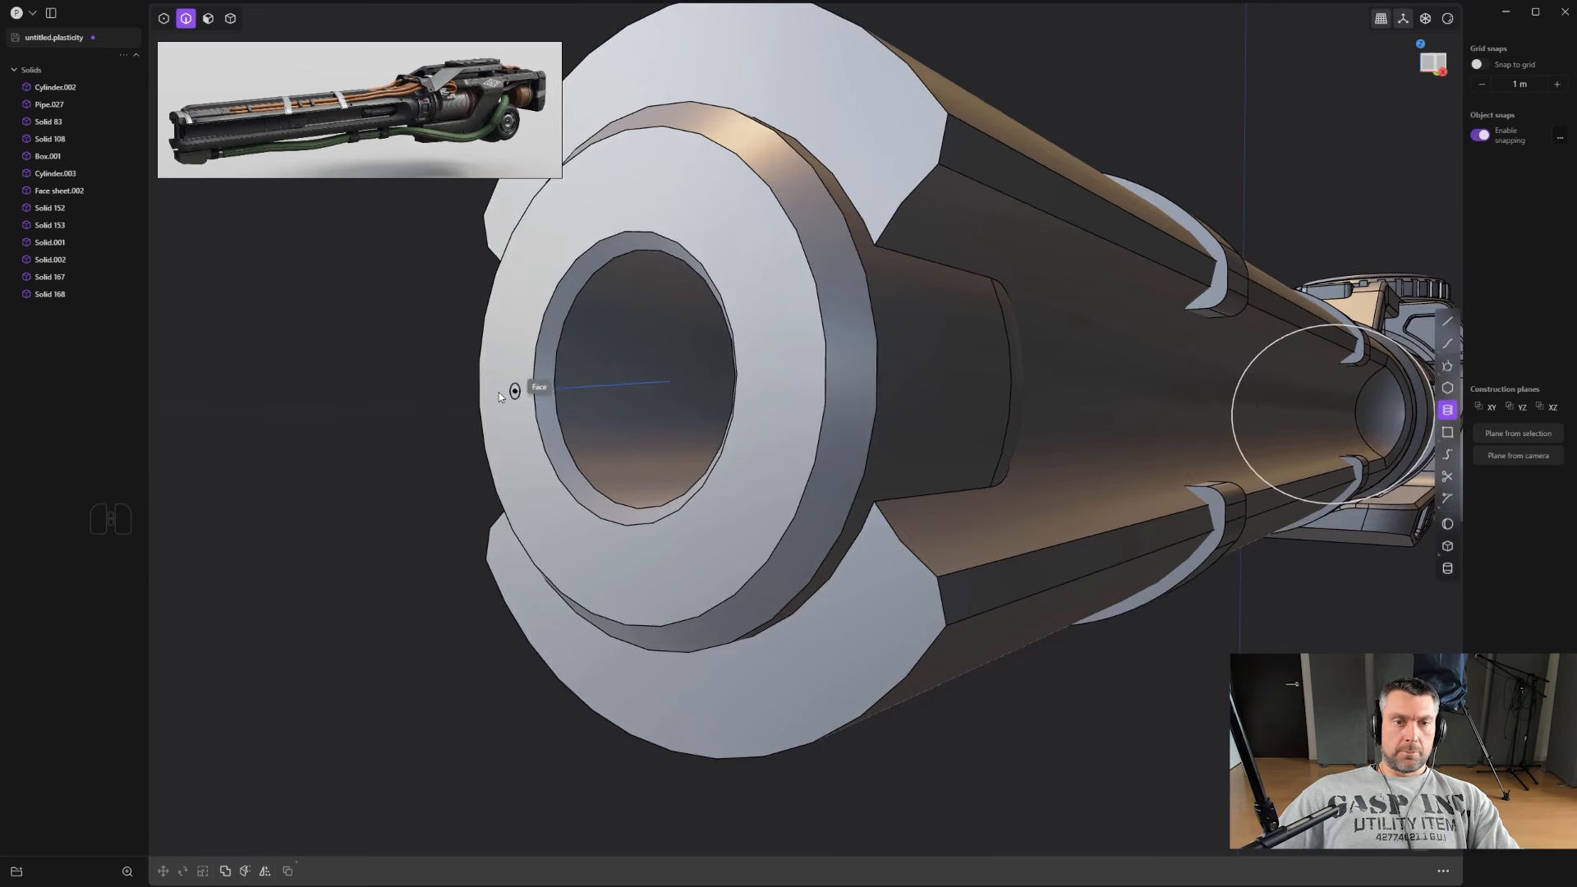
pyautogui.click(398, 365)
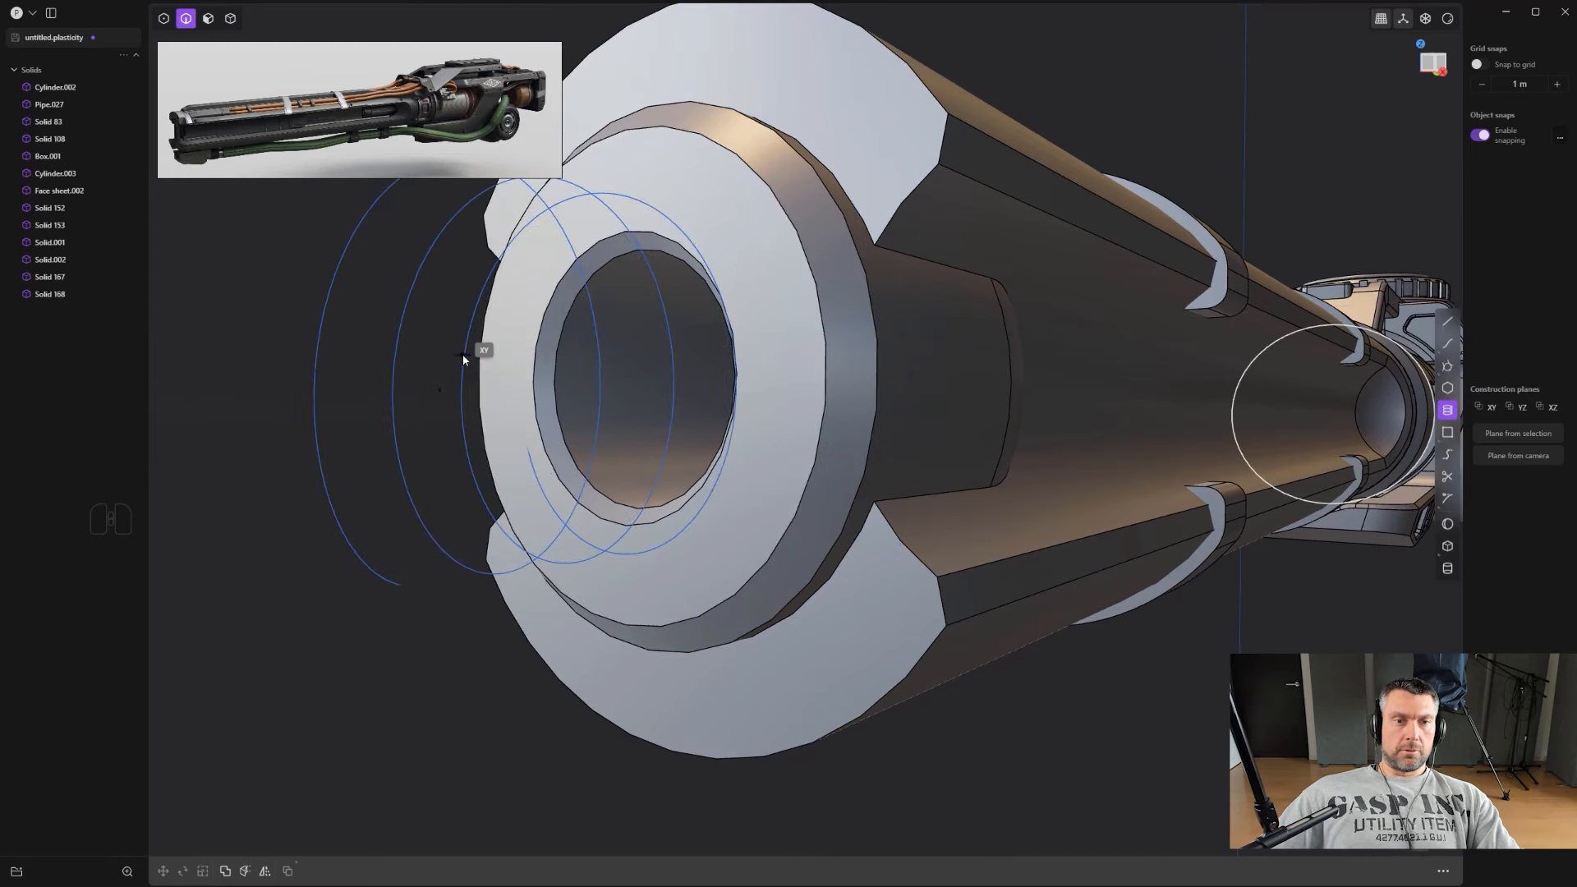
pyautogui.click(462, 358)
# Step: Shrink the spiral's radius to about 0.57 m and set it to 7 turns
pyautogui.moveTo(463, 358); pyautogui.dragTo(756, 434, button='middle')
pyautogui.scroll(-2, 609, 430)
pyautogui.scroll(2, 755, 434)
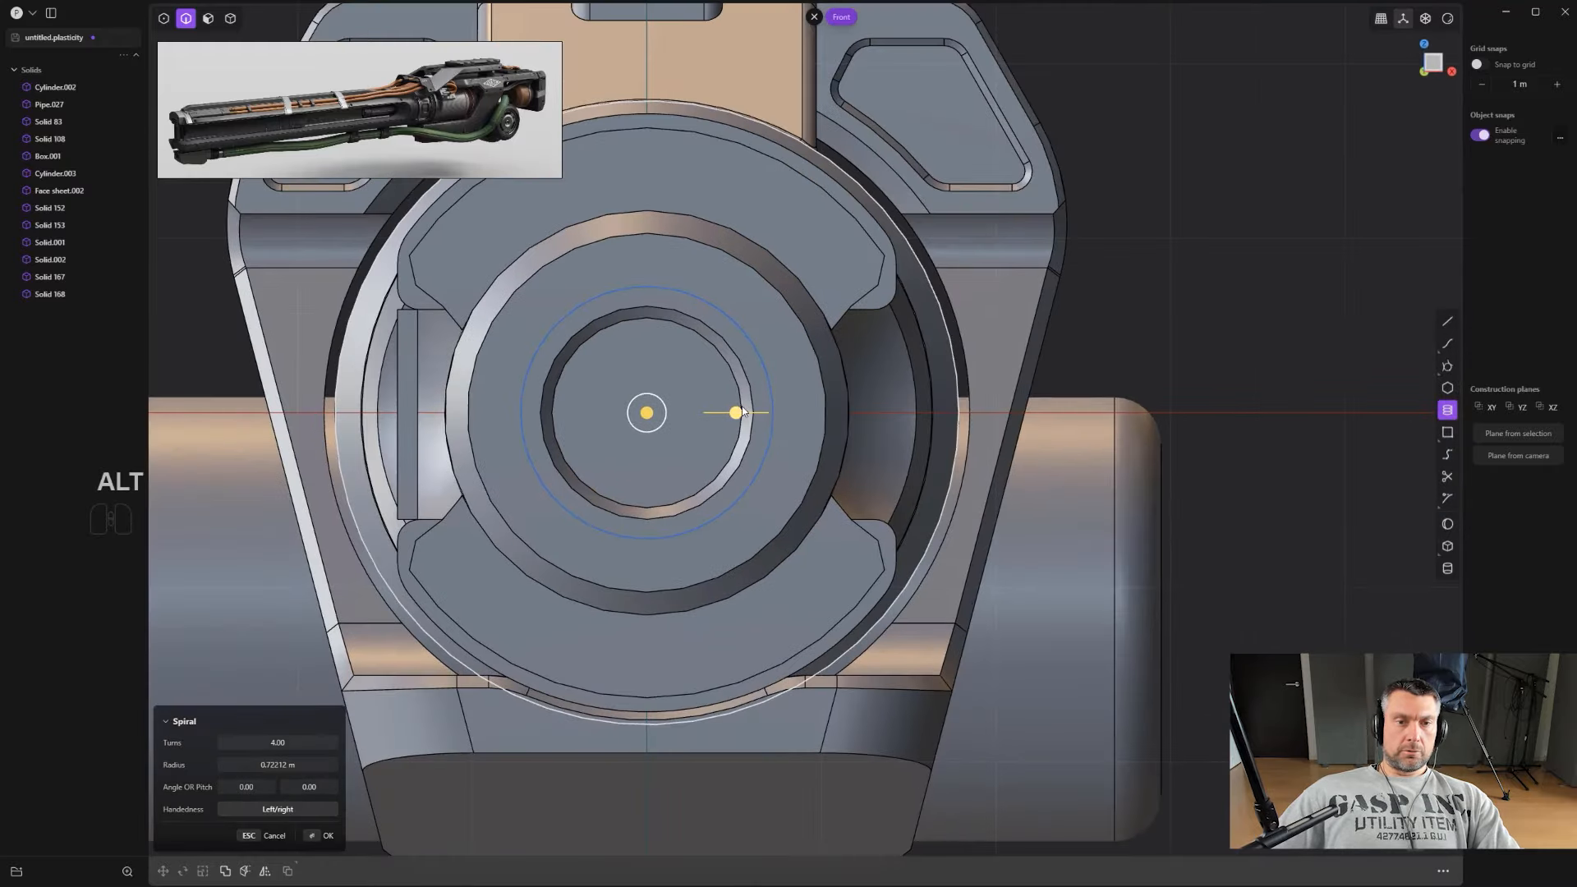
pyautogui.press('shift')
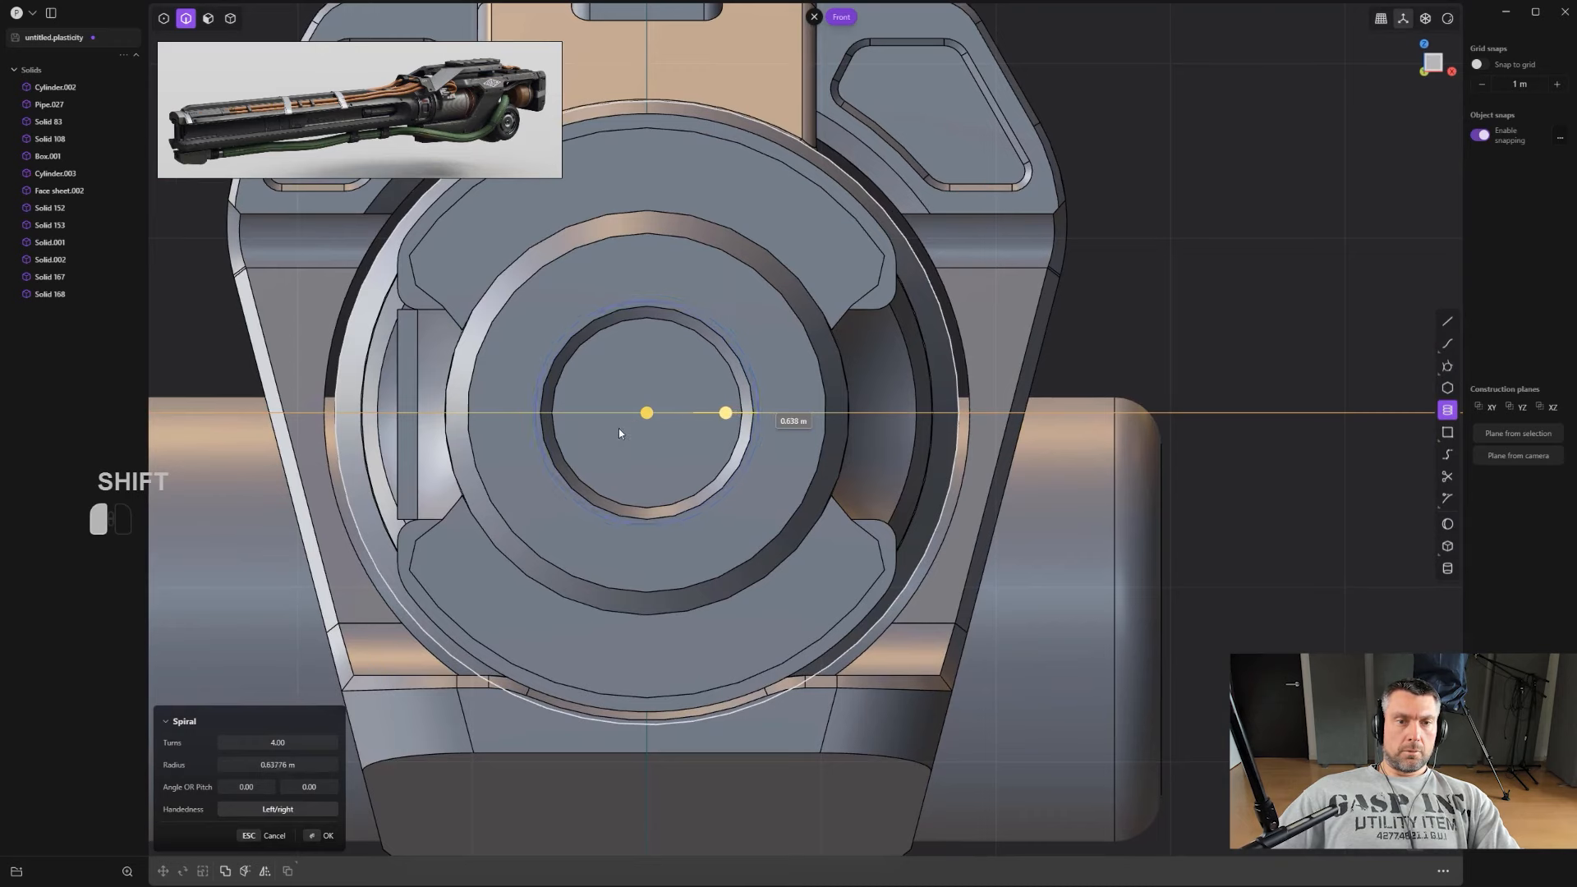
pyautogui.moveTo(509, 453); pyautogui.dragTo(615, 424, button='middle')
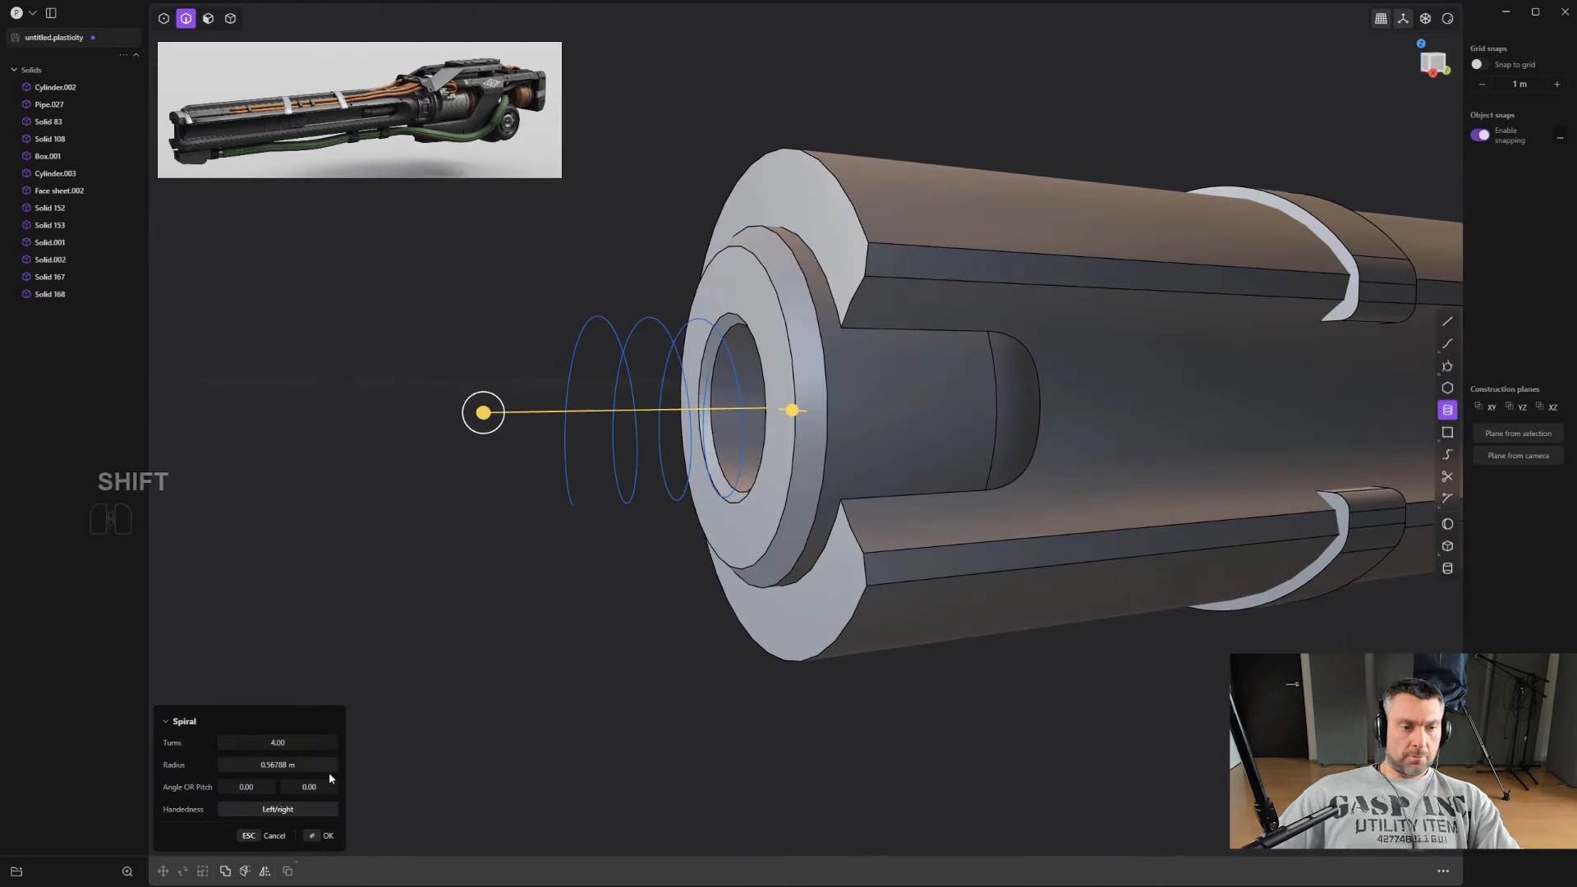
pyautogui.write('7')
pyautogui.press('Return')
pyautogui.rightClick(396, 713)
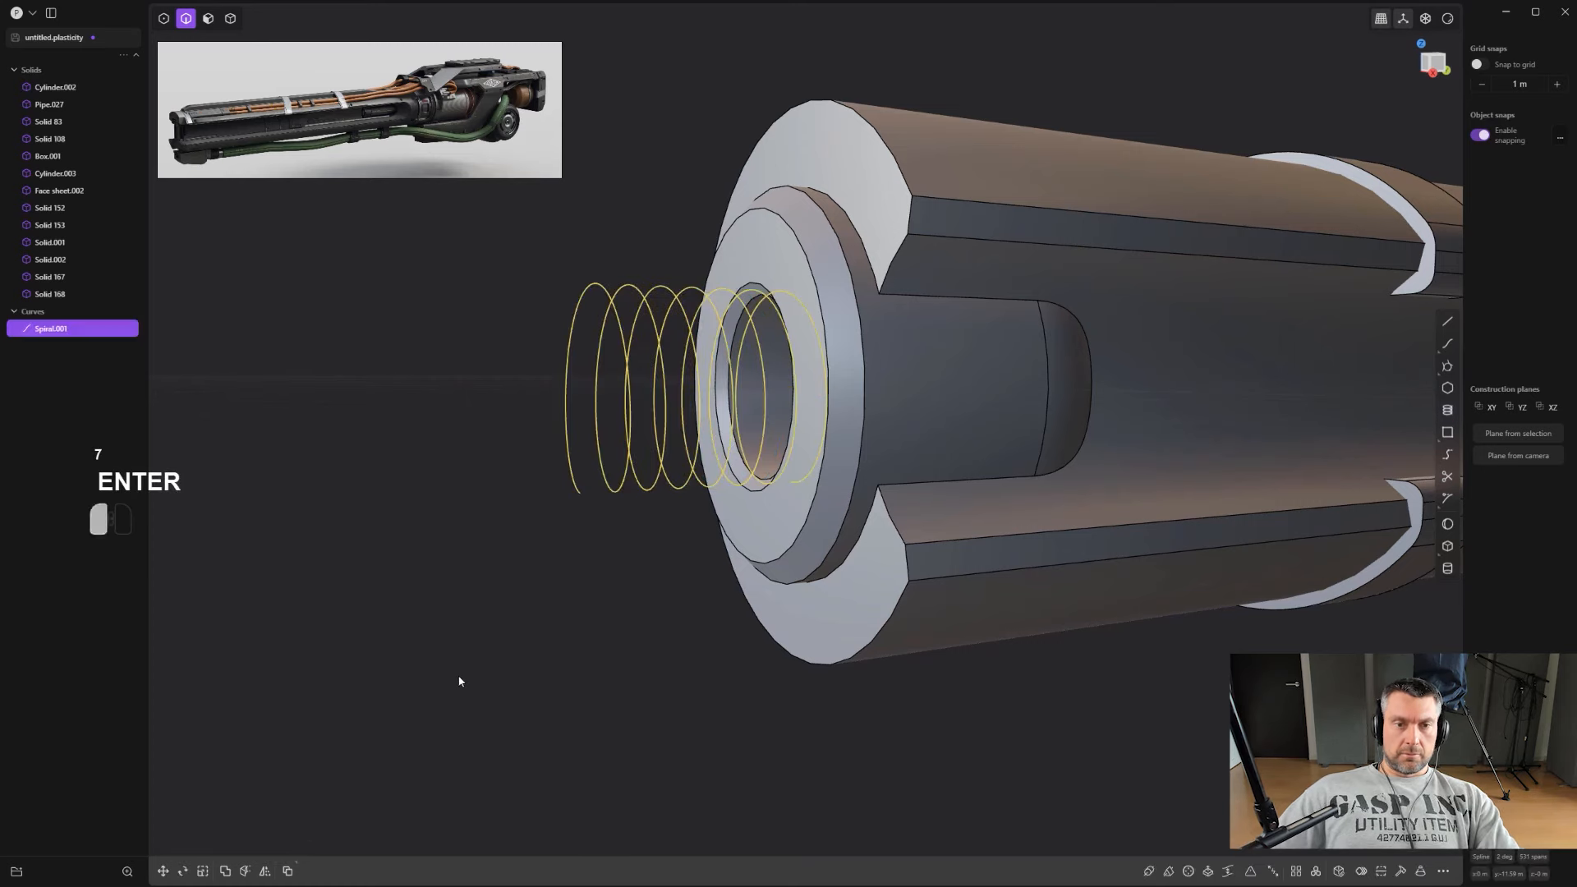
# Step: Select the spiral at the muzzle and begin moving it
pyautogui.click(460, 682)
pyautogui.scroll(2, 554, 542)
pyautogui.click(662, 419)
pyautogui.press('g')
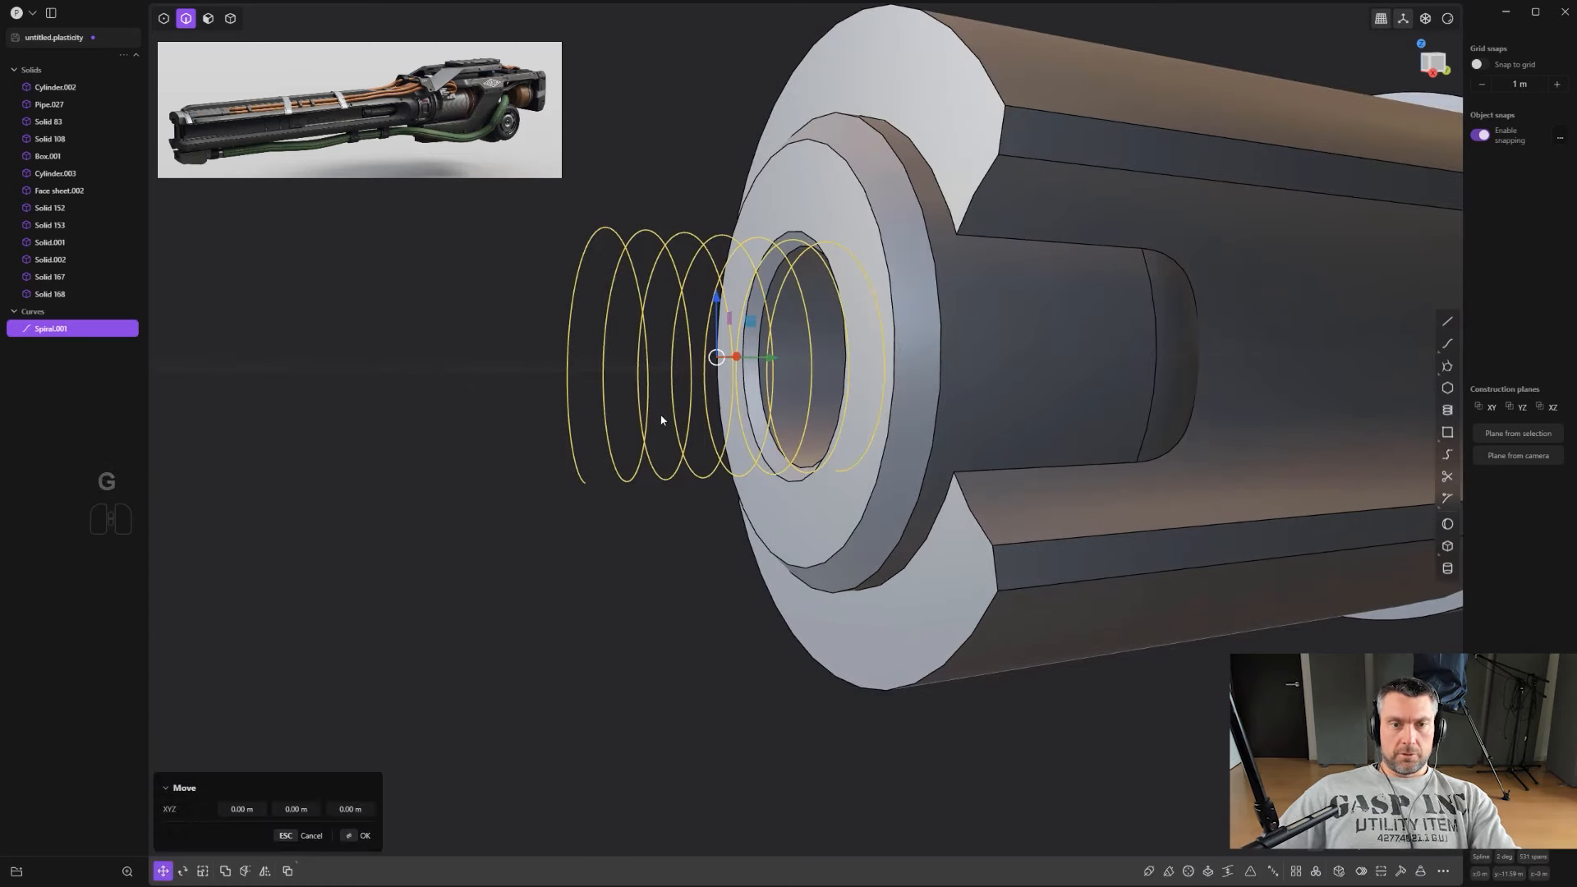
# Step: Move the spiral curve about 1.1 m along Y into the bore at the barrel's muzzle
pyautogui.moveTo(774, 372); pyautogui.dragTo(964, 354)
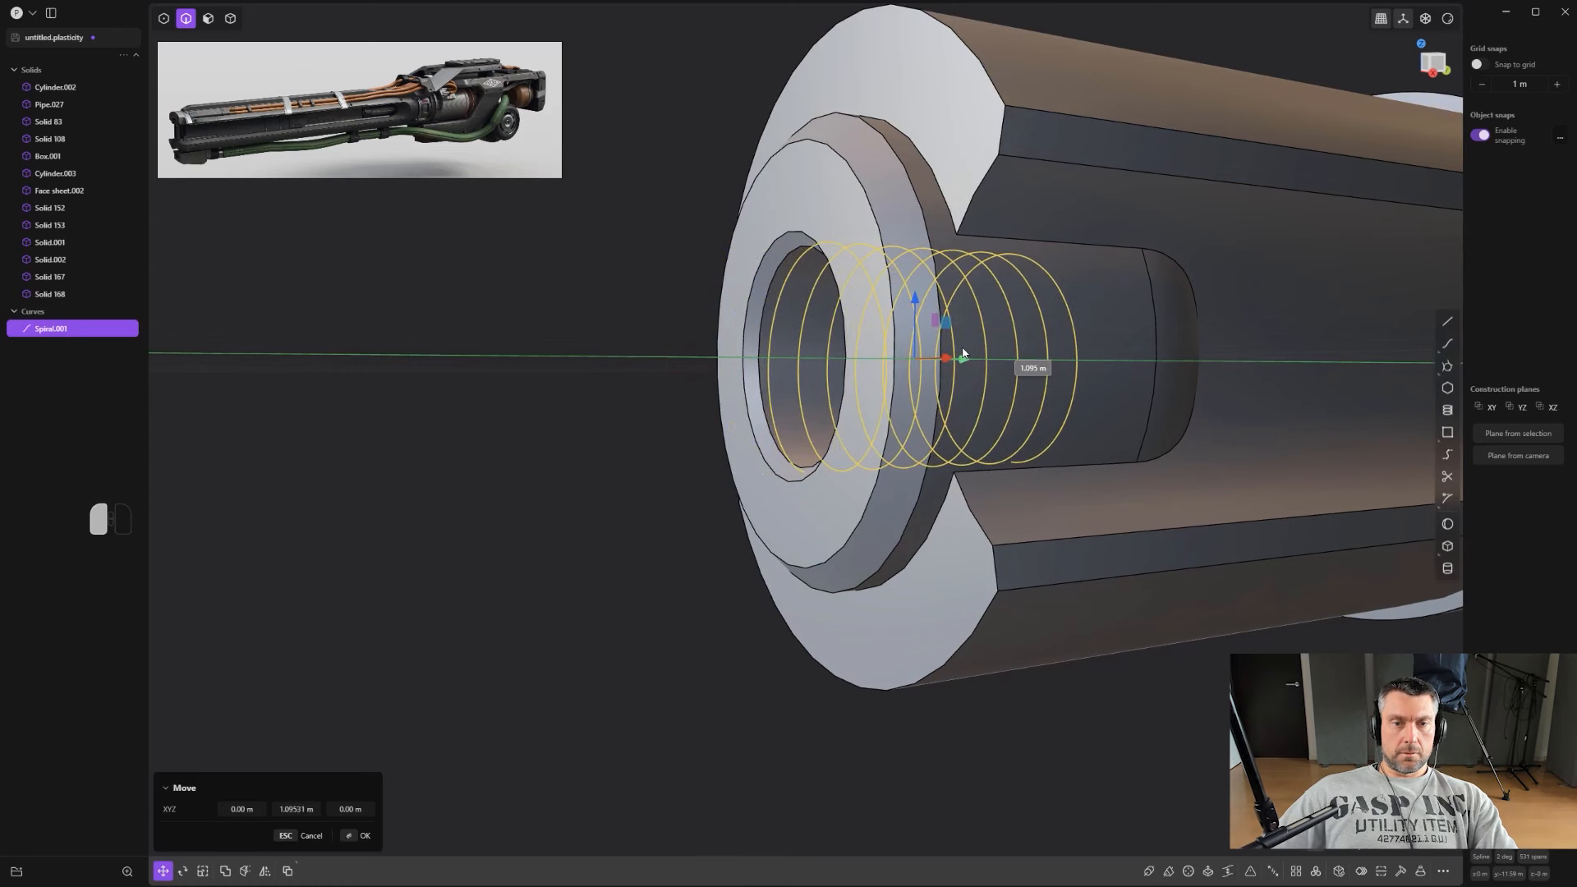
pyautogui.click(909, 357)
# Step: Create a thin pipe along the spiral curve inside the muzzle bore
pyautogui.moveTo(887, 365); pyautogui.dragTo(974, 440, button='middle')
pyautogui.press('p')
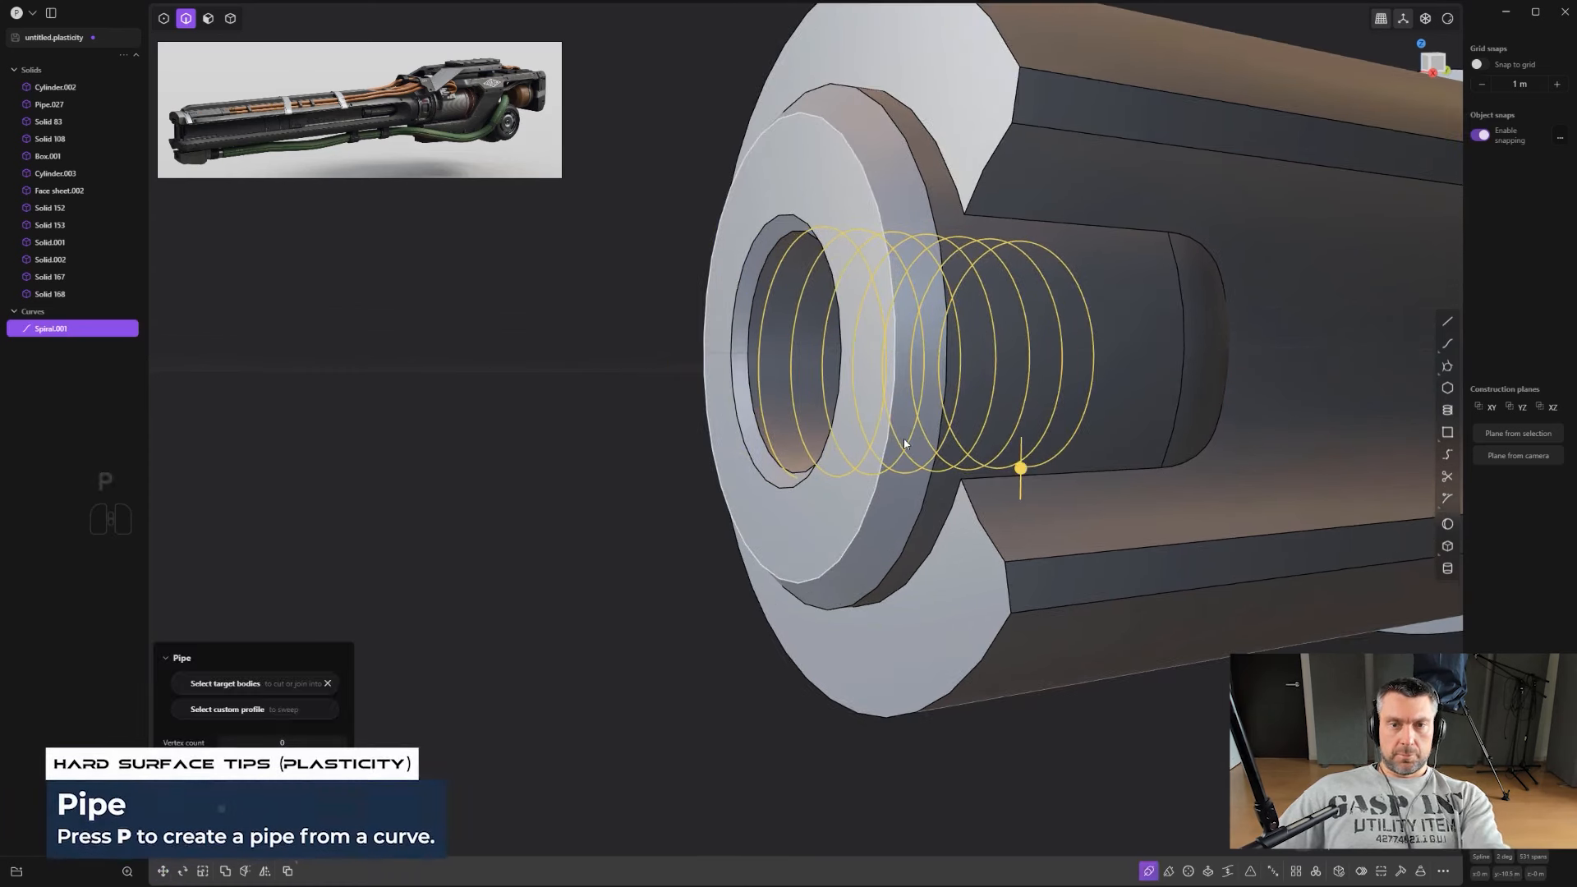
pyautogui.moveTo(1021, 468); pyautogui.dragTo(1021, 462)
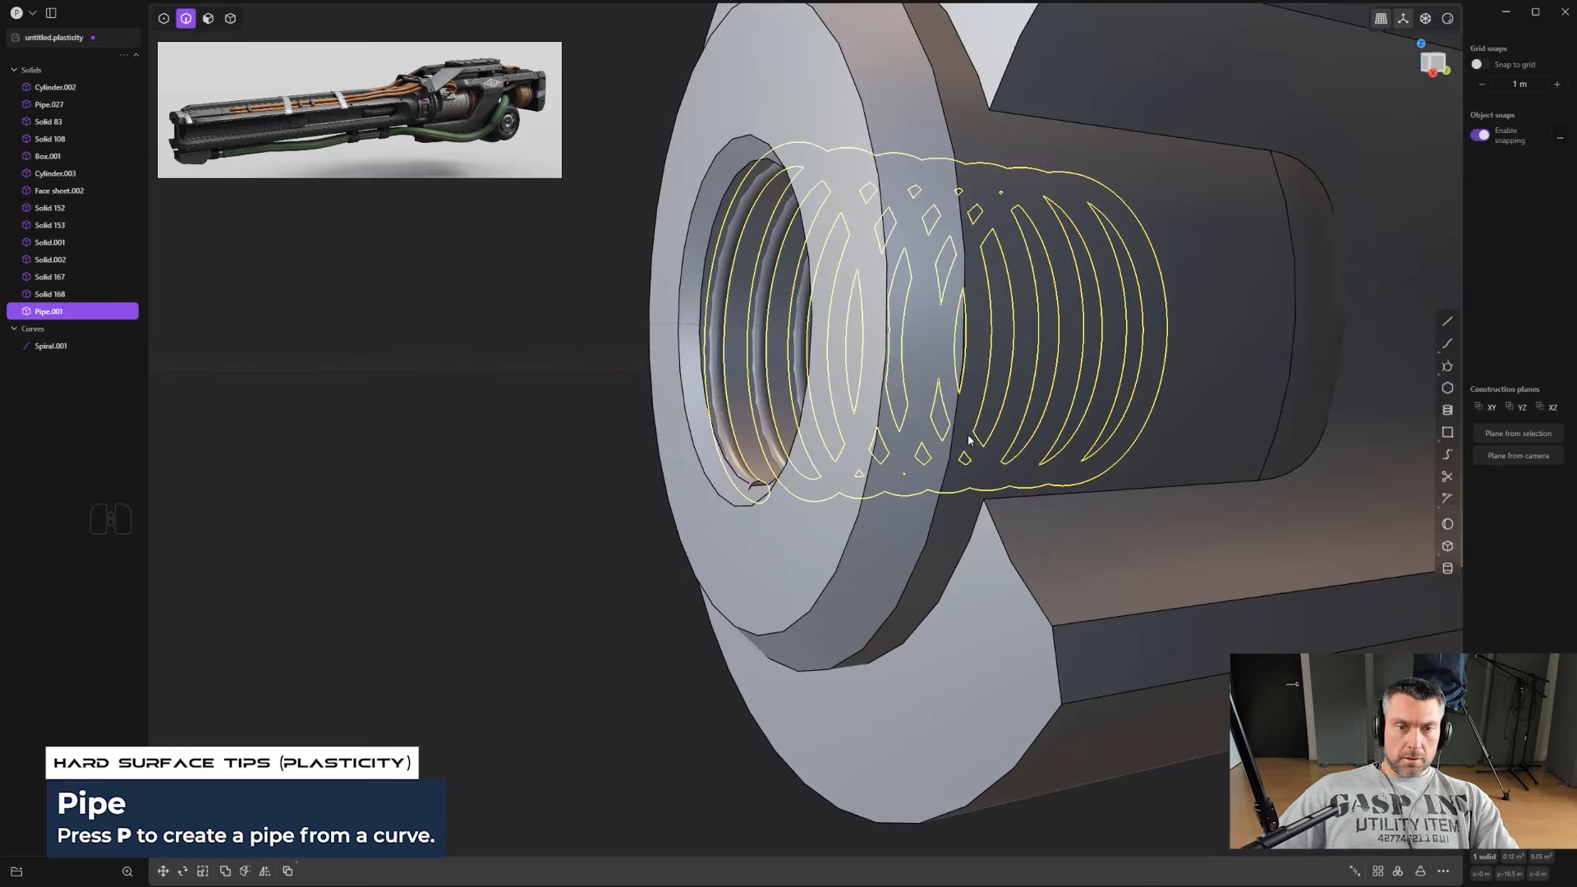
# Step: Try to thin the spiral pipe by offsetting its surface inward by about 0.0085 m
pyautogui.press('s')
pyautogui.click(1263, 440)
pyautogui.scroll(1, 903, 529)
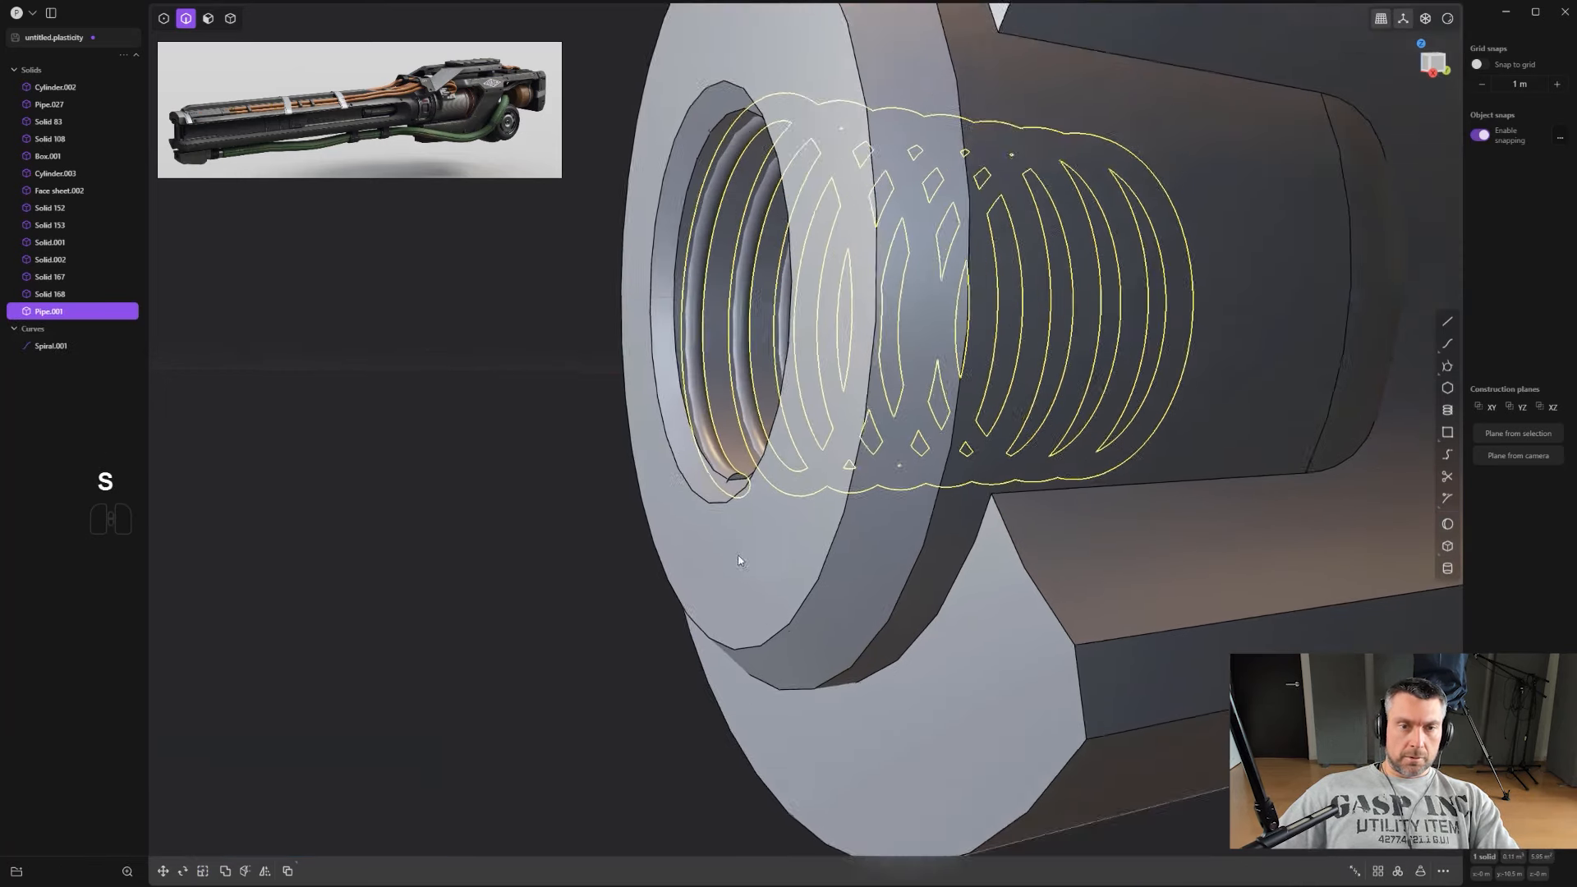
pyautogui.scroll(3, 741, 471)
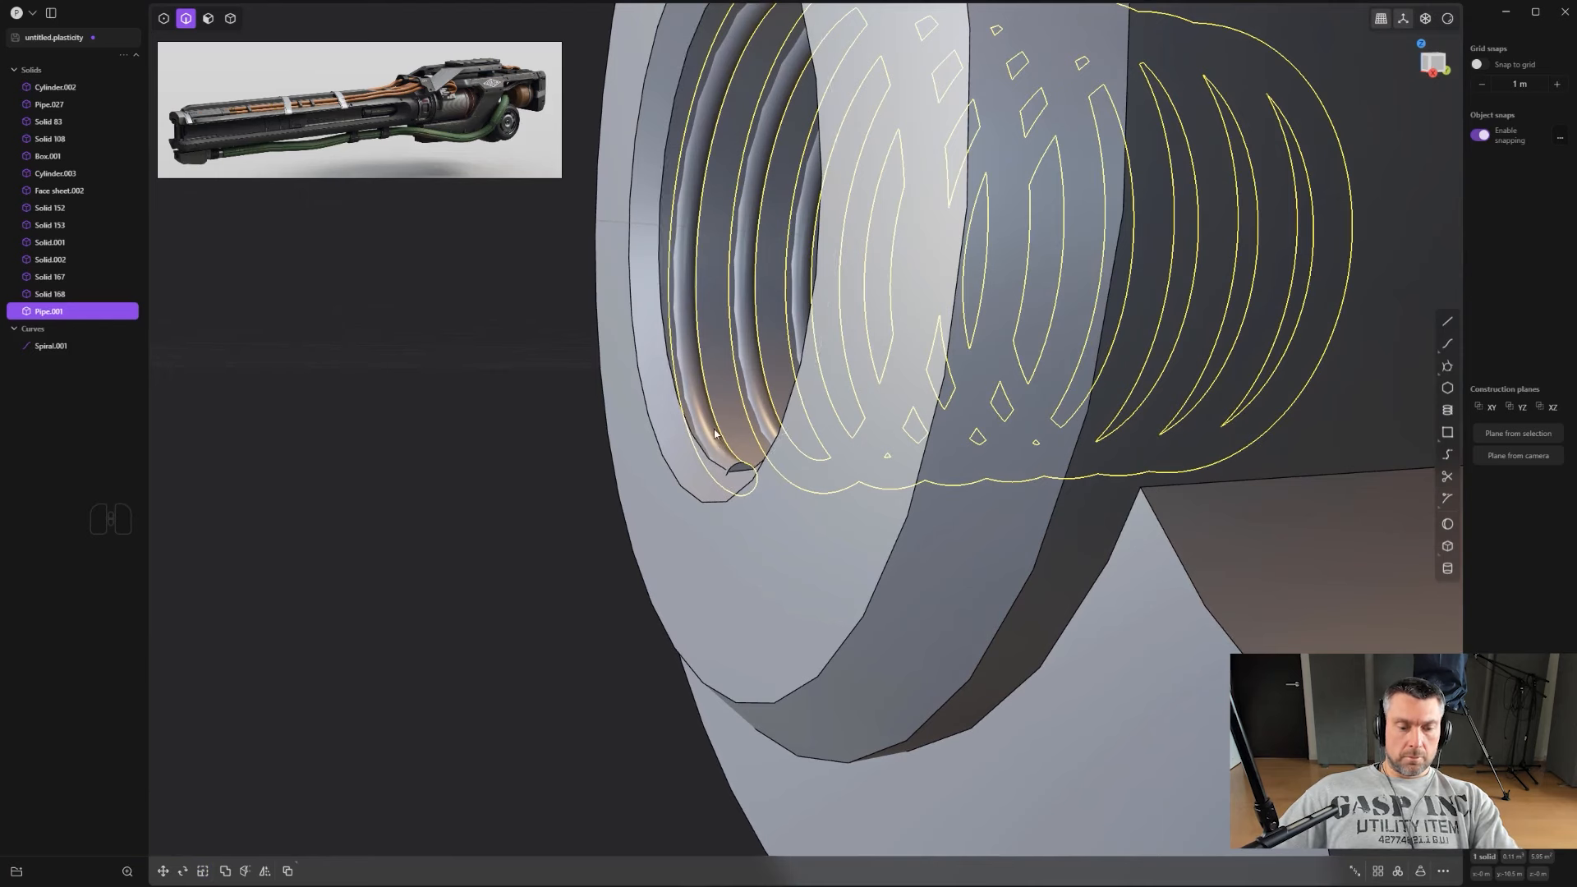
pyautogui.press('3')
pyautogui.moveTo(712, 360); pyautogui.dragTo(708, 343)
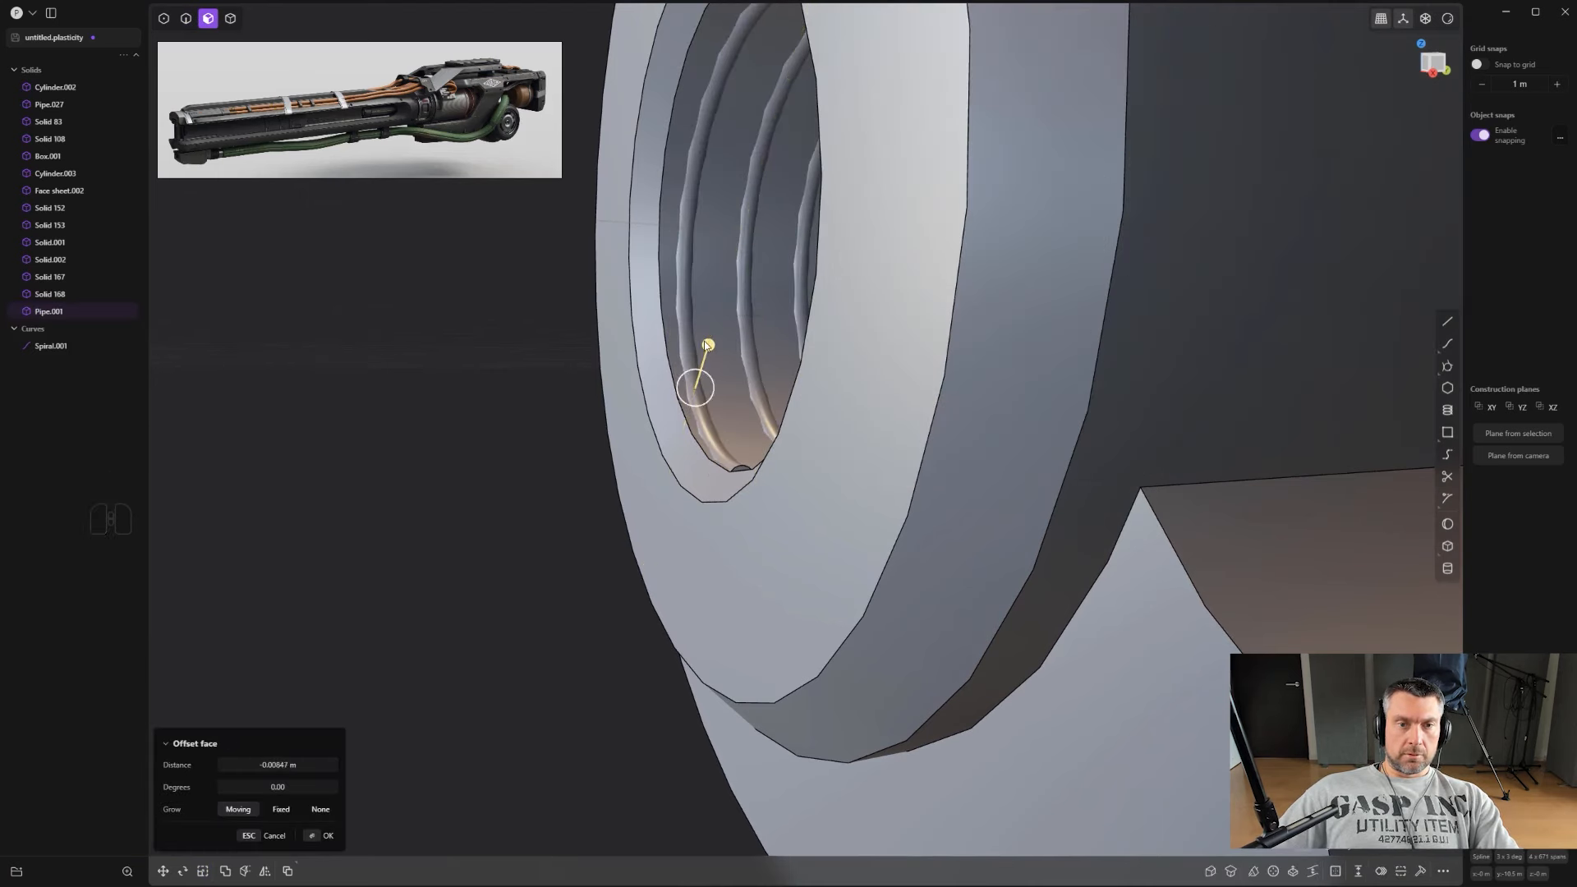
pyautogui.hotkey('ctrl', 'z')
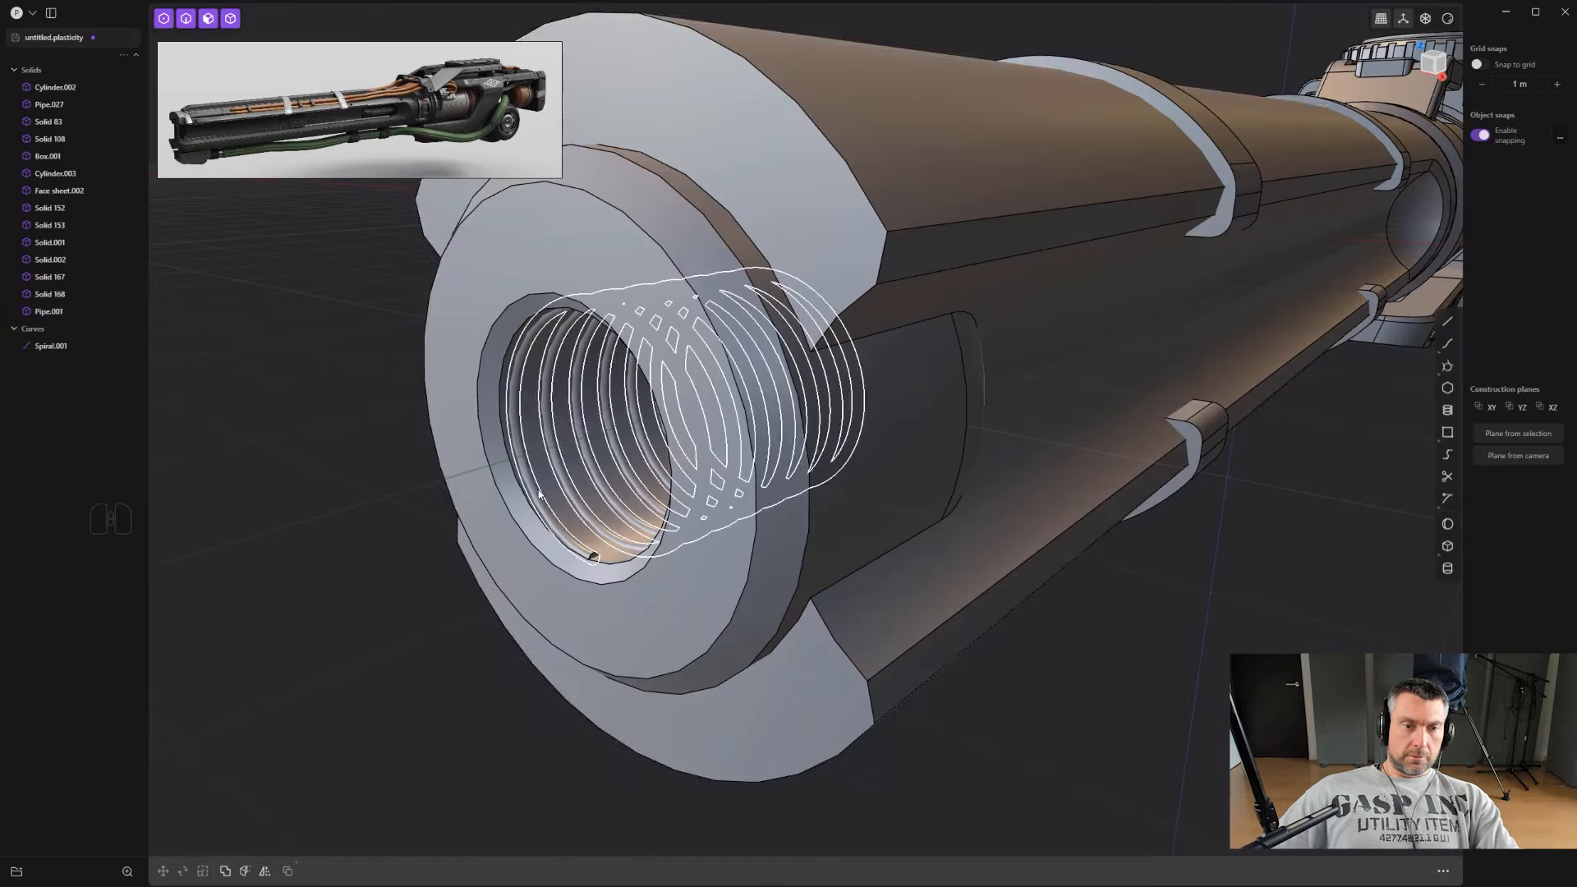
# Step: Subtract the spiral pipe from the barrel body with a Boolean to cut a thread groove into the bore
pyautogui.press('4')
pyautogui.click(621, 574)
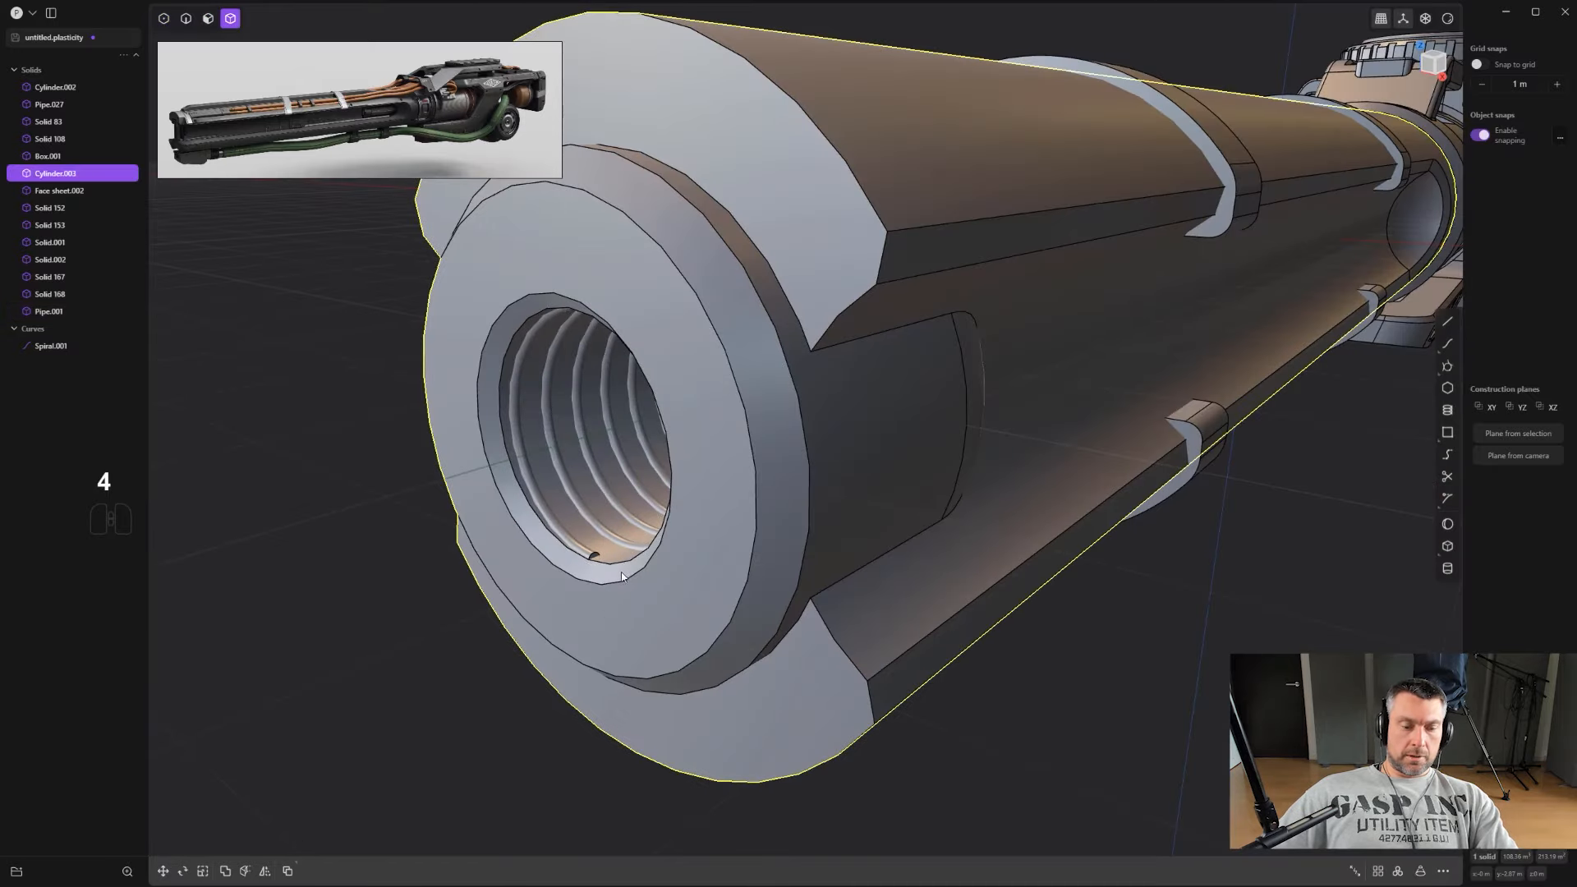
pyautogui.press('q')
pyautogui.click(555, 533)
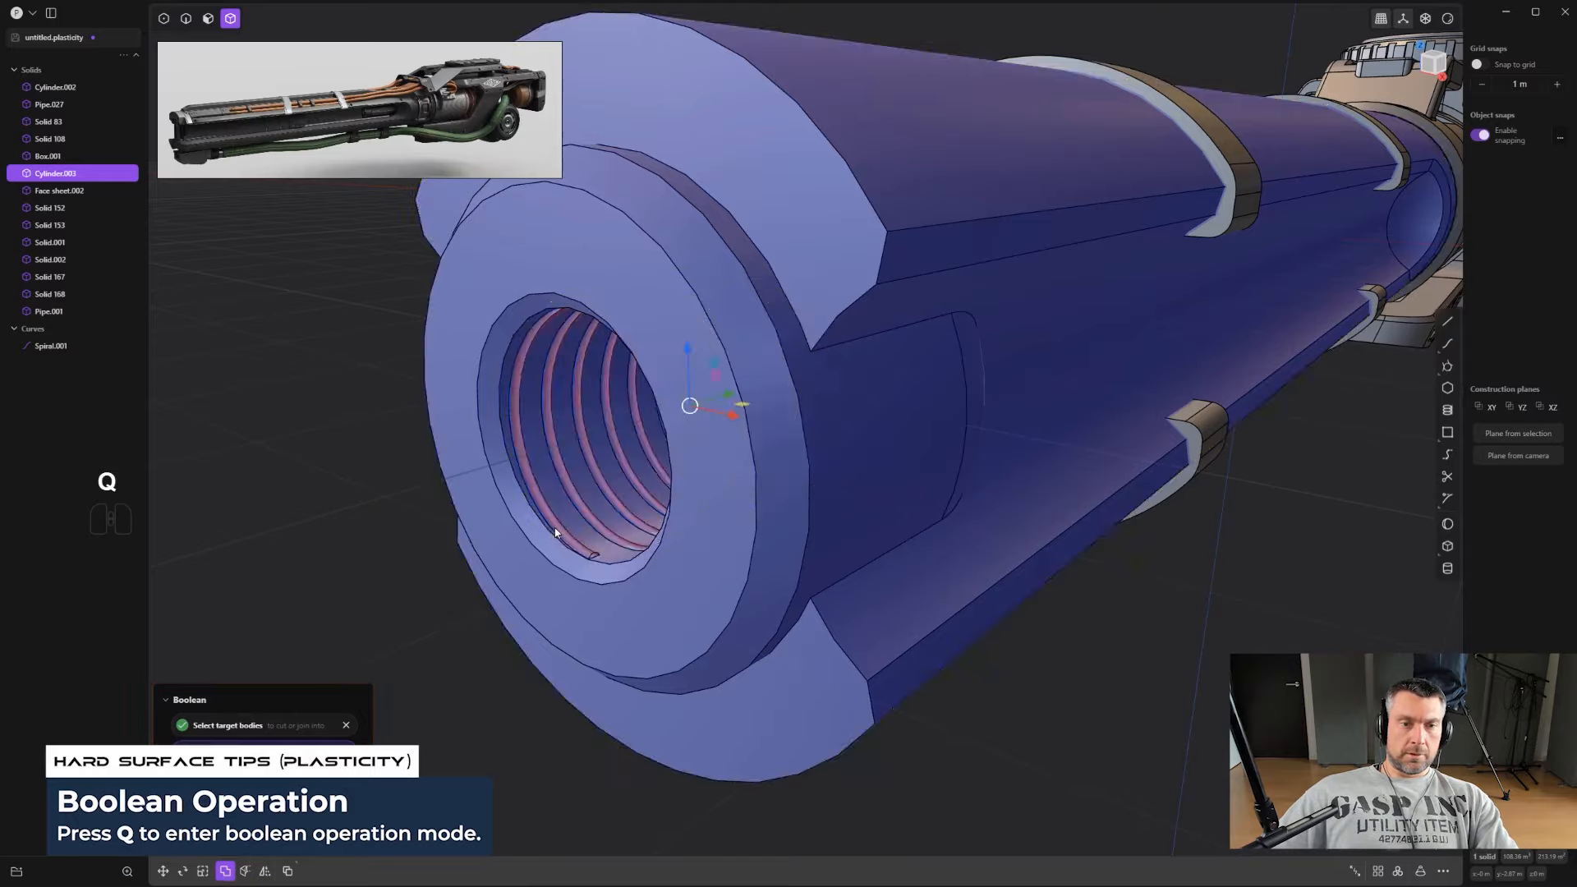
pyautogui.press('Return')
# Step: Rotate the small flat face at the muzzle end of the thread groove to slant it
pyautogui.scroll(5, 567, 553)
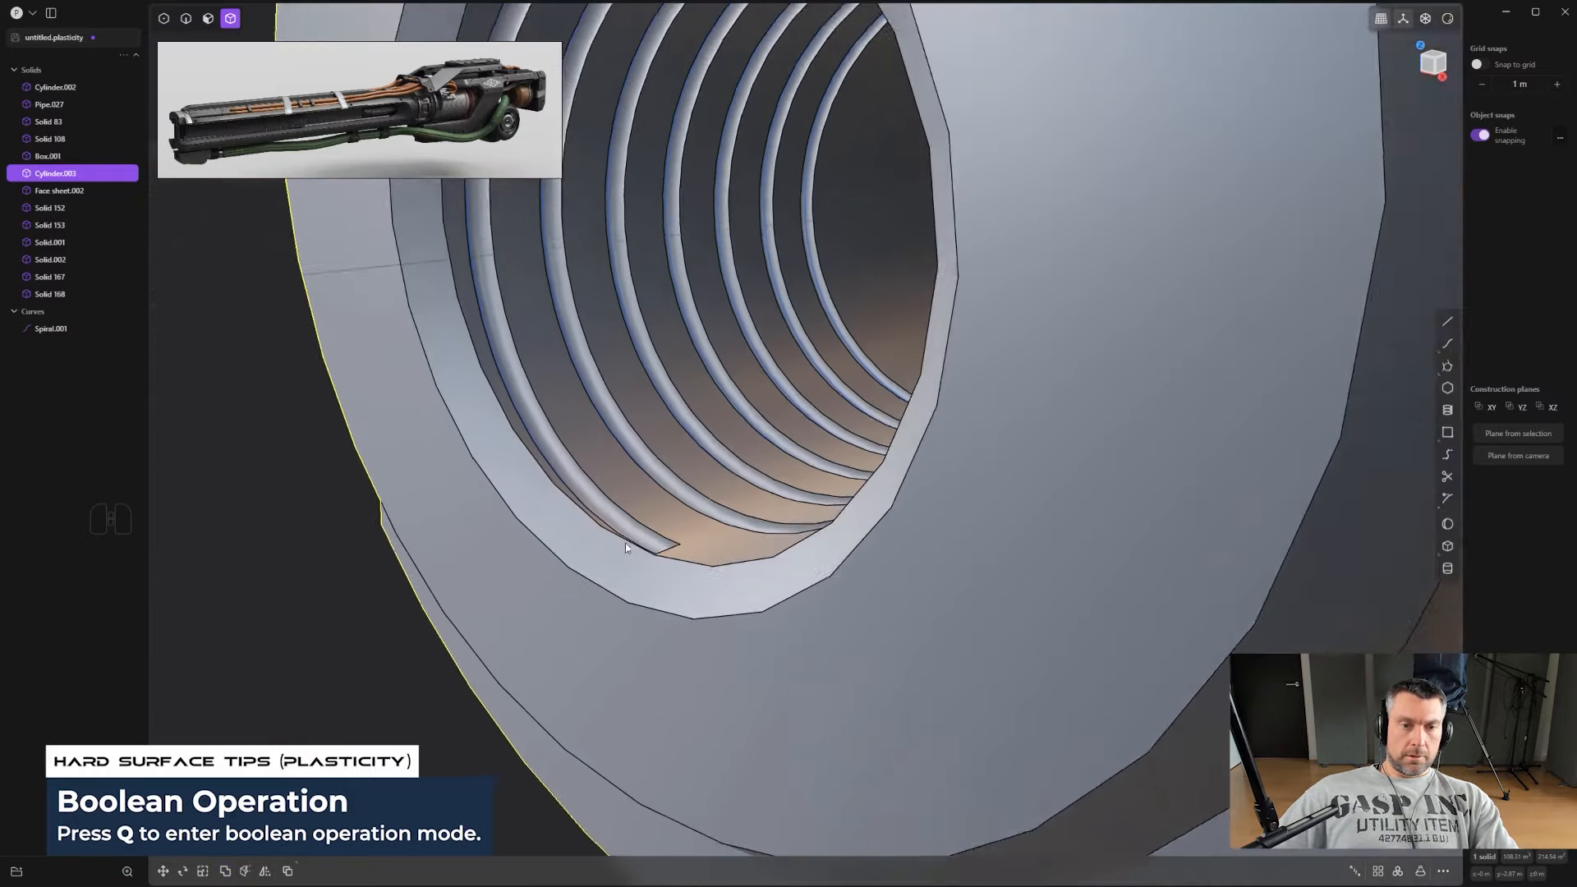
pyautogui.moveTo(624, 542); pyautogui.dragTo(772, 582, button='middle')
pyautogui.scroll(2, 771, 582)
pyautogui.moveTo(702, 544)
pyautogui.mouseDown(button='middle')
pyautogui.moveTo(767, 535)
pyautogui.moveTo(722, 524)
pyautogui.mouseUp(button='middle')
pyautogui.scroll(3, 721, 529)
pyautogui.press('3')
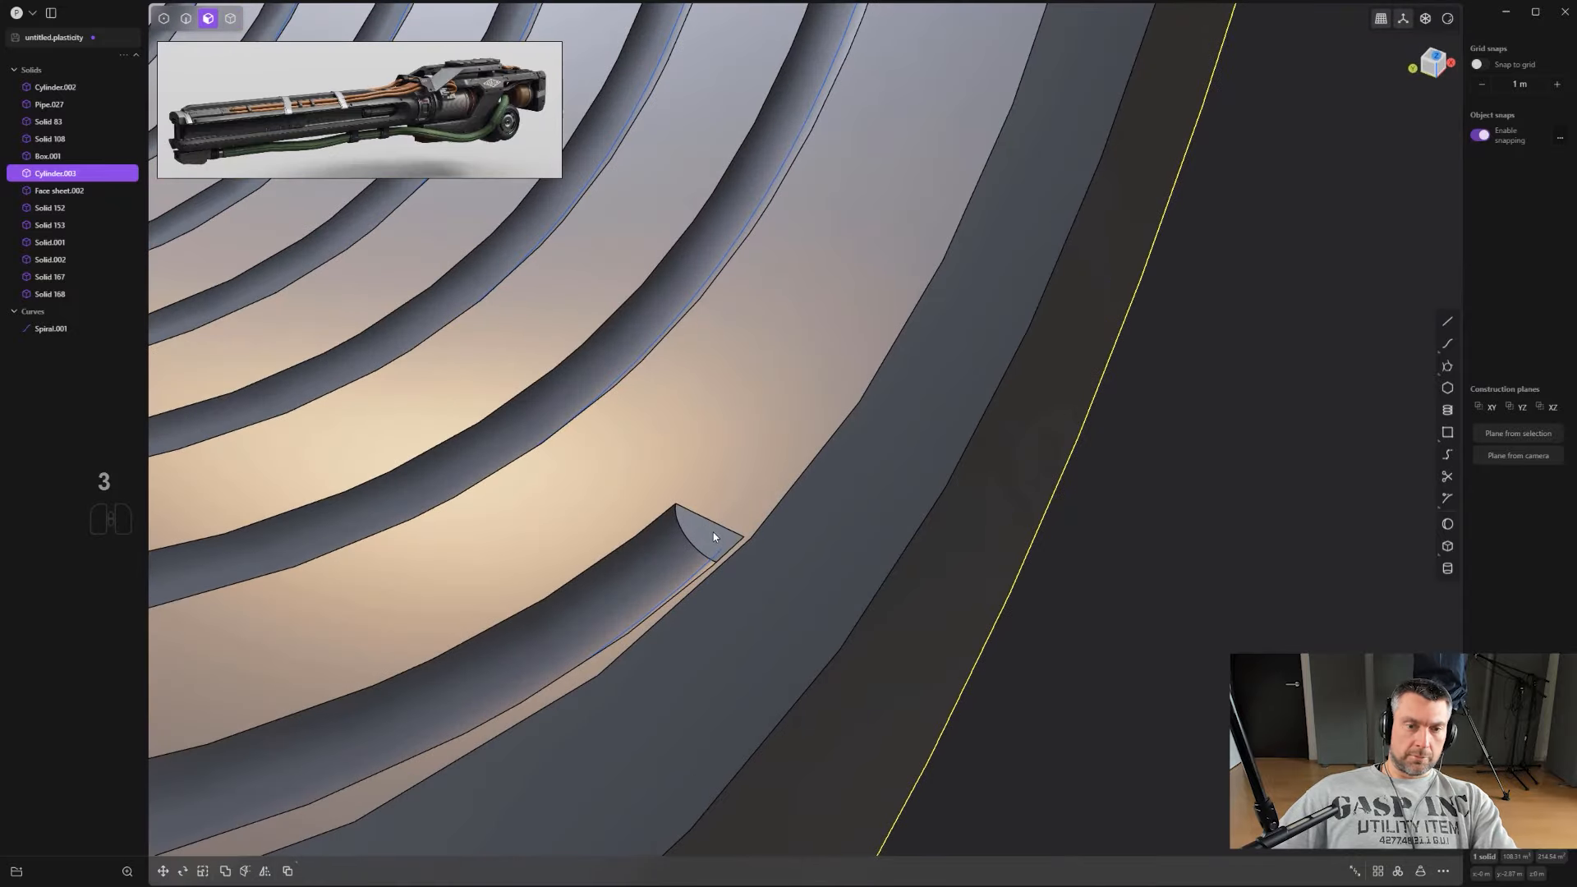
pyautogui.click(713, 536)
pyautogui.press('r')
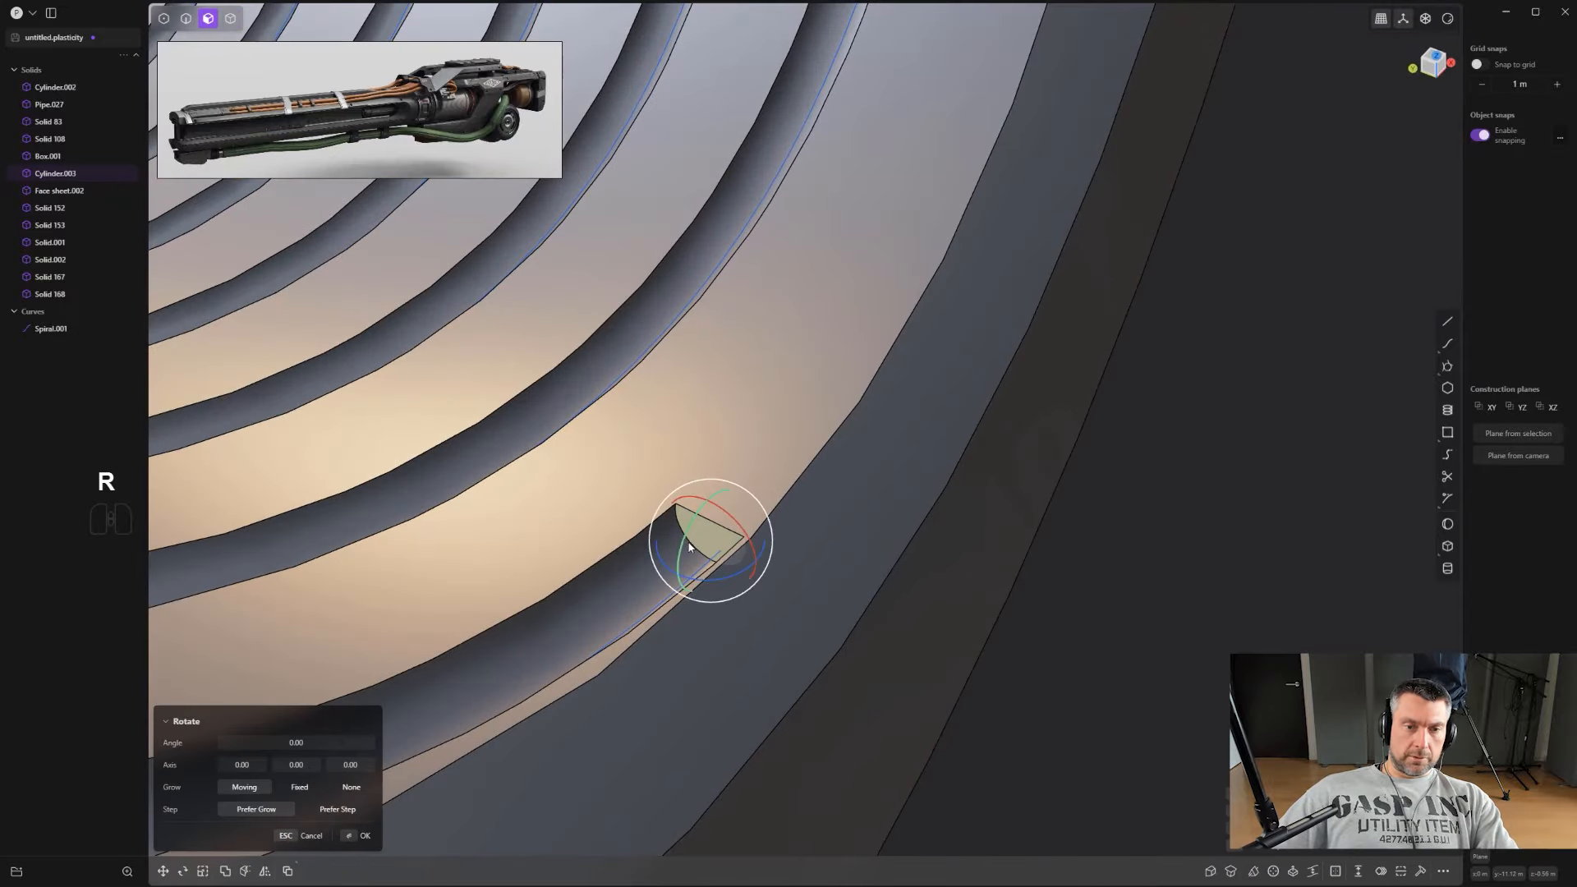
pyautogui.moveTo(688, 547); pyautogui.dragTo(668, 563, button='middle')
pyautogui.moveTo(668, 563); pyautogui.dragTo(655, 520)
pyautogui.rightClick(655, 520)
# Step: Fillet the sharp corner edge at the muzzle end of the thread groove
pyautogui.moveTo(657, 521); pyautogui.dragTo(698, 430, button='middle')
pyautogui.press('2')
pyautogui.rightClick(704, 444)
pyautogui.click(697, 429)
pyautogui.press('f')
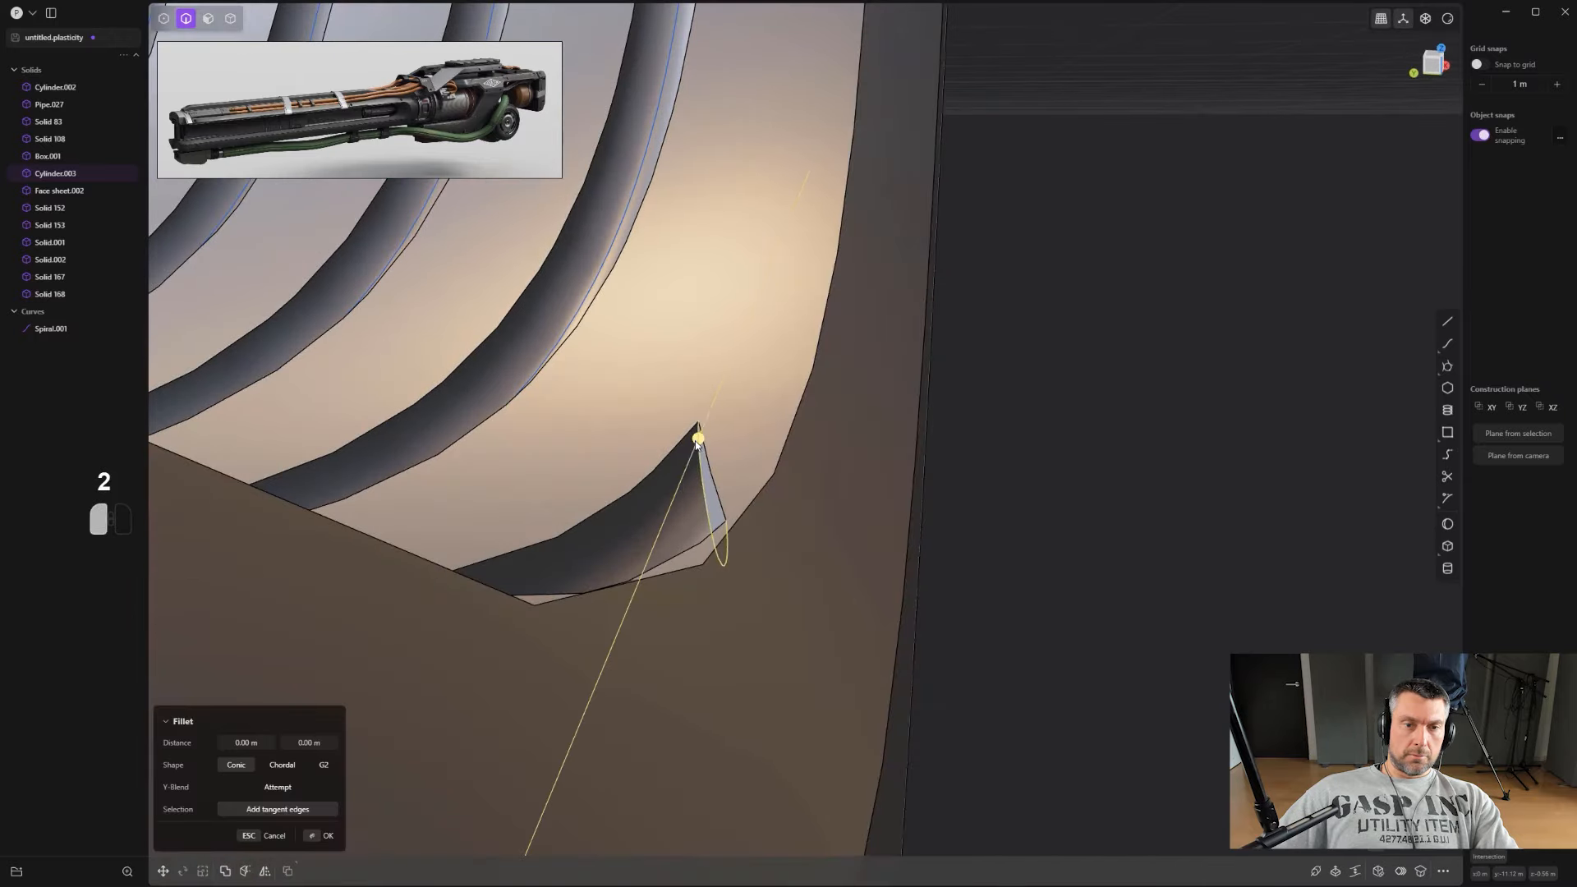
pyautogui.moveTo(672, 438); pyautogui.dragTo(639, 422)
pyautogui.rightClick(641, 447)
# Step: Fillet the long edge where the thread groove meets the bore wall
pyautogui.click(646, 468)
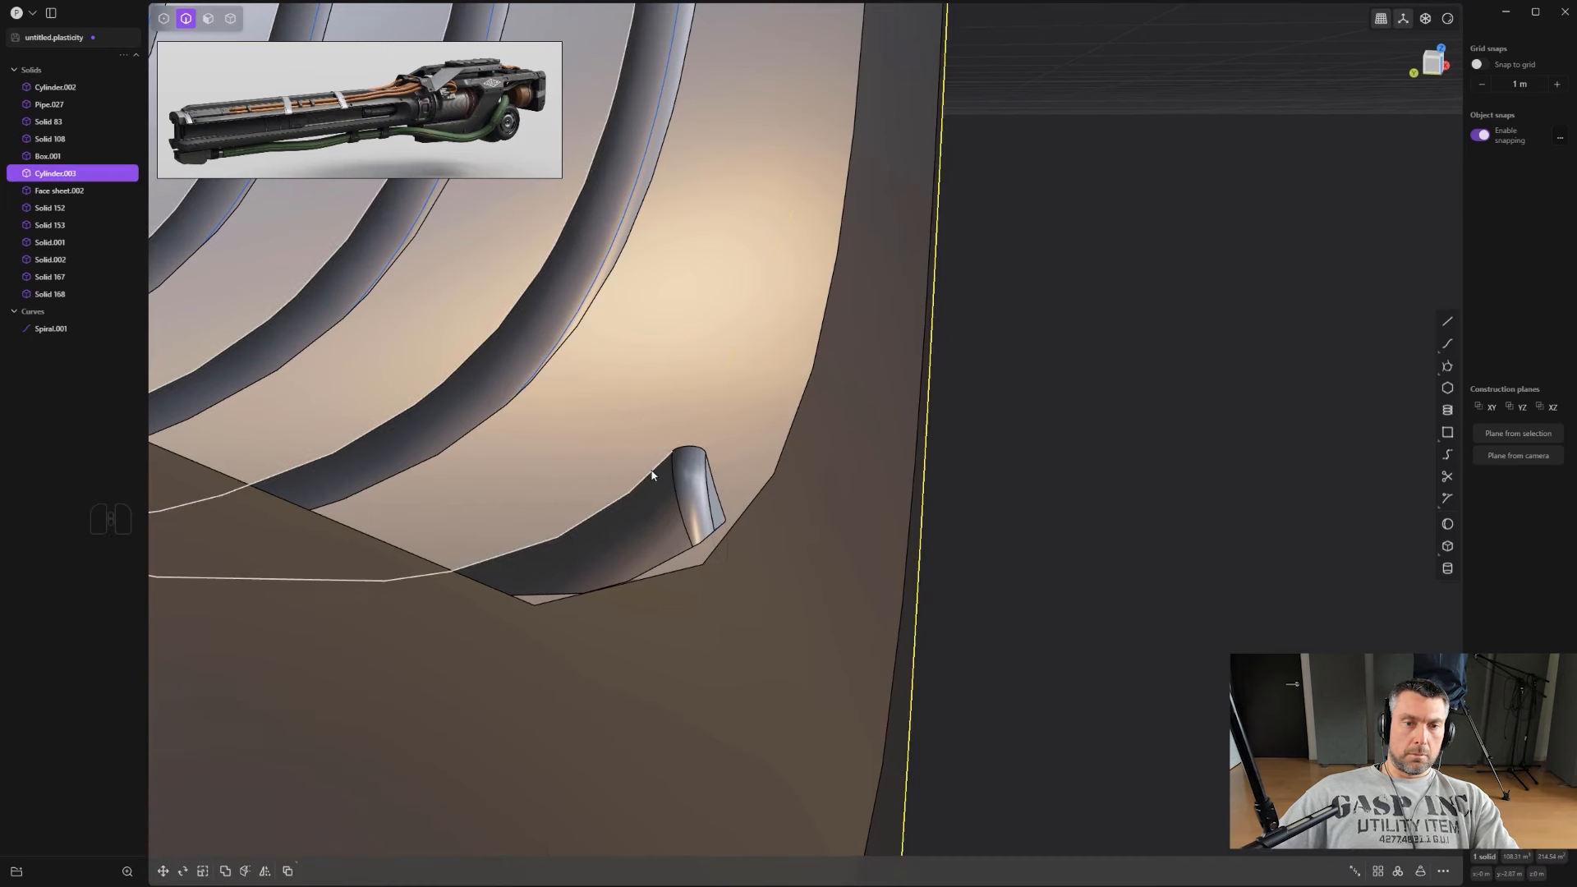
pyautogui.press('f')
pyautogui.moveTo(640, 464)
pyautogui.mouseDown()
pyautogui.moveTo(628, 446)
pyautogui.moveTo(657, 469)
pyautogui.mouseUp()
pyautogui.rightClick(659, 471)
pyautogui.scroll(-3, 660, 472)
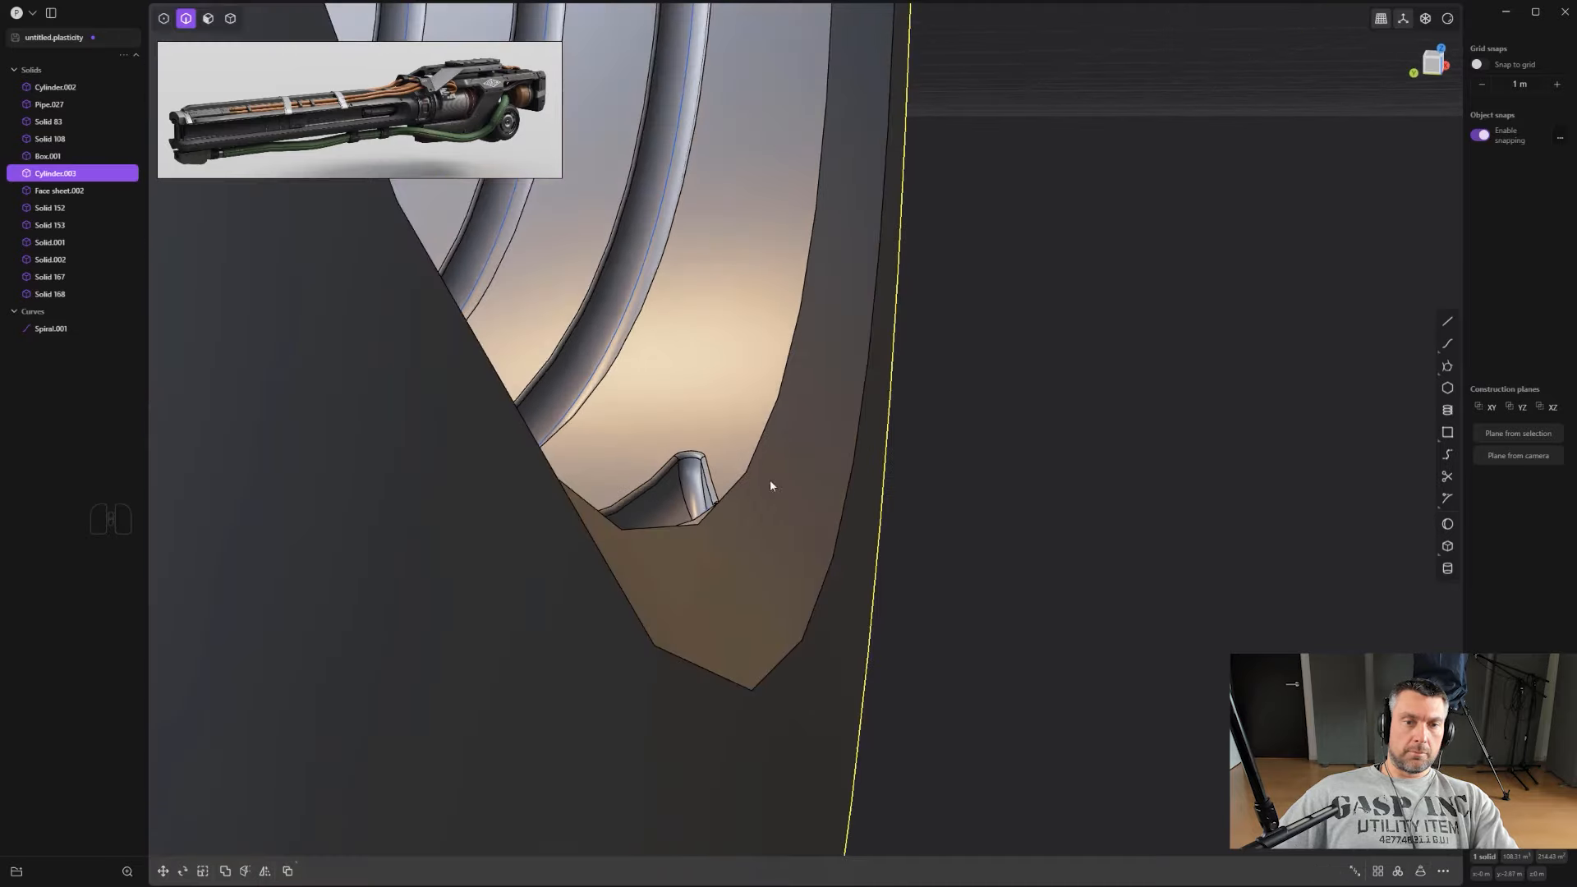
# Step: In the right view, draw a straight line along the barrel's side channel from the muzzle pocket to the channel's rounded end
pyautogui.moveTo(770, 480); pyautogui.dragTo(682, 435, button='right')
pyautogui.scroll(-2, 638, 447)
pyautogui.scroll(-7, 681, 430)
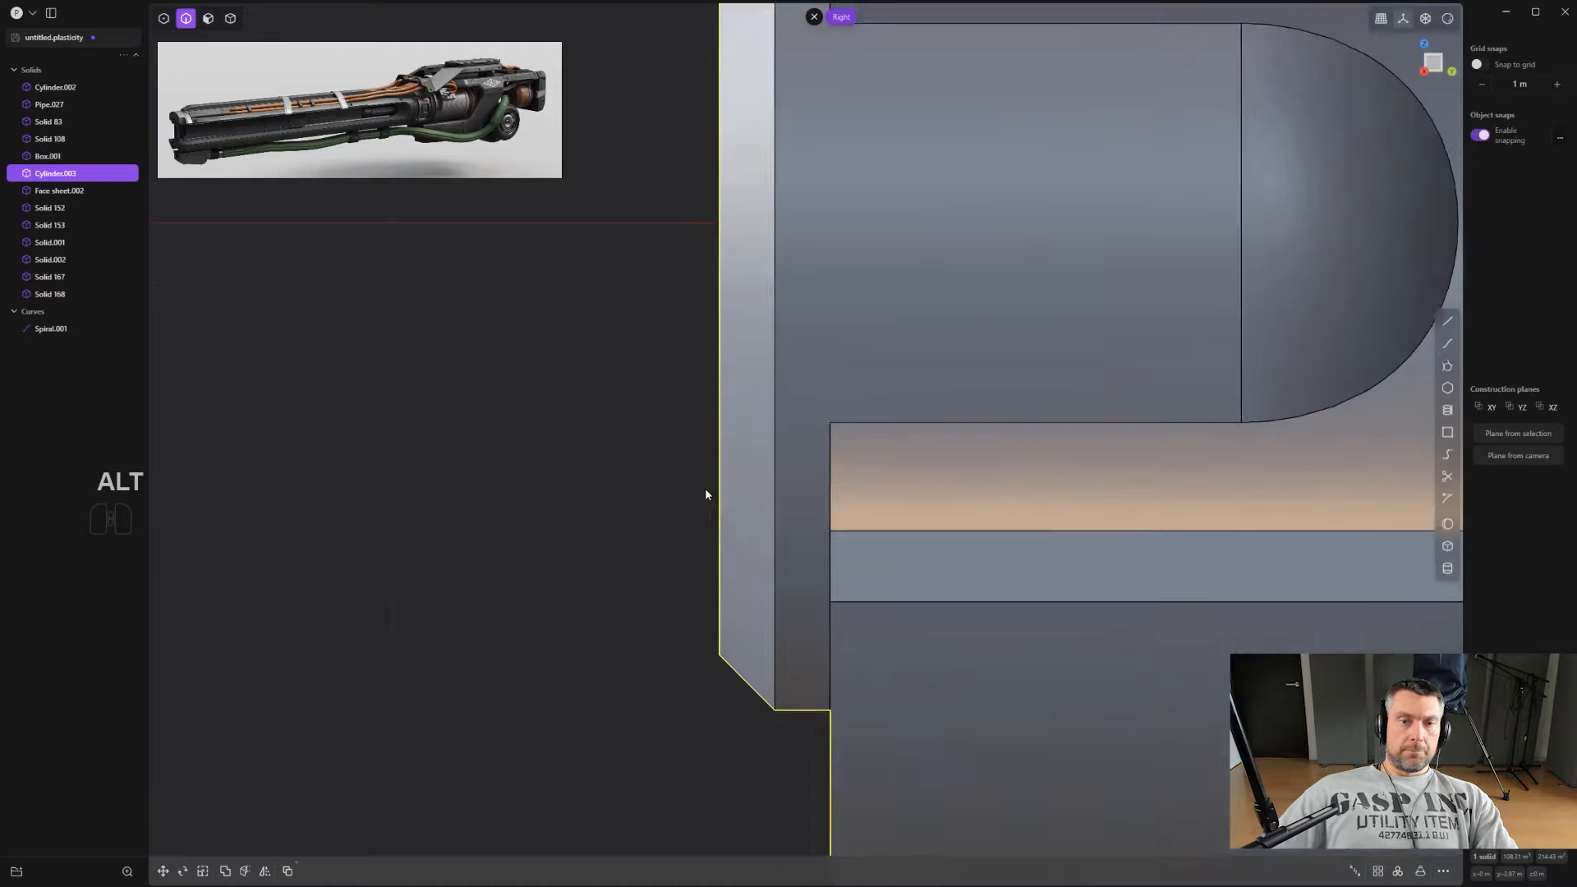
pyautogui.moveTo(711, 526); pyautogui.dragTo(818, 474, button='middle')
pyautogui.press('Escape')
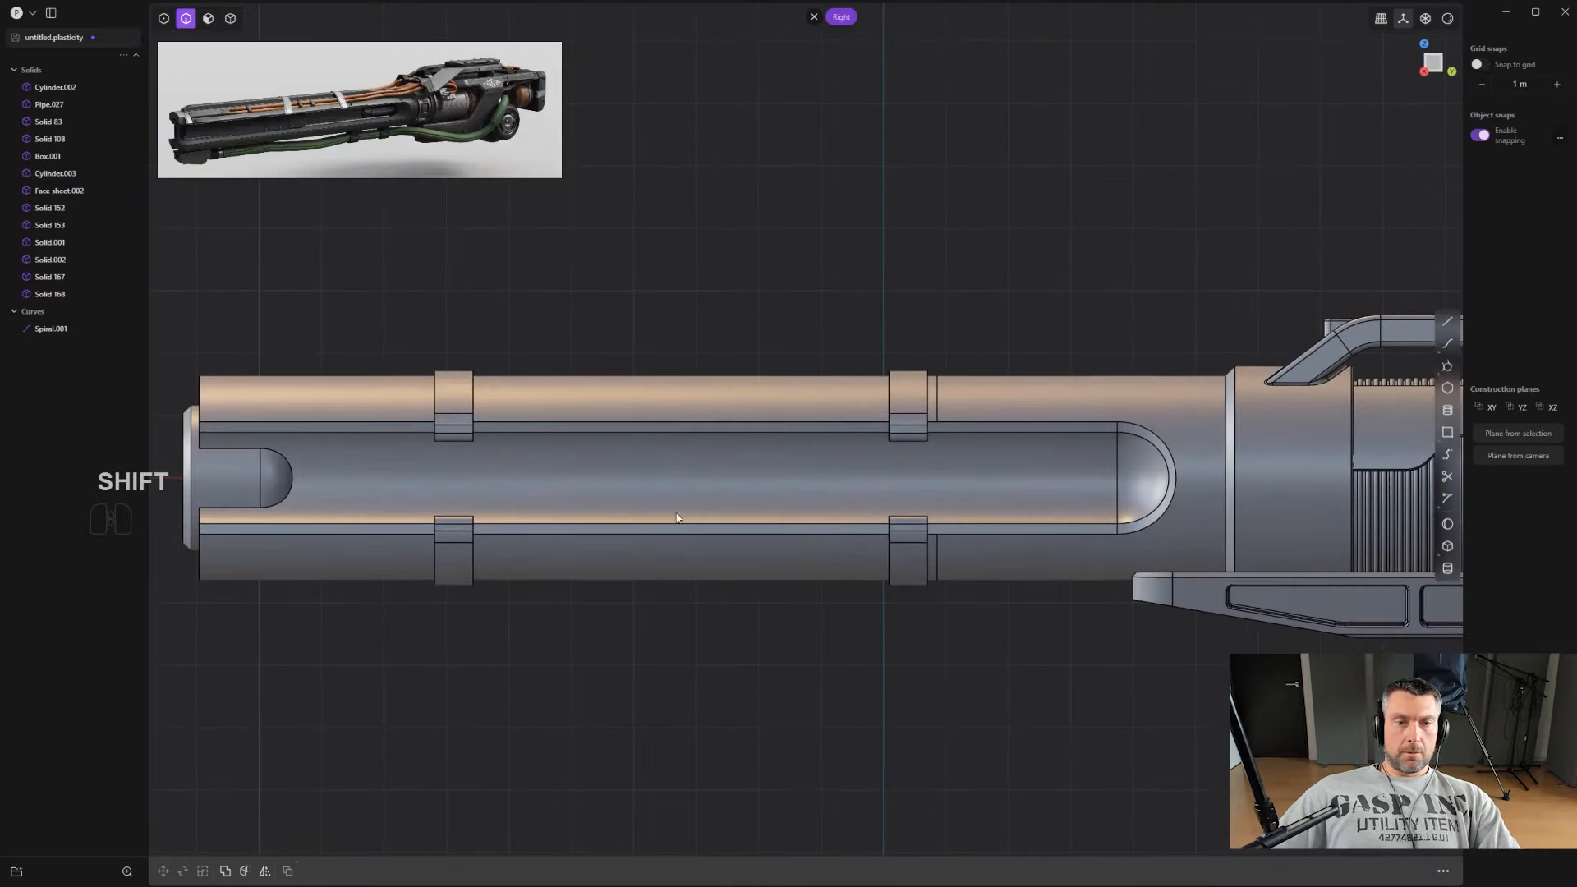
pyautogui.scroll(3, 492, 509)
pyautogui.scroll(-4, 257, 482)
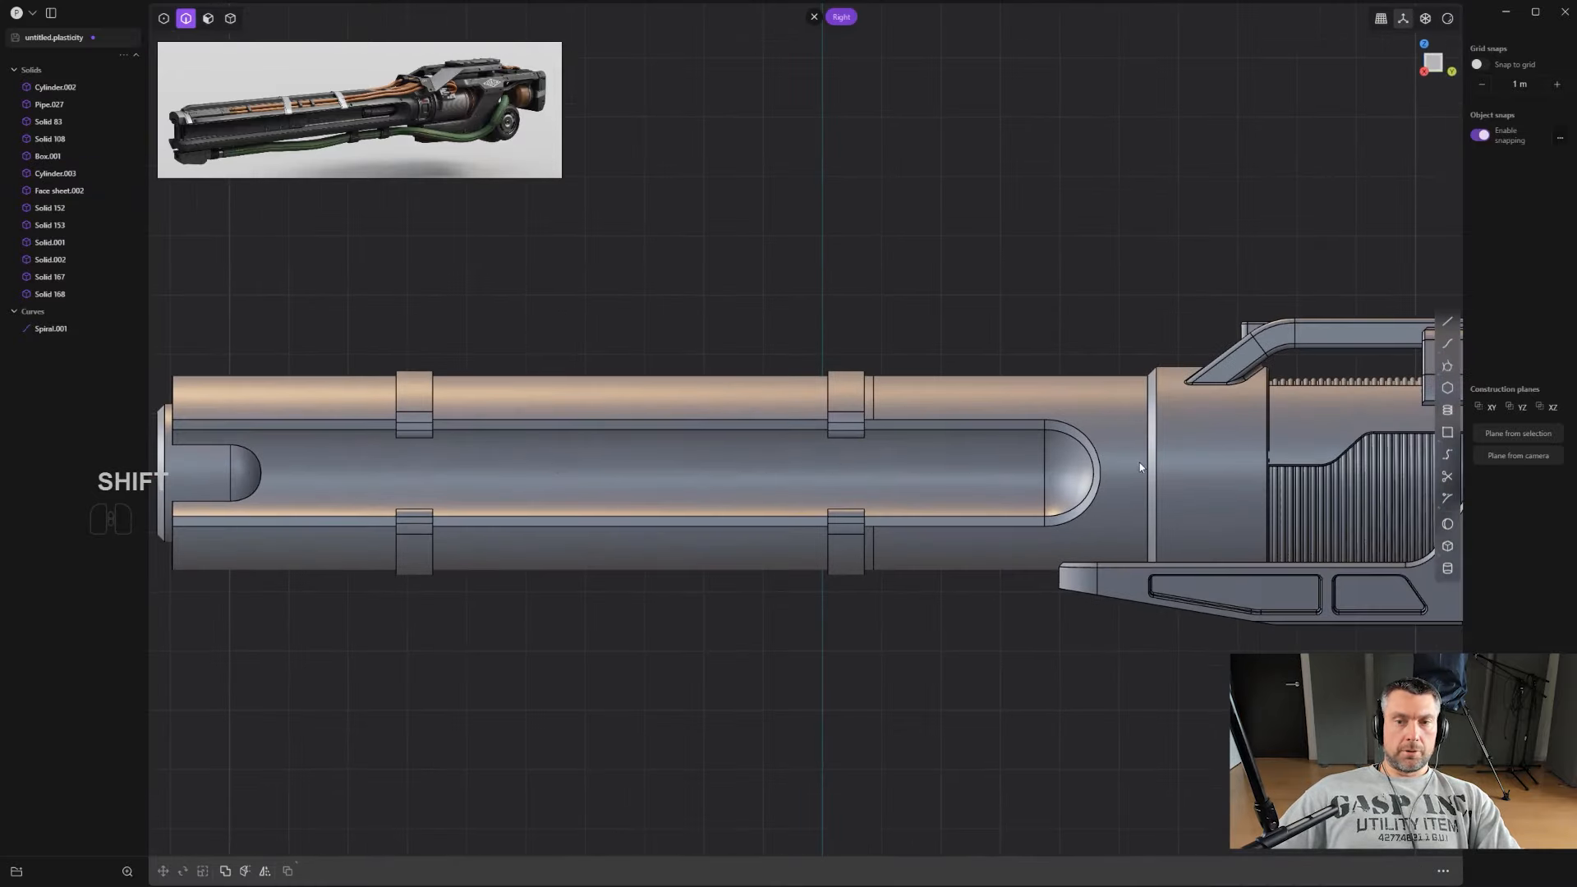
pyautogui.scroll(2, 1092, 486)
pyautogui.scroll(-2, 950, 496)
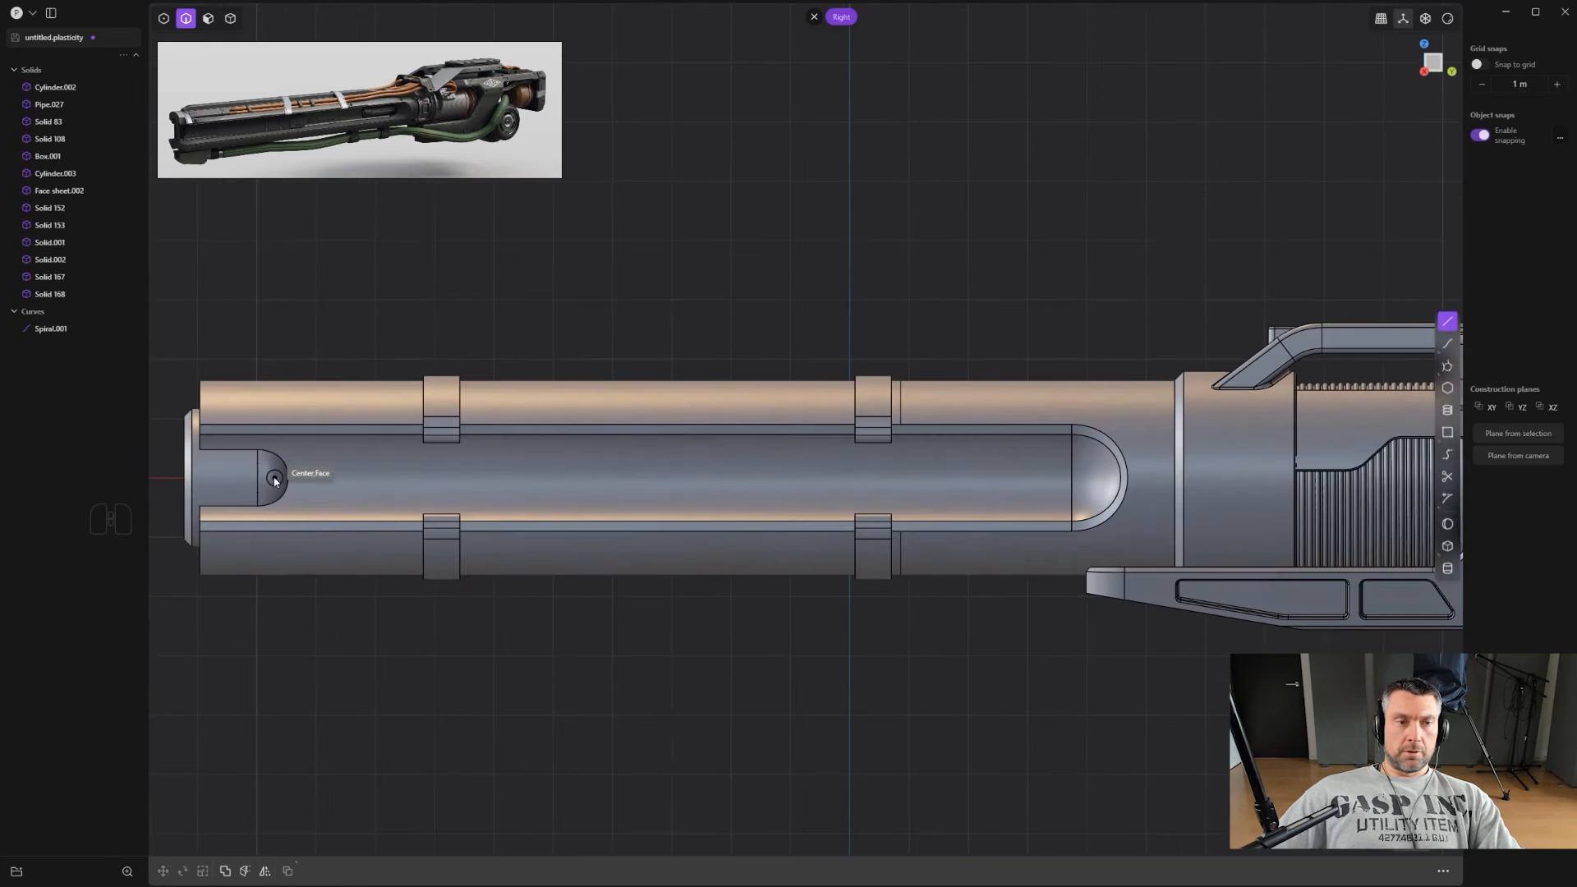
pyautogui.click(1106, 483)
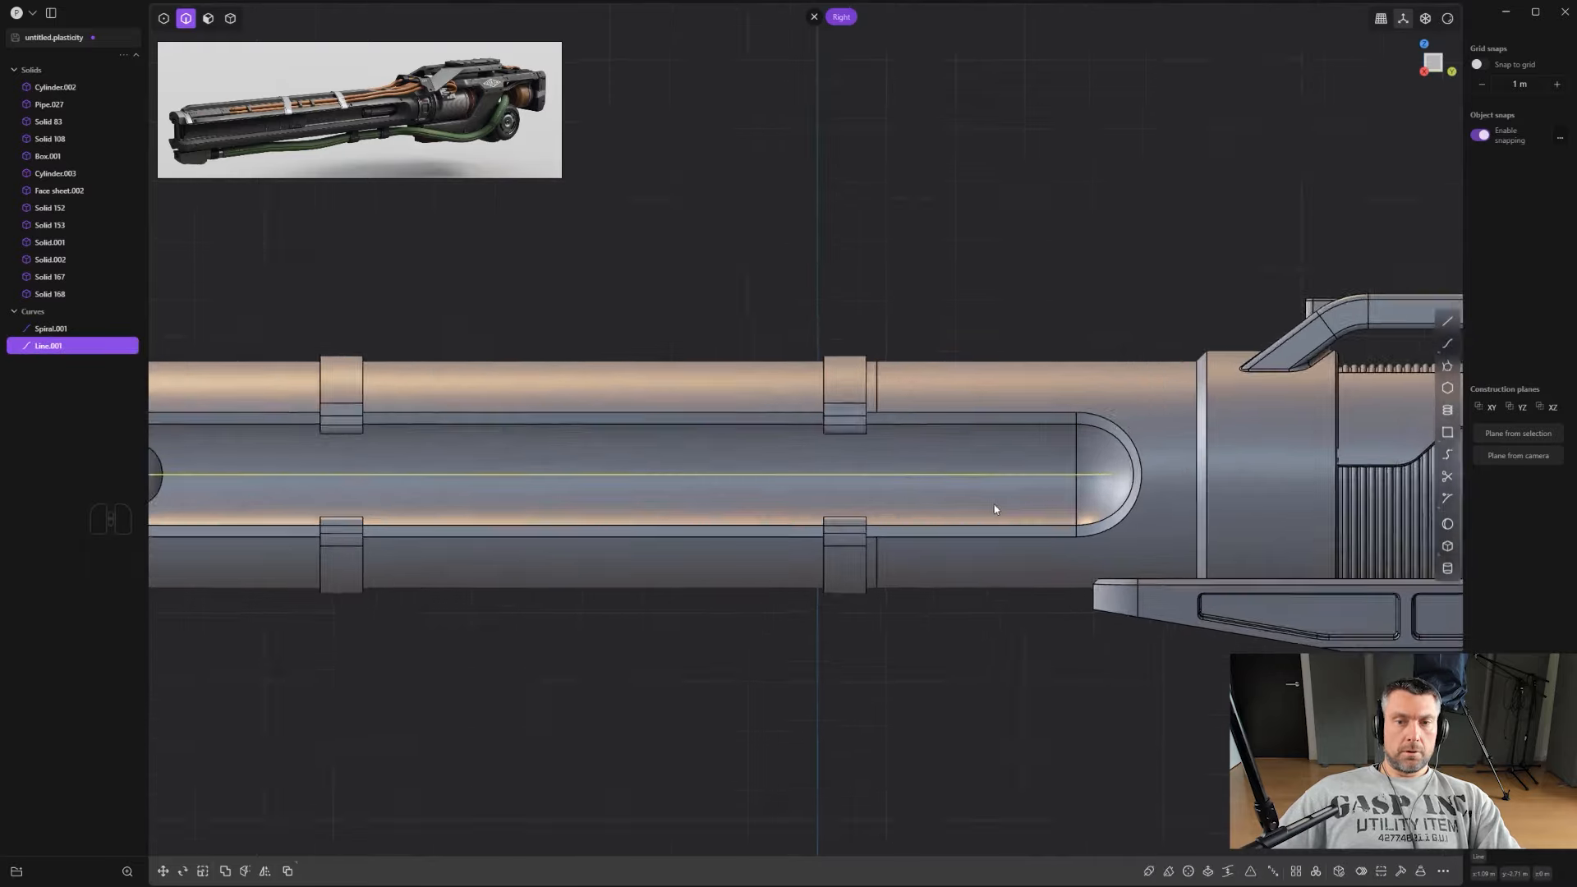
# Step: Create a slim round pipe along the straight line in the barrel's side channel
pyautogui.moveTo(1107, 483); pyautogui.dragTo(1078, 588, button='middle')
pyautogui.press('p')
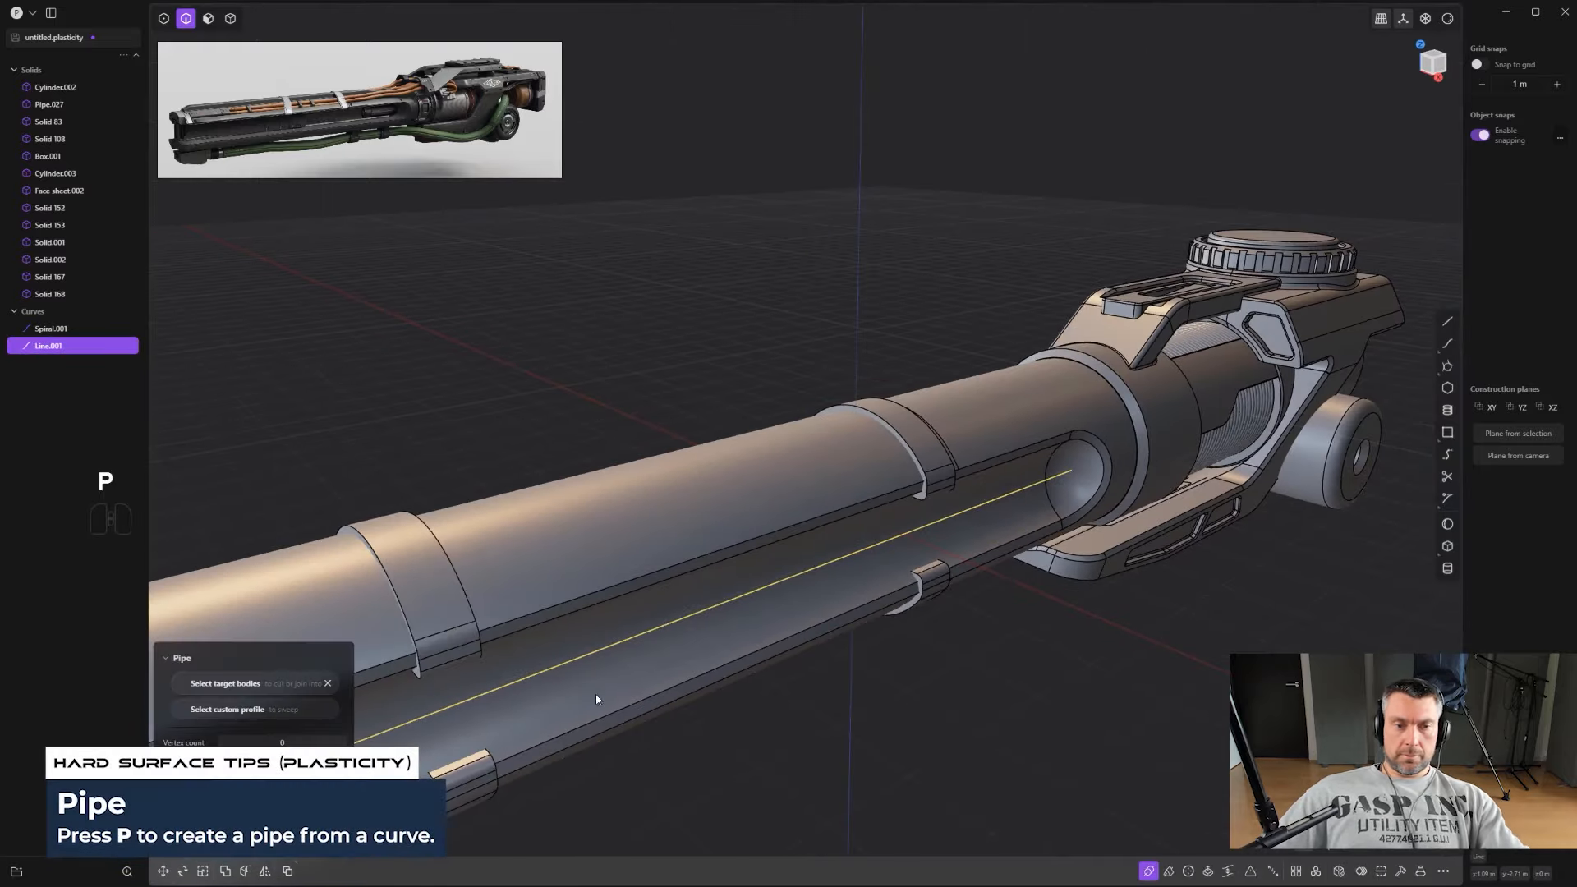
pyautogui.keyDown('shift'); pyautogui.moveTo(596, 695); pyautogui.dragTo(855, 523, button='middle'); pyautogui.keyUp('shift')
pyautogui.moveTo(618, 563); pyautogui.dragTo(613, 570)
pyautogui.press('Return')
pyautogui.scroll(2, 739, 575)
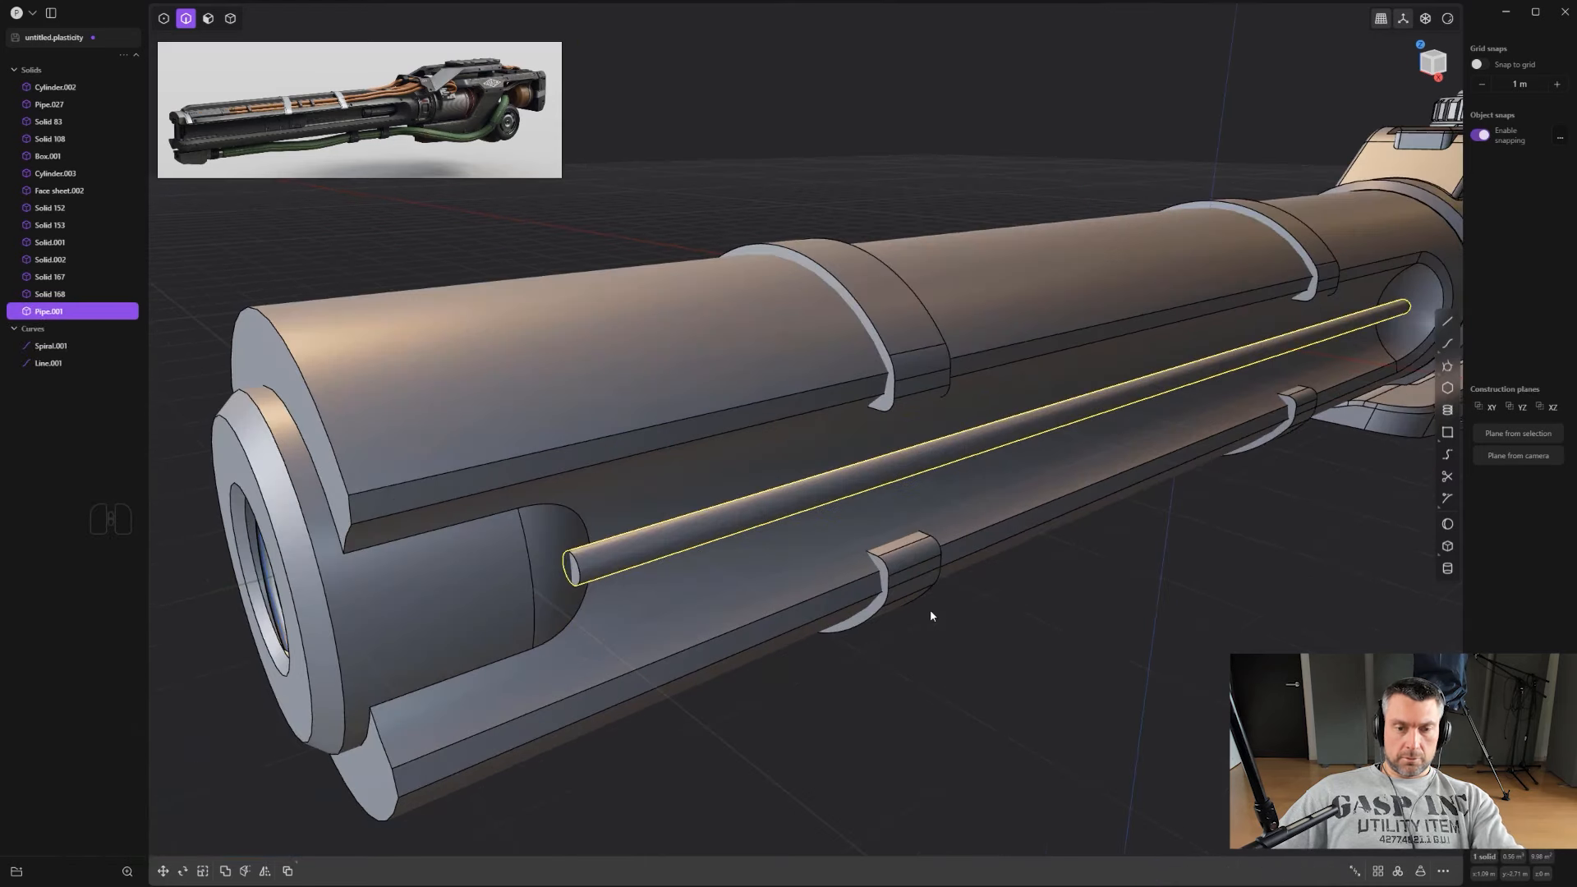
# Step: Move the straight pipe slightly inward so it sits against the wall of the side channel
pyautogui.press('g')
pyautogui.moveTo(1216, 392); pyautogui.dragTo(1202, 390)
pyautogui.rightClick(1188, 701)
pyautogui.click(1188, 701)
pyautogui.moveTo(1187, 699); pyautogui.dragTo(1079, 562, button='middle')
# Step: Delete the straight guide line left in the side channel
pyautogui.click(873, 310)
pyautogui.press('x')
pyautogui.scroll(-1, 890, 493)
pyautogui.keyDown('shift'); pyautogui.moveTo(889, 560); pyautogui.dragTo(764, 679, button='middle'); pyautogui.keyUp('shift')
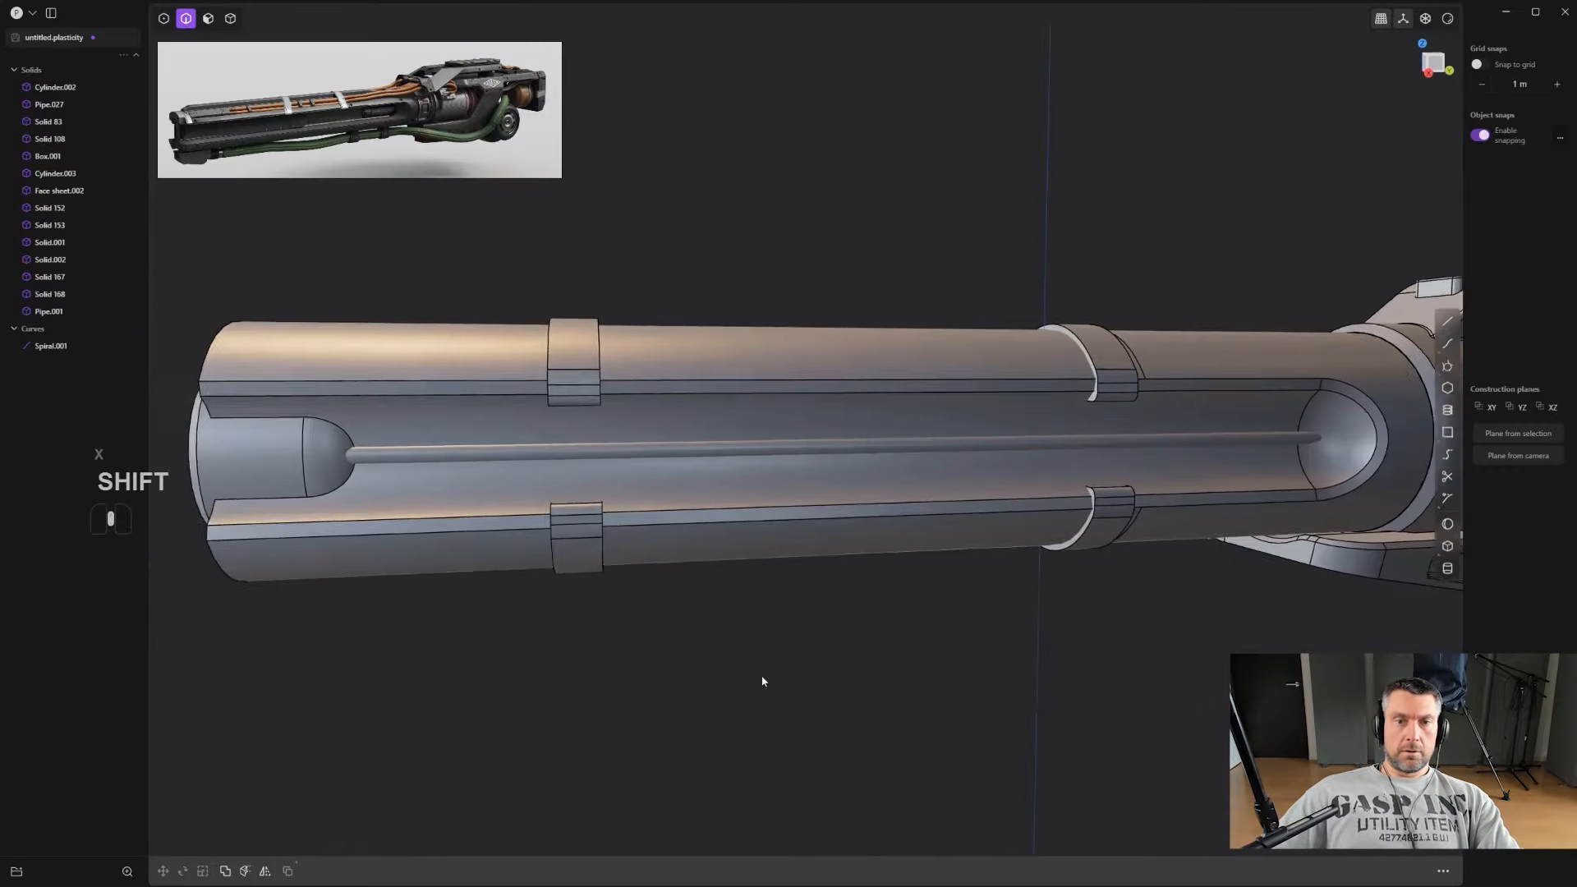
# Step: Join the straight pipe and the barrel body into one solid with a Boolean union
pyautogui.scroll(-1, 826, 673)
pyautogui.scroll(1, 815, 534)
pyautogui.press('4')
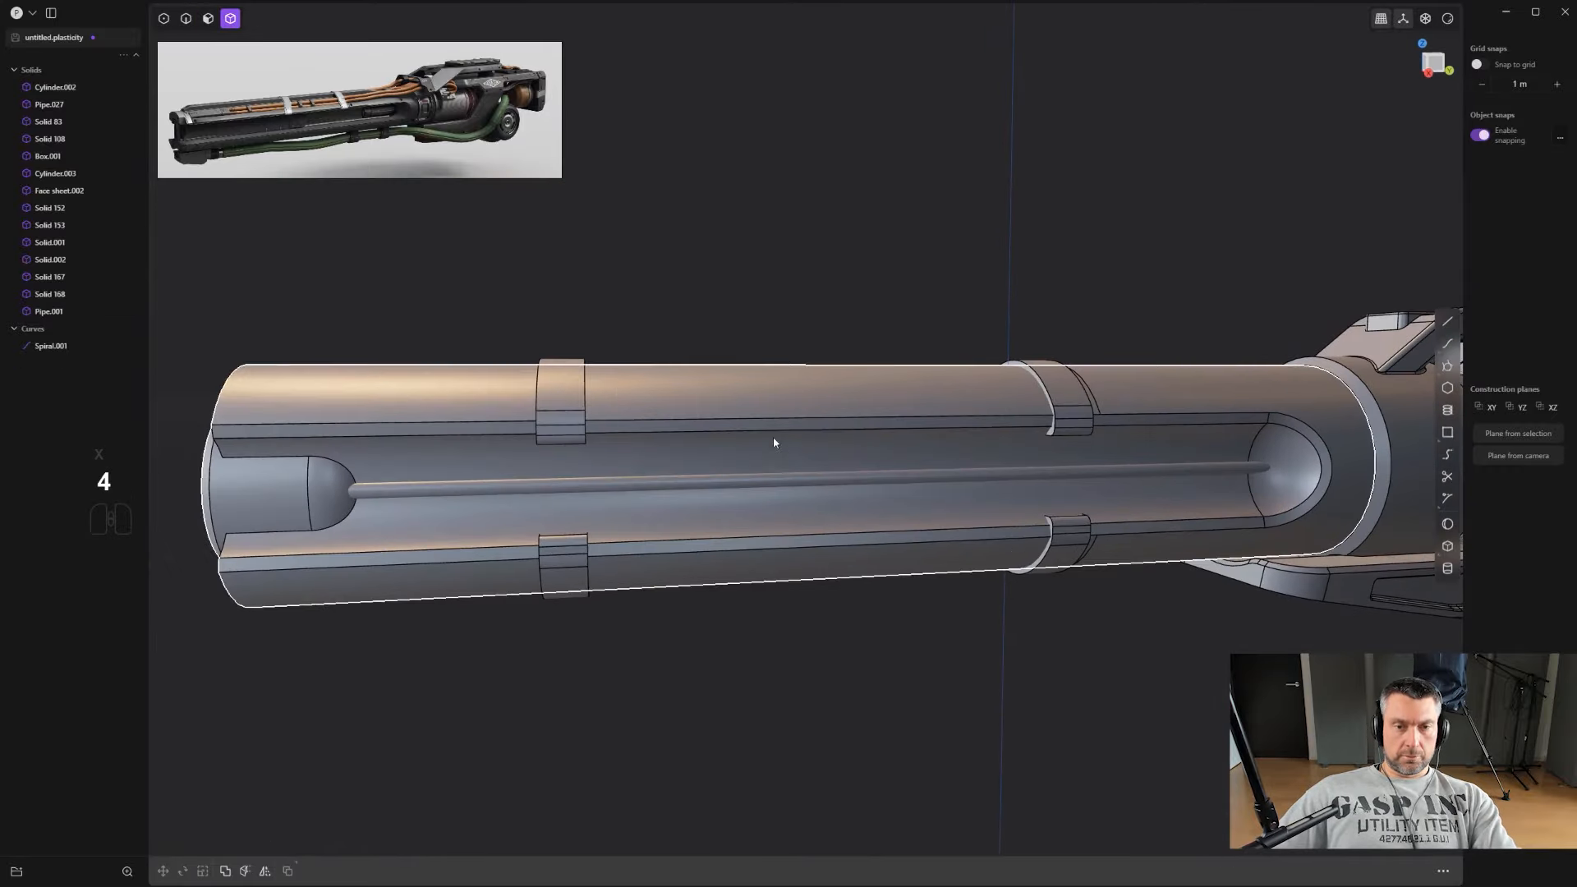
pyautogui.click(762, 486)
pyautogui.keyDown('shift'); pyautogui.click(781, 514); pyautogui.keyUp('shift')
pyautogui.moveTo(781, 514); pyautogui.dragTo(869, 535, button='middle')
pyautogui.press('q')
pyautogui.press('q')
pyautogui.rightClick(916, 542)
# Step: Mirror the joined barrel body across its vertical centre plane
pyautogui.scroll(-2, 917, 548)
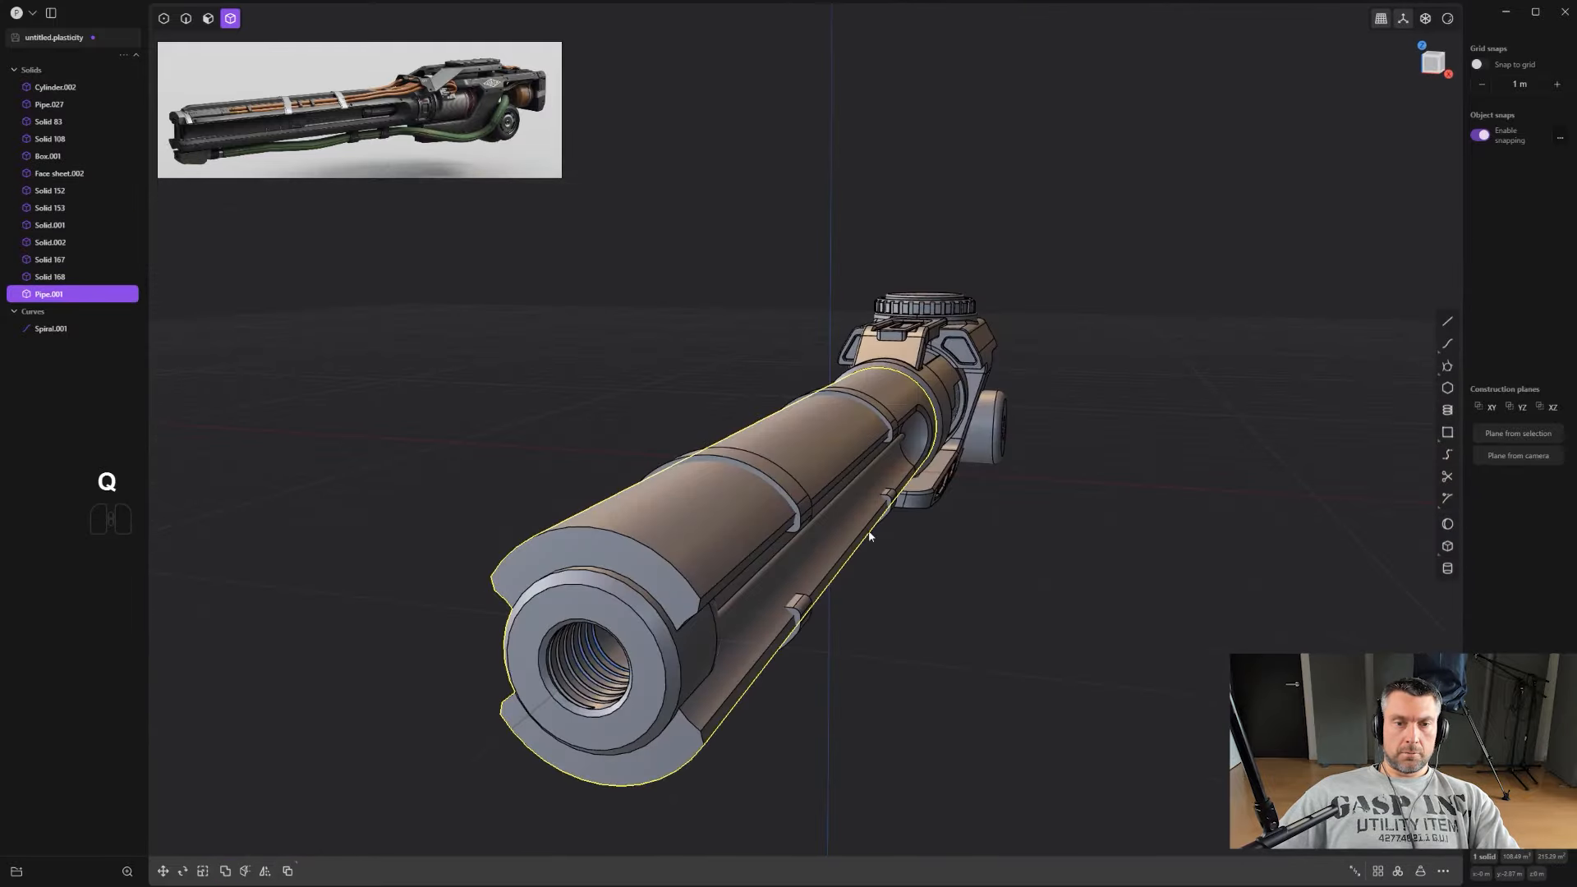
pyautogui.hotkey('alt', 'x')
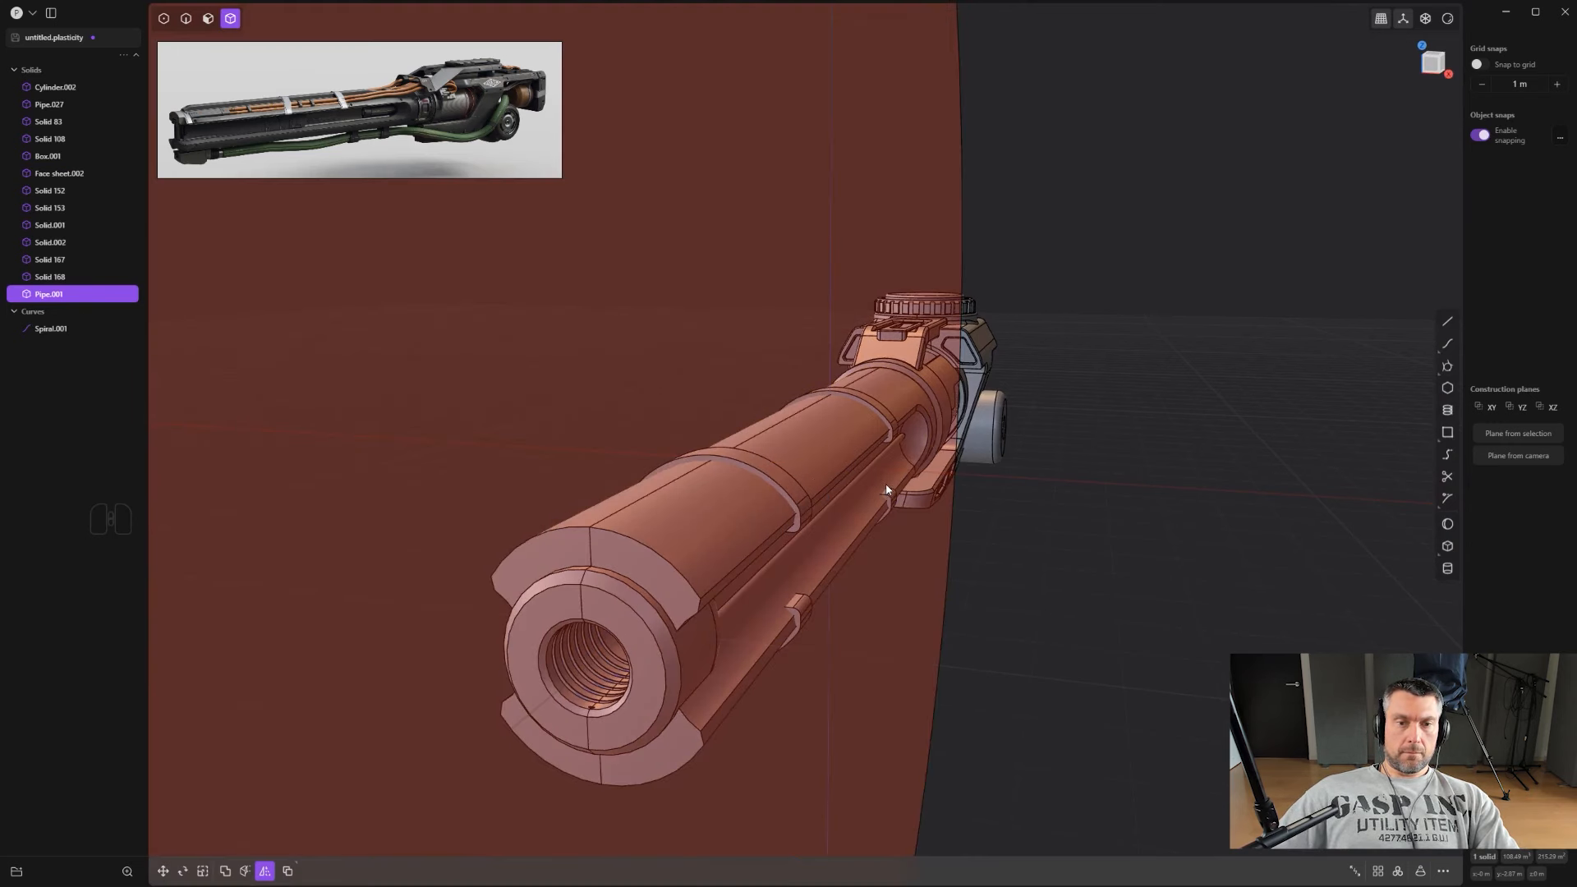
pyautogui.click(892, 490)
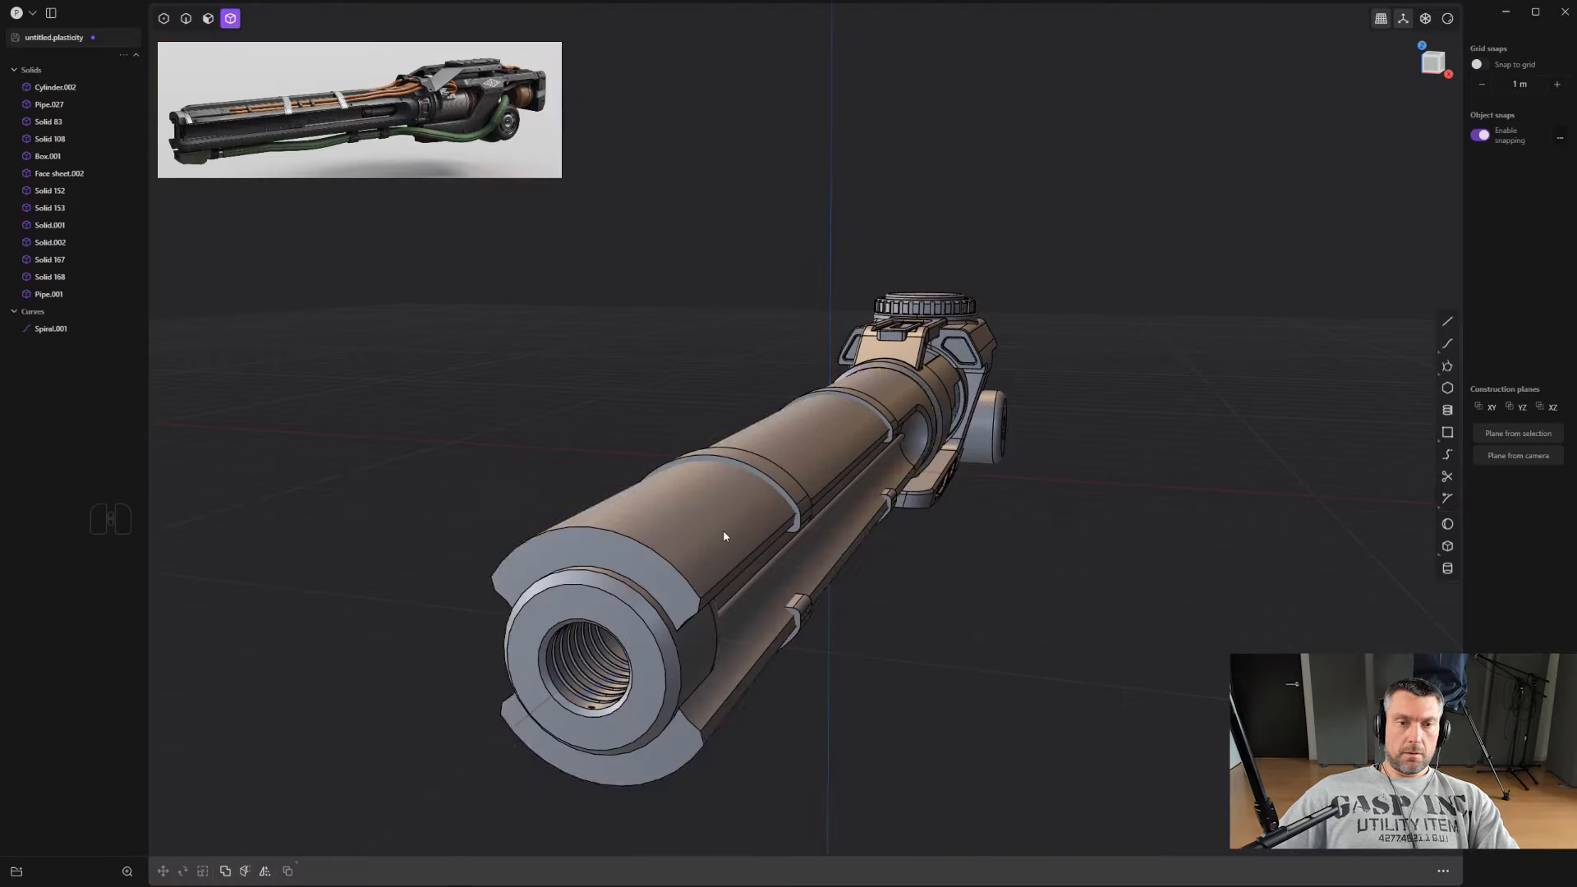
pyautogui.keyDown('alt'); pyautogui.moveTo(723, 530); pyautogui.dragTo(682, 532, button='middle'); pyautogui.keyUp('alt')
pyautogui.scroll(8, 682, 532)
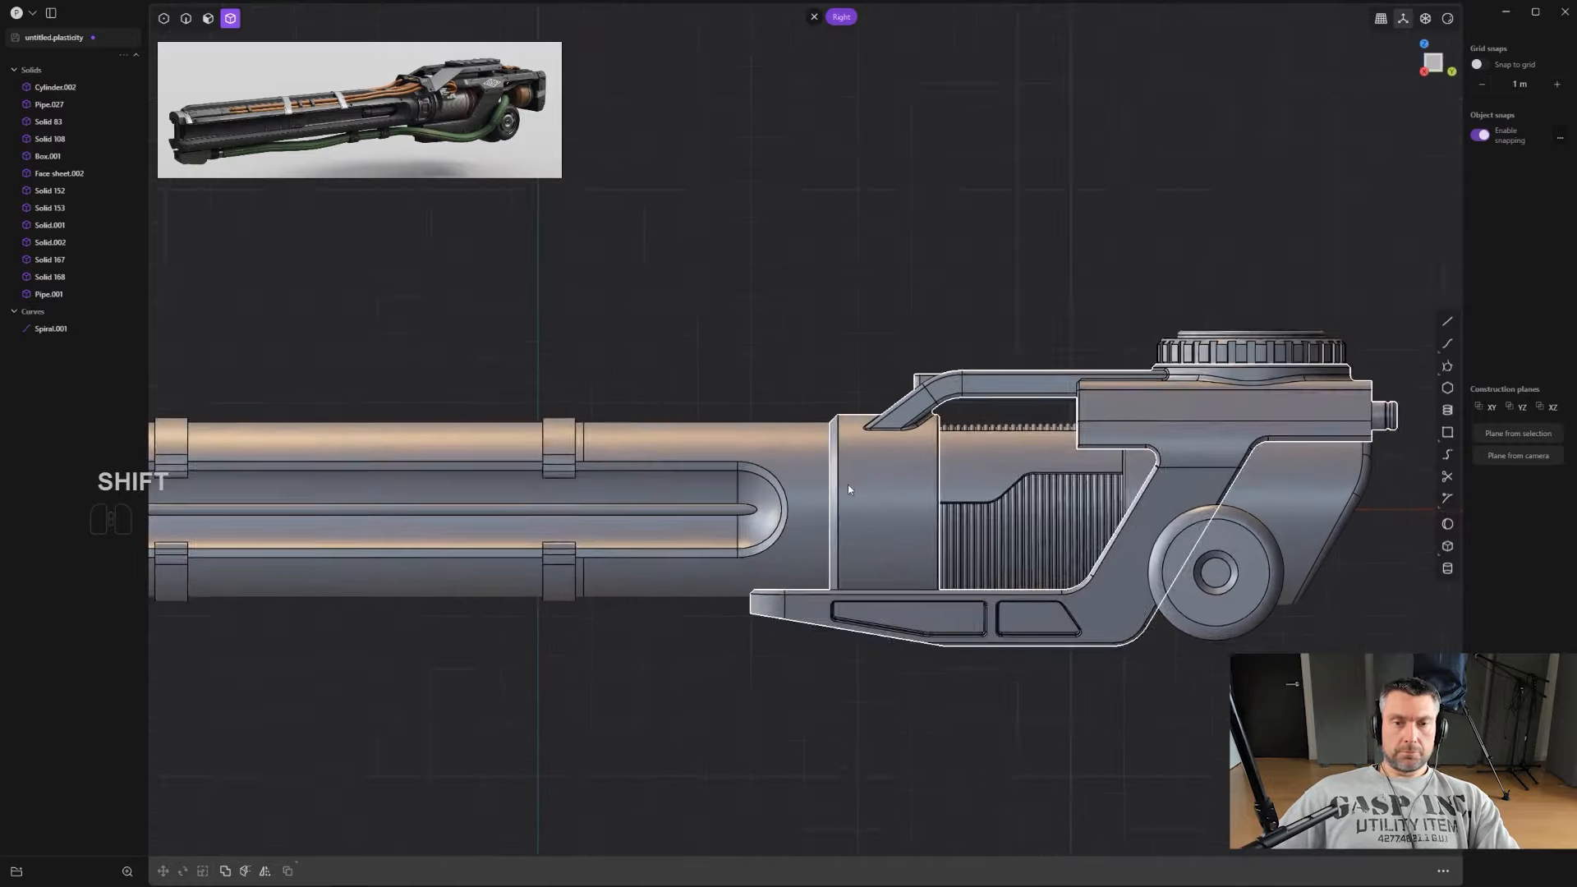
pyautogui.keyDown('shift'); pyautogui.moveTo(733, 474); pyautogui.dragTo(803, 528, button='middle'); pyautogui.keyUp('shift')
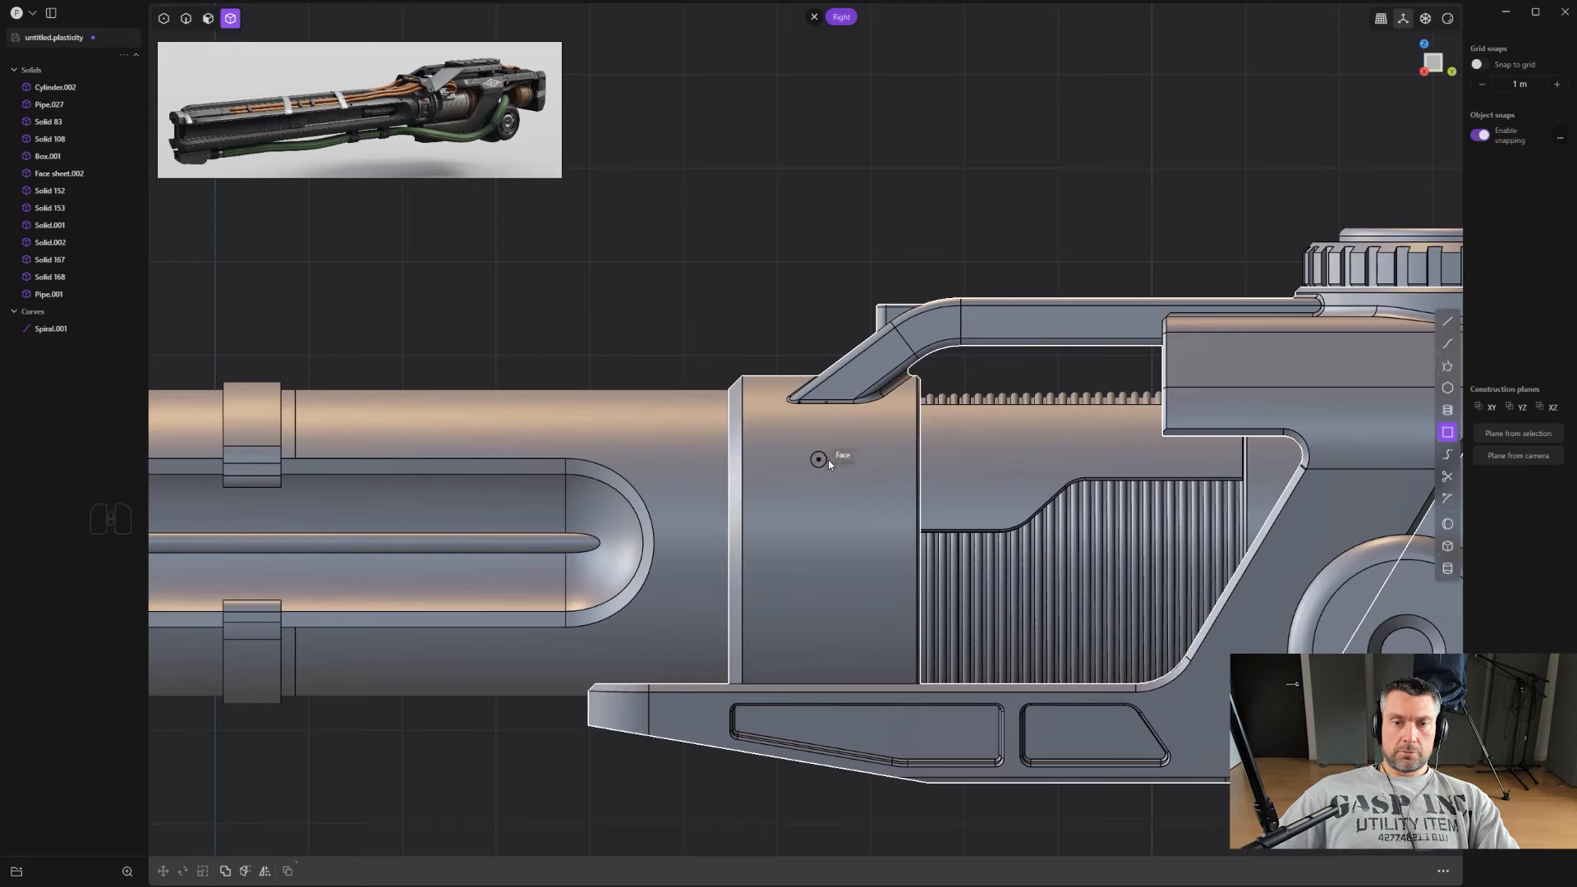
pyautogui.keyDown('shift'); pyautogui.moveTo(851, 436); pyautogui.dragTo(716, 511, button='middle'); pyautogui.keyUp('shift')
pyautogui.scroll(4, 816, 510)
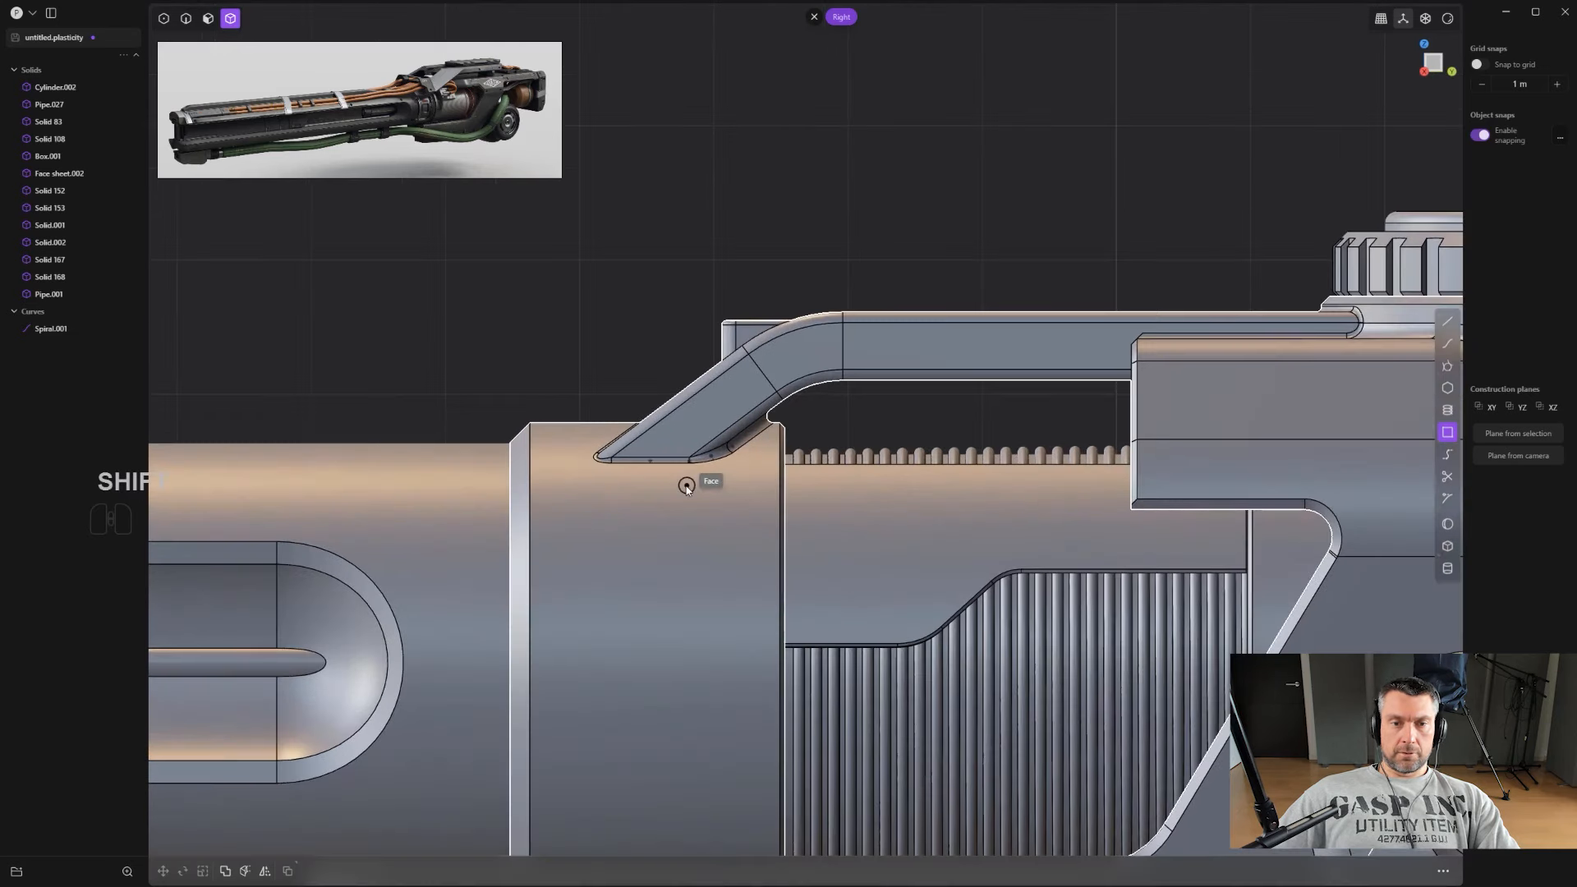
pyautogui.moveTo(818, 534); pyautogui.dragTo(903, 575, button='middle')
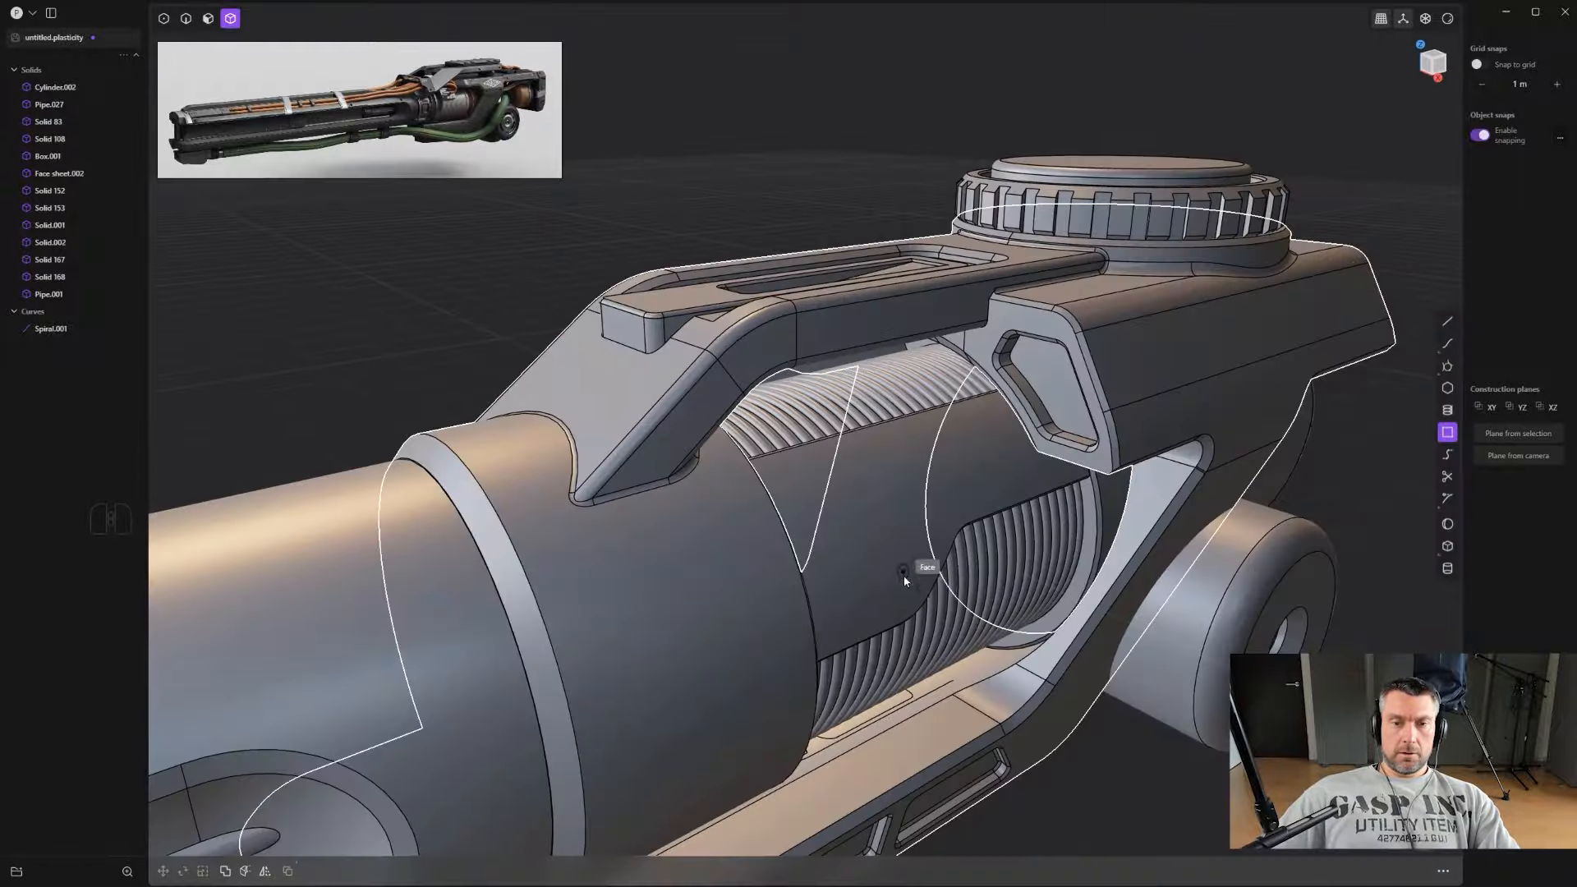
pyautogui.hotkey('ctrl', 'z')
# Step: Add two lengthwise Isoparam edges across the smooth cylindrical collar beside the ribbed section
pyautogui.scroll(6, 993, 681)
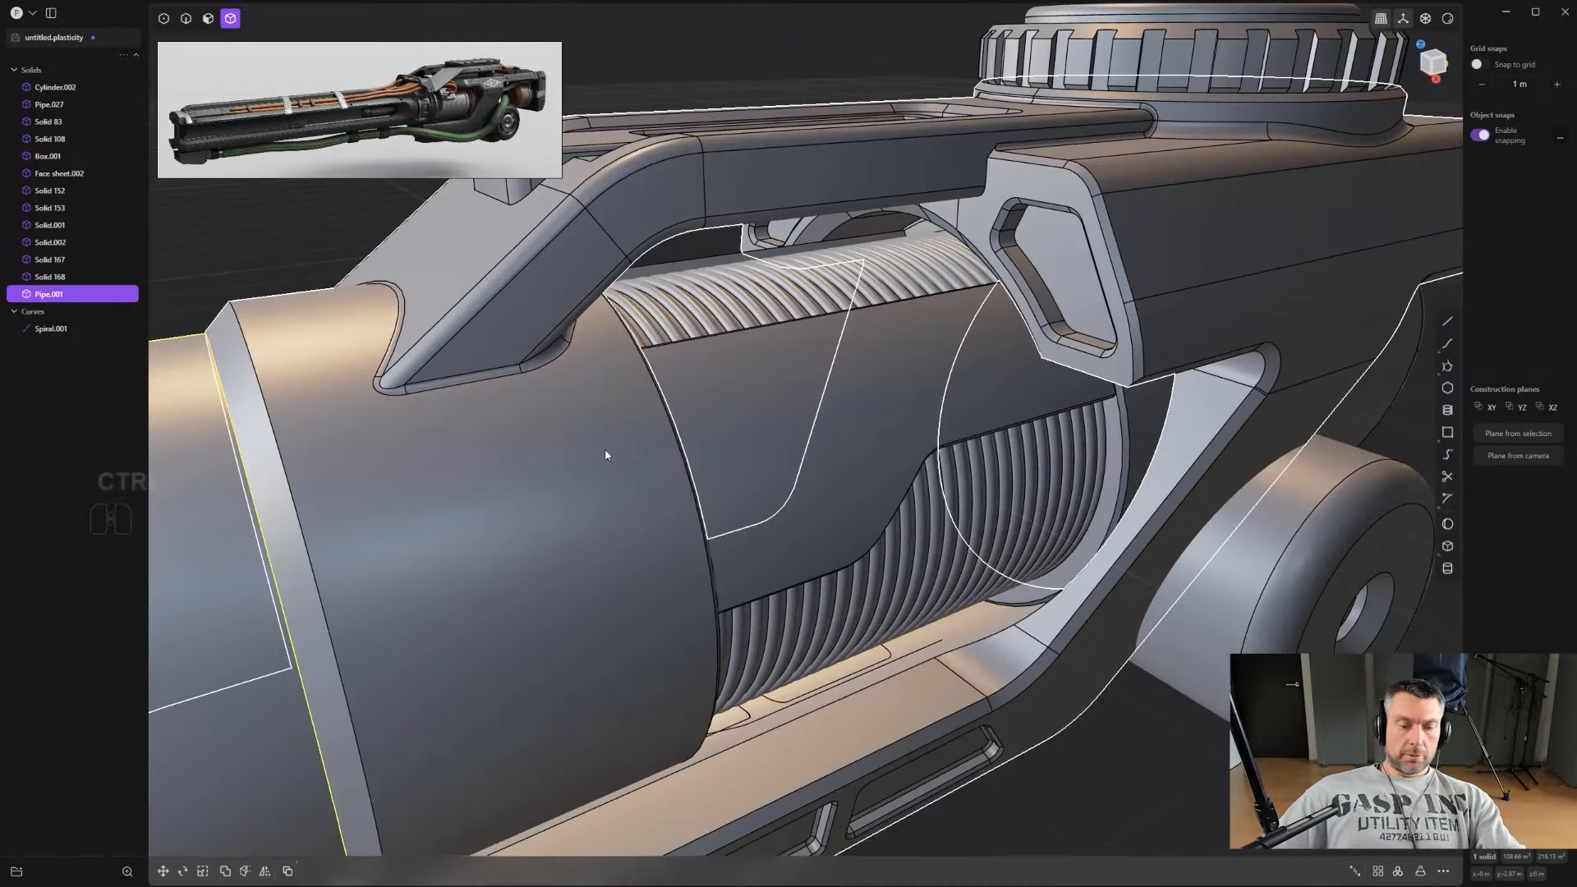
pyautogui.hotkey('ctrl', 'r')
pyautogui.click(592, 383)
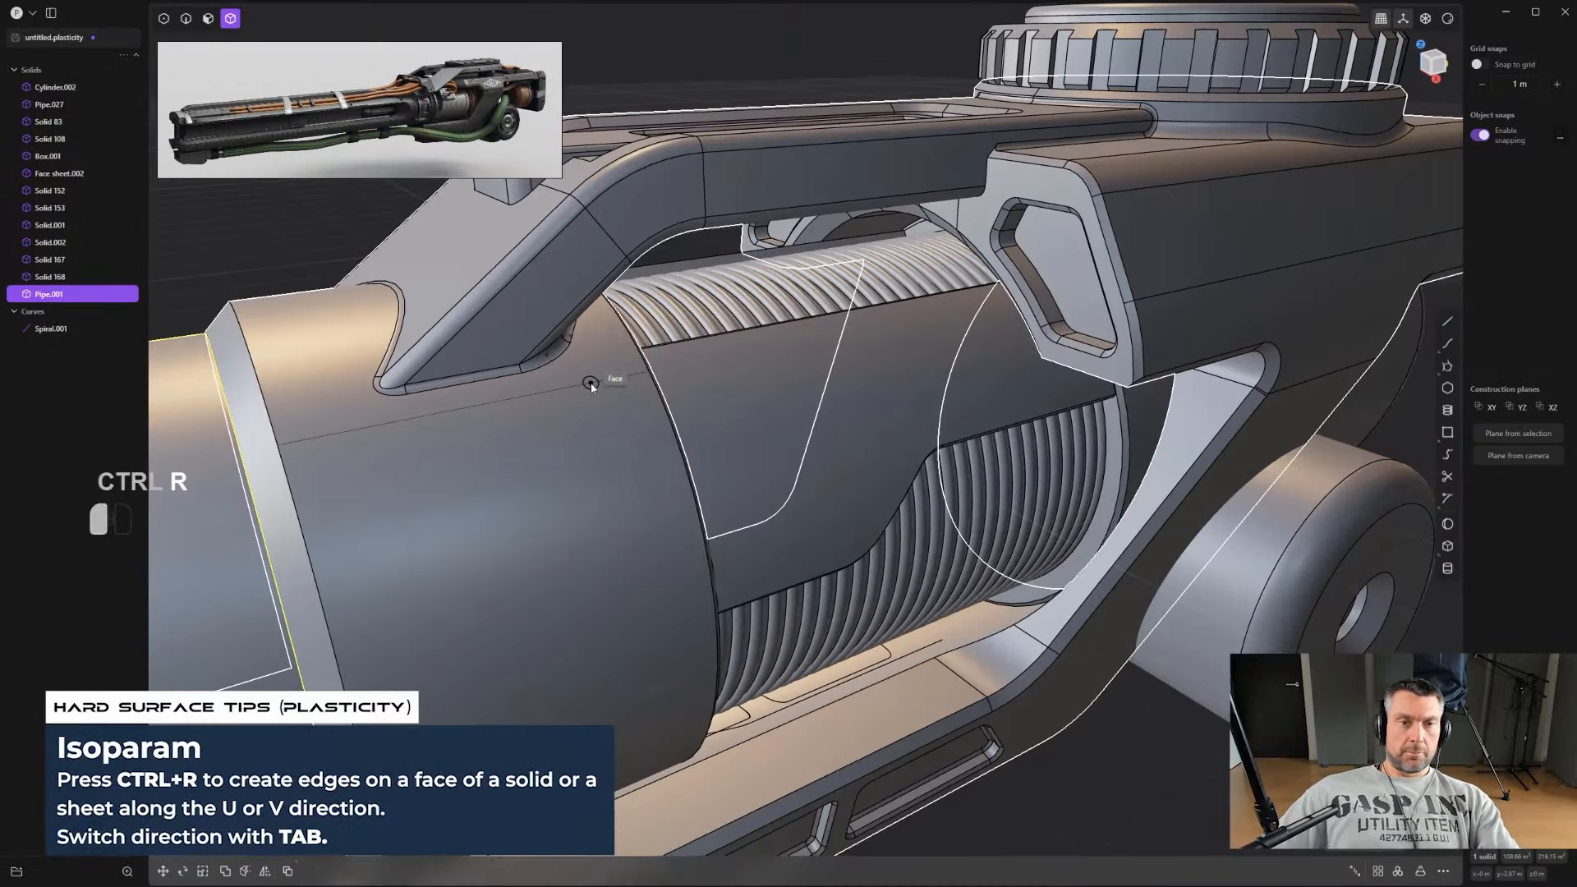
pyautogui.click(687, 543)
# Step: Duplicate the collar face between the two new lengthwise edges as a separate sheet
pyautogui.press('e')
pyautogui.click(619, 466)
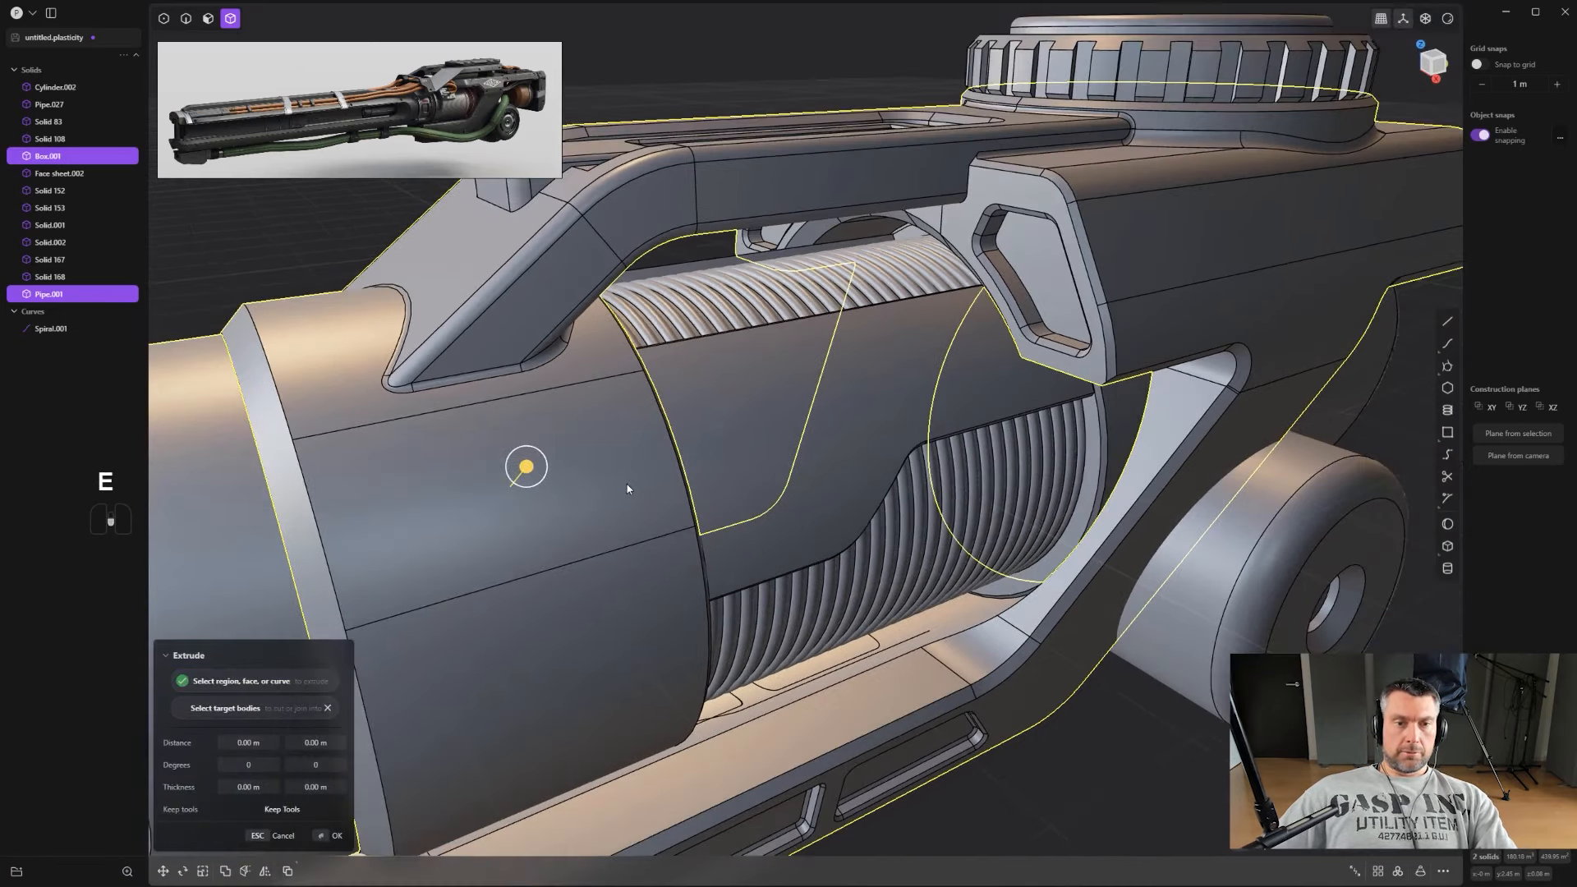
pyautogui.press('3')
pyautogui.click(606, 493)
pyautogui.moveTo(606, 492); pyautogui.dragTo(657, 485, button='right')
pyautogui.hotkey('shift', 'd')
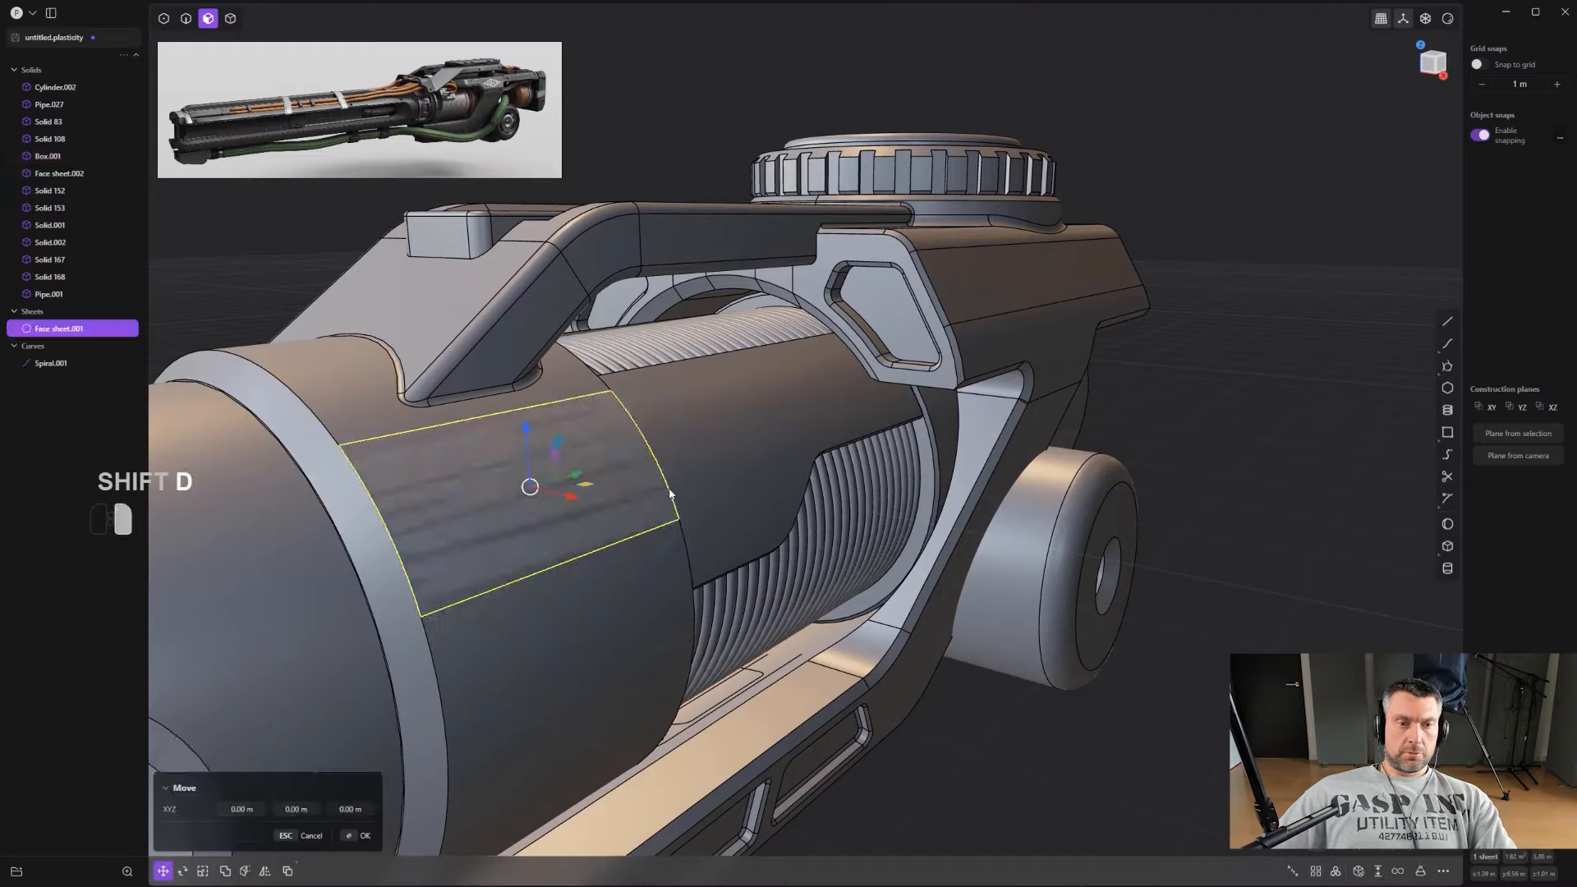
pyautogui.rightClick(670, 493)
# Step: Move the duplicated sheet along the barrel so it overlaps the collar's ribbed-side edge, and scale it down
pyautogui.moveTo(670, 494); pyautogui.dragTo(752, 490, button='middle')
pyautogui.press('g')
pyautogui.moveTo(570, 470); pyautogui.dragTo(726, 457)
pyautogui.press('s')
pyautogui.click(904, 441)
pyautogui.moveTo(904, 440); pyautogui.dragTo(967, 526, button='middle')
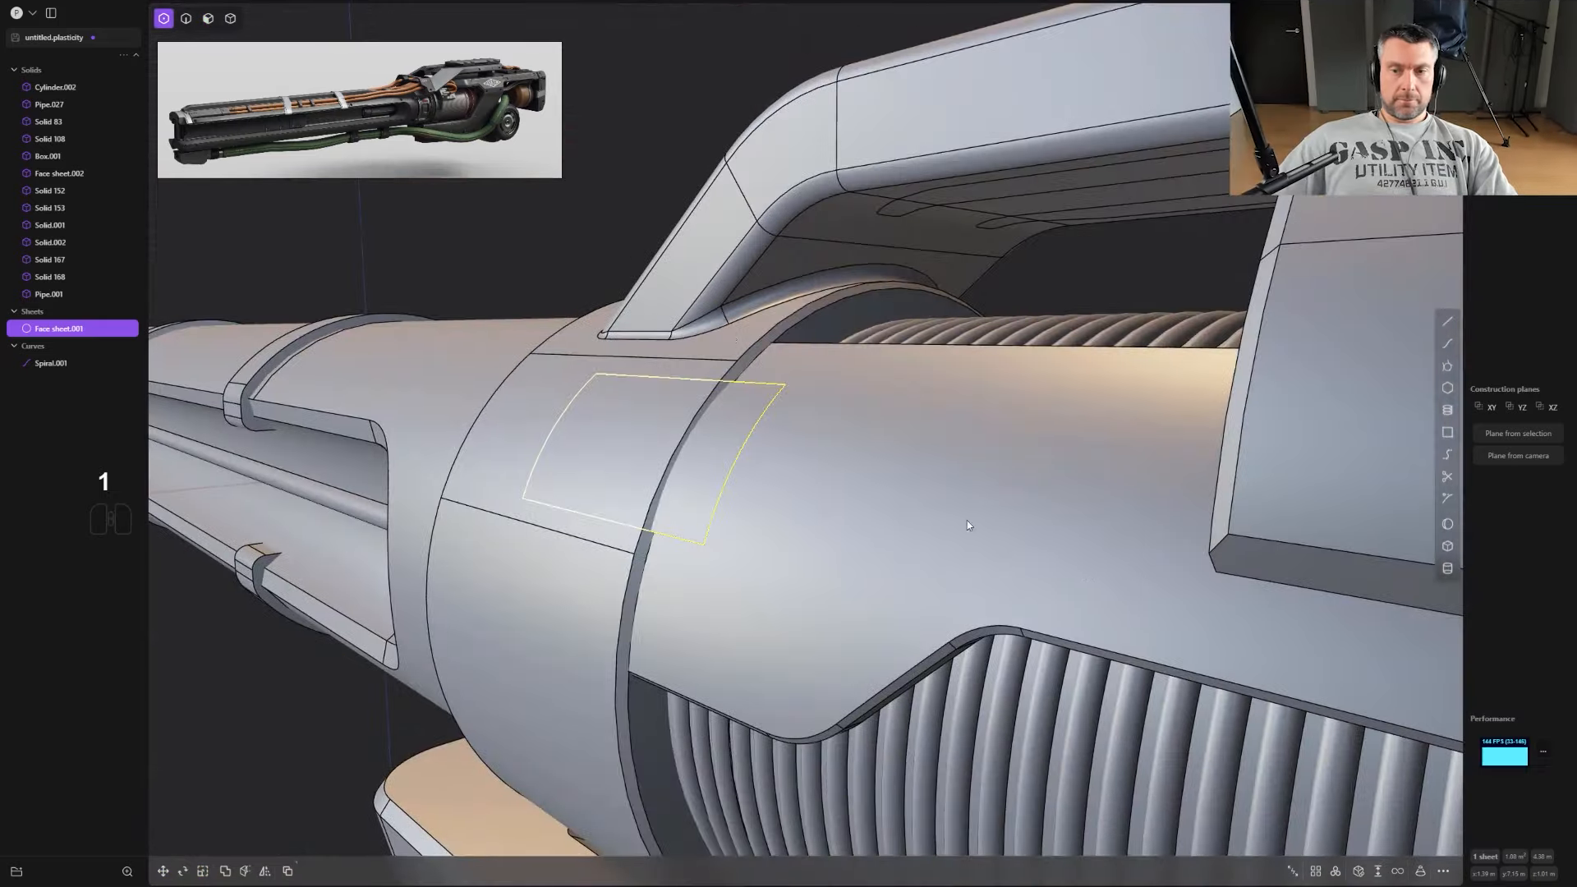
# Step: Give the curved sheet a thin wall with Thicken Face to turn it into a solid panel
pyautogui.click(1378, 872)
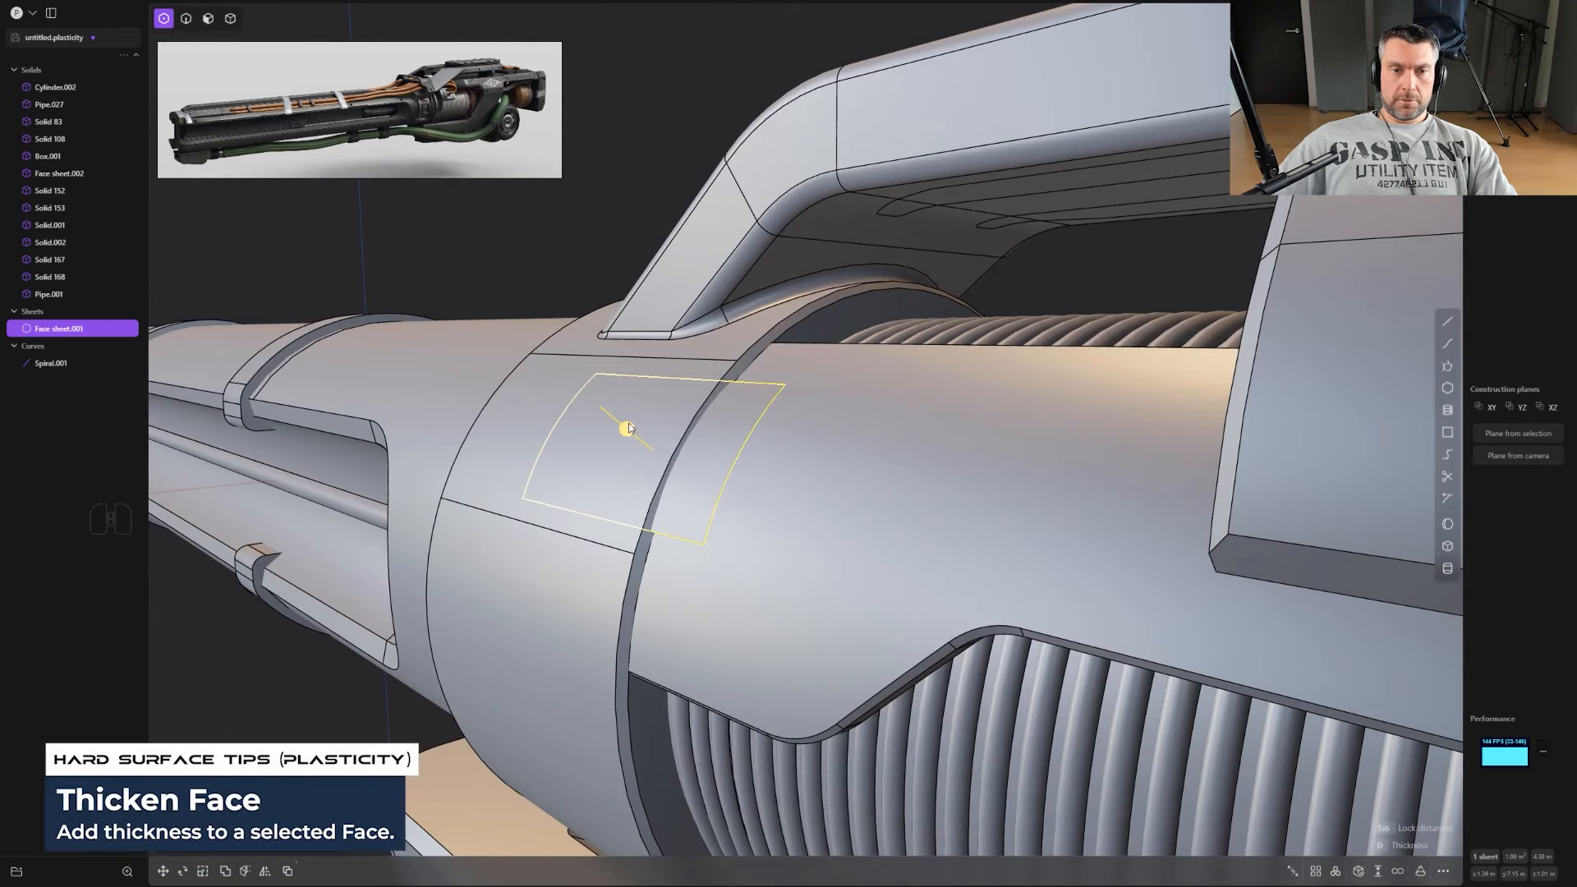
pyautogui.moveTo(620, 435); pyautogui.dragTo(619, 415)
pyautogui.rightClick(619, 417)
pyautogui.scroll(2, 619, 416)
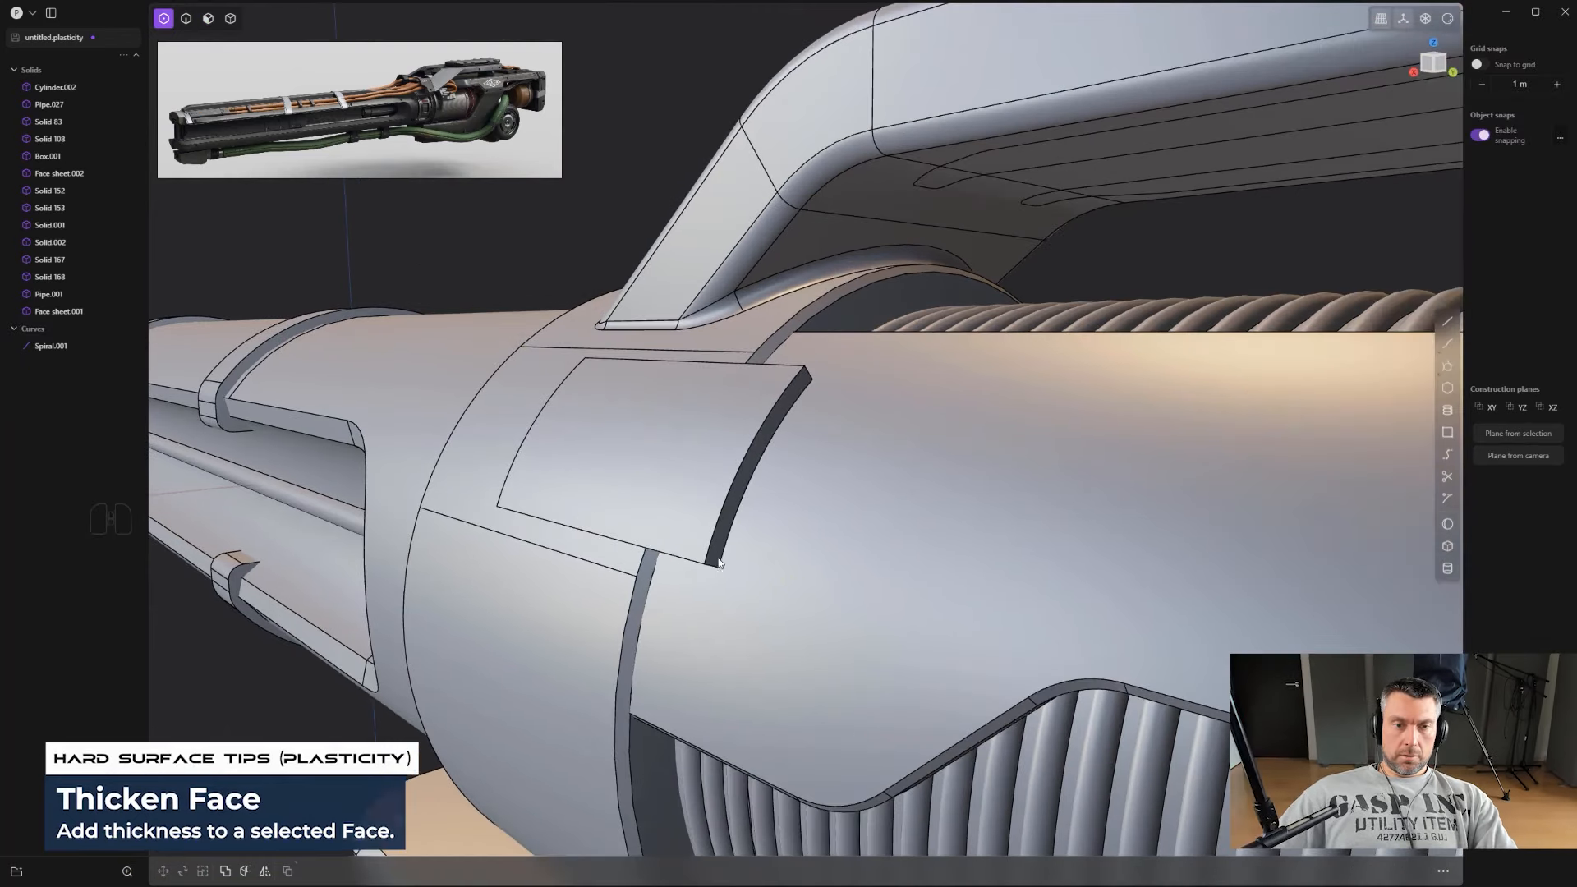
# Step: Fillet the panel's two corners on the ribbed-section side with a radius of about 0.235 m
pyautogui.moveTo(710, 567); pyautogui.dragTo(788, 433, button='middle')
pyautogui.press('2')
pyautogui.click(714, 543)
pyautogui.moveTo(720, 485); pyautogui.dragTo(766, 496, button='middle')
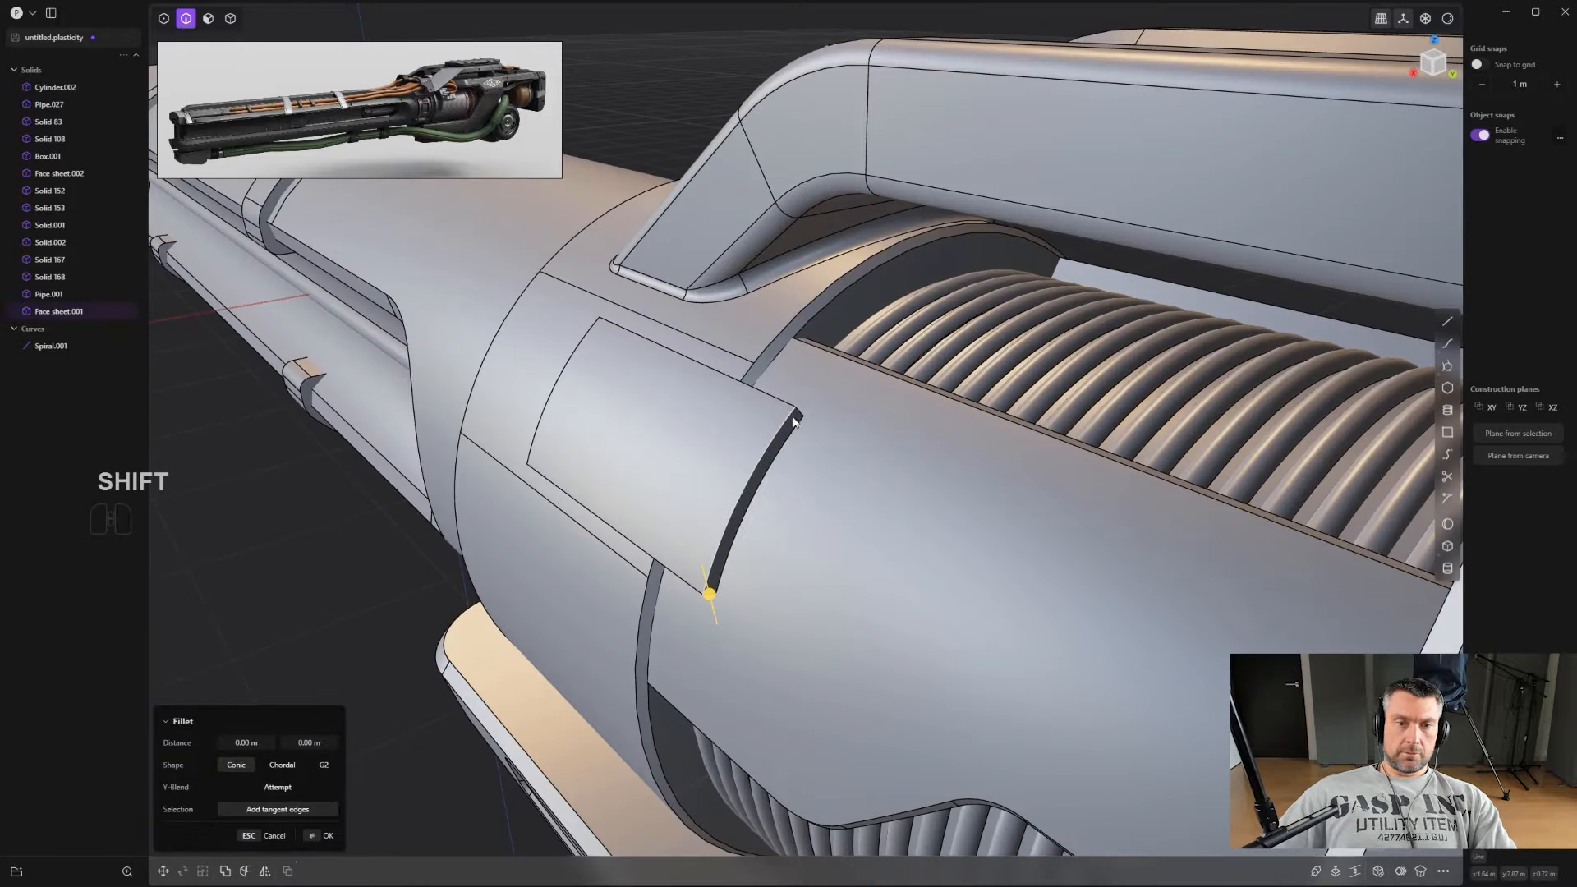
pyautogui.keyDown('shift'); pyautogui.moveTo(800, 417); pyautogui.dragTo(800, 411); pyautogui.keyUp('shift')
pyautogui.keyDown('shift'); pyautogui.moveTo(816, 357); pyautogui.dragTo(831, 327); pyautogui.keyUp('shift')
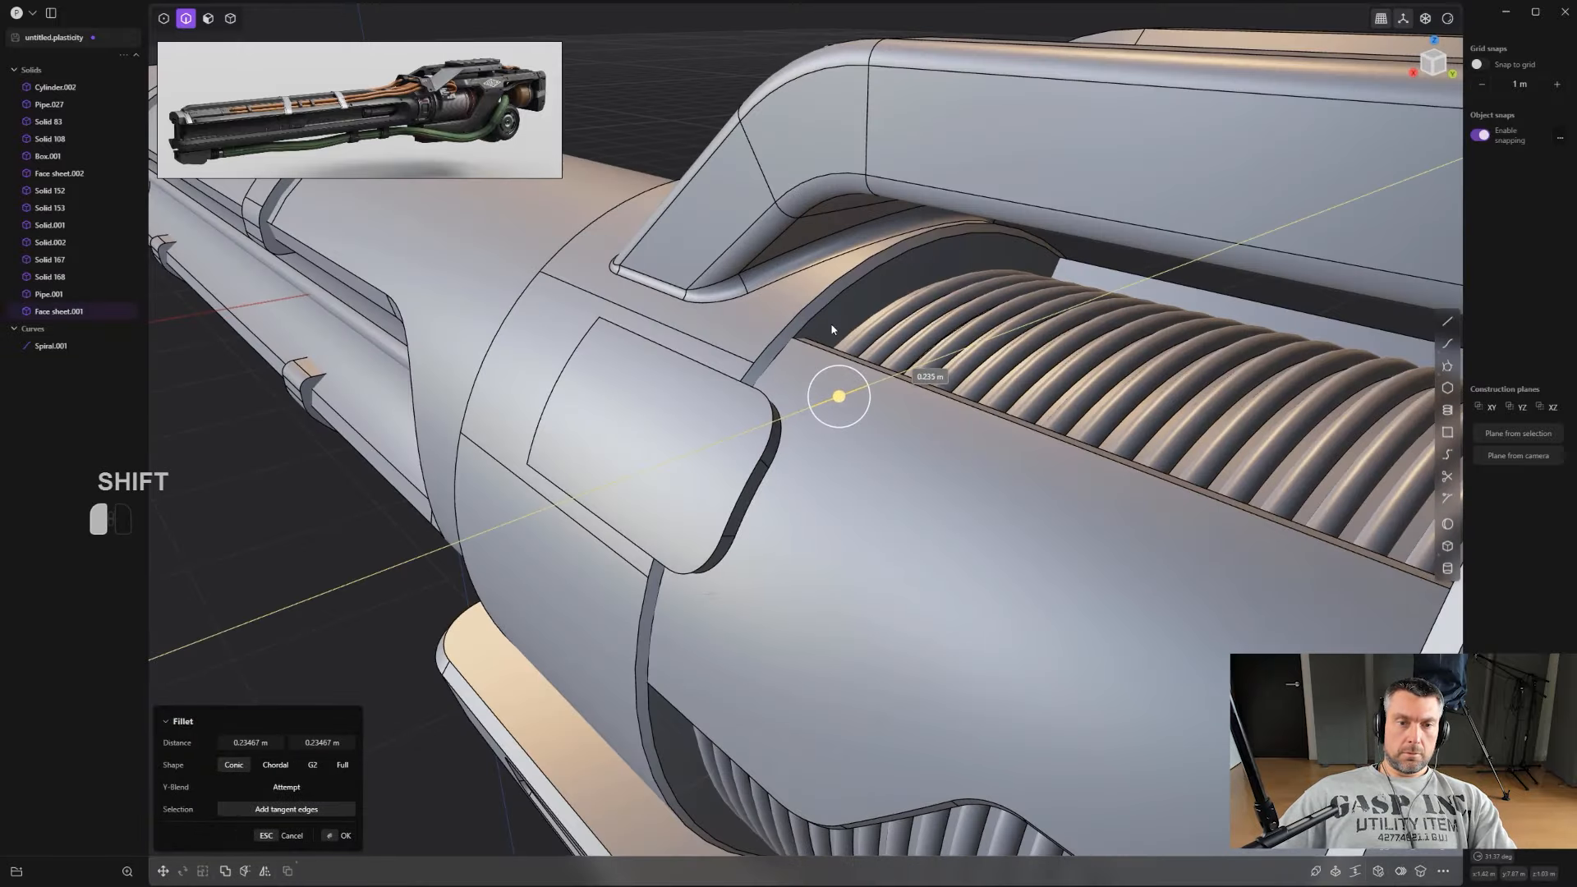
pyautogui.rightClick(831, 328)
# Step: Scale the panel to about 0.82 of its size and adjust how far it sits out of the collar surface
pyautogui.moveTo(761, 435); pyautogui.dragTo(834, 425, button='middle')
pyautogui.press('s')
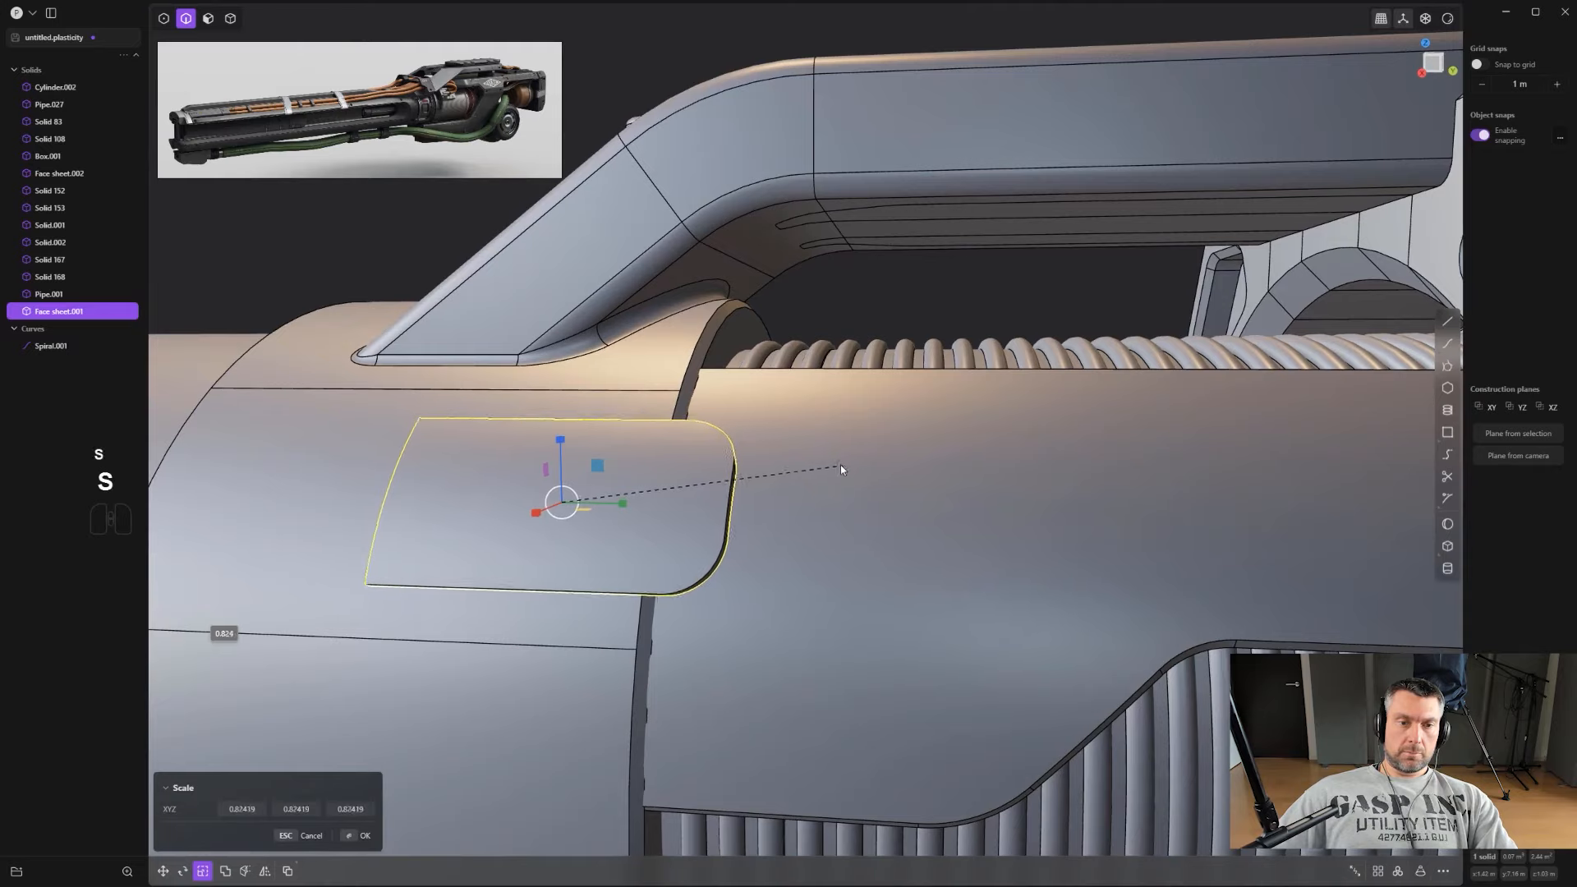
pyautogui.click(837, 464)
pyautogui.moveTo(806, 492); pyautogui.dragTo(788, 438, button='middle')
pyautogui.press('g')
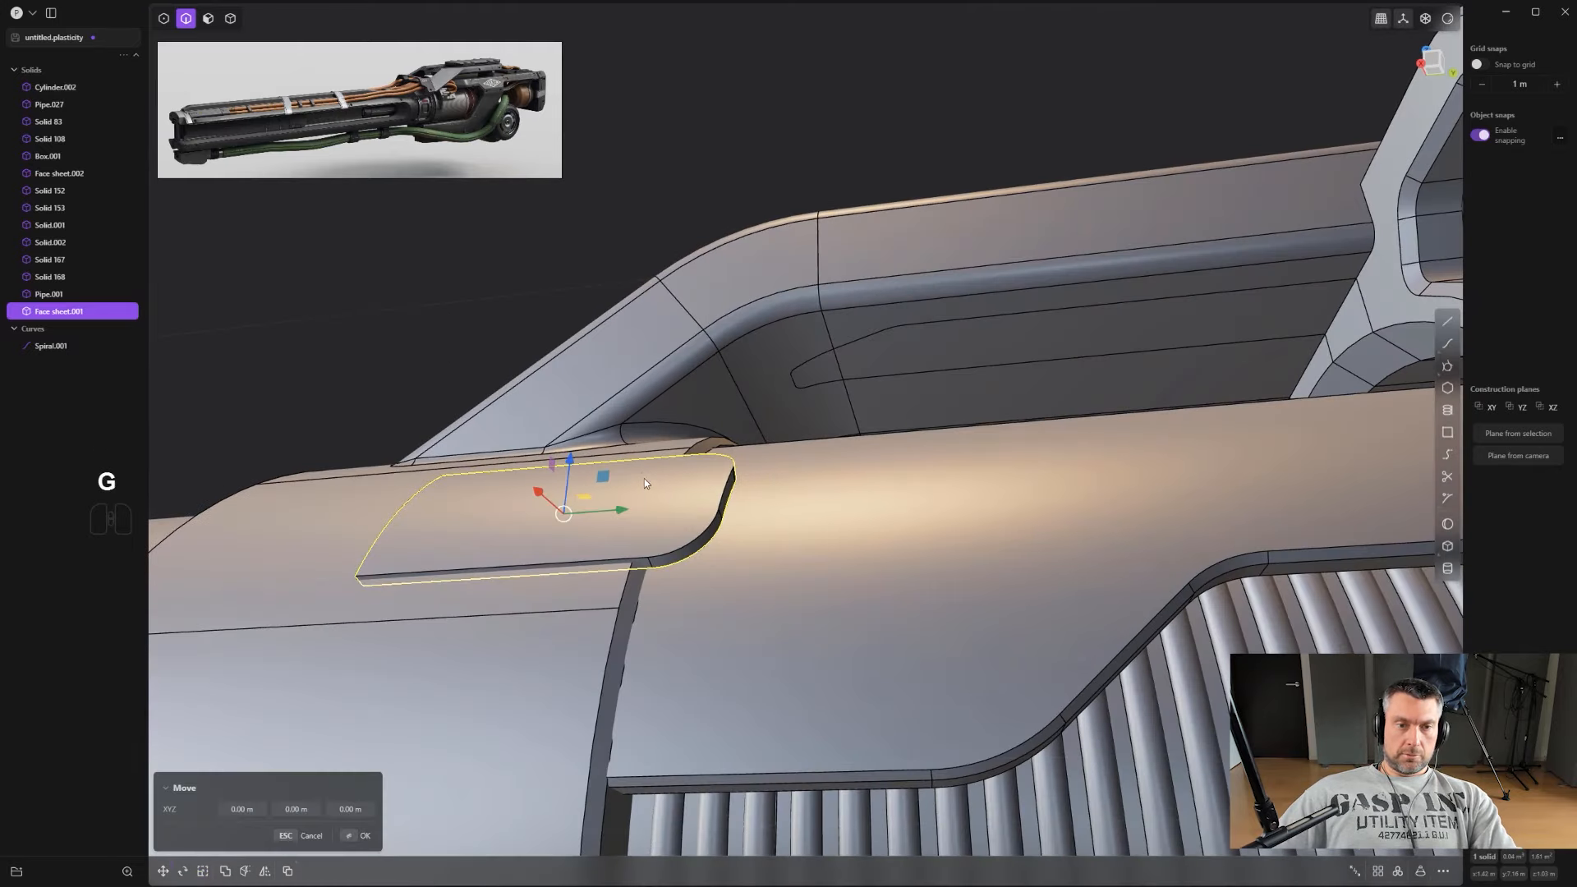
pyautogui.moveTo(546, 491); pyautogui.dragTo(557, 480)
pyautogui.moveTo(557, 480); pyautogui.dragTo(714, 569, button='middle')
# Step: Try to bevel the panel's outer rim edge
pyautogui.press('3')
pyautogui.moveTo(722, 585); pyautogui.dragTo(743, 607)
pyautogui.moveTo(731, 488); pyautogui.dragTo(757, 545, button='middle')
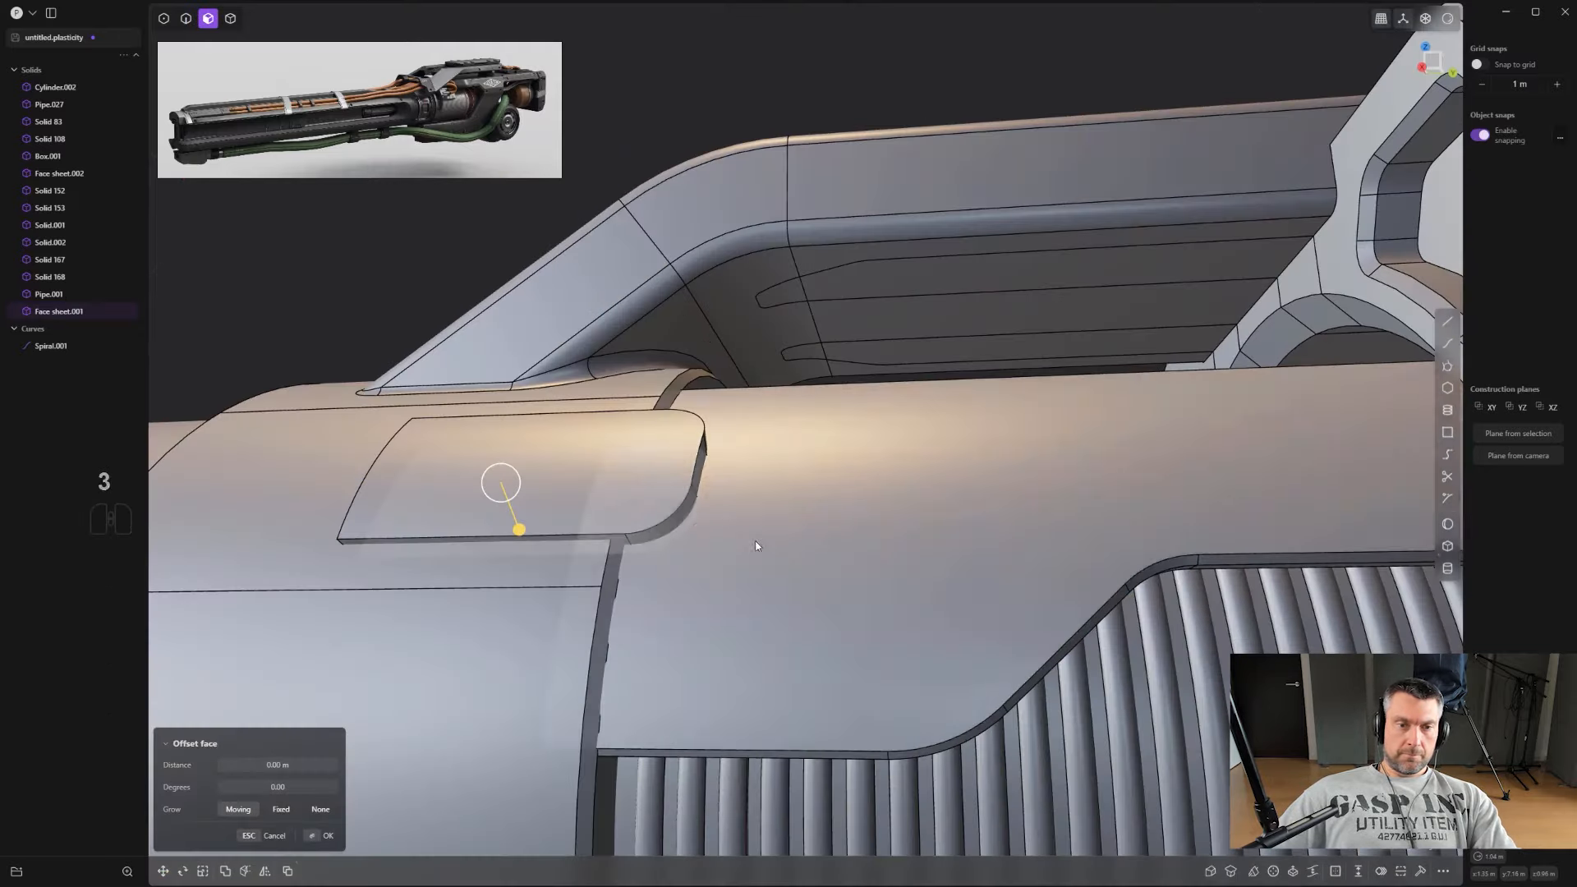
pyautogui.press('2')
pyautogui.click(681, 509)
pyautogui.moveTo(680, 505); pyautogui.dragTo(667, 457)
pyautogui.rightClick(667, 456)
pyautogui.keyDown('alt'); pyautogui.moveTo(667, 456); pyautogui.dragTo(954, 528, button='middle'); pyautogui.keyUp('alt')
pyautogui.scroll(1, 882, 494)
pyautogui.scroll(2, 878, 528)
pyautogui.moveTo(838, 525); pyautogui.dragTo(722, 606, button='middle')
pyautogui.hotkey('ctrl', 'z')
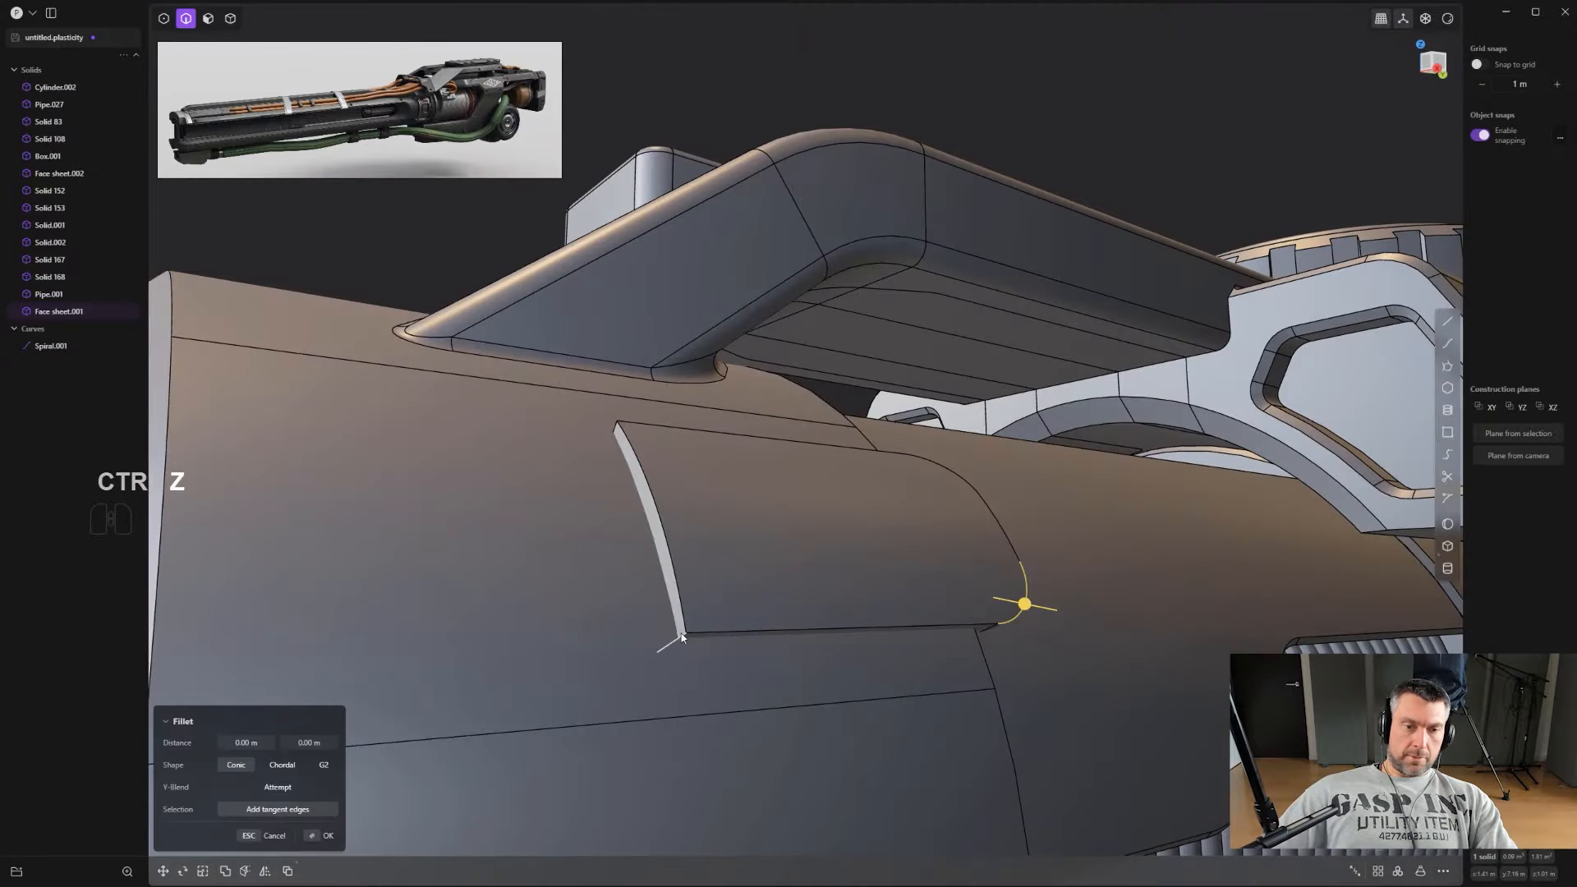
# Step: Chamfer the panel's two muzzle-side corners and round off the resulting chamfer corners
pyautogui.moveTo(614, 428); pyautogui.dragTo(662, 443)
pyautogui.click(670, 590)
pyautogui.press('f')
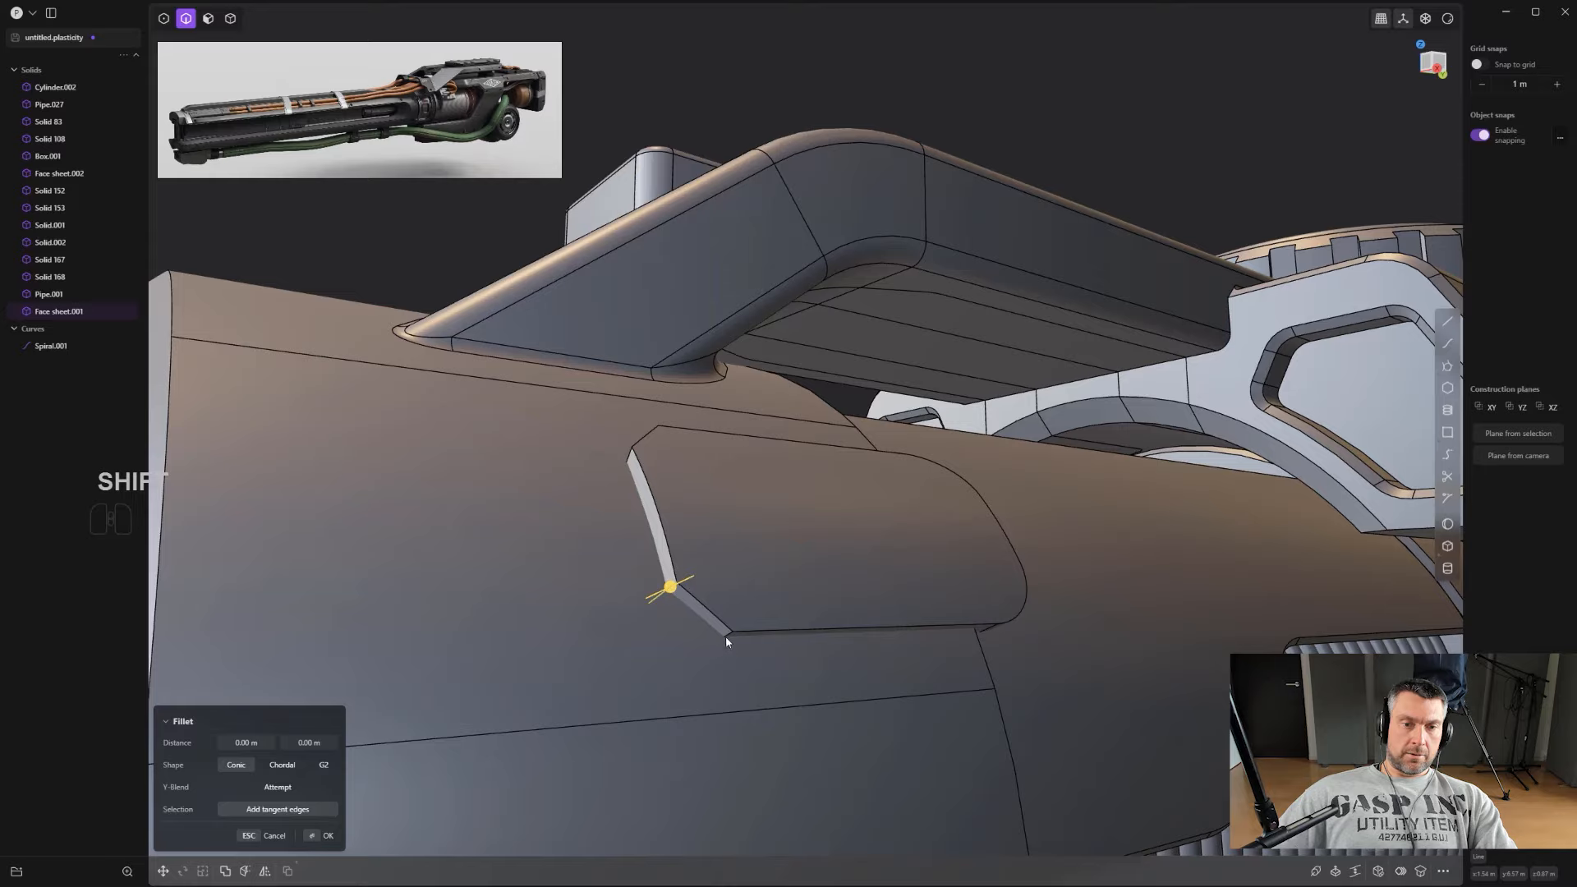
pyautogui.moveTo(723, 634); pyautogui.dragTo(616, 538, button='middle')
pyautogui.keyDown('shift'); pyautogui.click(569, 502); pyautogui.keyUp('shift')
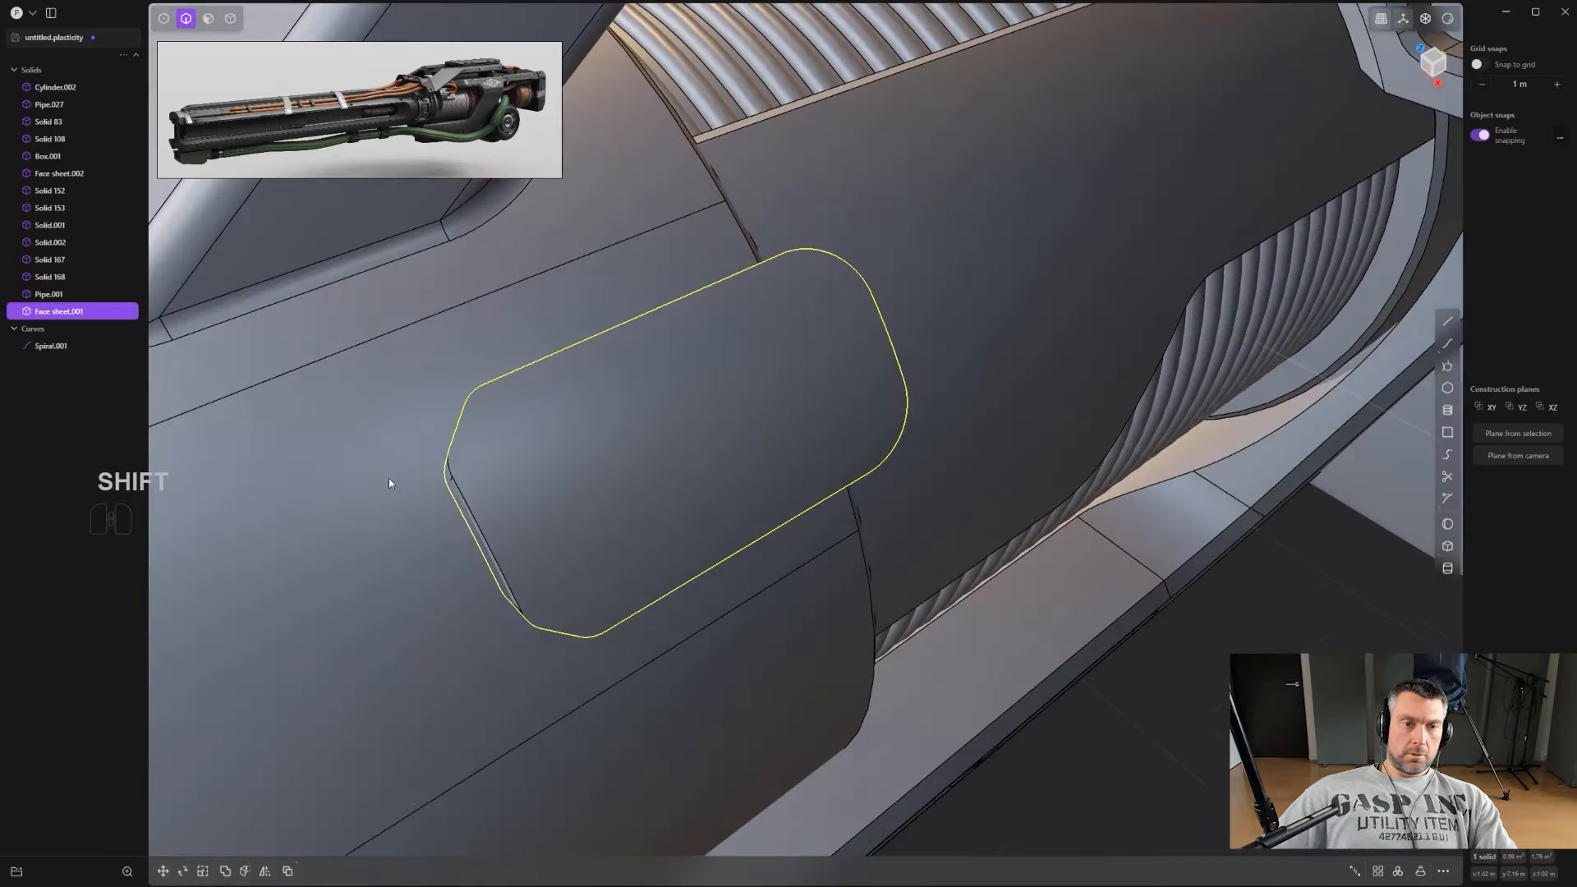
# Step: Add a small bevel to the panel's outer rim and mirror the panel to the collar's opposite side
pyautogui.click(489, 535)
pyautogui.press('f')
pyautogui.moveTo(486, 535); pyautogui.dragTo(489, 533)
pyautogui.rightClick(543, 513)
pyautogui.keyDown('alt'); pyautogui.moveTo(544, 512); pyautogui.dragTo(691, 515, button='middle'); pyautogui.keyUp('alt')
pyautogui.keyDown('alt'); pyautogui.moveTo(692, 515); pyautogui.dragTo(726, 526, button='right'); pyautogui.keyUp('alt')
pyautogui.scroll(-3, 707, 529)
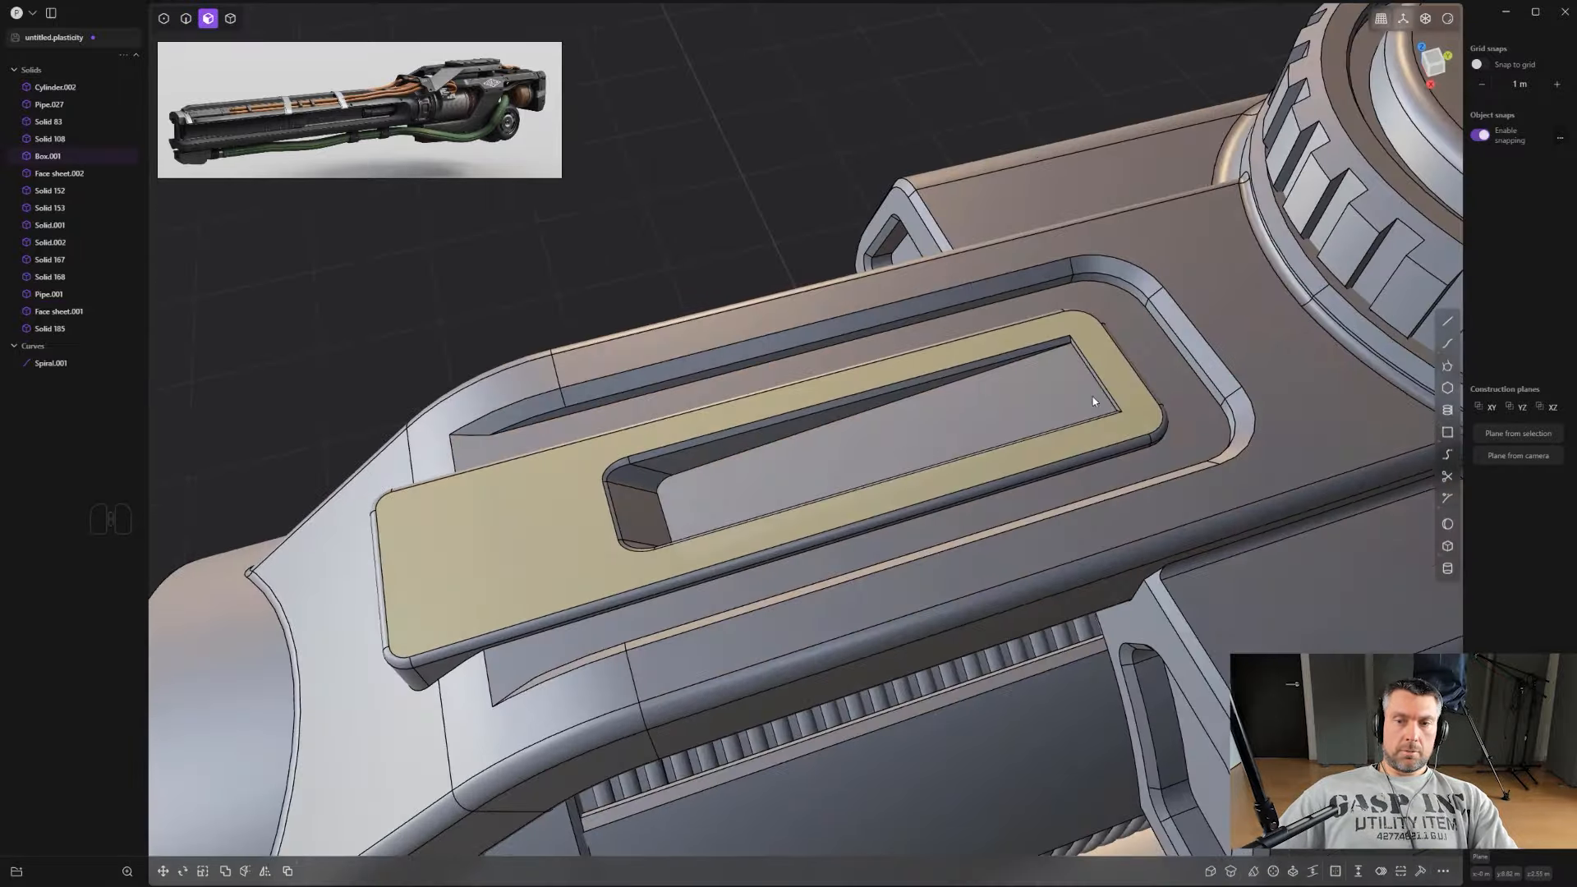
# Step: Cut a long narrow slot about 1.64 m by 0.03 m into the top recess floor with a Box
pyautogui.click(1447, 546)
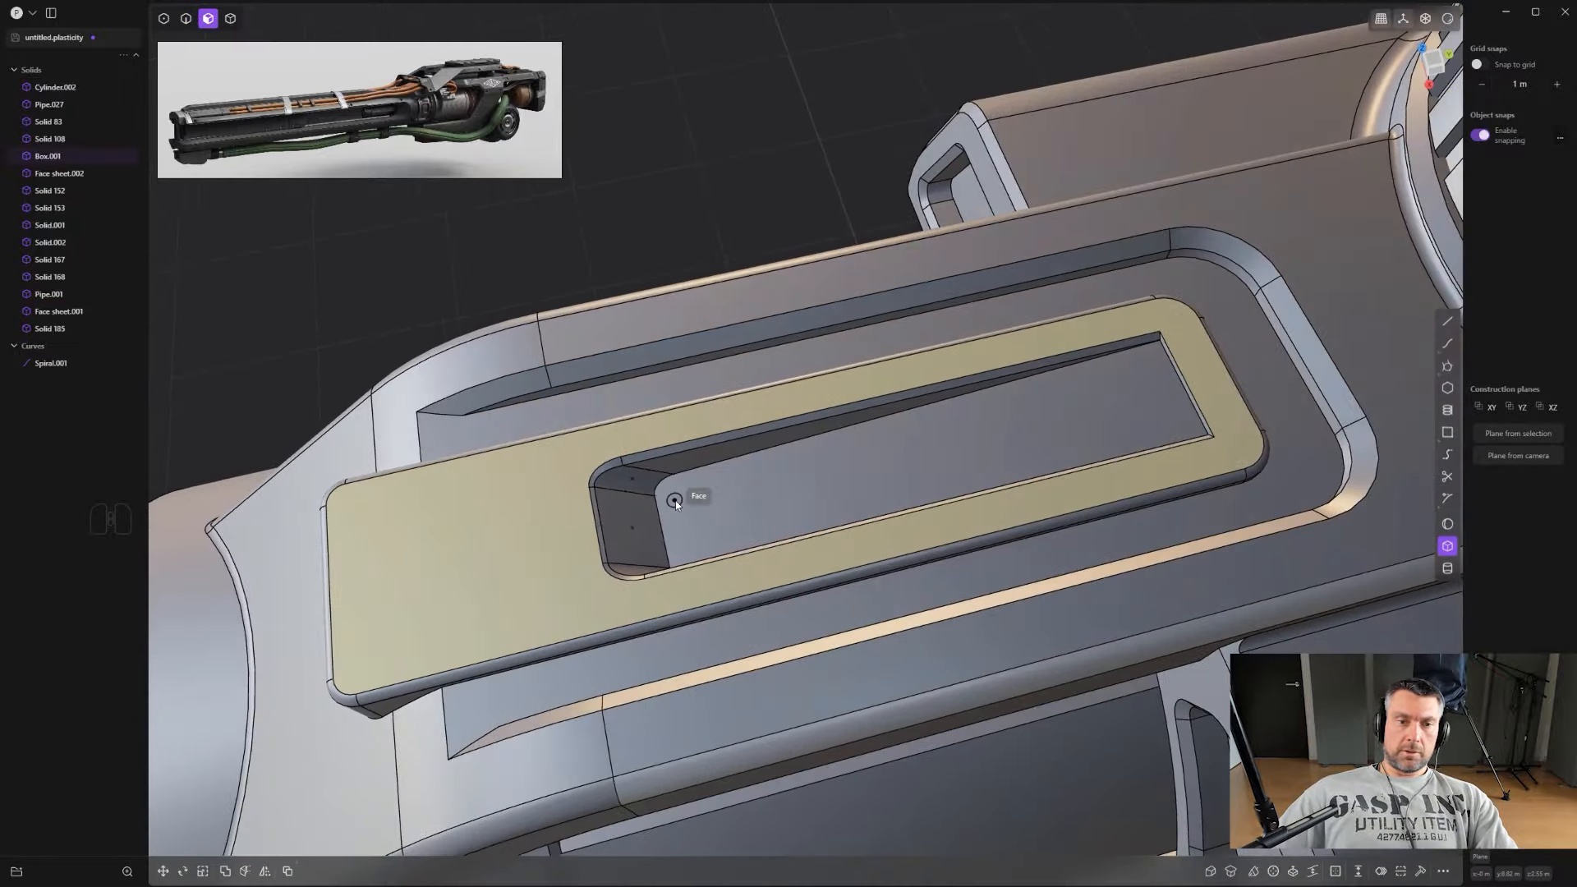
pyautogui.click(1088, 394)
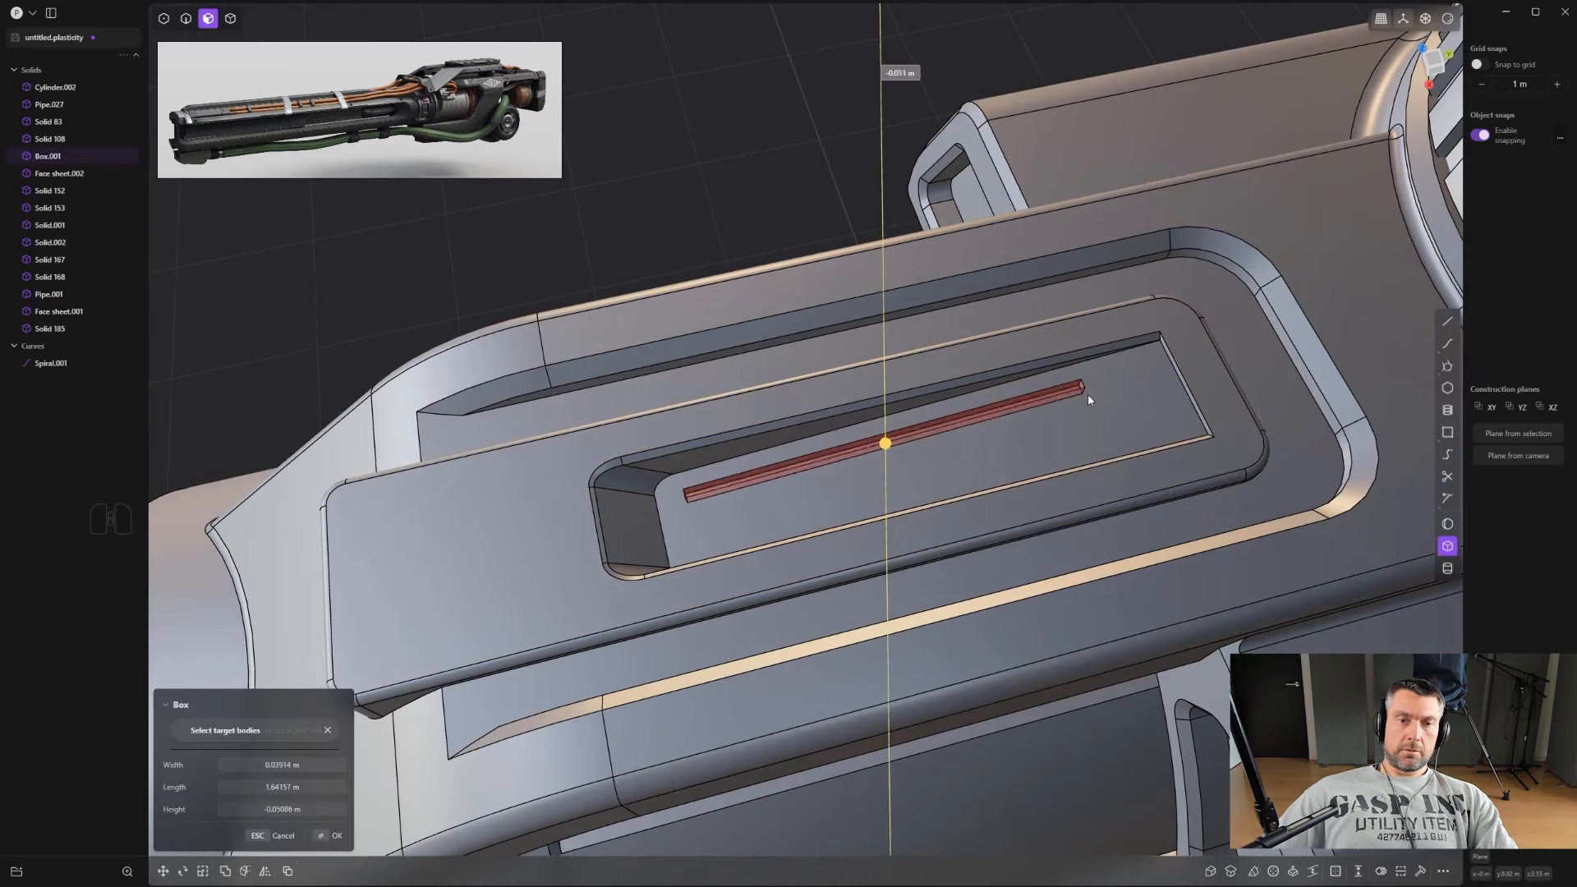
pyautogui.click(1090, 399)
pyautogui.moveTo(1082, 405); pyautogui.dragTo(1101, 451, button='middle')
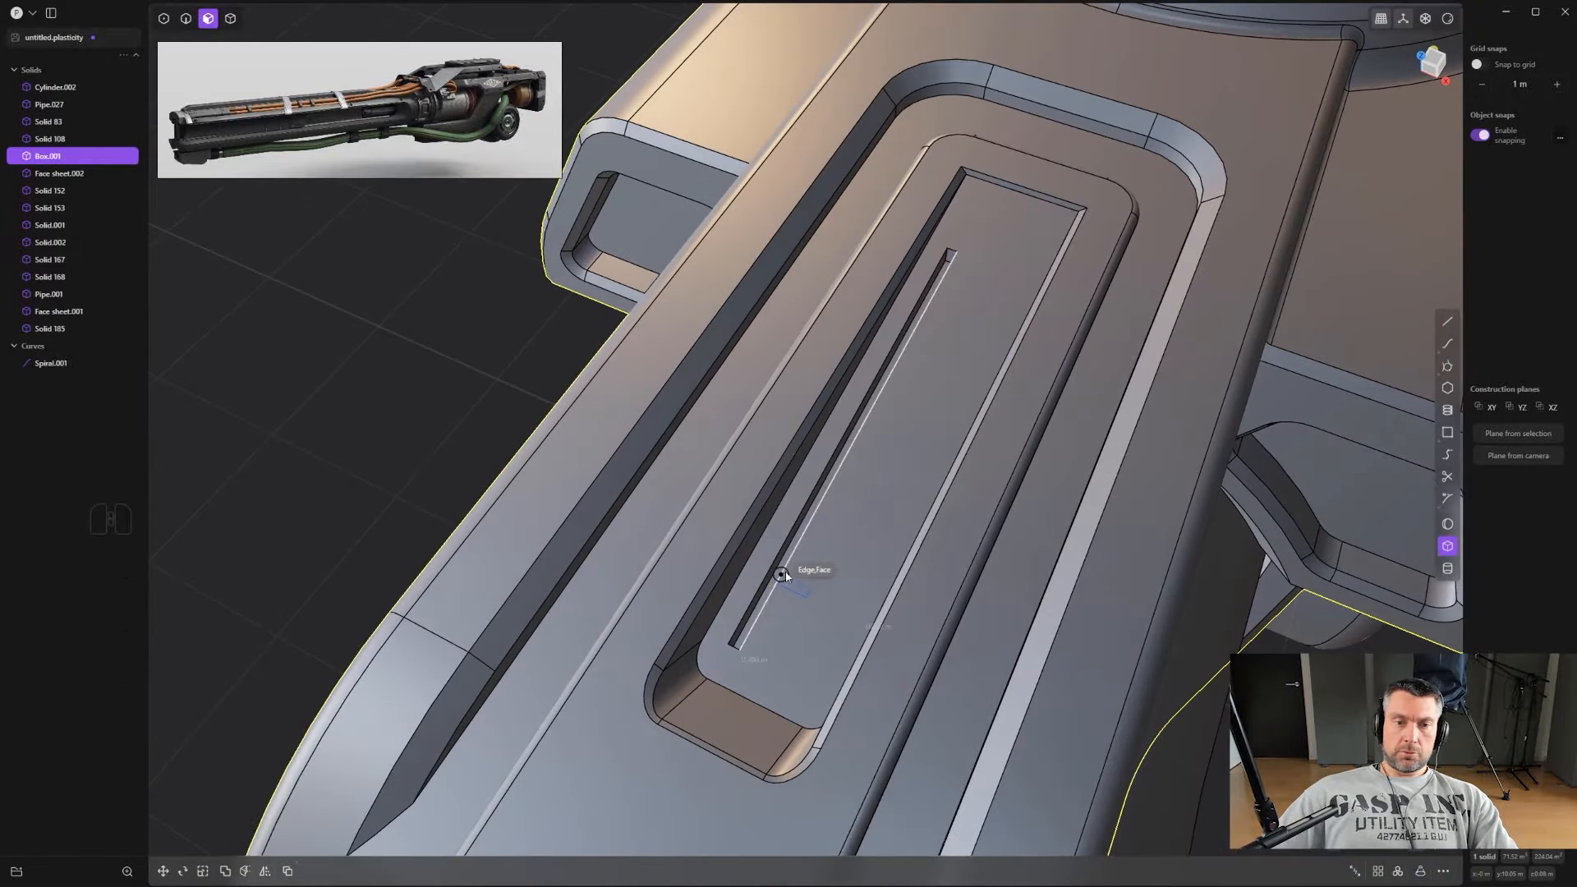
# Step: Try to cut a box notch about 0.10 m by 0.12 m beside the long slot
pyautogui.click(793, 550)
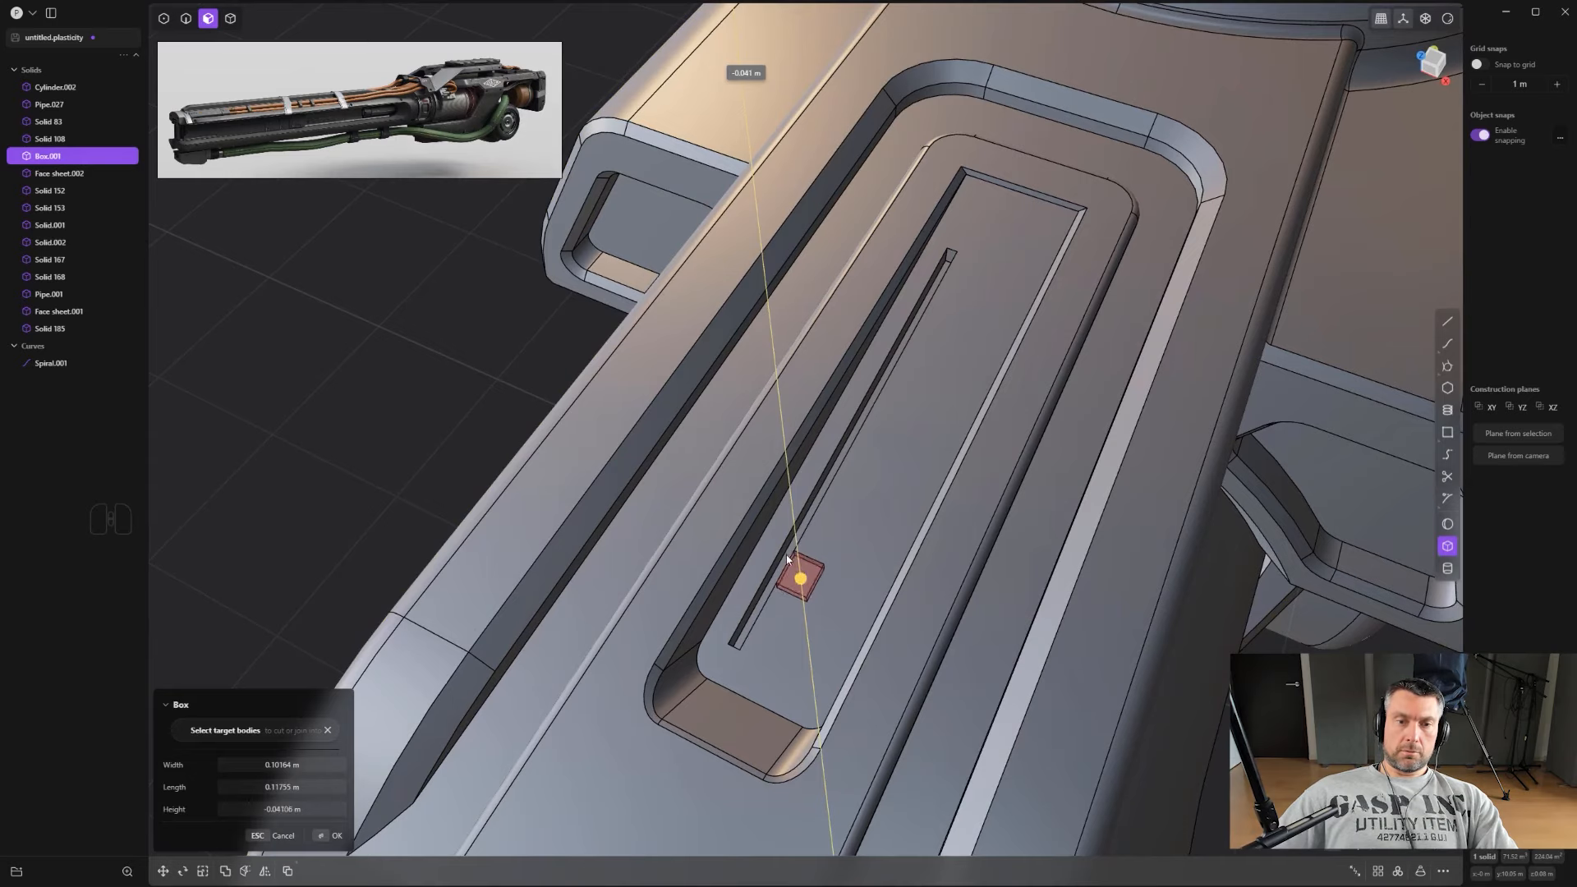
pyautogui.rightClick(793, 552)
pyautogui.scroll(1, 819, 547)
pyautogui.rightClick(819, 547)
pyautogui.hotkey('ctrl', 'z')
pyautogui.scroll(1, 821, 547)
pyautogui.moveTo(821, 547); pyautogui.dragTo(964, 477, button='middle')
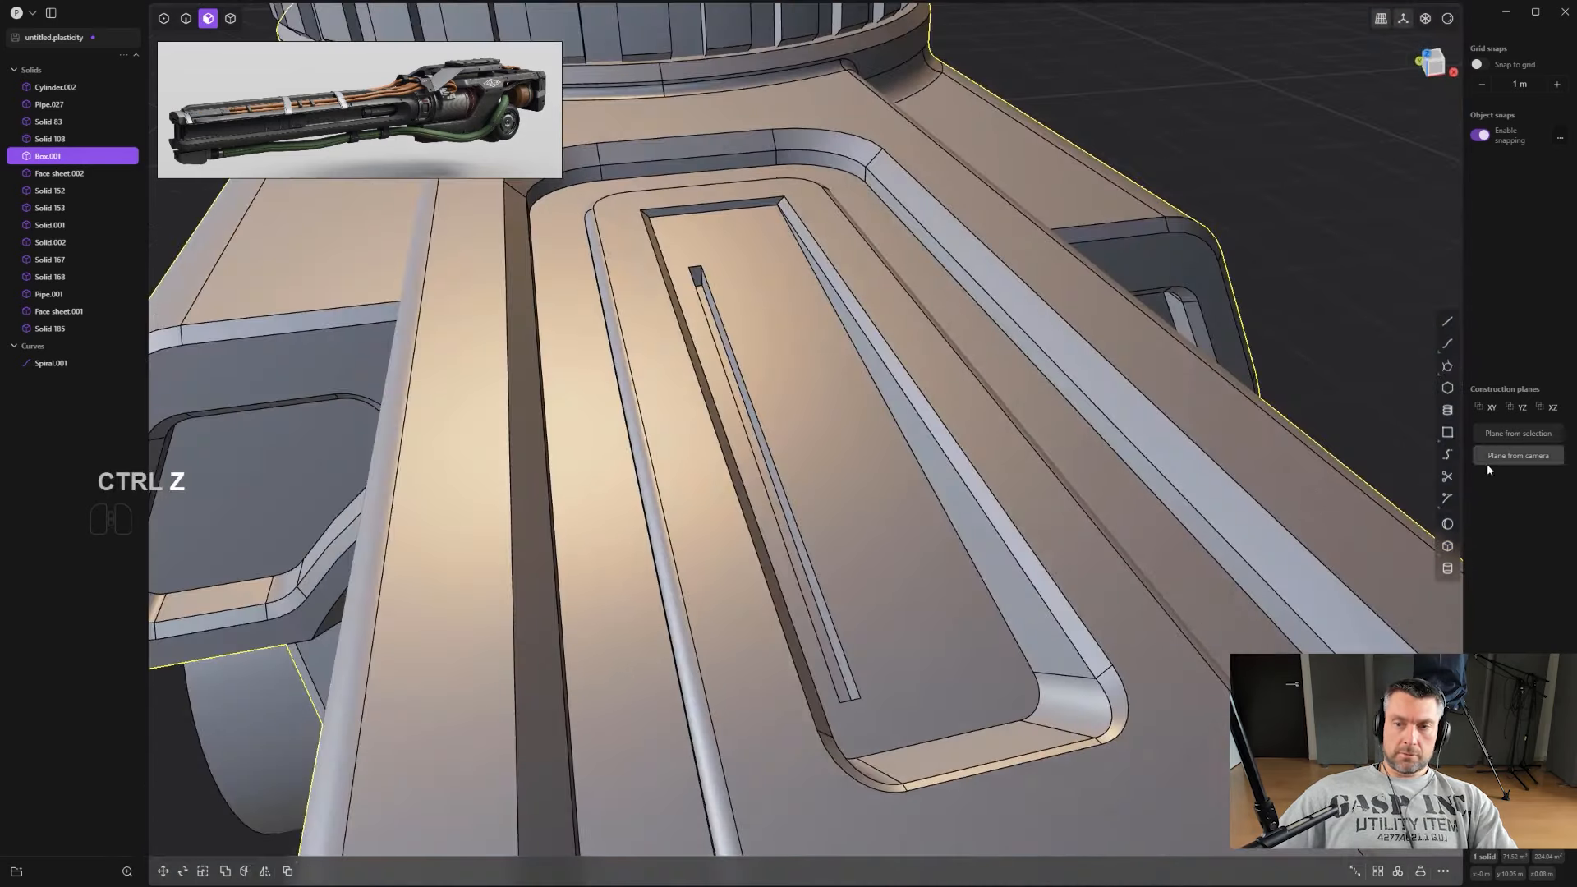
# Step: Cut two shallow box notches along the slot's inner side, a short one near the muzzle end and a longer one near the dial end
pyautogui.click(848, 607)
pyautogui.click(806, 555)
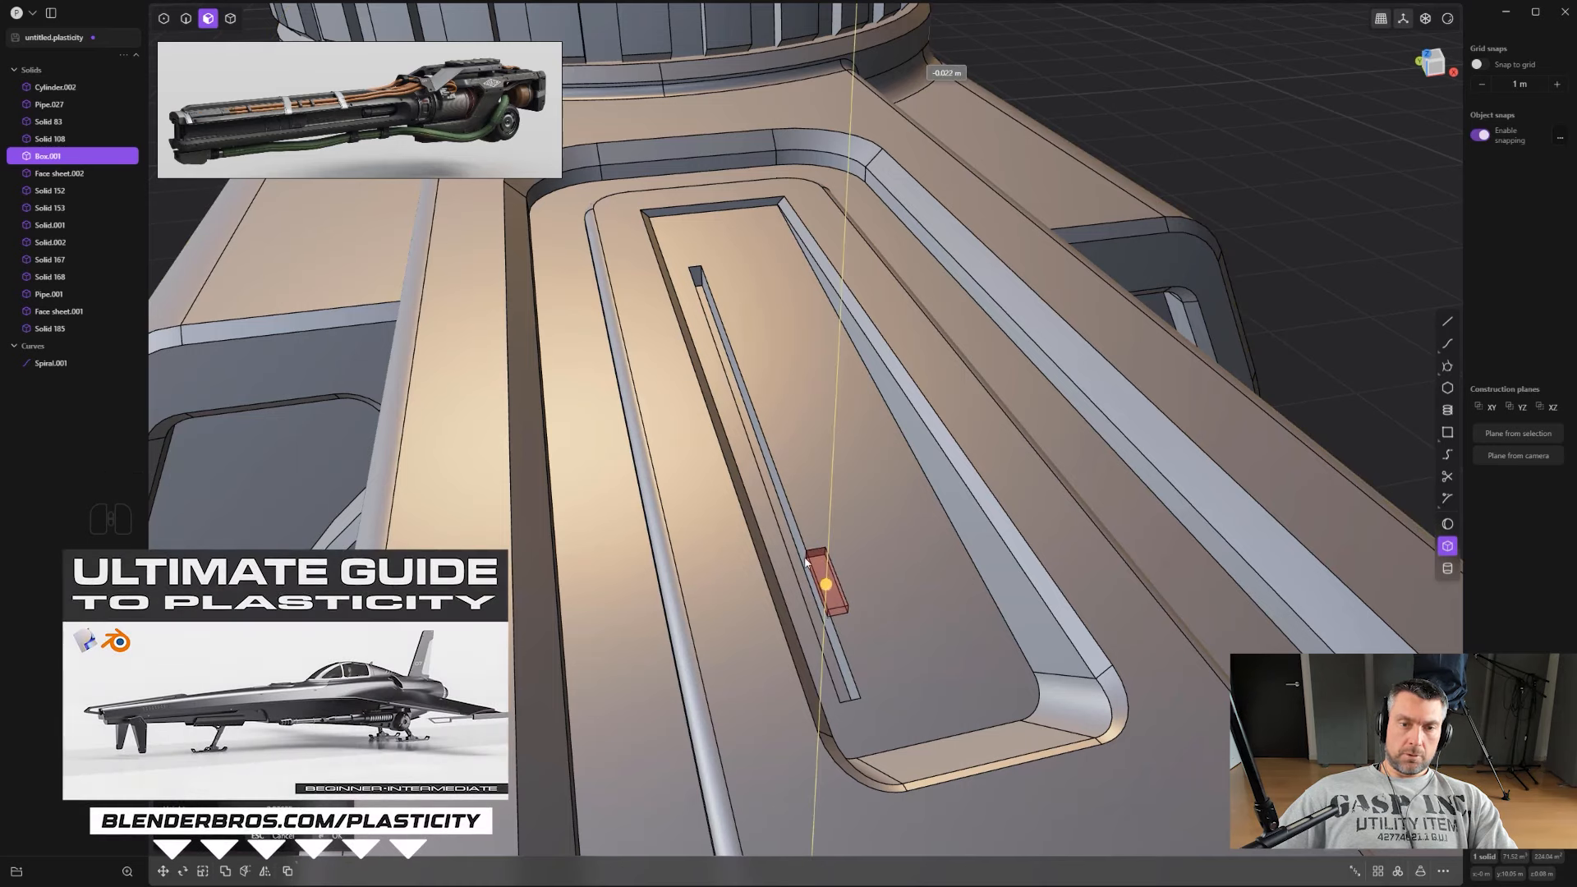
pyautogui.rightClick(808, 560)
pyautogui.scroll(1, 806, 503)
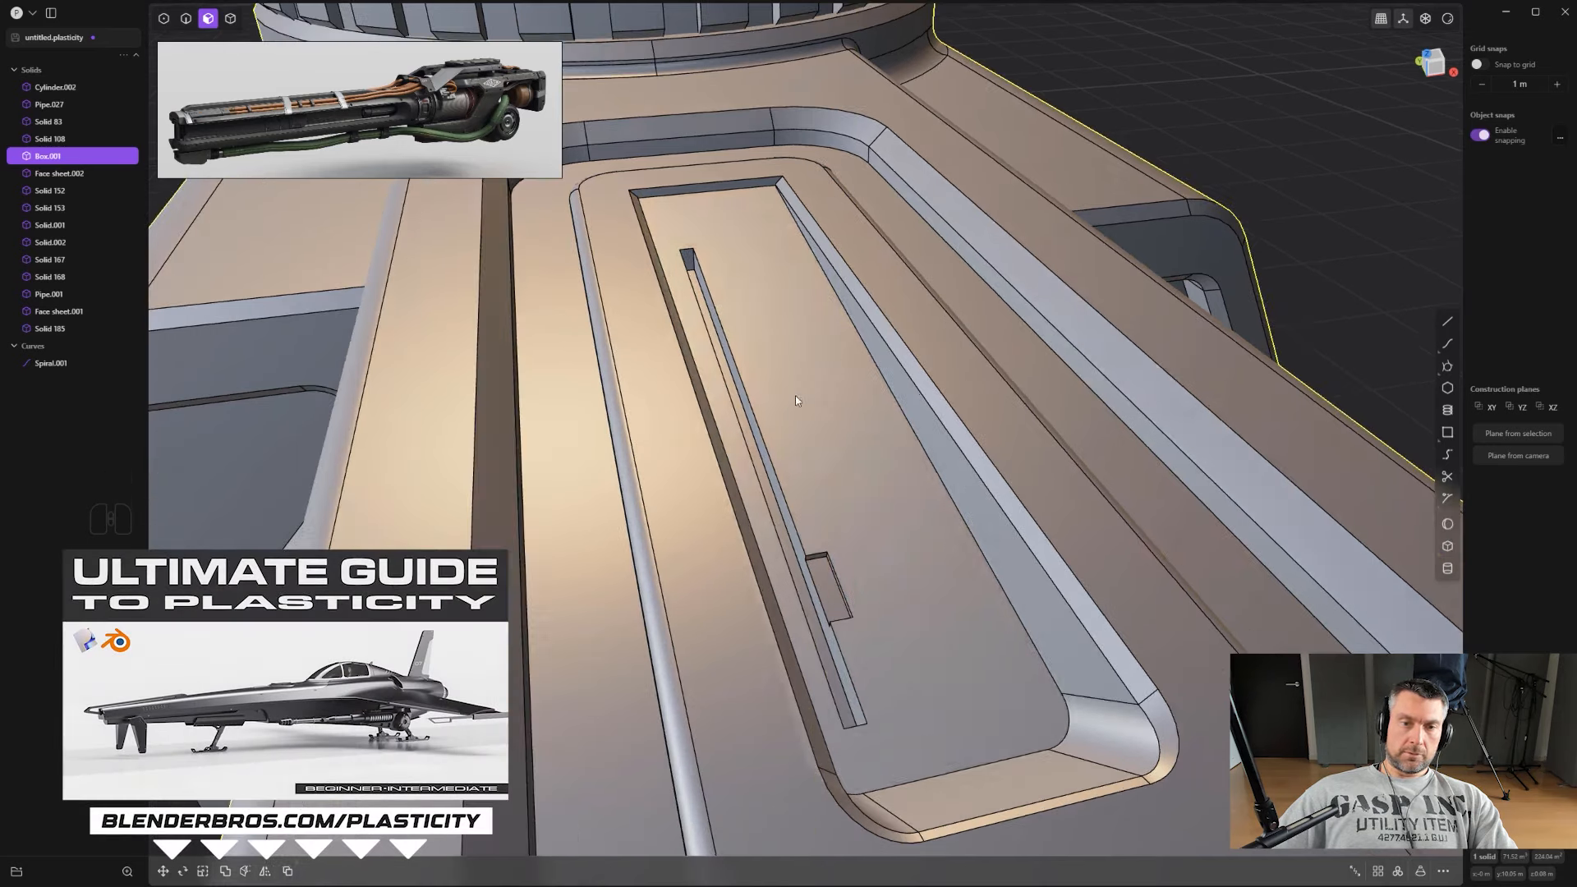
pyautogui.click(1446, 546)
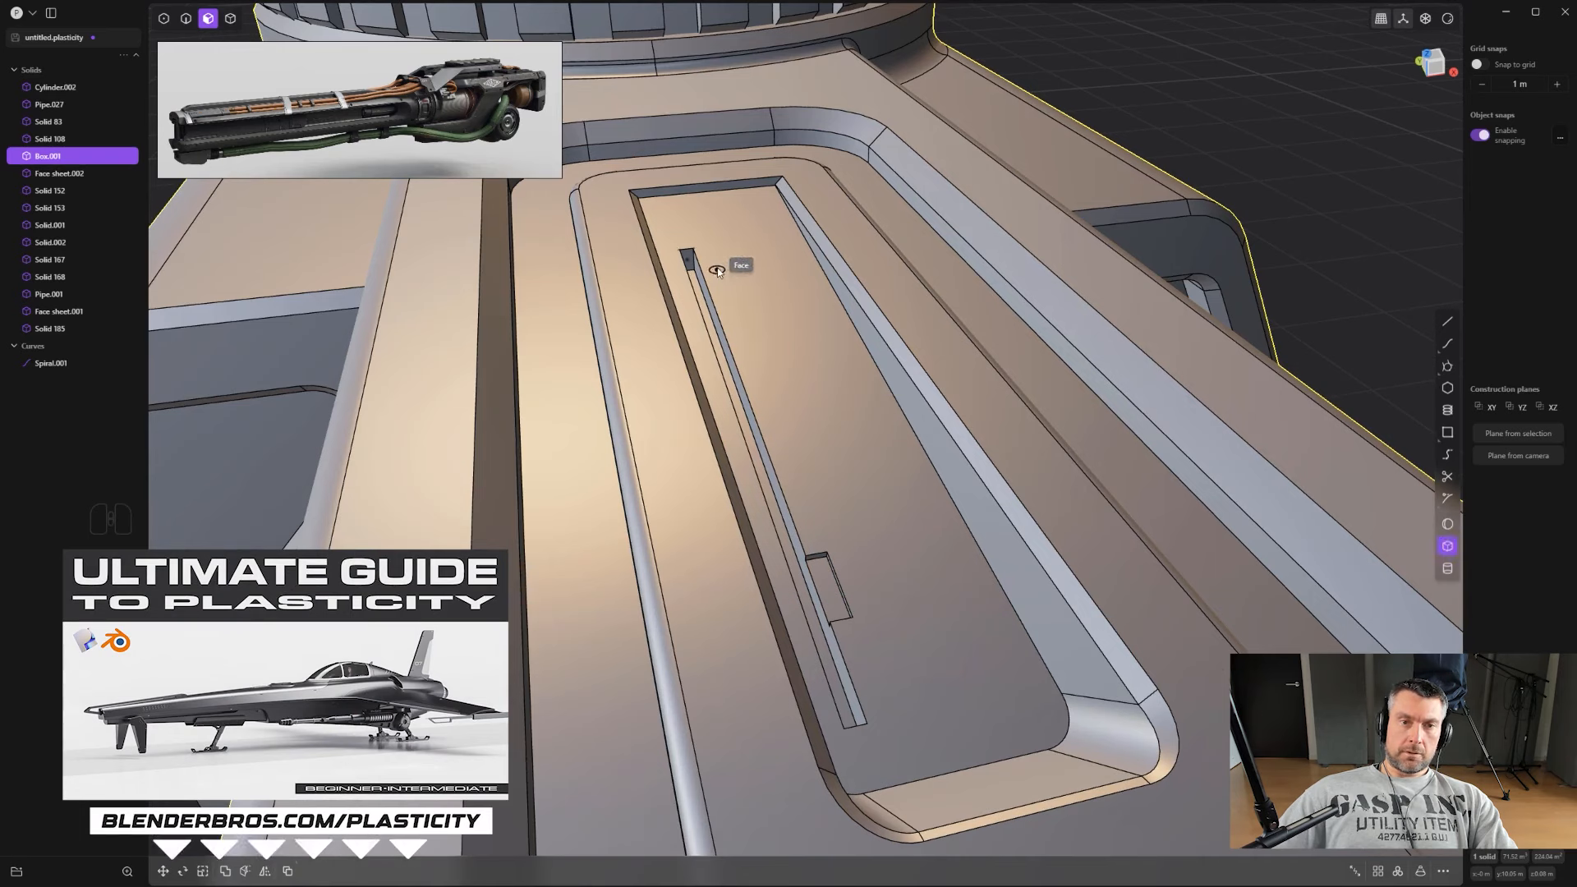
pyautogui.click(745, 397)
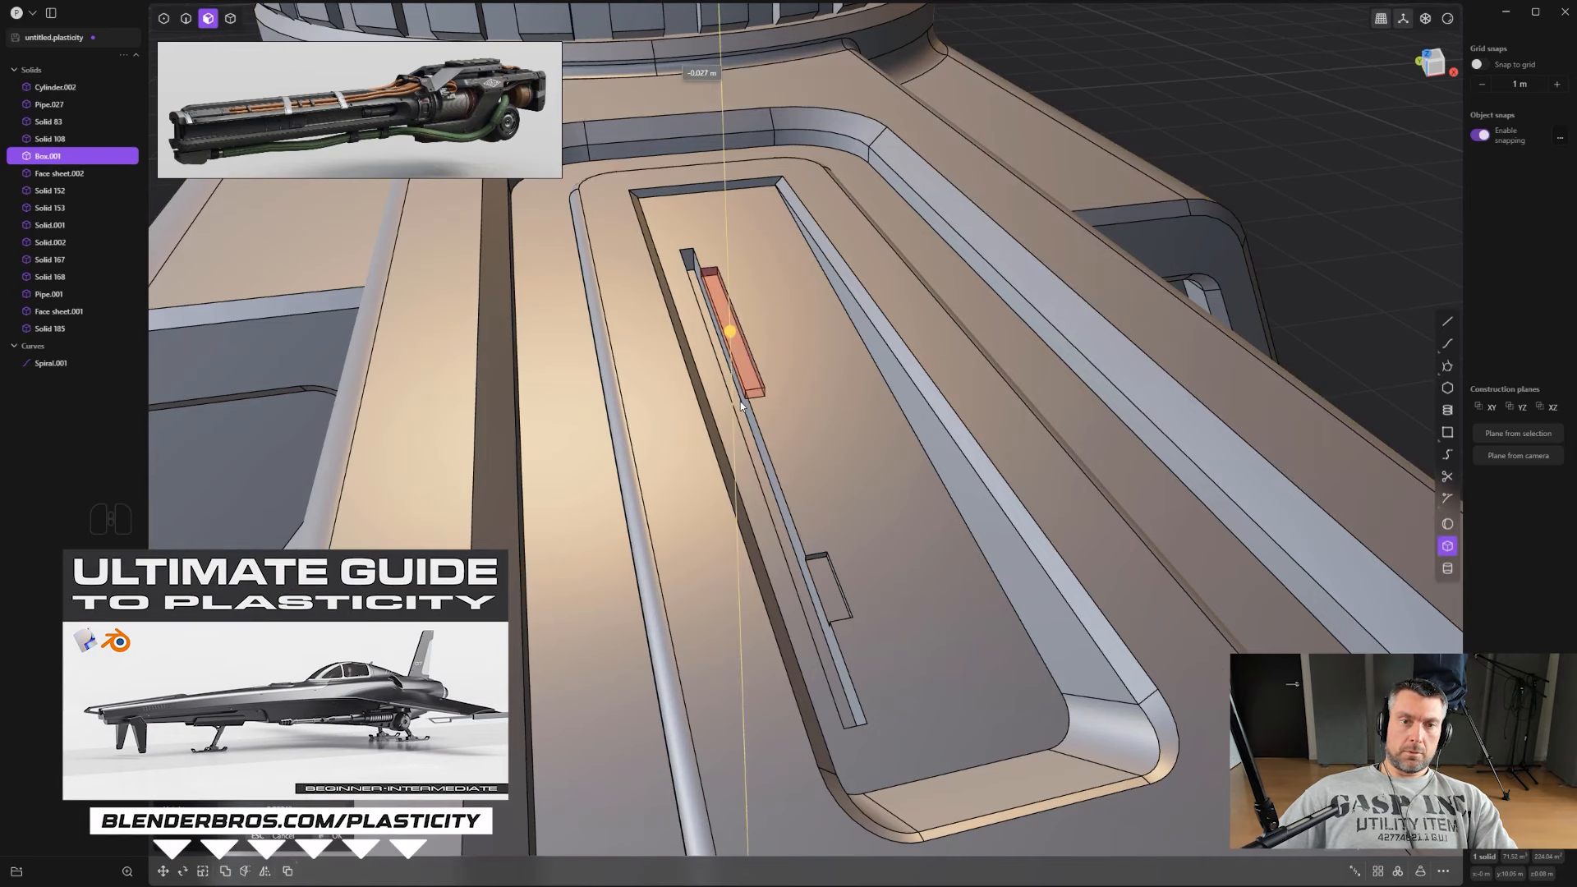
pyautogui.click(736, 399)
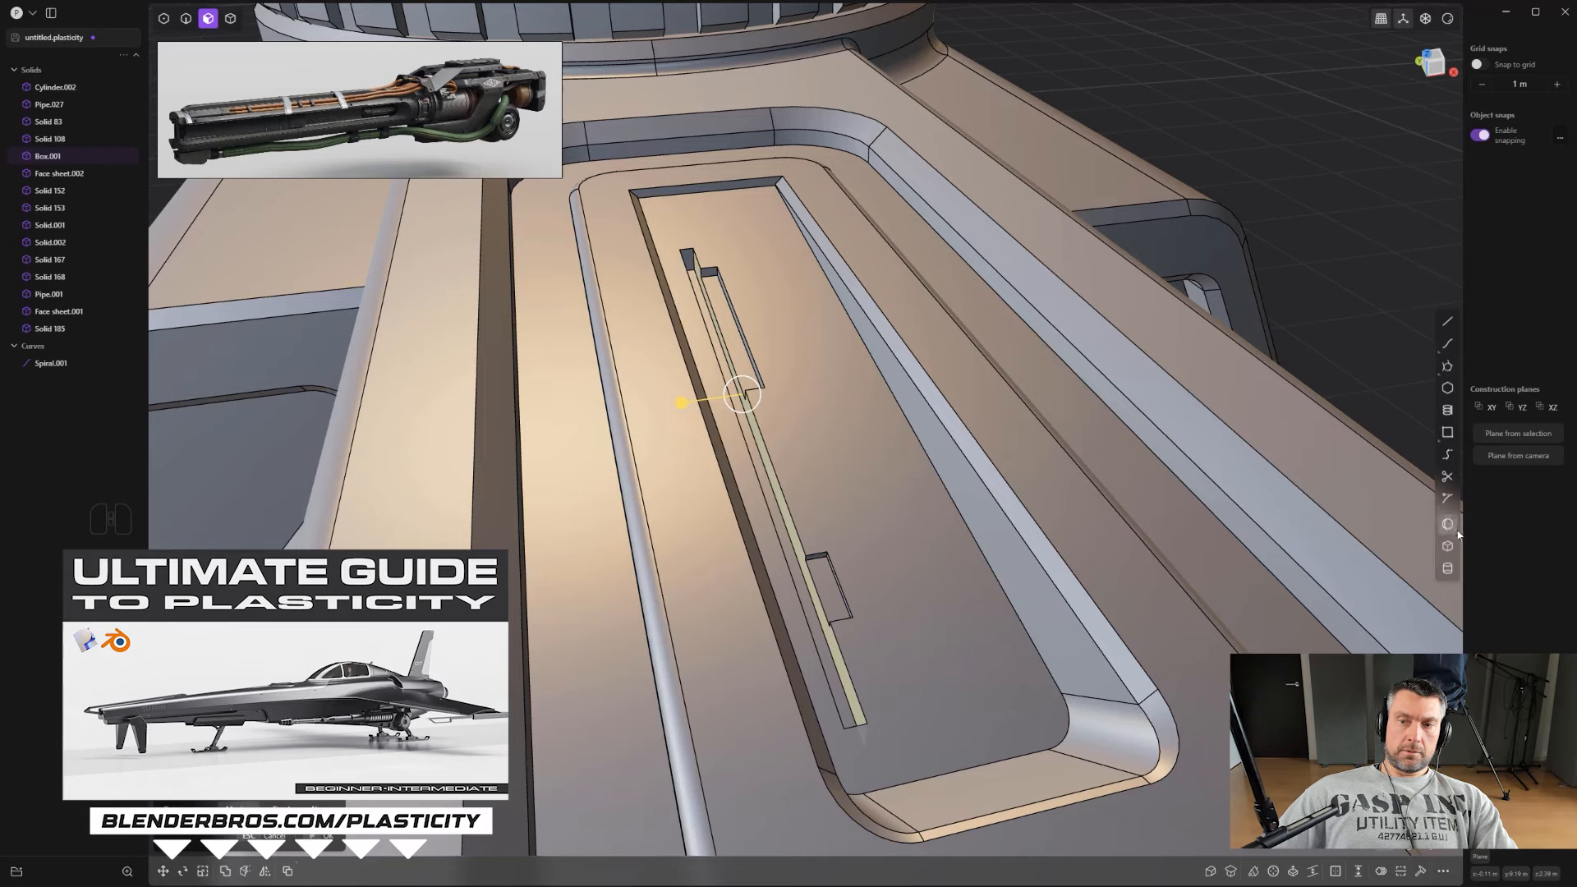
# Step: Cut a cross slot about 0.17 m by 0.02 m across the long slot and a small box pocket right beside it
pyautogui.click(1446, 545)
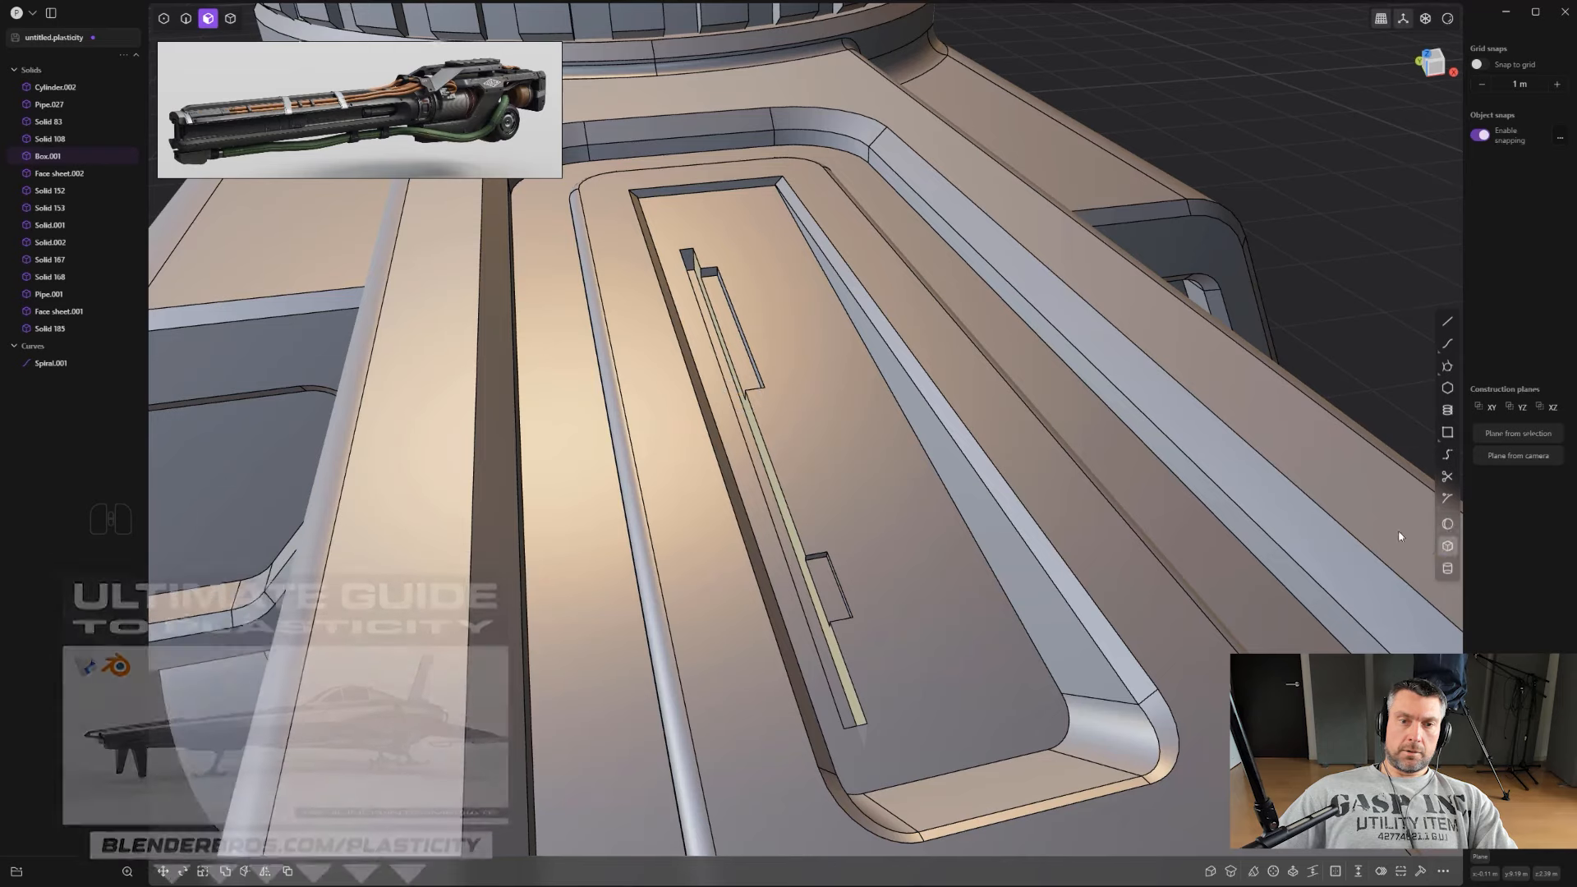
pyautogui.click(804, 411)
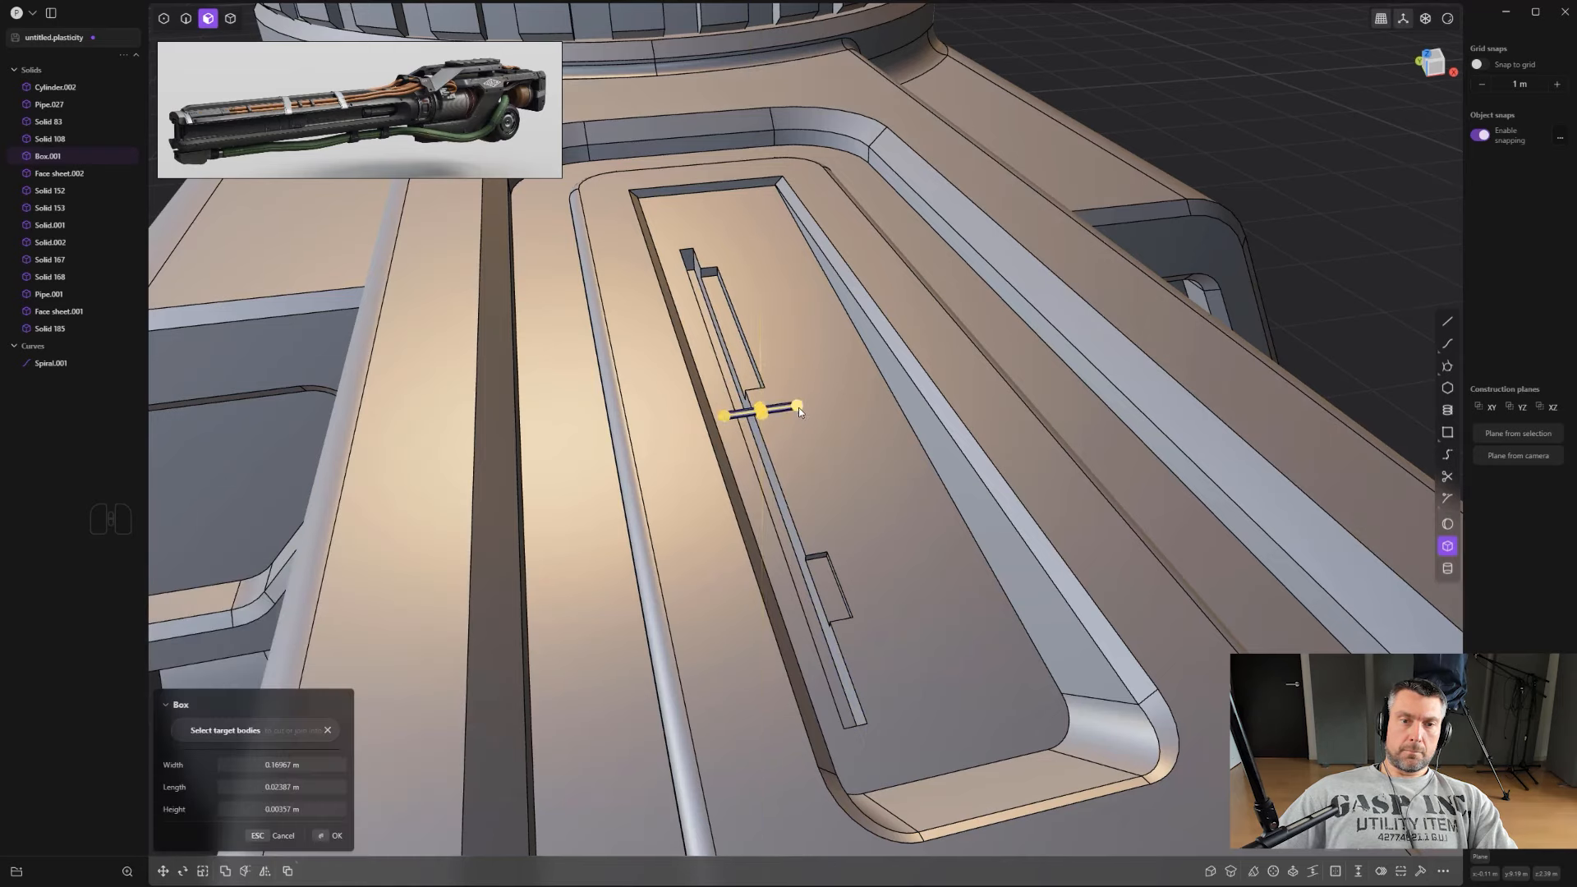
pyautogui.click(776, 412)
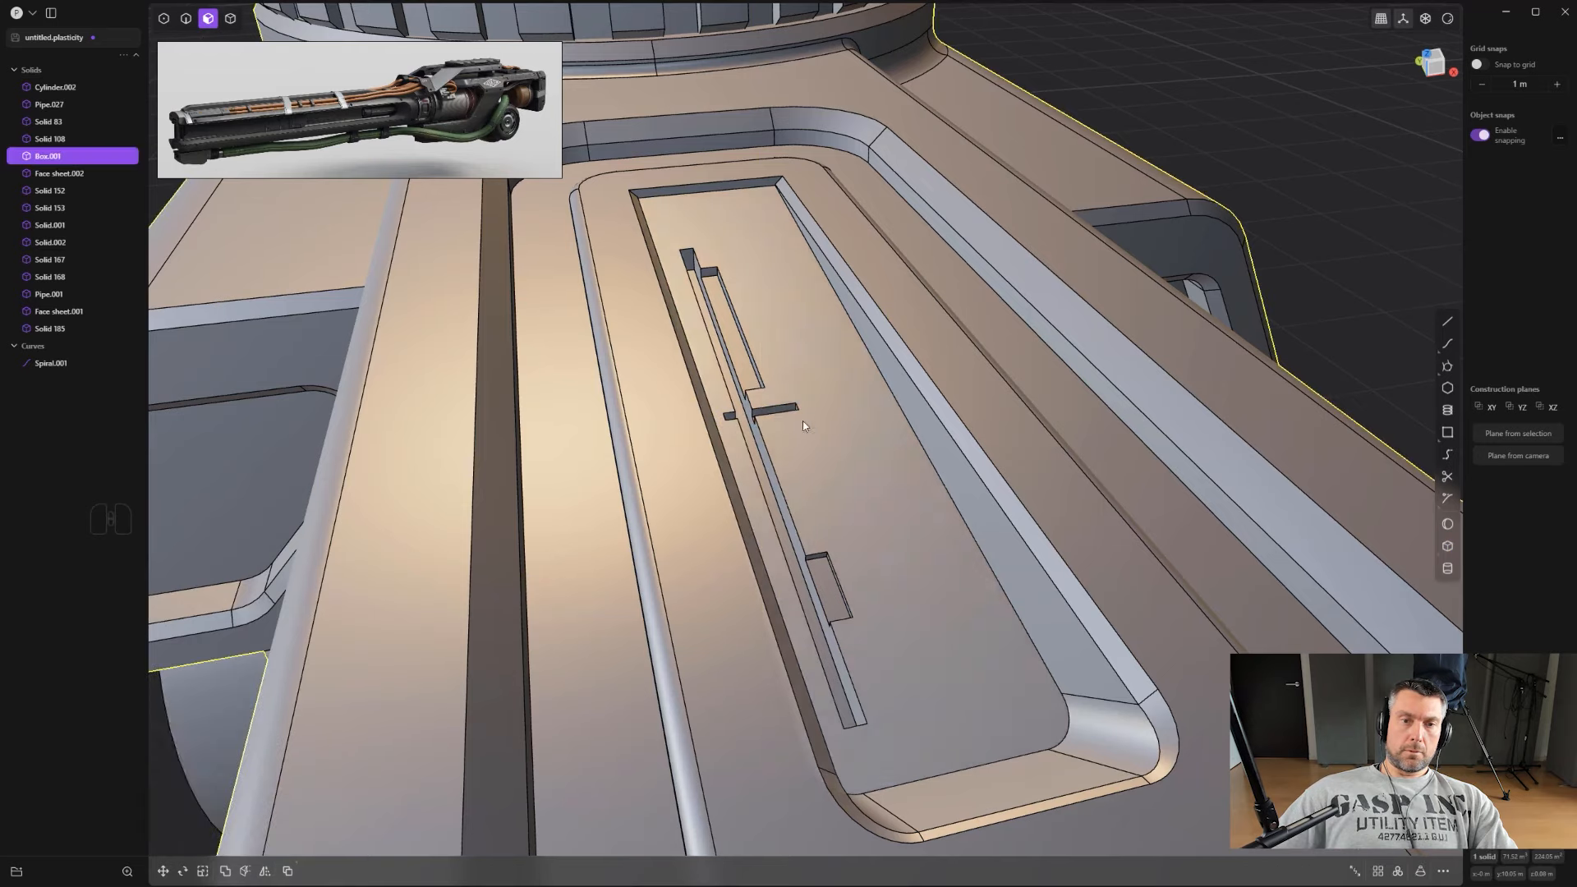
pyautogui.moveTo(801, 421); pyautogui.dragTo(772, 493, button='middle')
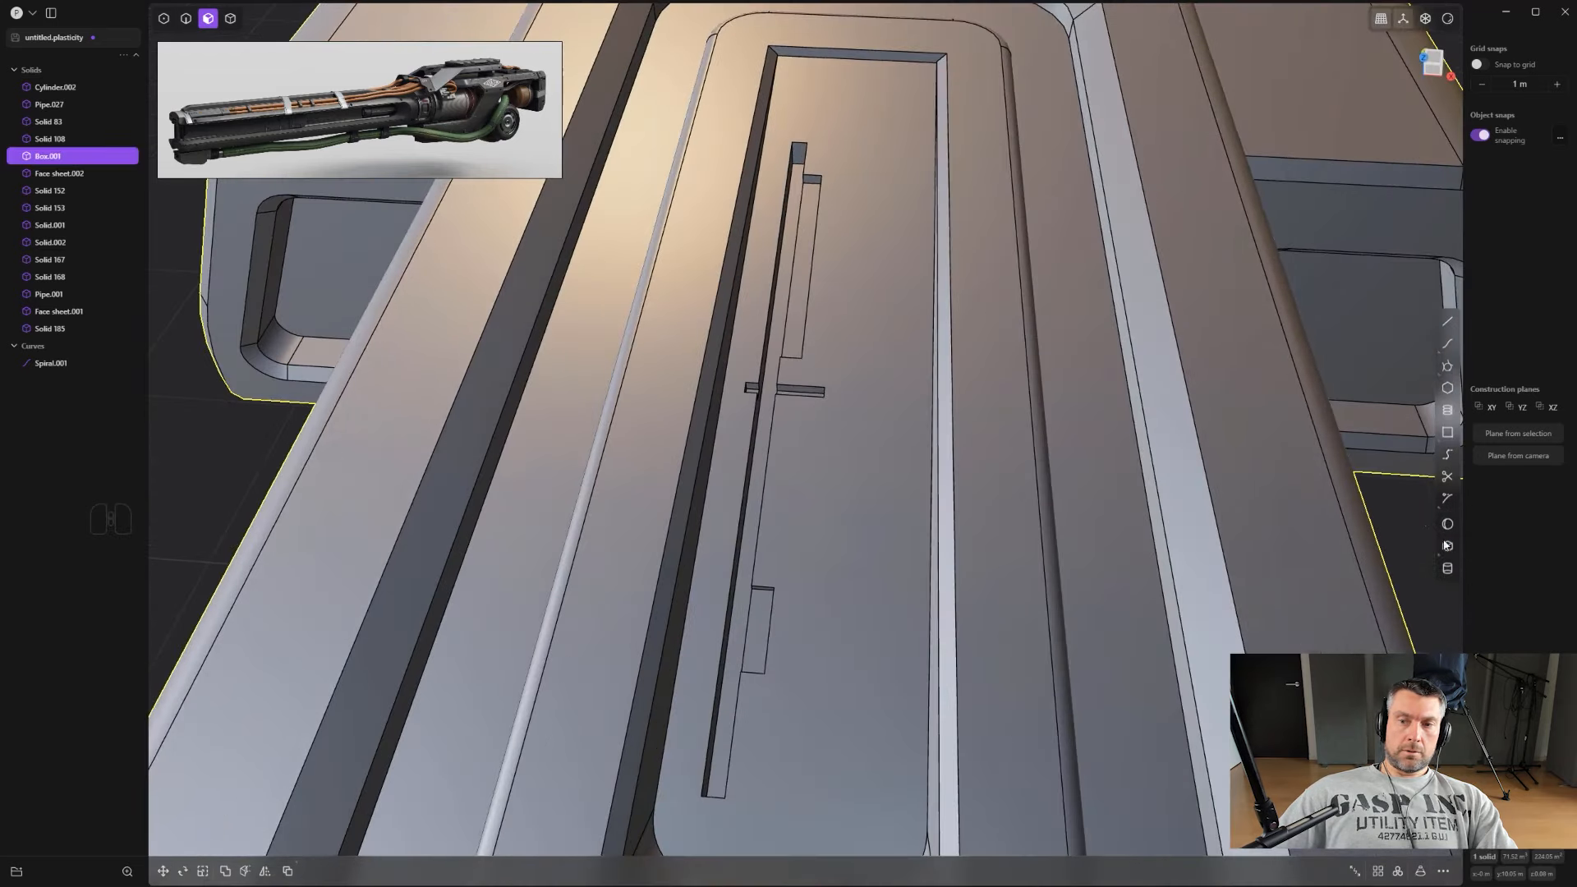
pyautogui.click(767, 393)
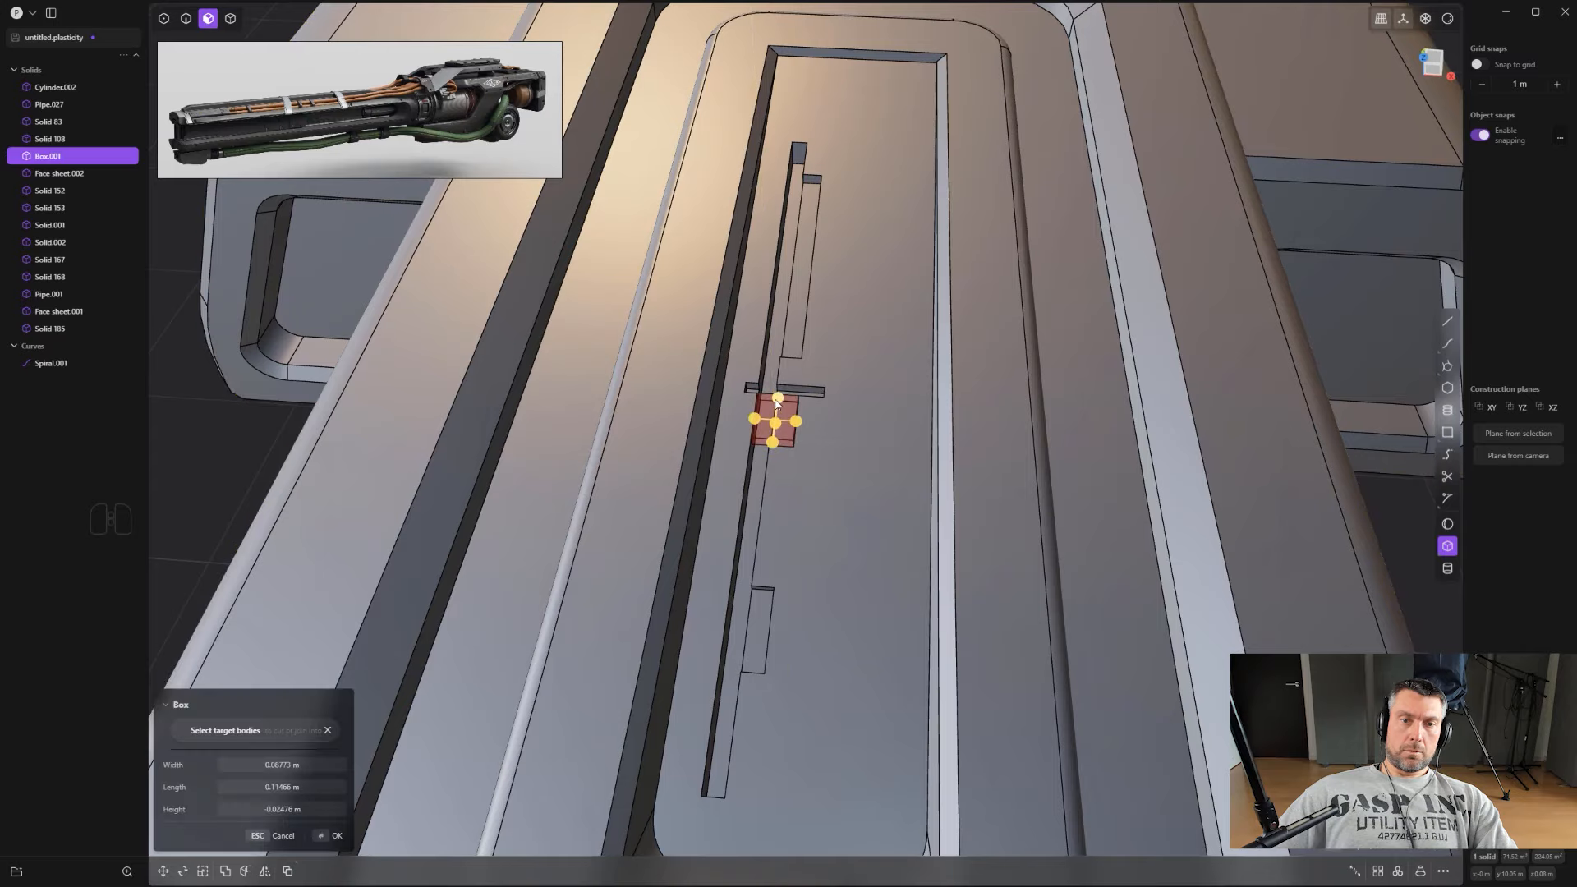
pyautogui.moveTo(778, 397); pyautogui.dragTo(783, 397)
pyautogui.press('Return')
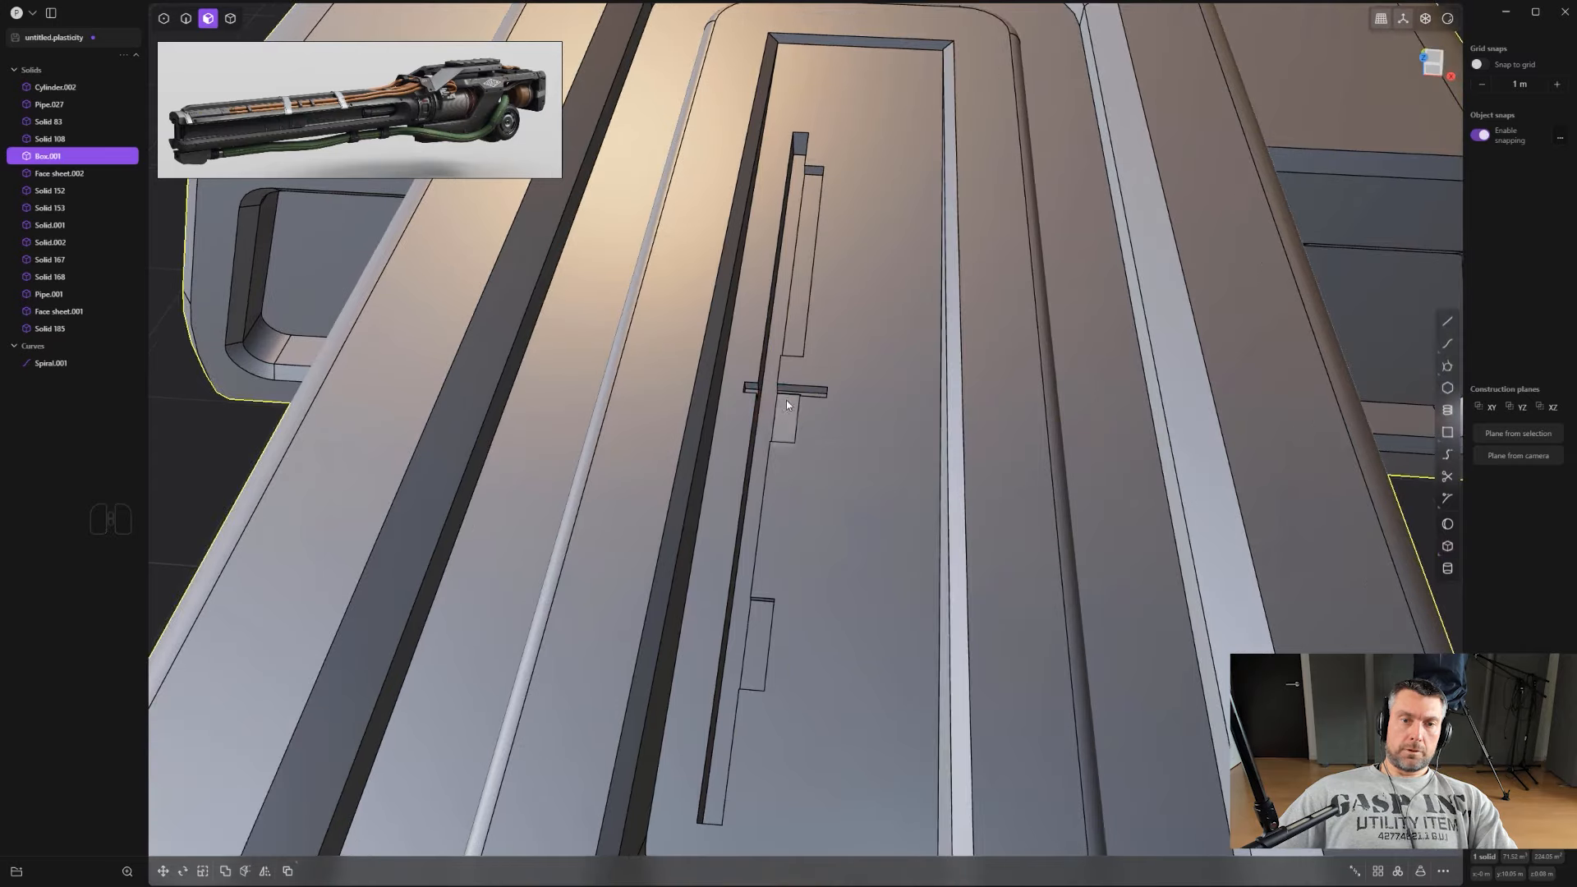
# Step: Mirror the main gun body across its vertical centre plane to repeat the slot details on the other half
pyautogui.moveTo(786, 400); pyautogui.dragTo(739, 579, button='middle')
pyautogui.scroll(-8, 754, 593)
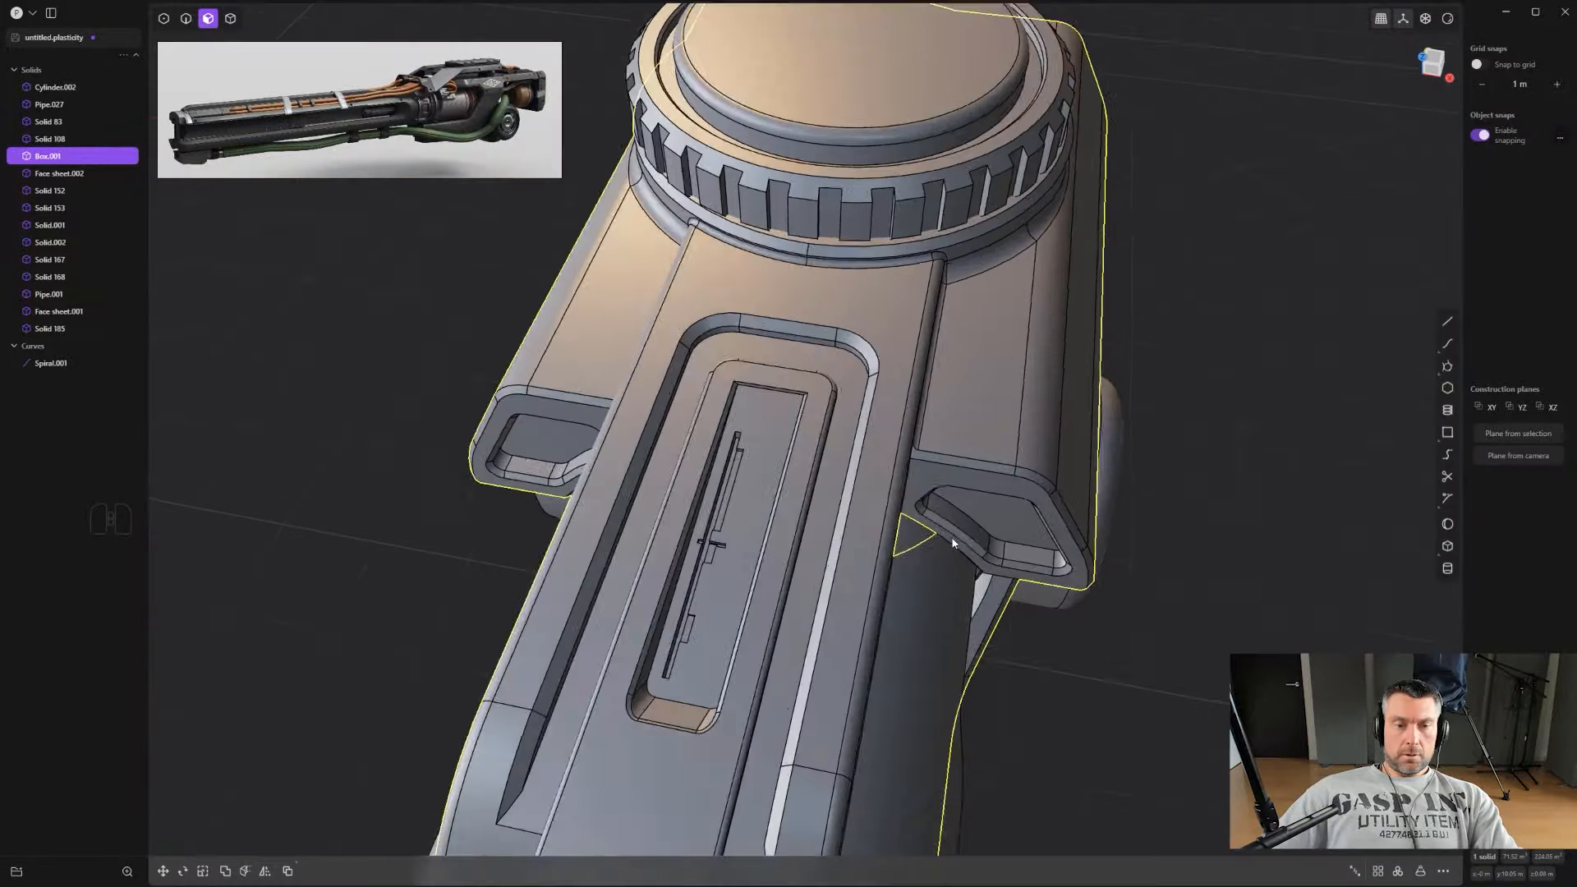
pyautogui.press('4')
pyautogui.scroll(-4, 748, 538)
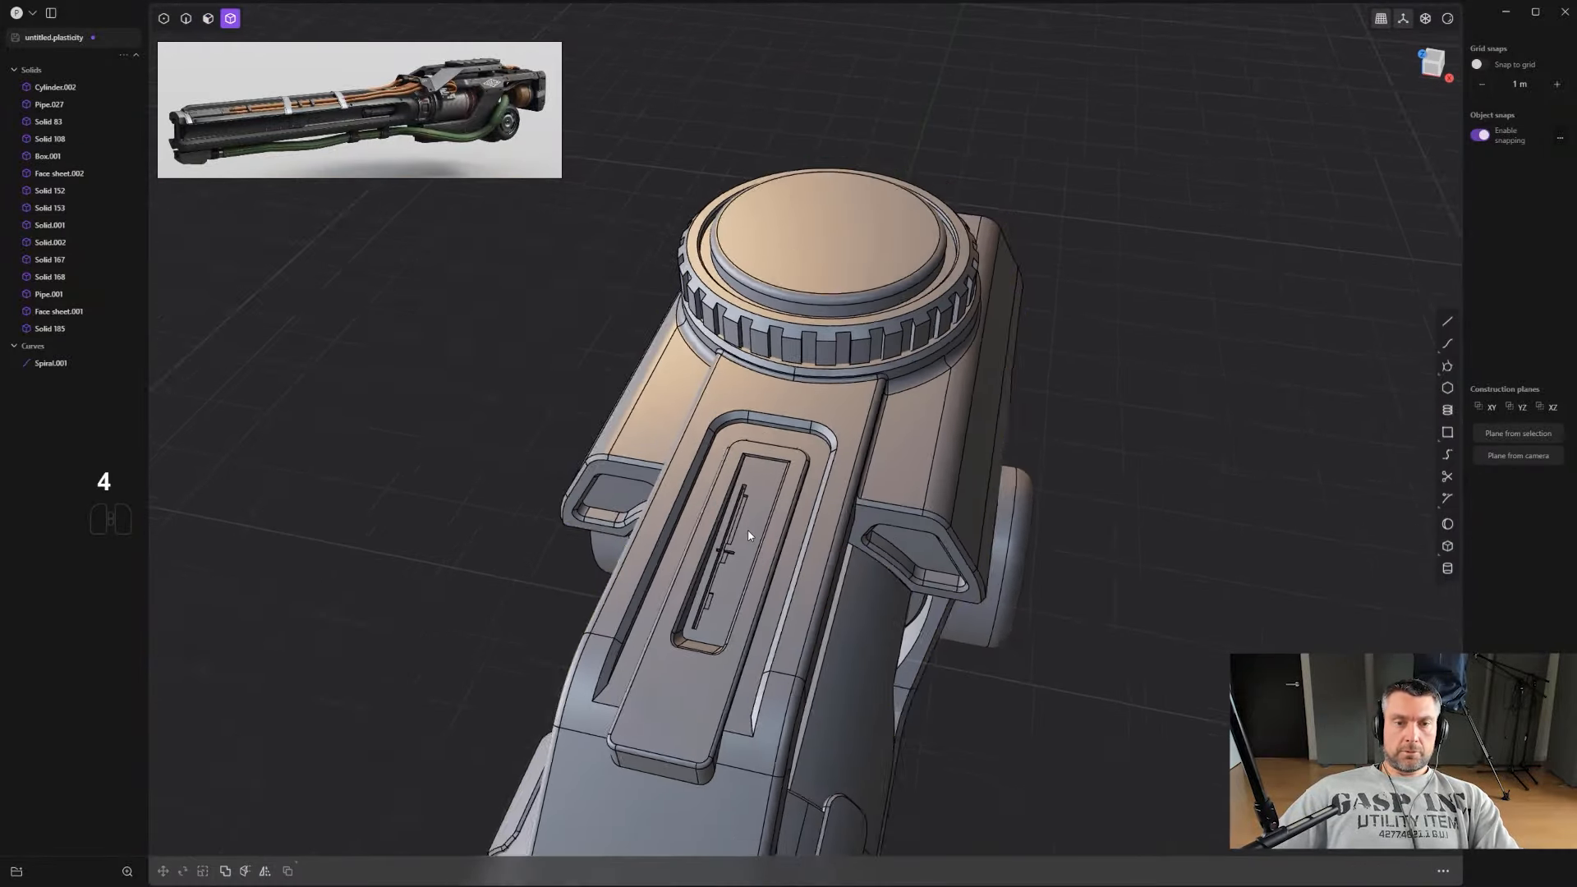
pyautogui.click(744, 541)
pyautogui.hotkey('alt', 'x')
pyautogui.scroll(-2, 750, 547)
pyautogui.keyDown('shift'); pyautogui.moveTo(749, 547); pyautogui.dragTo(837, 287, button='middle'); pyautogui.keyUp('shift')
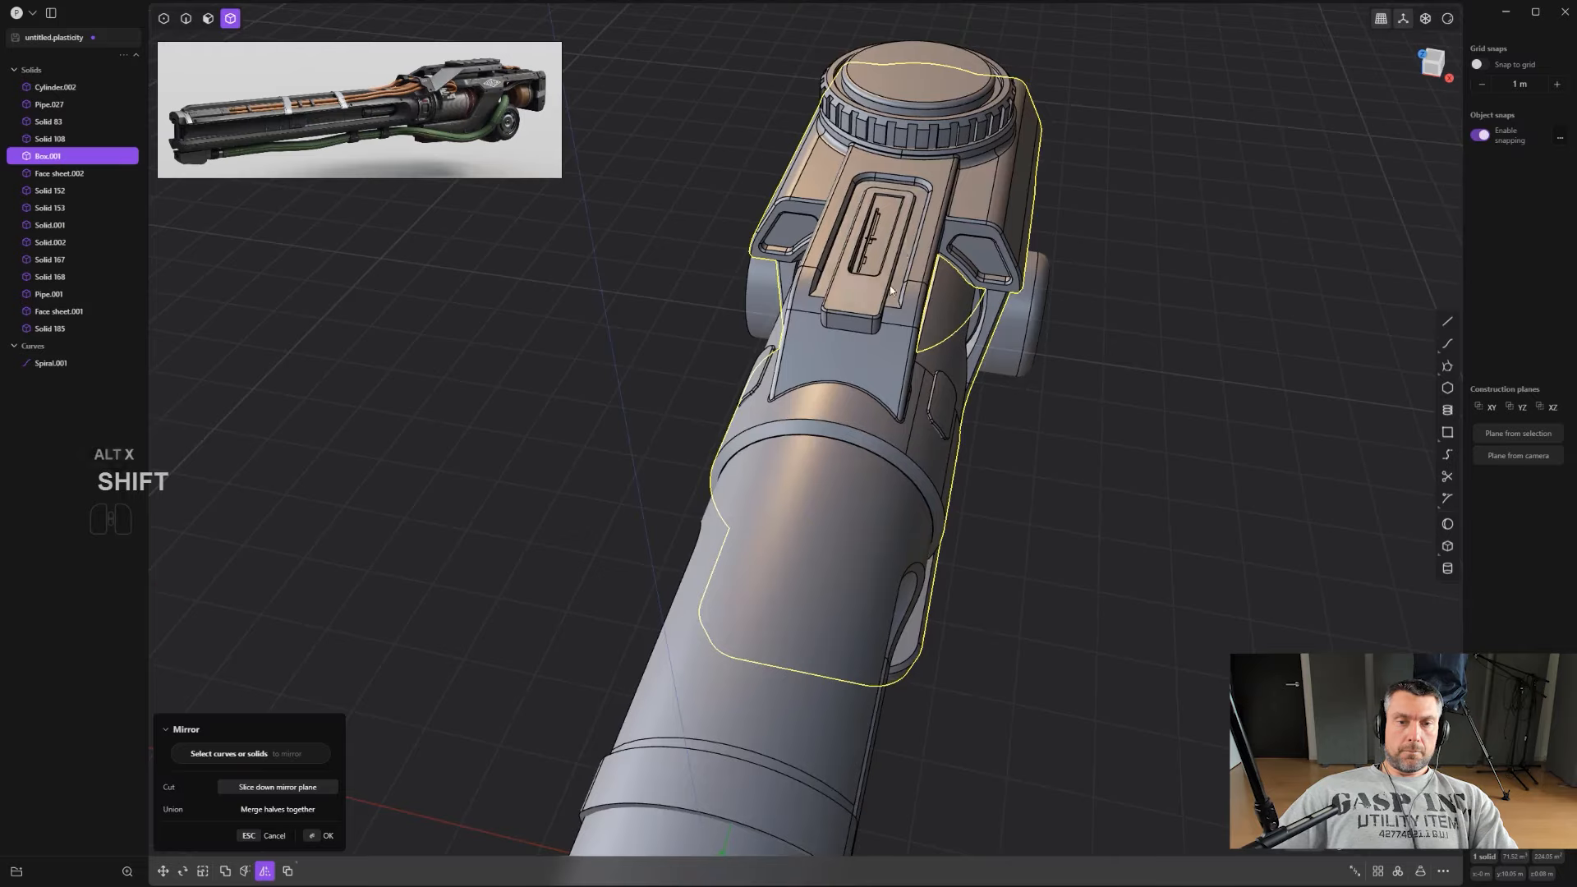
pyautogui.scroll(-3, 854, 303)
pyautogui.click(726, 705)
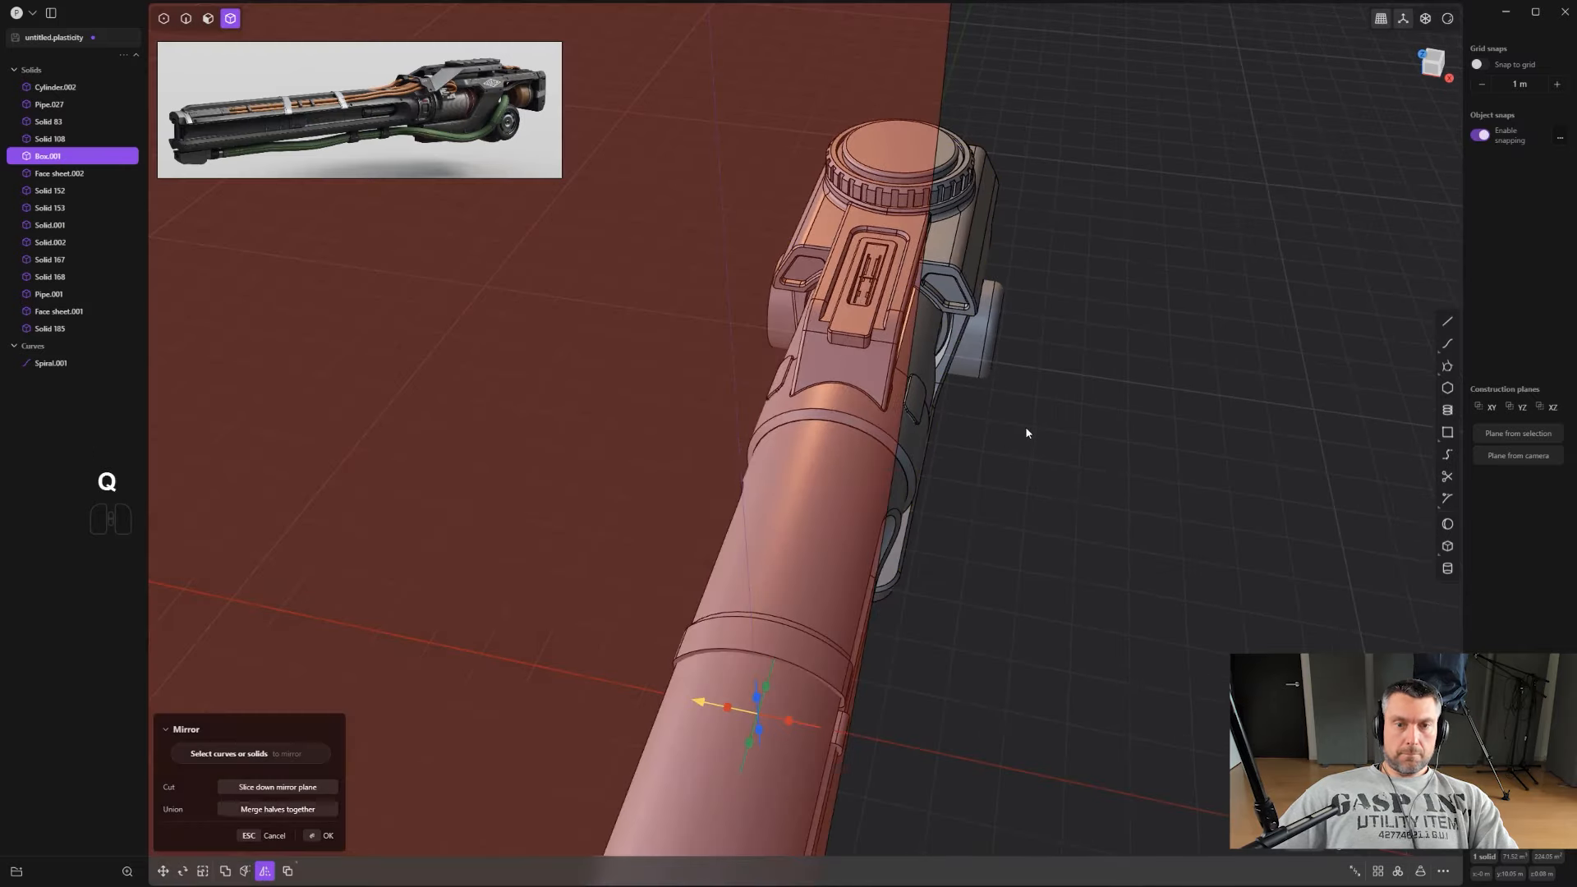
pyautogui.rightClick(1026, 433)
# Step: Examine the mirrored slot details in the top recess and the raised block around it
pyautogui.keyDown('alt'); pyautogui.moveTo(1025, 433); pyautogui.dragTo(791, 373, button='middle'); pyautogui.keyUp('alt')
pyautogui.scroll(2, 757, 179)
pyautogui.click(693, 355)
pyautogui.scroll(2, 691, 357)
pyautogui.scroll(2, 771, 408)
pyautogui.scroll(1, 791, 373)
pyautogui.moveTo(1002, 387); pyautogui.dragTo(908, 373, button='middle')
pyautogui.scroll(3, 908, 373)
pyautogui.moveTo(778, 412); pyautogui.dragTo(734, 423, button='middle')
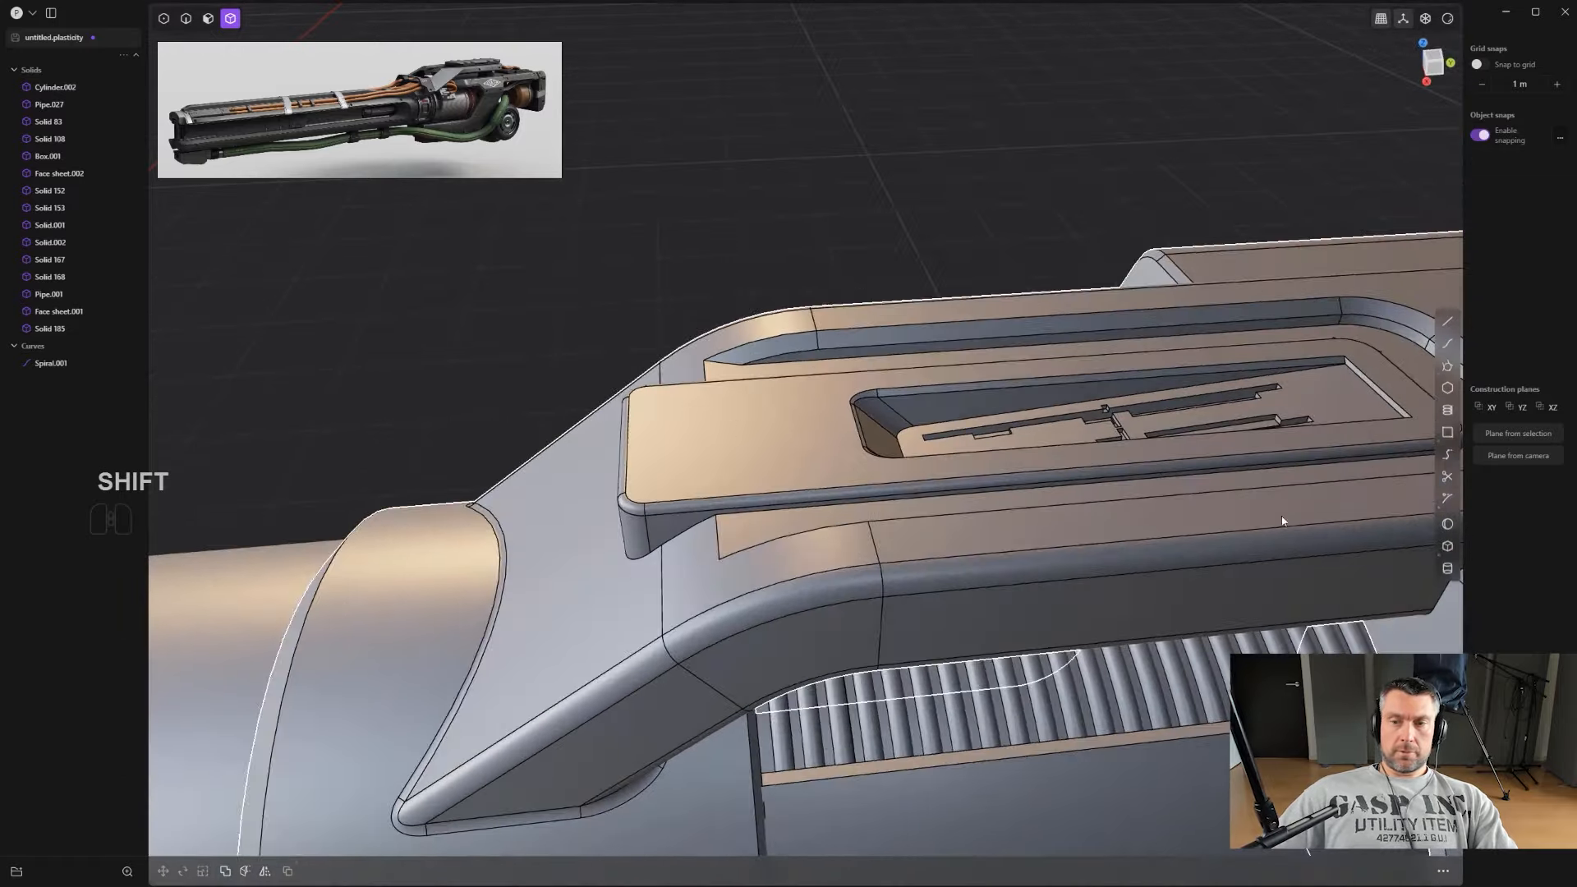
# Step: Cut a small round hole into the raised top block near its muzzle-side corner
pyautogui.click(683, 474)
pyautogui.click(688, 481)
pyautogui.scroll(2, 684, 481)
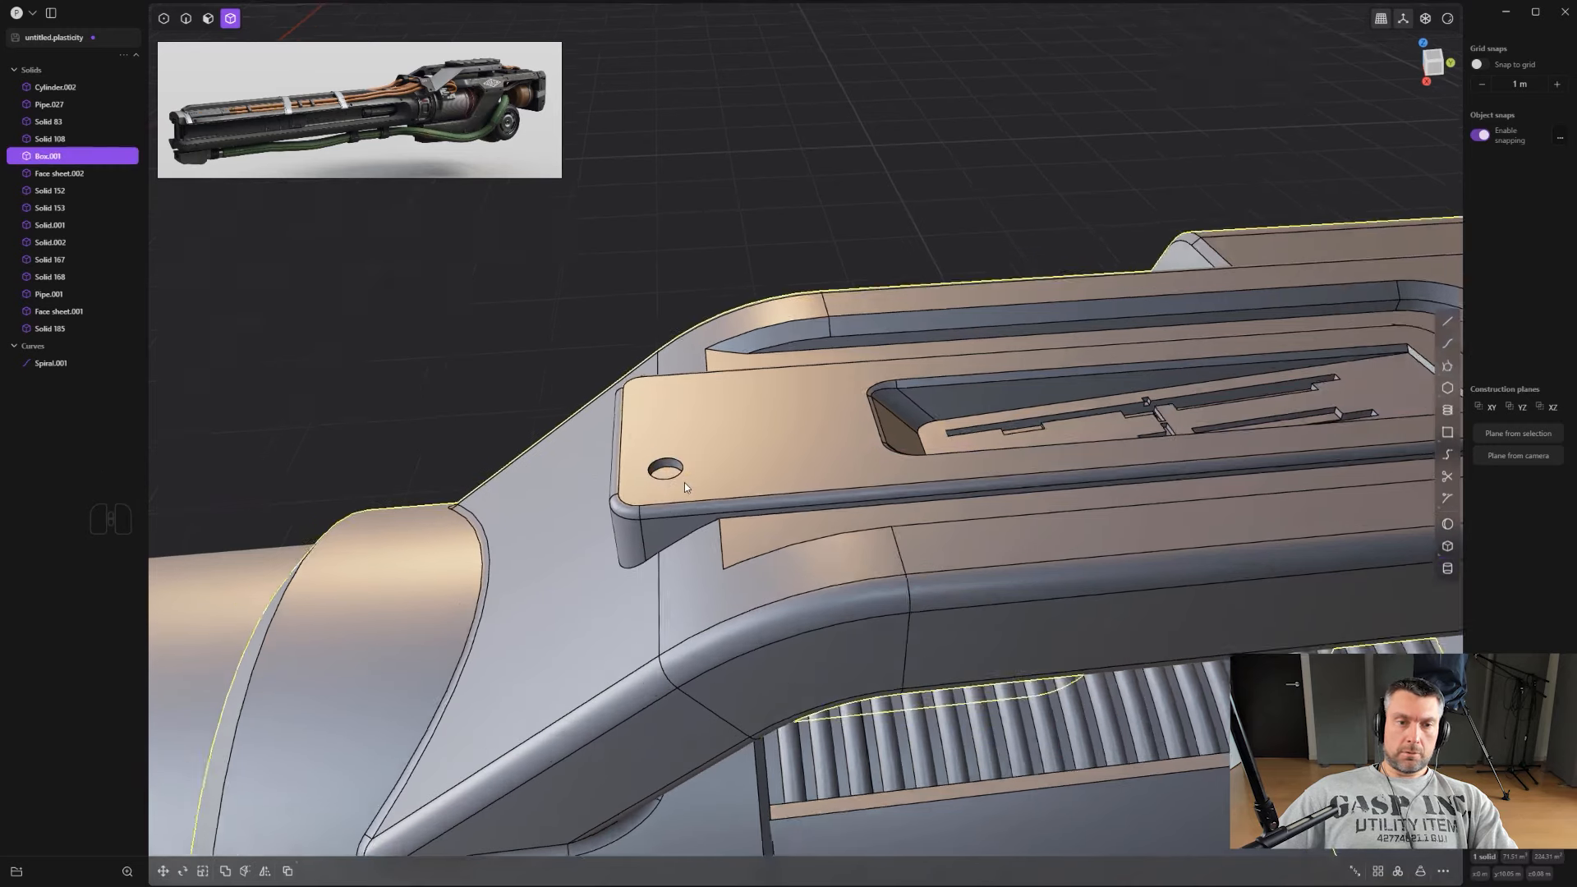
# Step: Offset the round hole's floor face and shape it into a smaller raised disc inside the hole
pyautogui.moveTo(683, 481); pyautogui.dragTo(749, 505, button='middle')
pyautogui.press('3')
pyautogui.click(634, 475)
pyautogui.press('o')
pyautogui.scroll(2, 657, 485)
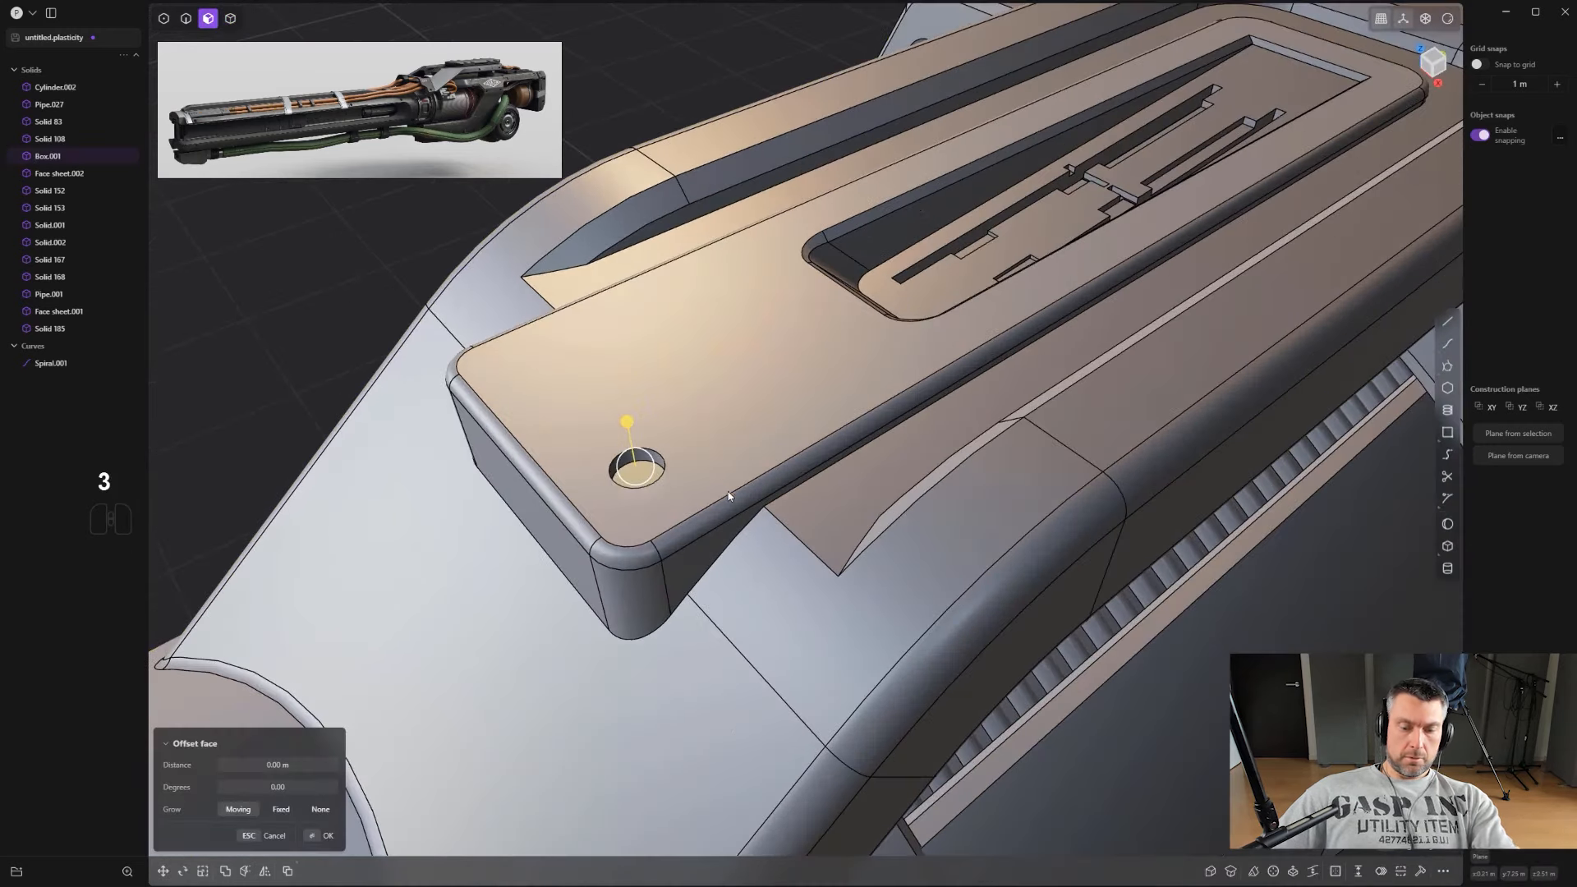
pyautogui.click(738, 497)
pyautogui.click(646, 476)
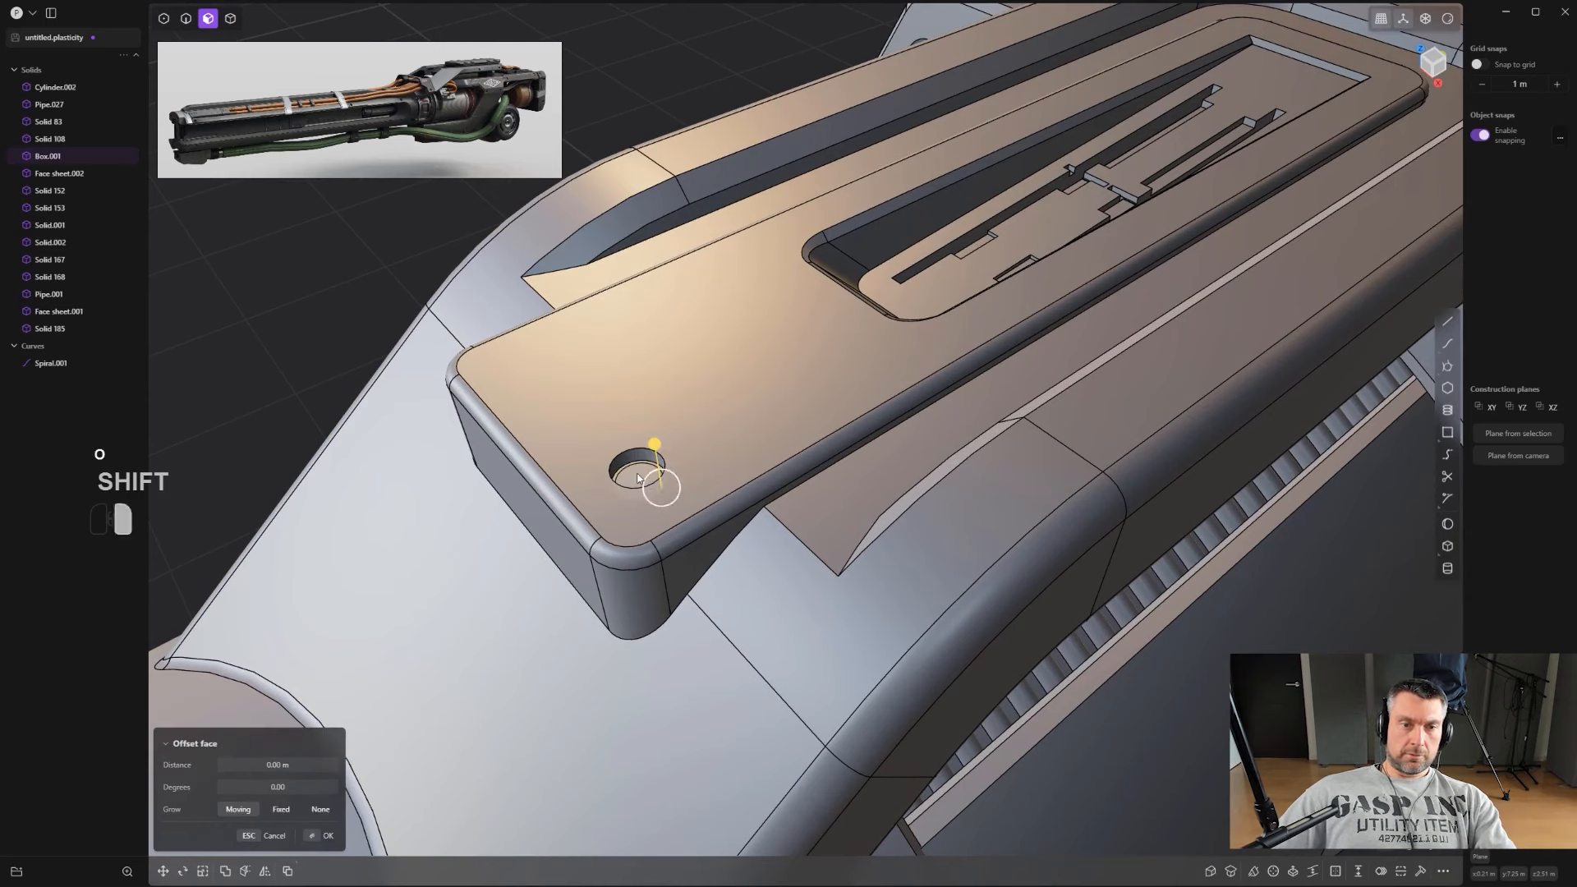
pyautogui.moveTo(631, 430); pyautogui.dragTo(674, 463)
# Step: Rework the small disc in the round hole and bevel the rim edges to form a screw-like detail
pyautogui.press('2')
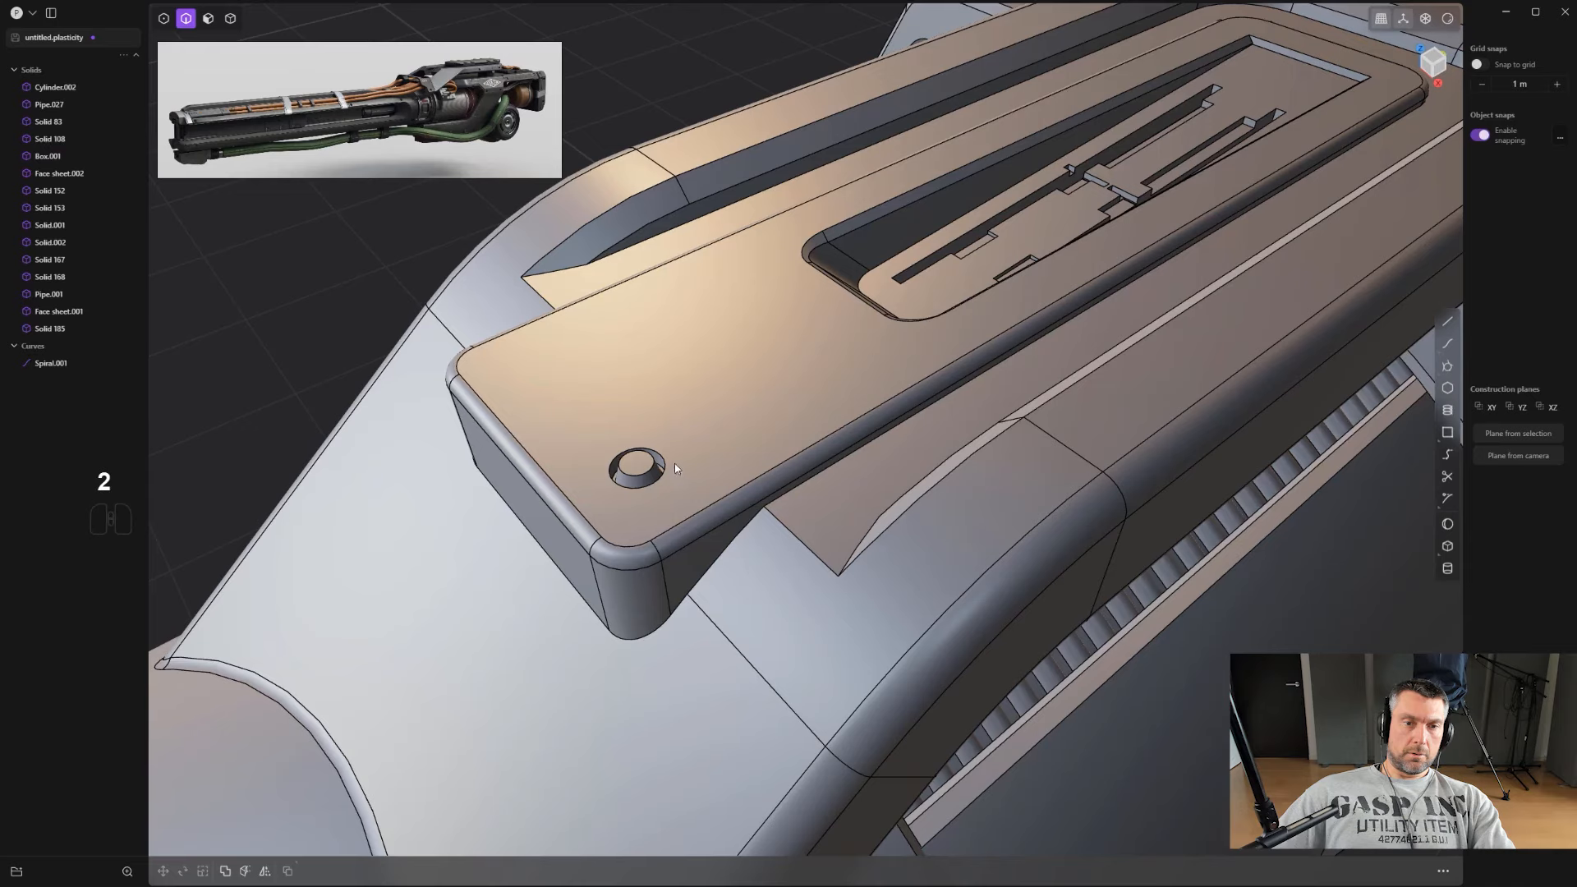
pyautogui.scroll(4, 657, 472)
pyautogui.hotkey('ctrl', 'z')
pyautogui.hotkey('ctrl', 'z')
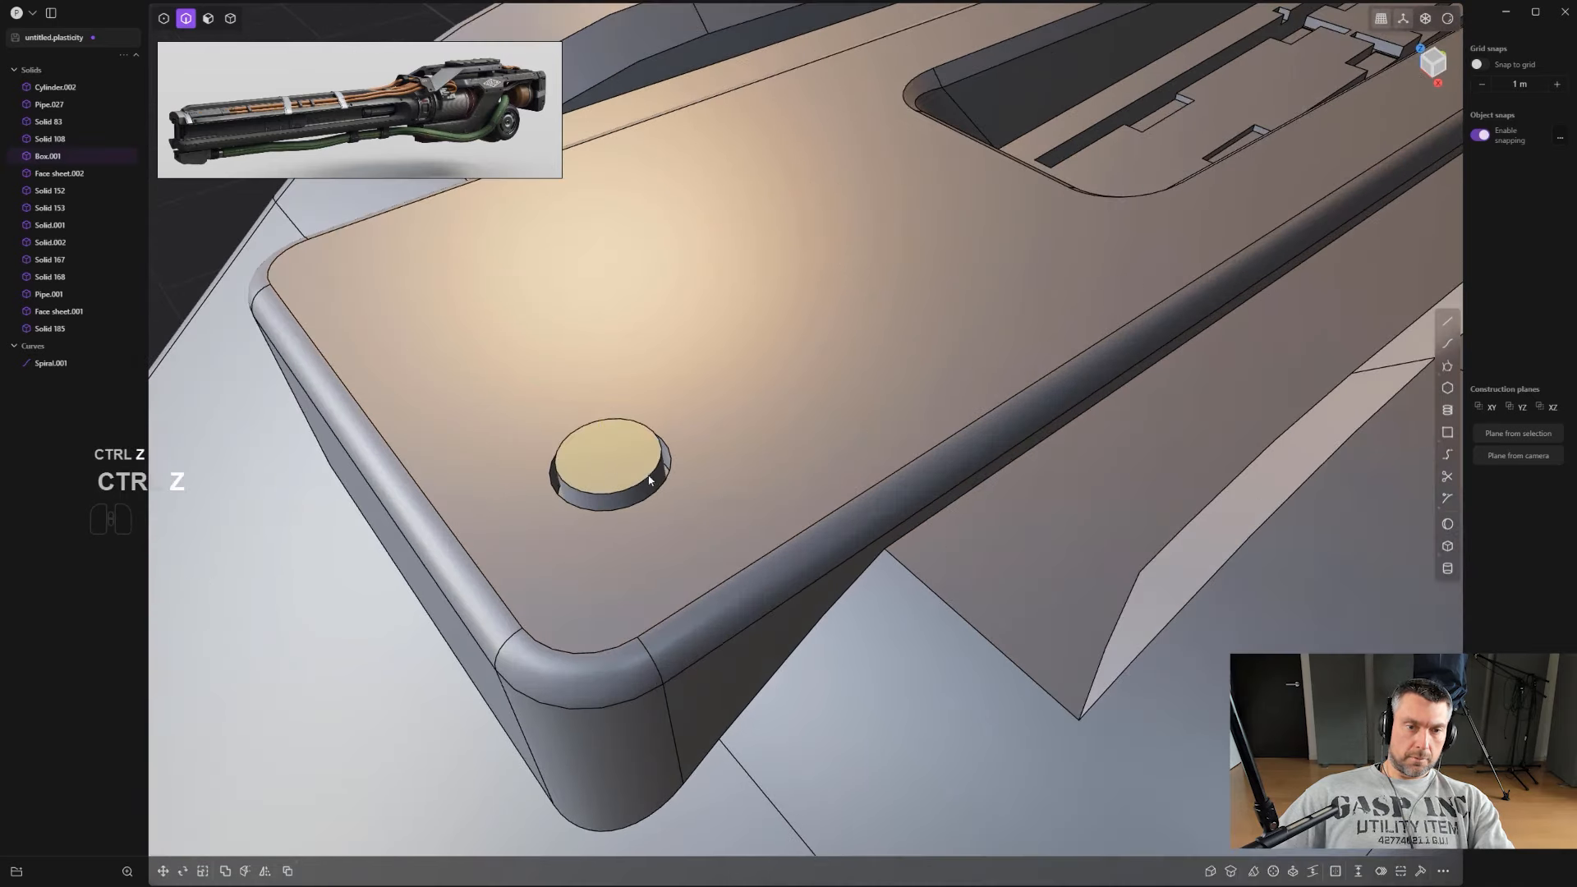
pyautogui.moveTo(649, 481); pyautogui.dragTo(645, 472)
pyautogui.hotkey('ctrl', 'z')
pyautogui.scroll(-5, 636, 463)
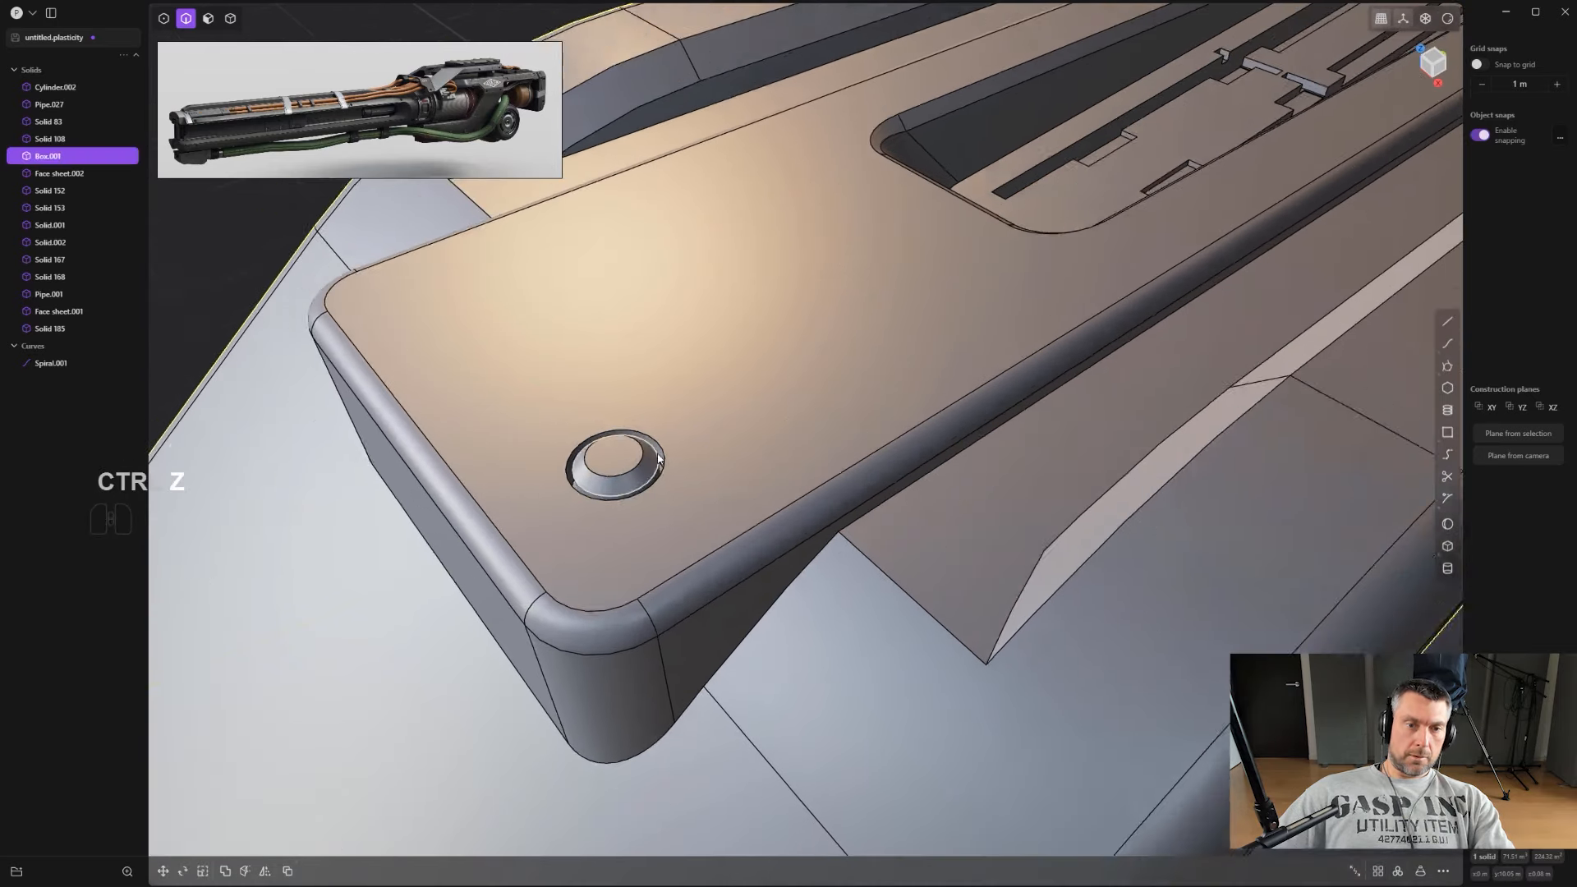
pyautogui.moveTo(665, 451); pyautogui.dragTo(669, 451)
pyautogui.rightClick(682, 455)
pyautogui.scroll(-5, 695, 457)
# Step: Mirror the main gun body across its vertical centre plane to repeat the round screw detail on the other half
pyautogui.press('4')
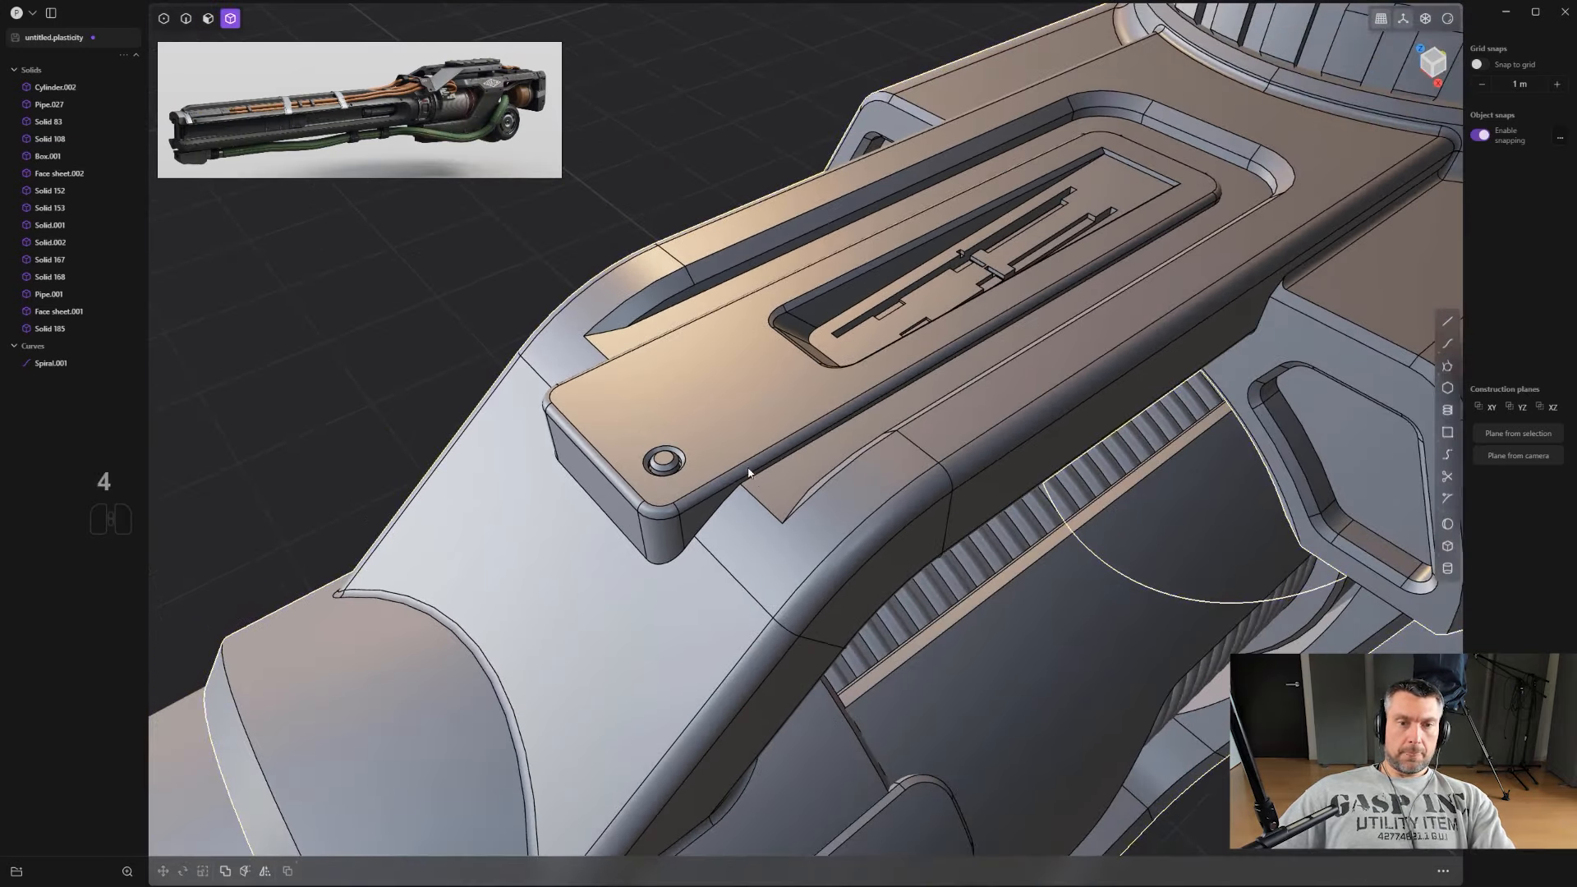
pyautogui.scroll(-6, 764, 501)
pyautogui.scroll(-4, 772, 524)
pyautogui.keyDown('shift'); pyautogui.moveTo(694, 555); pyautogui.dragTo(928, 392, button='middle'); pyautogui.keyUp('shift')
pyautogui.hotkey('alt', 'x')
pyautogui.scroll(-2, 947, 377)
# Step: Scale the large round wheel part under the rear of the gun along the X axis
pyautogui.press('q')
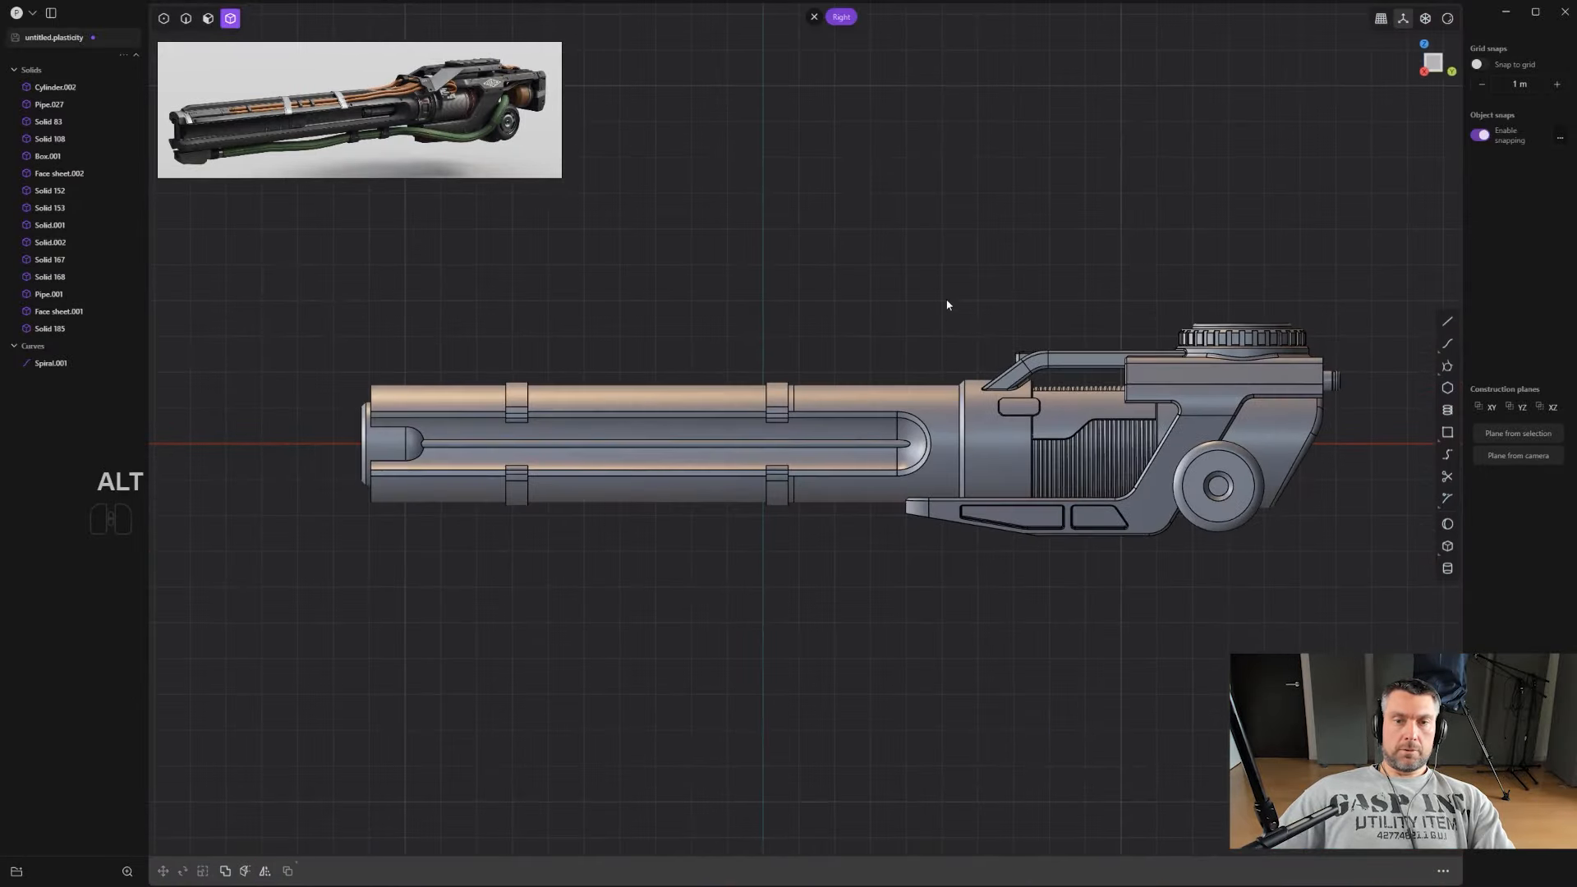
pyautogui.scroll(2, 947, 283)
pyautogui.keyDown('shift'); pyautogui.moveTo(911, 294); pyautogui.dragTo(844, 241, button='middle'); pyautogui.keyUp('shift')
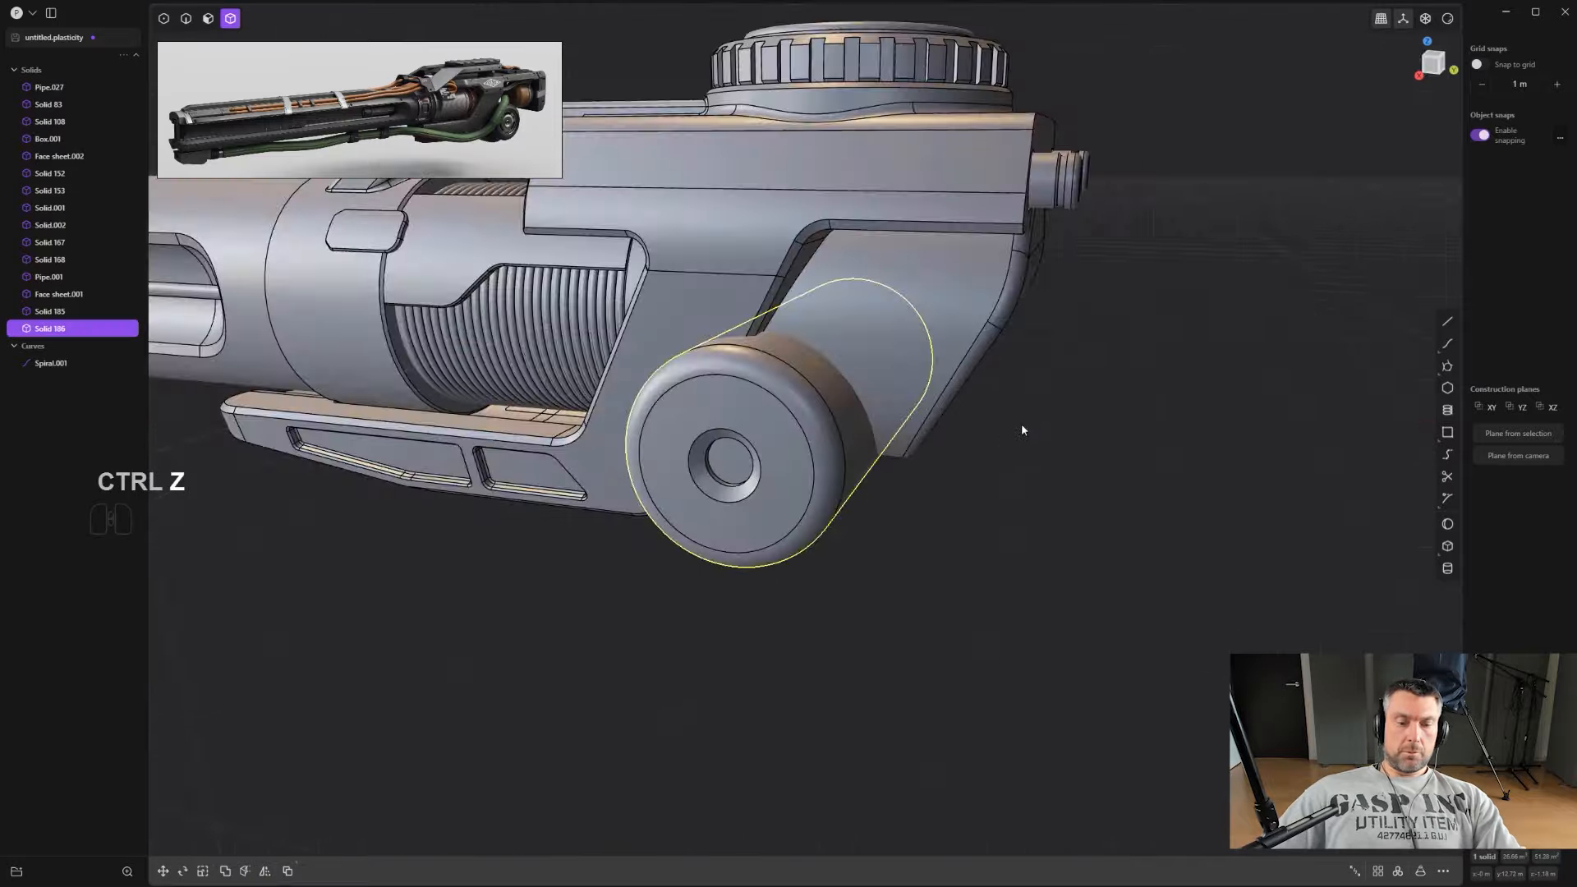
pyautogui.press('s')
pyautogui.moveTo(1022, 427)
pyautogui.mouseDown(button='middle')
pyautogui.moveTo(1151, 435)
pyautogui.moveTo(876, 398)
pyautogui.moveTo(1037, 365)
pyautogui.moveTo(1003, 352)
pyautogui.moveTo(876, 352)
pyautogui.moveTo(841, 381)
pyautogui.moveTo(884, 394)
pyautogui.moveTo(969, 362)
pyautogui.moveTo(911, 407)
pyautogui.moveTo(1008, 443)
pyautogui.mouseUp(button='middle')
pyautogui.press('x')
pyautogui.click(1127, 419)
# Step: Duplicate the wheel part in place and scale the copy up slightly as a cutter
pyautogui.hotkey('shift', 'd')
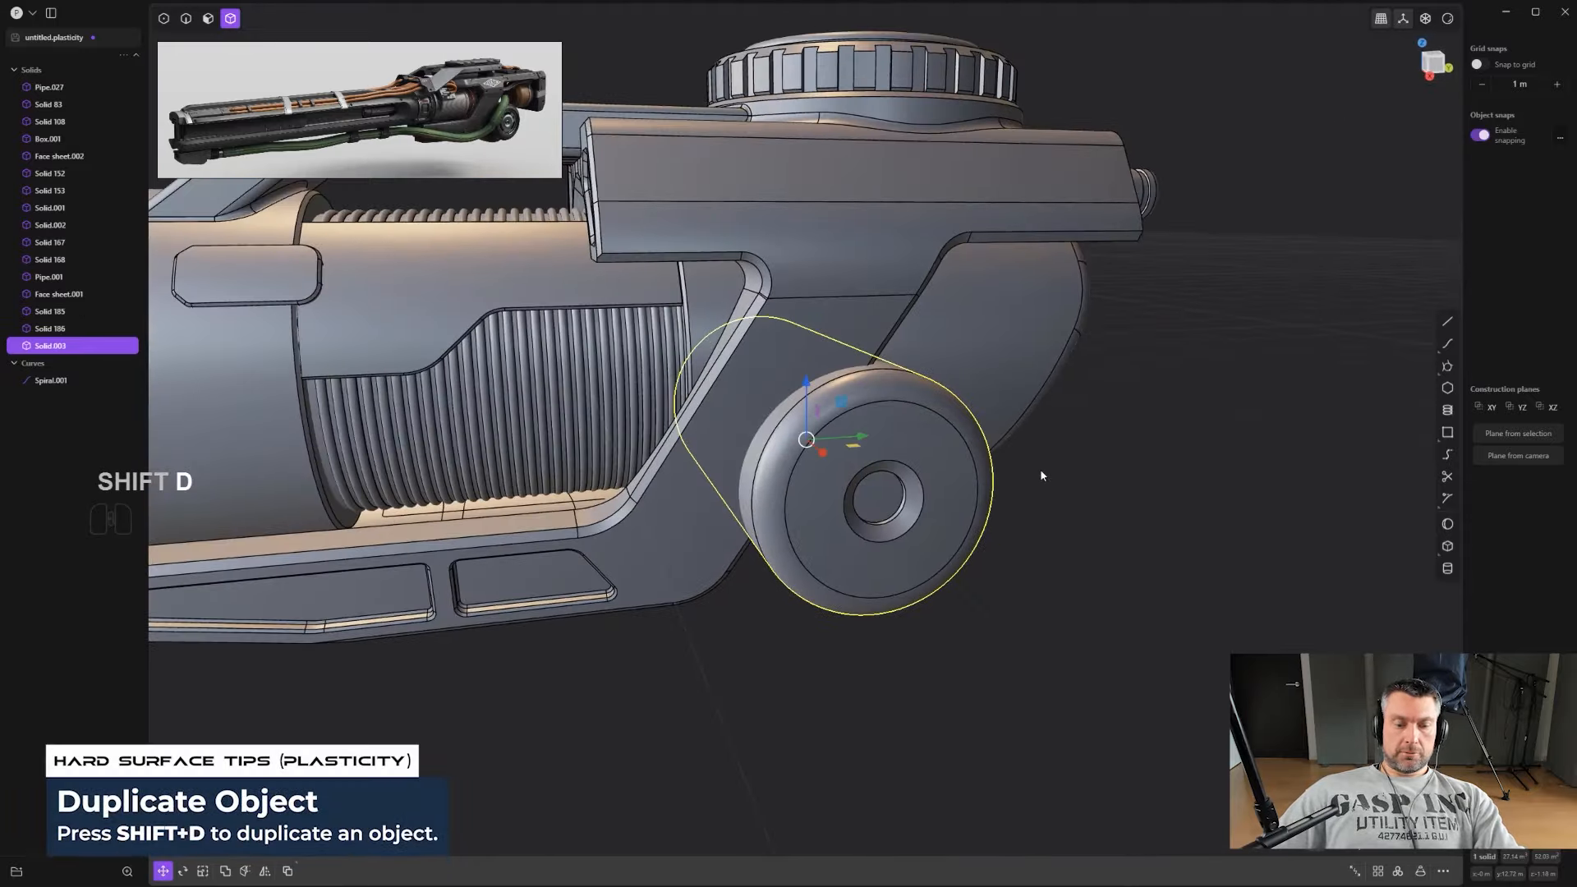
pyautogui.press('g')
pyautogui.hotkey('ctrl', 'z')
pyautogui.press('s')
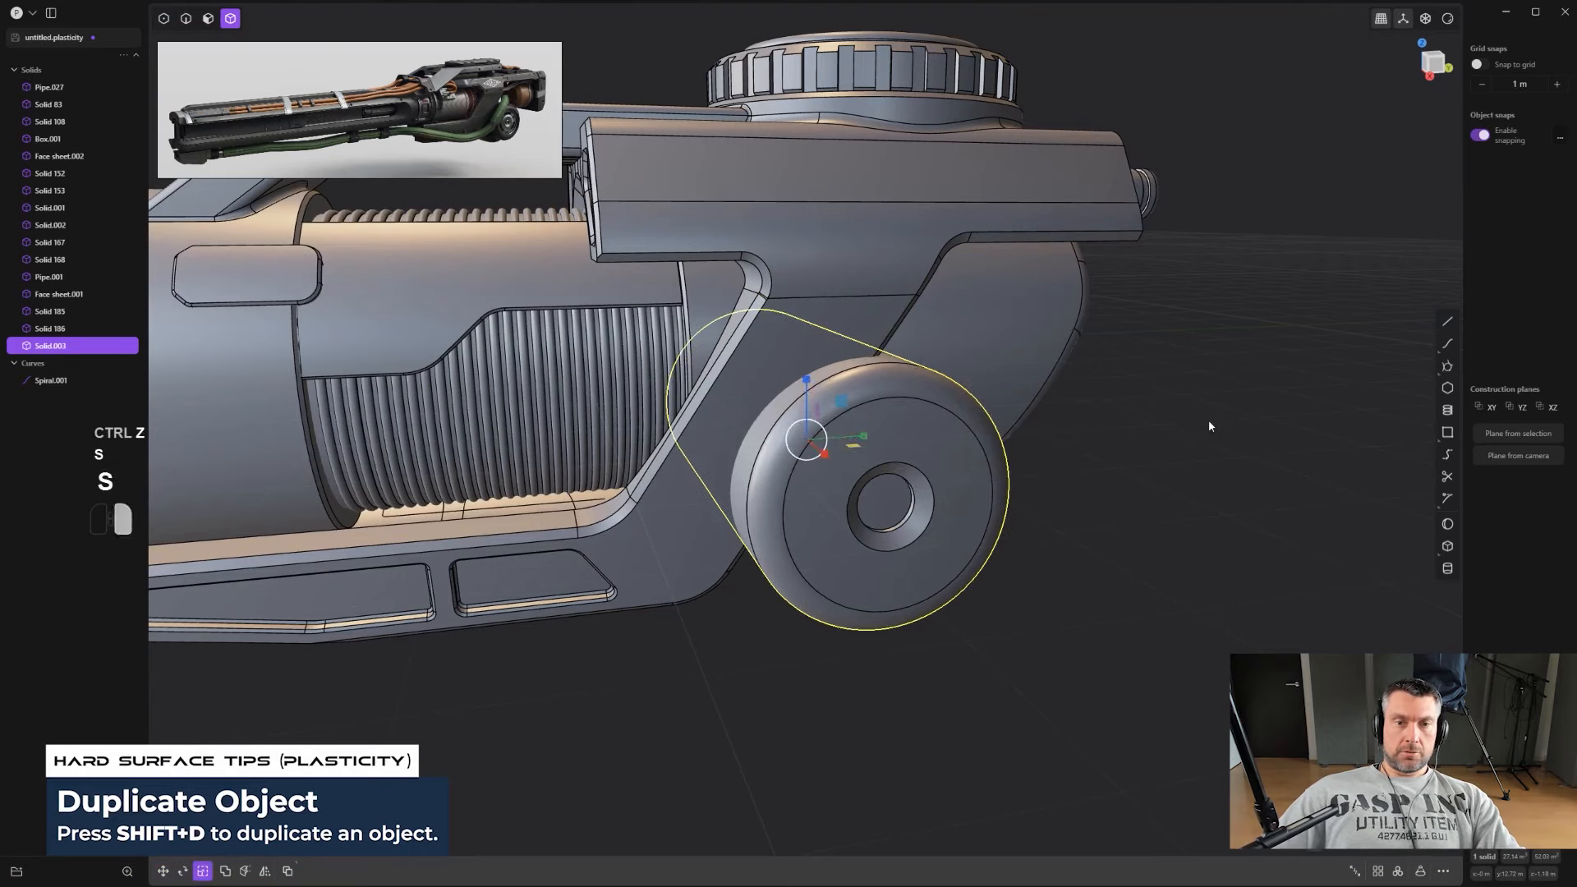
pyautogui.scroll(1, 1209, 420)
pyautogui.click(1133, 429)
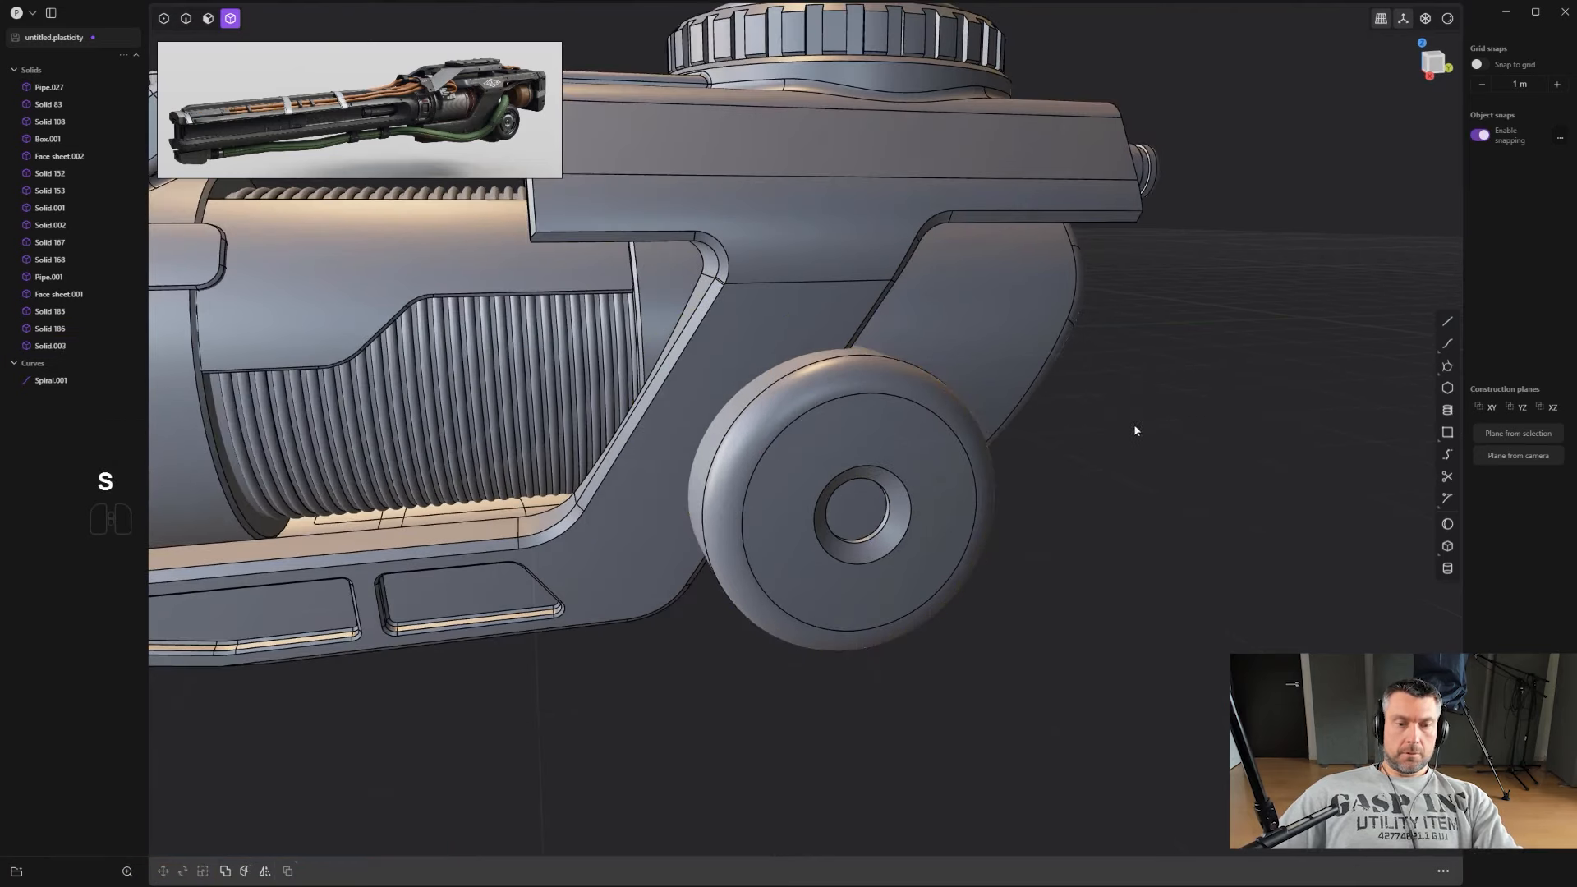
# Step: Subtract the enlarged wheel copy from the main gun body to leave a clearance gap around the wheel
pyautogui.click(776, 329)
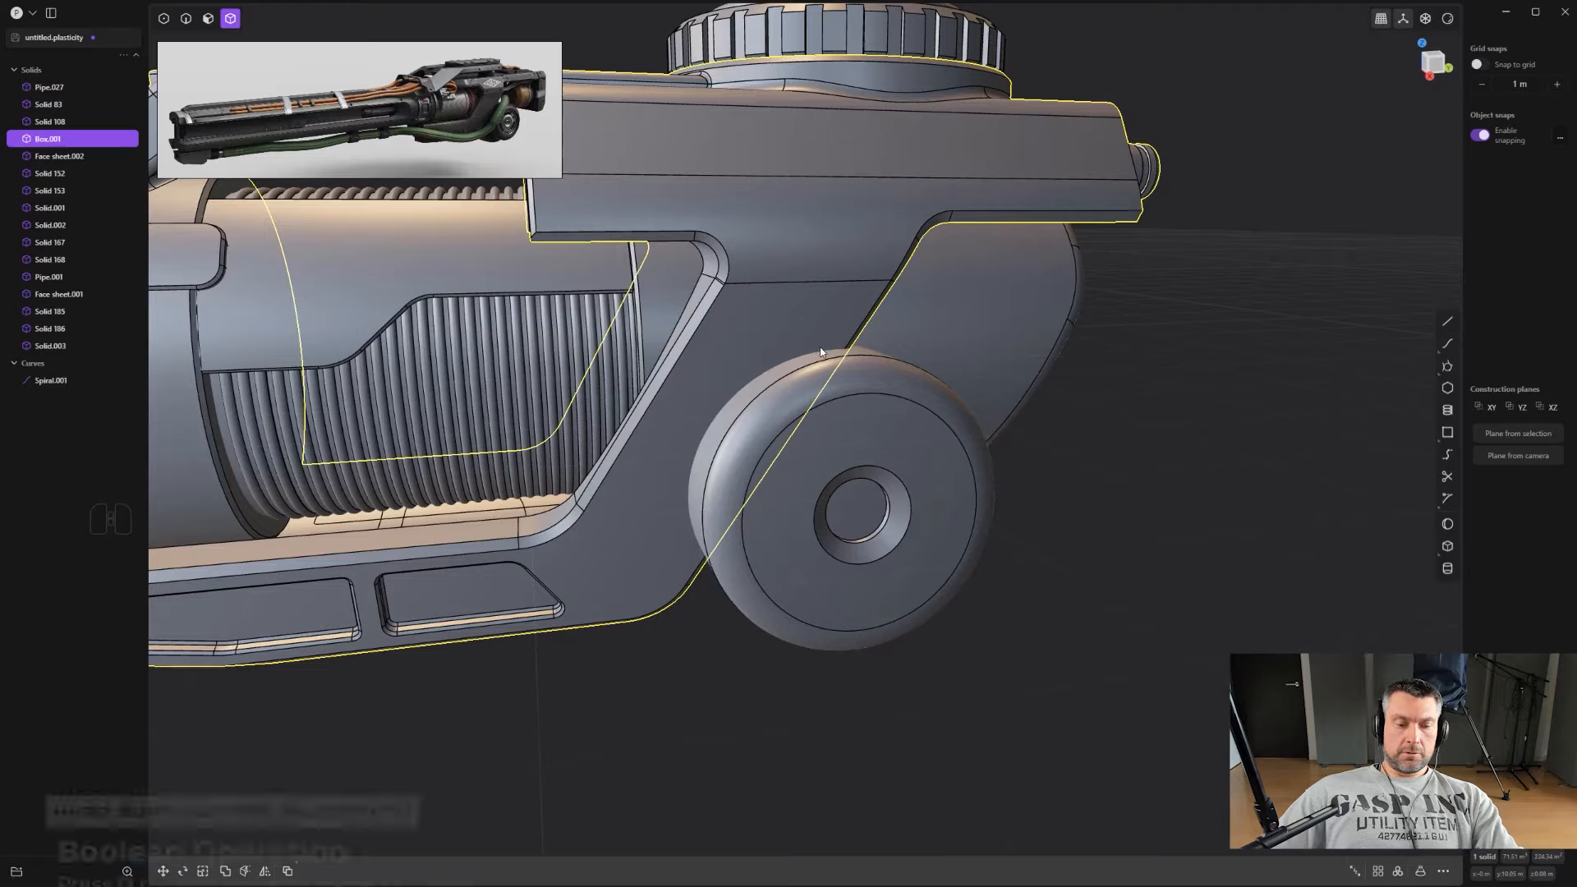
pyautogui.press('q')
pyautogui.click(850, 402)
pyautogui.rightClick(900, 398)
# Step: Bevel the curved edge of the wheel clearance cut in the main gun body
pyautogui.scroll(1, 903, 400)
pyautogui.moveTo(906, 401); pyautogui.dragTo(952, 345, button='middle')
pyautogui.press('2')
pyautogui.moveTo(780, 345); pyautogui.dragTo(780, 344)
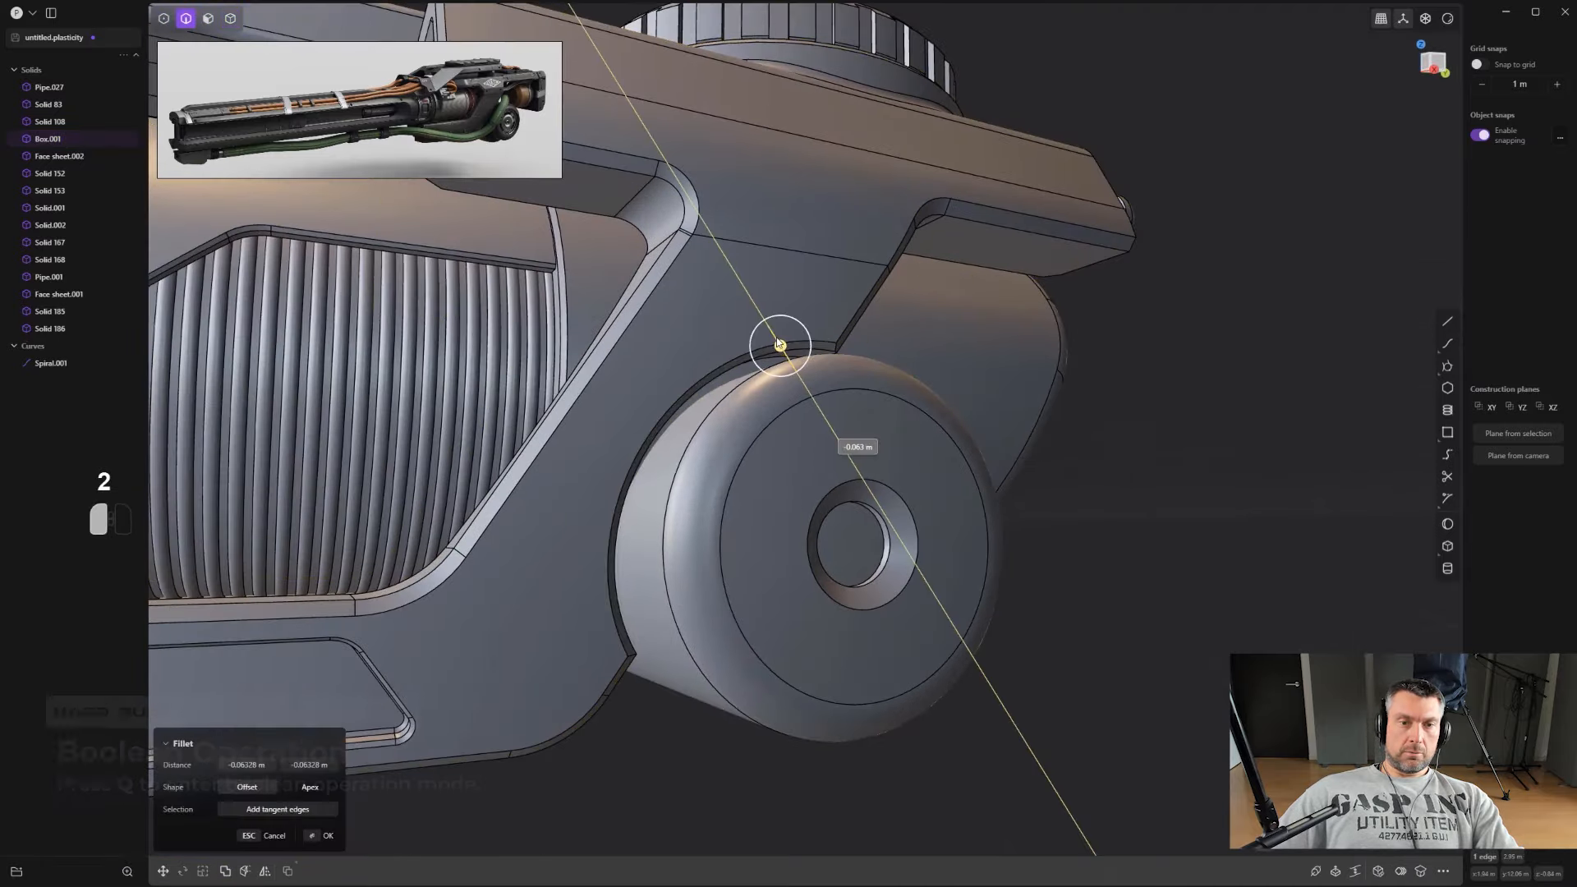
pyautogui.hotkey('ctrl', 'z')
pyautogui.moveTo(780, 343)
pyautogui.mouseDown(button='middle')
pyautogui.moveTo(805, 368)
pyautogui.moveTo(721, 373)
pyautogui.moveTo(809, 355)
pyautogui.mouseUp(button='middle')
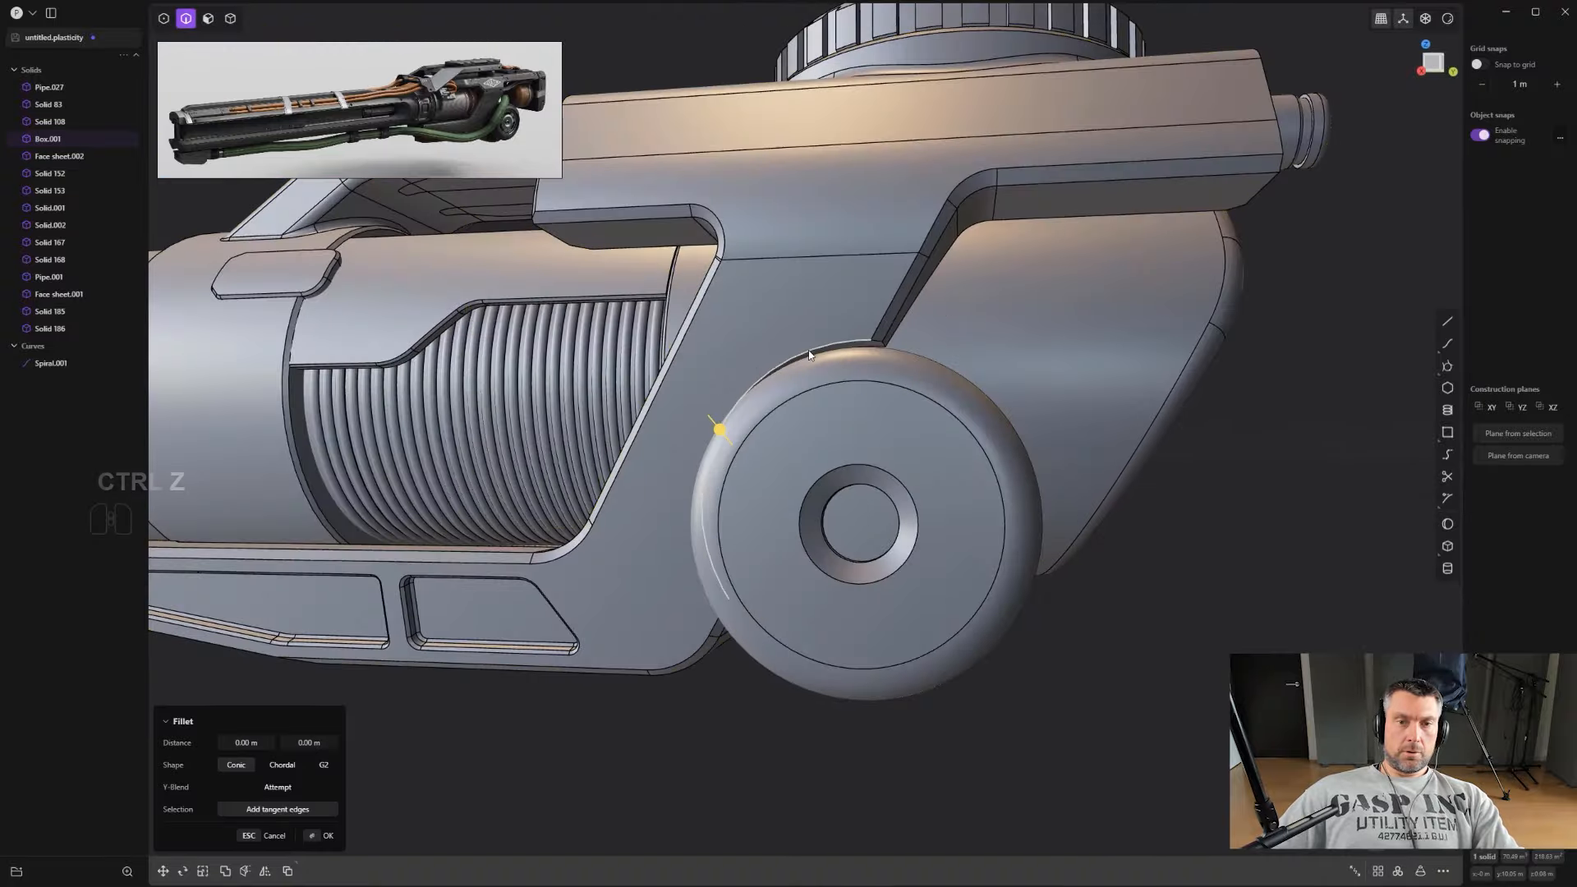
pyautogui.rightClick(726, 438)
pyautogui.scroll(-2, 781, 432)
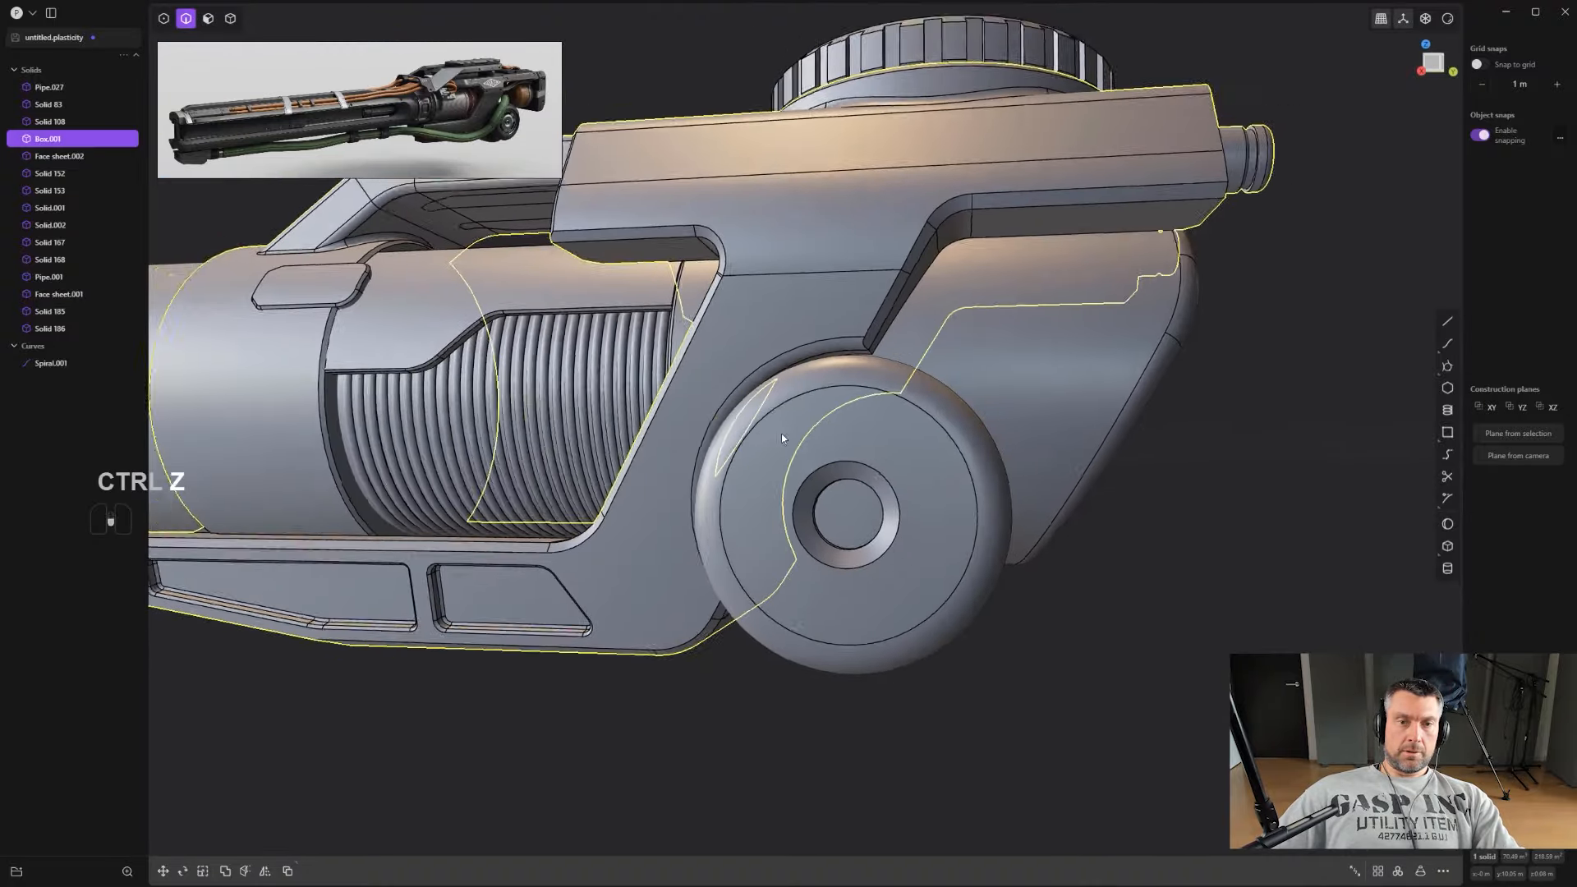
pyautogui.moveTo(781, 432); pyautogui.dragTo(698, 435, button='middle')
pyautogui.click(1042, 732)
# Step: Unite the wheel part with the rear pipe-shaped housing into one solid
pyautogui.scroll(1, 1010, 624)
pyautogui.press('4')
pyautogui.click(974, 568)
pyautogui.keyDown('shift'); pyautogui.click(1105, 468); pyautogui.keyUp('shift')
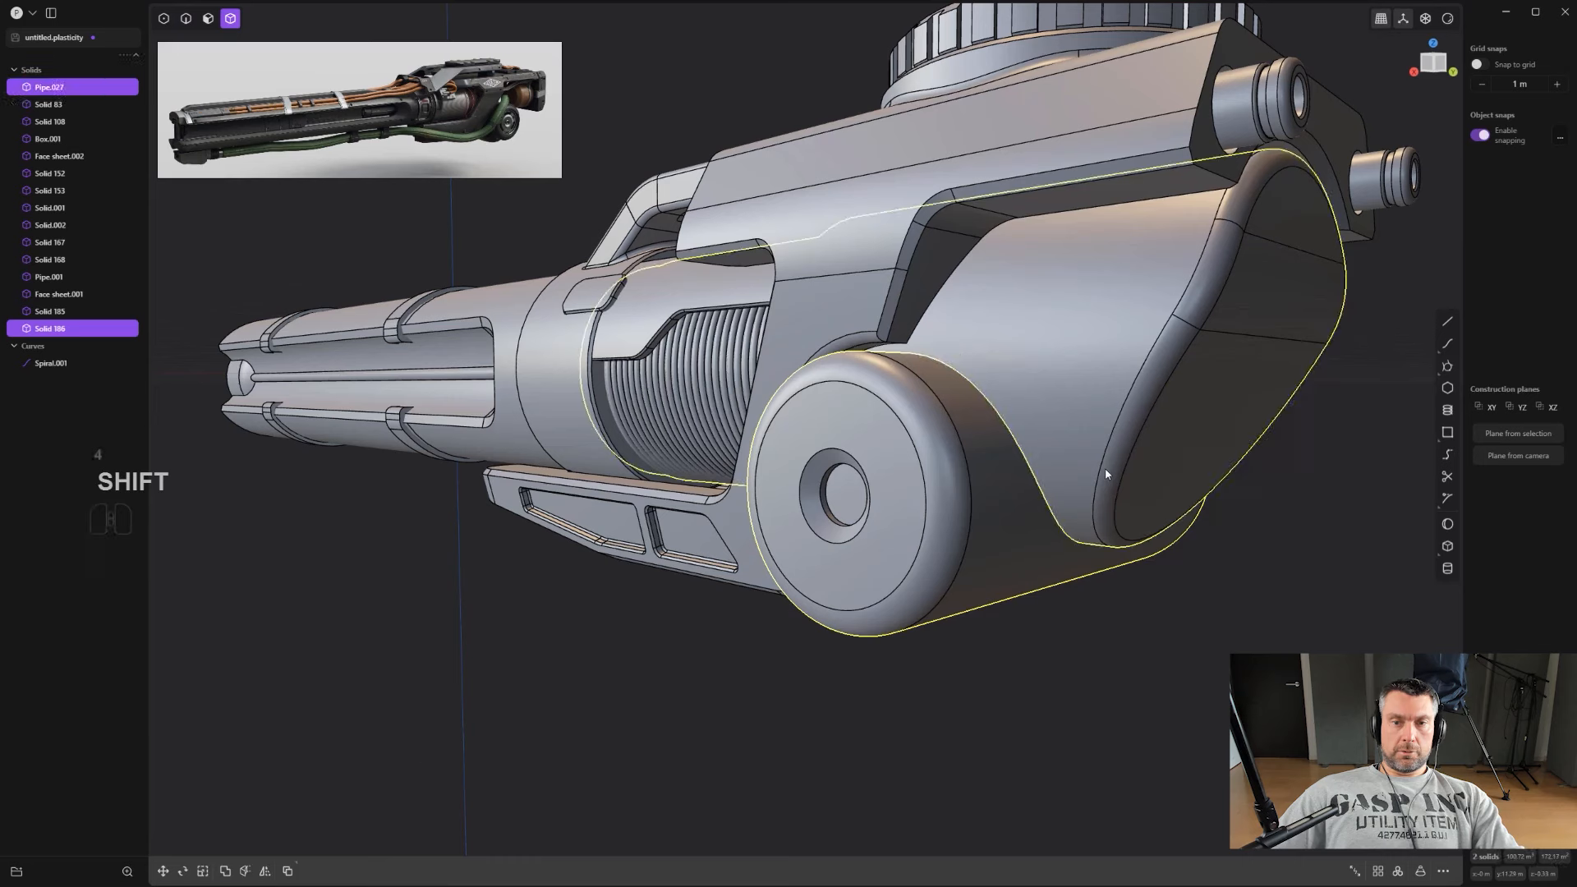
pyautogui.press('q')
pyautogui.press('q')
# Step: Fillet the seam between the wheel part and the rear housing, redoing it with a broad, smooth radius
pyautogui.press('2')
pyautogui.moveTo(1012, 425); pyautogui.dragTo(1024, 417)
pyautogui.rightClick(1023, 416)
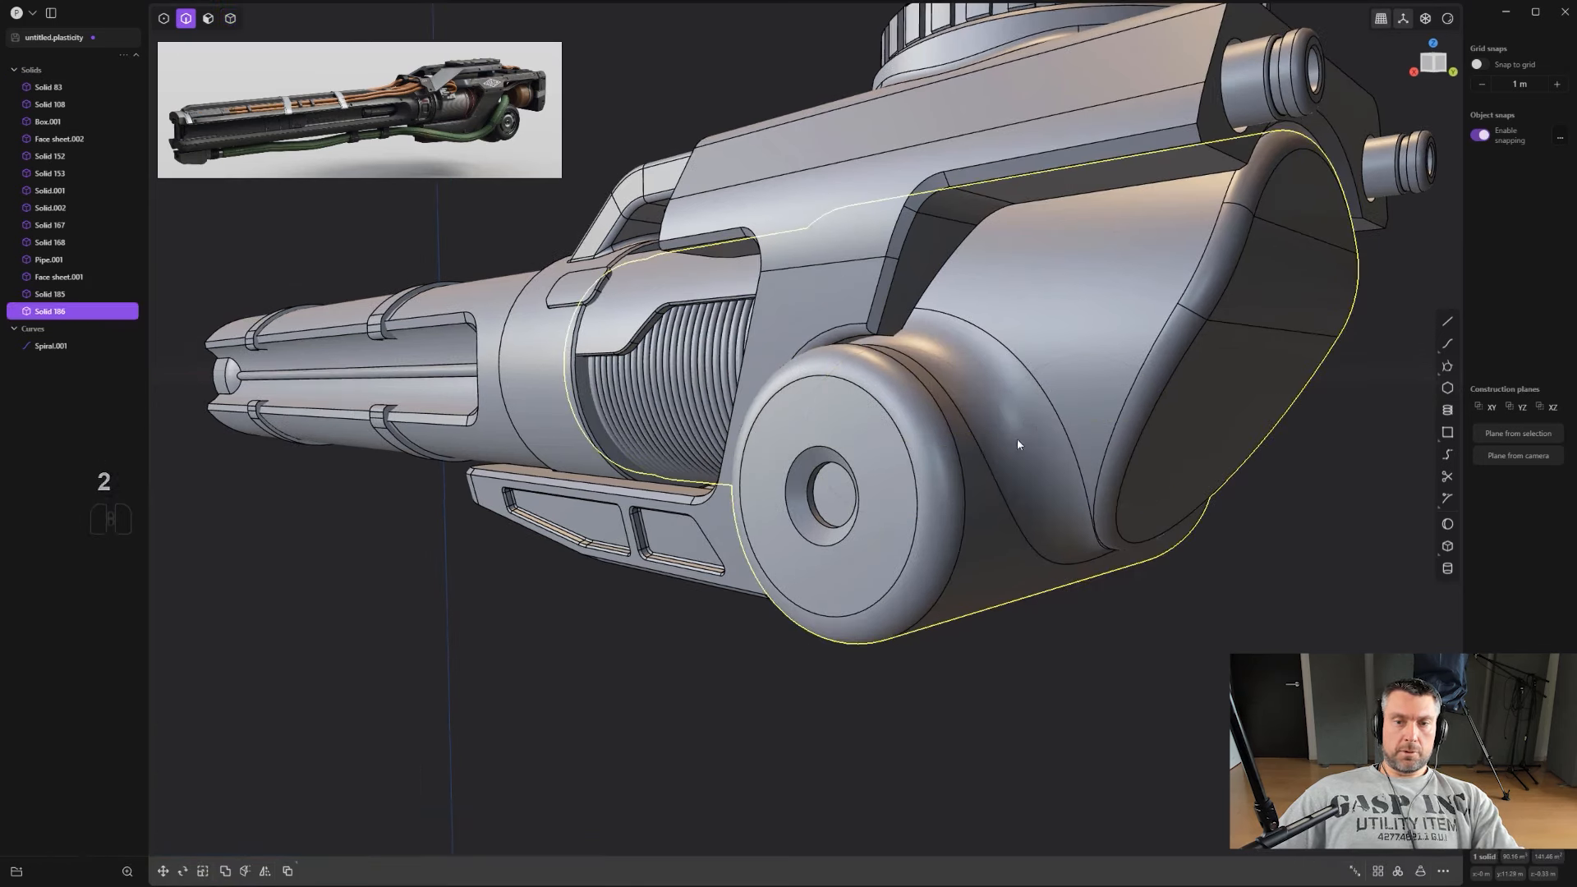
pyautogui.hotkey('ctrl', 'z')
pyautogui.moveTo(1083, 359); pyautogui.dragTo(1095, 340)
pyautogui.moveTo(1094, 340); pyautogui.dragTo(1147, 363, button='middle')
pyautogui.rightClick(1147, 362)
pyautogui.scroll(-3, 1133, 386)
pyautogui.keyDown('alt'); pyautogui.moveTo(1119, 419); pyautogui.dragTo(1181, 409, button='middle'); pyautogui.keyUp('alt')
pyautogui.scroll(-1, 1182, 405)
pyautogui.click(1269, 471)
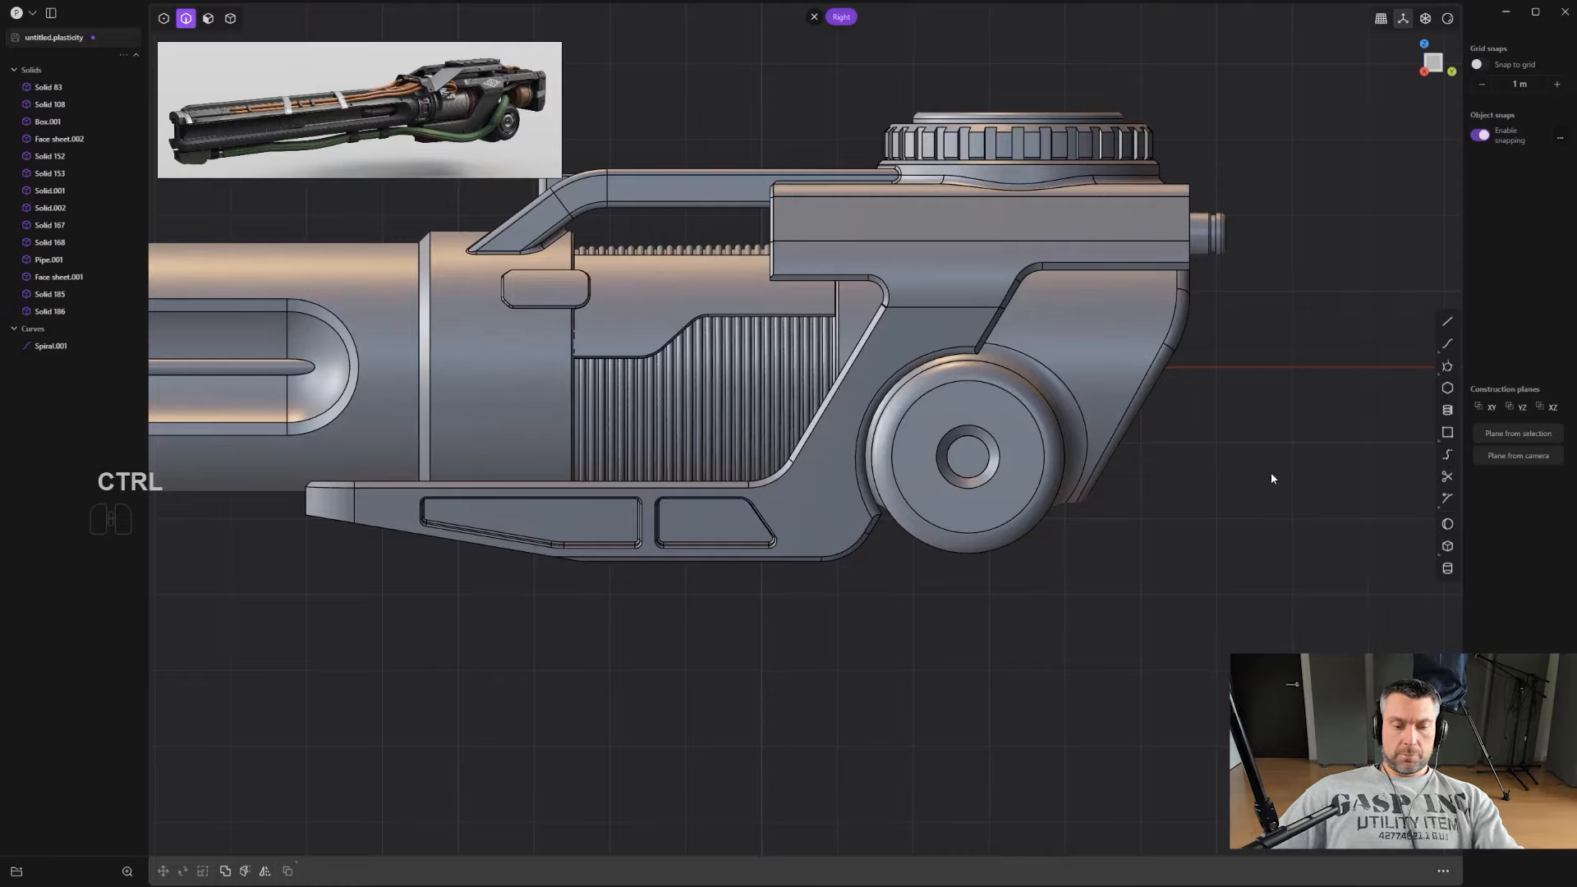
pyautogui.hotkey('ctrl', 'e')
pyautogui.scroll(-3, 1244, 480)
pyautogui.keyDown('shift'); pyautogui.moveTo(1234, 483); pyautogui.dragTo(1047, 410, button='middle'); pyautogui.keyUp('shift')
pyautogui.hotkey('ctrl', 'e')
pyautogui.scroll(3, 1047, 414)
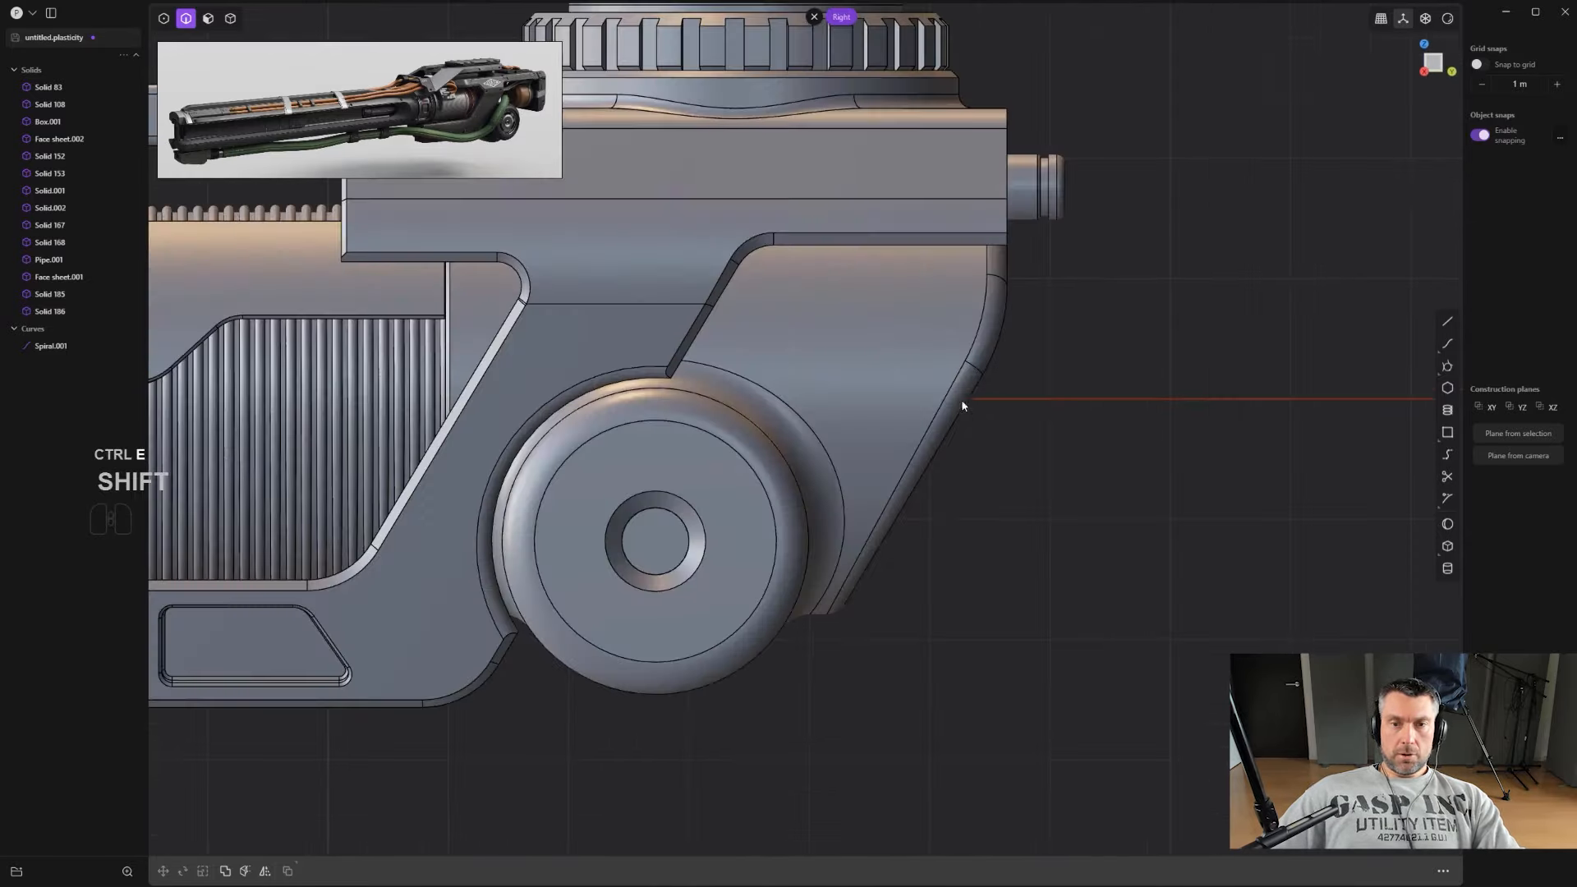
pyautogui.scroll(2, 1362, 414)
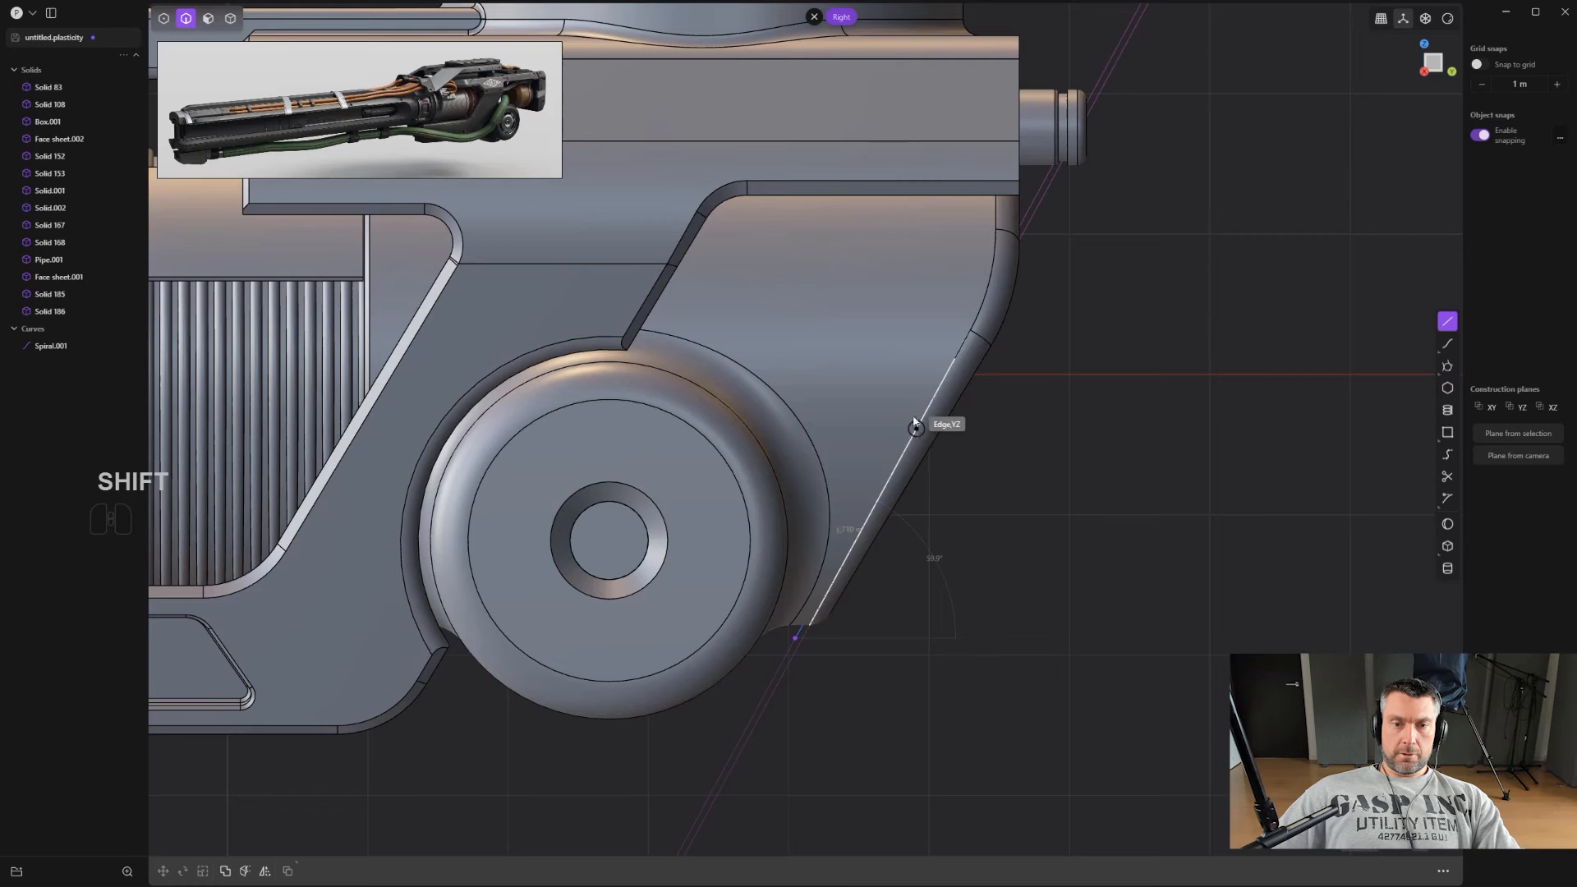
pyautogui.scroll(1, 942, 343)
pyautogui.keyDown('shift'); pyautogui.moveTo(944, 341); pyautogui.dragTo(867, 472, button='middle'); pyautogui.keyUp('shift')
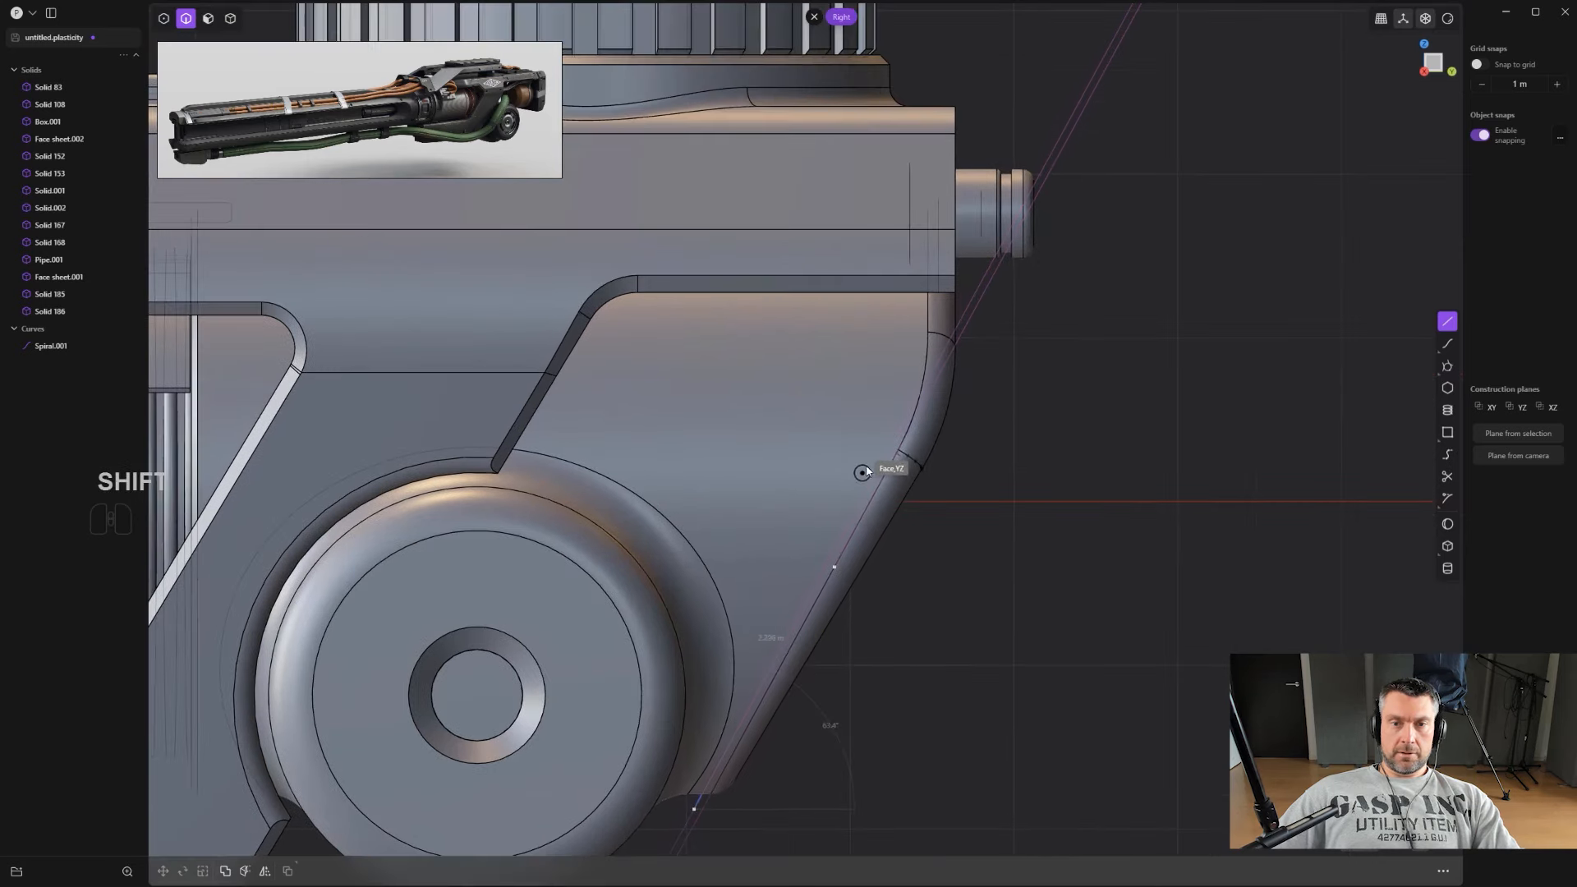
pyautogui.hotkey('ctrl', 'z')
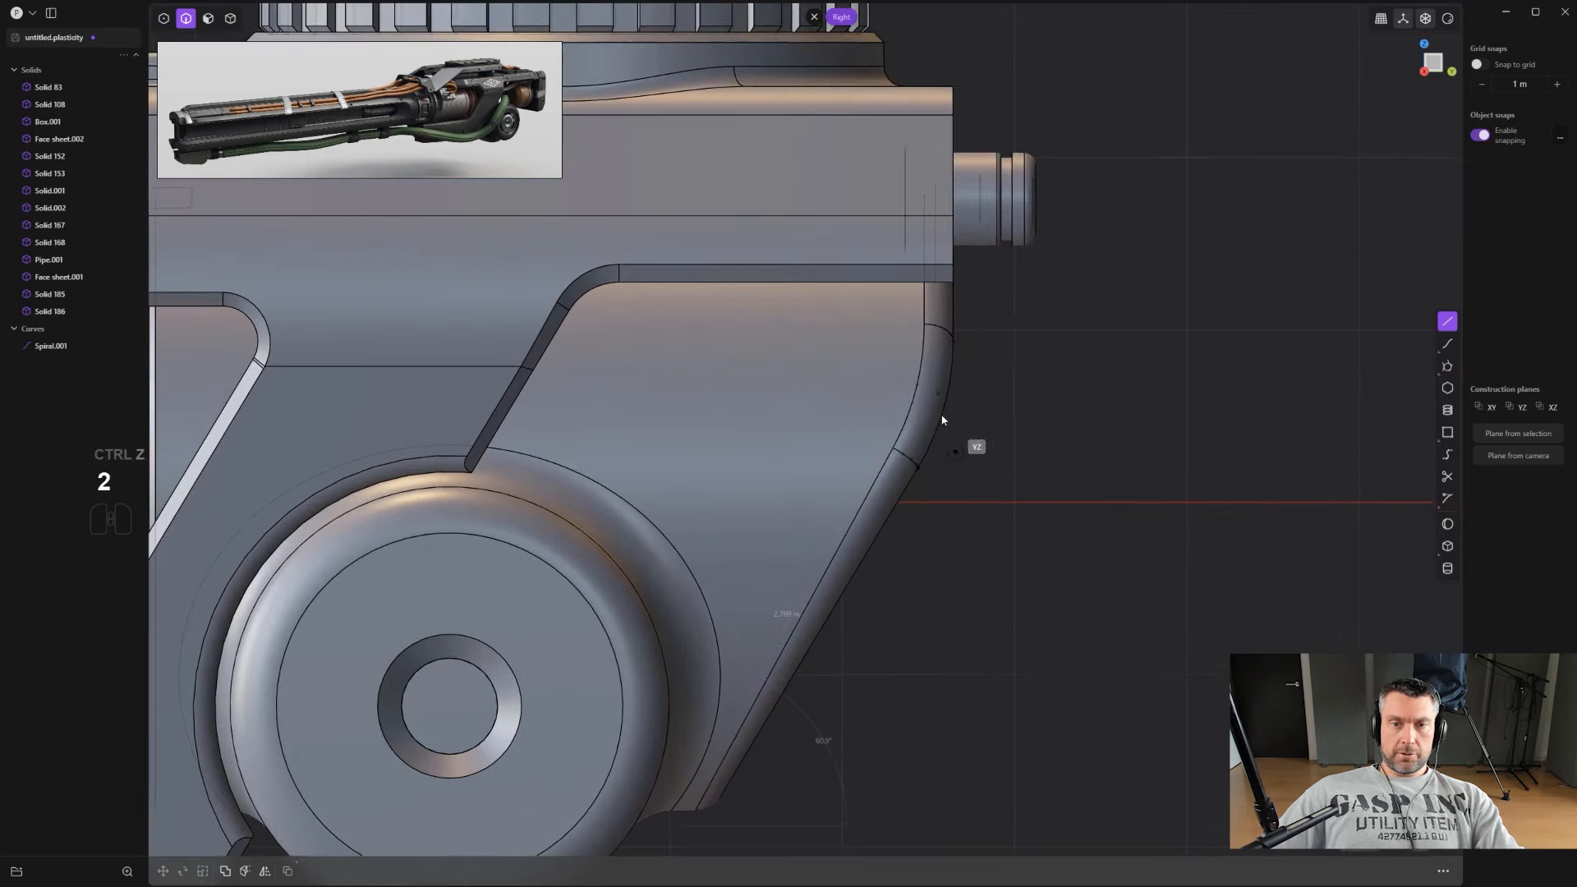
# Step: Duplicate the rear housing's inner rim edges, both the upper and the slanted section, as a separate curve
pyautogui.click(916, 309)
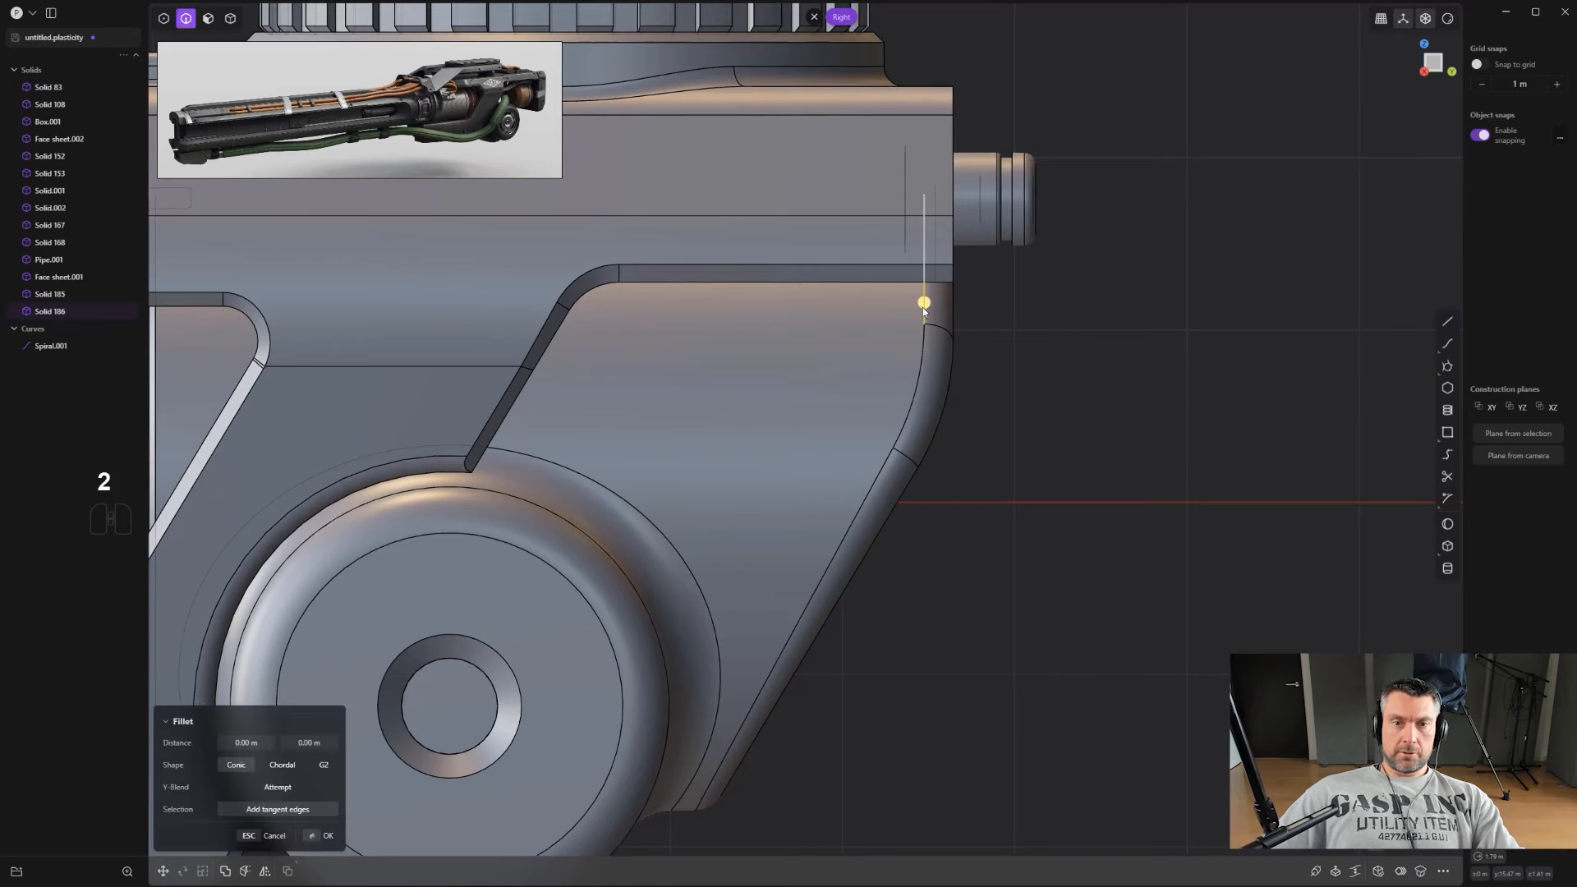
pyautogui.keyDown('shift'); pyautogui.click(906, 413); pyautogui.keyUp('shift')
pyautogui.scroll(-3, 937, 583)
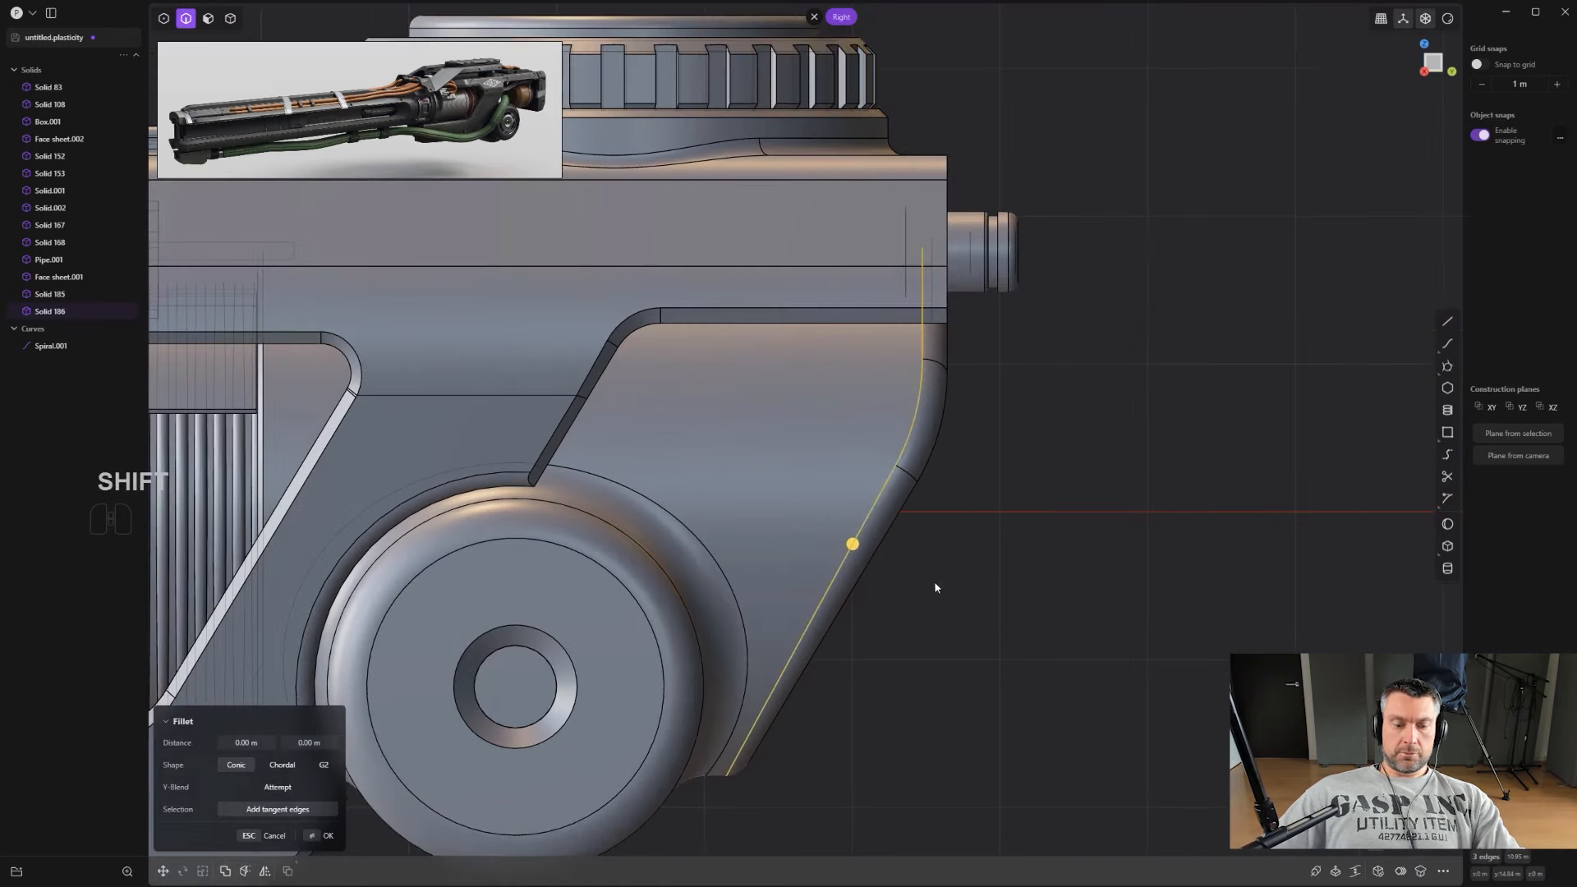
pyautogui.hotkey('shift', 'd')
# Step: Move the duplicated rim curve slightly inward from the rear housing's rounded edge
pyautogui.scroll(3, 985, 525)
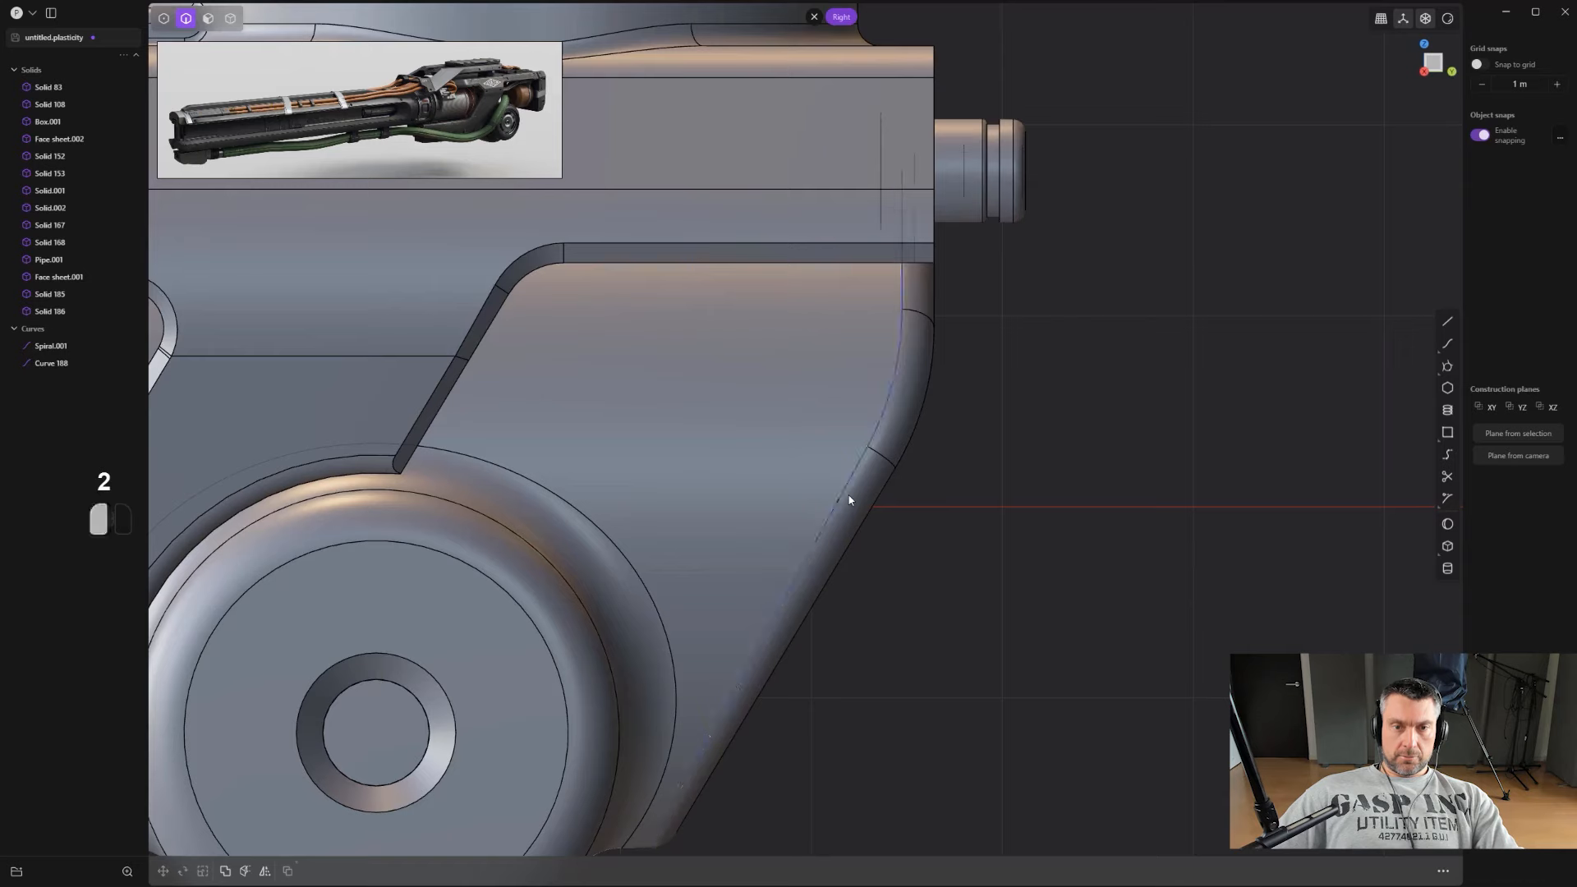
pyautogui.click(848, 500)
pyautogui.scroll(-3, 920, 468)
pyautogui.keyDown('shift'); pyautogui.moveTo(992, 458); pyautogui.dragTo(992, 422, button='middle'); pyautogui.keyUp('shift')
pyautogui.press('g')
pyautogui.press('g')
pyautogui.click(972, 465)
# Step: Extend the lower end of the rim curve slightly past the rear housing's bottom edge
pyautogui.scroll(1, 690, 693)
pyautogui.press('1')
pyautogui.moveTo(664, 680); pyautogui.dragTo(760, 749)
pyautogui.keyDown('shift'); pyautogui.moveTo(865, 621); pyautogui.dragTo(992, 469, button='middle'); pyautogui.keyUp('shift')
pyautogui.press('1')
pyautogui.scroll(1, 828, 549)
pyautogui.scroll(3, 852, 620)
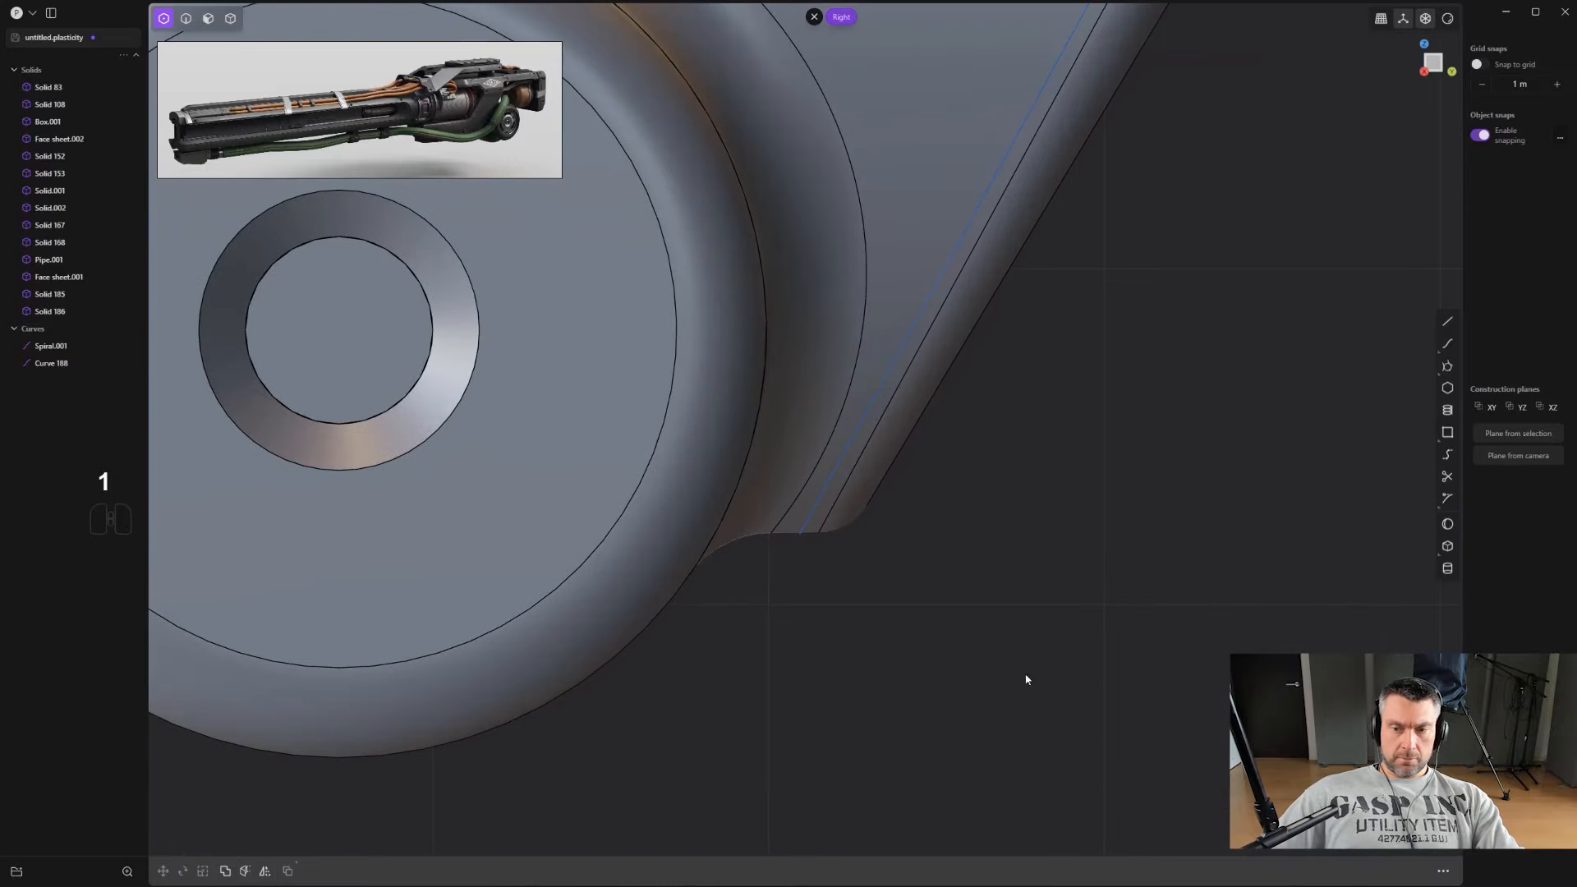
pyautogui.click(1380, 871)
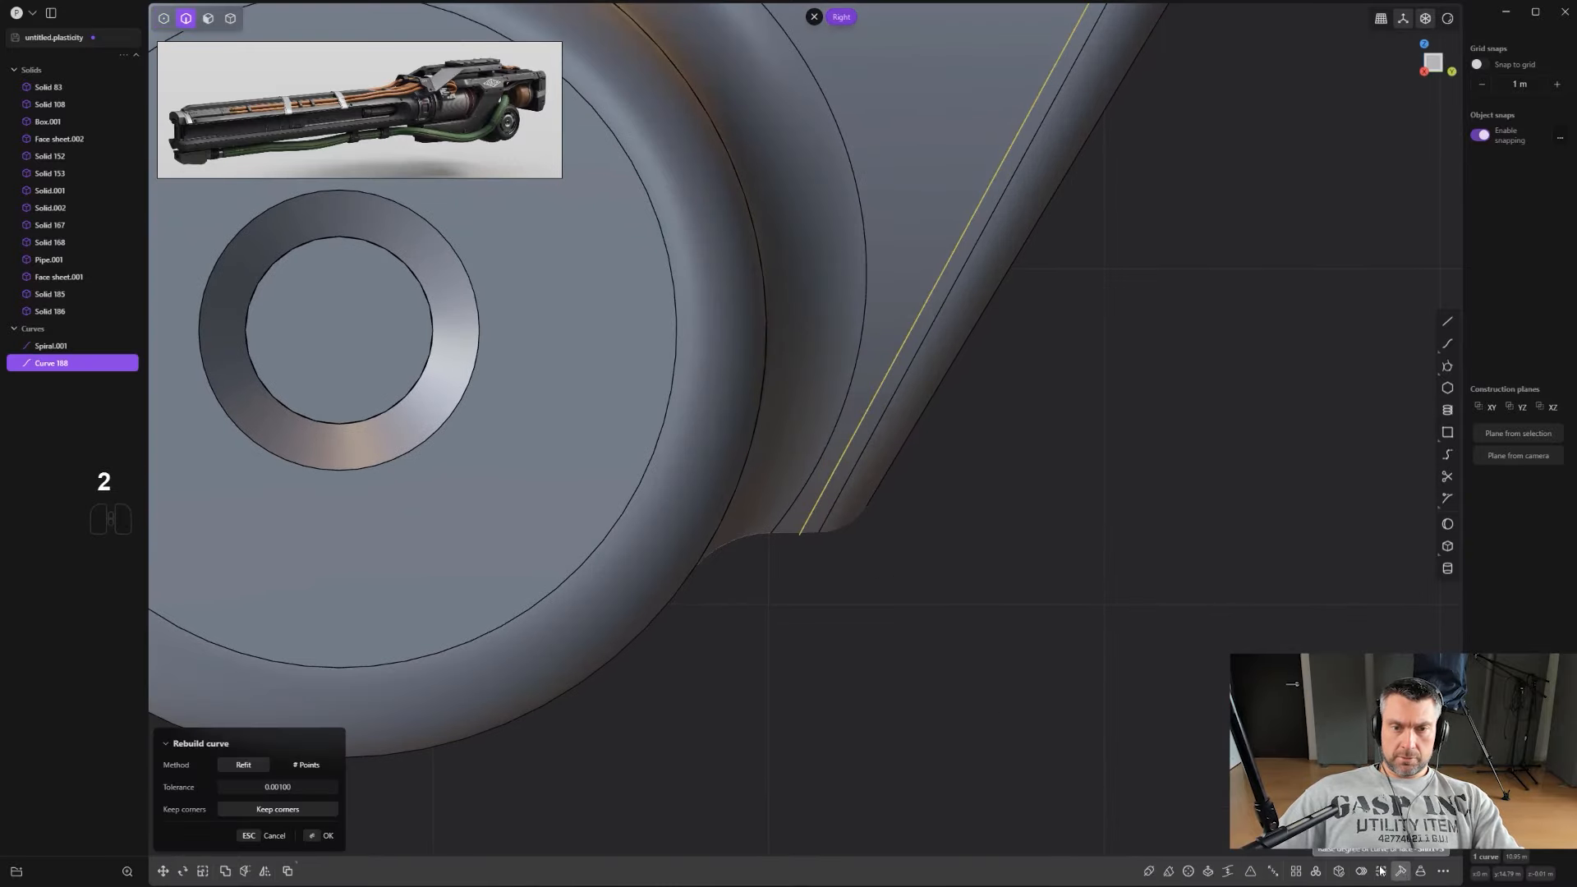
pyautogui.click(1098, 579)
pyautogui.scroll(1, 1090, 579)
pyautogui.press('1')
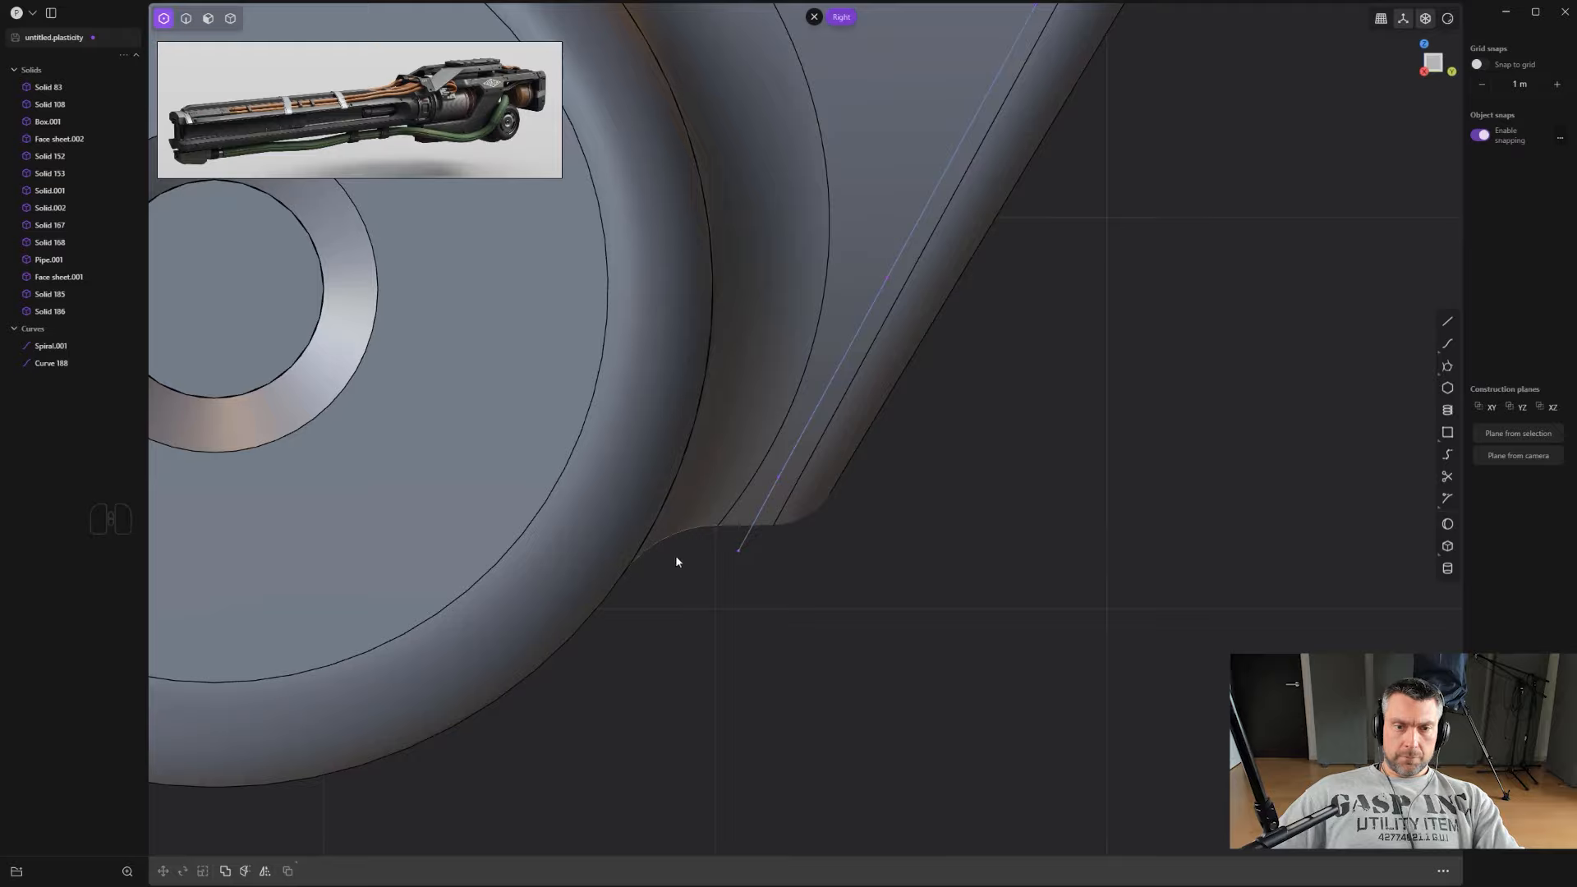
# Step: Isolate the rim curve around the rear housing and show it from the back
pyautogui.moveTo(830, 630); pyautogui.dragTo(849, 389, button='middle')
pyautogui.scroll(-3, 827, 444)
pyautogui.press('2')
pyautogui.press('2')
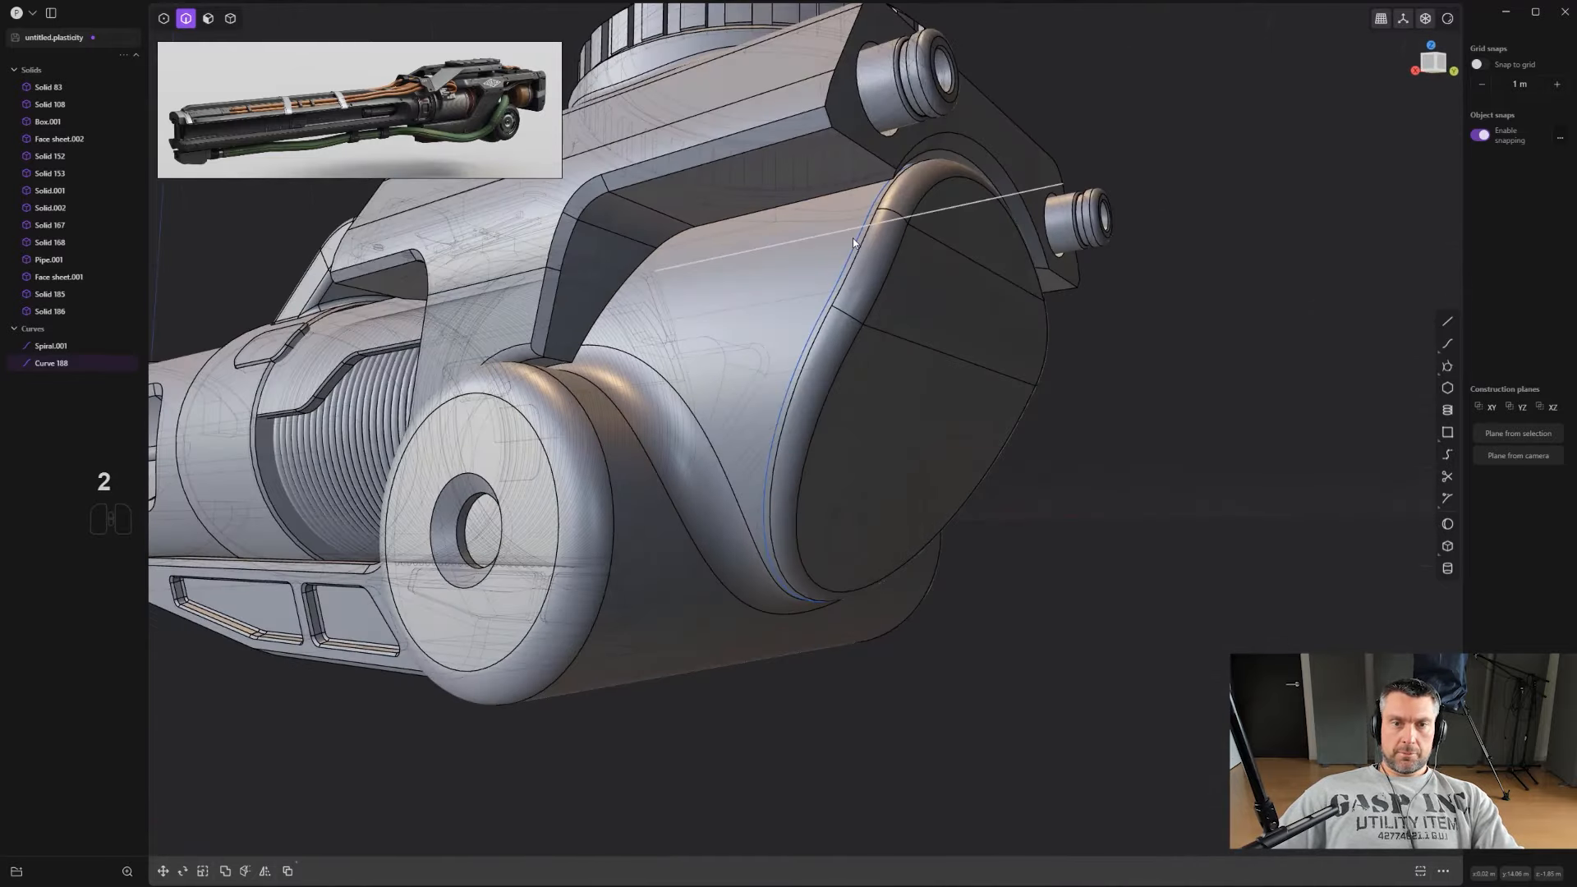
pyautogui.click(859, 245)
pyautogui.scroll(-1, 889, 345)
pyautogui.click(1097, 489)
pyautogui.click(837, 293)
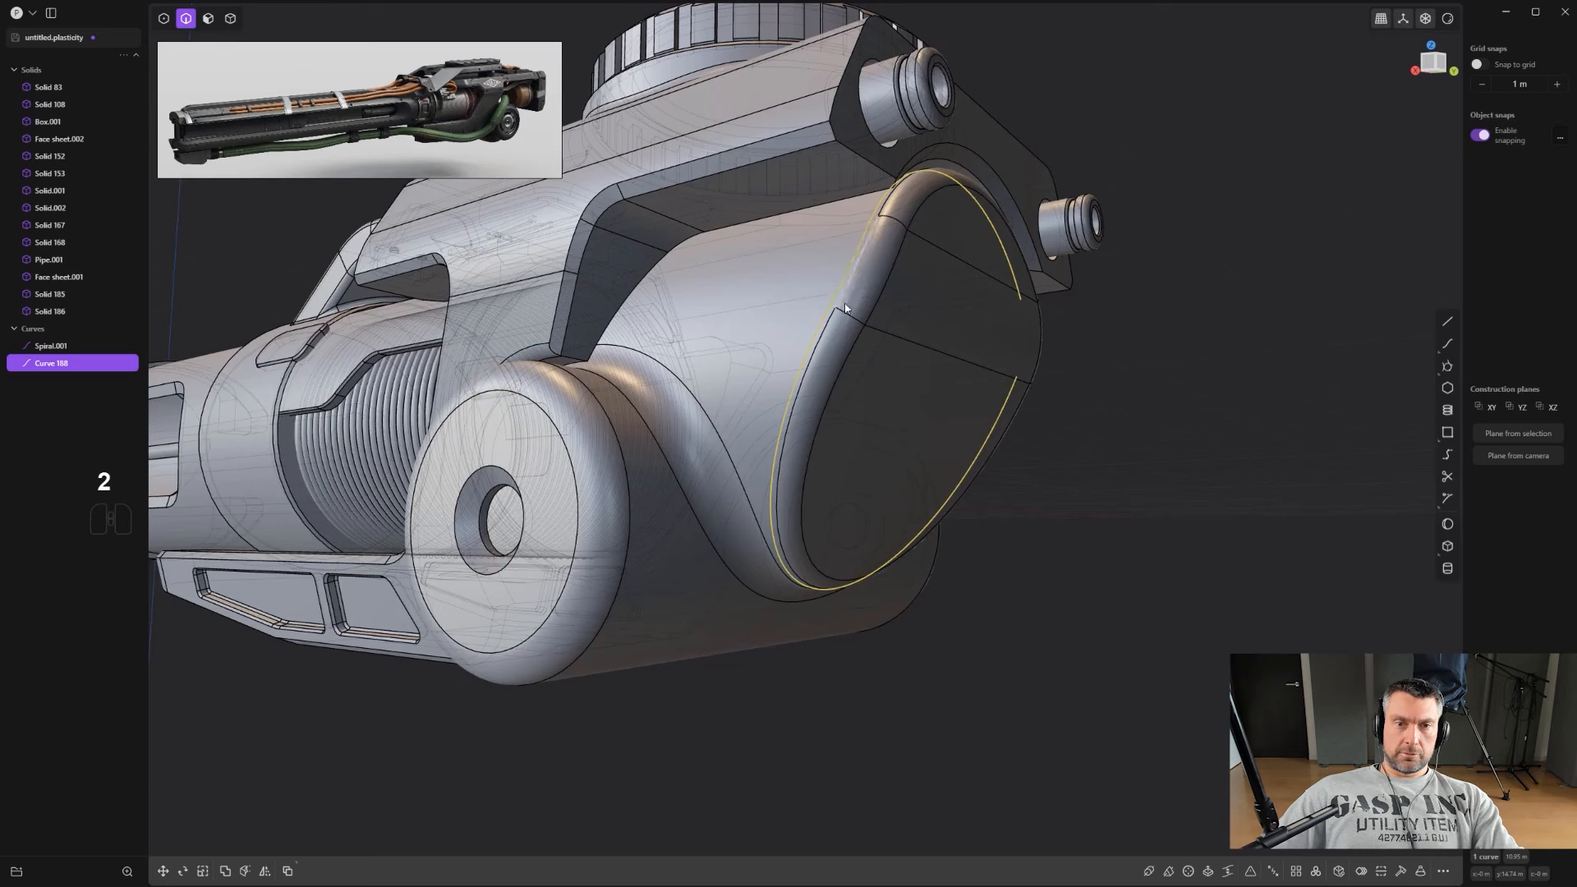
pyautogui.scroll(-1, 840, 326)
pyautogui.press('/')
pyautogui.keyDown('alt'); pyautogui.moveTo(943, 428); pyautogui.dragTo(1042, 373, button='middle'); pyautogui.keyUp('alt')
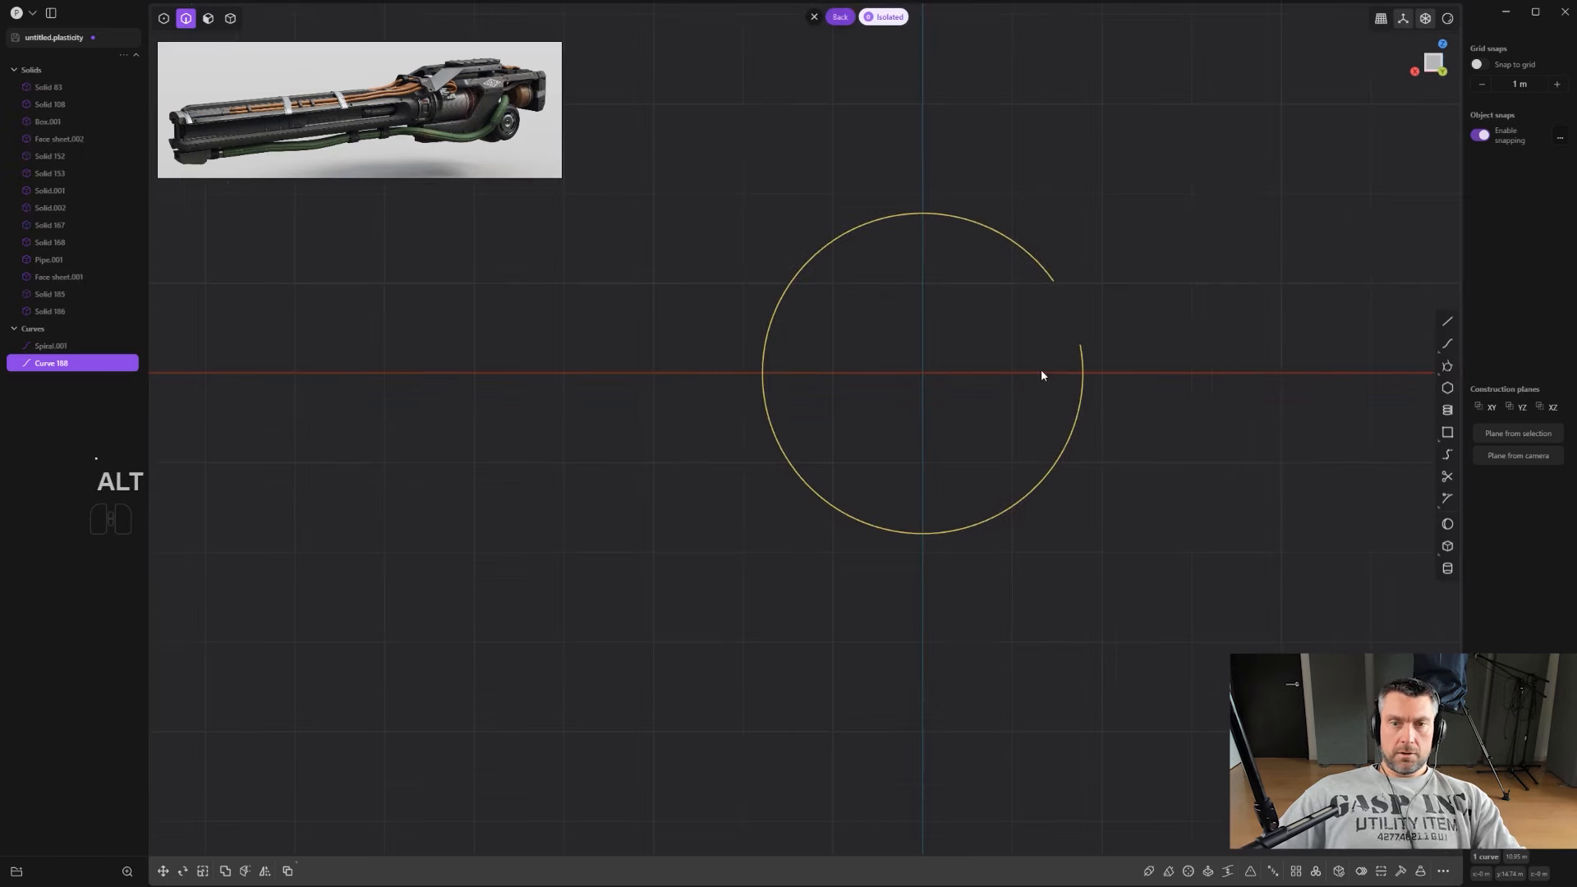
# Step: Draw a vertical line through the open circular rim curve, slightly off its centre, and cut the curve with that line
pyautogui.click(864, 122)
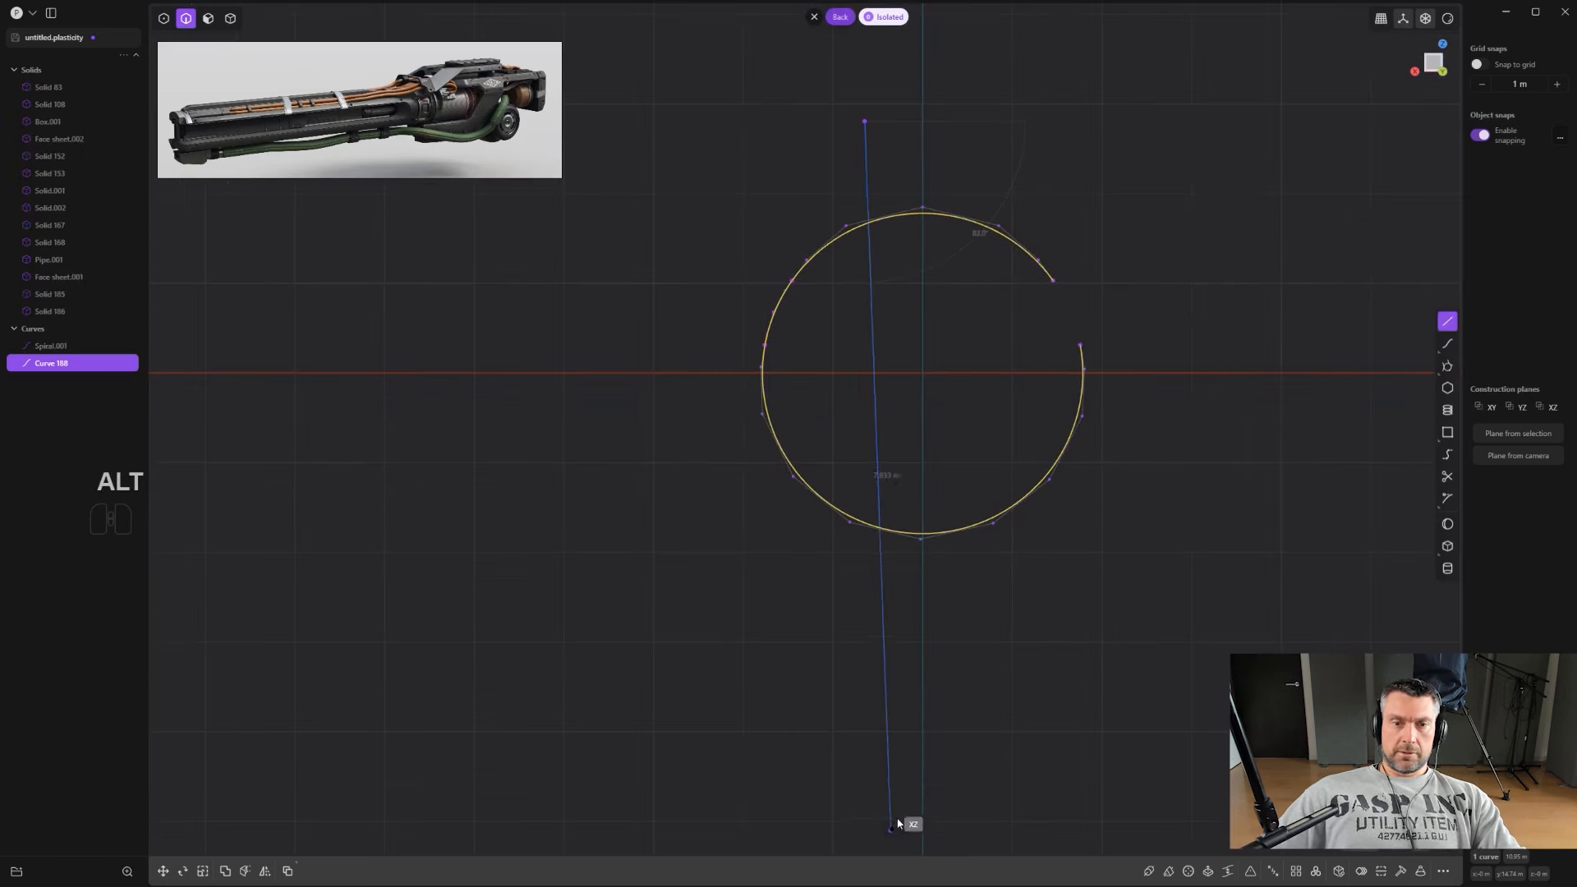
pyautogui.hotkey('ctrl', 'z')
pyautogui.click(864, 730)
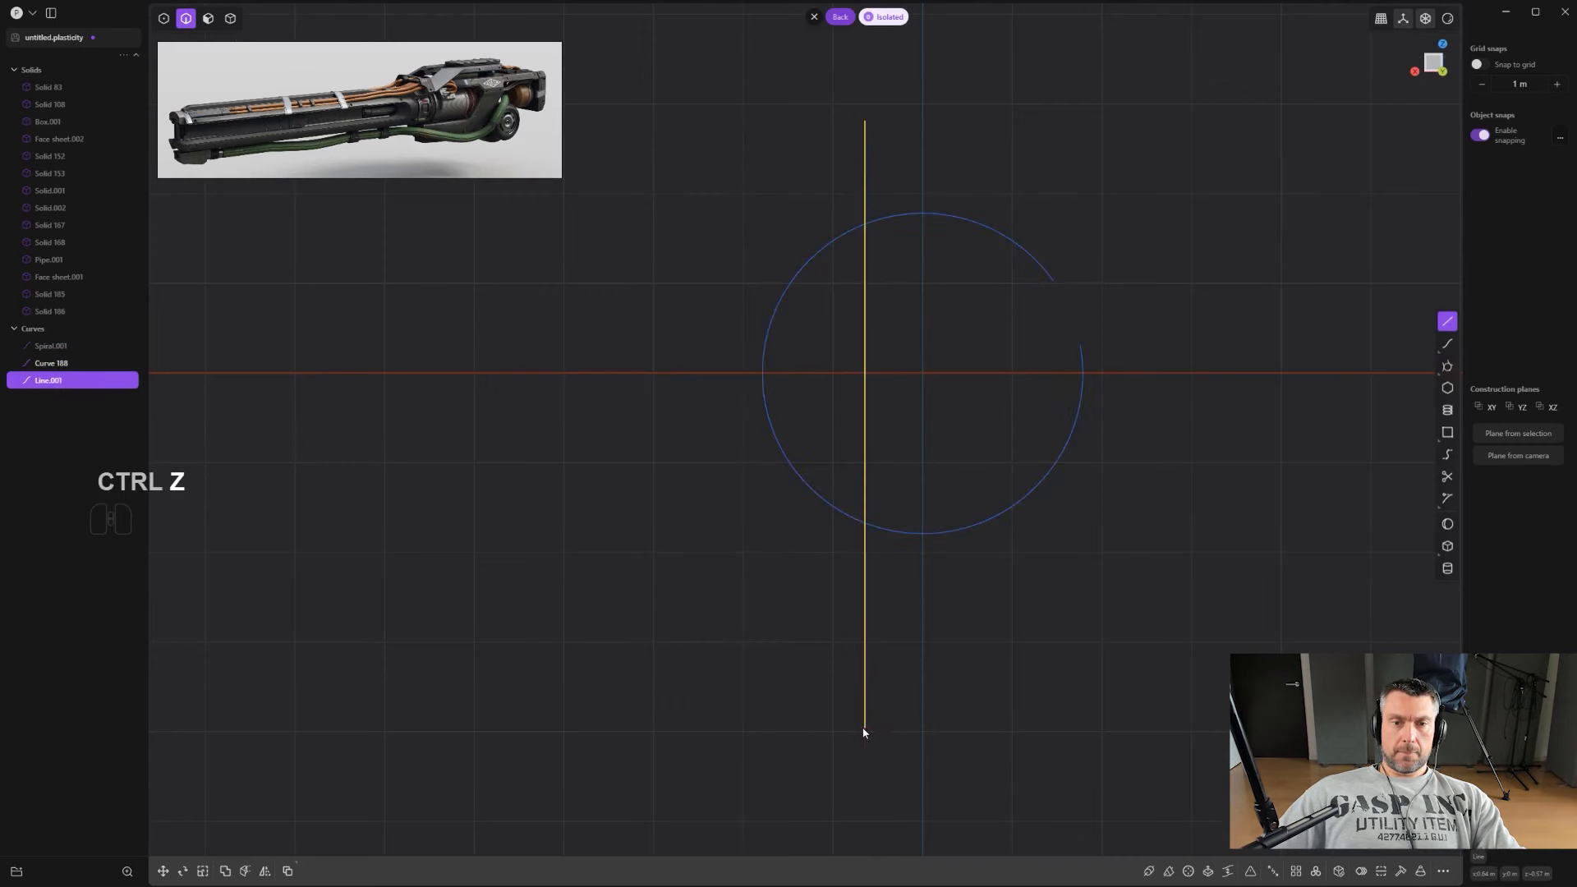
pyautogui.scroll(1, 864, 723)
pyautogui.click(921, 502)
pyautogui.hotkey('ctrl', 'c')
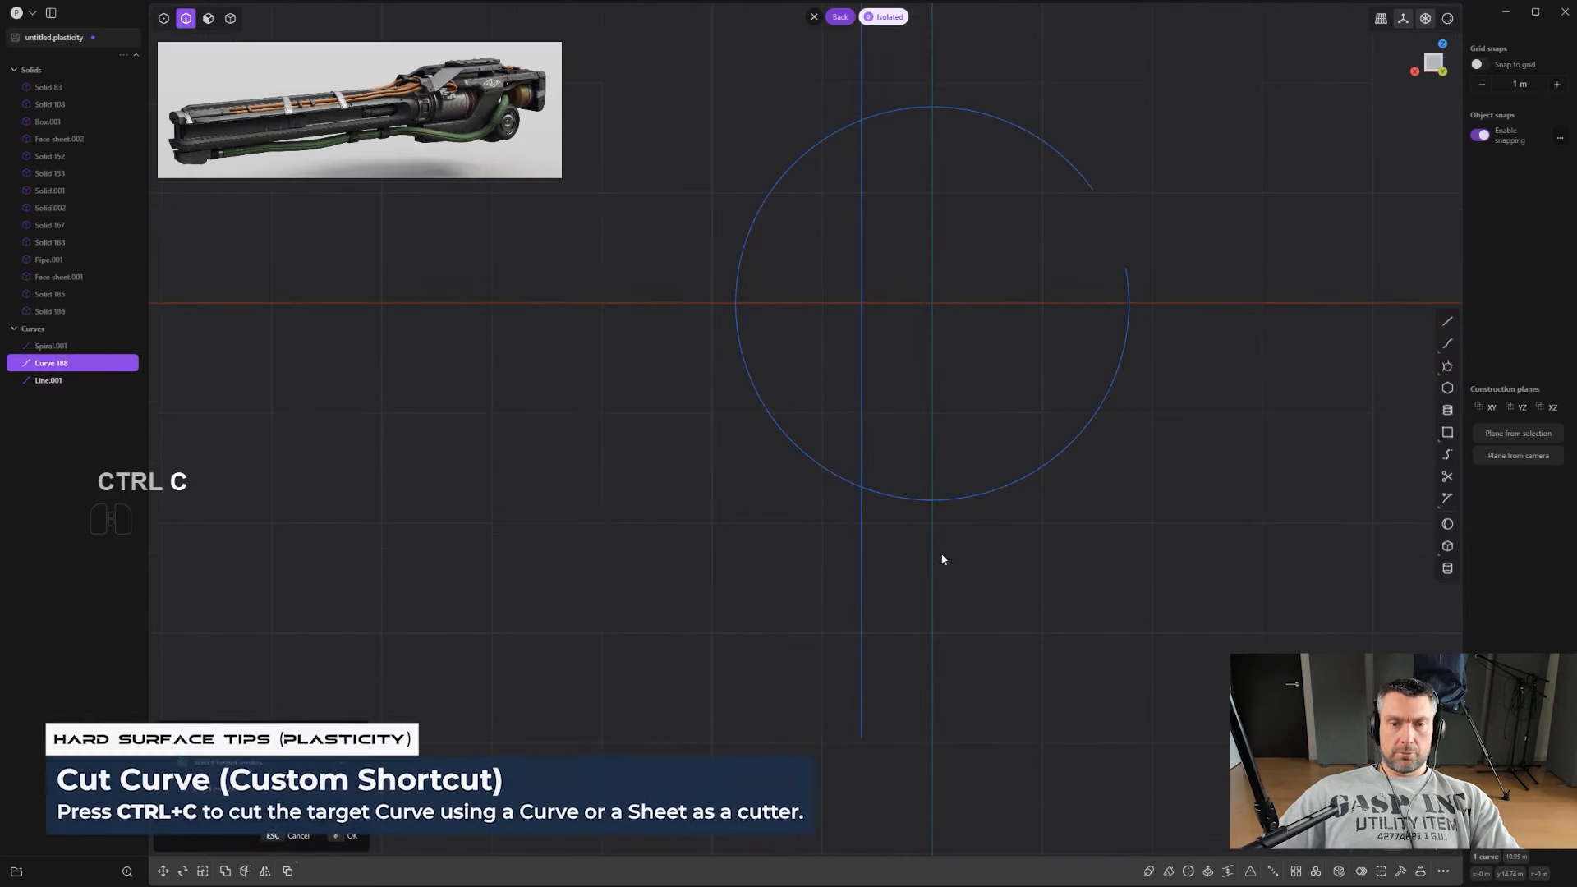
pyautogui.click(863, 555)
# Step: Delete the cutting line and the curve pieces on the open side, keeping only the side arc
pyautogui.scroll(1, 885, 555)
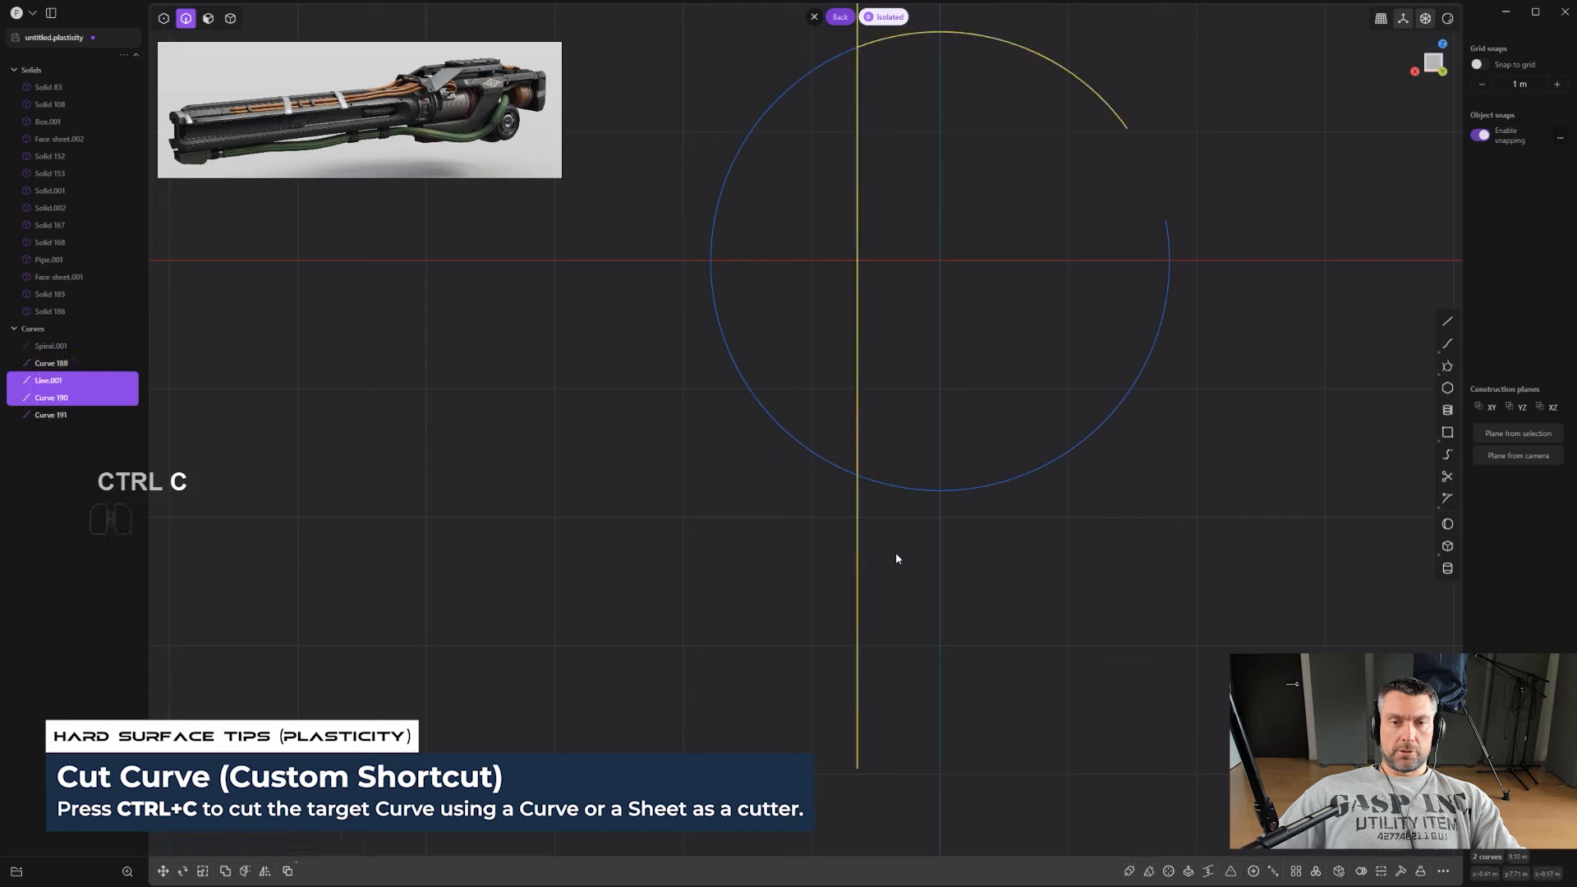
pyautogui.click(951, 493)
pyautogui.press('x')
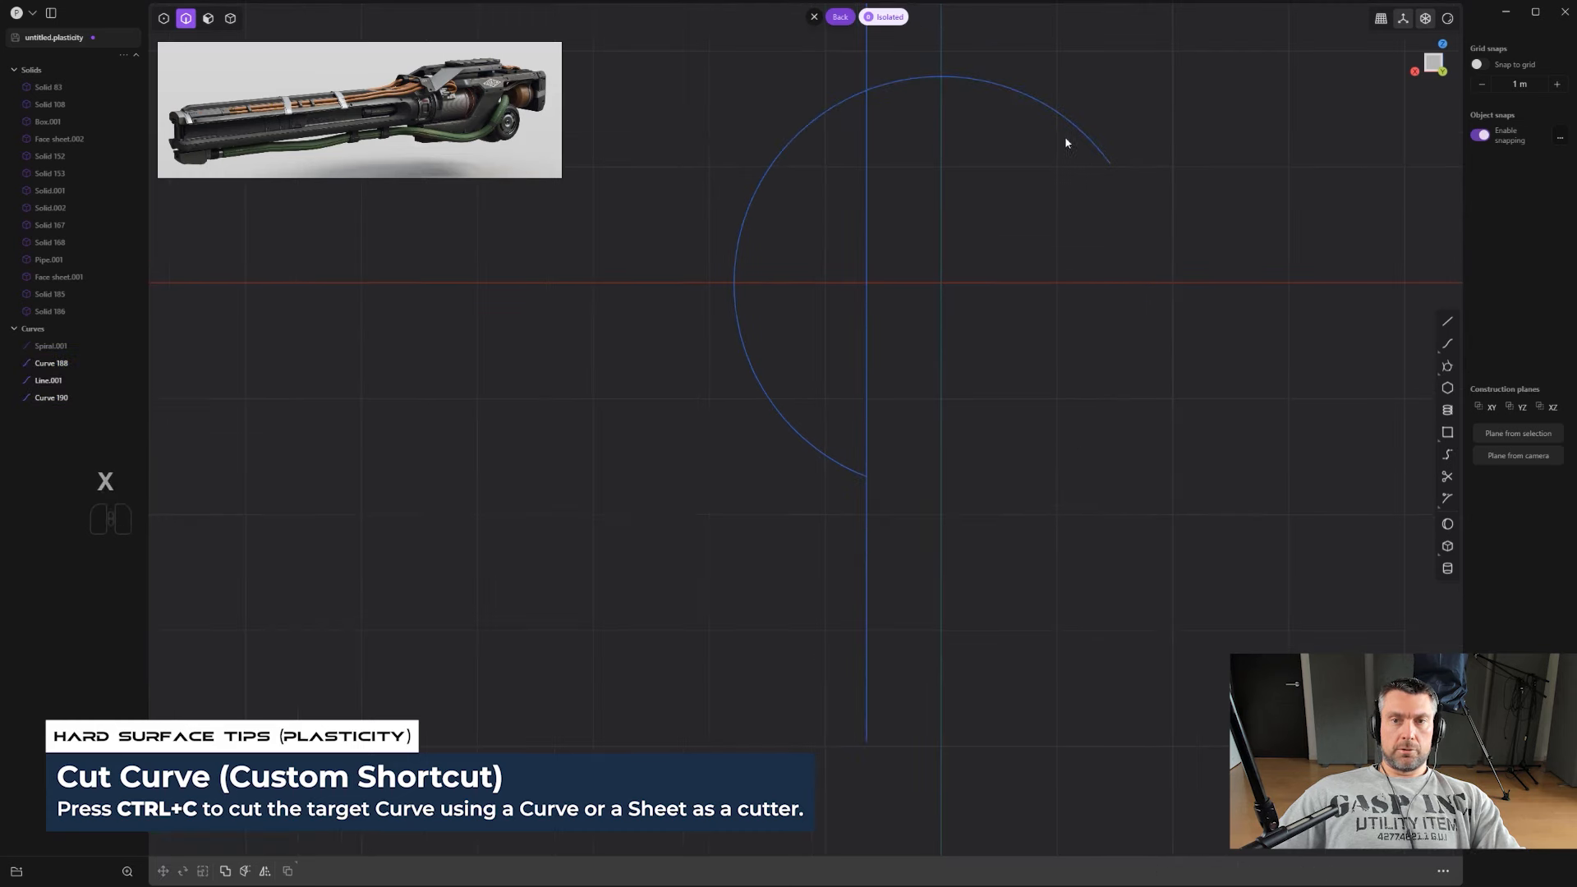
pyautogui.scroll(-1, 909, 231)
pyautogui.click(891, 207)
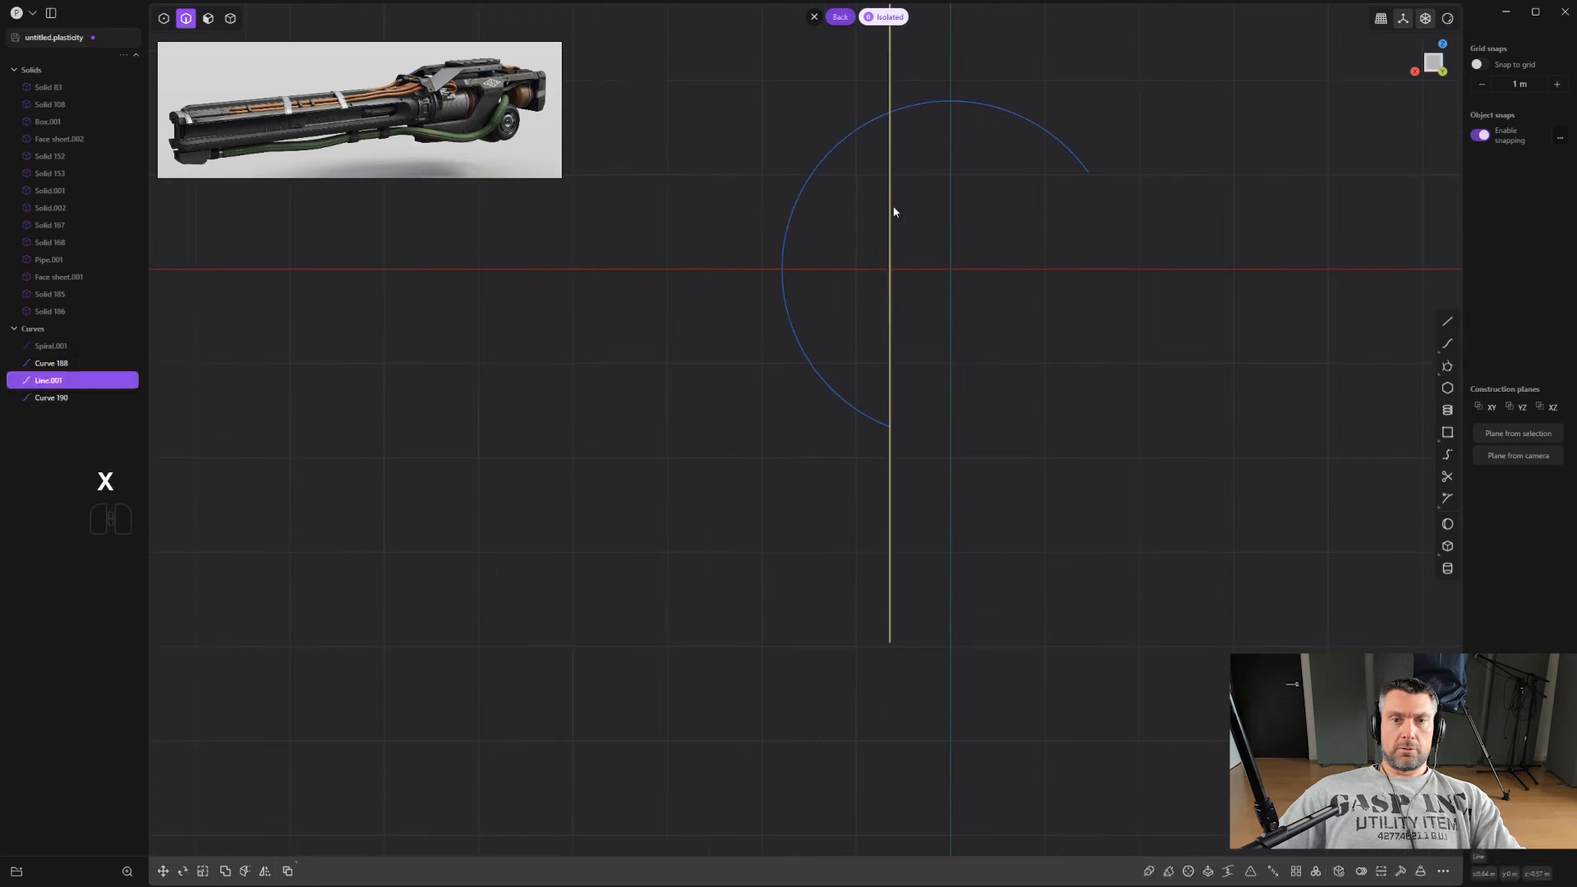
pyautogui.press('x')
pyautogui.moveTo(971, 123); pyautogui.dragTo(933, 221, button='middle')
# Step: Flatten the remaining arc by scaling it to 0 along X, then bring the whole gun back in side view
pyautogui.press('a')
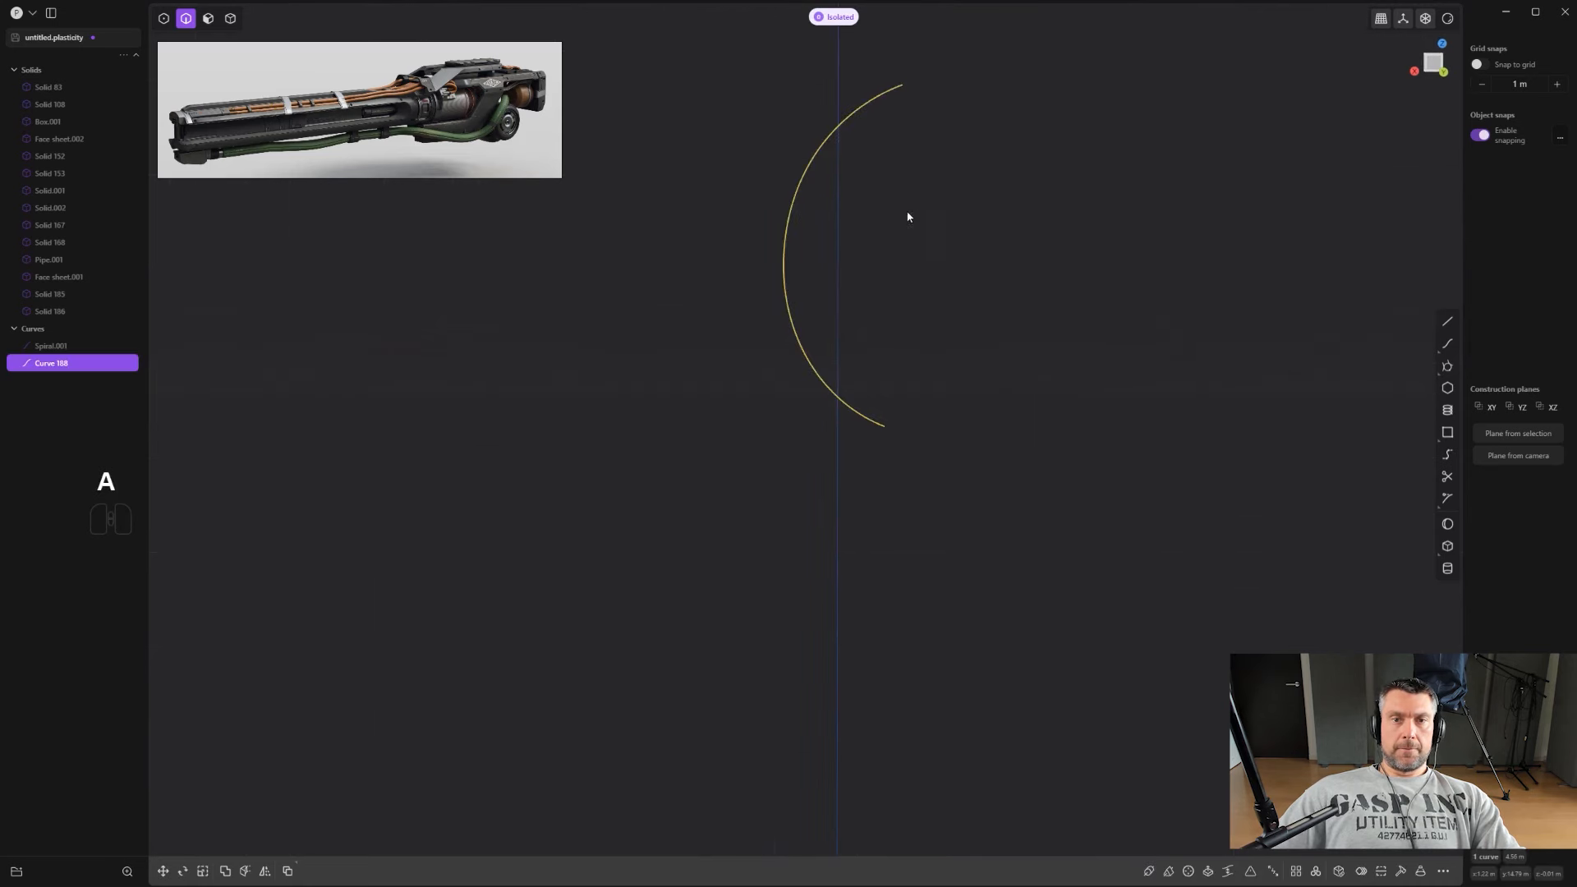
pyautogui.write('sx')
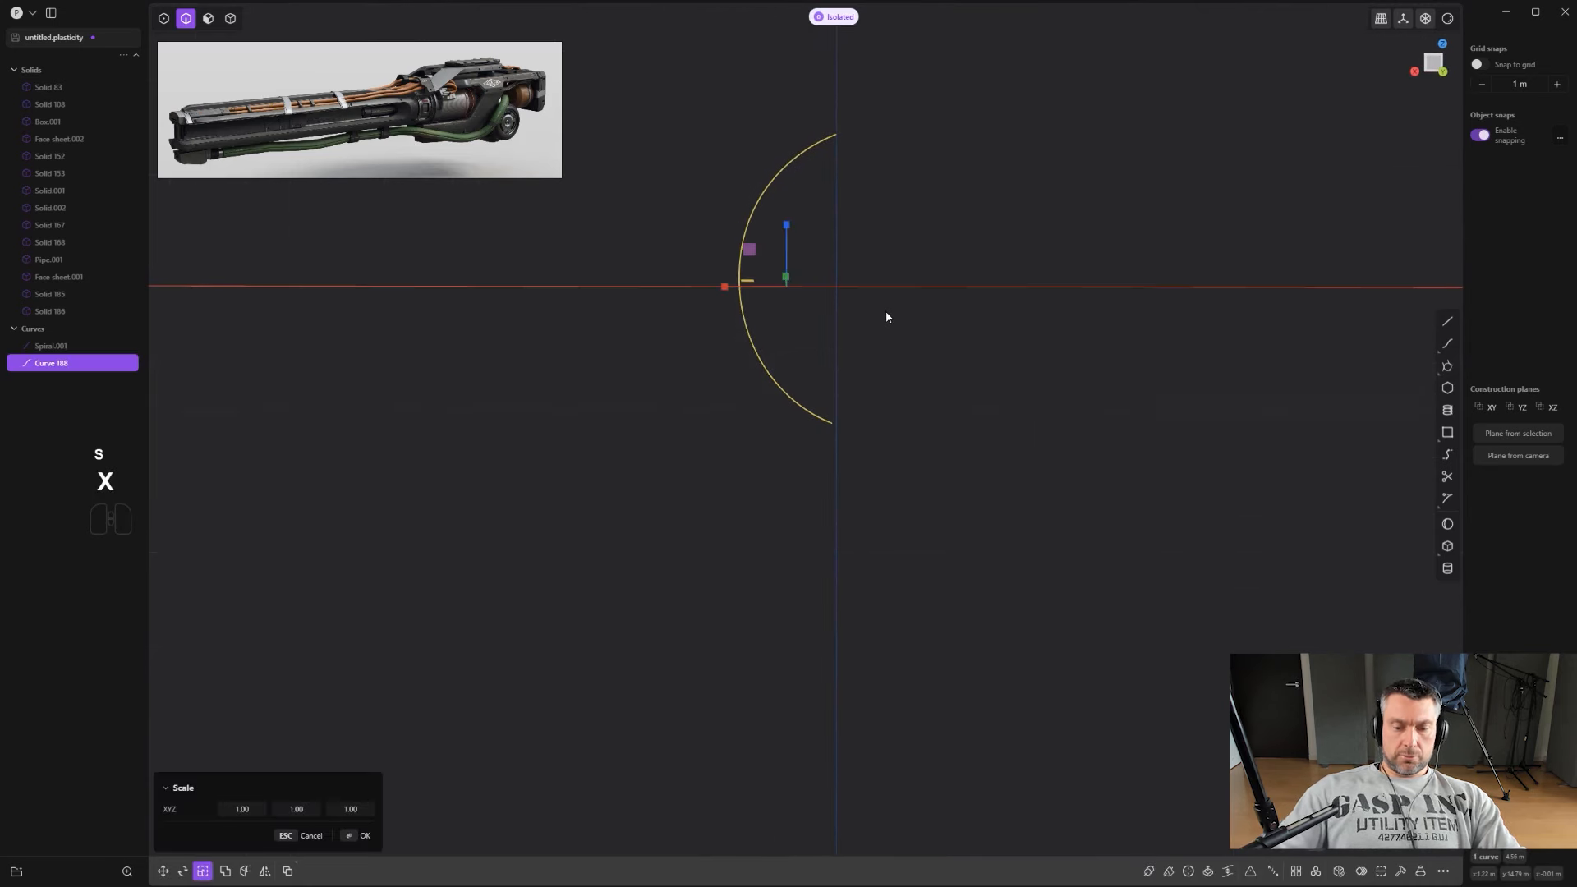
pyautogui.write('0')
pyautogui.press('Return')
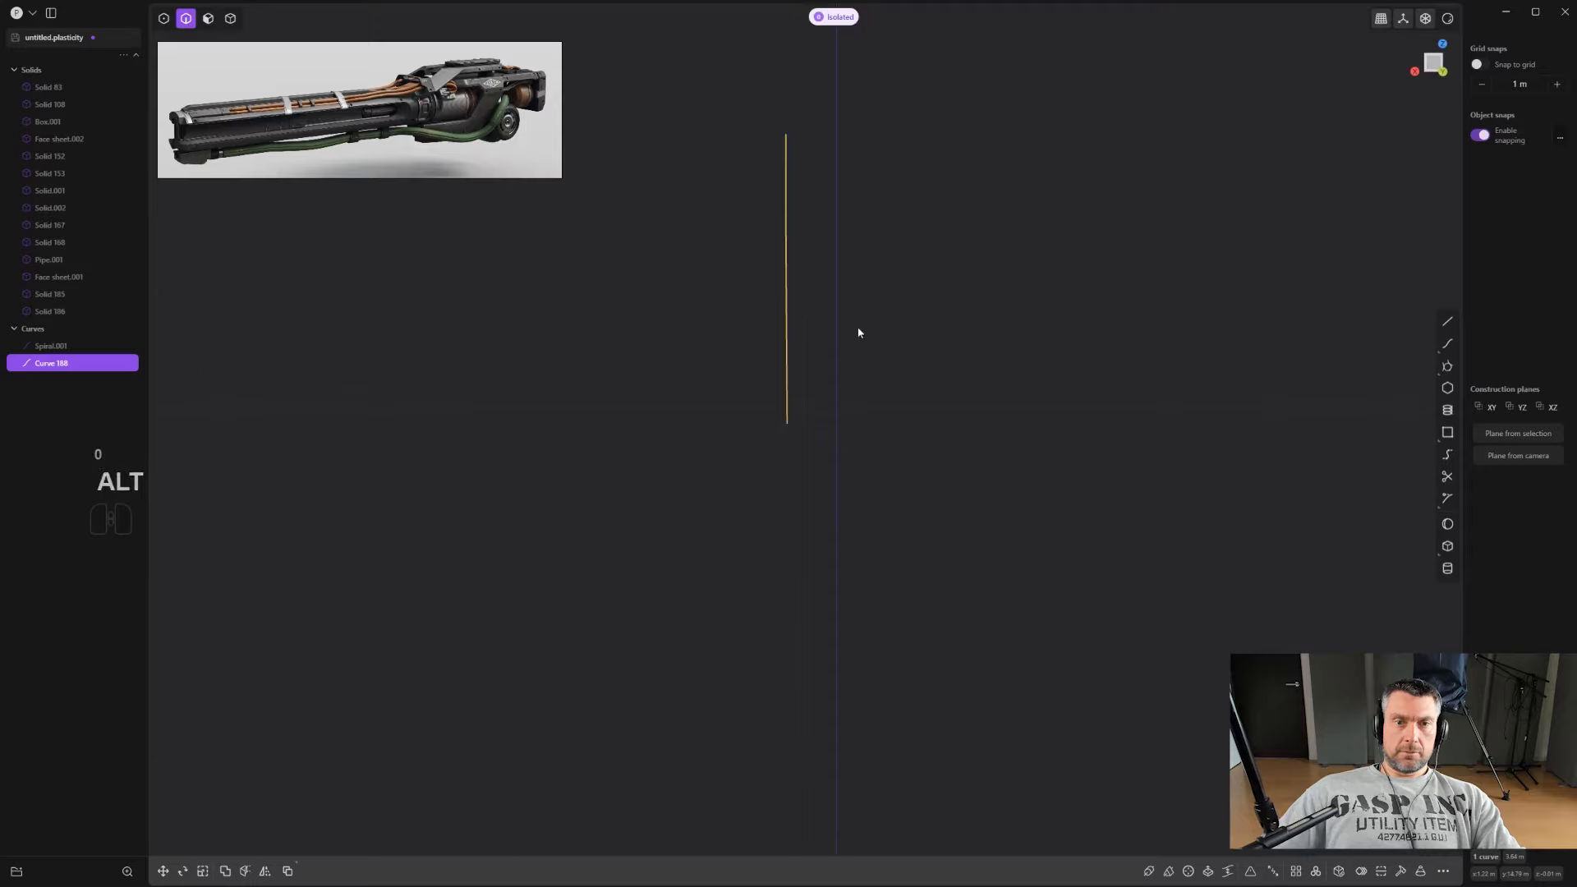
pyautogui.keyDown('alt'); pyautogui.moveTo(859, 331); pyautogui.dragTo(971, 144, button='middle'); pyautogui.keyUp('alt')
pyautogui.press('/')
# Step: Extend the lower end of the flattened curve 0.41 m past the rear housing's bottom edge, using the Natural shape
pyautogui.scroll(1, 1028, 409)
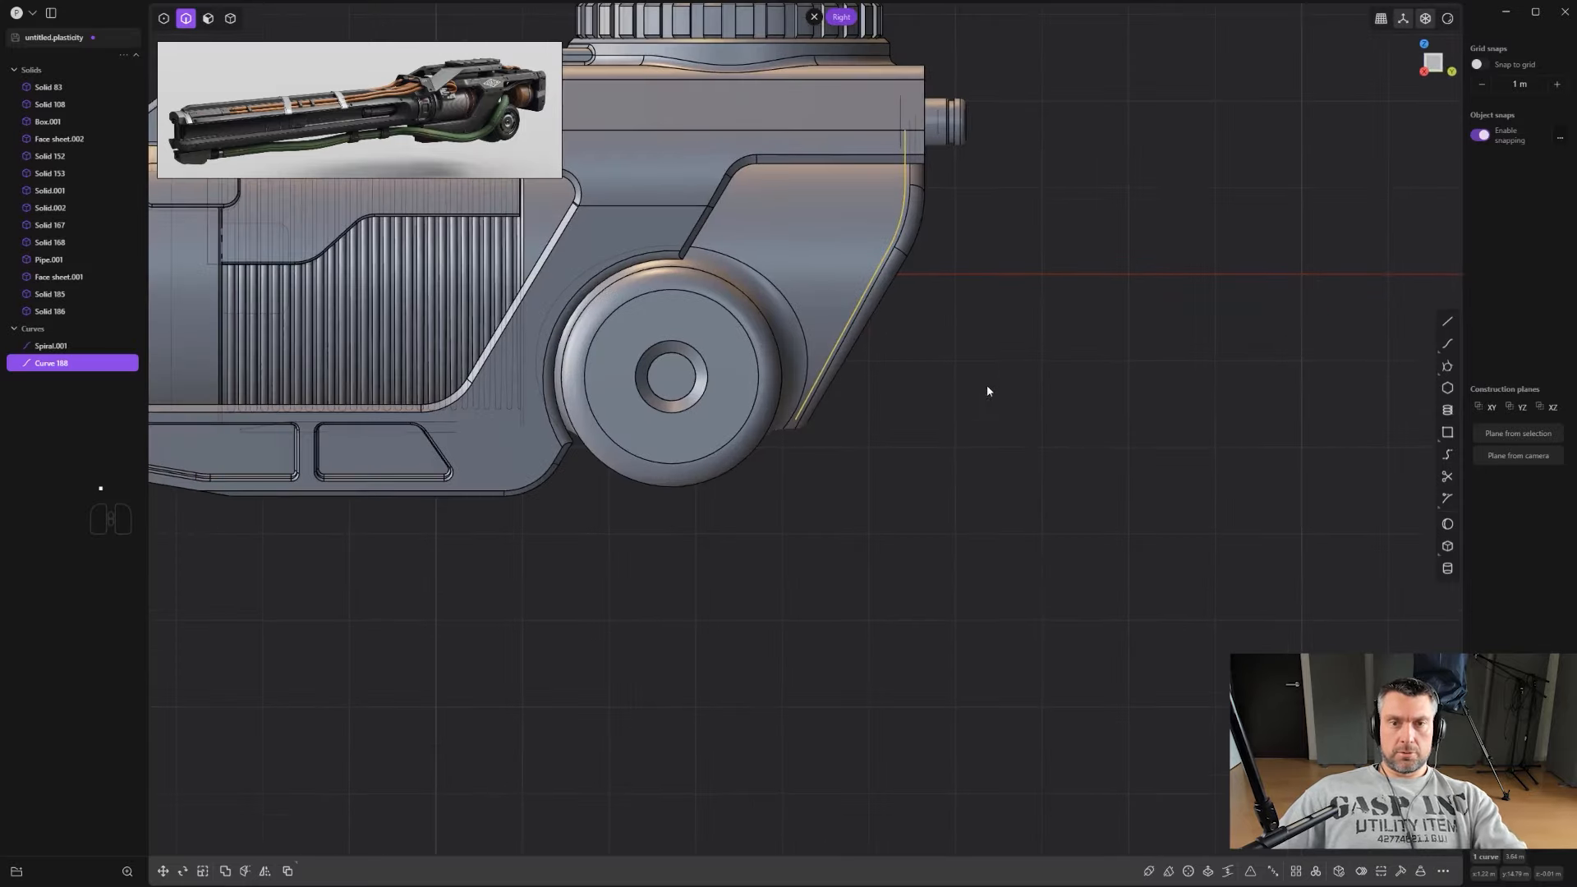
pyautogui.scroll(2, 849, 609)
pyautogui.keyDown('shift'); pyautogui.moveTo(897, 386); pyautogui.dragTo(841, 491, button='middle'); pyautogui.keyUp('shift')
pyautogui.scroll(2, 749, 516)
pyautogui.press('1')
pyautogui.moveTo(733, 551); pyautogui.dragTo(859, 649)
pyautogui.scroll(3, 859, 649)
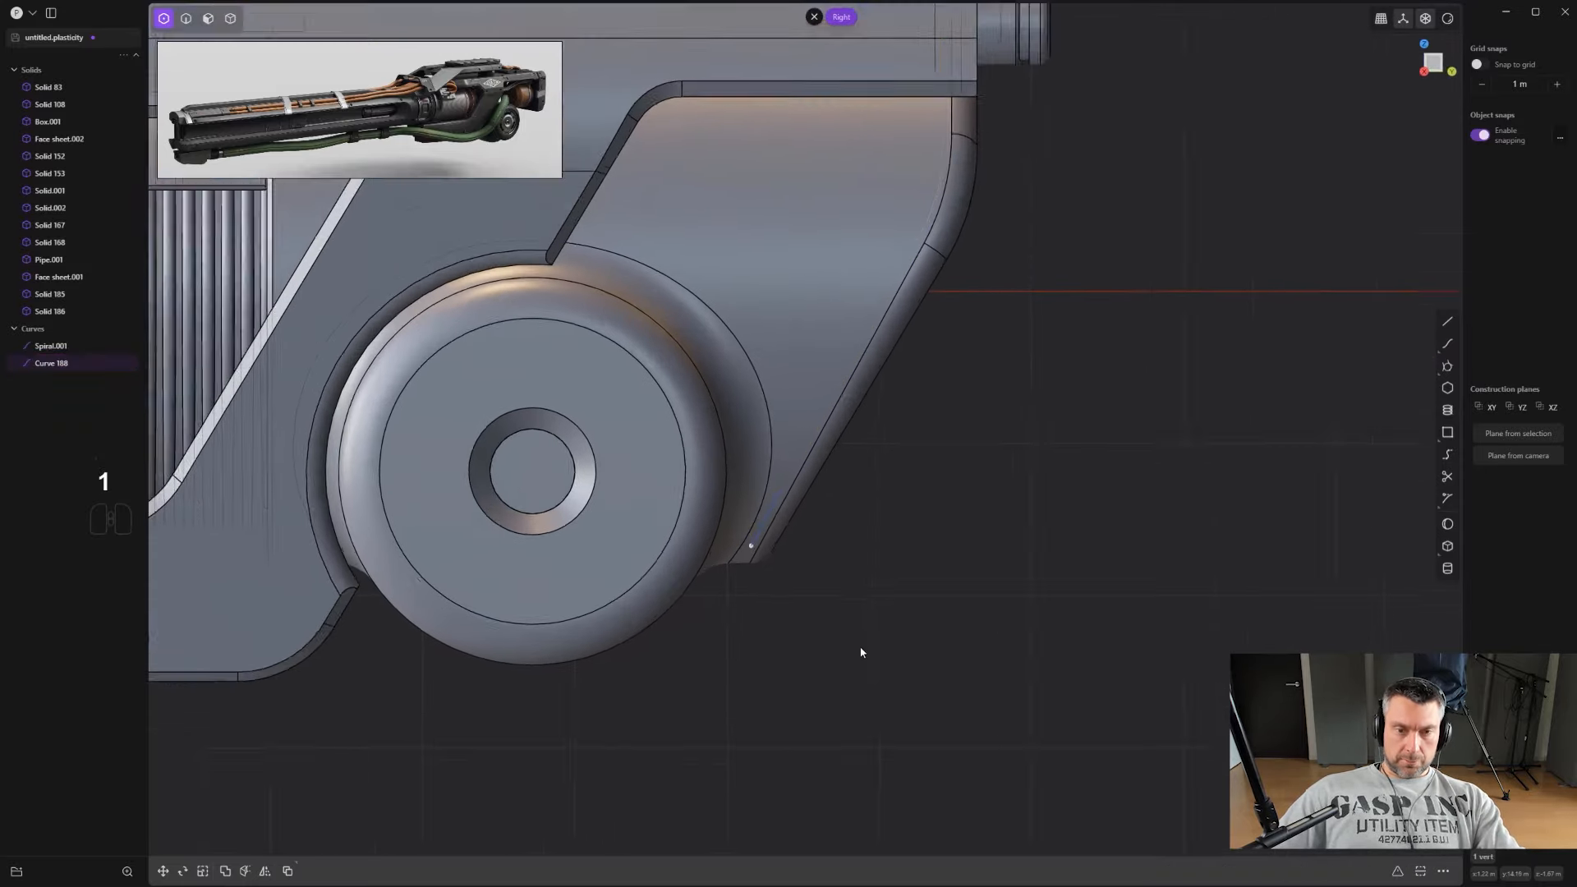
pyautogui.write('f')
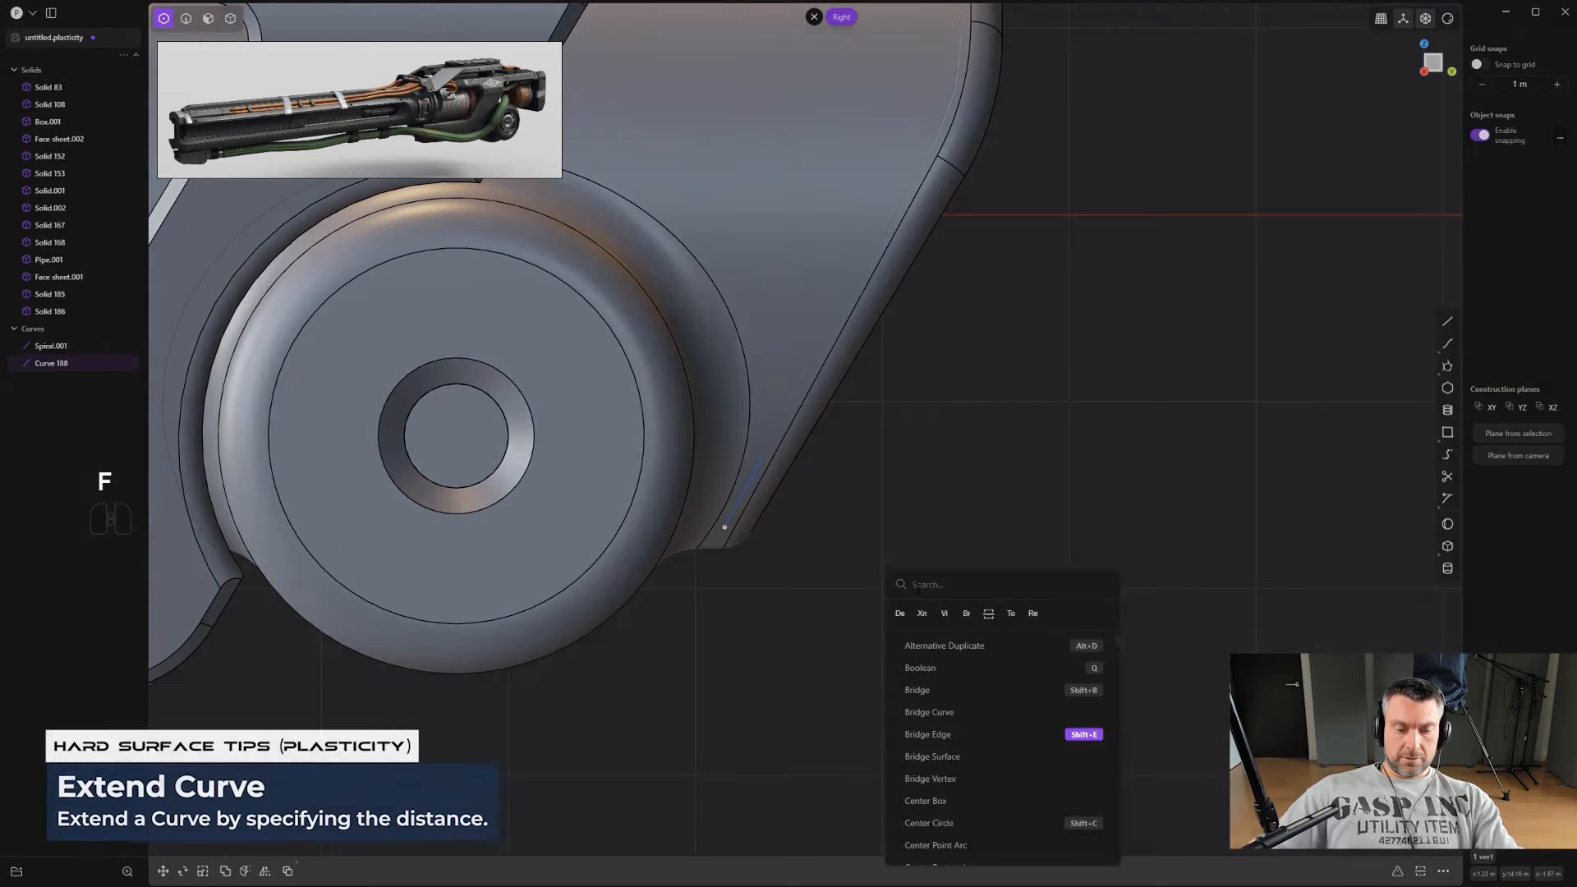
pyautogui.write('ex')
pyautogui.click(937, 725)
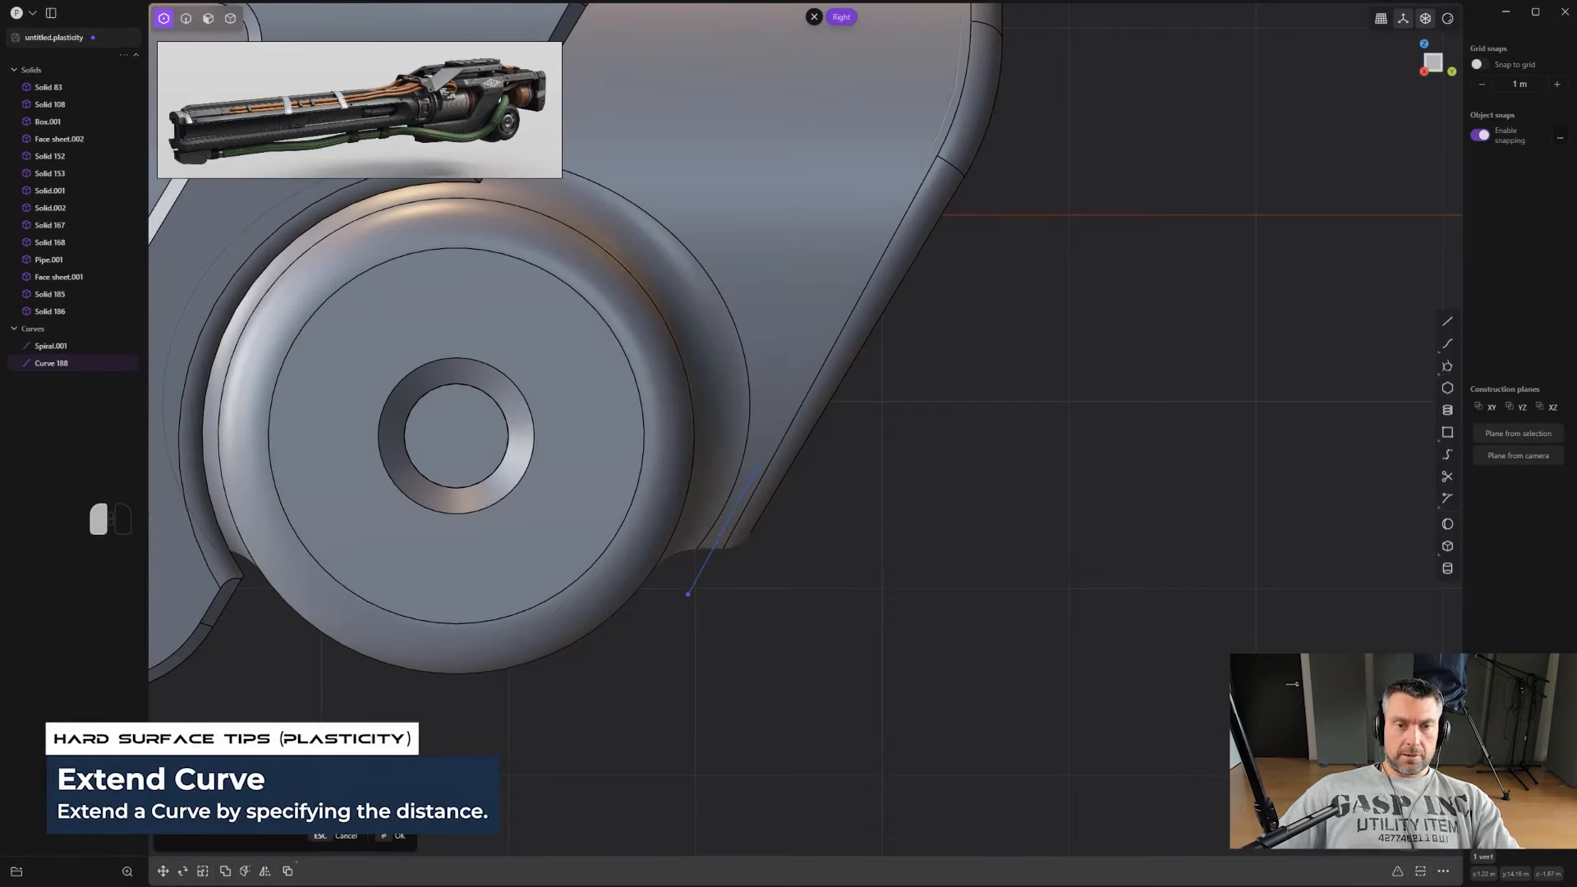
pyautogui.scroll(-2, 934, 530)
pyautogui.scroll(2, 946, 232)
pyautogui.keyDown('shift'); pyautogui.moveTo(946, 231); pyautogui.dragTo(890, 405, button='middle'); pyautogui.keyUp('shift')
pyautogui.keyDown('shift'); pyautogui.moveTo(926, 293); pyautogui.dragTo(860, 440, button='middle'); pyautogui.keyUp('shift')
pyautogui.scroll(-3, 866, 441)
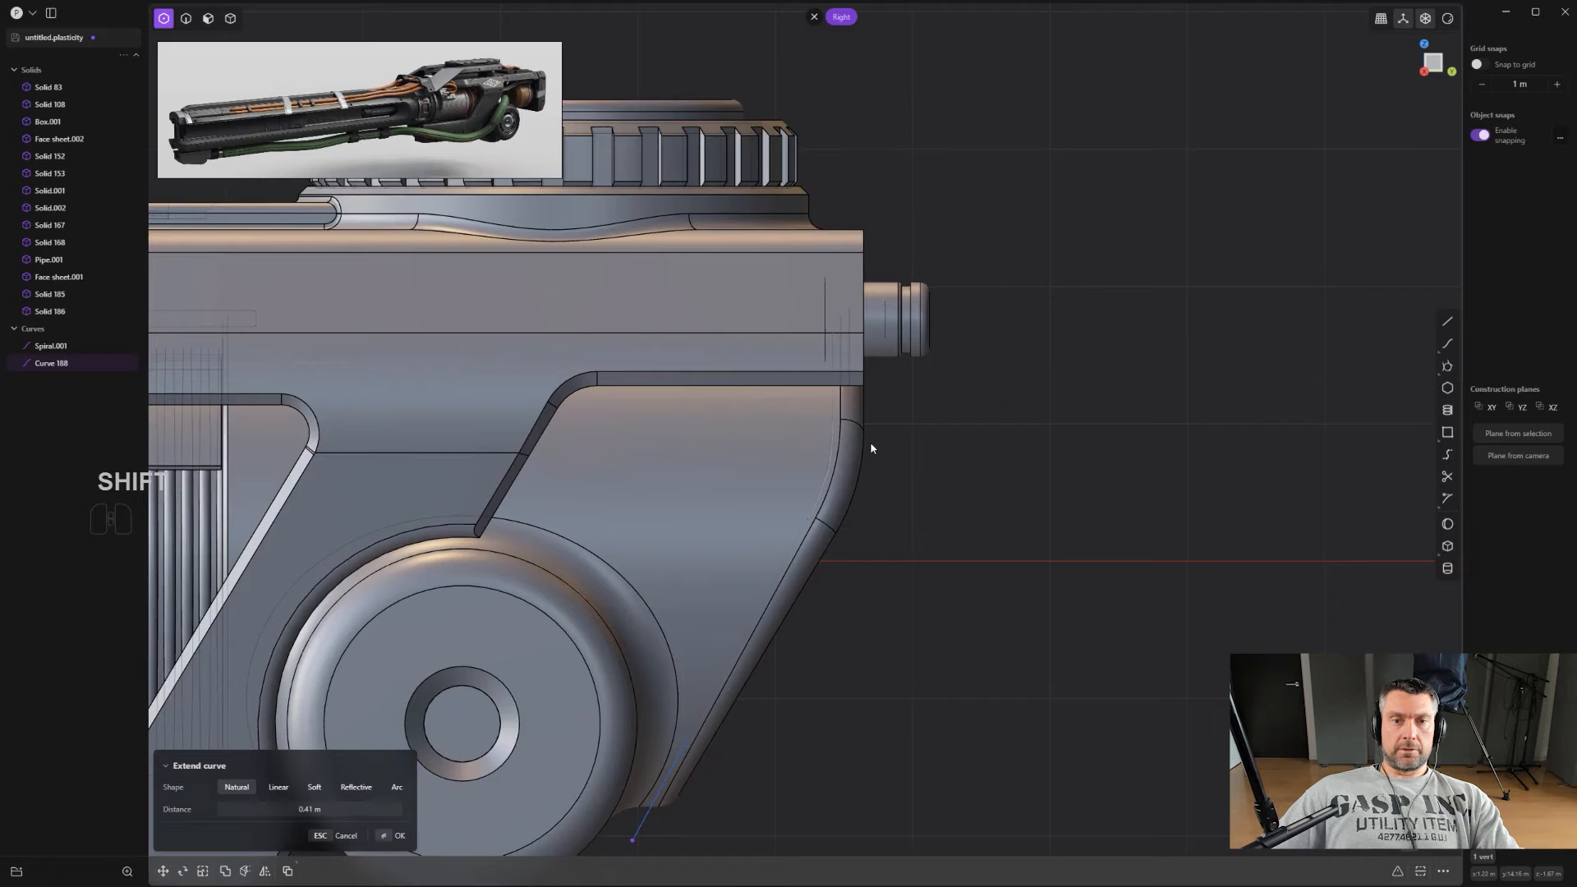
pyautogui.scroll(2, 875, 445)
pyautogui.scroll(-4, 907, 465)
pyautogui.press('2')
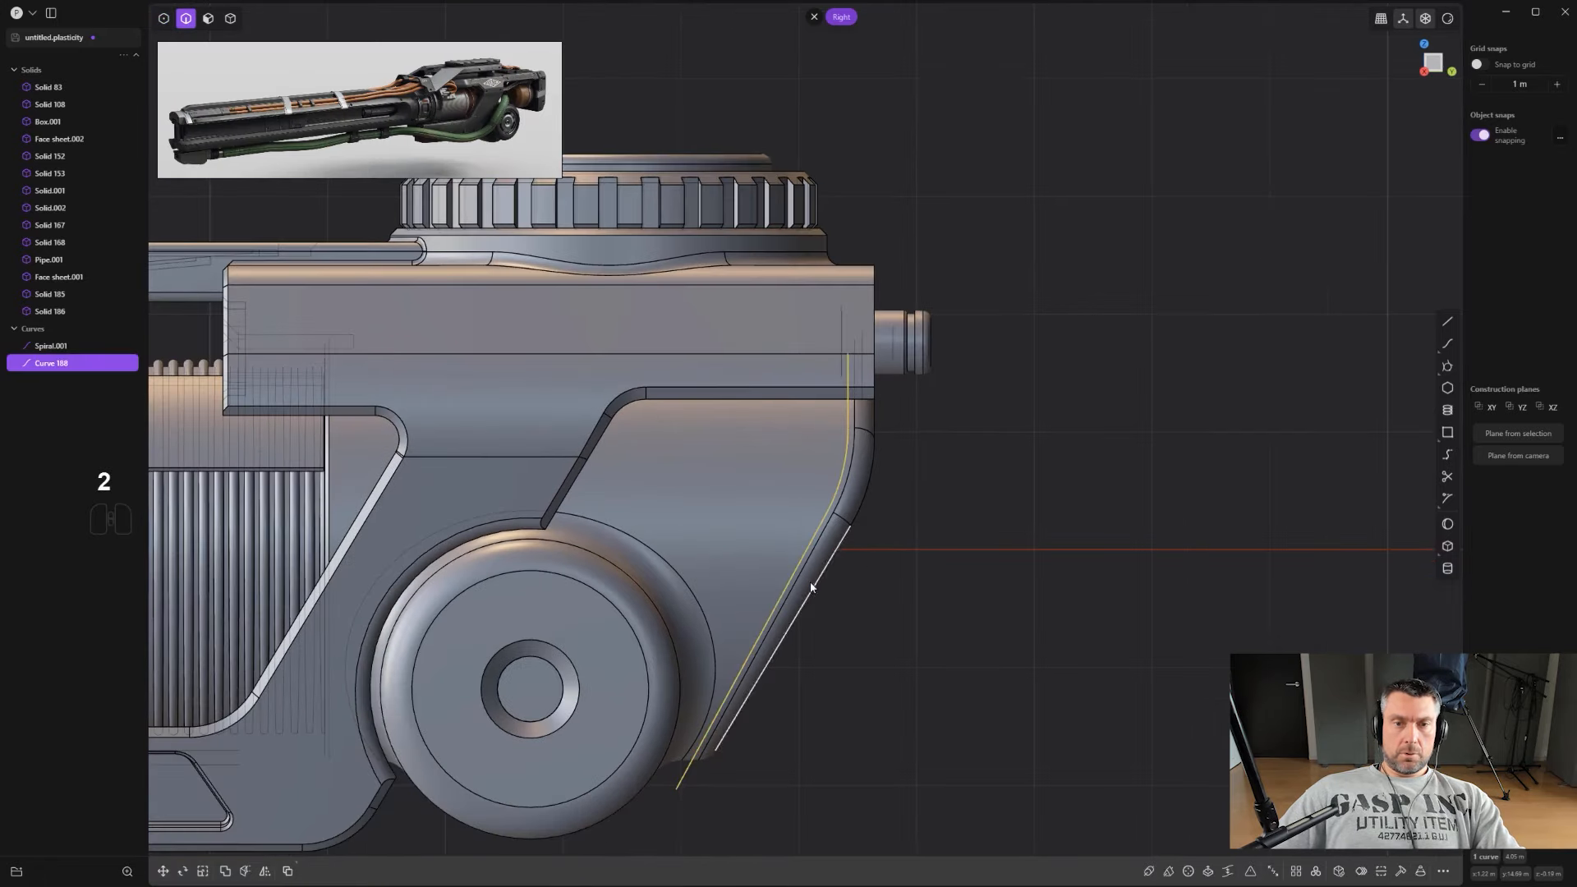
# Step: Extend the upper end of the curve 1.01 m so it passes beyond the top of the rear block
pyautogui.press('1')
pyautogui.hotkey('alt', 'z')
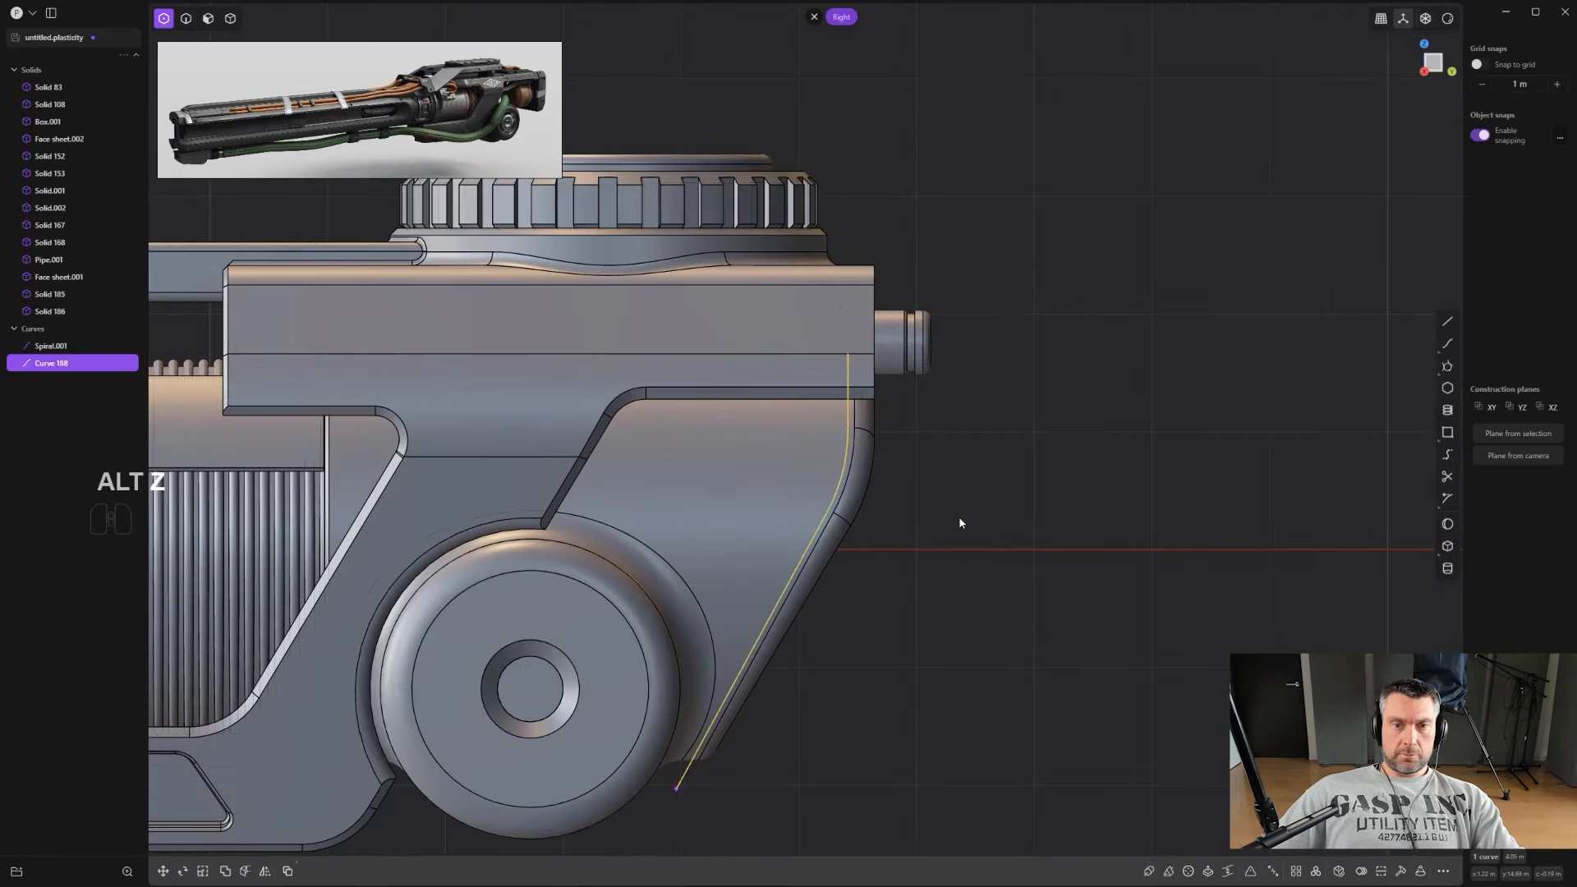
pyautogui.scroll(2, 903, 394)
pyautogui.scroll(2, 854, 328)
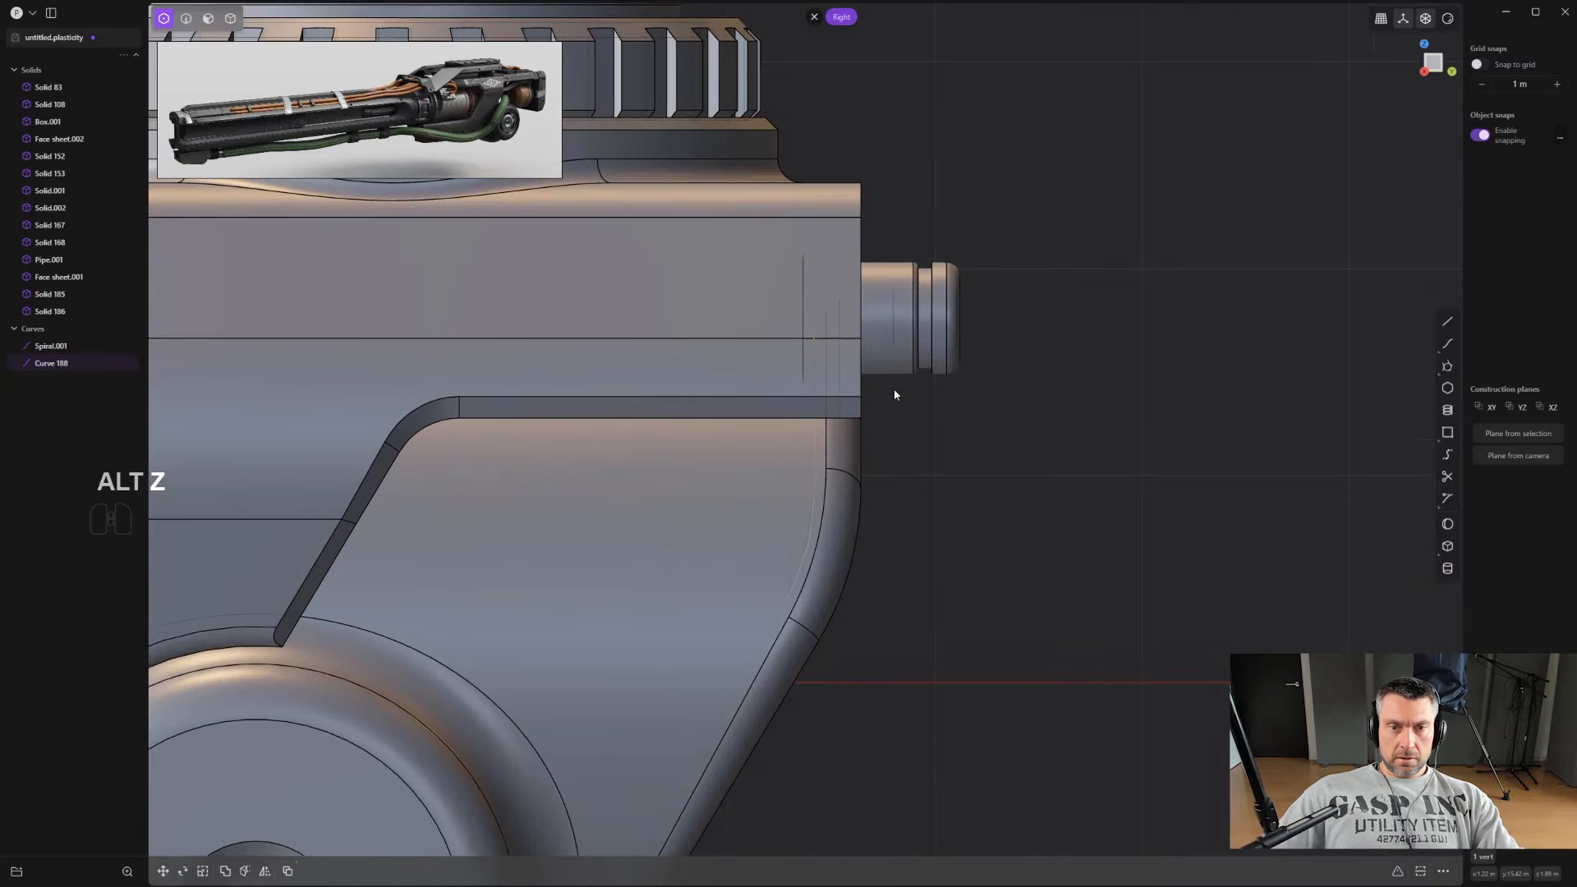
pyautogui.scroll(1, 894, 394)
pyautogui.scroll(-2, 984, 483)
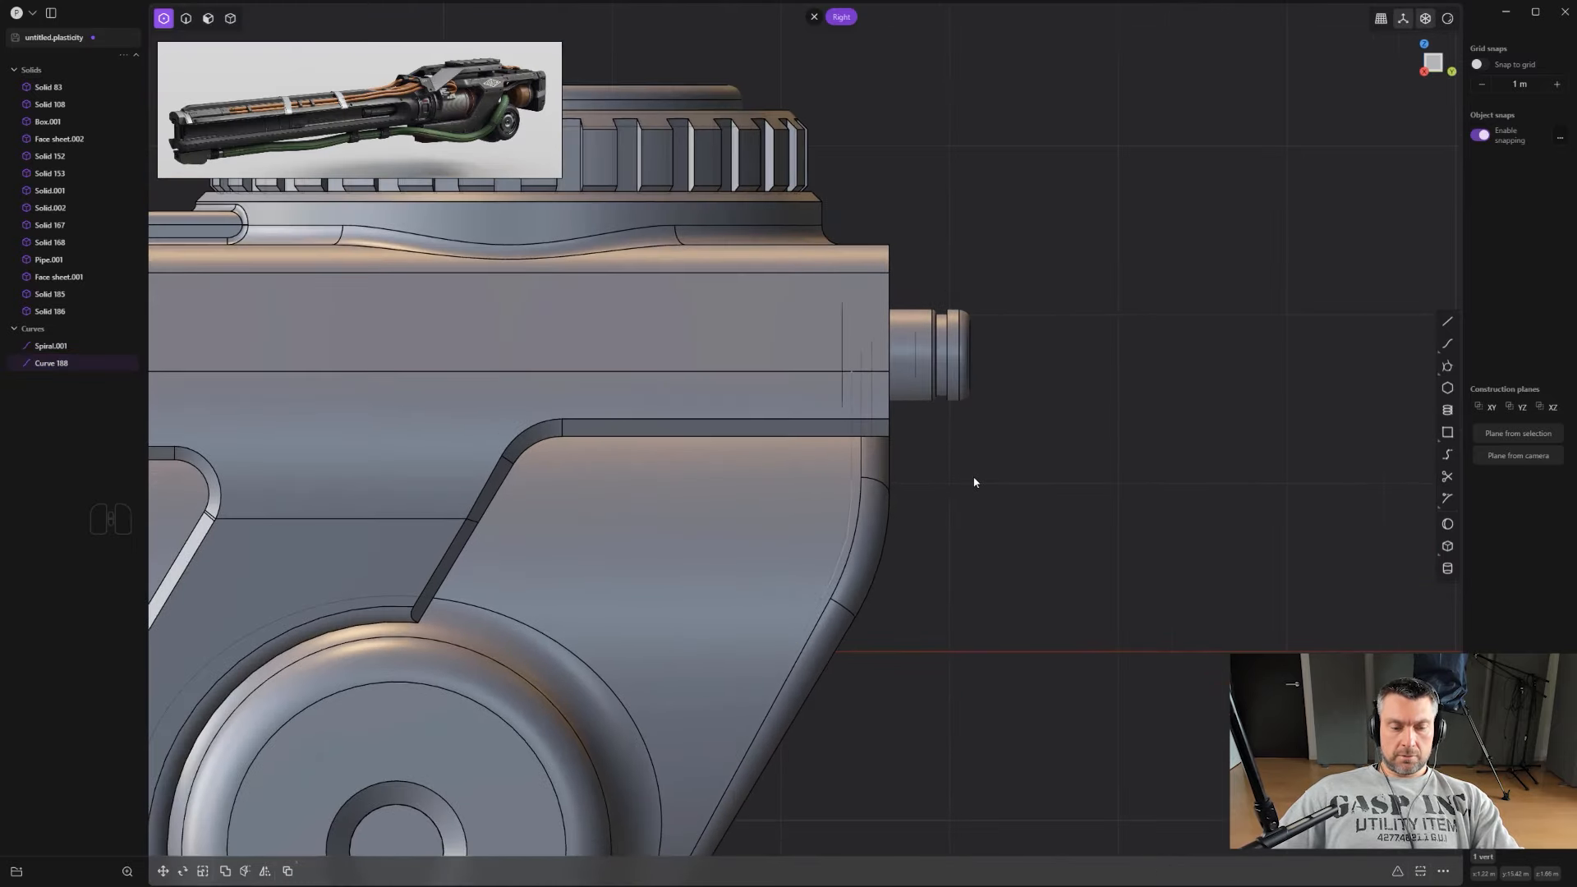
pyautogui.press('q')
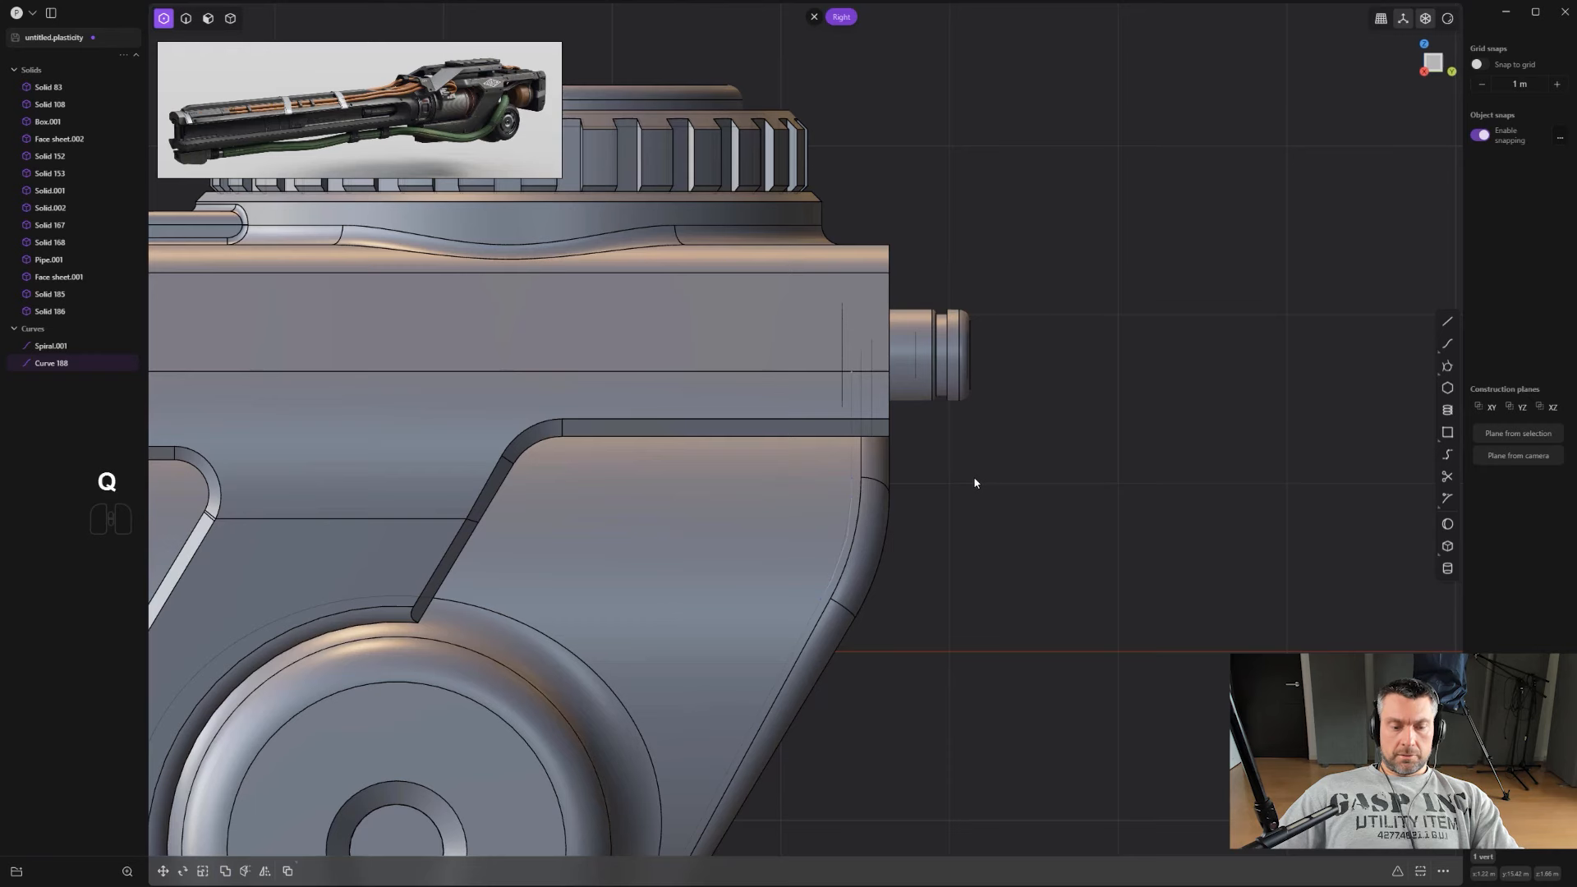
pyautogui.hotkey('shift', 'q')
pyautogui.click(1019, 432)
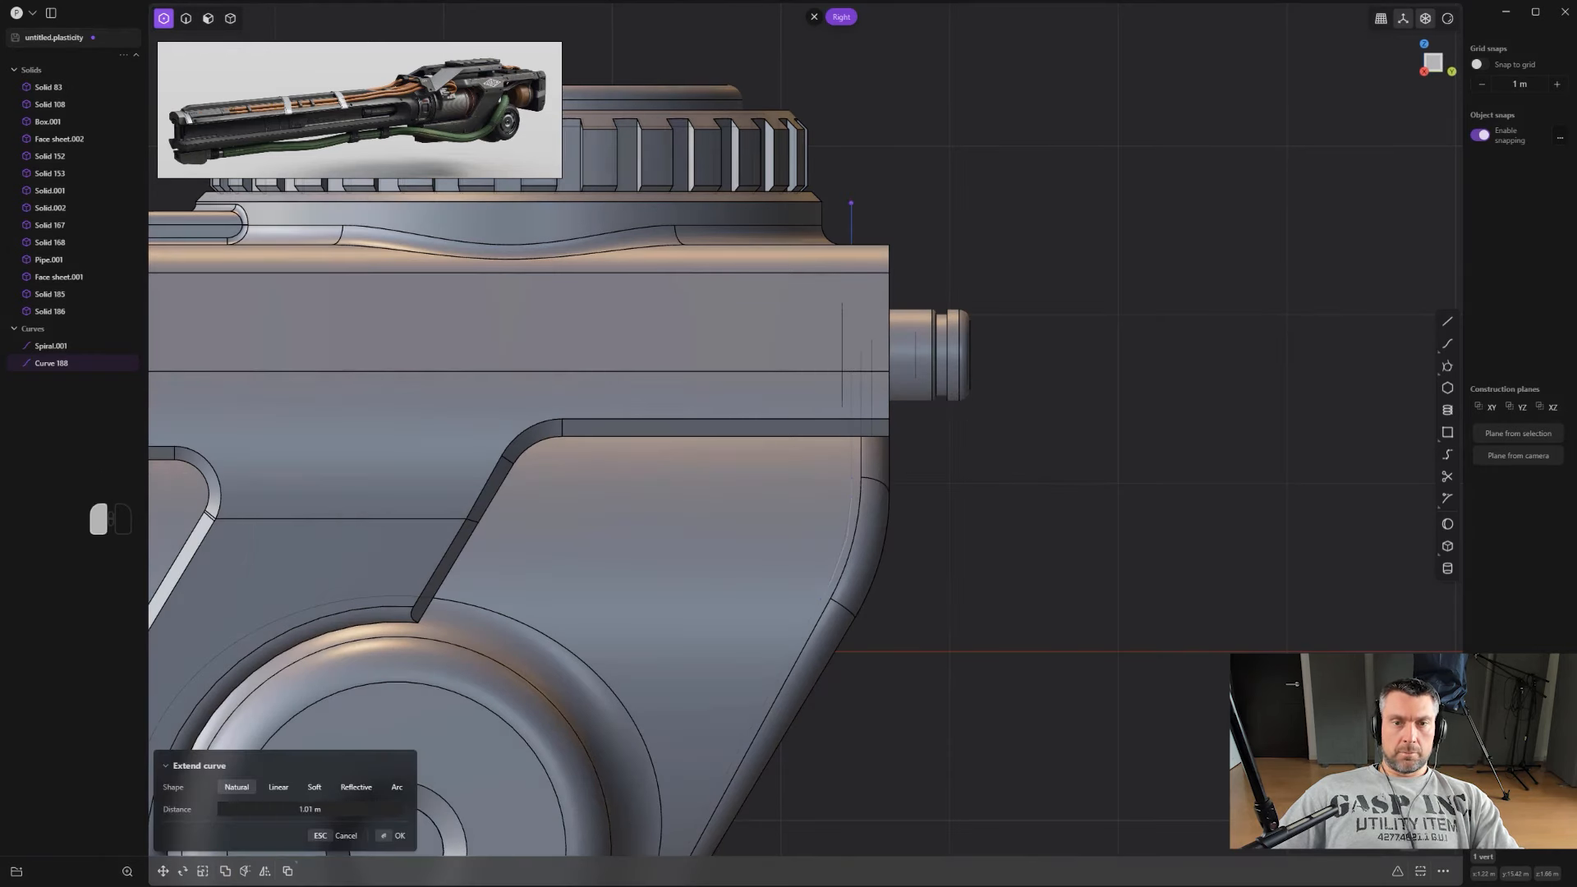
pyautogui.scroll(-2, 480, 652)
pyautogui.rightClick(898, 500)
pyautogui.press('2')
# Step: Cut the rear housing along the extended curve to separate the rounded rim strip, and delete the cutting curve
pyautogui.scroll(-3, 900, 500)
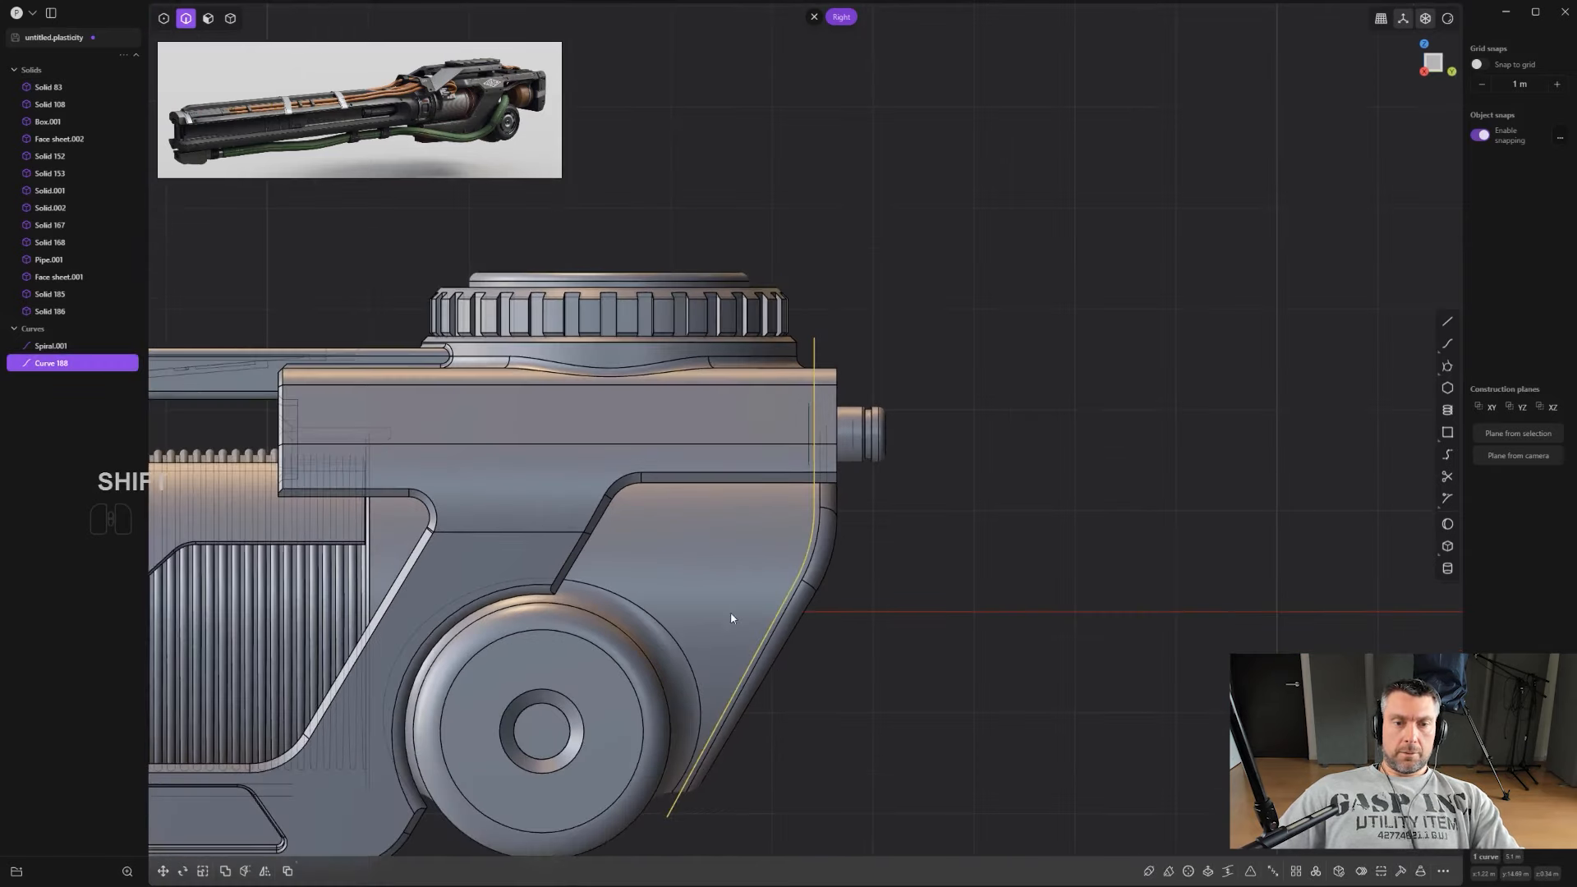
pyautogui.keyDown('shift'); pyautogui.moveTo(732, 619); pyautogui.dragTo(733, 548, button='middle'); pyautogui.keyUp('shift')
pyautogui.scroll(1, 732, 534)
pyautogui.scroll(1, 732, 517)
pyautogui.press('c')
pyautogui.scroll(2, 775, 521)
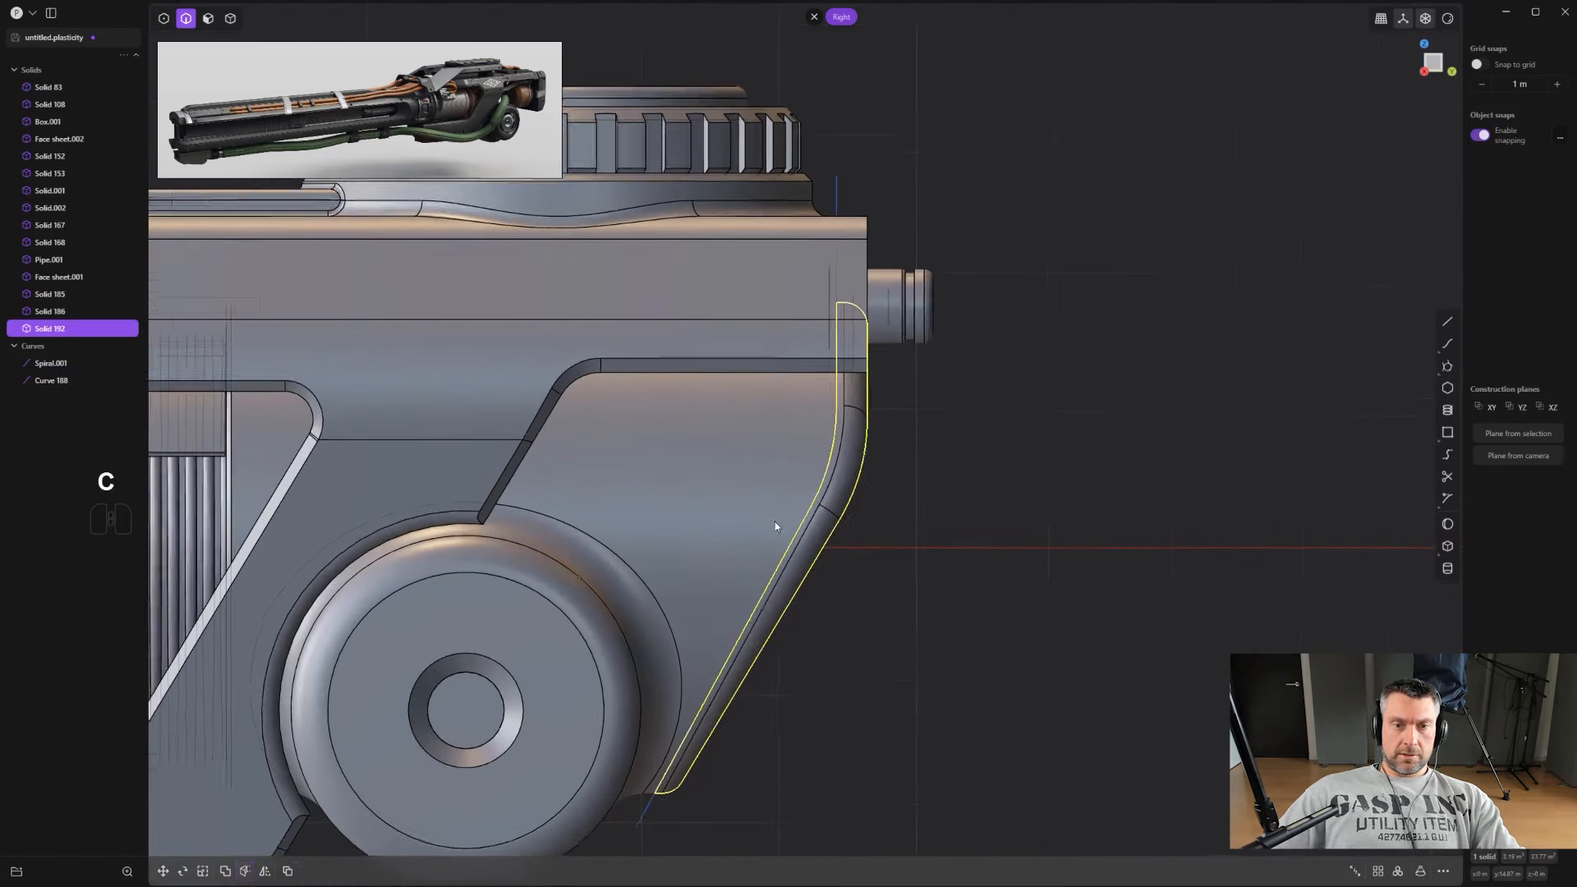
pyautogui.click(990, 509)
pyautogui.press('2')
pyautogui.click(843, 162)
pyautogui.press('x')
# Step: Fillet the cut edge of the rim strip slightly along its seam with the rear housing
pyautogui.scroll(1, 845, 162)
pyautogui.keyDown('shift'); pyautogui.moveTo(932, 554); pyautogui.dragTo(897, 337, button='middle'); pyautogui.keyUp('shift')
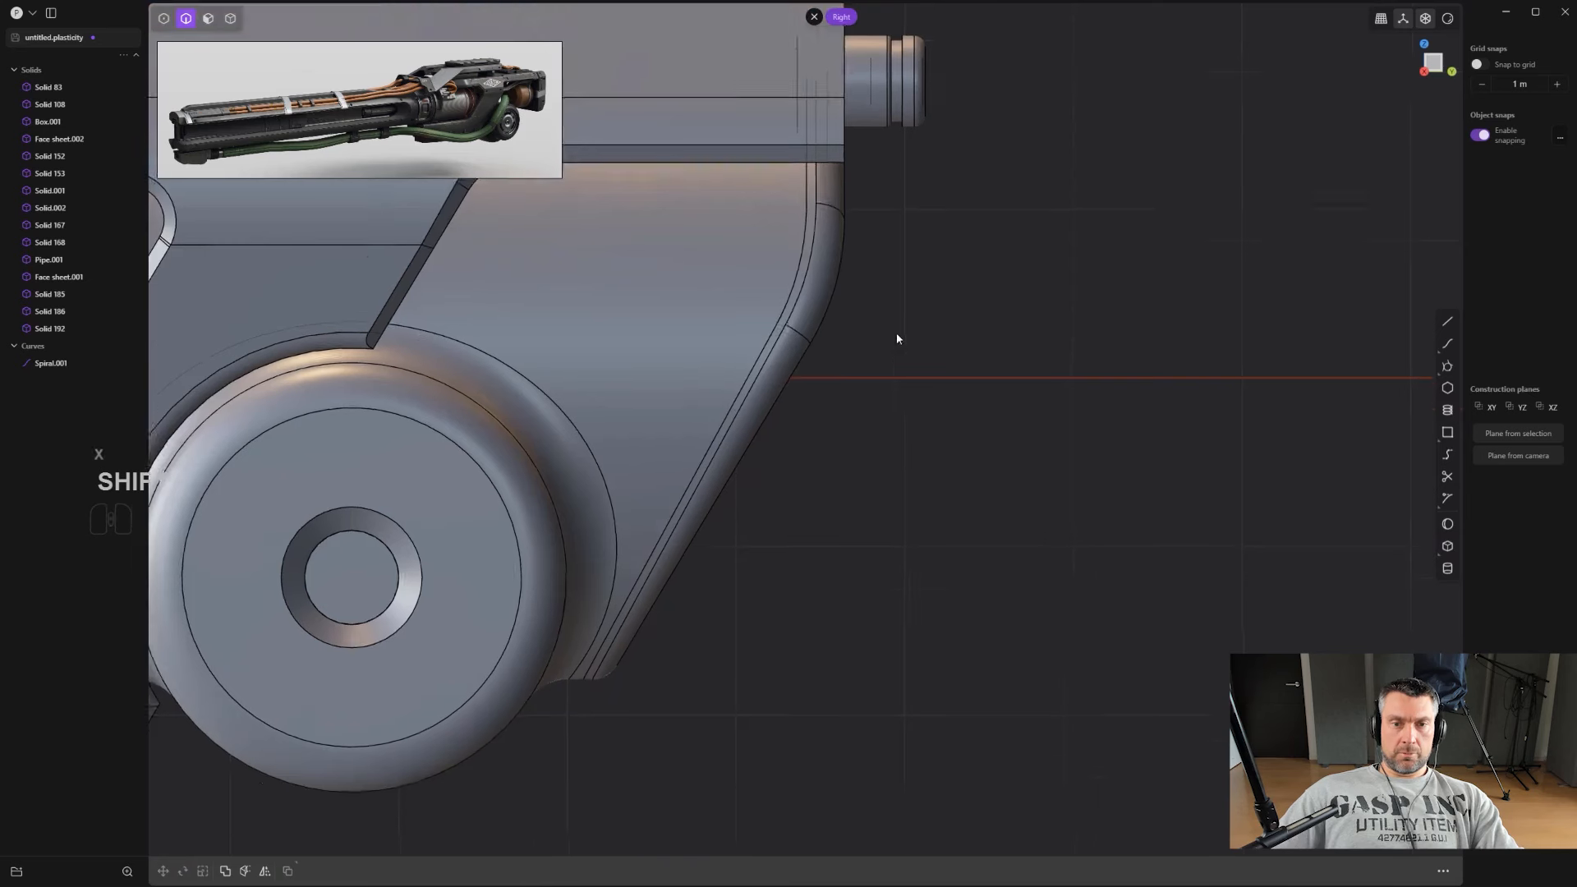
pyautogui.scroll(1, 901, 335)
pyautogui.press('2')
pyautogui.click(762, 335)
pyautogui.moveTo(765, 337); pyautogui.dragTo(757, 331)
pyautogui.rightClick(761, 332)
pyautogui.scroll(2, 750, 333)
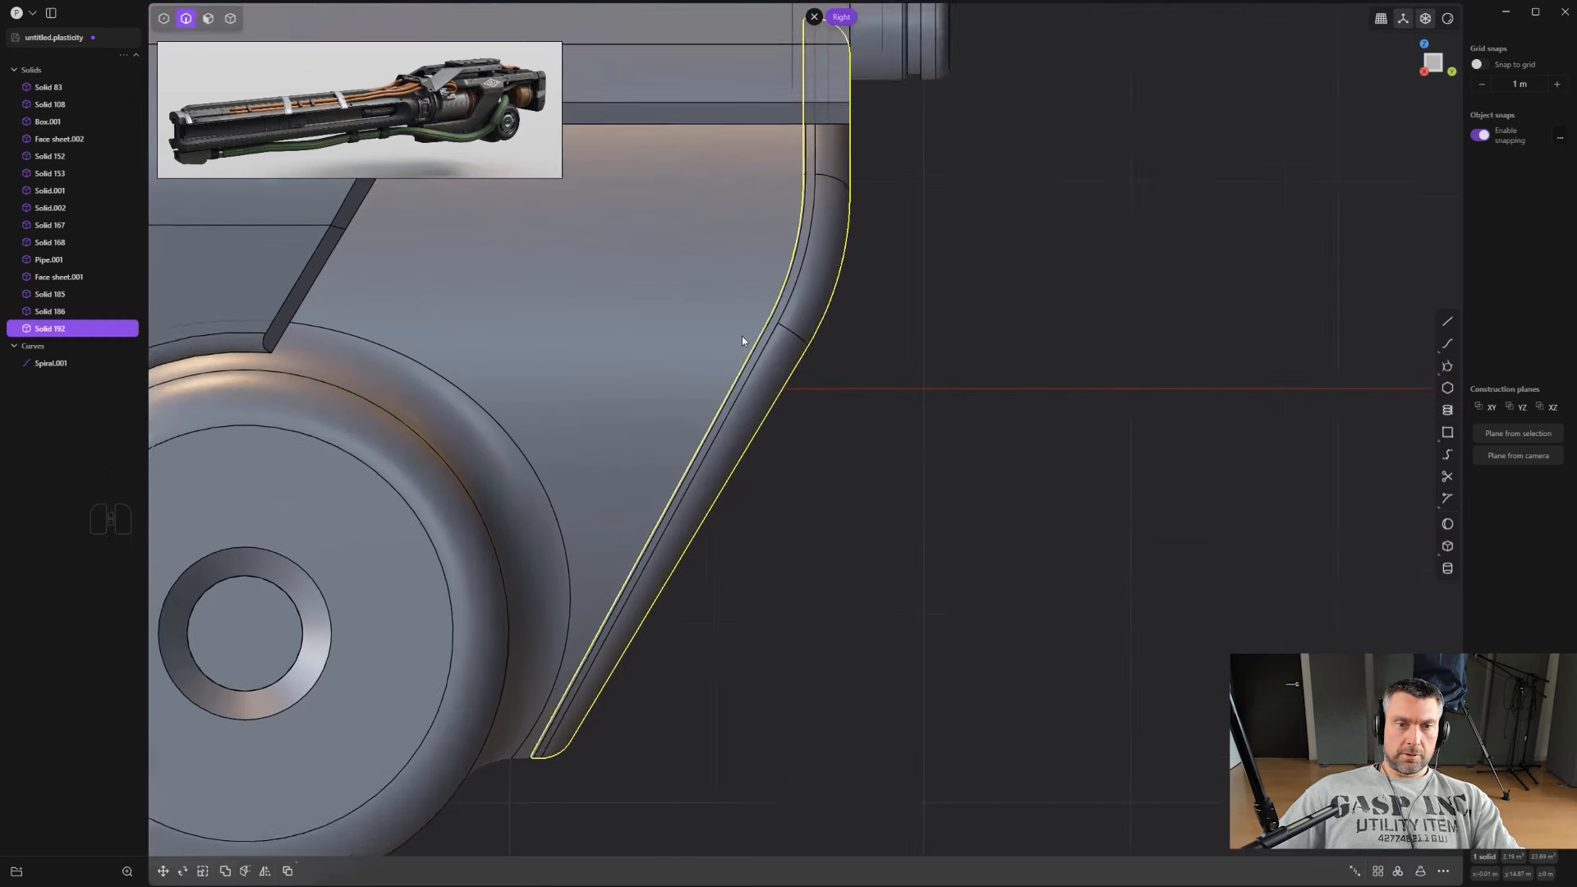
# Step: Try to fillet the seam edge beside the rim strip by about 0.03 m, and undo it
pyautogui.press('2')
pyautogui.click(737, 379)
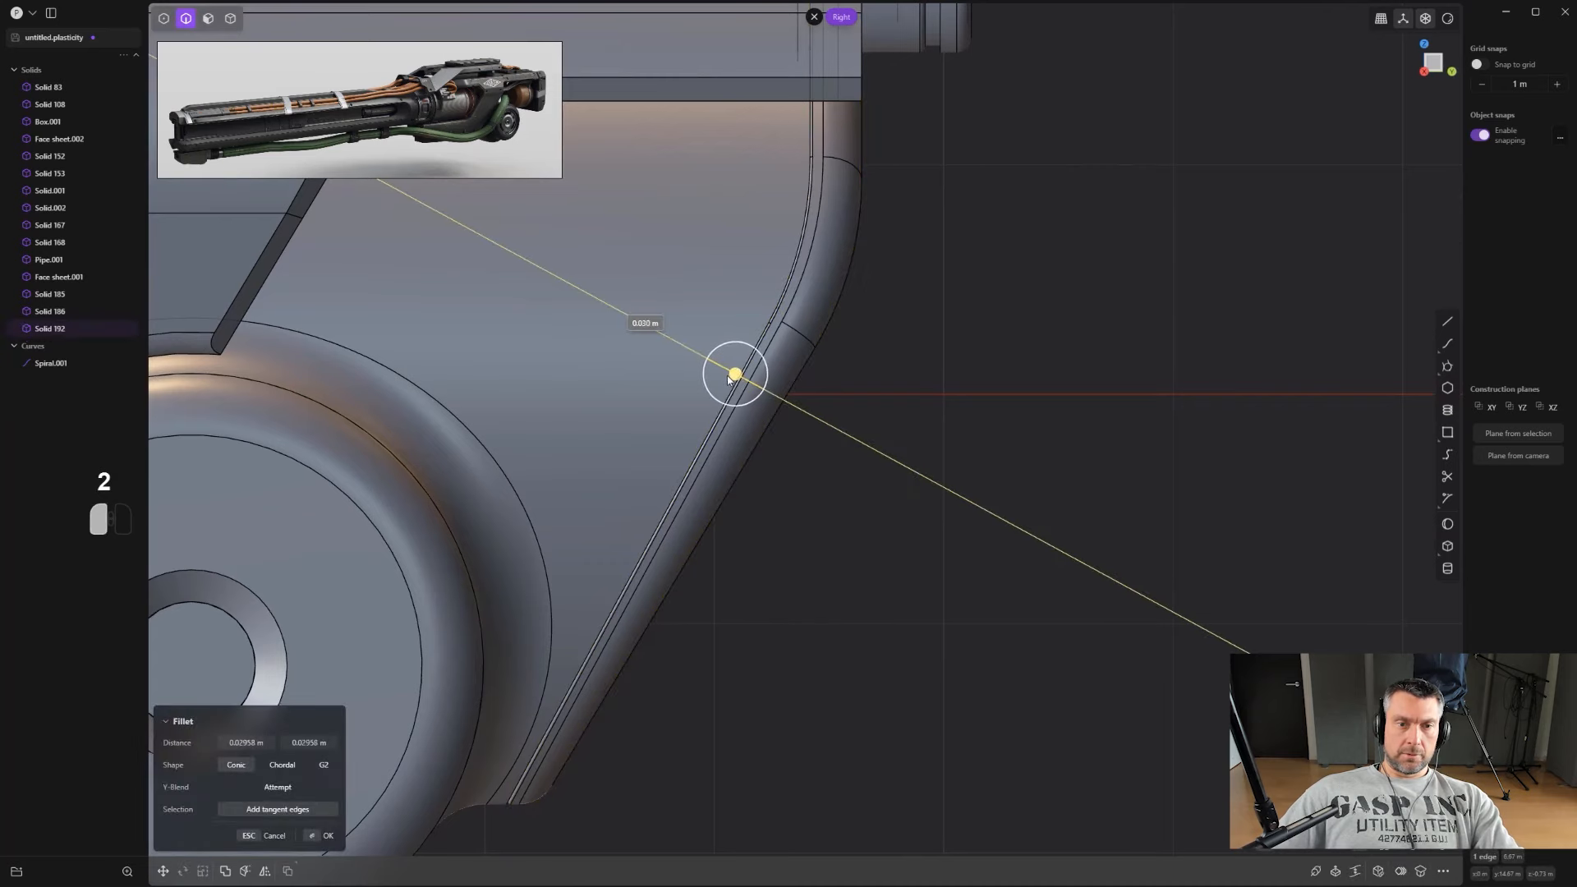
pyautogui.hotkey('ctrl', 'z')
pyautogui.moveTo(714, 468); pyautogui.dragTo(621, 459, button='middle')
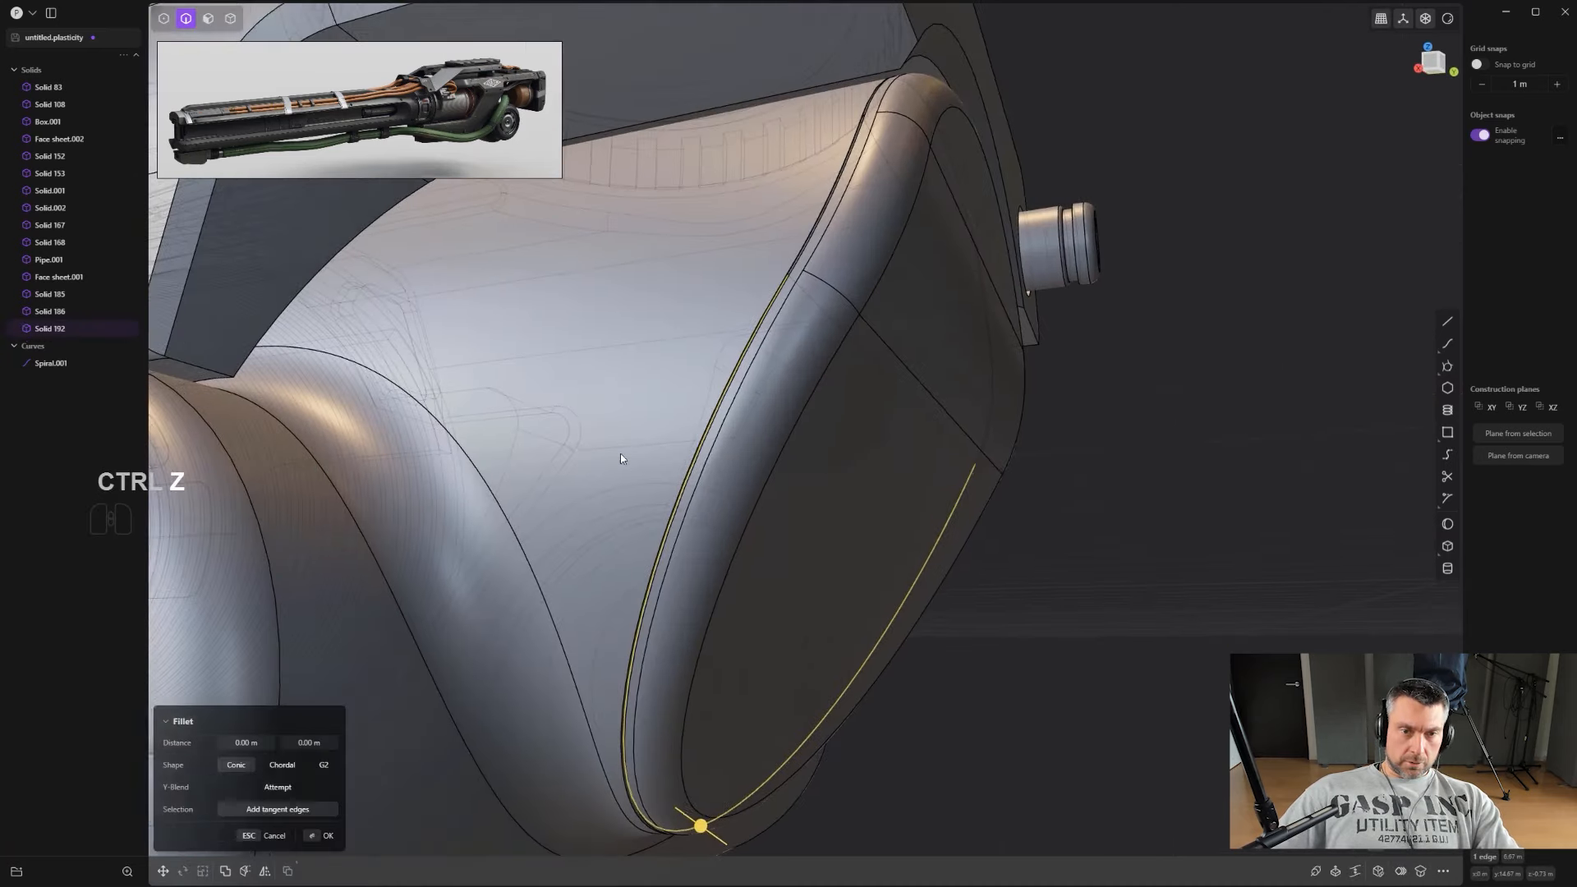
pyautogui.hotkey('ctrl', 'z')
pyautogui.scroll(1, 743, 313)
pyautogui.hotkey('ctrl', 'z')
pyautogui.scroll(1, 744, 314)
pyautogui.hotkey('ctrl', 'z')
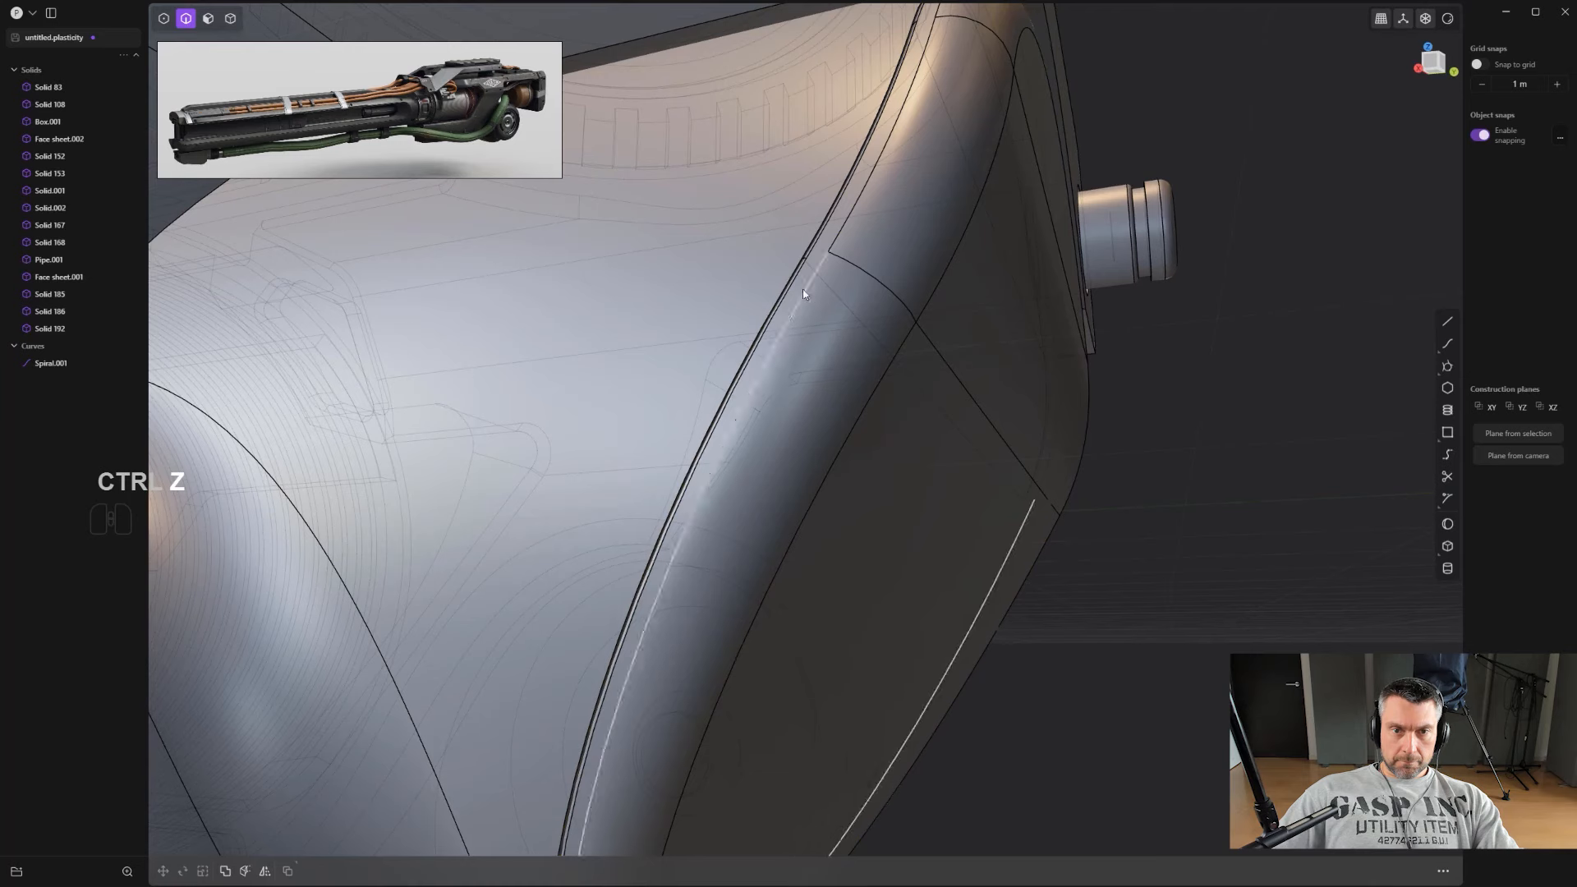
# Step: Apply a very small fillet to the seam edge between the rear housing and its rim strip
pyautogui.moveTo(795, 279); pyautogui.dragTo(794, 279)
pyautogui.rightClick(799, 288)
pyautogui.keyDown('alt'); pyautogui.moveTo(801, 288); pyautogui.dragTo(816, 416, button='middle'); pyautogui.keyUp('alt')
pyautogui.scroll(-1, 816, 416)
pyautogui.click(983, 456)
# Step: Hide the edge lines and examine the seam between the rear housing and its rim strip from the side
pyautogui.scroll(-2, 984, 455)
pyautogui.hotkey('ctrl', 'e')
pyautogui.scroll(-1, 988, 439)
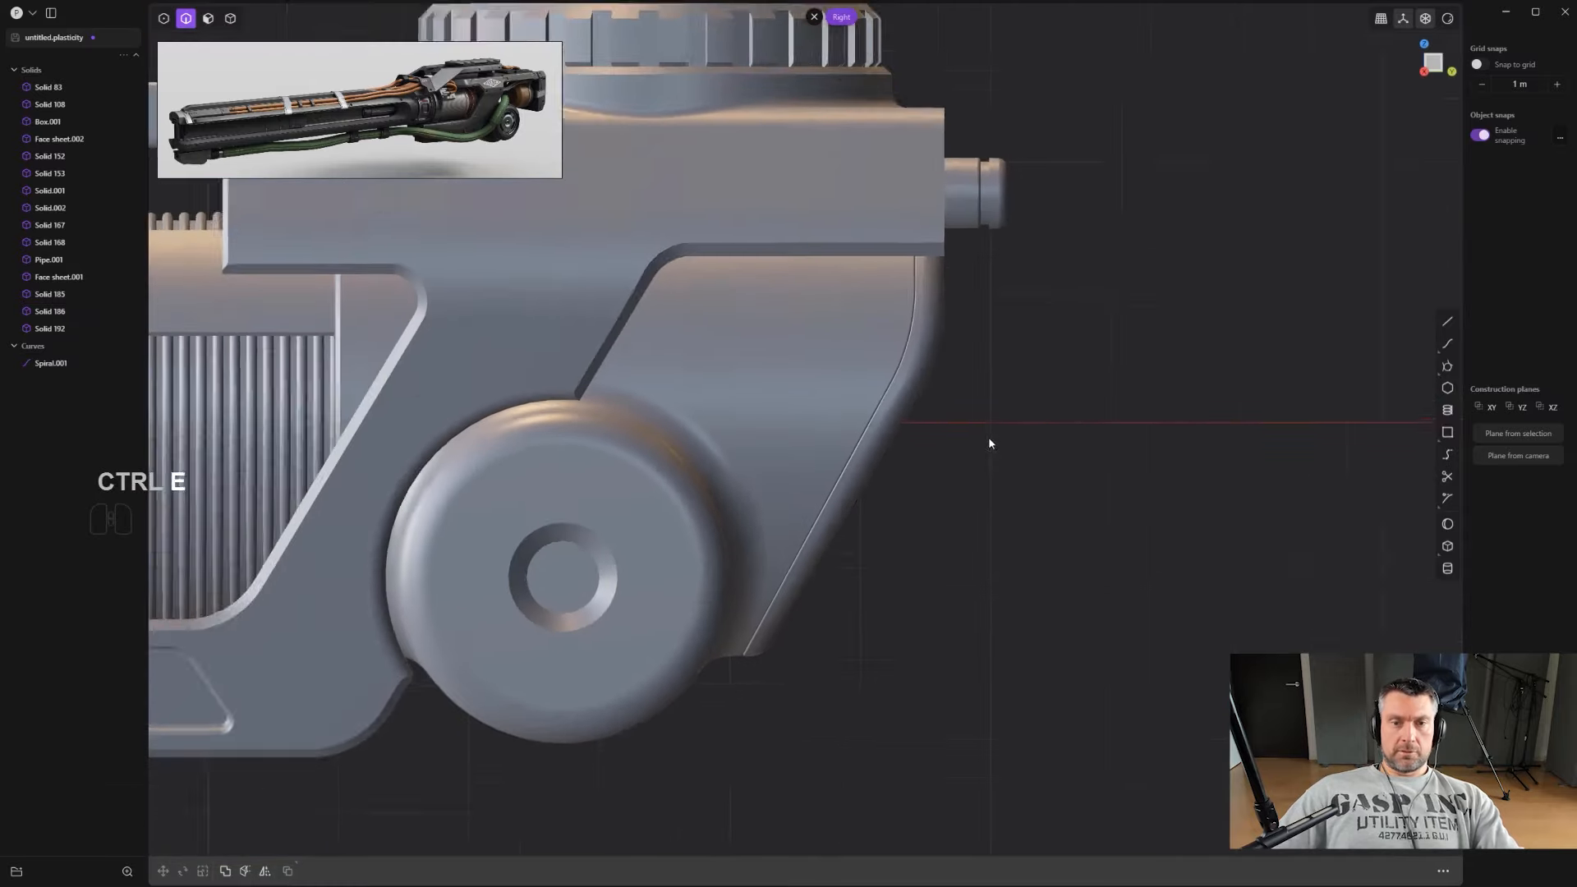
pyautogui.scroll(-2, 988, 438)
pyautogui.keyDown('shift'); pyautogui.moveTo(1000, 505); pyautogui.dragTo(1047, 361, button='middle'); pyautogui.keyUp('shift')
pyautogui.scroll(1, 996, 221)
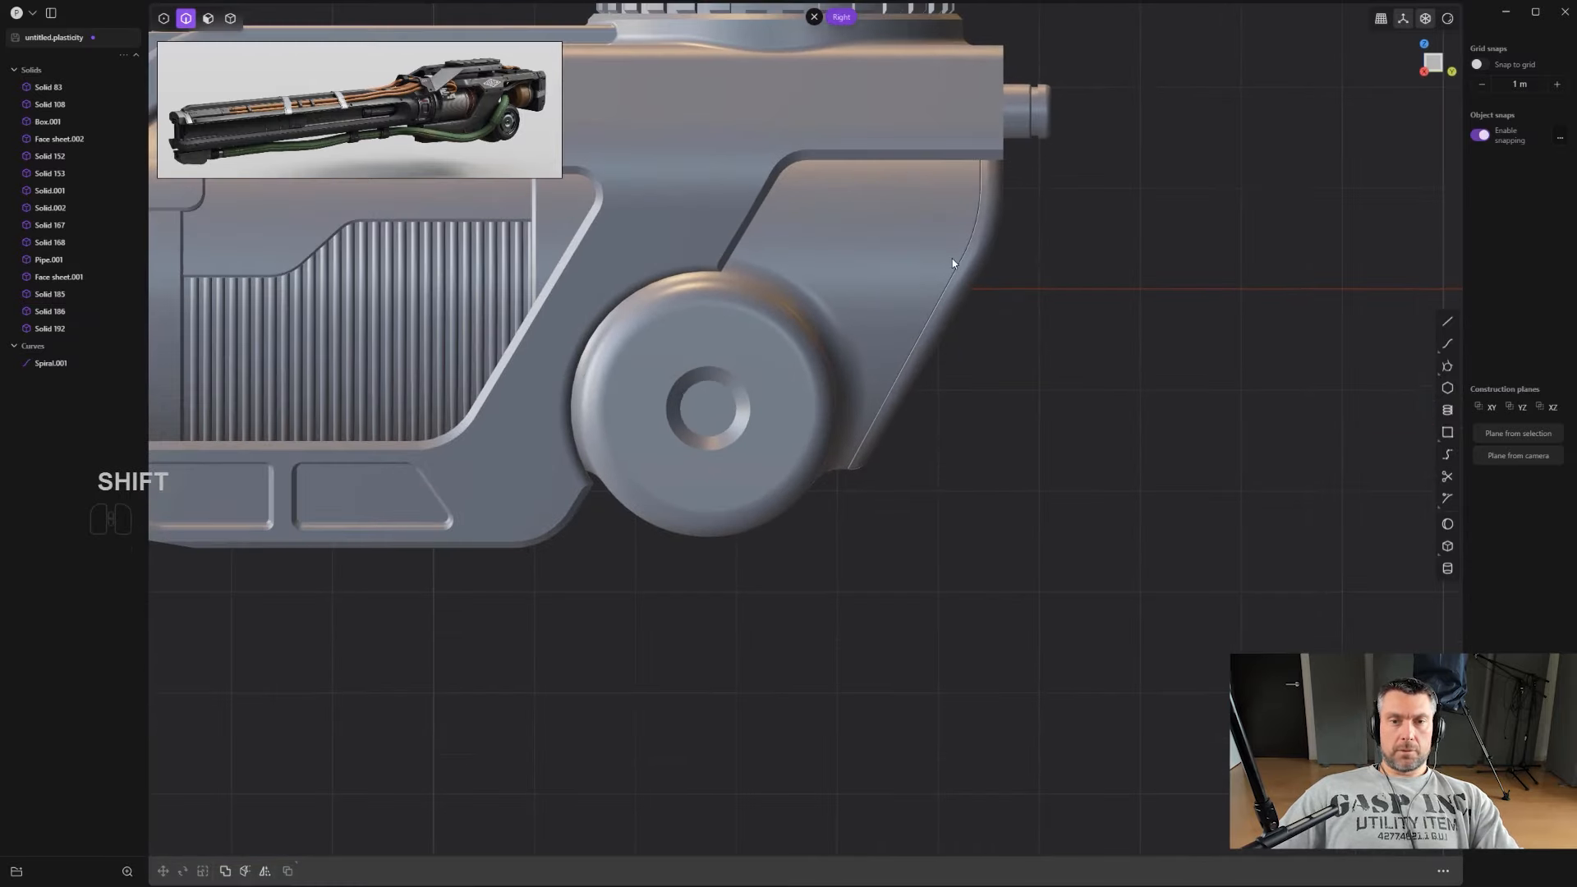
pyautogui.scroll(1, 944, 397)
pyautogui.keyDown('shift'); pyautogui.moveTo(952, 260); pyautogui.dragTo(854, 465, button='middle'); pyautogui.keyUp('shift')
pyautogui.scroll(-1, 944, 398)
pyautogui.scroll(1, 854, 464)
pyautogui.scroll(2, 967, 376)
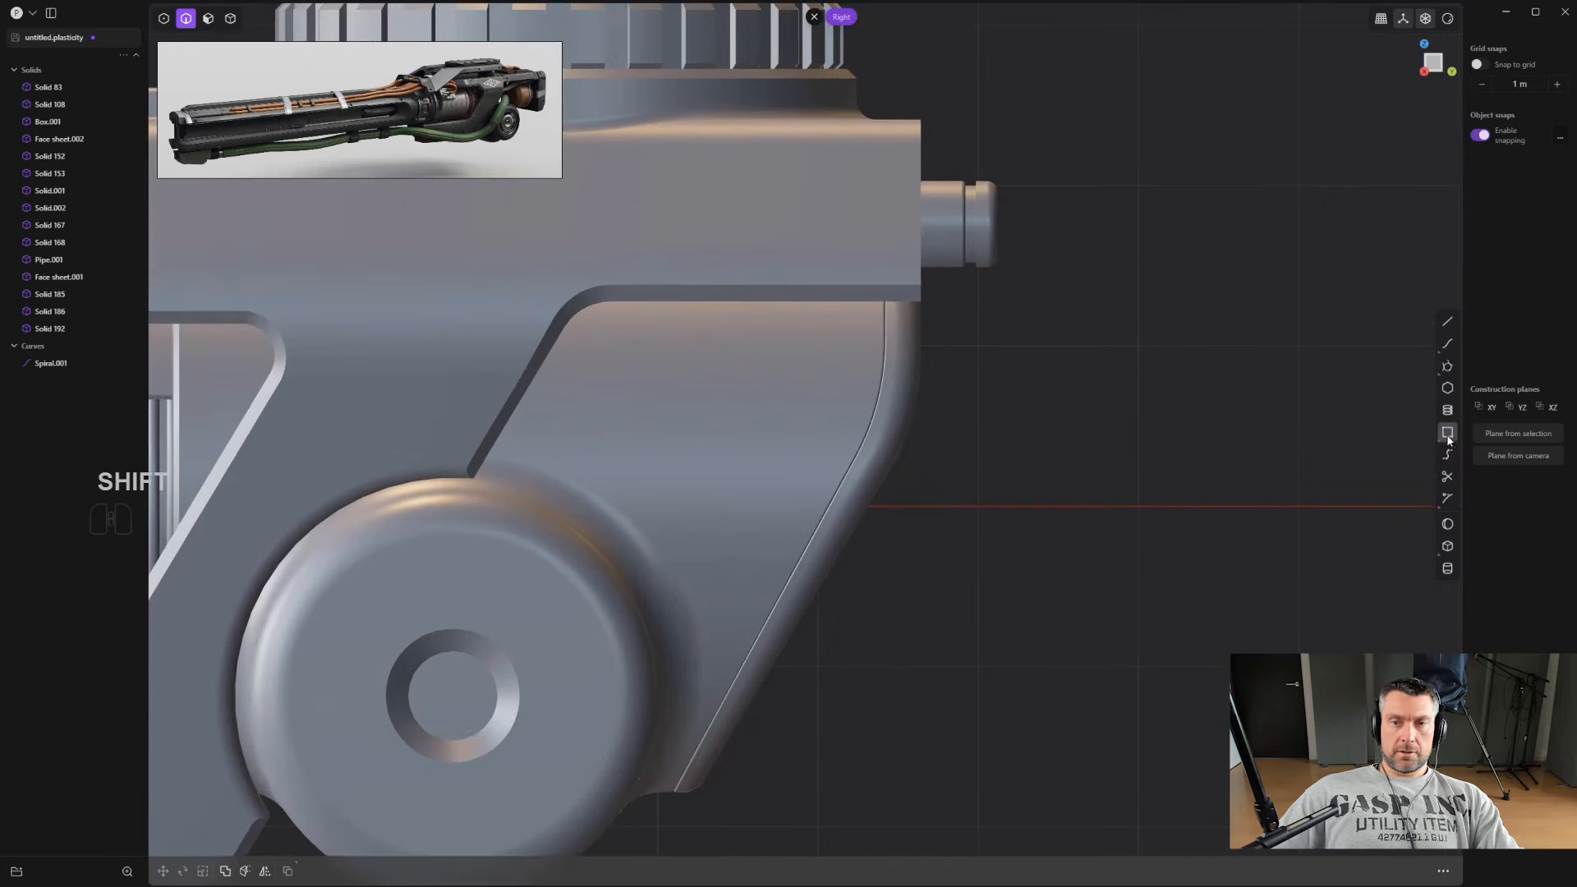
# Step: Show the edge lines and draw a narrow horizontal rectangle across the rim seam, just below the upper block and past the rear edge
pyautogui.hotkey('ctrl', 'e')
pyautogui.scroll(1, 823, 359)
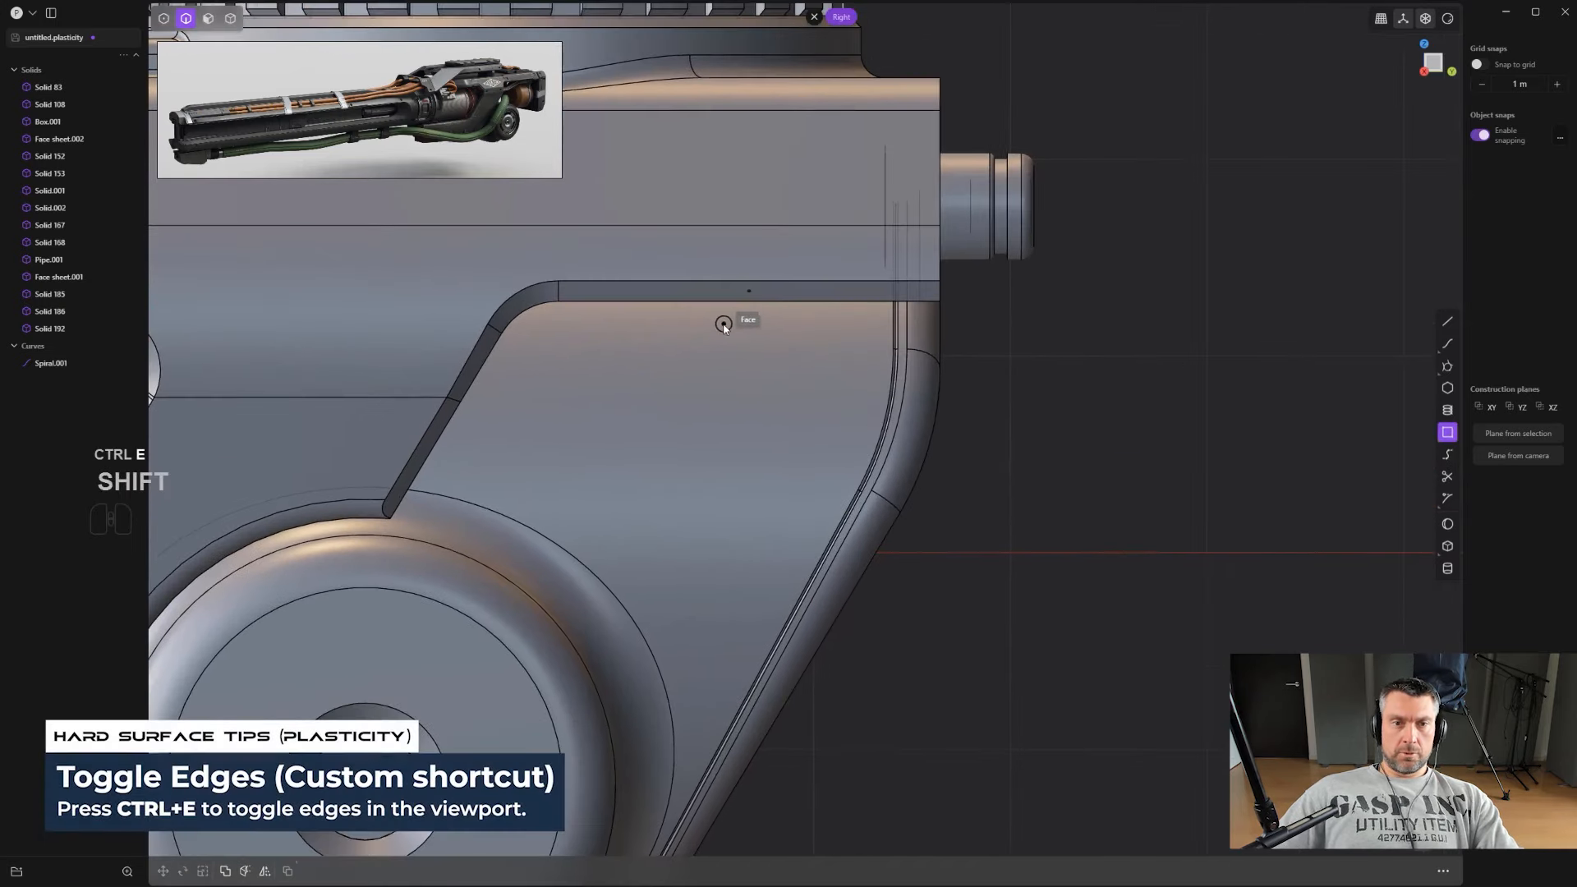
pyautogui.click(1033, 373)
pyautogui.scroll(1, 1033, 373)
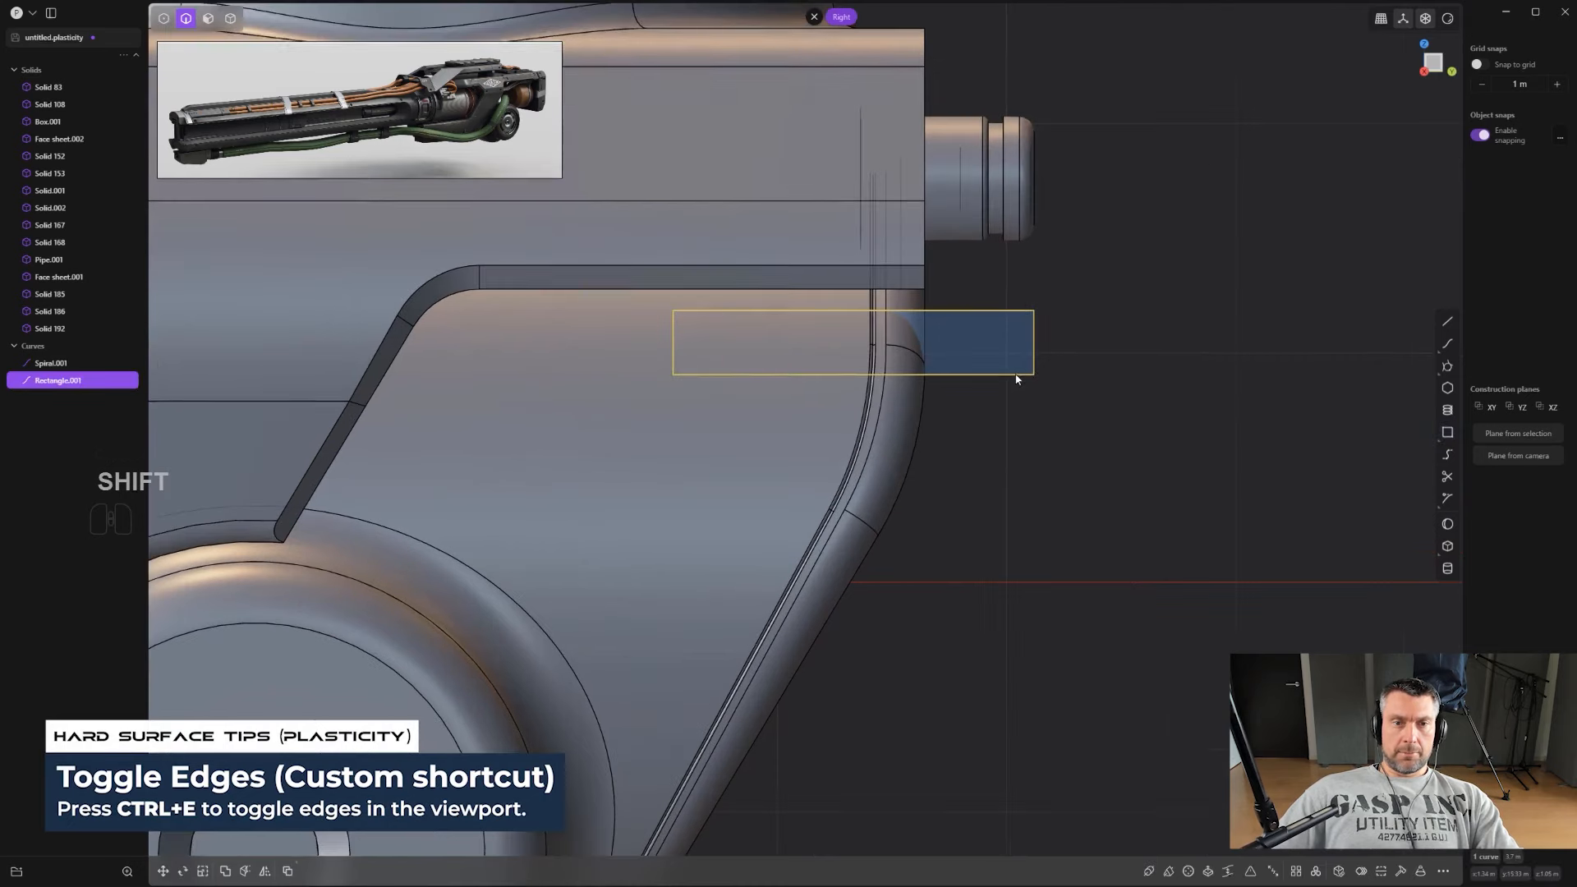
# Step: Round the two inner corners of the rectangle on the rear housing with a small fillet
pyautogui.press('1')
pyautogui.scroll(1, 794, 444)
pyautogui.press('b')
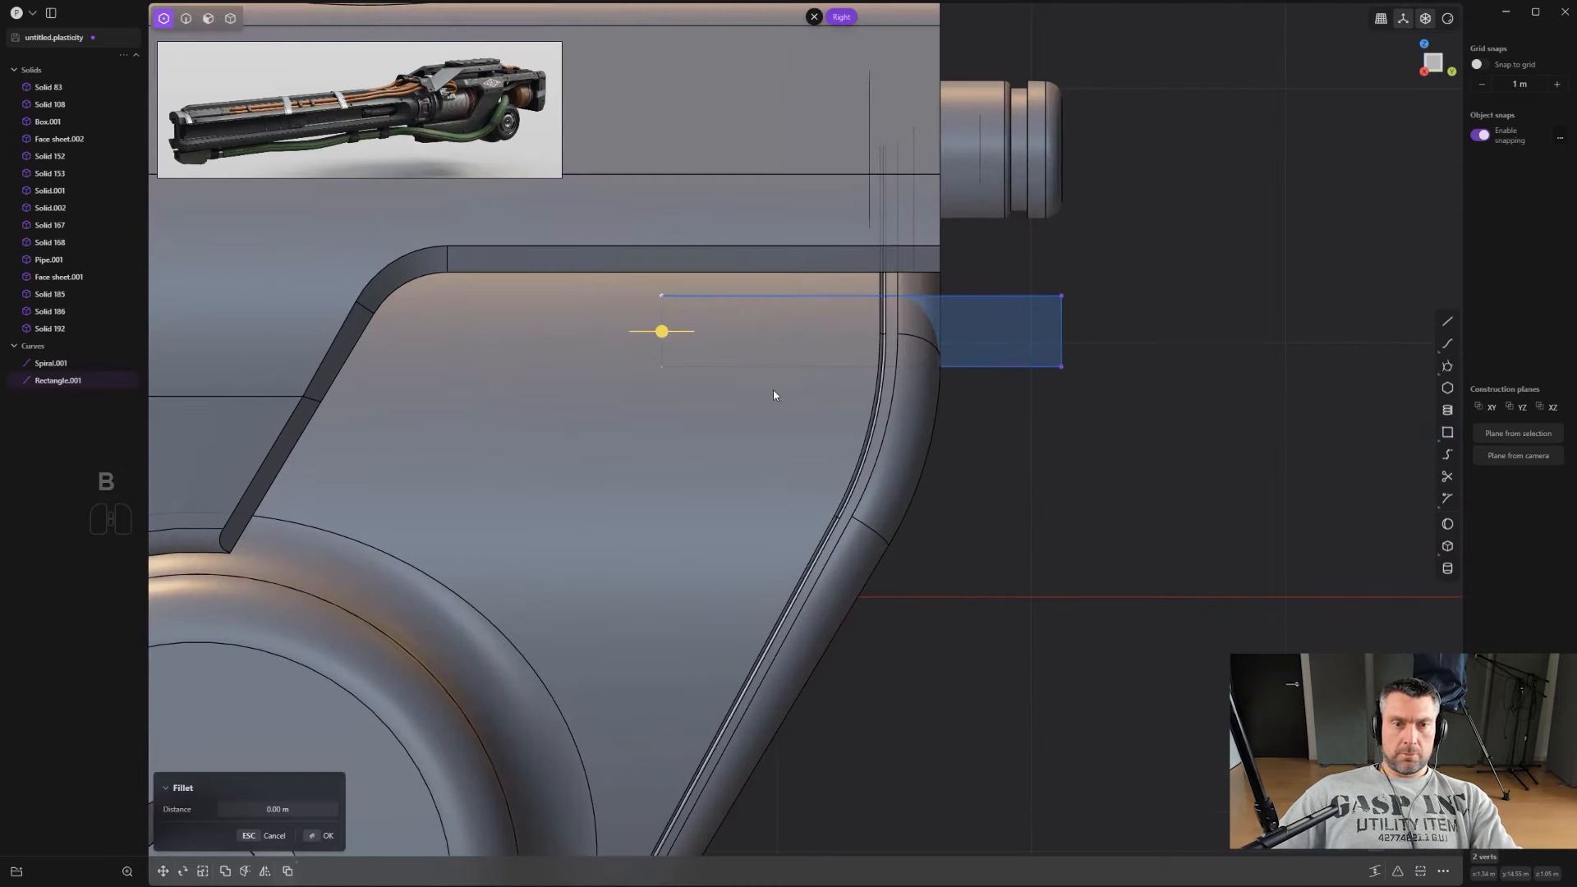
pyautogui.moveTo(687, 337); pyautogui.dragTo(657, 337)
pyautogui.rightClick(658, 336)
# Step: Imprint the rounded rectangle onto the side of the rear housing, and delete the leftover rectangle curve
pyautogui.scroll(-1, 720, 386)
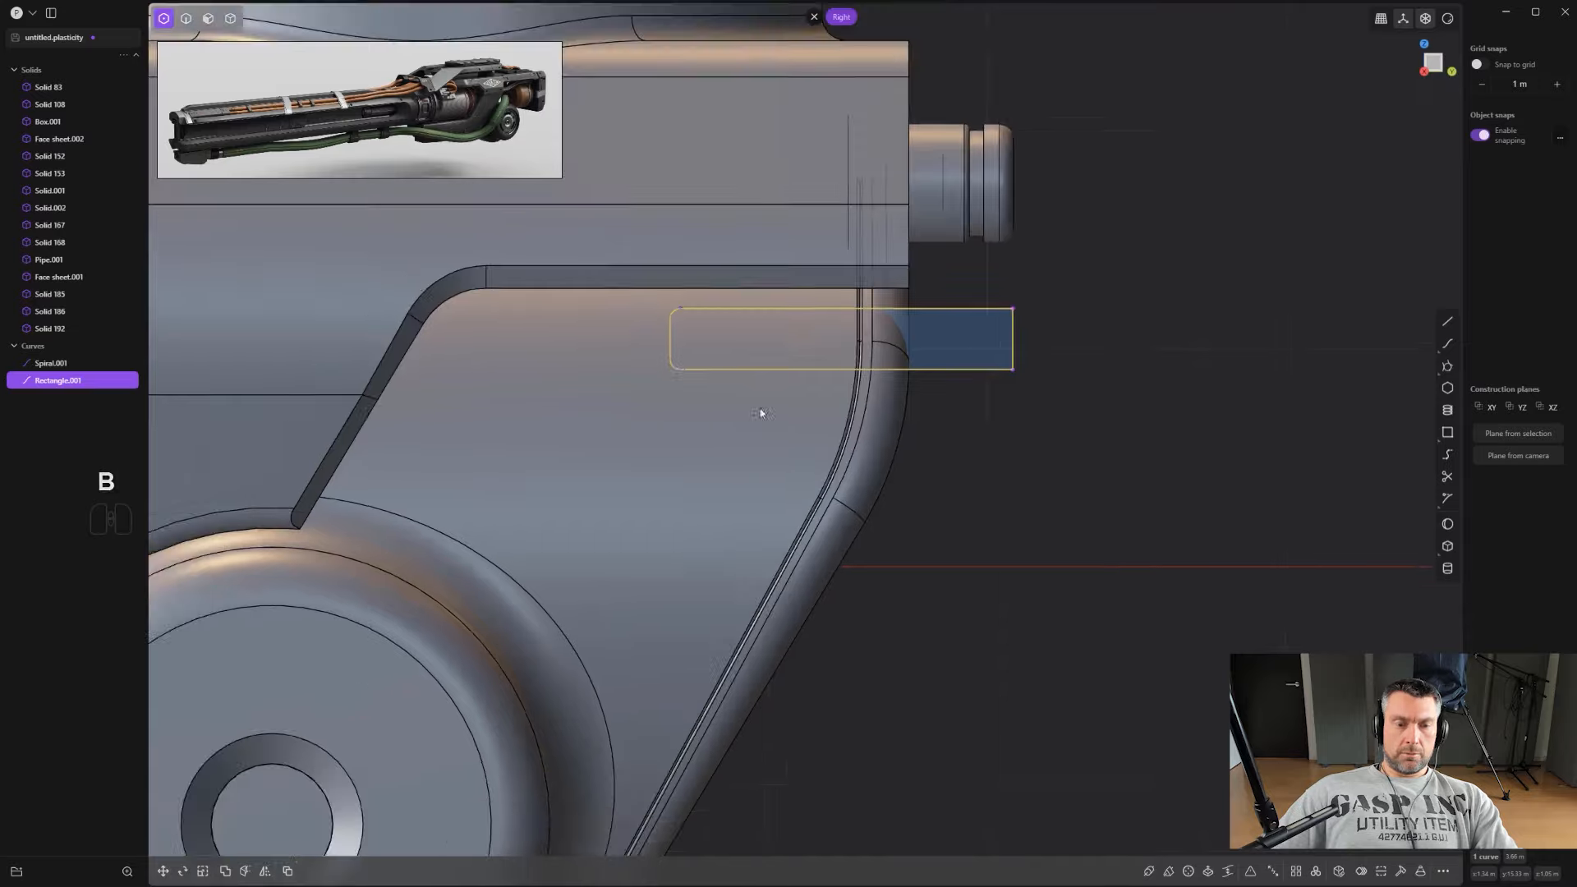
pyautogui.moveTo(780, 397); pyautogui.dragTo(813, 382, button='middle')
pyautogui.hotkey('shift', 'q')
pyautogui.hotkey('shift', 'q')
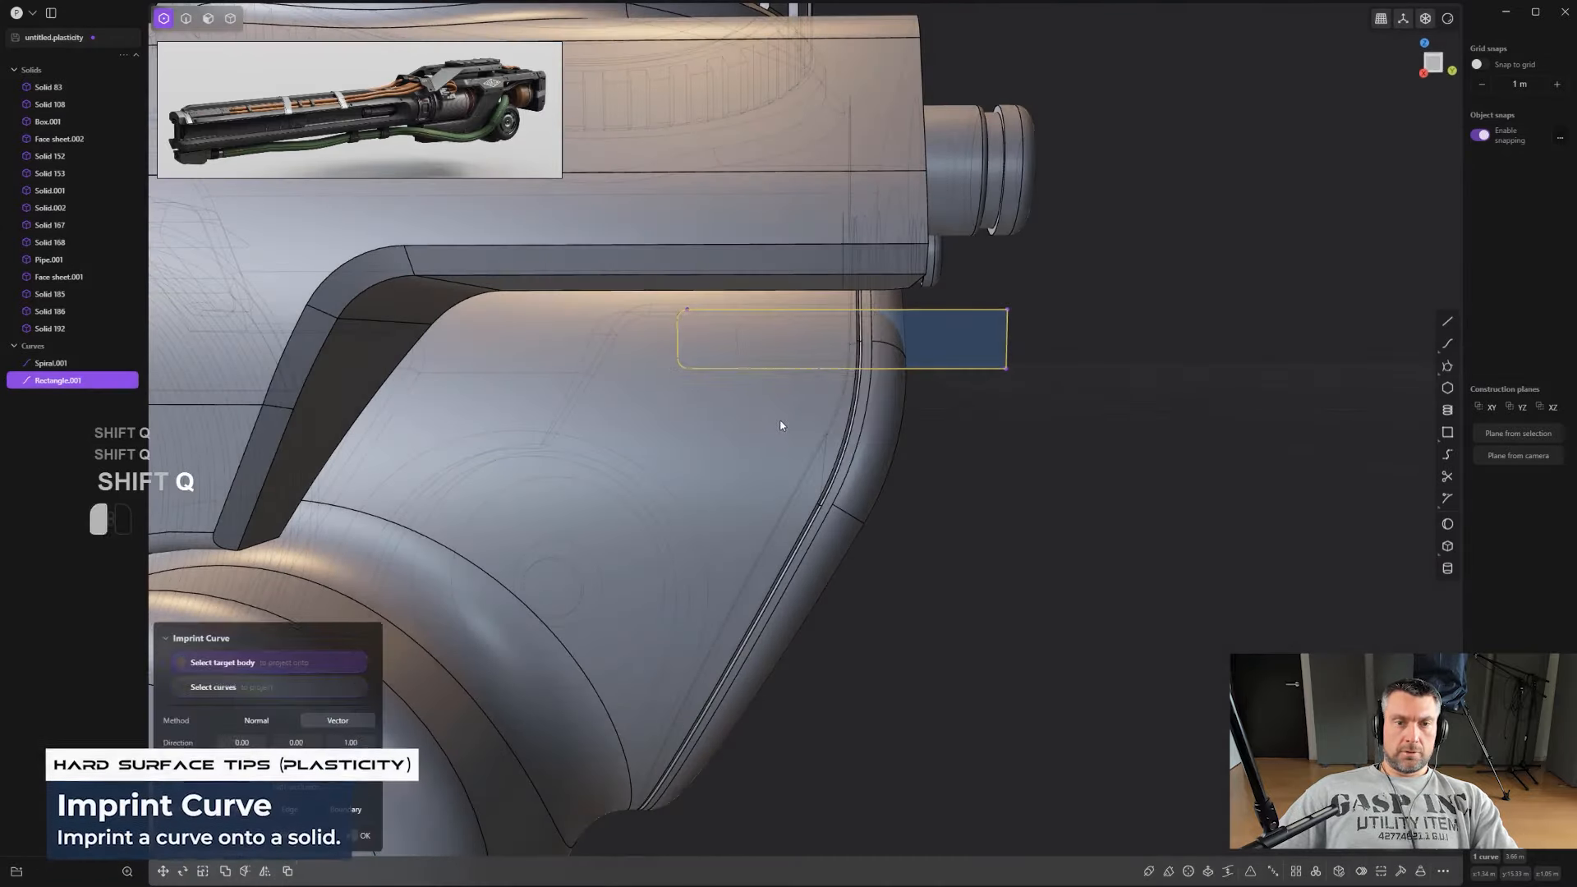
pyautogui.press('2')
pyautogui.click(961, 312)
pyautogui.press('x')
# Step: Try to offset the imprinted rectangular face on the rear housing
pyautogui.moveTo(961, 313); pyautogui.dragTo(681, 338, button='middle')
pyautogui.scroll(3, 775, 335)
pyautogui.press('3')
pyautogui.click(728, 319)
pyautogui.moveTo(698, 271)
pyautogui.mouseDown()
pyautogui.moveTo(708, 280)
pyautogui.moveTo(698, 268)
pyautogui.mouseUp()
pyautogui.hotkey('ctrl', 'z')
# Step: Remove the small fillet along the rear housing's seam edge beside the imprinted rectangle
pyautogui.press('2')
pyautogui.scroll(2, 821, 302)
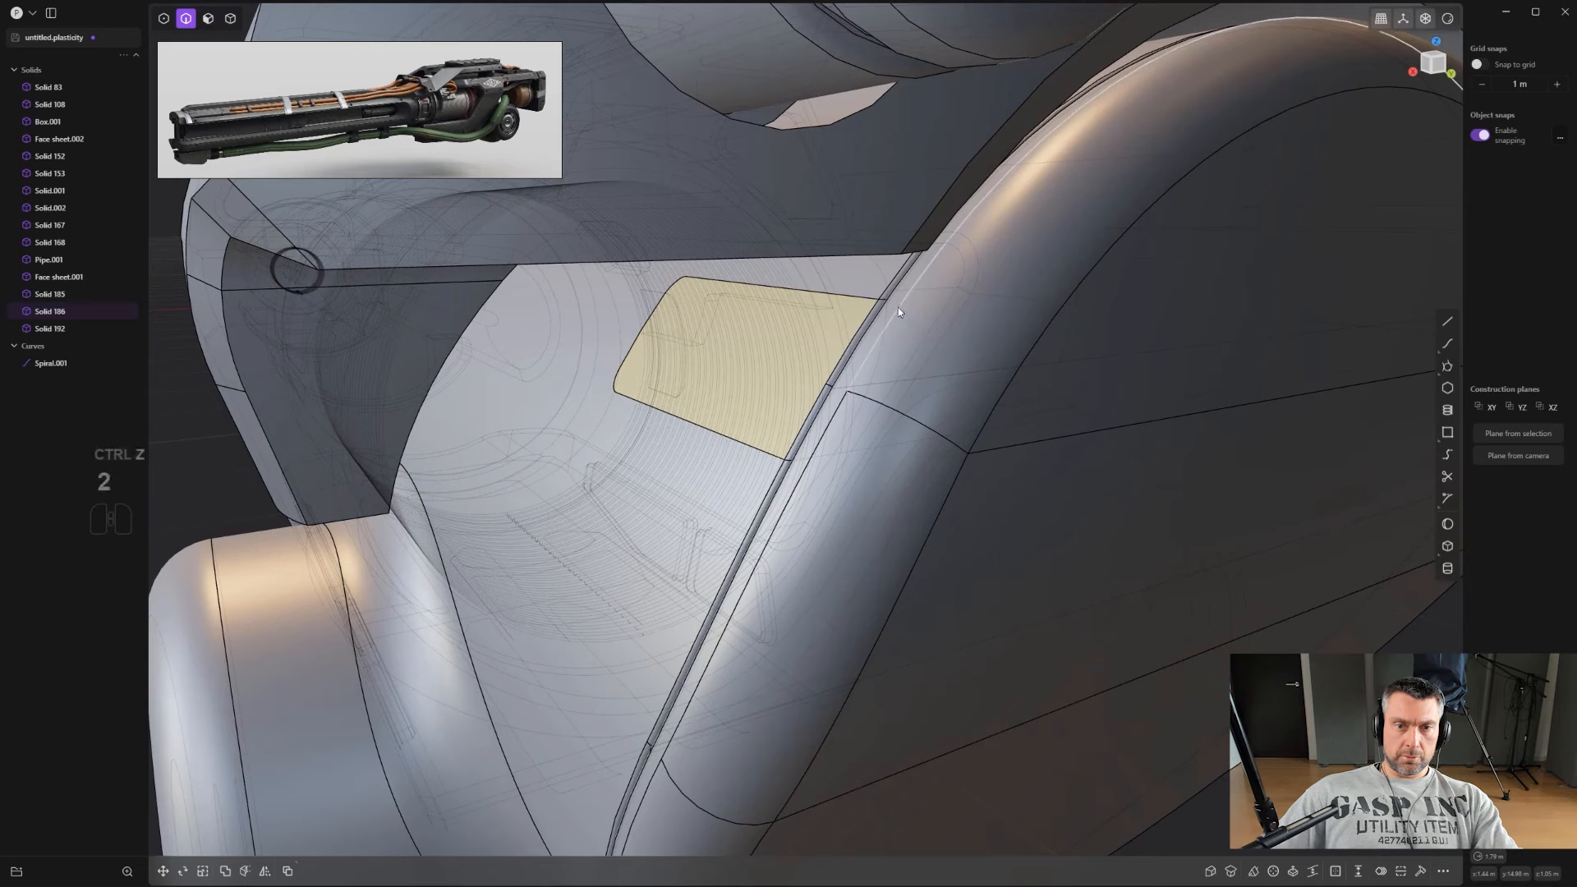
pyautogui.keyDown('alt'); pyautogui.keyDown('shift'); pyautogui.click(882, 309); pyautogui.keyUp('shift'); pyautogui.keyUp('alt')
pyautogui.press('3')
pyautogui.moveTo(894, 327); pyautogui.dragTo(847, 303, button='middle')
pyautogui.keyDown('alt'); pyautogui.click(860, 305); pyautogui.keyUp('alt')
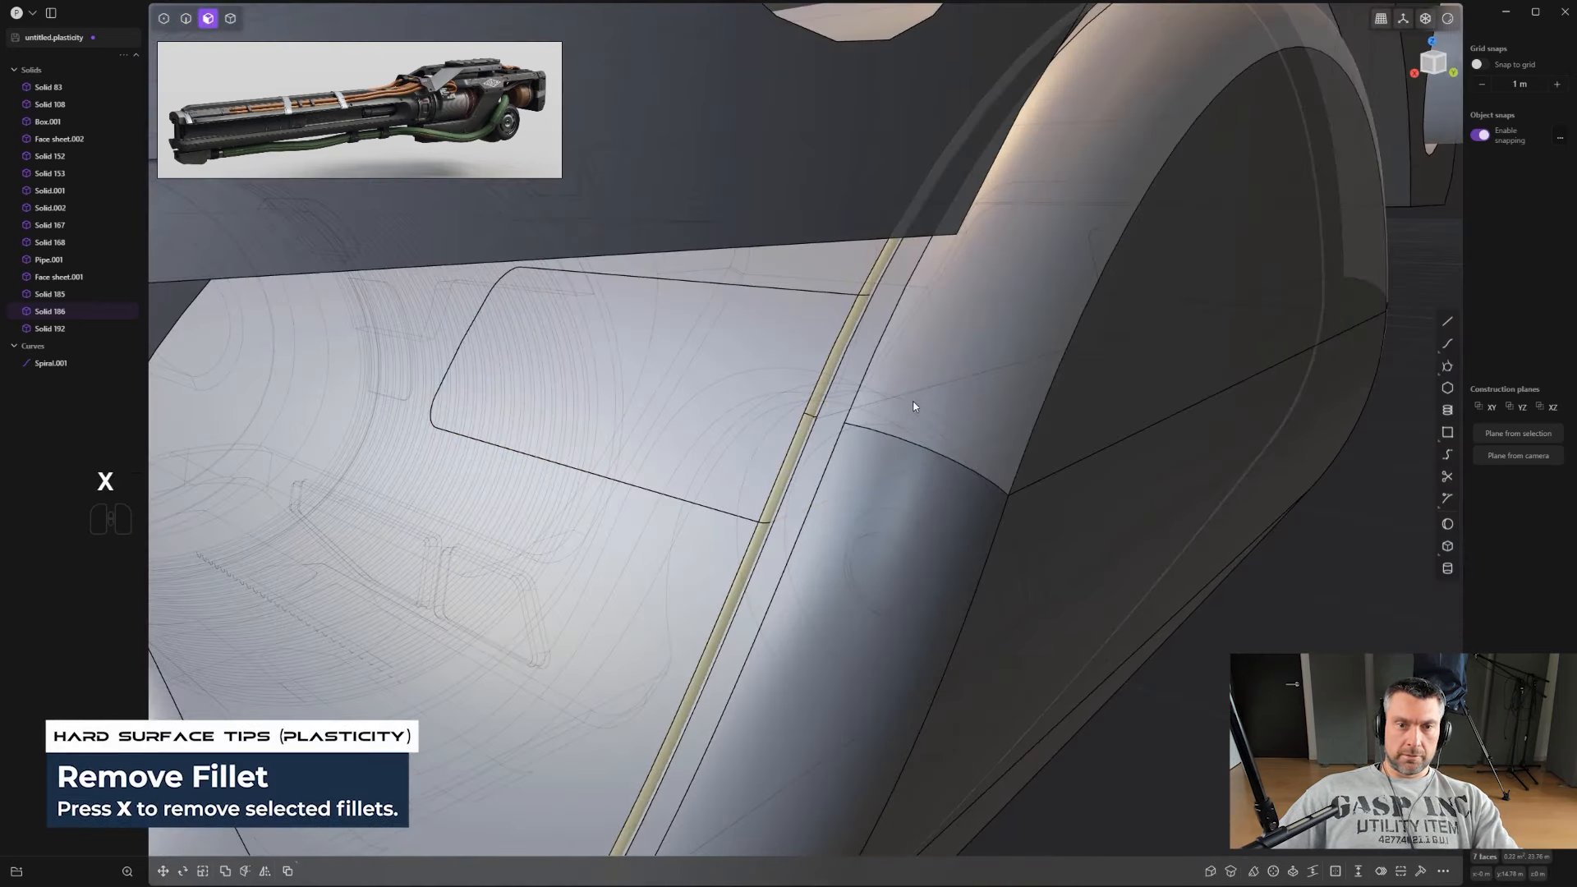
pyautogui.press('x')
# Step: Offset the imprinted rectangular face inward to form a shallow recess ending at the rim seam
pyautogui.press('3')
pyautogui.moveTo(723, 365); pyautogui.dragTo(690, 342)
pyautogui.click(689, 341)
pyautogui.press('2')
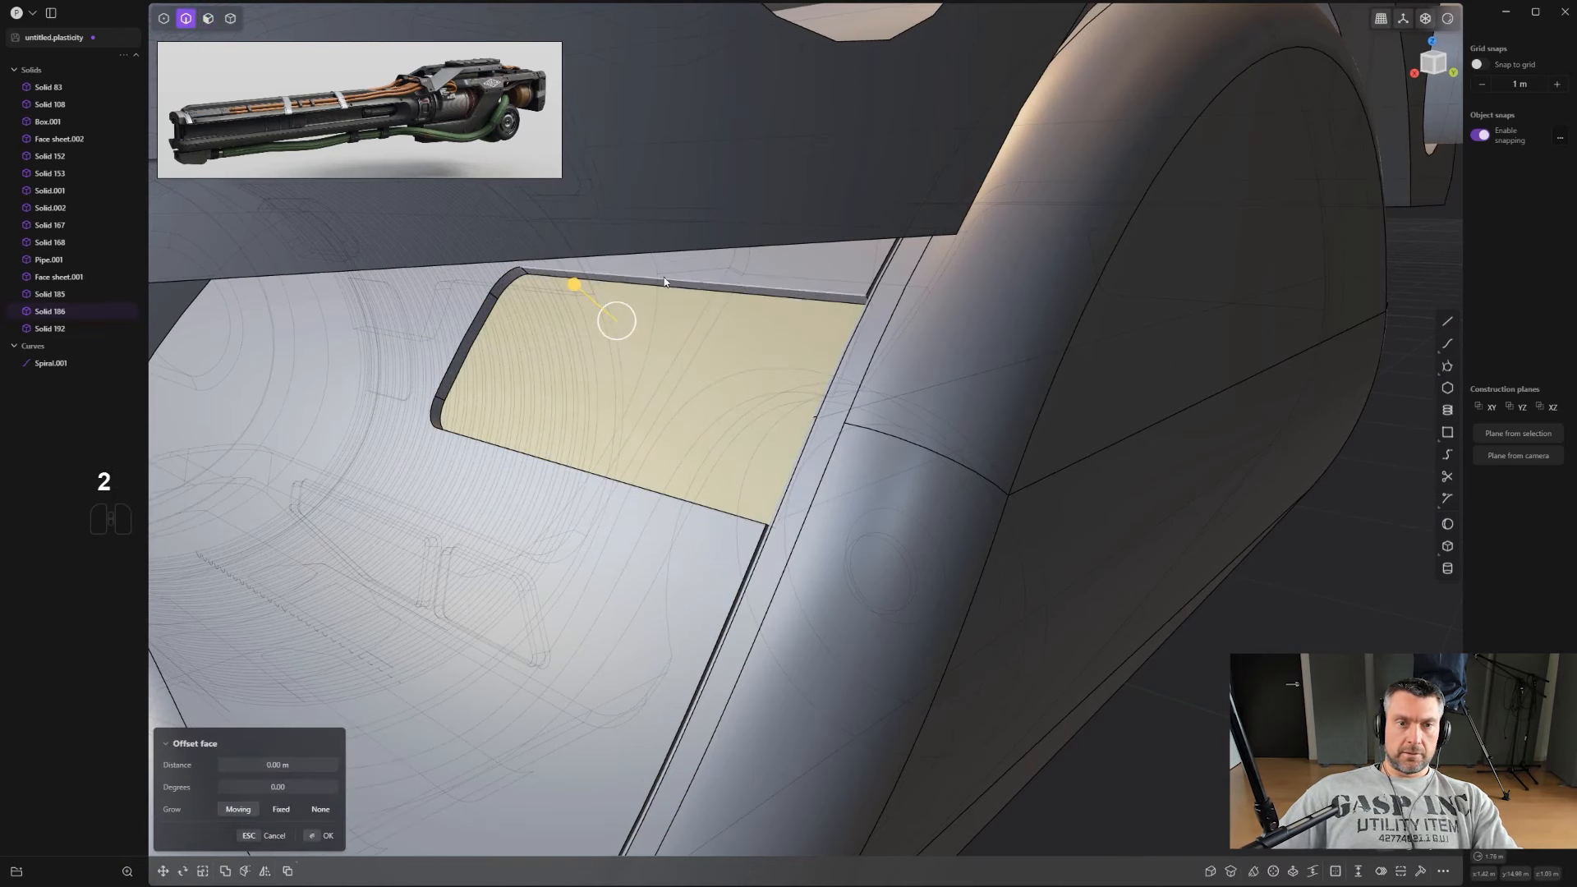
# Step: Apply very small fillets to the recess outline and to the rear housing's edge along the rim seam
pyautogui.click(664, 280)
pyautogui.moveTo(662, 278); pyautogui.dragTo(667, 278)
pyautogui.scroll(1, 690, 287)
pyautogui.keyDown('alt'); pyautogui.click(895, 274); pyautogui.keyUp('alt')
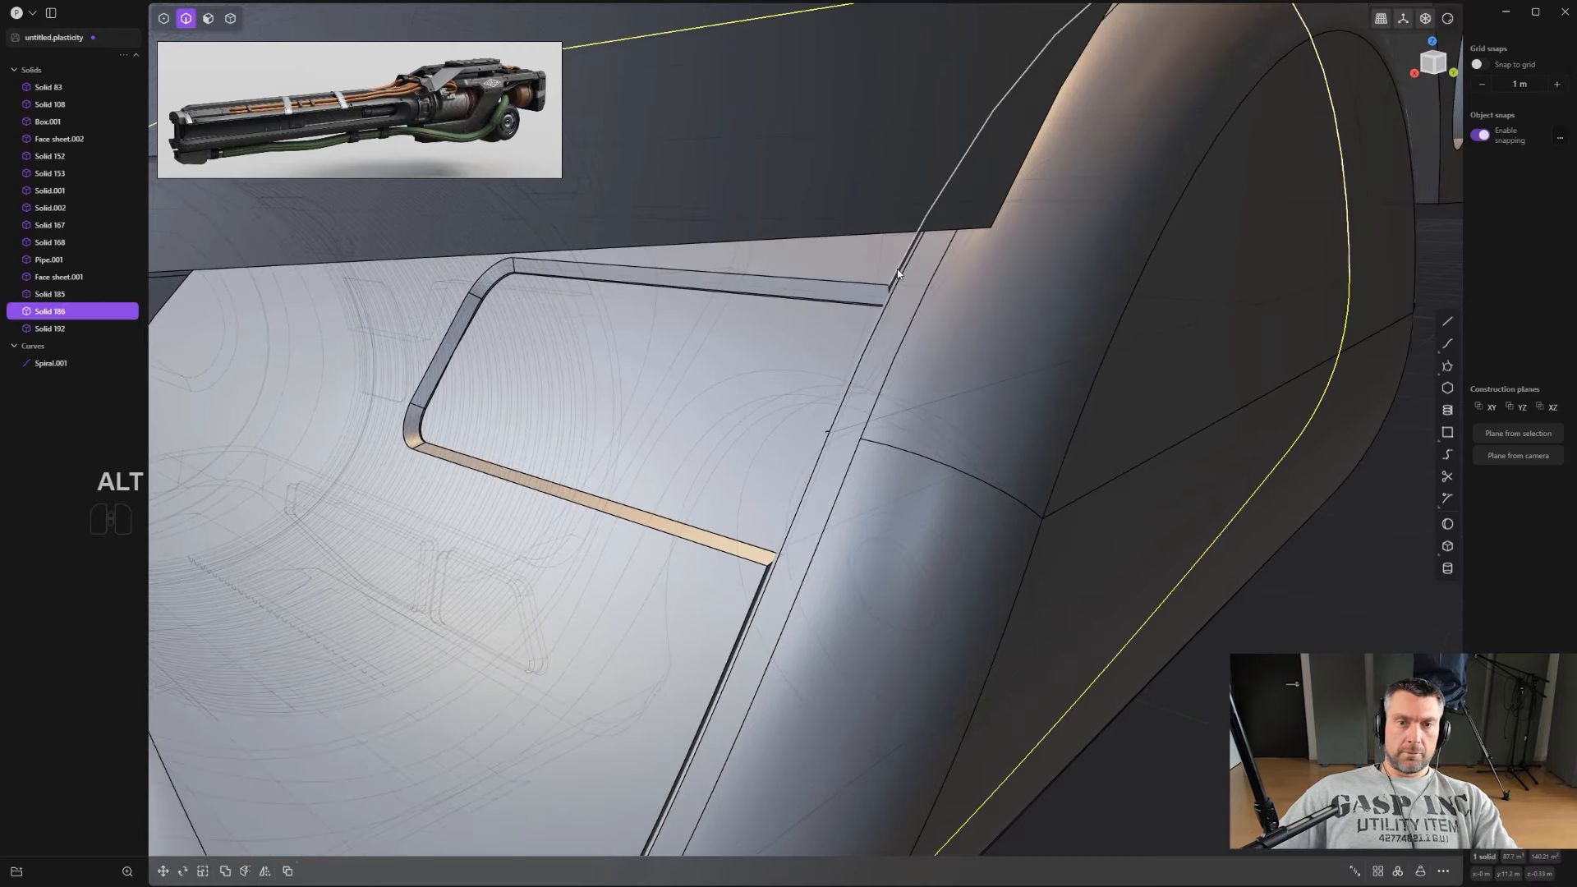
pyautogui.moveTo(809, 526); pyautogui.dragTo(885, 498, button='middle')
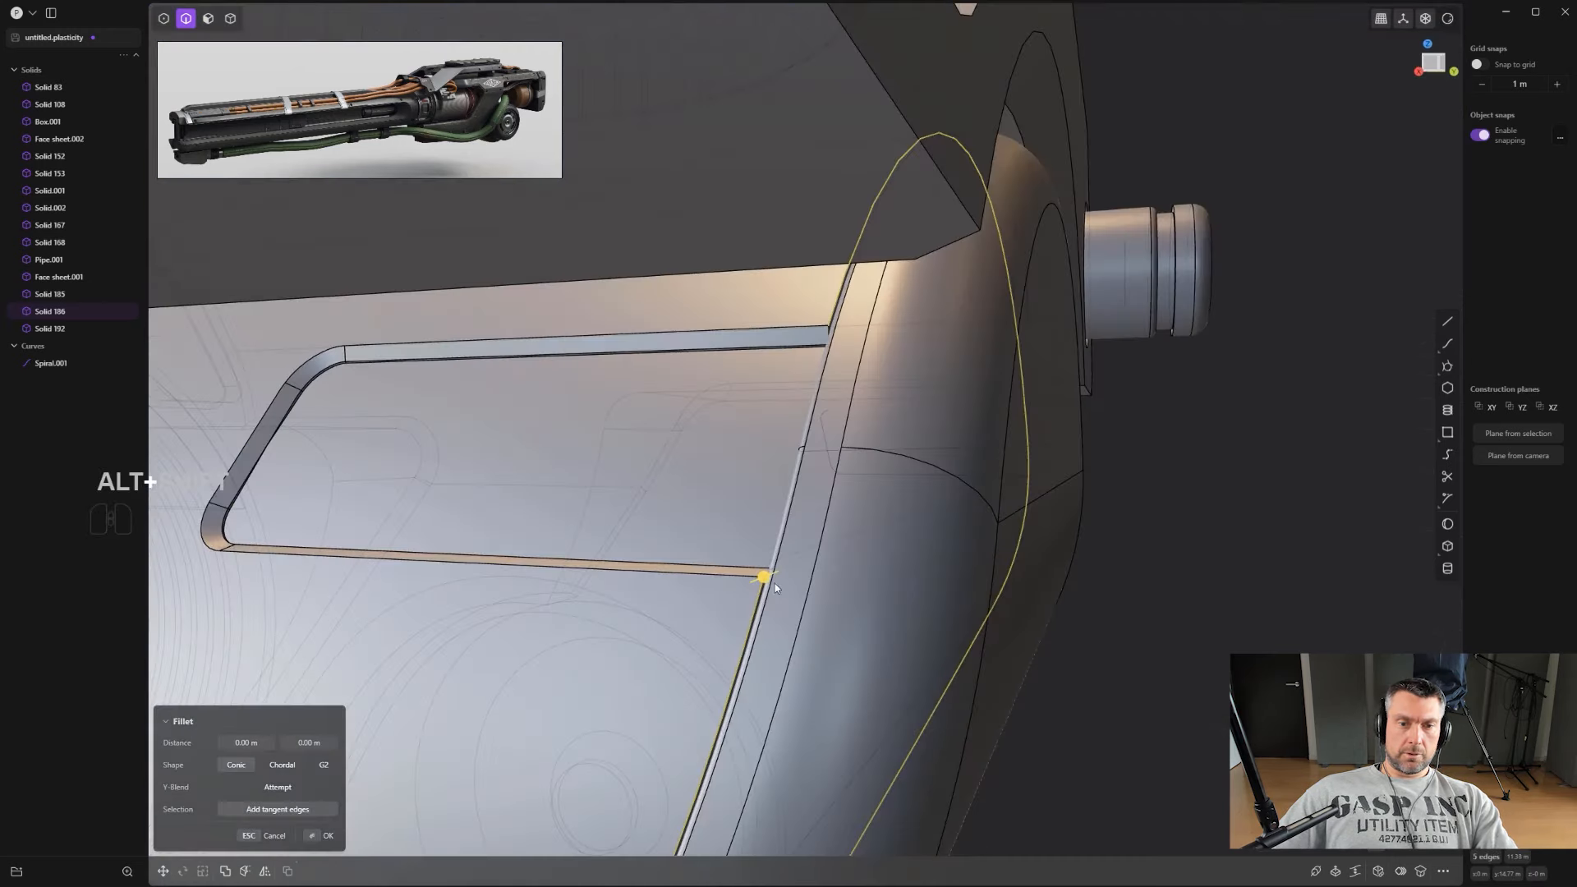
pyautogui.moveTo(769, 580); pyautogui.dragTo(778, 572)
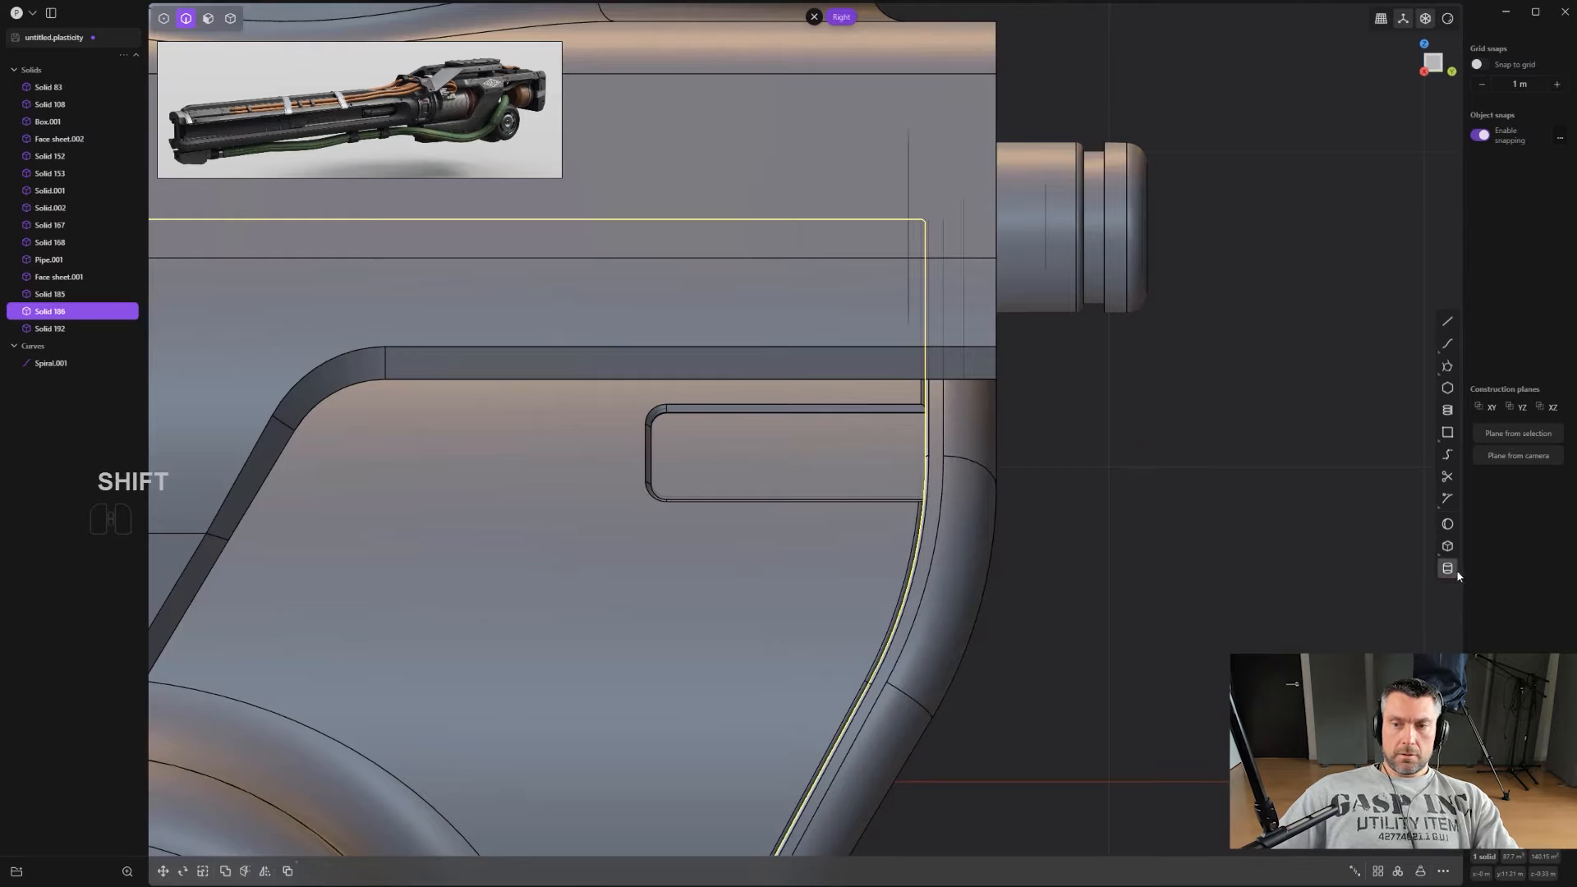
# Step: Cut a small round hole into the recessed panel near its inner end with a cylinder, and lightly fillet its rim
pyautogui.click(1450, 571)
pyautogui.scroll(1, 1427, 584)
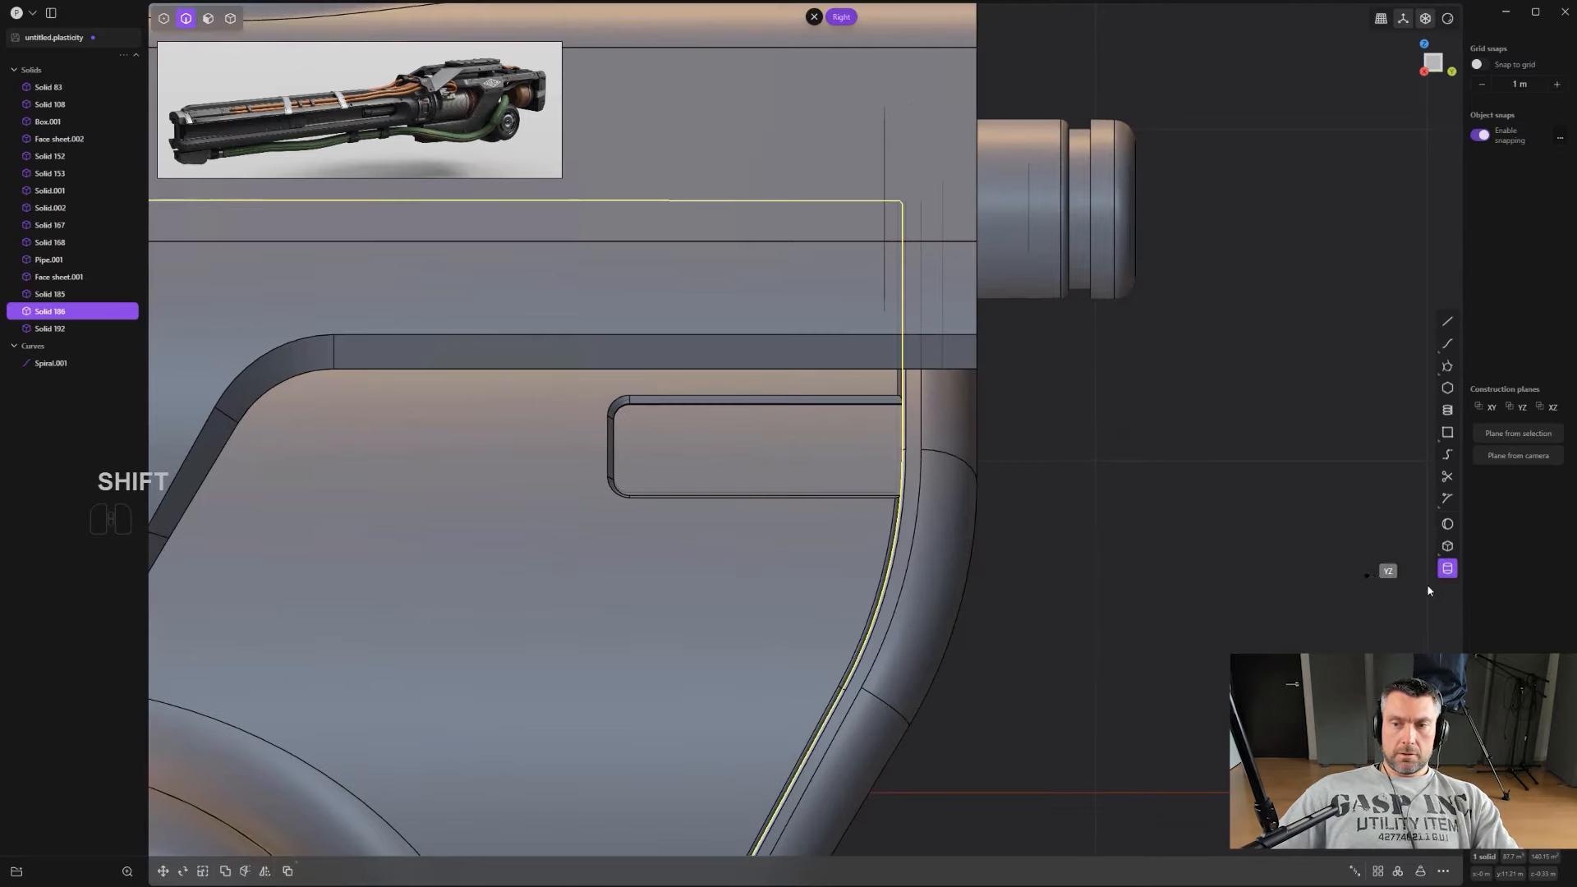
pyautogui.moveTo(542, 492); pyautogui.dragTo(451, 454, button='middle')
pyautogui.scroll(3, 632, 458)
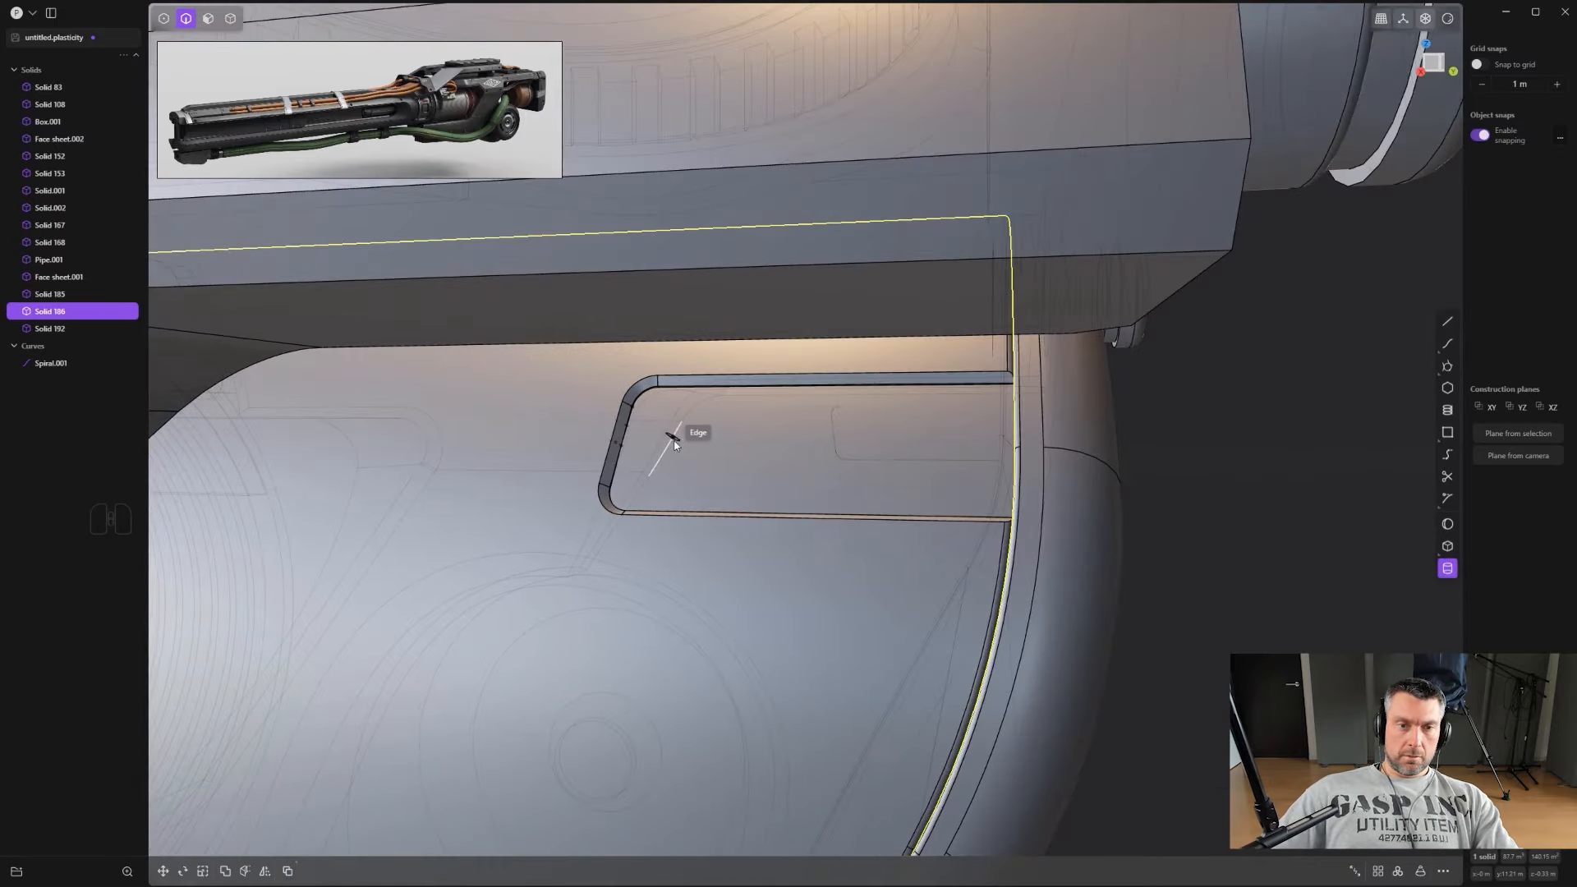
pyautogui.moveTo(673, 443)
pyautogui.mouseDown(button='middle')
pyautogui.moveTo(715, 440)
pyautogui.moveTo(699, 450)
pyautogui.mouseUp(button='middle')
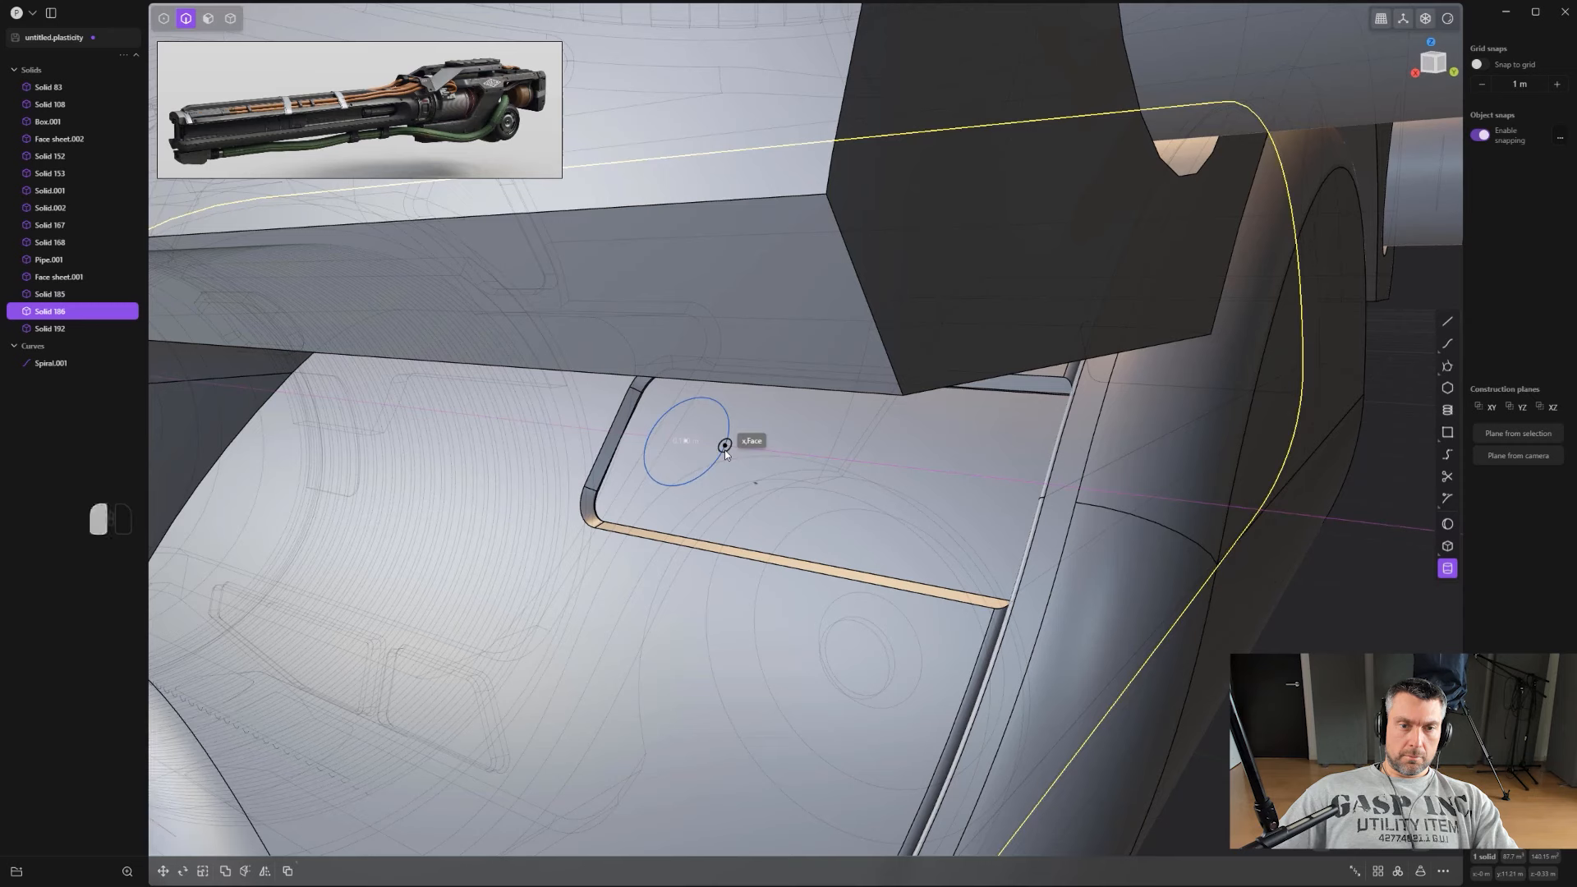
pyautogui.click(724, 450)
pyautogui.click(732, 447)
pyautogui.scroll(1, 735, 430)
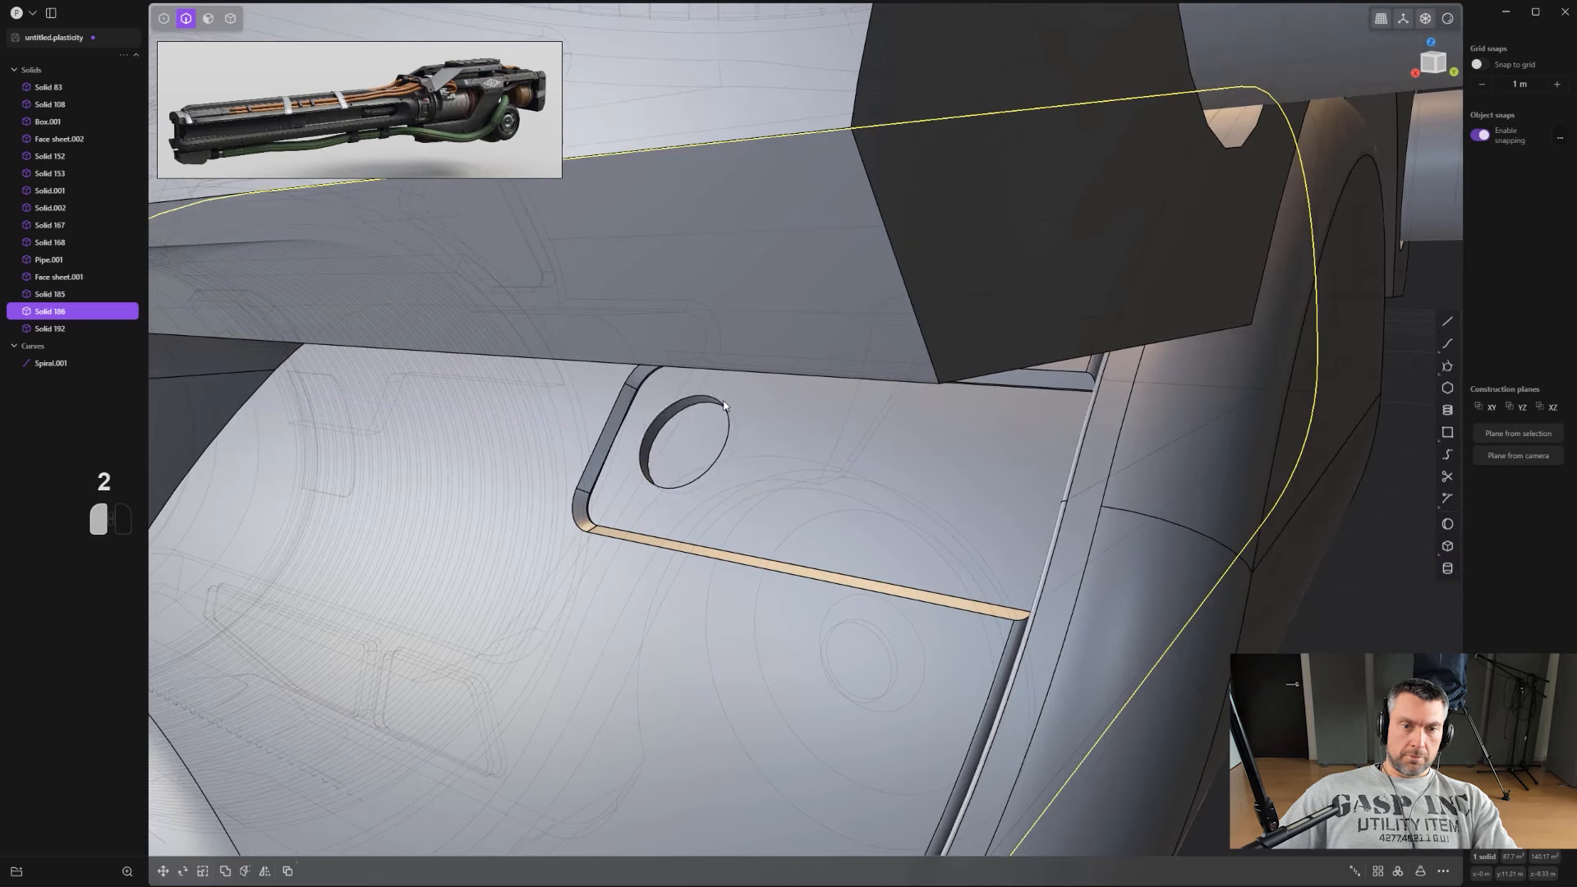
pyautogui.moveTo(724, 406); pyautogui.dragTo(727, 401)
pyautogui.scroll(1, 687, 444)
# Step: Offset the hole floor's outline inward to a smaller concentric circle and raise the inner disc as a button
pyautogui.press('4')
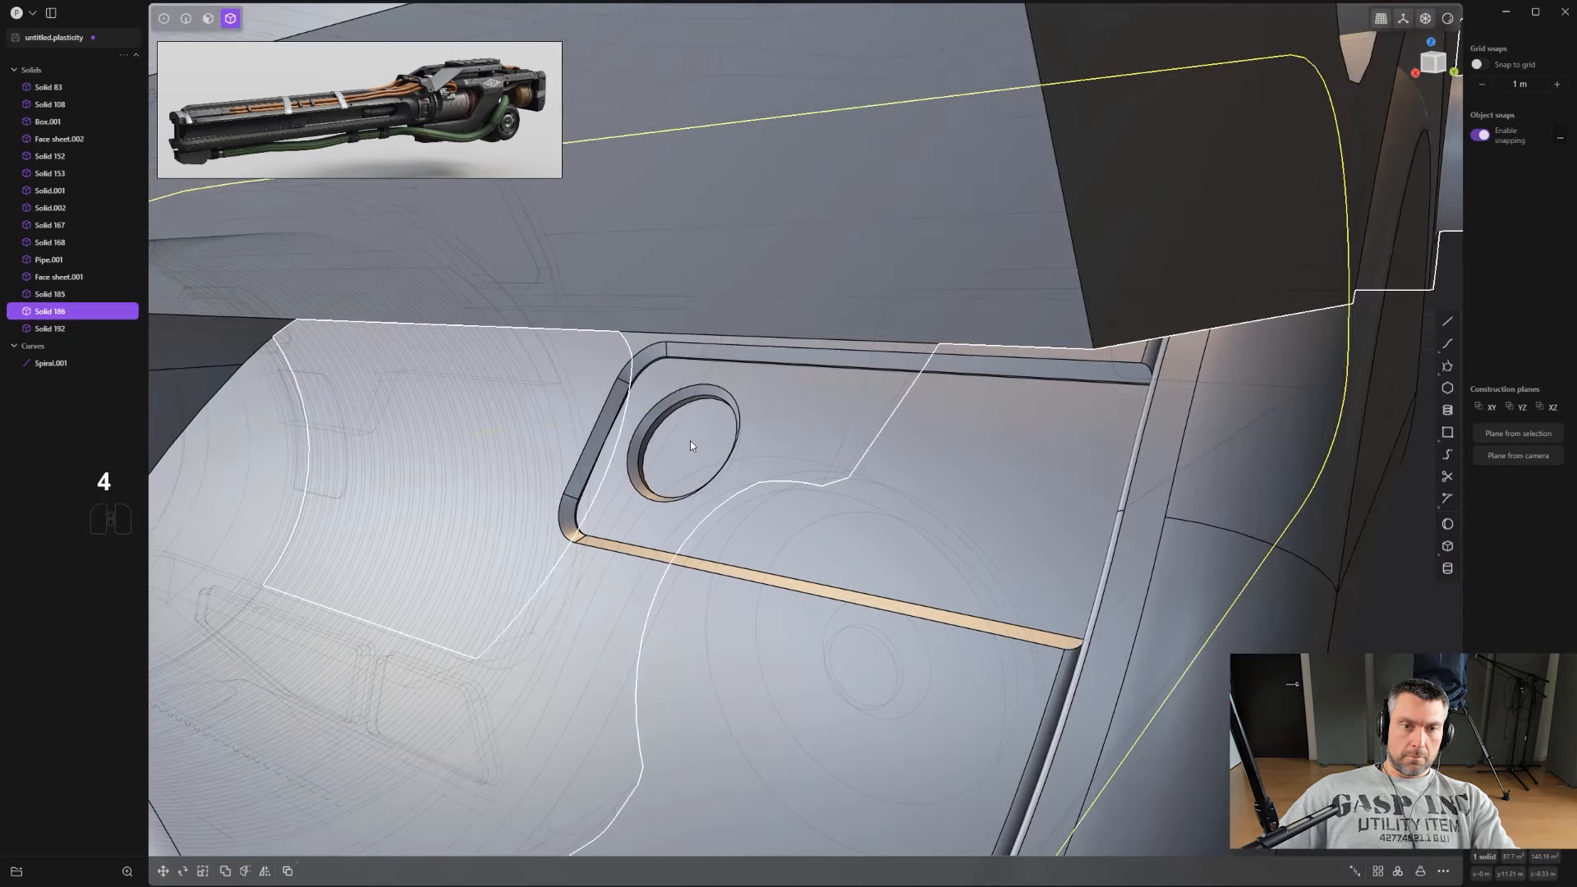
pyautogui.press('3')
pyautogui.click(691, 446)
pyautogui.press('o')
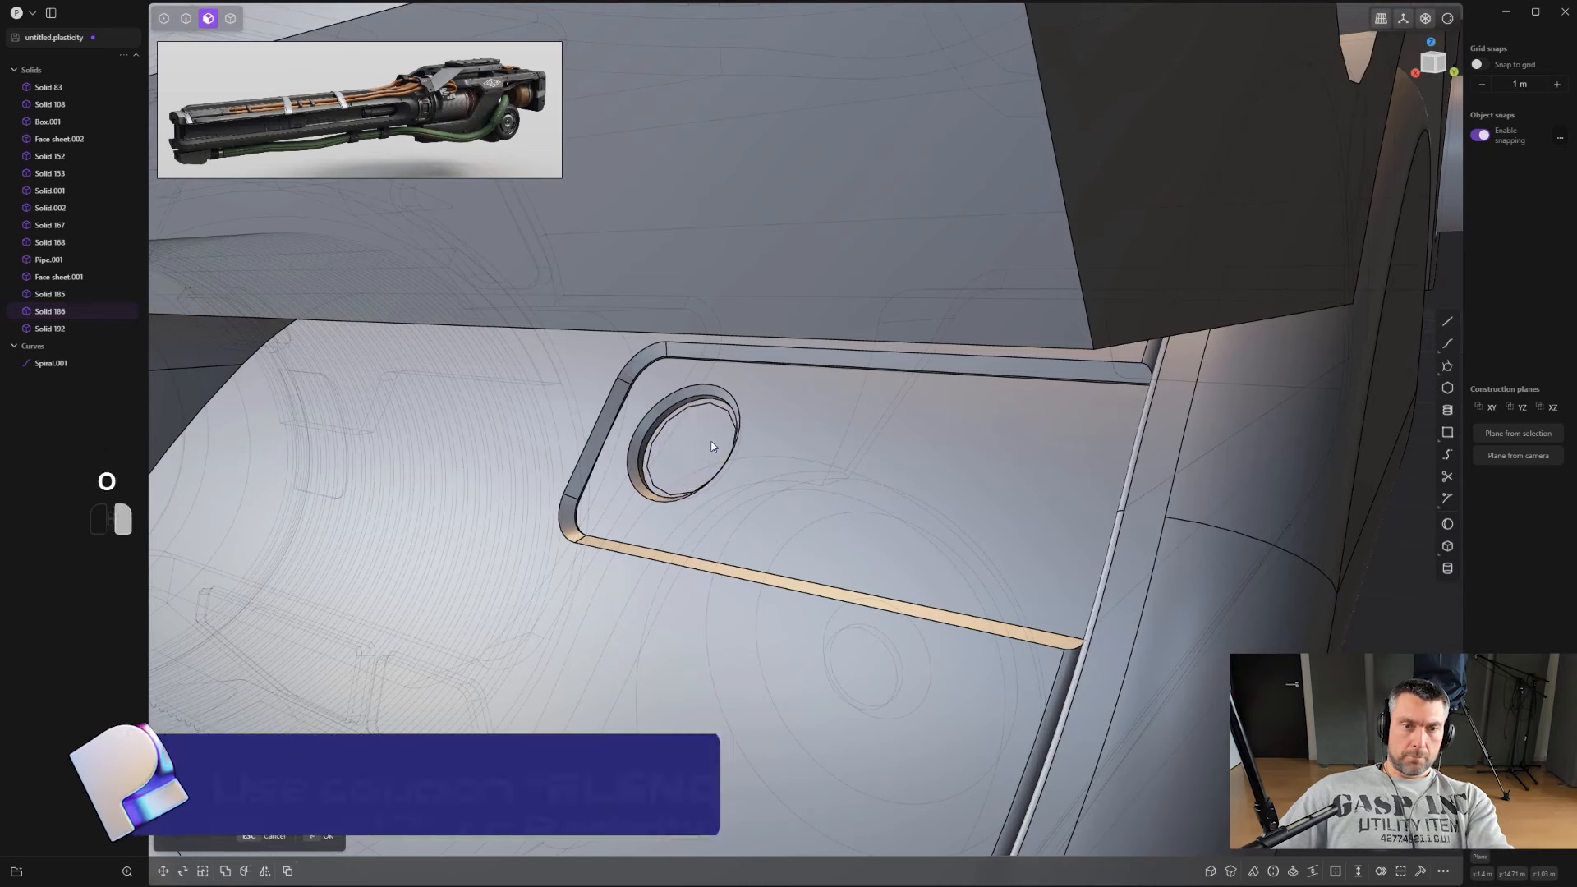
pyautogui.moveTo(678, 413); pyautogui.dragTo(662, 403)
# Step: Round the edge of the raised disc inside the hole with a small fillet
pyautogui.press('2')
pyautogui.click(726, 411)
pyautogui.rightClick(688, 435)
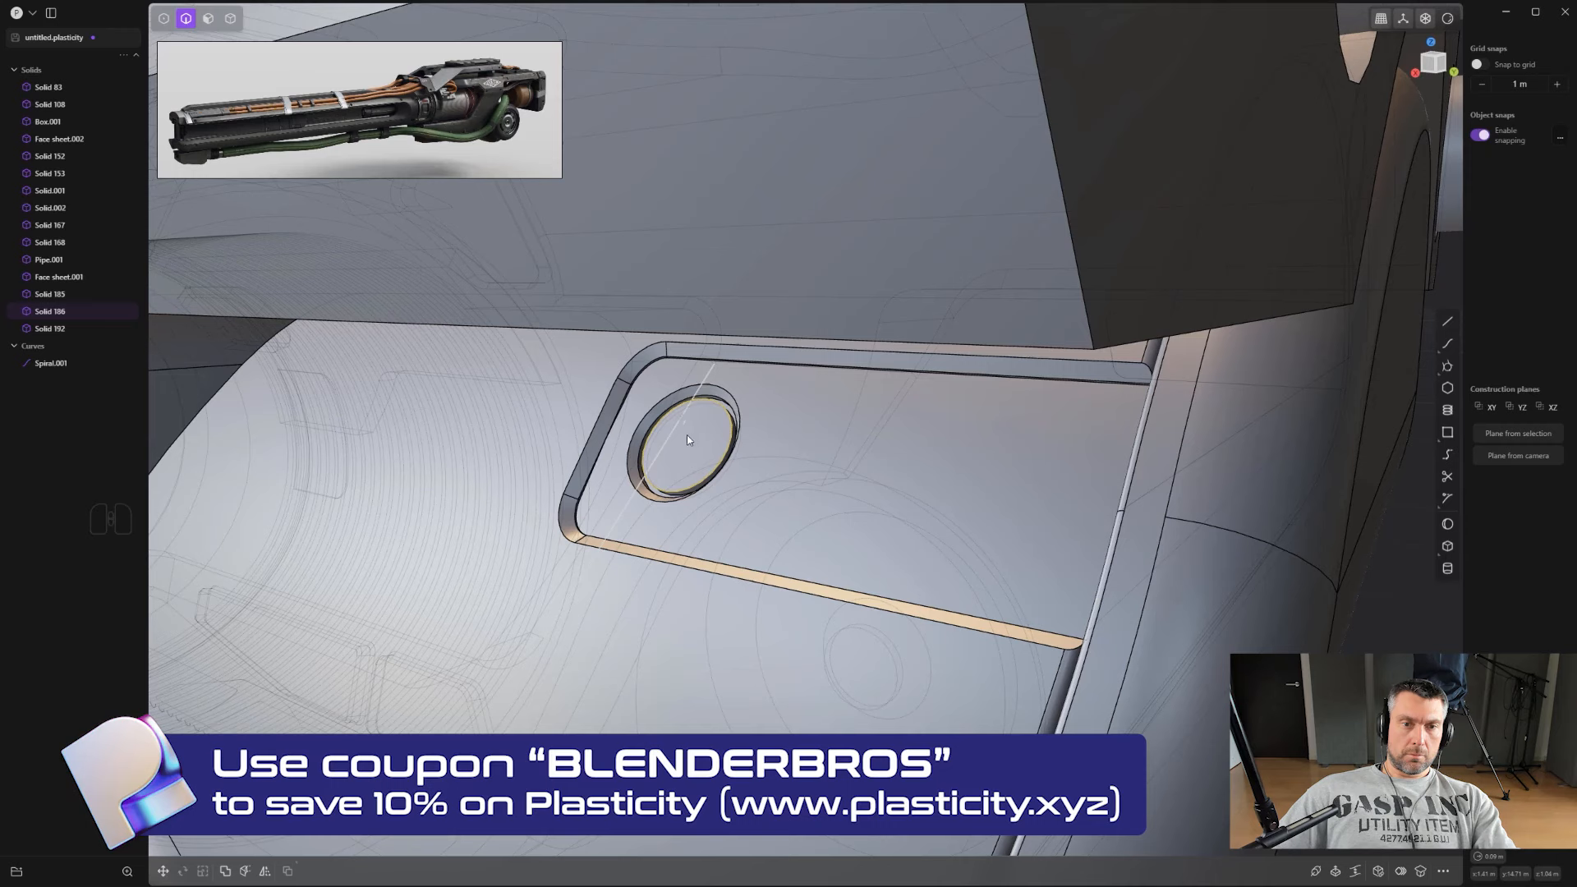
pyautogui.click(696, 449)
pyautogui.press('2')
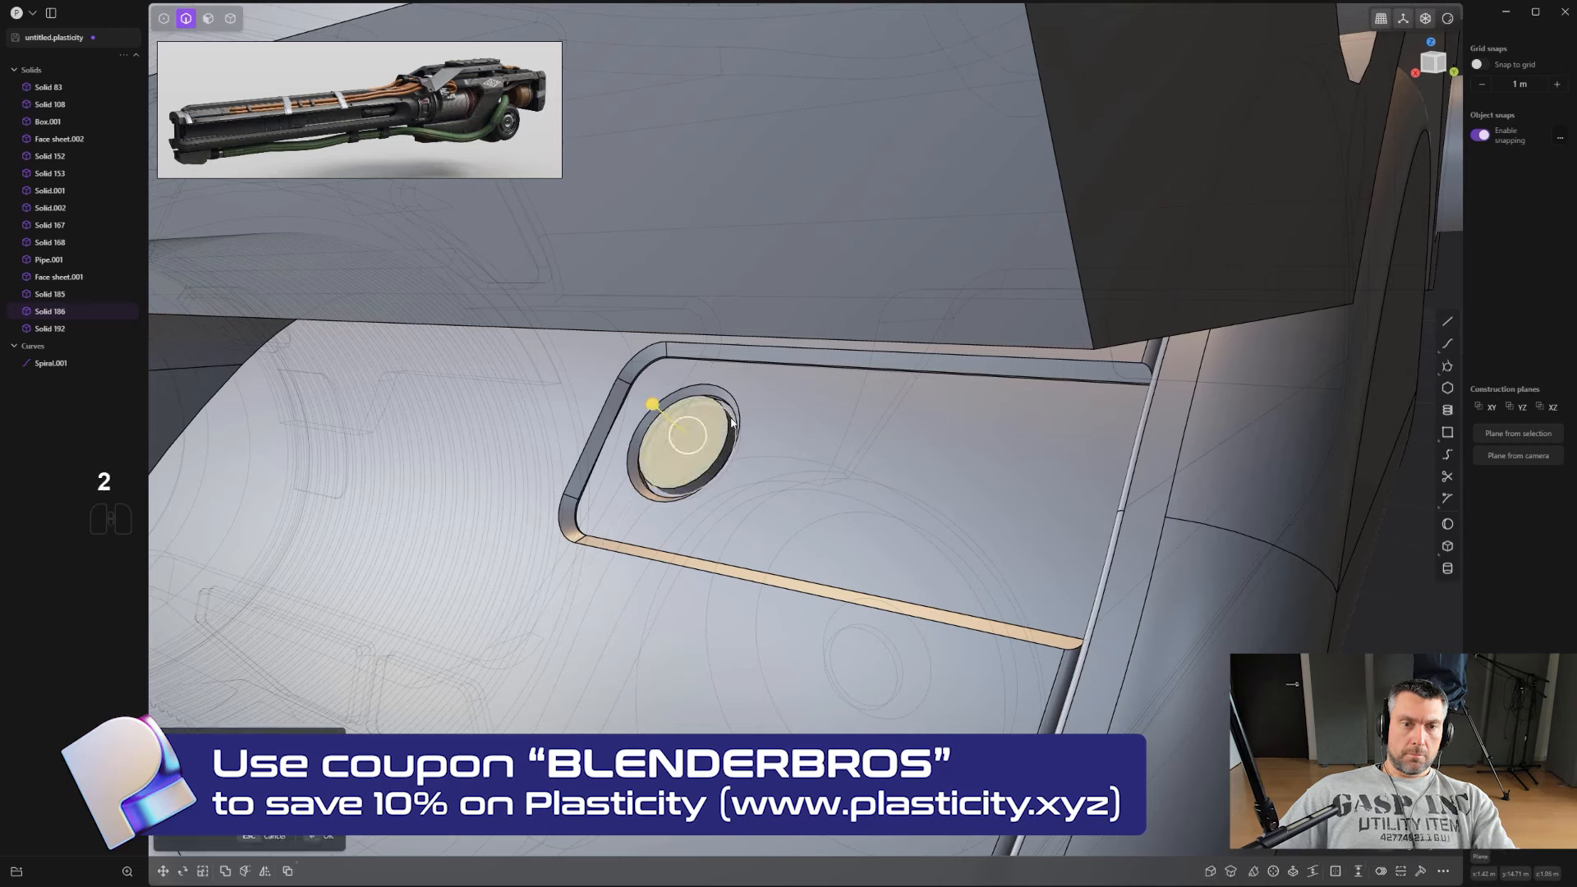
pyautogui.click(726, 415)
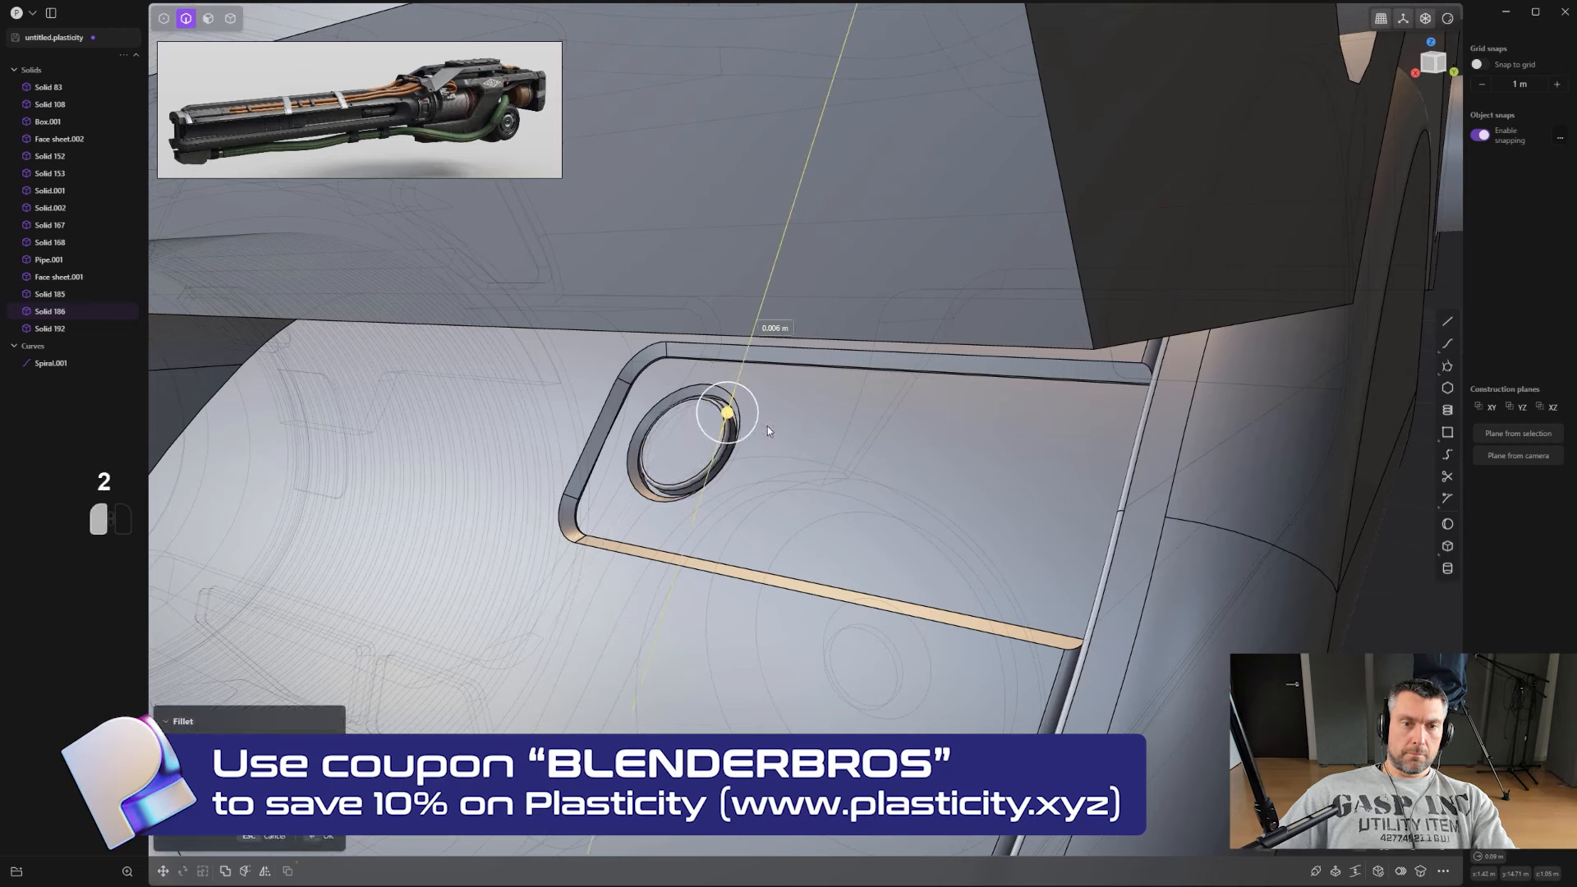
pyautogui.moveTo(768, 431); pyautogui.dragTo(800, 430)
pyautogui.rightClick(800, 430)
# Step: Turn off X-ray and mirror the rear housing across the gun's centre plane to repeat the recess on the other side
pyautogui.scroll(-3, 800, 430)
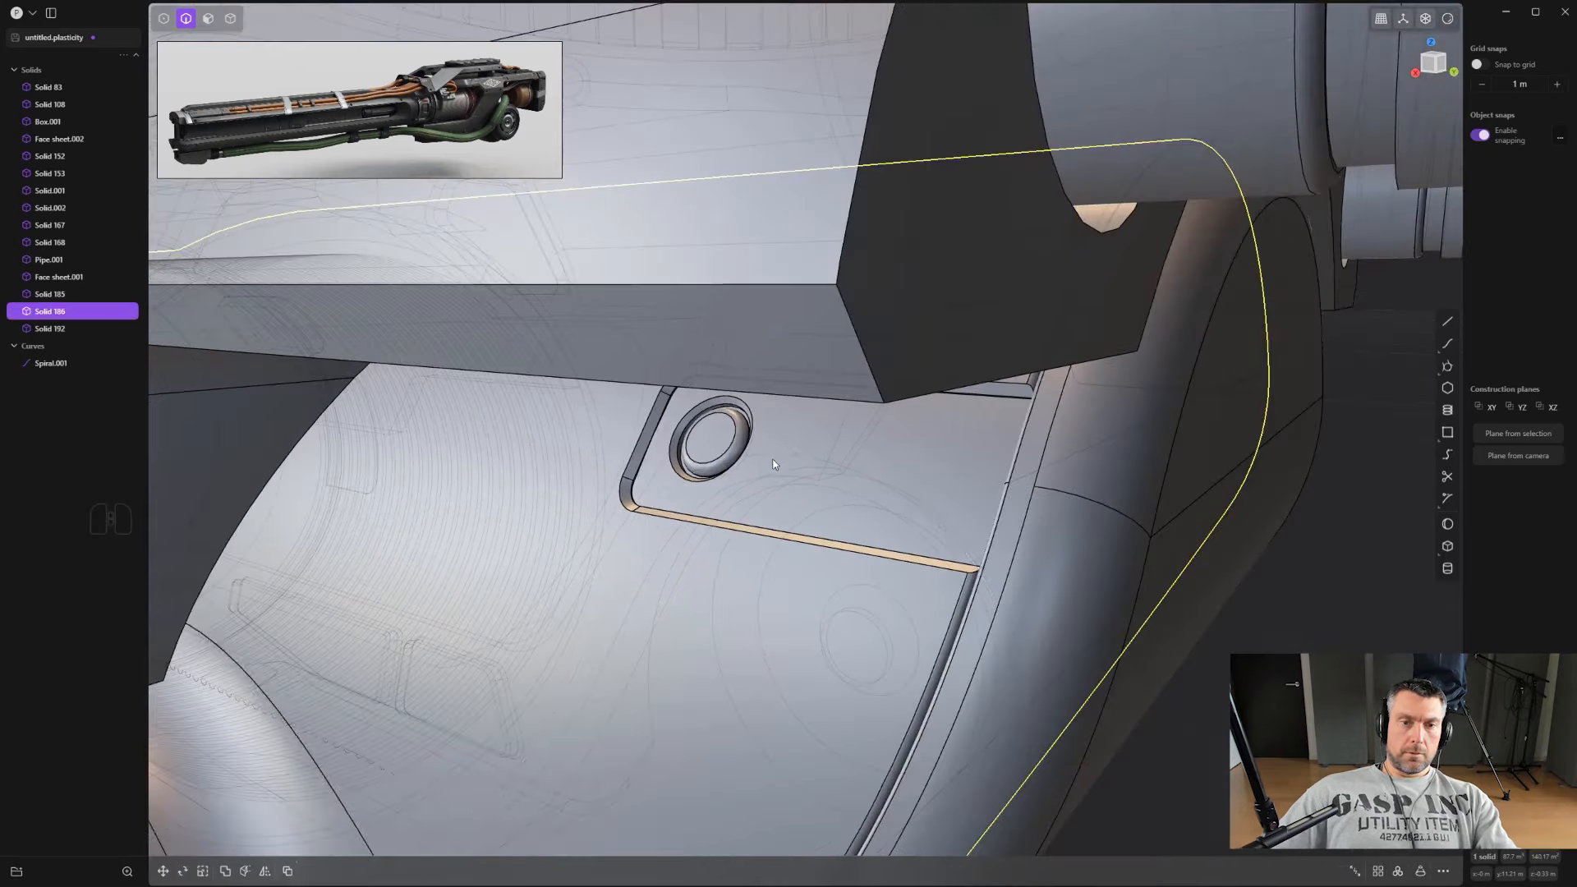
pyautogui.keyDown('alt'); pyautogui.moveTo(800, 430); pyautogui.dragTo(771, 426, button='middle'); pyautogui.keyUp('alt')
pyautogui.scroll(-8, 771, 432)
pyautogui.press('4')
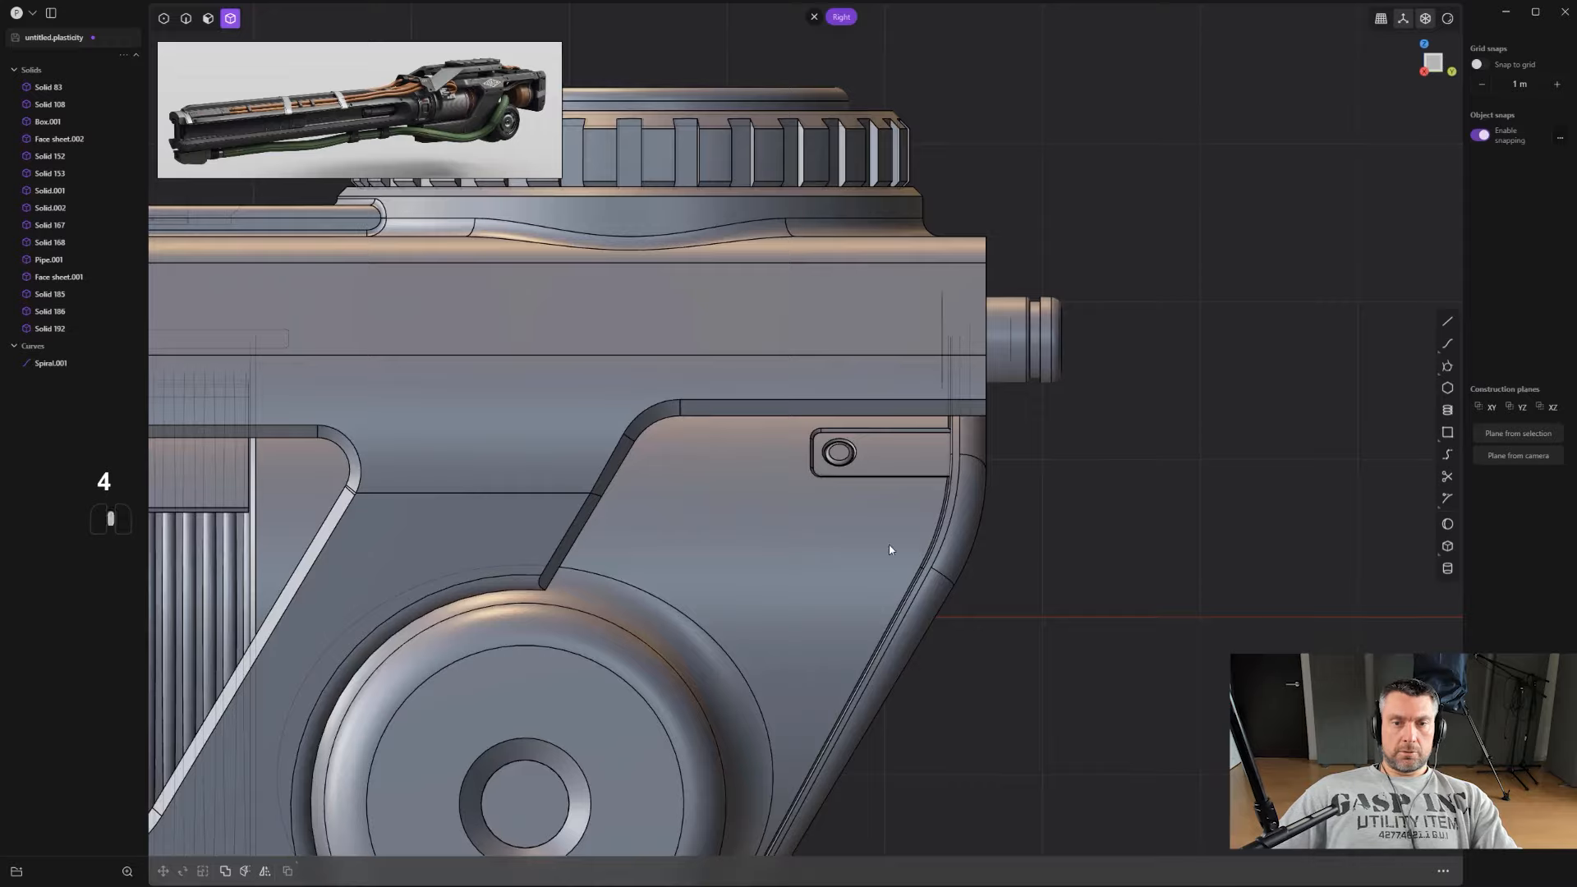
pyautogui.moveTo(887, 548); pyautogui.dragTo(743, 480, button='middle')
pyautogui.scroll(-3, 850, 523)
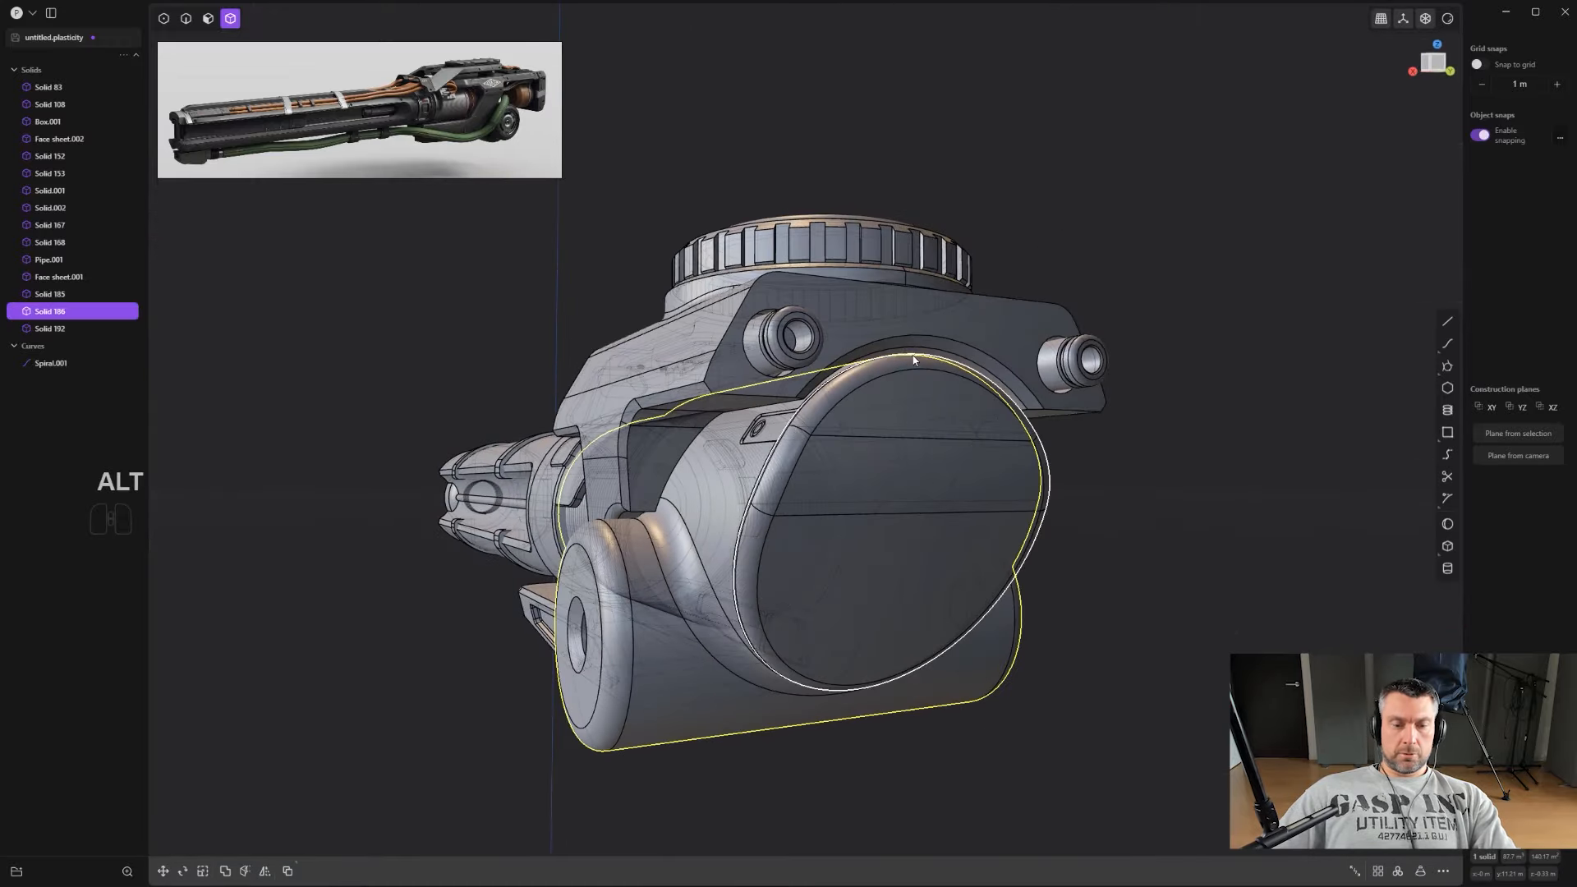
pyautogui.hotkey('alt', 'z')
pyautogui.hotkey('alt', 'x')
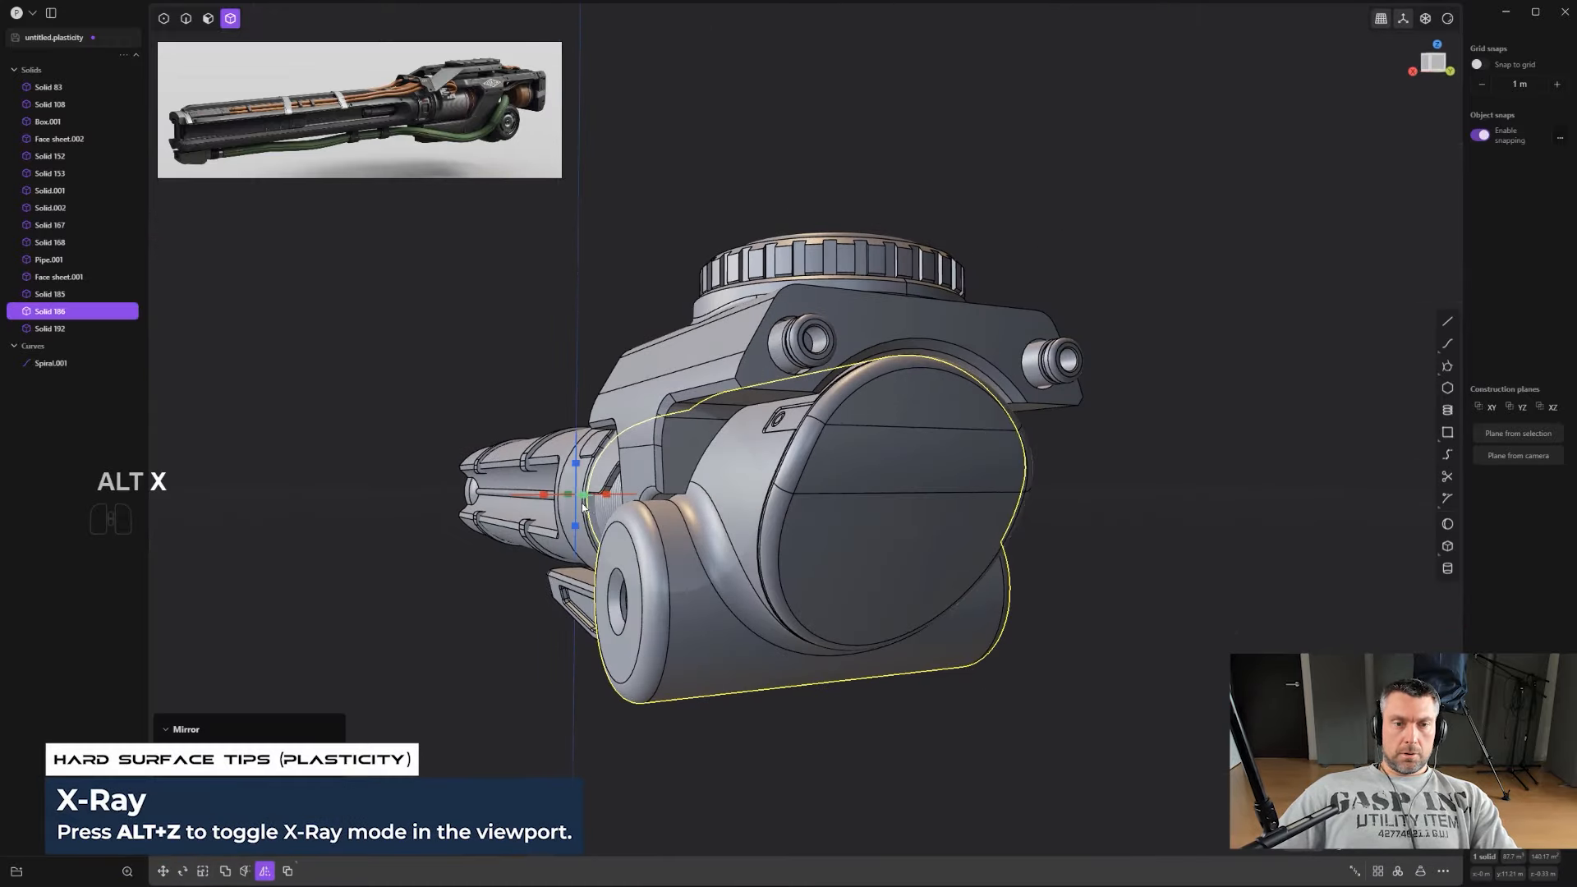
pyautogui.press('q')
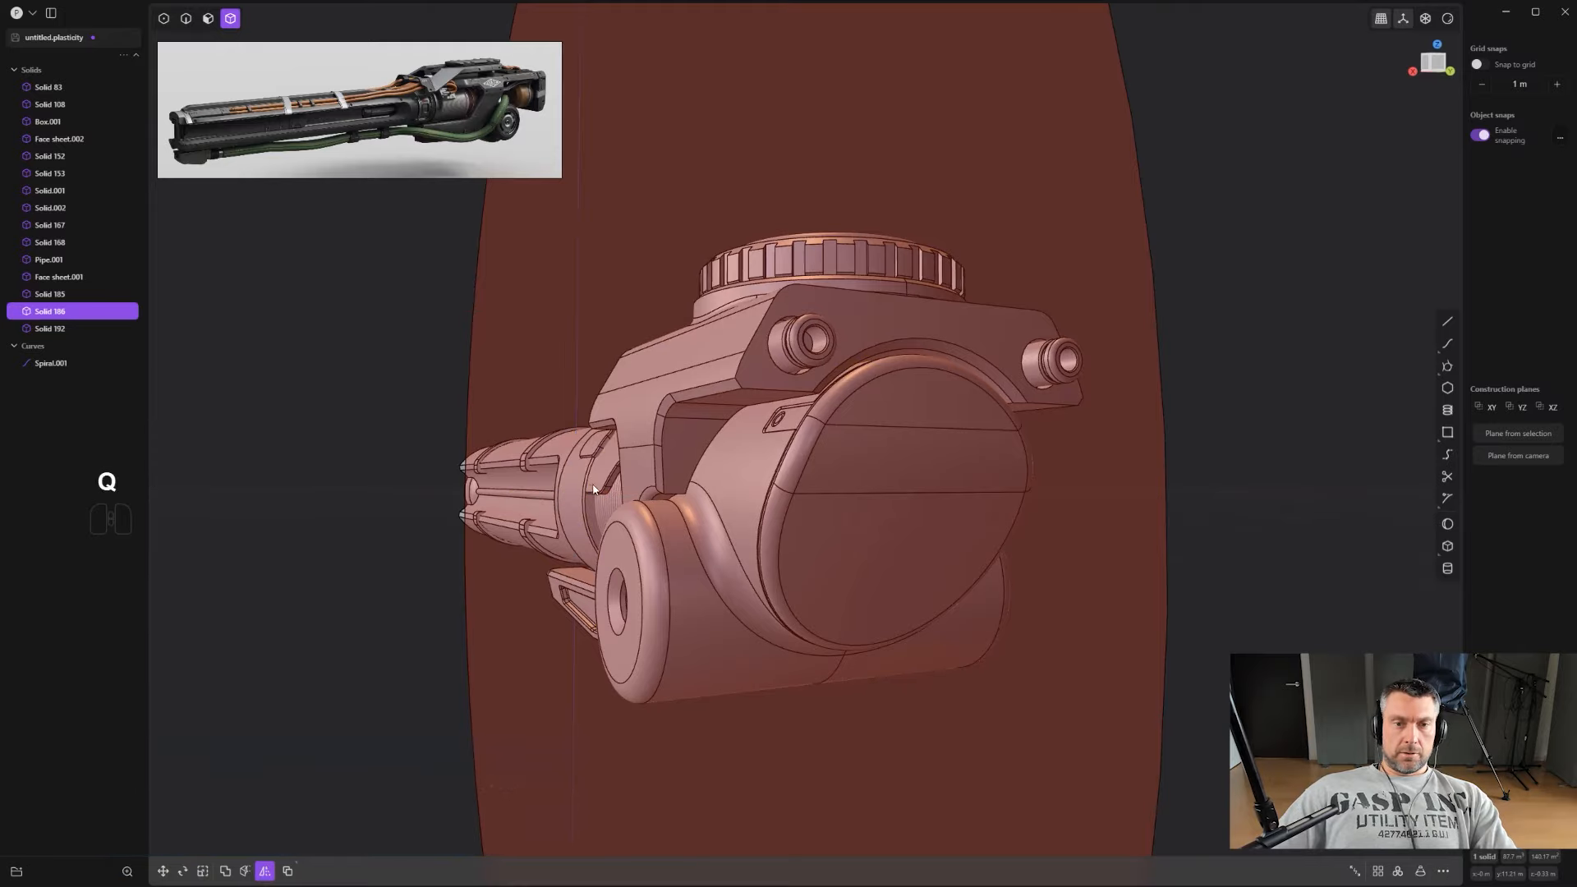
# Step: Examine the whole gun from several angles with and without edge lines, adjusting the viewport display
pyautogui.keyDown('alt'); pyautogui.moveTo(560, 499); pyautogui.dragTo(990, 418, button='middle'); pyautogui.keyUp('alt')
pyautogui.scroll(-4, 953, 427)
pyautogui.click(954, 394)
pyautogui.hotkey('ctrl', 'e')
pyautogui.hotkey('ctrl', 'e')
pyautogui.scroll(2, 989, 415)
pyautogui.moveTo(1067, 329); pyautogui.dragTo(1142, 370, button='middle')
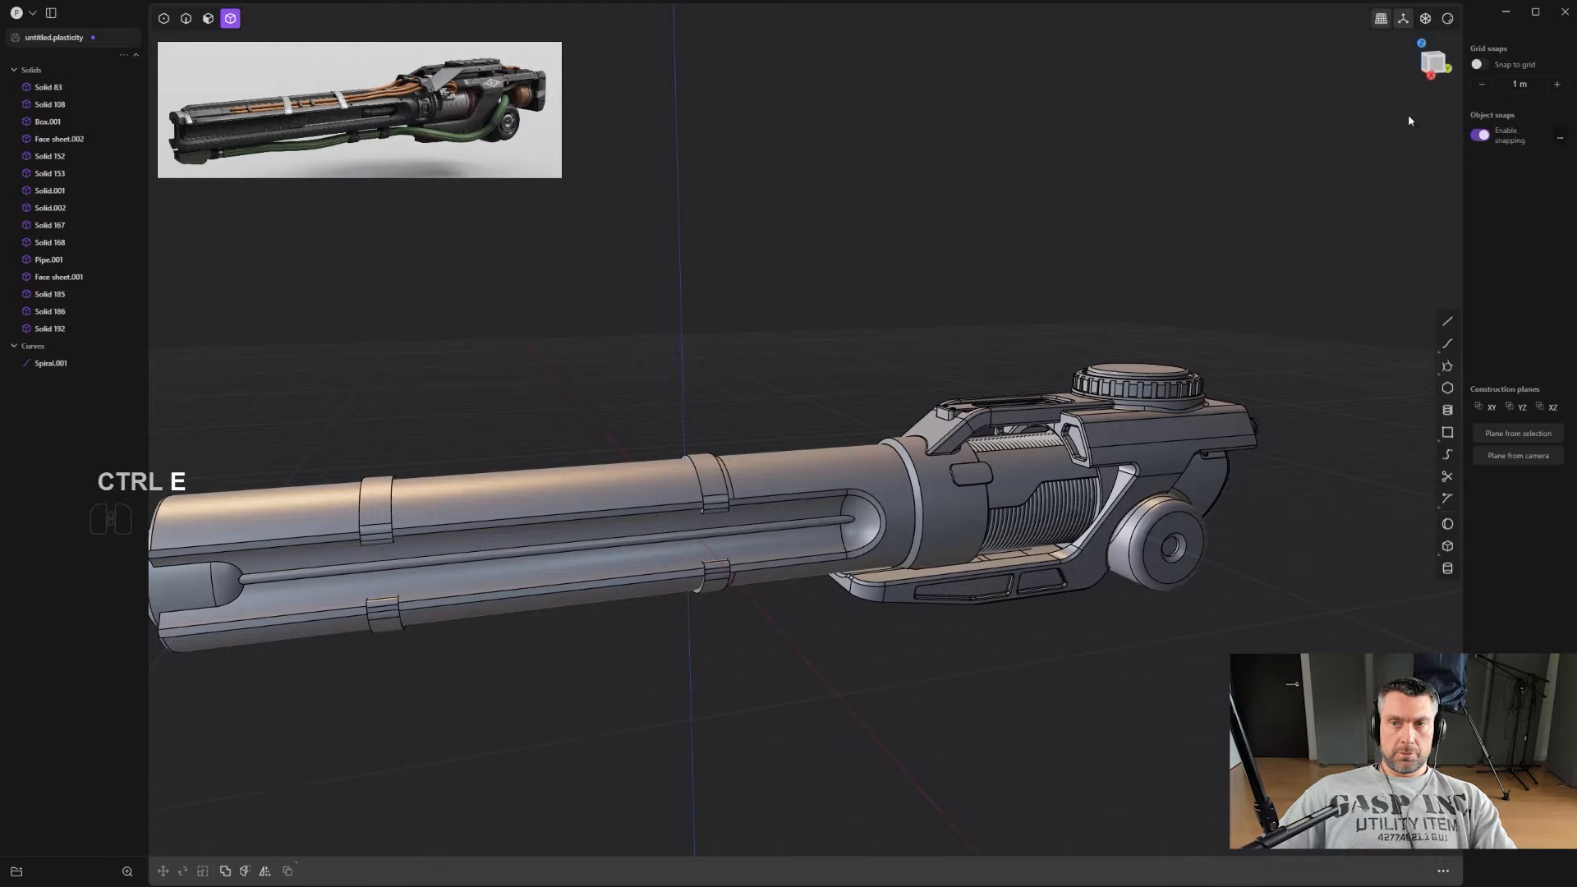
pyautogui.click(1443, 22)
pyautogui.click(1402, 73)
pyautogui.keyDown('shift'); pyautogui.moveTo(1095, 312); pyautogui.dragTo(1100, 189, button='middle'); pyautogui.keyUp('shift')
pyautogui.moveTo(1100, 189); pyautogui.dragTo(698, 405, button='middle')
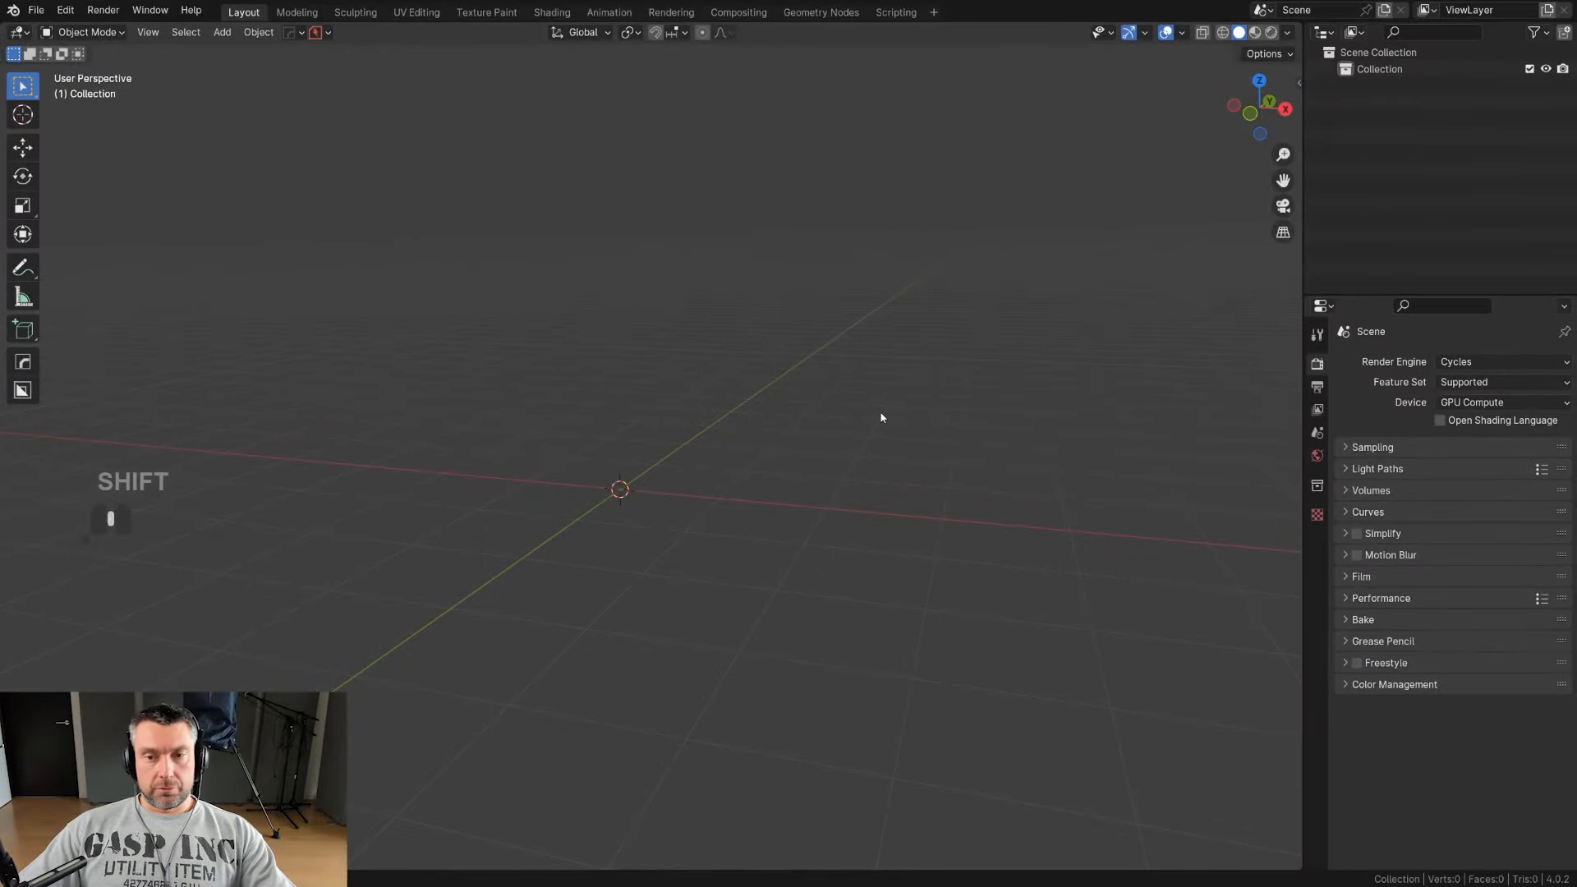
# Step: Switch to Blender, connect the Plasticity bridge to localhost:8980, and load the gun model in an orthographic view
pyautogui.press('n')
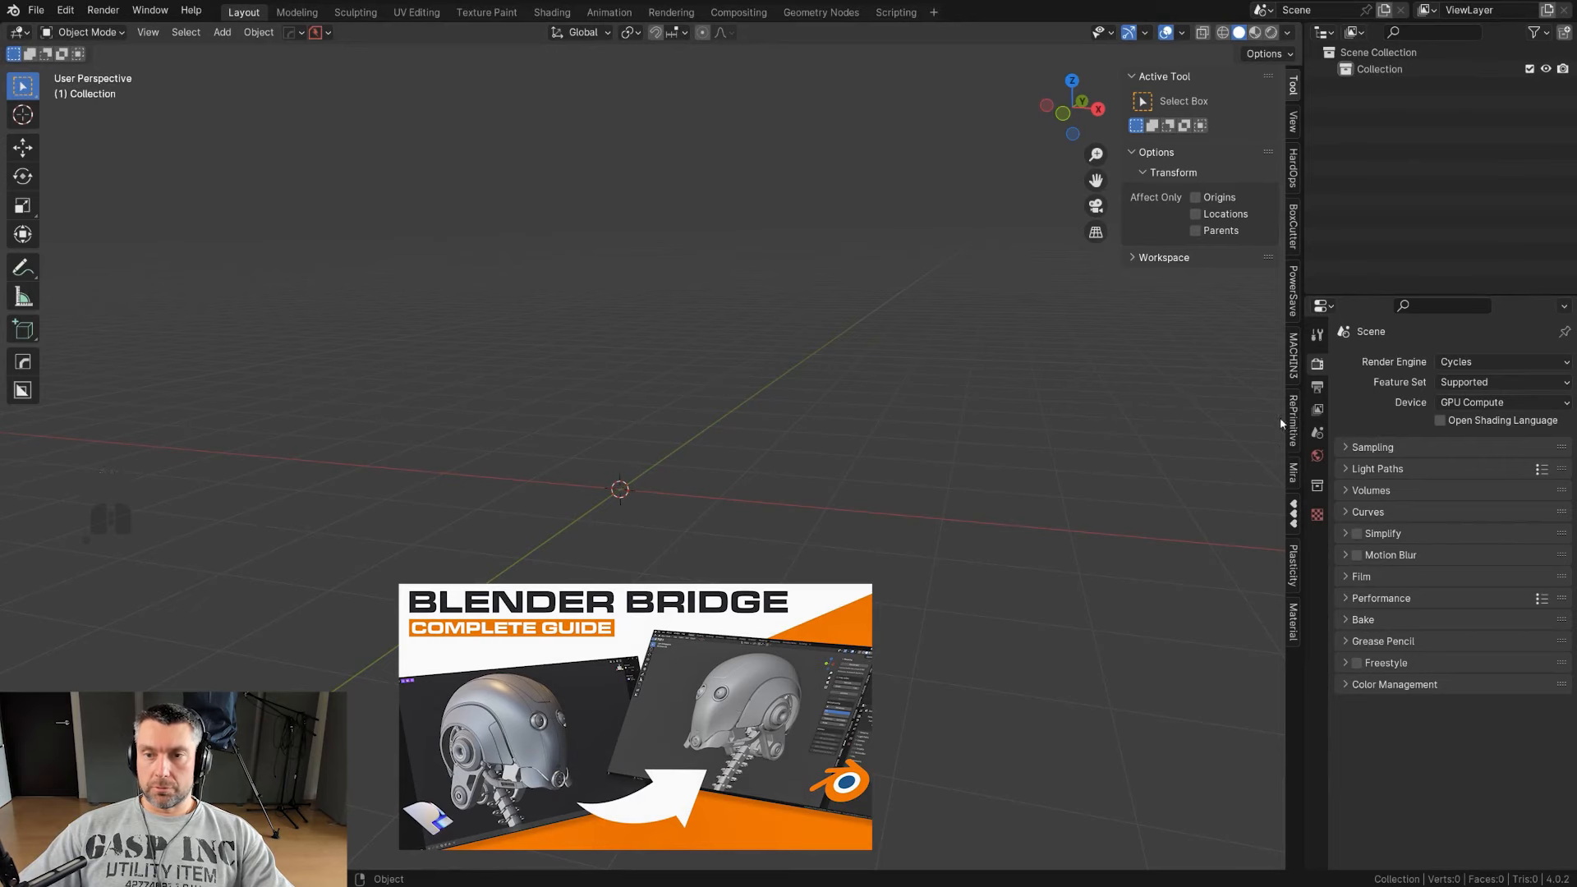
pyautogui.click(1293, 566)
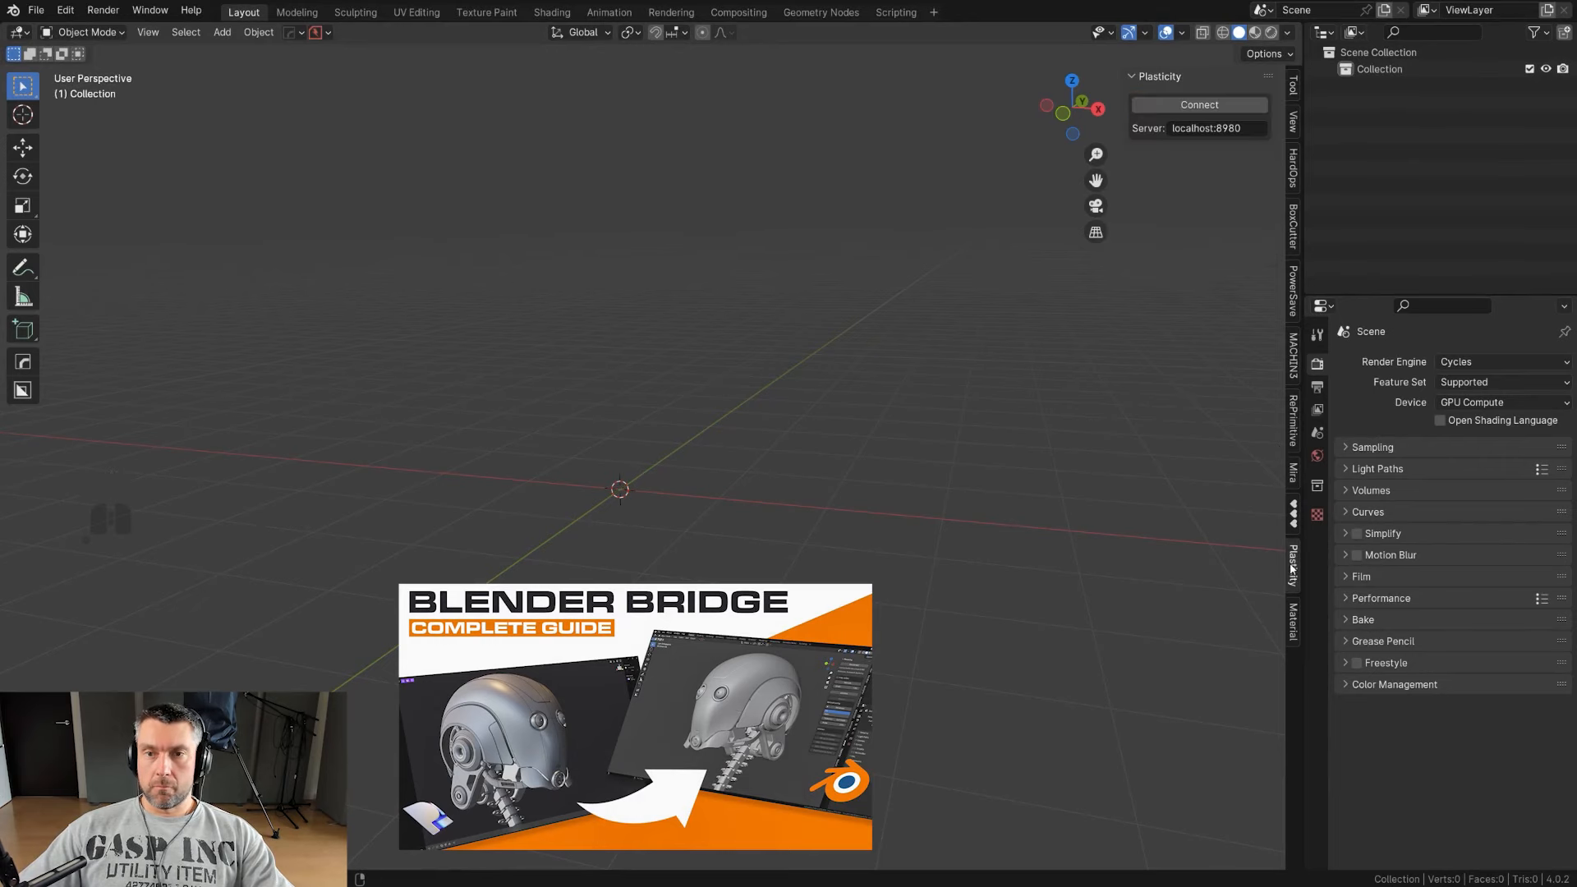
pyautogui.click(1180, 107)
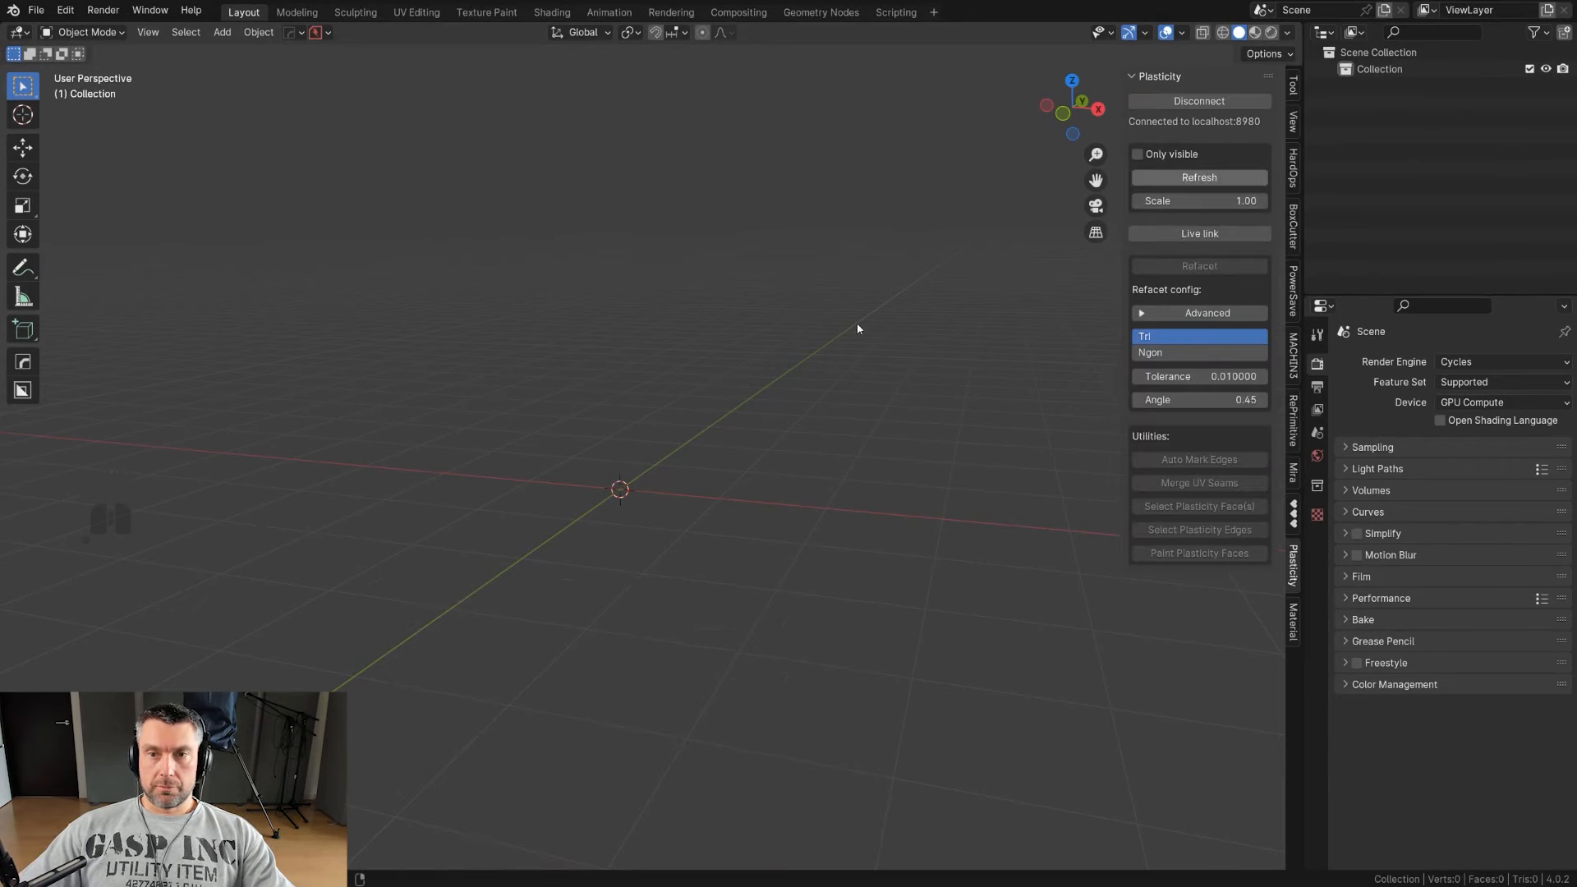
pyautogui.scroll(-4, 948, 309)
pyautogui.keyDown('alt'); pyautogui.moveTo(948, 309); pyautogui.dragTo(803, 359, button='middle'); pyautogui.keyUp('alt')
pyautogui.press('KP_5')
pyautogui.scroll(-3, 678, 364)
# Step: Add a mesh plane, scale it up as a floor, and lower it about 3 m along Z beneath the gun
pyautogui.hotkey('shift', 'a')
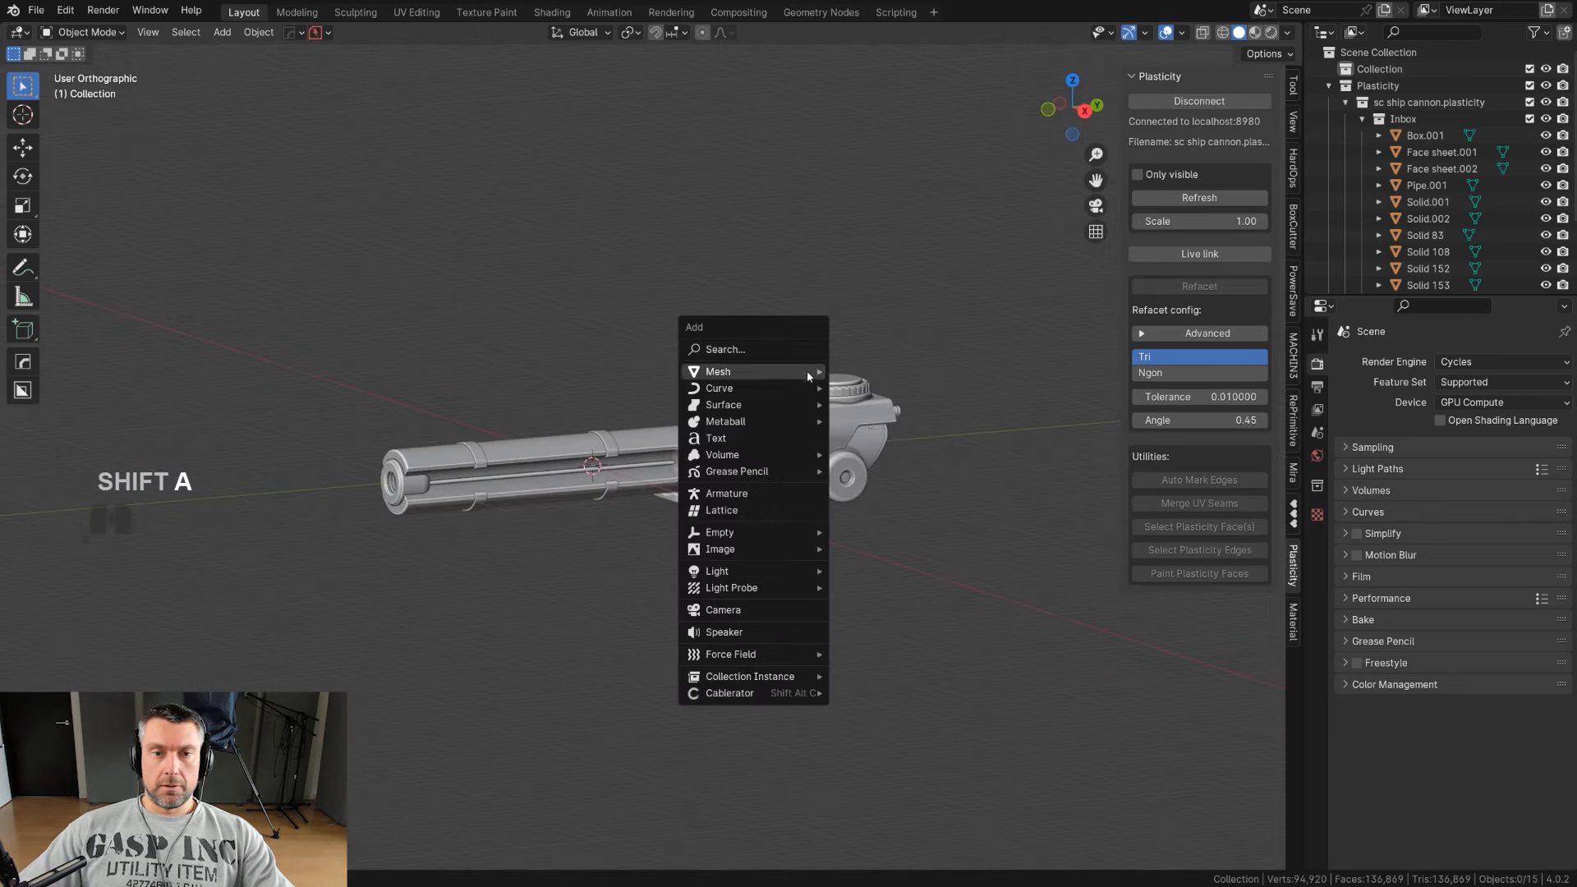
pyautogui.moveTo(801, 371)
pyautogui.click(887, 412)
pyautogui.press('s')
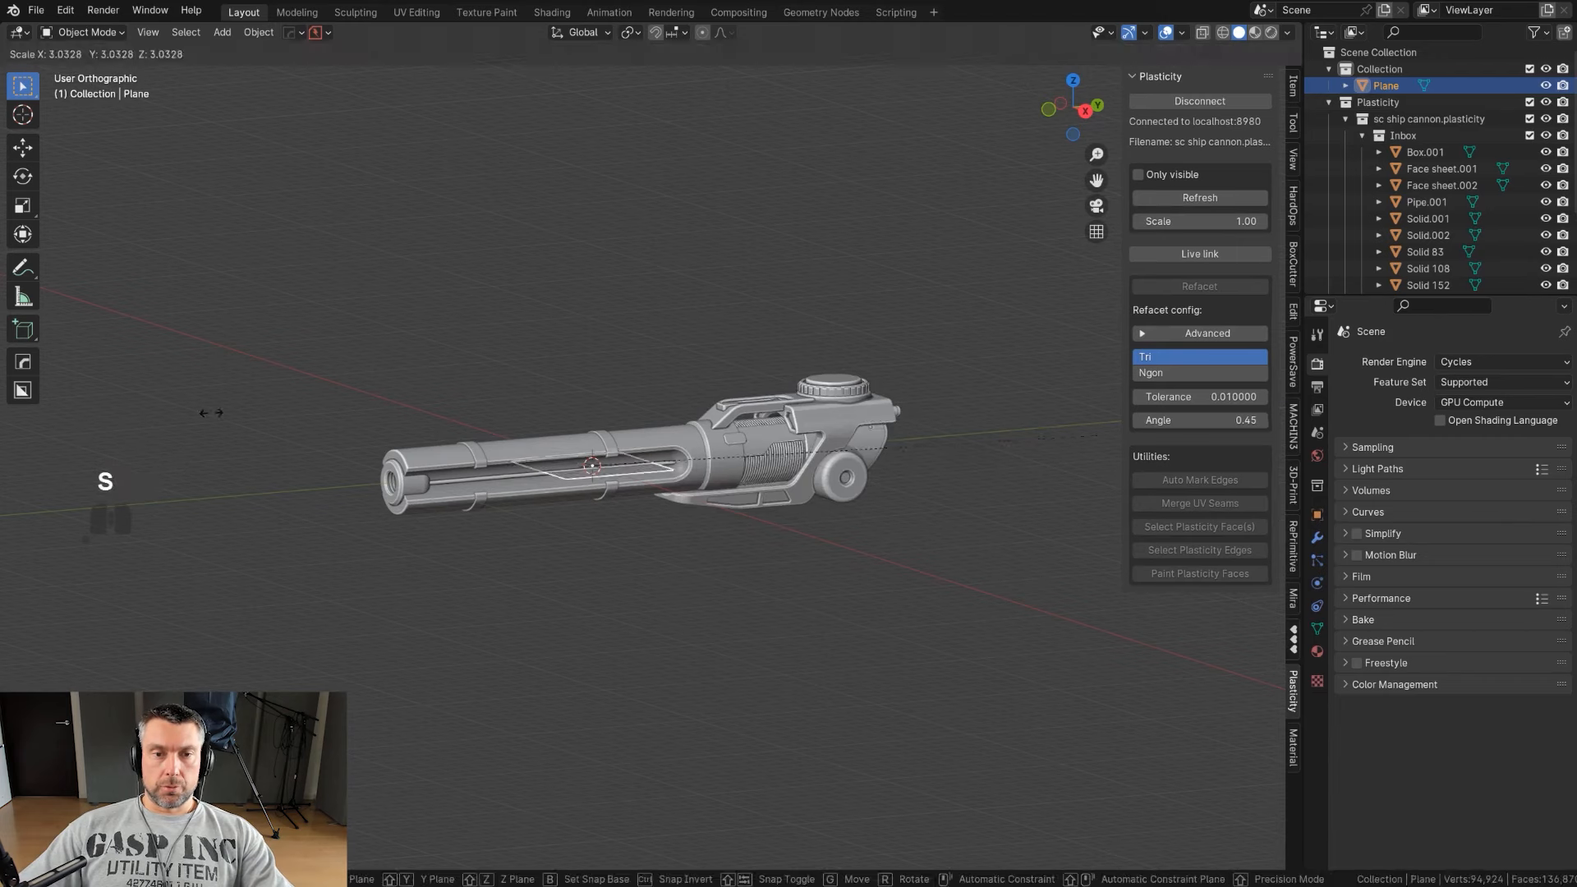
pyautogui.click(417, 758)
pyautogui.press('g')
pyautogui.press('z')
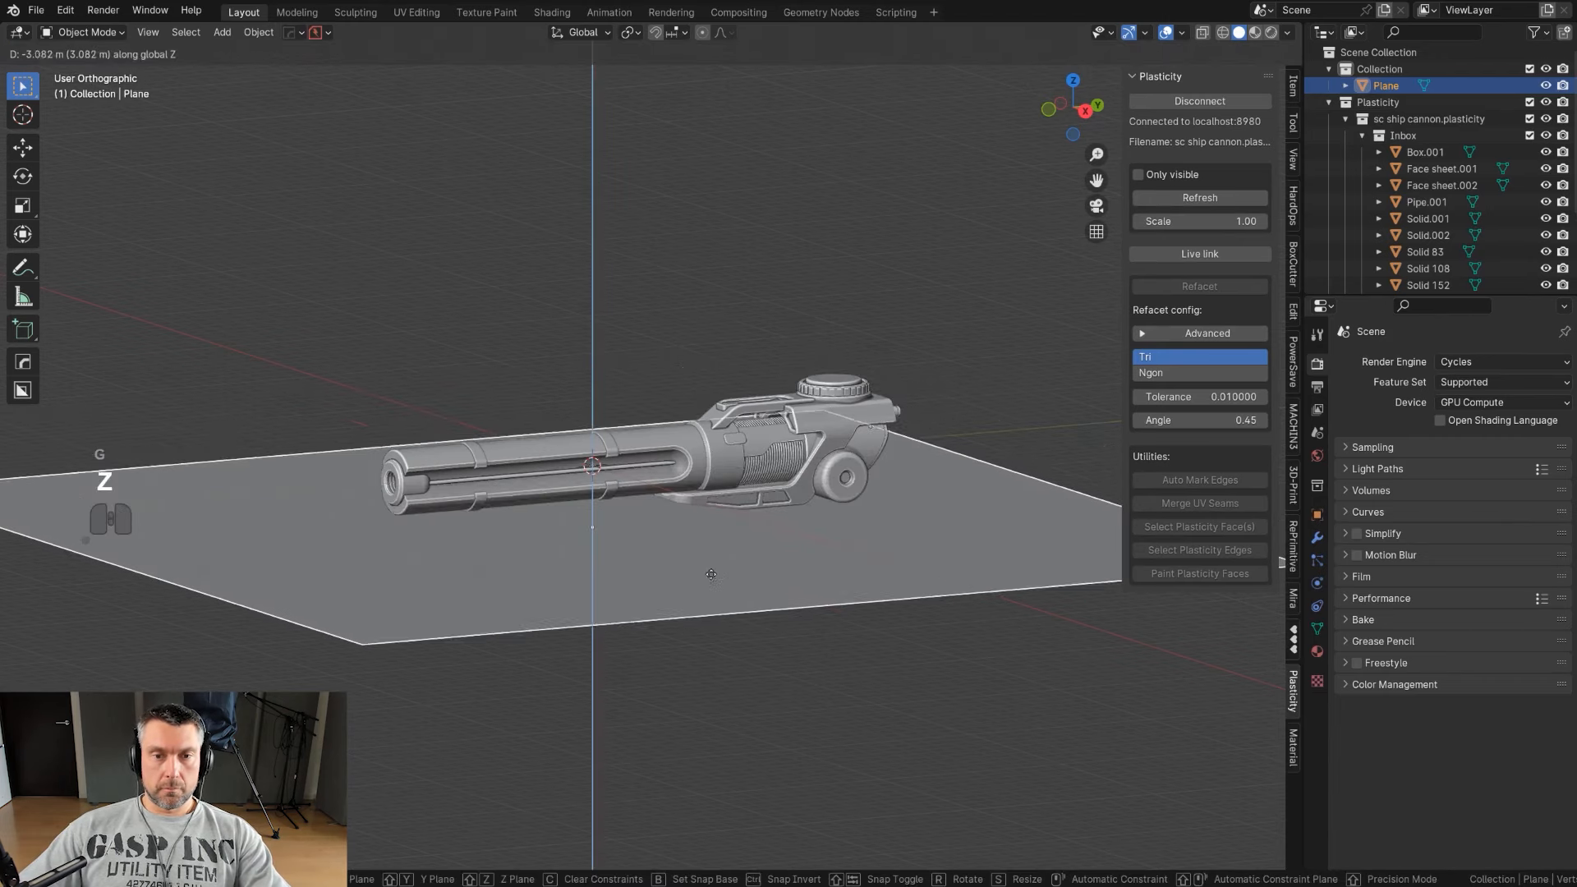
pyautogui.click(862, 547)
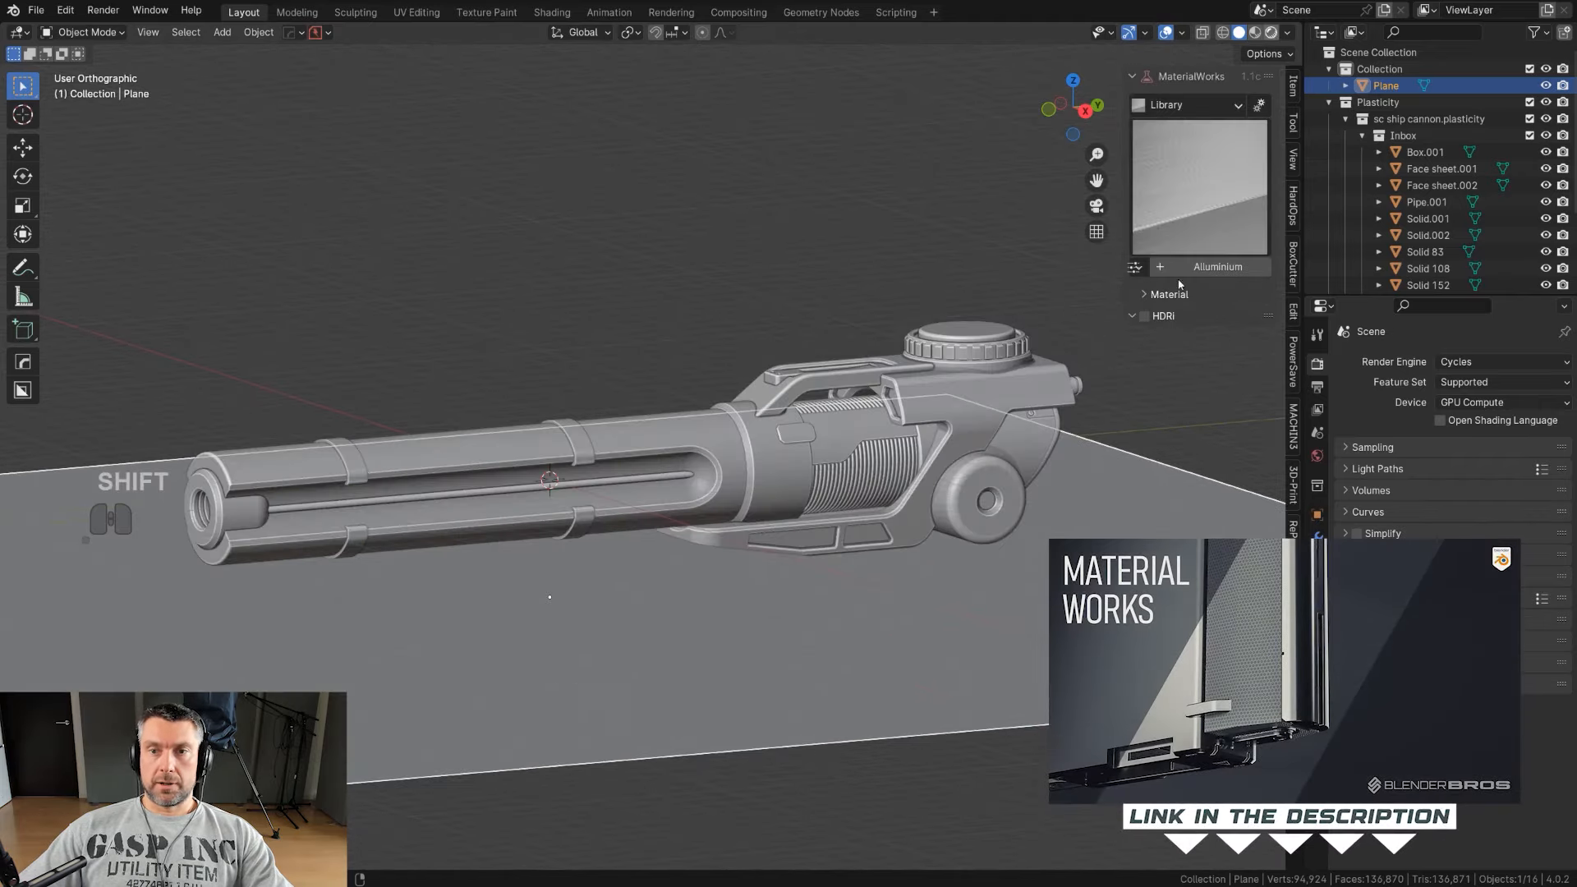
# Step: Enable the MaterialWorks HDRI lighting and enlarge the floor plane further
pyautogui.click(1144, 316)
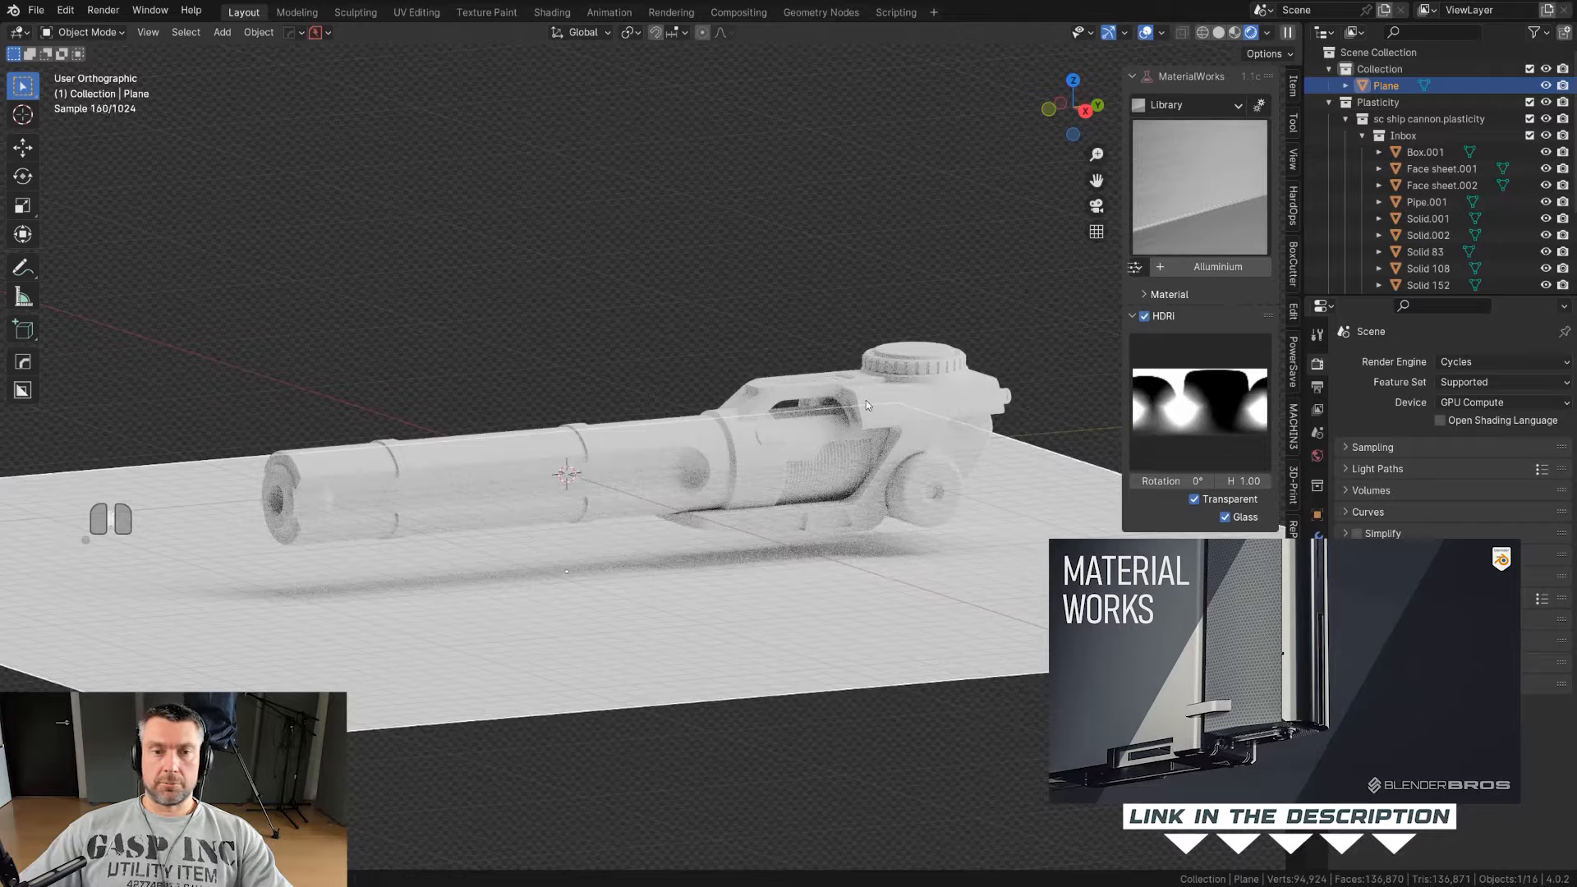
pyautogui.scroll(2, 866, 405)
pyautogui.scroll(-3, 866, 405)
pyautogui.press('s')
pyautogui.click(1175, 637)
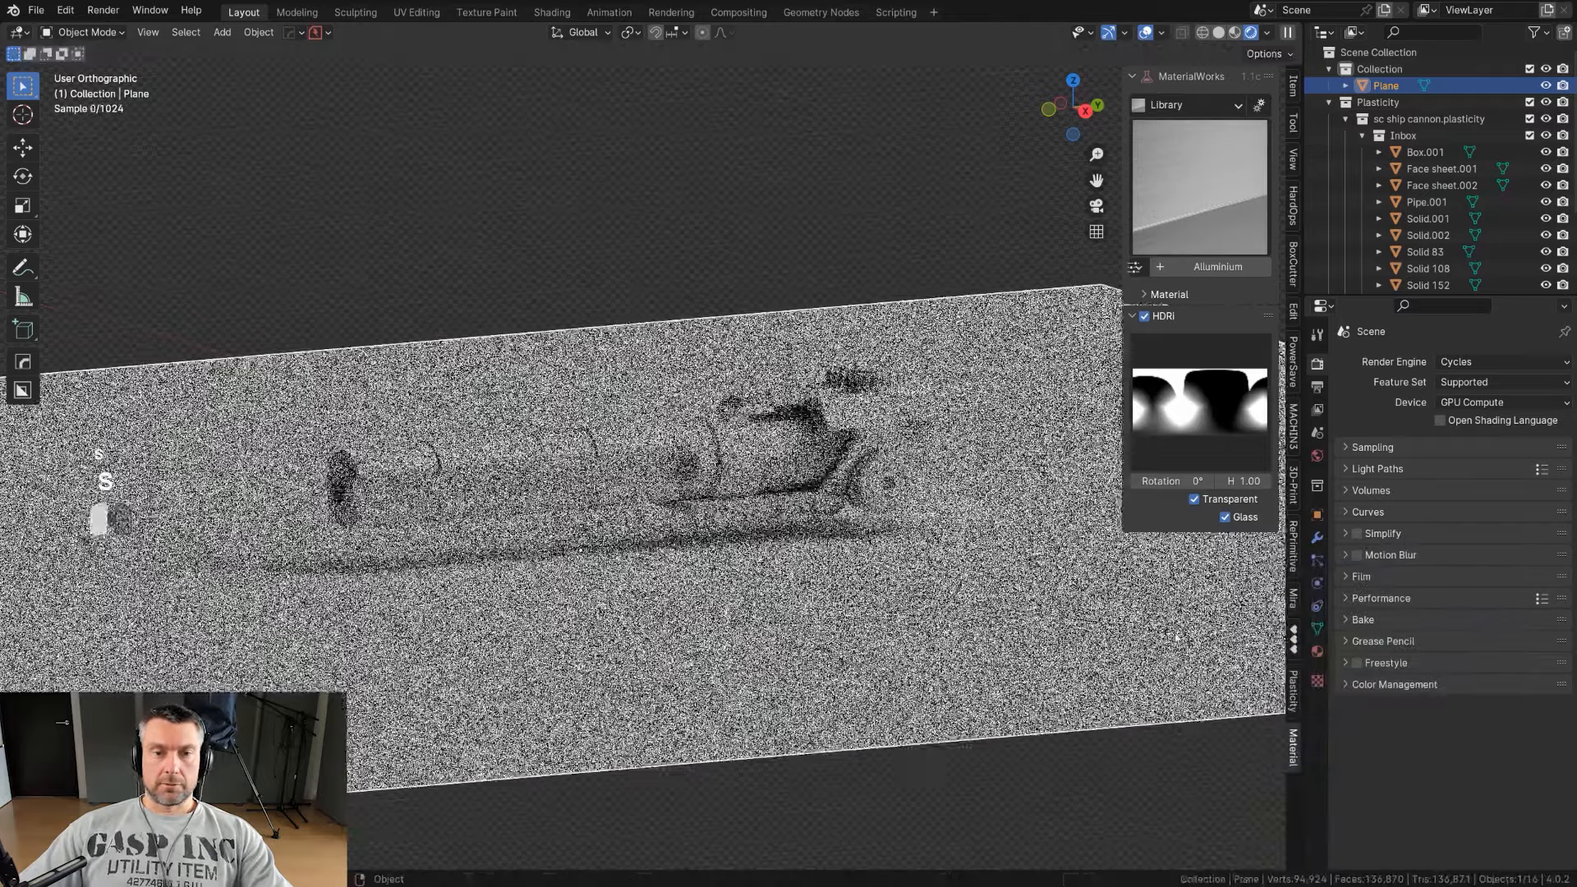
# Step: Apply the Shiny Plastic material from the MaterialWorks Plastic category to the floor plane
pyautogui.click(1237, 107)
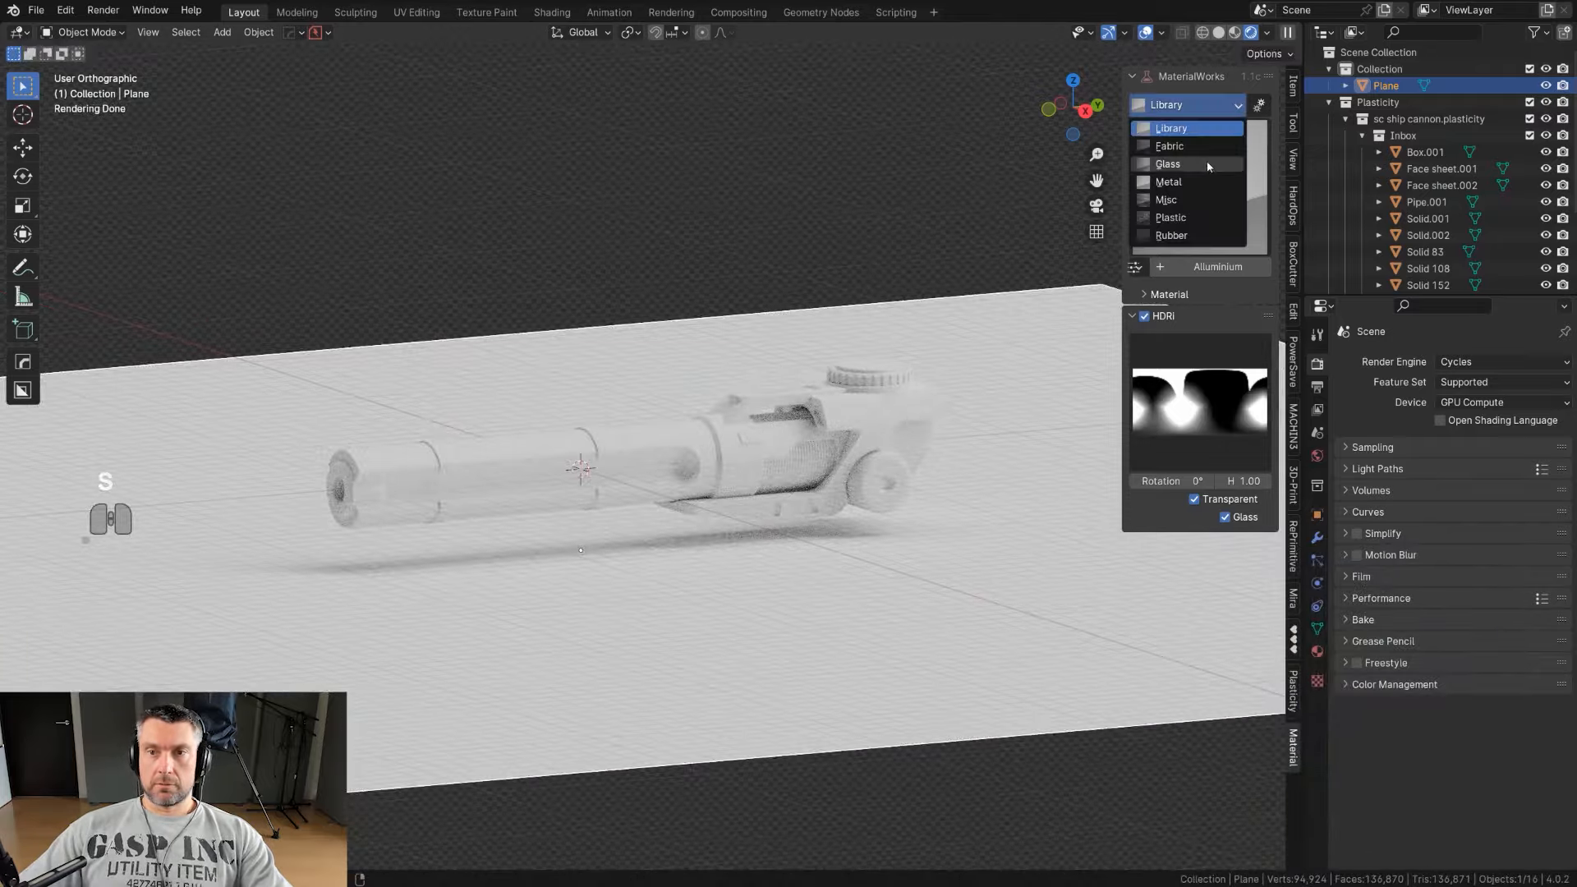
pyautogui.click(1170, 216)
pyautogui.click(1199, 187)
pyautogui.click(519, 312)
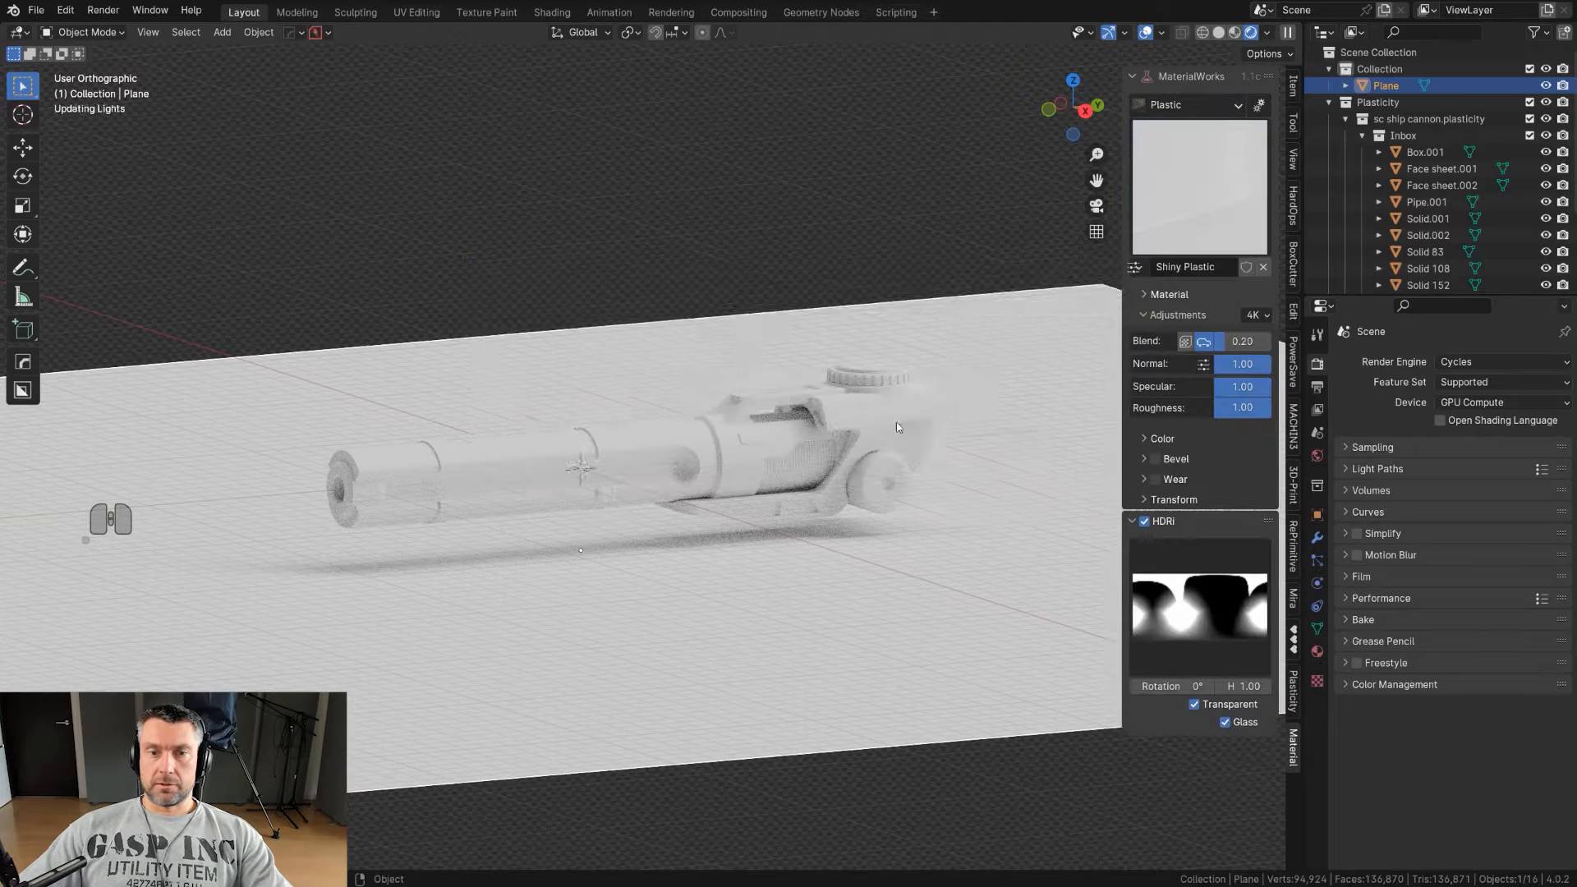
# Step: Hide the floor plane so that only the gun remains in view
pyautogui.click(769, 467)
pyautogui.scroll(-5, 998, 317)
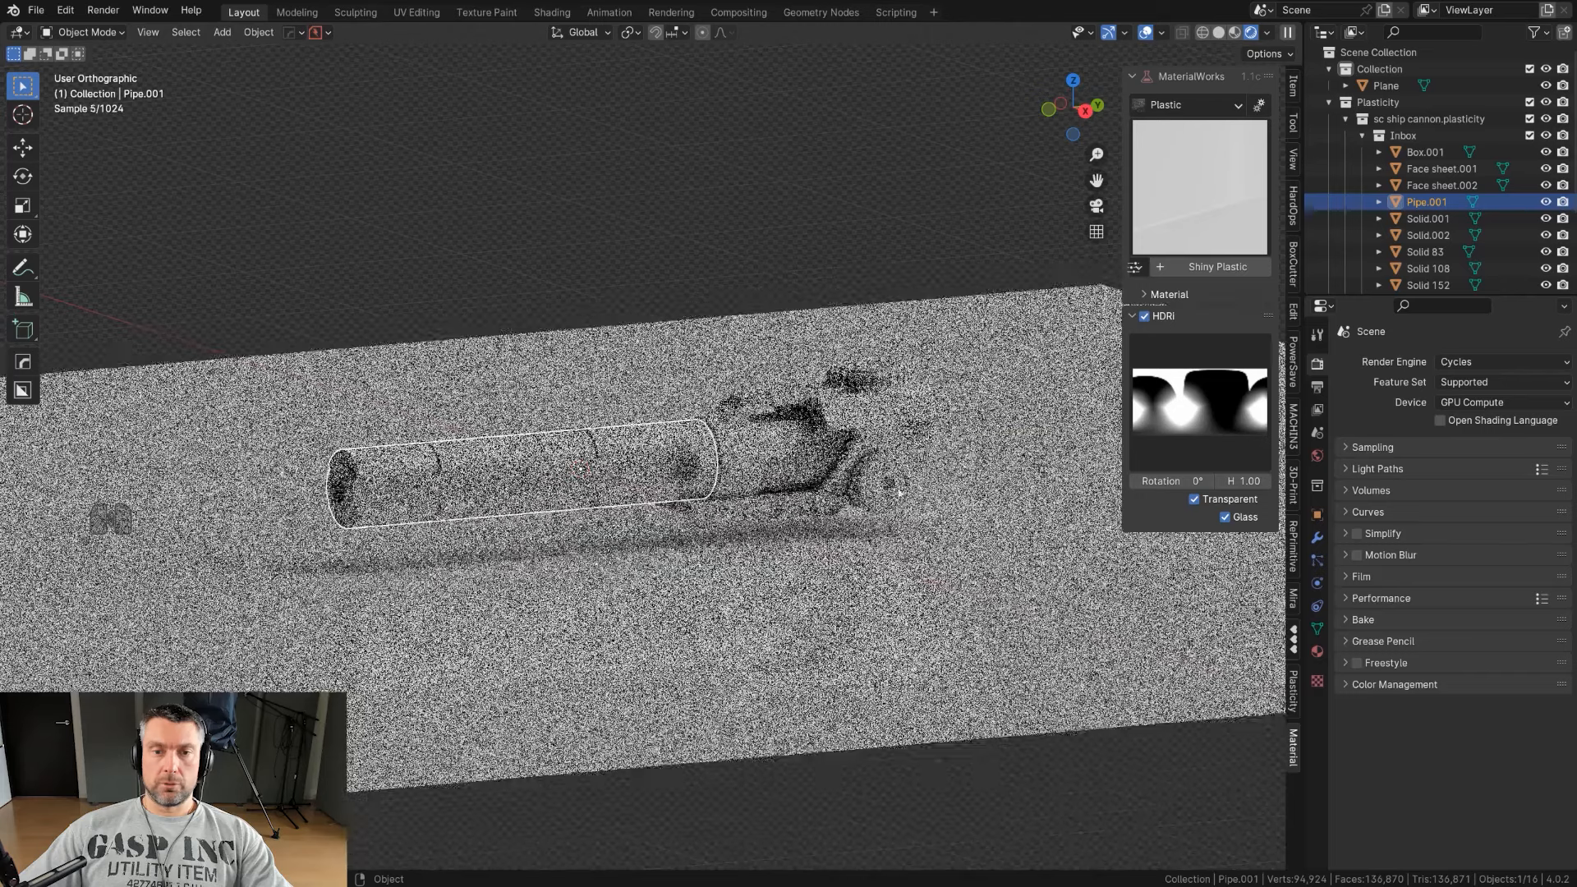
pyautogui.click(905, 569)
pyautogui.press('h')
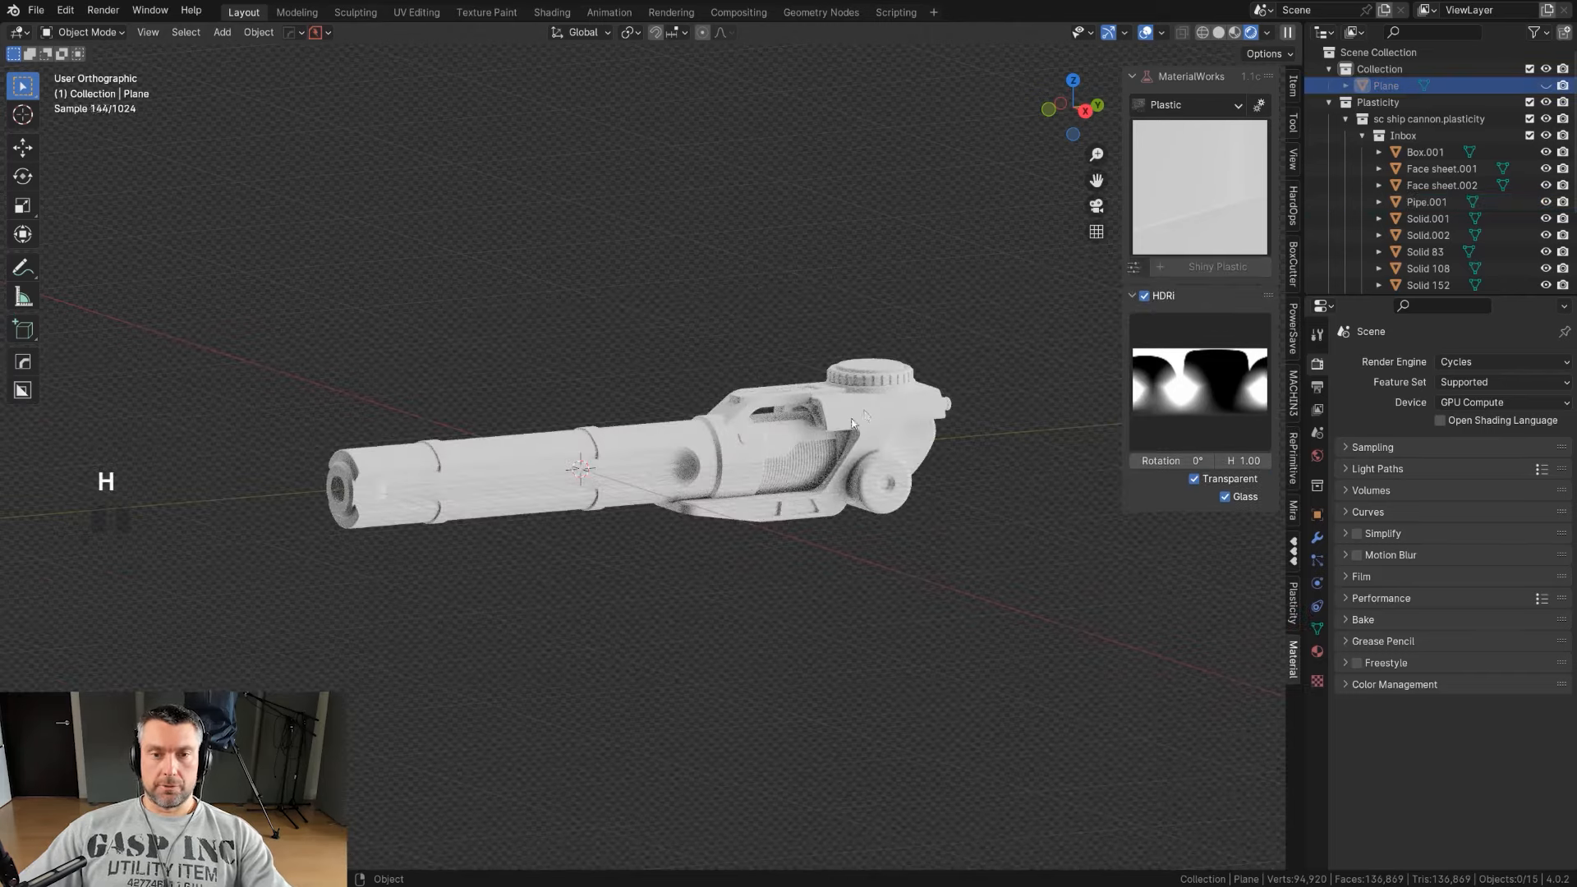
# Step: Apply the Coated Titanium material from the MaterialWorks Metal category to the gun's rear housing frame
pyautogui.moveTo(906, 570); pyautogui.dragTo(1010, 389)
pyautogui.click(1187, 105)
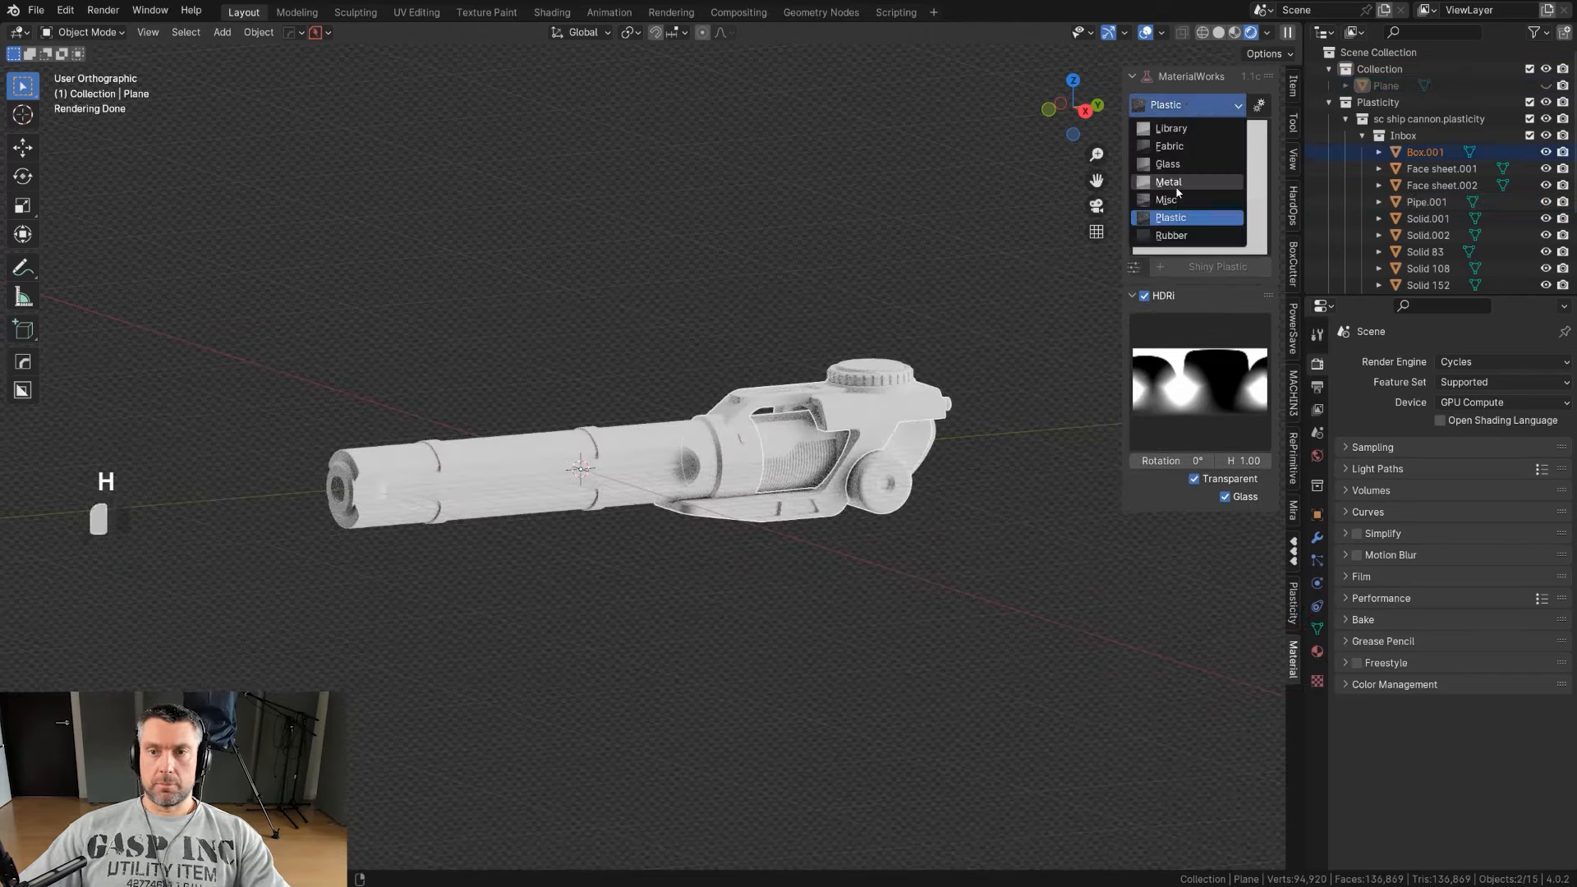
pyautogui.click(1169, 181)
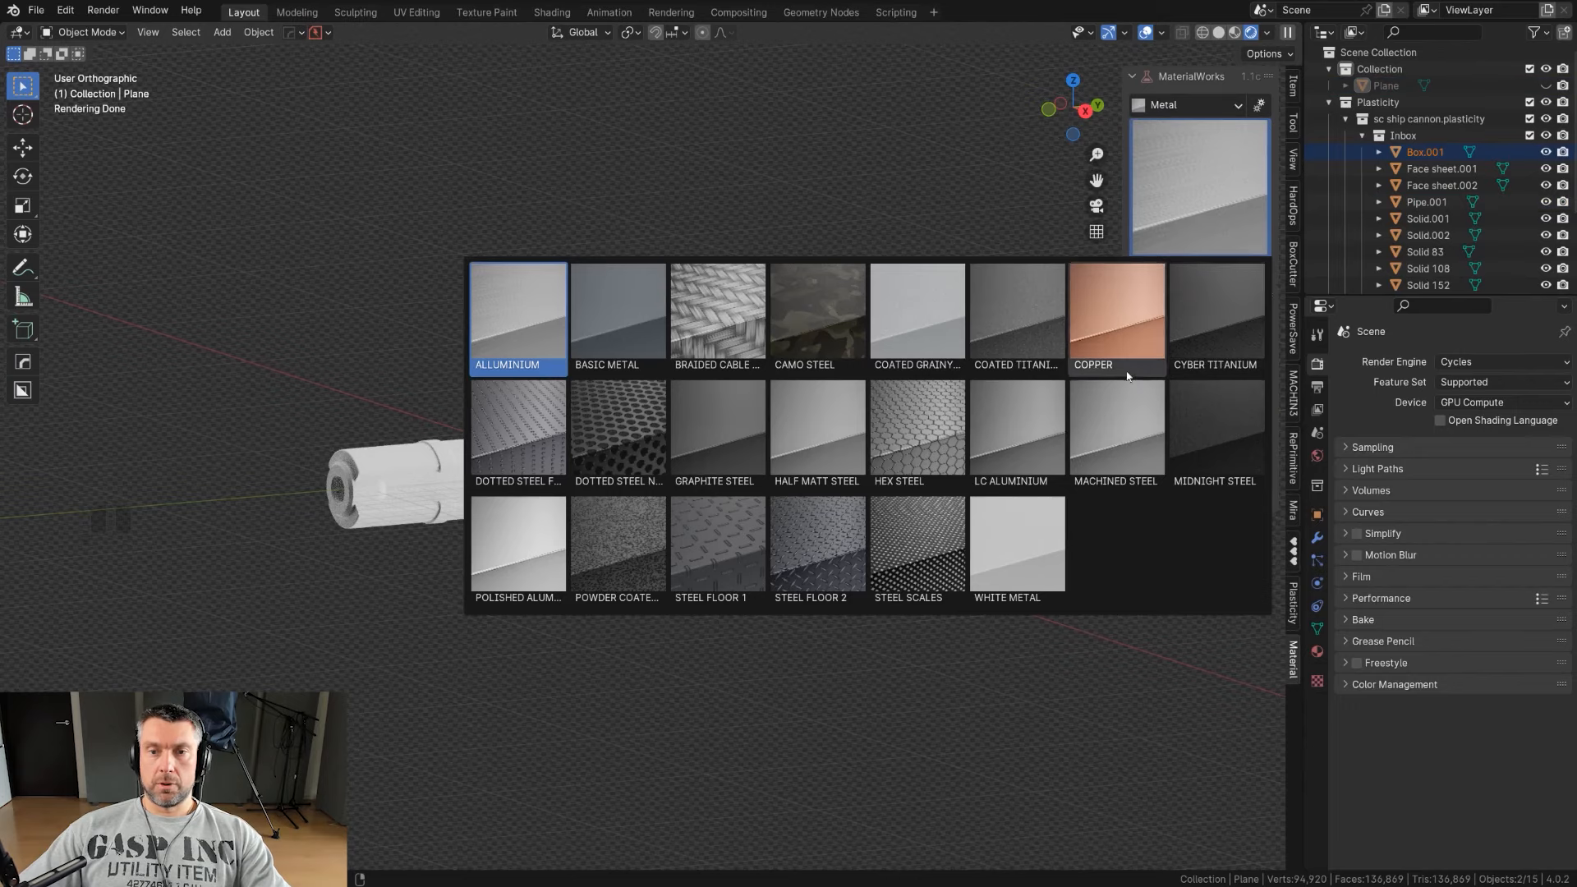
pyautogui.click(1019, 325)
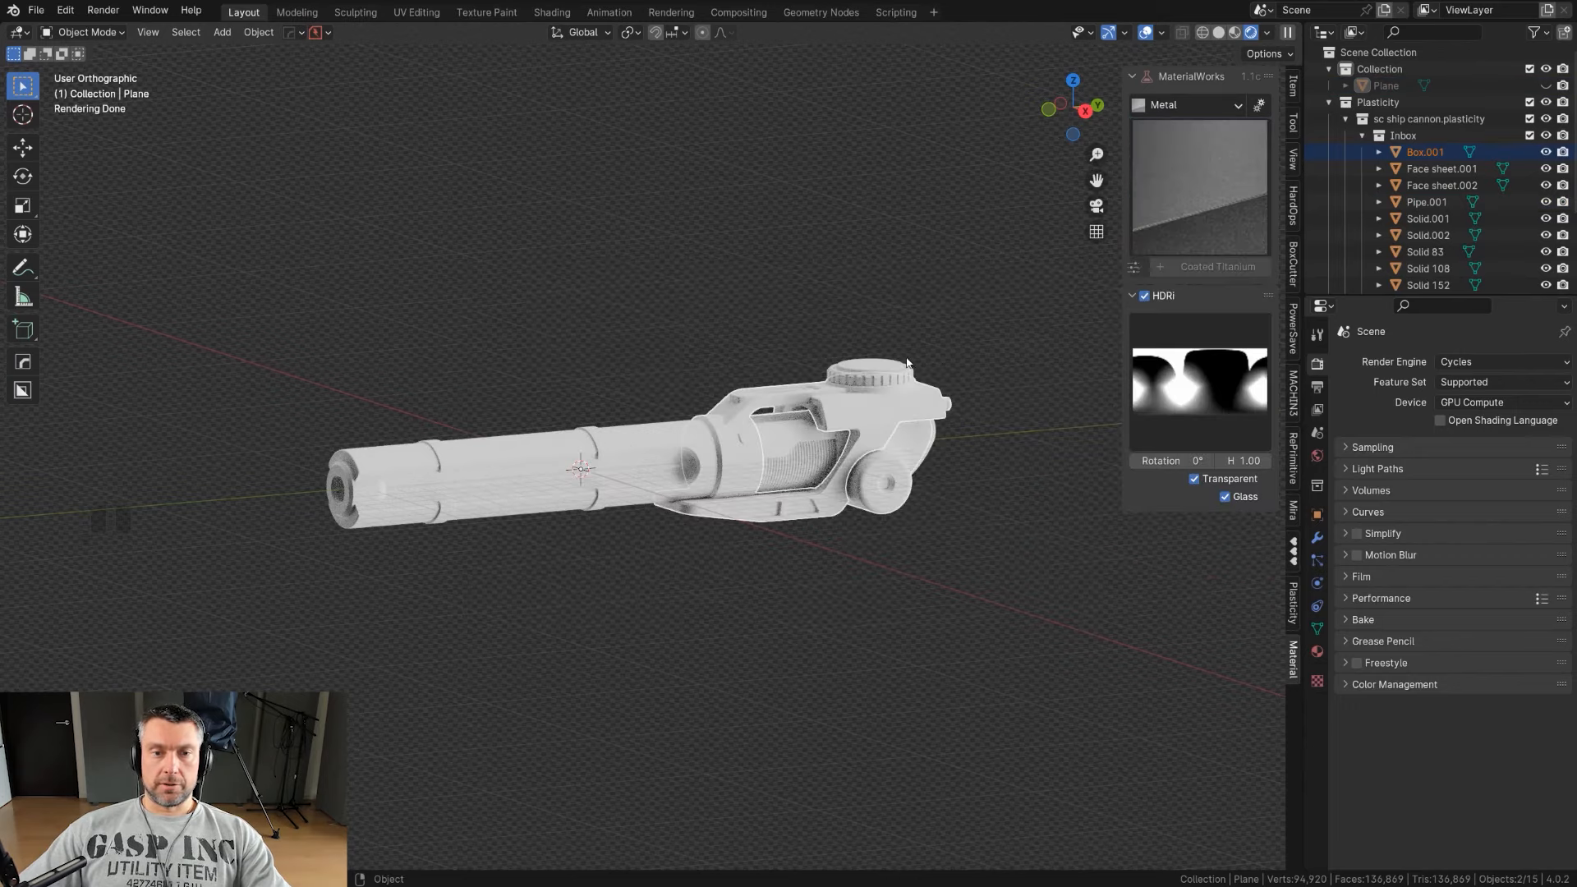
pyautogui.scroll(3, 961, 326)
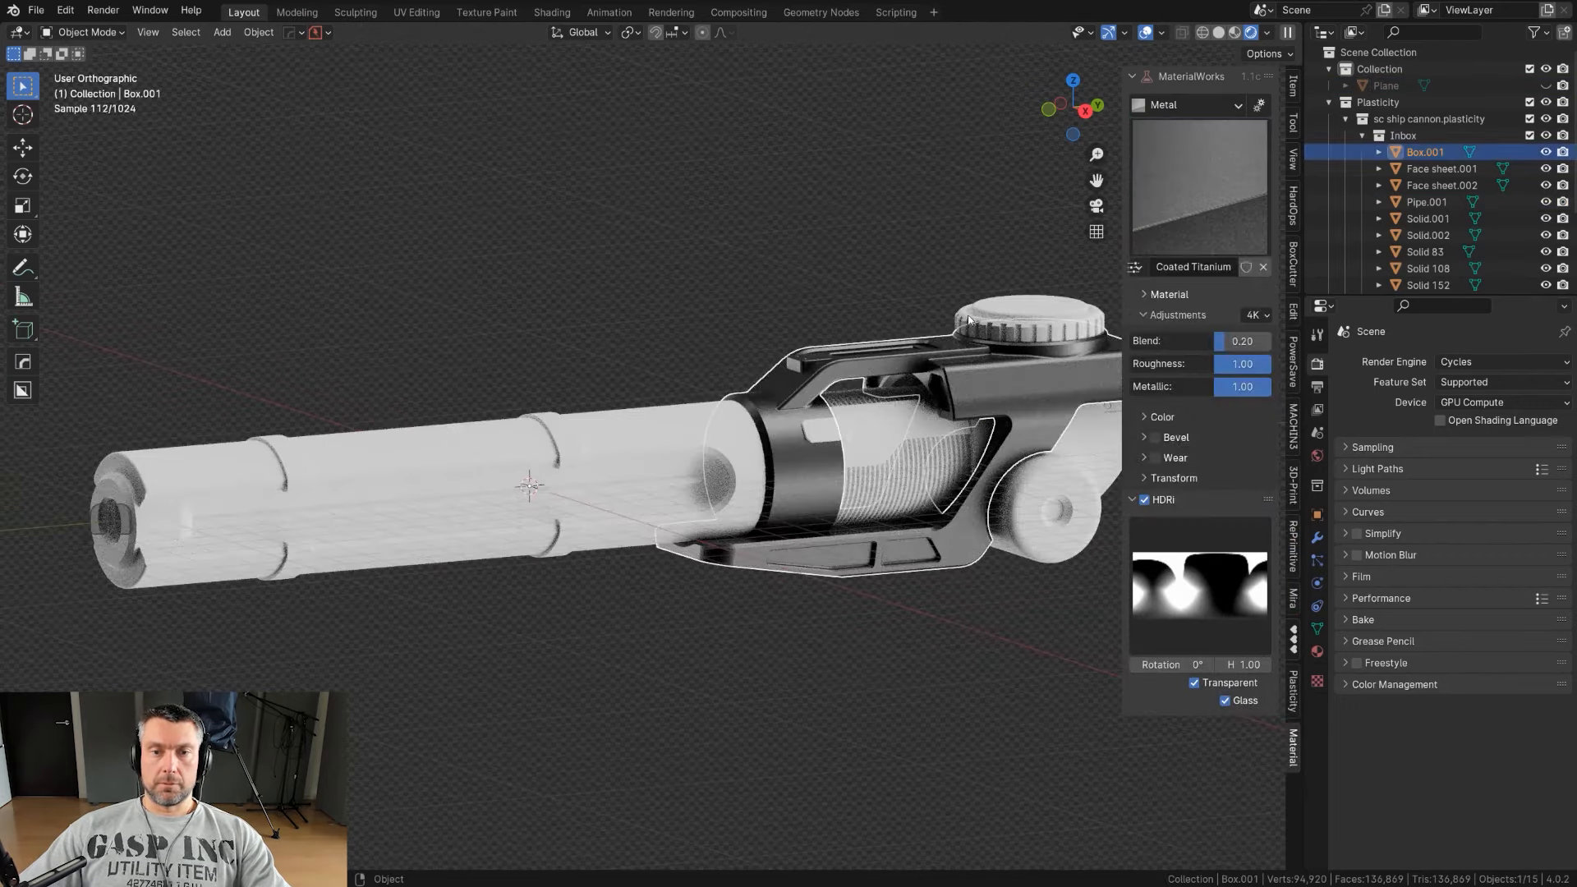
# Step: Invert the selection from the rear housing frame, add the frame as active object, and copy its Coated Titanium material to all other gun parts
pyautogui.click(966, 326)
pyautogui.keyDown('shift'); pyautogui.moveTo(1011, 416); pyautogui.dragTo(921, 416, button='middle'); pyautogui.keyUp('shift')
pyautogui.hotkey('ctrl', 'z')
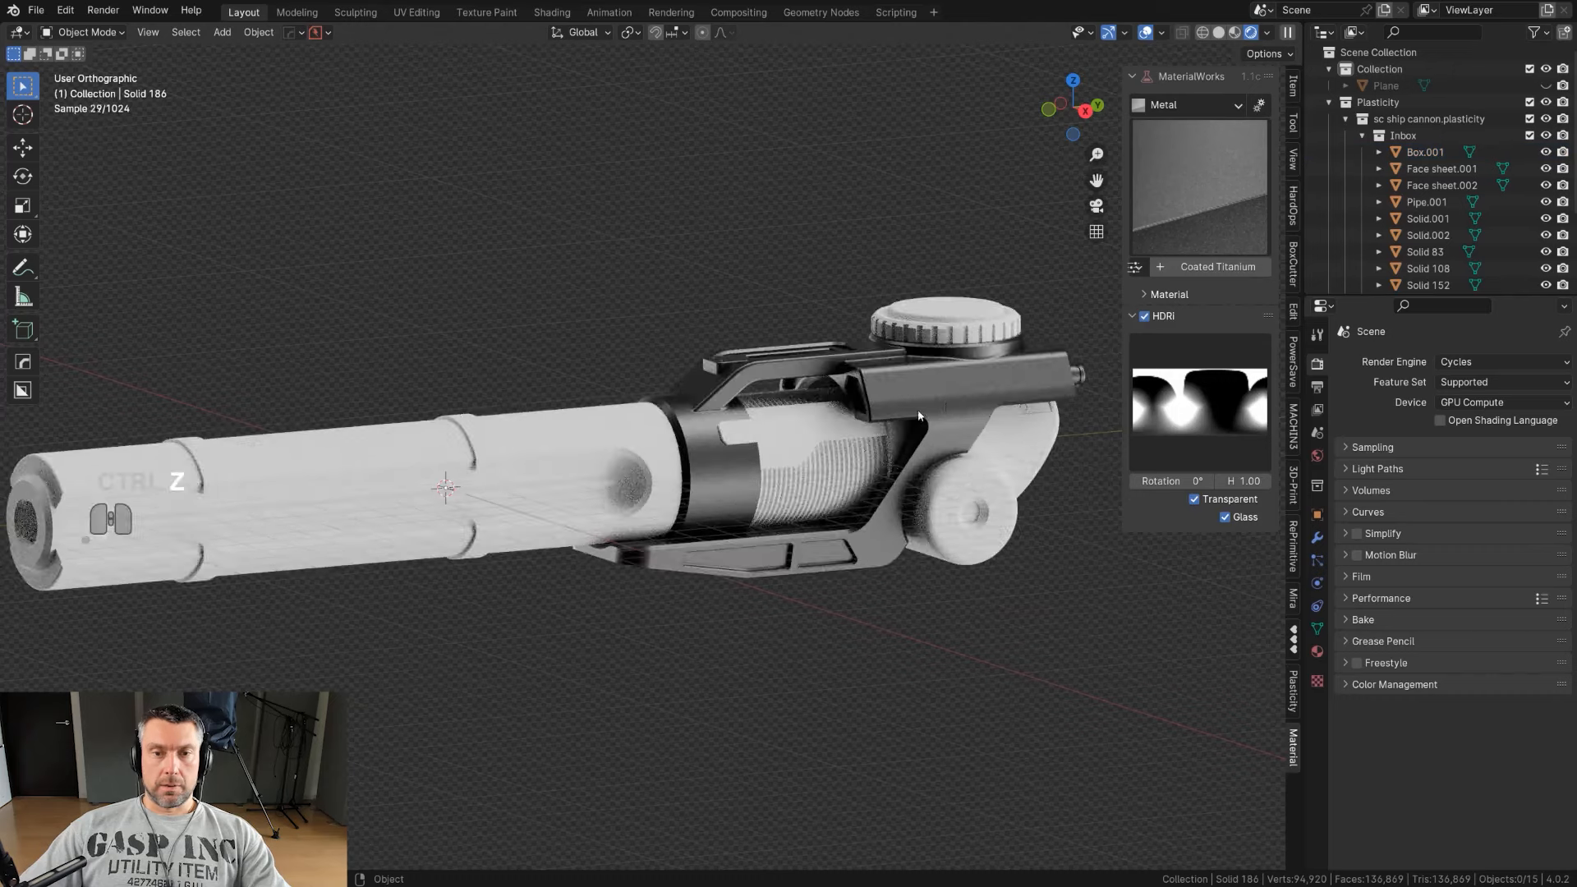
pyautogui.scroll(-1, 946, 408)
pyautogui.hotkey('ctrl', 'i')
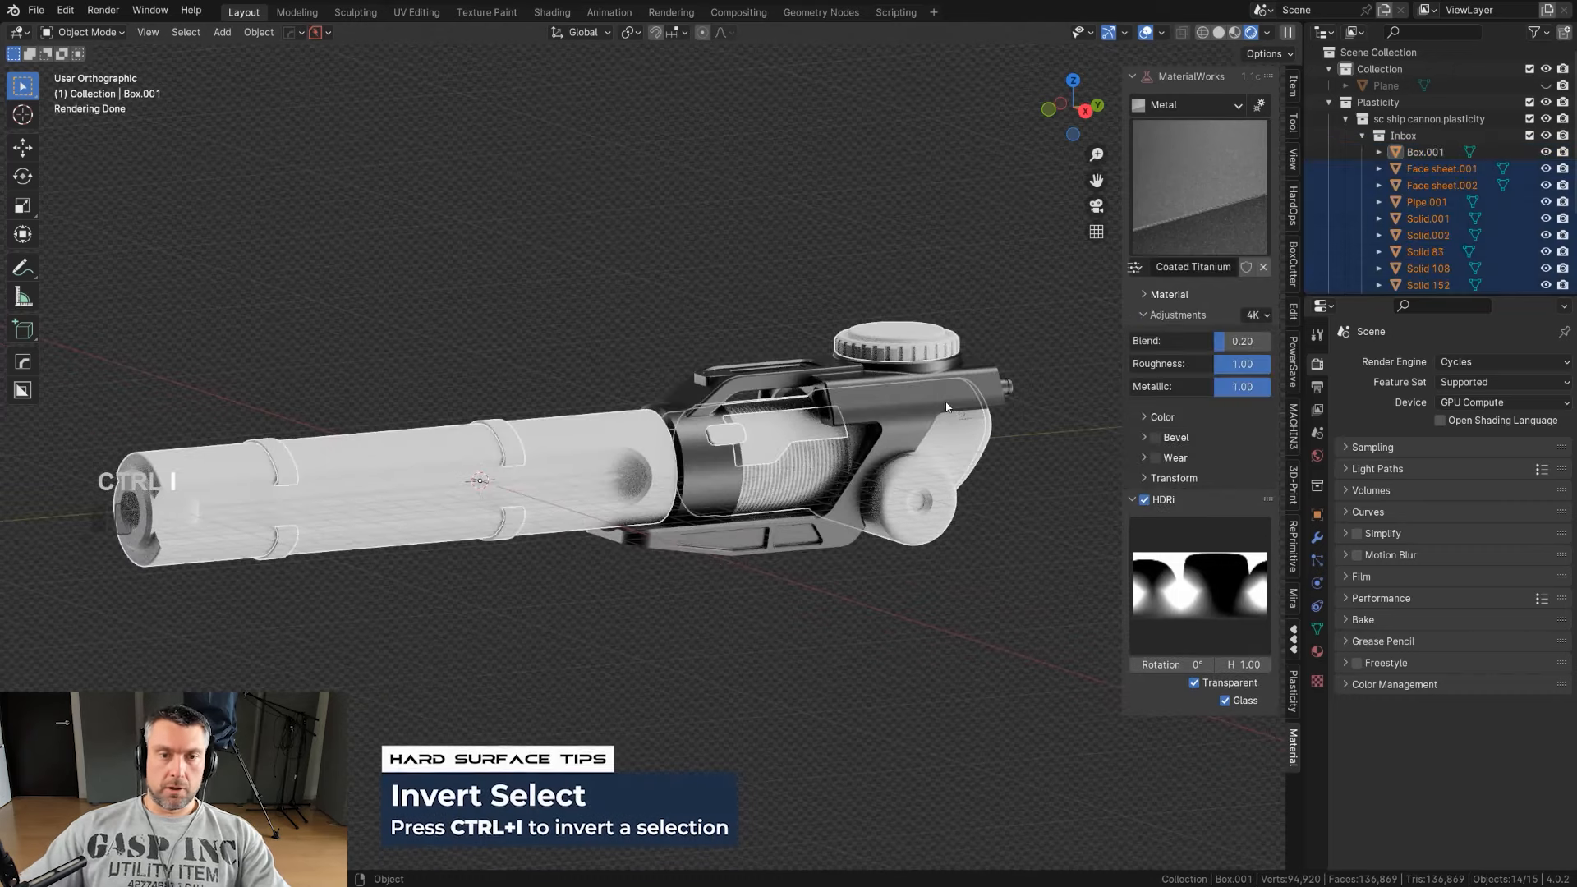
pyautogui.keyDown('shift'); pyautogui.click(947, 405); pyautogui.keyUp('shift')
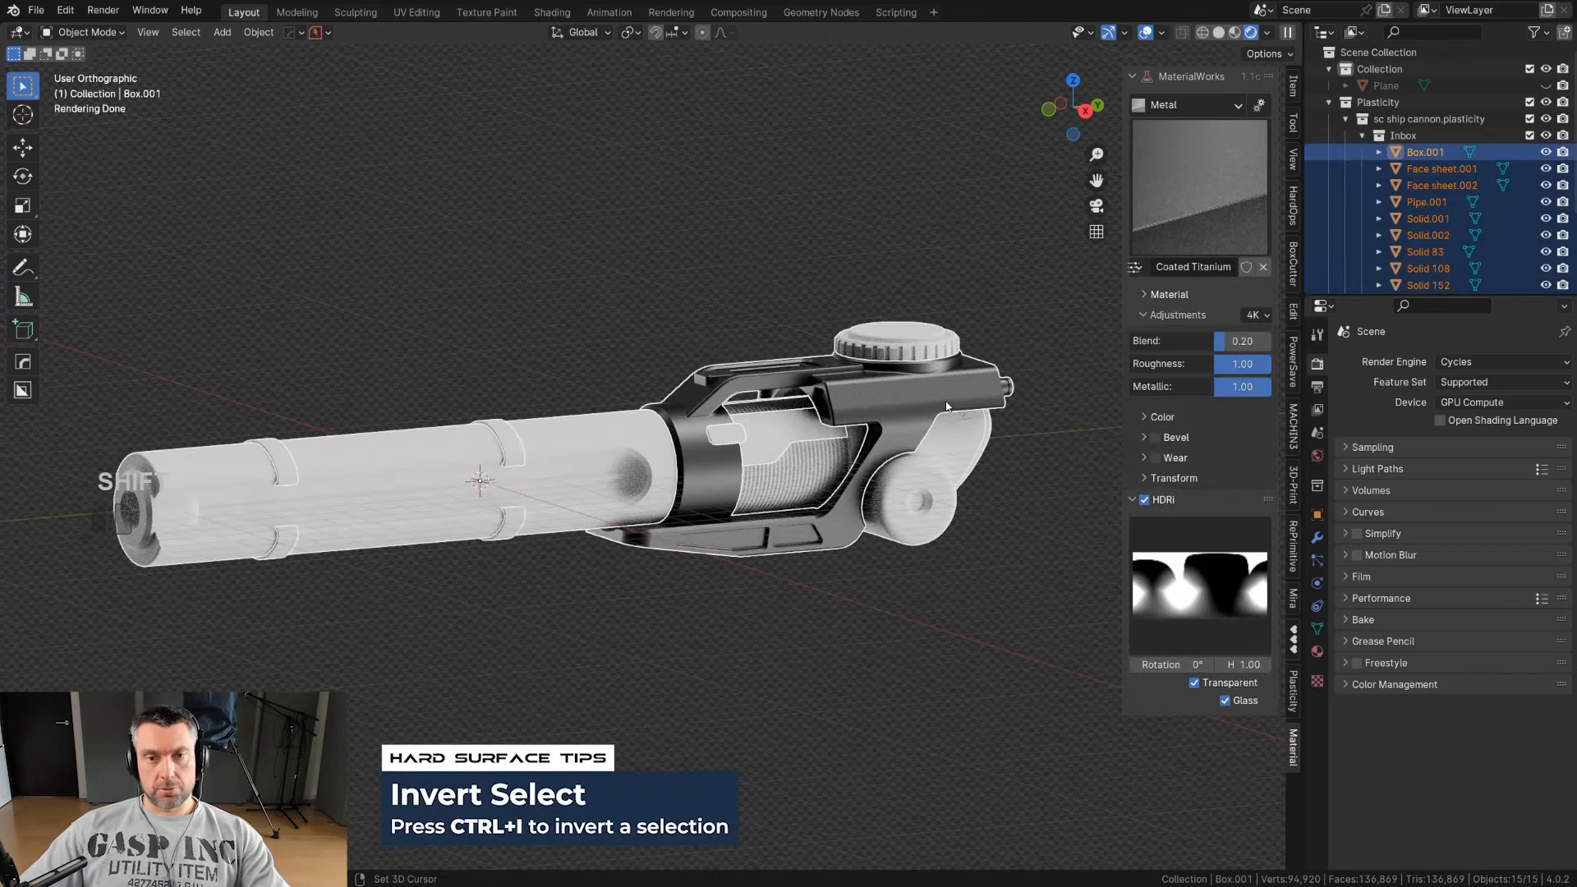
pyautogui.click(1135, 268)
pyautogui.click(1229, 339)
pyautogui.click(1101, 392)
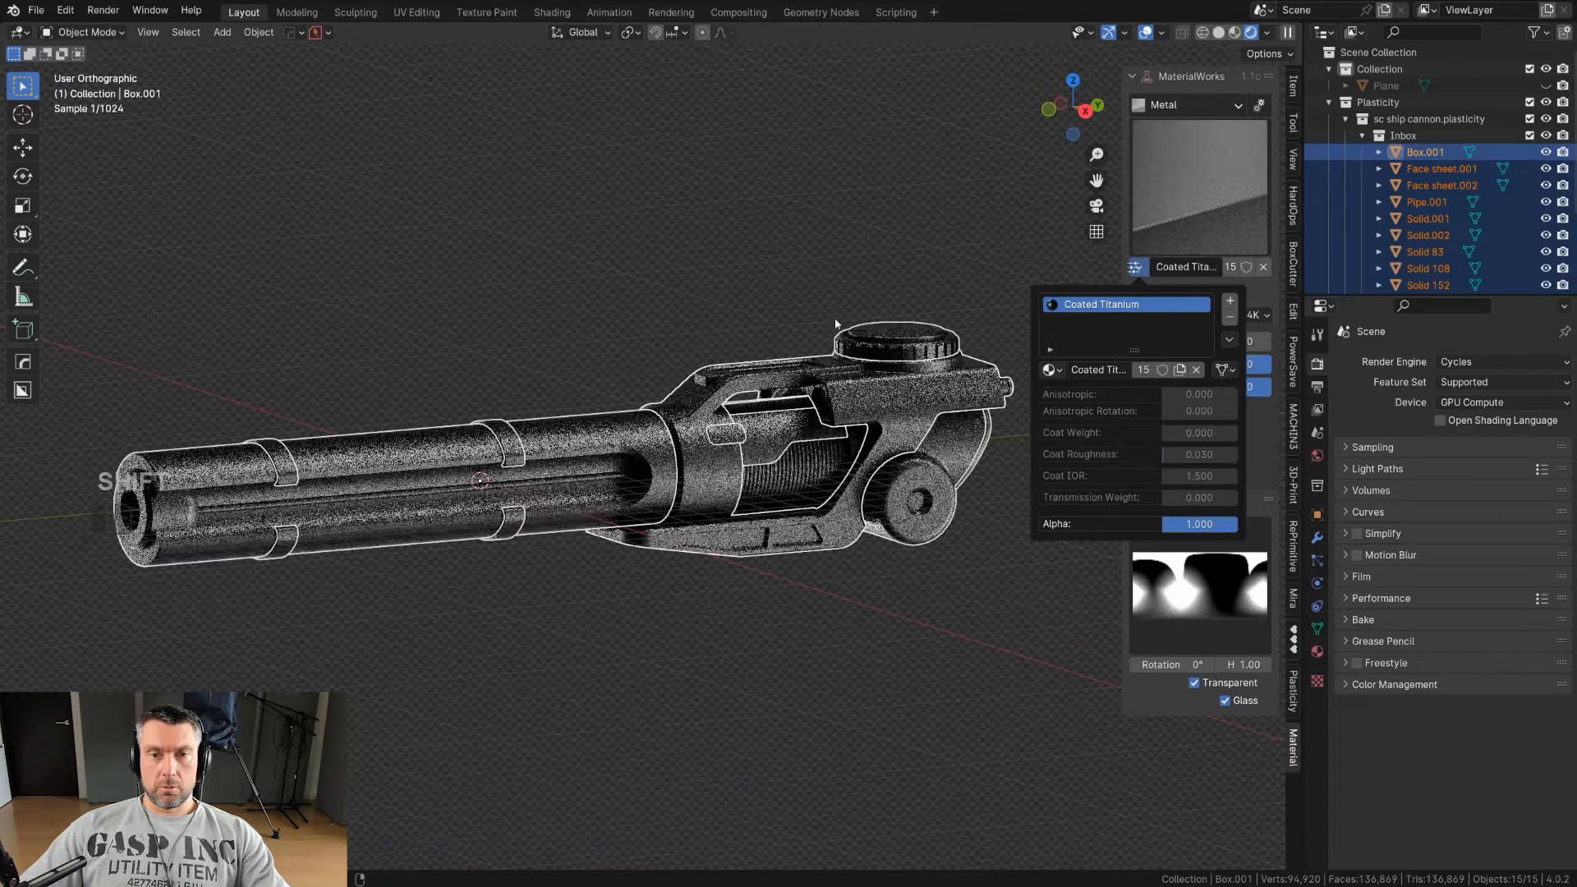
# Step: Unhide the floor plane and review the titanium-coated gun against it, both close up and as a whole
pyautogui.click(727, 311)
pyautogui.hotkey('alt', 'h')
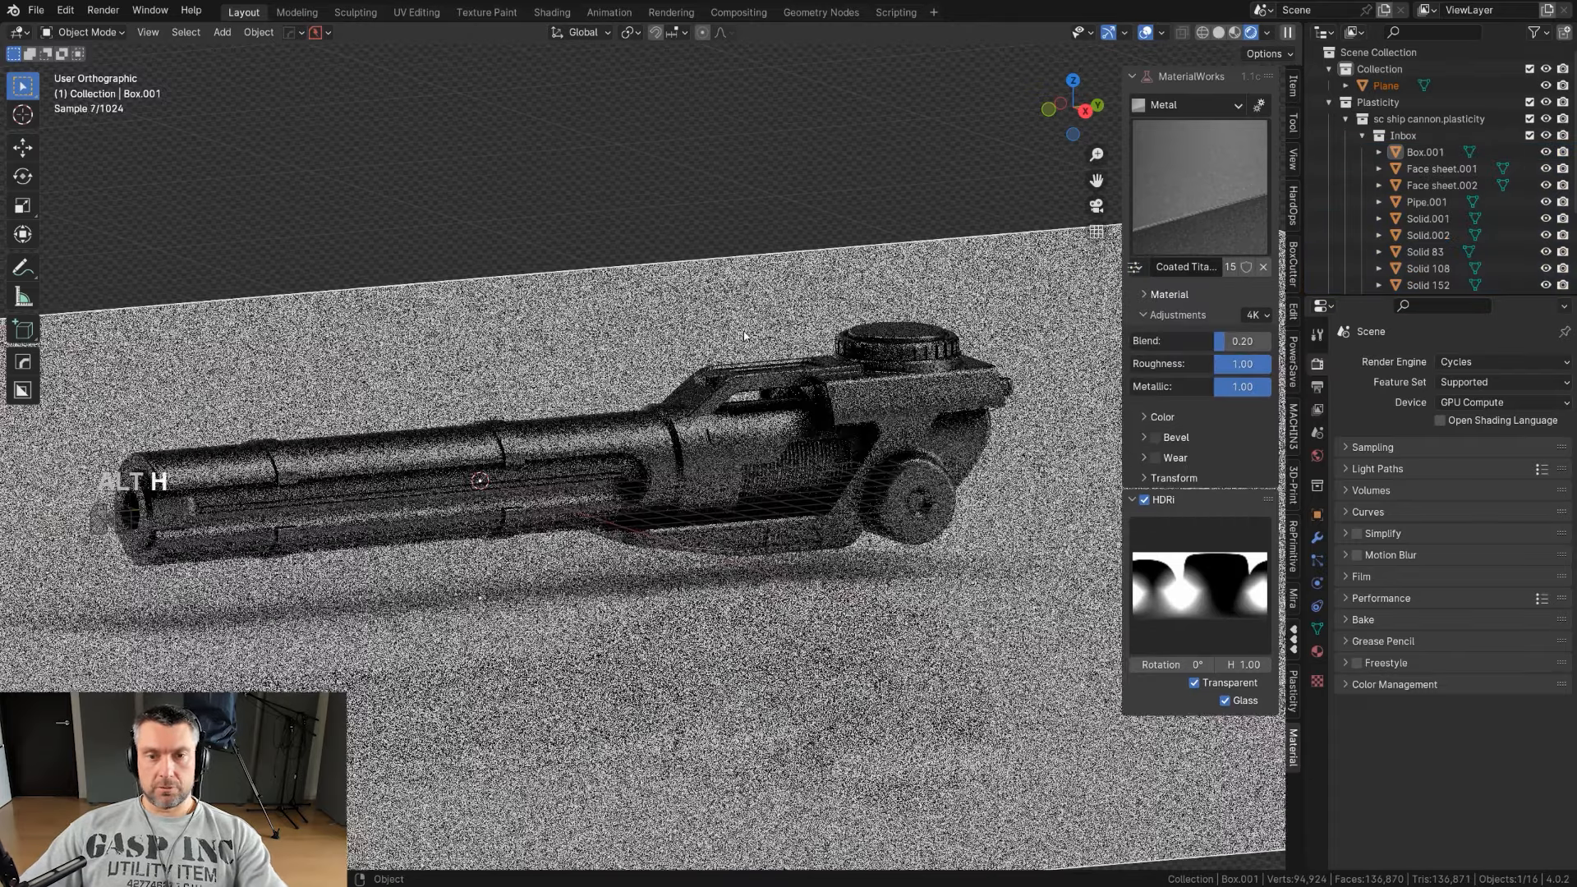
pyautogui.scroll(-3, 598, 278)
pyautogui.keyDown('shift'); pyautogui.moveTo(599, 279); pyautogui.dragTo(621, 268, button='middle'); pyautogui.keyUp('shift')
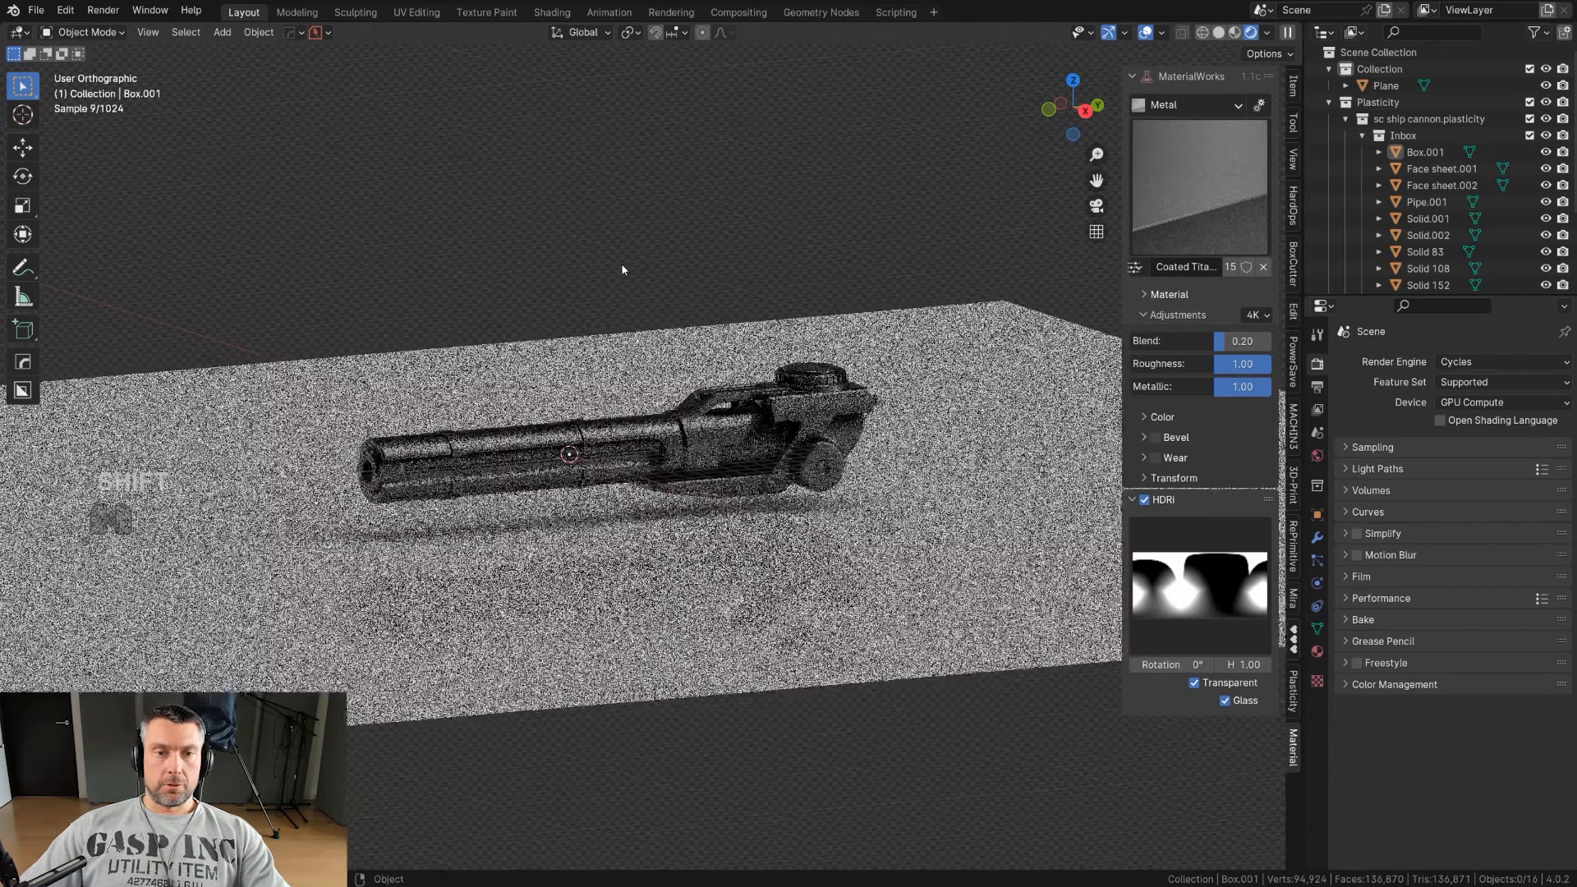
pyautogui.scroll(3, 621, 268)
pyautogui.press('n')
pyautogui.scroll(2, 765, 328)
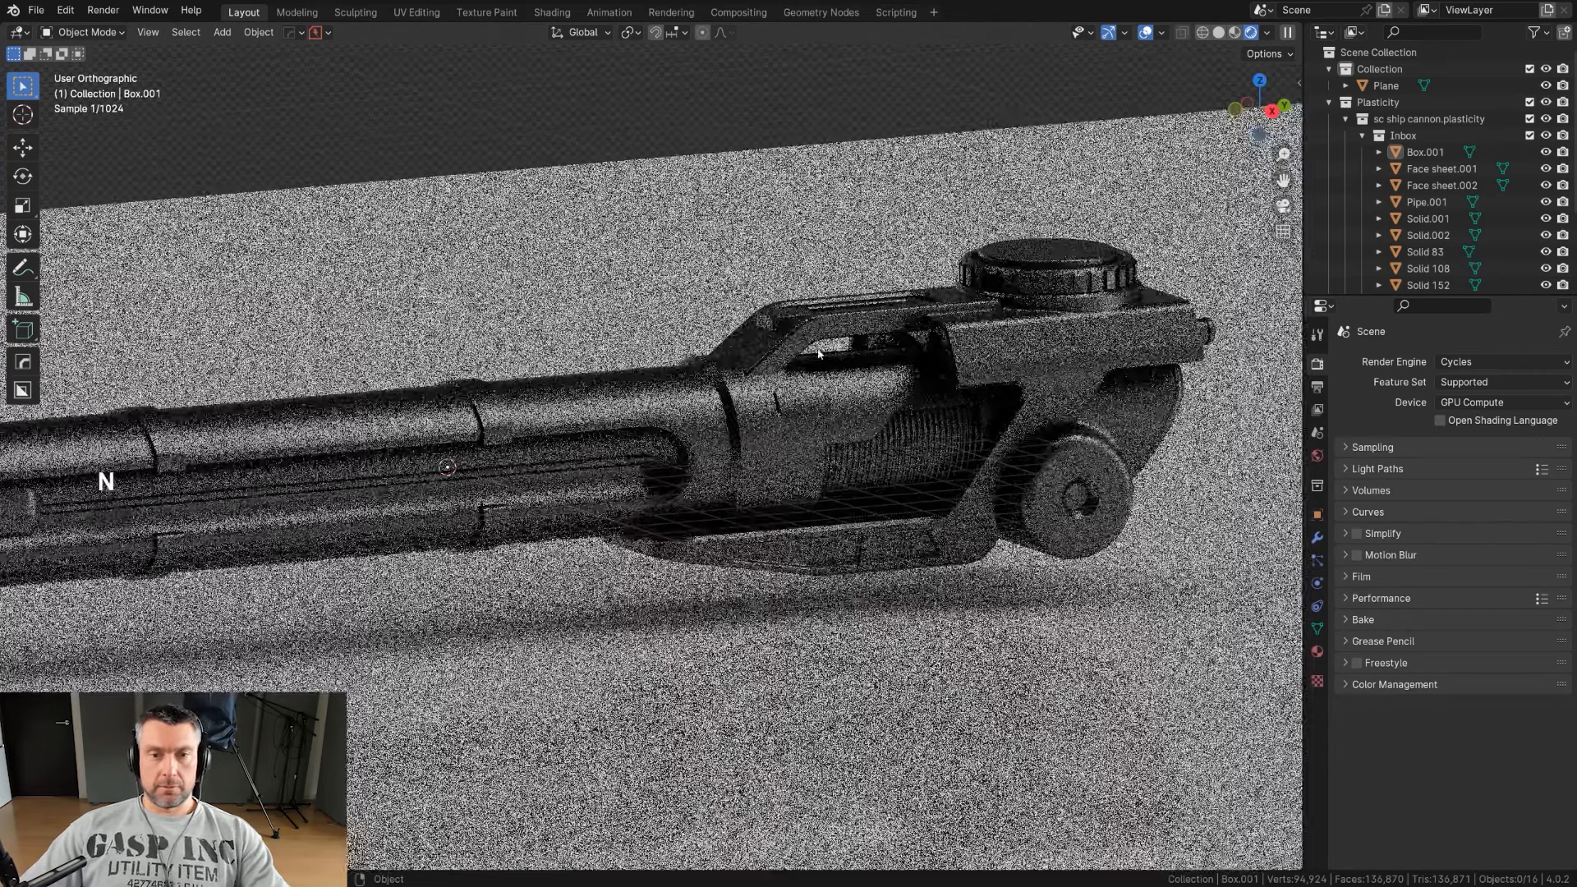
pyautogui.keyDown('shift'); pyautogui.moveTo(838, 350); pyautogui.dragTo(914, 347, button='middle'); pyautogui.keyUp('shift')
pyautogui.scroll(-2, 914, 347)
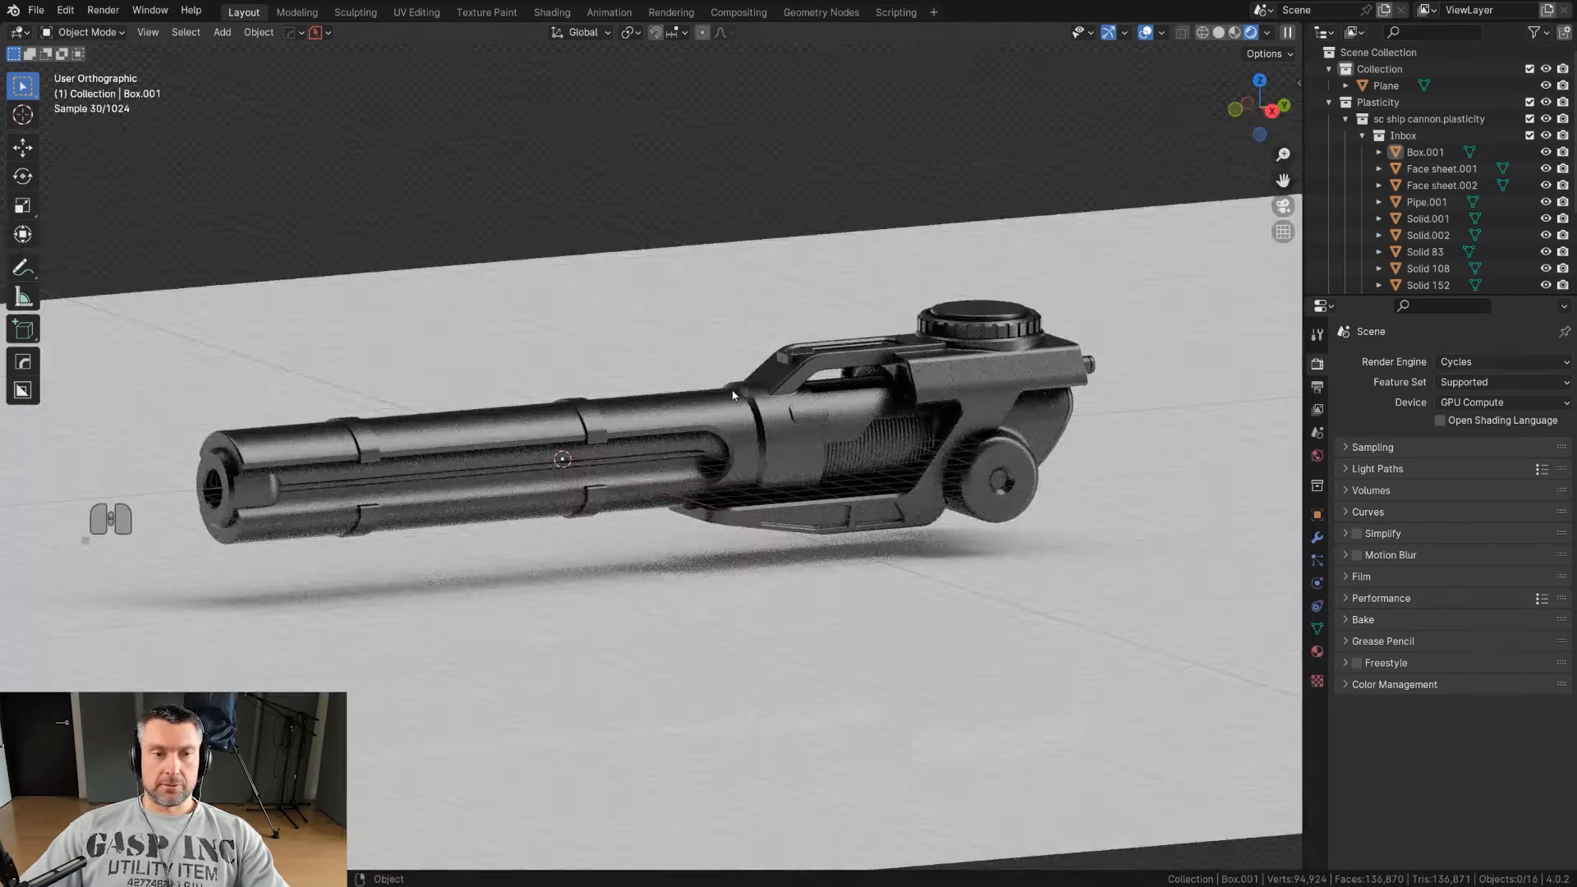
pyautogui.keyDown('shift'); pyautogui.moveTo(708, 417); pyautogui.dragTo(704, 414, button='middle'); pyautogui.keyUp('shift')
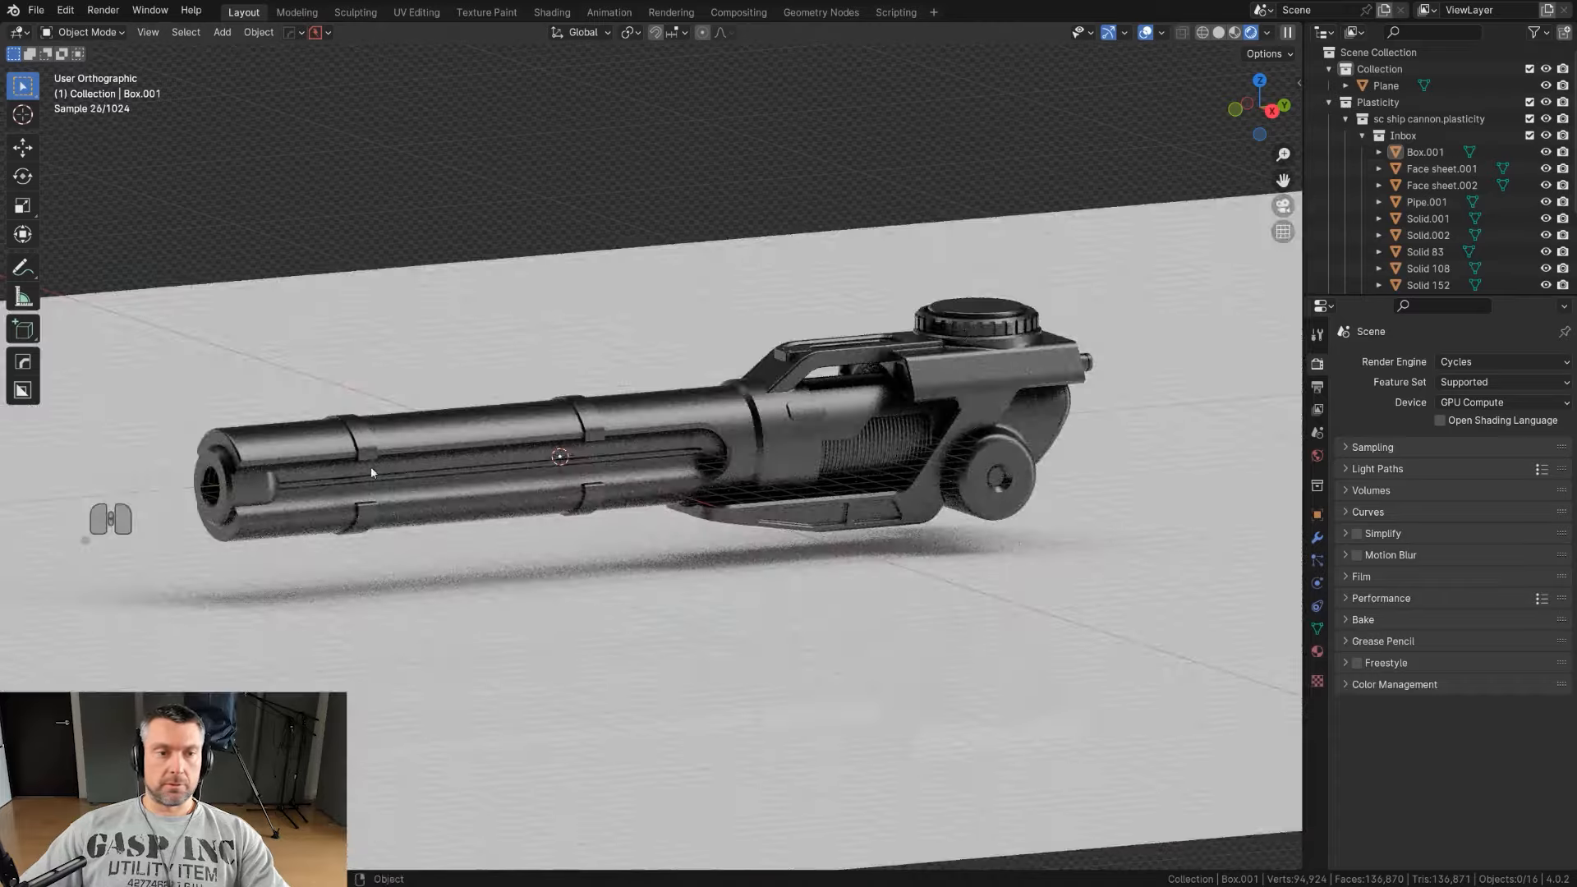
# Step: Apply the Half Matt Steel material from the Metal category to the upper clamp nearest the muzzle
pyautogui.click(331, 450)
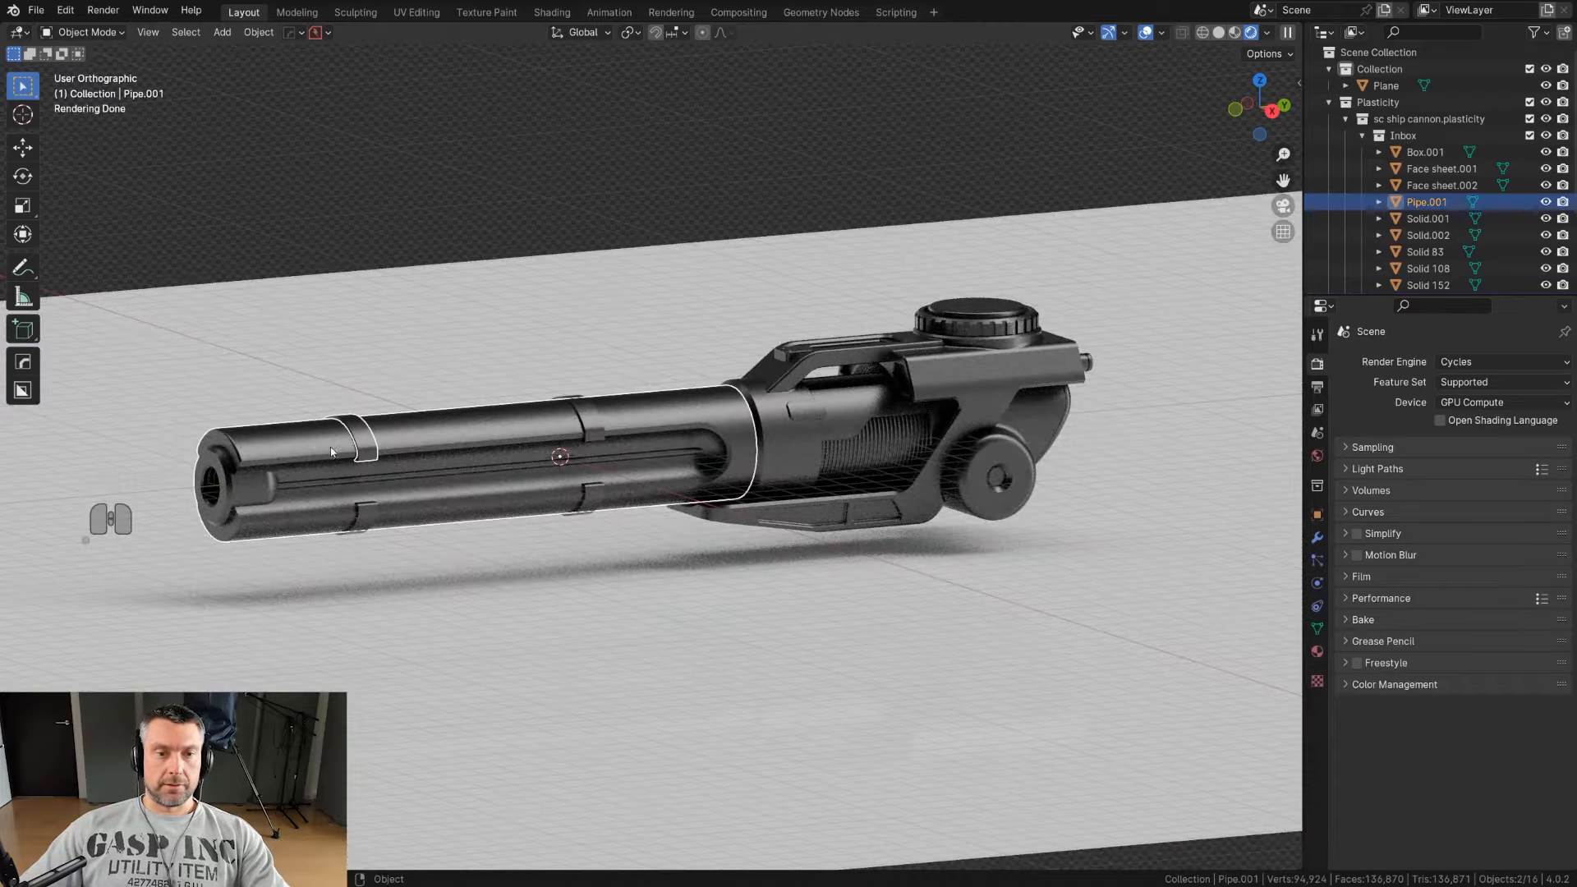
pyautogui.click(361, 450)
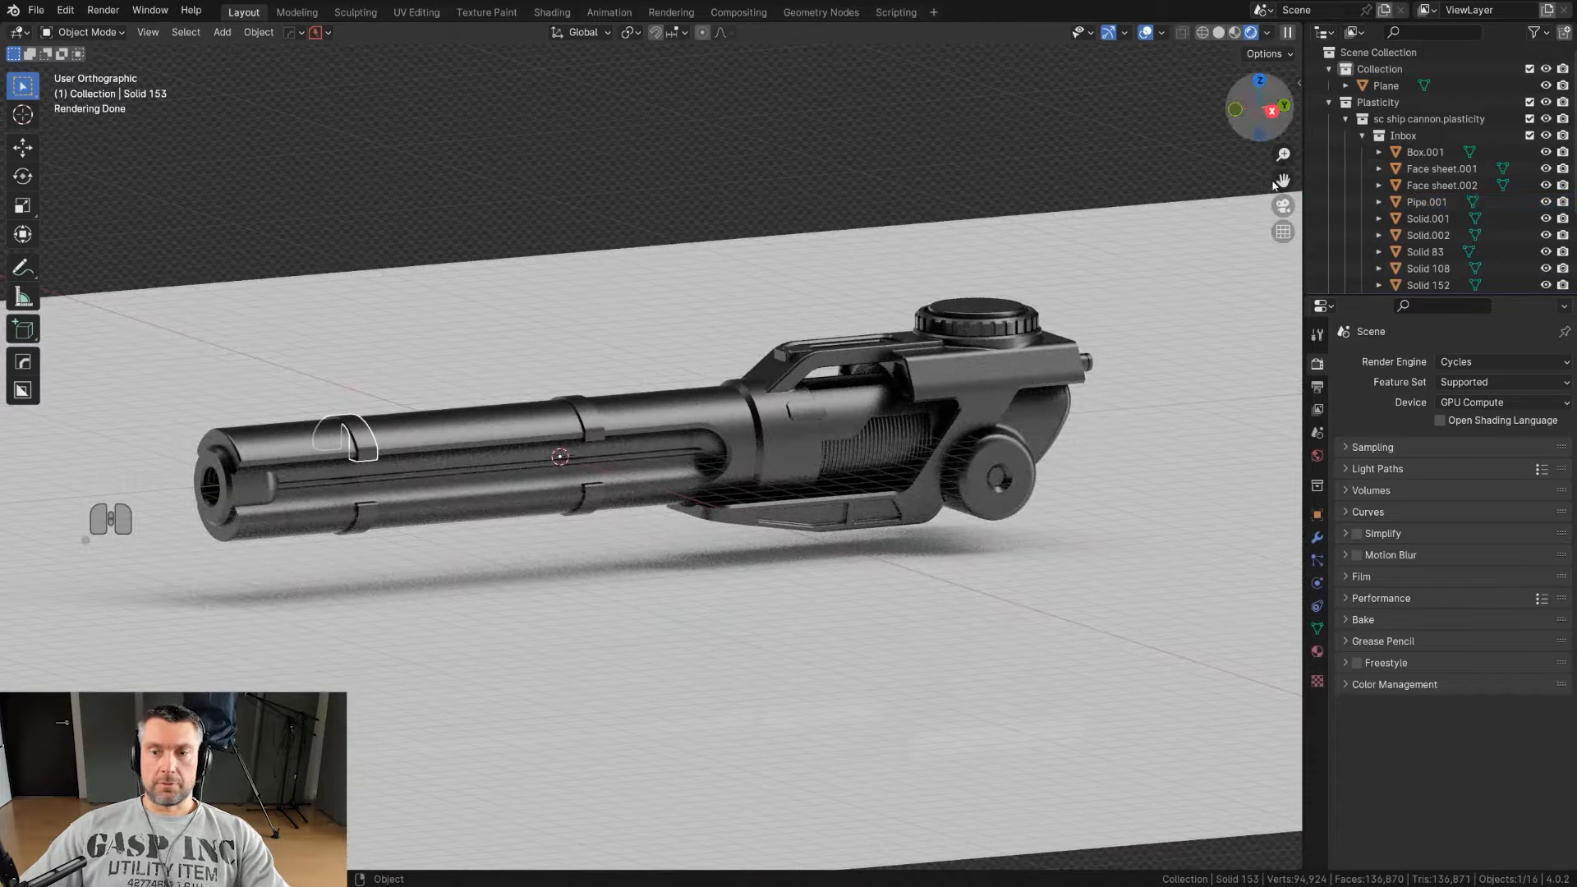
pyautogui.press('n')
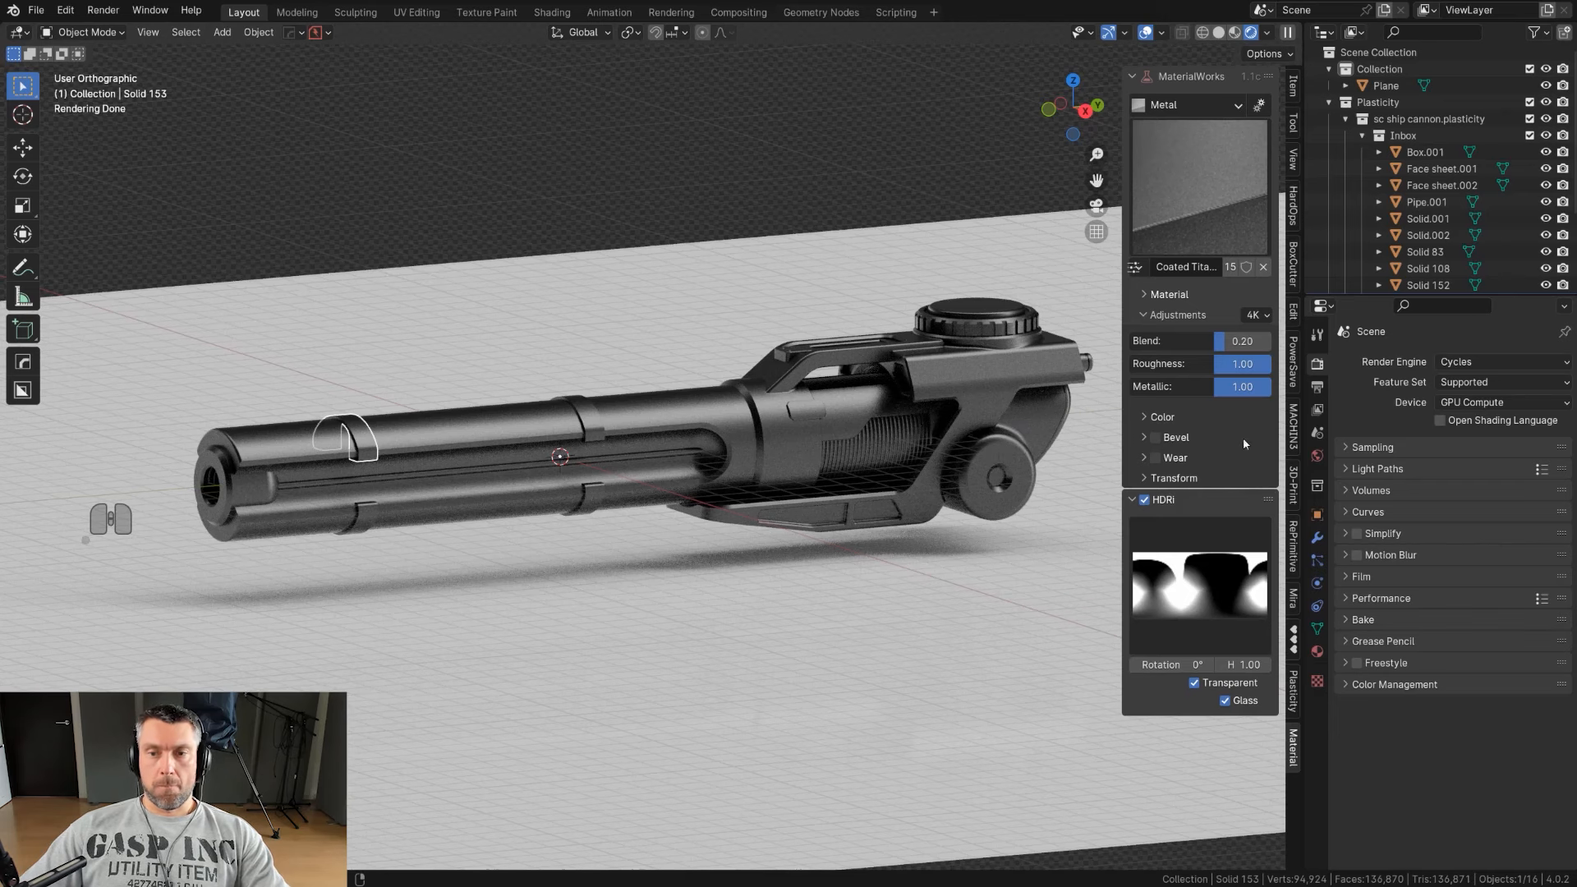
pyautogui.click(1220, 107)
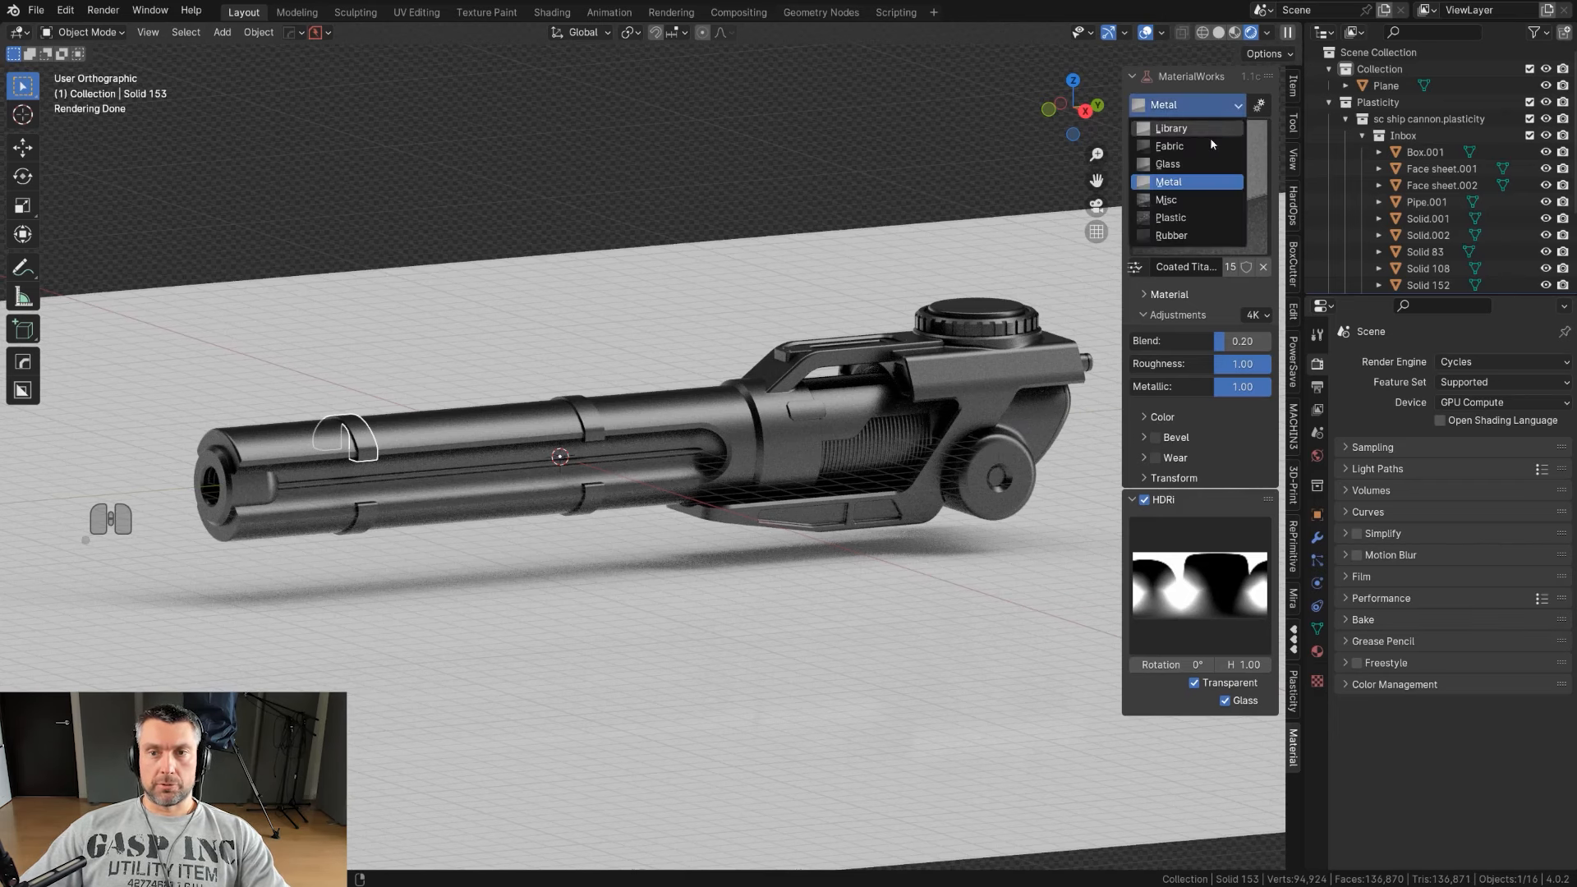
pyautogui.click(1203, 180)
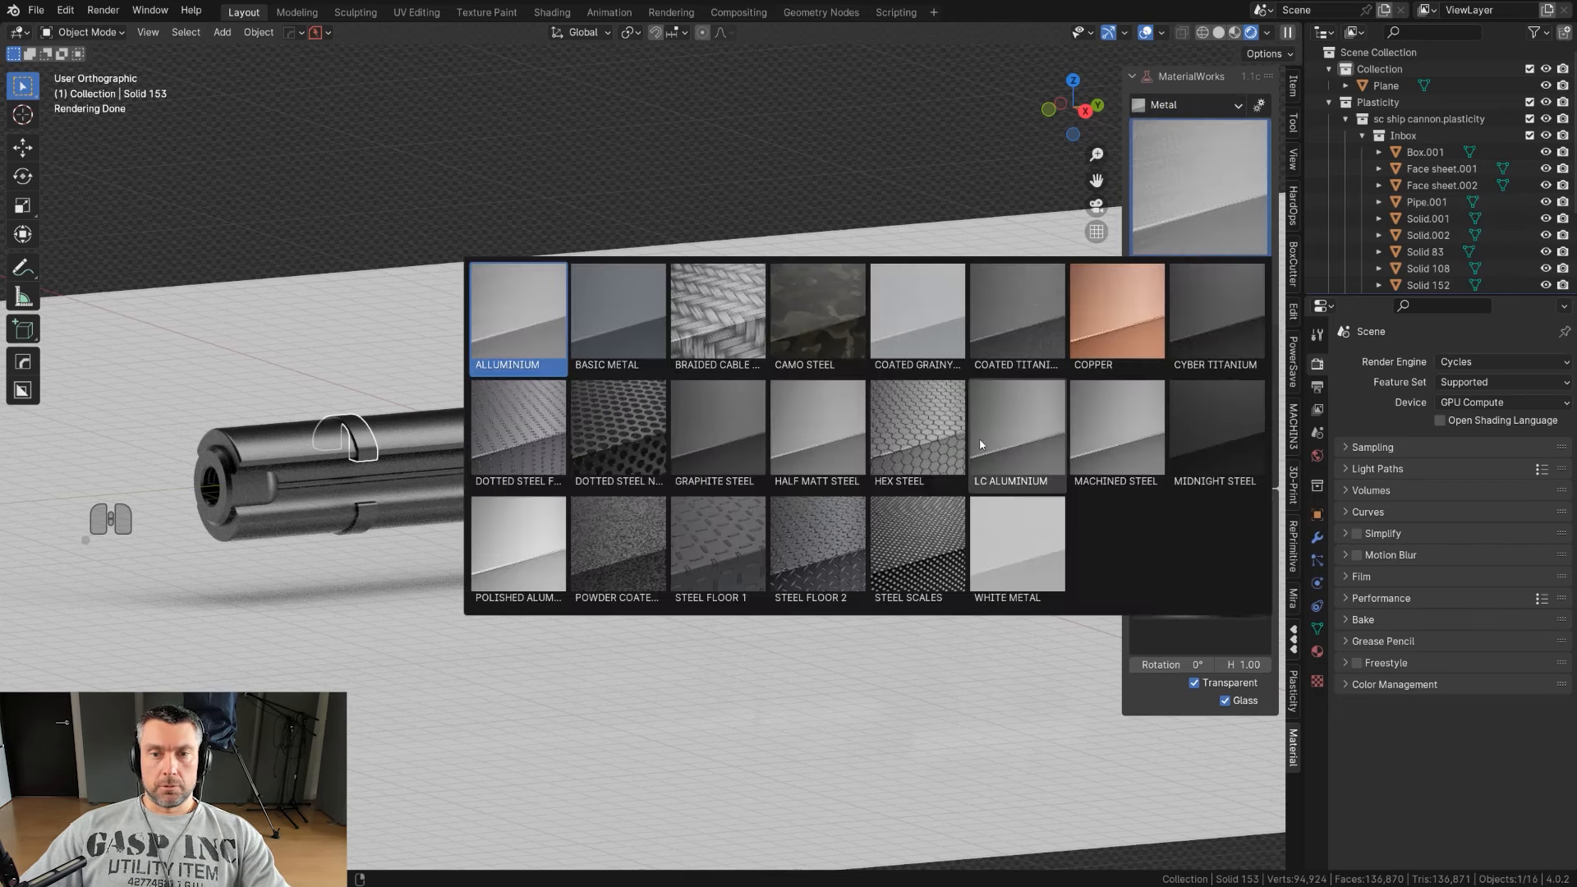
pyautogui.click(830, 424)
pyautogui.click(493, 394)
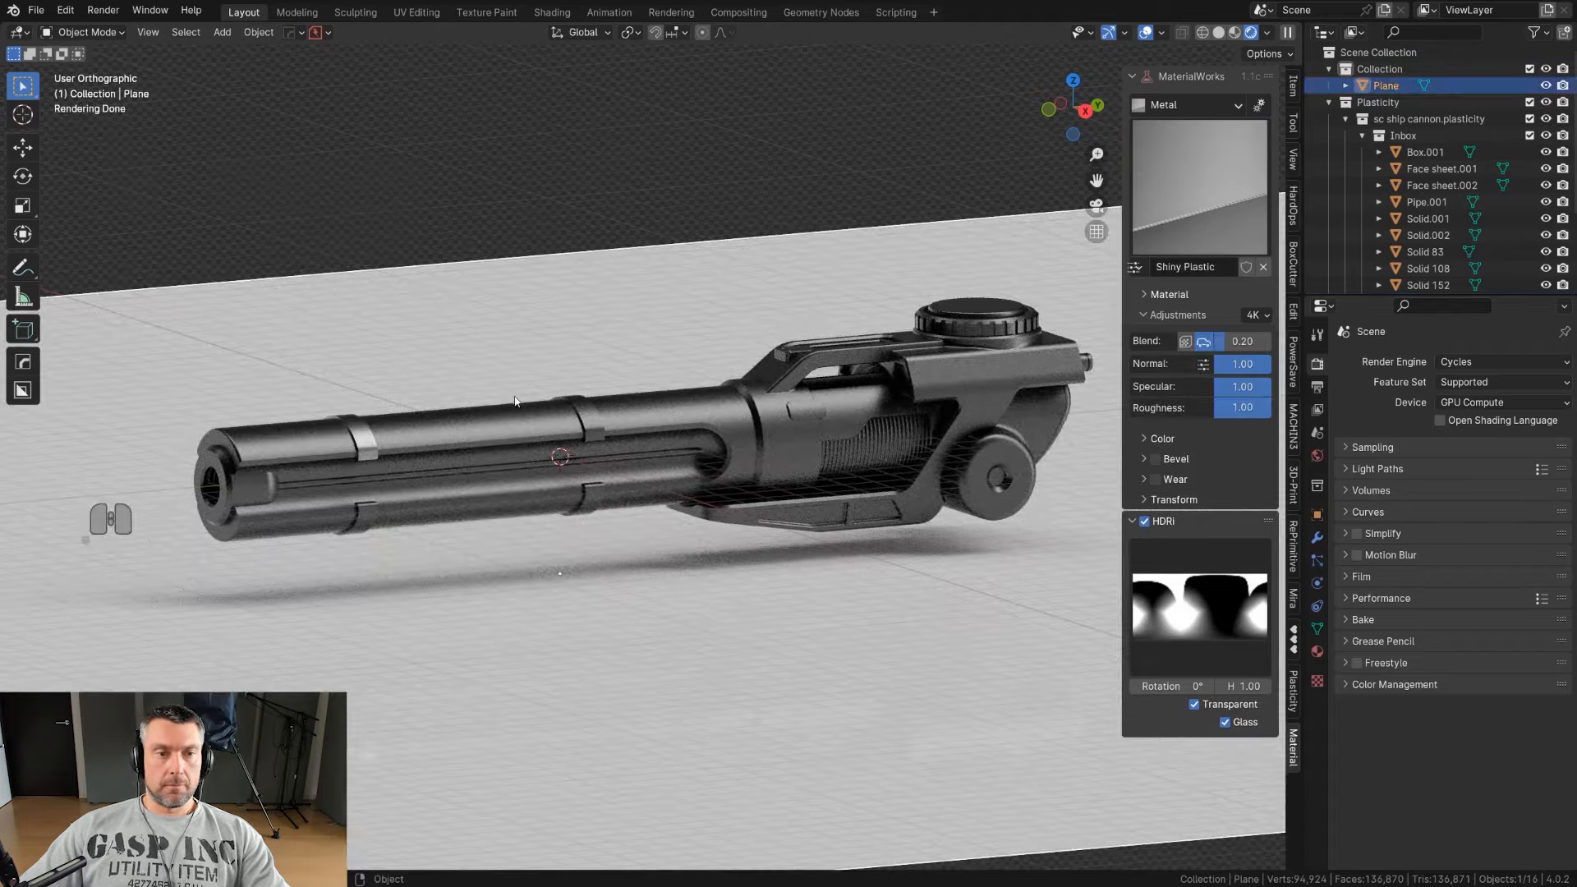
# Step: Apply Midnight Steel to the upper clamp nearest the muzzle, and darken its color tint to near black at strength 1.00
pyautogui.click(366, 443)
pyautogui.click(1224, 222)
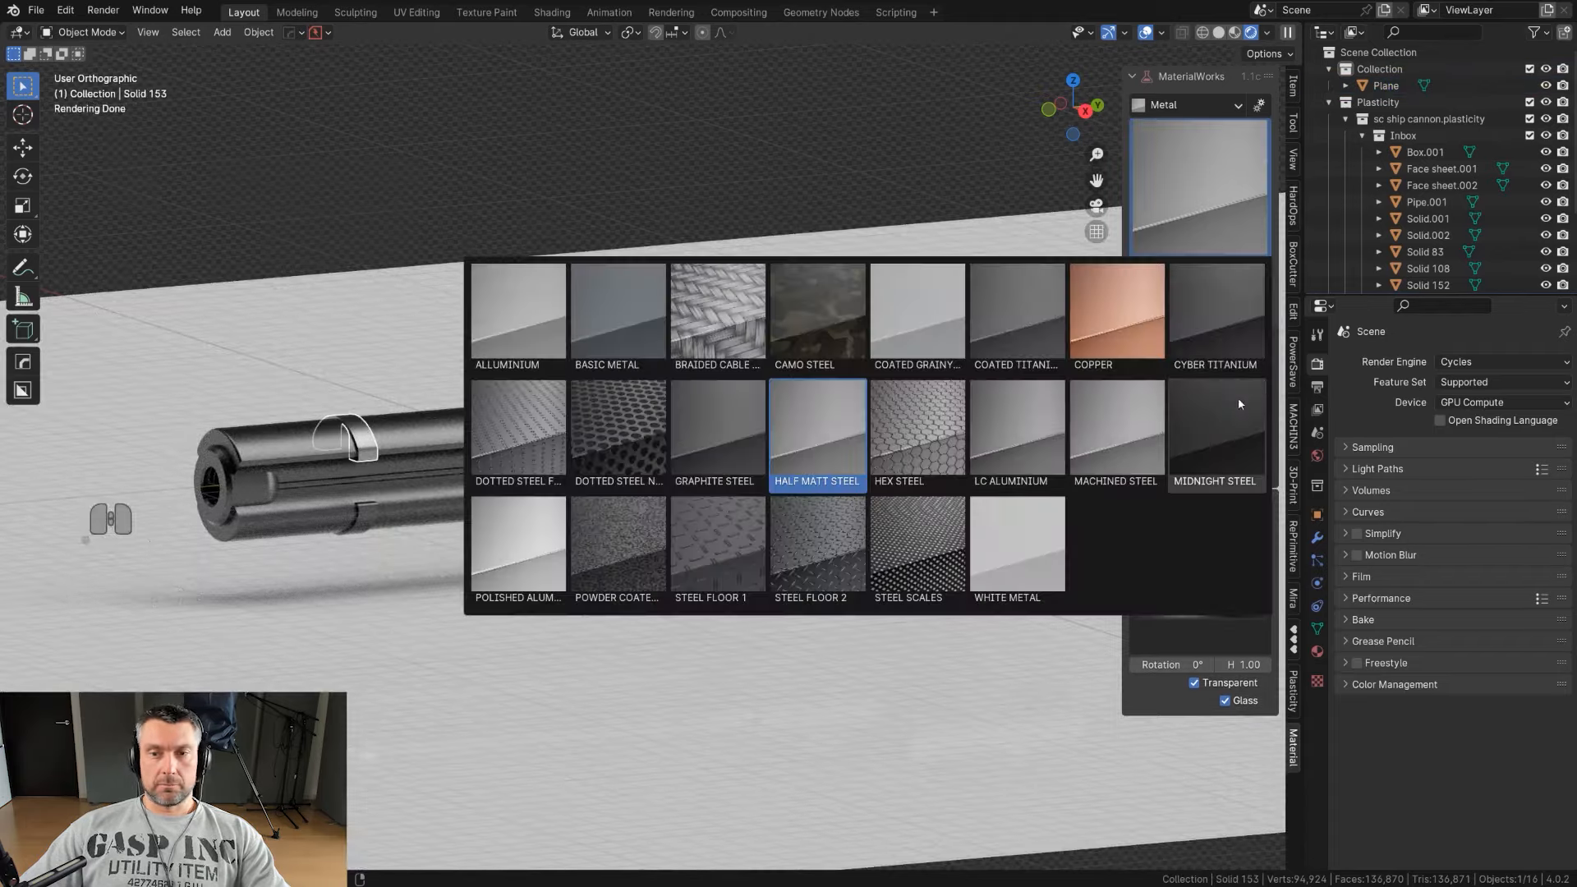
pyautogui.click(1239, 404)
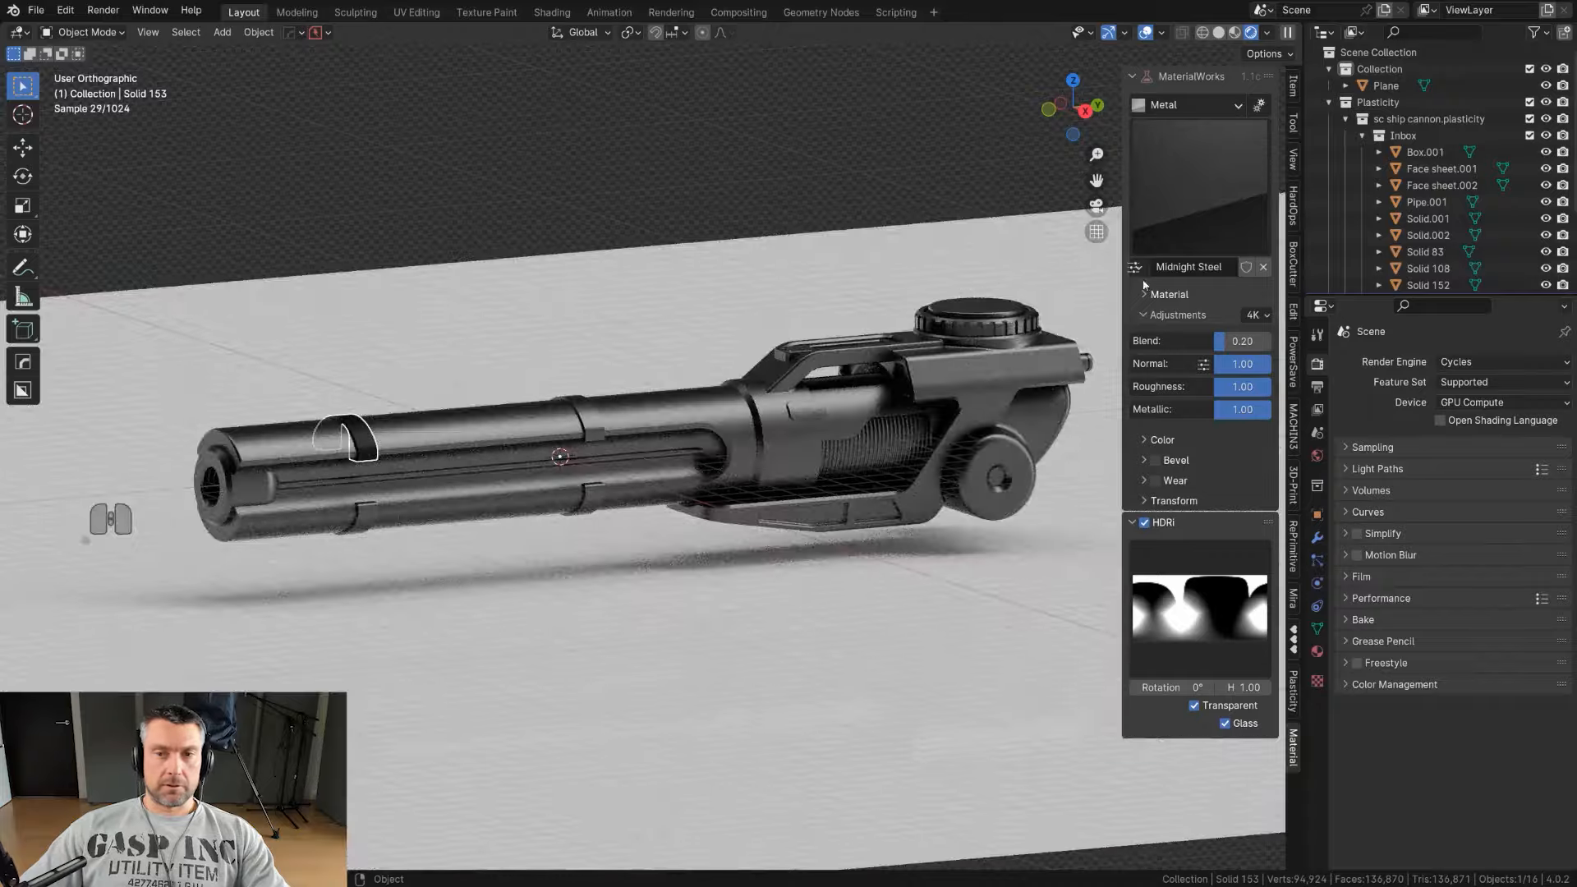
pyautogui.click(1189, 443)
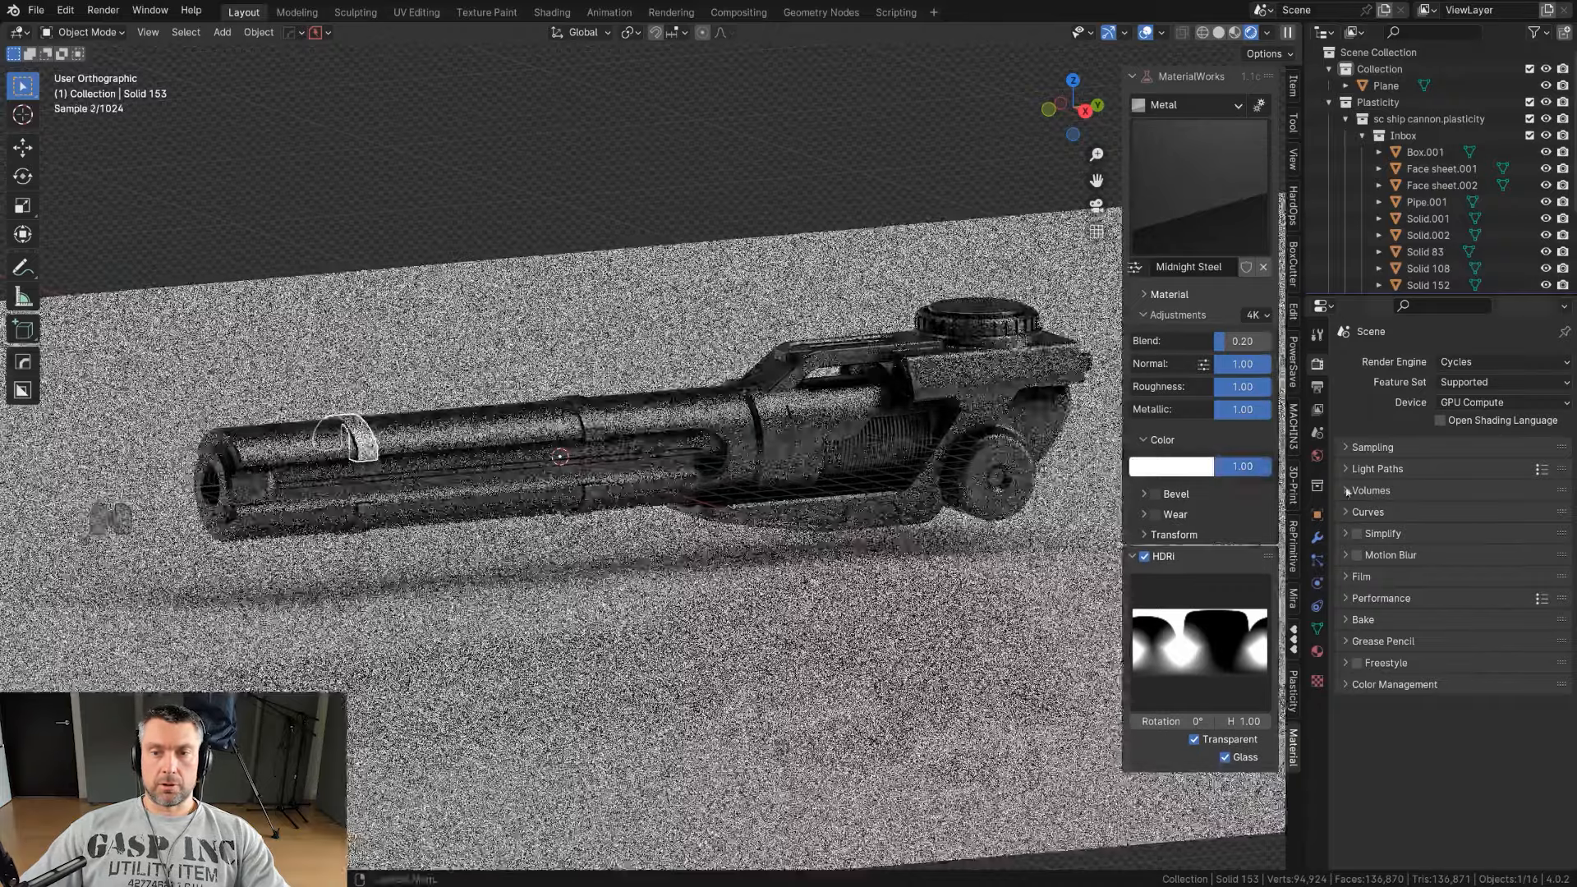
pyautogui.click(1212, 473)
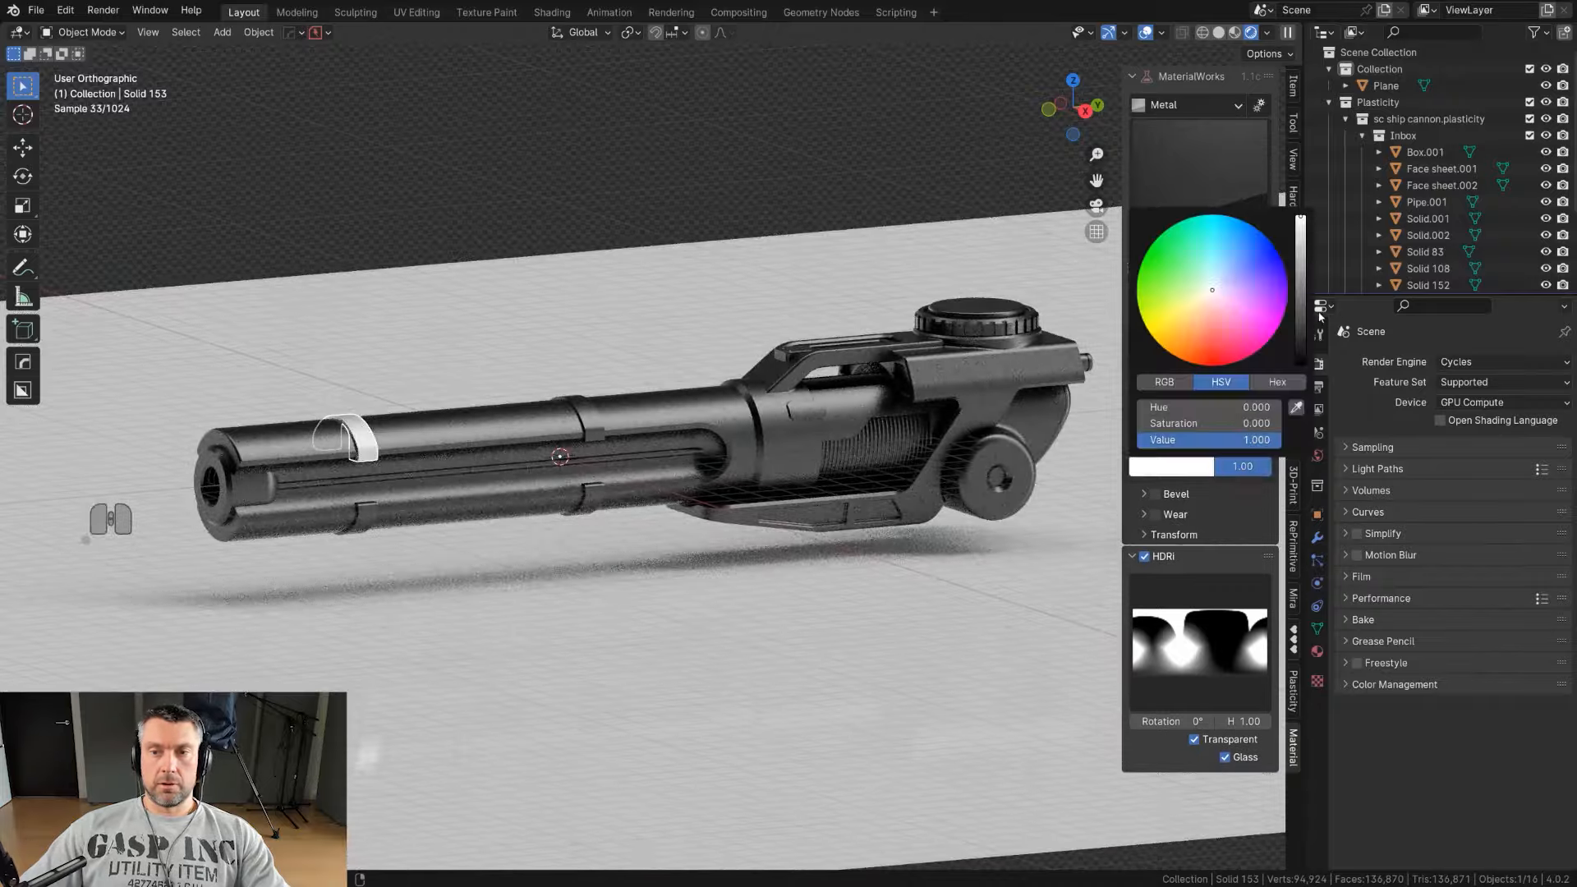
pyautogui.moveTo(1299, 247); pyautogui.dragTo(1300, 338)
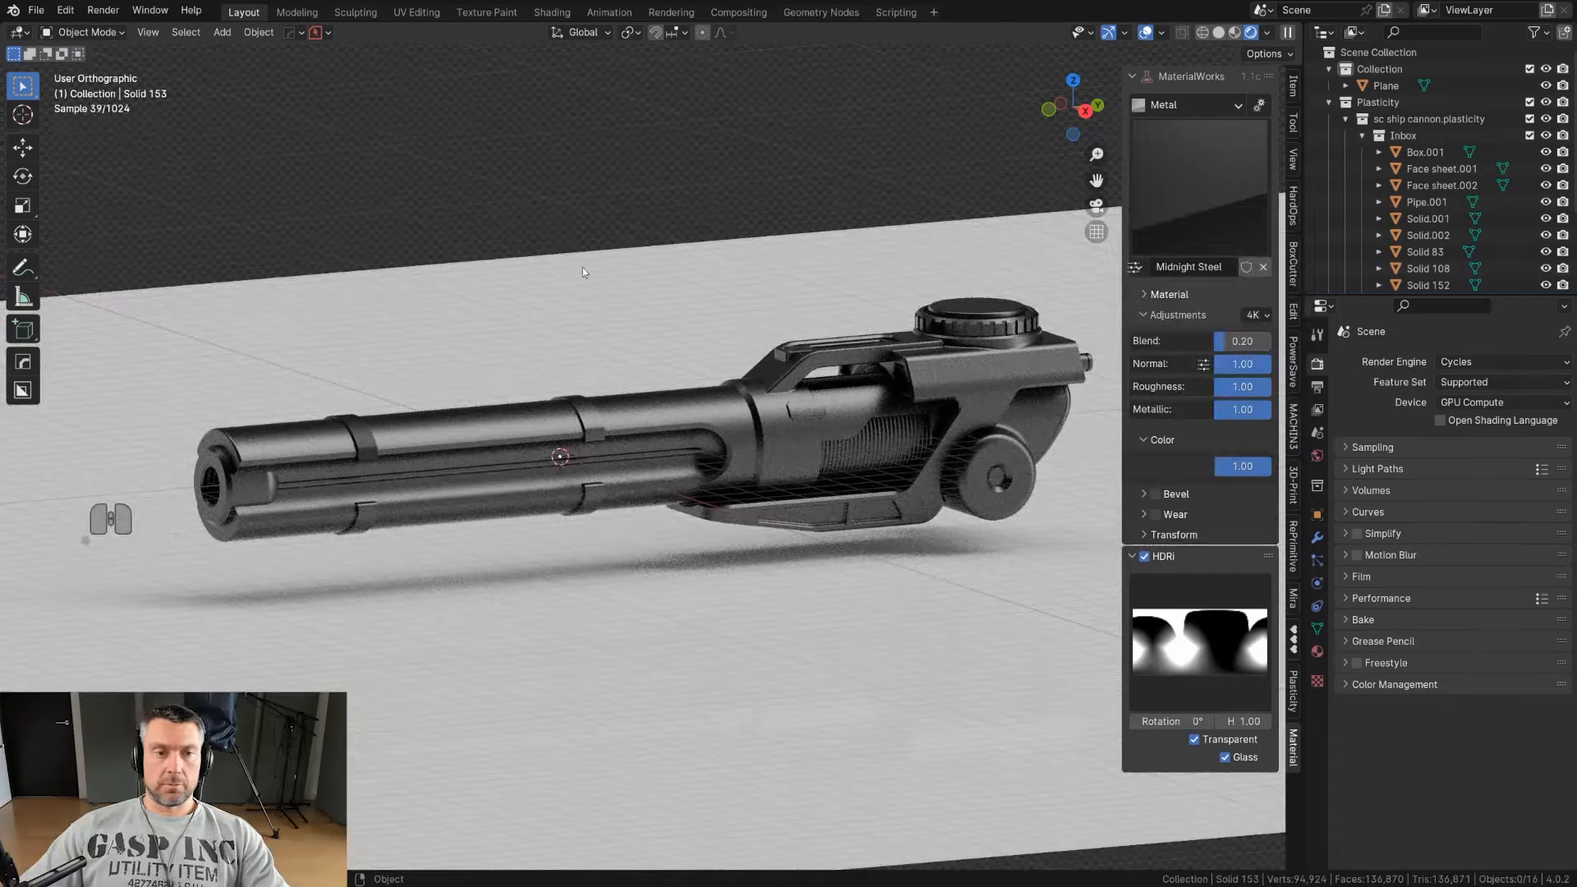
# Step: Copy the darkened Midnight Steel material from the front upper clamp to the other three barrel clamps
pyautogui.click(596, 426)
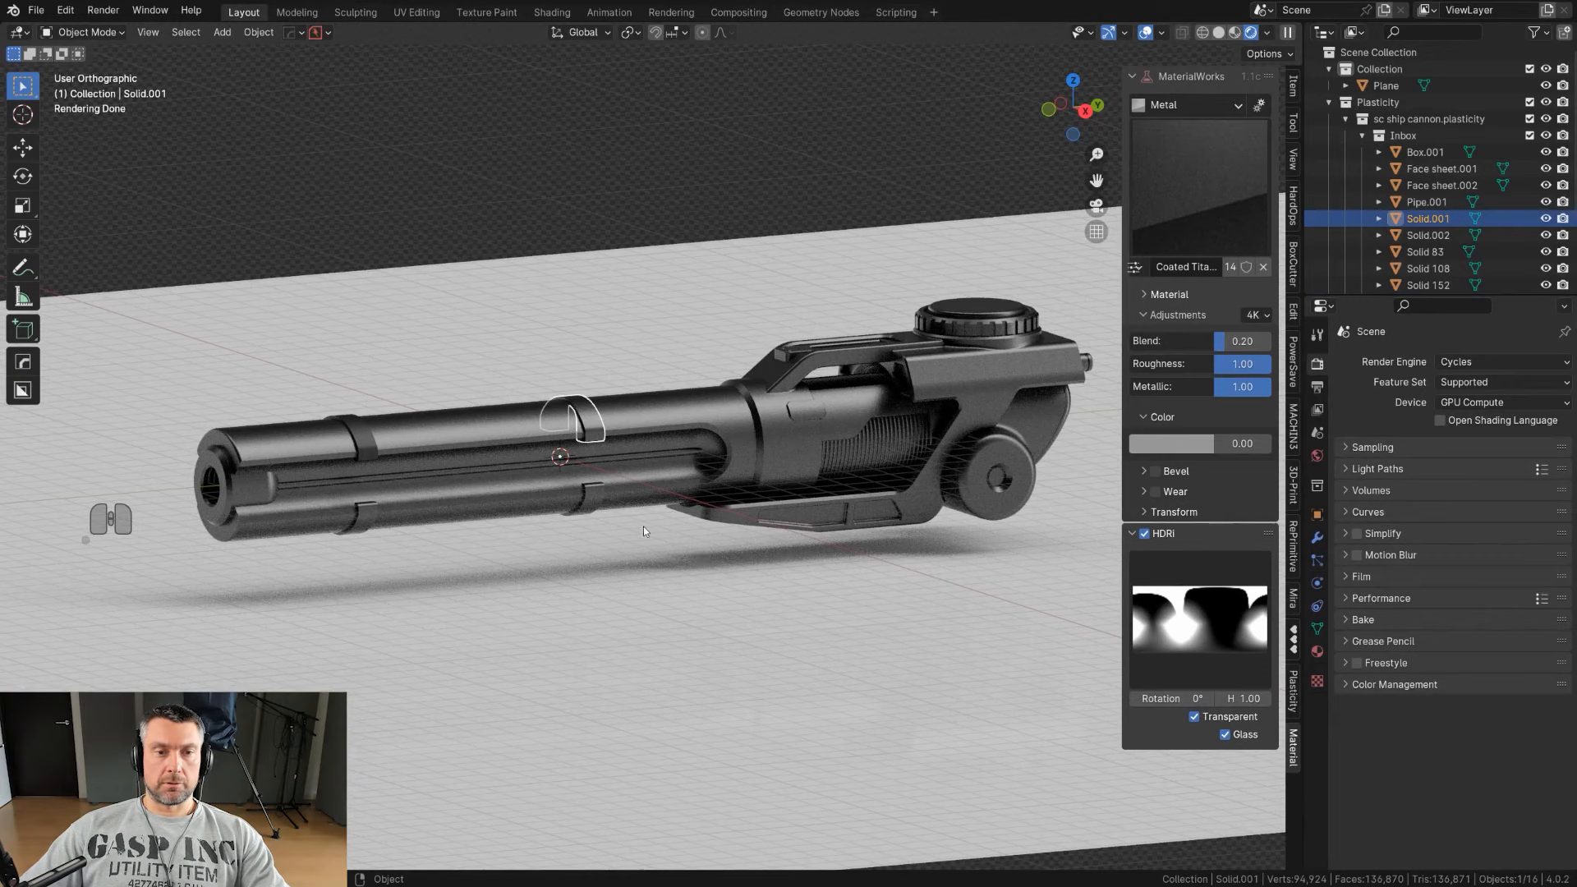
pyautogui.keyDown('shift'); pyautogui.click(596, 500); pyautogui.keyUp('shift')
pyautogui.keyDown('shift'); pyautogui.click(370, 519); pyautogui.keyUp('shift')
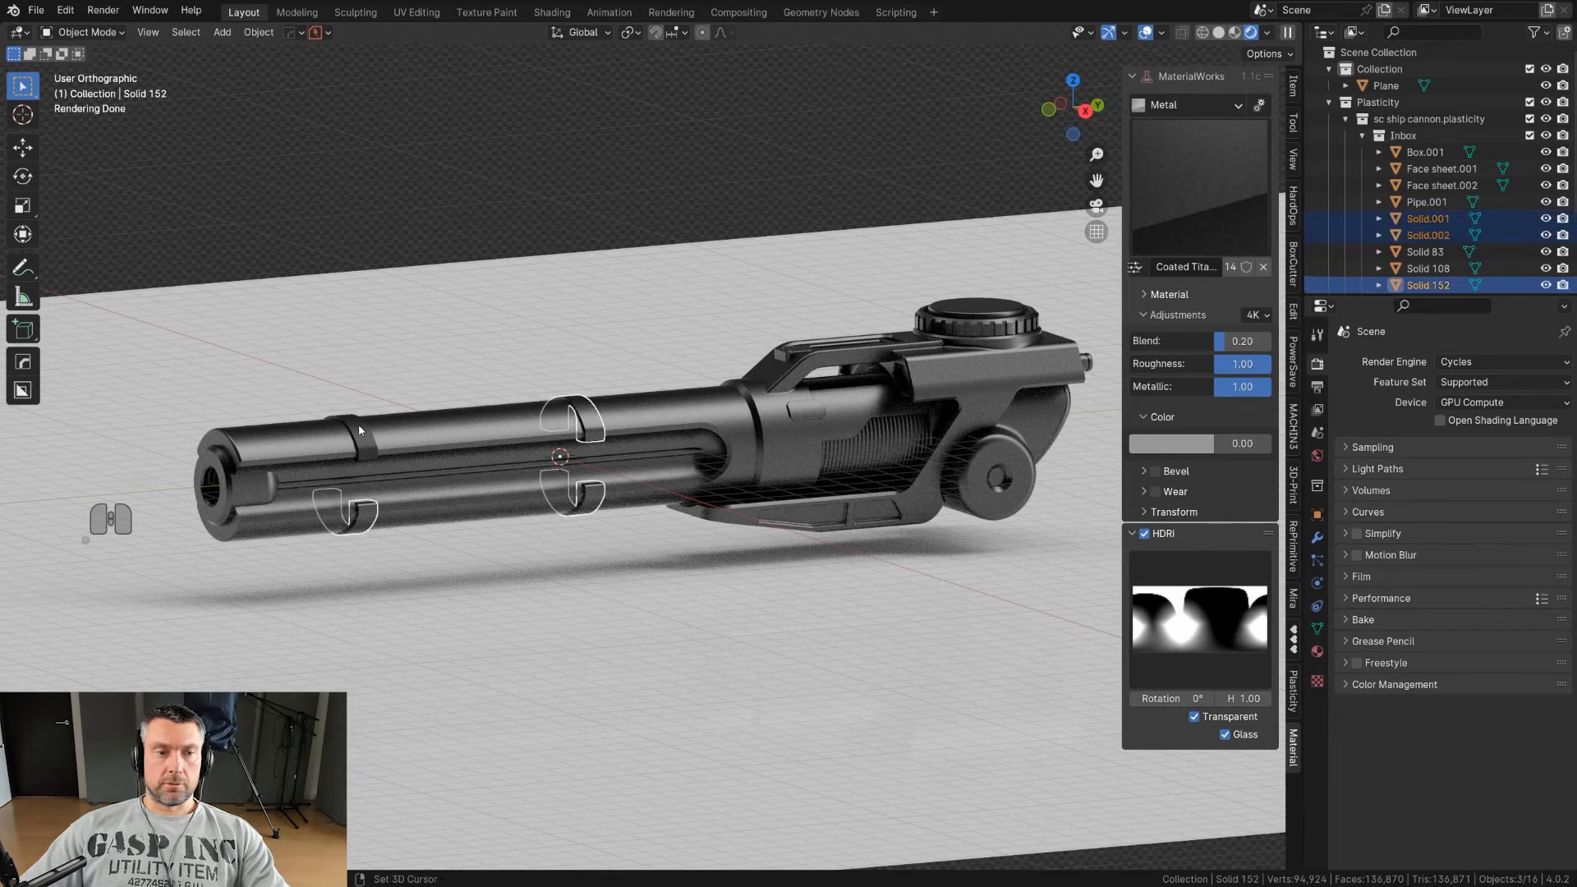
pyautogui.keyDown('shift'); pyautogui.click(358, 424); pyautogui.keyUp('shift')
pyautogui.click(1134, 269)
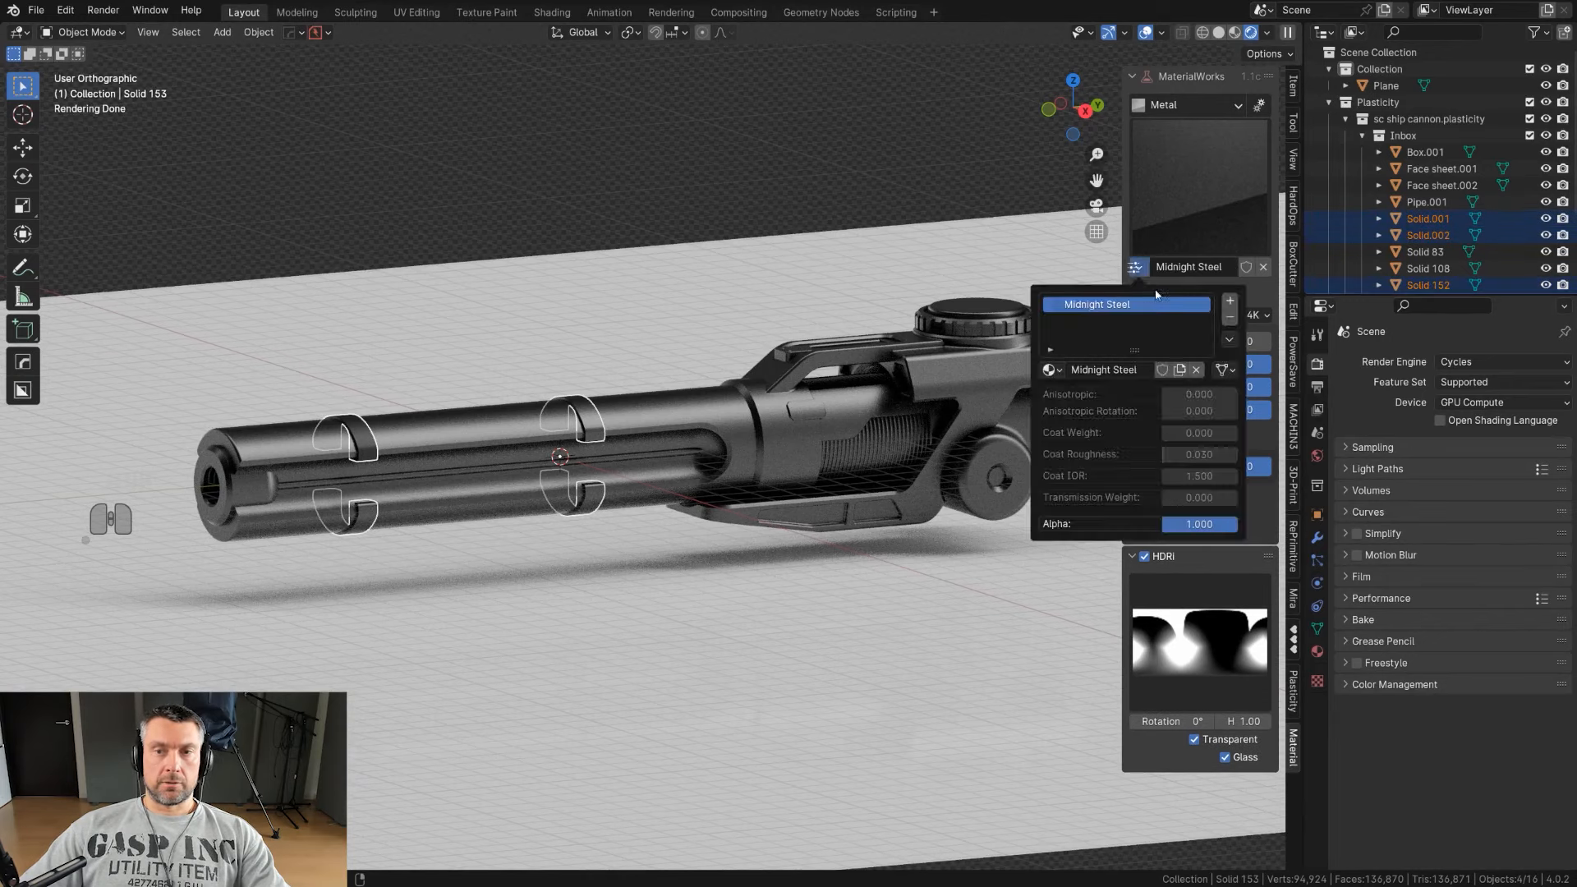
pyautogui.click(1233, 340)
pyautogui.click(1274, 373)
pyautogui.click(644, 103)
# Step: Copy the Midnight Steel material from the rear upper barrel clamp to the ribbed inner body inside the rear housing
pyautogui.click(243, 491)
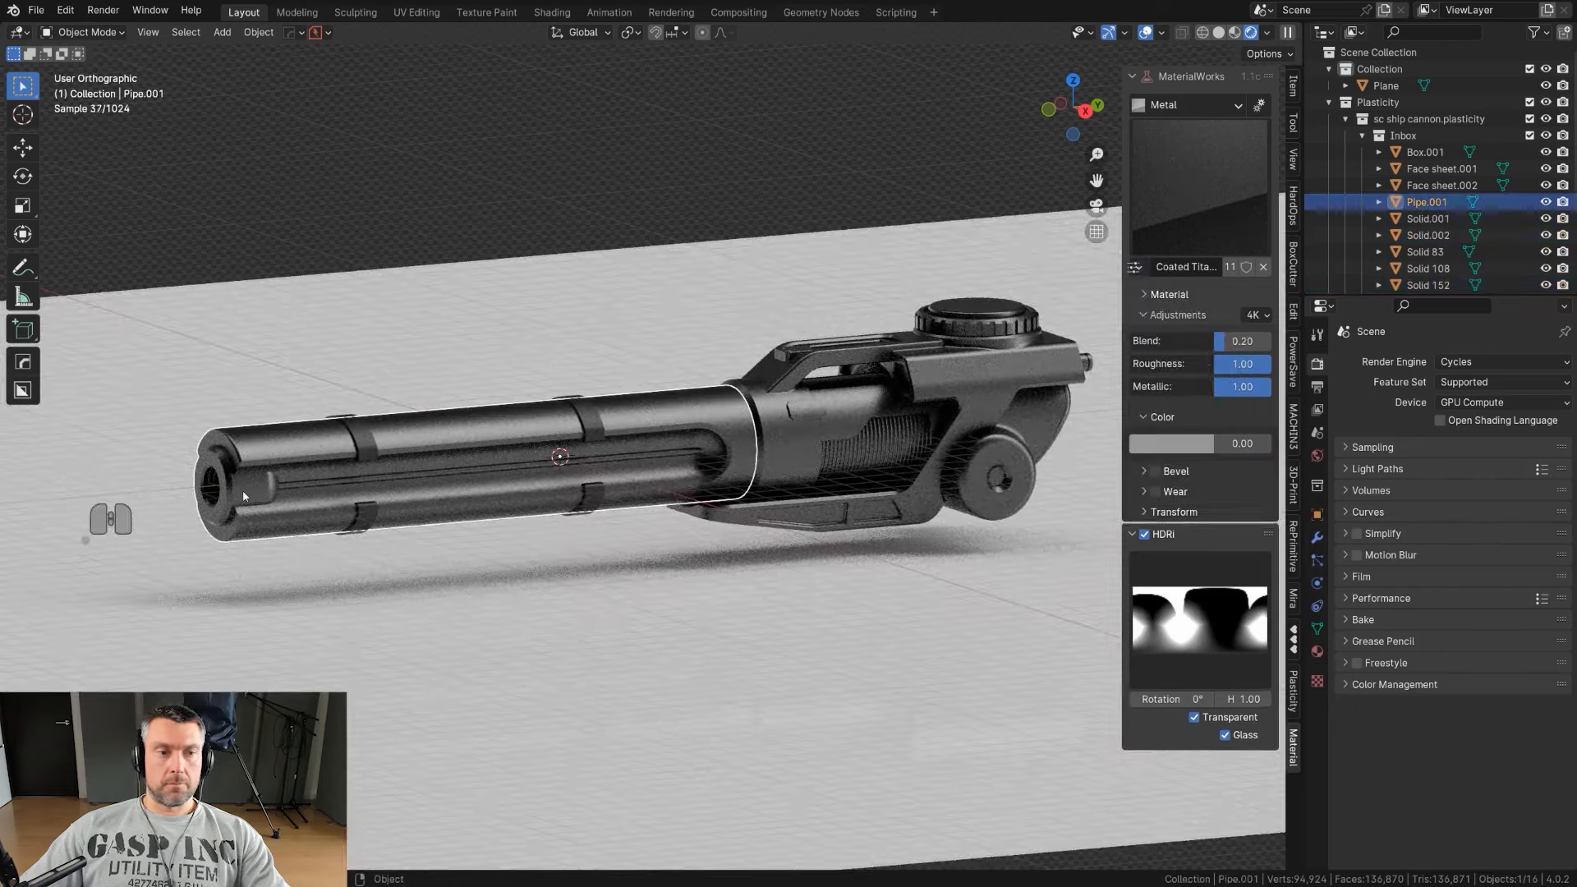
pyautogui.keyDown('shift'); pyautogui.moveTo(878, 448); pyautogui.dragTo(832, 440, button='middle'); pyautogui.keyUp('shift')
pyautogui.click(848, 447)
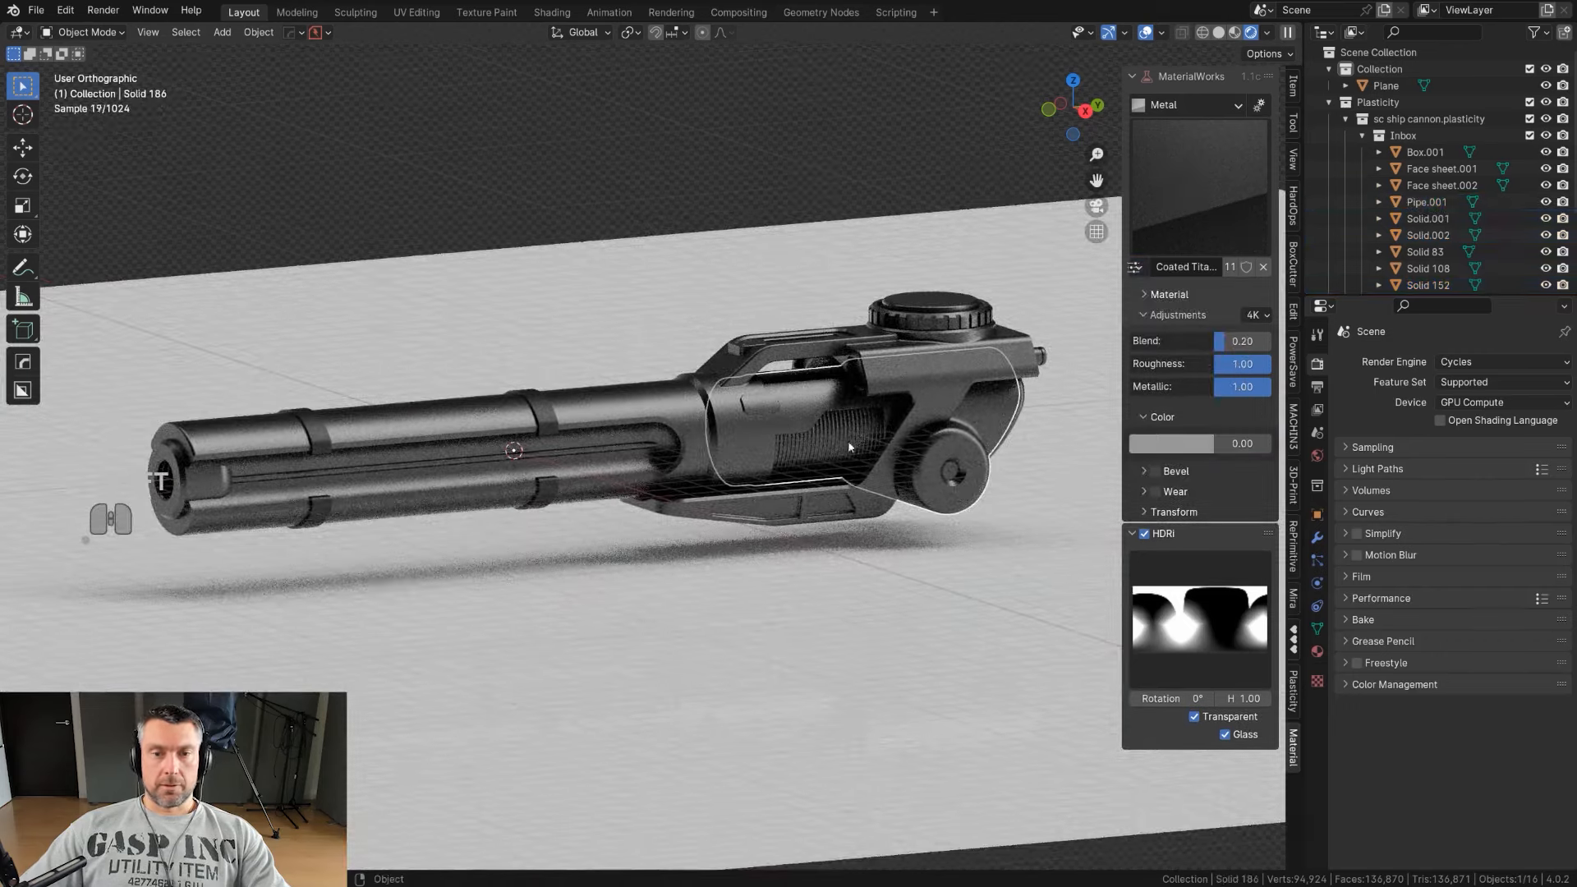
pyautogui.keyDown('shift'); pyautogui.click(525, 413); pyautogui.keyUp('shift')
pyautogui.click(1134, 269)
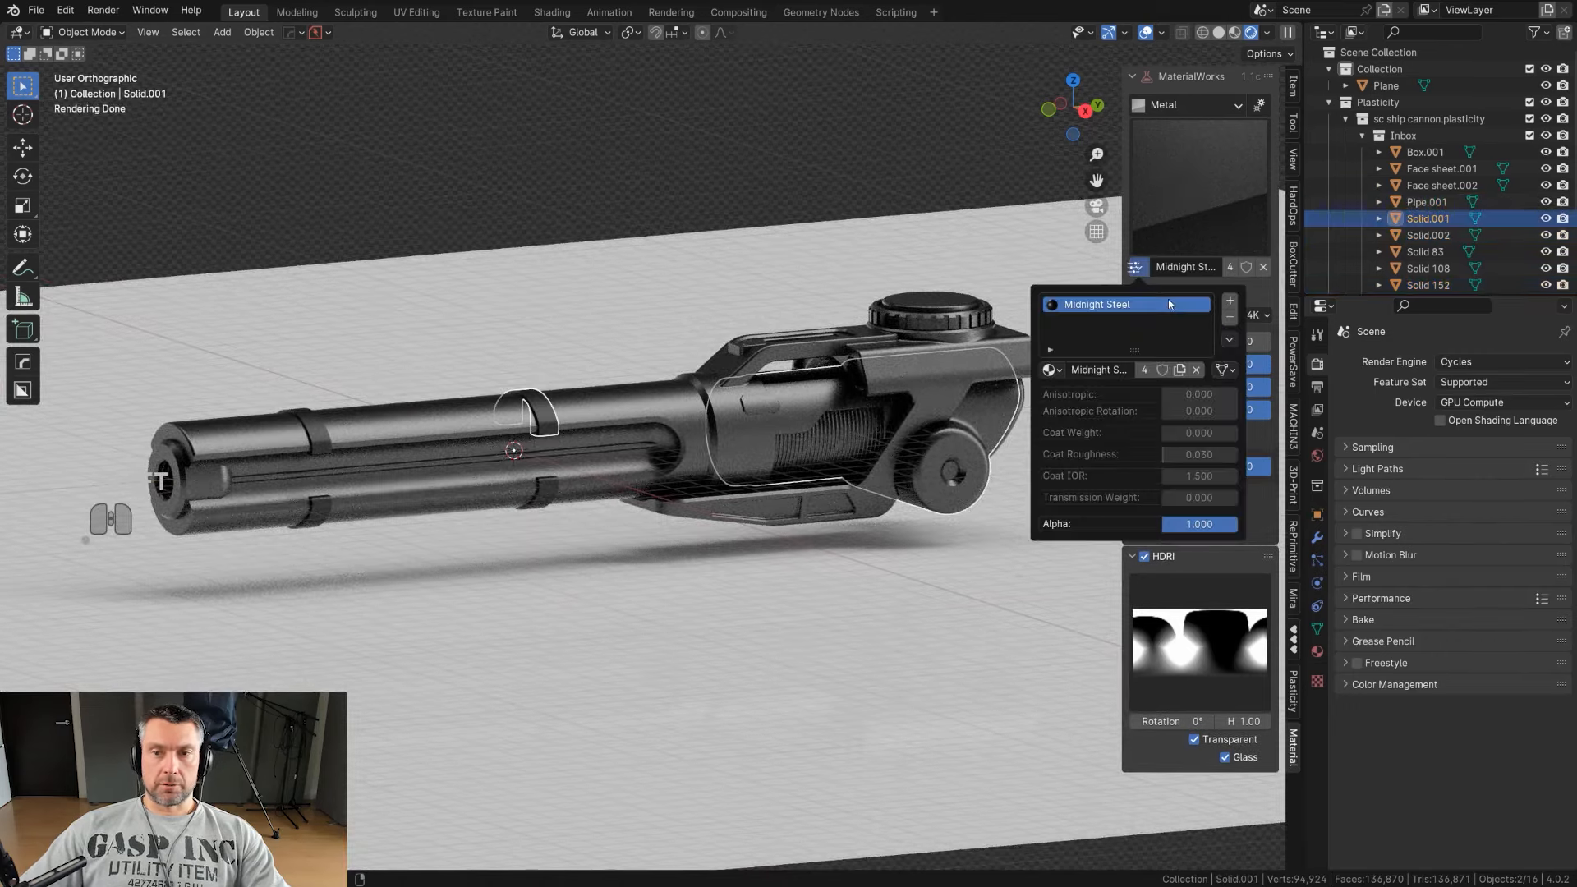
pyautogui.click(1230, 340)
pyautogui.click(1307, 374)
pyautogui.hotkey('alt', 'a')
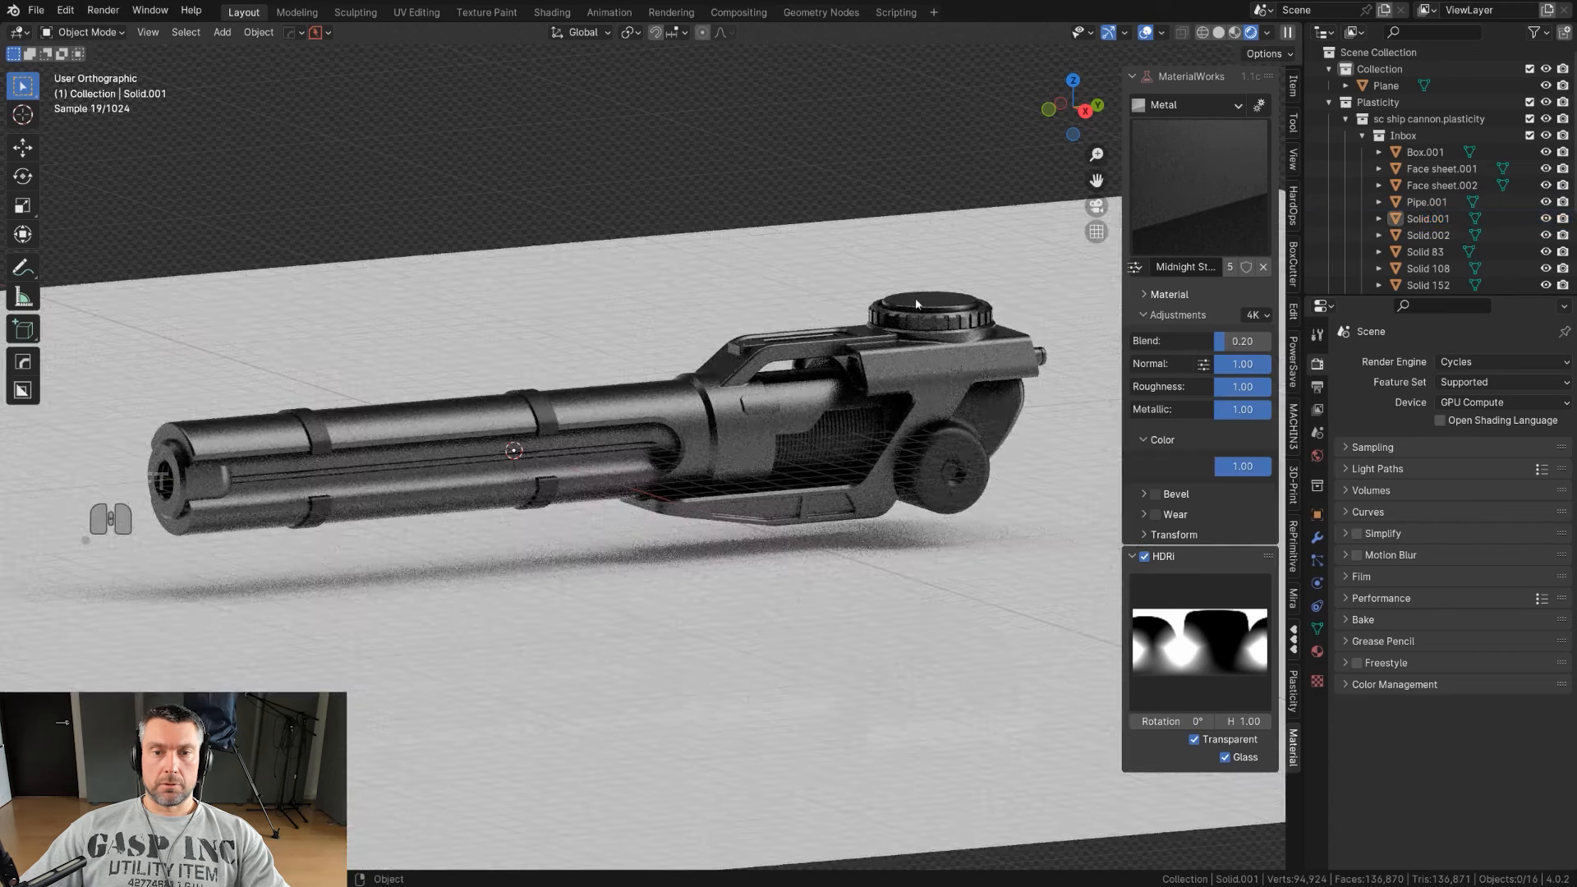
# Step: Copy the Midnight Steel material from the rear upper barrel clamp to the round knob on top of the rear housing
pyautogui.click(930, 319)
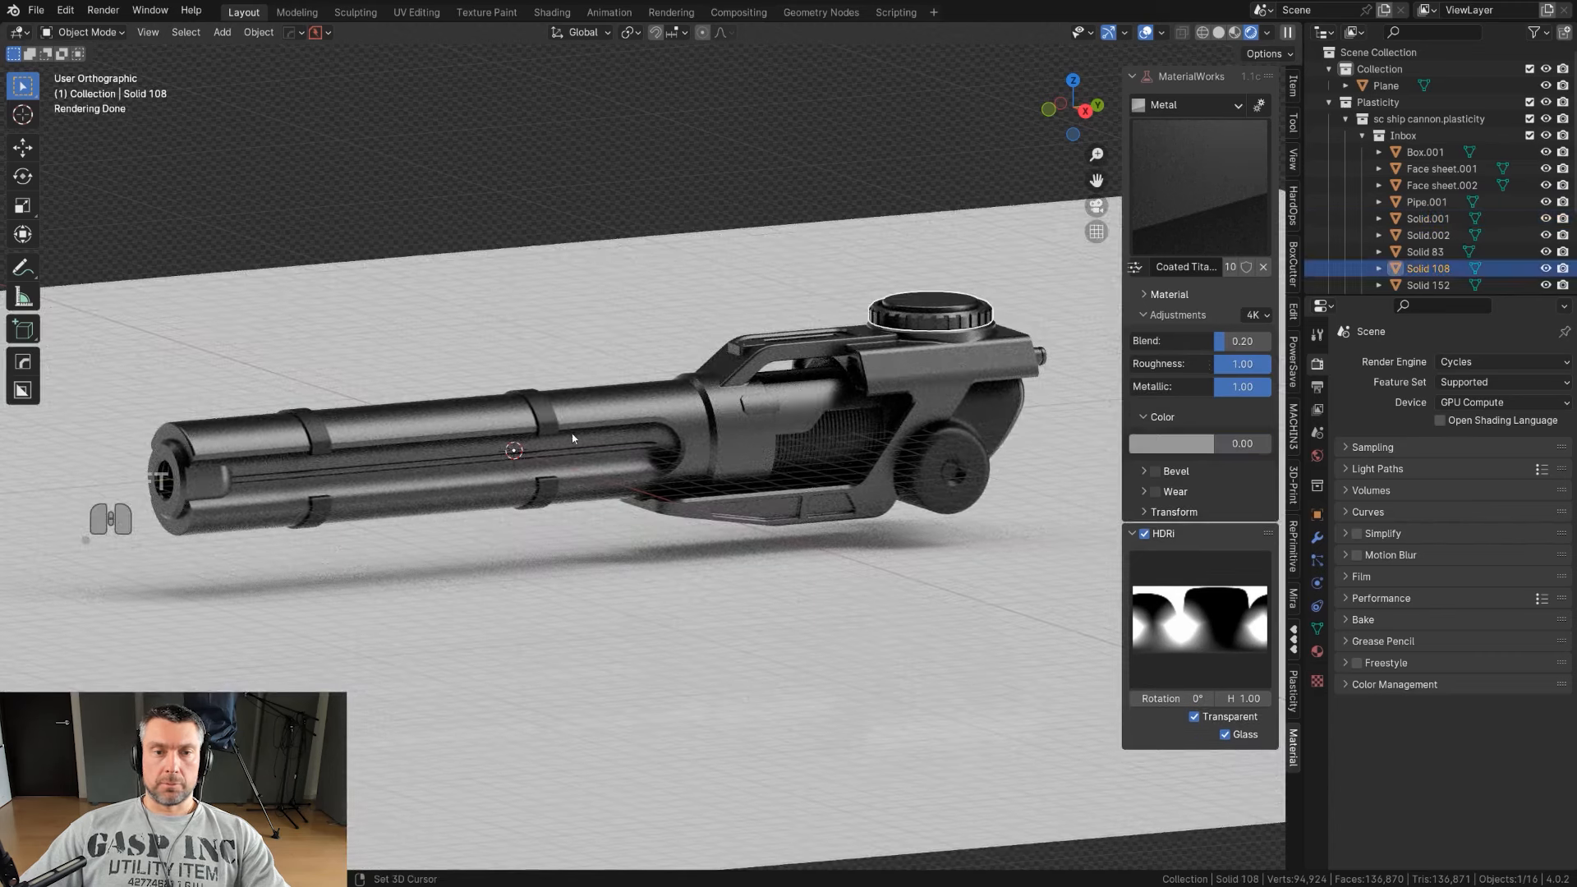
pyautogui.keyDown('shift'); pyautogui.click(526, 413); pyautogui.keyUp('shift')
pyautogui.click(1134, 266)
pyautogui.click(1229, 340)
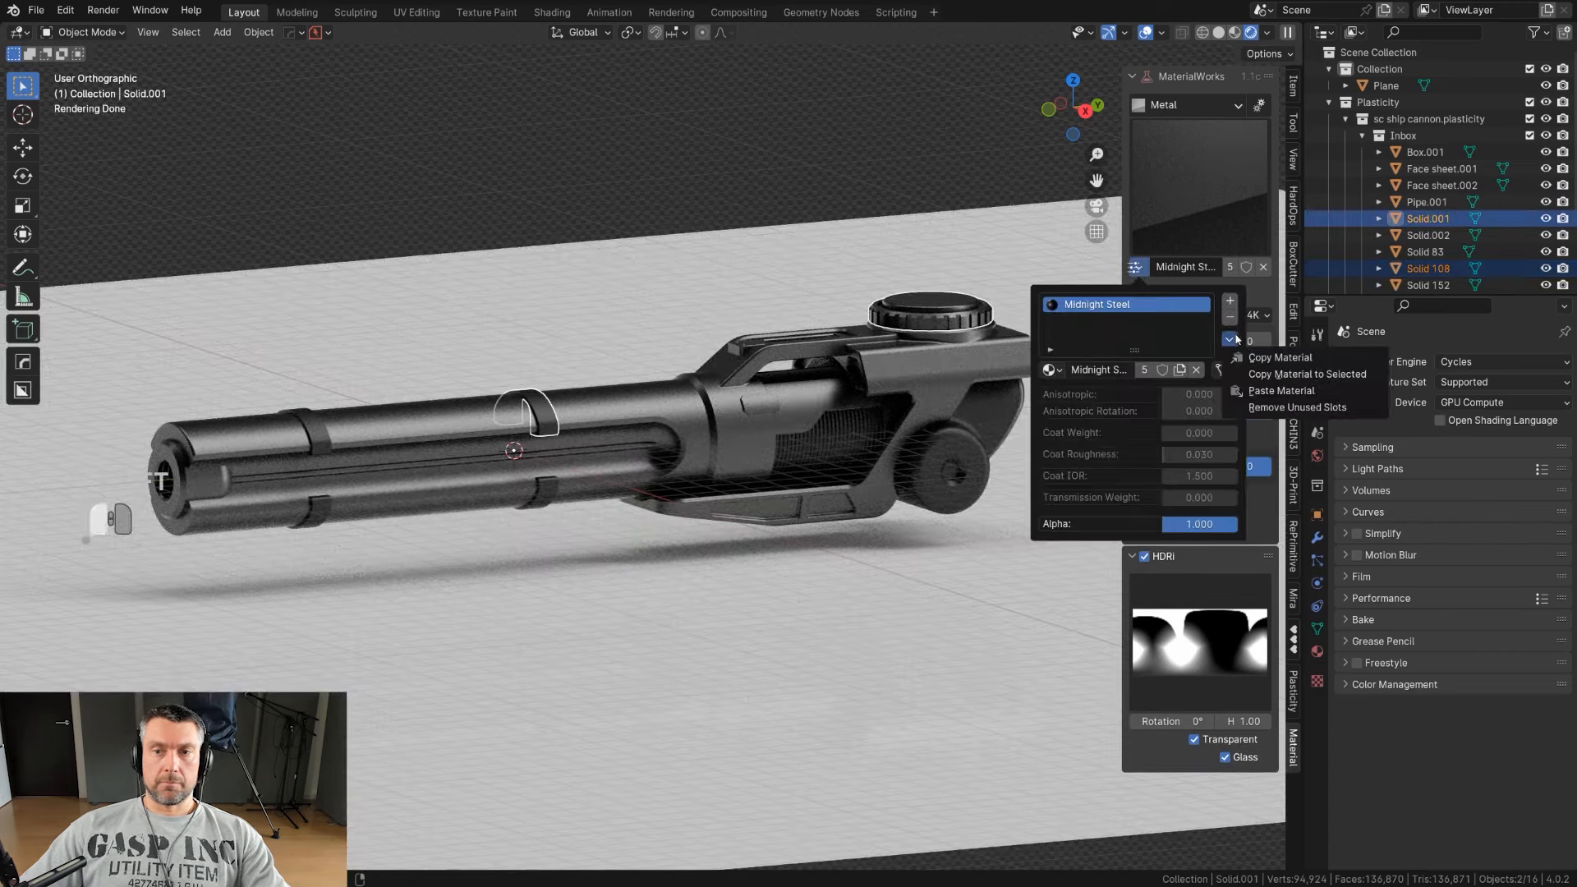
pyautogui.click(1306, 374)
# Step: Copy the Midnight Steel material from the rear lower barrel clamp to the small rounded inset on the housing's side
pyautogui.click(752, 362)
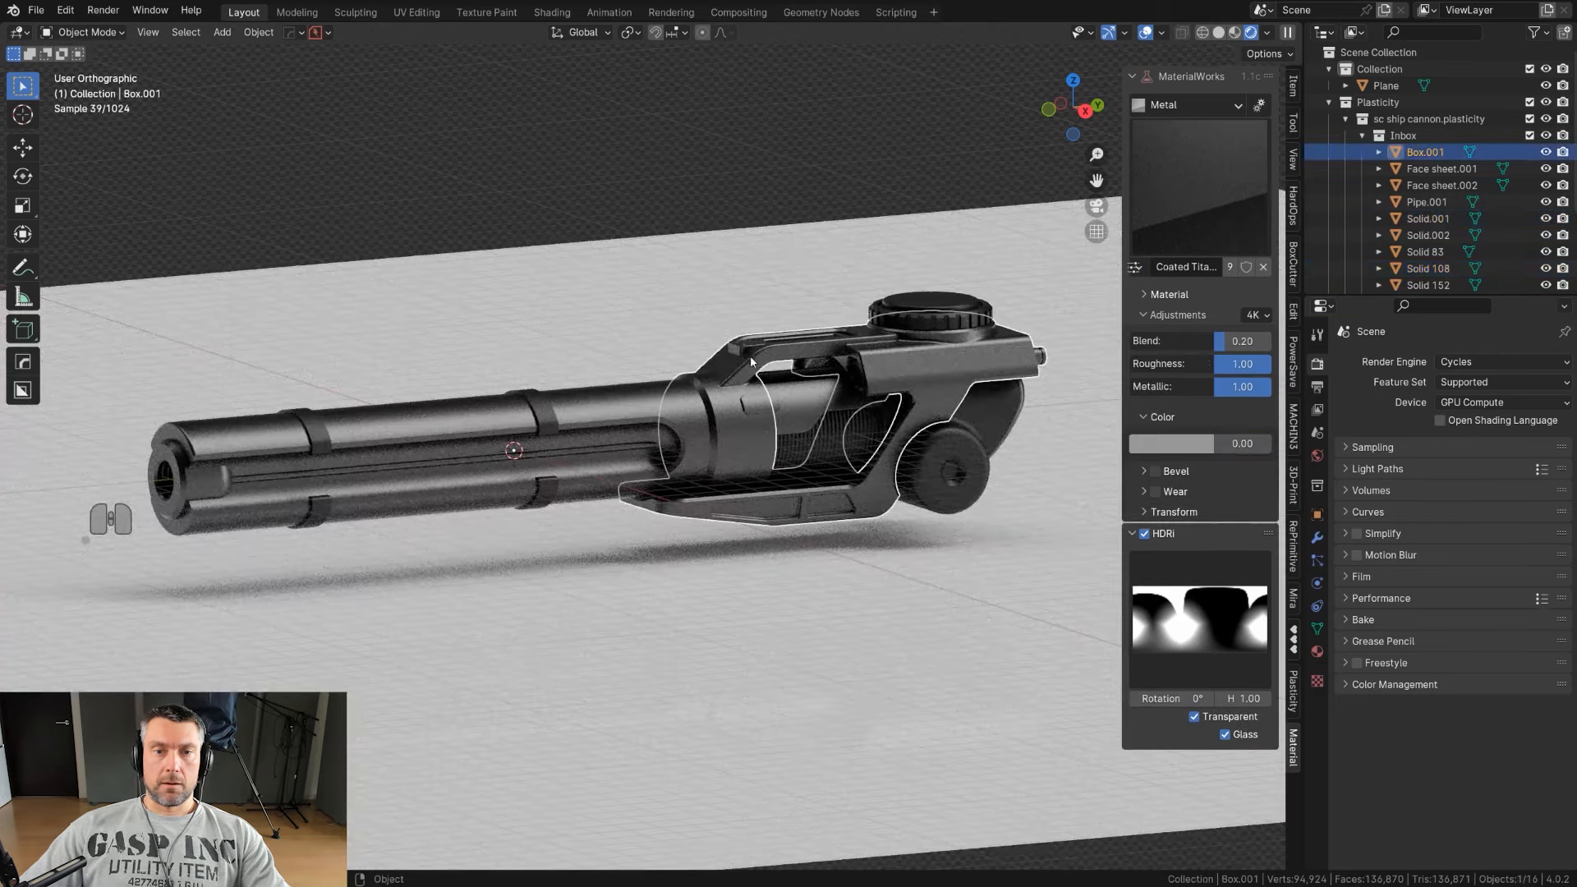
pyautogui.click(772, 407)
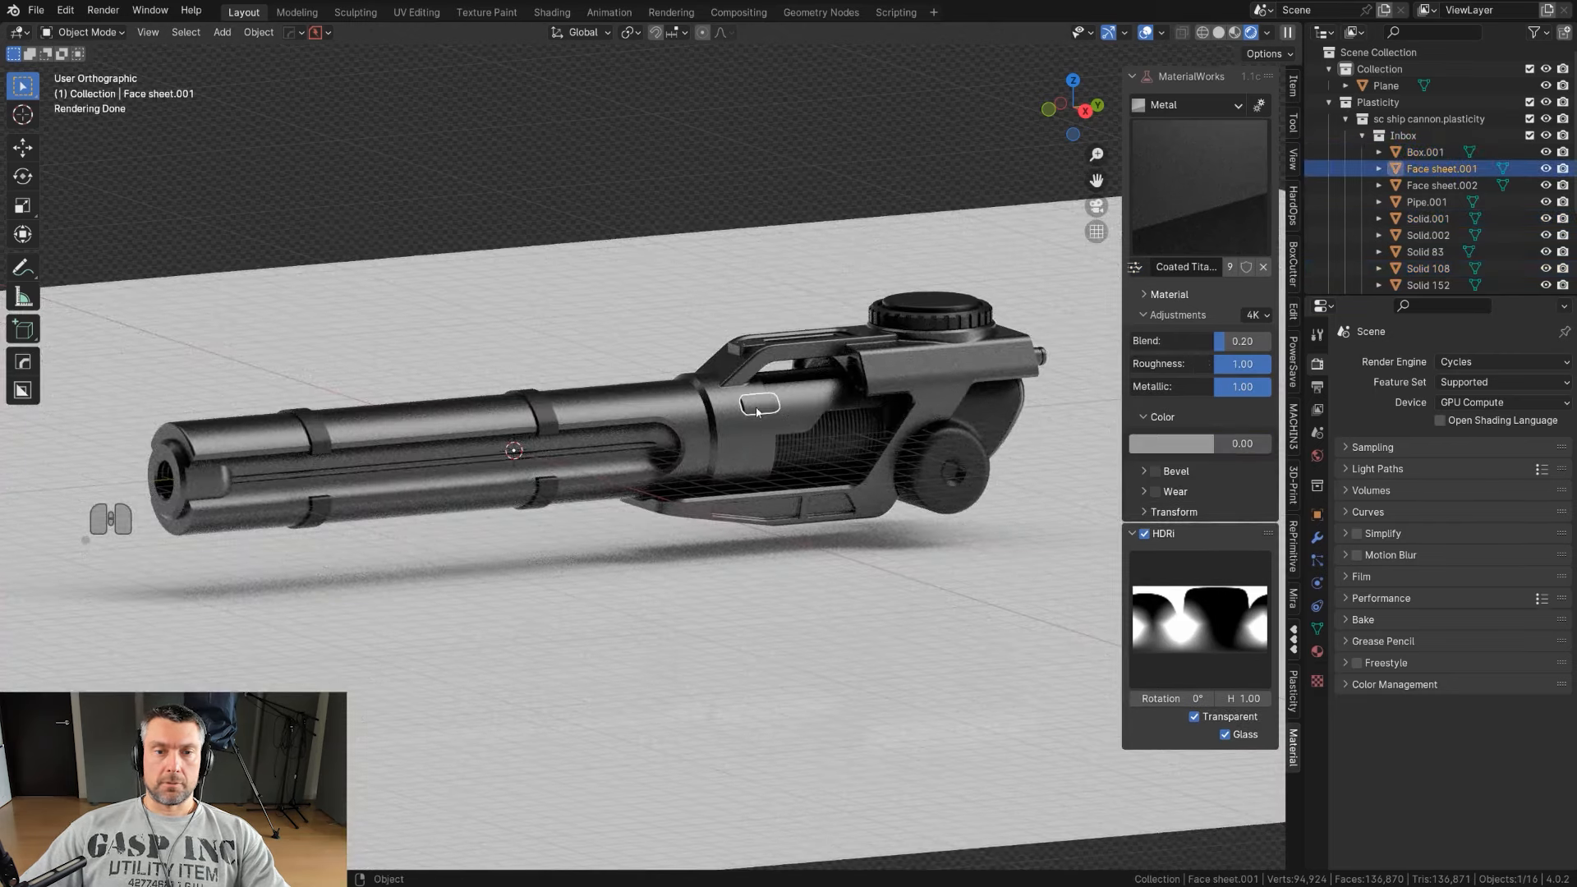
pyautogui.keyDown('shift'); pyautogui.click(547, 496); pyautogui.keyUp('shift')
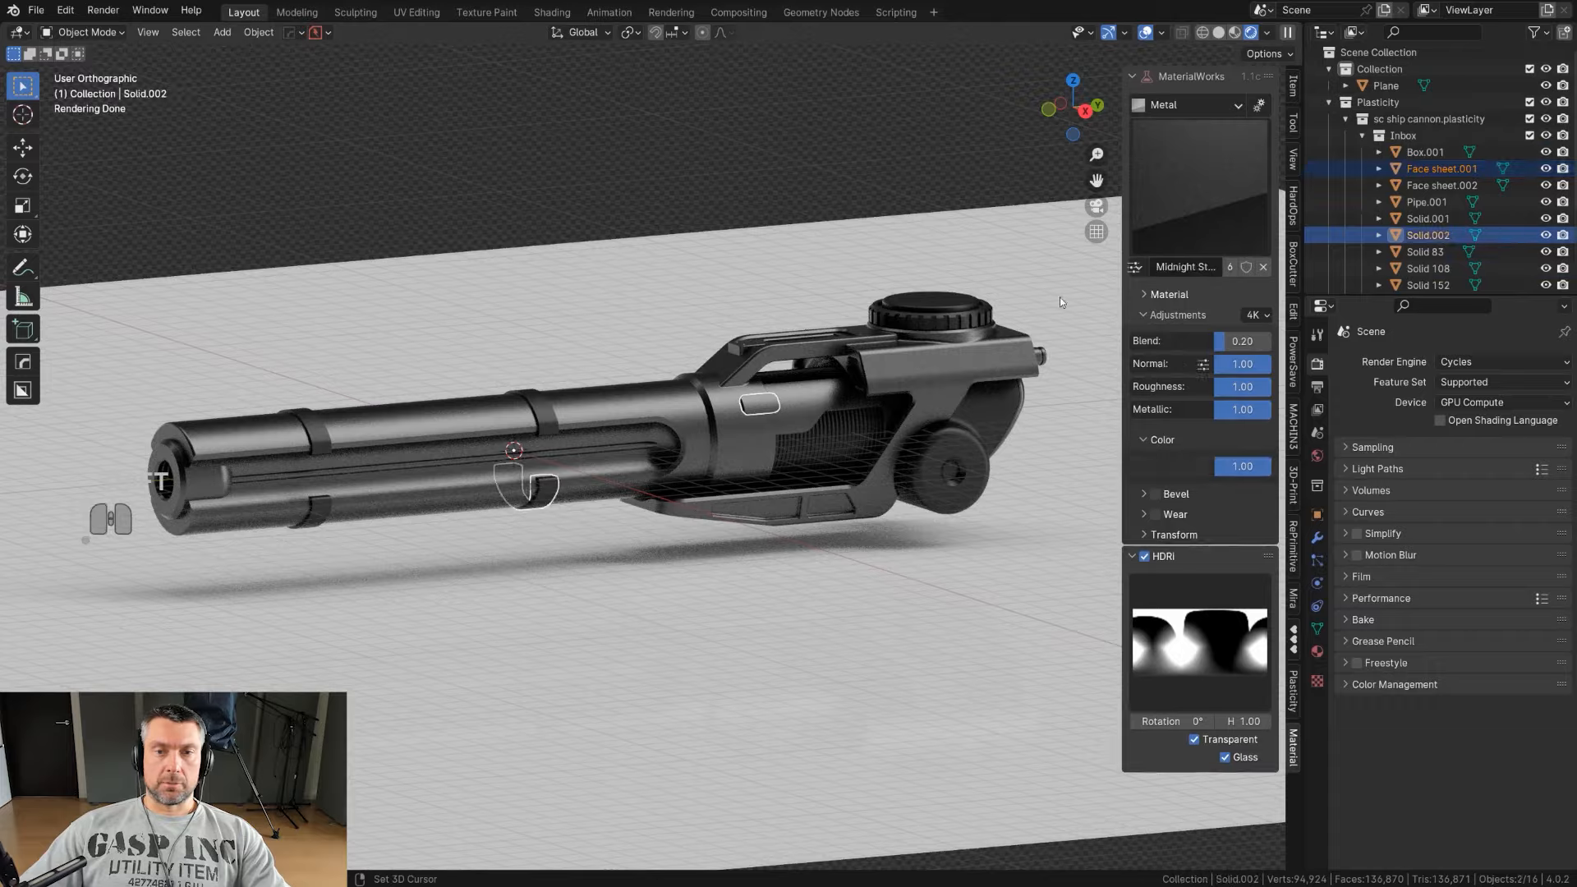
pyautogui.click(1134, 267)
pyautogui.moveTo(1224, 346)
pyautogui.click(1281, 377)
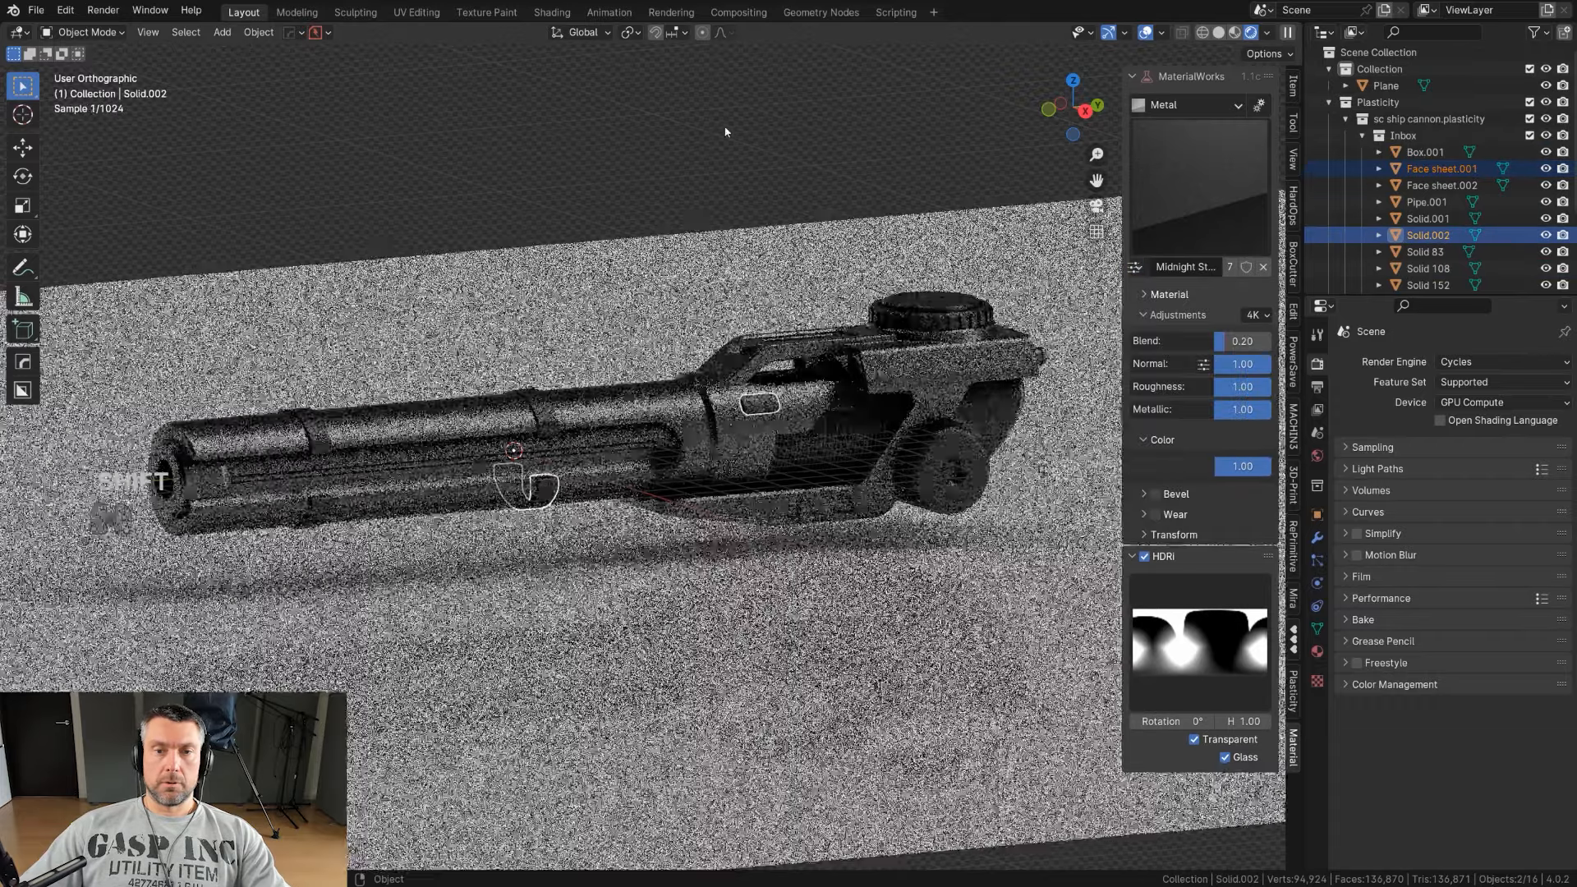
# Step: Switch to perspective view and delete the small inset and inner body parts on the gun's far side
pyautogui.scroll(-1, 848, 413)
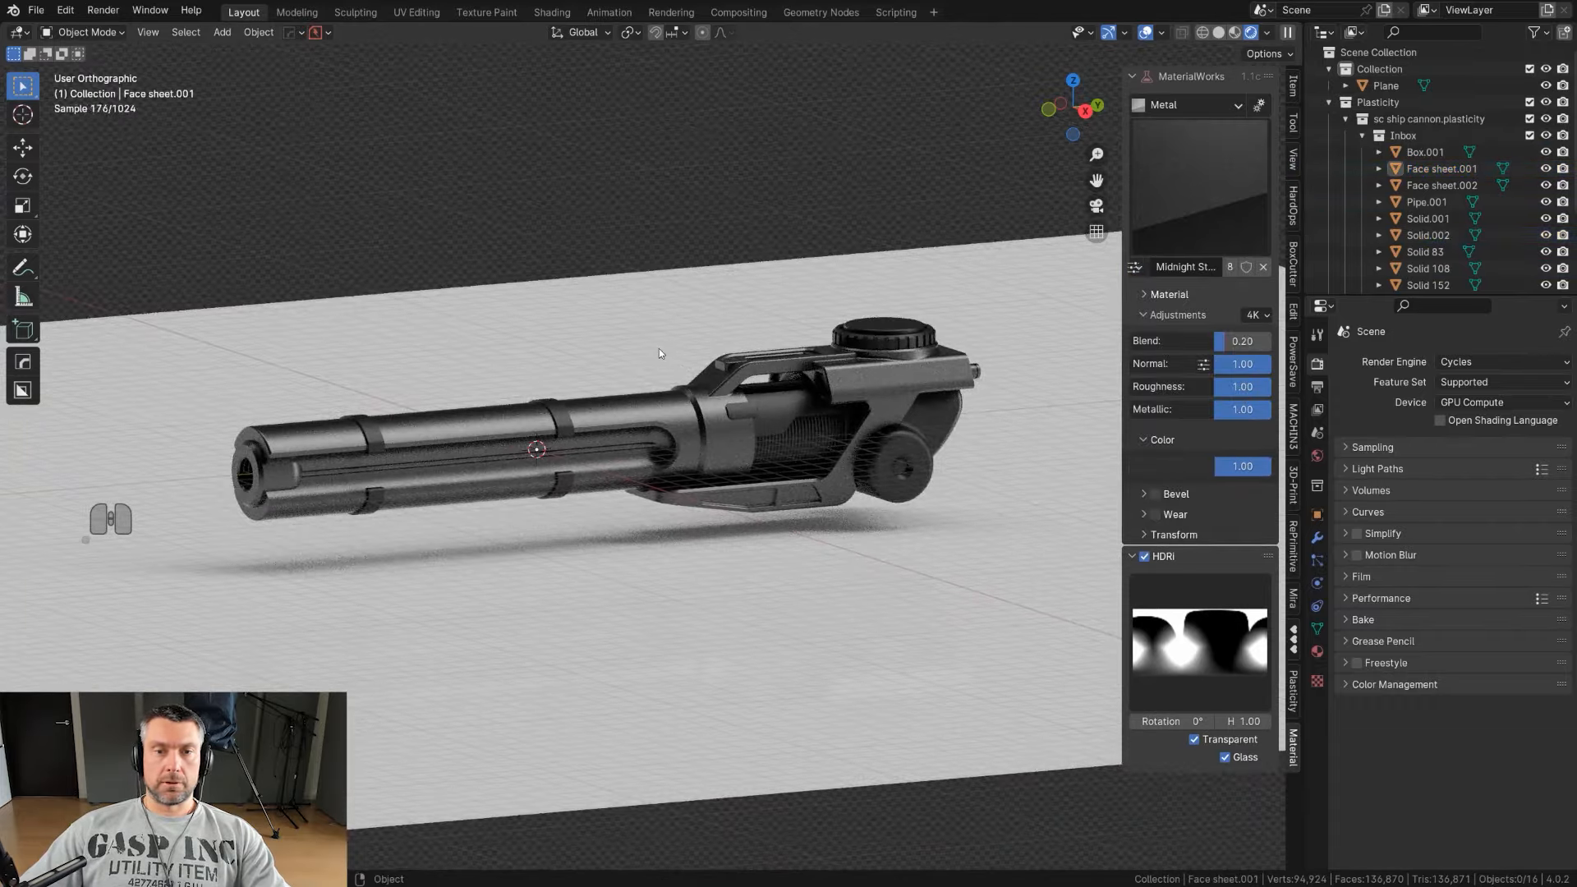
pyautogui.scroll(-1, 749, 415)
pyautogui.moveTo(749, 415); pyautogui.dragTo(572, 371, button='middle')
pyautogui.scroll(-2, 916, 444)
pyautogui.press('KP_5')
pyautogui.scroll(4, 572, 371)
pyautogui.keyDown('shift'); pyautogui.moveTo(821, 173); pyautogui.dragTo(575, 411, button='middle'); pyautogui.keyUp('shift')
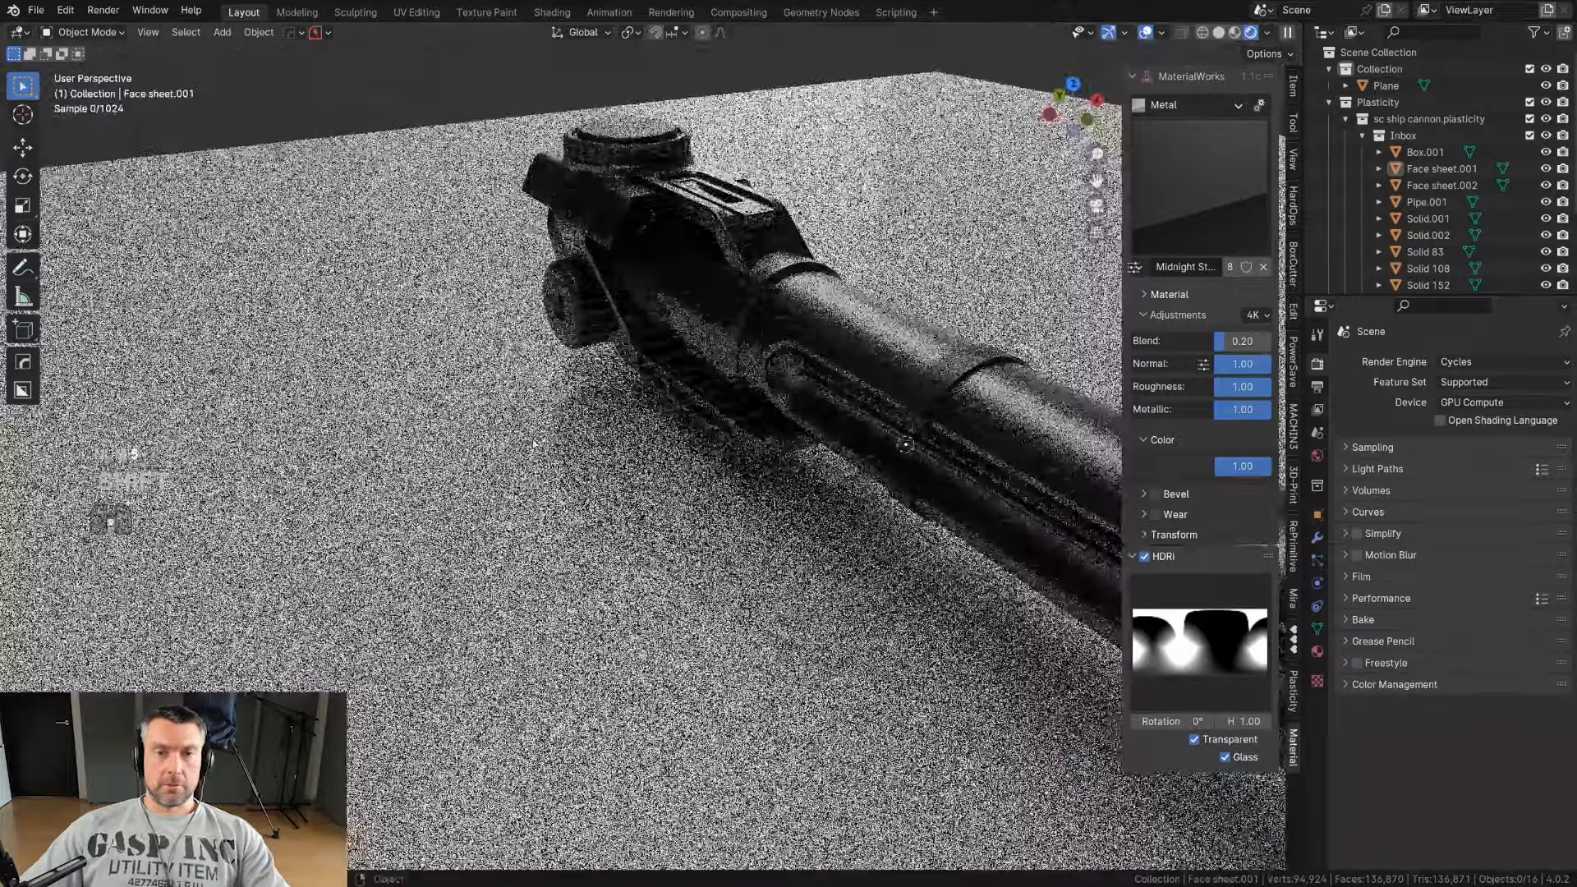
pyautogui.scroll(-1, 640, 345)
pyautogui.scroll(2, 724, 220)
pyautogui.click(725, 220)
pyautogui.scroll(-2, 724, 220)
pyautogui.moveTo(724, 220); pyautogui.dragTo(605, 338, button='middle')
pyautogui.press('x')
pyautogui.click(670, 335)
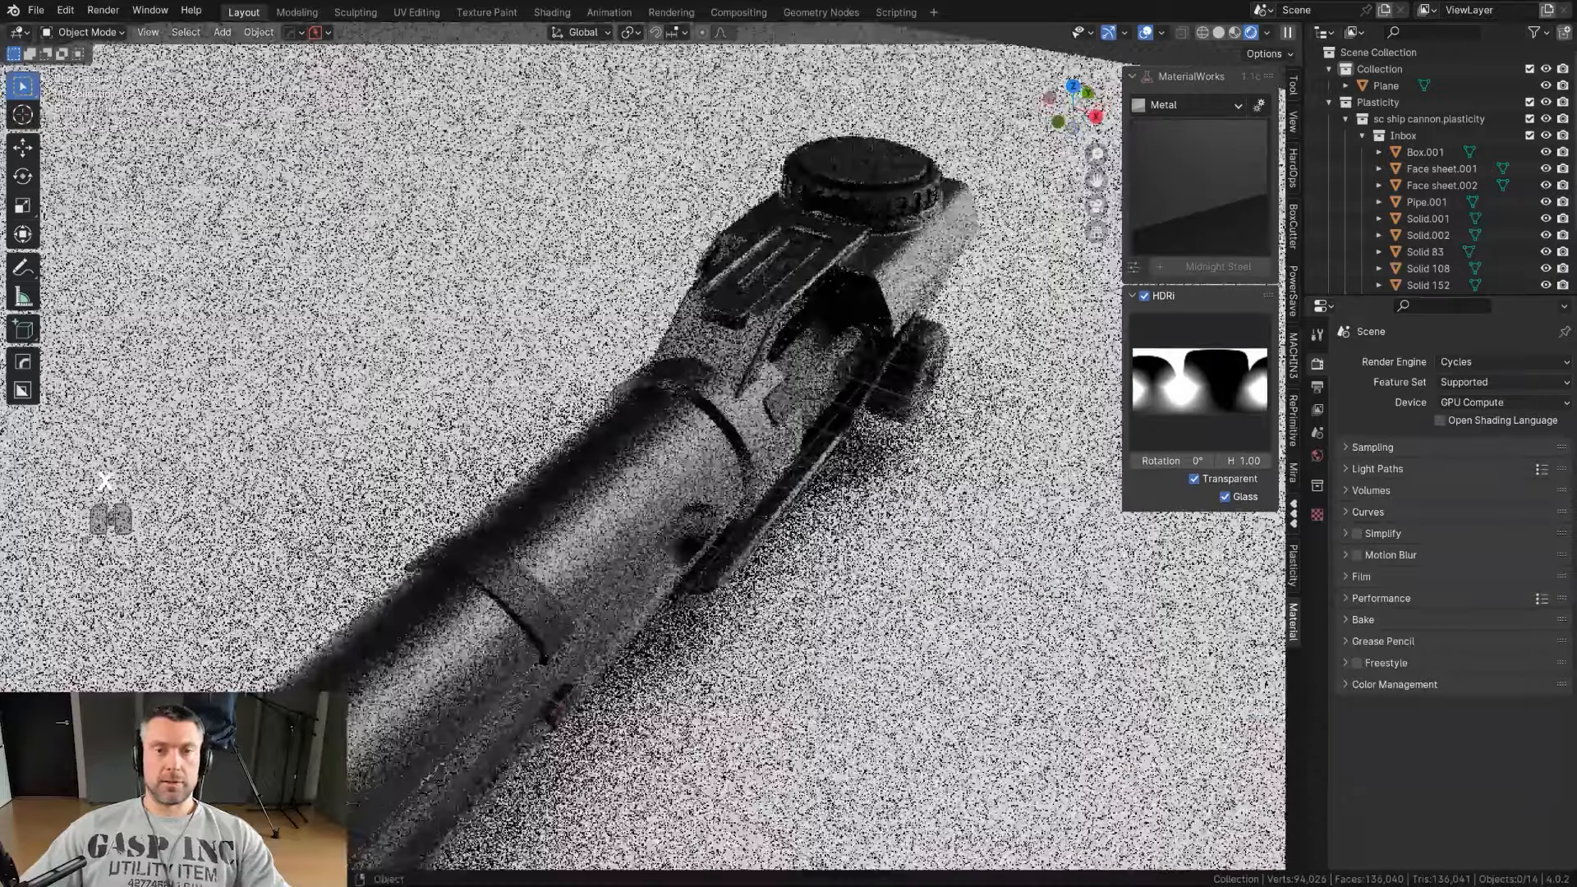
# Step: Mirror the small side inset and the ribbed inner body to the gun's opposite side with a Mirror modifier
pyautogui.click(790, 400)
pyautogui.keyDown('shift'); pyautogui.click(822, 372); pyautogui.keyUp('shift')
pyautogui.hotkey('alt', 'x')
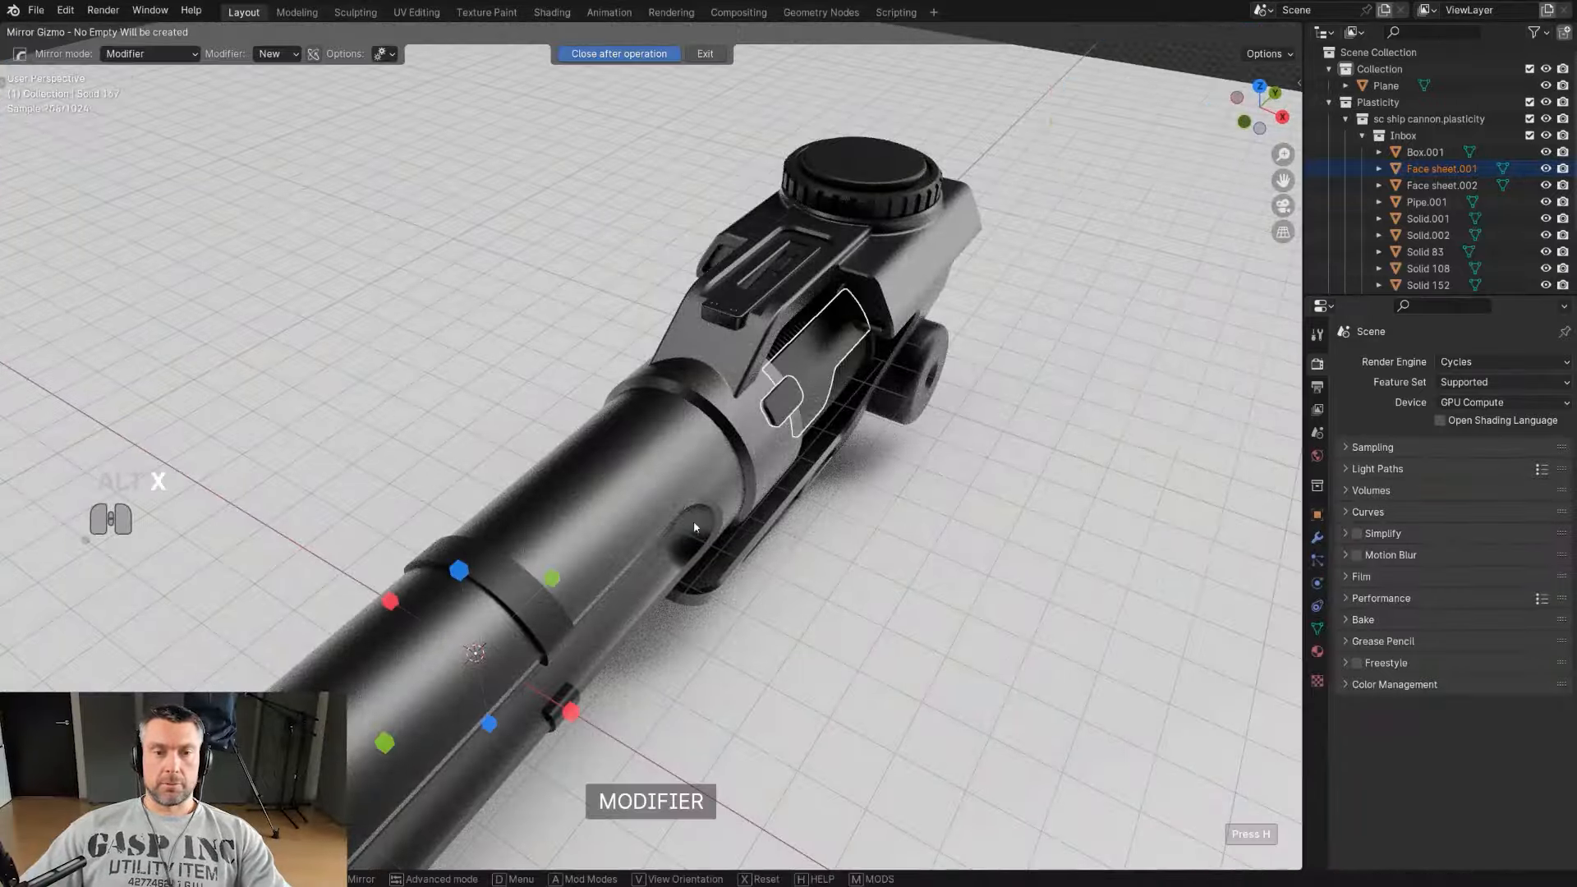
pyautogui.scroll(-2, 657, 608)
pyautogui.click(657, 608)
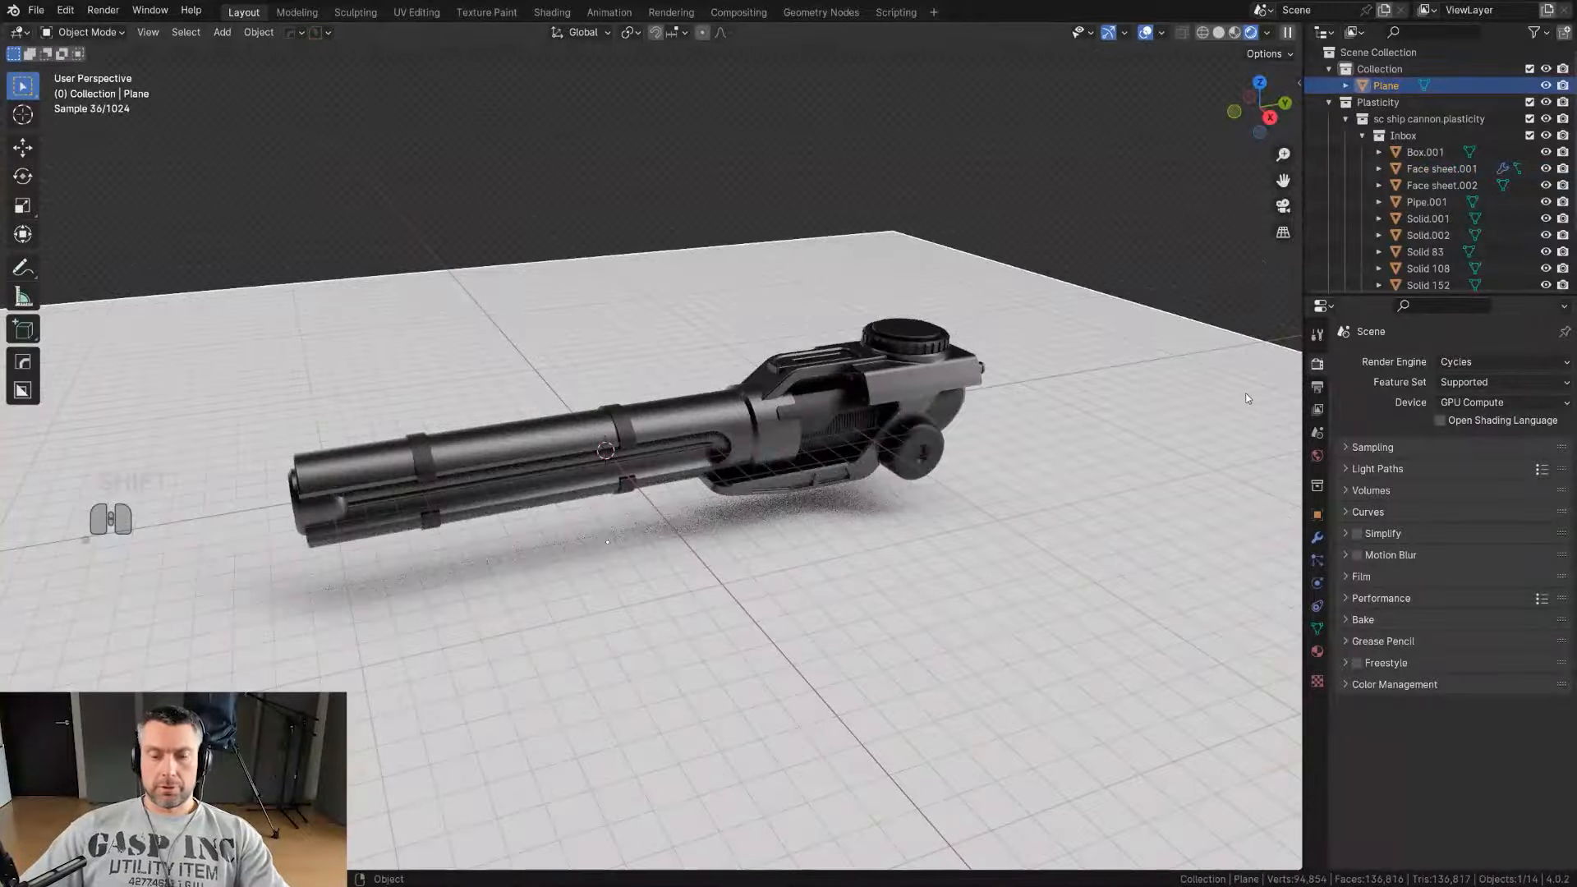
# Step: Apply the Rubber Mat material from the Rubber category to the floor plane, and apply the plane's scale
pyautogui.press('n')
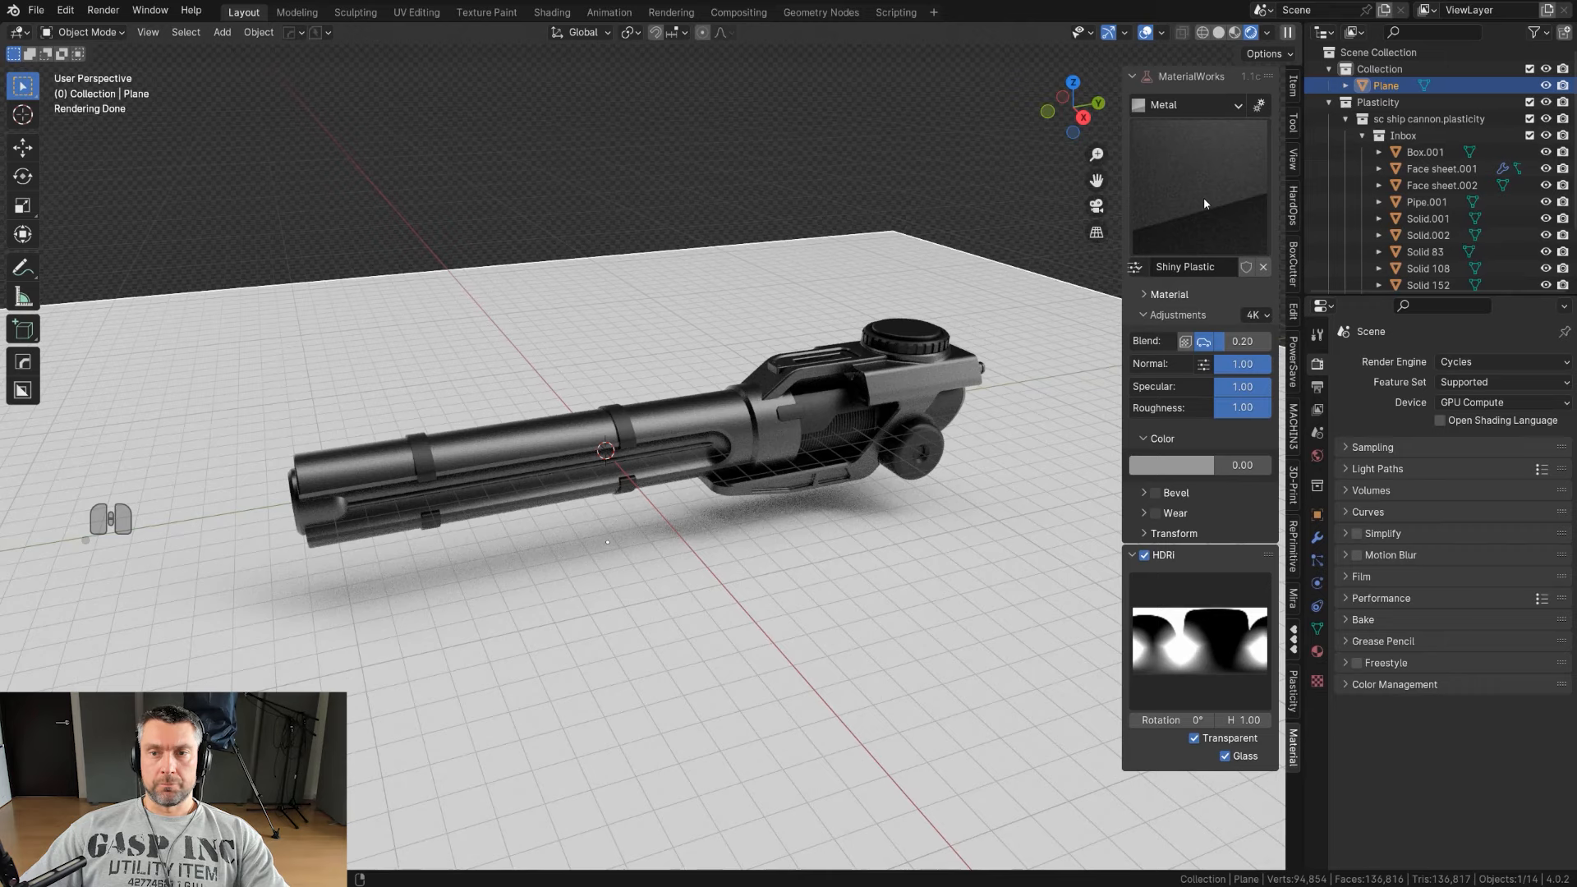
pyautogui.click(1216, 106)
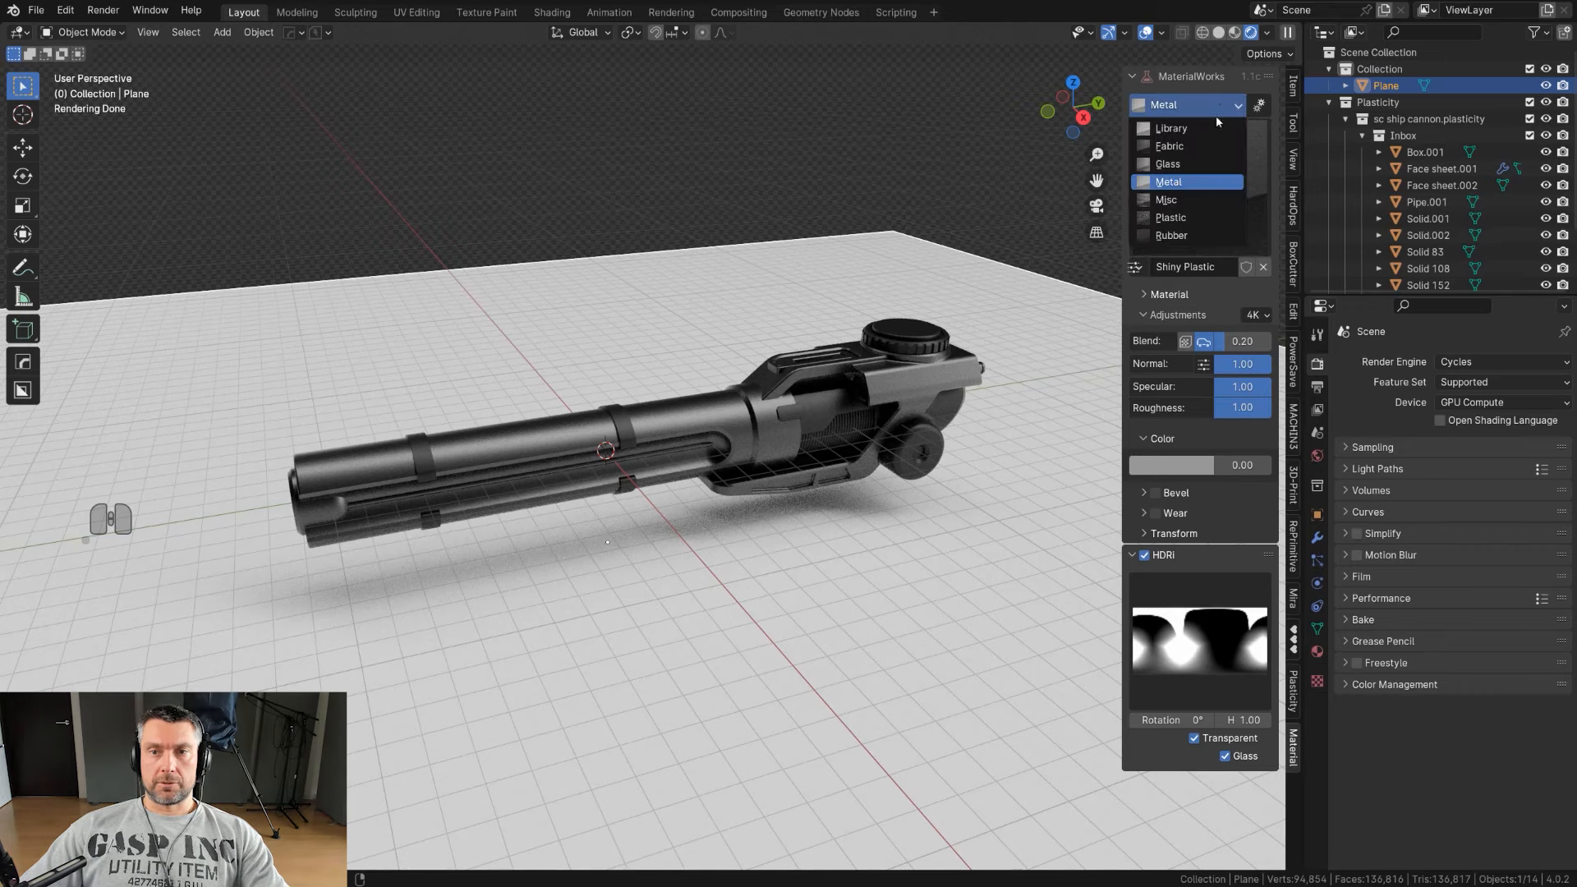
pyautogui.click(1213, 238)
pyautogui.click(1224, 204)
pyautogui.click(920, 341)
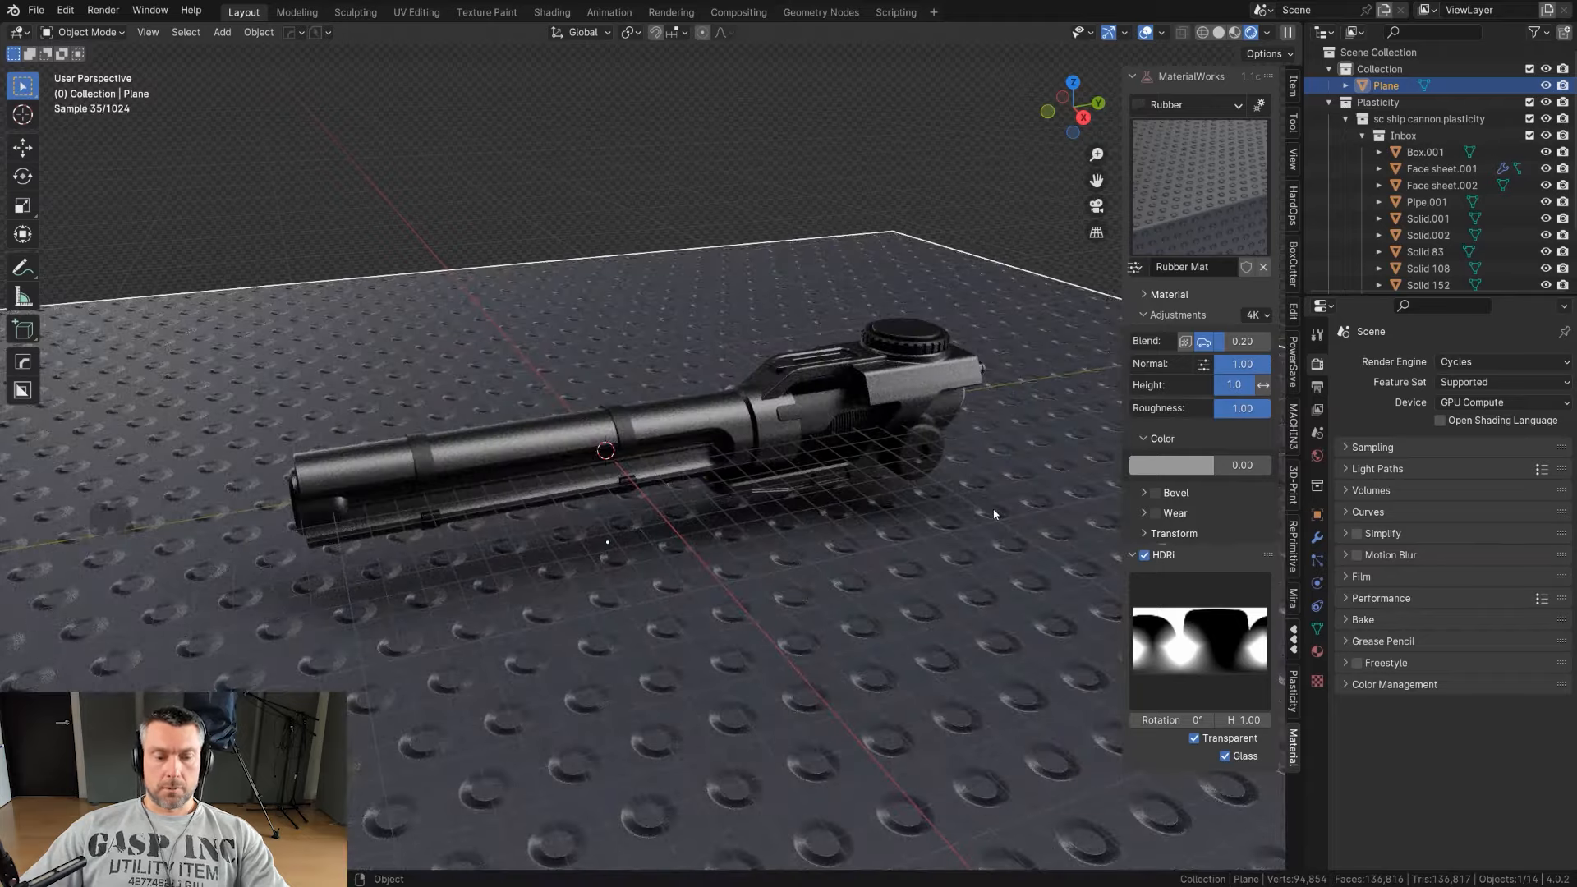
pyautogui.hotkey('ctrl', 'a')
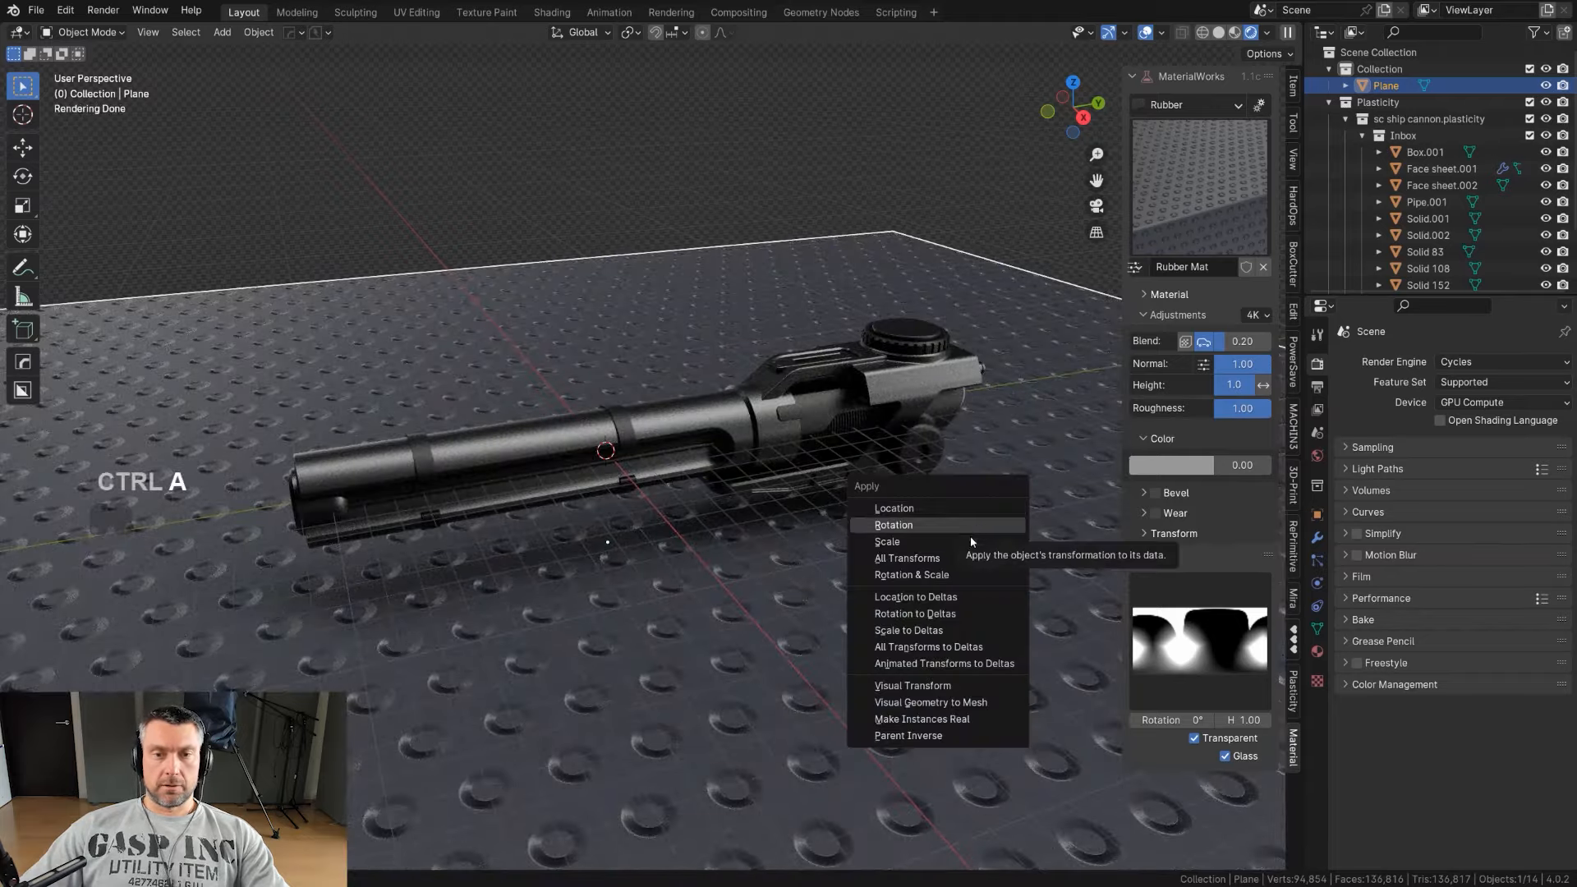
pyautogui.click(969, 540)
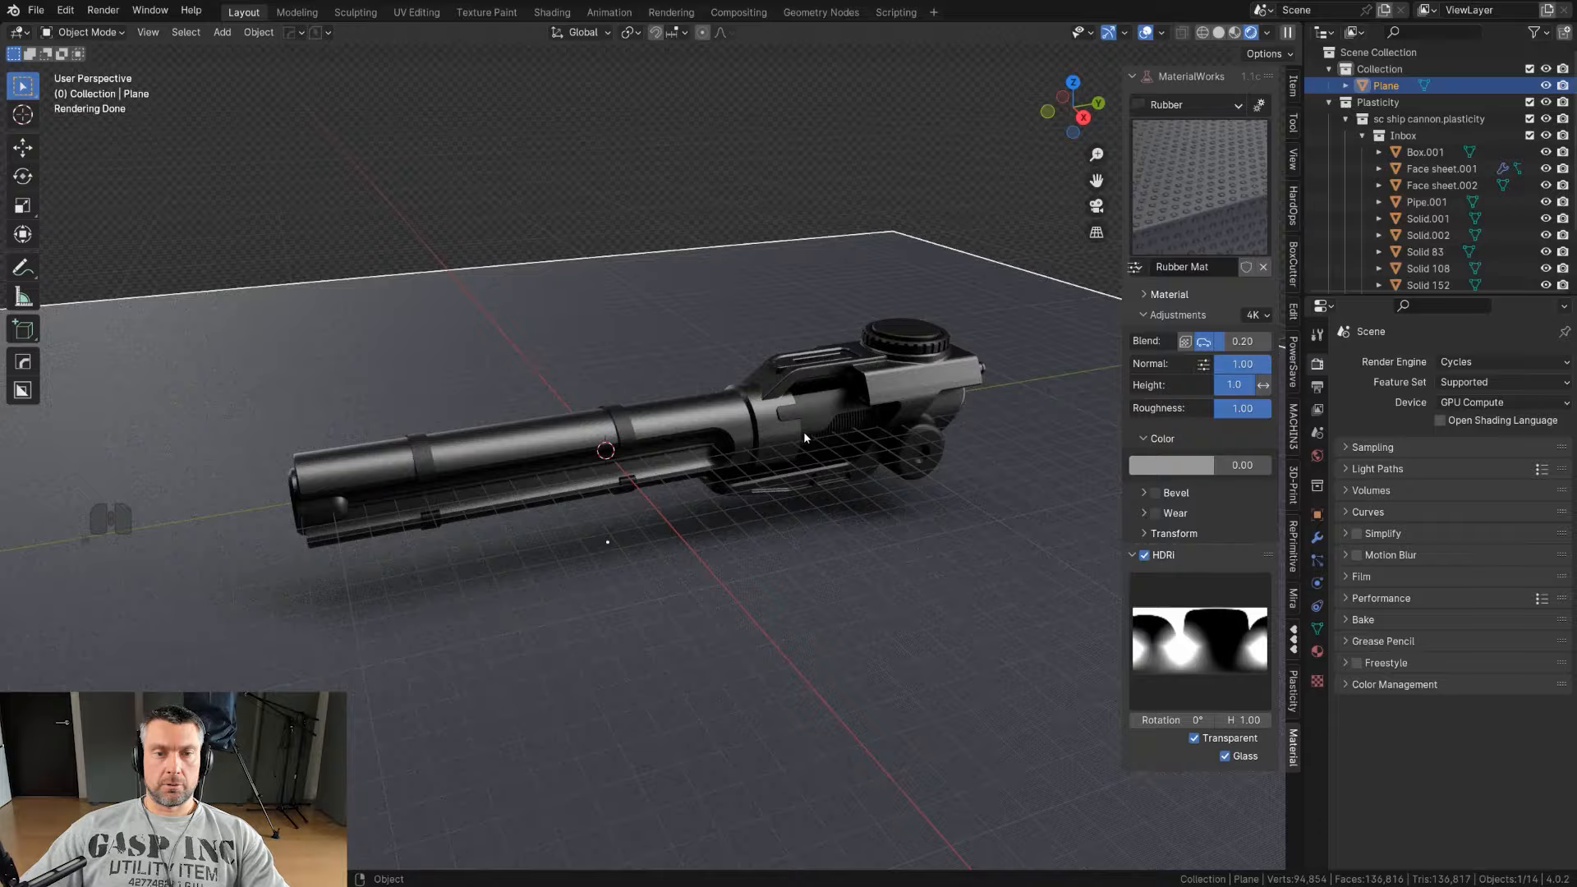
# Step: Set the floor's Rubber Mat color tint to strength 1.00 and darken the tint to dark grey
pyautogui.scroll(-1, 804, 433)
pyautogui.scroll(2, 864, 548)
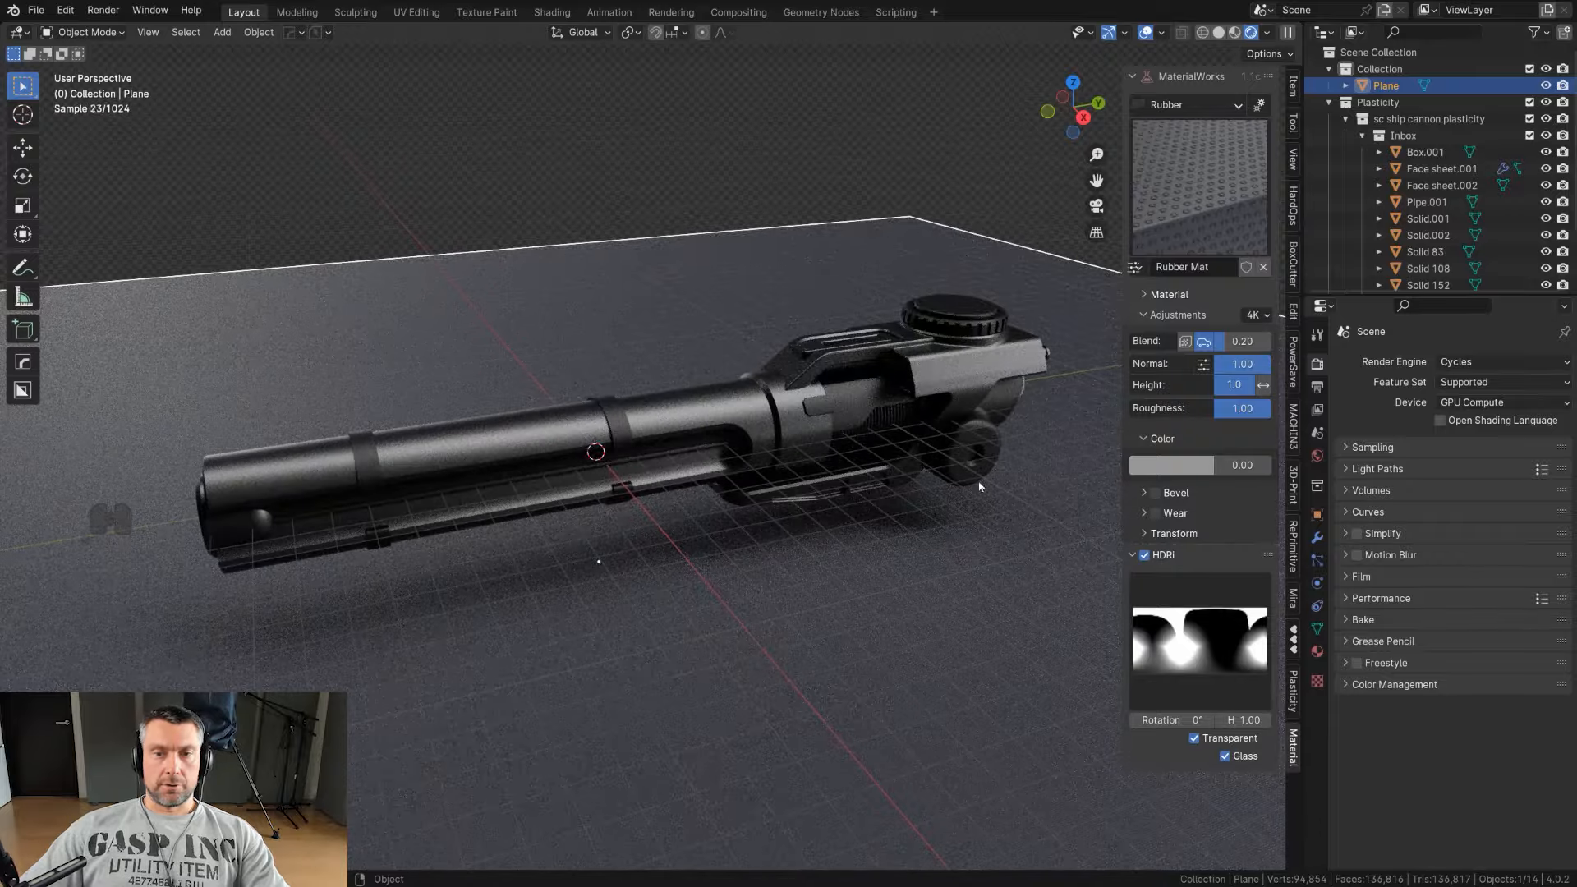
pyautogui.moveTo(1224, 465); pyautogui.dragTo(1269, 465)
pyautogui.click(1194, 464)
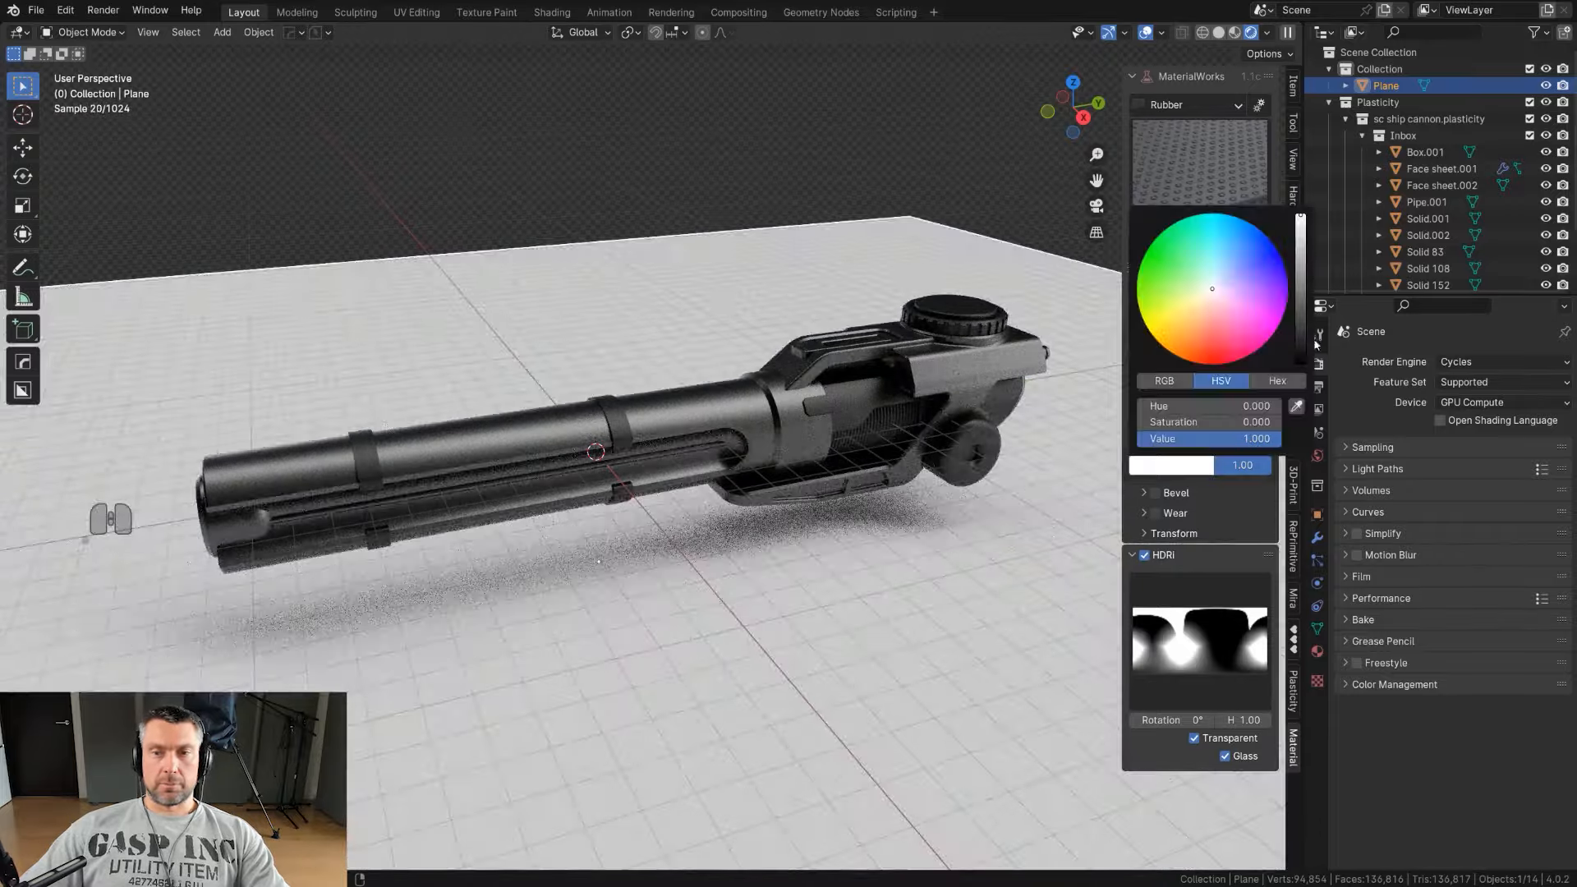
pyautogui.moveTo(1300, 242); pyautogui.dragTo(1300, 317)
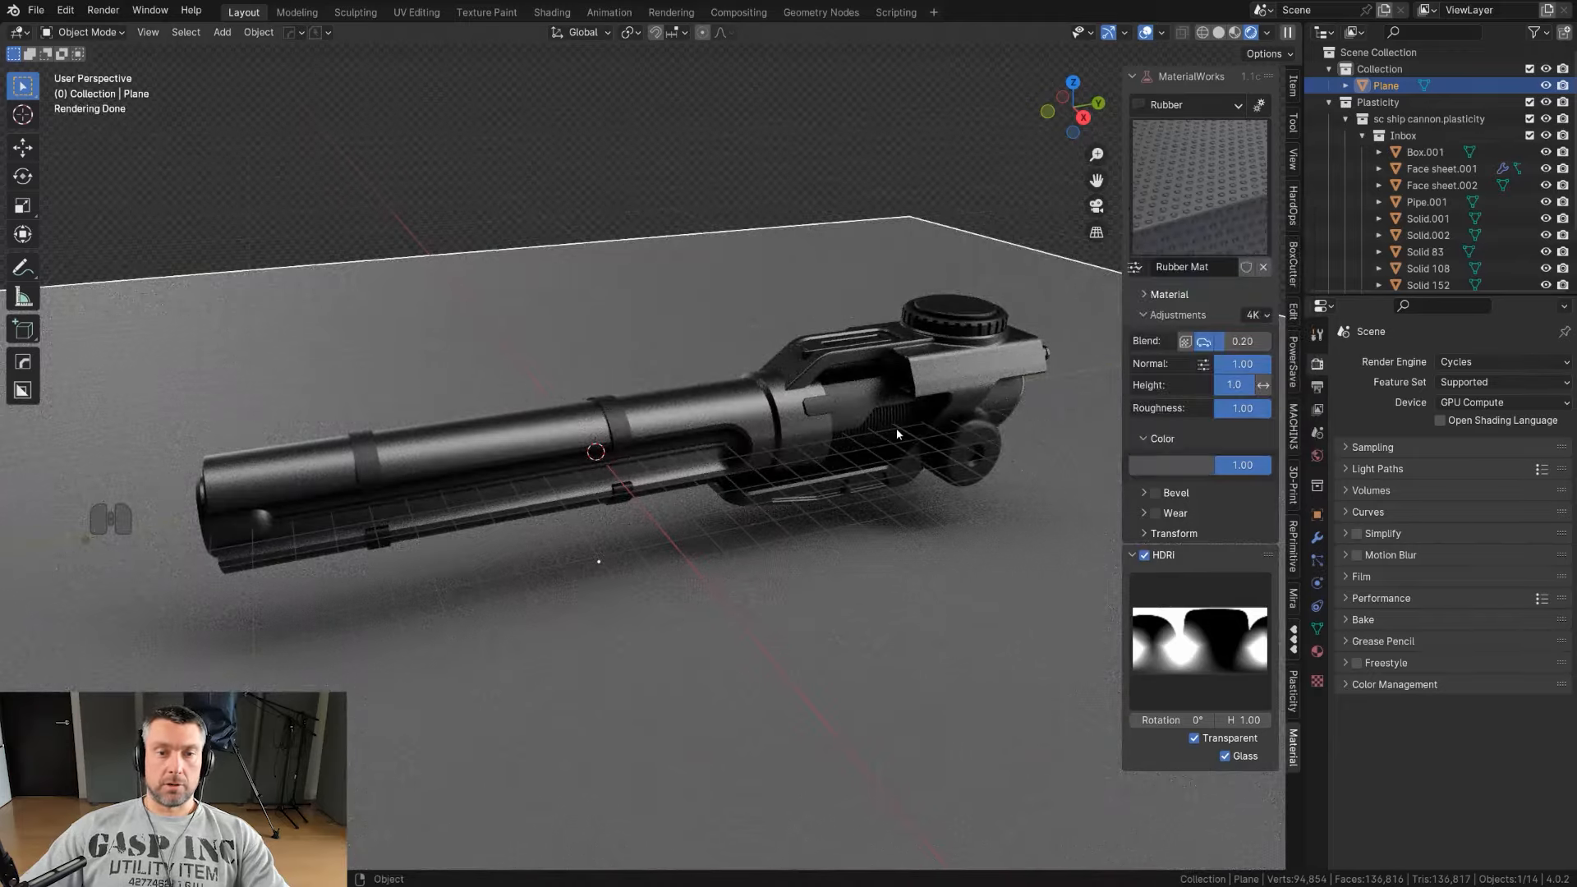
# Step: Try the darker HDRI with two bright spot lights on the scene, and switch back to the original HDRI
pyautogui.scroll(-2, 895, 427)
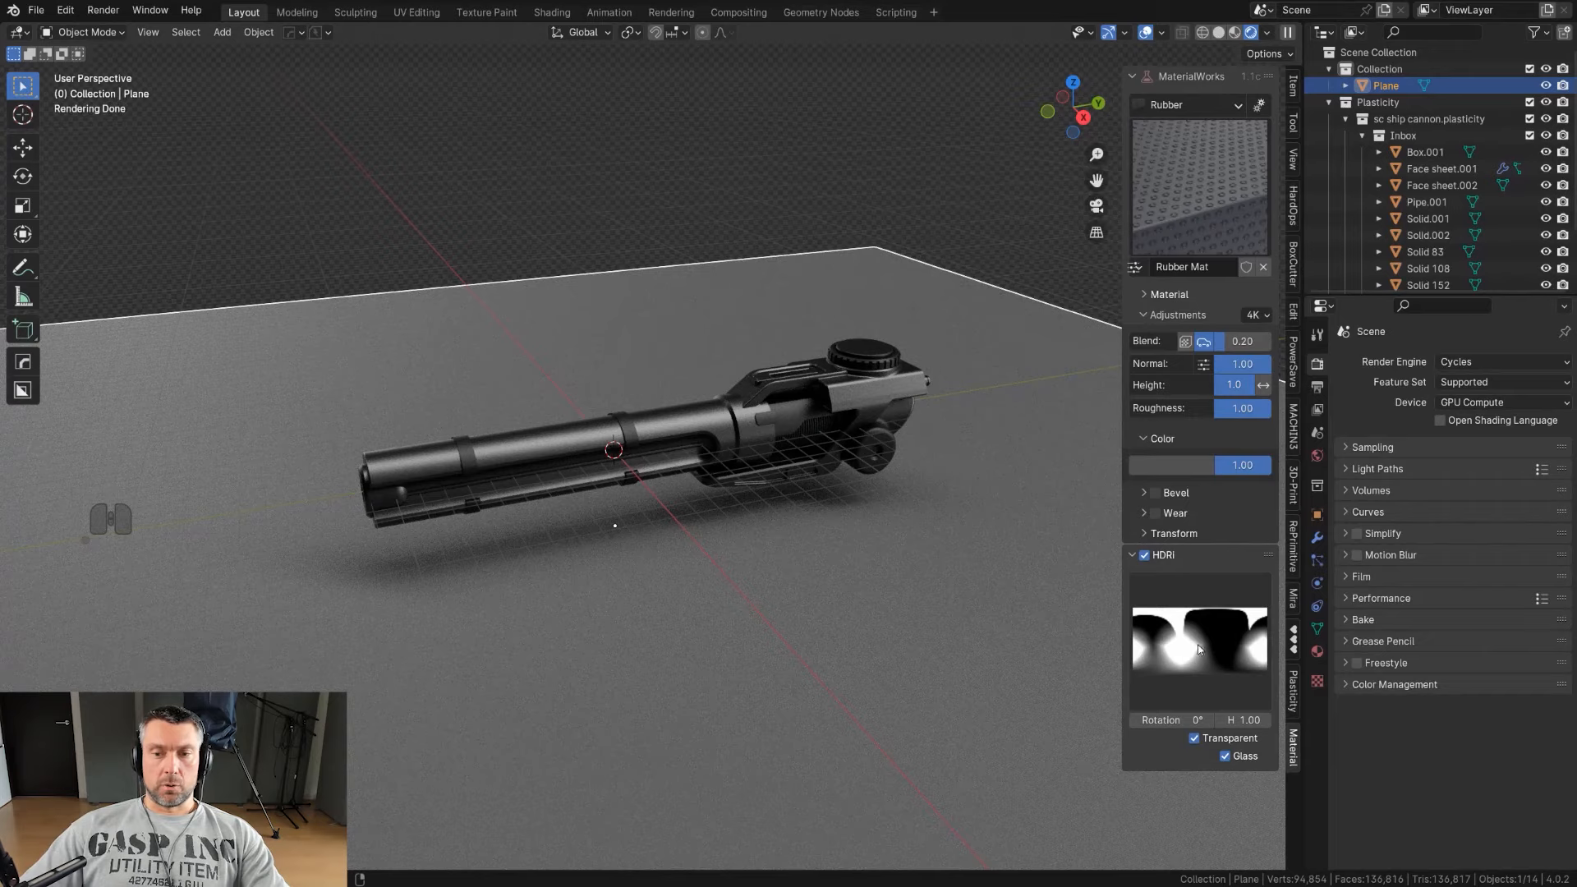
pyautogui.click(1198, 650)
pyautogui.click(629, 765)
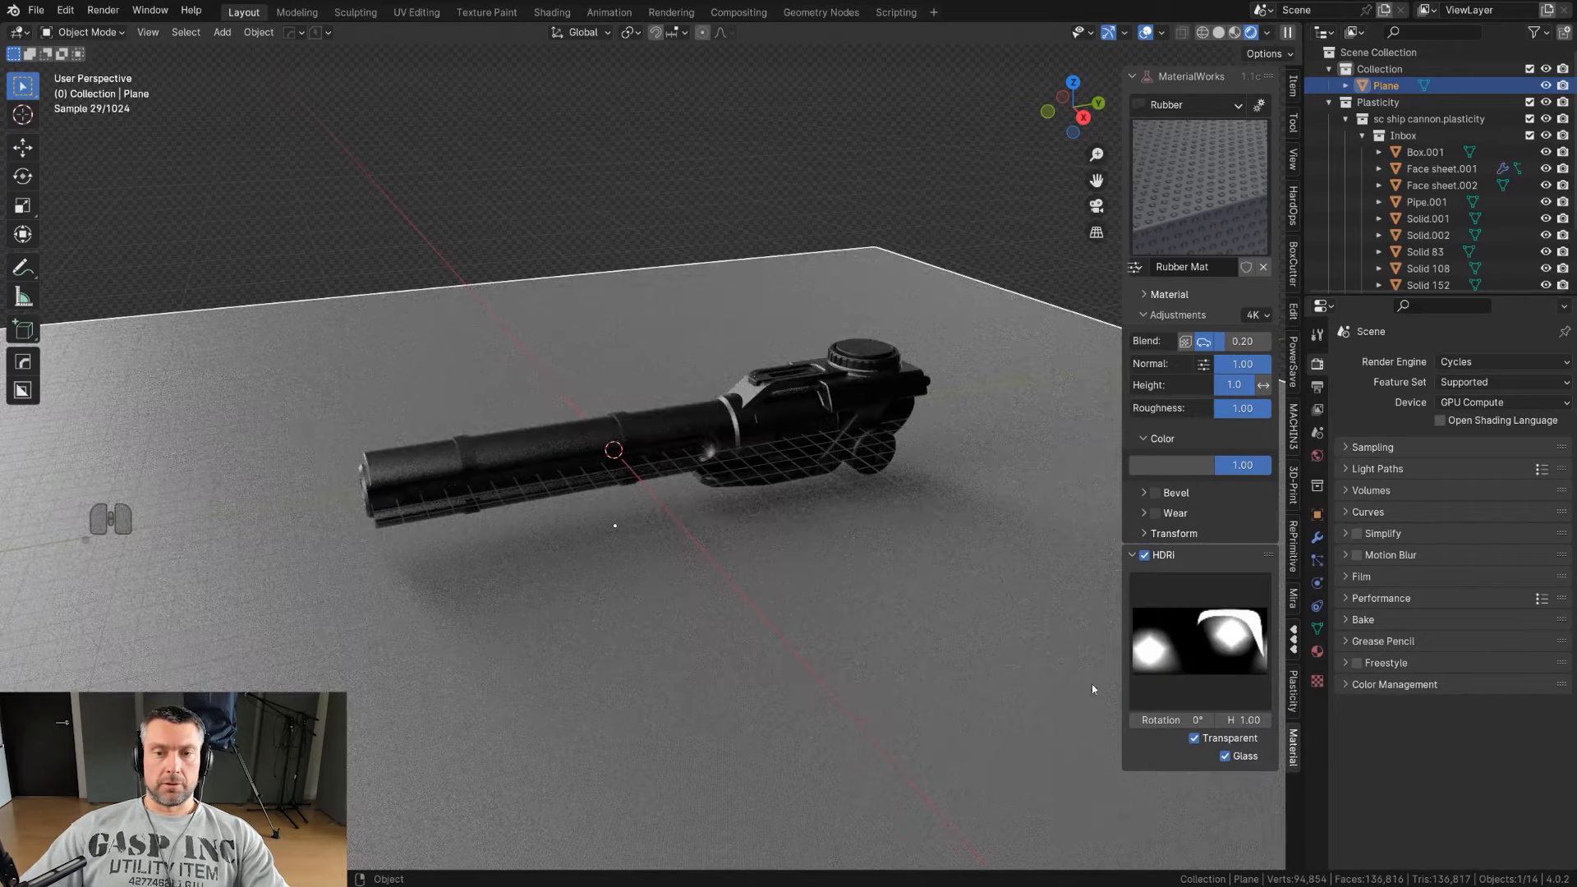
pyautogui.click(1199, 641)
pyautogui.click(558, 768)
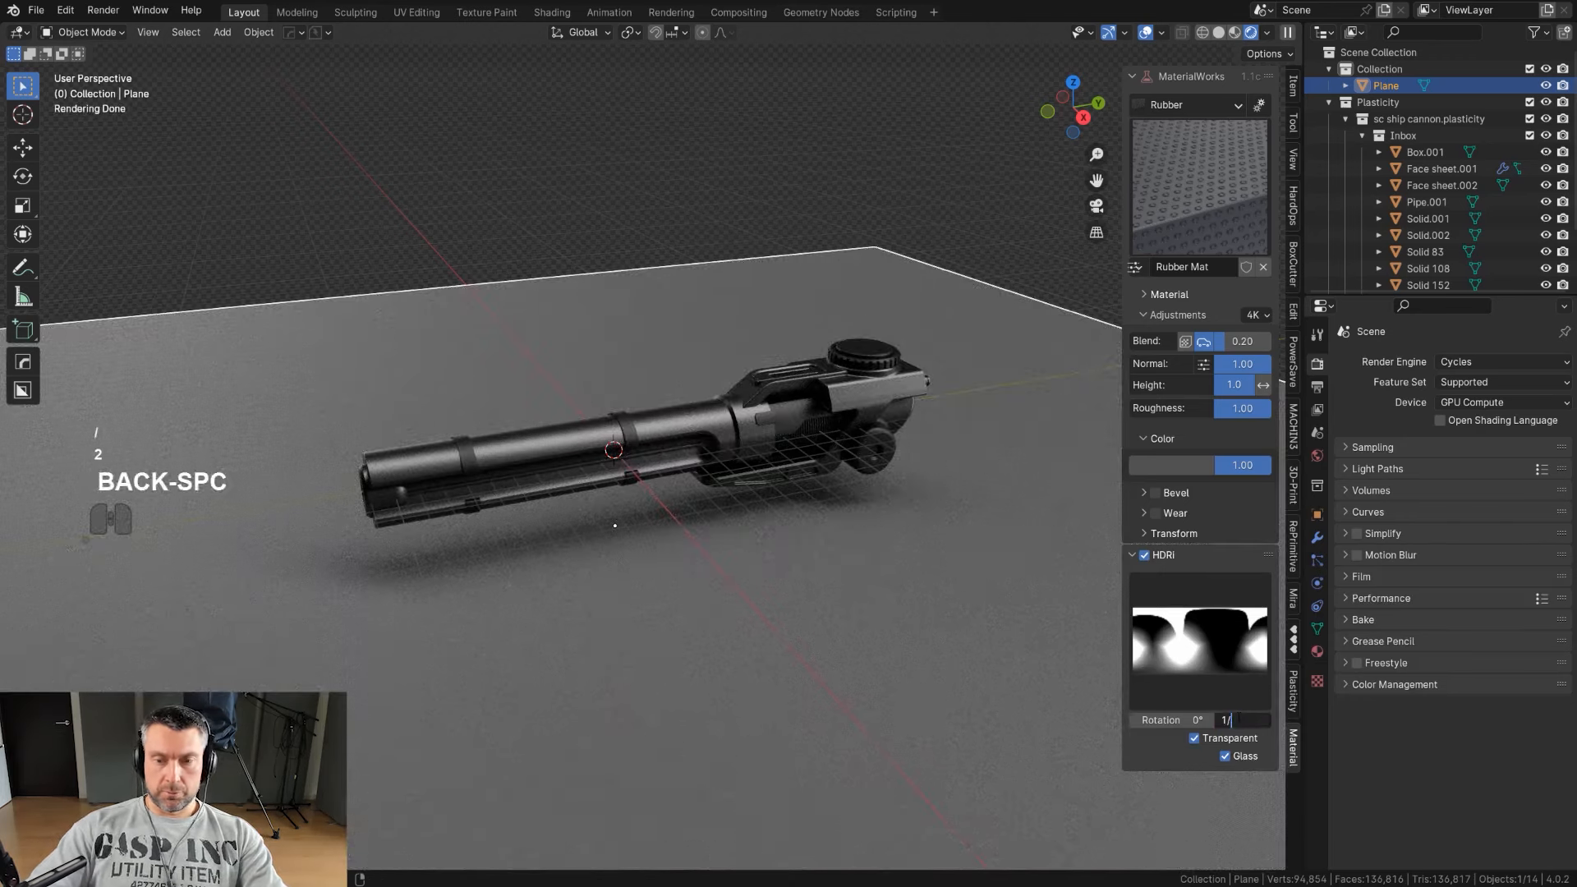
# Step: Raise the HDRI strength to 1.54
pyautogui.click(1238, 719)
pyautogui.write('1.')
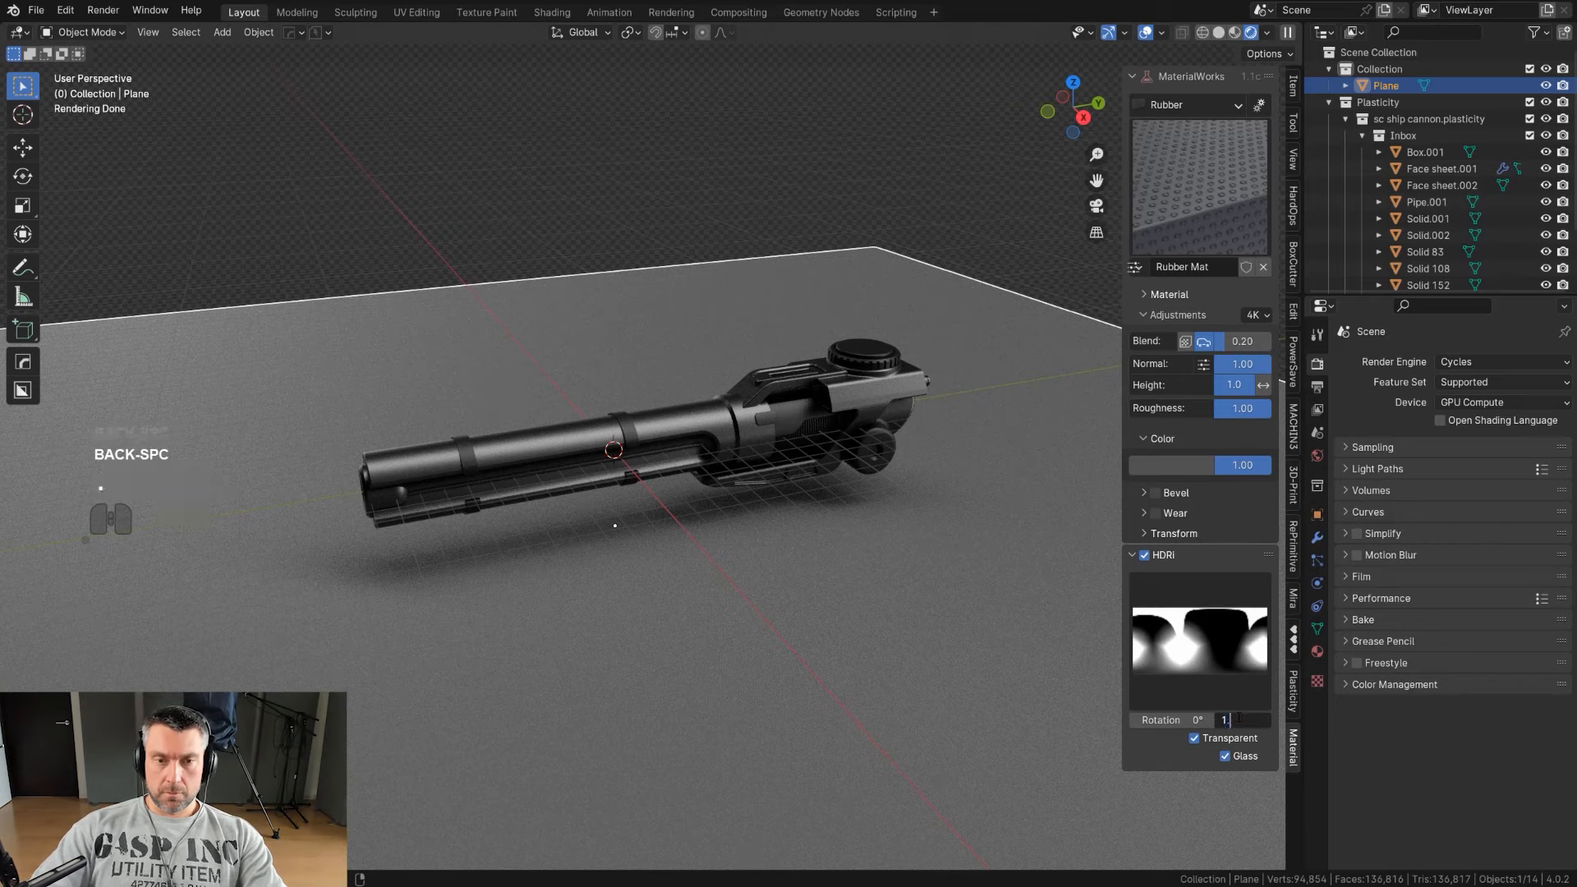
pyautogui.write('2')
pyautogui.press('Return')
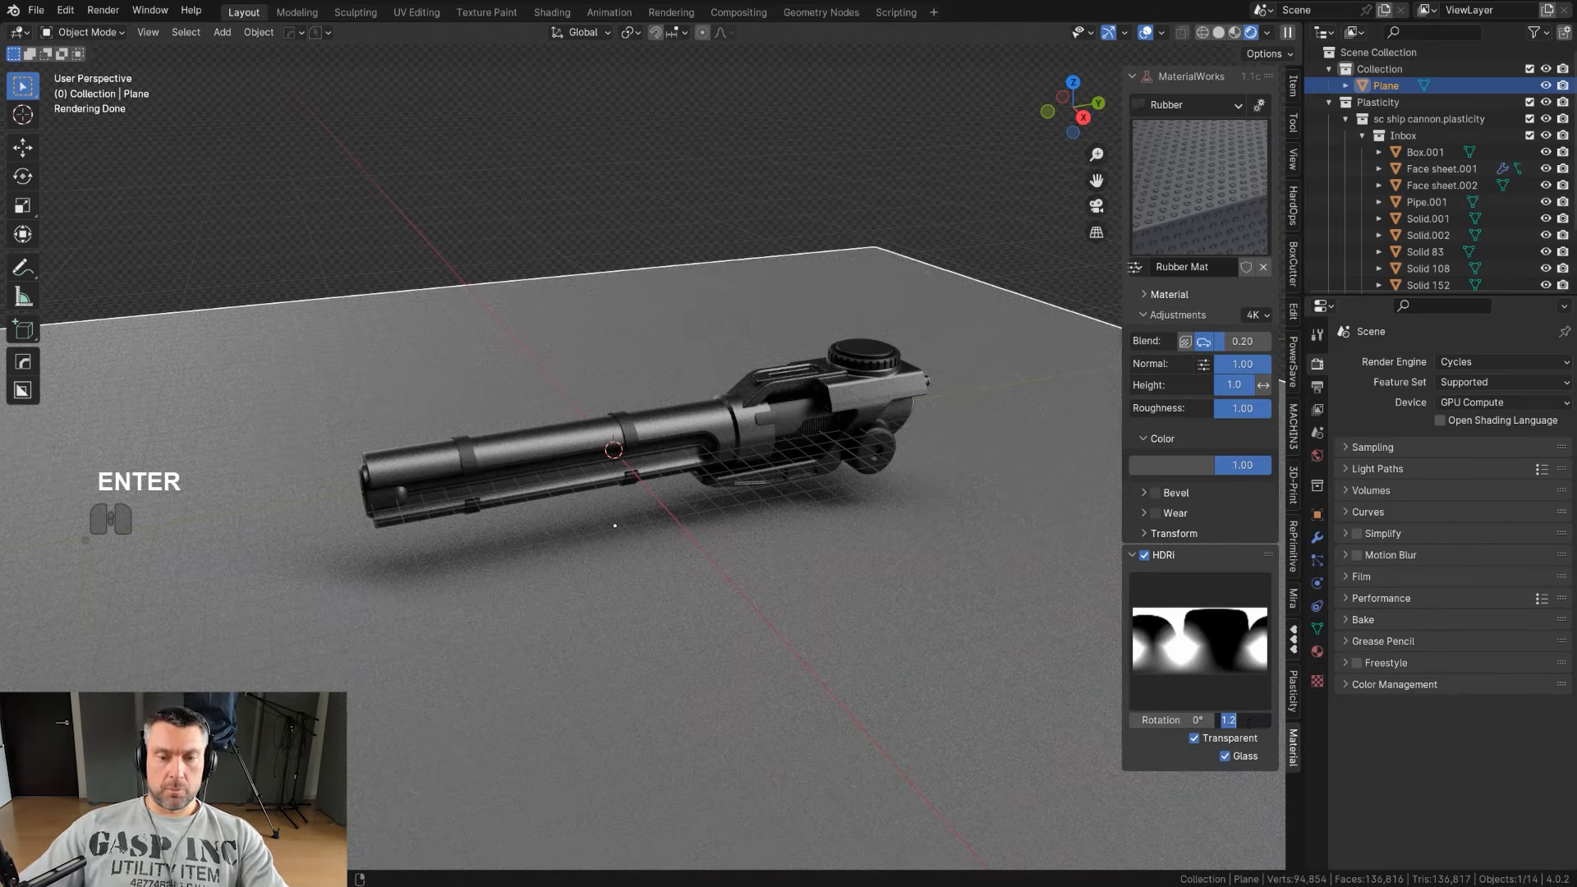
pyautogui.scroll(2, 793, 435)
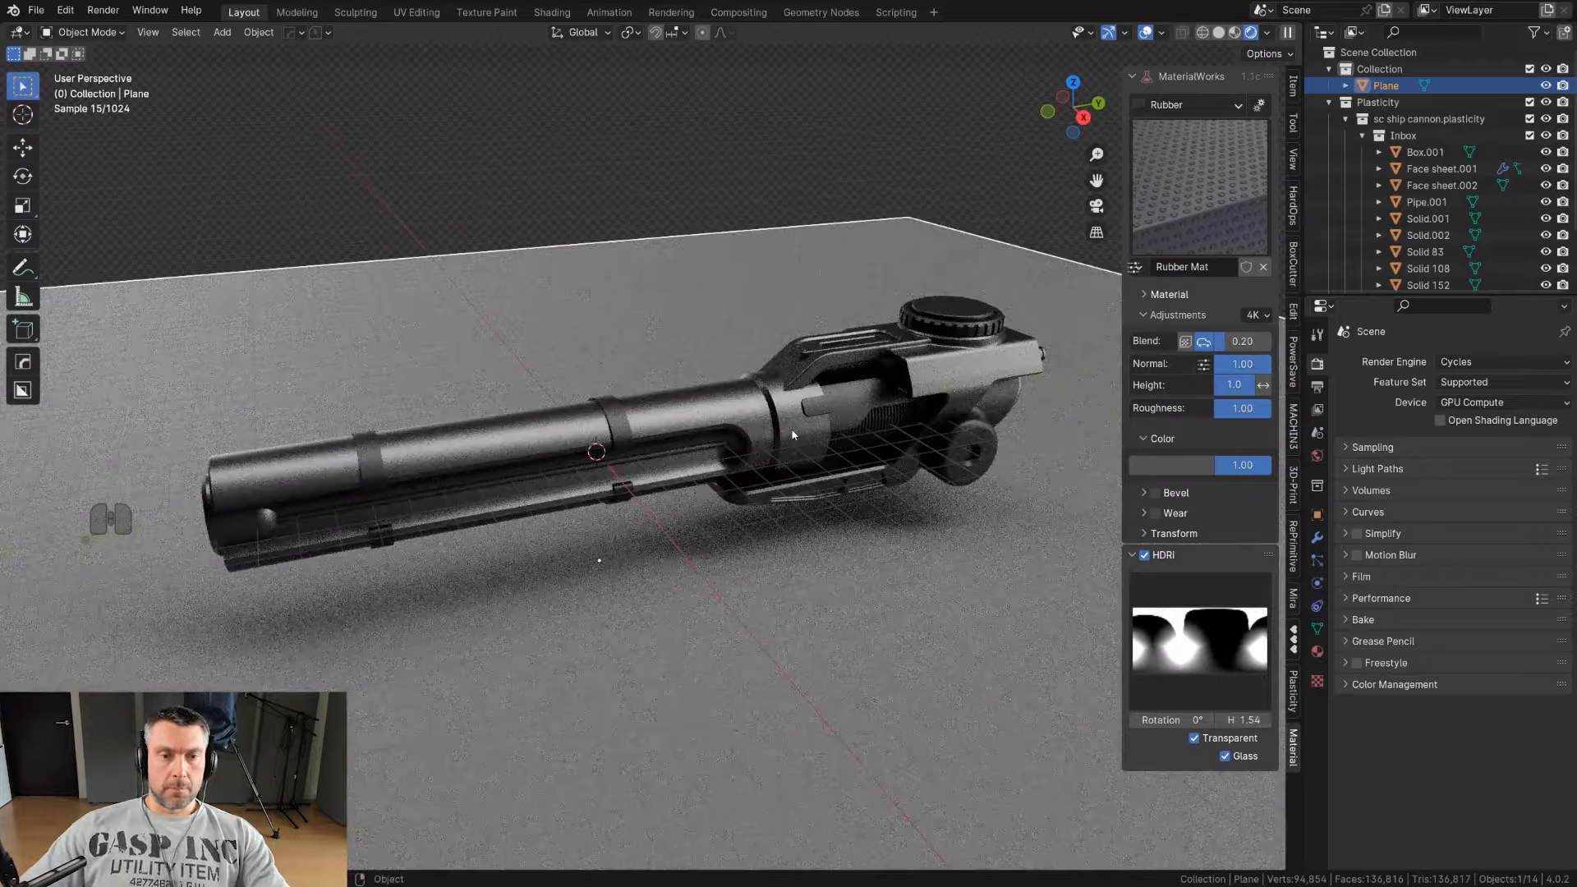
pyautogui.scroll(-3, 789, 435)
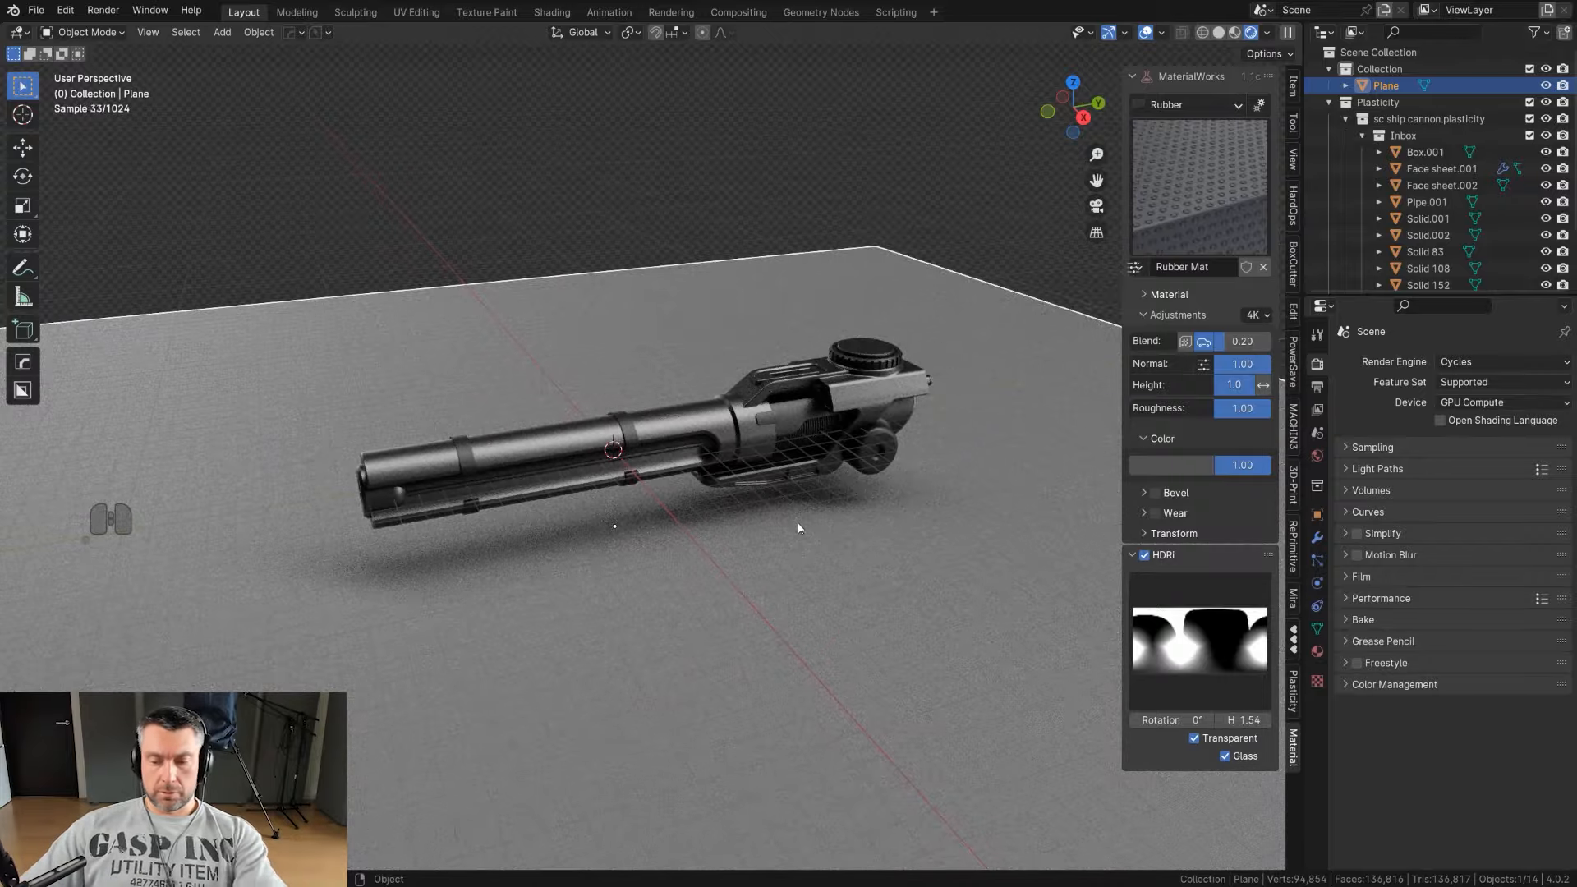
# Step: Create a camera from the current view with Smart View Cam and set the render resolution to 3440 × 1140 px
pyautogui.press('pagedown')
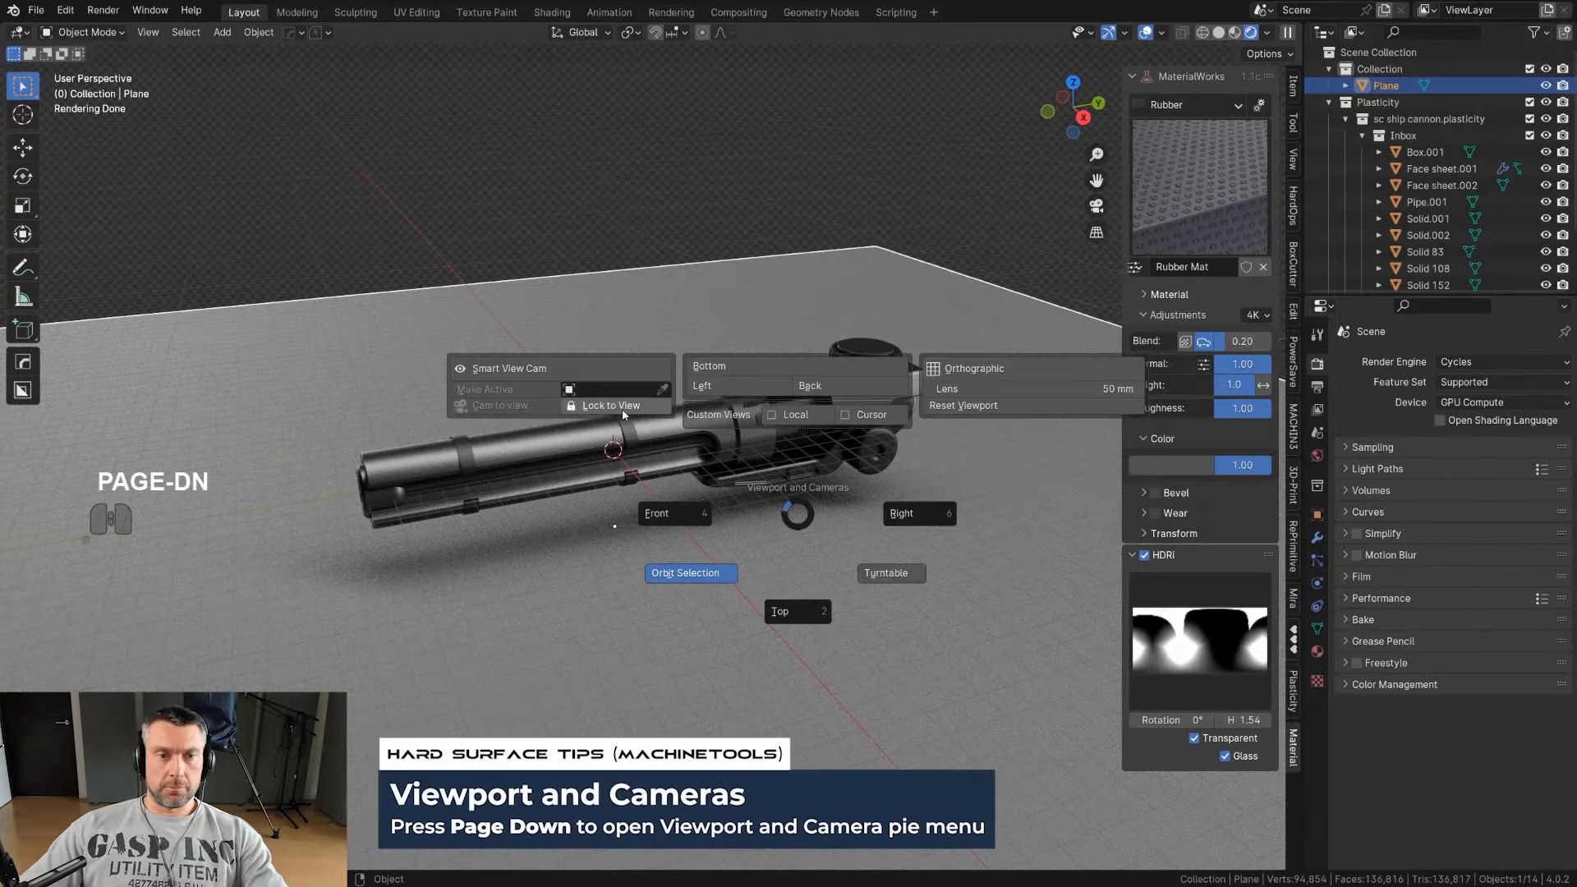
pyautogui.click(592, 363)
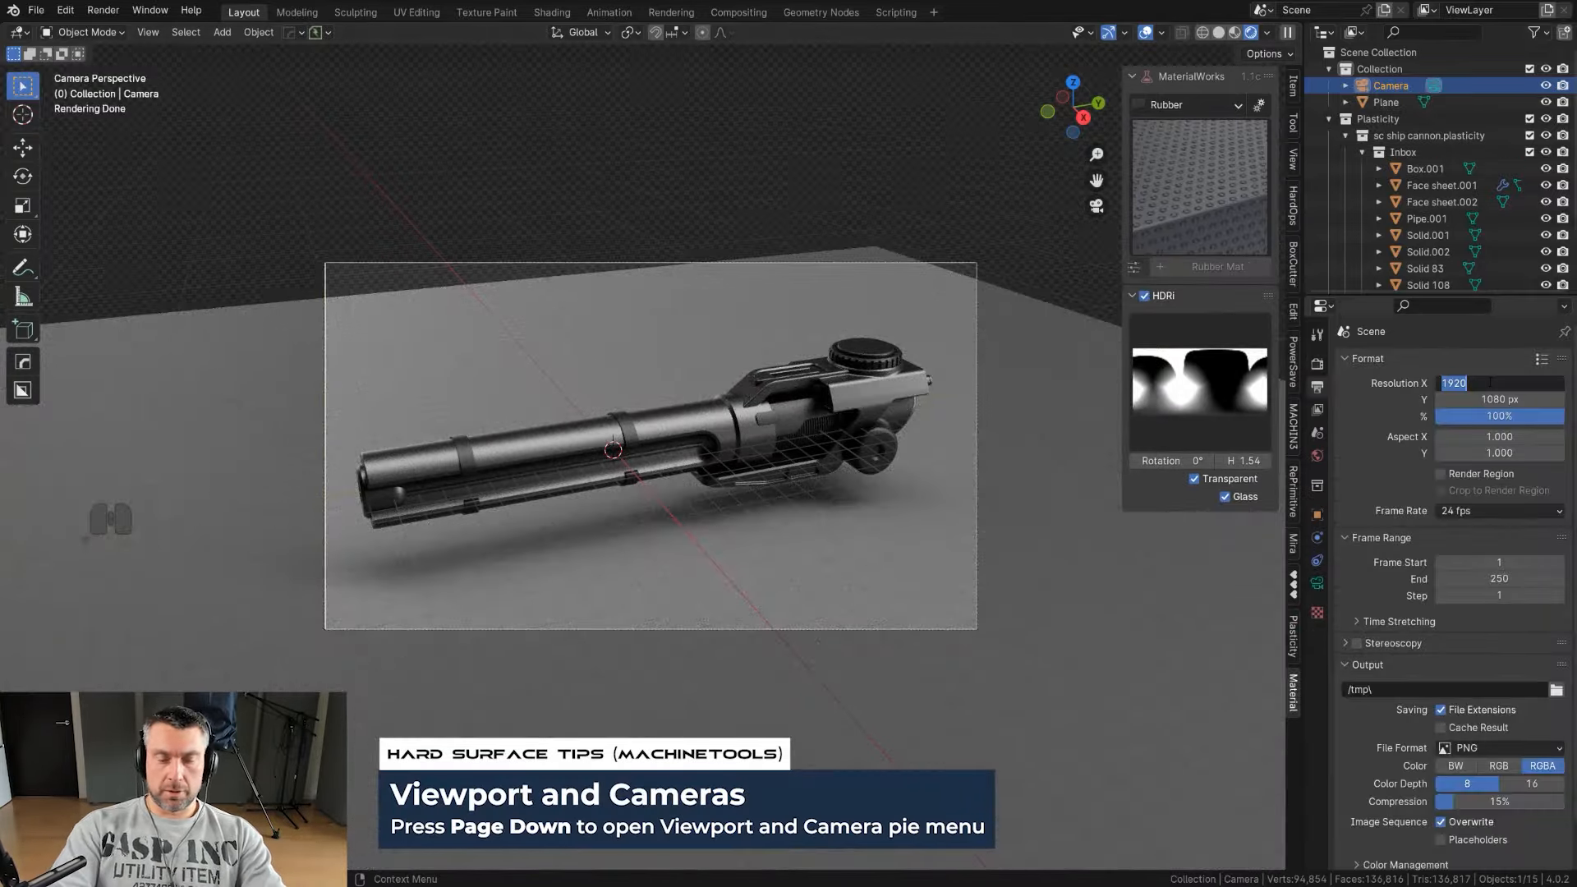
pyautogui.click(1489, 382)
pyautogui.write('344')
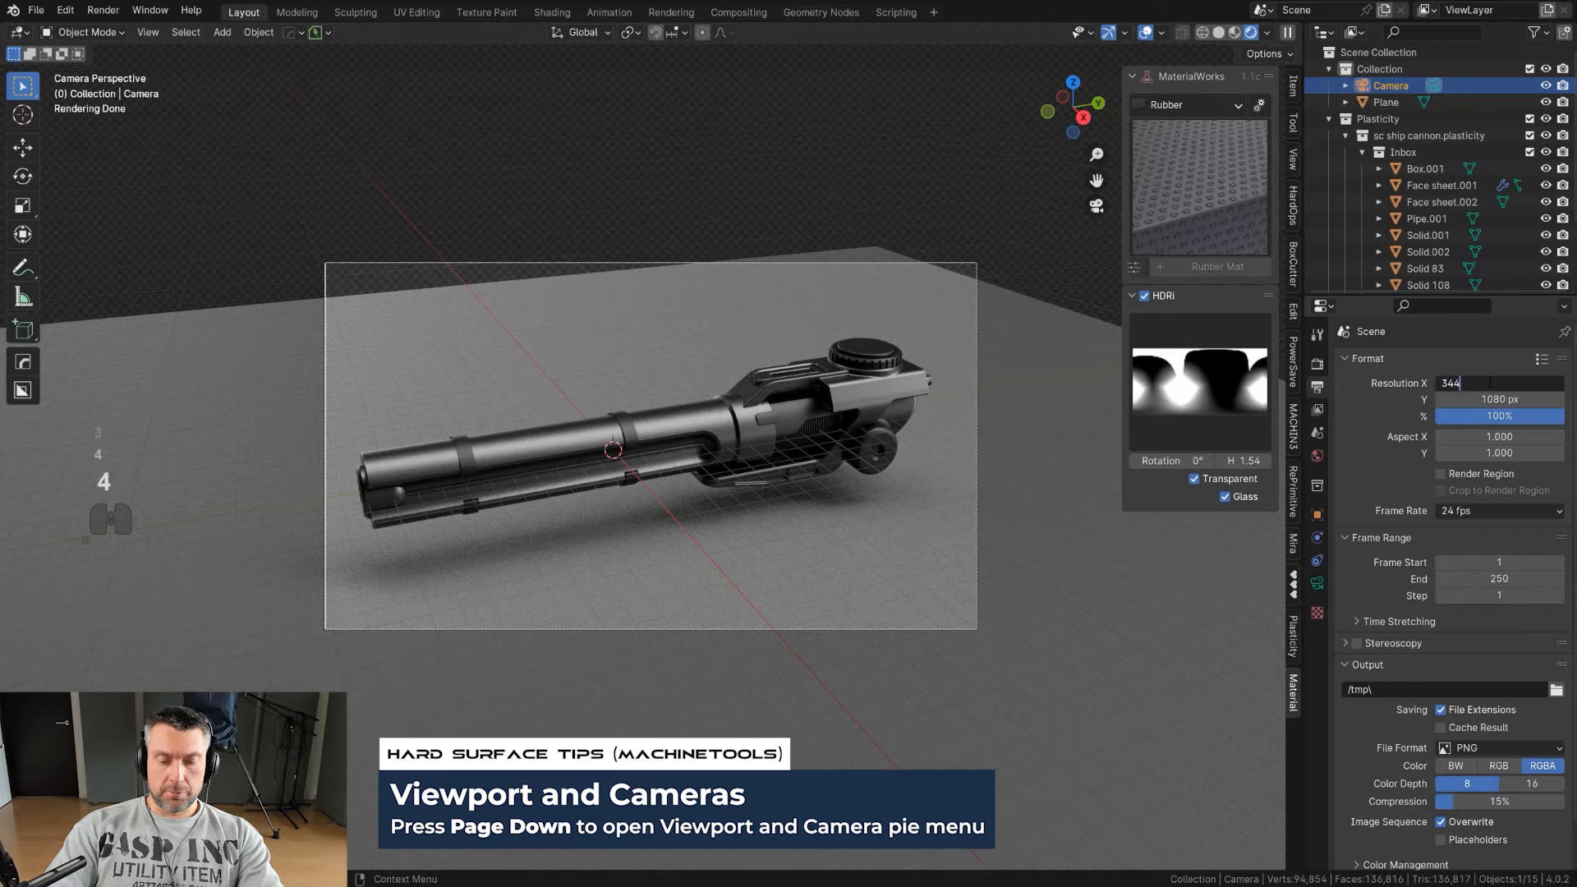
pyautogui.write('0')
pyautogui.press('Tab')
pyautogui.write('11')
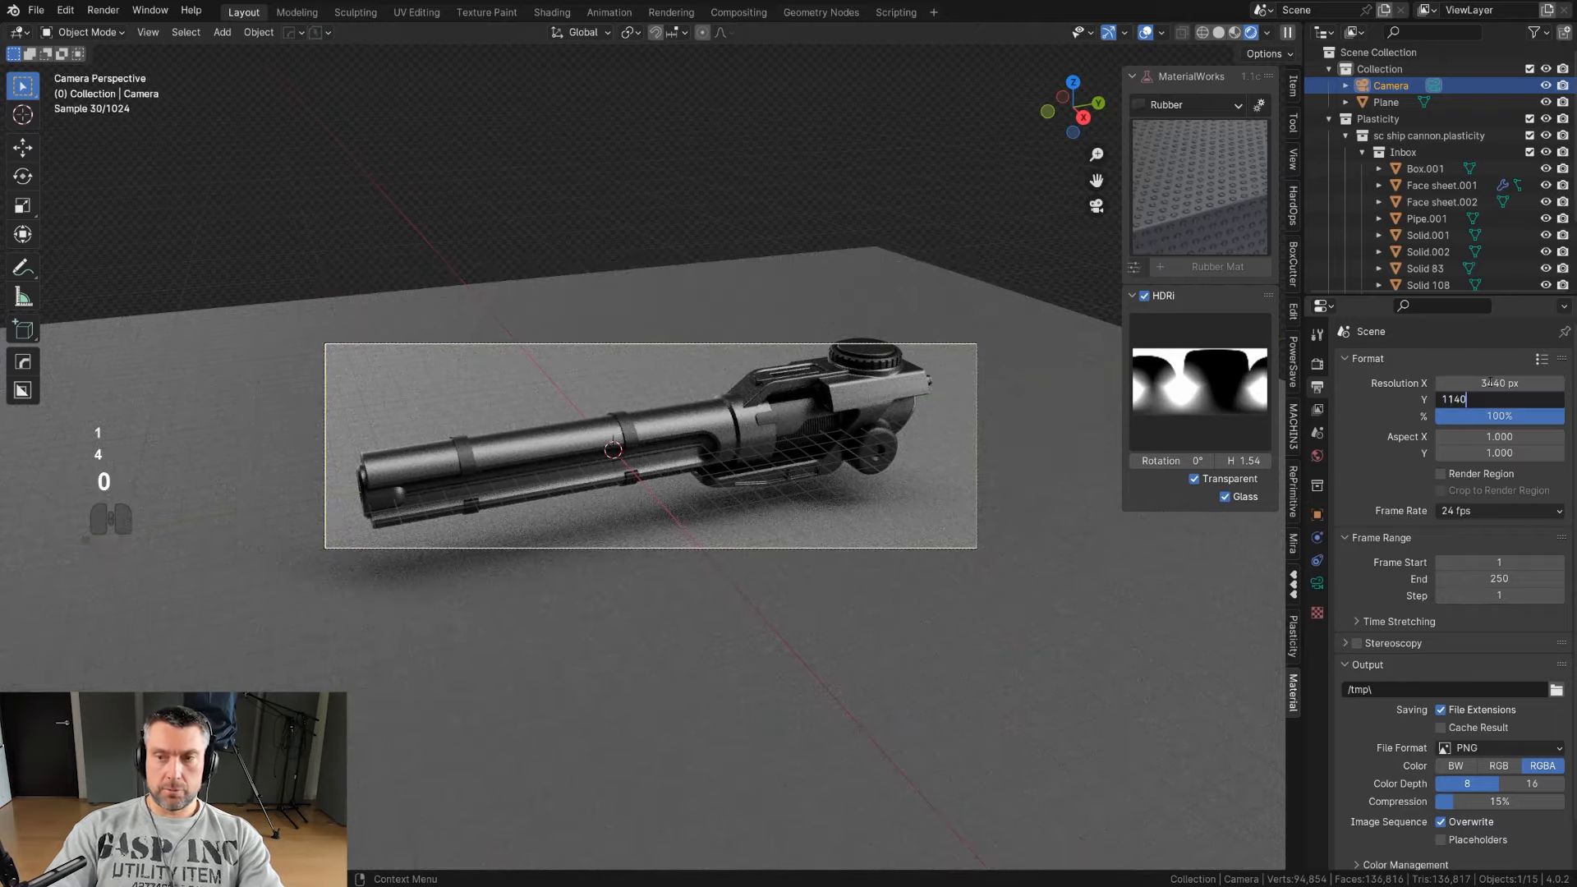
pyautogui.write('40')
pyautogui.press('Return')
pyautogui.scroll(2, 312, 416)
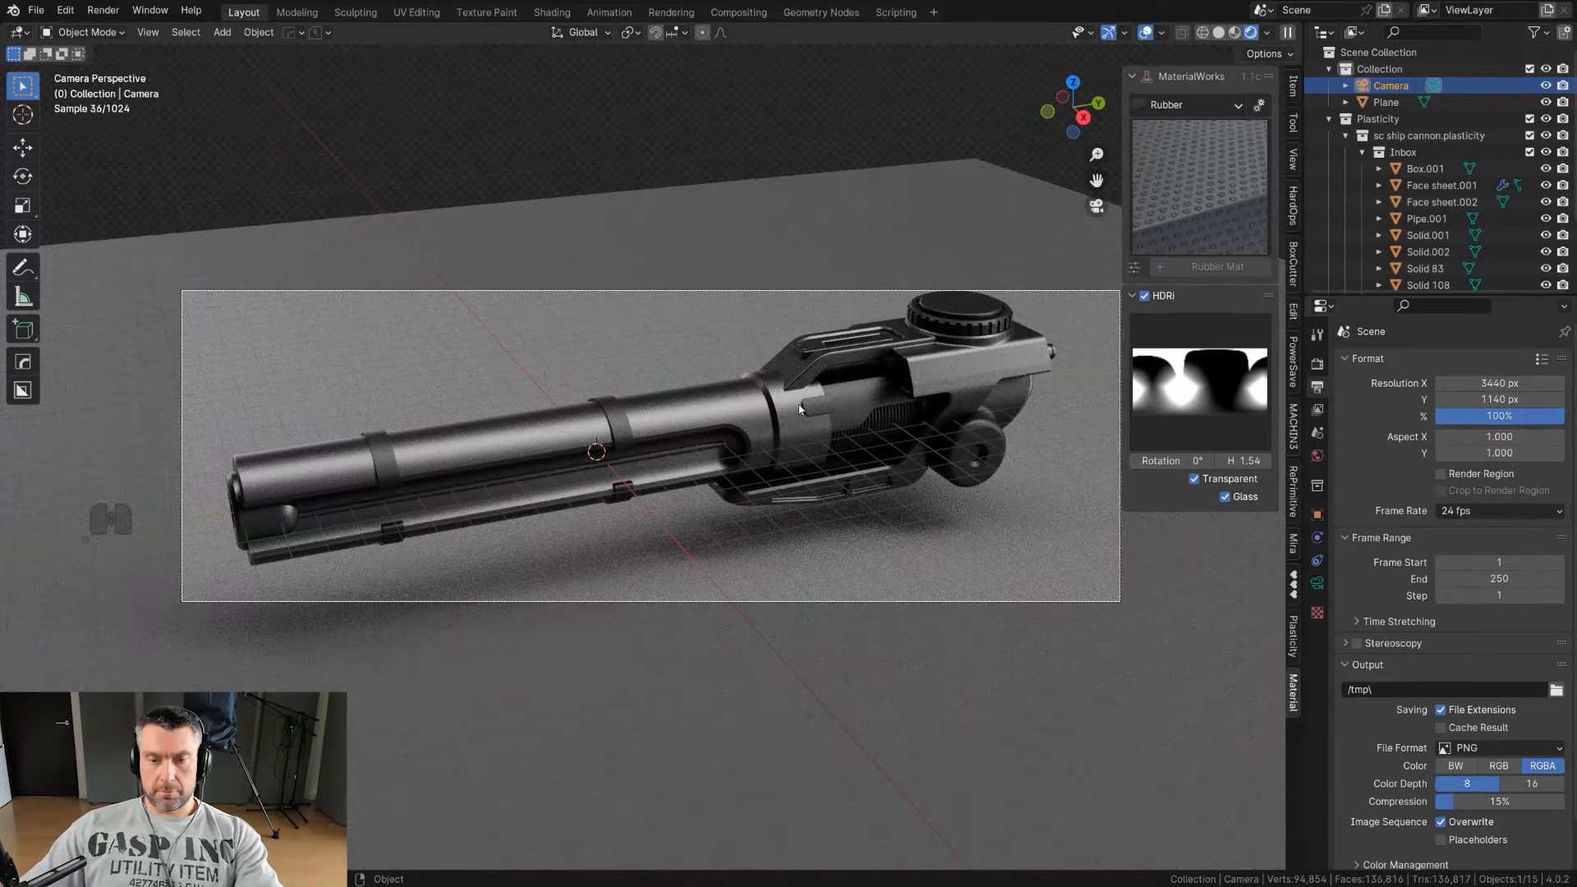
# Step: Lock the camera to the view, reframe the gun from a lower angle, and unlock the camera
pyautogui.press('n')
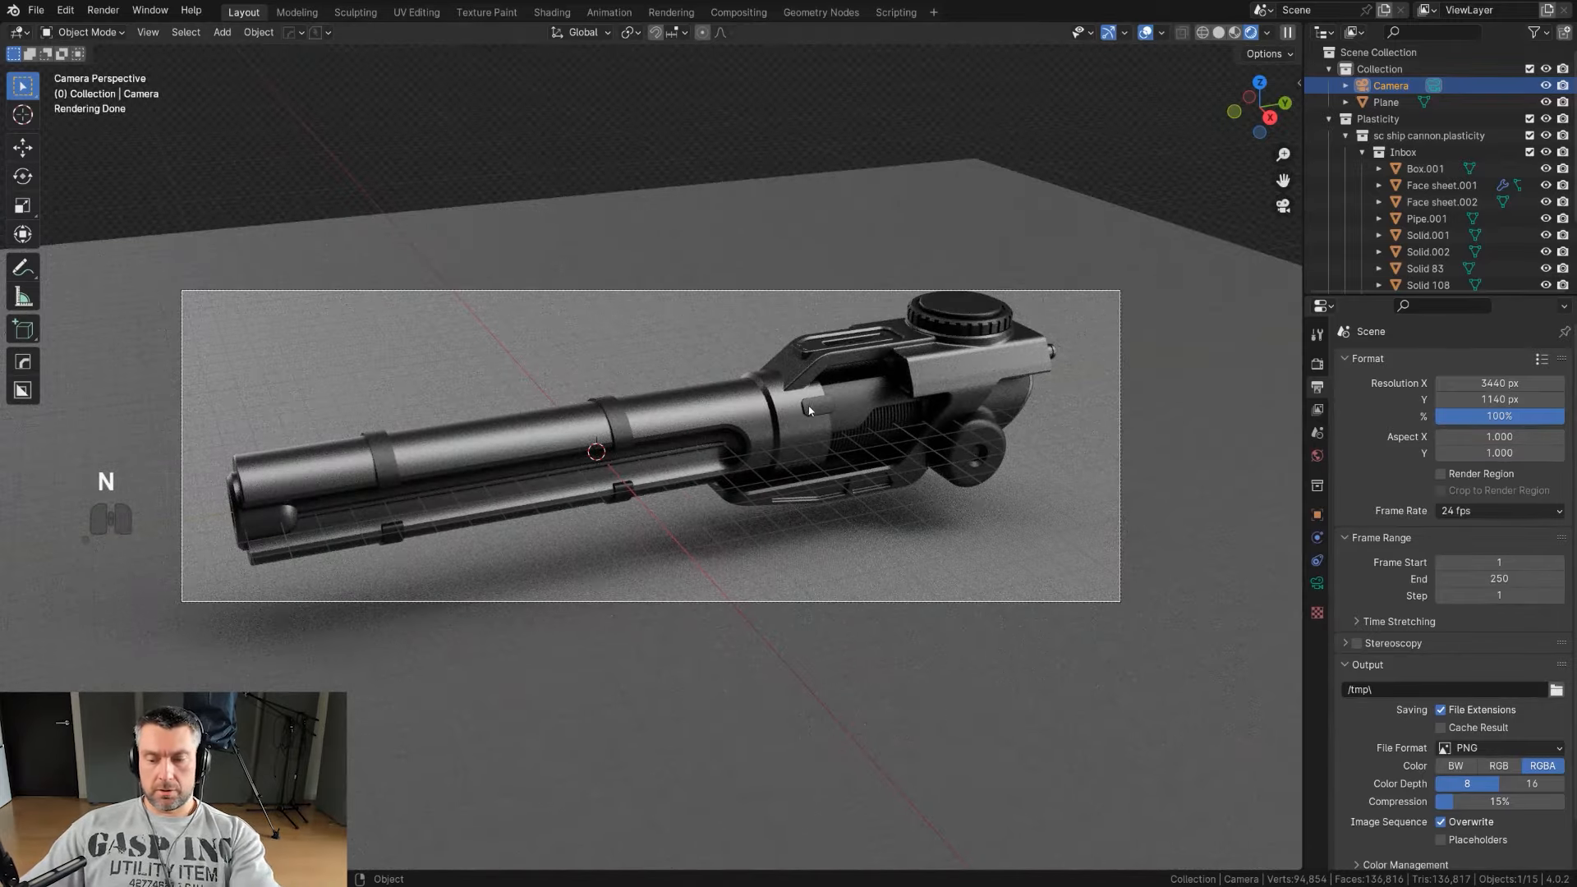
pyautogui.press('pagedown')
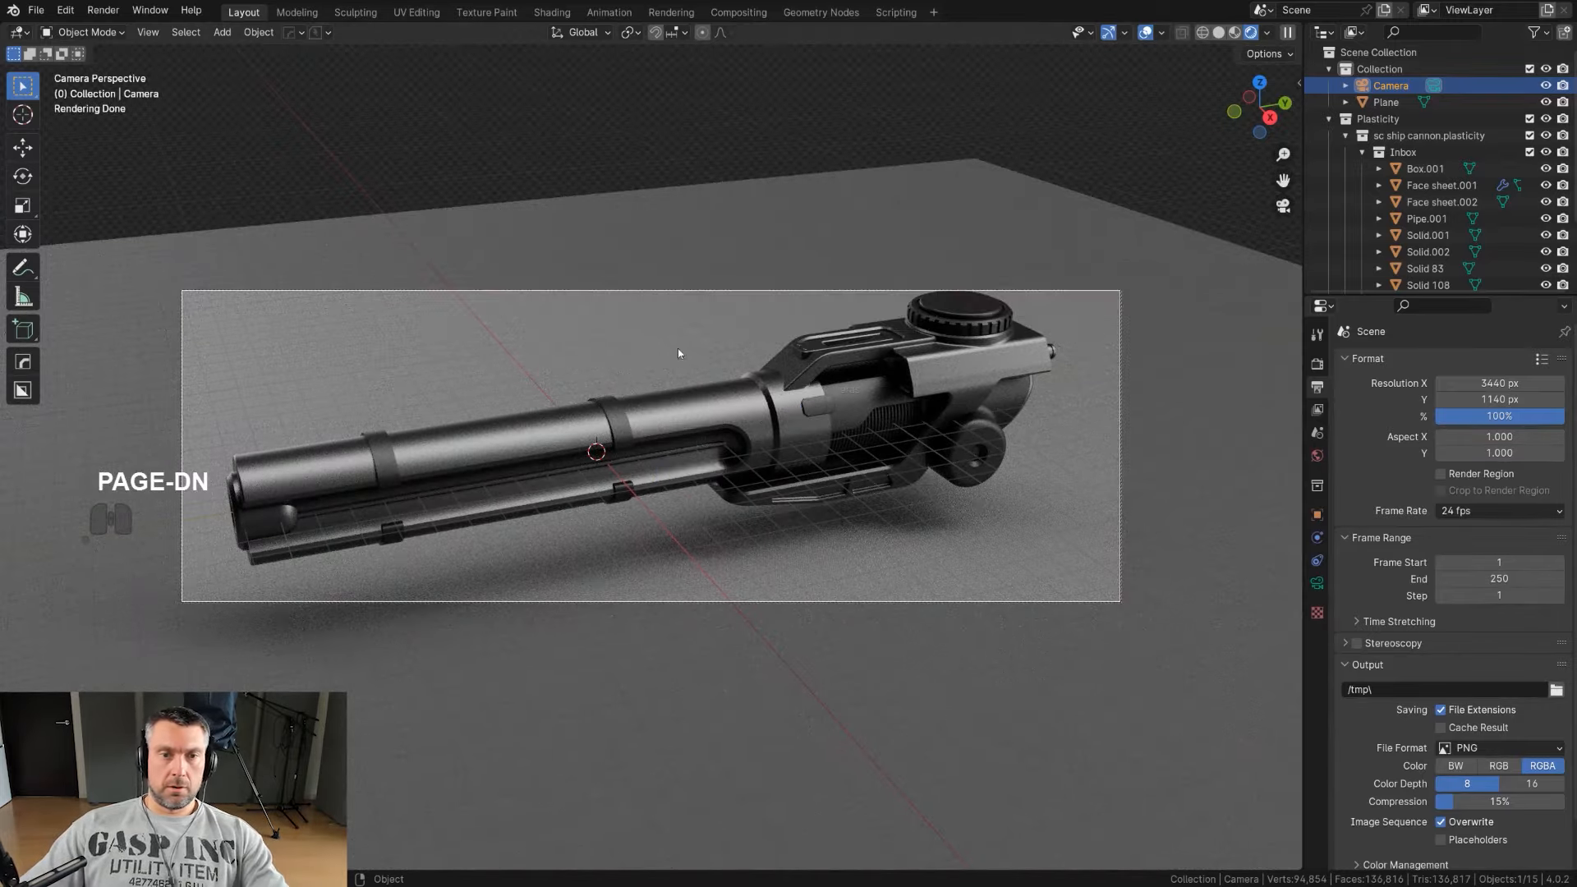
pyautogui.click(765, 417)
pyautogui.moveTo(765, 417); pyautogui.dragTo(763, 380, button='middle')
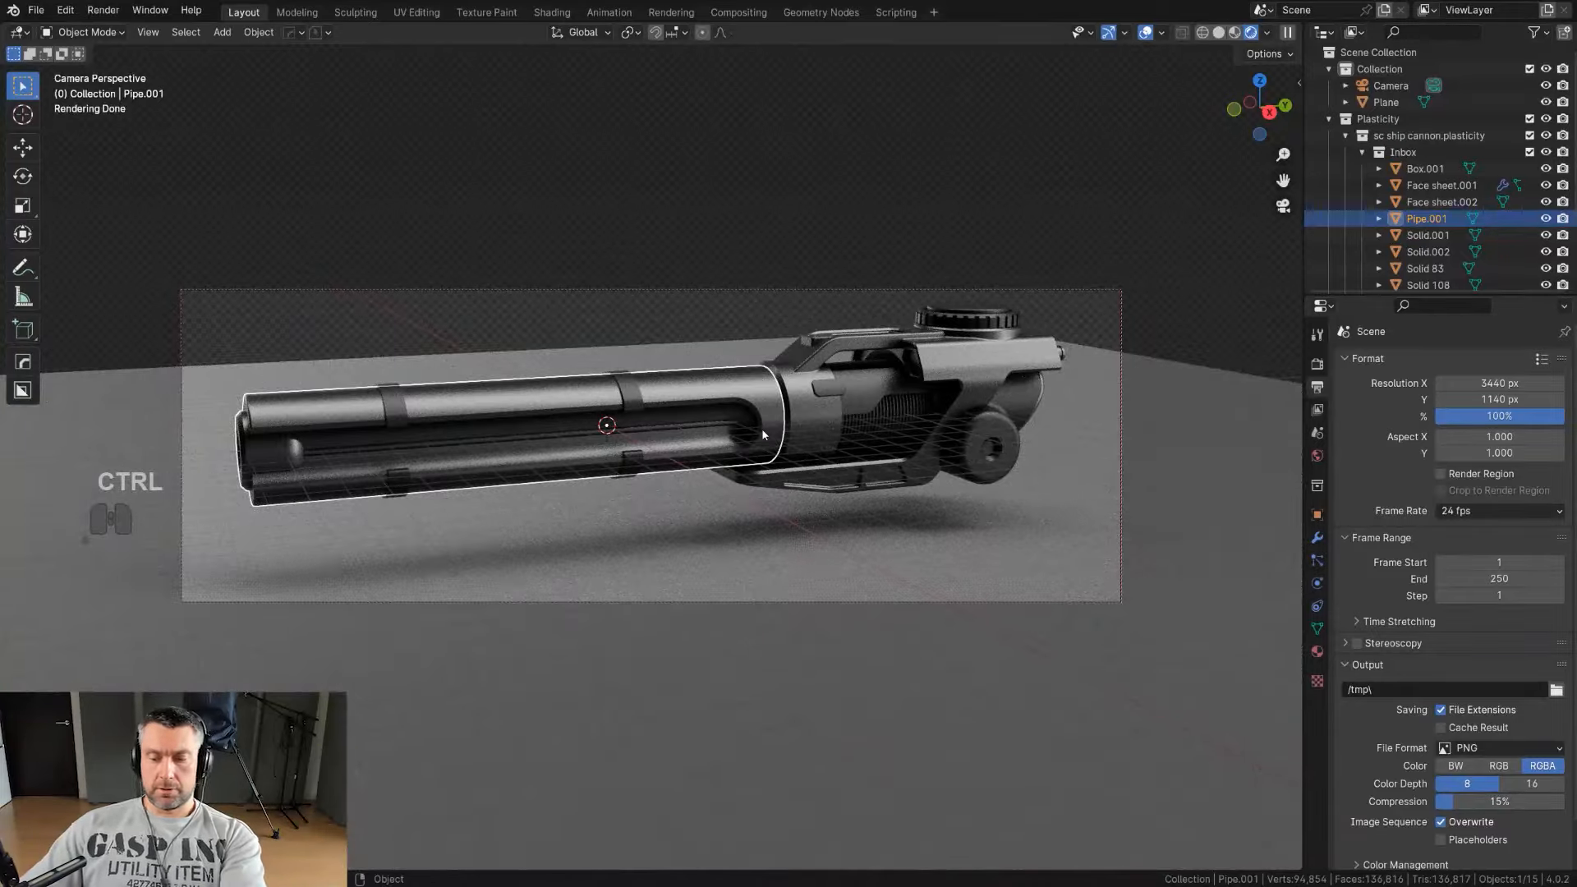
pyautogui.hotkey('ctrl', 'pagedown')
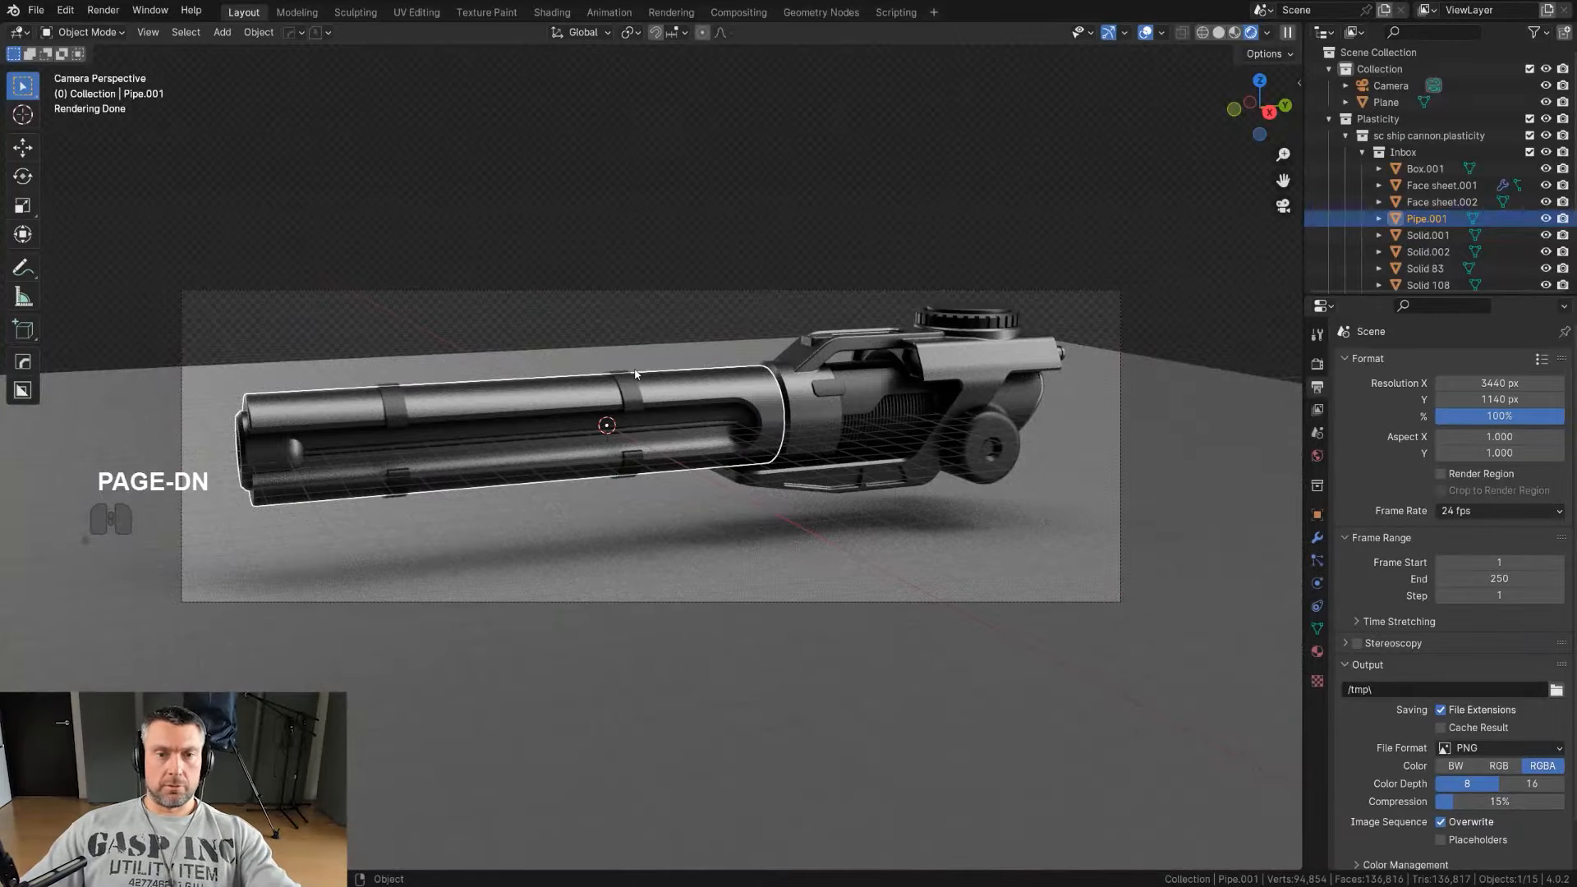
# Step: Move the floor plane horizontally about 47 m in negative X and 27 m in Y, keeping its height locked
pyautogui.click(653, 359)
pyautogui.press('g')
pyautogui.hotkey('shift', 'z')
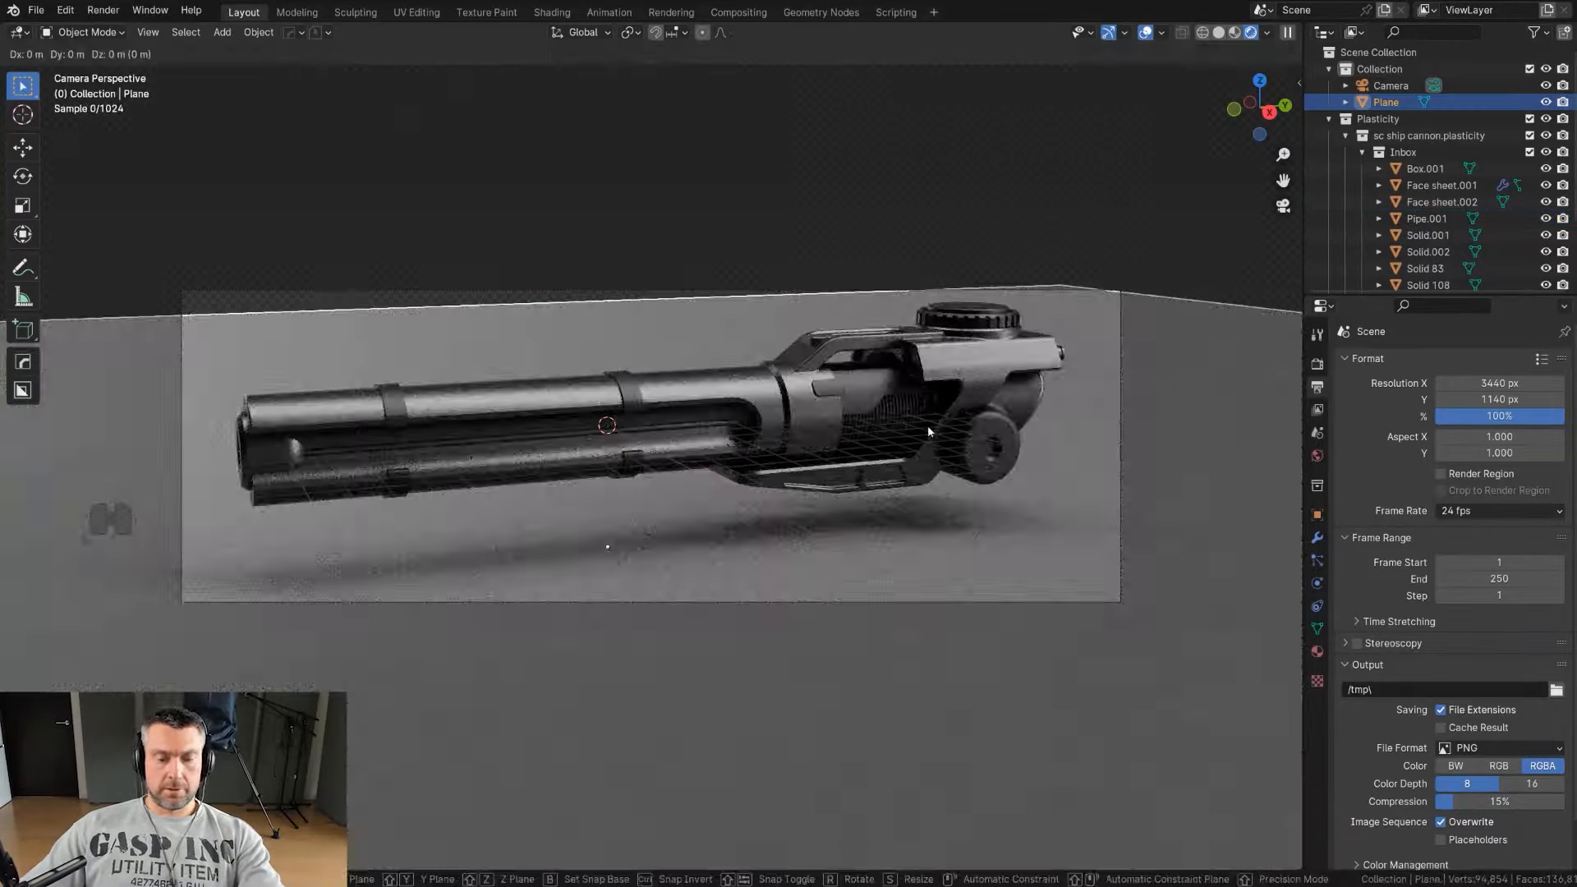
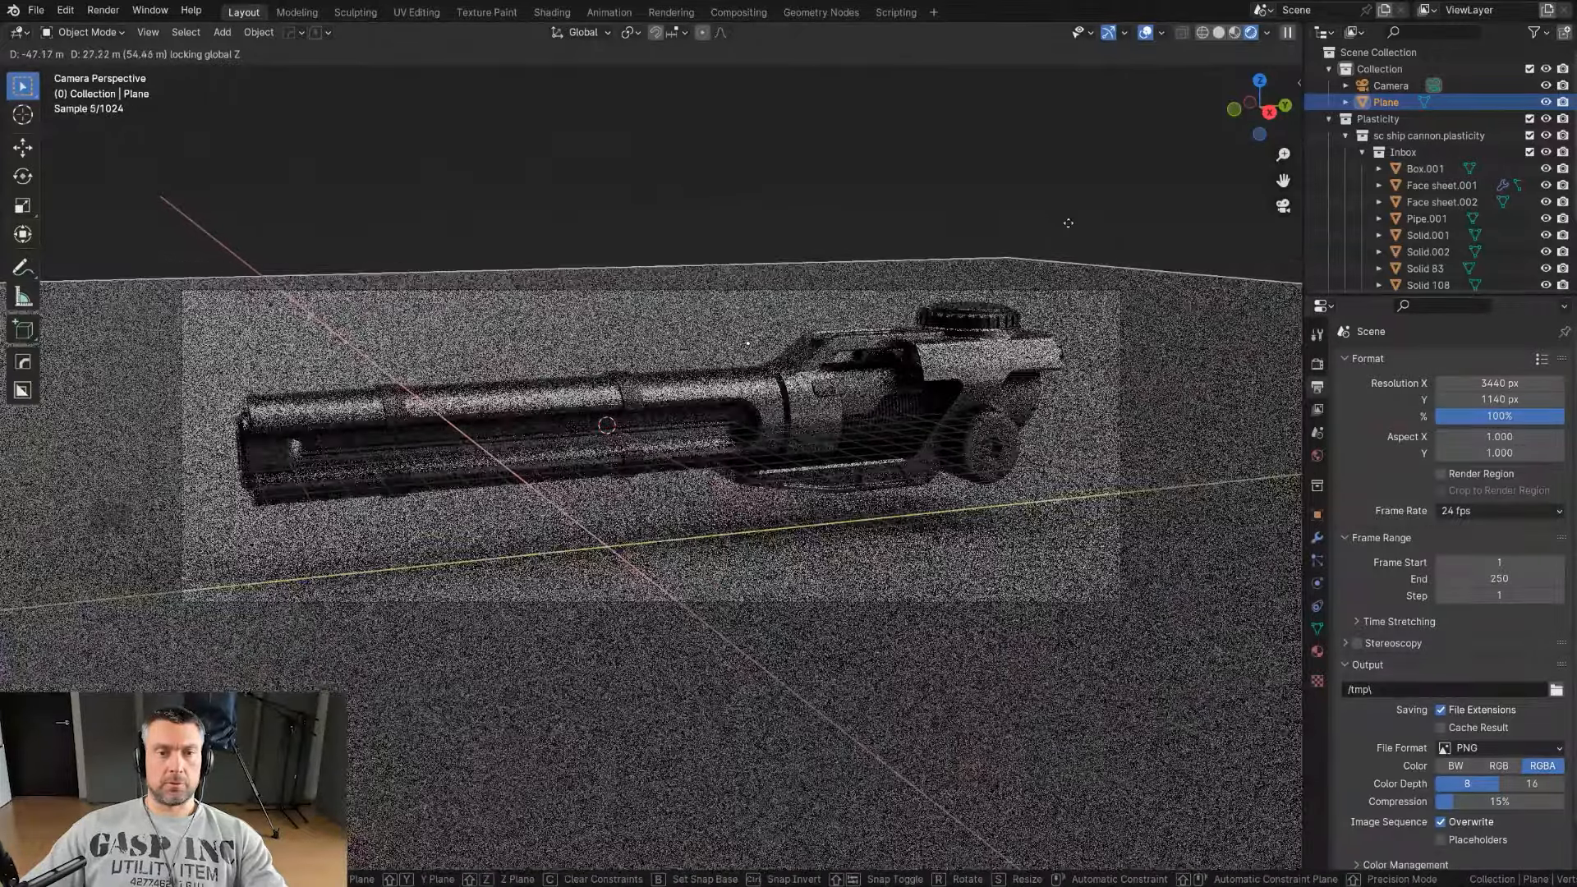
pyautogui.click(1066, 220)
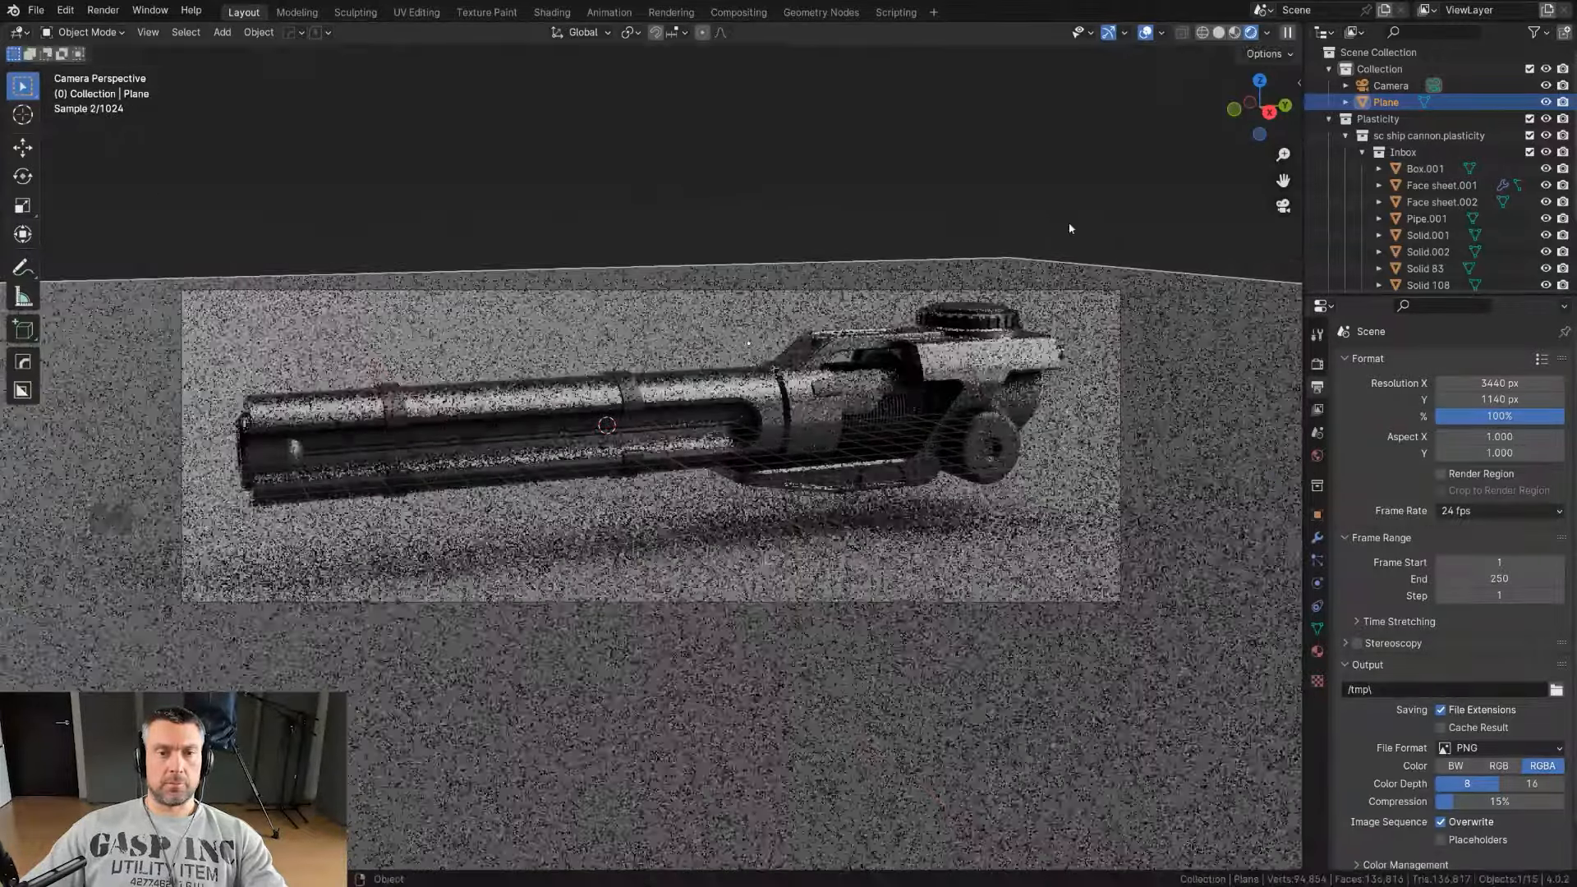
# Step: Darken the floor's Rubber Mat colour to a value of about 0.070 in MaterialWorks
pyautogui.press('n')
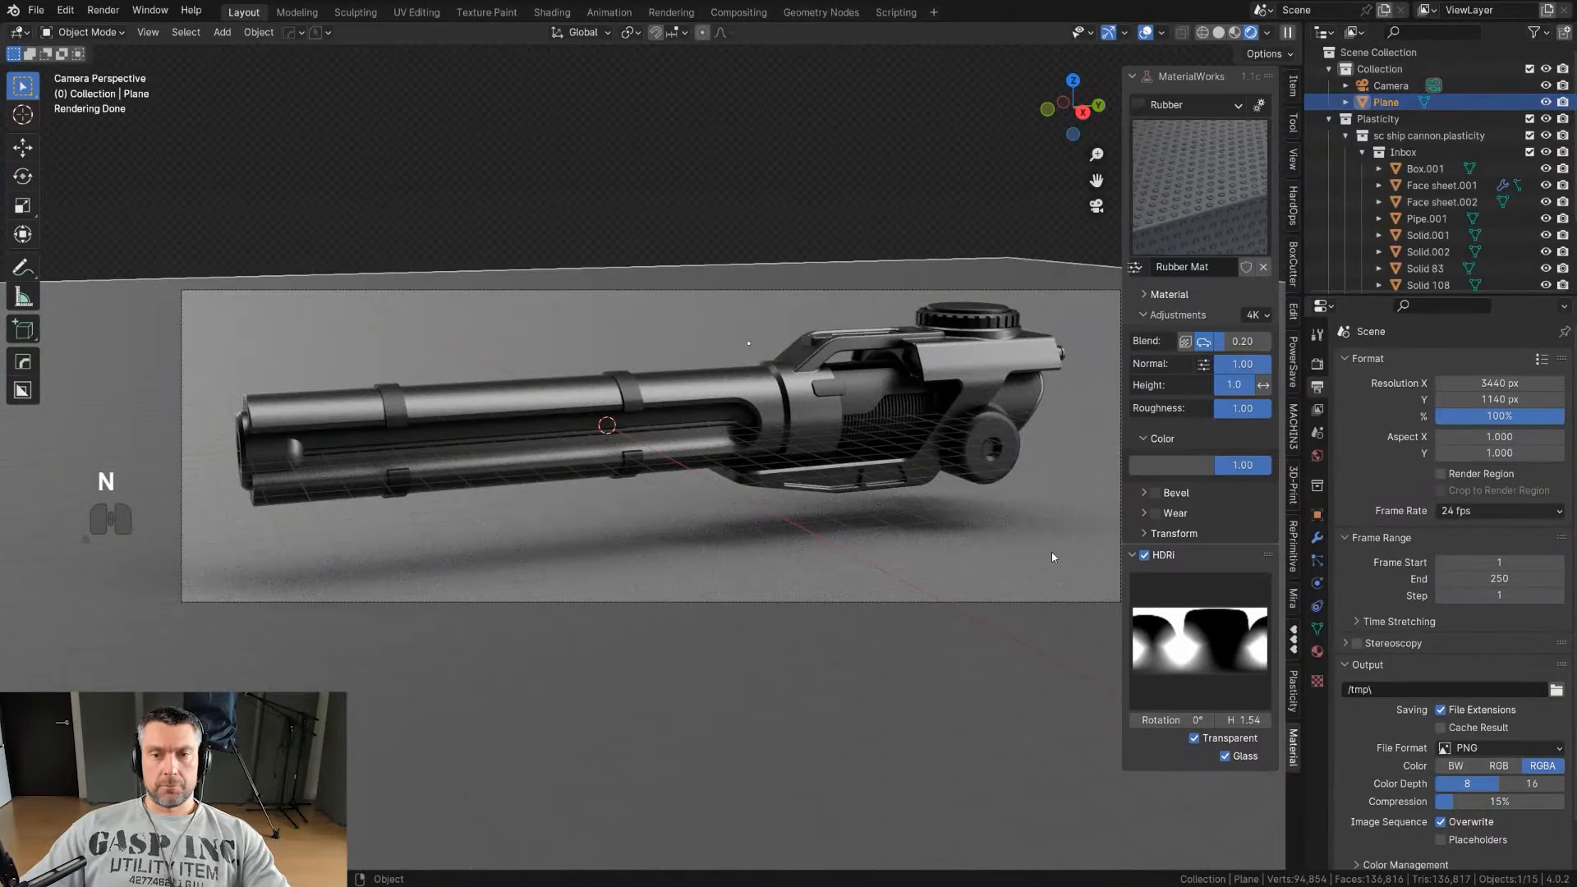
pyautogui.click(1231, 466)
pyautogui.moveTo(1300, 325)
pyautogui.mouseDown()
pyautogui.moveTo(1300, 257)
pyautogui.moveTo(1301, 323)
pyautogui.mouseUp()
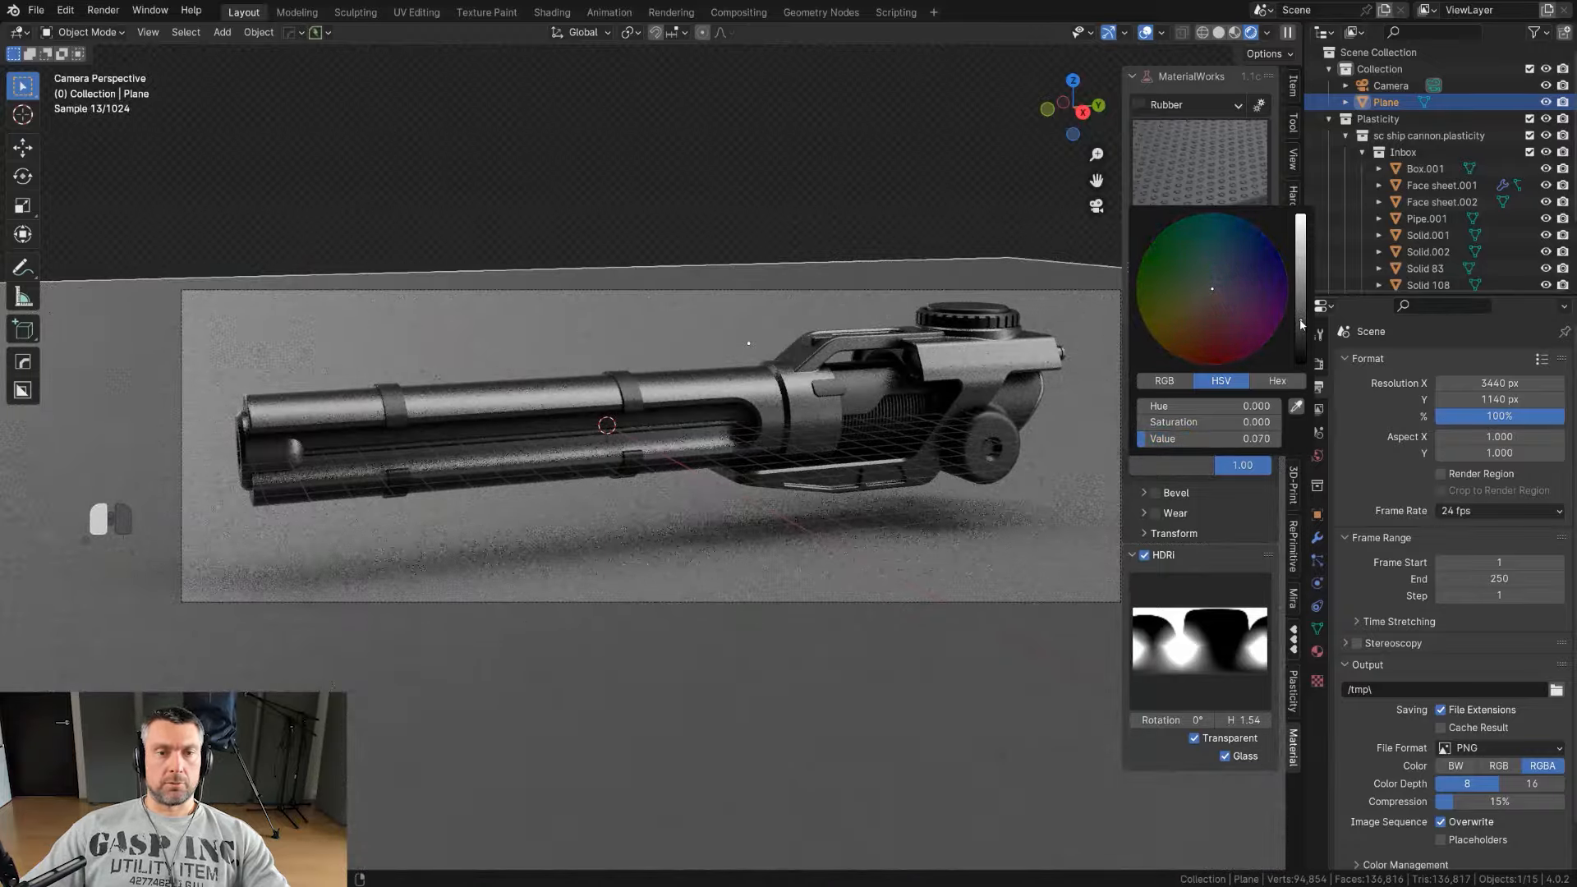
pyautogui.click(669, 125)
# Step: Leave the camera view and insert the KOPP logo decal on the side panel of the gun's rear housing
pyautogui.press('KP_5')
pyautogui.moveTo(728, 432); pyautogui.dragTo(981, 460, button='middle')
pyautogui.press('KP_5')
pyautogui.keyDown('shift'); pyautogui.moveTo(981, 460); pyautogui.dragTo(404, 493, button='middle'); pyautogui.keyUp('shift')
pyautogui.scroll(-1, 405, 493)
pyautogui.scroll(1, 673, 411)
pyautogui.keyDown('shift'); pyautogui.moveTo(690, 402); pyautogui.dragTo(657, 492, button='middle'); pyautogui.keyUp('shift')
pyautogui.click(791, 461)
pyautogui.press('d')
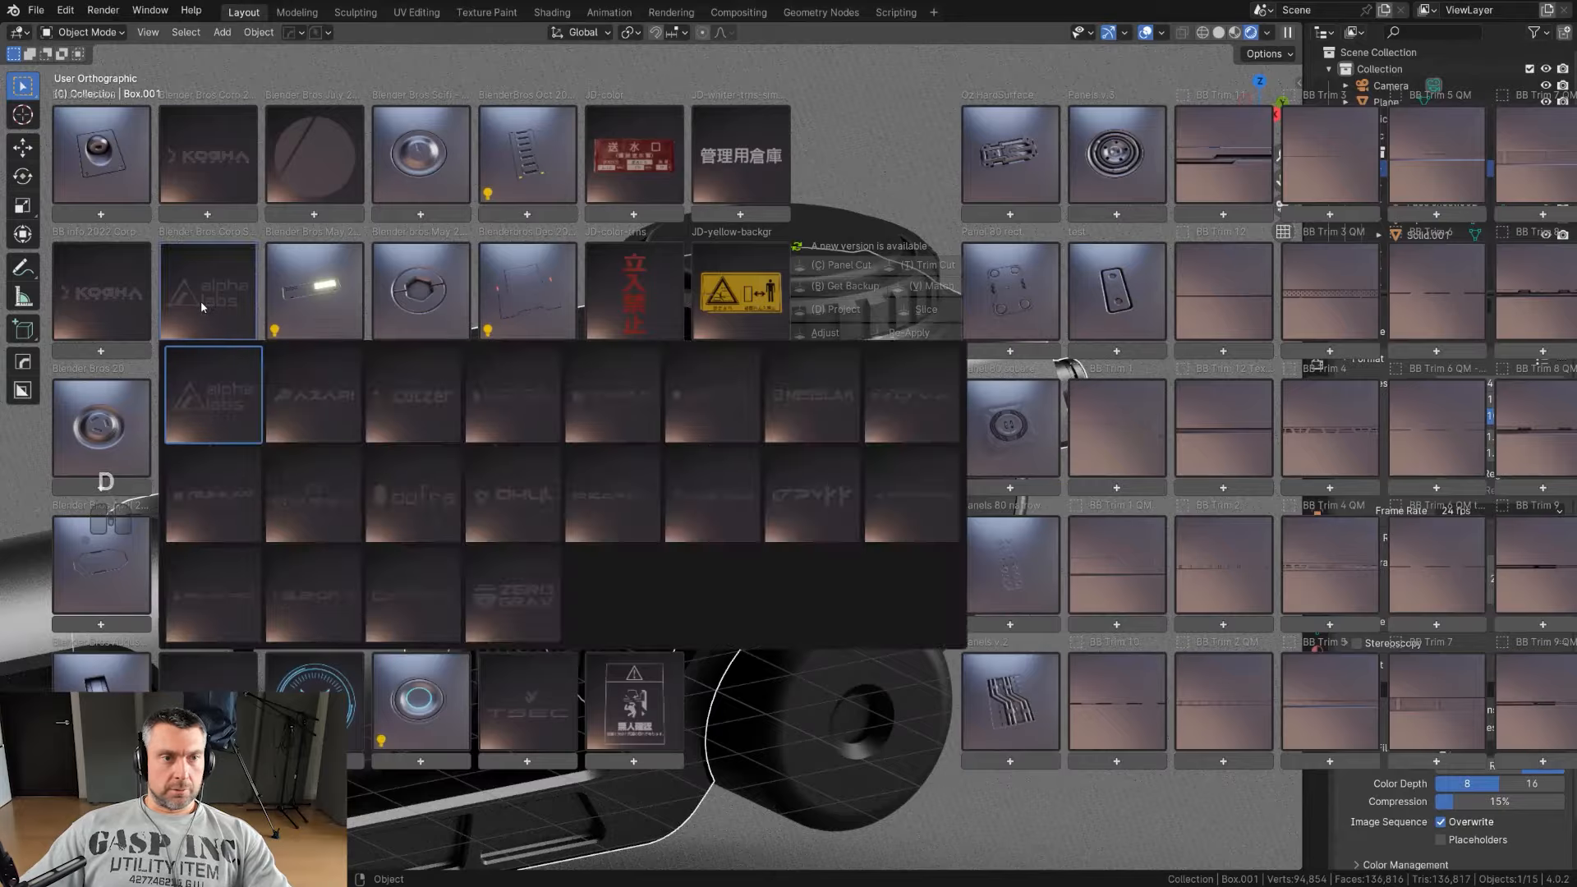
pyautogui.moveTo(188, 142)
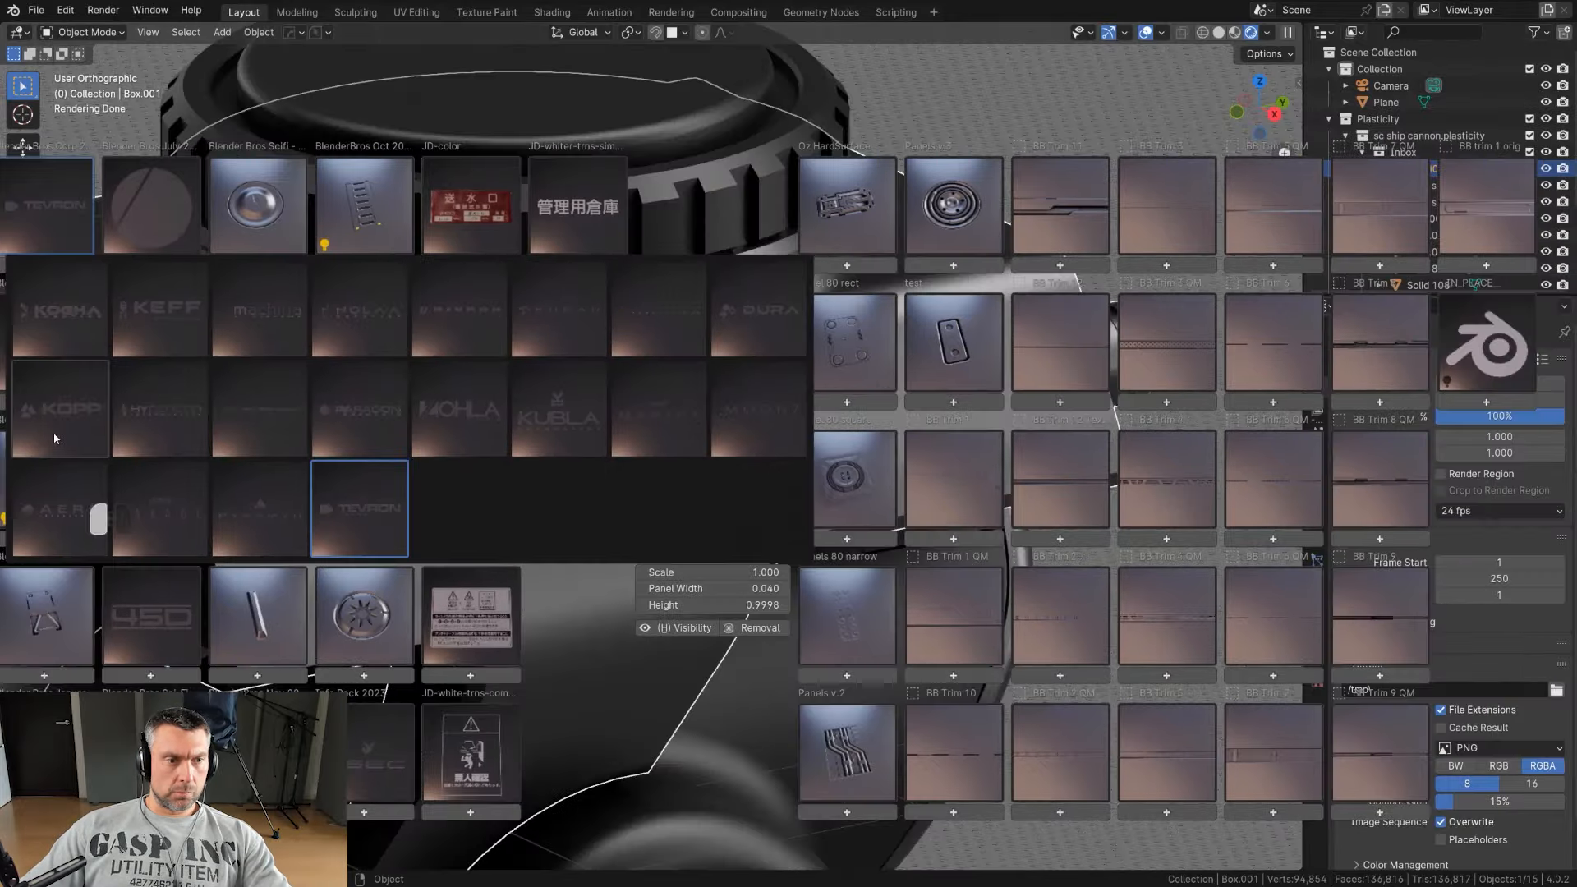
pyautogui.click(214, 358)
# Step: Enlarge the KOPP decal and snap it into position on the housing's flat side panel below the round cap
pyautogui.scroll(-3, 879, 493)
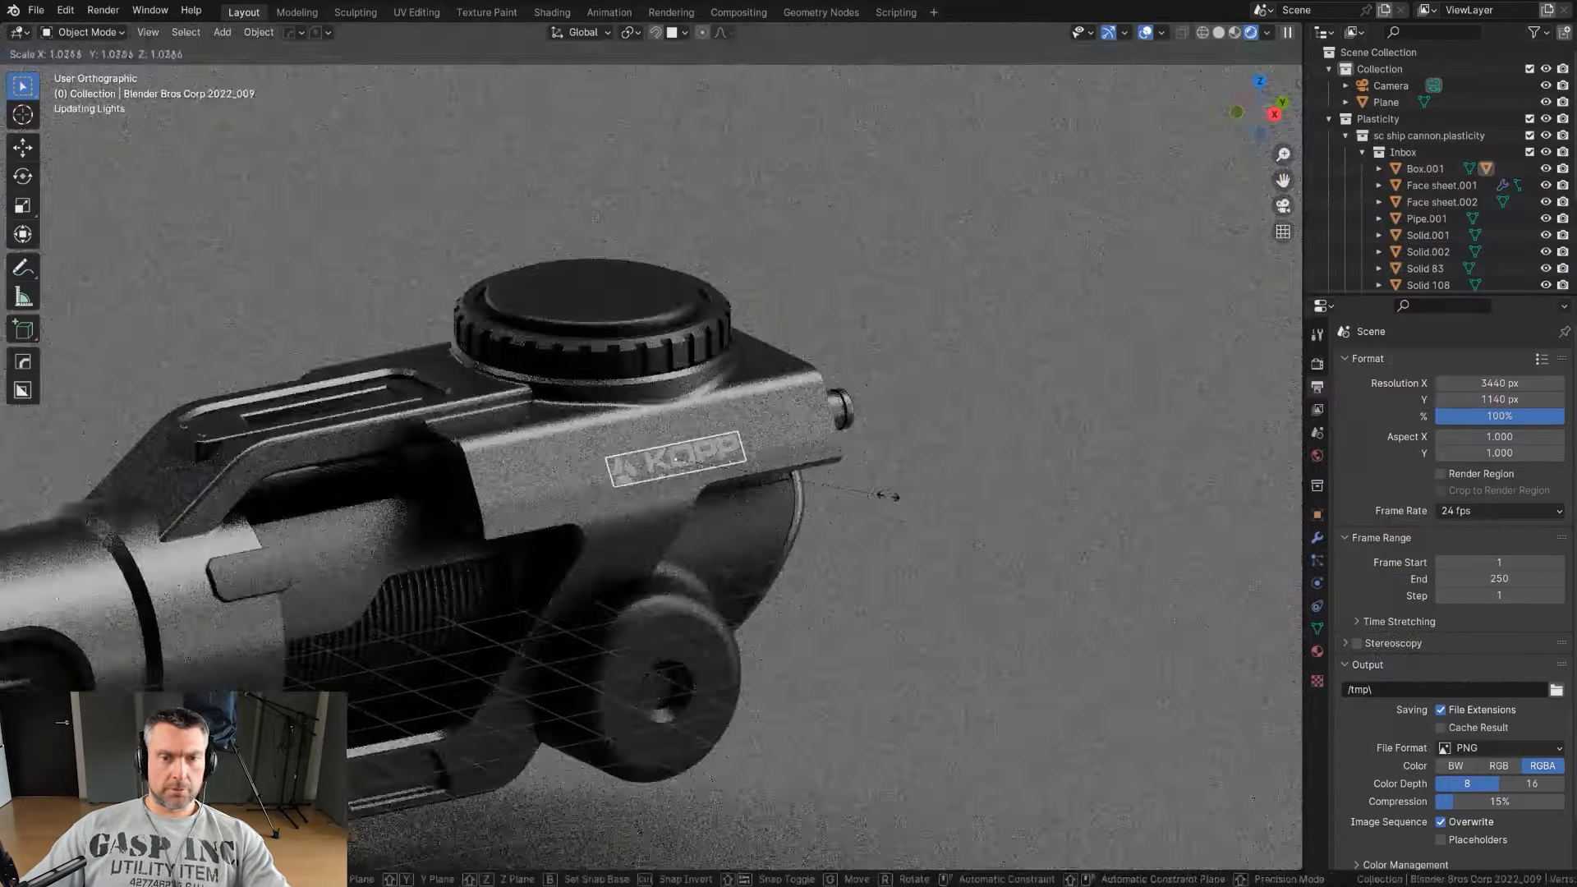
pyautogui.press('s')
pyautogui.scroll(2, 728, 526)
pyautogui.press('g')
pyautogui.press('ctrl')
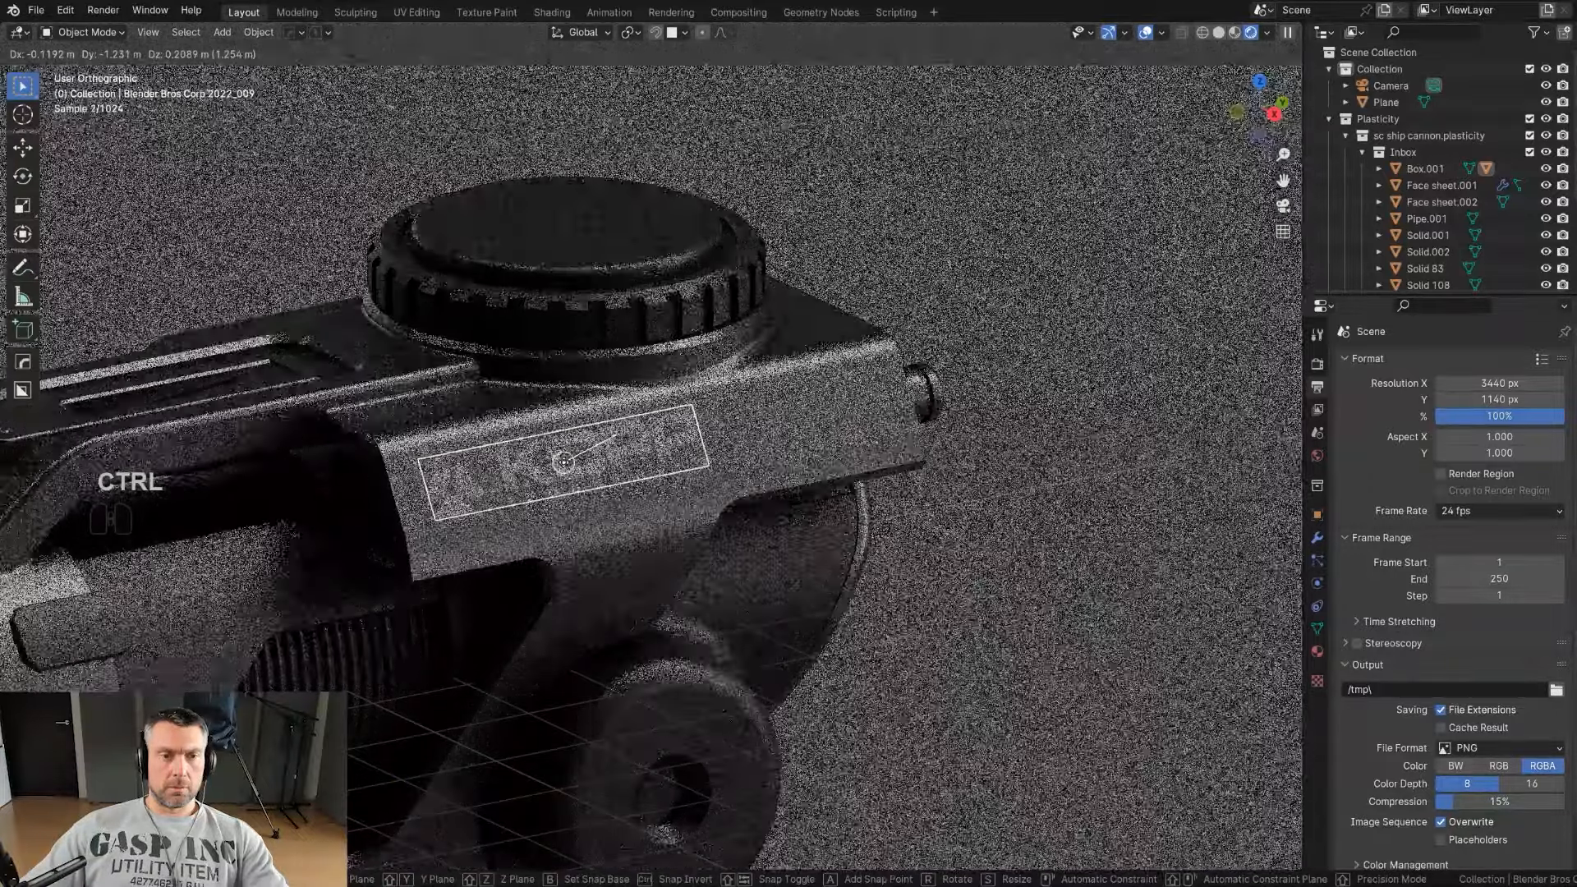
pyautogui.click(563, 463)
pyautogui.press('s')
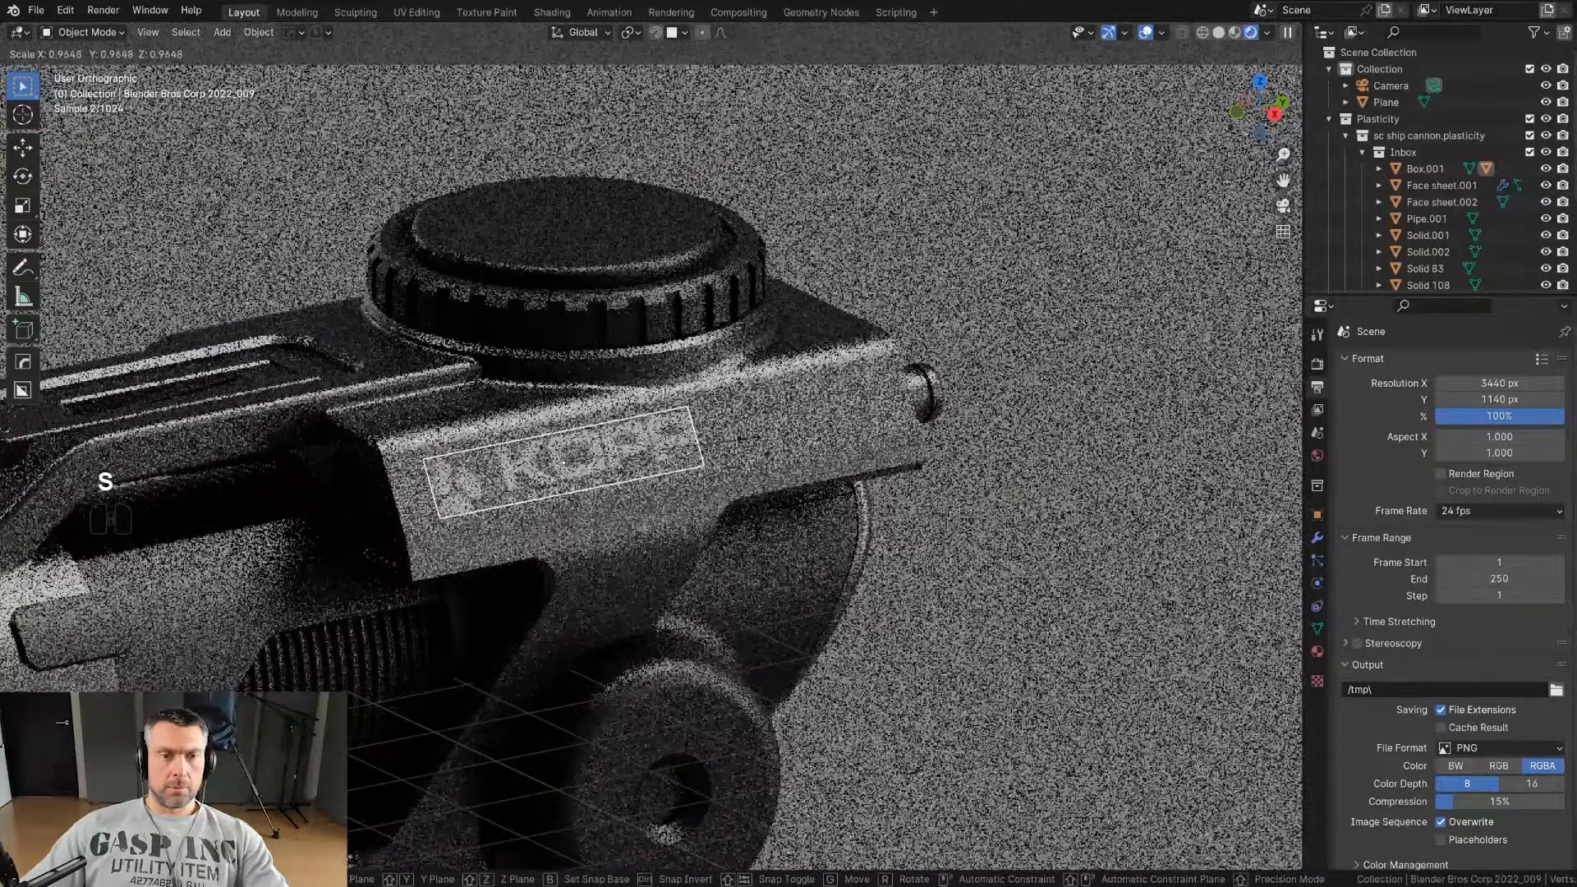
pyautogui.click(731, 443)
# Step: Project the KOPP decal destructively onto the housing's side panel
pyautogui.scroll(-2, 739, 423)
pyautogui.press('d')
pyautogui.keyDown('alt'); pyautogui.click(699, 286); pyautogui.keyUp('alt')
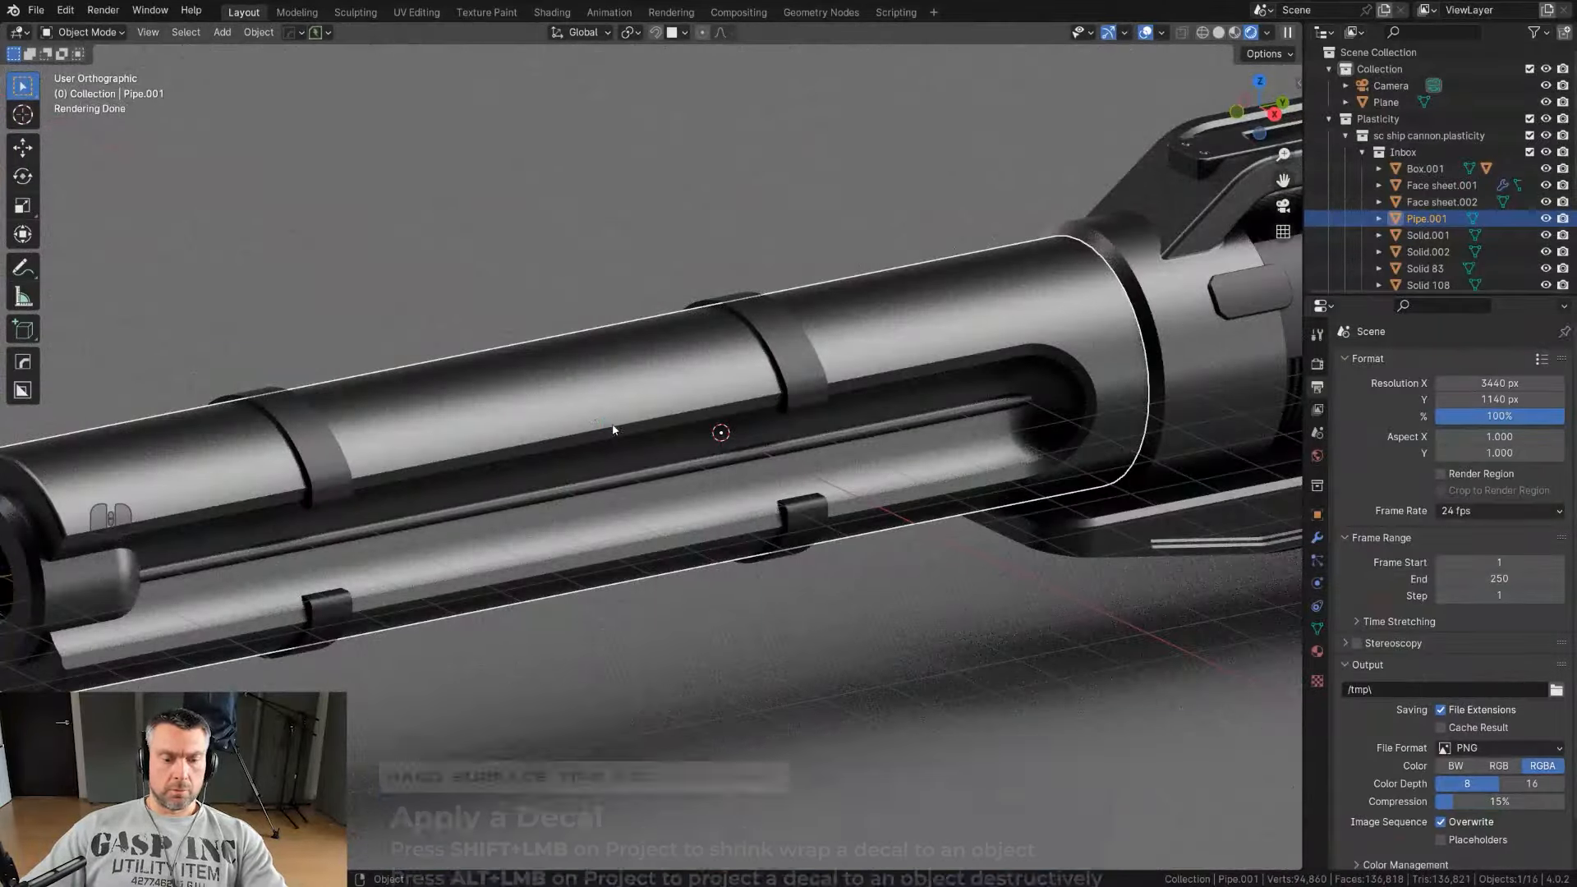
# Step: Insert the BlenderBros February 2021_010 decal on the barrel, enlarge it about 5.5 times, and narrow it to about half along local Y
pyautogui.press('d')
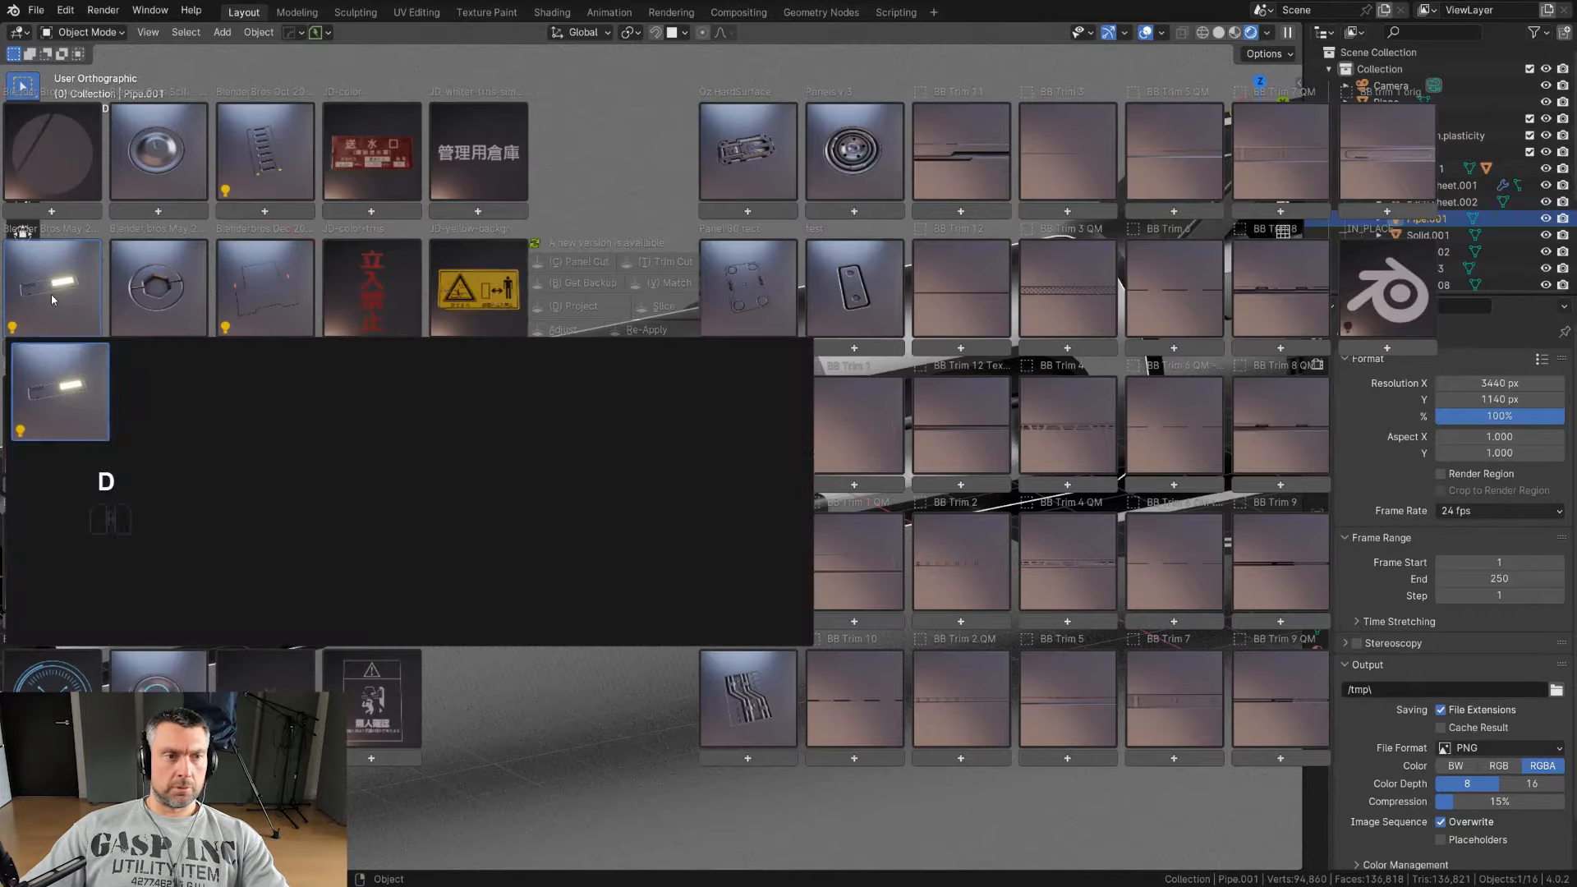
pyautogui.moveTo(185, 469)
pyautogui.click(279, 630)
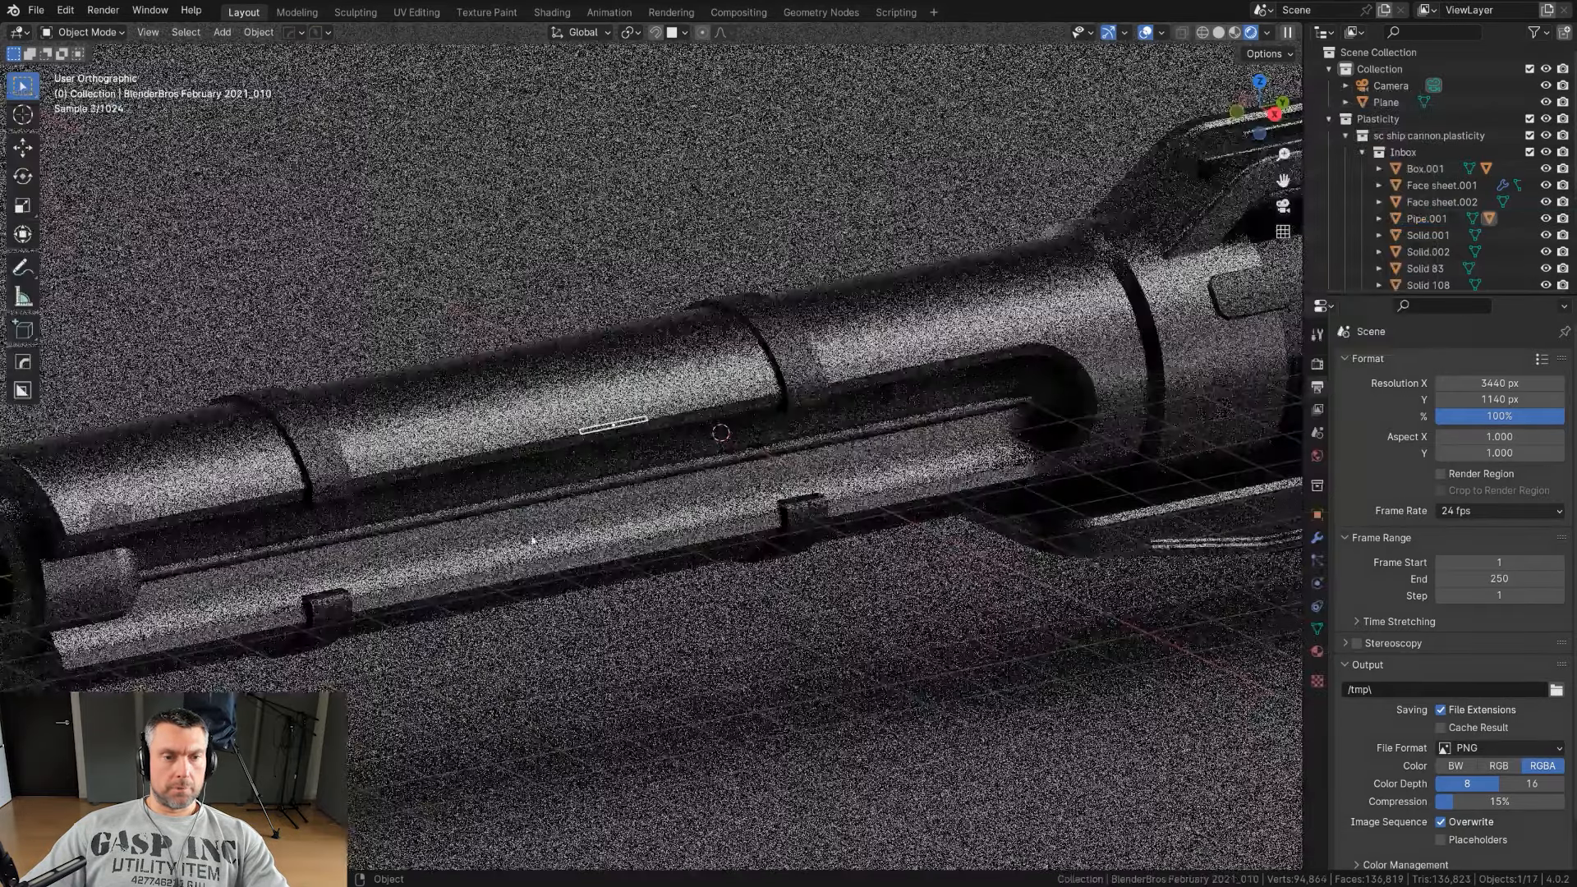
pyautogui.press('s')
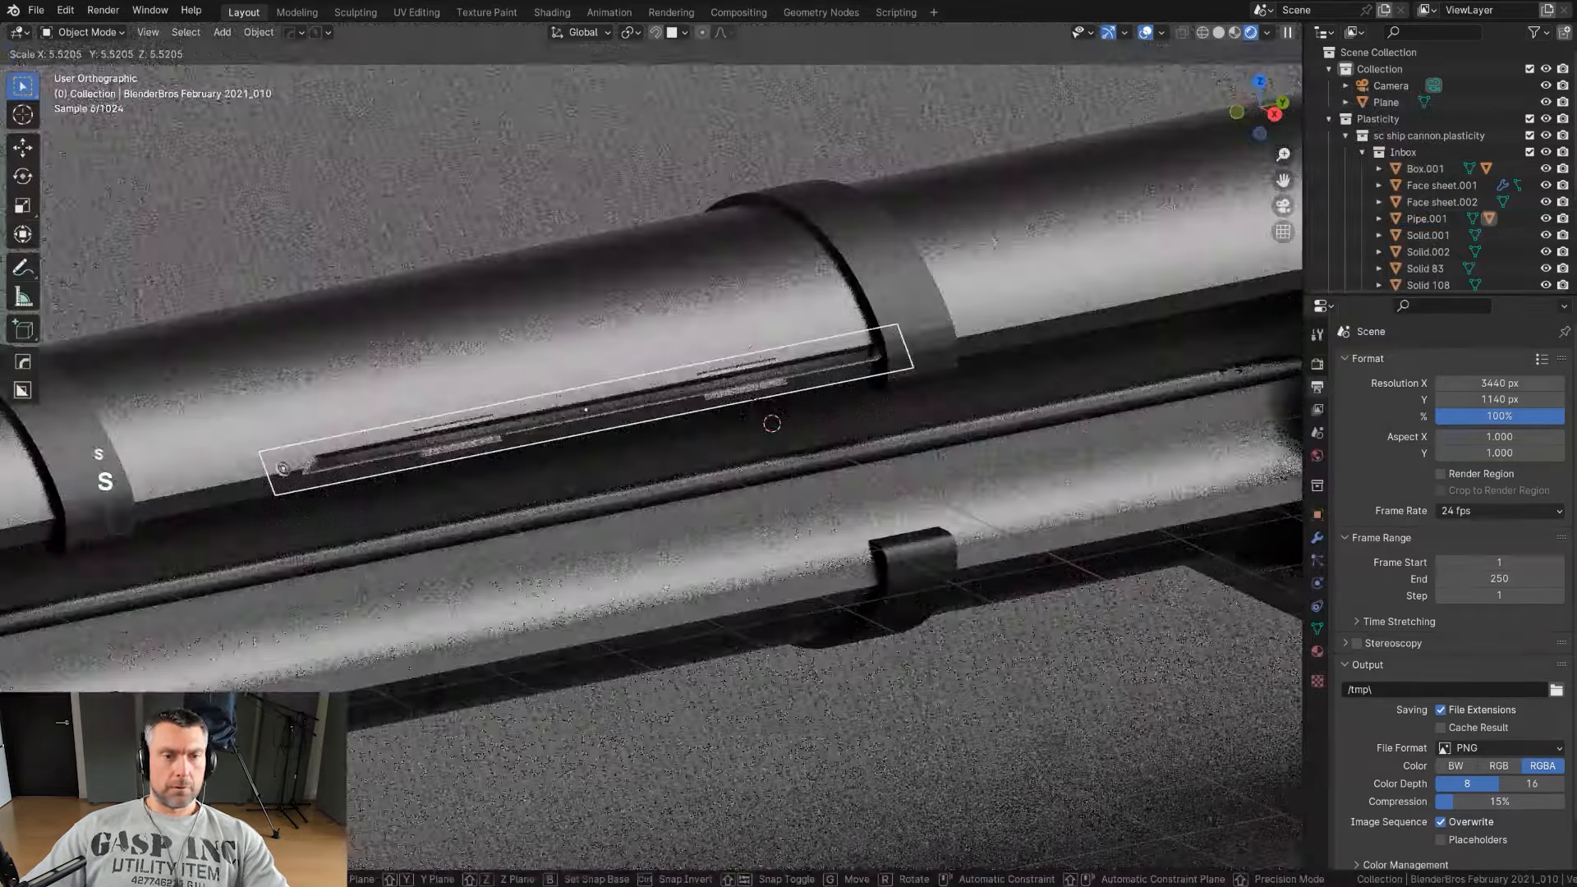
pyautogui.scroll(-4, 721, 429)
pyautogui.press('x')
pyautogui.press('x')
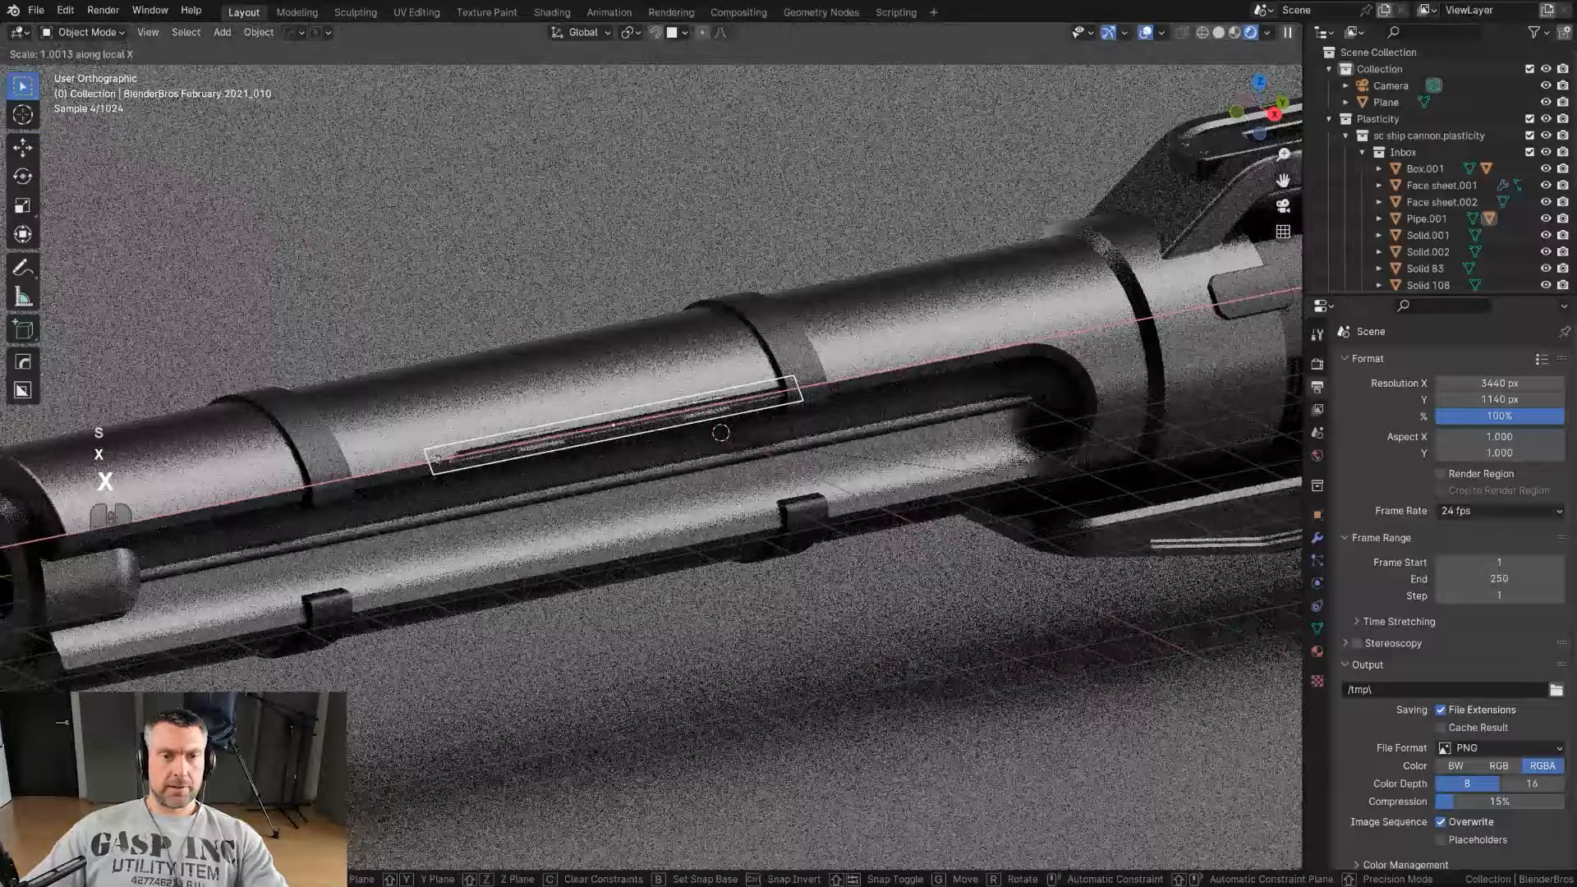
pyautogui.press('y')
pyautogui.press('y')
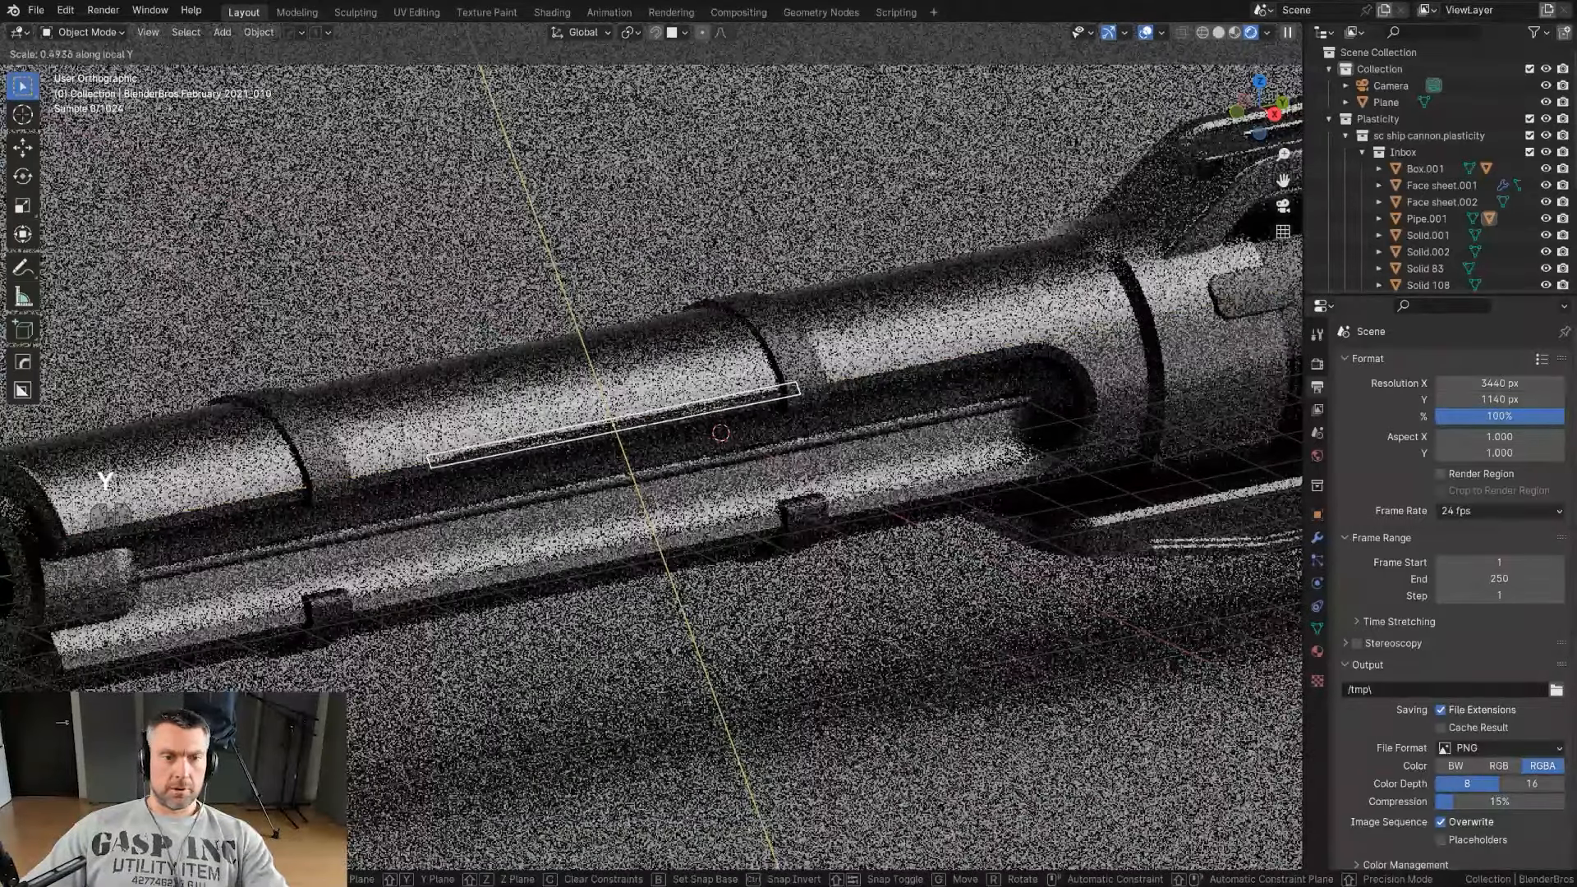
pyautogui.click(781, 440)
# Step: Shrink and snap the narrow decal to fit the thin rail inside the barrel's slot, and project it onto the barrel
pyautogui.press('s')
pyautogui.click(715, 434)
pyautogui.press('g')
pyautogui.scroll(-1, 722, 439)
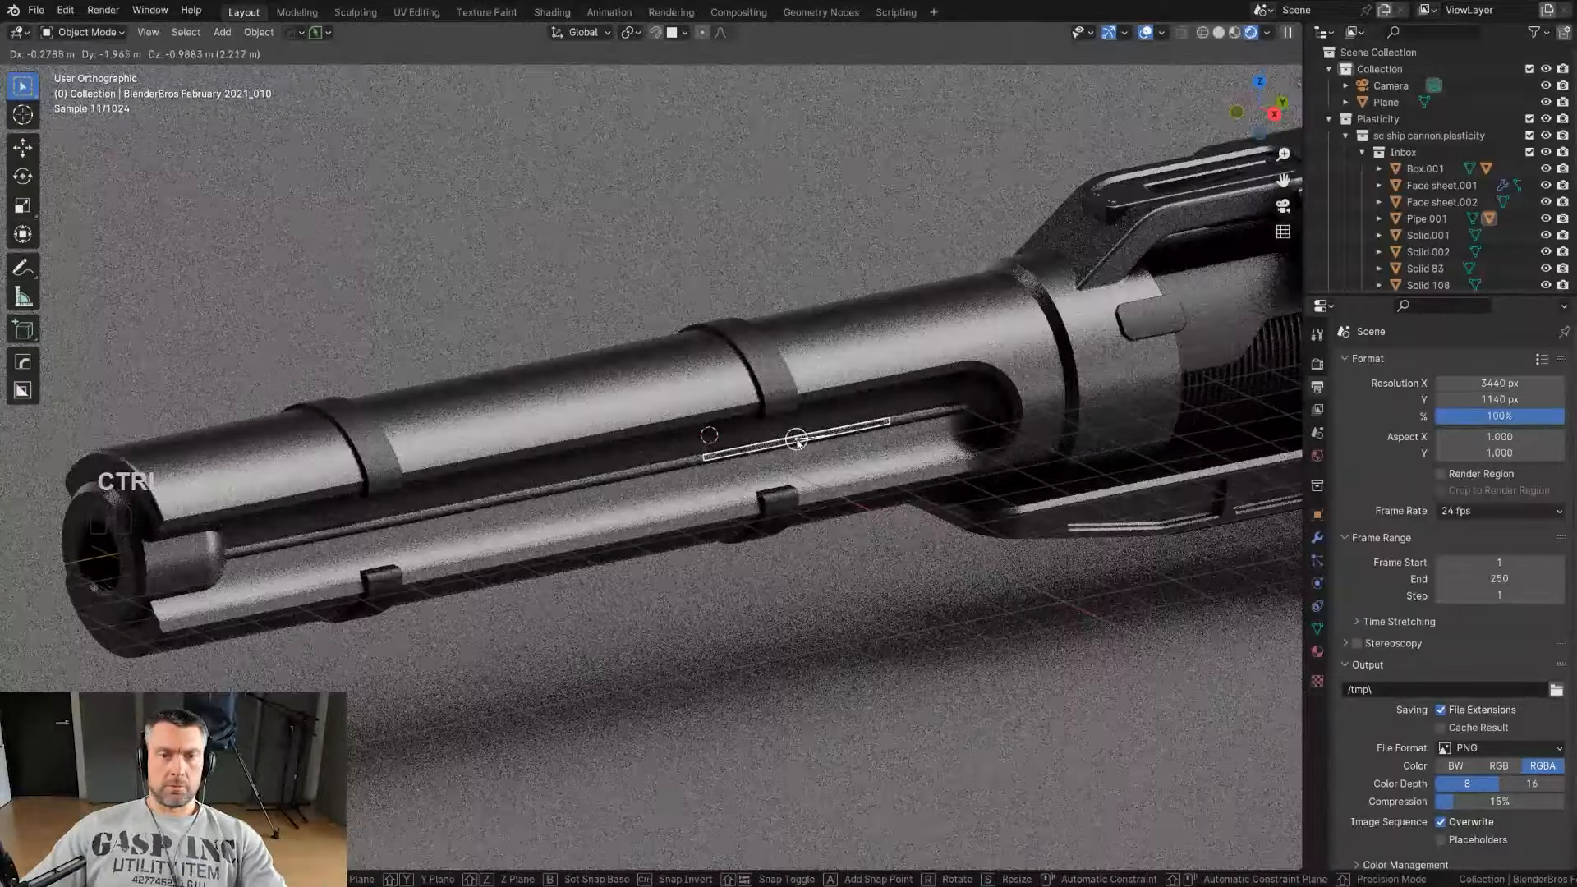
pyautogui.keyDown('ctrl'); pyautogui.click(795, 441); pyautogui.keyUp('ctrl')
pyautogui.scroll(2, 803, 447)
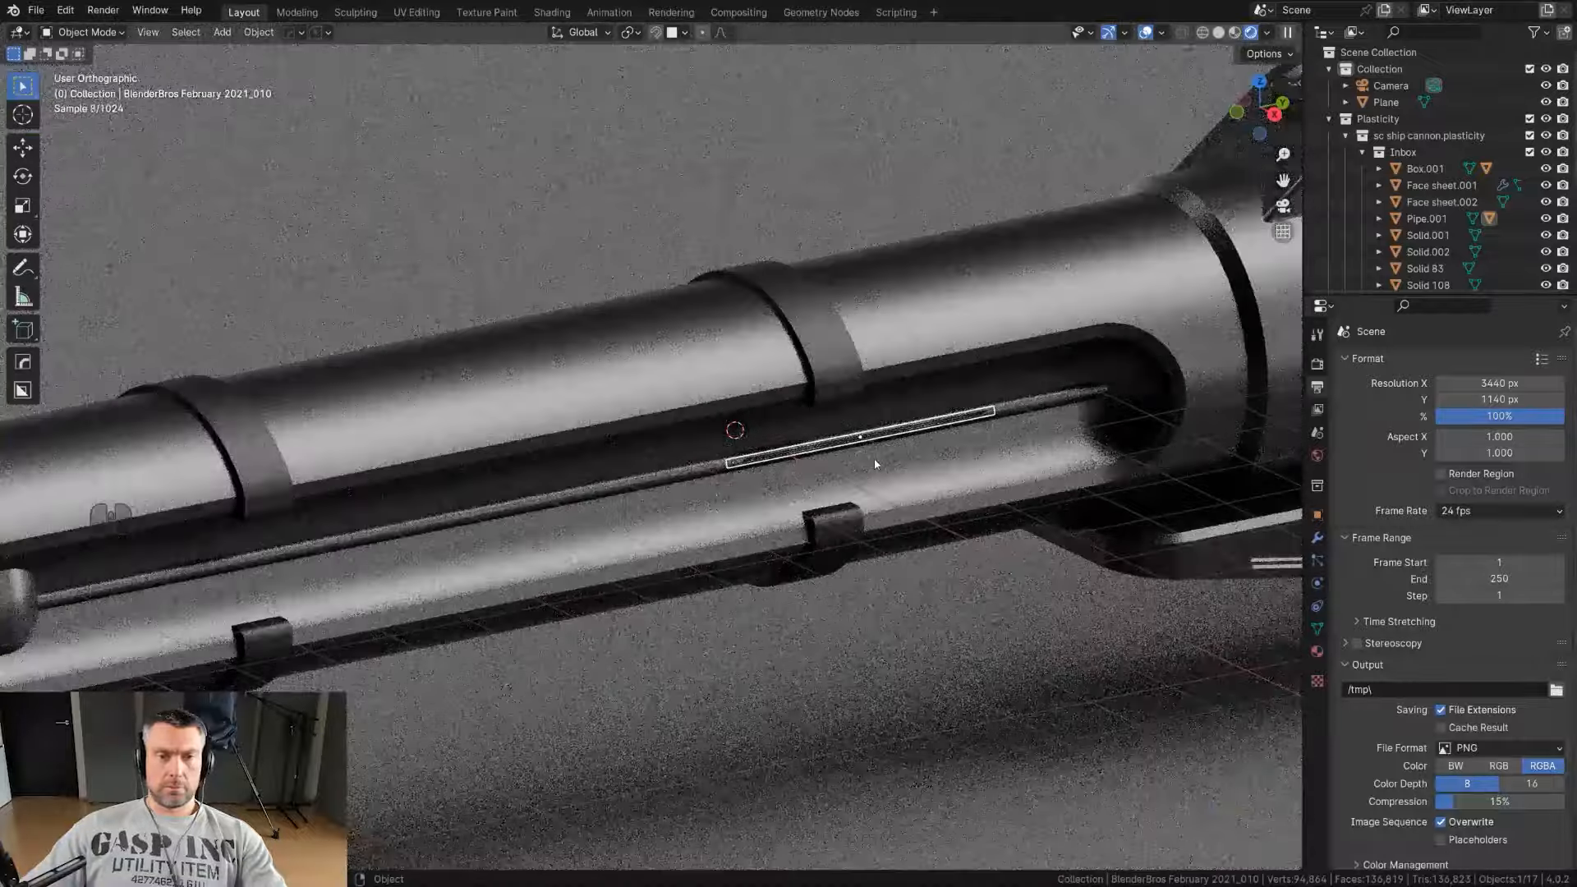
pyautogui.press('s')
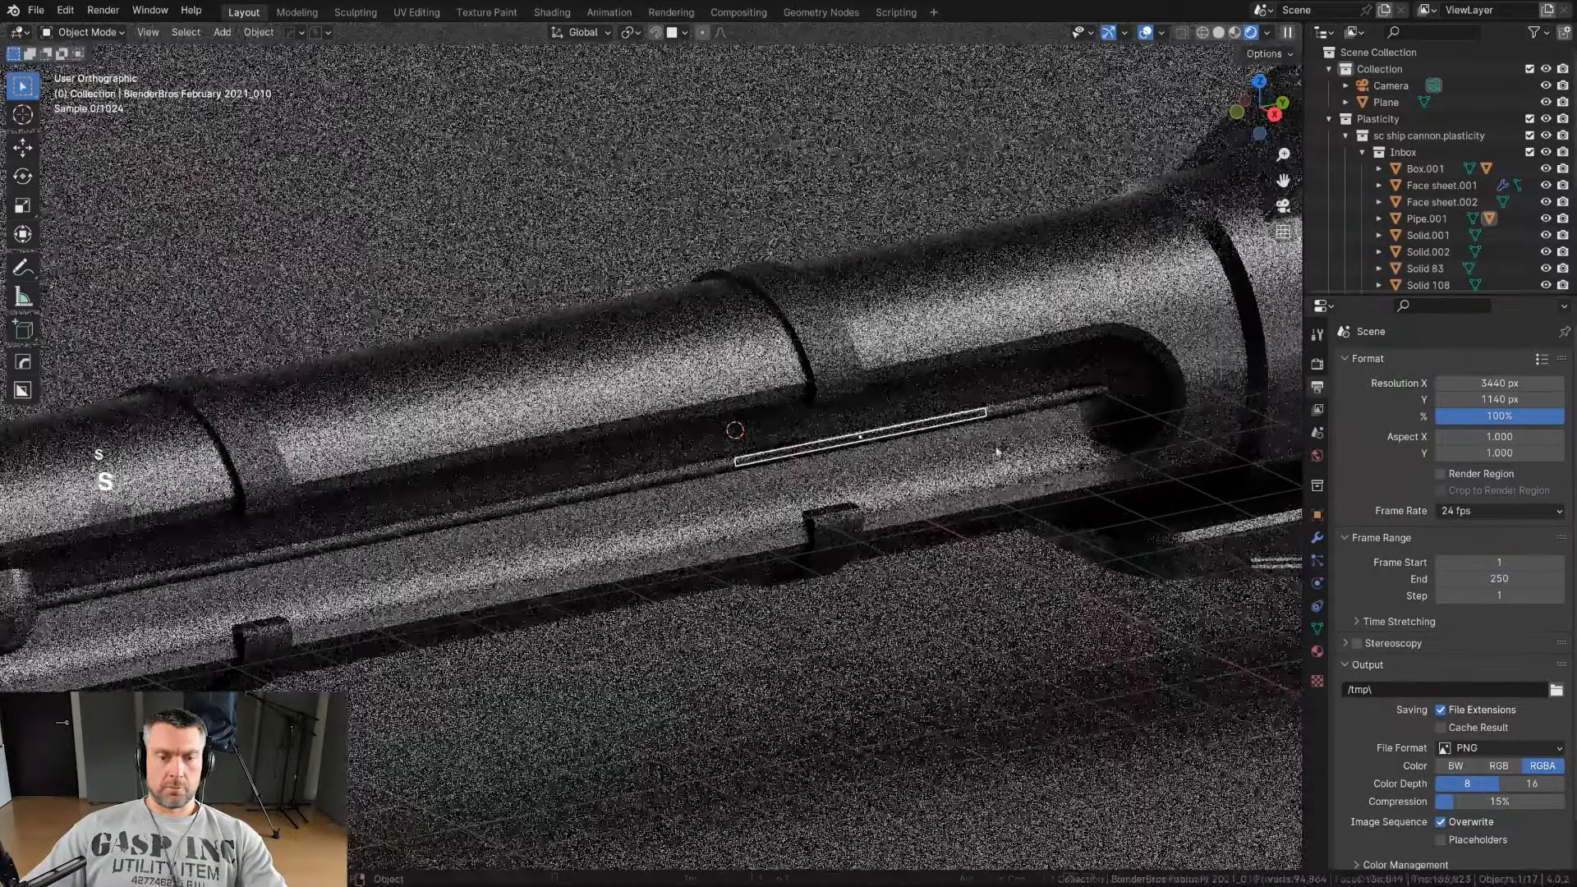
pyautogui.click(996, 452)
pyautogui.press('d')
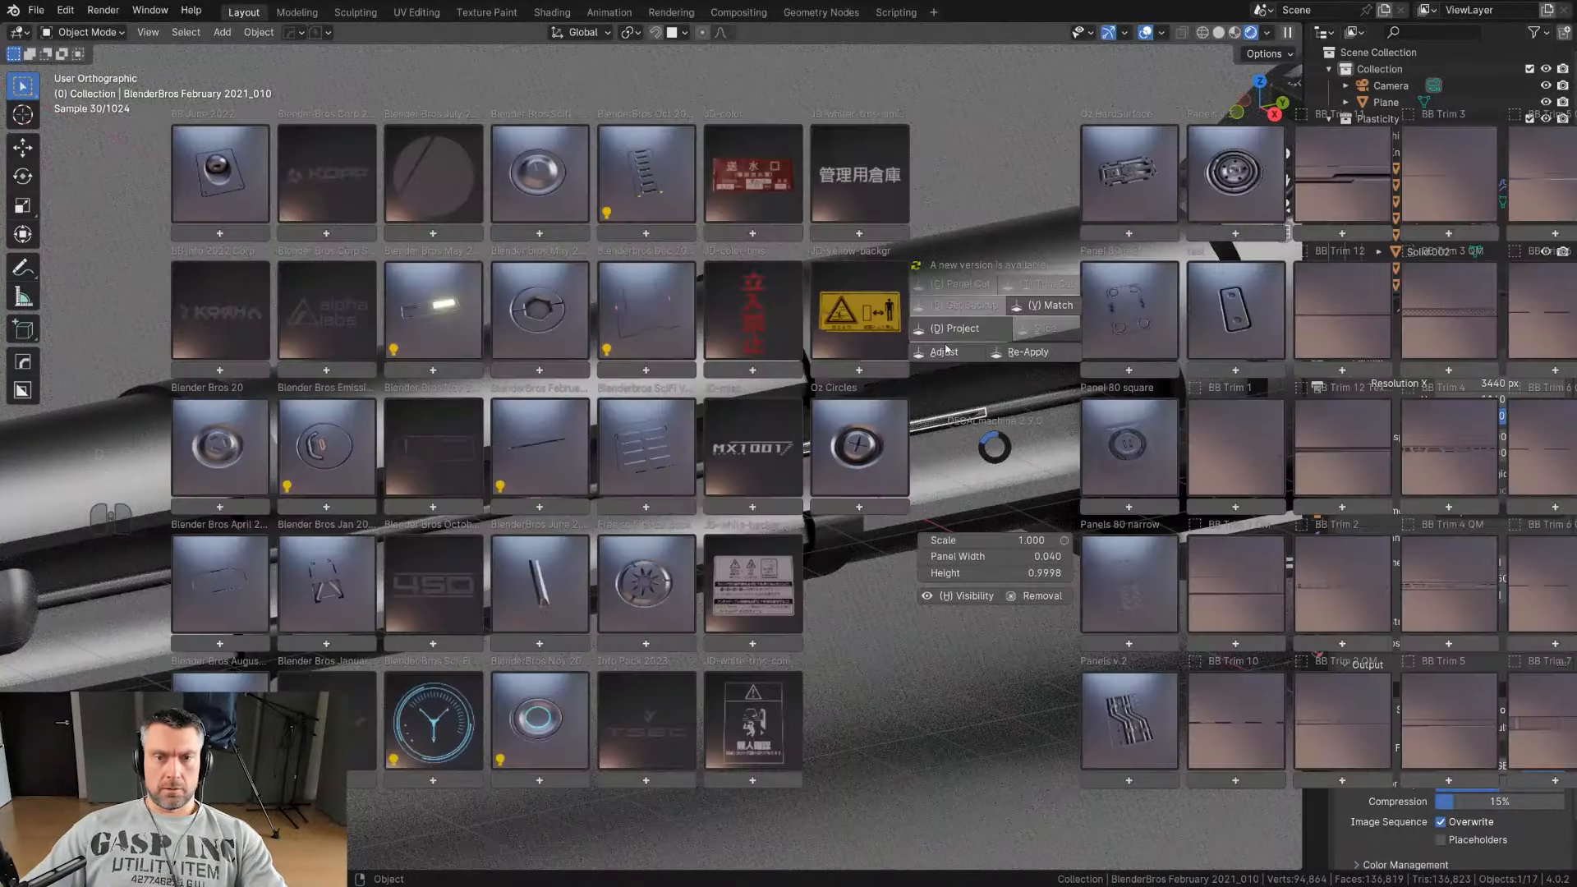
pyautogui.click(972, 335)
# Step: Duplicate the projected decal's whole mesh in Edit Mode and place the copy about 7.9 m along negative Y toward the muzzle
pyautogui.scroll(-3, 934, 412)
pyautogui.press('Tab')
pyautogui.press('a')
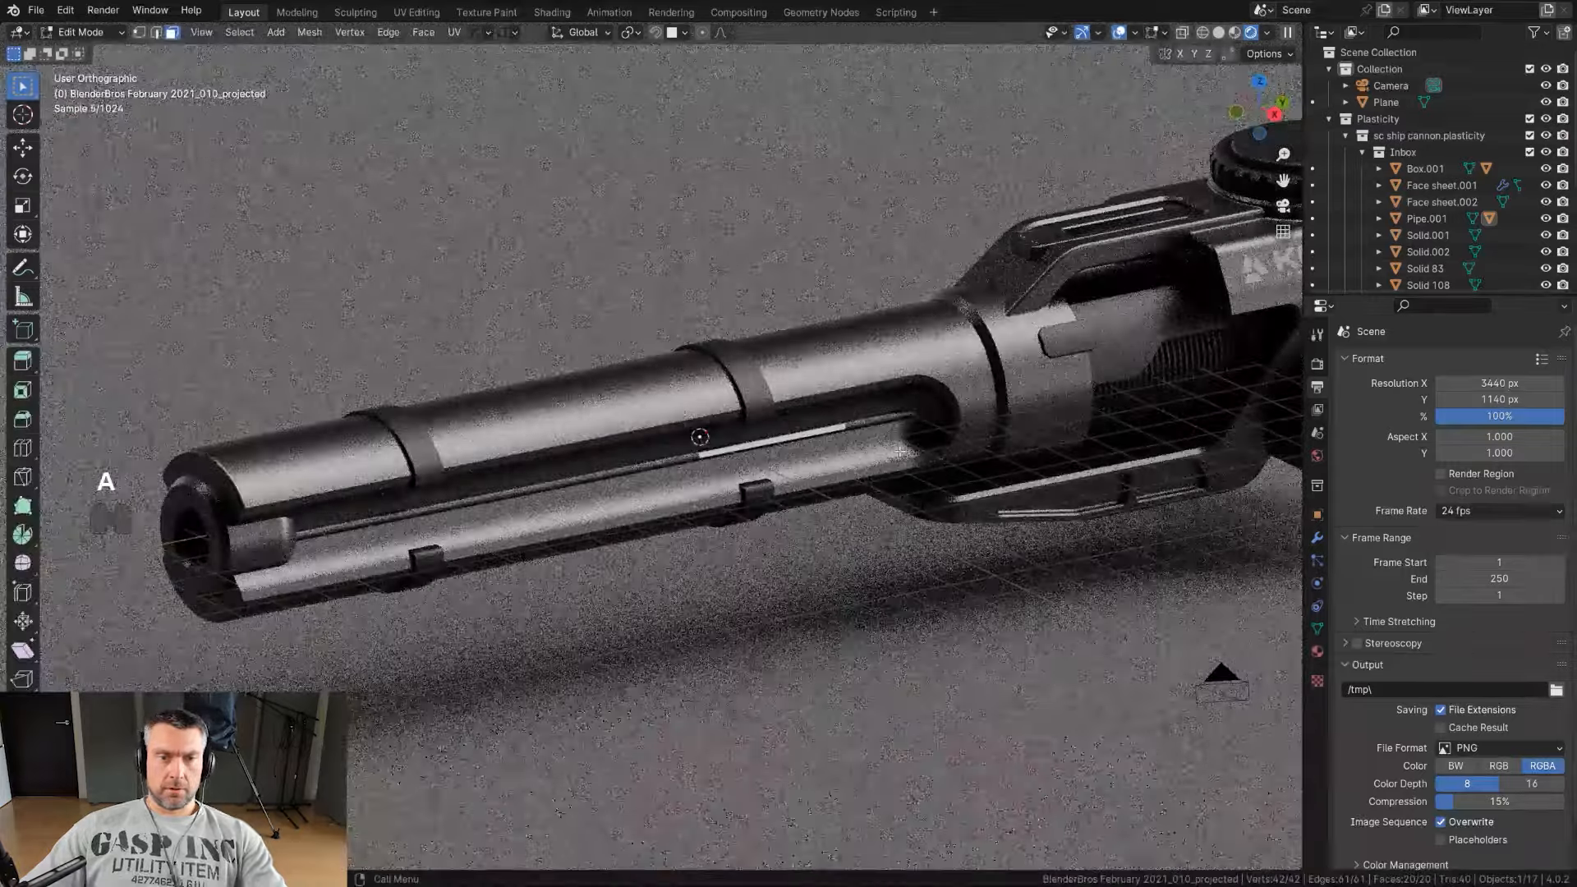
pyautogui.scroll(3, 838, 490)
pyautogui.keyDown('shift'); pyautogui.moveTo(838, 490); pyautogui.dragTo(863, 474, button='middle'); pyautogui.keyUp('shift')
pyautogui.hotkey('shift', 'd')
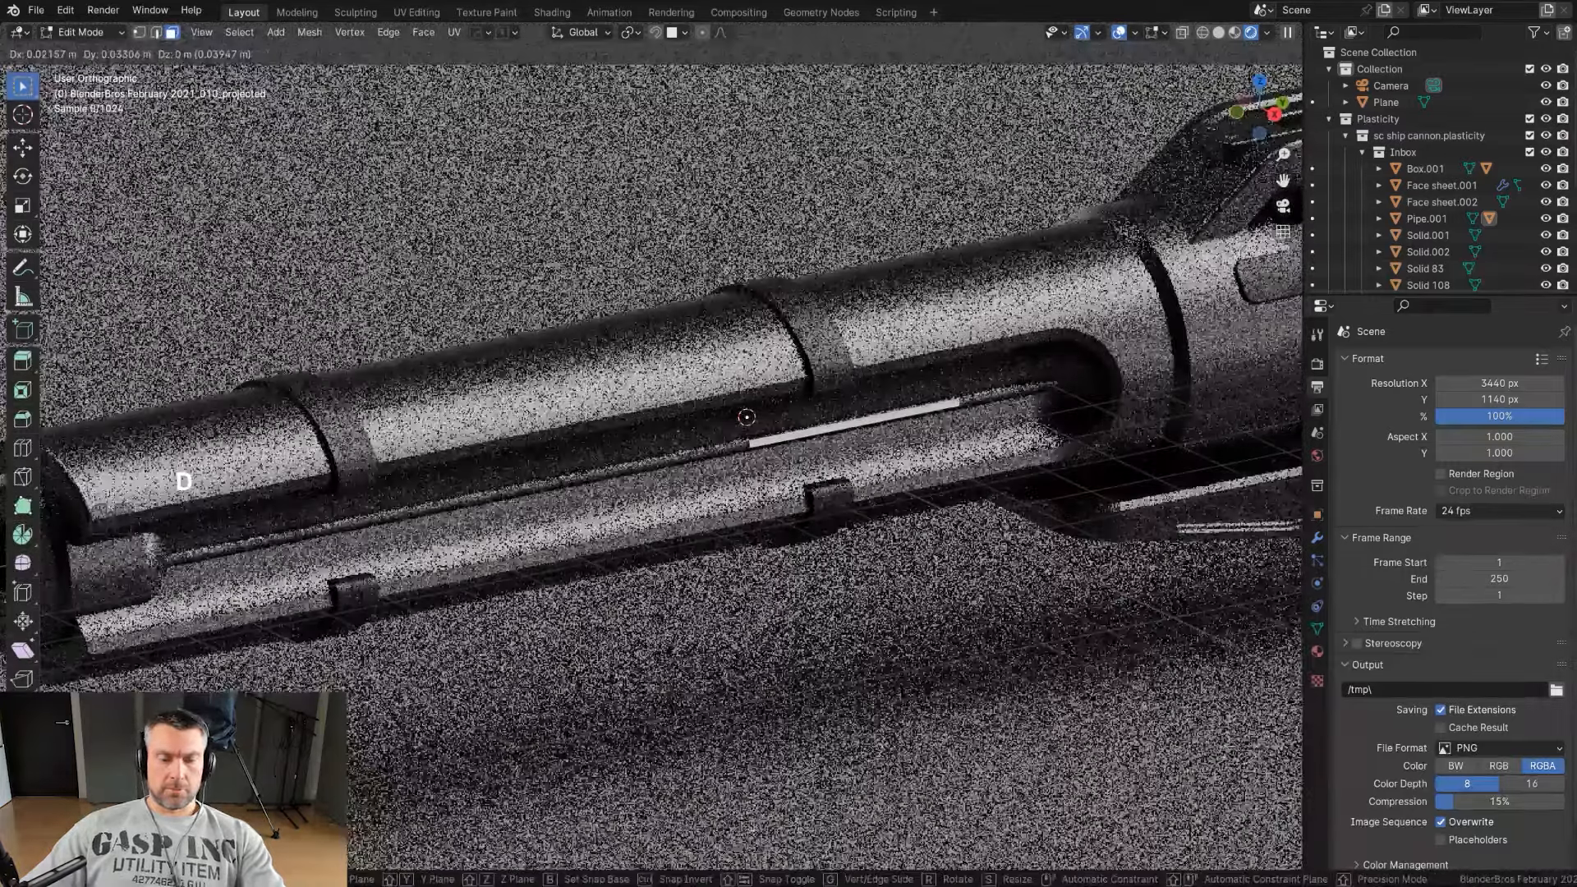
pyautogui.press('y')
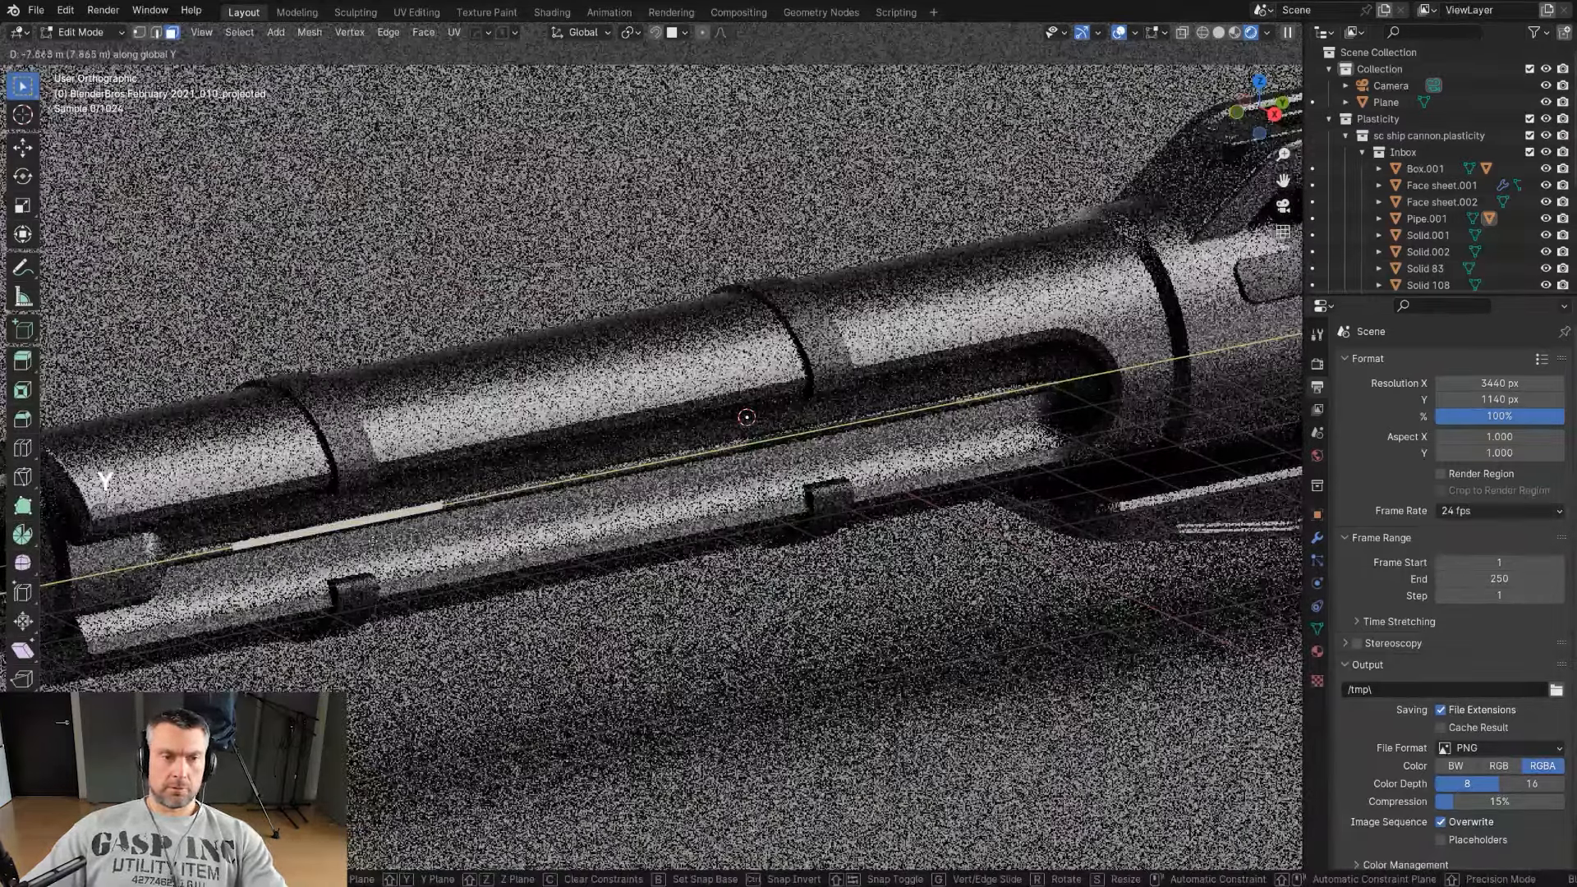
pyautogui.click(501, 78)
pyautogui.press('Tab')
pyautogui.scroll(-2, 597, 239)
pyautogui.click(597, 239)
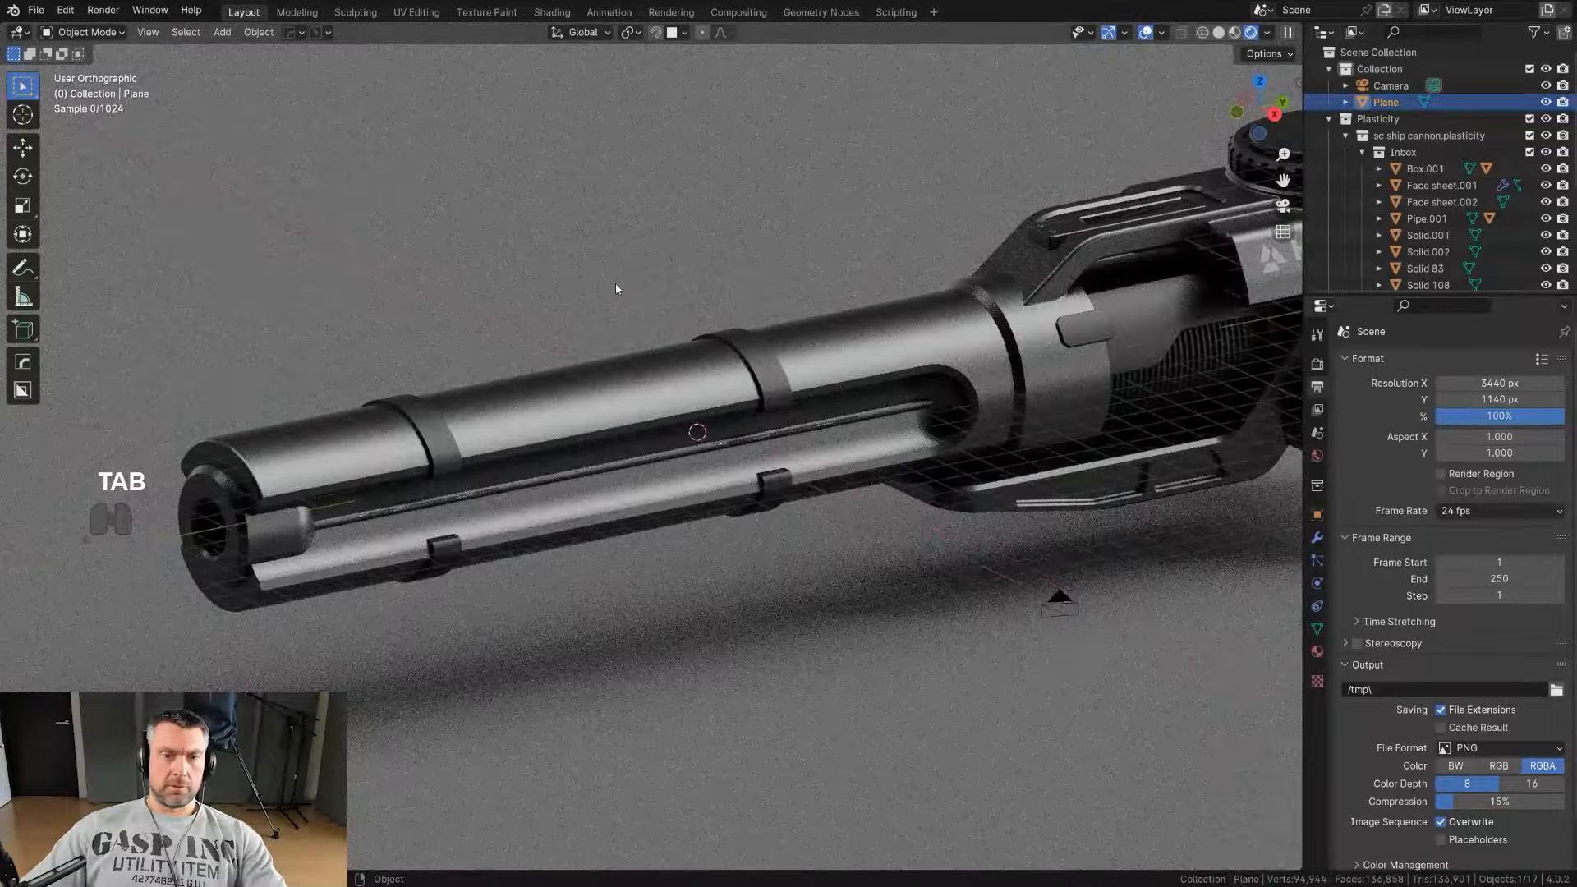
# Step: Add a cube to the scene and move it into the empty space above the barrel
pyautogui.scroll(-4, 616, 289)
pyautogui.scroll(6, 634, 457)
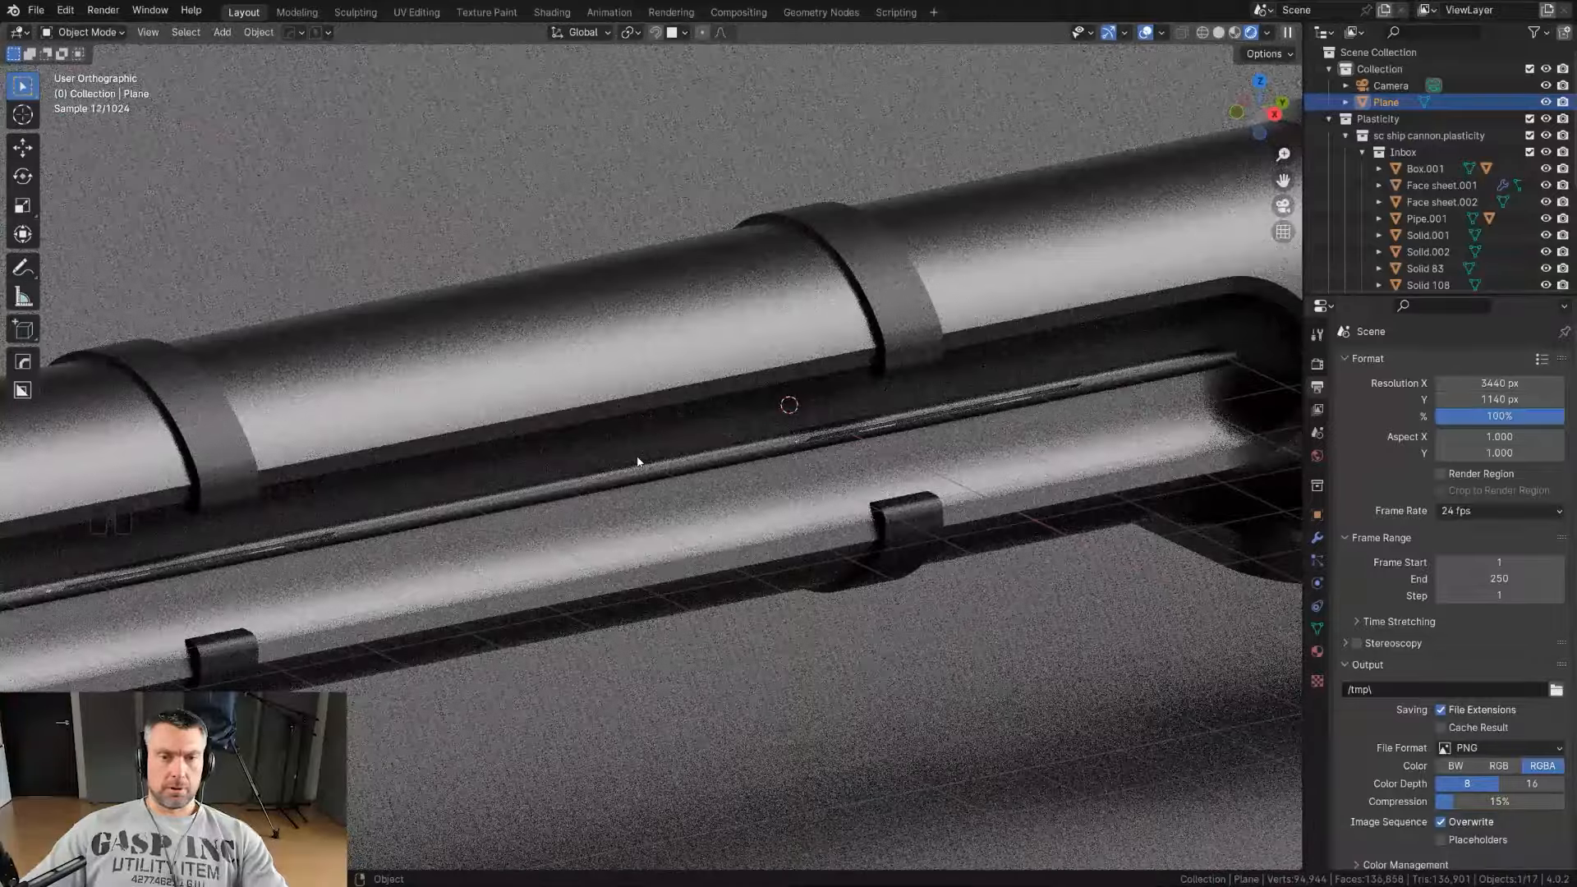
pyautogui.scroll(-2, 637, 462)
pyautogui.click(826, 436)
pyautogui.scroll(-6, 922, 445)
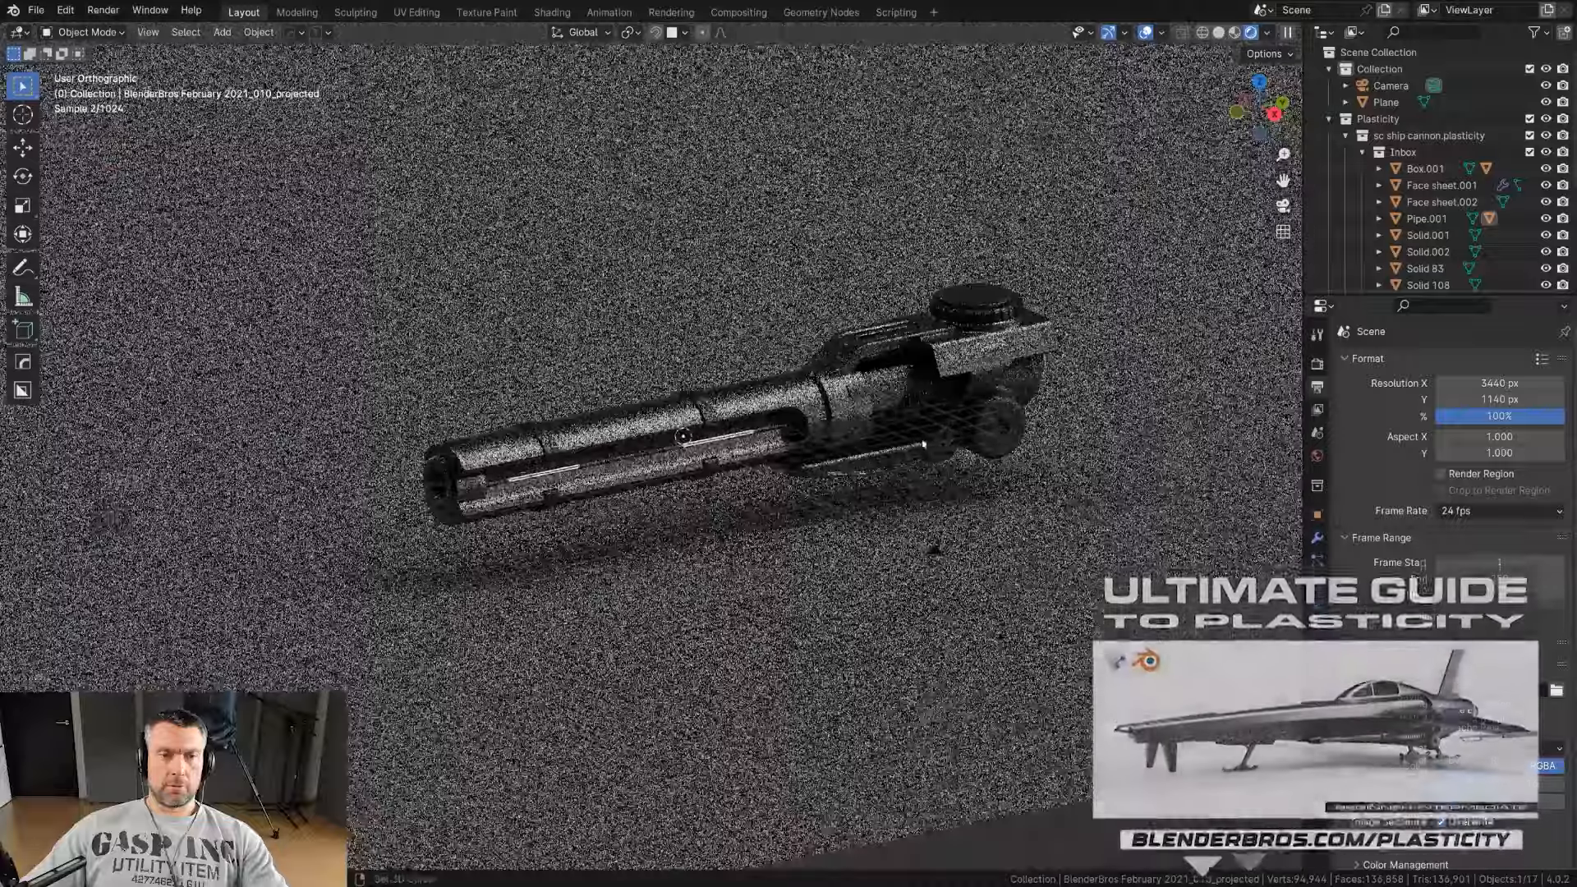
pyautogui.keyDown('shift'); pyautogui.moveTo(923, 445); pyautogui.dragTo(849, 445, button='middle'); pyautogui.keyUp('shift')
pyautogui.hotkey('shift', 'a')
pyautogui.moveTo(789, 462)
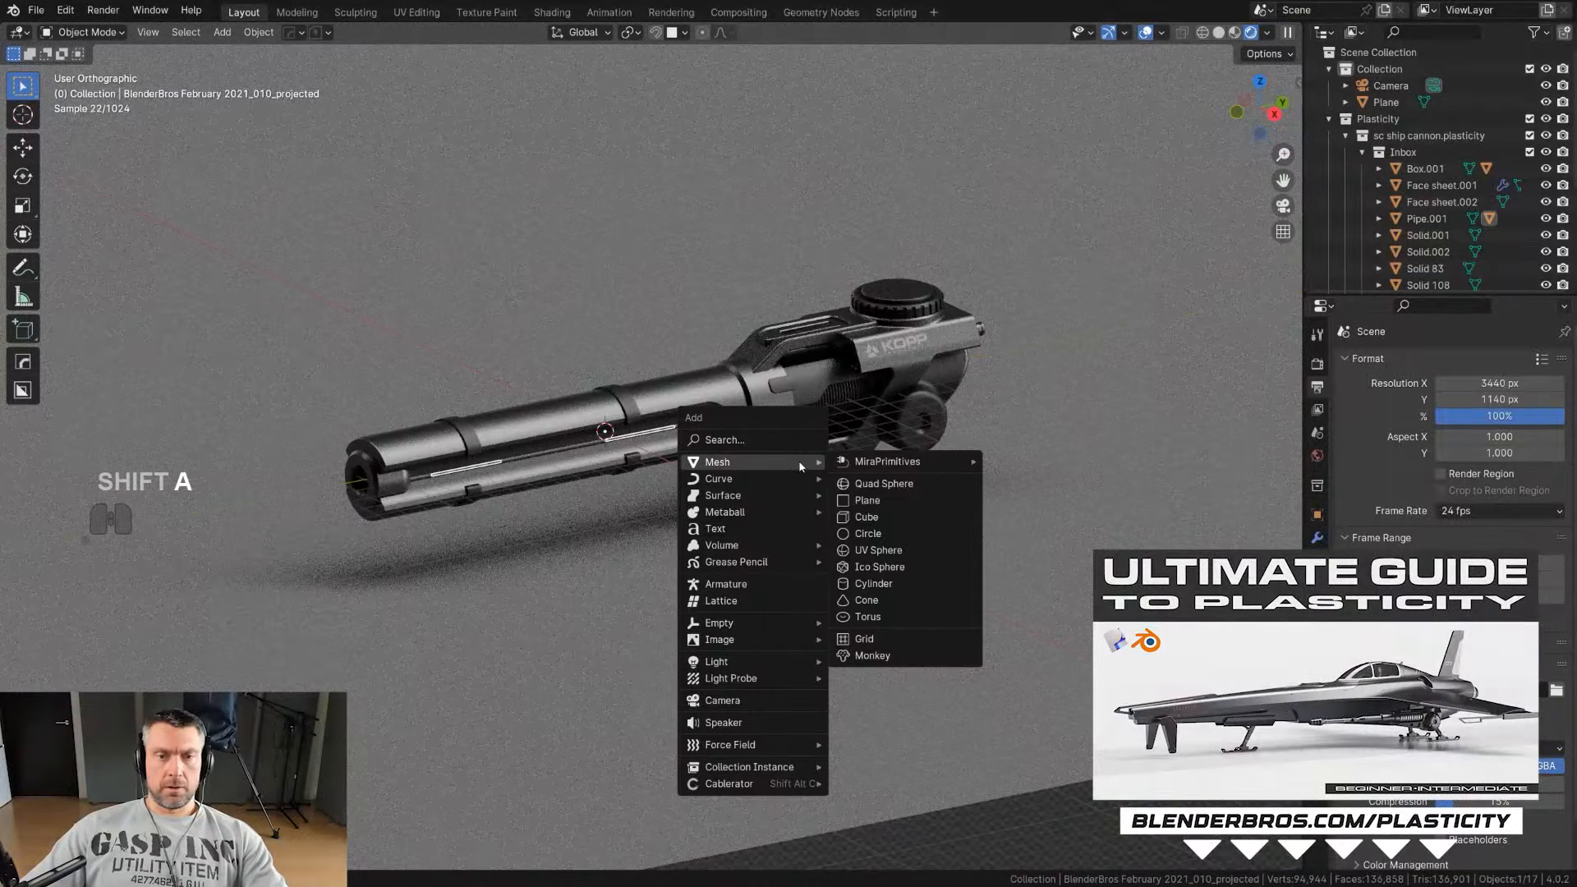
pyautogui.click(885, 514)
pyautogui.press('g')
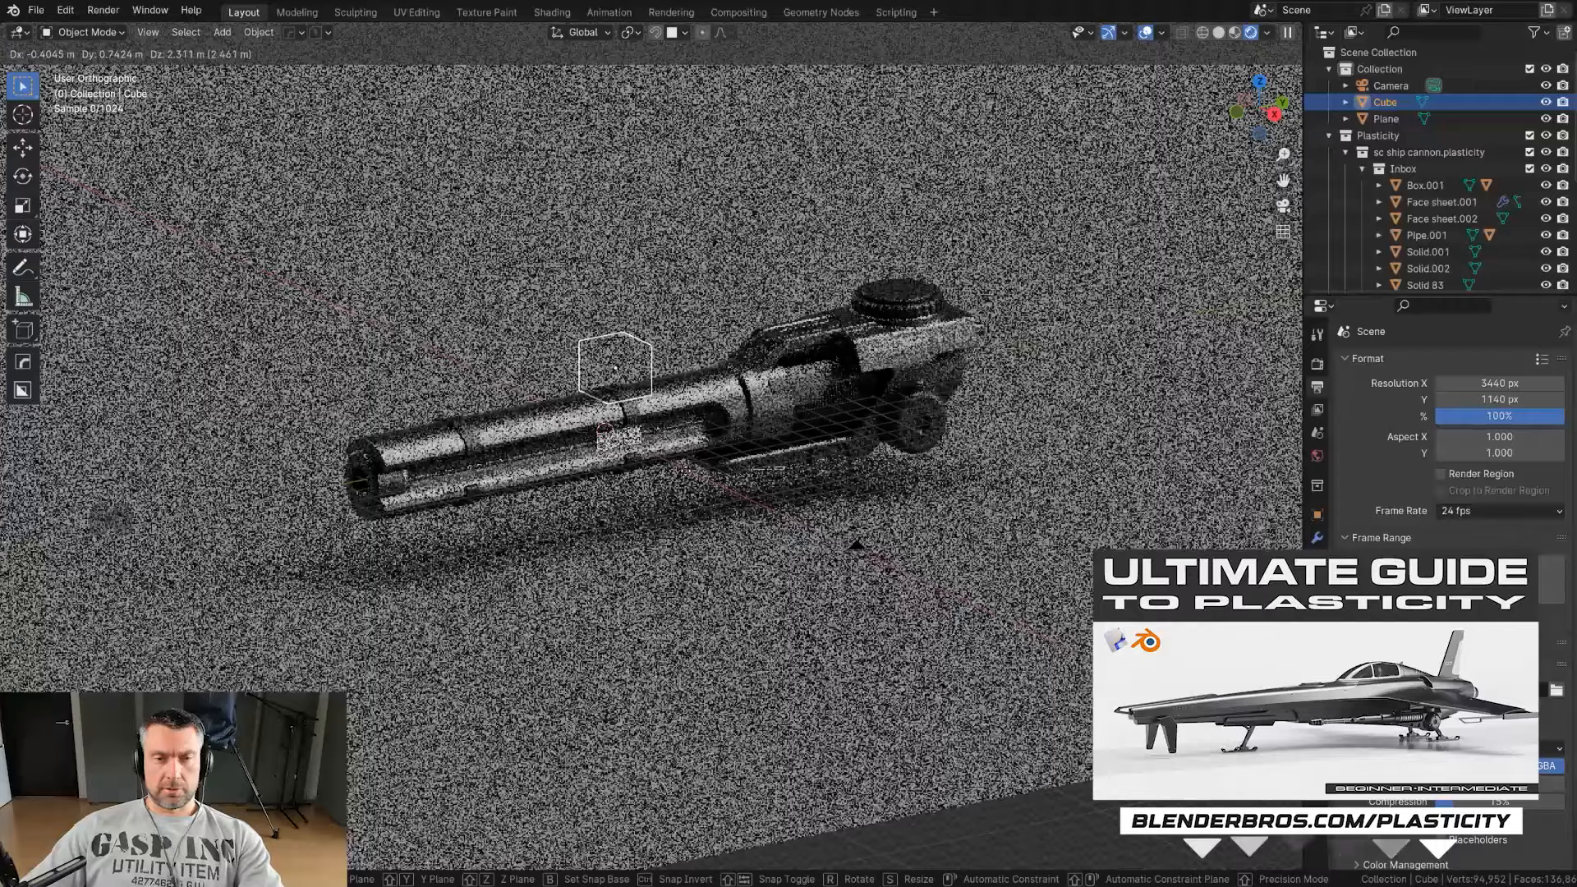
pyautogui.click(683, 422)
# Step: Create a new material on the cube and darken its Base Color to near black
pyautogui.scroll(4, 682, 427)
pyautogui.keyDown('shift'); pyautogui.moveTo(637, 317); pyautogui.dragTo(691, 404, button='middle'); pyautogui.keyUp('shift')
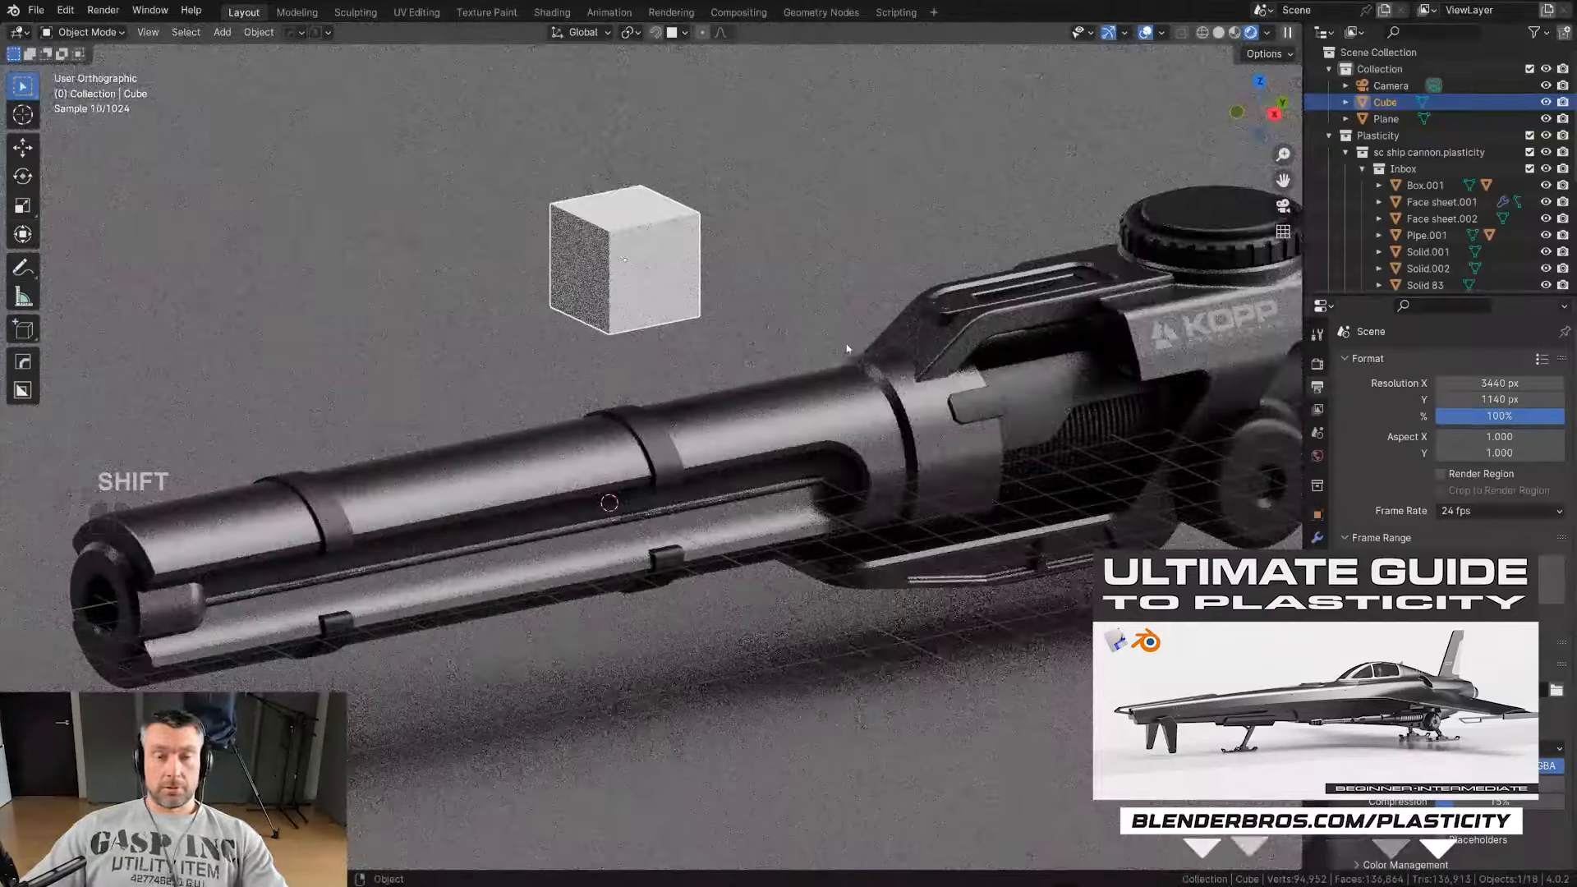
pyautogui.keyDown('shift'); pyautogui.moveTo(741, 317); pyautogui.dragTo(728, 317, button='middle'); pyautogui.keyUp('shift')
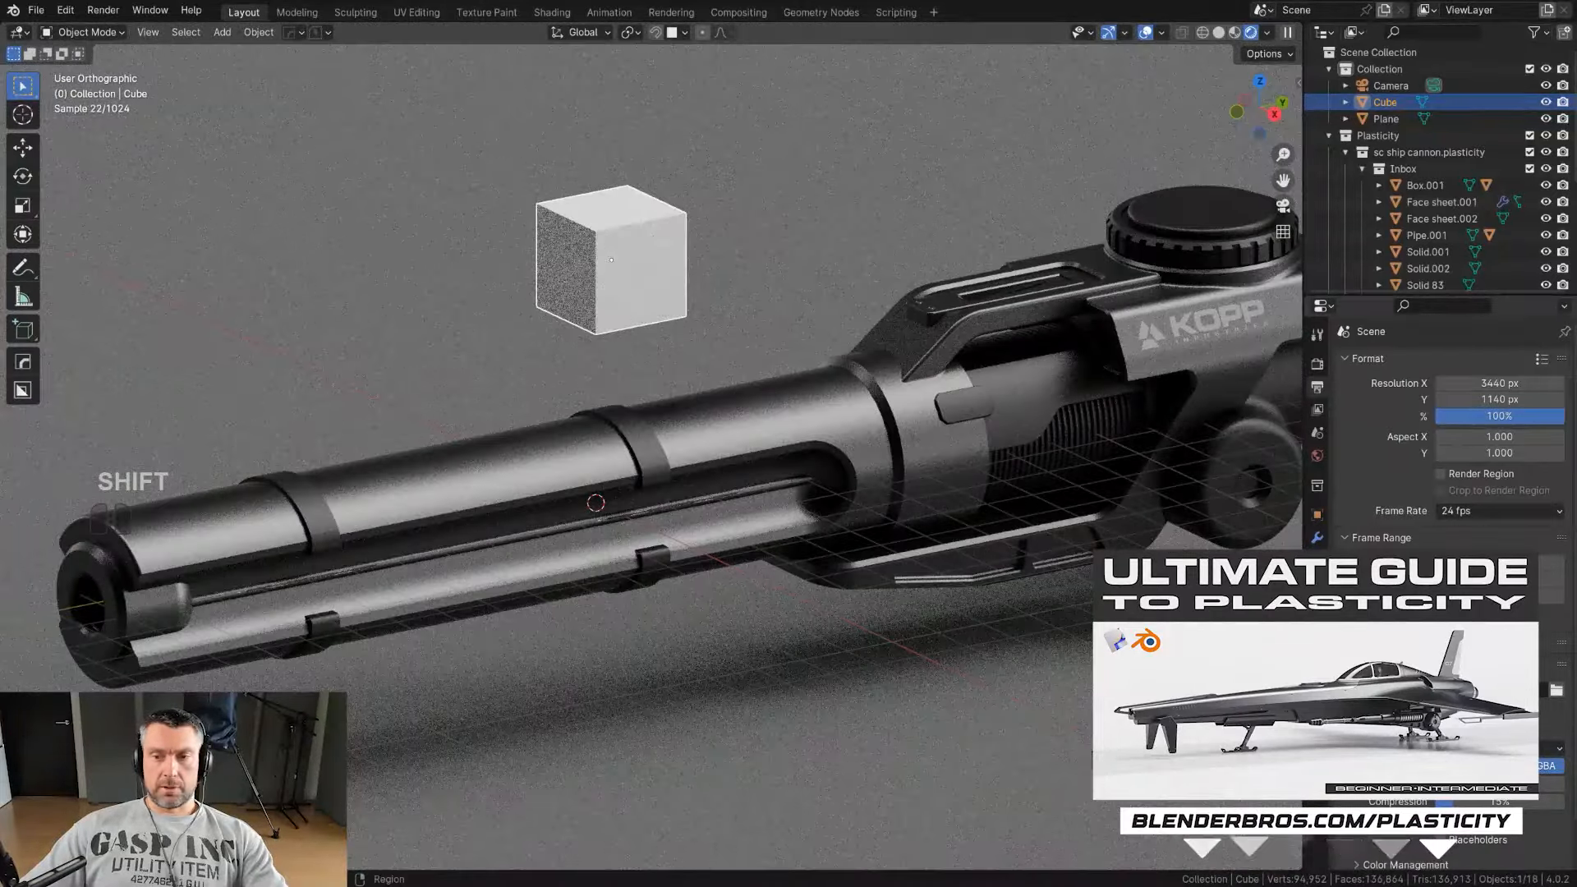
pyautogui.click(1316, 652)
pyautogui.click(1435, 432)
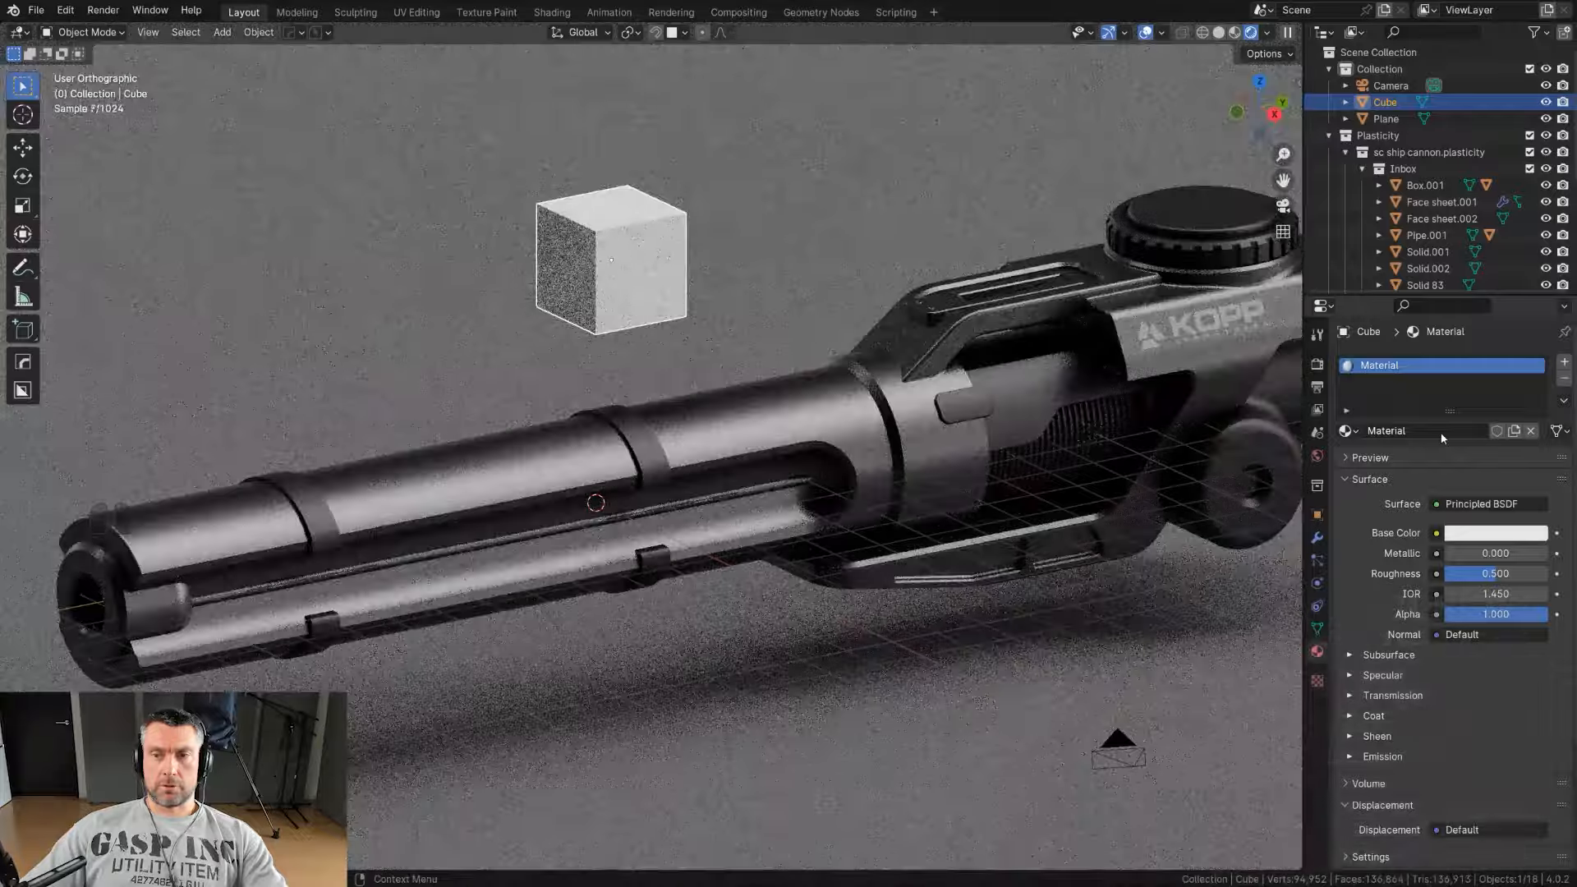
pyautogui.click(1496, 534)
pyautogui.moveTo(1534, 353); pyautogui.dragTo(1534, 406)
# Step: Match the projected rail decal's base material to the cube's dark Material with DECALmachine's Match Materials, leaving Subset at None
pyautogui.scroll(7, 620, 570)
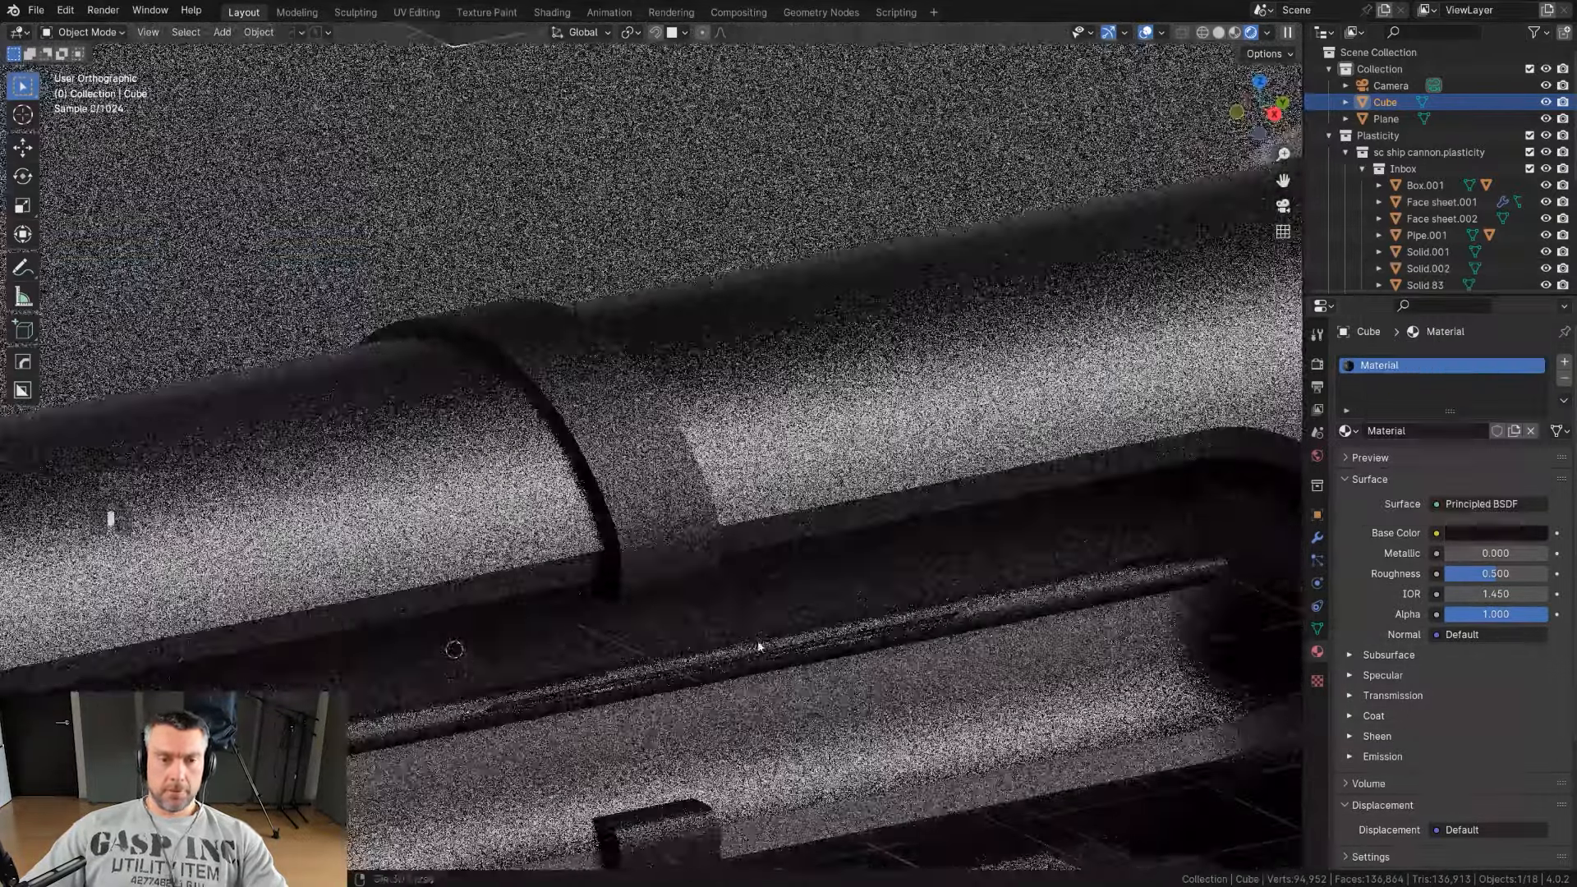
pyautogui.keyDown('shift'); pyautogui.moveTo(760, 648); pyautogui.dragTo(679, 439, button='middle'); pyautogui.keyUp('shift')
pyautogui.scroll(4, 679, 443)
pyautogui.click(656, 399)
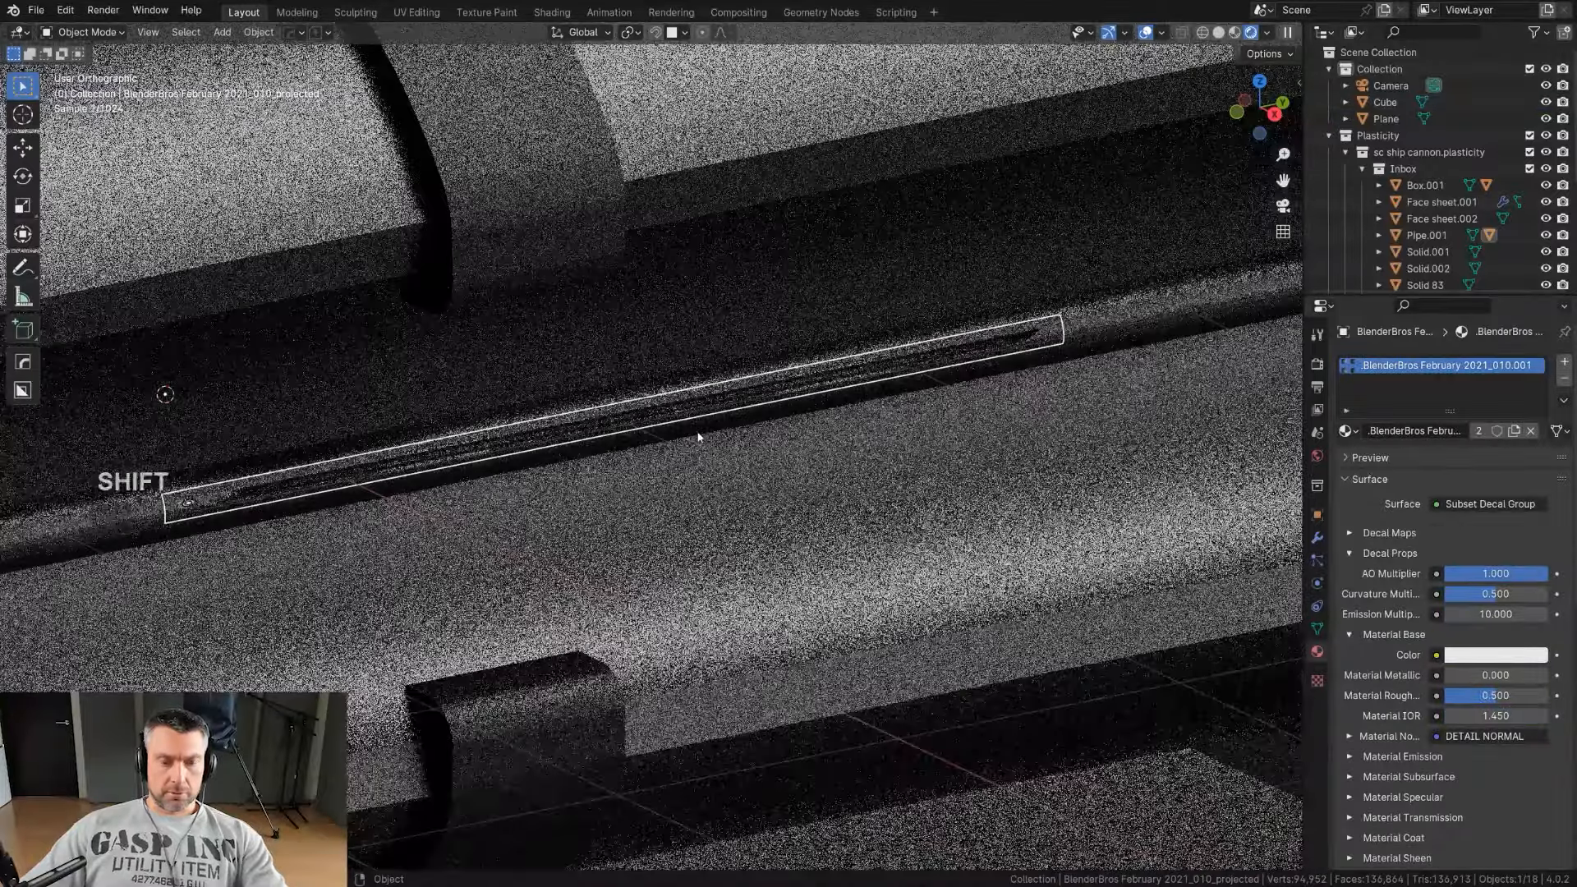
pyautogui.press('d')
pyautogui.click(749, 290)
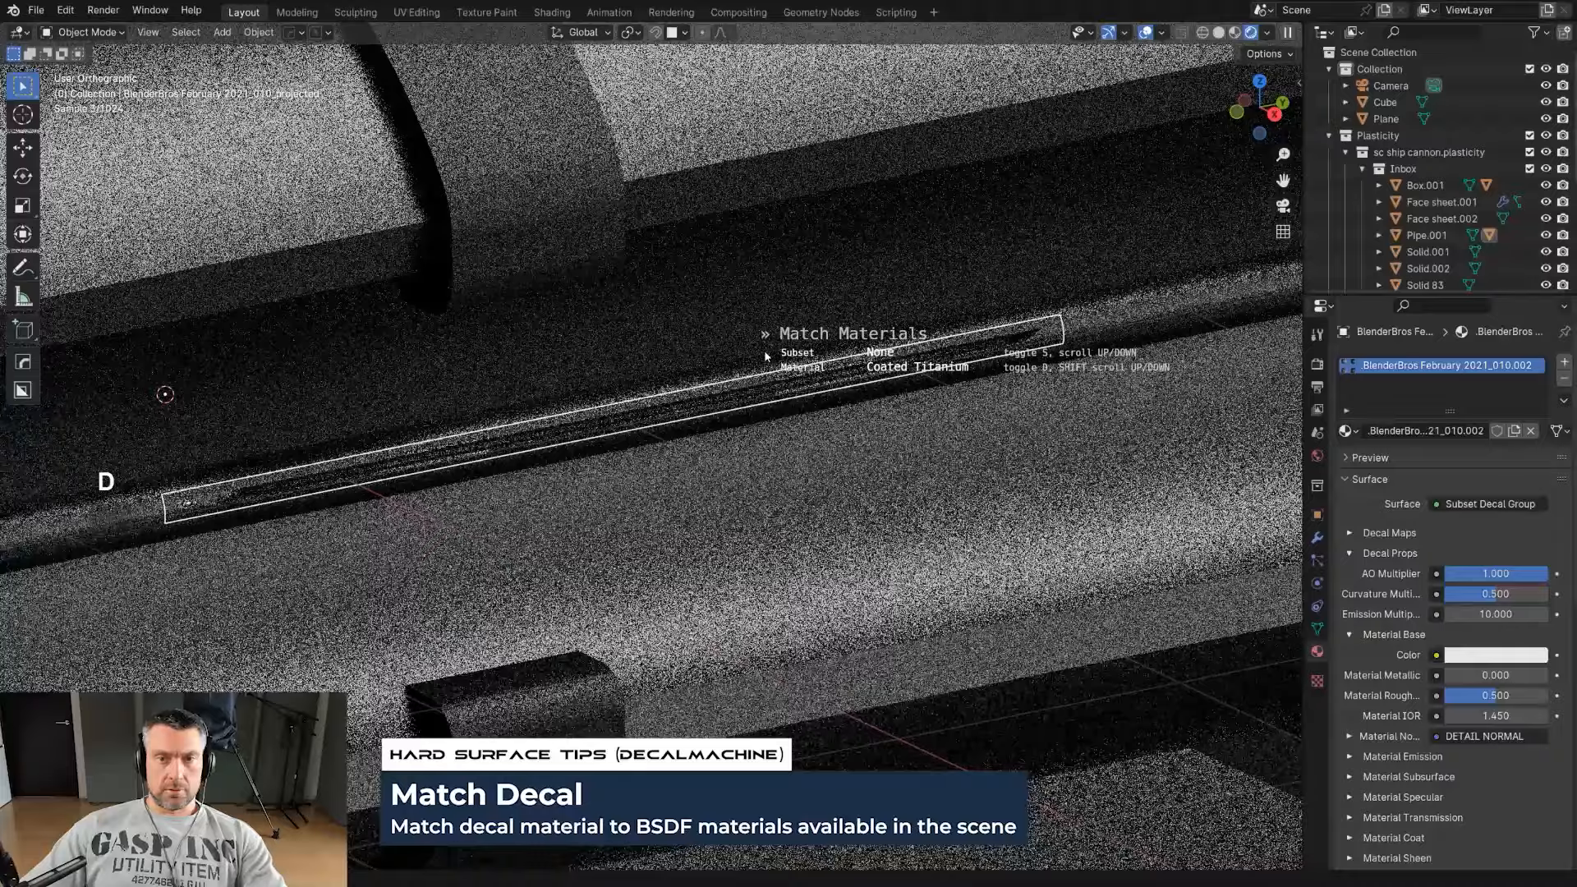
pyautogui.keyDown('shift'); pyautogui.scroll(-1, 765, 355); pyautogui.keyUp('shift')
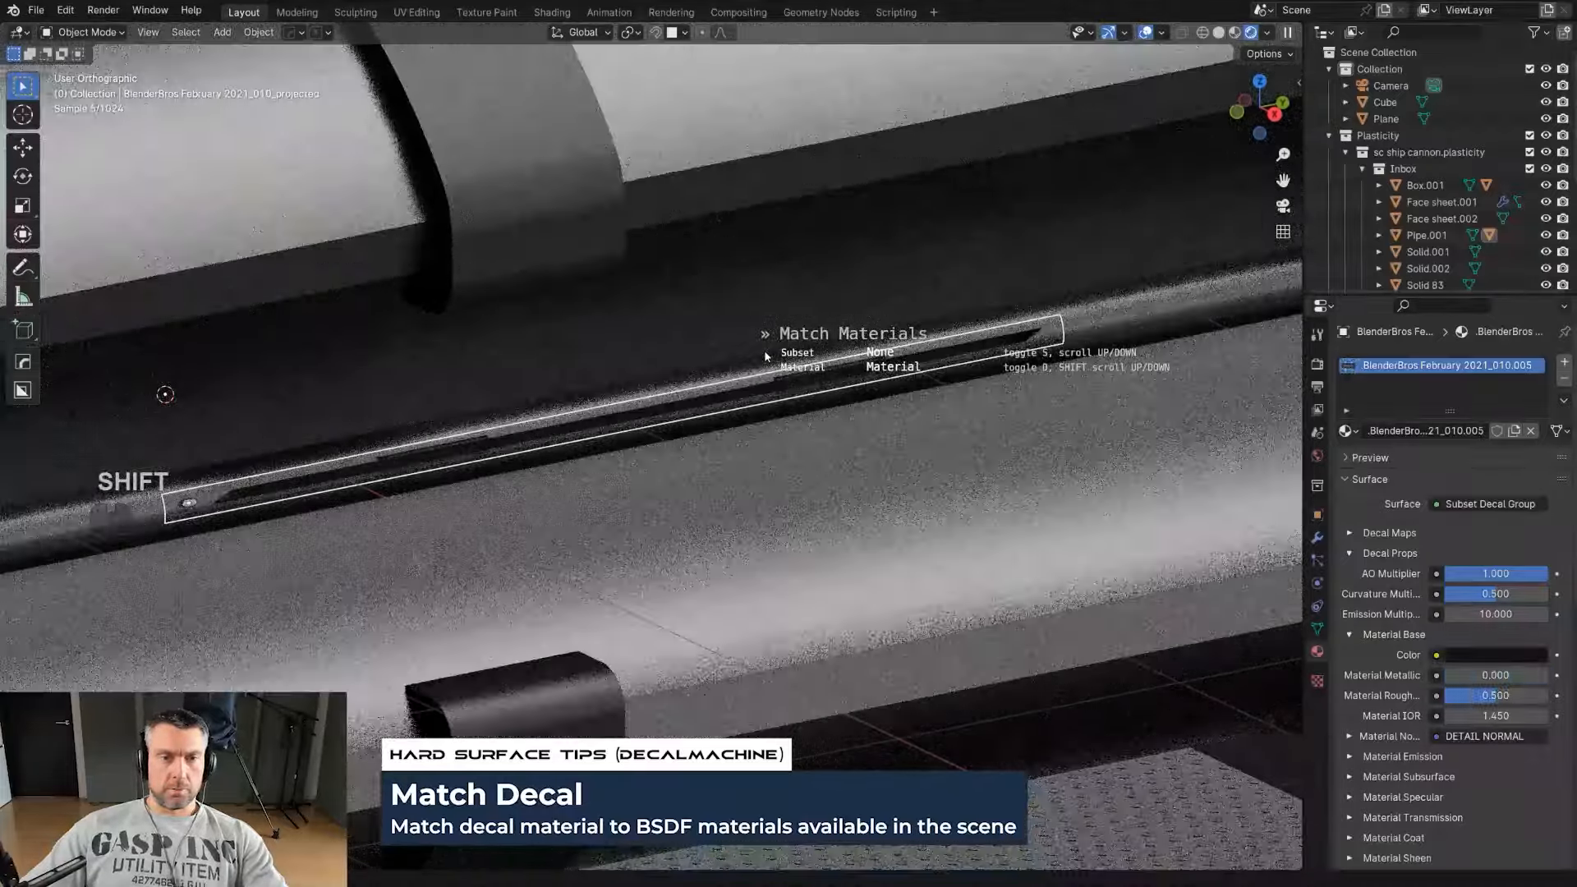
# Step: Confirm the material match of the long slim panel decal with Material as its material and no subset
pyautogui.click(764, 350)
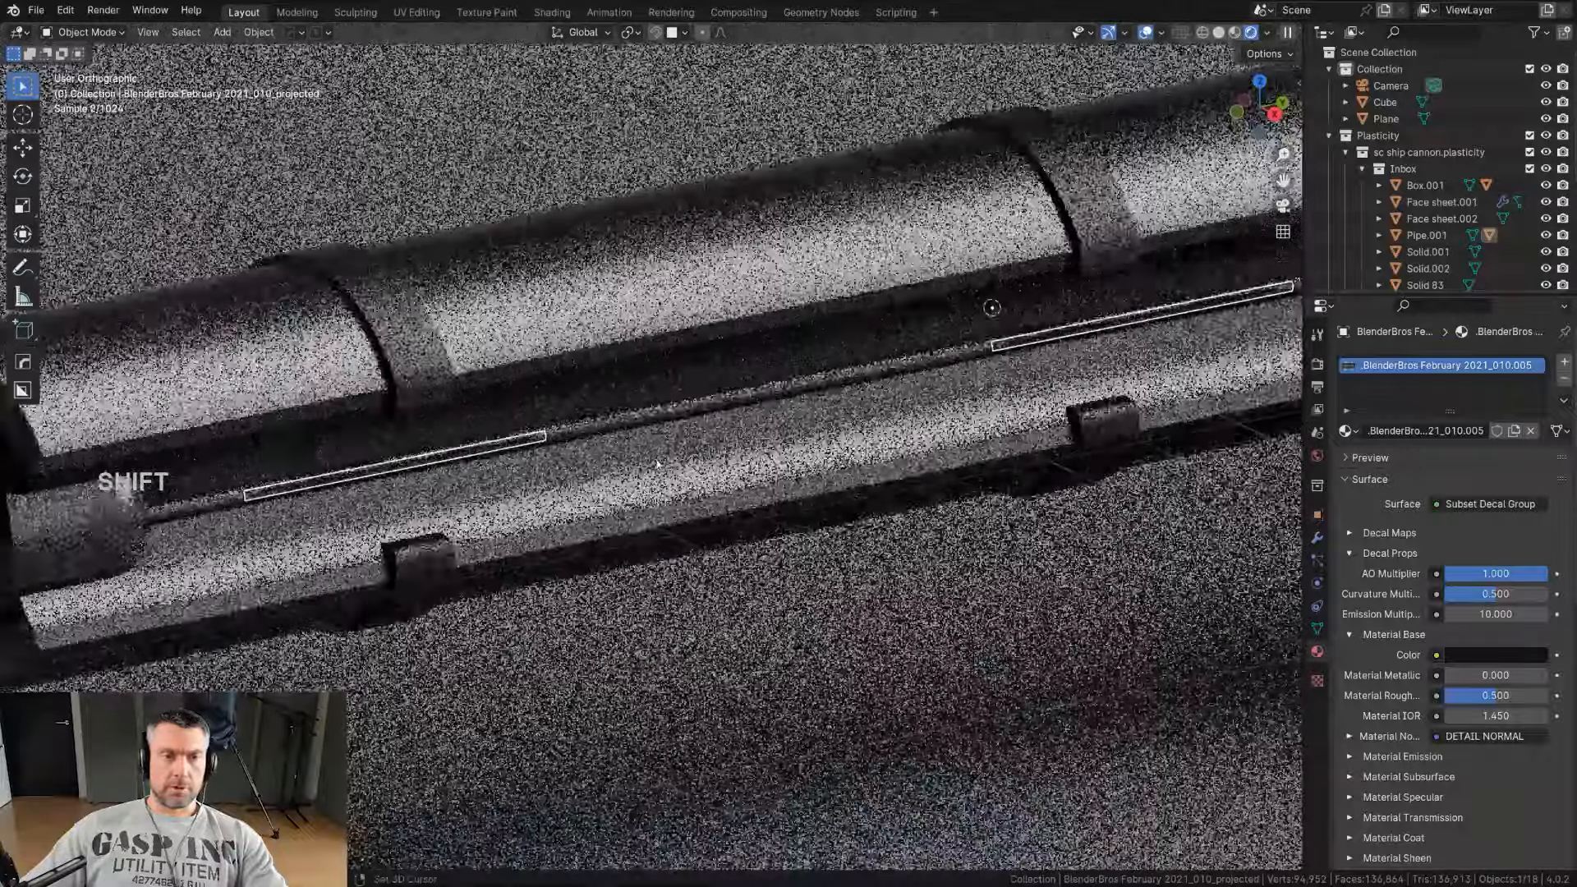
pyautogui.keyDown('shift'); pyautogui.moveTo(441, 499); pyautogui.dragTo(588, 475, button='middle'); pyautogui.keyUp('shift')
pyautogui.scroll(5, 616, 461)
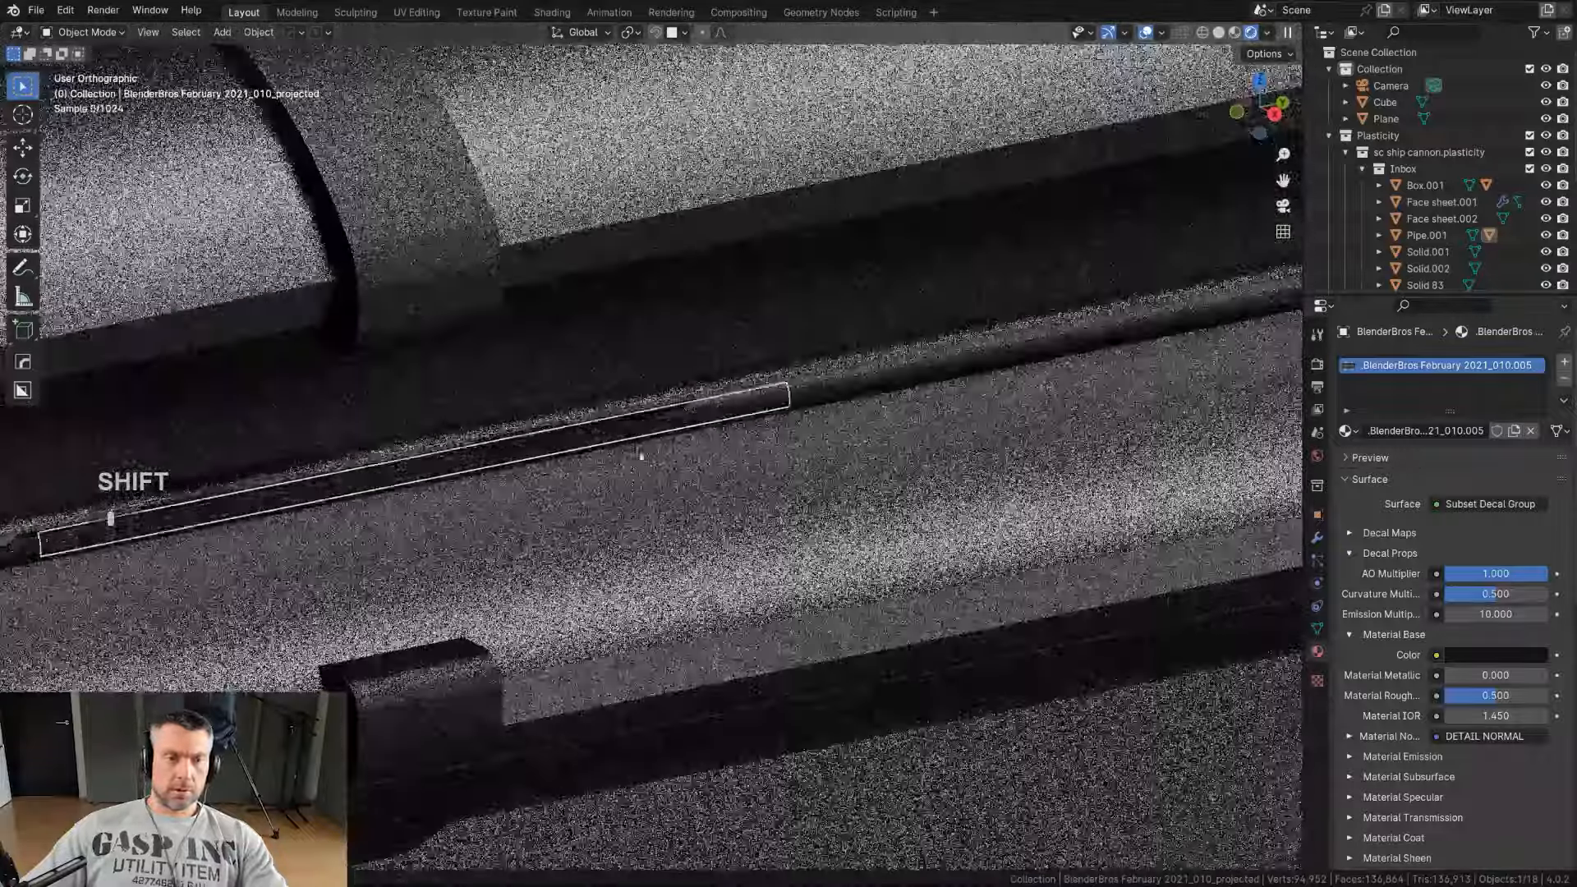
pyautogui.keyDown('shift'); pyautogui.moveTo(329, 496); pyautogui.dragTo(619, 432, button='middle'); pyautogui.keyUp('shift')
pyautogui.scroll(1, 631, 439)
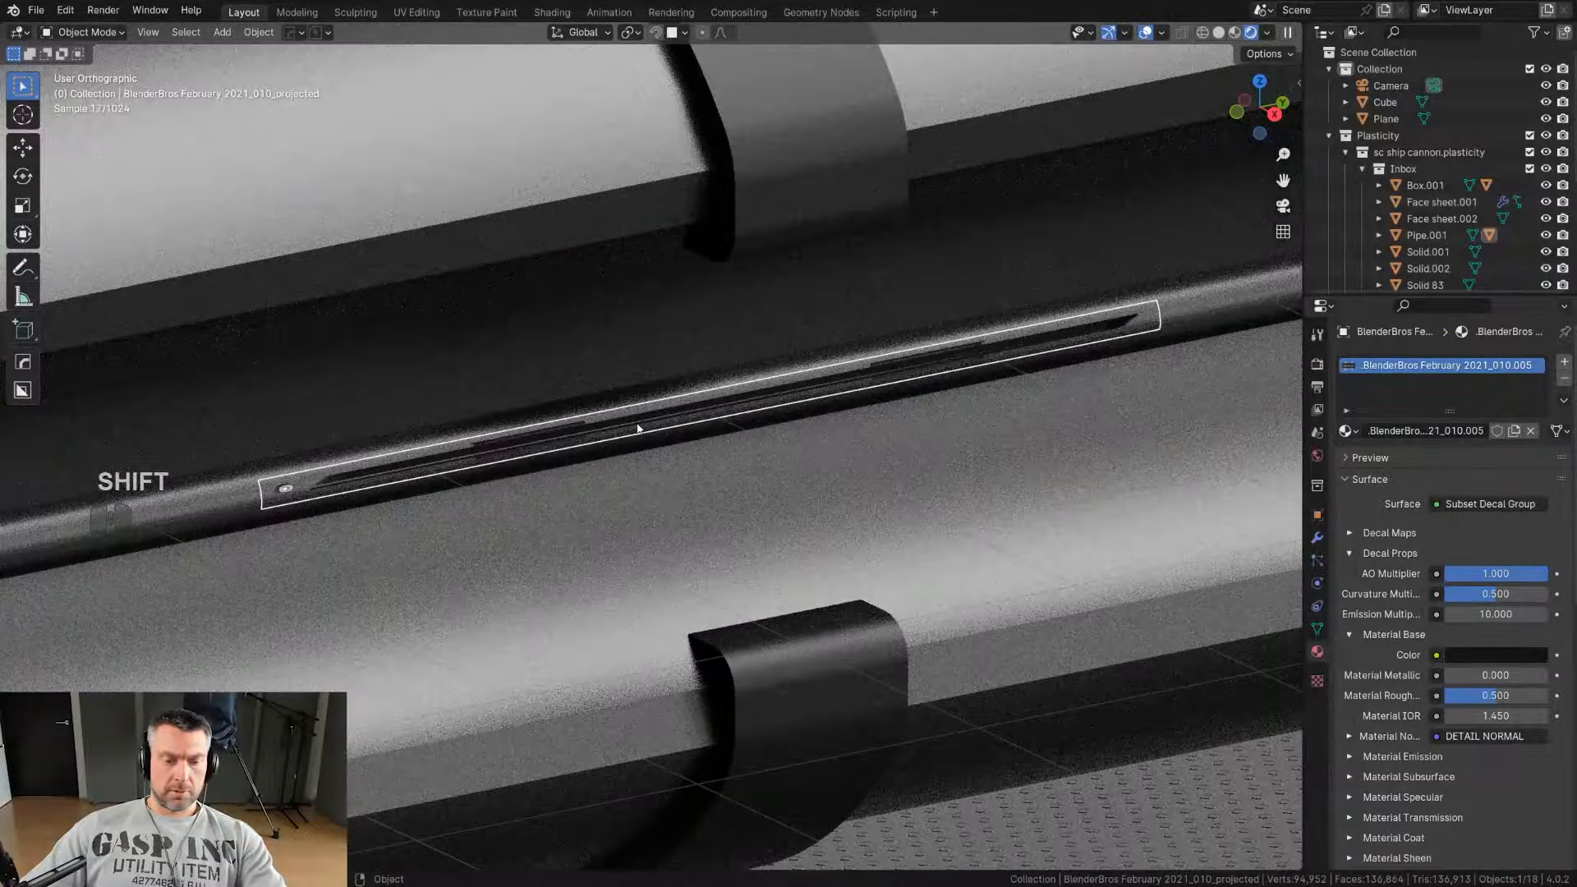
# Step: Rematch the slim panel decal's materials, setting the subset to Midnight Steel and the material to Material
pyautogui.press('d')
pyautogui.click(678, 284)
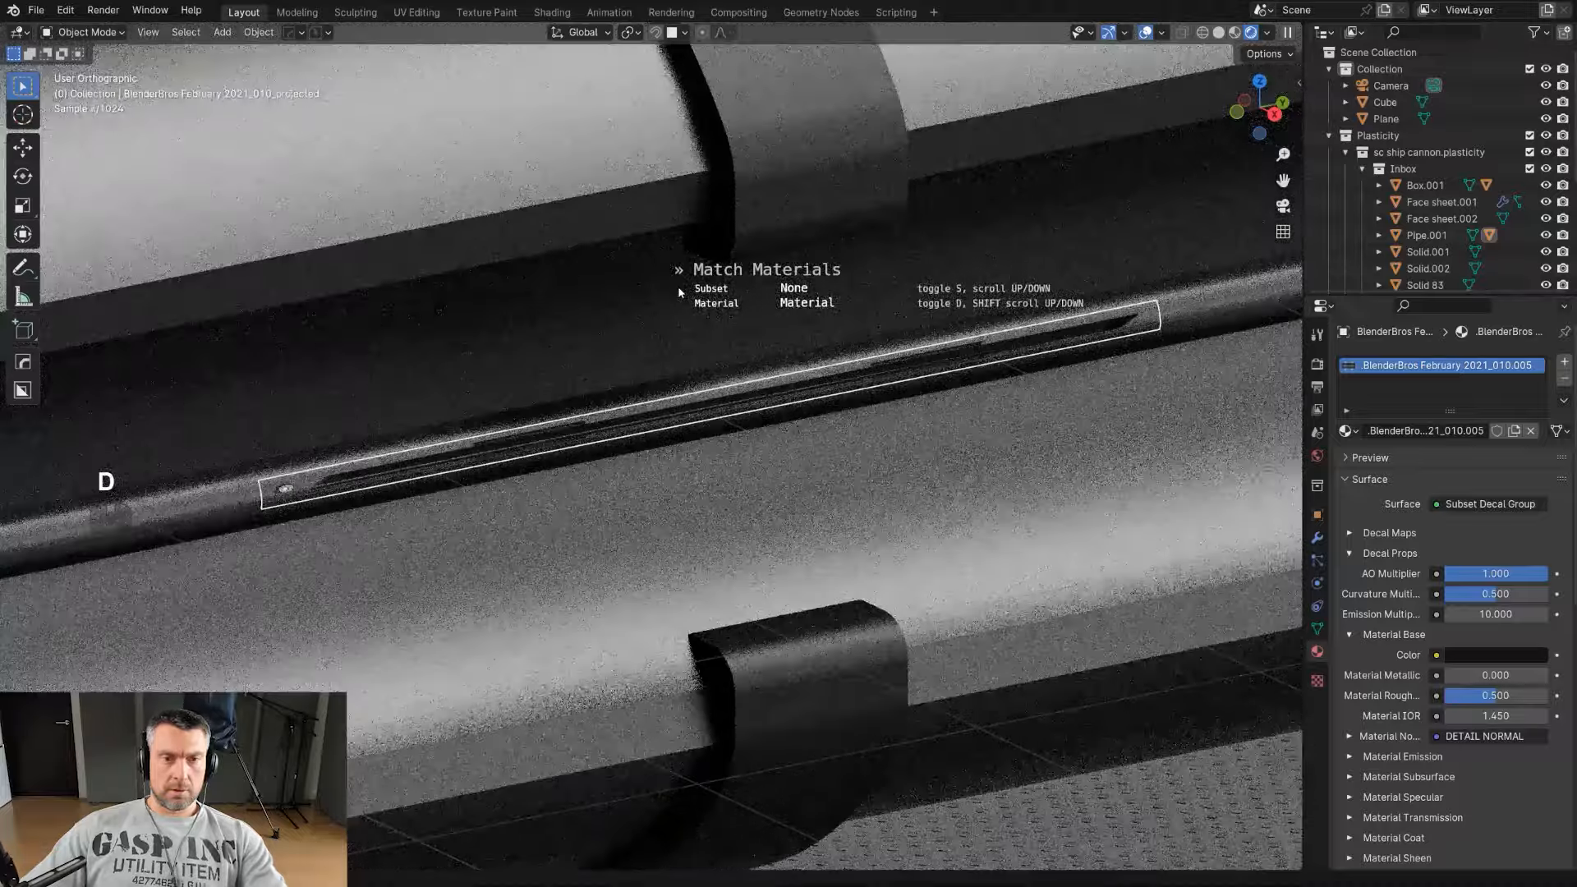
pyautogui.scroll(-1, 678, 294)
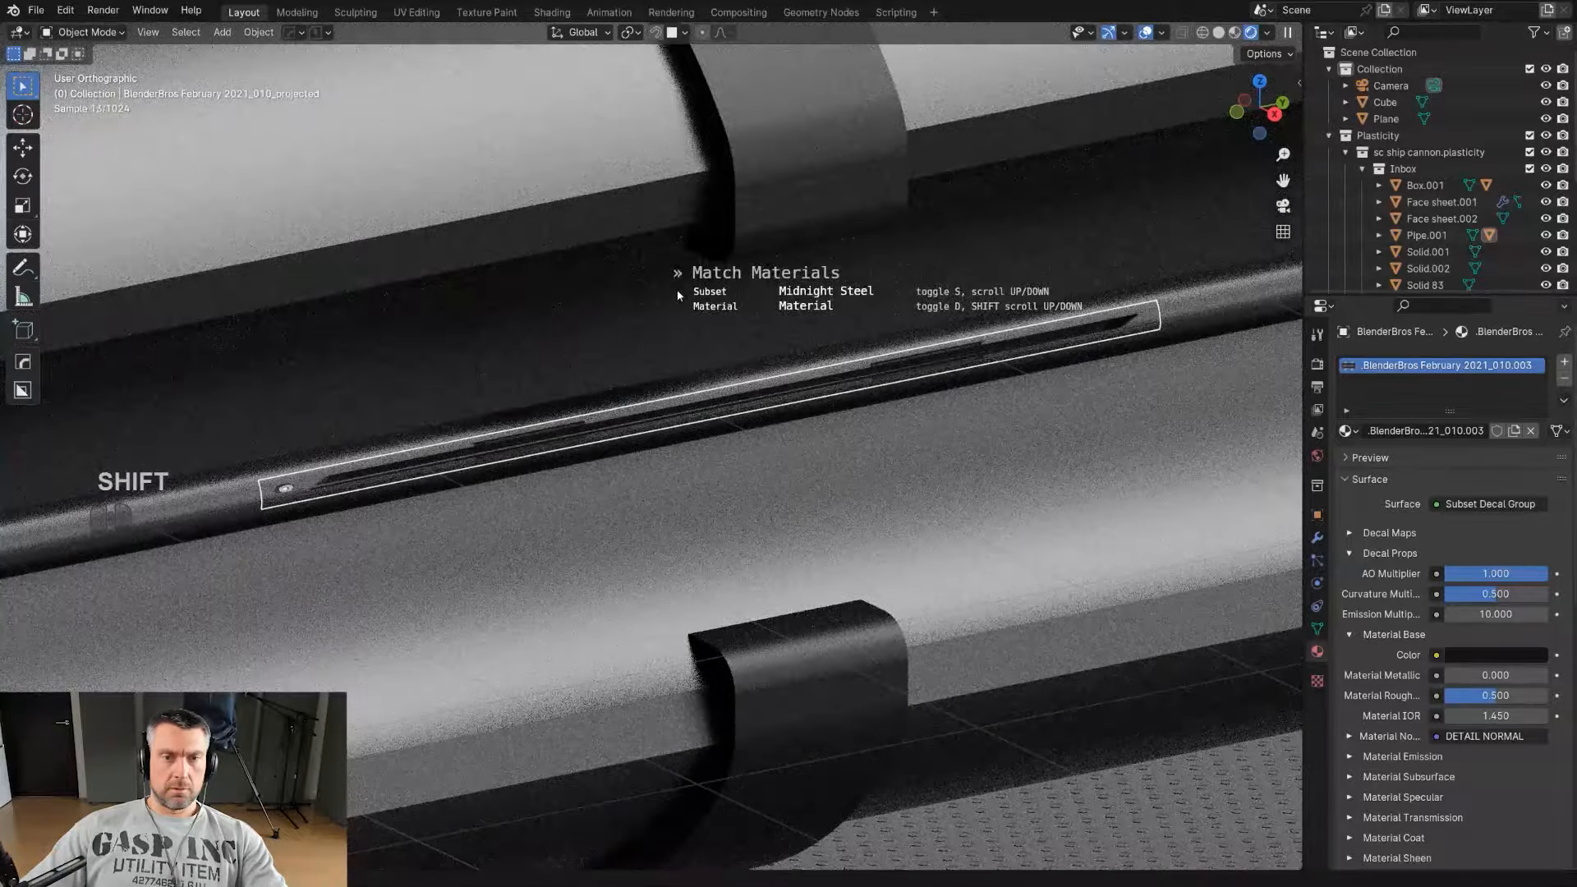
pyautogui.keyDown('shift'); pyautogui.scroll(-2, 678, 296); pyautogui.keyUp('shift')
pyautogui.keyDown('shift'); pyautogui.scroll(-1, 678, 296); pyautogui.keyUp('shift')
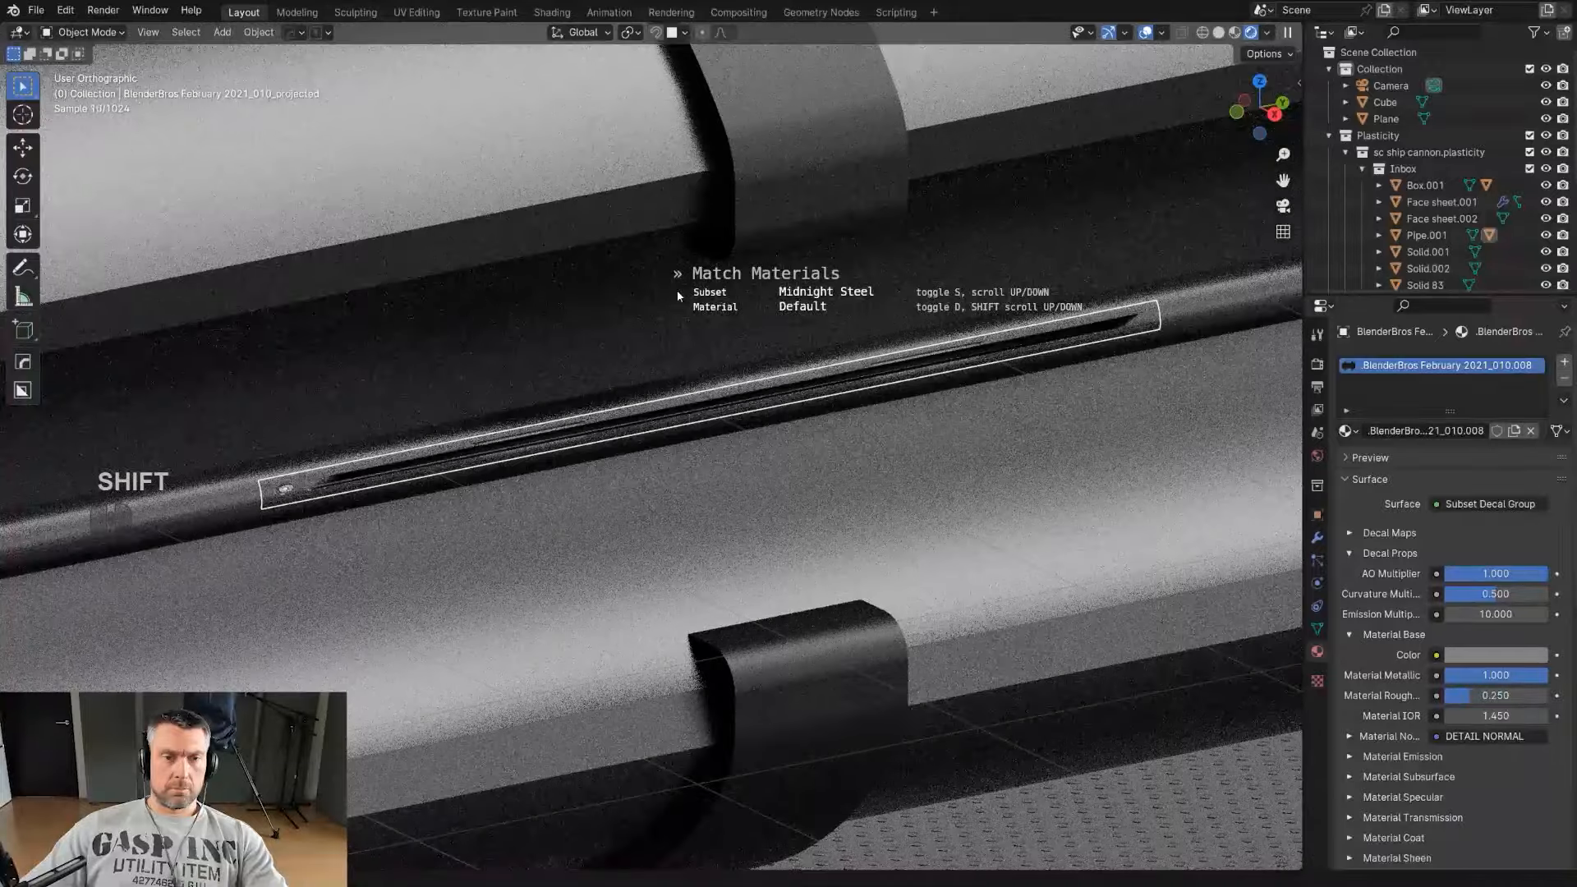
pyautogui.keyDown('shift'); pyautogui.scroll(-2, 677, 297); pyautogui.keyUp('shift')
pyautogui.click(676, 305)
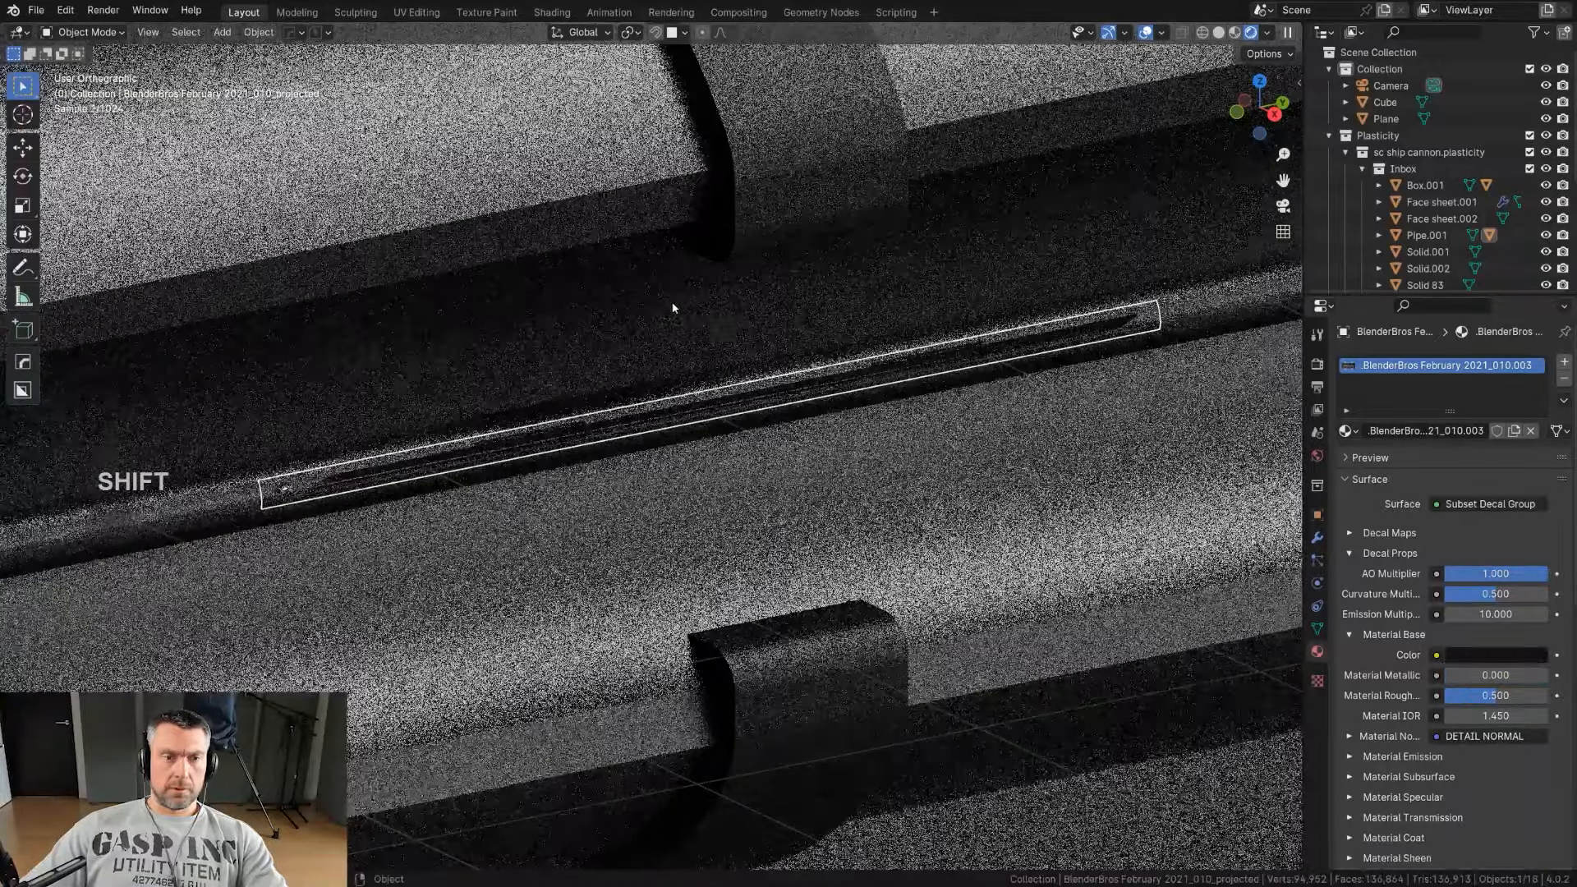
# Step: Examine the joint between the barrel pipe and the main body, and browse the available decal packs
pyautogui.press('d')
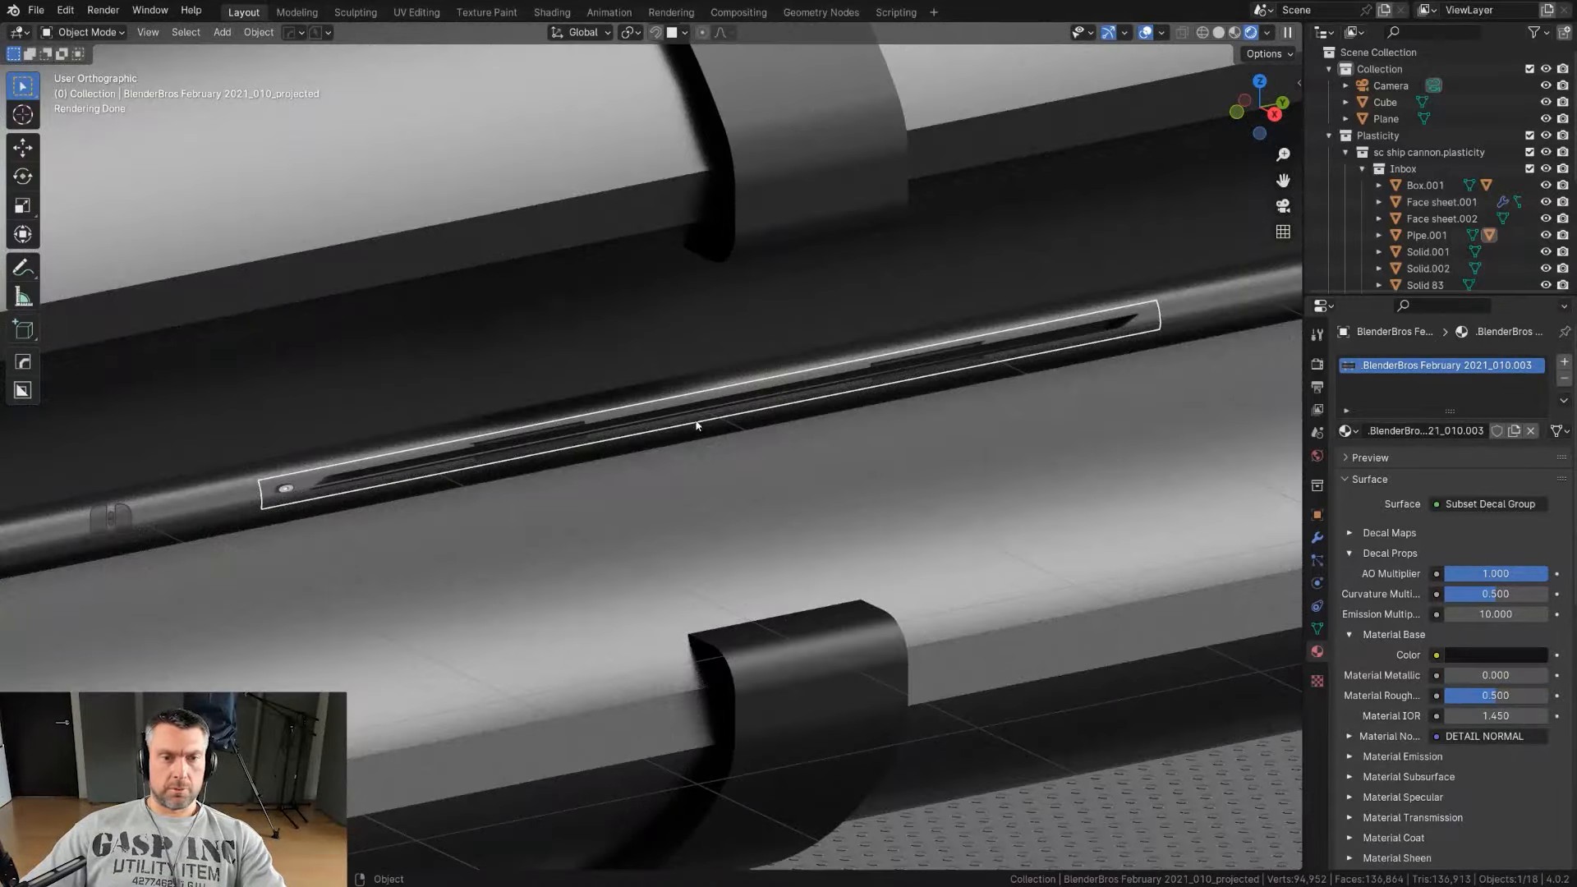
pyautogui.press('d')
pyautogui.click(611, 421)
pyautogui.press('e')
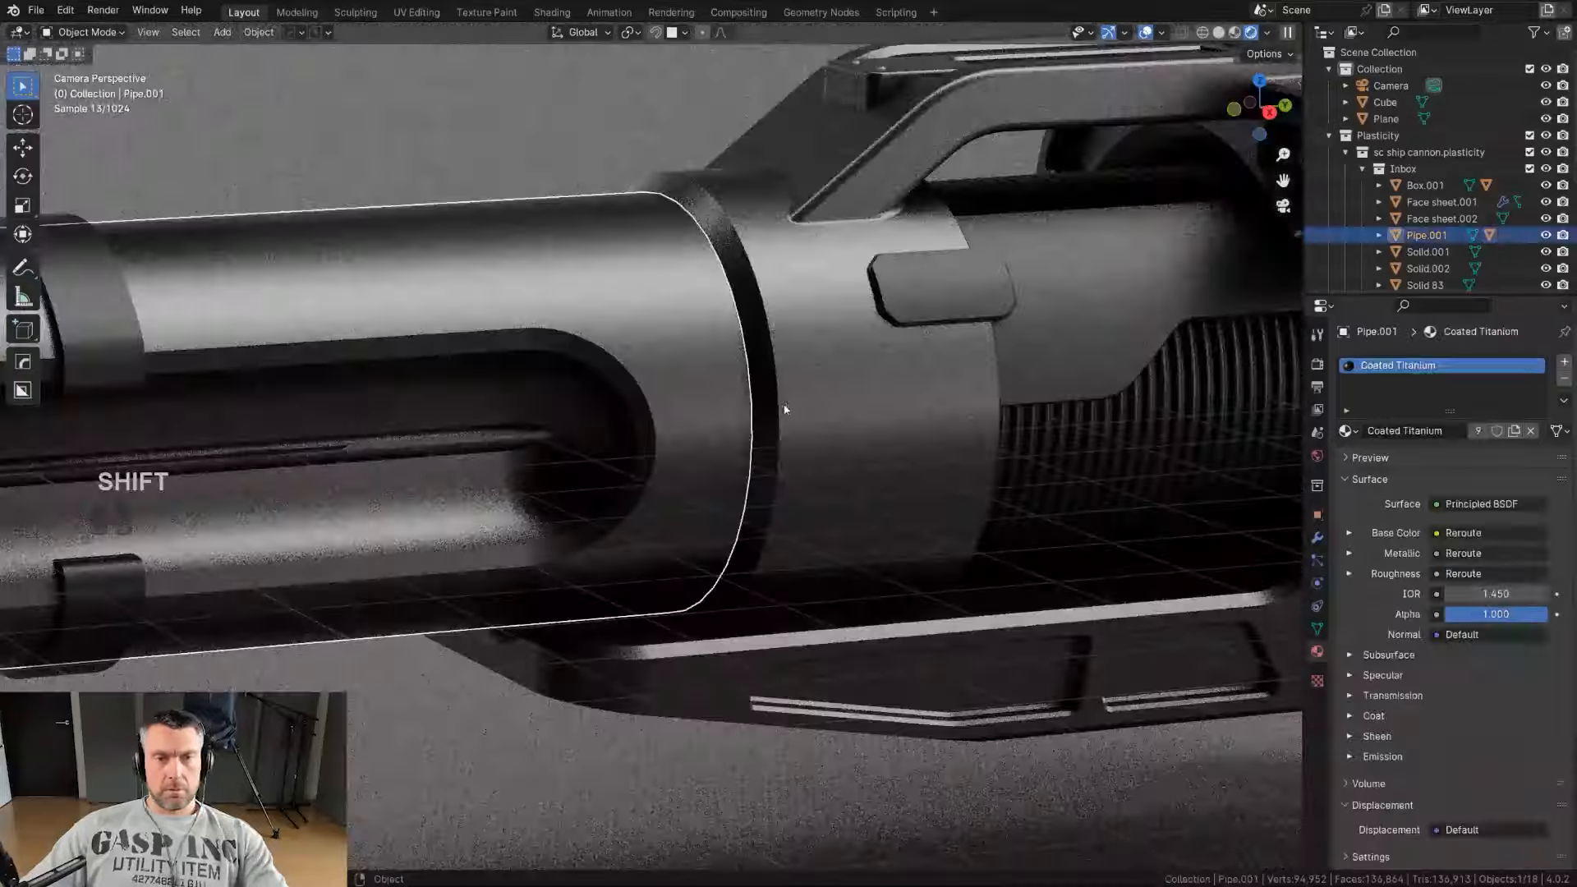
pyautogui.click(784, 408)
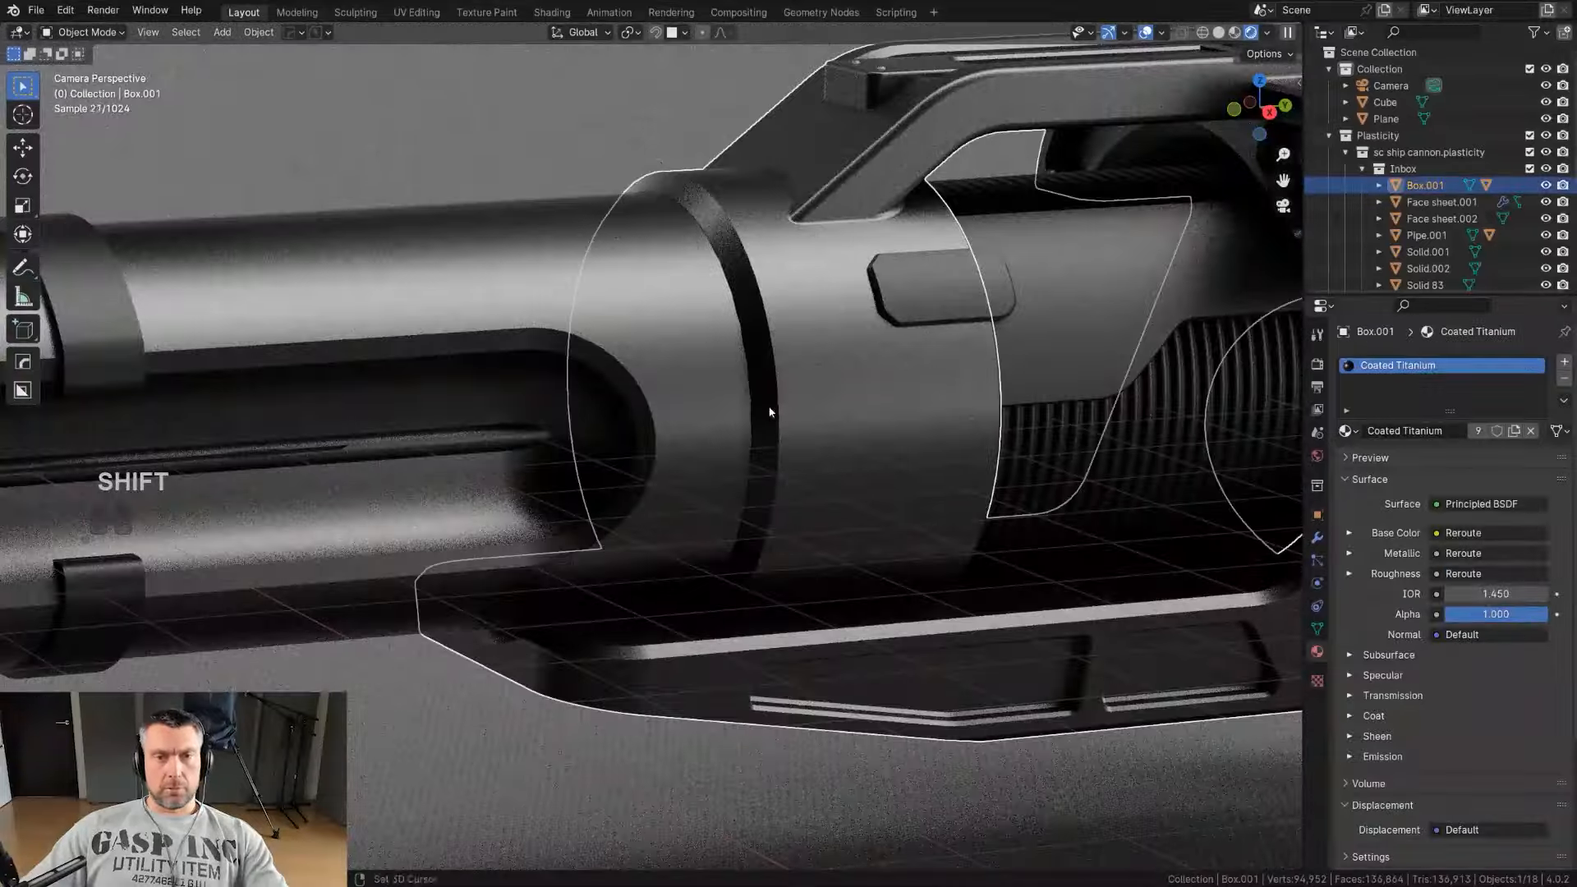
pyautogui.scroll(4, 683, 418)
pyautogui.scroll(-2, 630, 404)
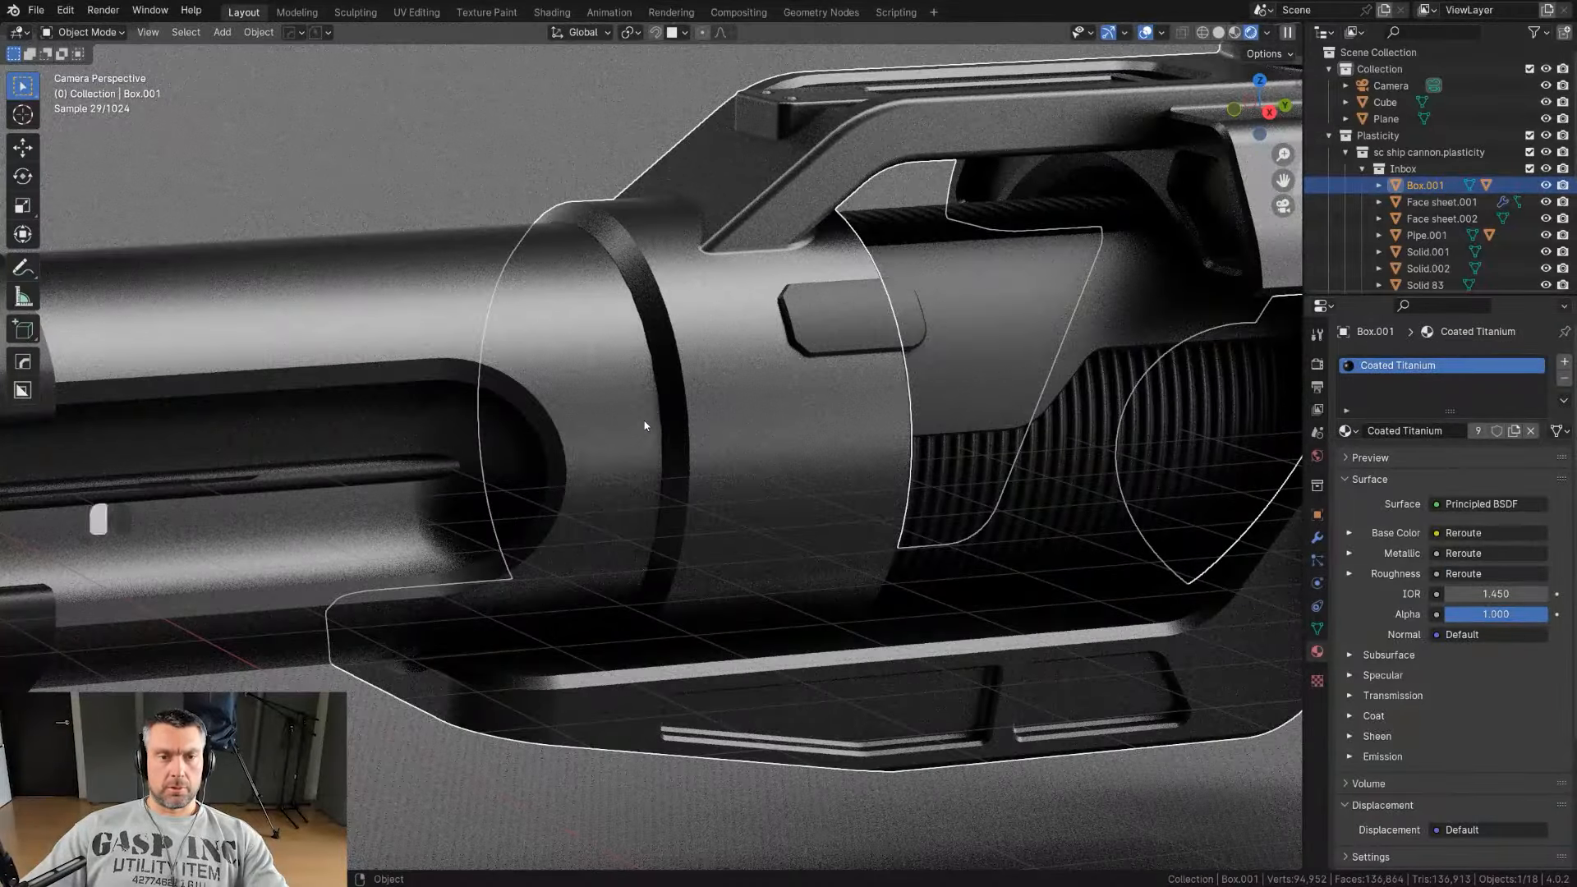
pyautogui.click(644, 425)
pyautogui.press('d')
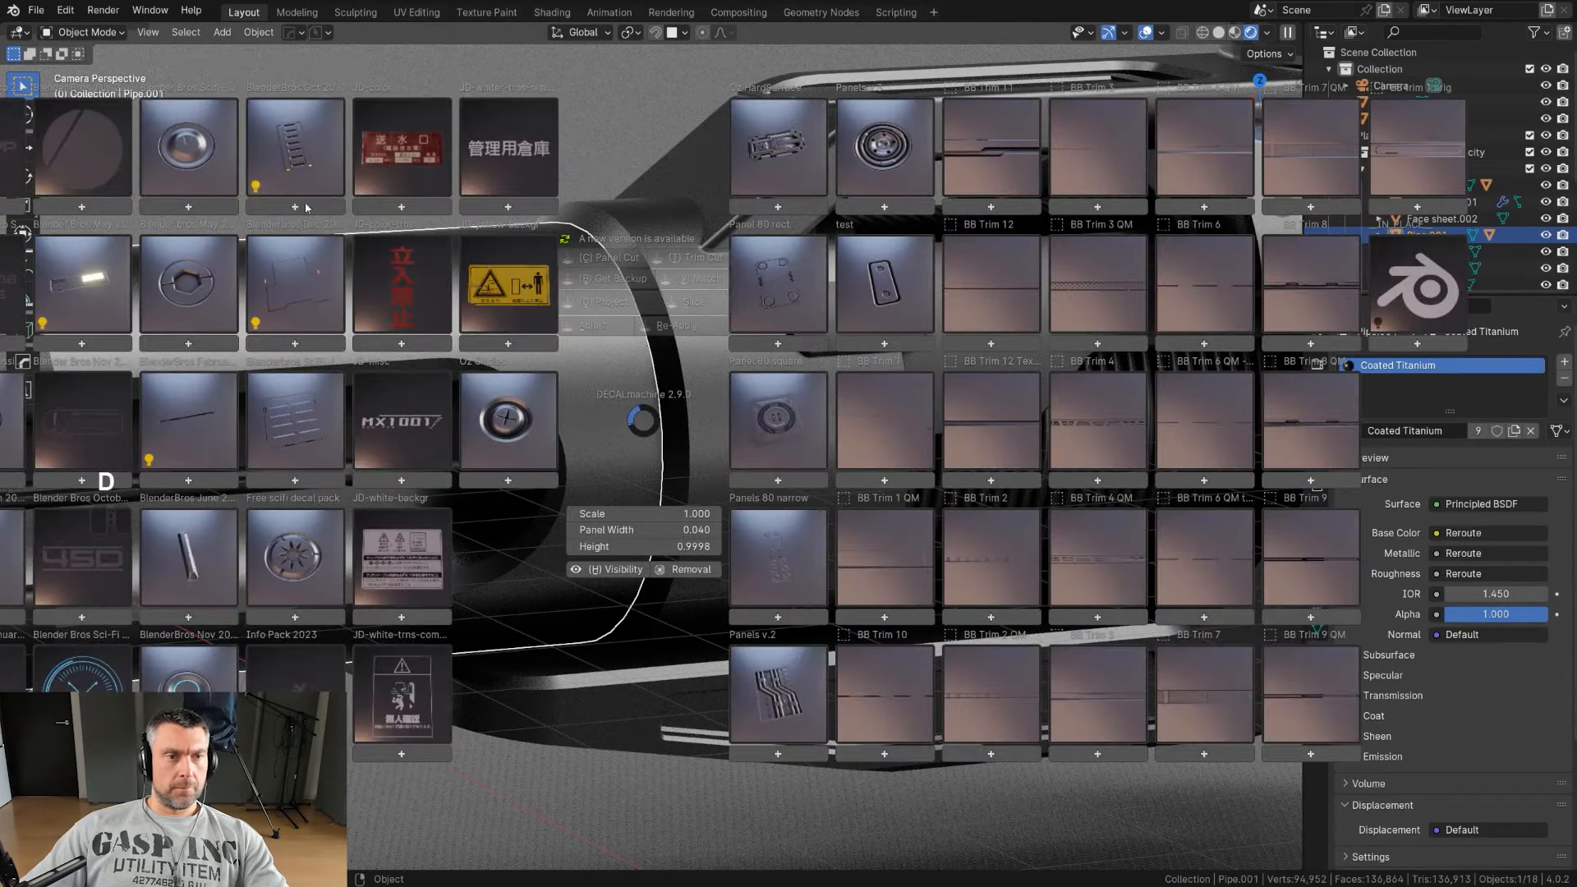
pyautogui.moveTo(309, 160)
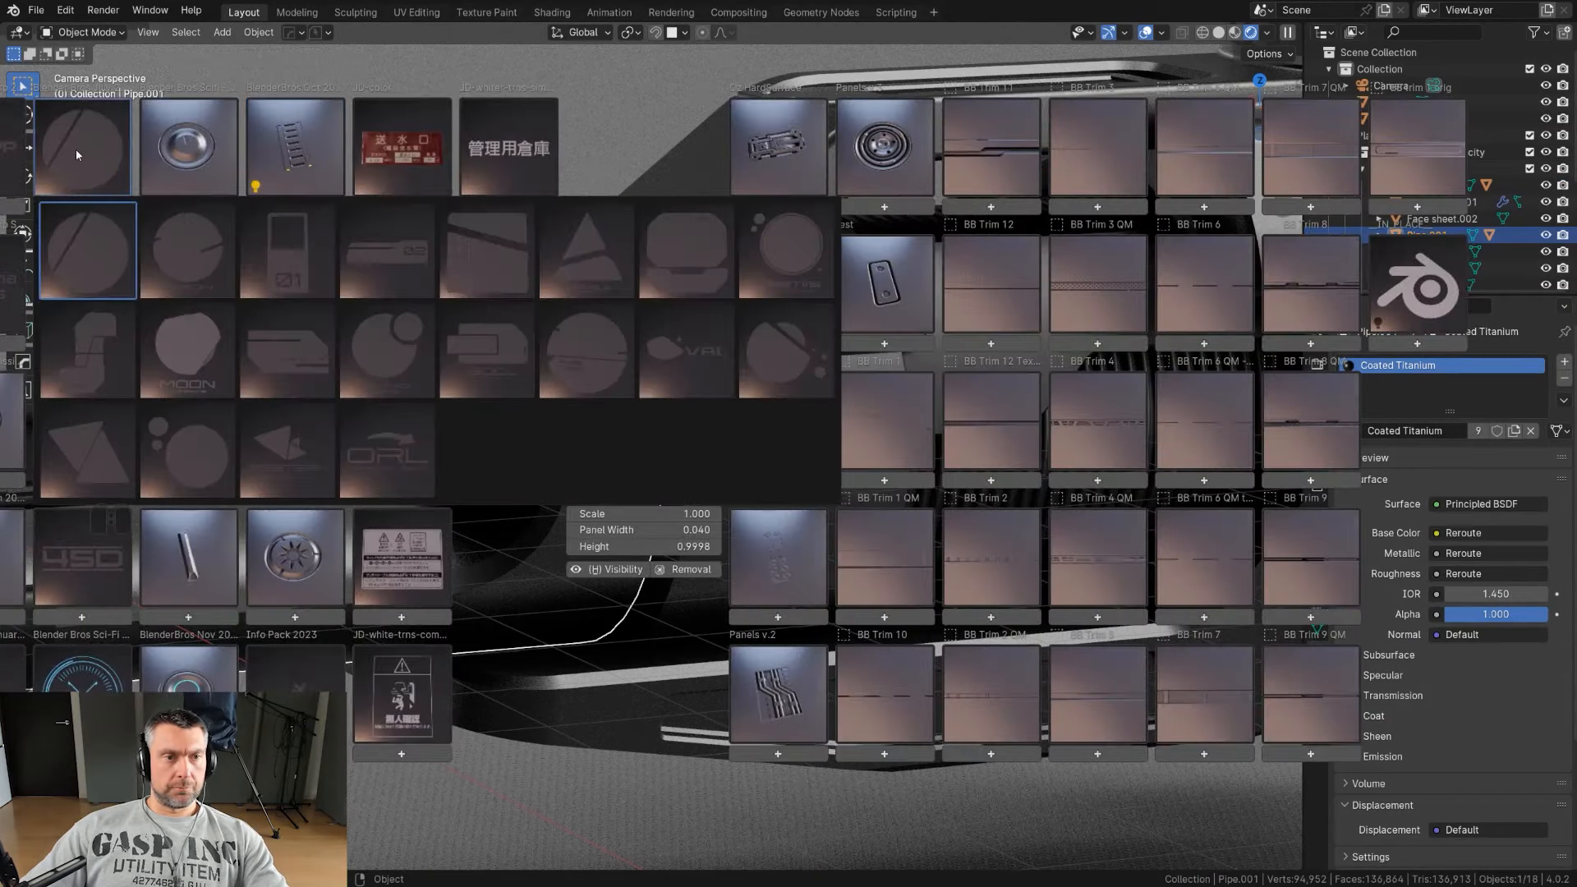
pyautogui.moveTo(175, 317)
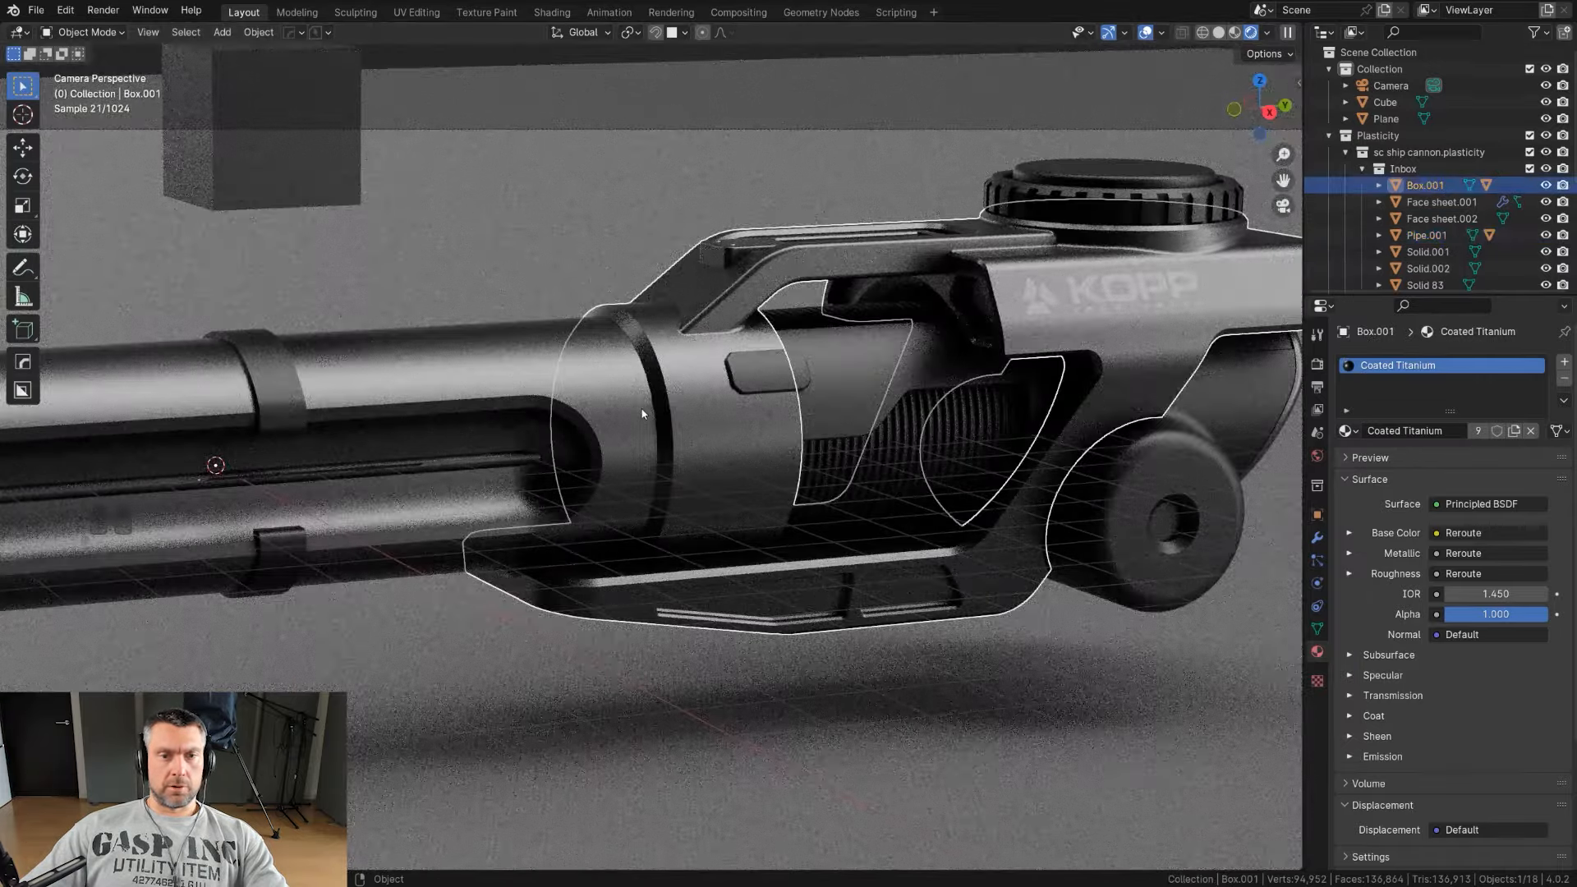
# Step: Refacet the main body Box.001 with advanced Ngon settings, using min width 0.1 m and max width 0.0001 m
pyautogui.click(642, 413)
pyautogui.scroll(3, 672, 414)
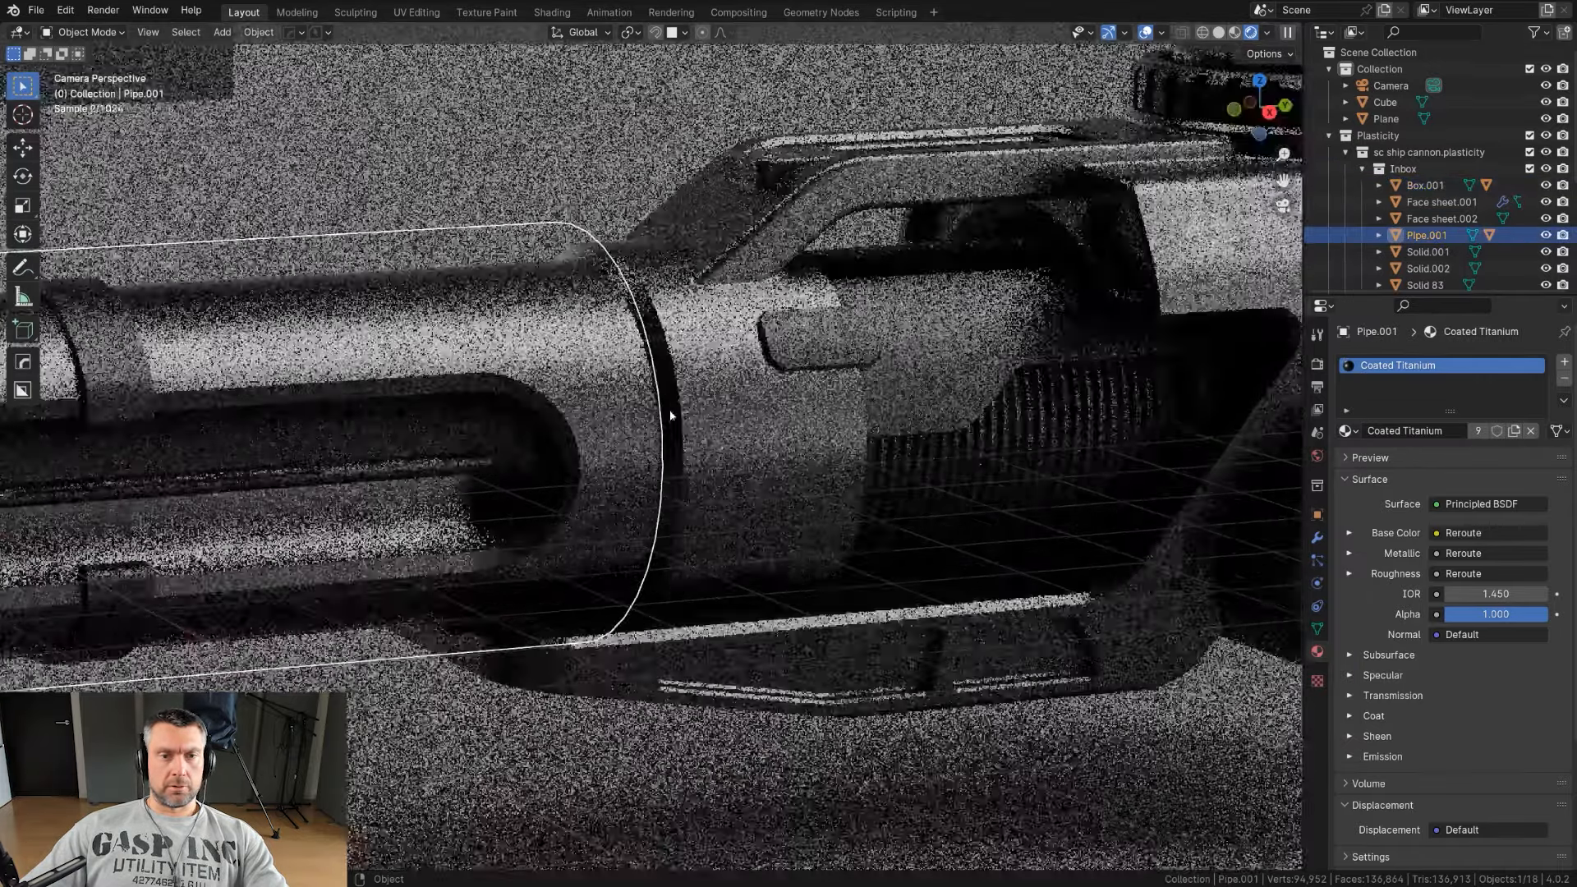
pyautogui.click(708, 416)
pyautogui.scroll(-4, 838, 445)
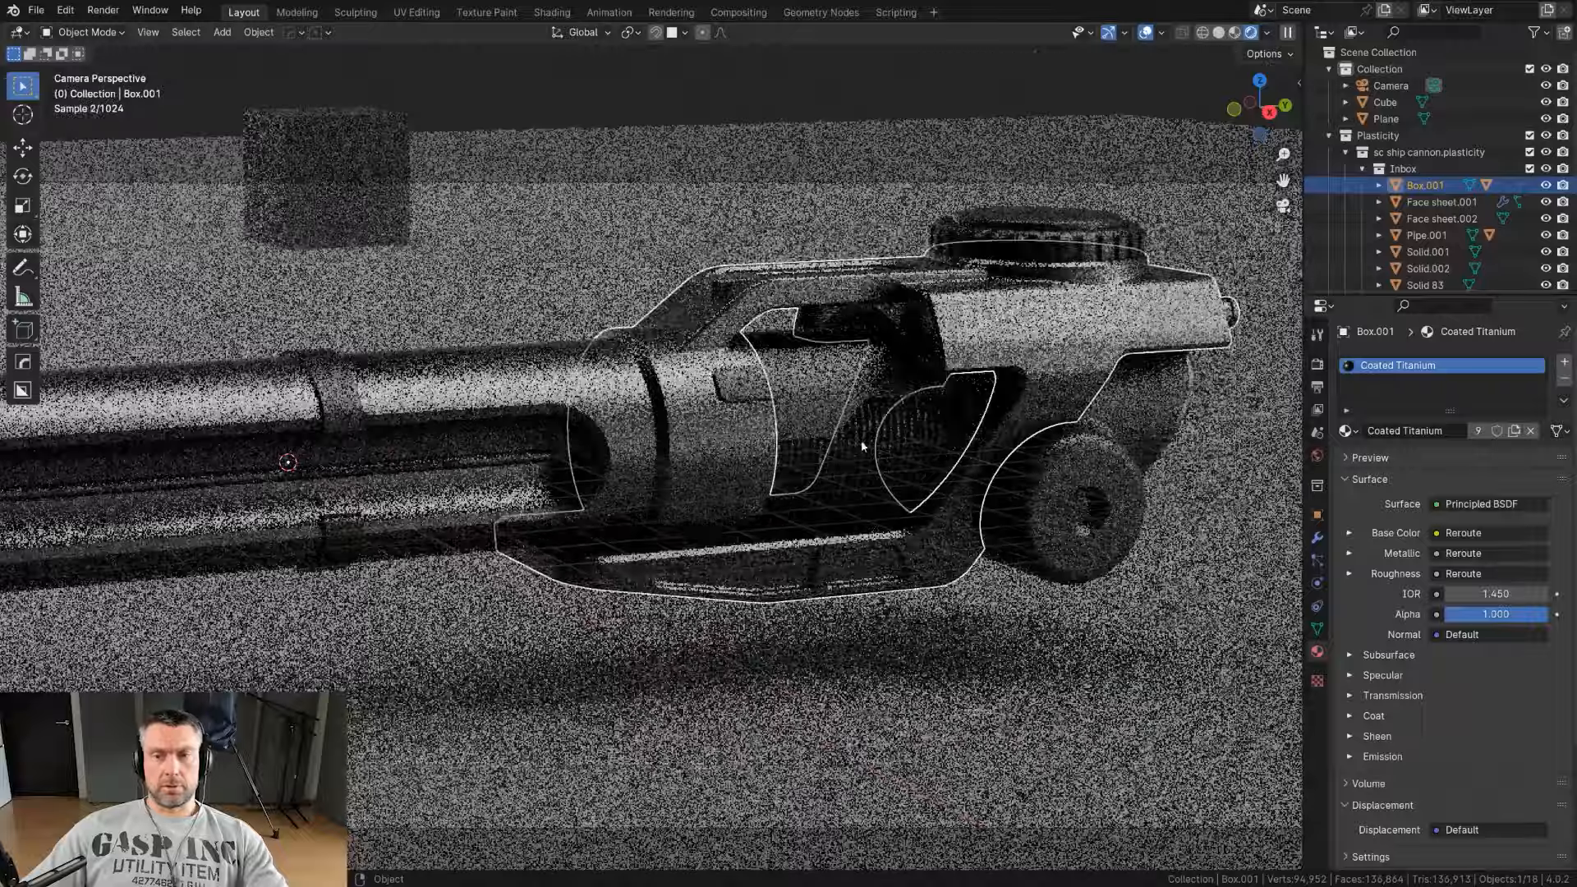
pyautogui.press('n')
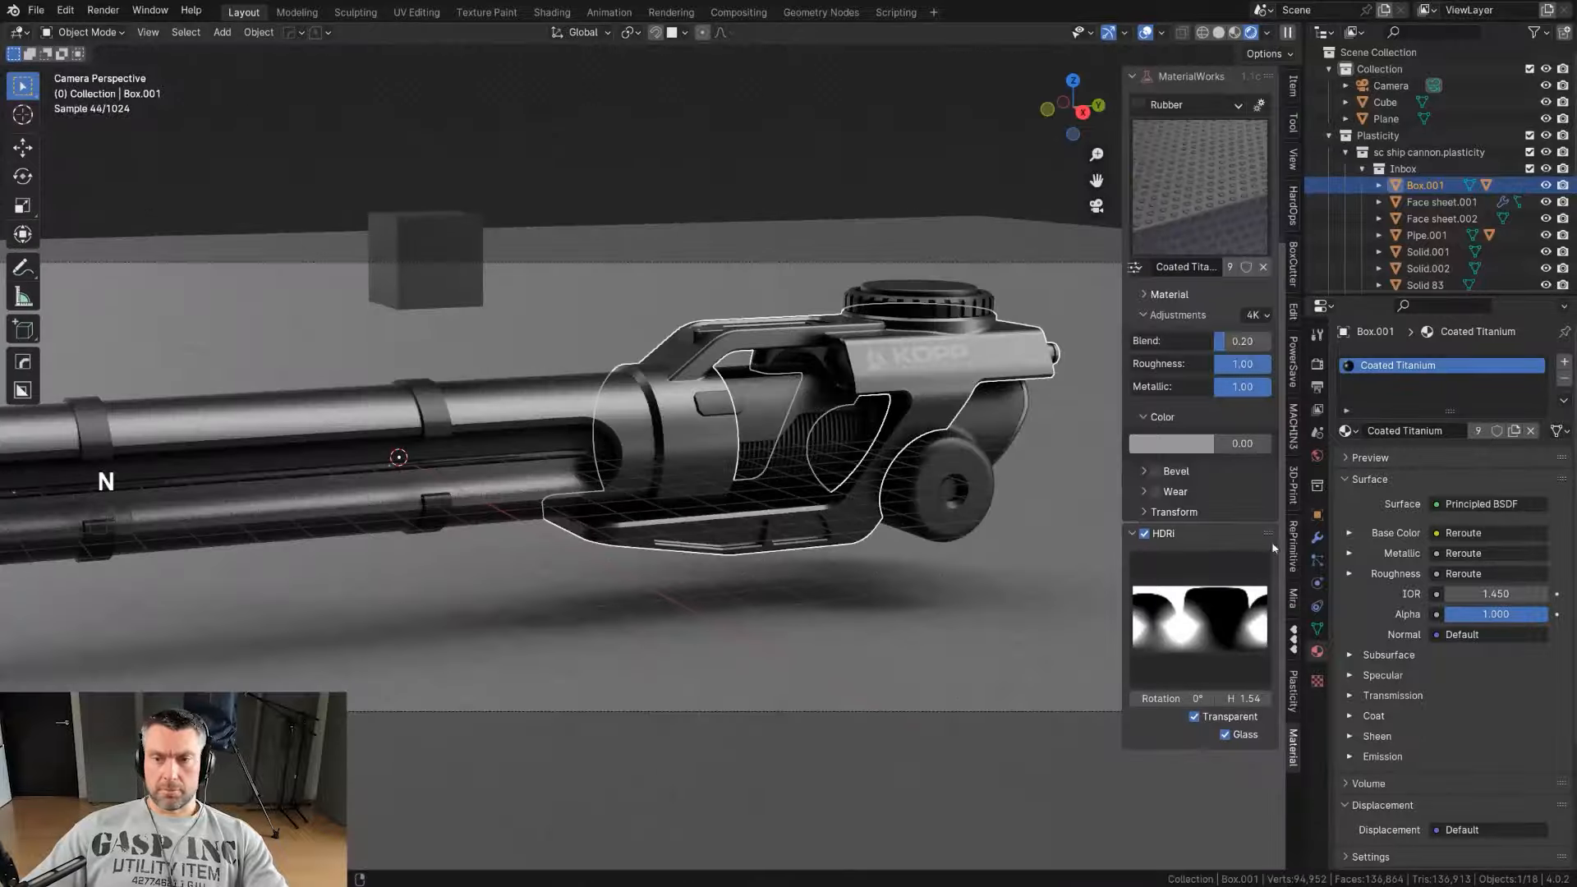
pyautogui.click(1293, 688)
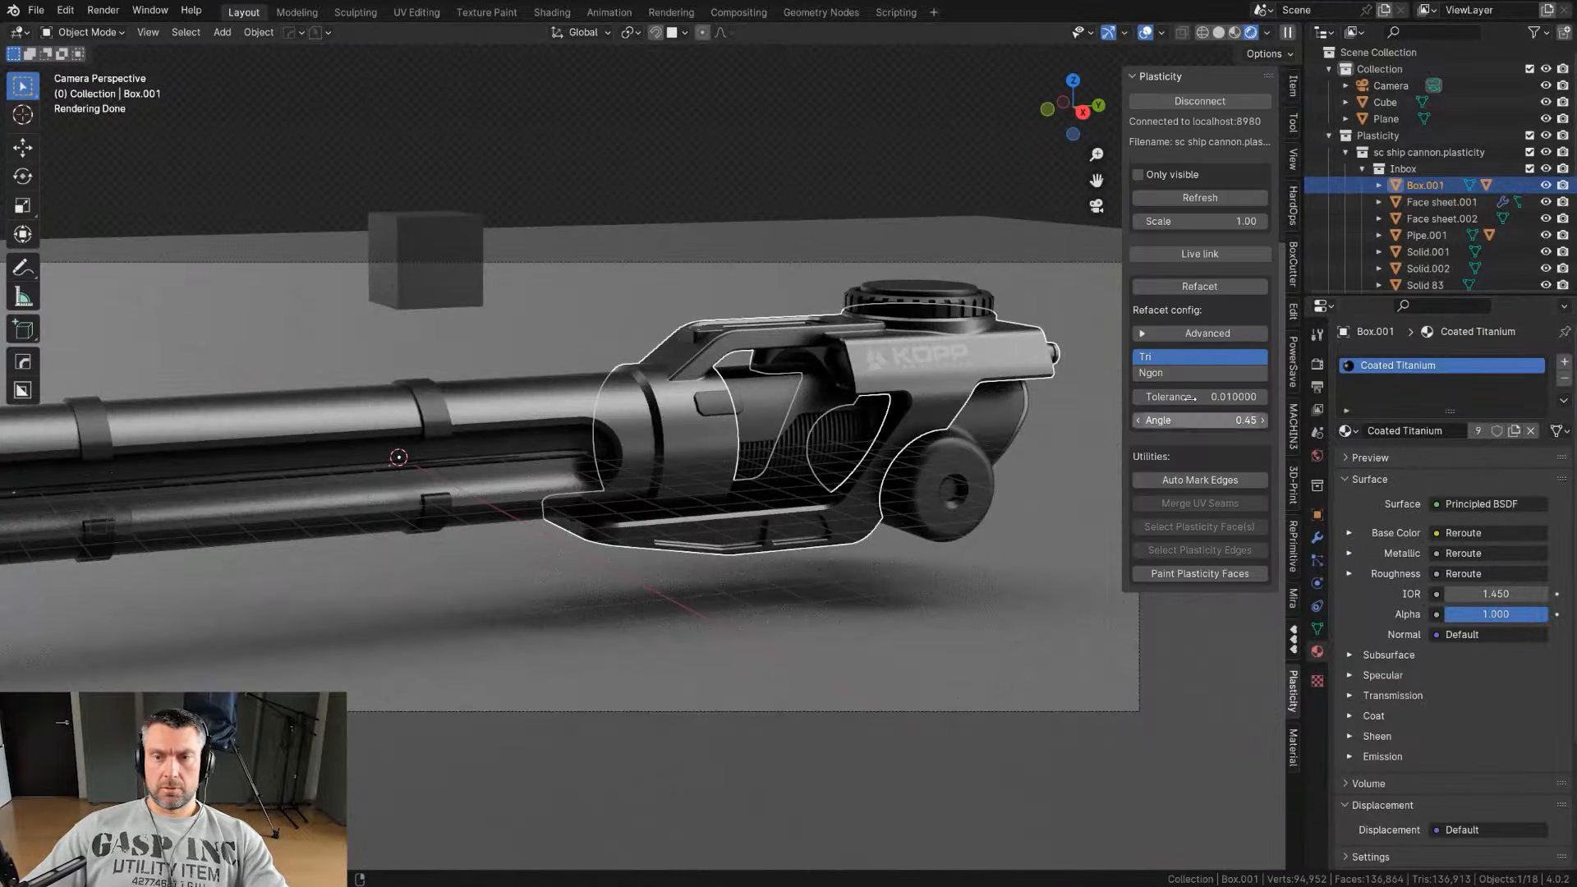
pyautogui.scroll(2, 1110, 279)
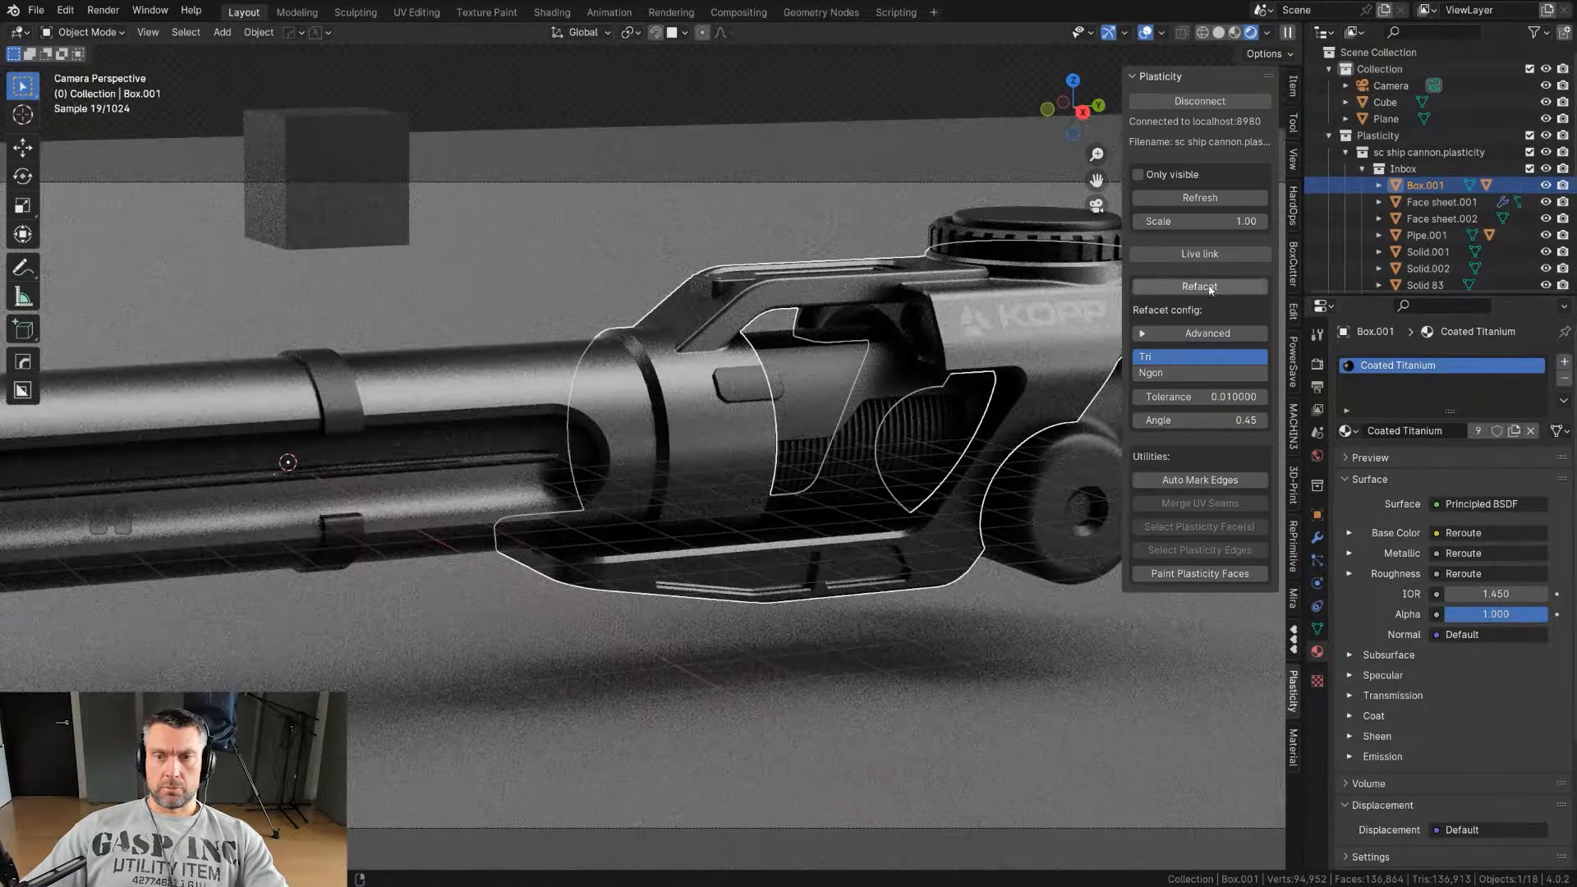
pyautogui.click(1145, 334)
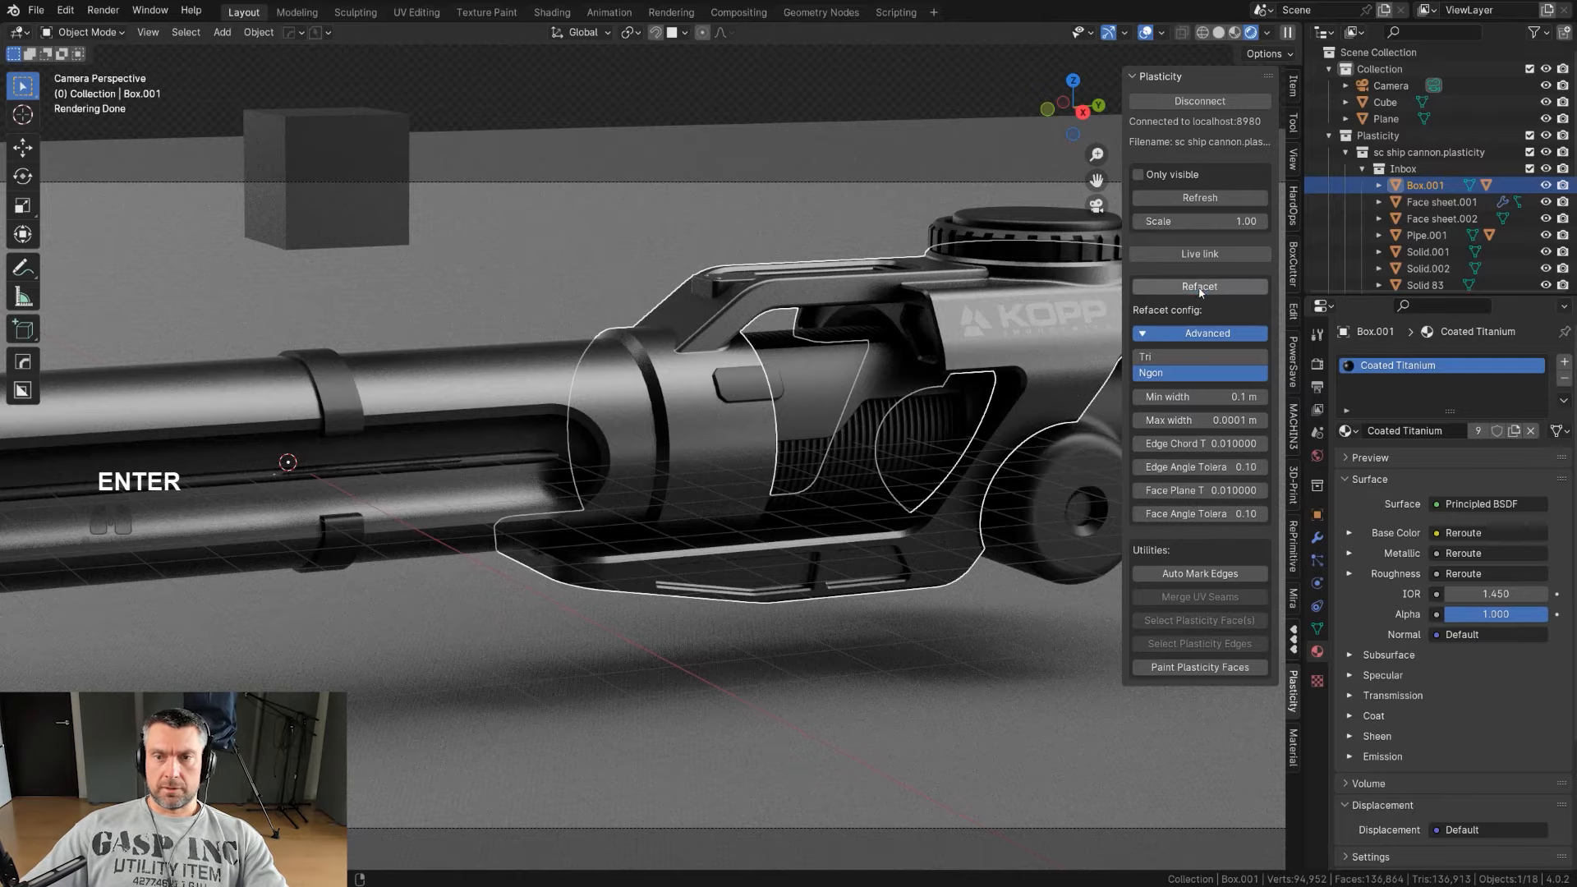
# Step: Enter Edit Mode on the main body and select two adjacent face loops around its front rim by the barrel
pyautogui.press('Tab')
pyautogui.scroll(5, 741, 460)
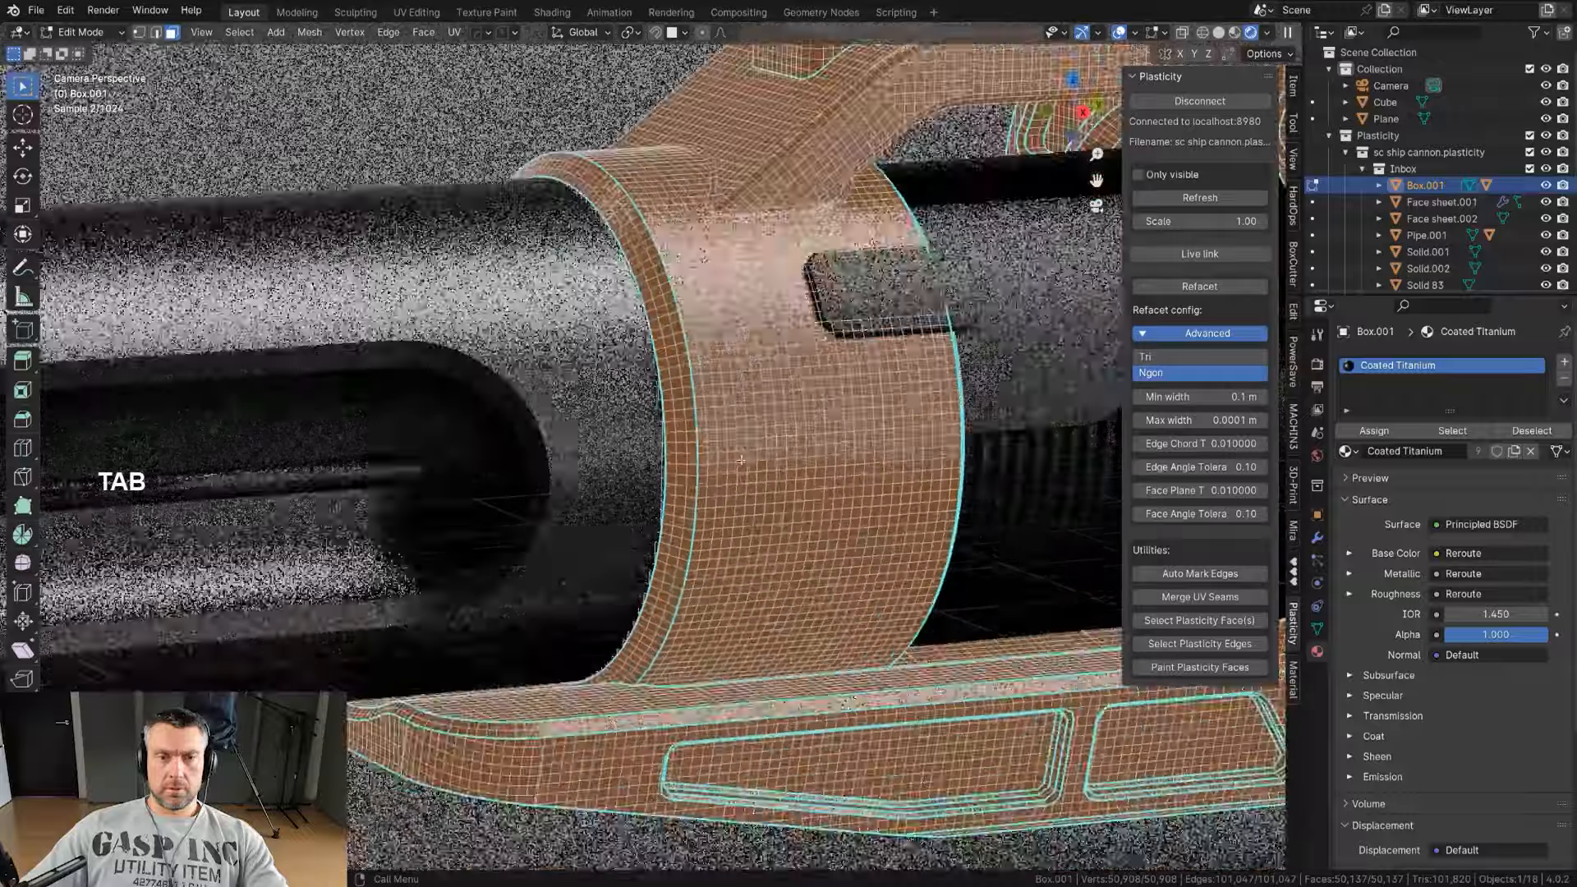
pyautogui.scroll(2, 741, 460)
pyautogui.rightClick(808, 372)
pyautogui.press('Escape')
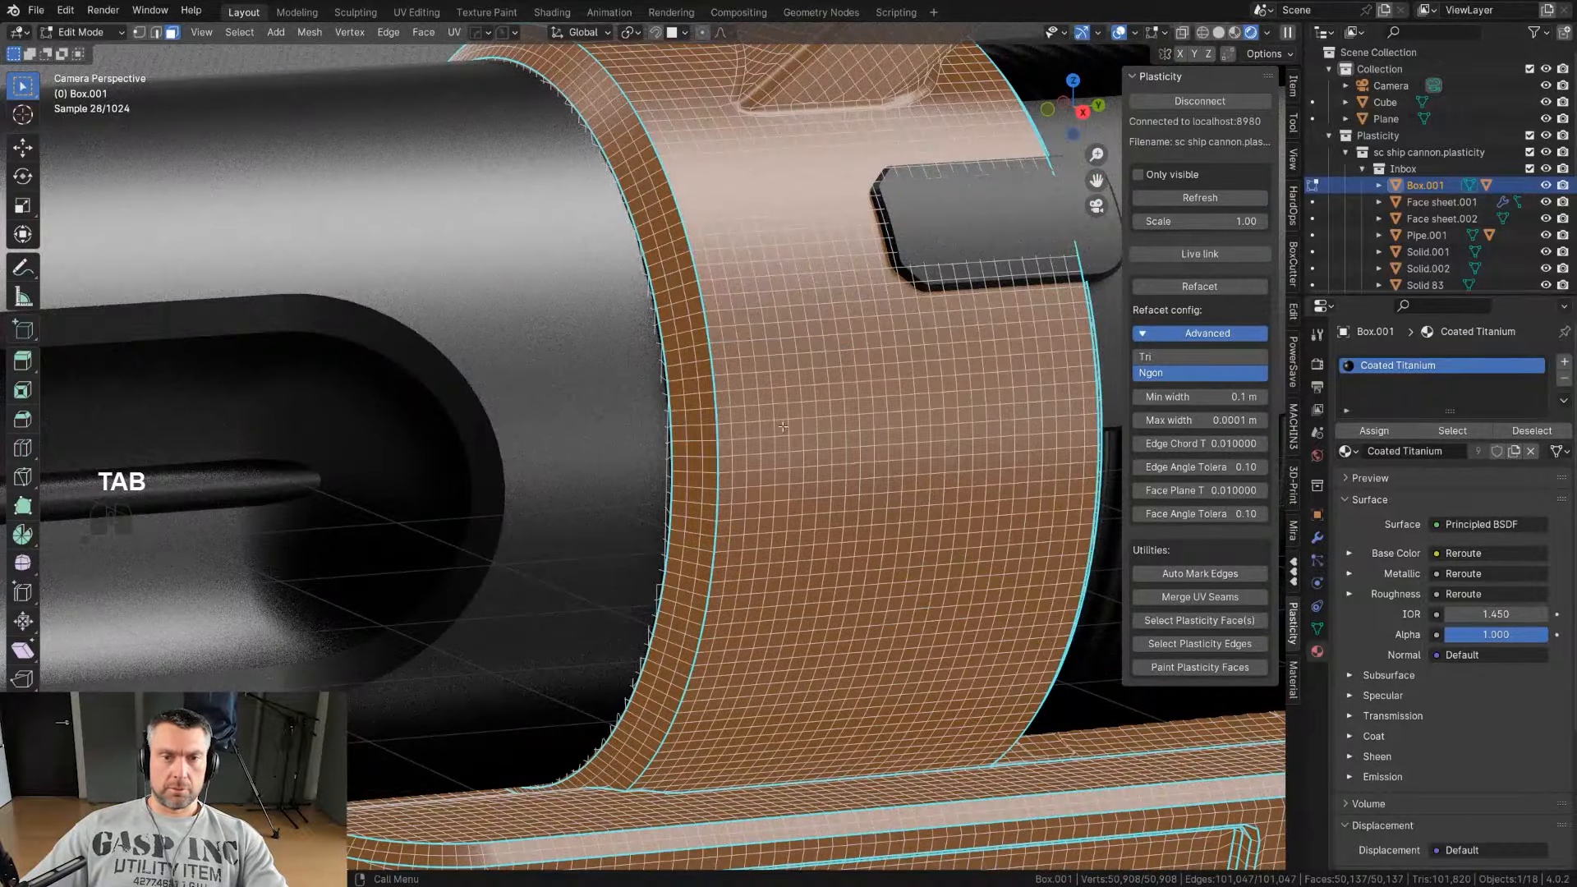
pyautogui.moveTo(782, 426); pyautogui.dragTo(680, 344, button='middle')
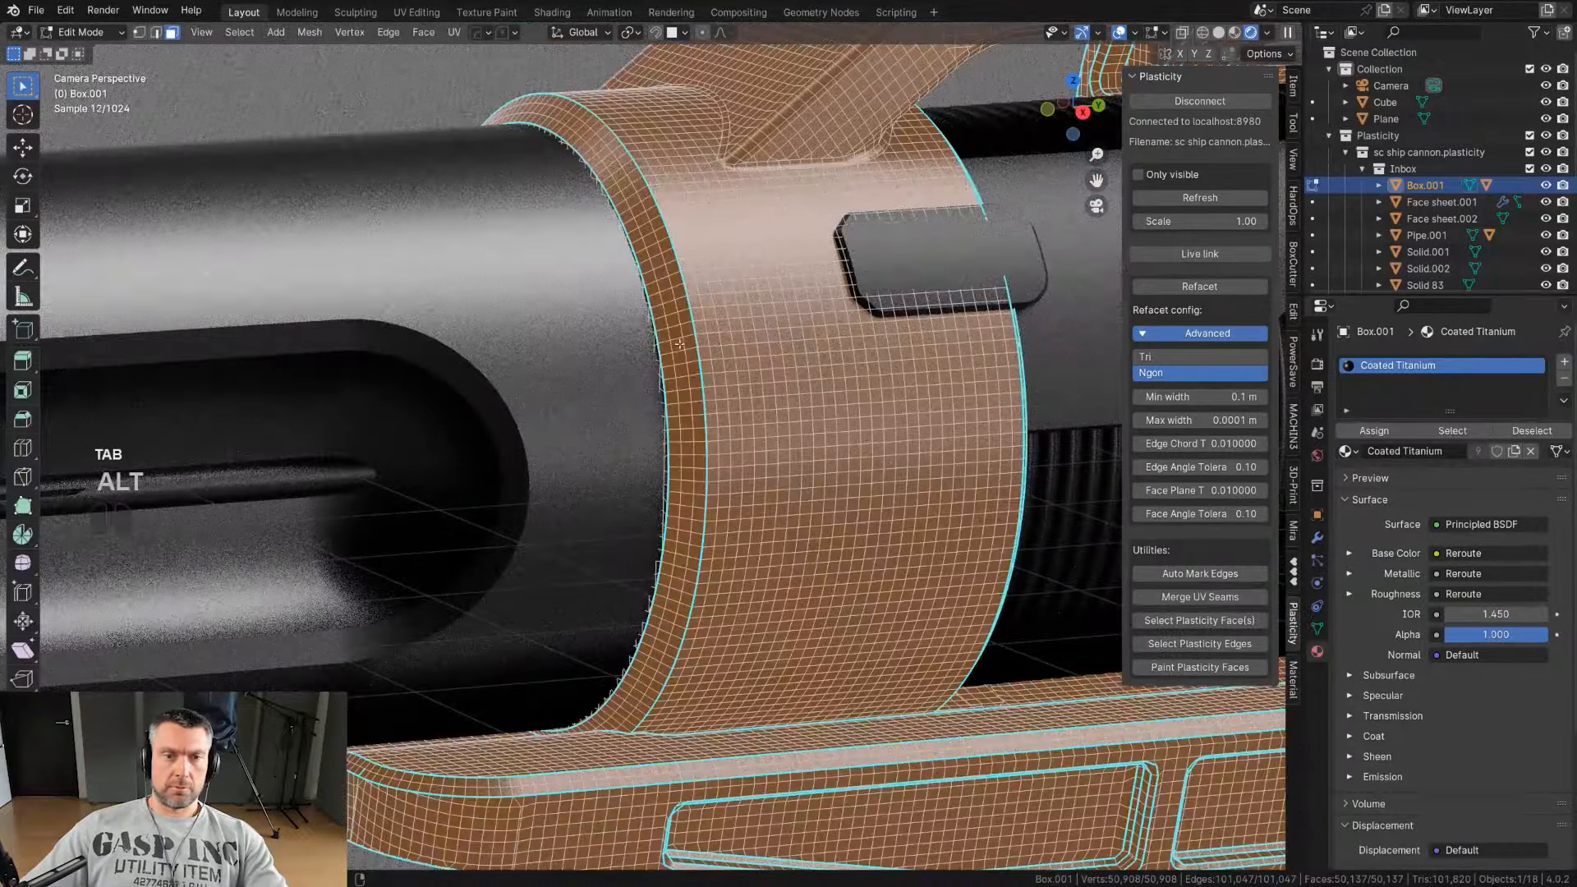
pyautogui.keyDown('alt'); pyautogui.click(678, 343); pyautogui.keyUp('alt')
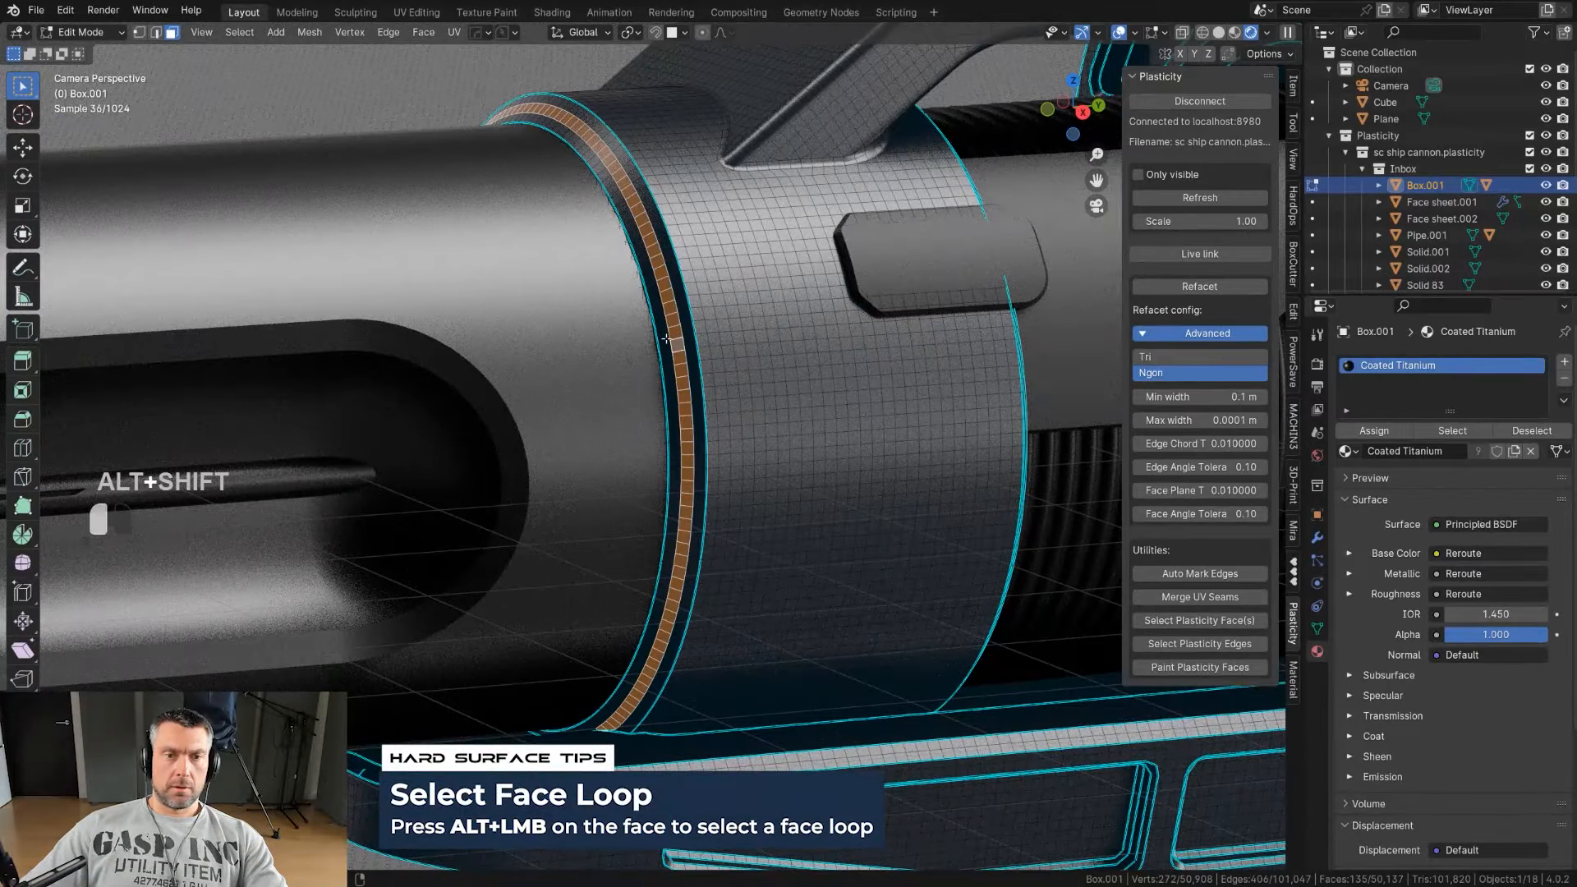
pyautogui.hotkey('ctrl', 'z')
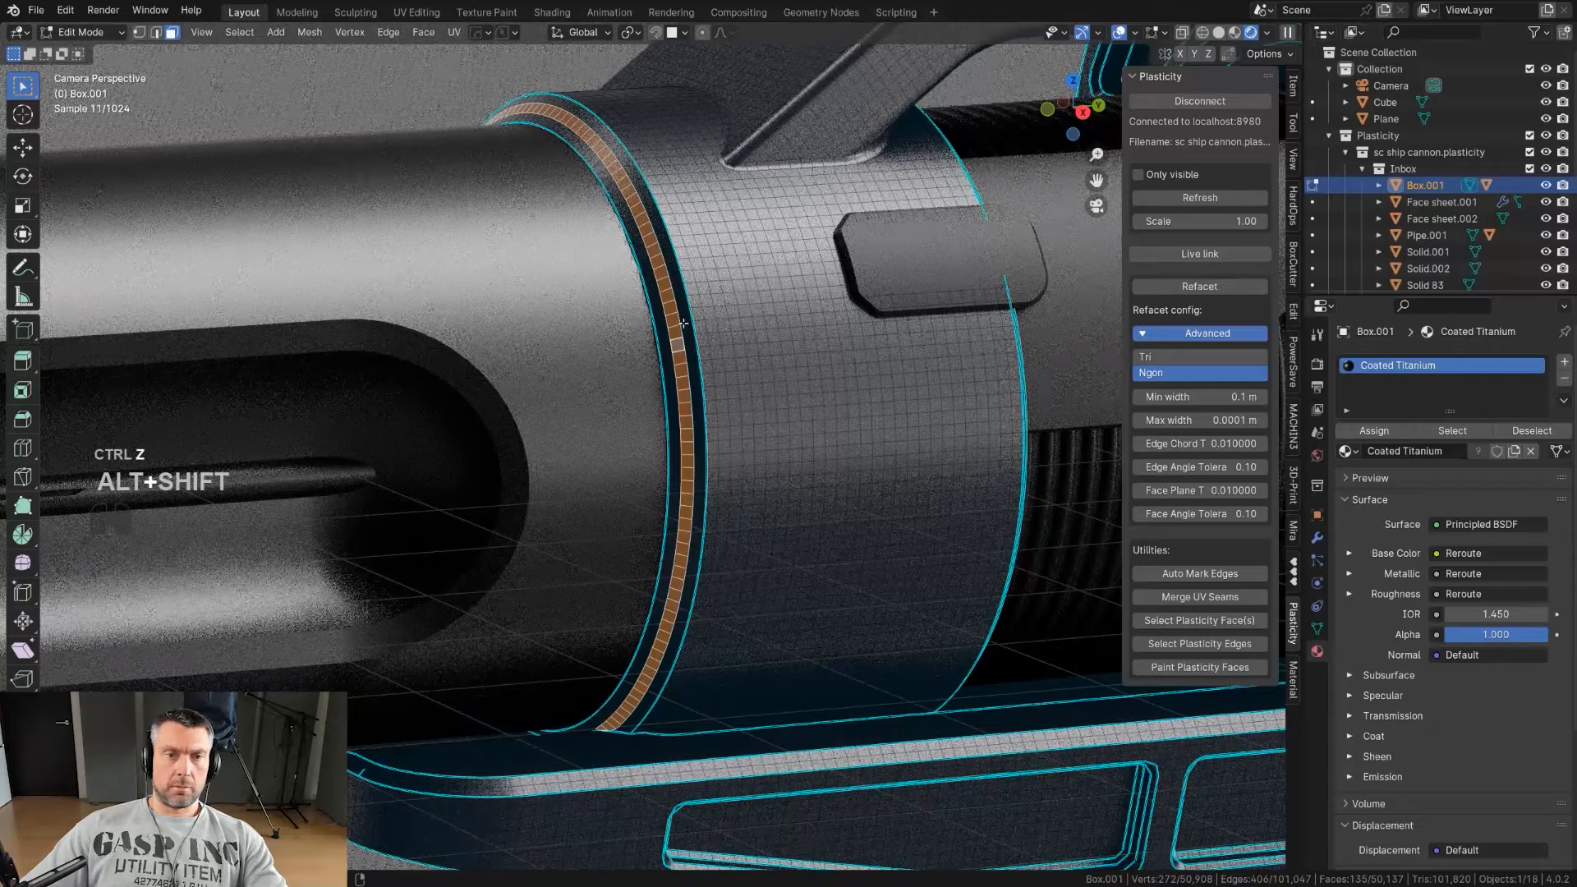
pyautogui.keyDown('alt'); pyautogui.keyDown('shift'); pyautogui.click(683, 322); pyautogui.keyUp('shift'); pyautogui.keyUp('alt')
# Step: Apply the first trim of the BB Trim 8 QM sheet to the selected face loops on the front rim
pyautogui.scroll(2, 743, 374)
pyautogui.scroll(-2, 768, 354)
pyautogui.keyDown('shift'); pyautogui.moveTo(768, 353); pyautogui.dragTo(743, 374, button='middle'); pyautogui.keyUp('shift')
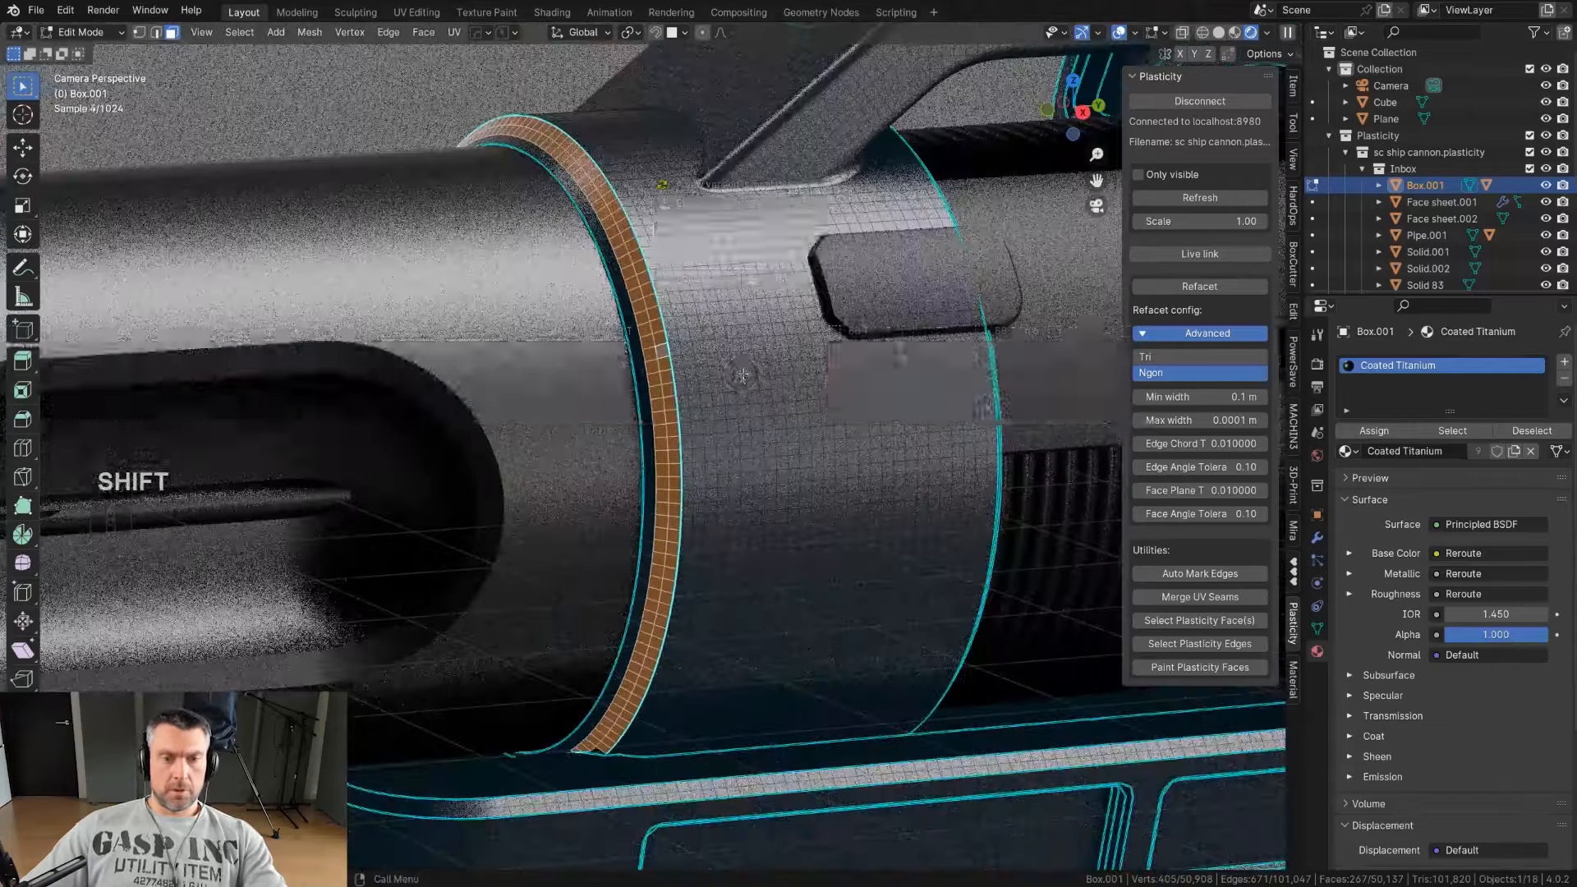
pyautogui.press('d')
pyautogui.click(1013, 375)
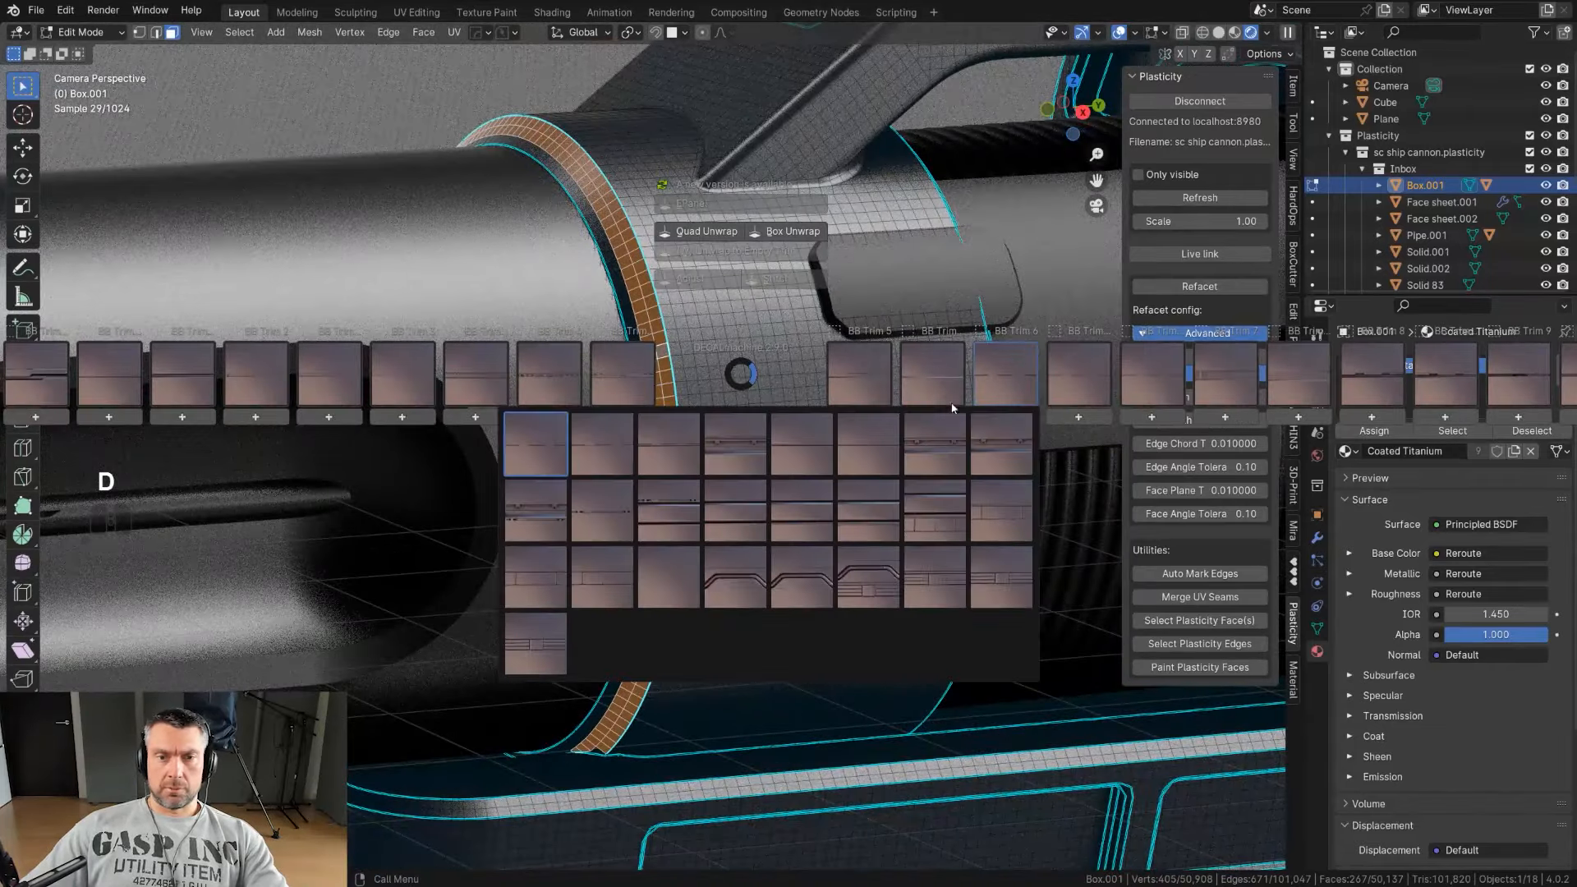
pyautogui.click(1018, 371)
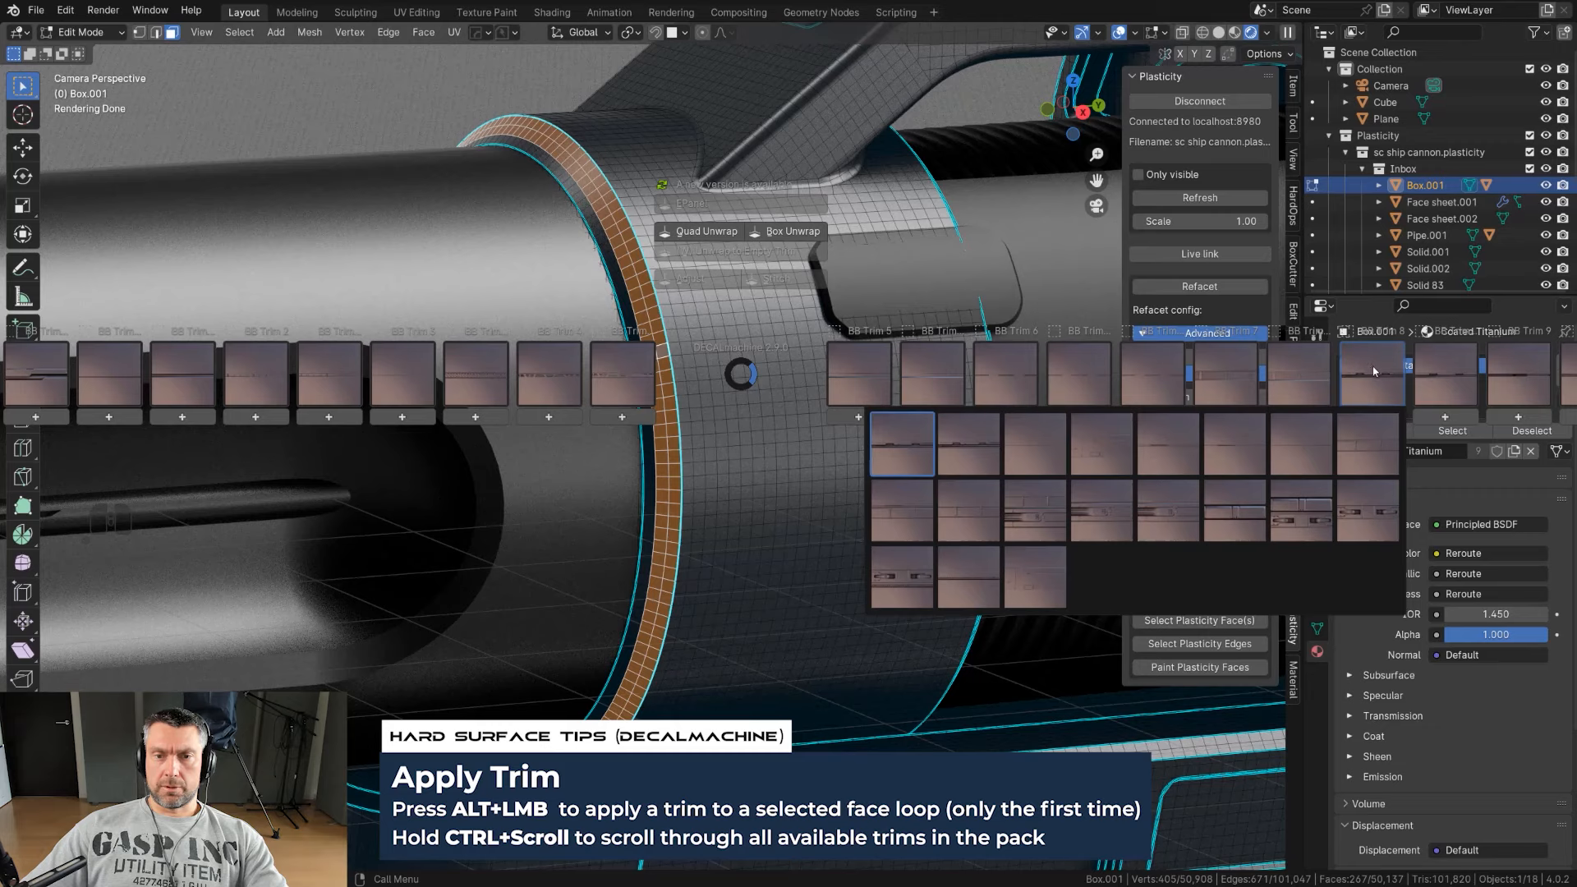
pyautogui.moveTo(1437, 367)
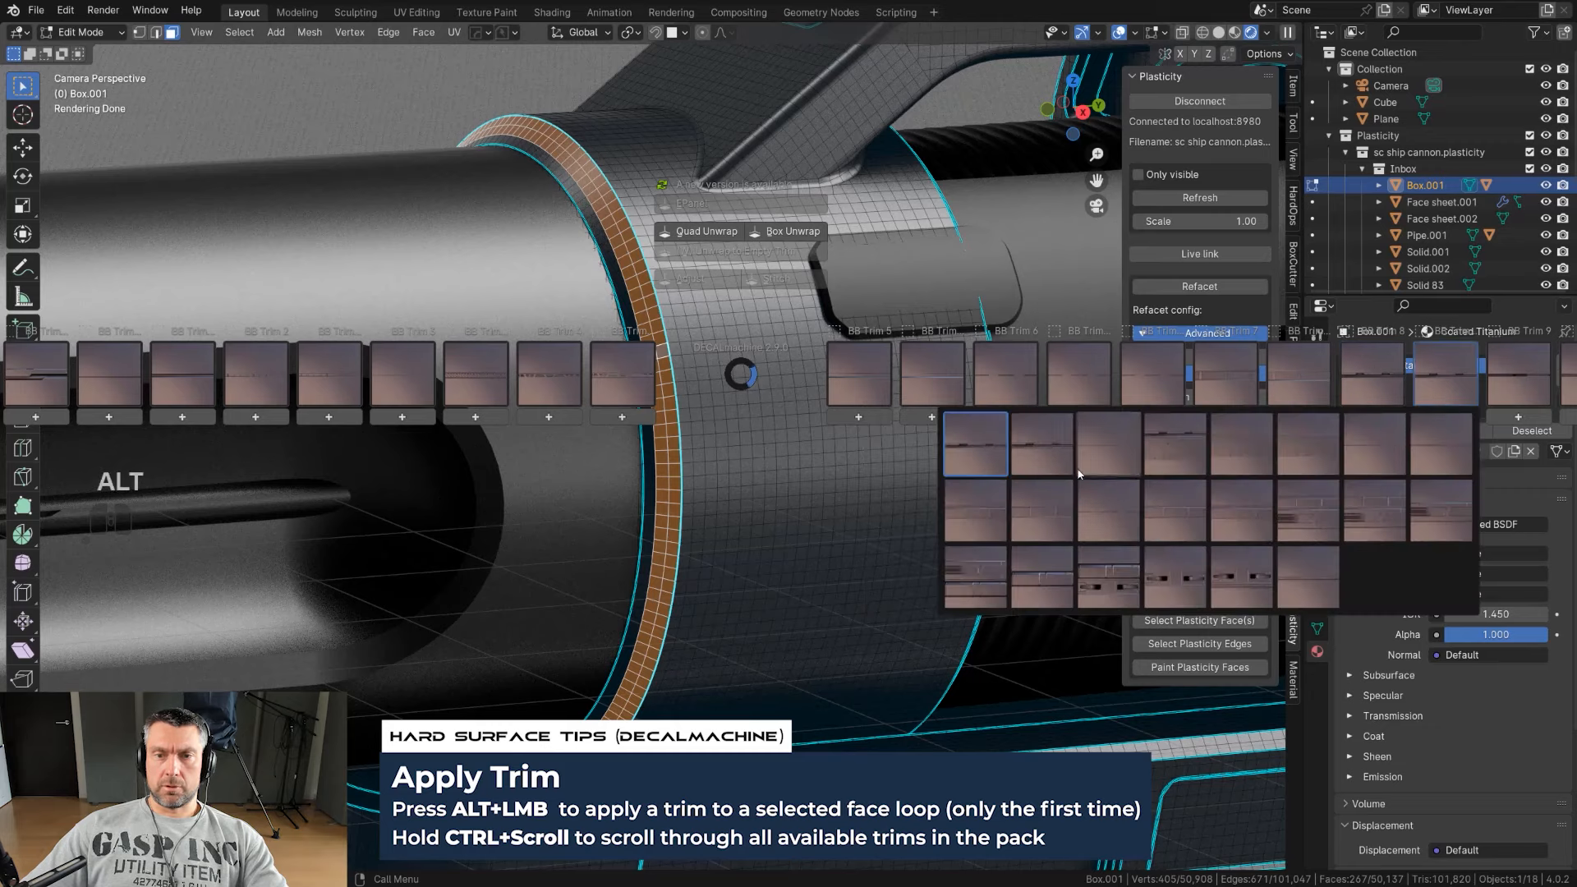
pyautogui.keyDown('alt'); pyautogui.click(957, 455); pyautogui.keyUp('alt')
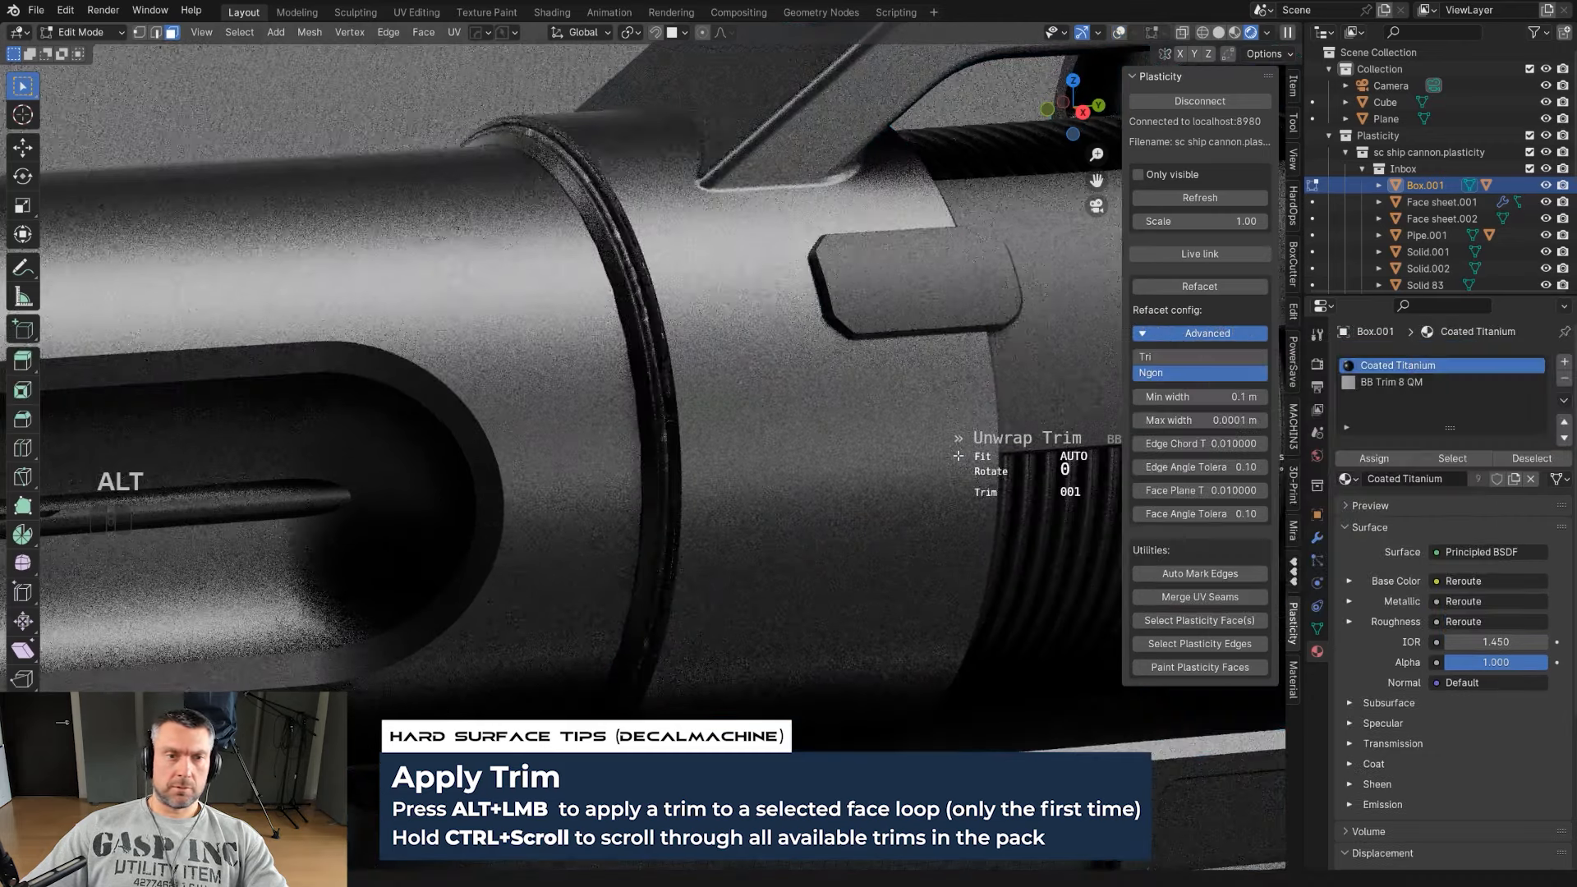
# Step: Switch the front rim's face loops to trim 020 of the BB Trim 8 QM sheet and return to Object Mode
pyautogui.keyDown('ctrl'); pyautogui.scroll(-3, 958, 455); pyautogui.keyUp('ctrl')
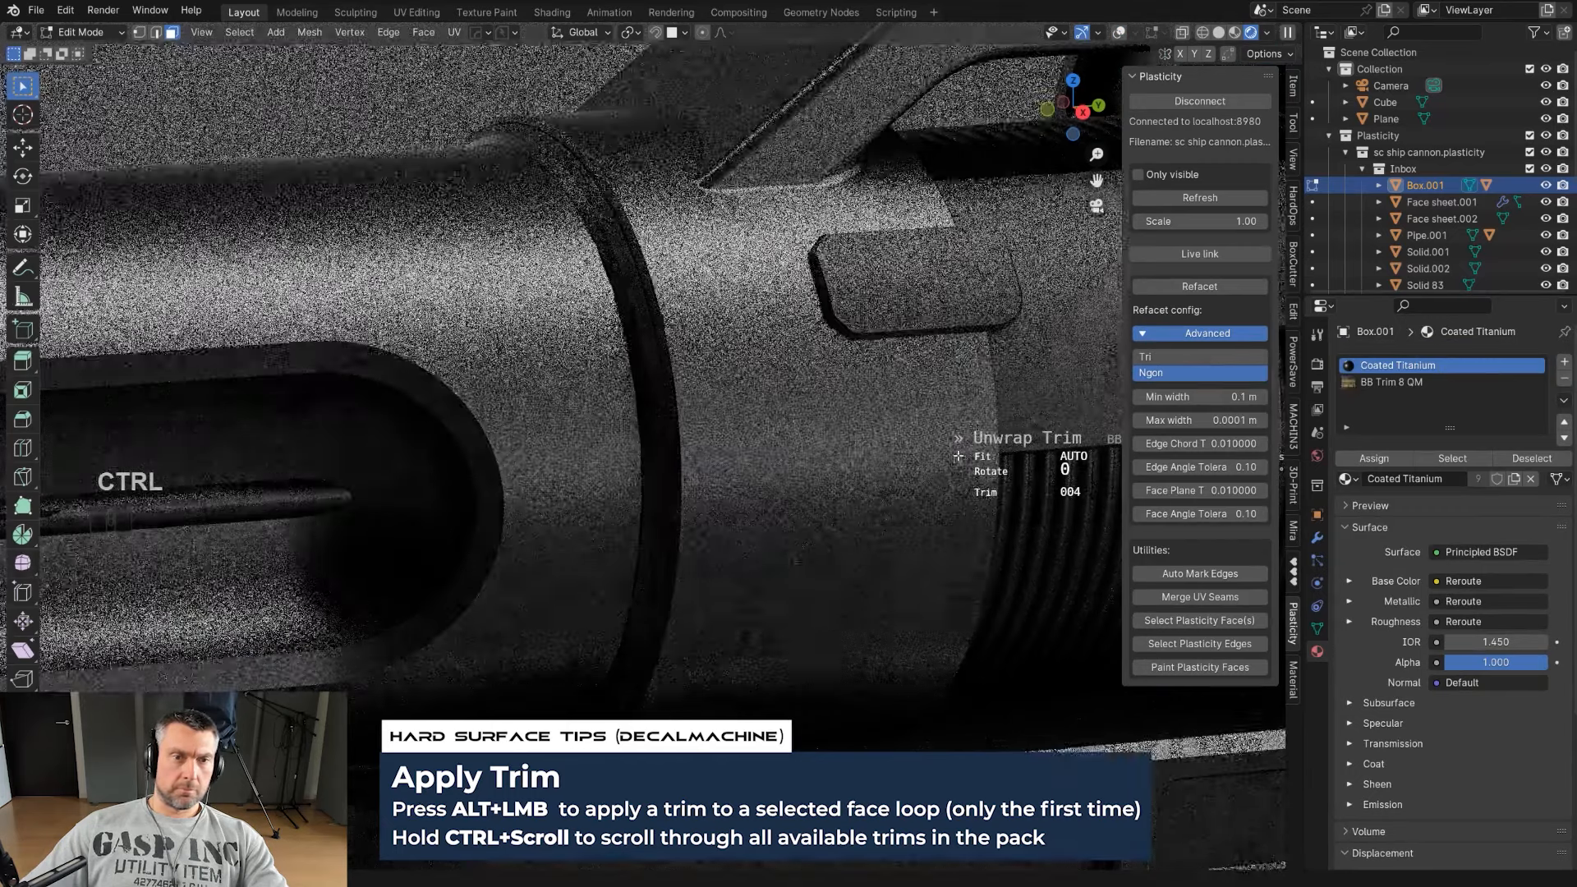
pyautogui.keyDown('ctrl'); pyautogui.scroll(-4, 958, 455); pyautogui.keyUp('ctrl')
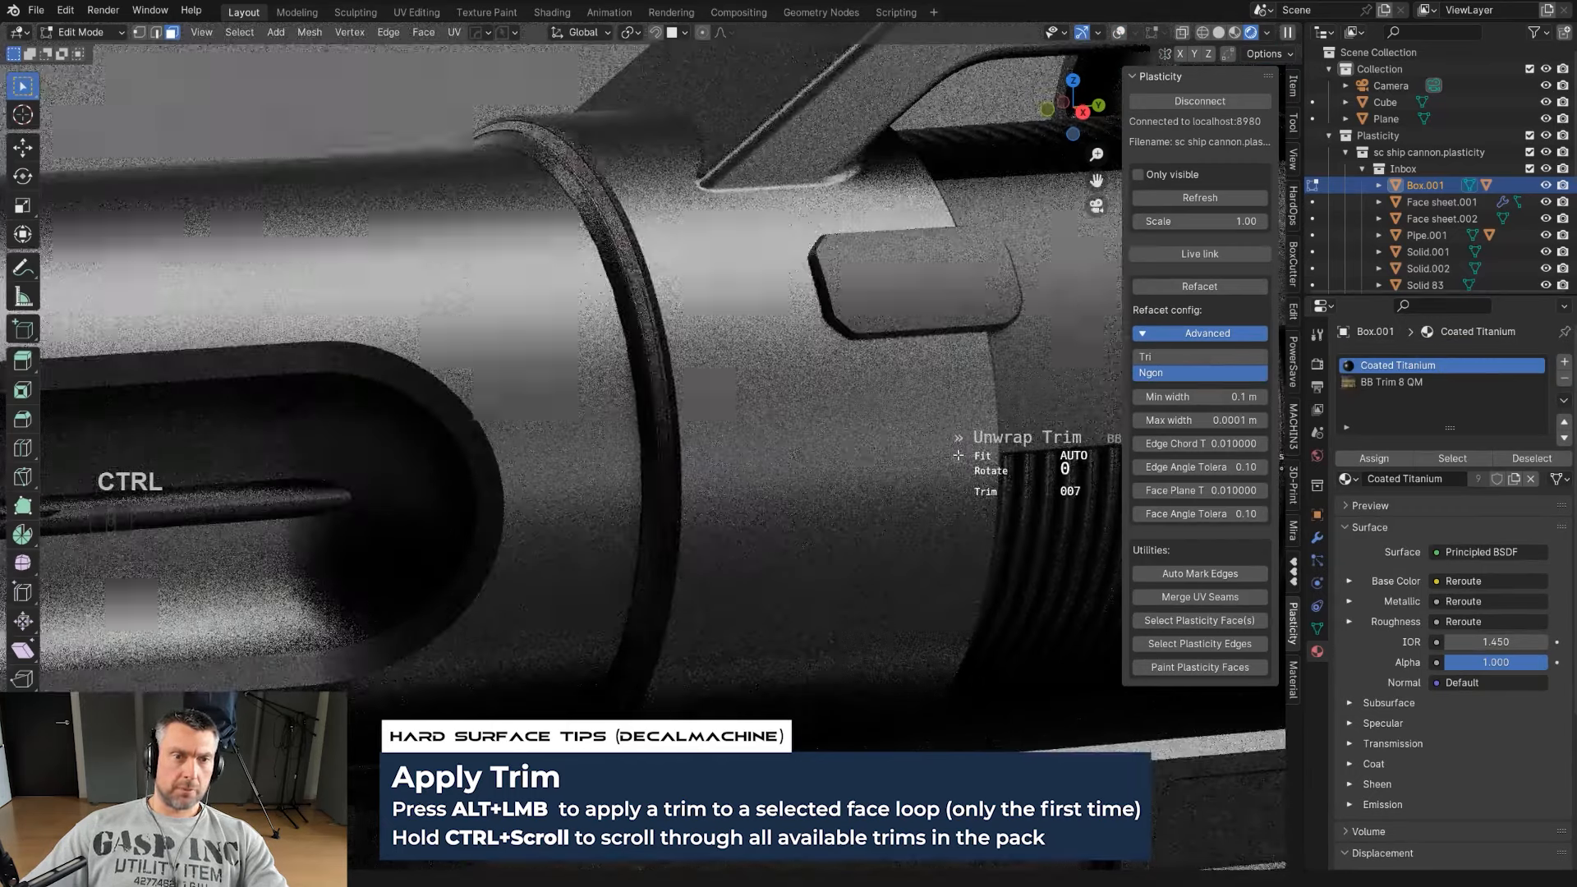
pyautogui.keyDown('ctrl'); pyautogui.scroll(-3, 958, 455); pyautogui.keyUp('ctrl')
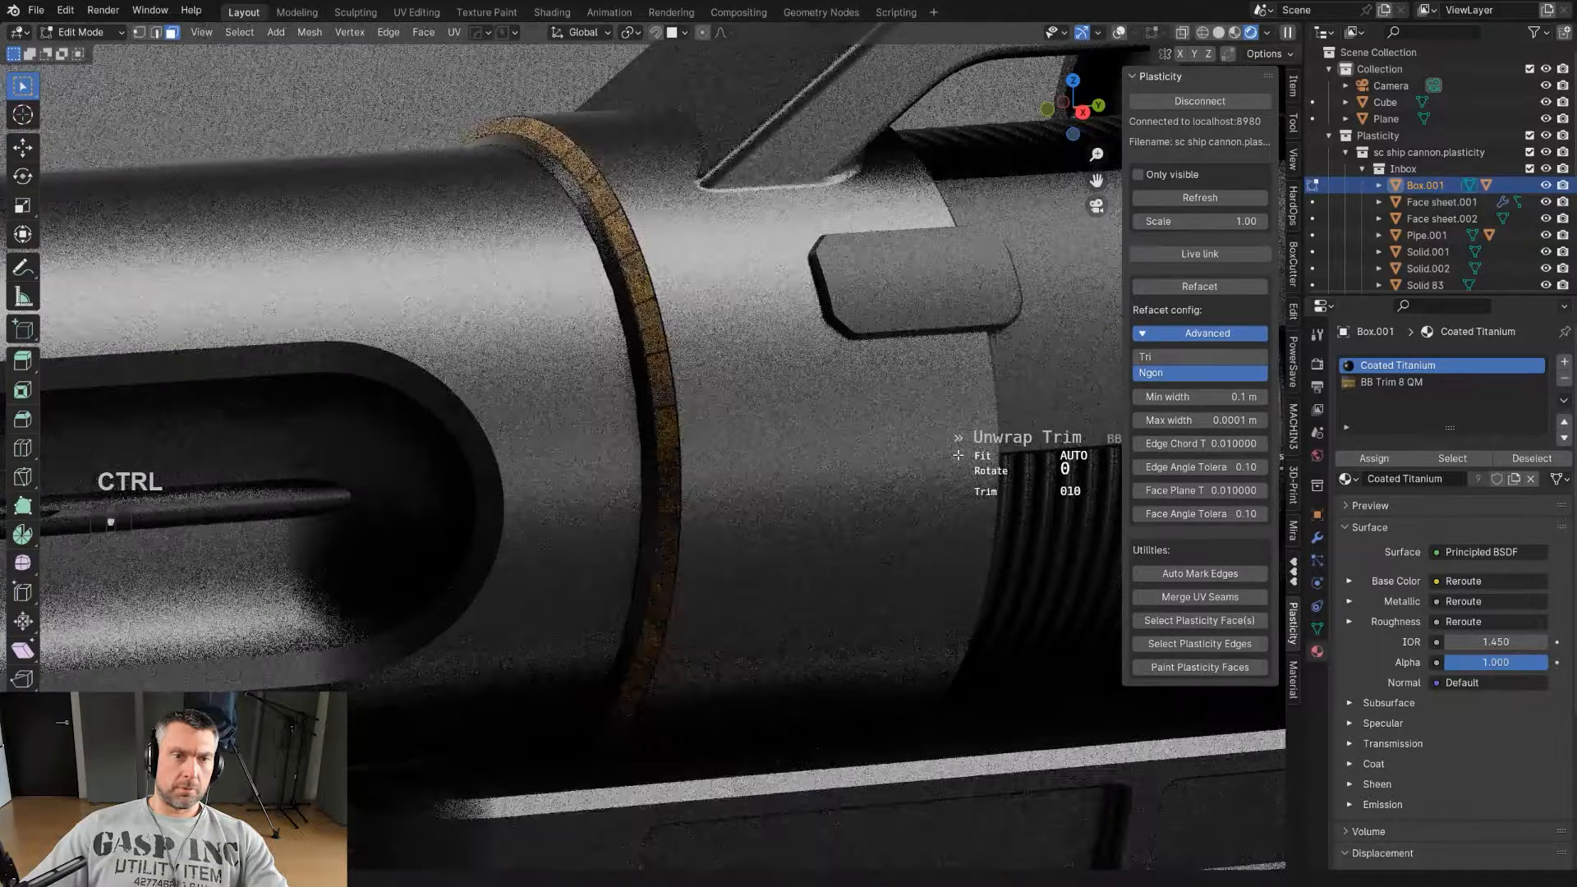
pyautogui.keyDown('ctrl'); pyautogui.scroll(-2, 958, 455); pyautogui.keyUp('ctrl')
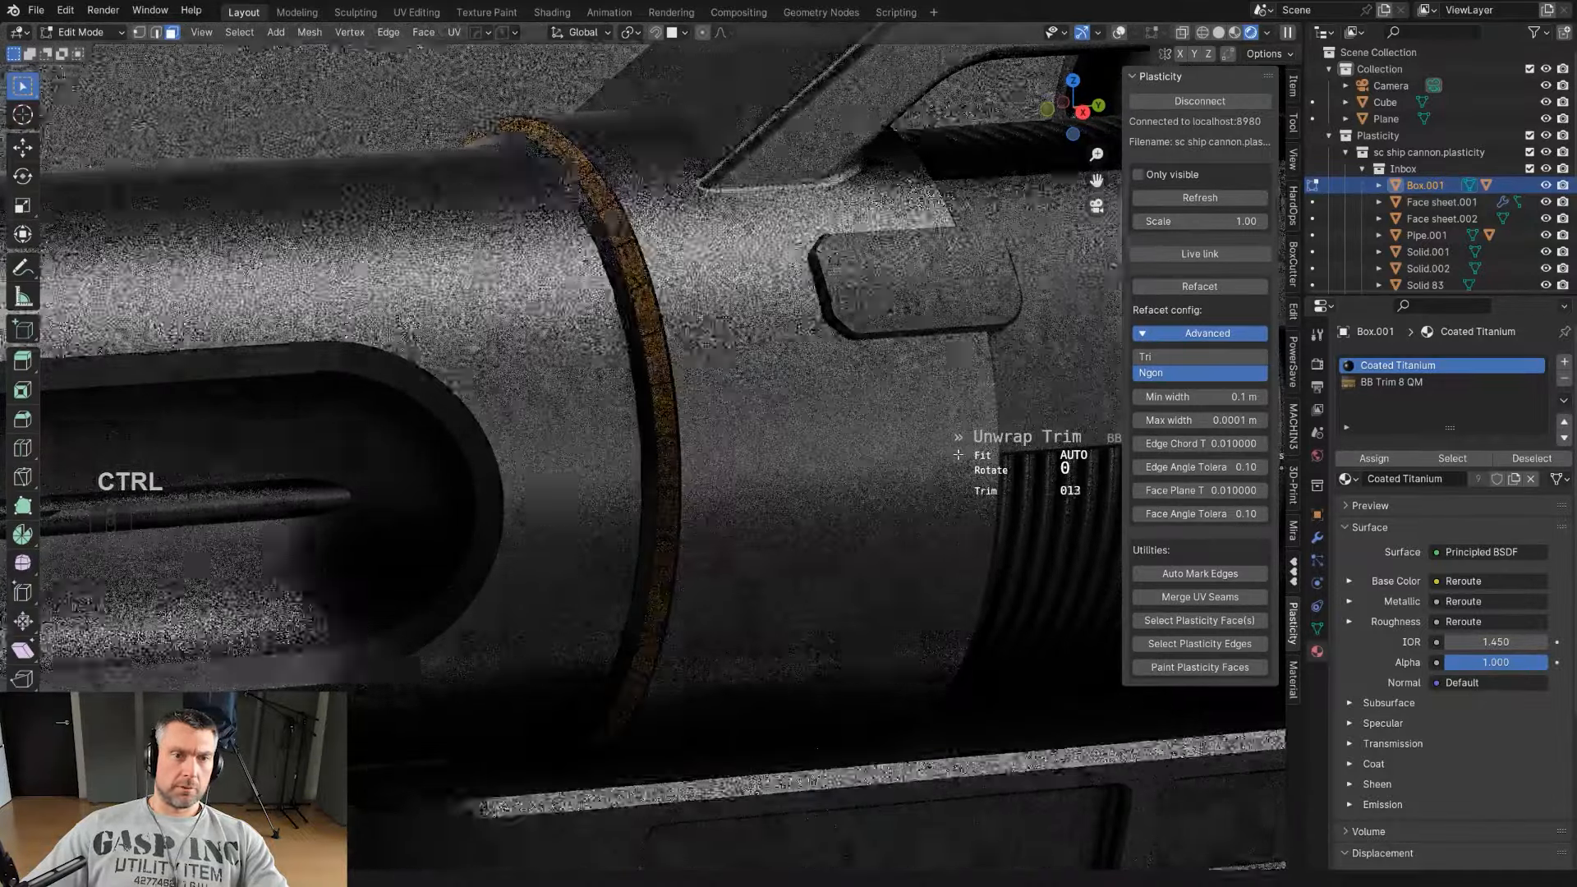
pyautogui.keyDown('ctrl'); pyautogui.scroll(-5, 959, 455); pyautogui.keyUp('ctrl')
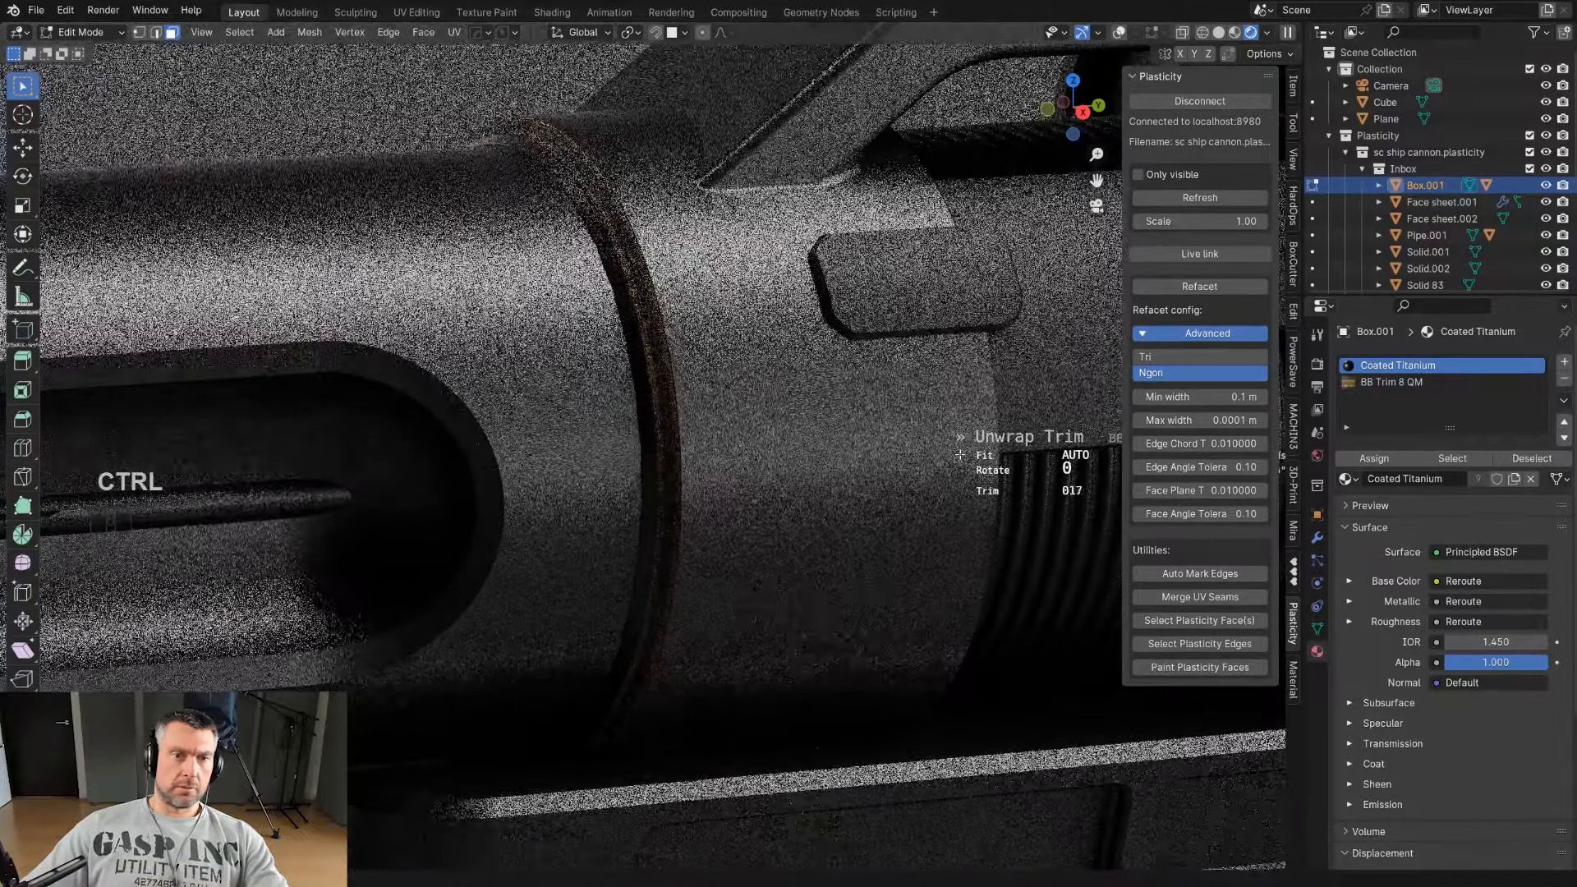
pyautogui.keyDown('ctrl'); pyautogui.scroll(-2, 959, 454); pyautogui.keyUp('ctrl')
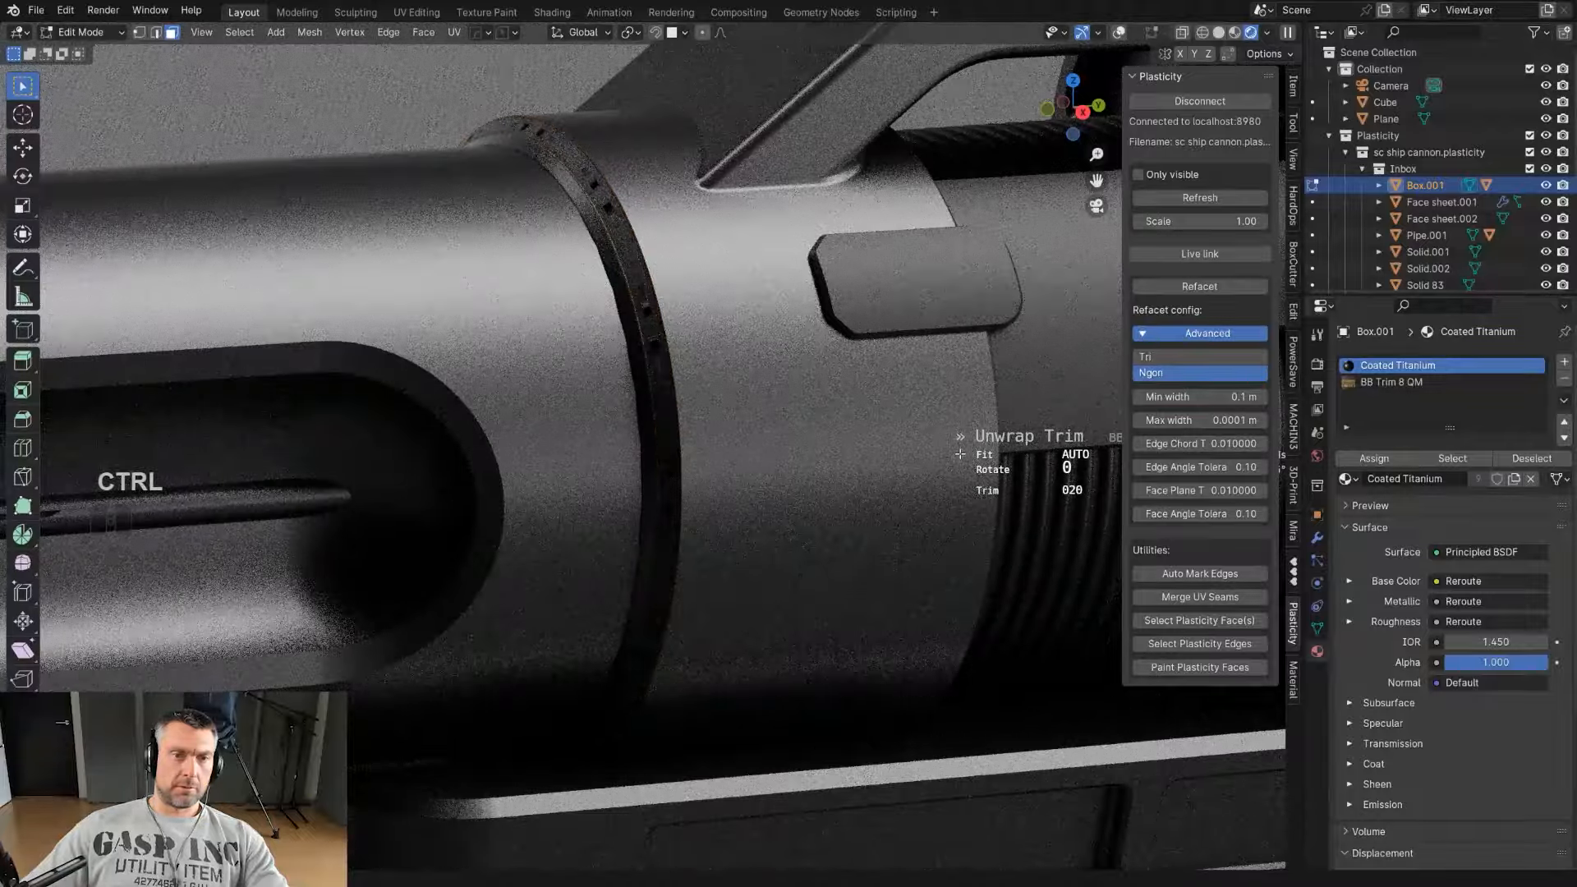
pyautogui.click(960, 454)
pyautogui.press('Tab')
# Step: Insert the Oz Circles 026 decal on the flat face of the round hub at the cannon's rear, above its central recess
pyautogui.scroll(-7, 820, 190)
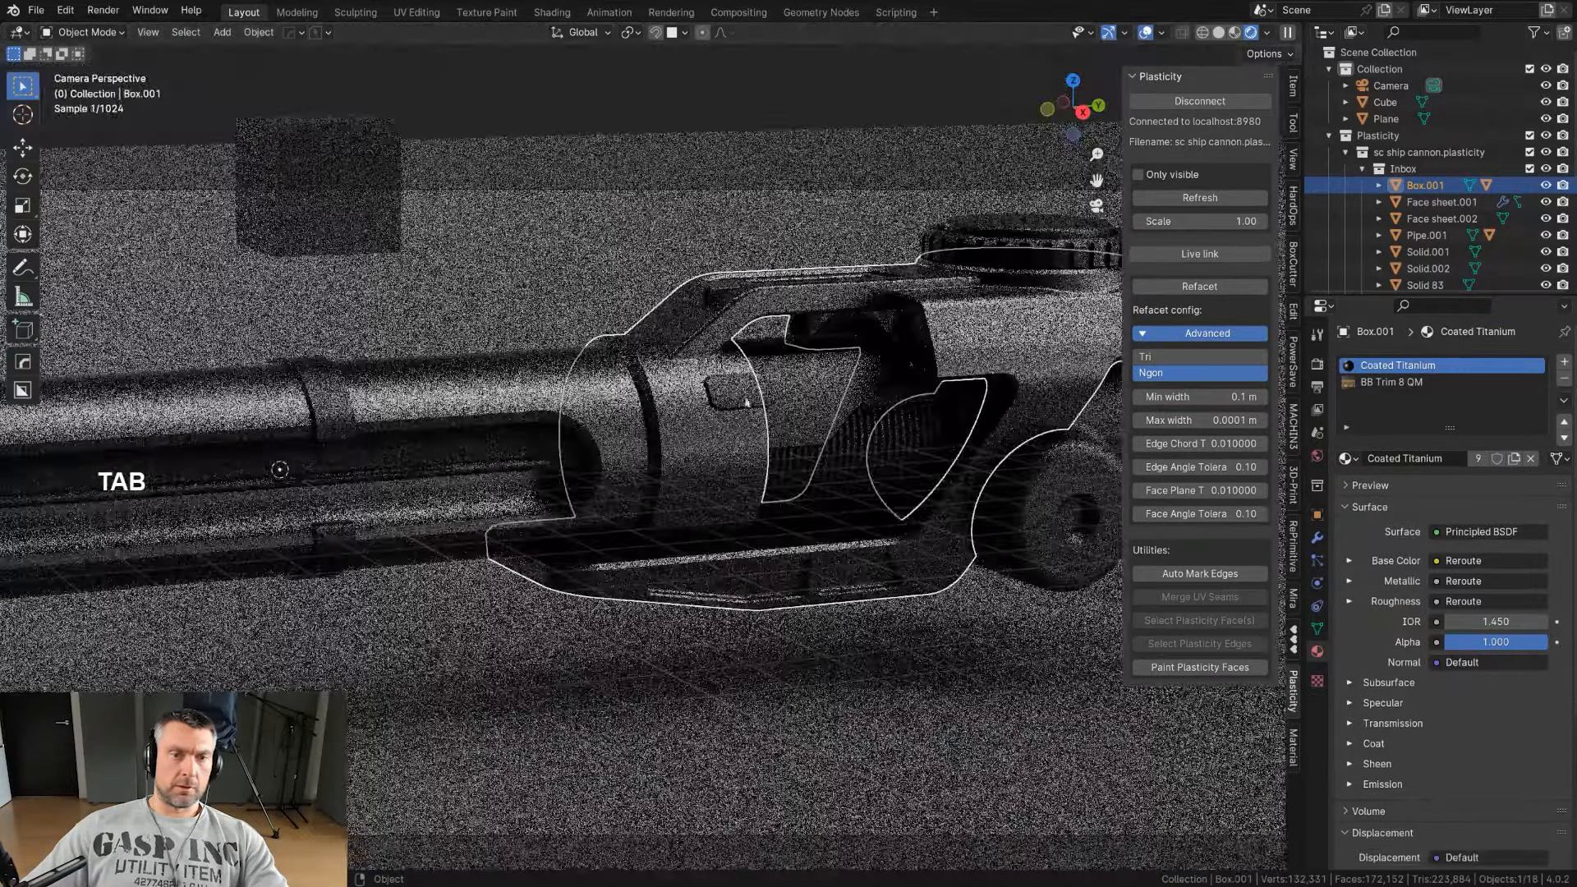
pyautogui.click(605, 271)
pyautogui.scroll(2, 799, 367)
pyautogui.keyDown('shift'); pyautogui.moveTo(799, 366); pyautogui.dragTo(605, 380, button='middle'); pyautogui.keyUp('shift')
pyautogui.click(605, 380)
pyautogui.scroll(2, 619, 451)
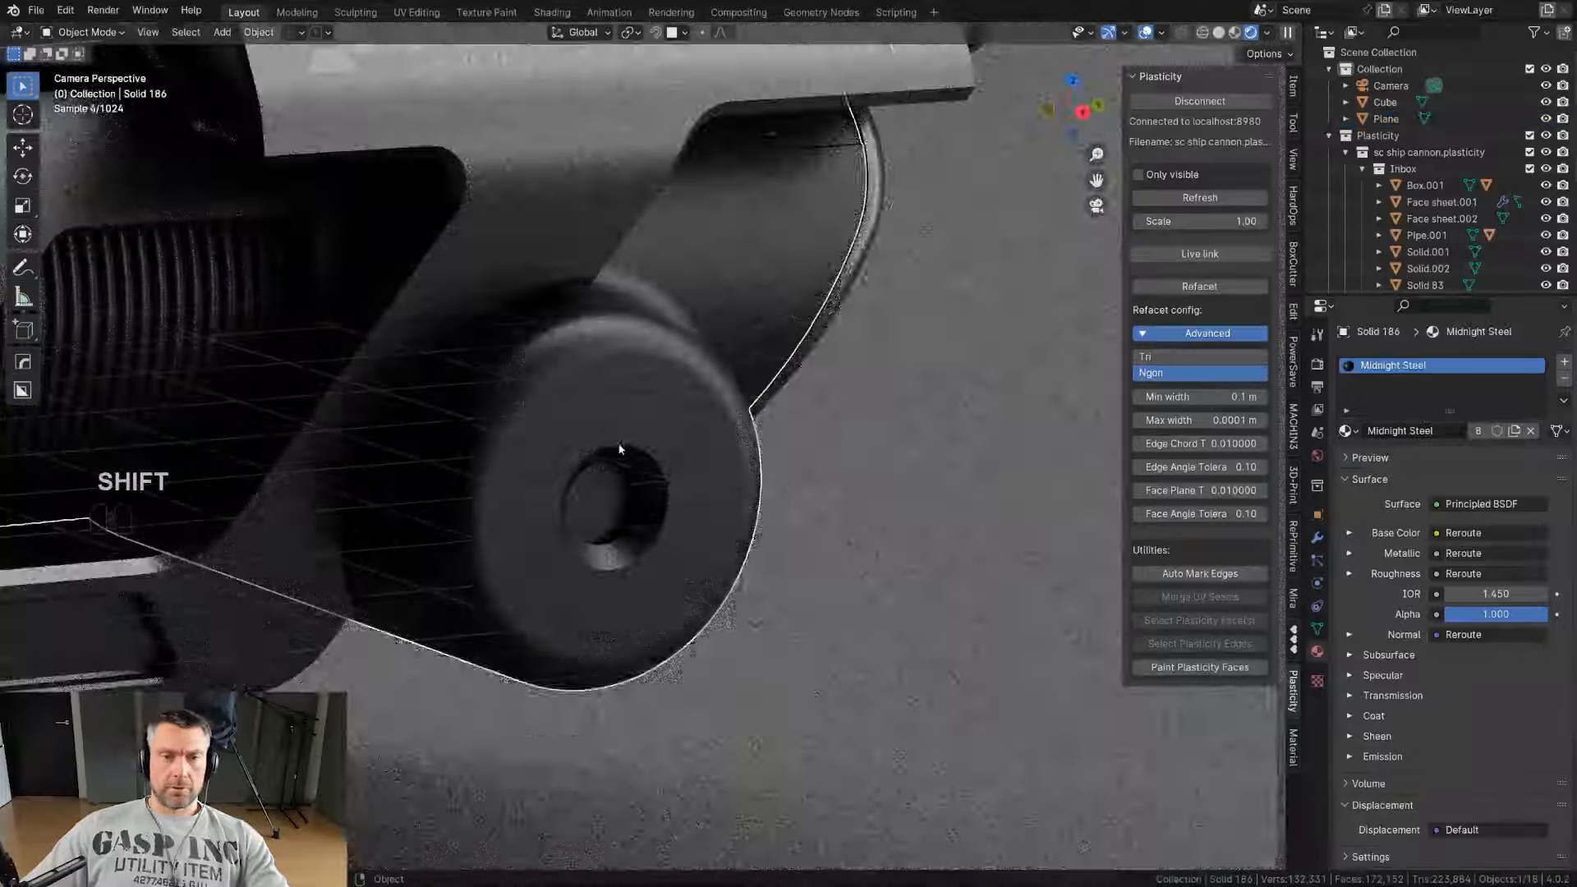
pyautogui.scroll(1, 602, 428)
pyautogui.press('d')
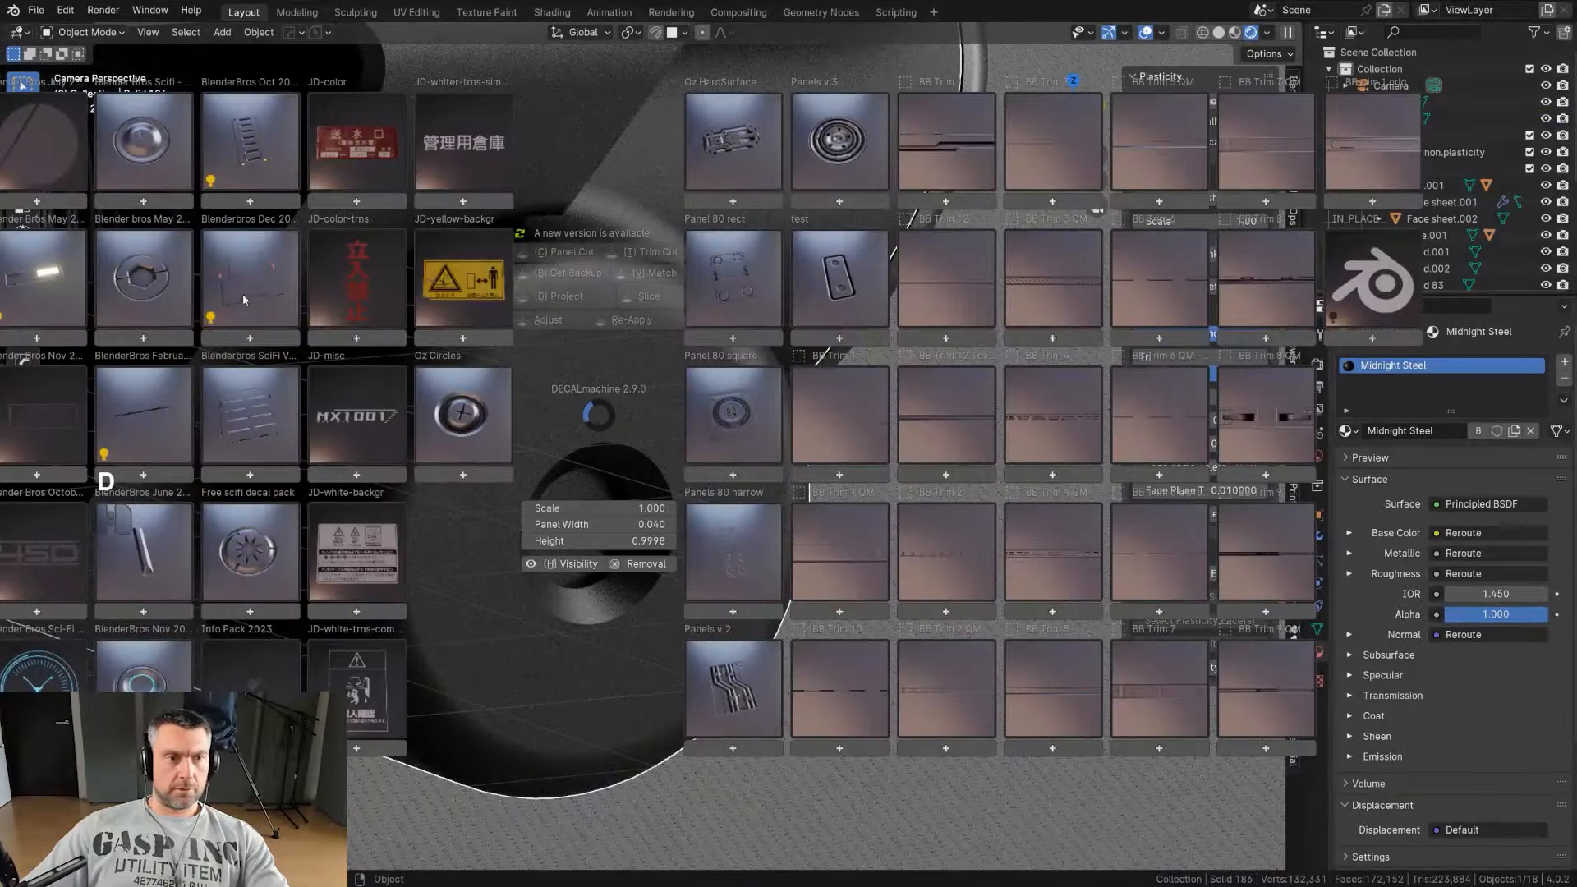
pyautogui.click(160, 146)
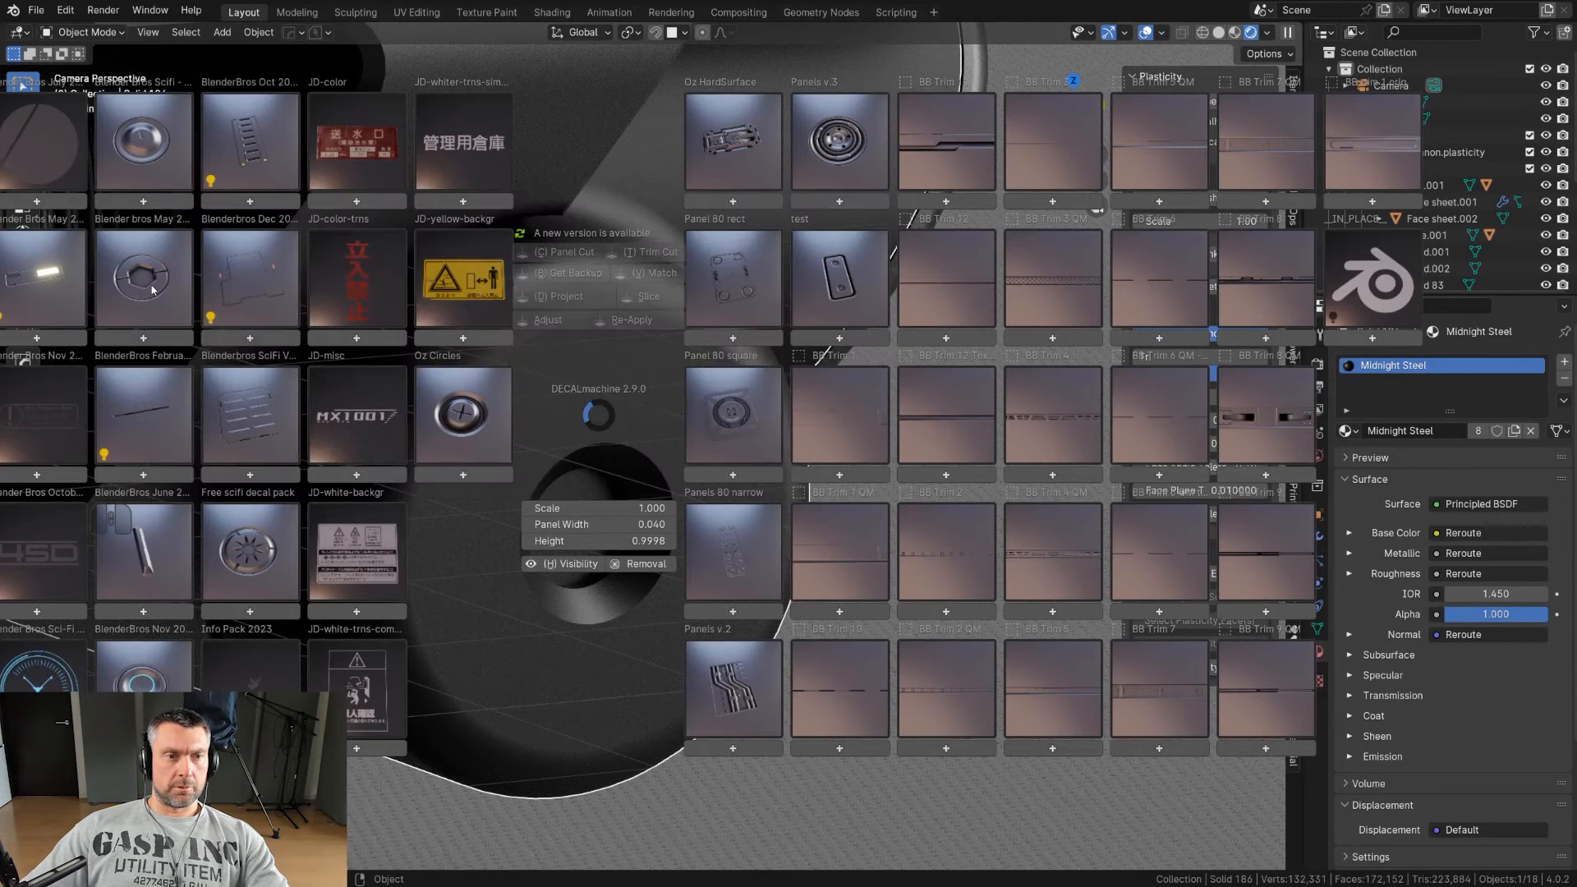
pyautogui.click(461, 422)
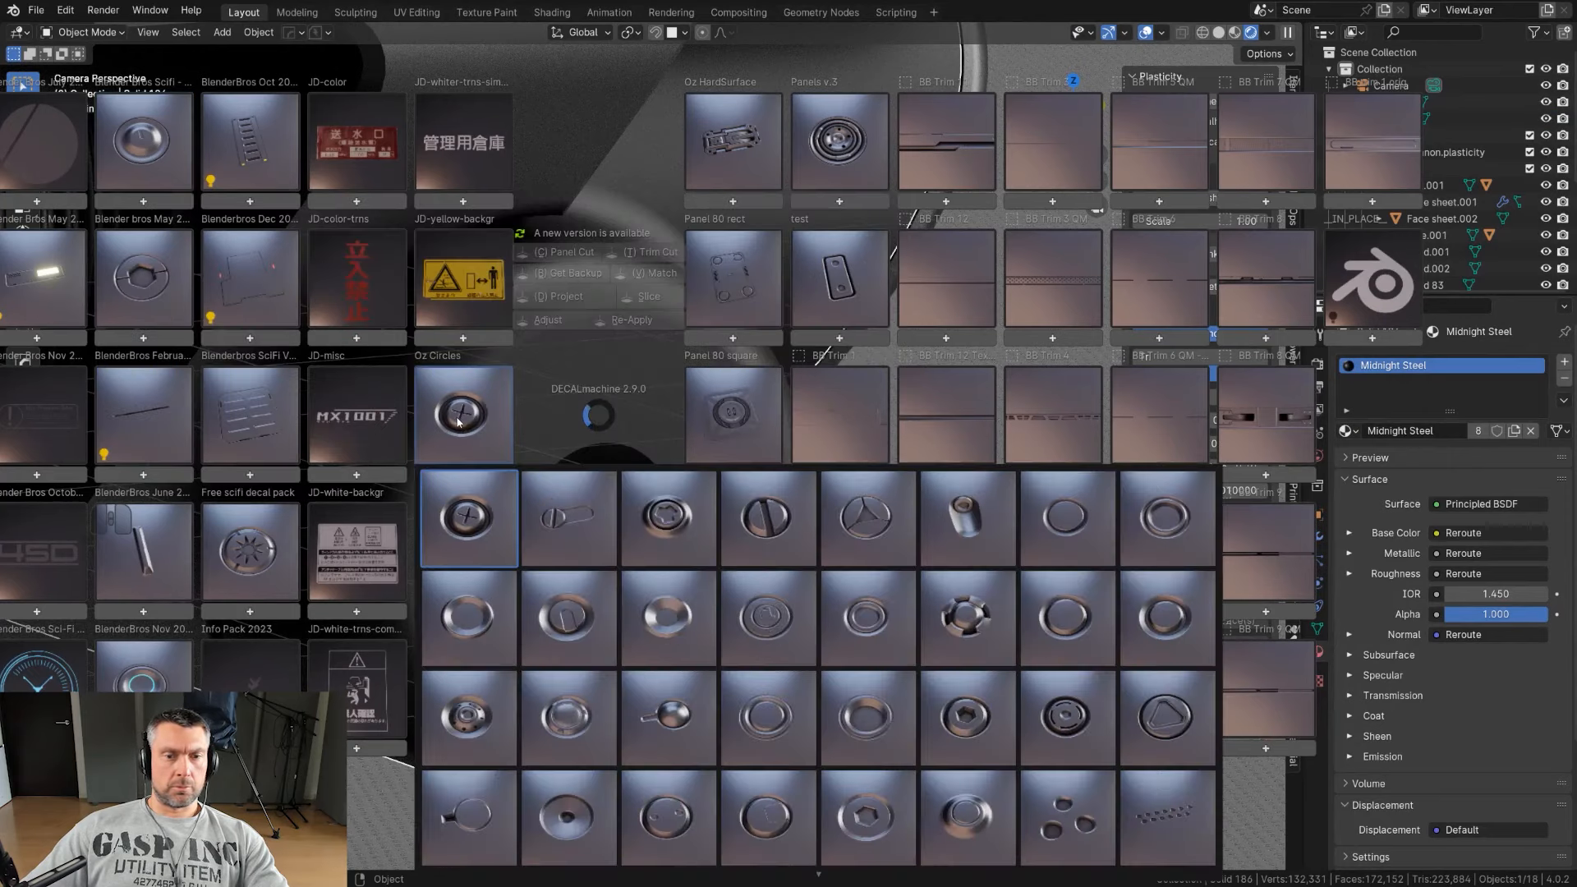
pyautogui.click(457, 422)
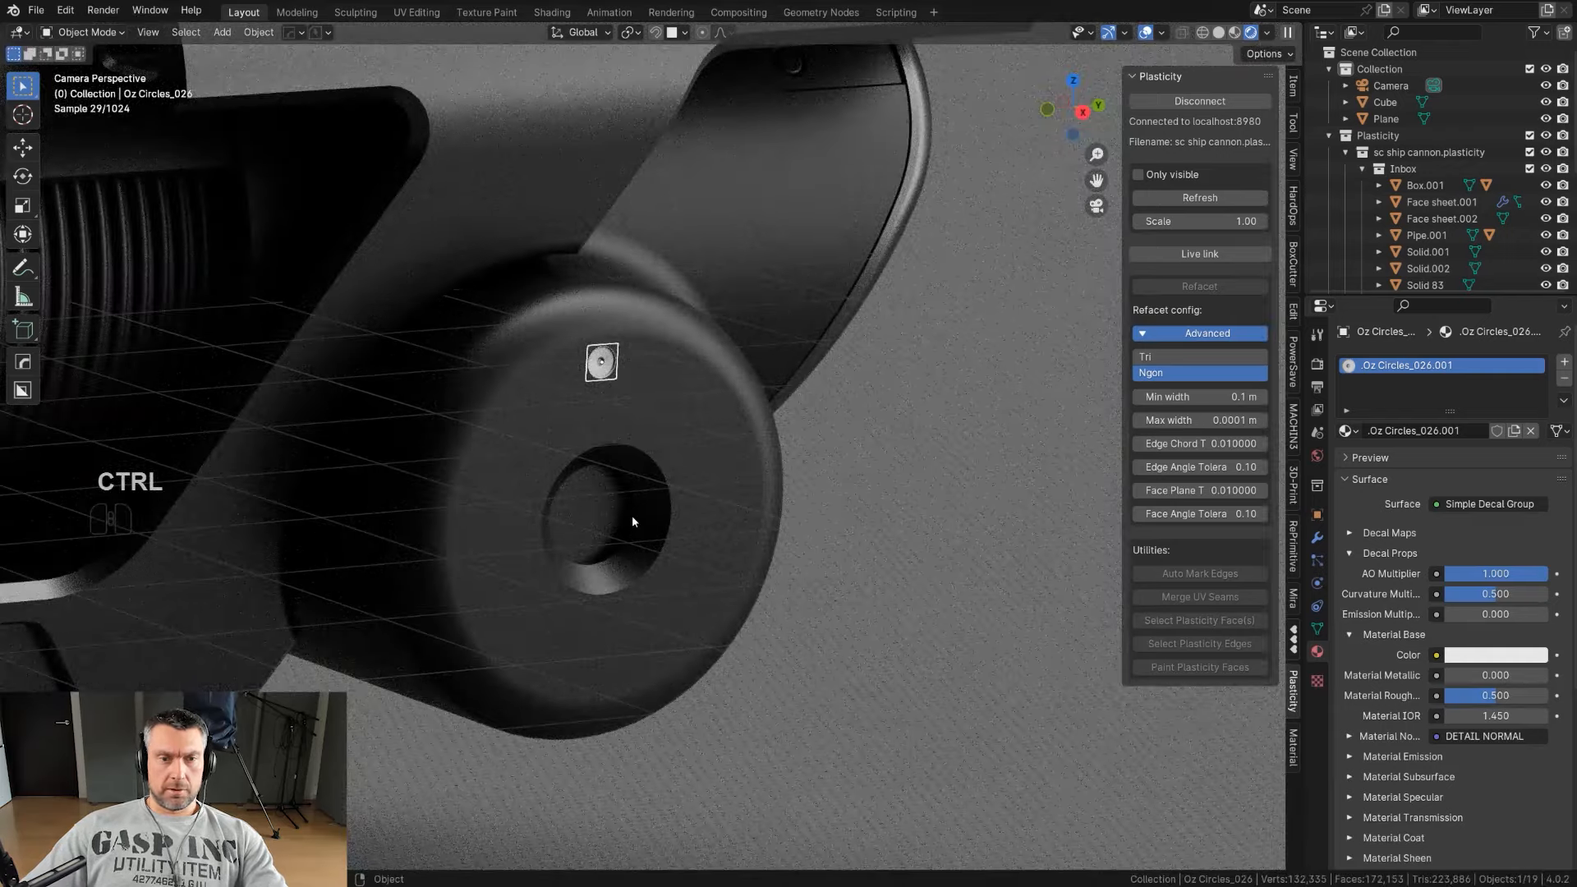
# Step: Select all faces of the hub's recessed circular floor in Edit Mode and set the 3D cursor to their centre
pyautogui.click(633, 517)
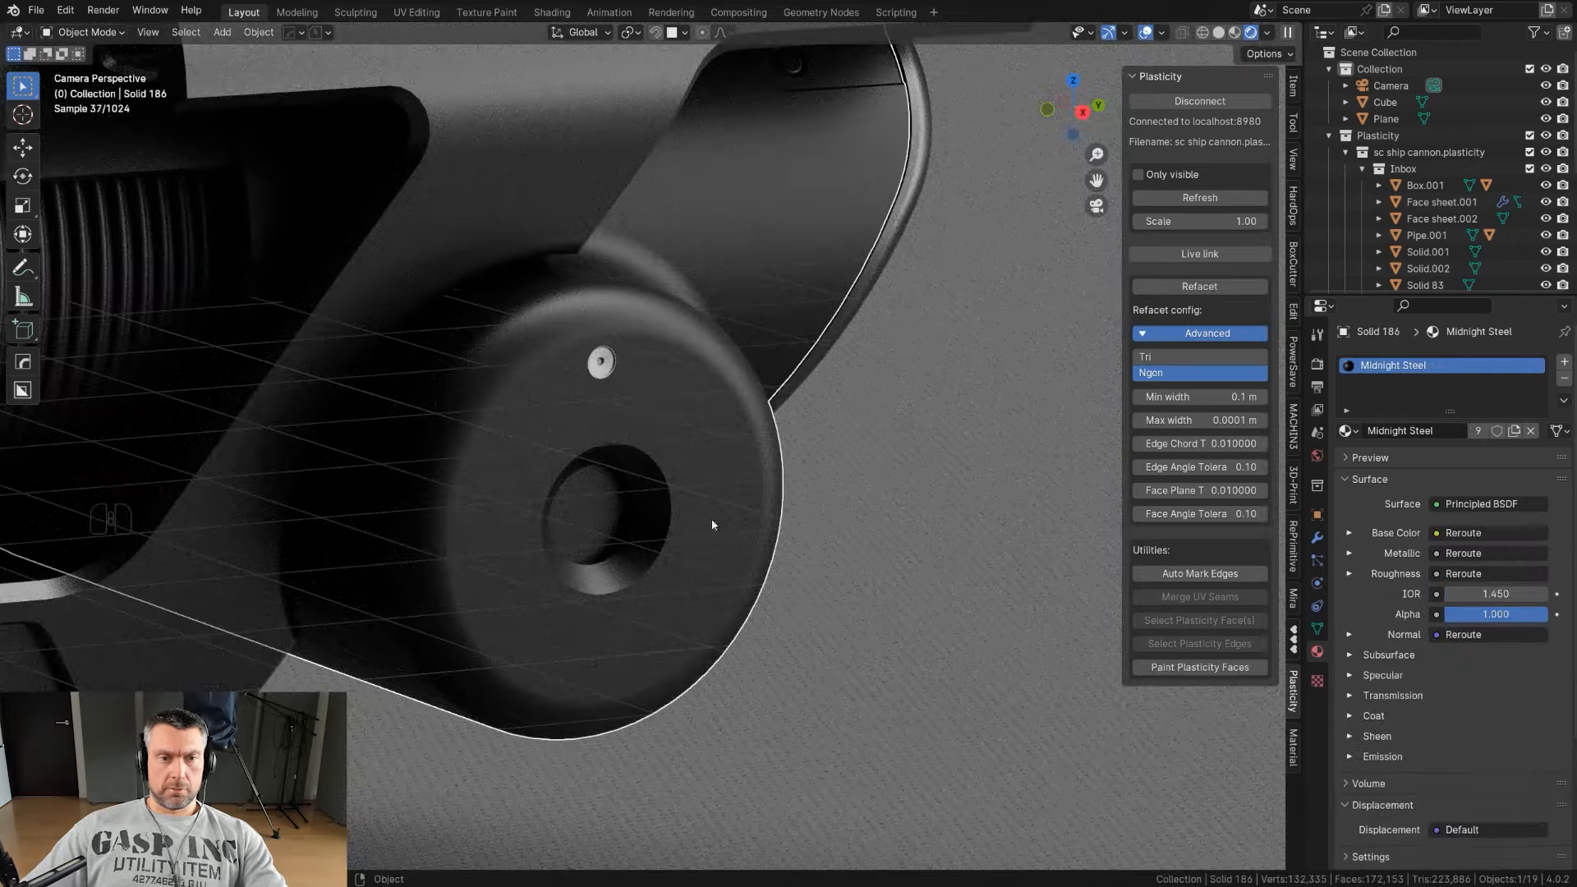
pyautogui.press('Tab')
pyautogui.click(575, 531)
pyautogui.scroll(4, 578, 531)
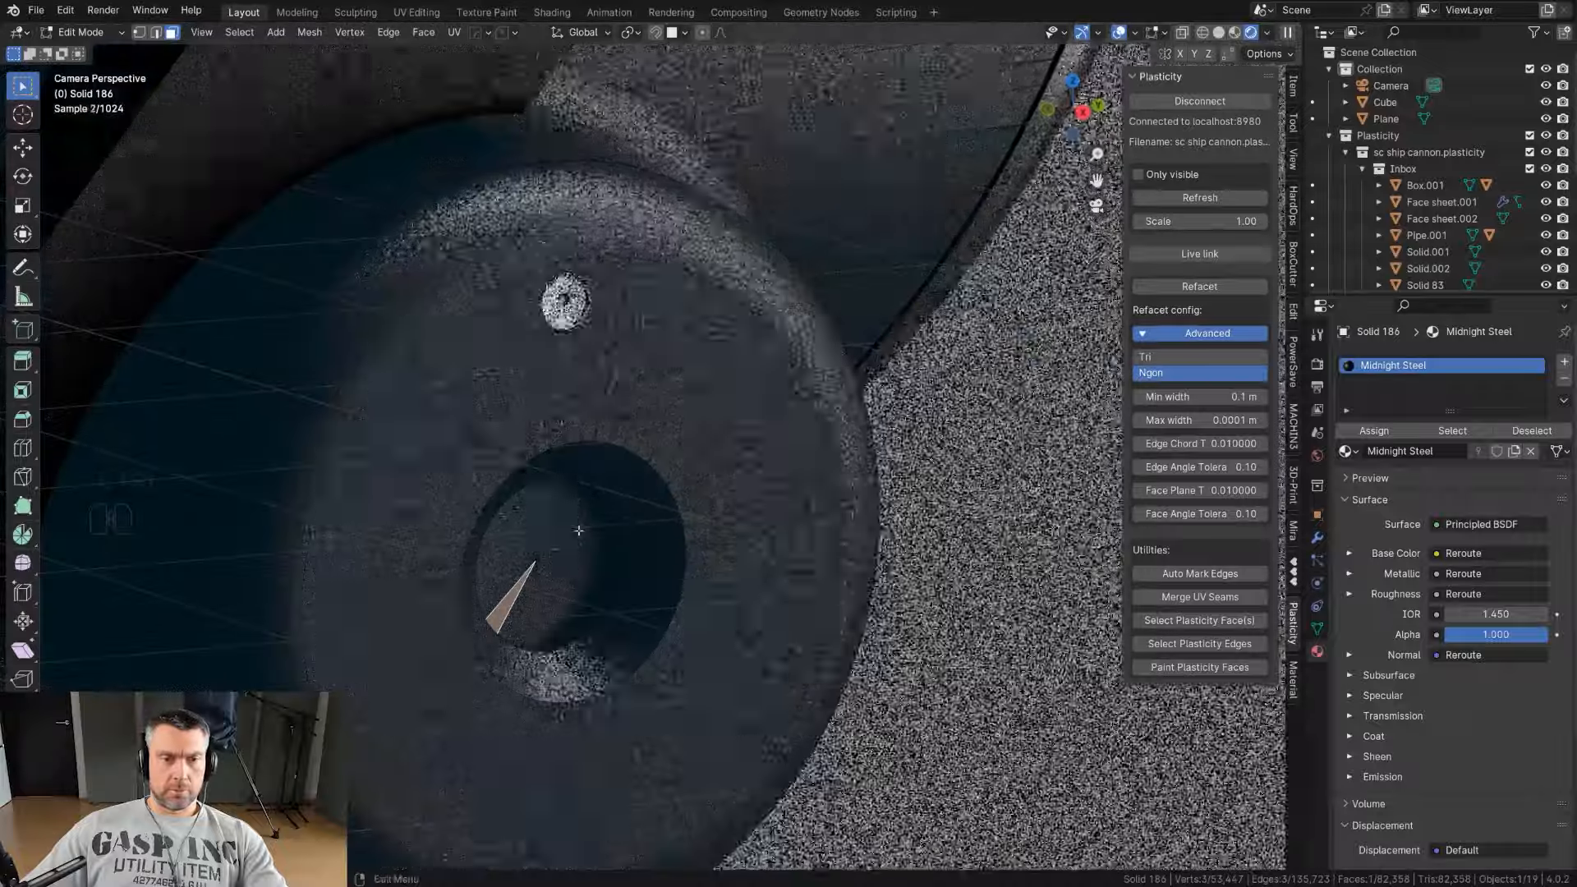
pyautogui.keyDown('ctrl'); pyautogui.click(537, 511); pyautogui.keyUp('ctrl')
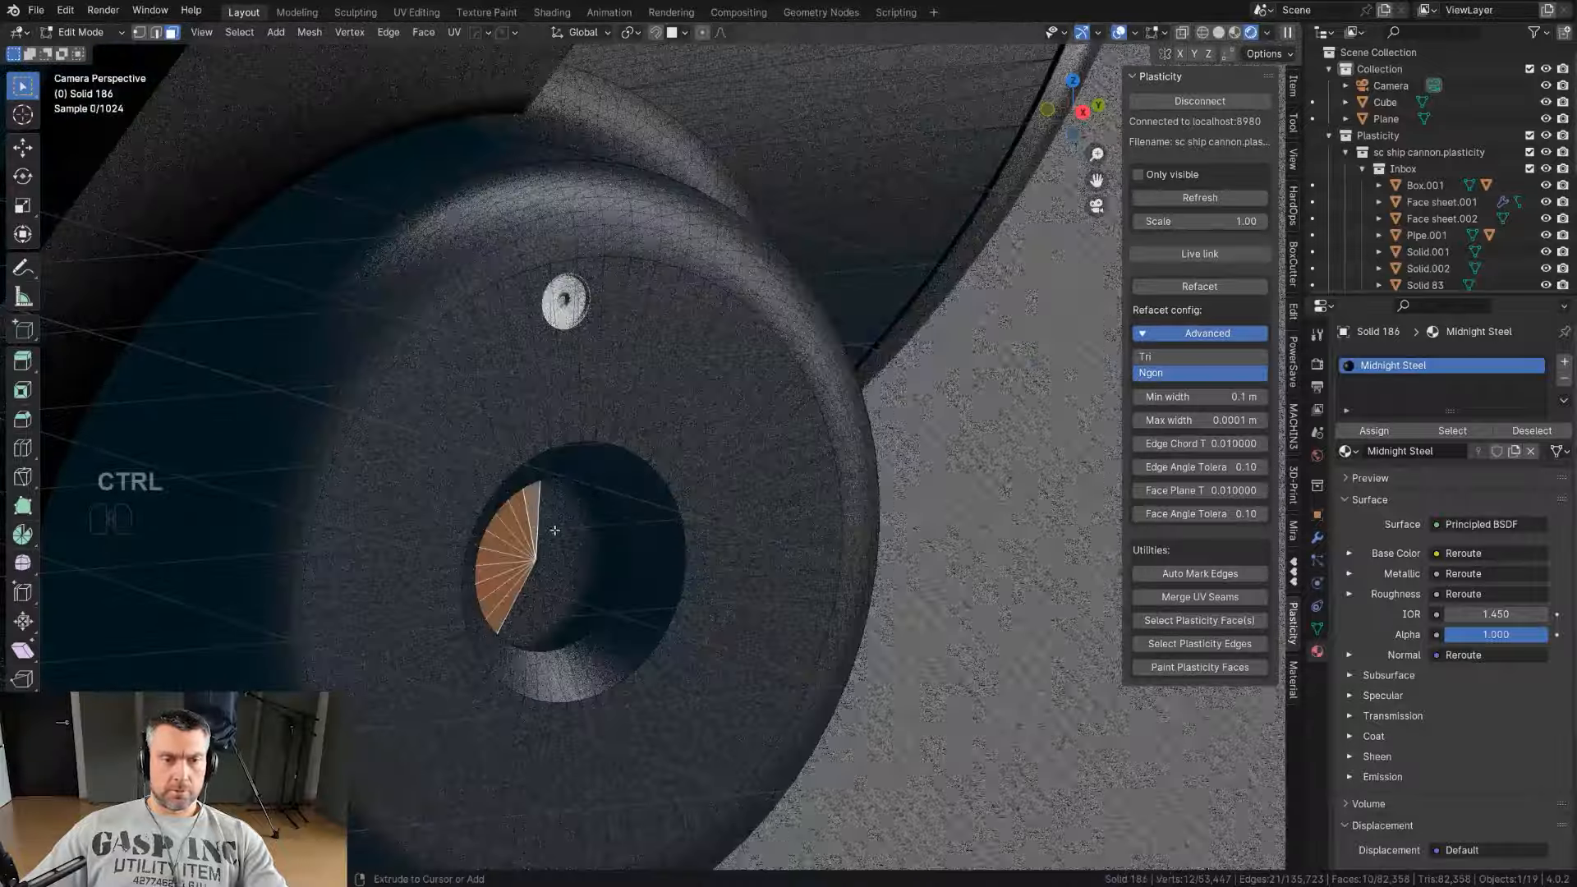
pyautogui.keyDown('ctrl'); pyautogui.click(581, 543); pyautogui.keyUp('ctrl')
pyautogui.keyDown('ctrl'); pyautogui.click(565, 600); pyautogui.keyUp('ctrl')
pyautogui.keyDown('ctrl'); pyautogui.click(517, 610); pyautogui.keyUp('ctrl')
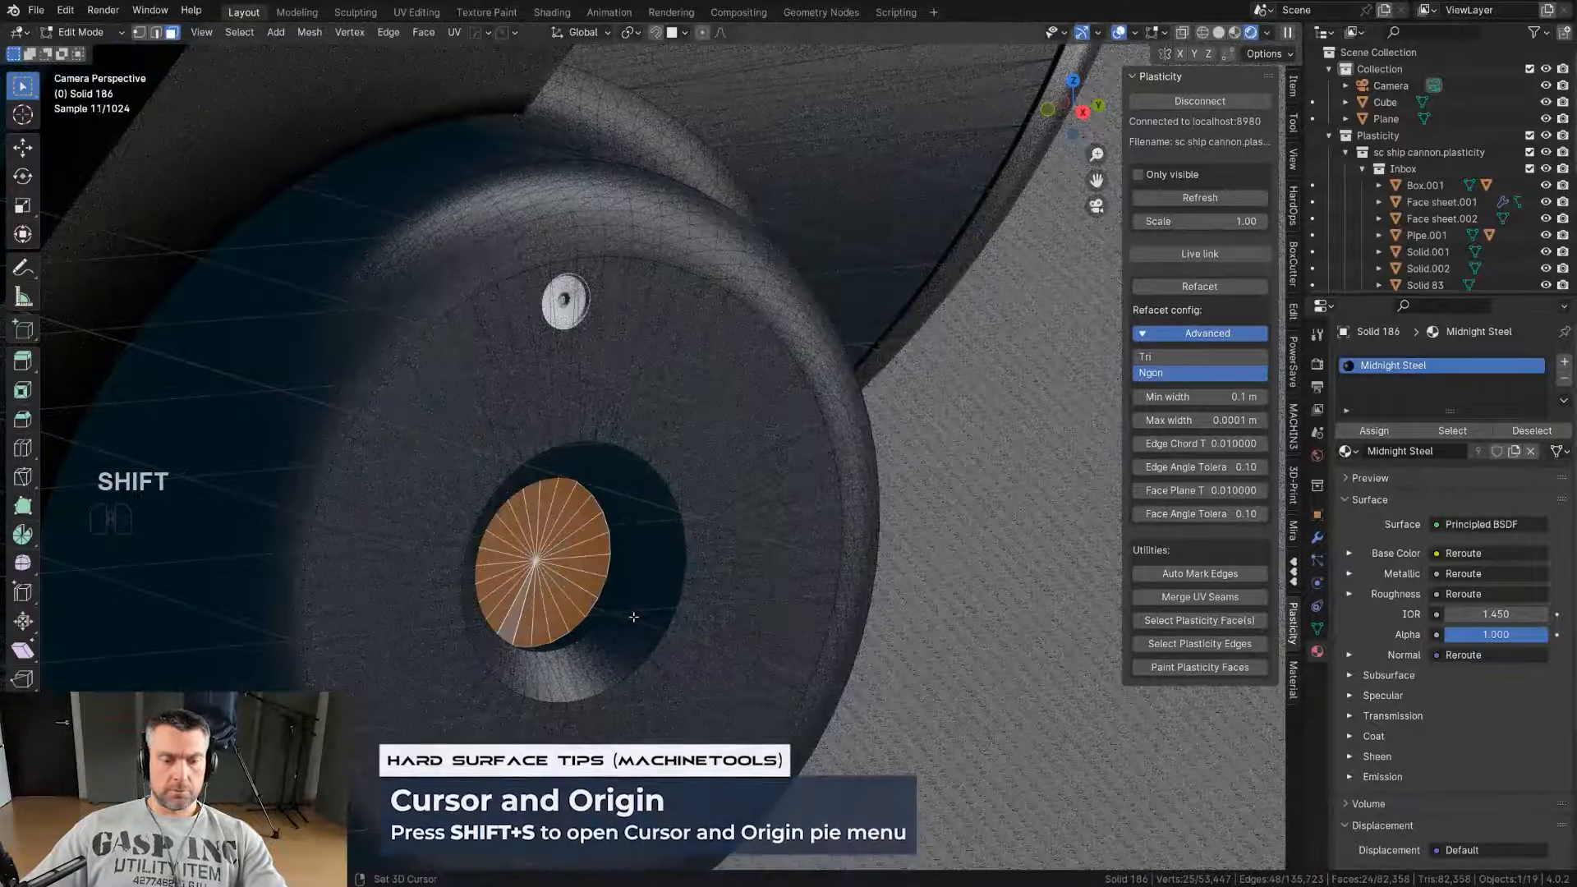
pyautogui.hotkey('shift', 's')
pyautogui.click(753, 624)
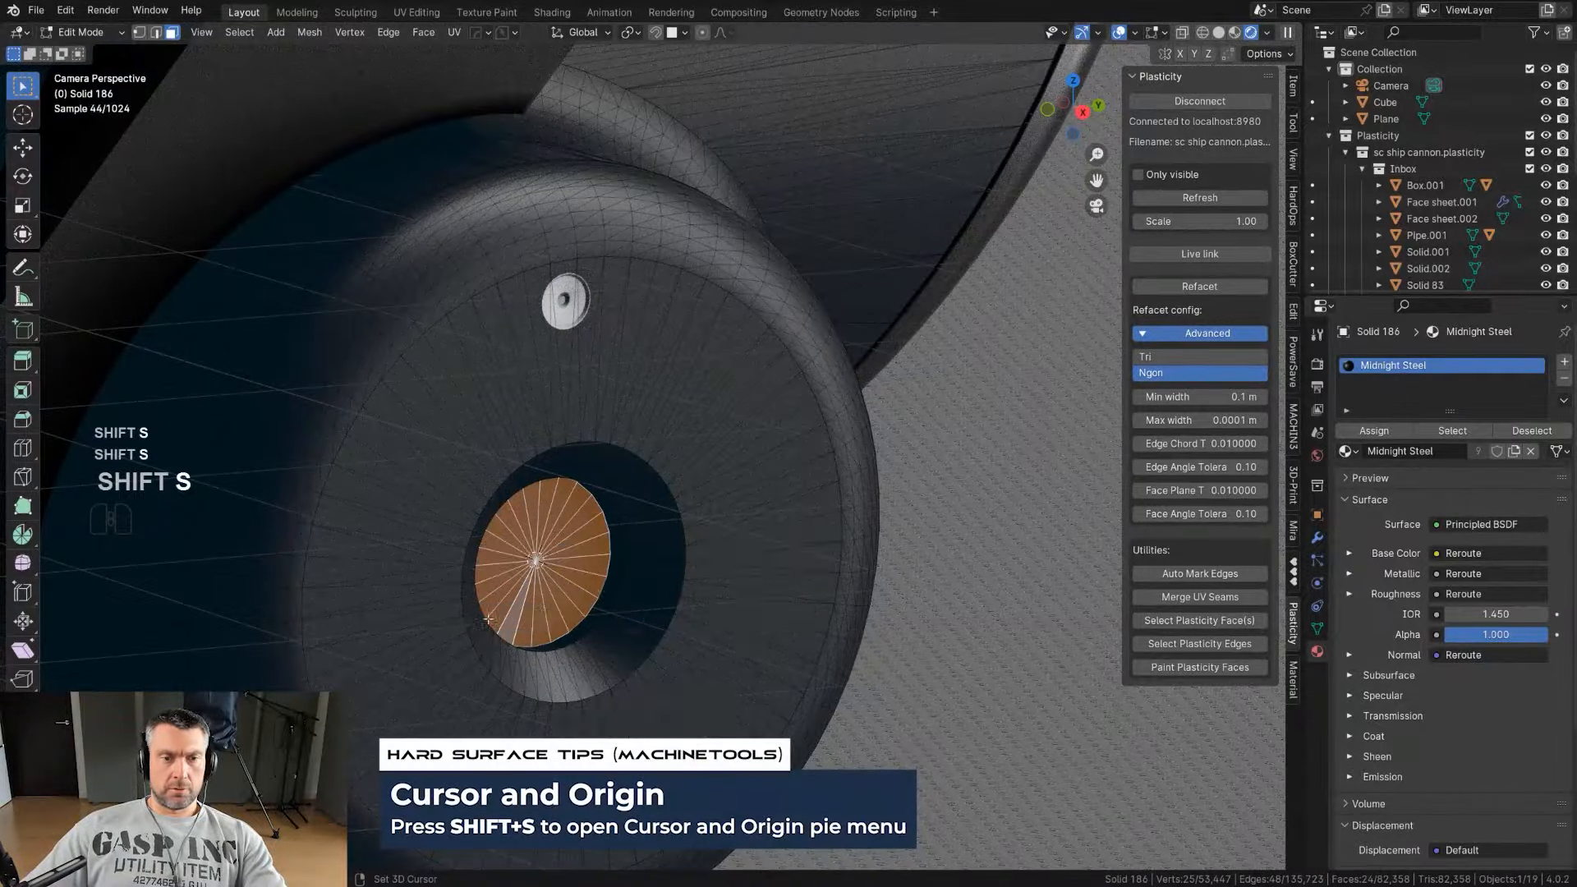
pyautogui.press('Tab')
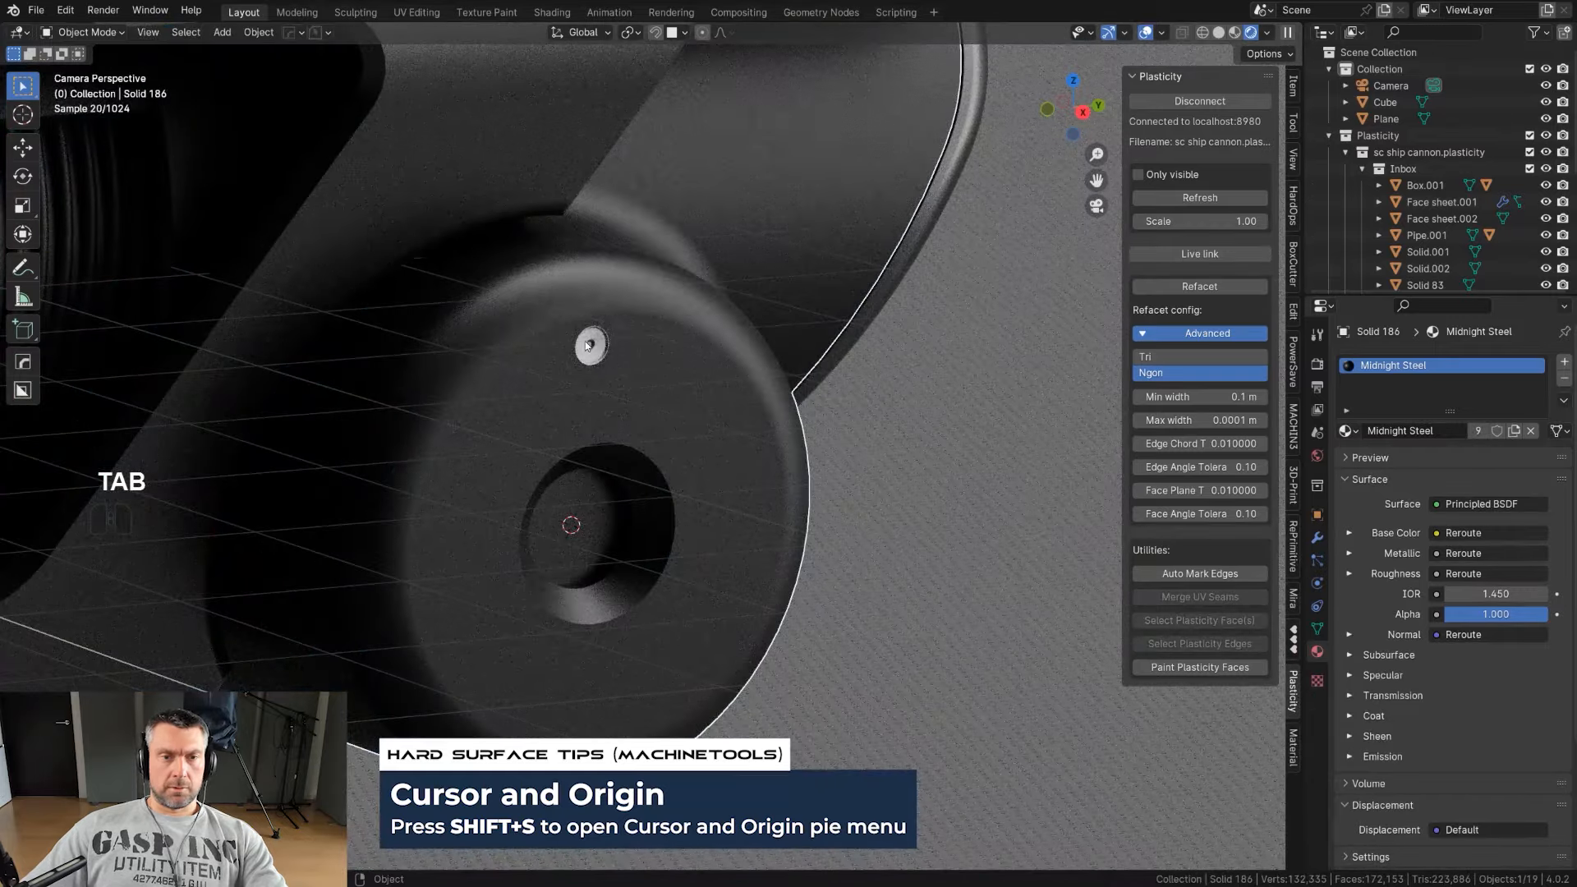
# Step: Radial-array the circle decal around the 3D cursor on the hub with 7 segments
pyautogui.rightClick(588, 345)
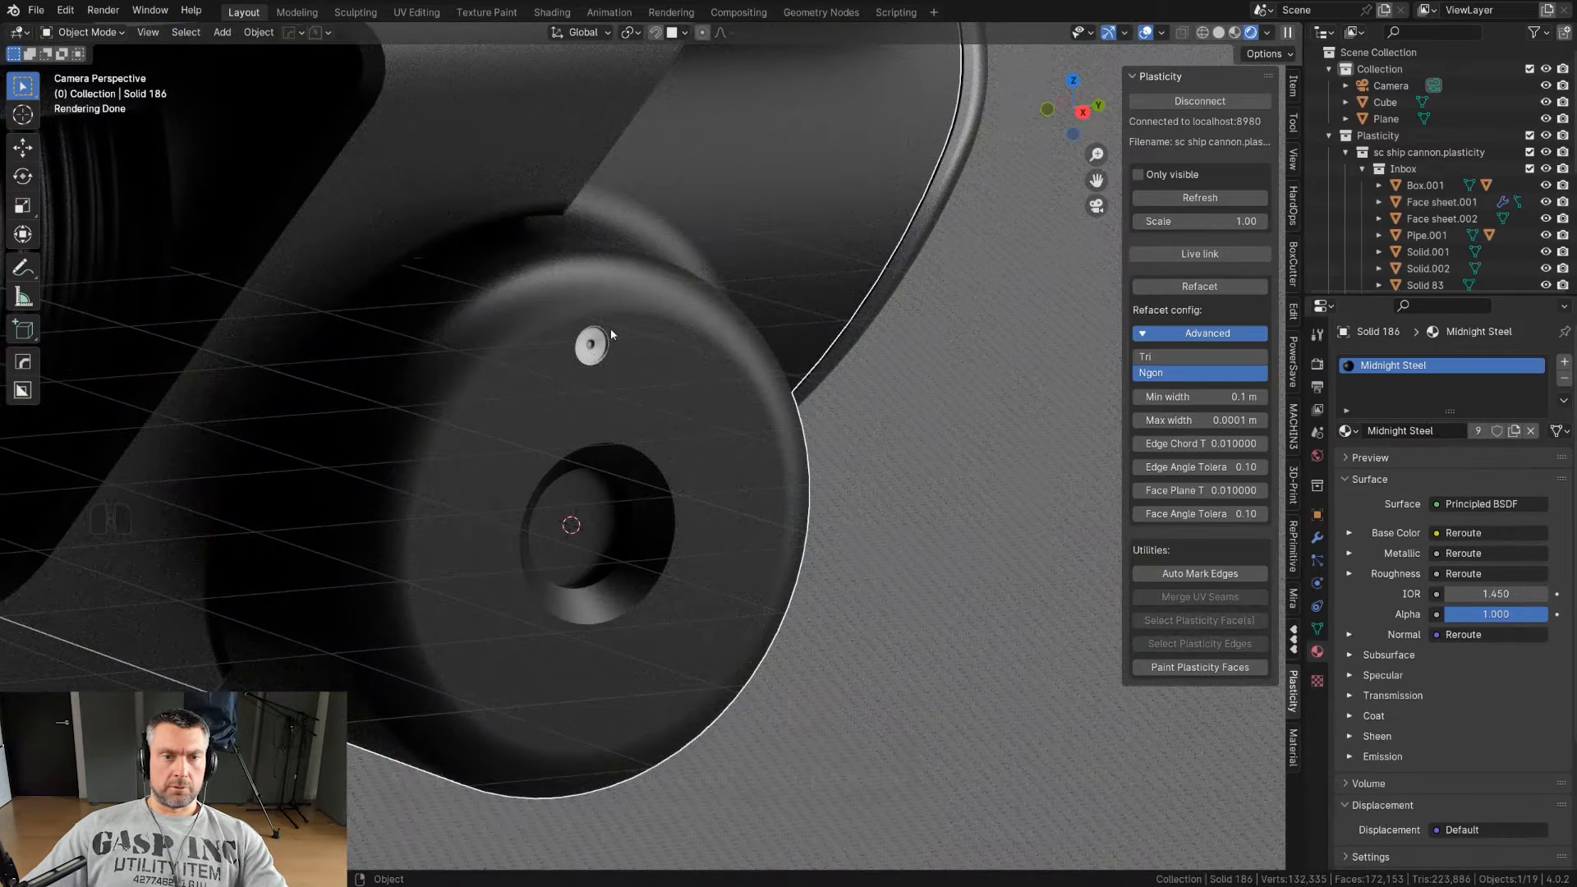
pyautogui.click(606, 338)
pyautogui.press('s')
pyautogui.click(730, 398)
pyautogui.rightClick(729, 398)
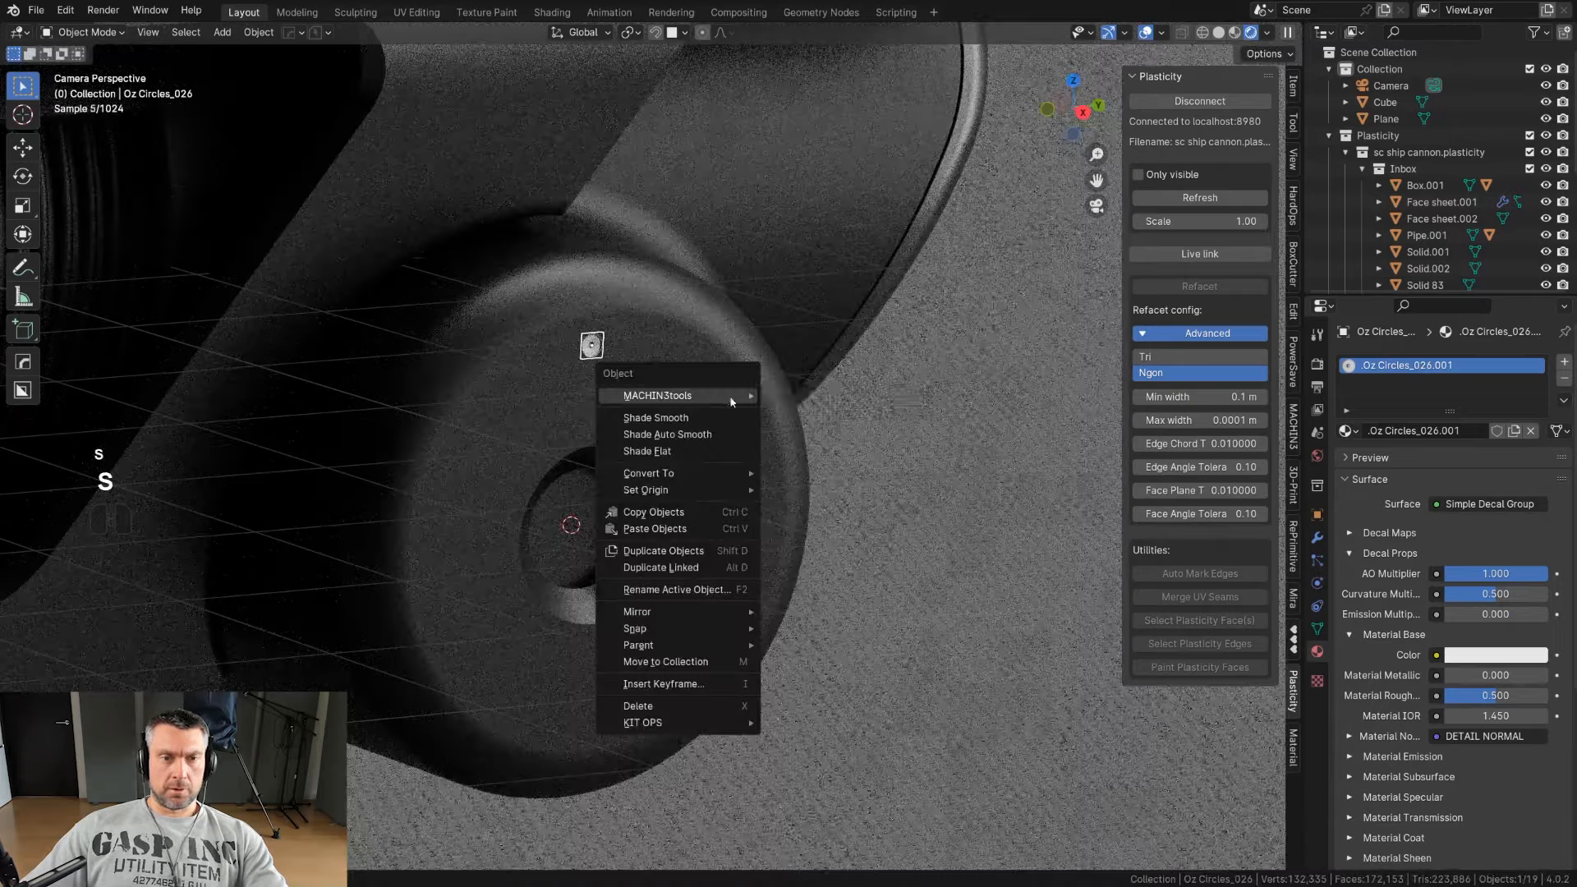
pyautogui.press('d')
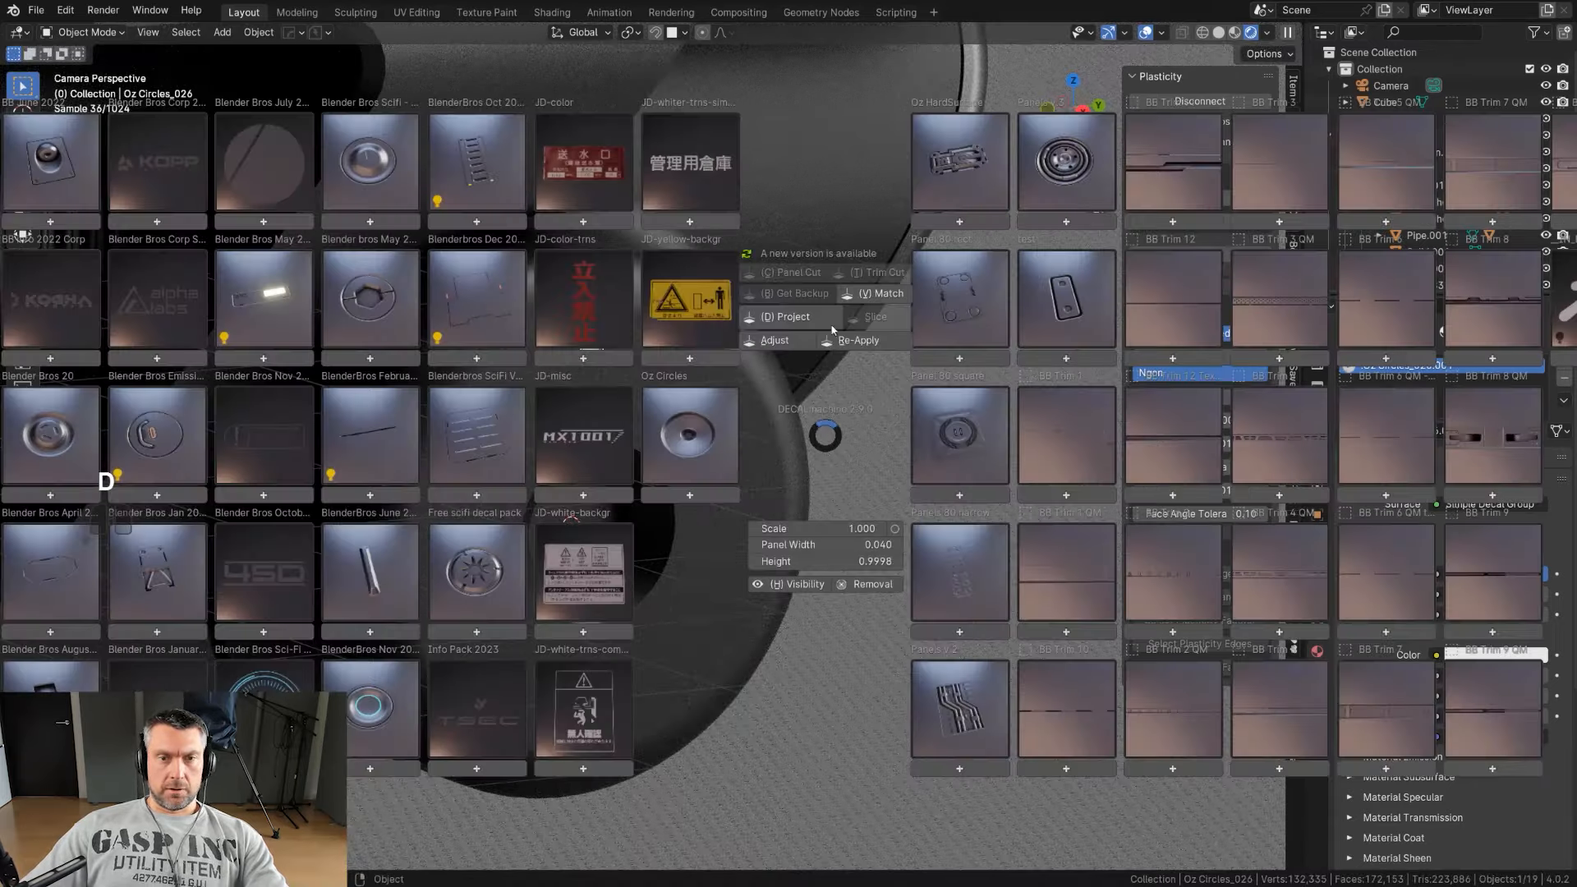
pyautogui.press('q')
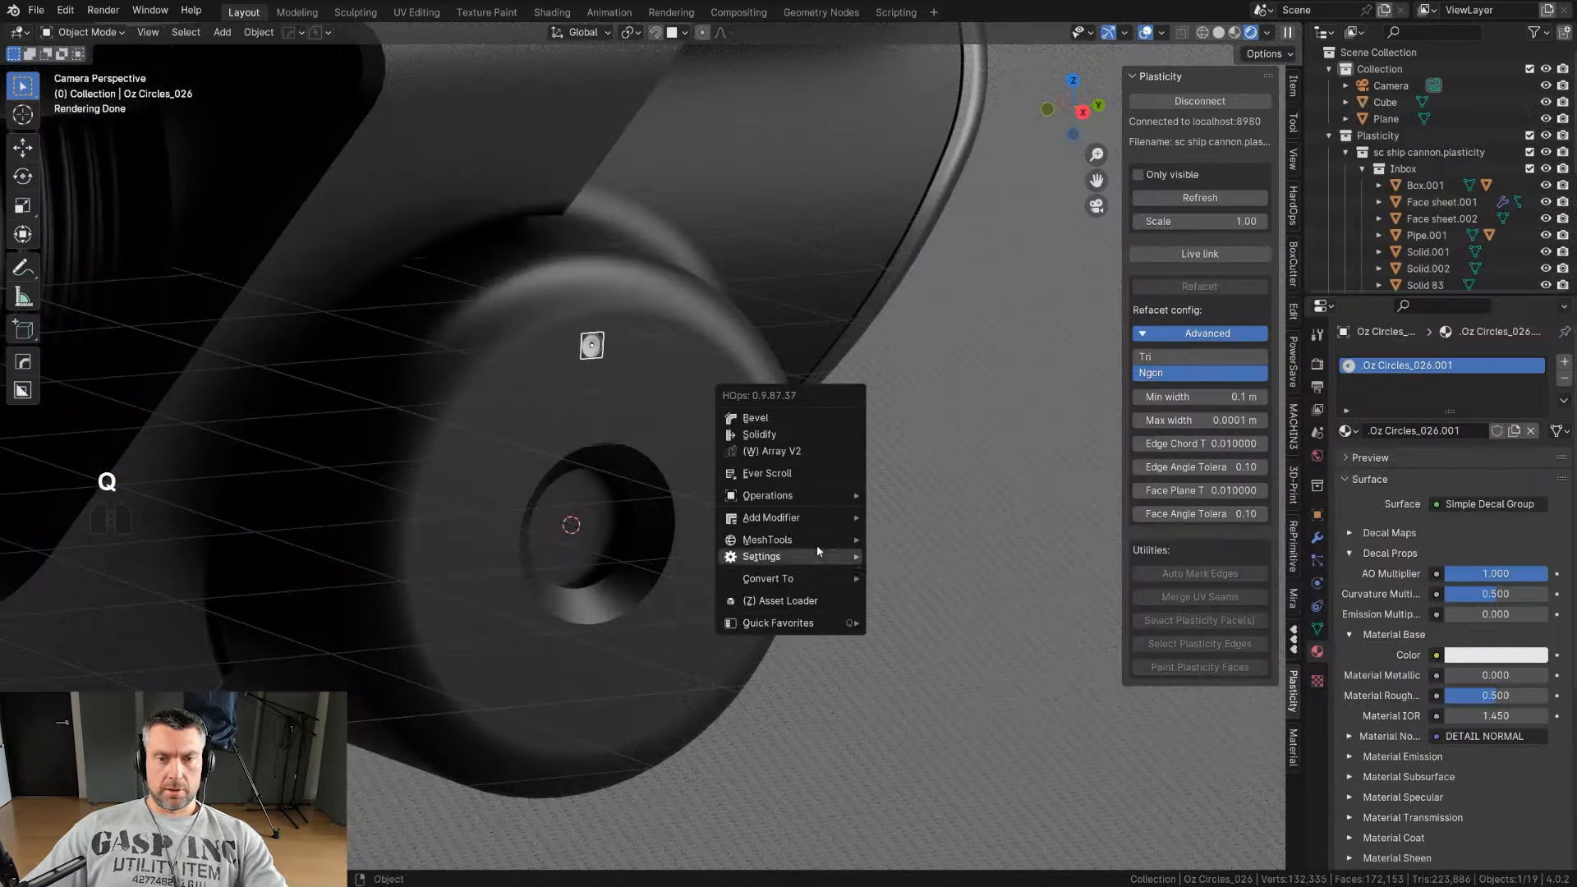
pyautogui.moveTo(822, 496)
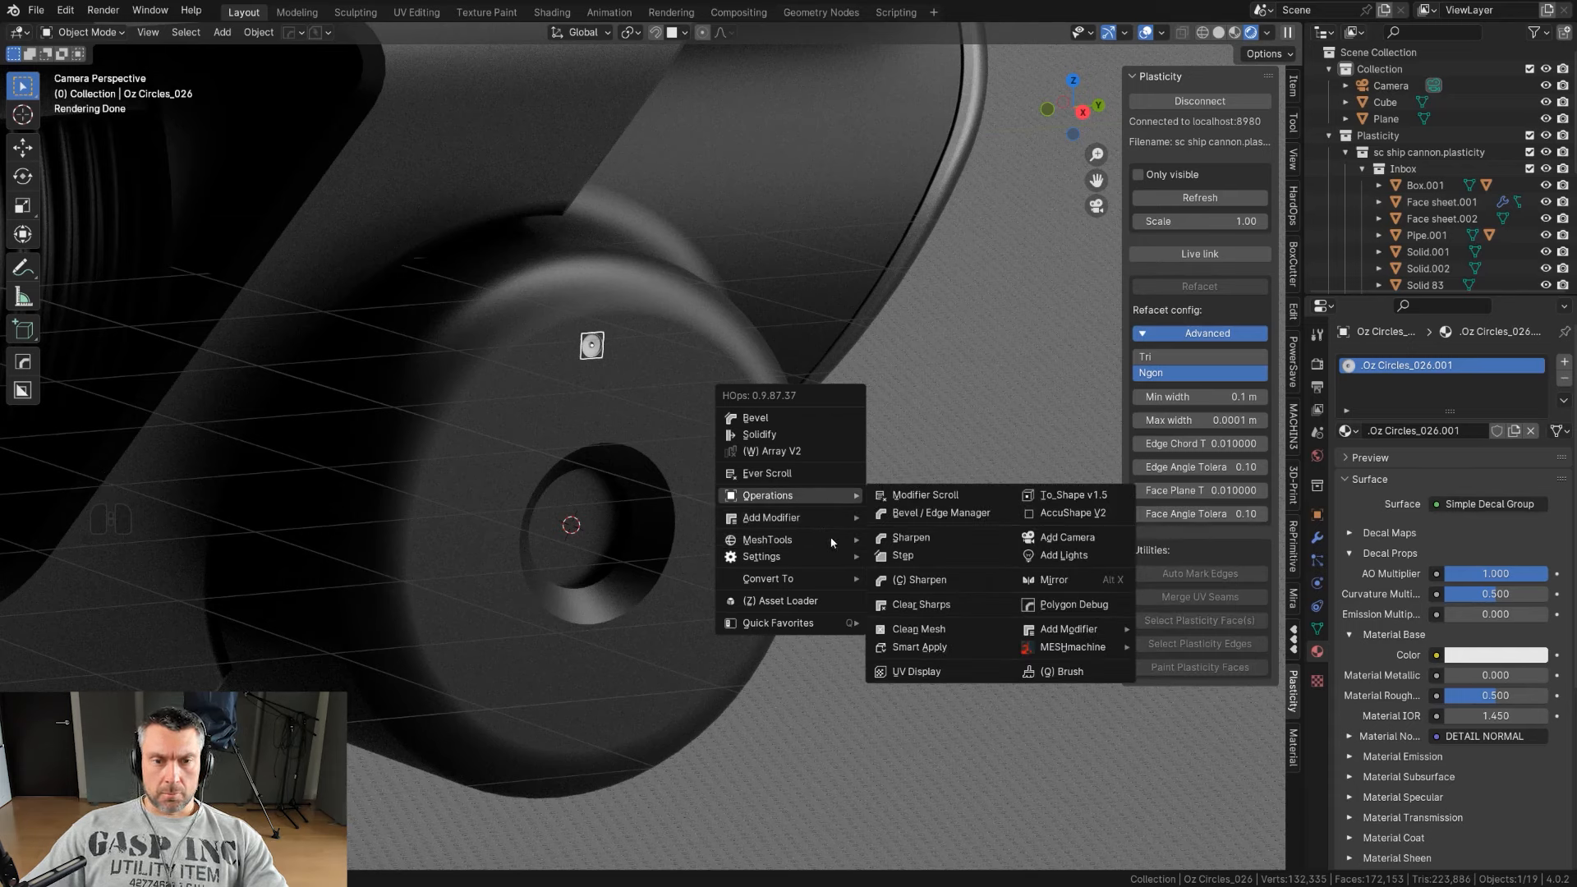
pyautogui.moveTo(832, 541)
pyautogui.click(920, 635)
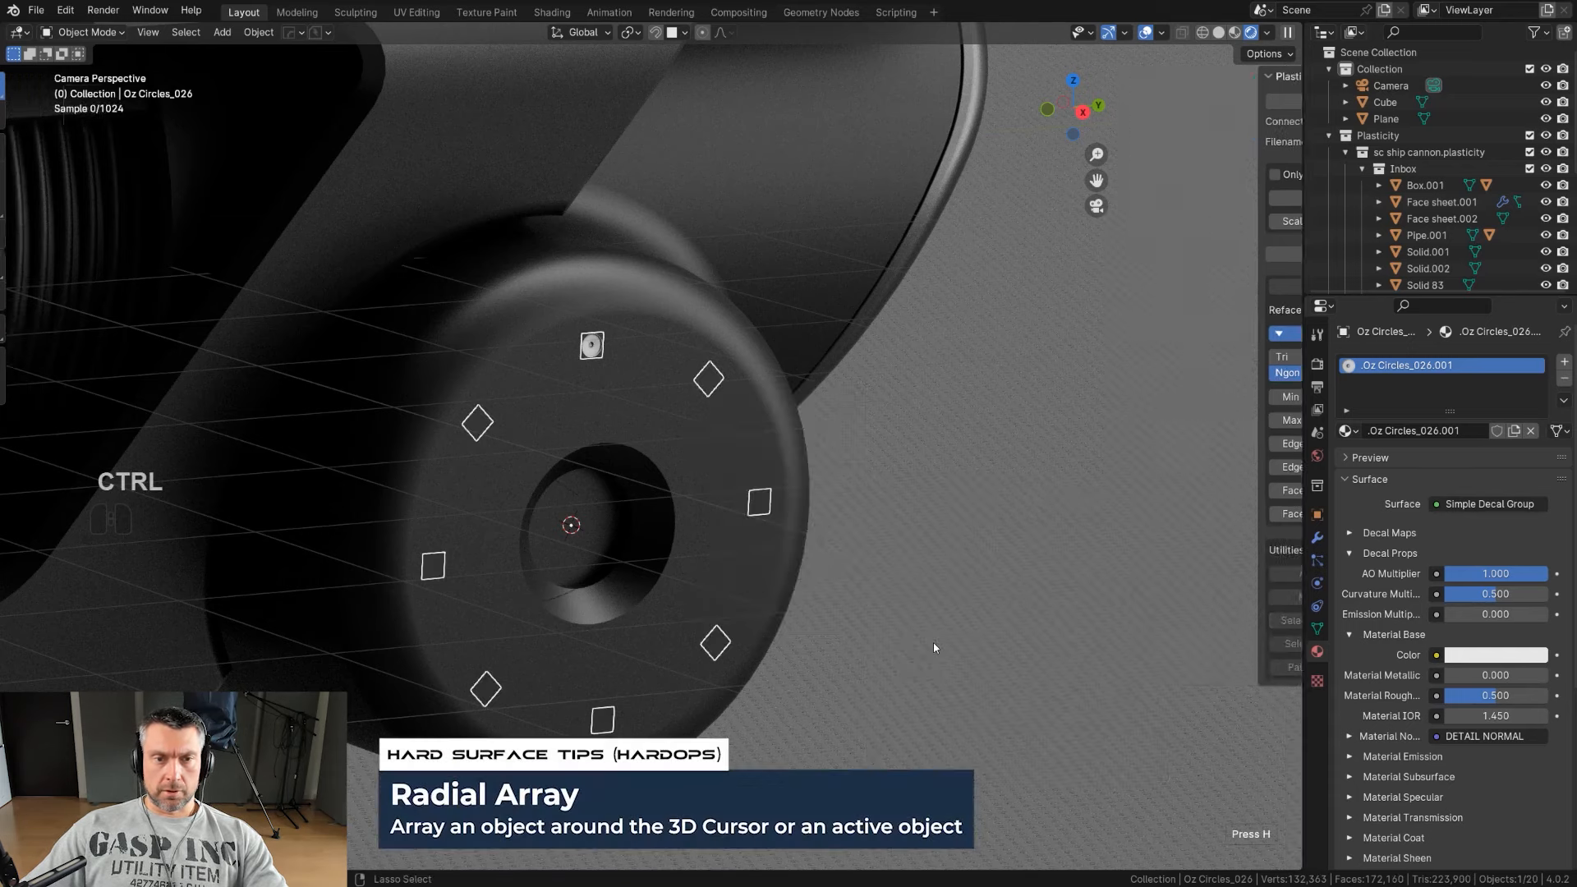
pyautogui.scroll(-1, 938, 640)
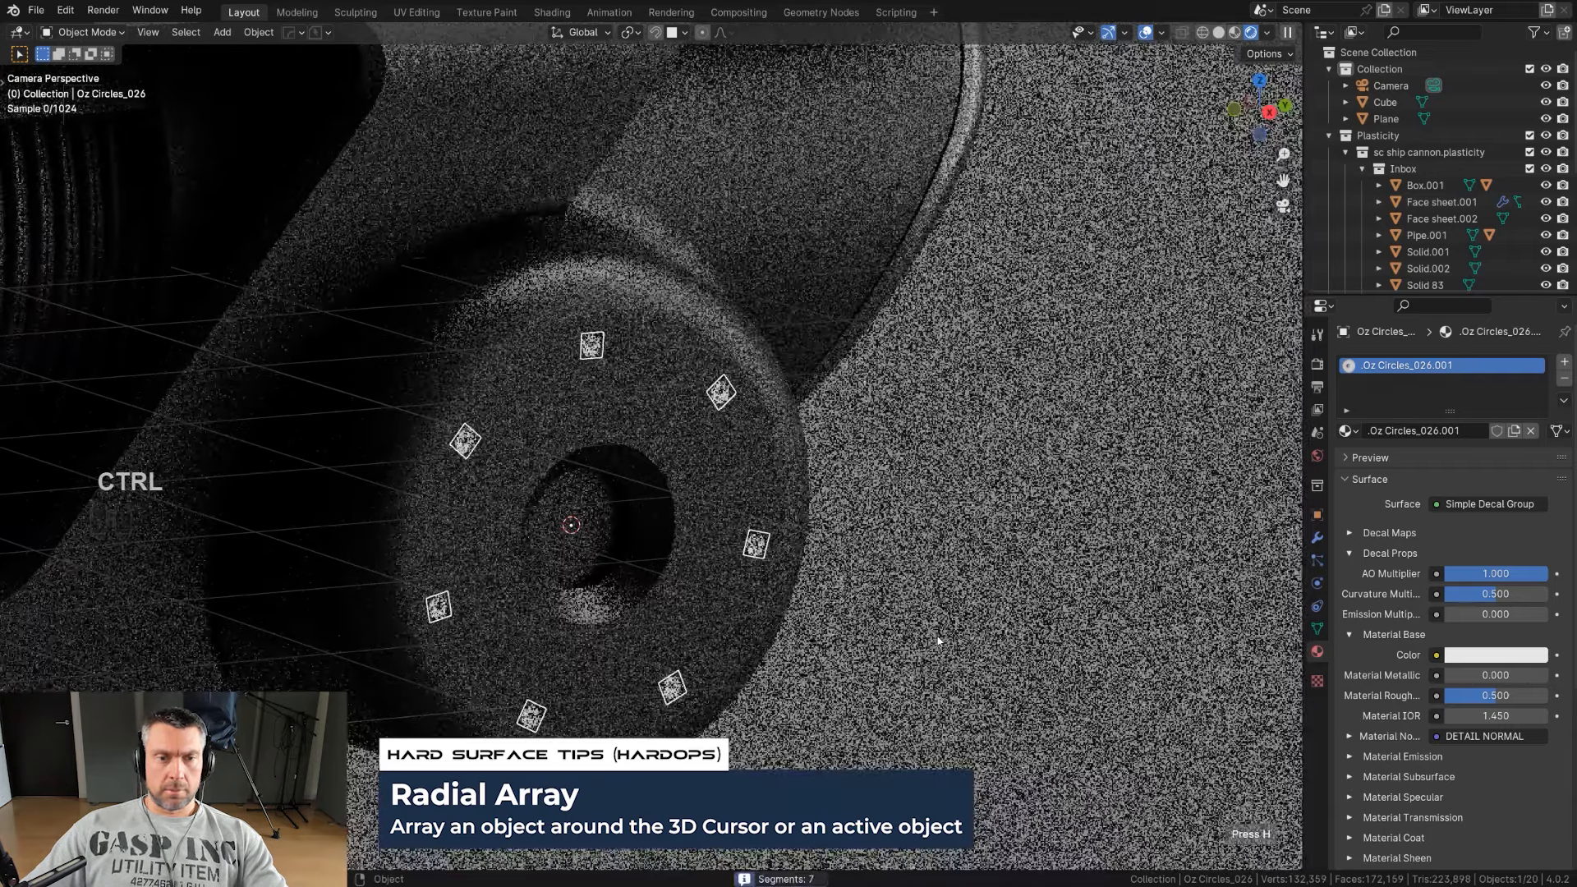
pyautogui.click(938, 641)
# Step: Project the arrayed circle decals onto the hub surface and match them to the material named Material
pyautogui.hotkey('alt', 'd')
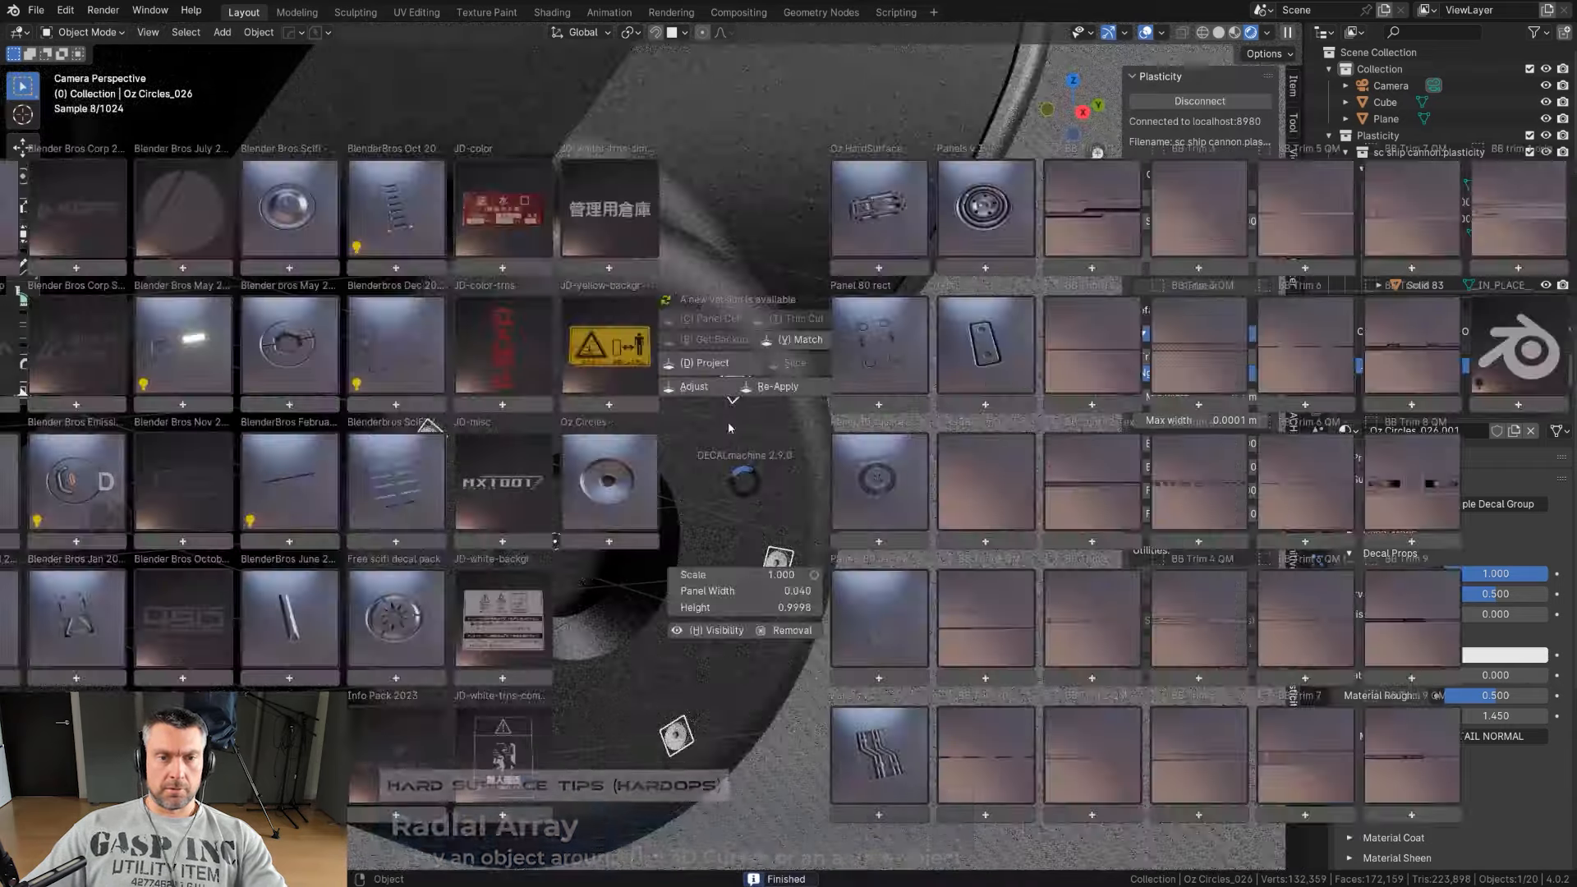
pyautogui.click(720, 371)
pyautogui.hotkey('alt', 'd')
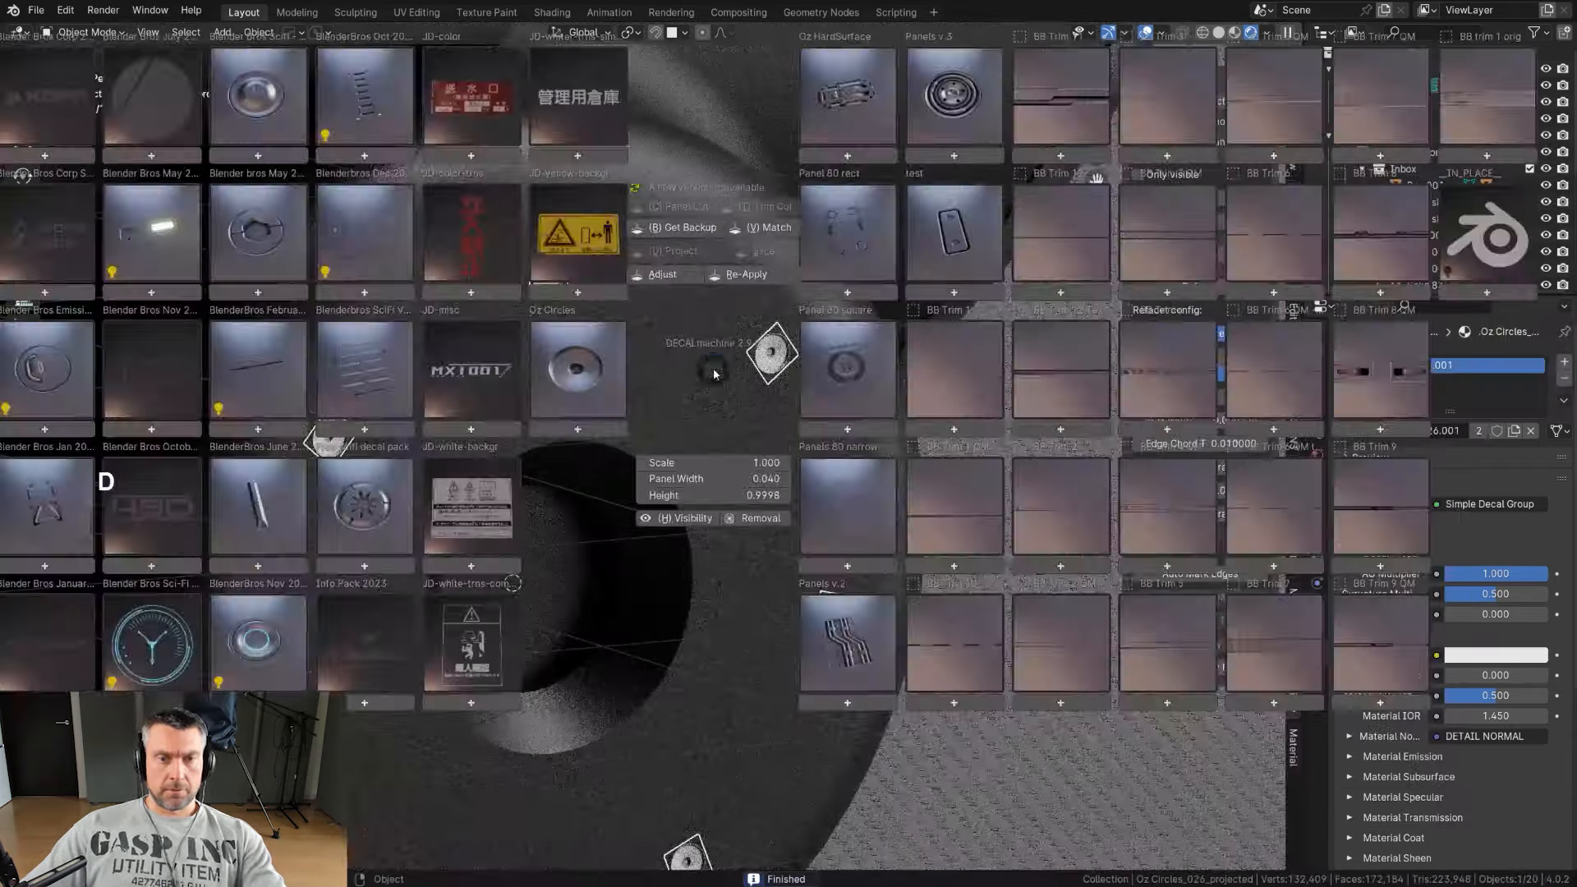
pyautogui.click(756, 246)
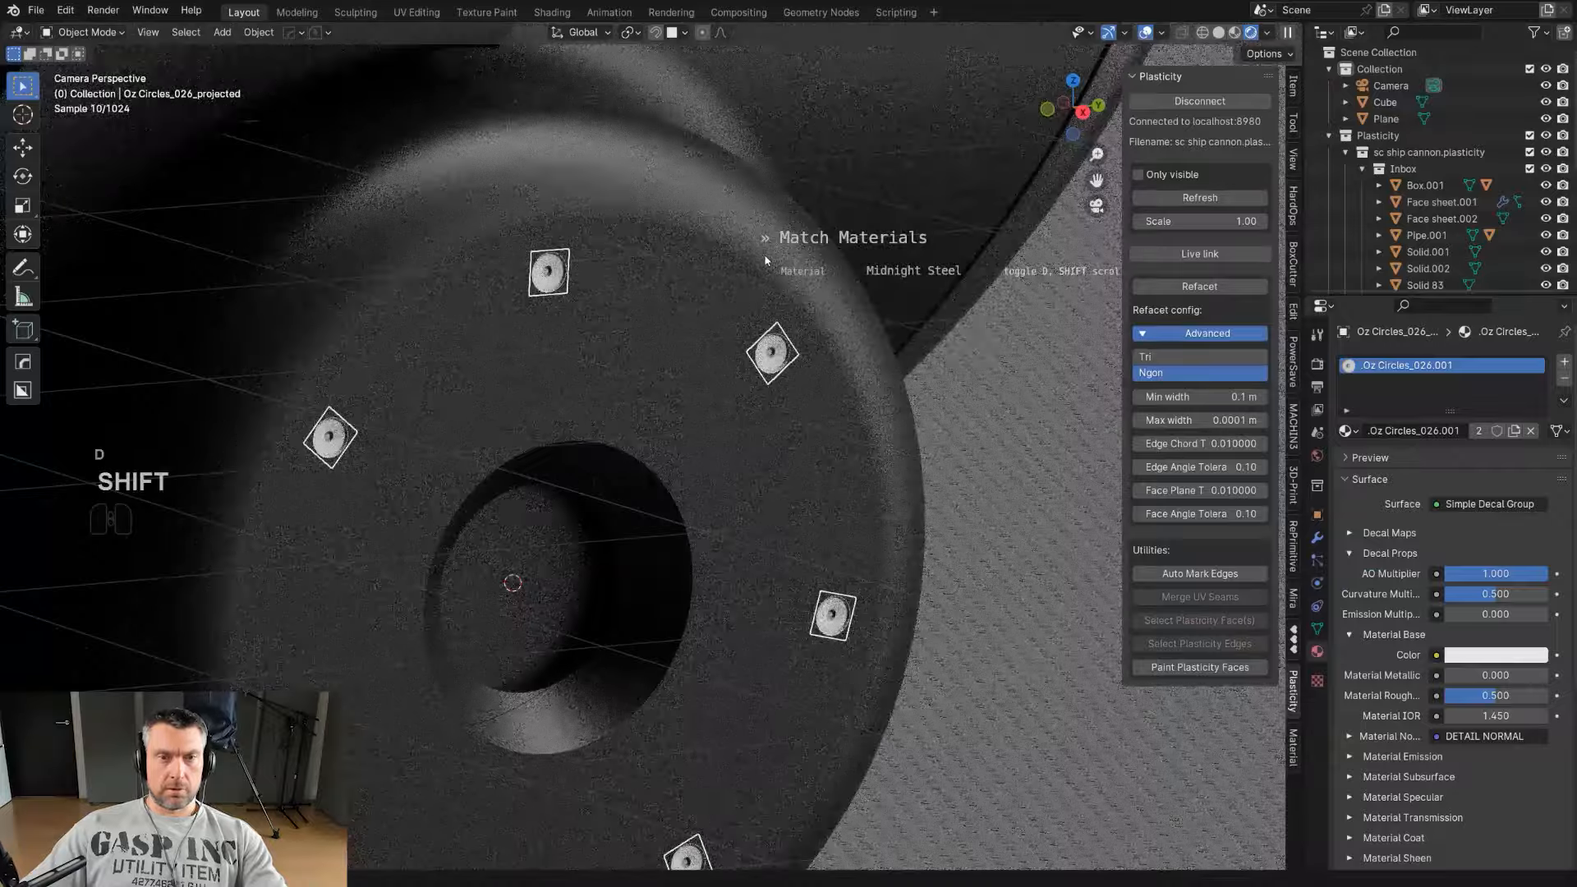
pyautogui.keyDown('shift'); pyautogui.scroll(-3, 765, 261); pyautogui.keyUp('shift')
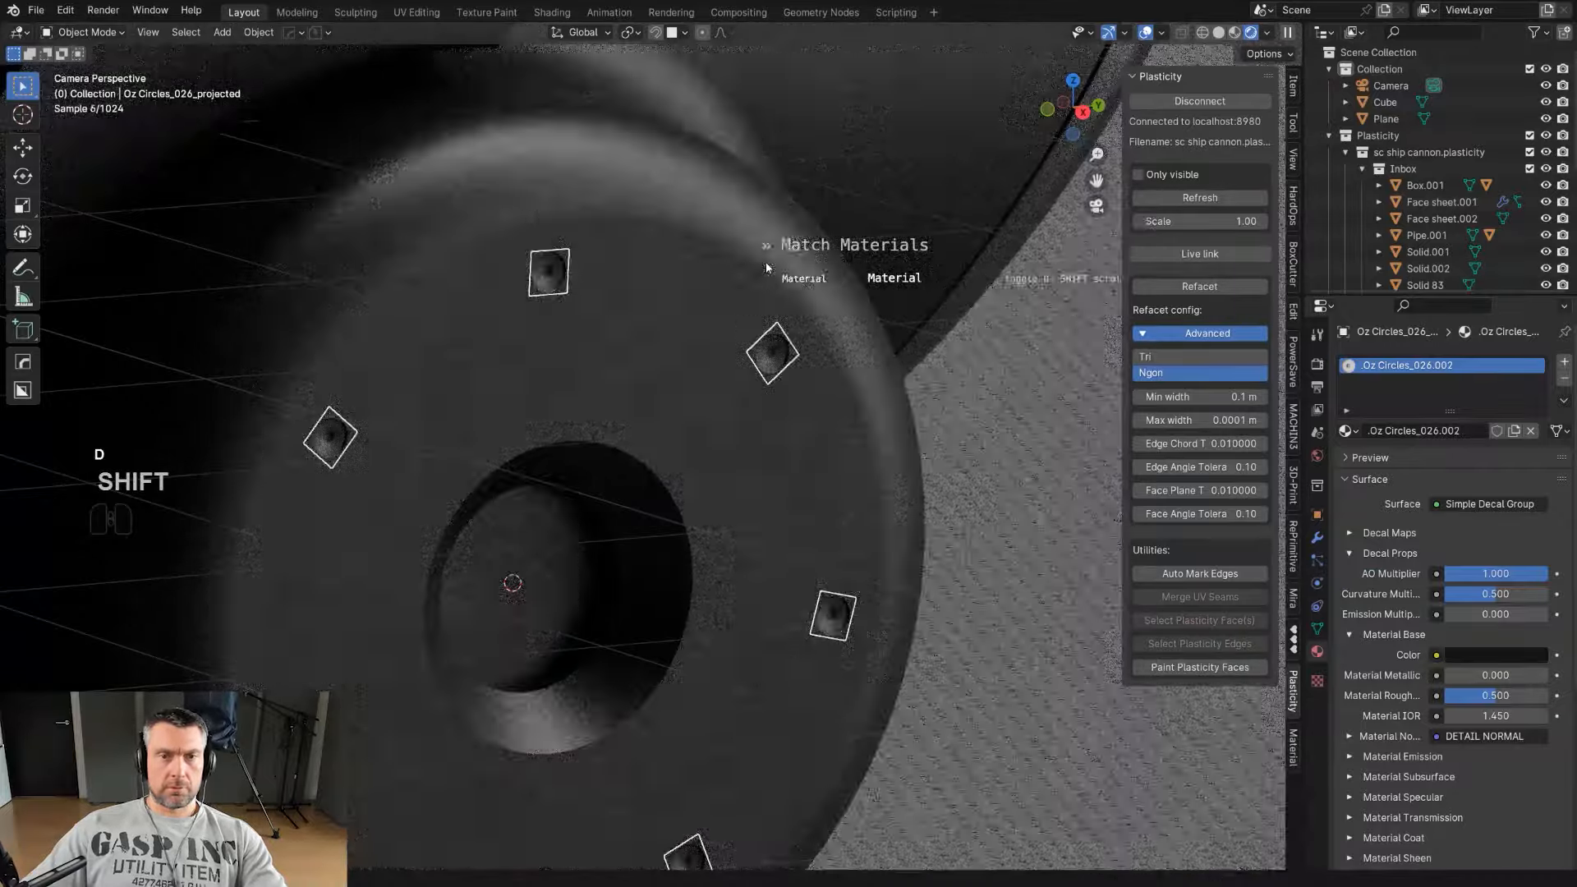
pyautogui.click(735, 320)
pyautogui.click(735, 321)
# Step: Delete the leftover cube floating above the cannon barrel
pyautogui.scroll(-4, 735, 324)
pyautogui.scroll(-3, 725, 353)
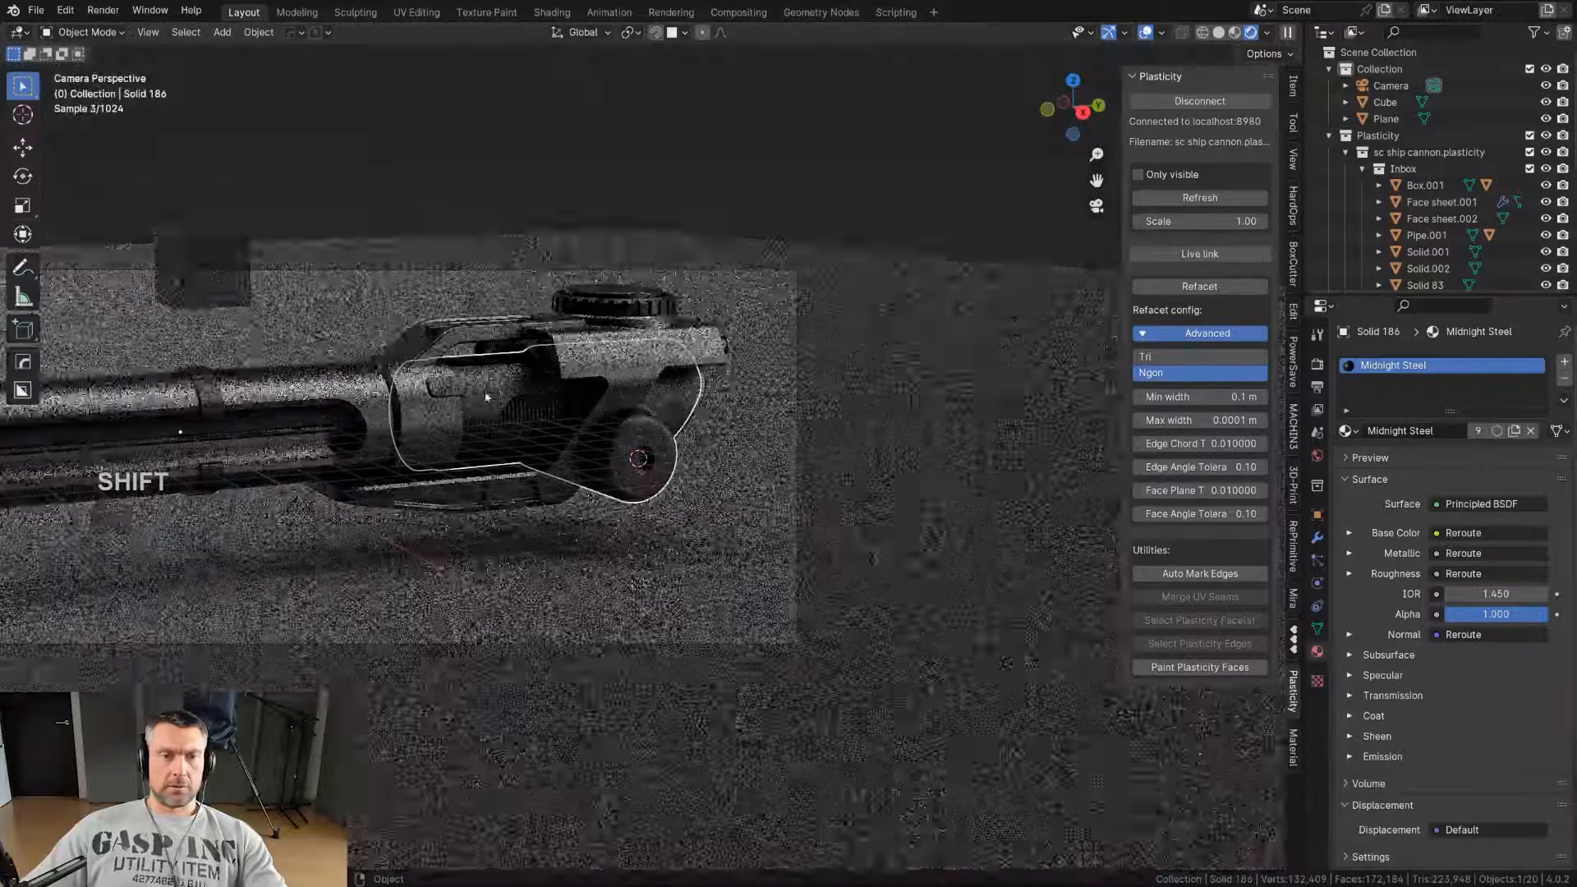
pyautogui.click(181, 250)
pyautogui.press('x')
# Step: Select the small side plate on the cannon body and insert the Oz HardSurface_015 slotted latch decal on it
pyautogui.keyDown('shift'); pyautogui.moveTo(357, 252); pyautogui.dragTo(588, 268, button='middle'); pyautogui.keyUp('shift')
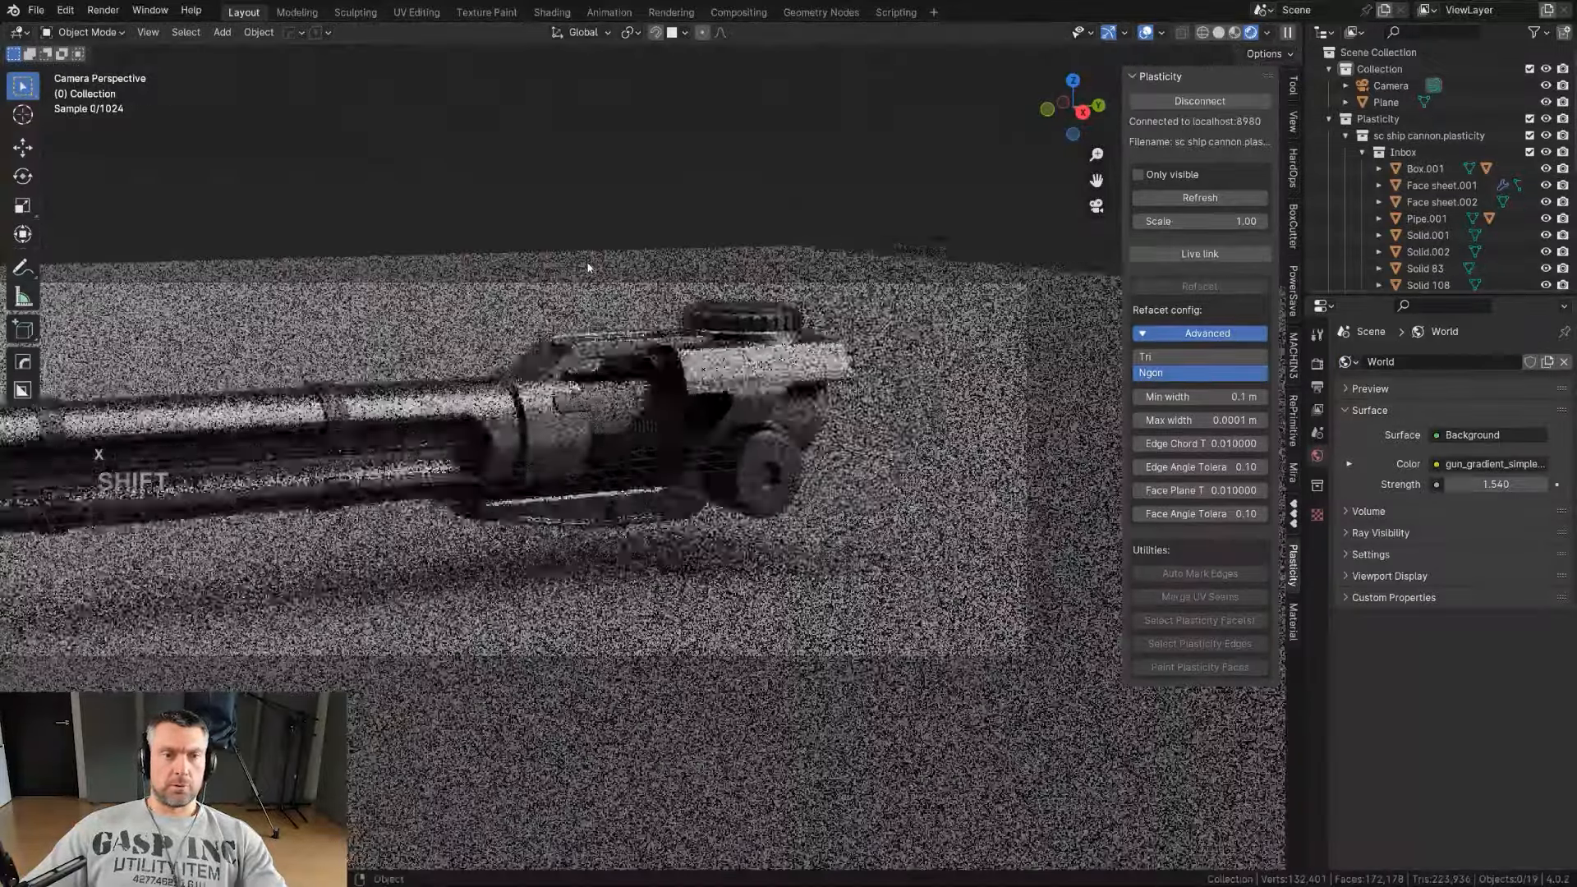
pyautogui.scroll(8, 530, 427)
pyautogui.keyDown('shift'); pyautogui.moveTo(529, 427); pyautogui.dragTo(608, 465, button='middle'); pyautogui.keyUp('shift')
pyautogui.click(796, 370)
pyautogui.scroll(1, 796, 369)
pyautogui.keyDown('shift'); pyautogui.moveTo(795, 369); pyautogui.dragTo(680, 449, button='middle'); pyautogui.keyUp('shift')
pyautogui.press('d')
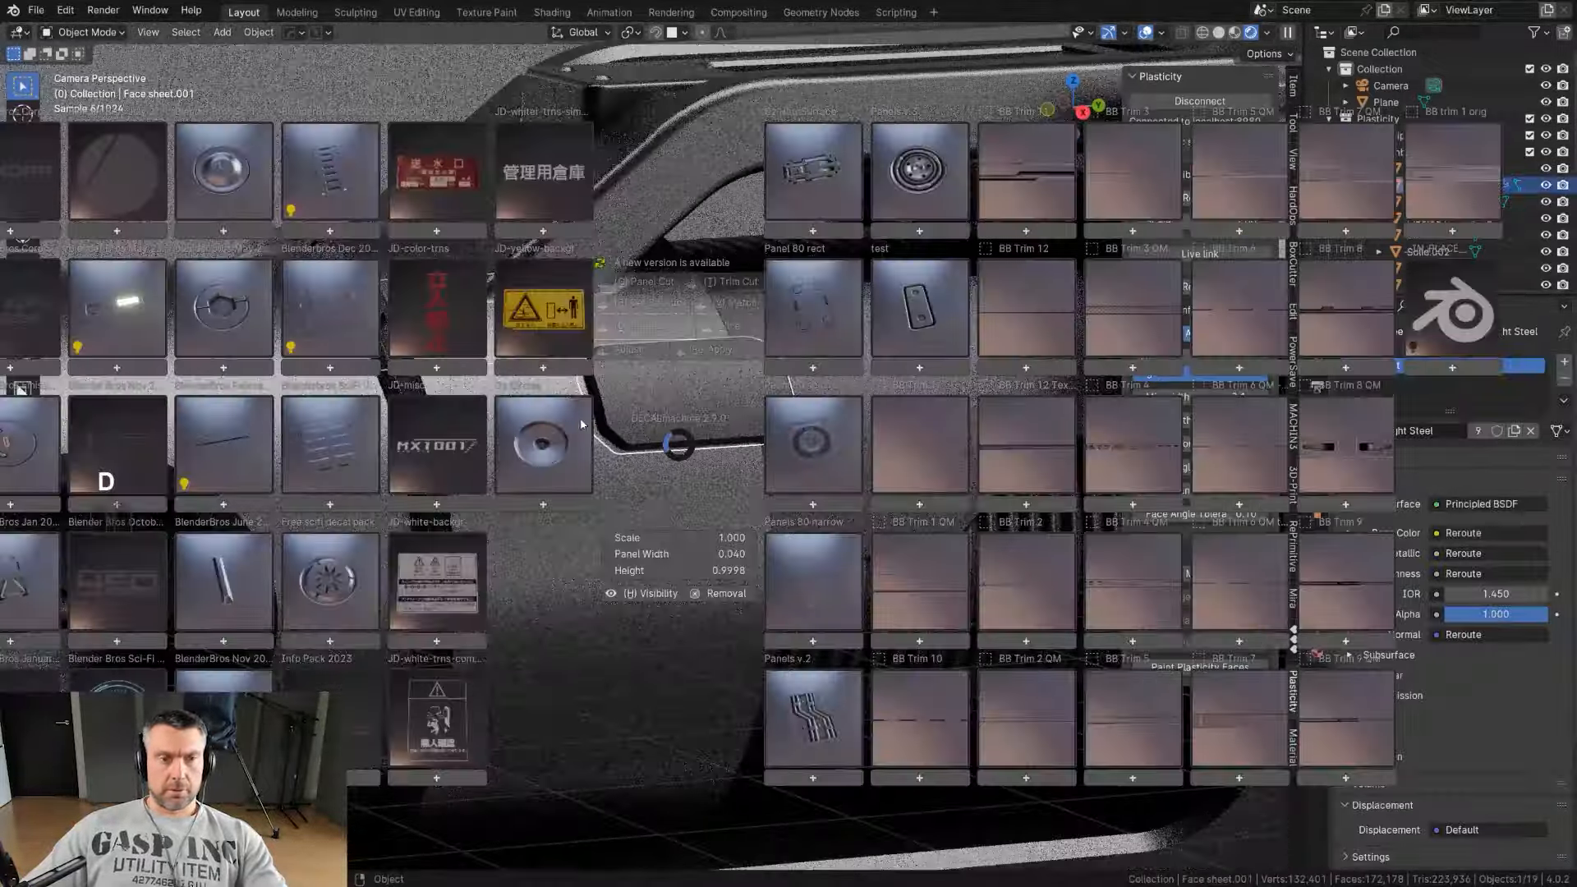
pyautogui.click(808, 168)
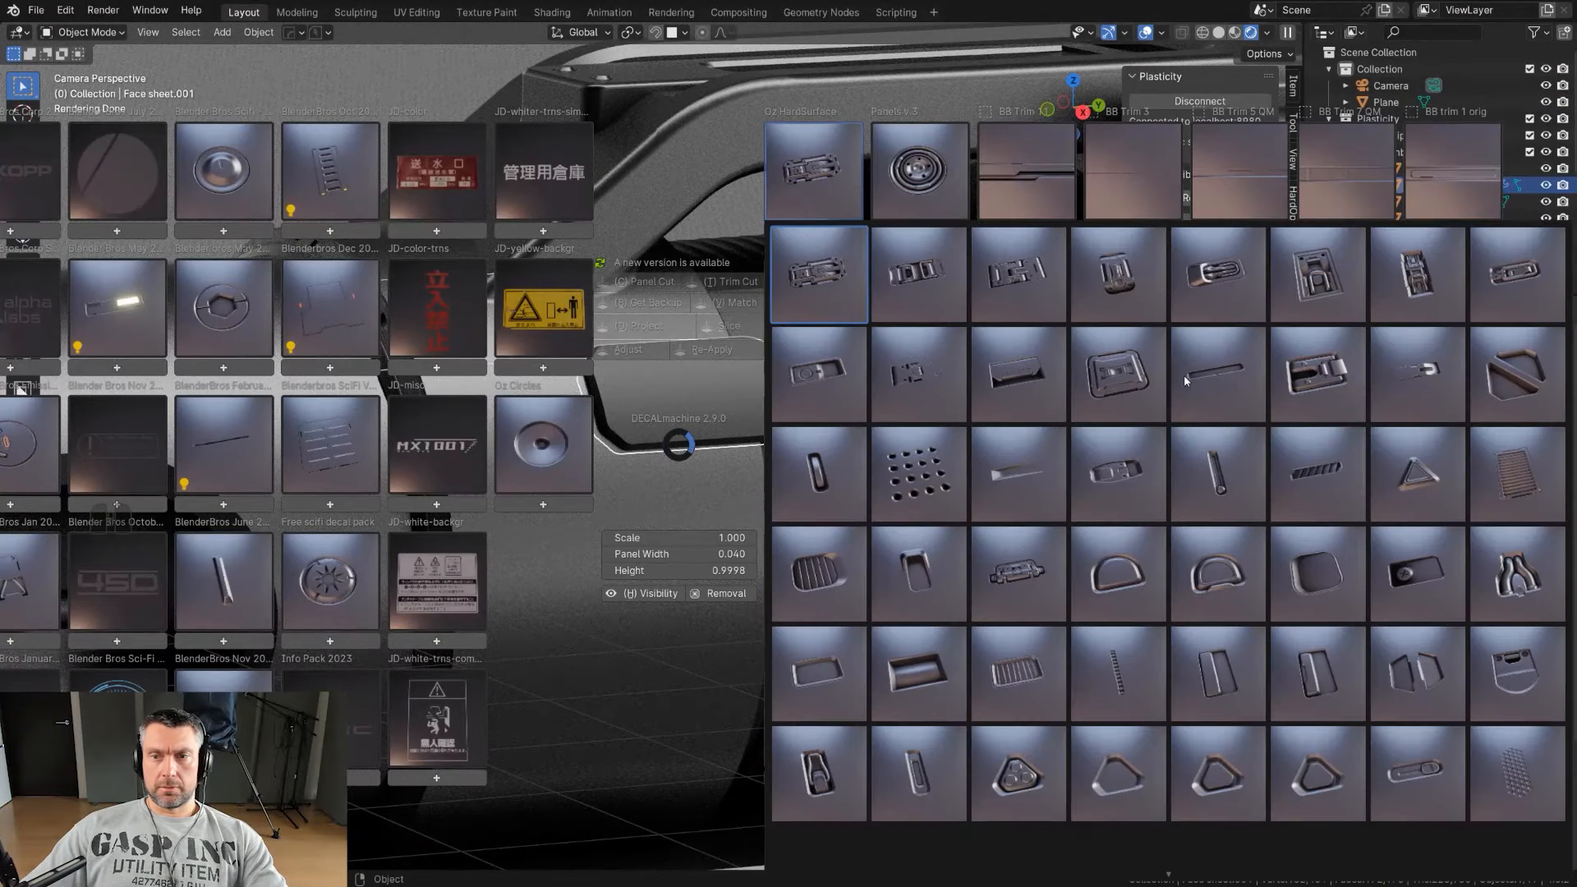
pyautogui.click(1429, 379)
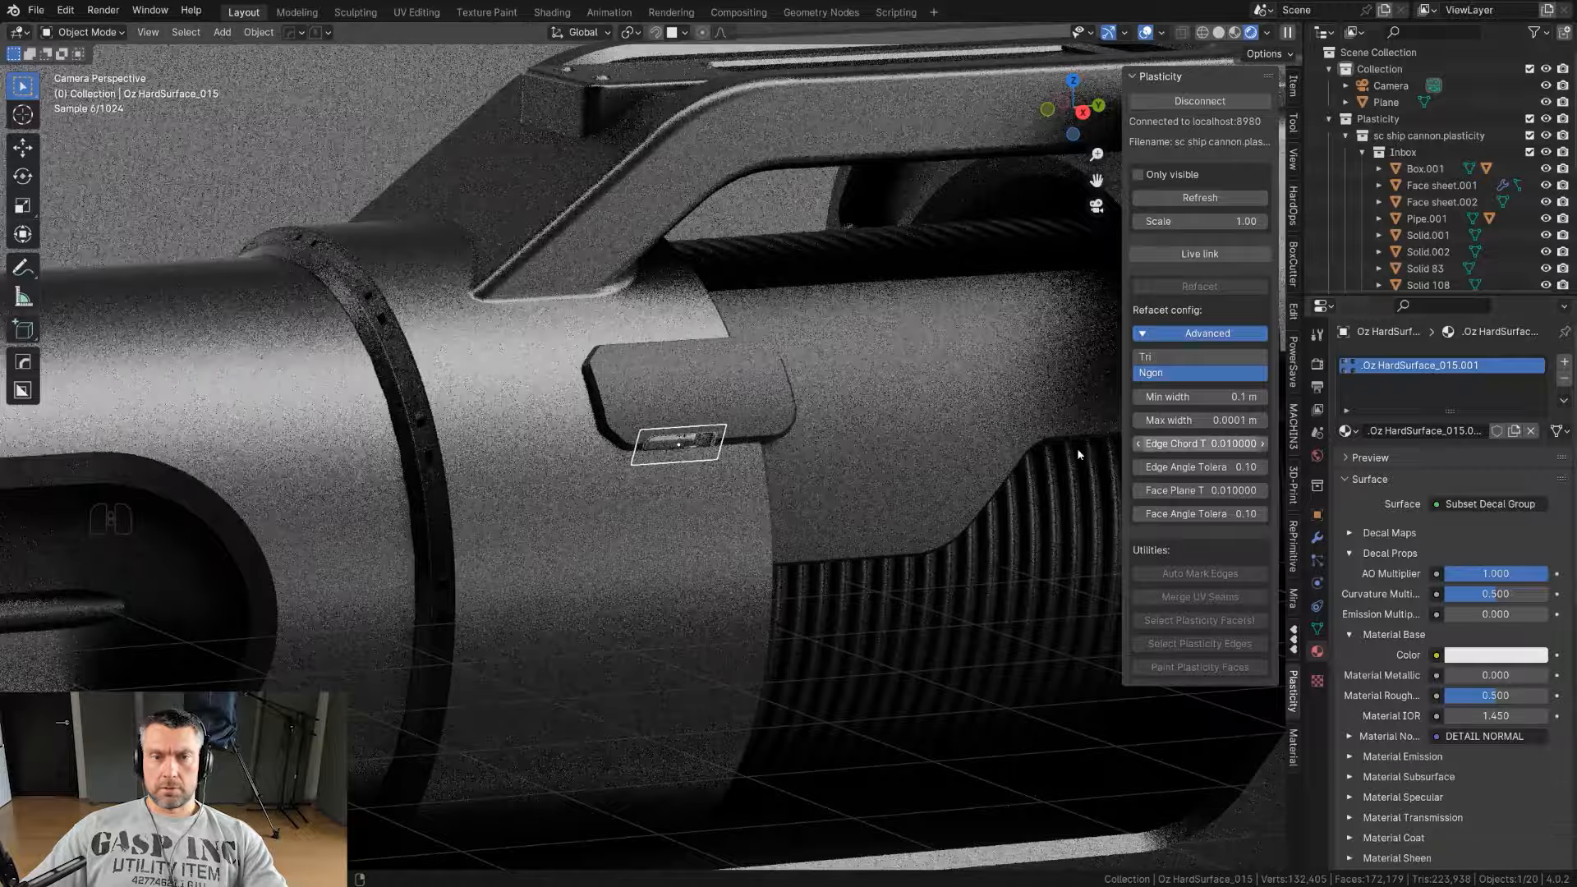
# Step: Reposition the latch decal, snapped to the plate's face, so it sits in the plate's upper front corner
pyautogui.press('g')
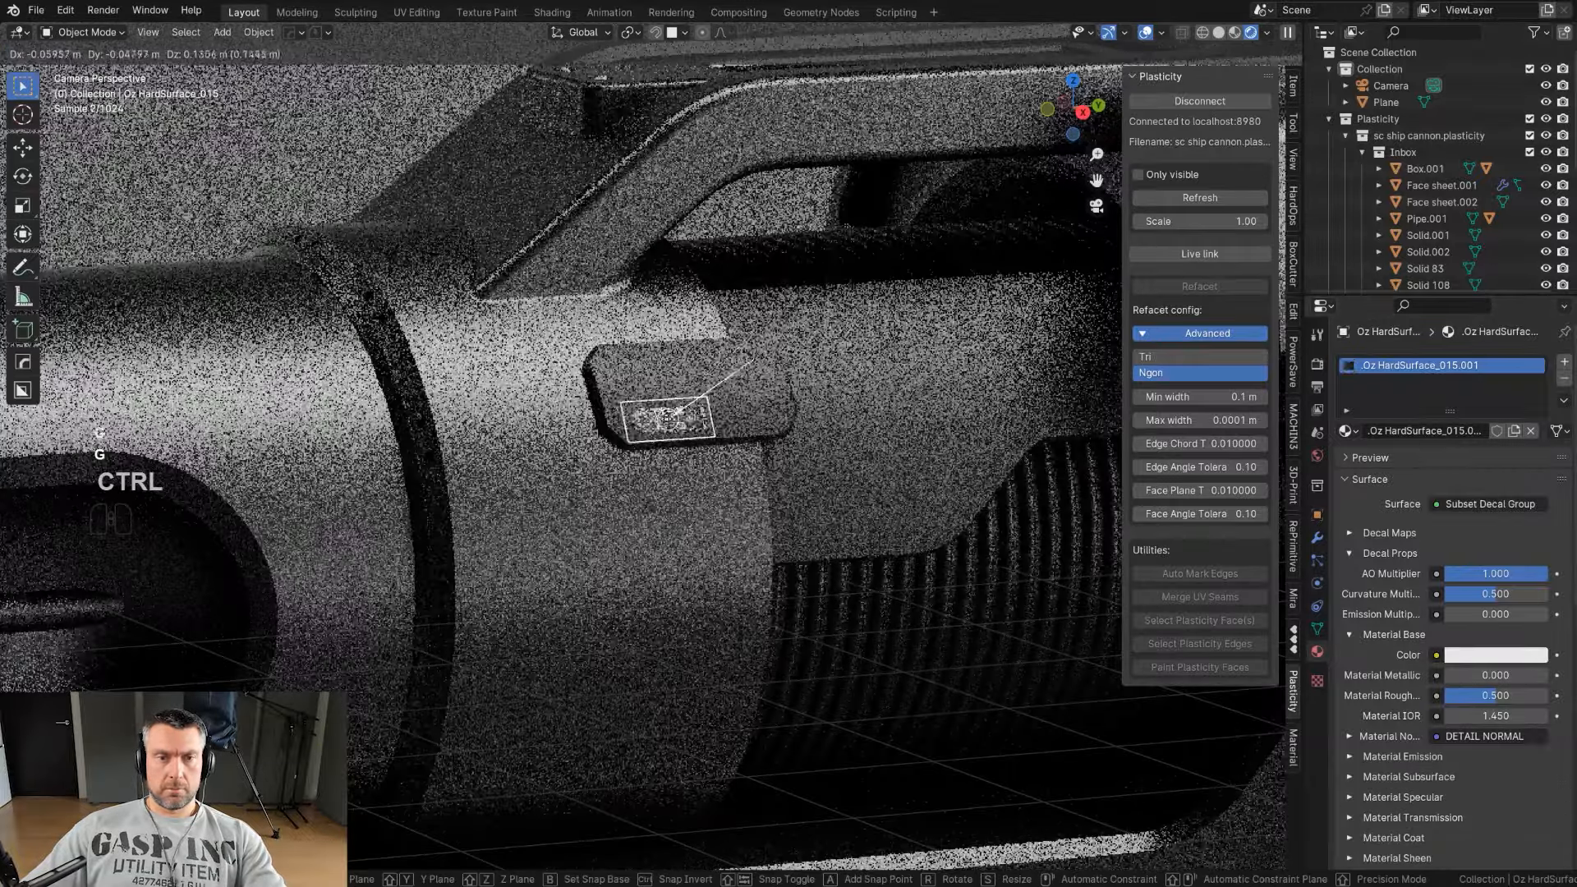
pyautogui.click(649, 366)
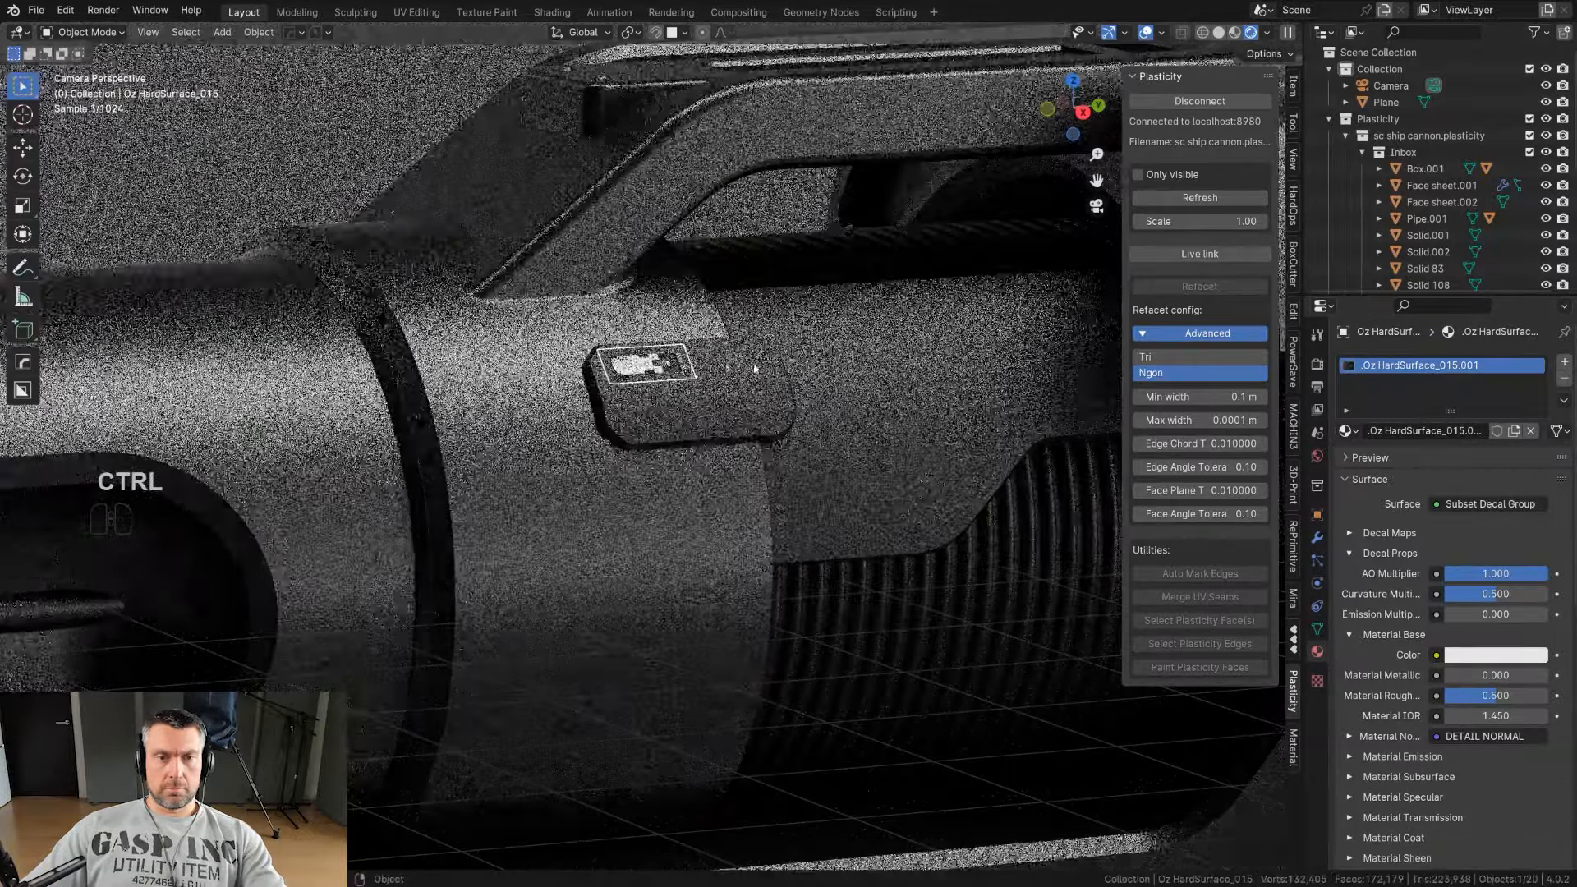
pyautogui.scroll(2, 653, 366)
pyautogui.press('g')
pyautogui.click(768, 183)
# Step: Project the latch decal onto the side plate and match its base material to Midnight Steel with the subset at None
pyautogui.press('d')
pyautogui.hotkey('alt', 'd')
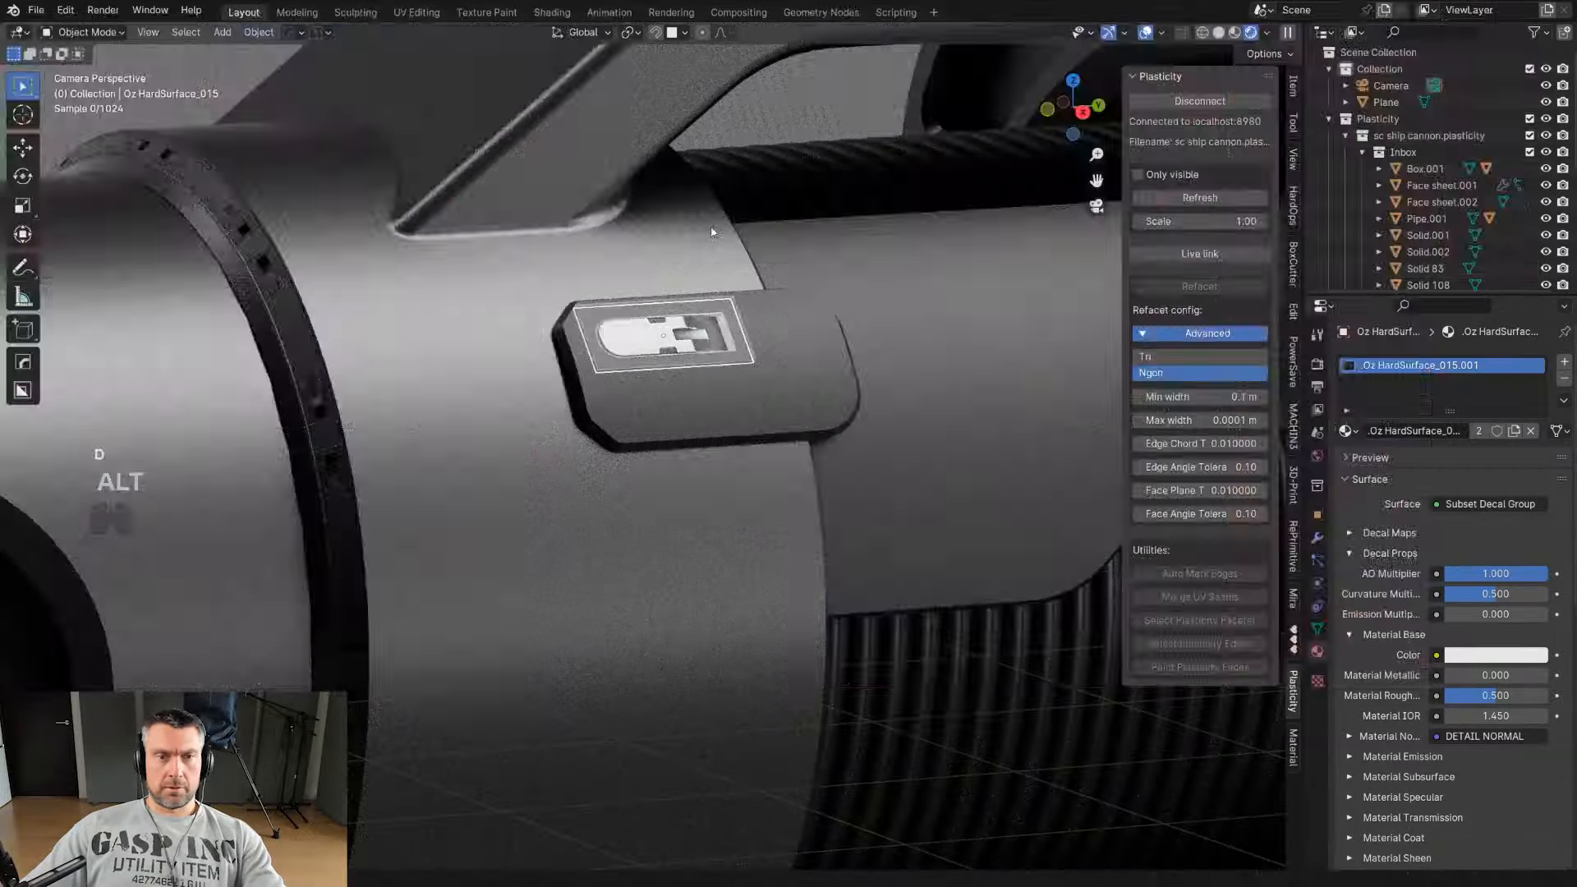
pyautogui.press('d')
pyautogui.click(754, 215)
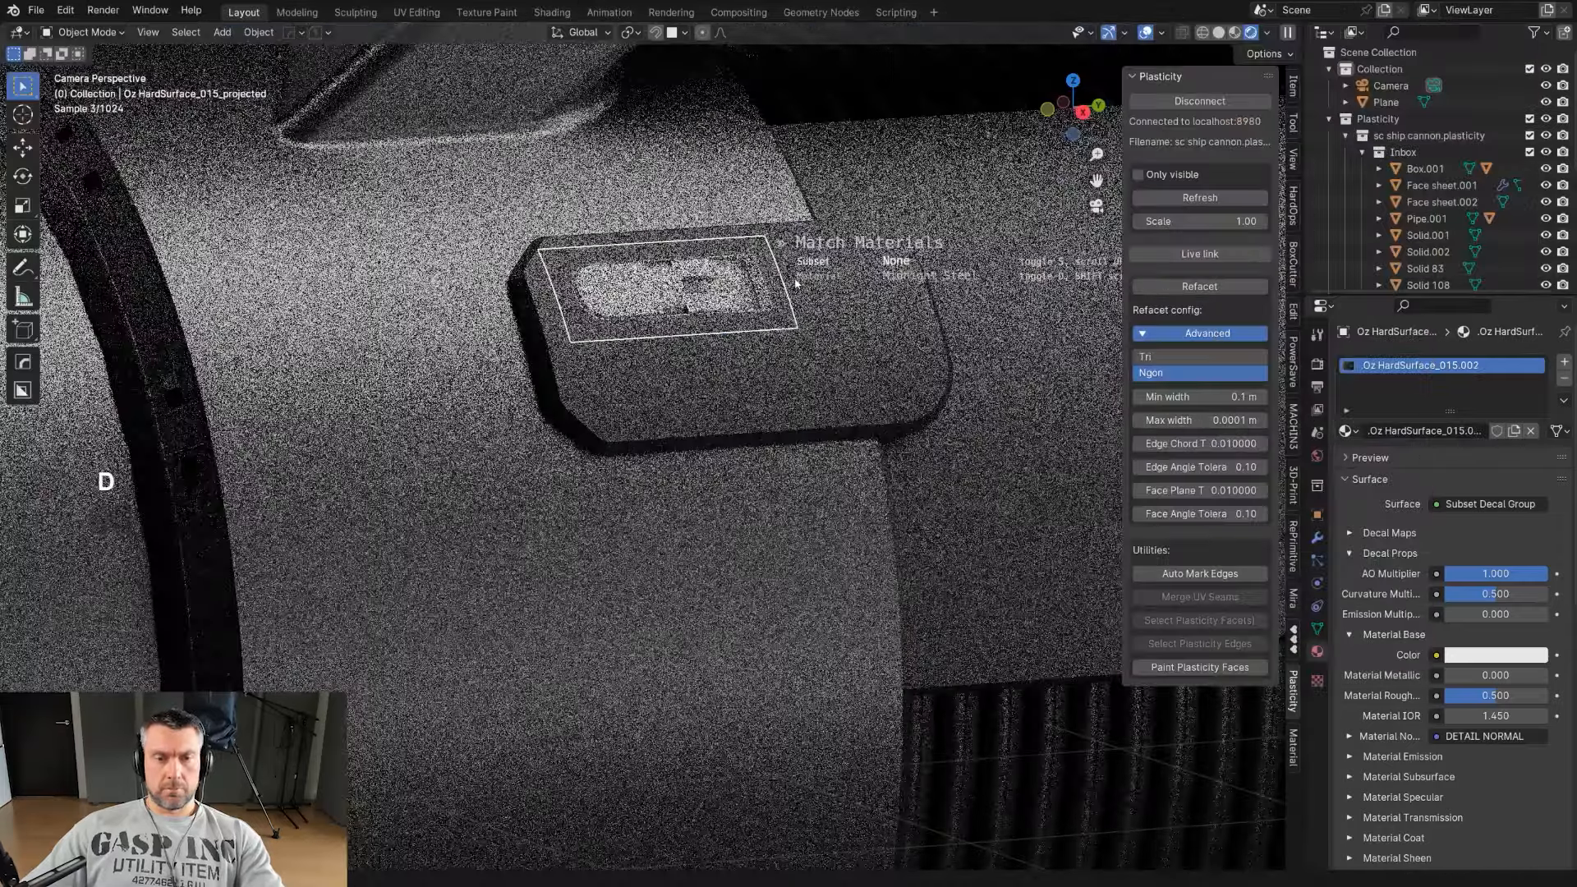
pyautogui.hotkey('shift', 'd')
pyautogui.hotkey('shift', 'd')
pyautogui.hotkey('shift', 'd')
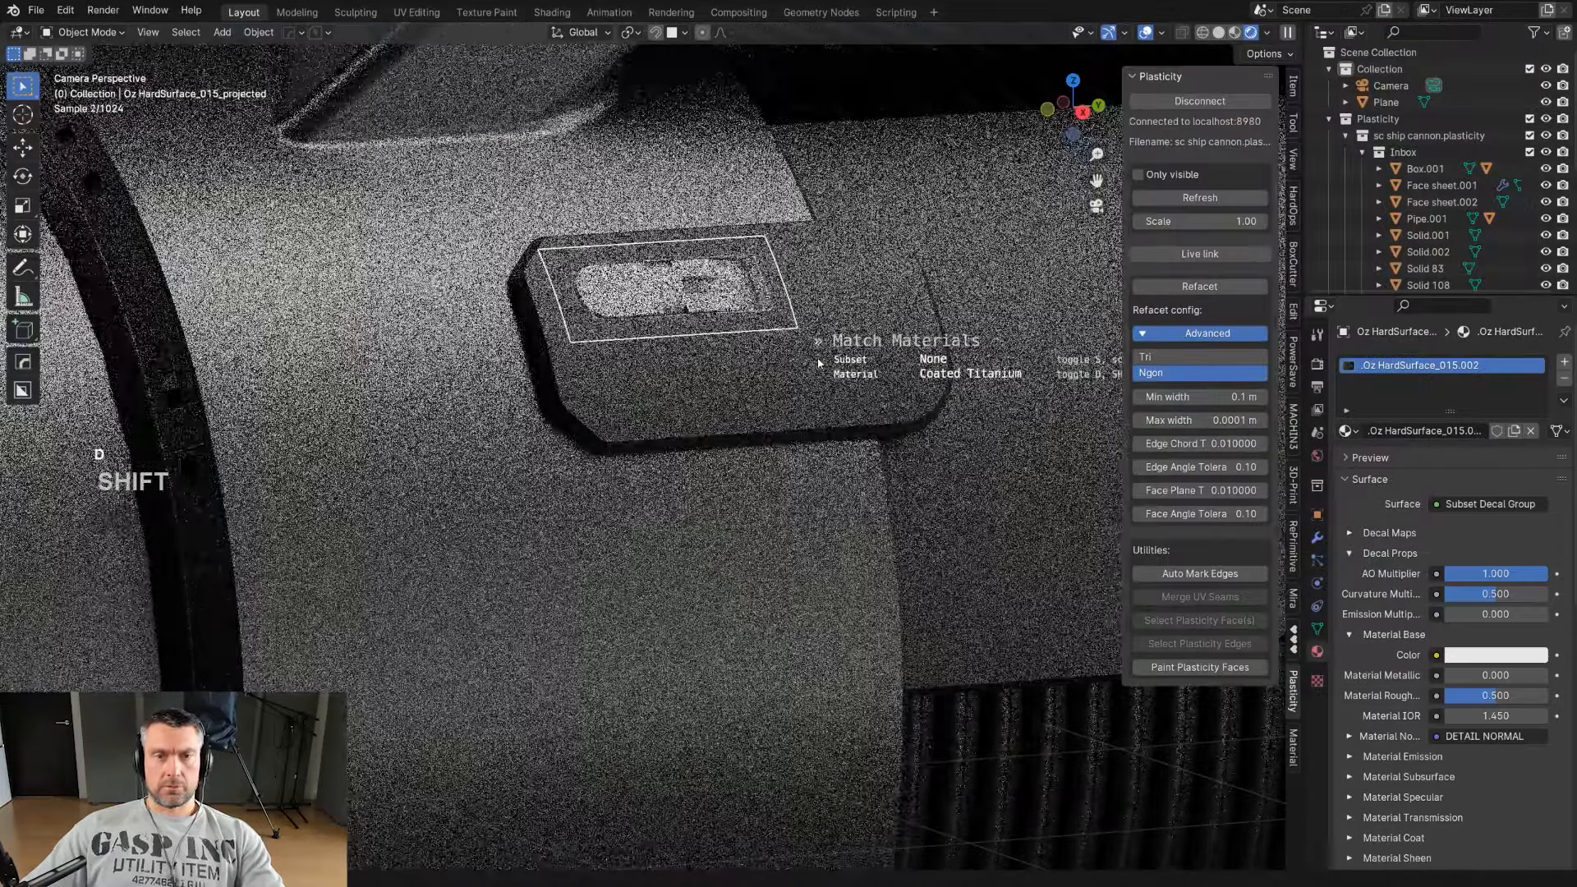
pyautogui.keyDown('shift'); pyautogui.scroll(-1, 818, 363); pyautogui.keyUp('shift')
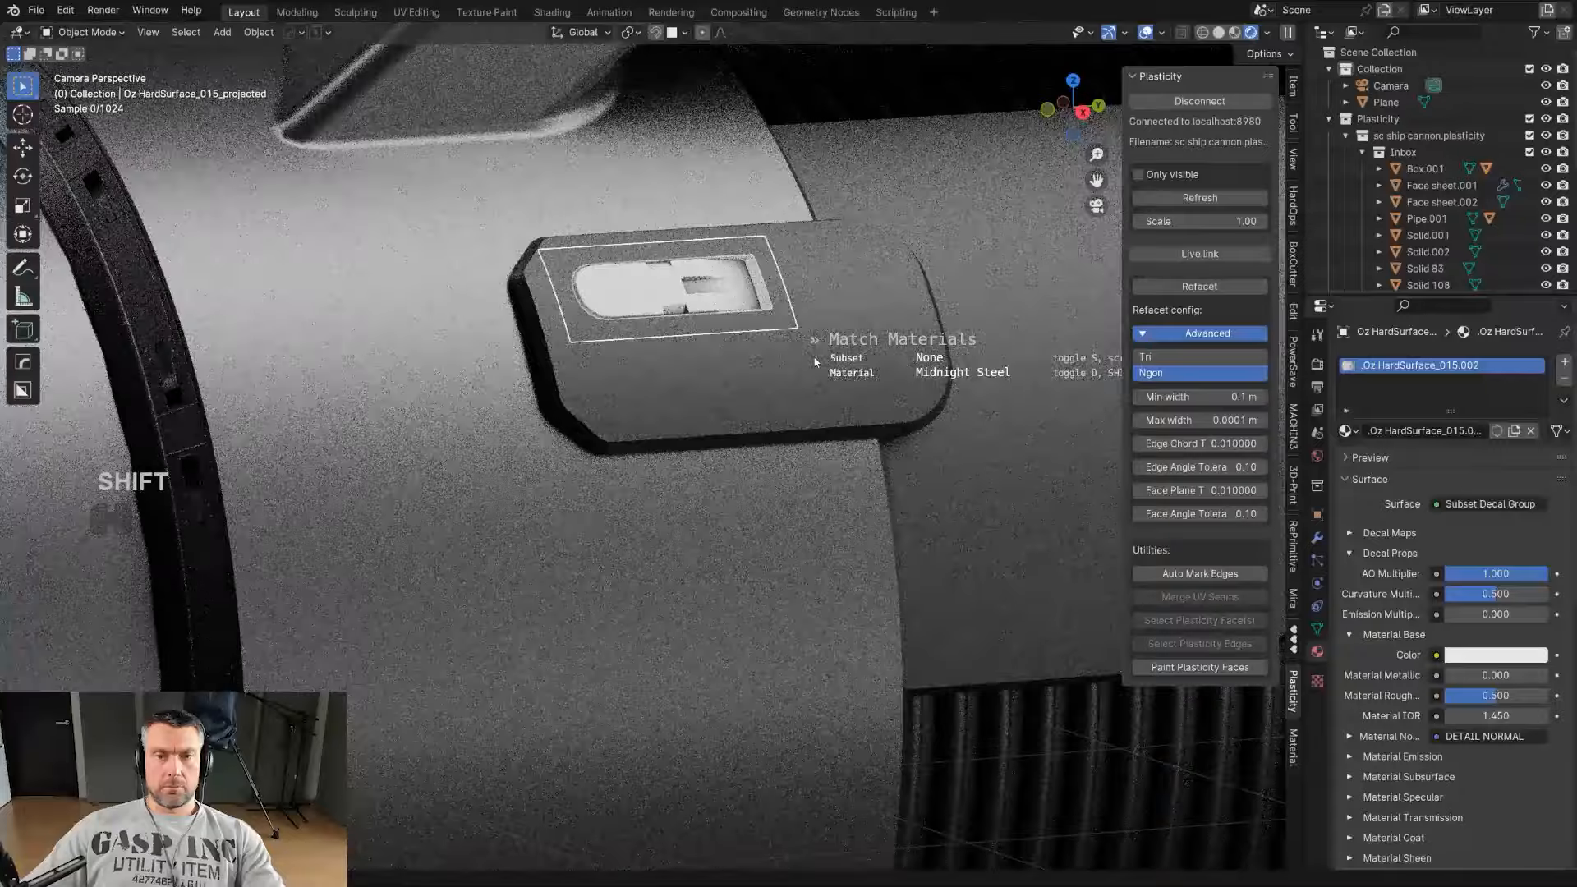
pyautogui.click(815, 362)
# Step: Match the latch decal's subset to the material named Material
pyautogui.press('d')
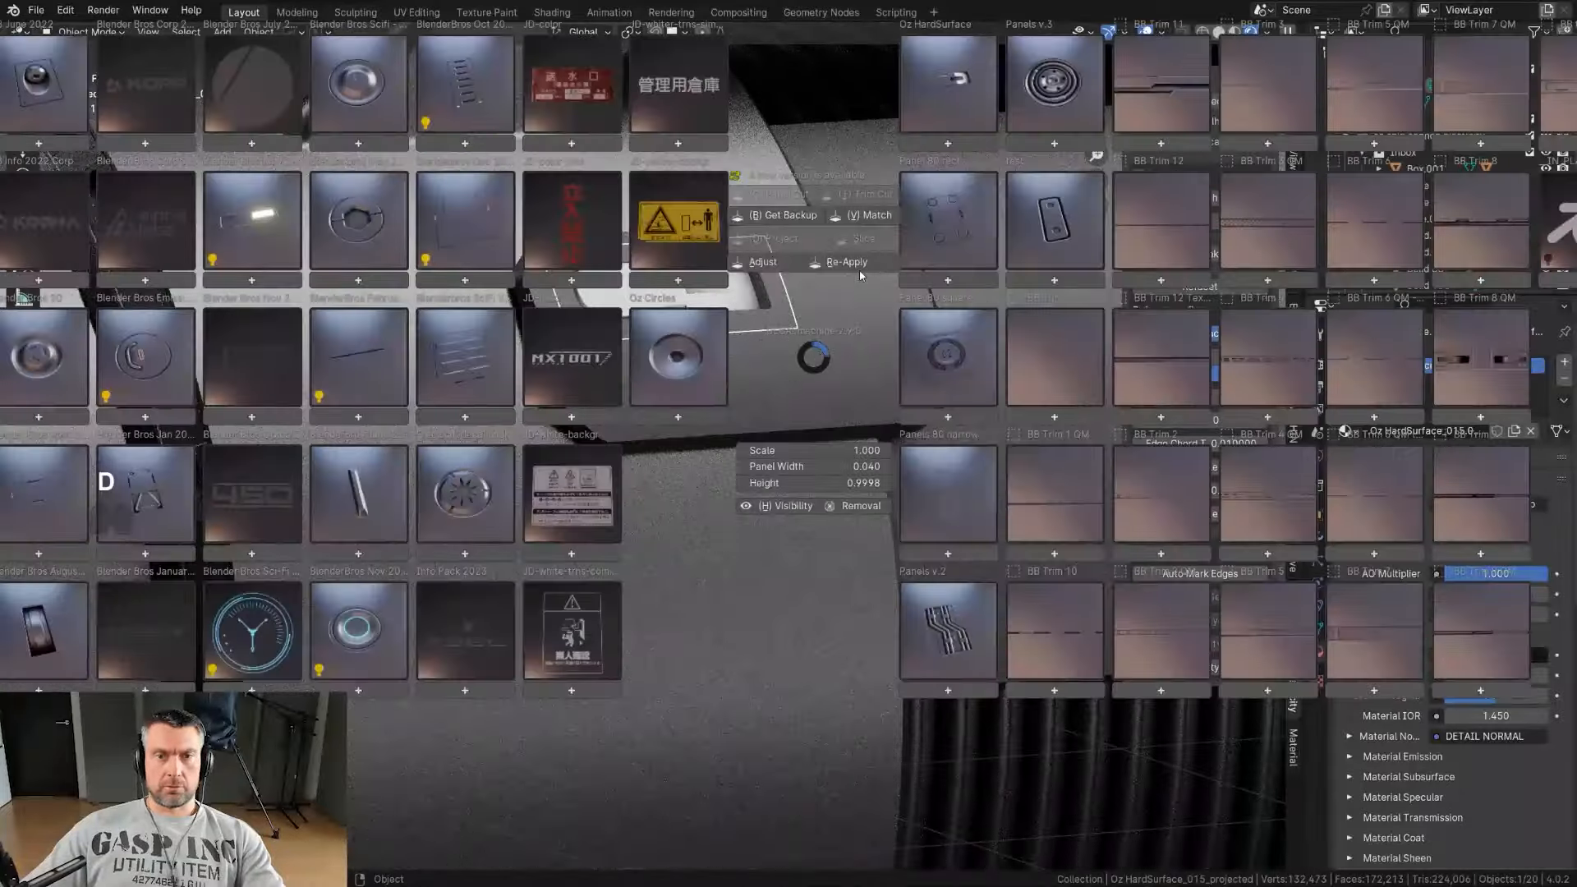
pyautogui.click(853, 228)
pyautogui.scroll(-1, 863, 297)
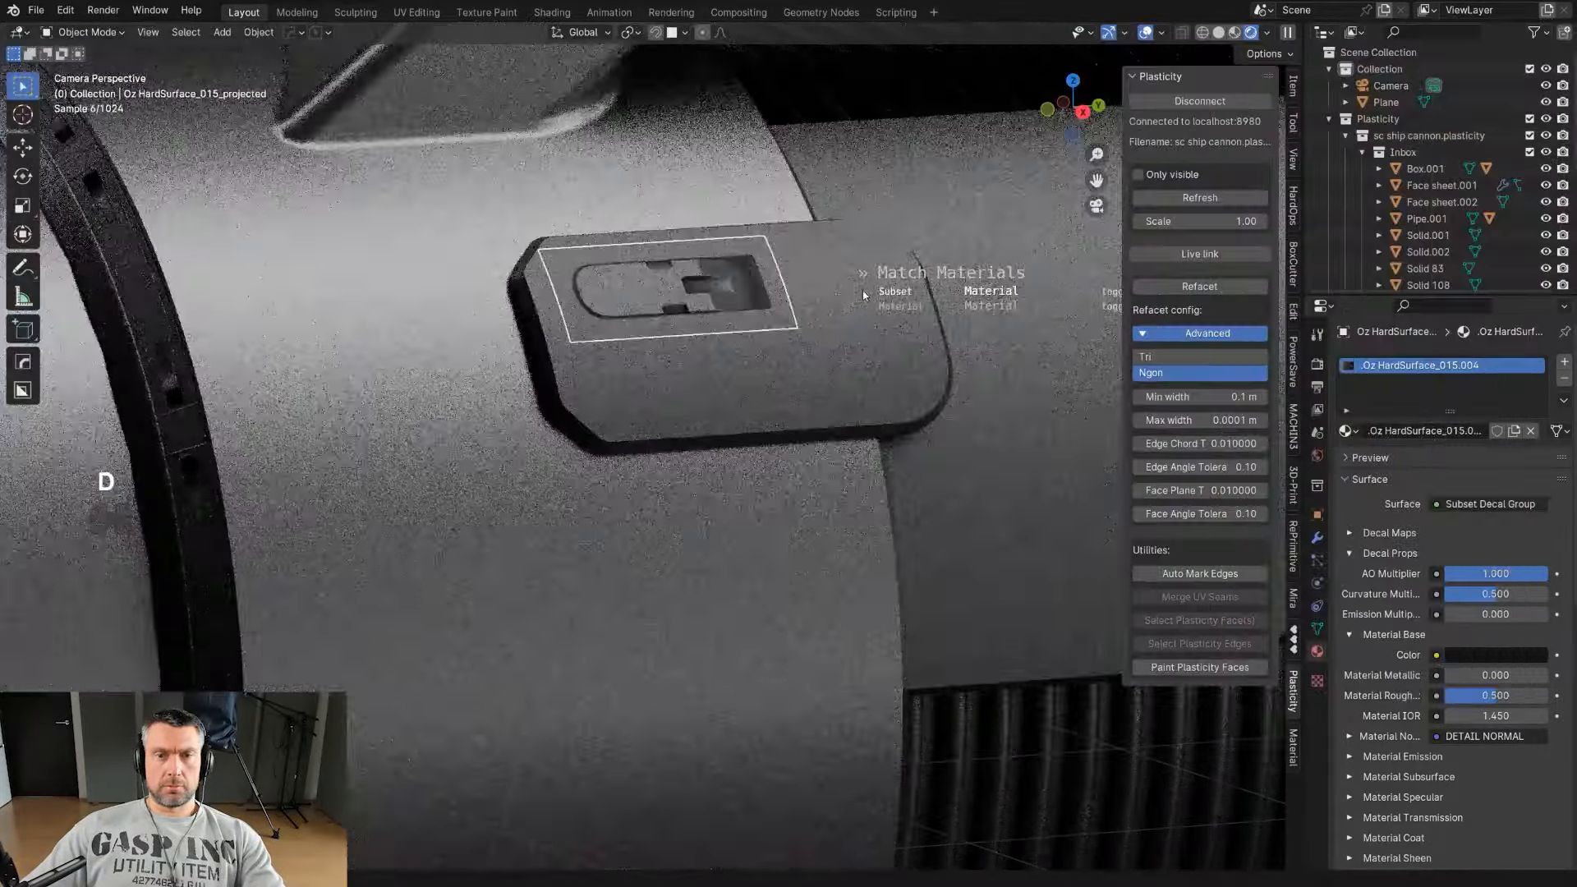
pyautogui.click(863, 297)
# Step: Insert the Caution L5 triangle decal on the cannon body below the side plate and project it onto the curved surface
pyautogui.scroll(-5, 863, 297)
pyautogui.click(699, 406)
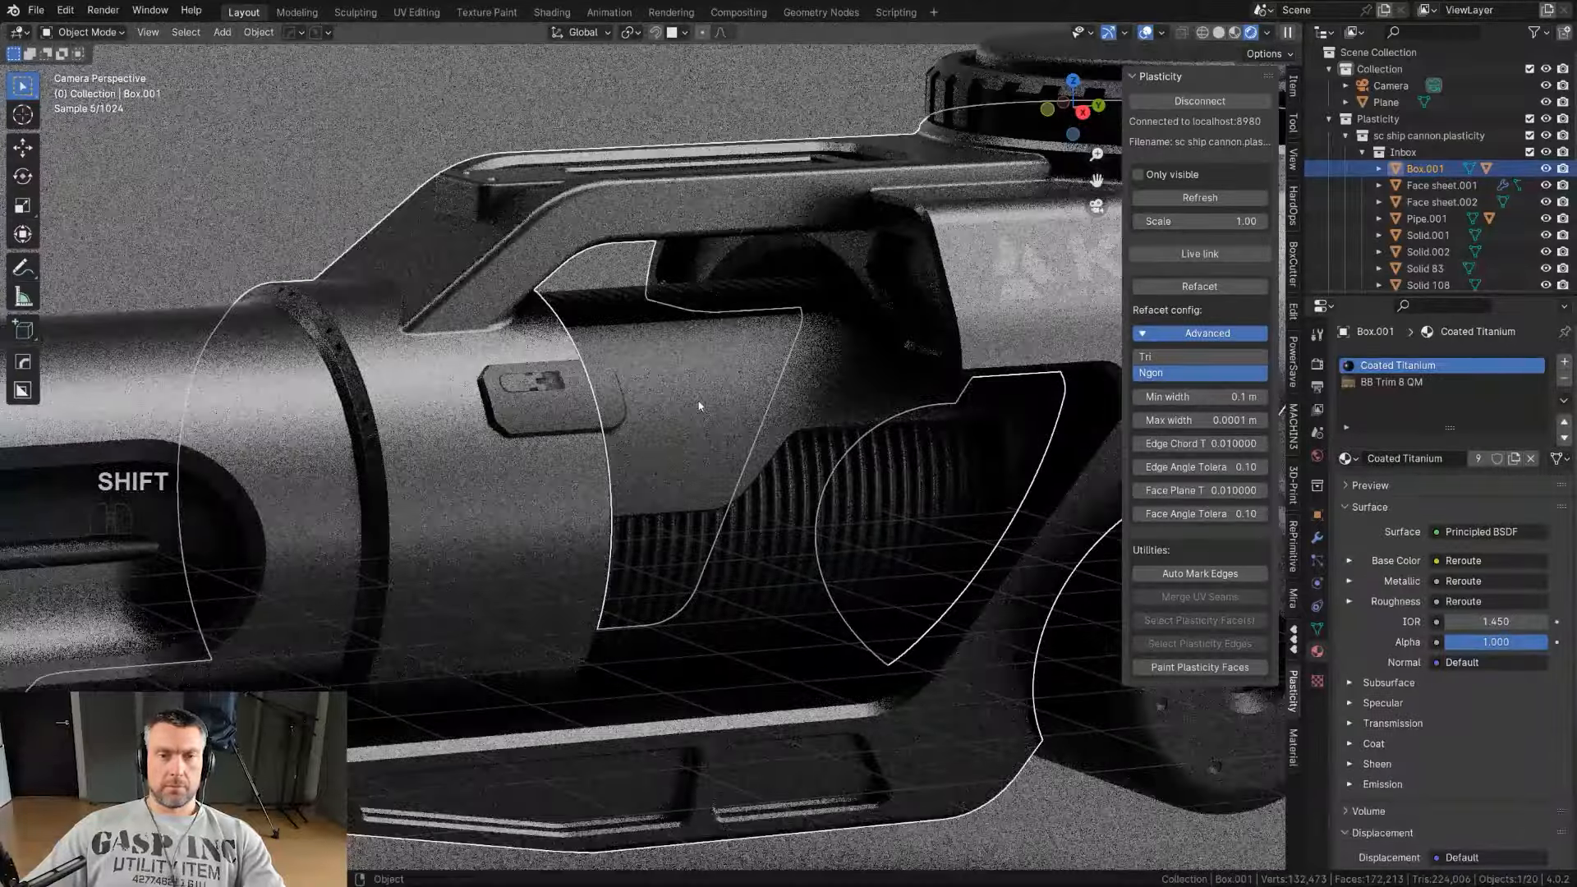
pyautogui.click(769, 395)
pyautogui.keyDown('shift'); pyautogui.moveTo(740, 400); pyautogui.dragTo(856, 345, button='middle'); pyautogui.keyUp('shift')
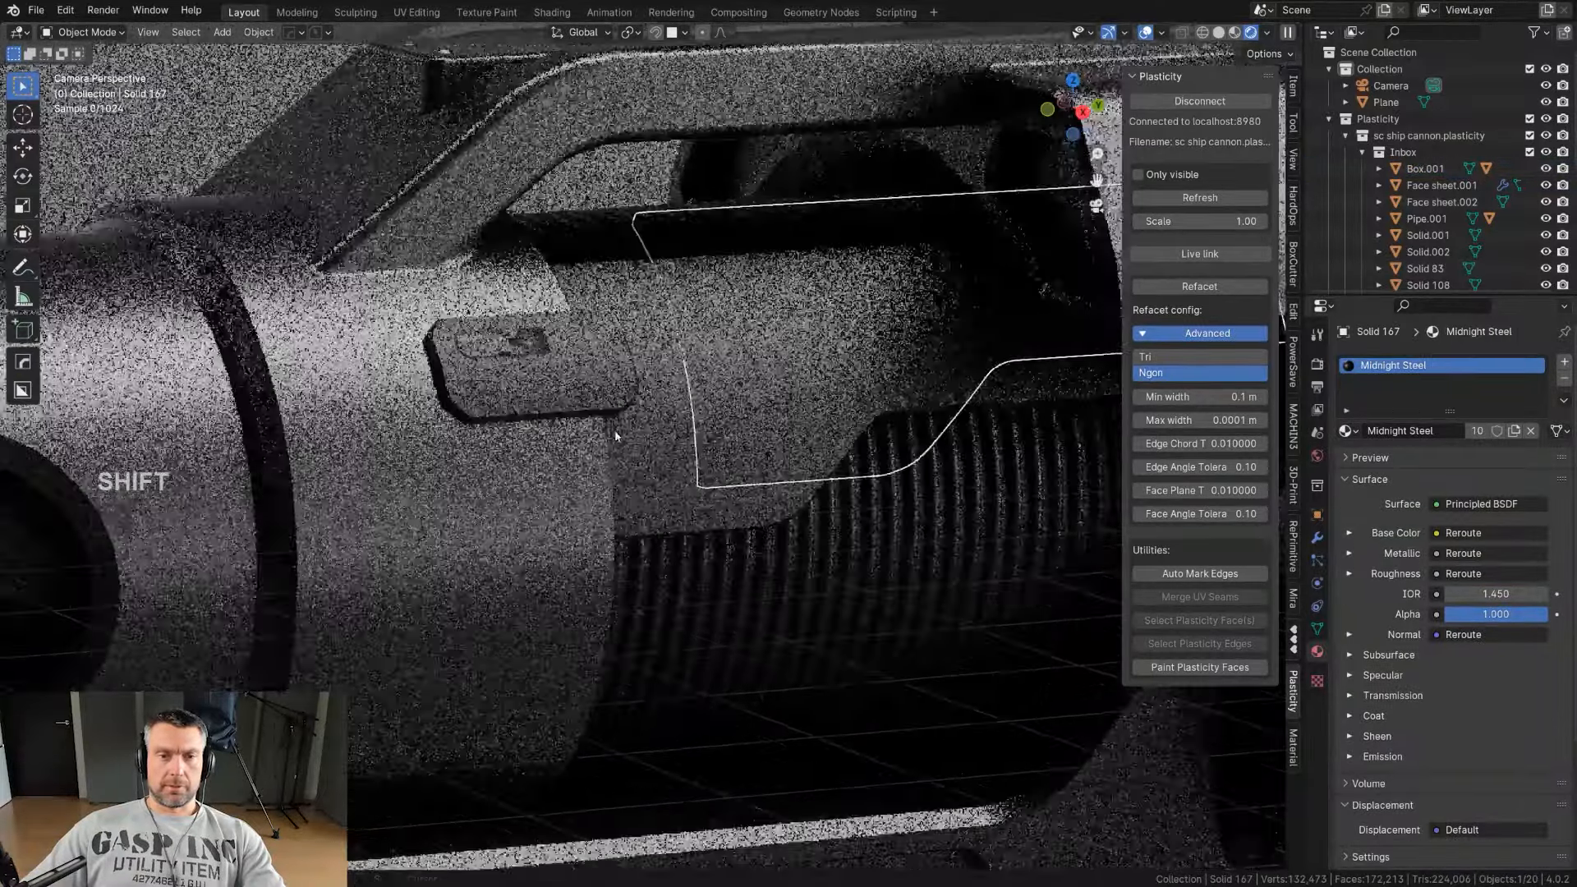
pyautogui.click(549, 561)
pyautogui.press('d')
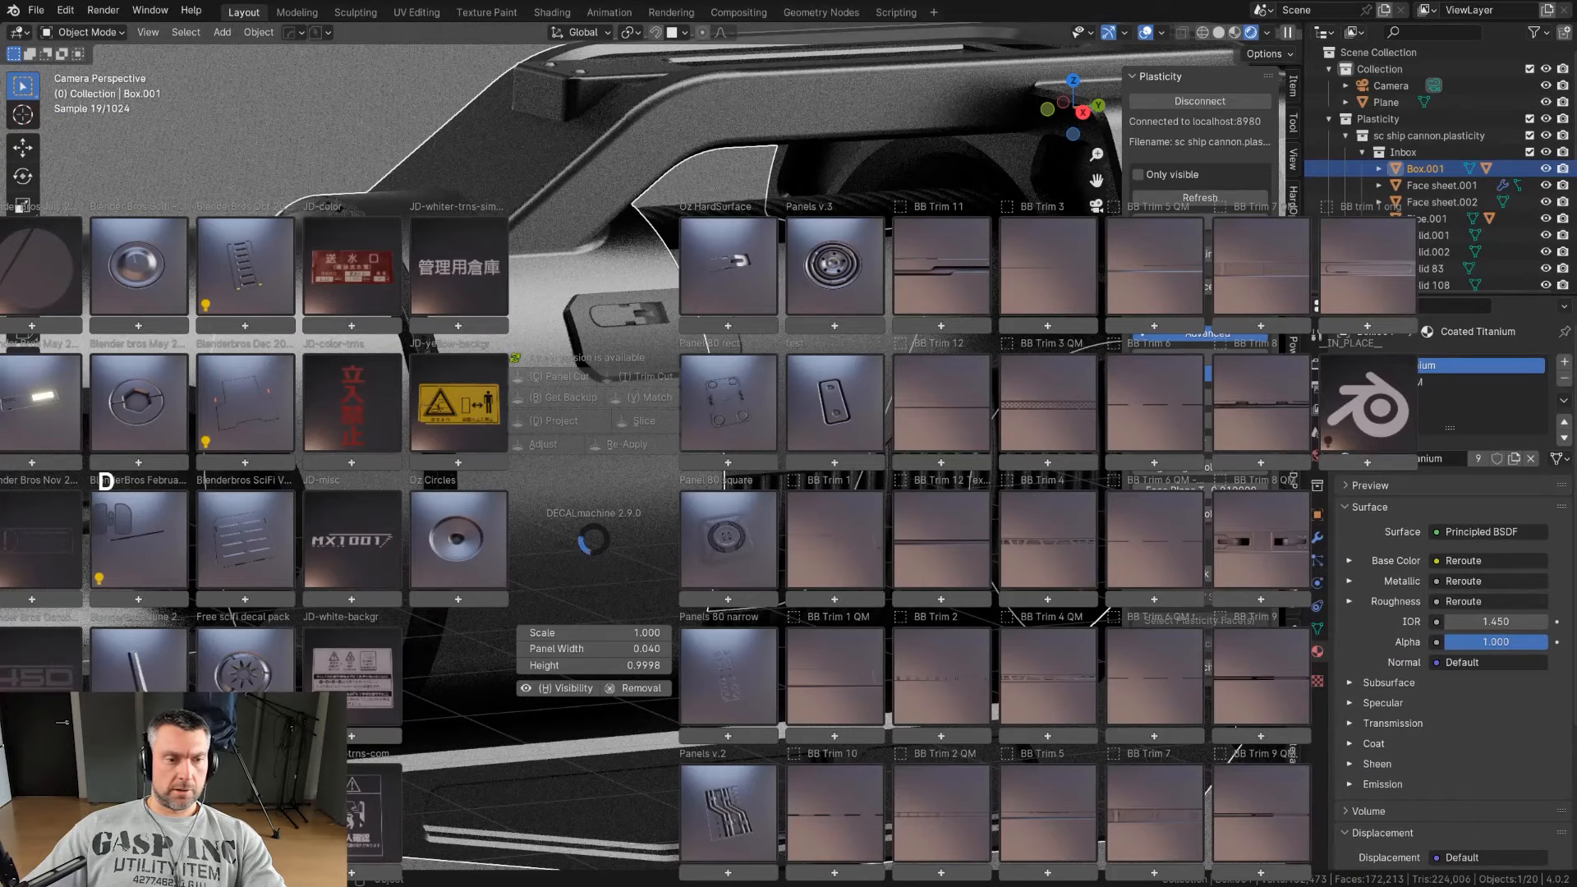
pyautogui.click(46, 679)
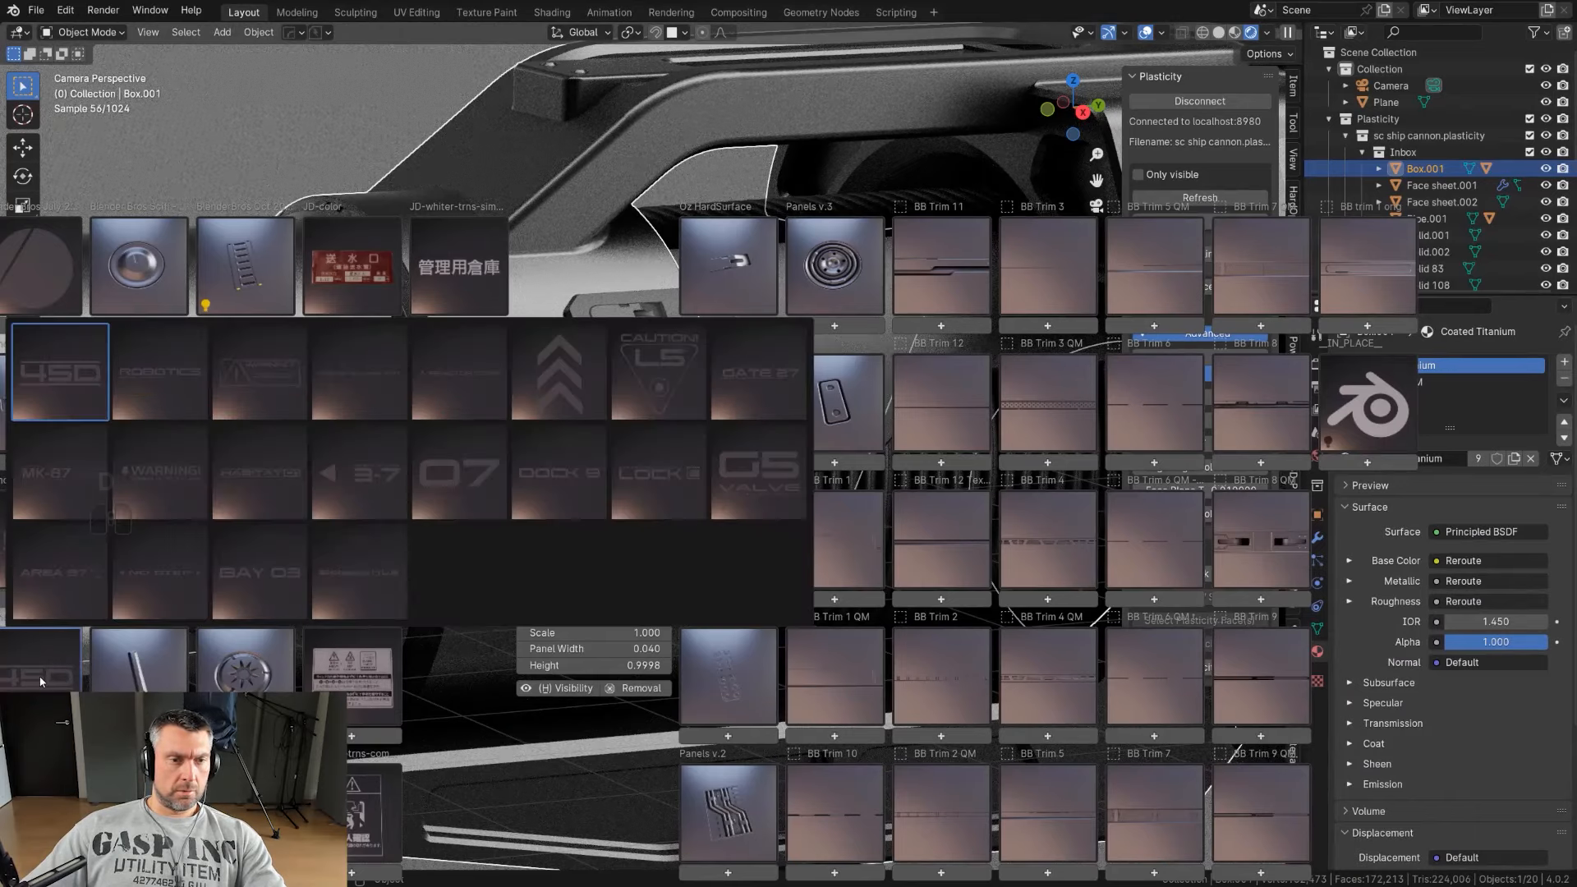
pyautogui.click(551, 526)
pyautogui.click(531, 425)
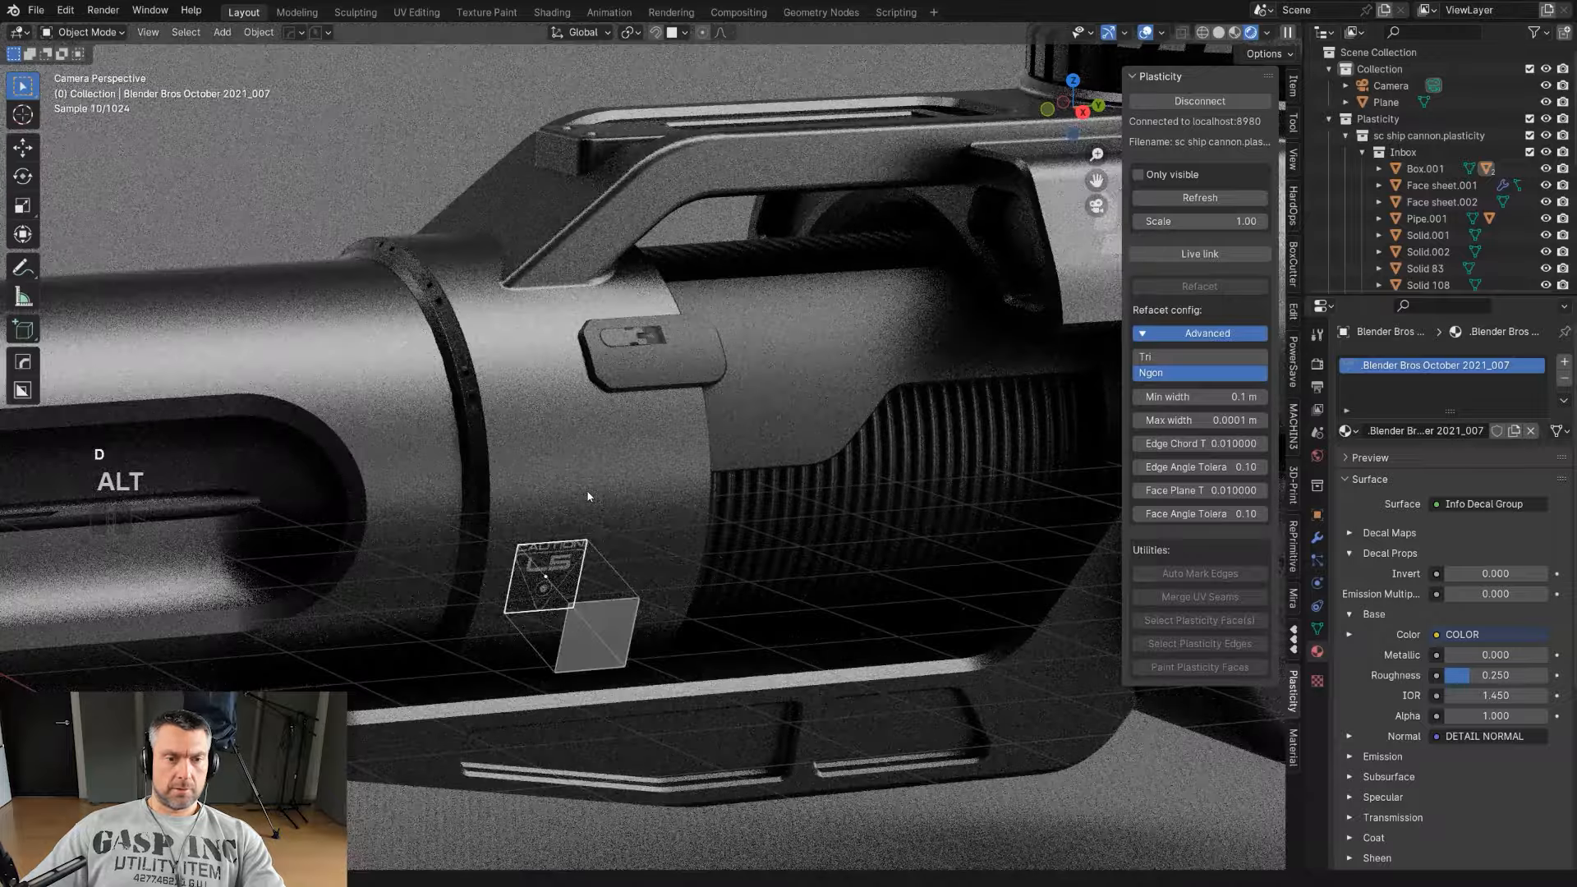
pyautogui.click(597, 516)
# Step: Select the barrel pipe and insert the glowing strip decal Blender Bros May 2021_013 near the muzzle
pyautogui.keyDown('shift'); pyautogui.moveTo(49, 493); pyautogui.dragTo(554, 454, button='middle'); pyautogui.keyUp('shift')
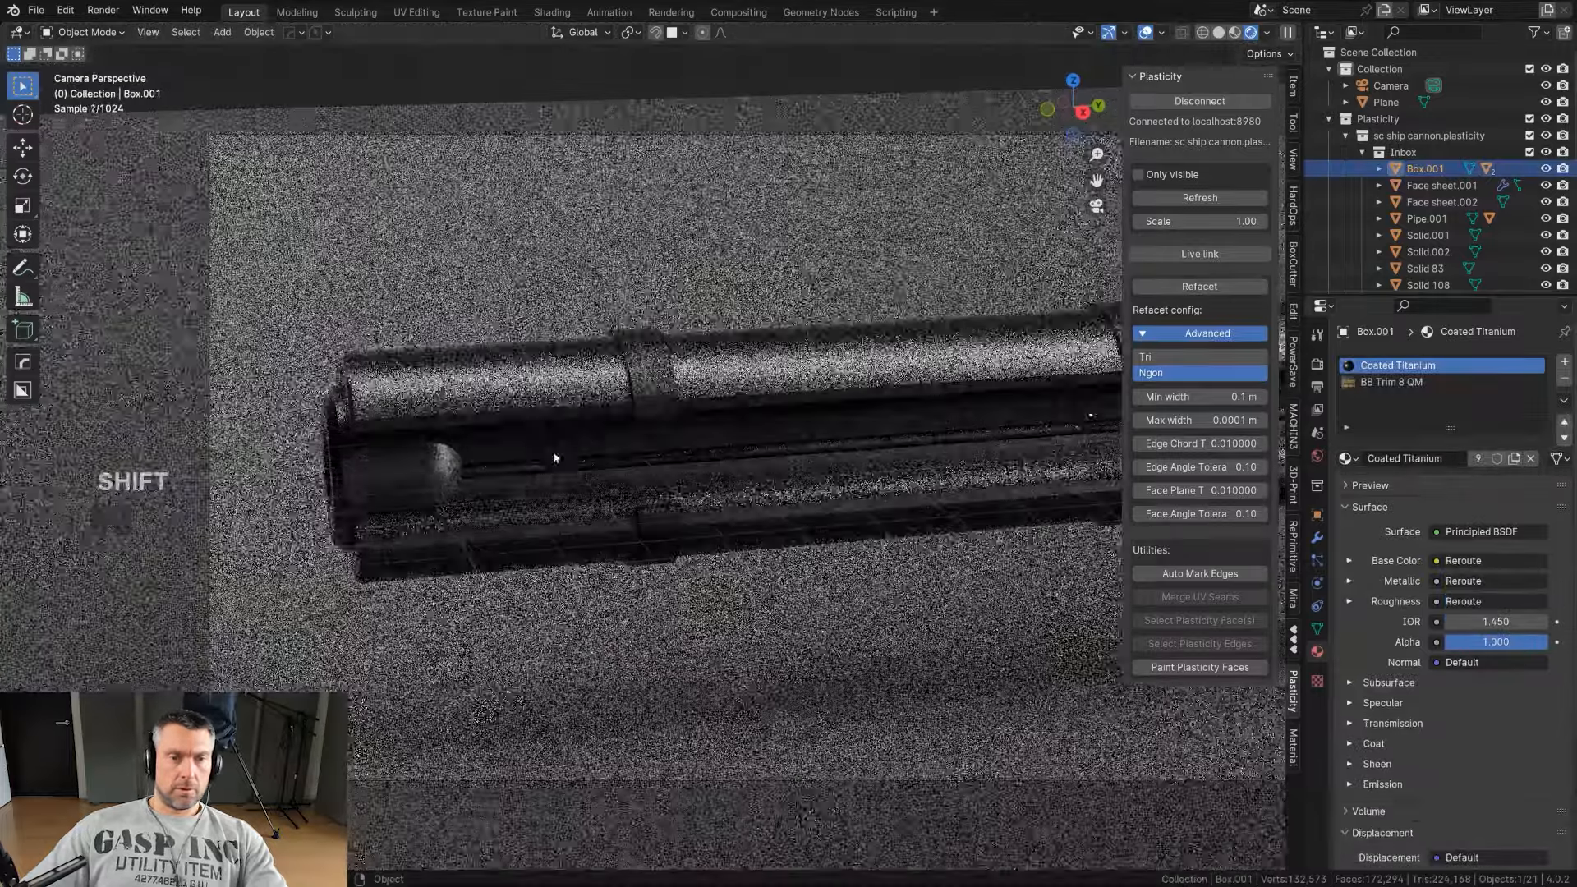
pyautogui.keyDown('shift'); pyautogui.moveTo(369, 485); pyautogui.dragTo(521, 460, button='middle'); pyautogui.keyUp('shift')
pyautogui.keyDown('shift'); pyautogui.click(594, 428); pyautogui.keyUp('shift')
pyautogui.press('d')
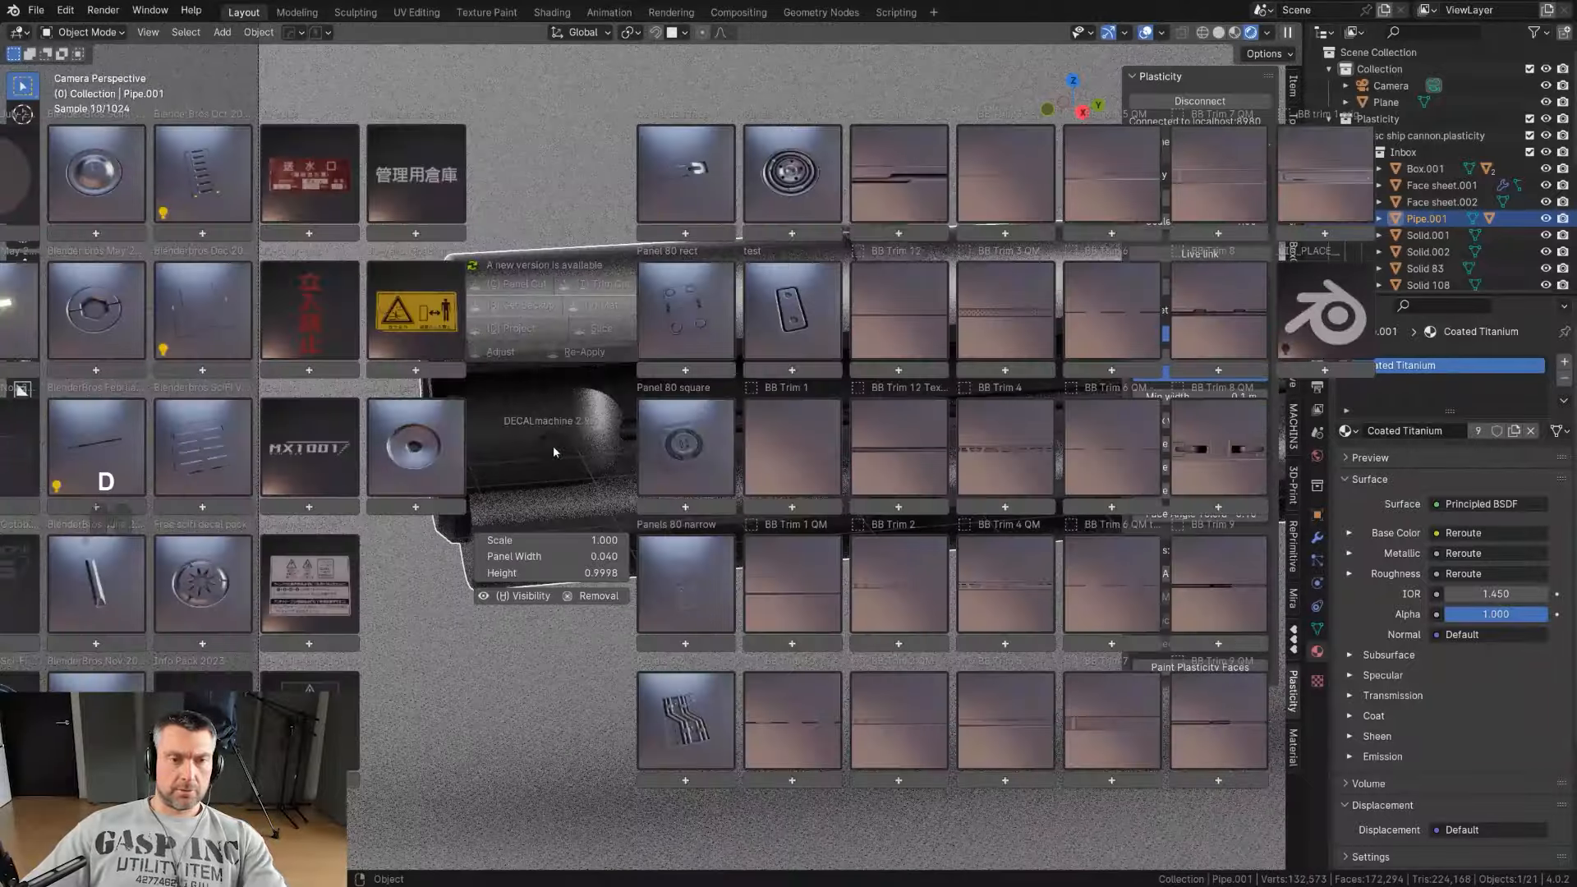
pyautogui.click(23, 311)
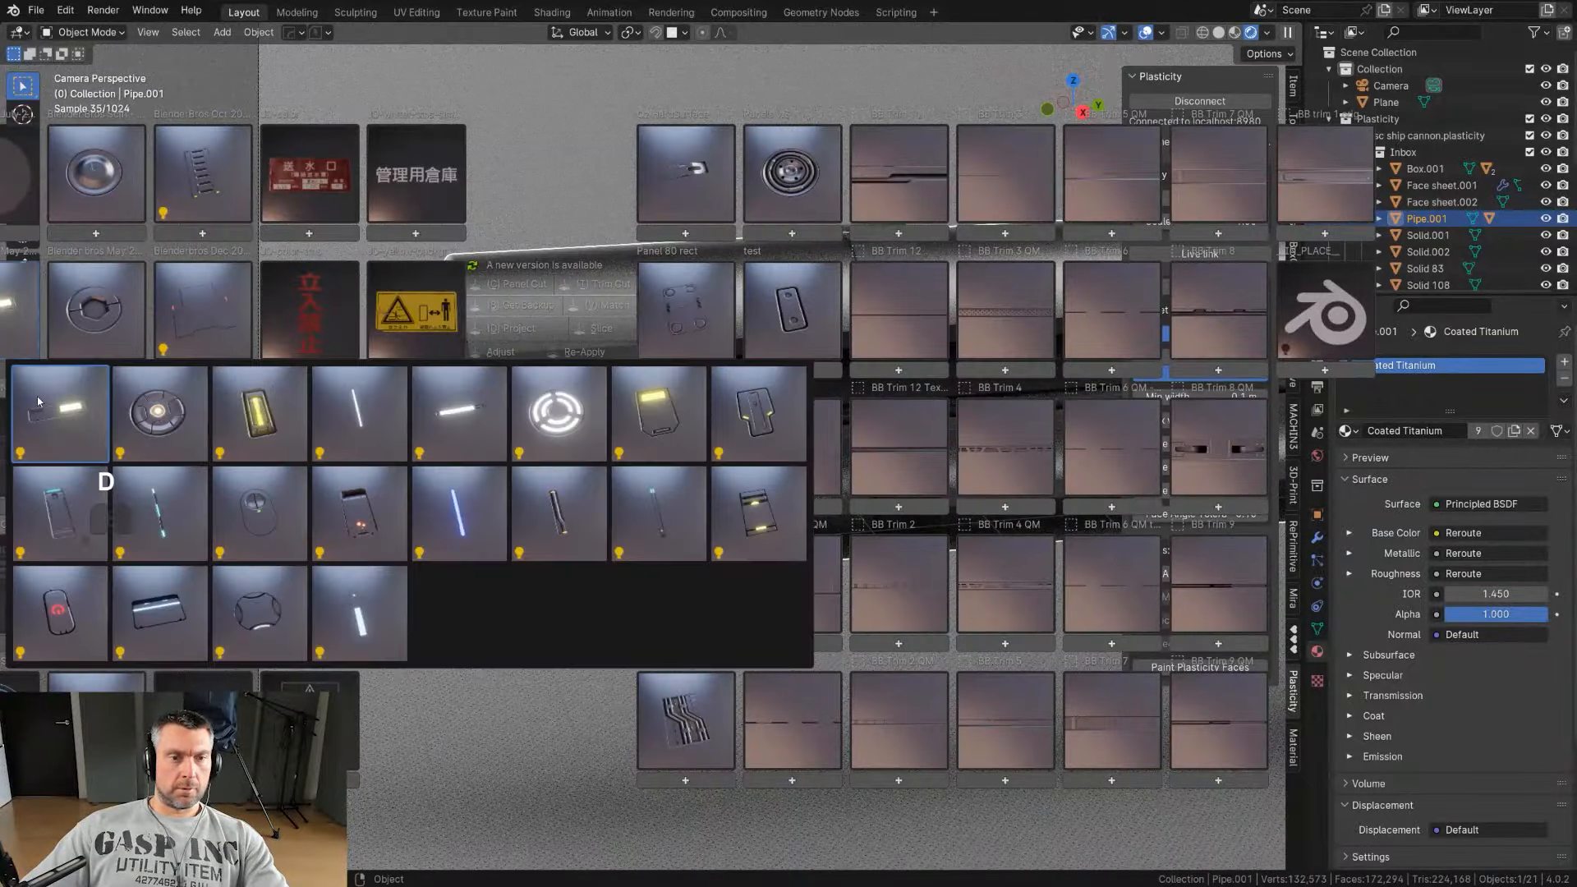
pyautogui.click(480, 512)
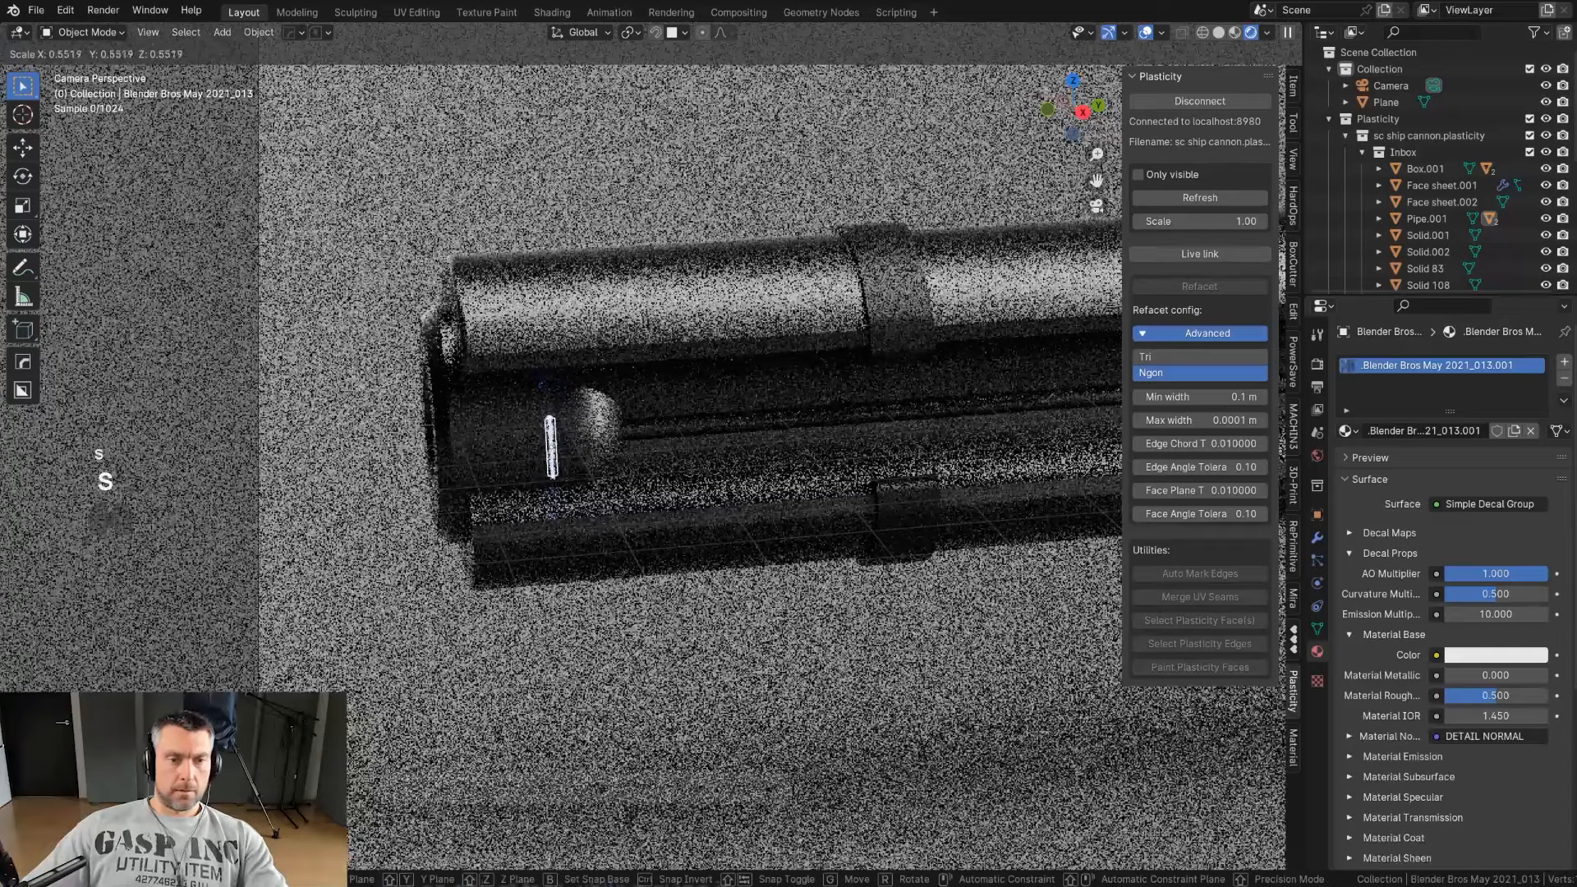
# Step: Shrink the glowing strip decal and move it, snapped to the surface, beside the muzzle rim
pyautogui.press('g')
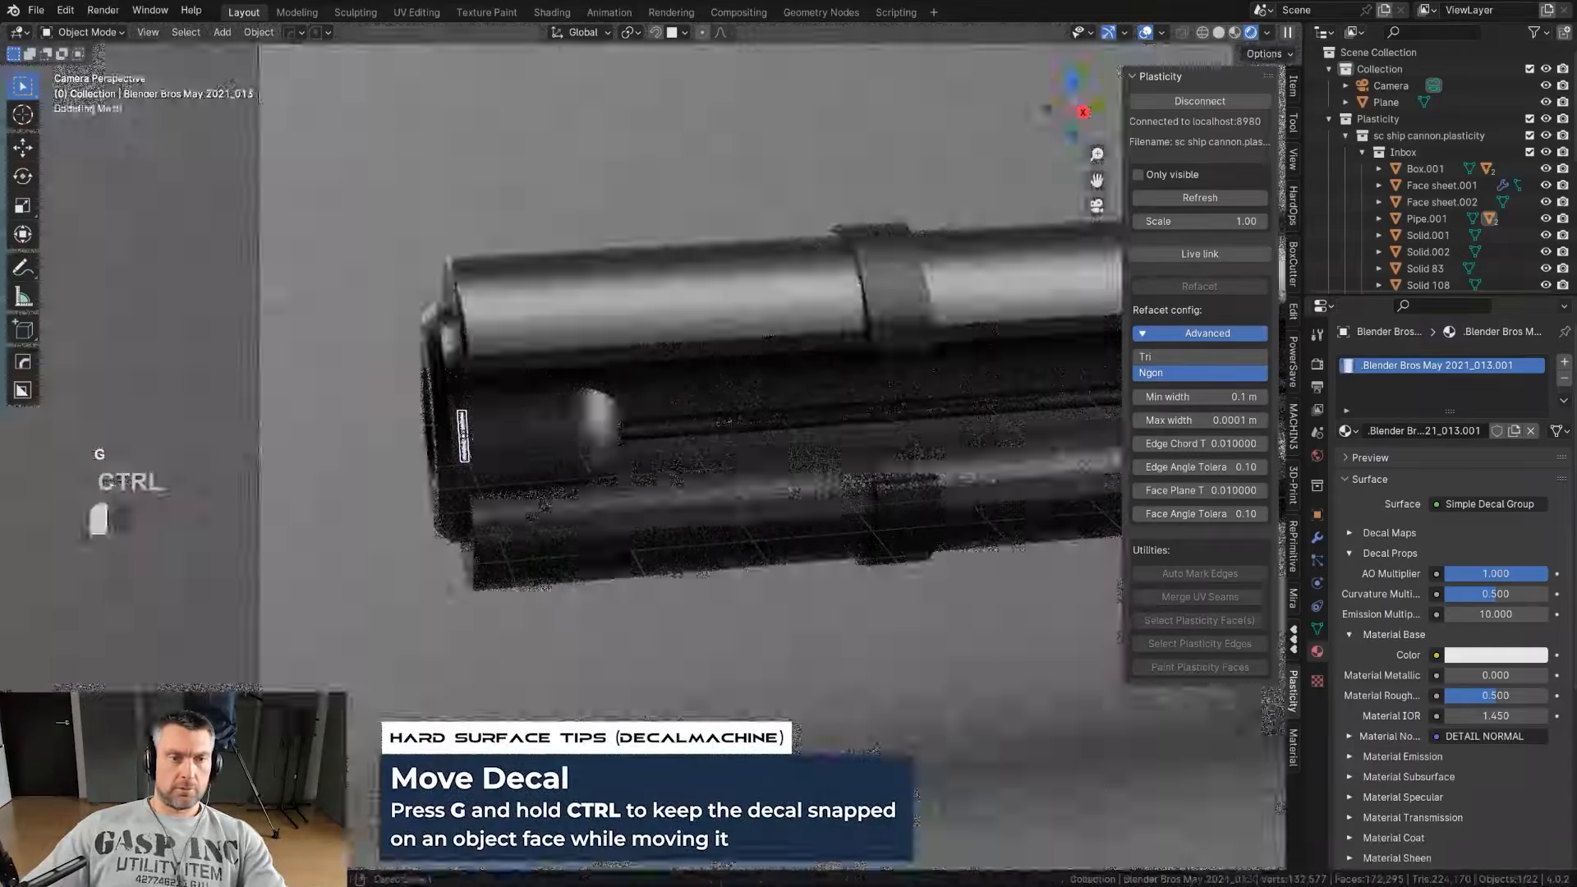
pyautogui.press('s')
pyautogui.press('g')
pyautogui.press('ctrl')
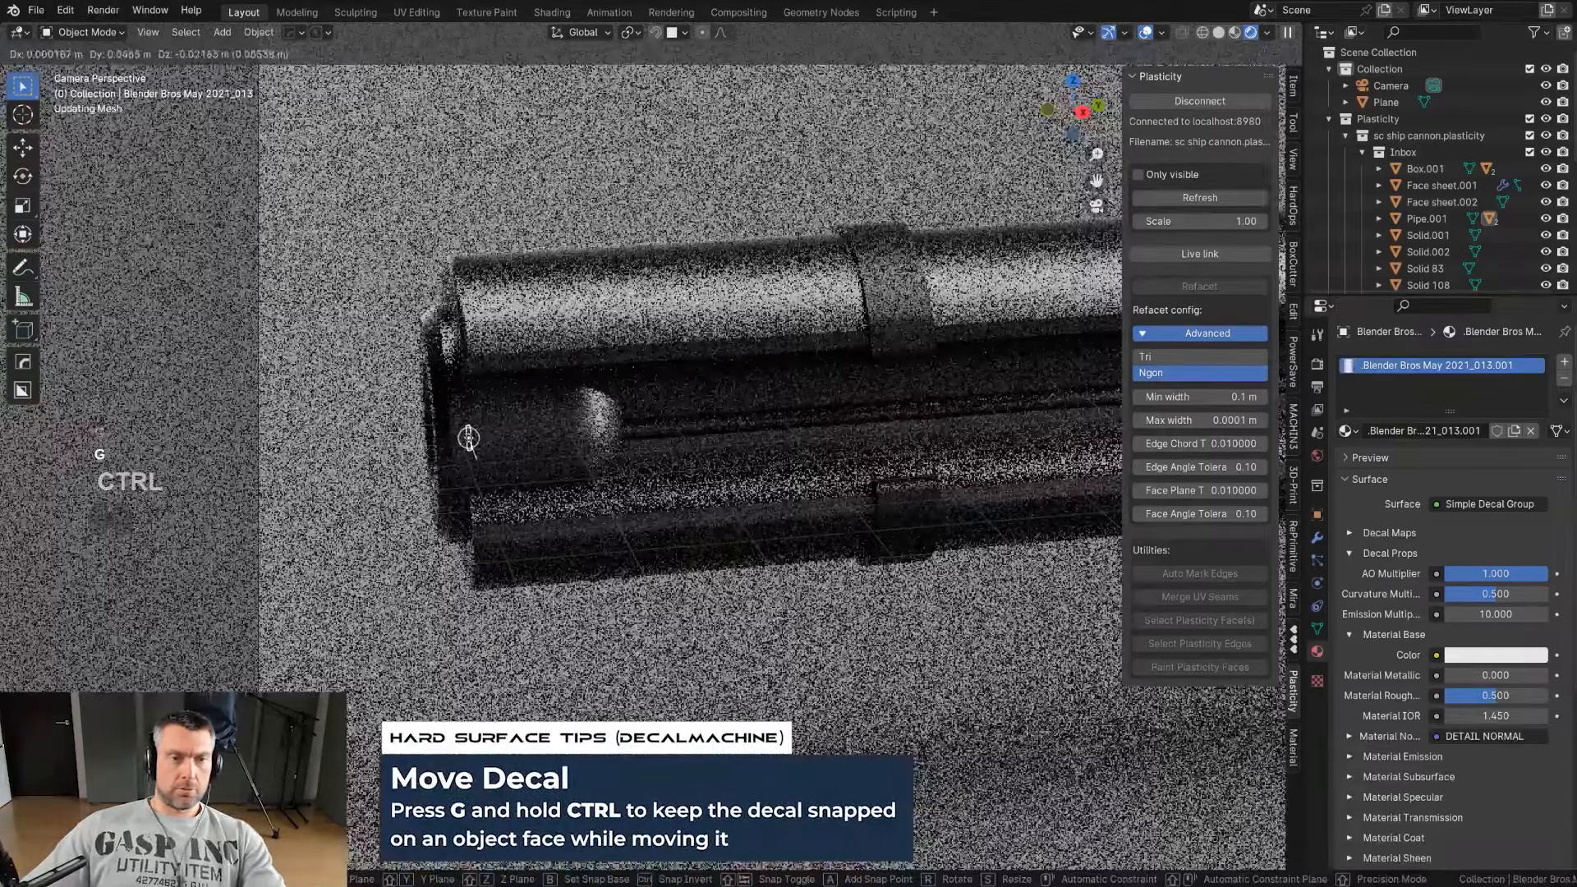
pyautogui.click(459, 438)
pyautogui.press('g')
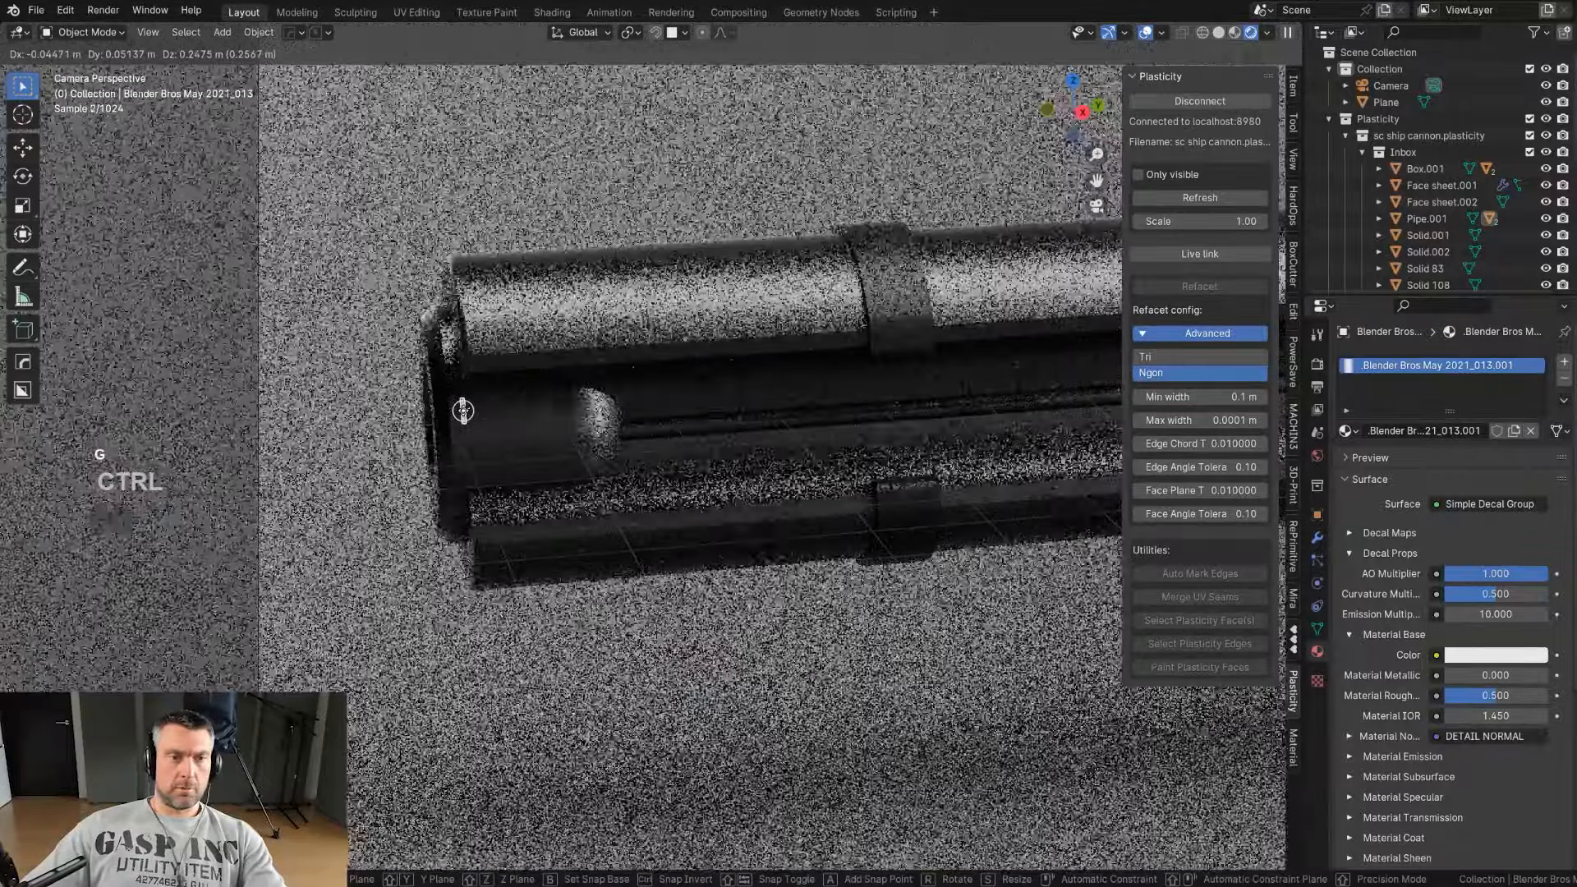
pyautogui.click(462, 409)
# Step: Undo the last change, then scale the strip decal down further and snap it back beside the muzzle rim
pyautogui.press('d')
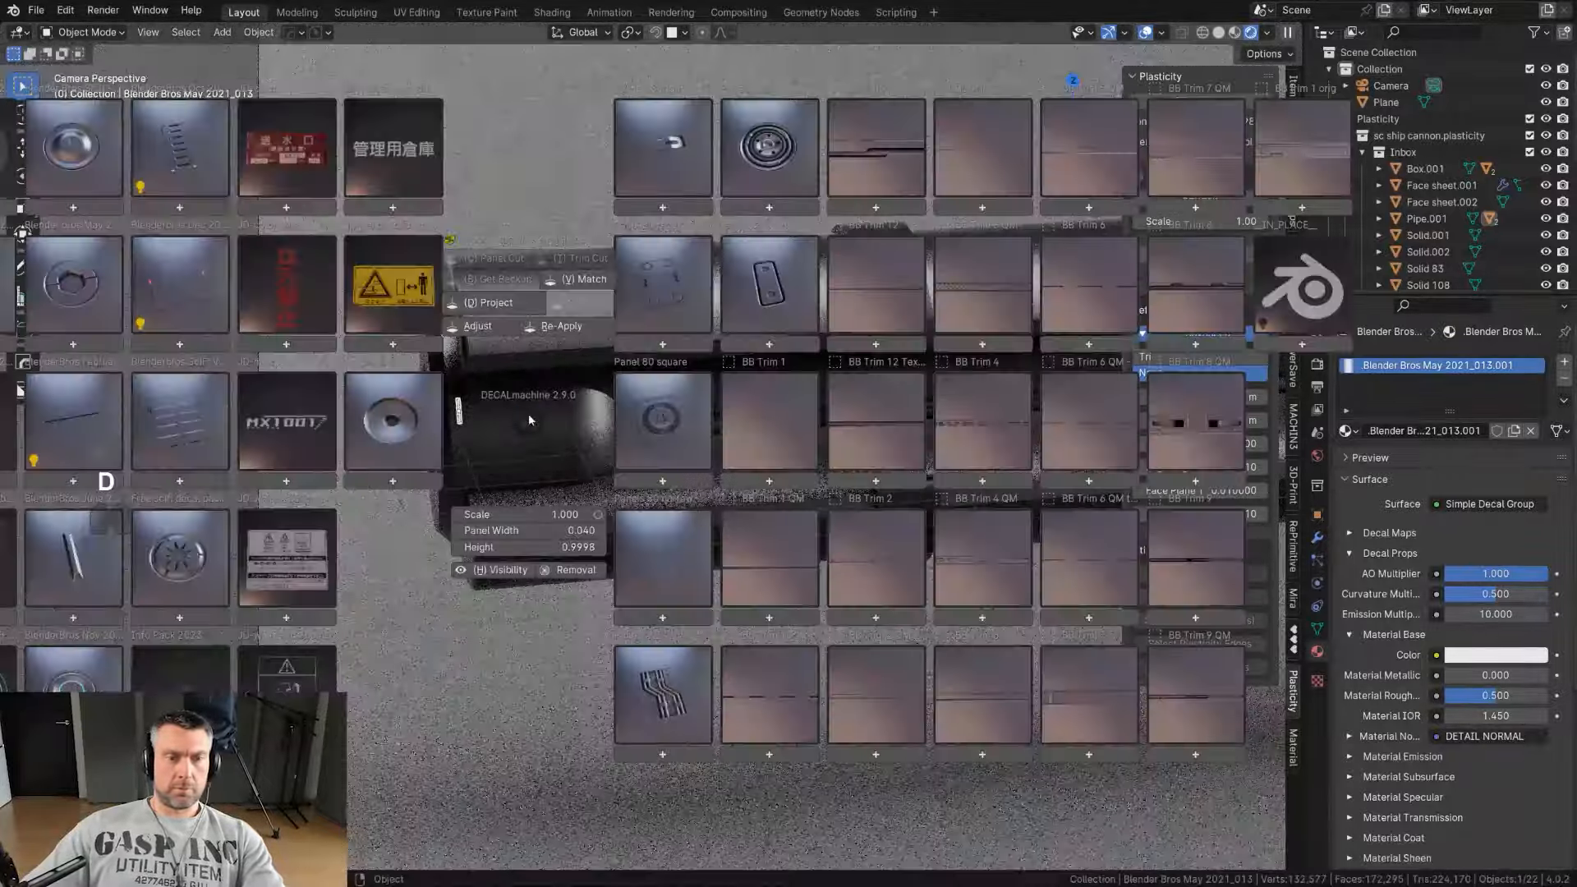
pyautogui.hotkey('ctrl', 'z')
pyautogui.press('s')
pyautogui.click(494, 473)
pyautogui.press('g')
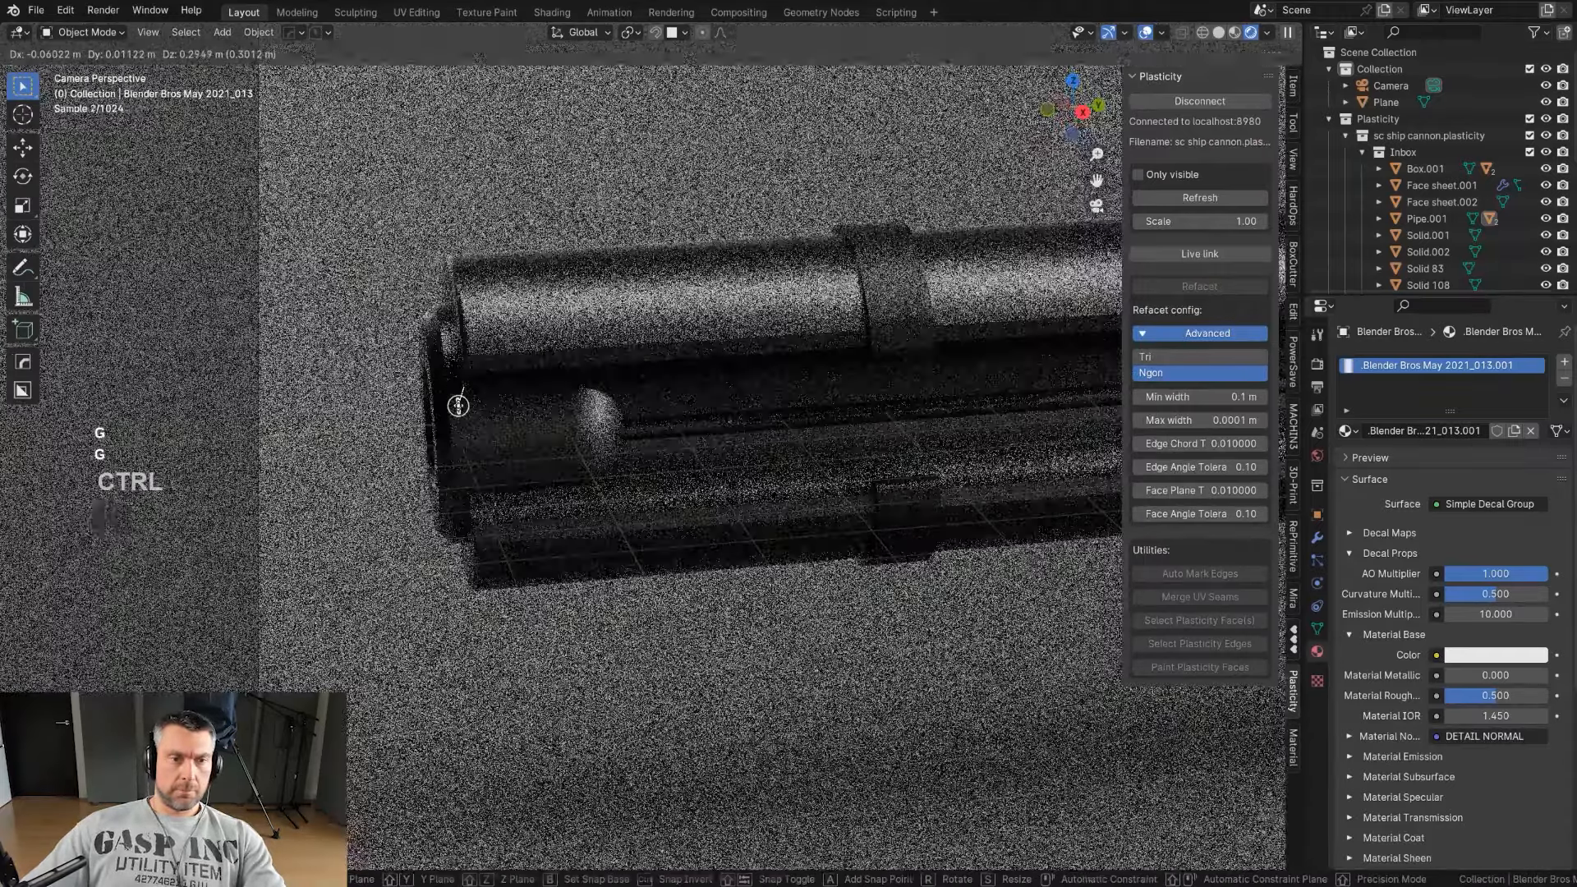
pyautogui.click(463, 408)
# Step: Project the strip decal onto the barrel and select the barrel pipe
pyautogui.press('d')
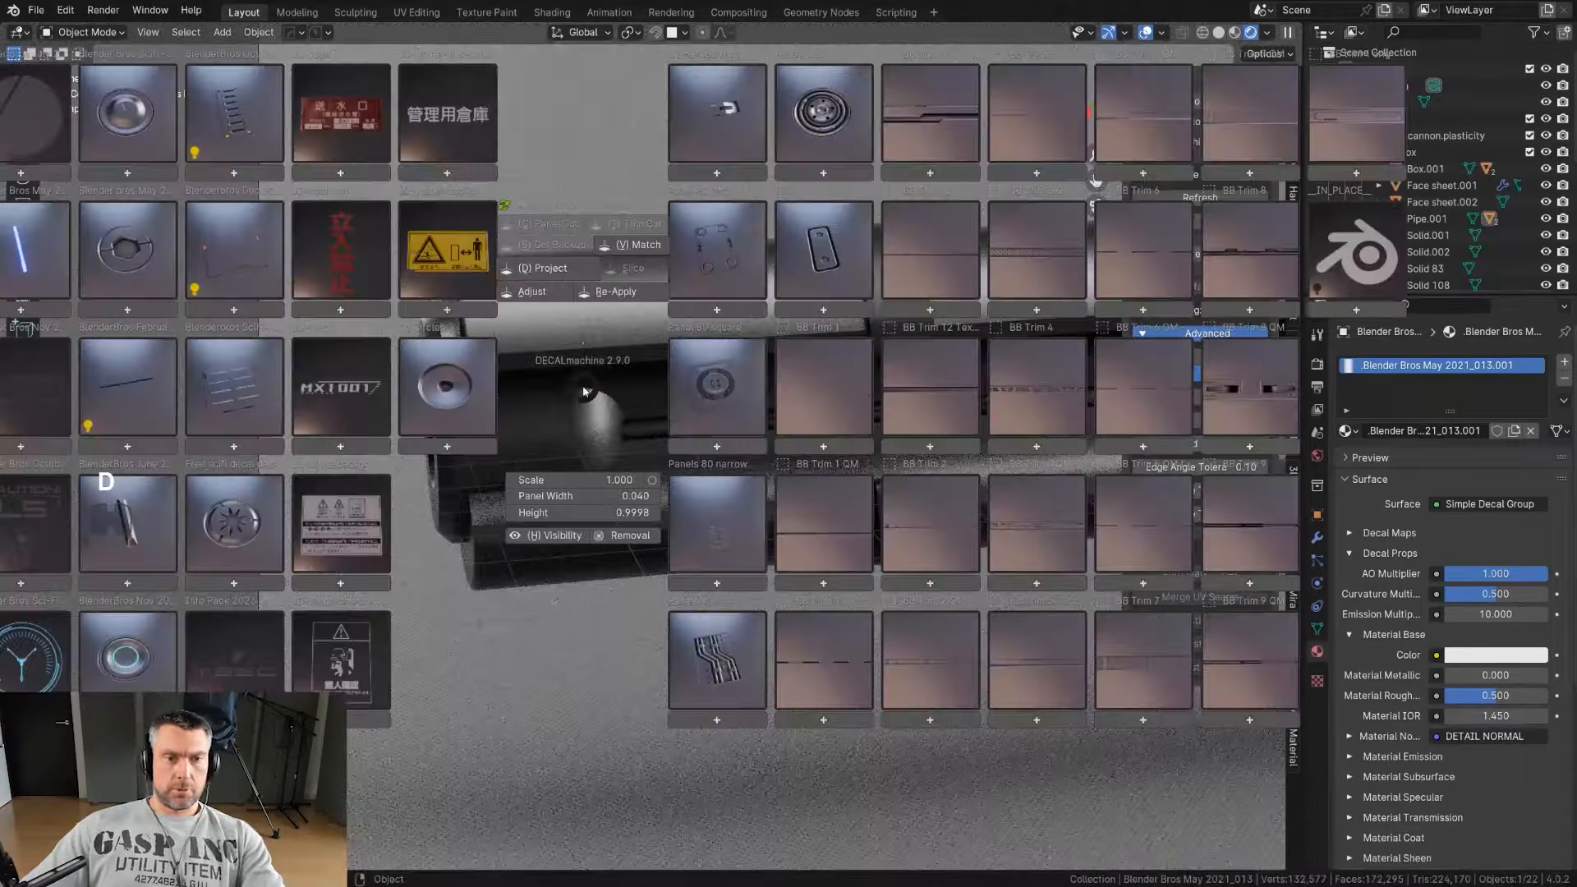
pyautogui.press('d')
pyautogui.click(563, 450)
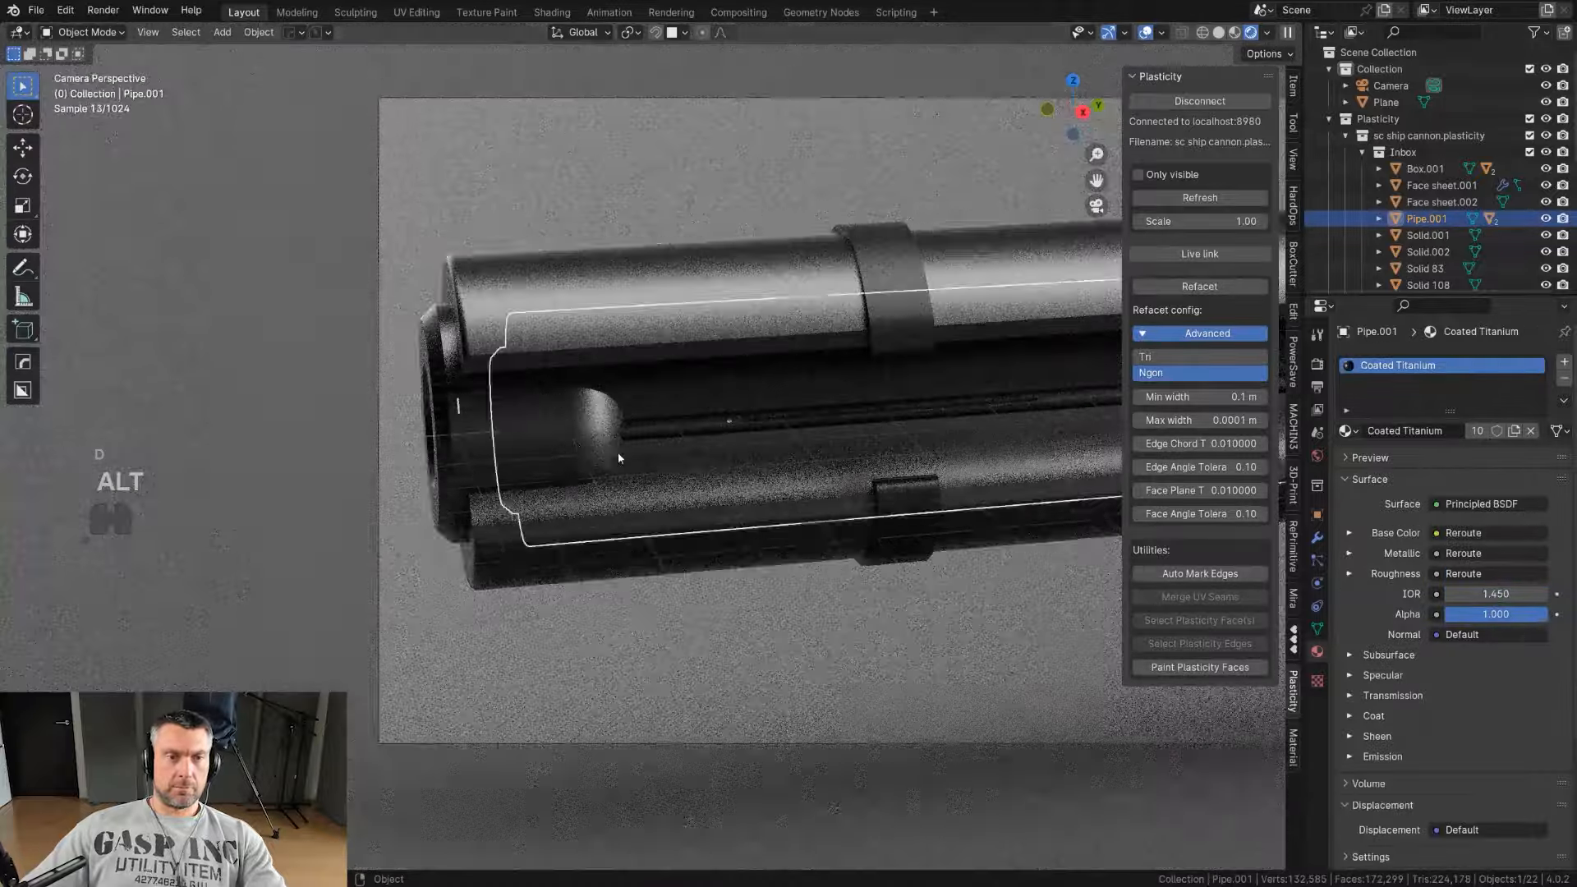
# Step: Insert another Blender Bros May 2021_013 strip decal on the body's slanted brace beside the rear hub and shrink it
pyautogui.scroll(-7, 617, 452)
pyautogui.keyDown('shift'); pyautogui.moveTo(618, 452); pyautogui.dragTo(306, 456, button='middle'); pyautogui.keyUp('shift')
pyautogui.scroll(3, 539, 455)
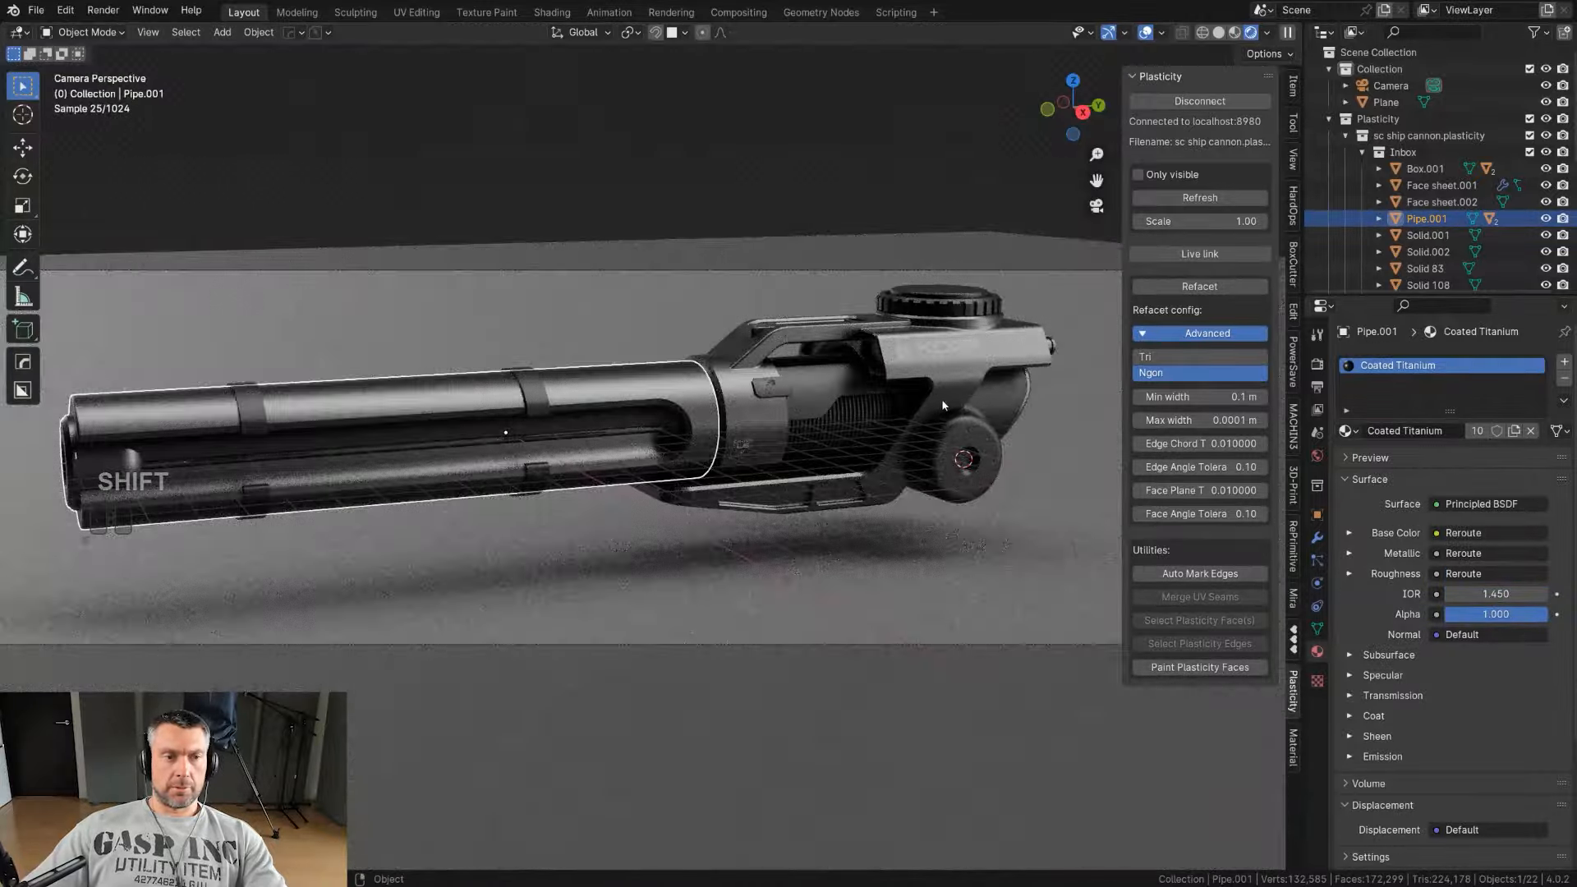
pyautogui.scroll(6, 941, 397)
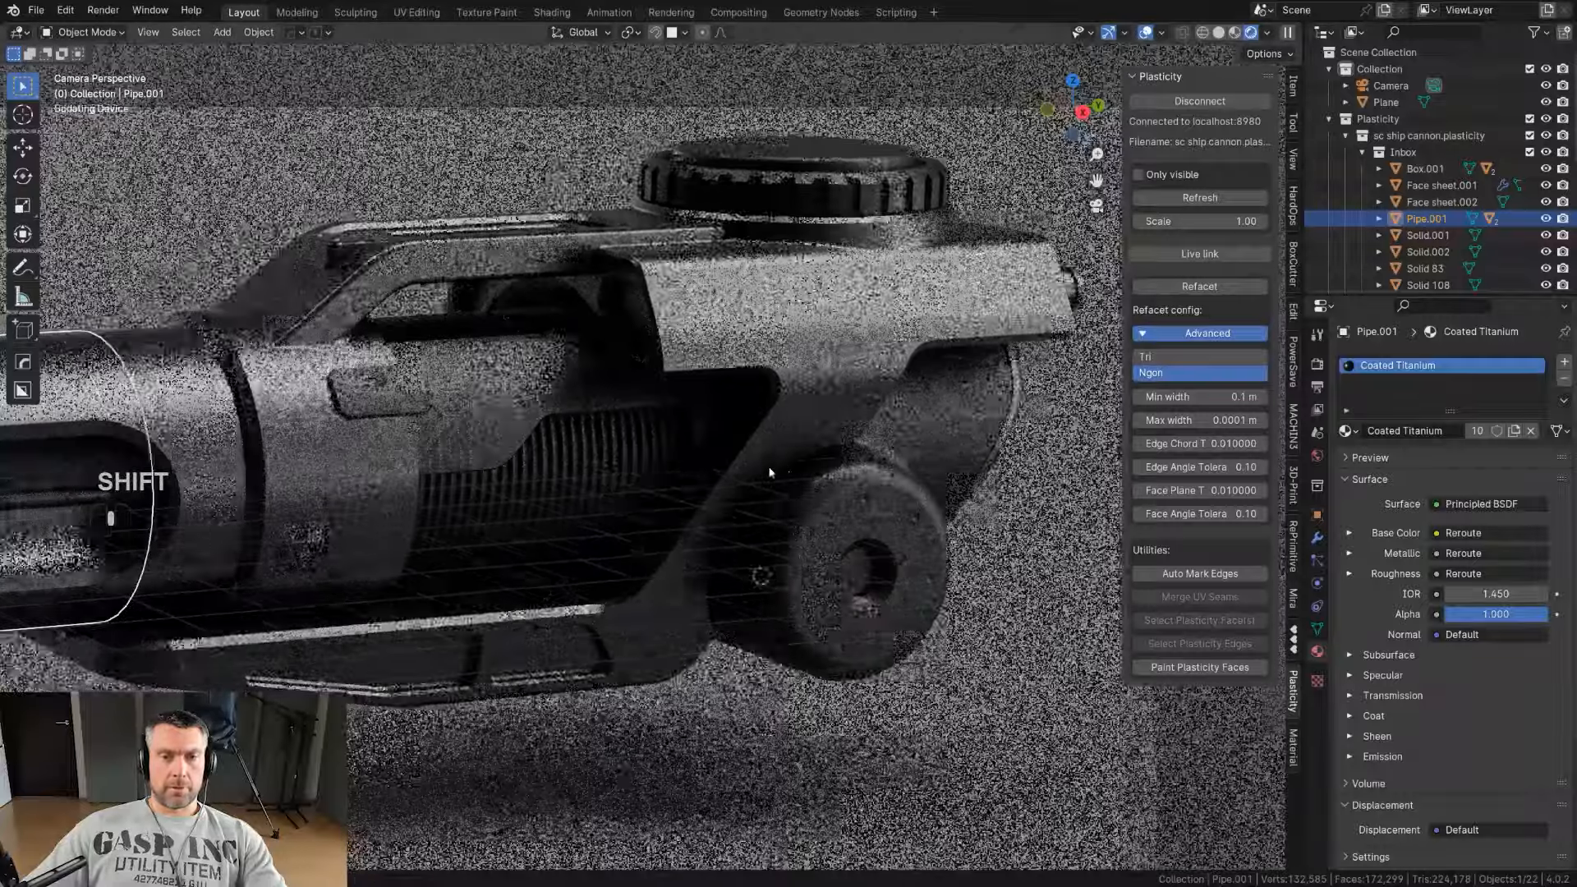
pyautogui.scroll(3, 482, 428)
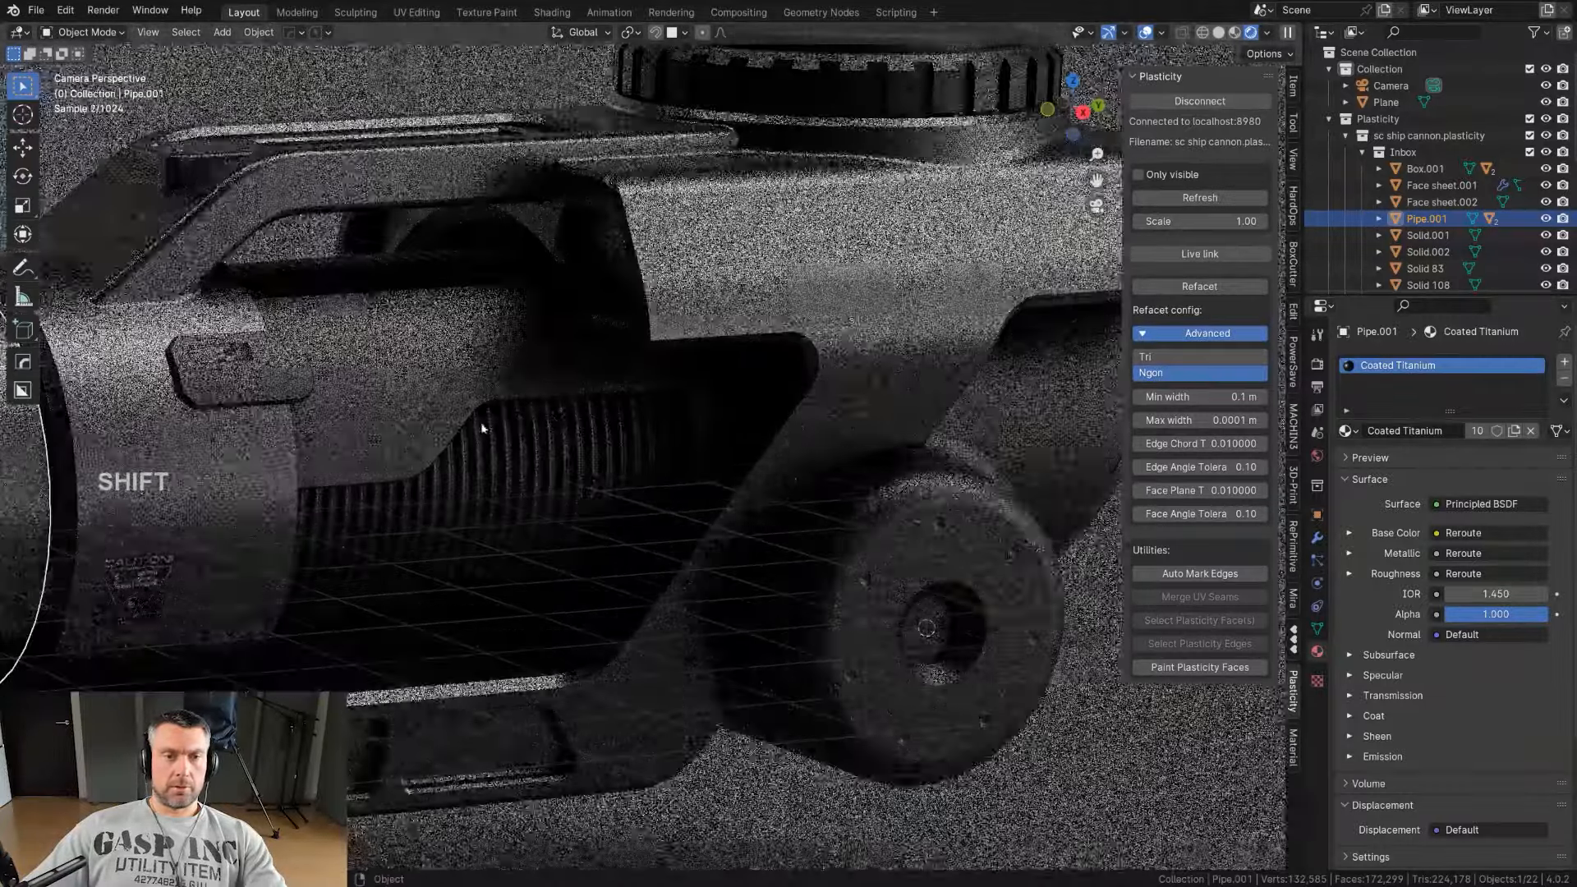
pyautogui.scroll(-2, 483, 428)
pyautogui.click(737, 538)
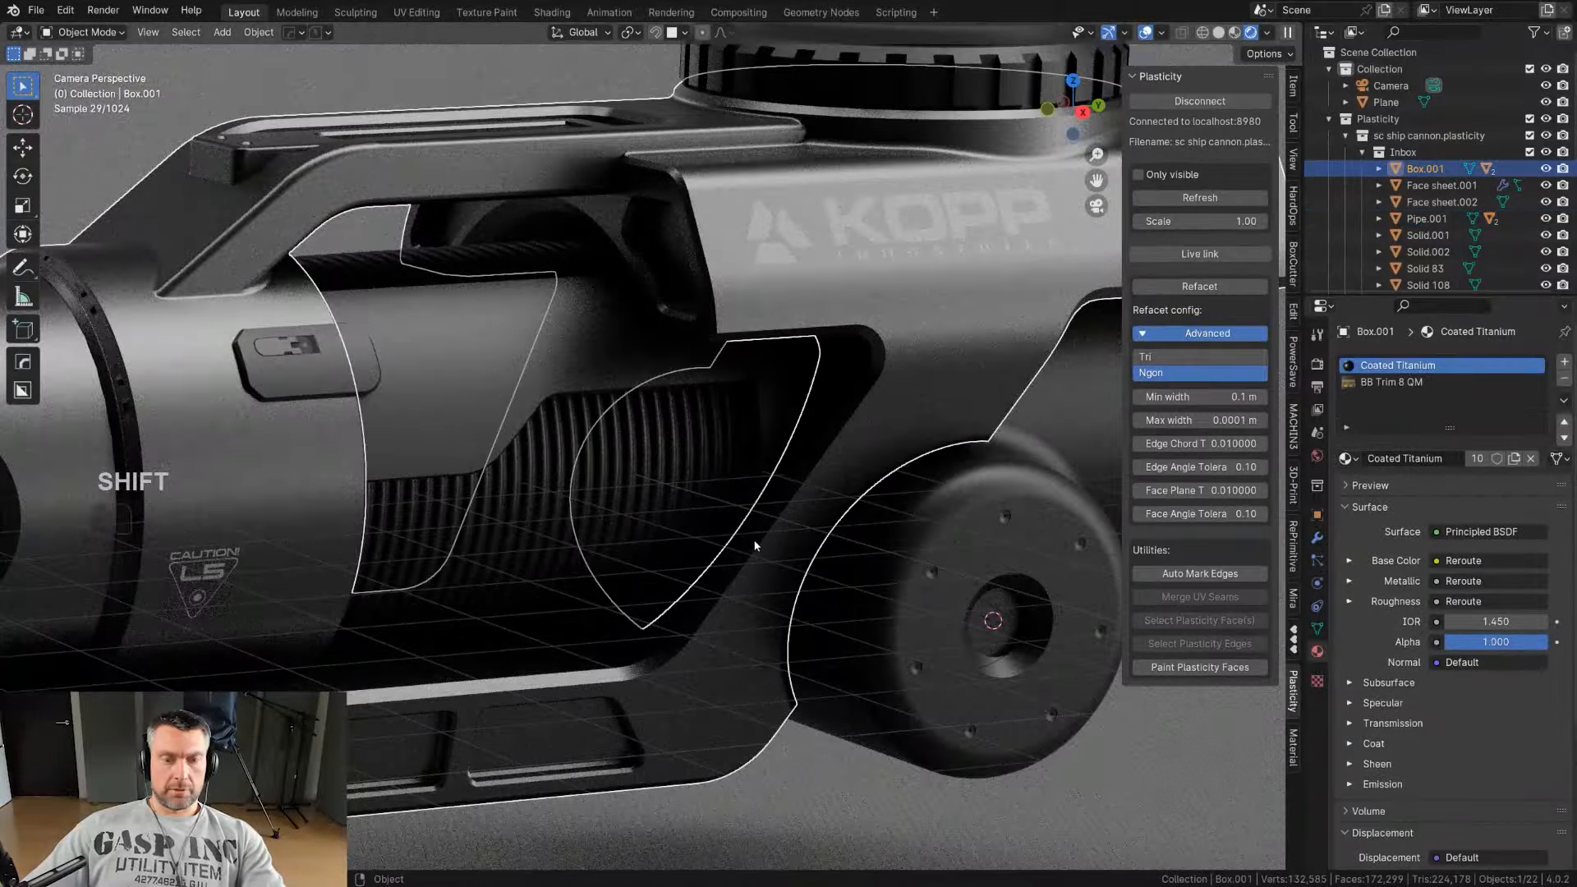
pyautogui.press('d')
pyautogui.click(200, 404)
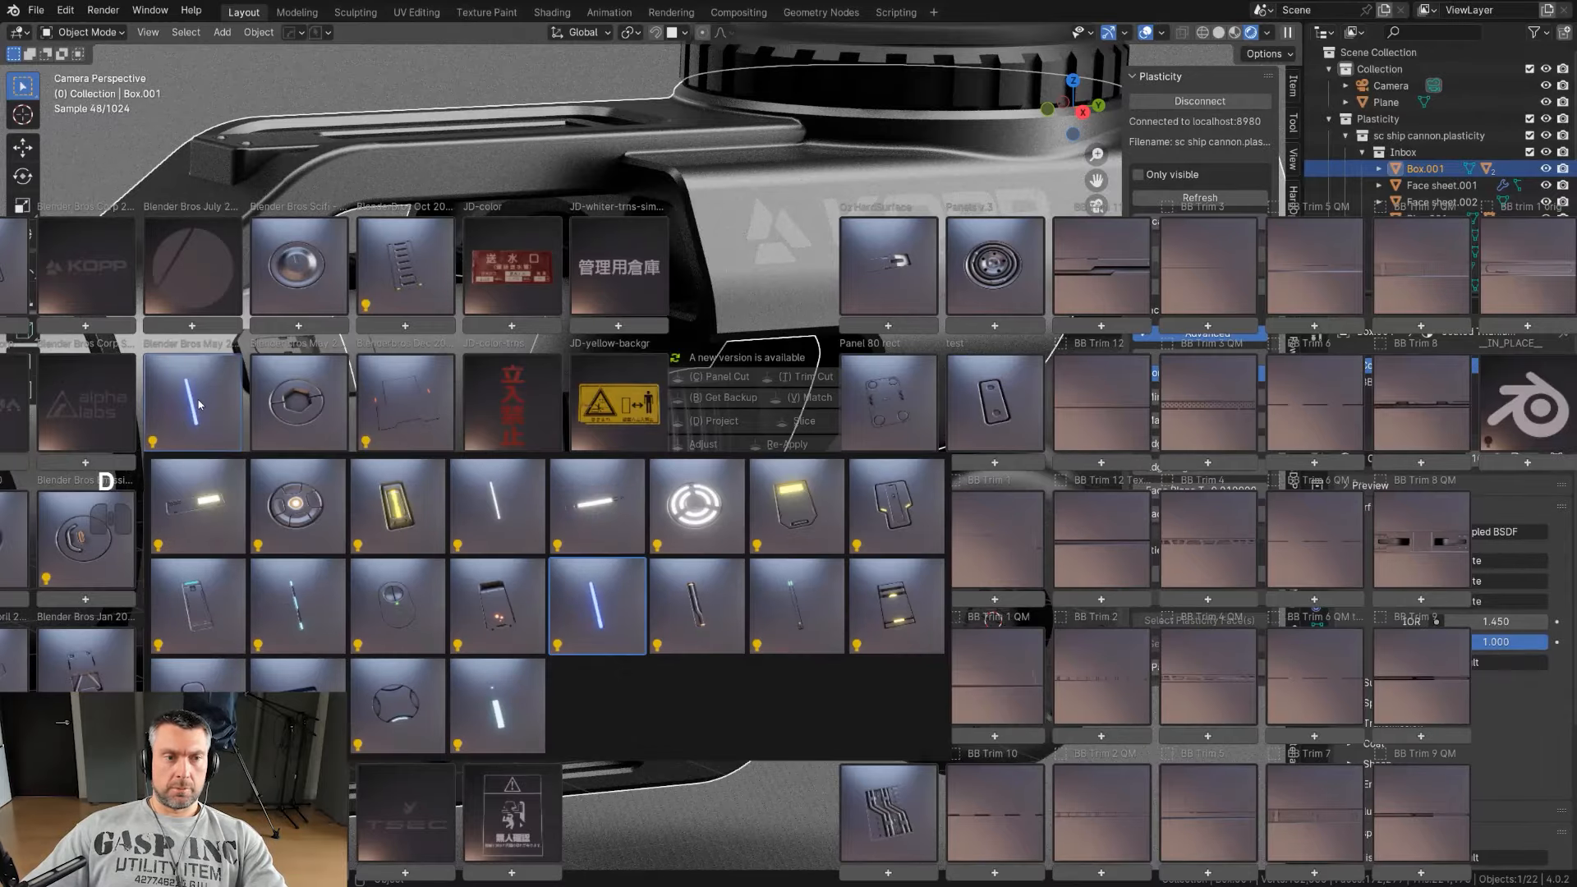
pyautogui.click(535, 593)
pyautogui.press('s')
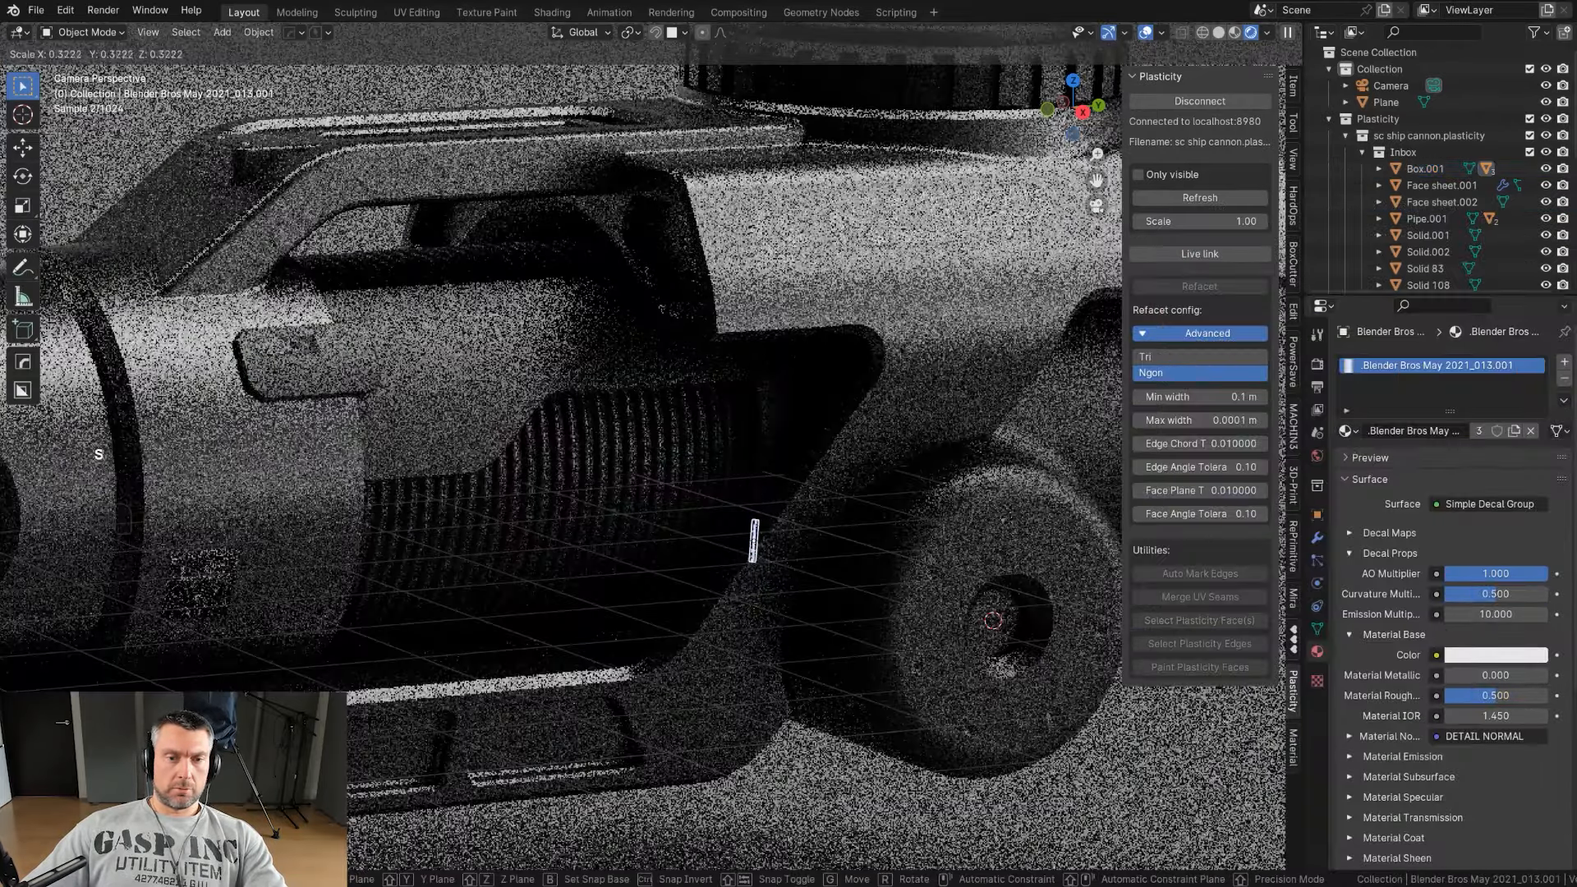
pyautogui.click(811, 547)
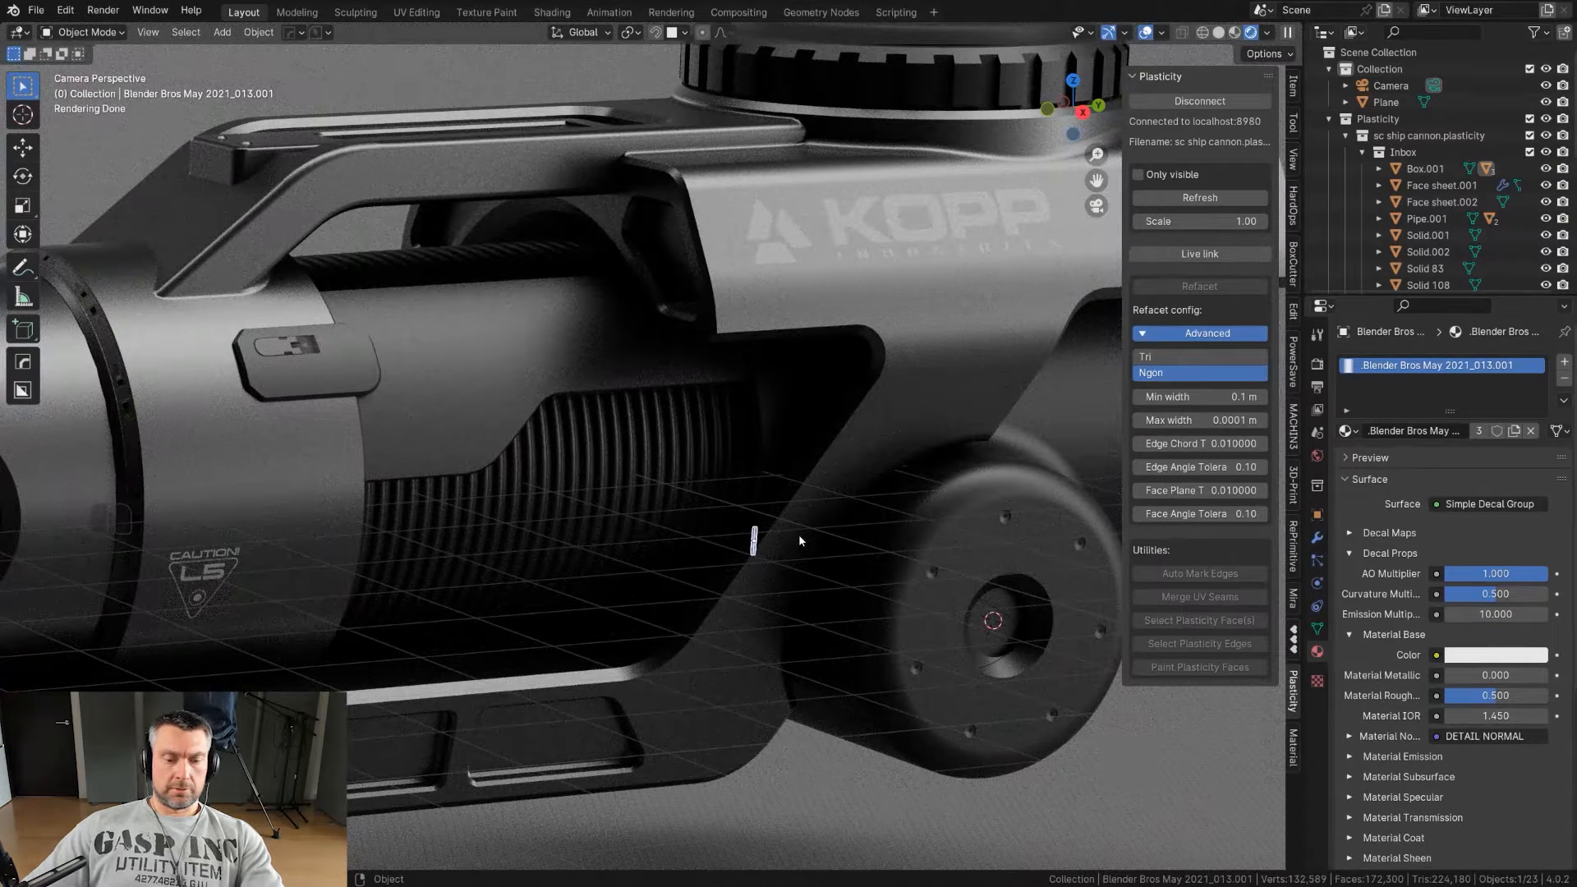
# Step: Move the strip decal onto the body panel above the ribbed section and rotate it parallel to the panel's lower edge
pyautogui.press('g')
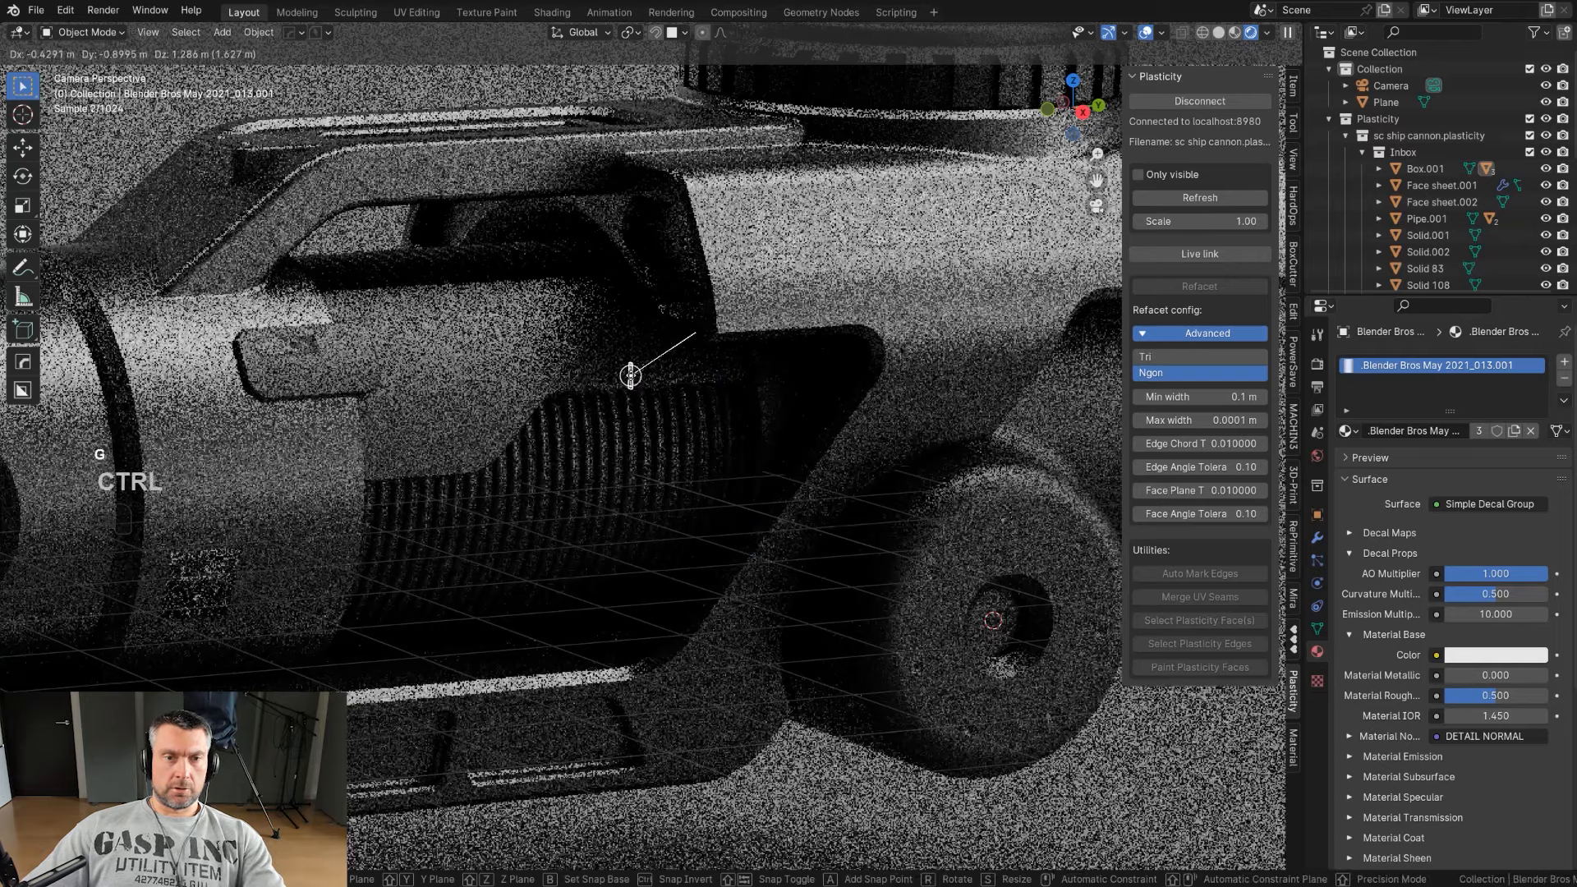
pyautogui.click(693, 353)
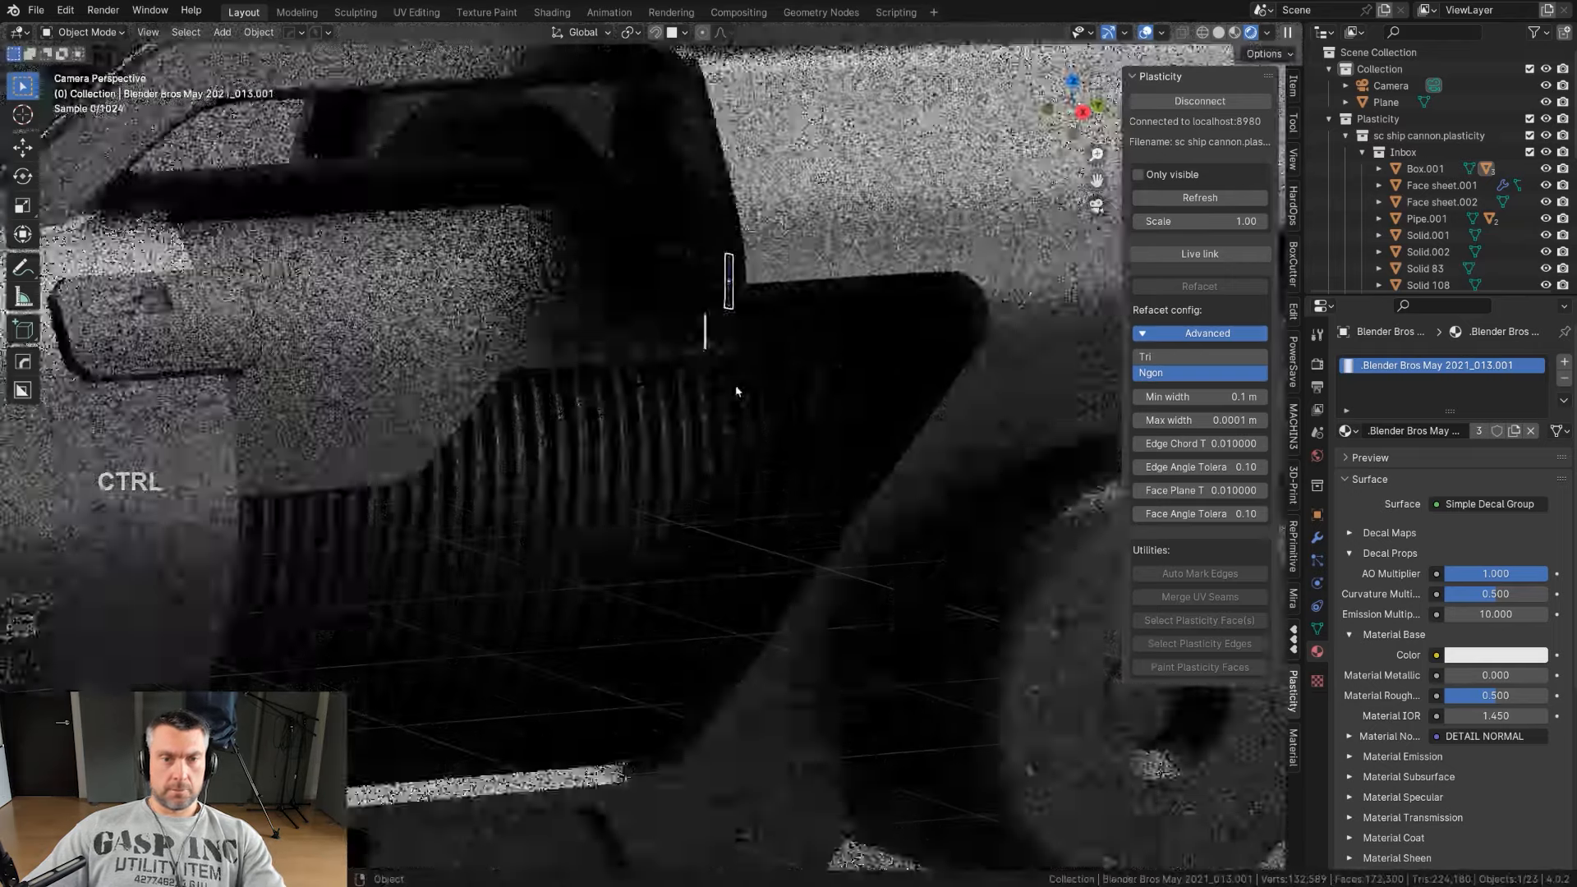
pyautogui.press('d')
pyautogui.click(708, 271)
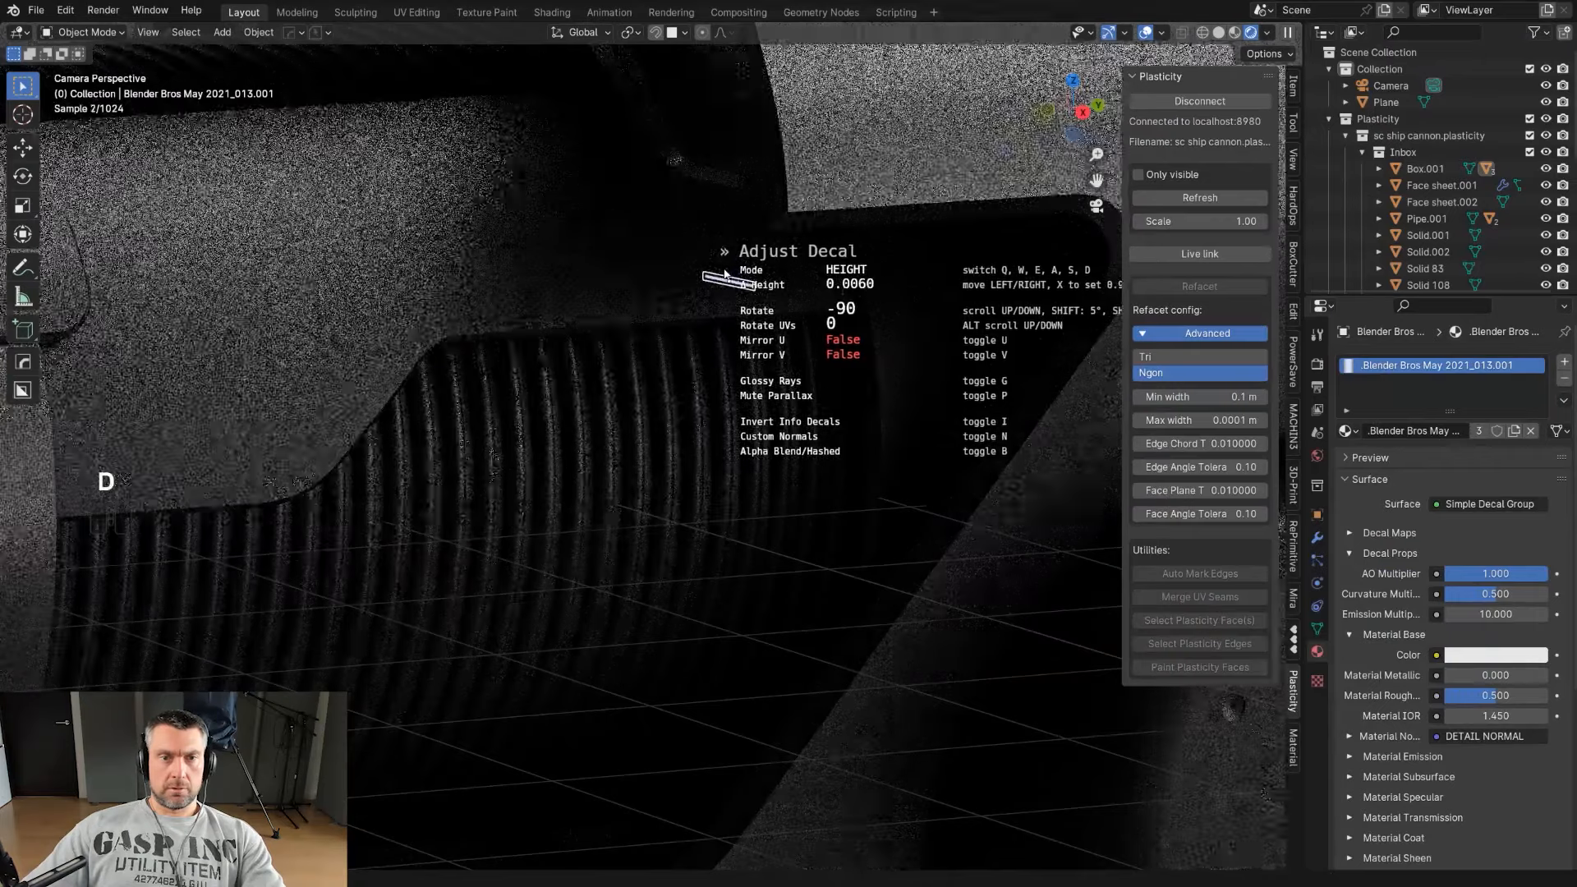
pyautogui.keyDown('ctrl'); pyautogui.keyDown('shift'); pyautogui.scroll(12, 772, 287); pyautogui.keyUp('shift'); pyautogui.keyUp('ctrl')
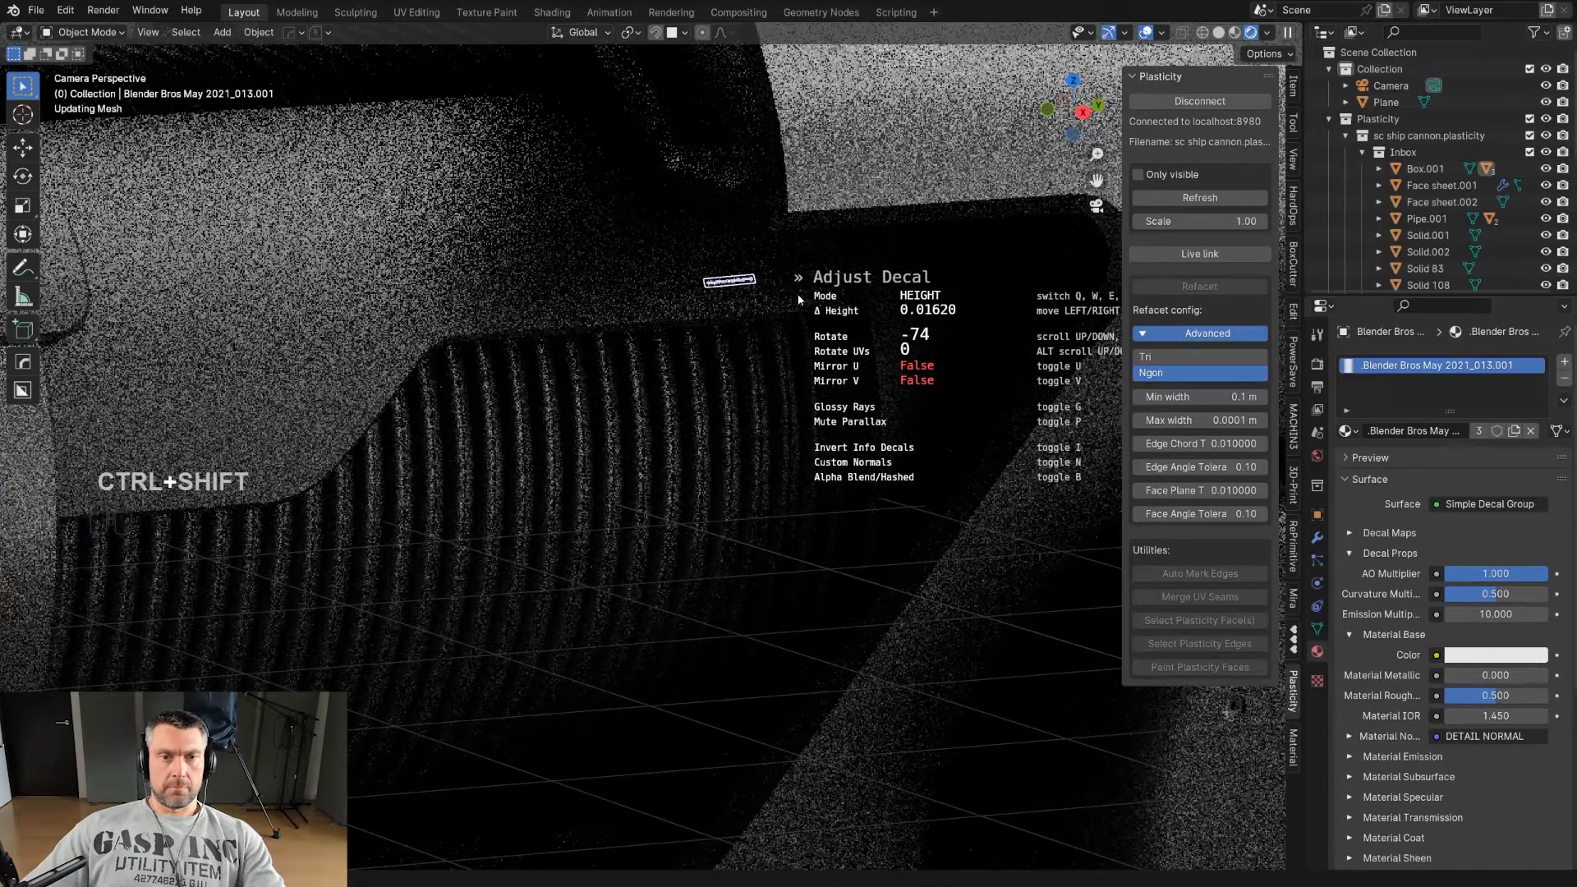
pyautogui.keyDown('ctrl'); pyautogui.keyDown('shift'); pyautogui.scroll(-2, 797, 294); pyautogui.keyUp('shift'); pyautogui.keyUp('ctrl')
pyautogui.click(796, 293)
# Step: Shrink the strip decal, snap it near the rear lower corner of the panel above the ribs, and project it onto the panel
pyautogui.press('s')
pyautogui.click(817, 305)
pyautogui.press('g')
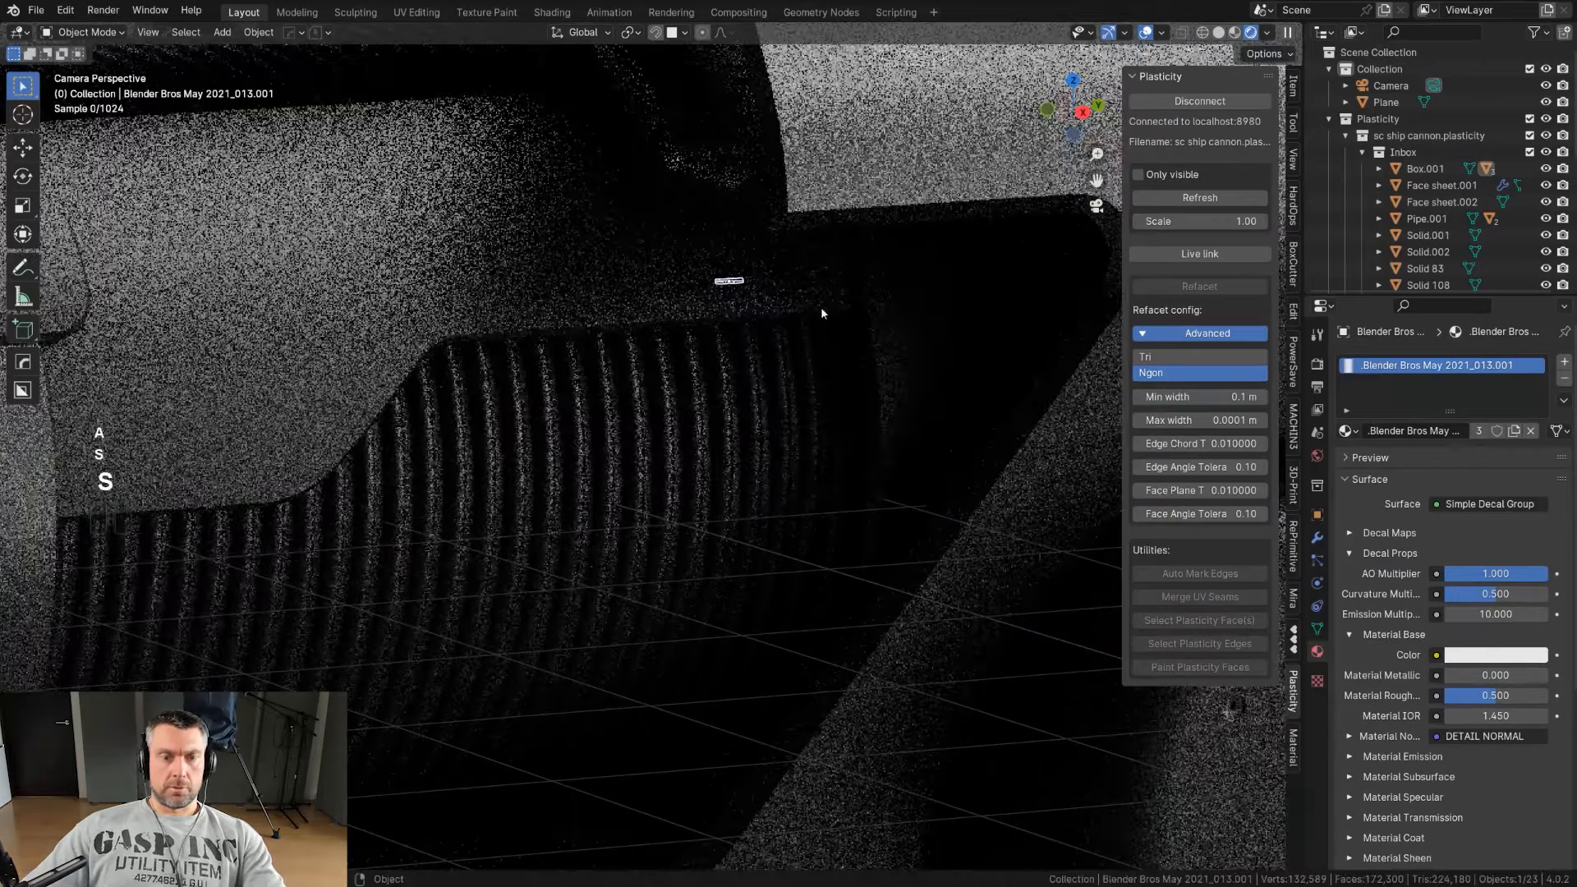
pyautogui.keyDown('ctrl'); pyautogui.click(784, 295); pyautogui.keyUp('ctrl')
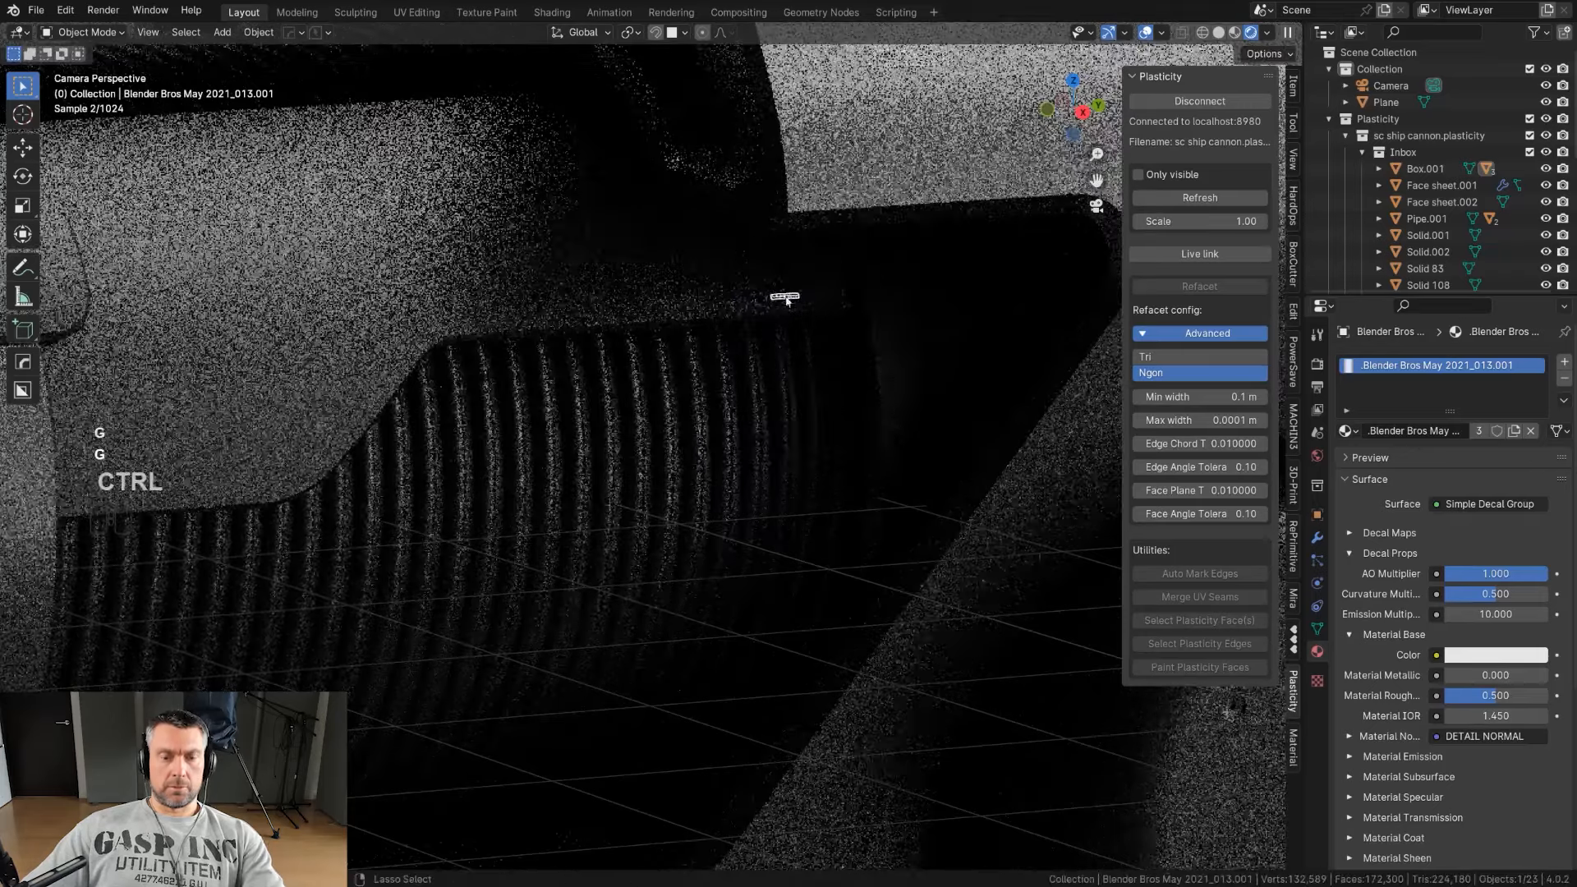
pyautogui.press('d')
pyautogui.keyDown('alt'); pyautogui.click(847, 226); pyautogui.keyUp('alt')
pyautogui.click(671, 281)
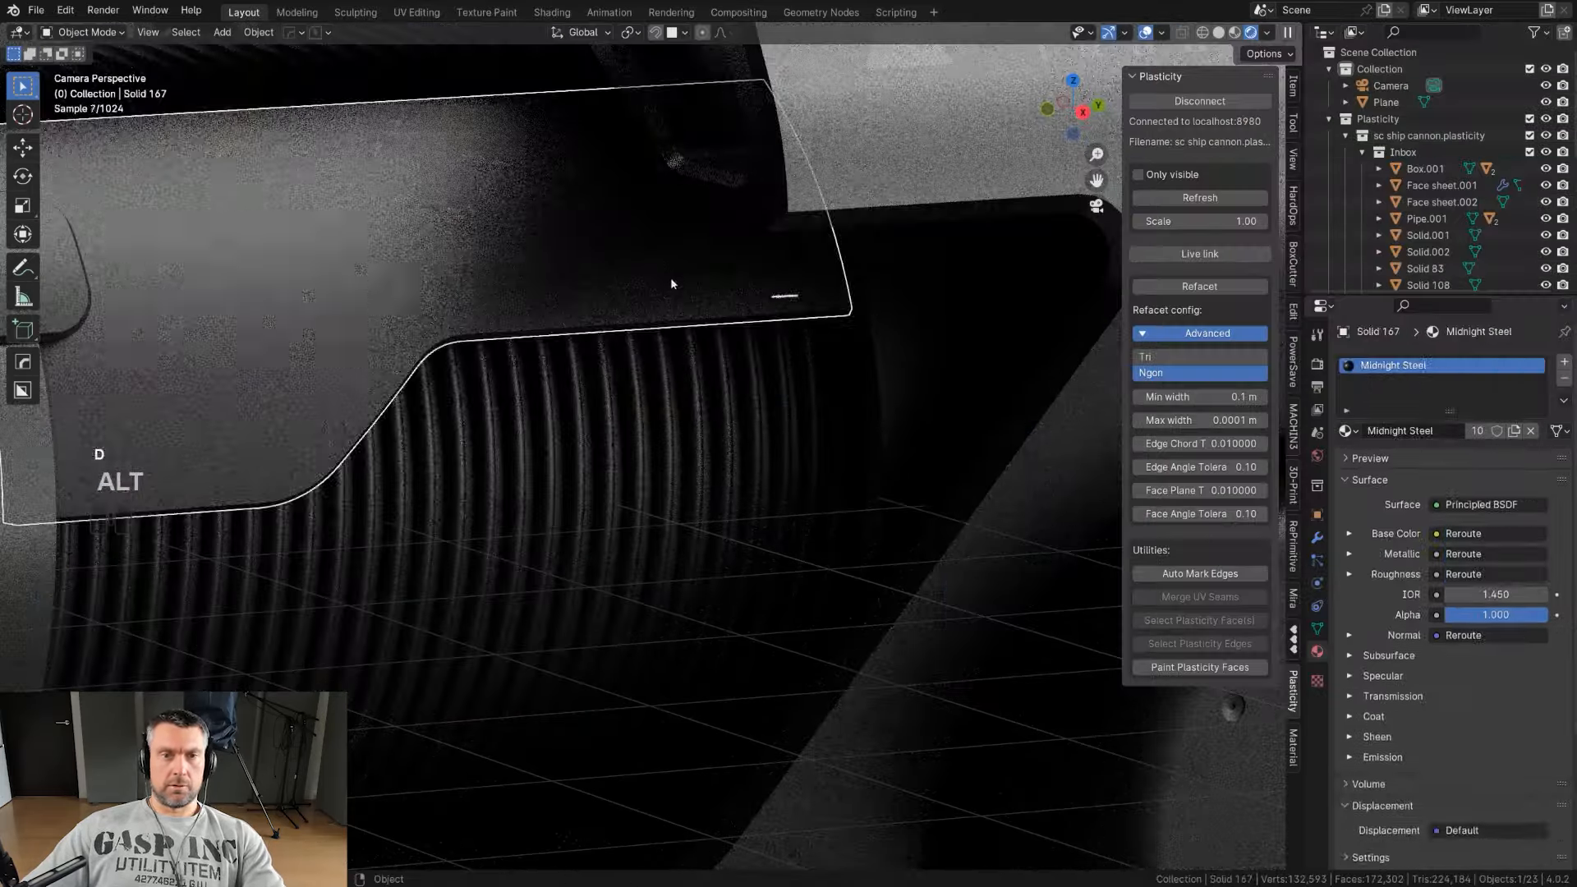
# Step: Insert the G5 Valve decal on the curved side plate behind the rear hub and scale it down to about 0.2
pyautogui.scroll(-6, 732, 451)
pyautogui.click(745, 572)
pyautogui.scroll(-4, 731, 581)
pyautogui.keyDown('shift'); pyautogui.moveTo(711, 590); pyautogui.dragTo(854, 547, button='middle'); pyautogui.keyUp('shift')
pyautogui.scroll(-1, 854, 547)
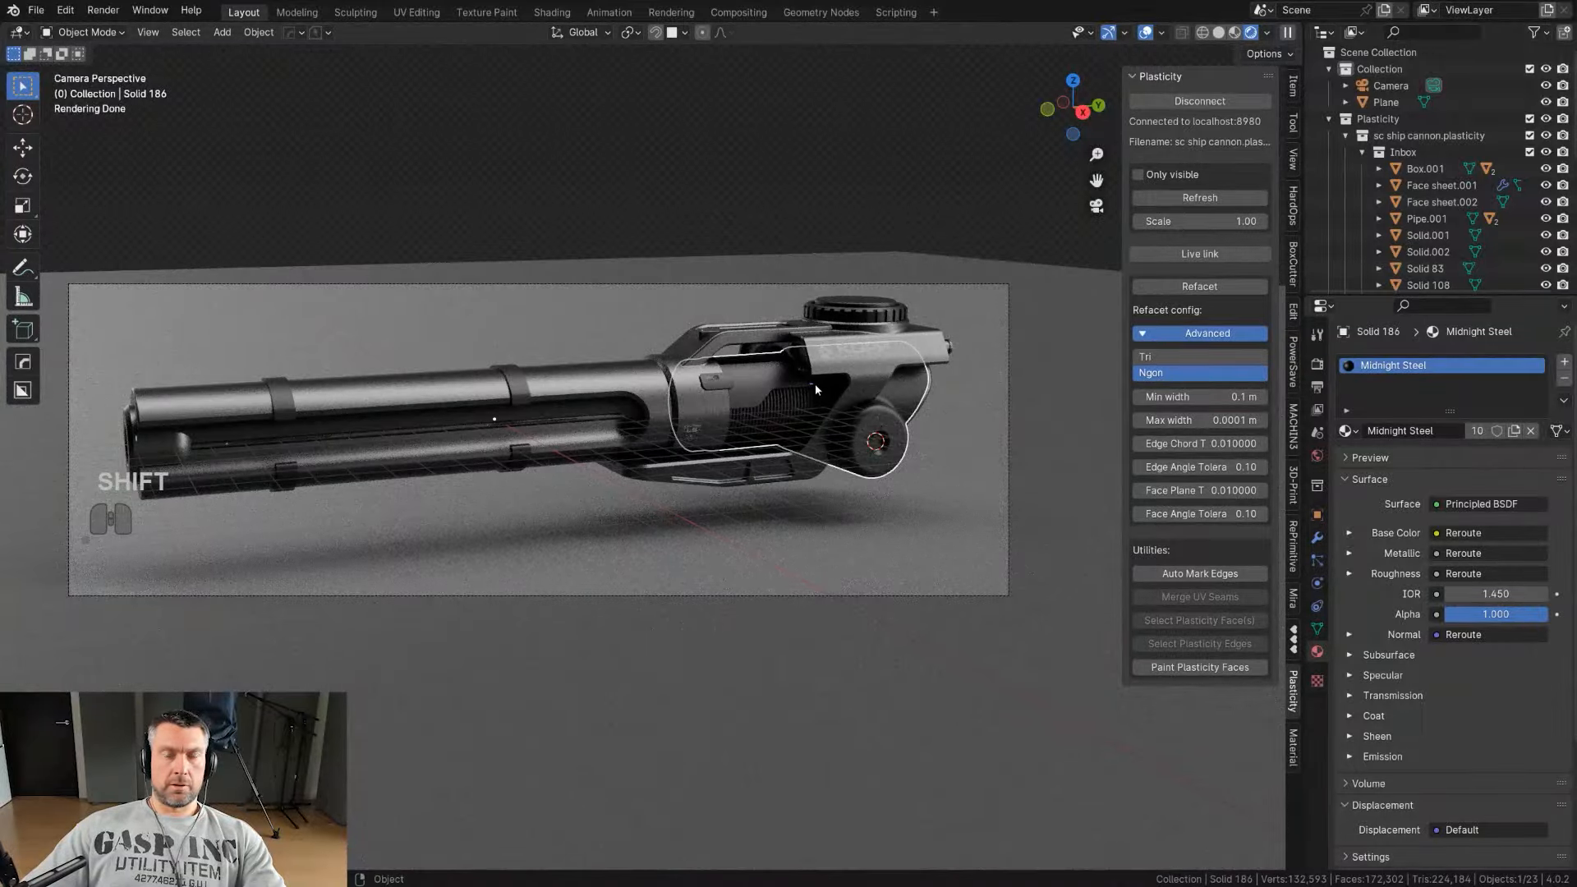
pyautogui.scroll(1, 814, 385)
pyautogui.keyDown('shift'); pyautogui.moveTo(886, 392); pyautogui.dragTo(398, 475, button='middle'); pyautogui.keyUp('shift')
pyautogui.scroll(3, 796, 397)
pyautogui.keyDown('shift'); pyautogui.moveTo(720, 401); pyautogui.dragTo(560, 423, button='middle'); pyautogui.keyUp('shift')
pyautogui.scroll(4, 560, 424)
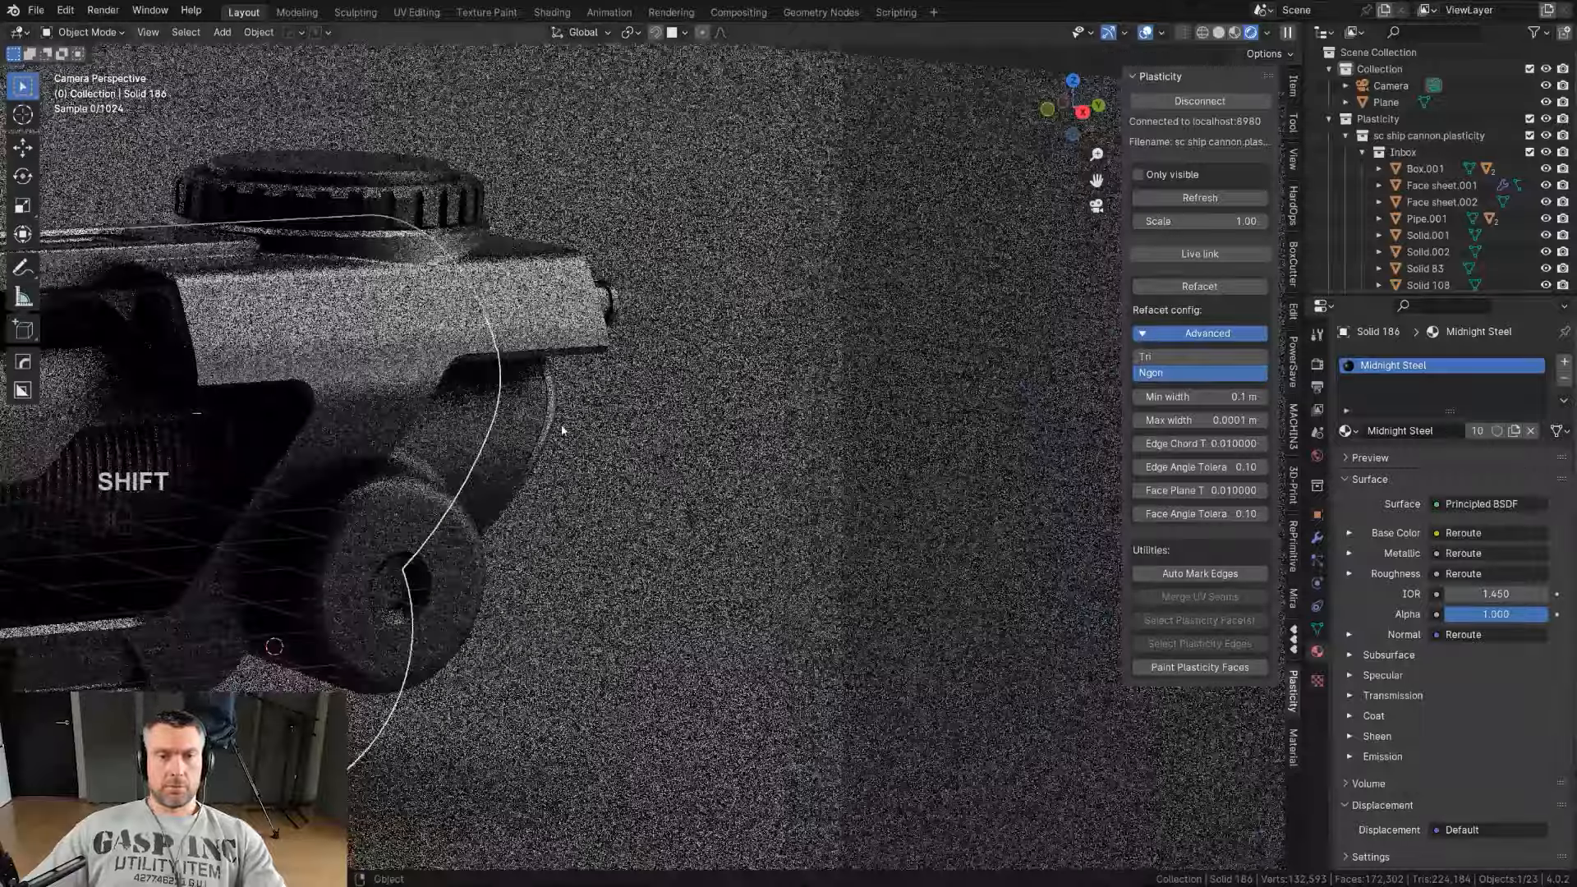
pyautogui.scroll(4, 562, 427)
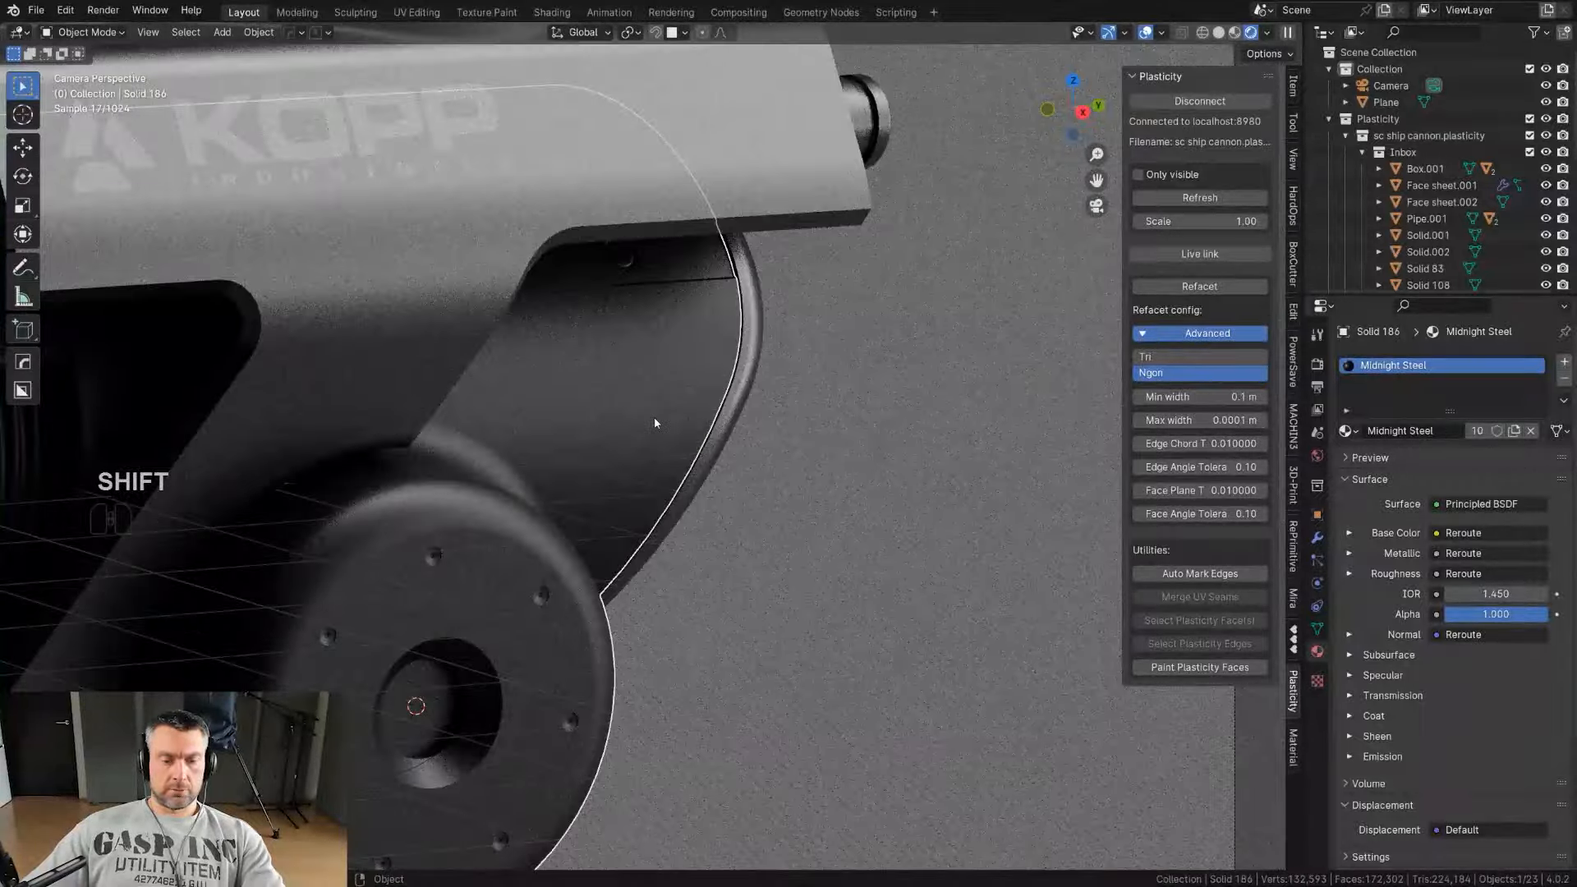
pyautogui.press('d')
pyautogui.click(85, 541)
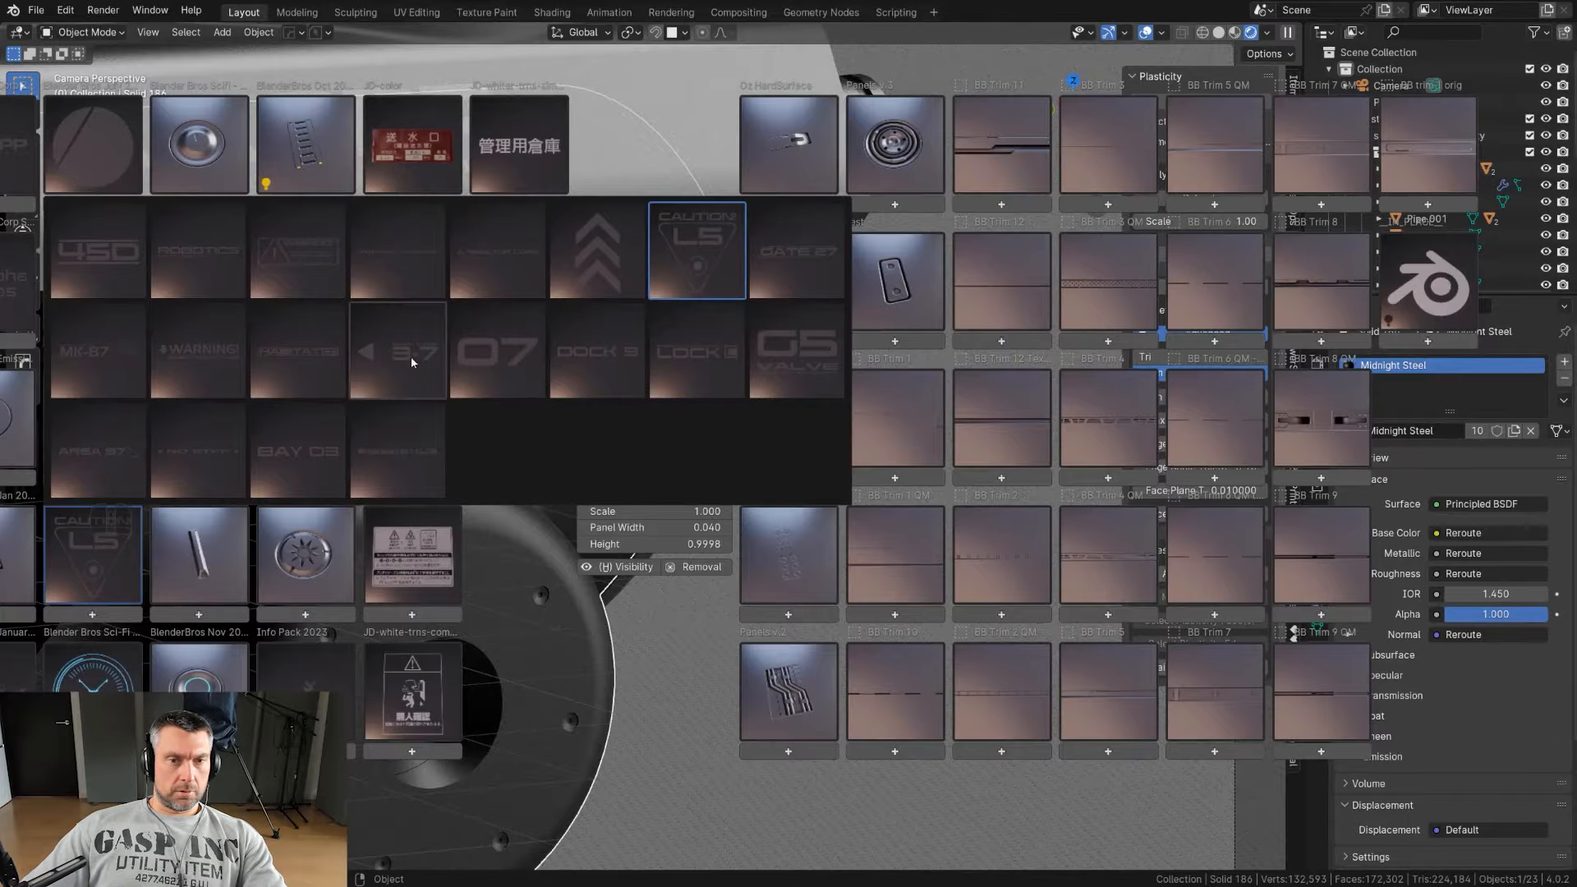
pyautogui.click(767, 346)
pyautogui.press('s')
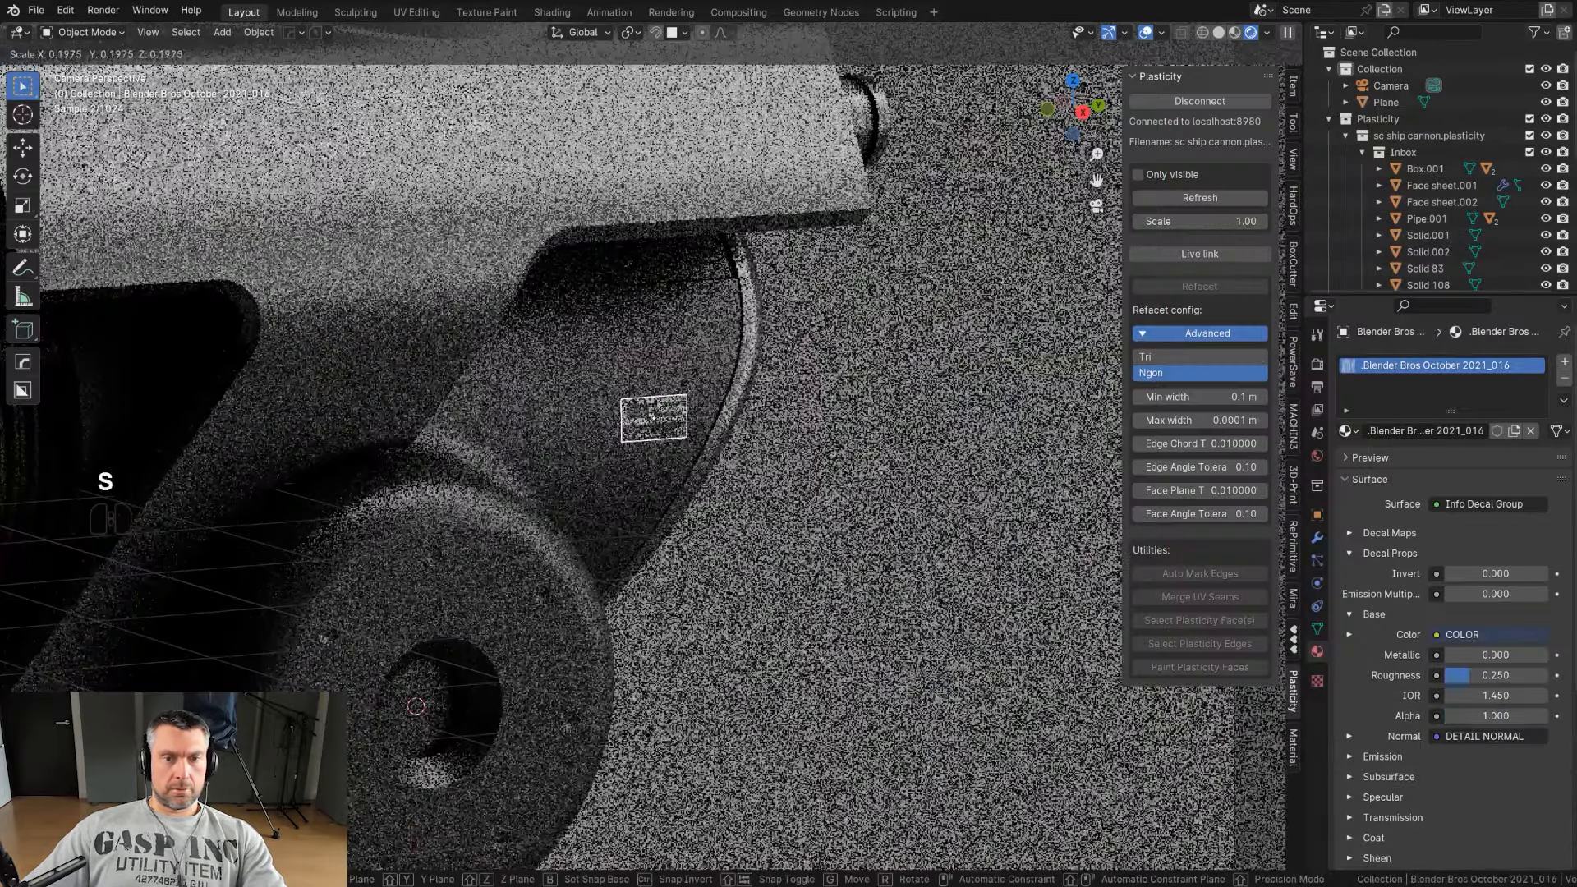
pyautogui.click(685, 407)
# Step: Snap the G5 Valve decal to the upper rear corner of the curved side plate and project it onto the surface
pyautogui.press('g')
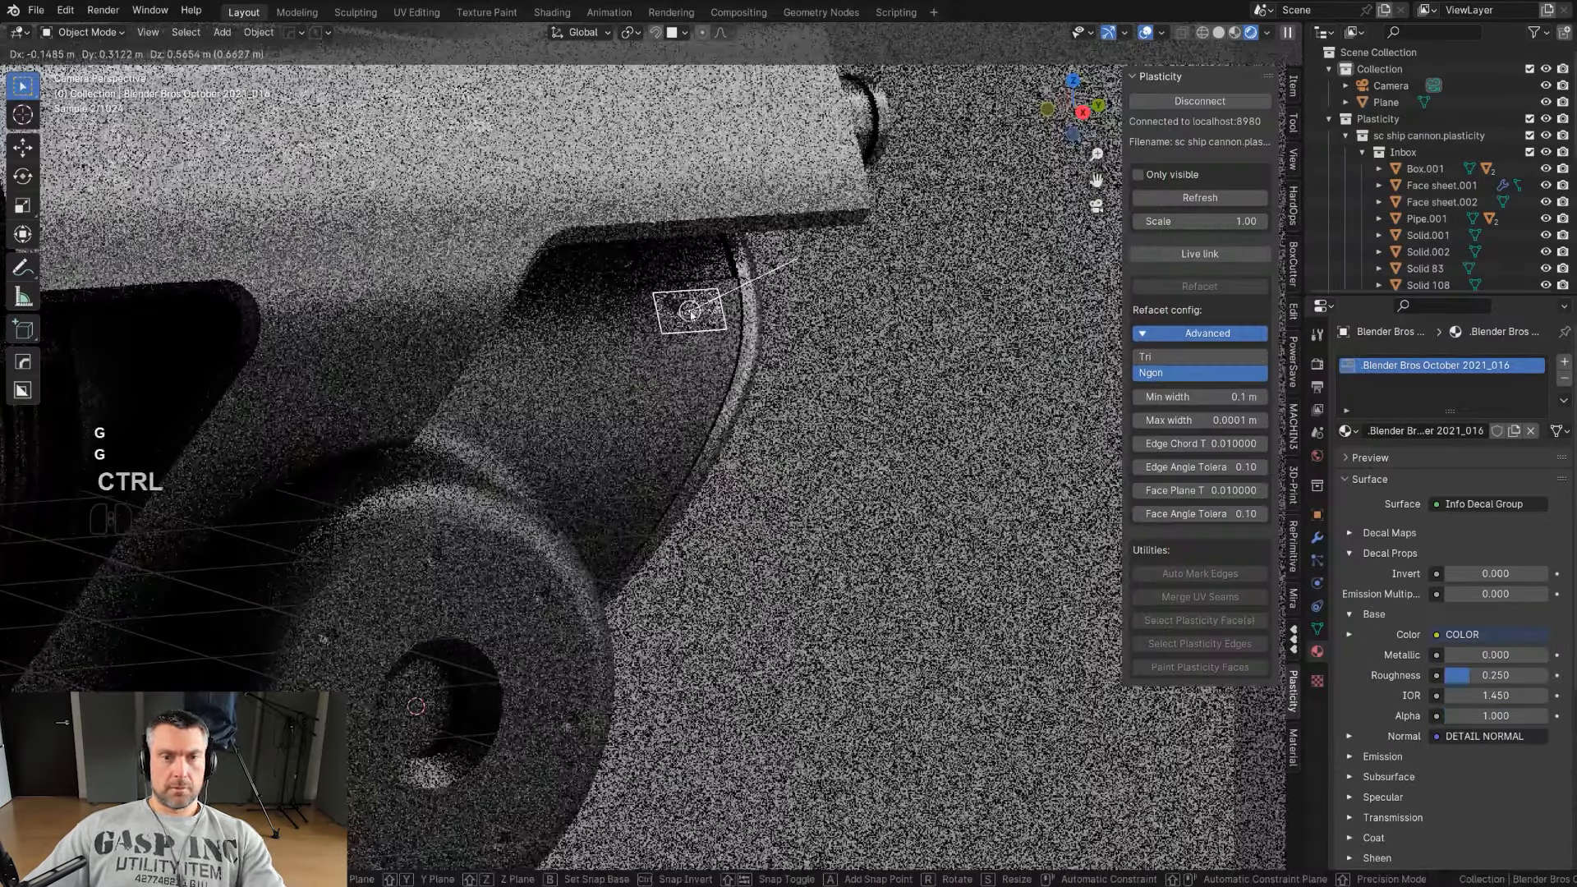
pyautogui.keyDown('ctrl'); pyautogui.click(691, 314); pyautogui.keyUp('ctrl')
pyautogui.press('d')
pyautogui.keyDown('alt'); pyautogui.click(676, 232); pyautogui.keyUp('alt')
pyautogui.click(647, 382)
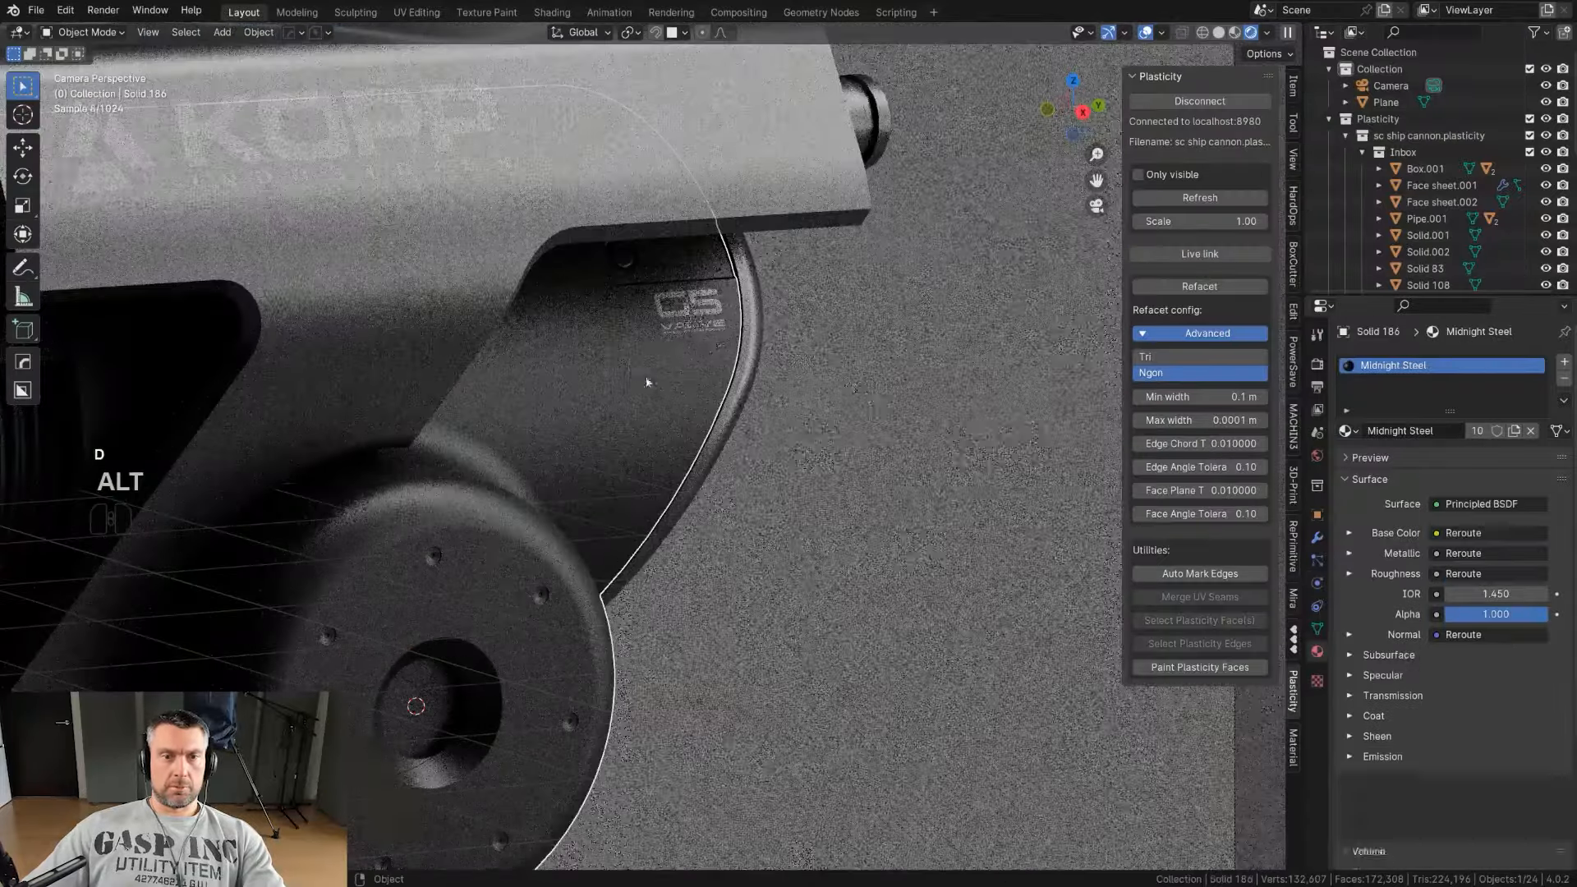
# Step: Set the alpha of the projected G5 Valve decal's material to 0.9
pyautogui.keyDown('alt'); pyautogui.click(698, 302); pyautogui.keyUp('alt')
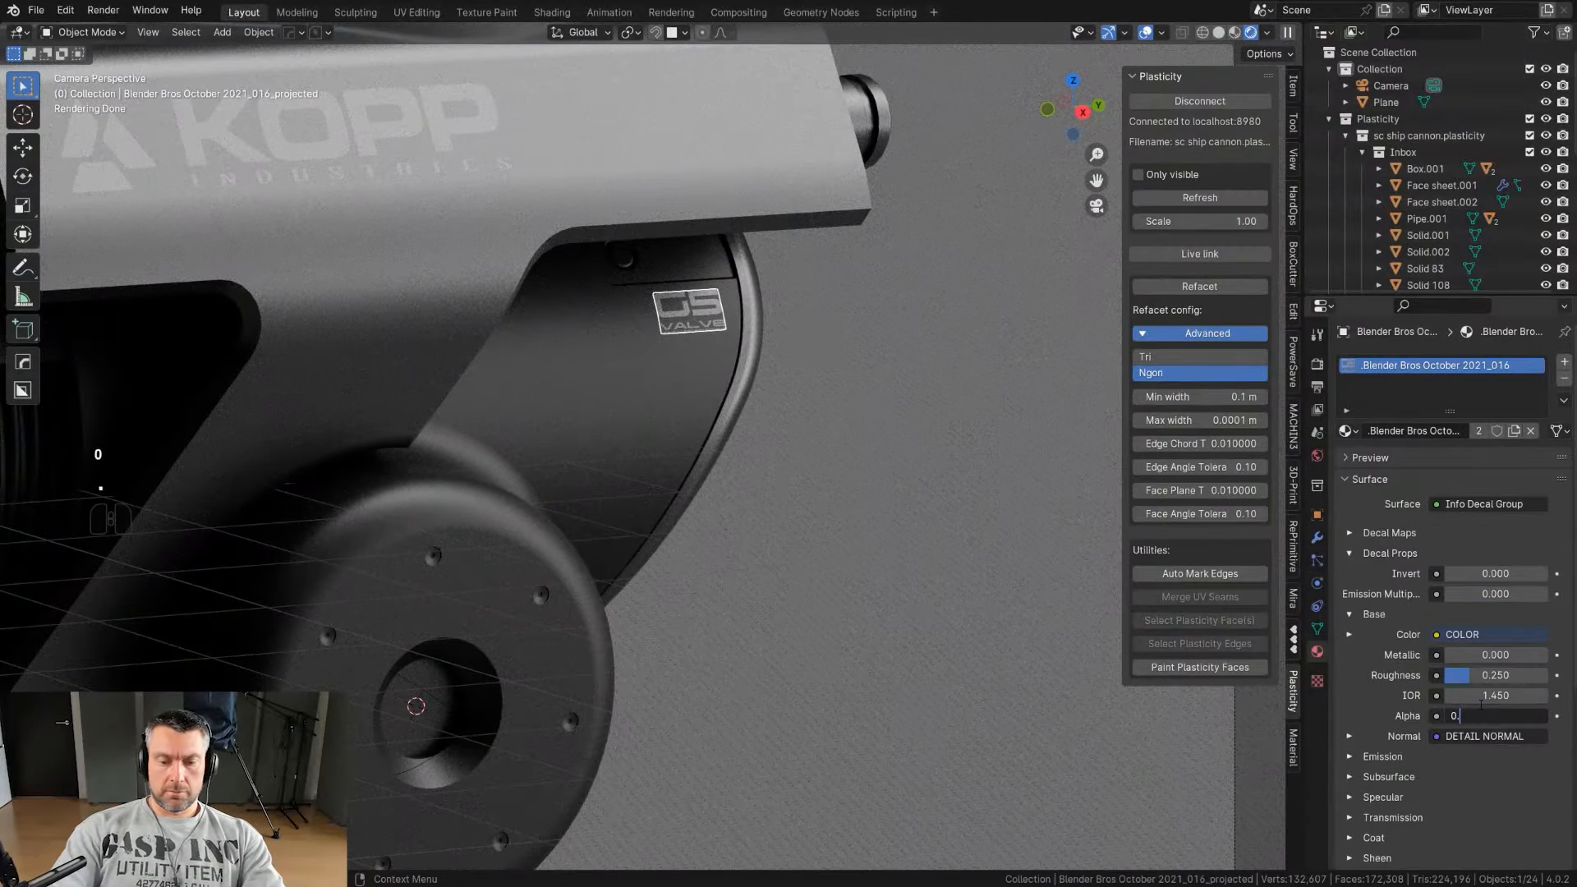
pyautogui.write('0.9')
pyautogui.press('Return')
# Step: Set the alpha of the KOPP Industries logo decal on the body to 1
pyautogui.click(313, 176)
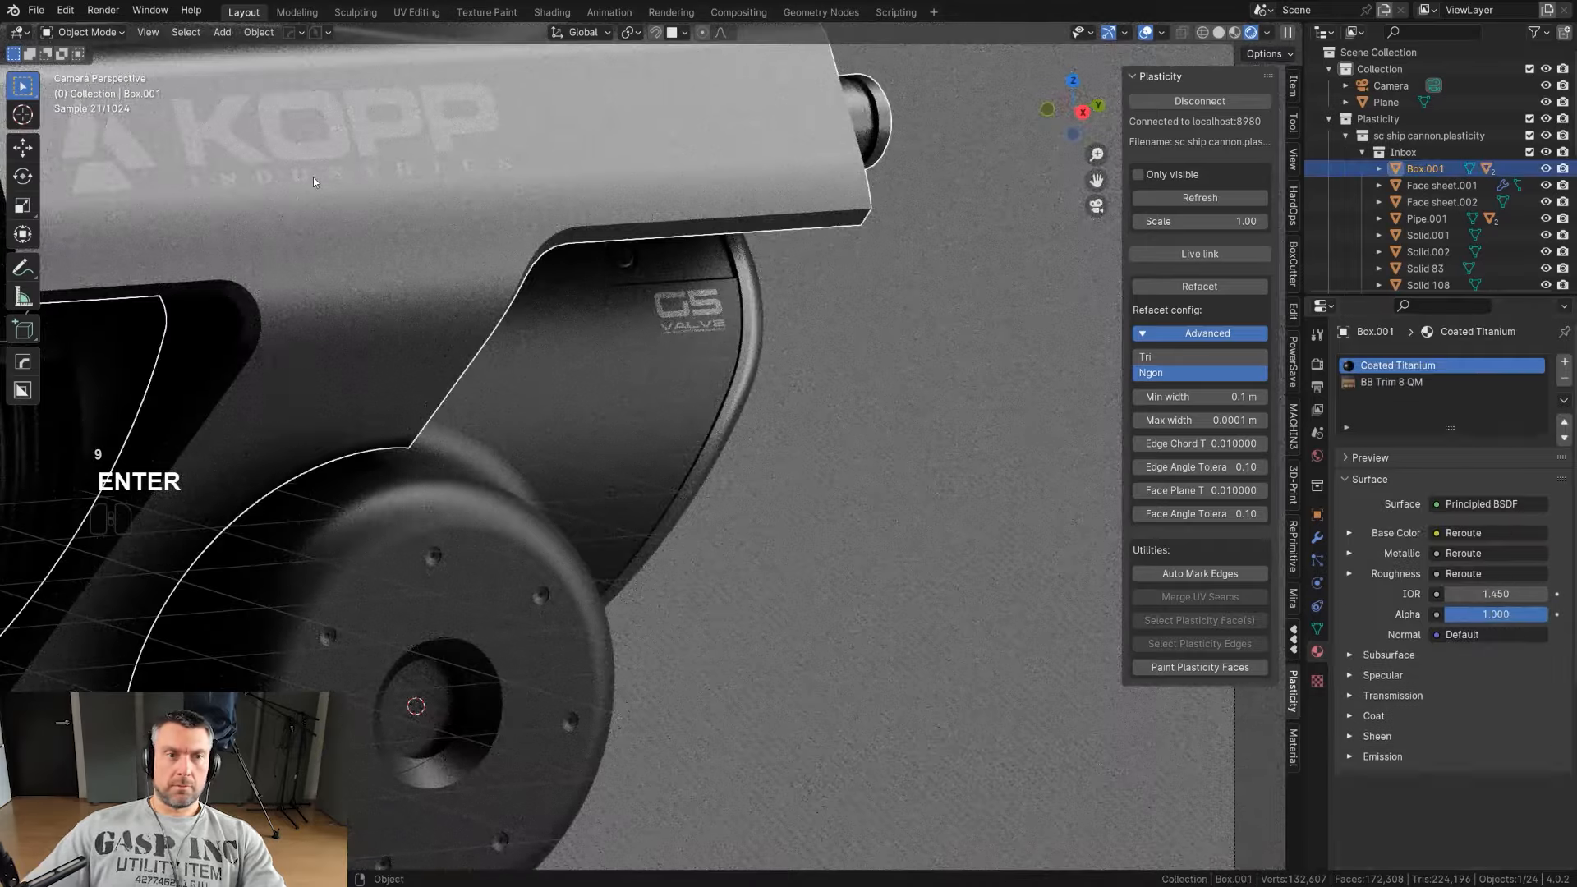
pyautogui.click(324, 139)
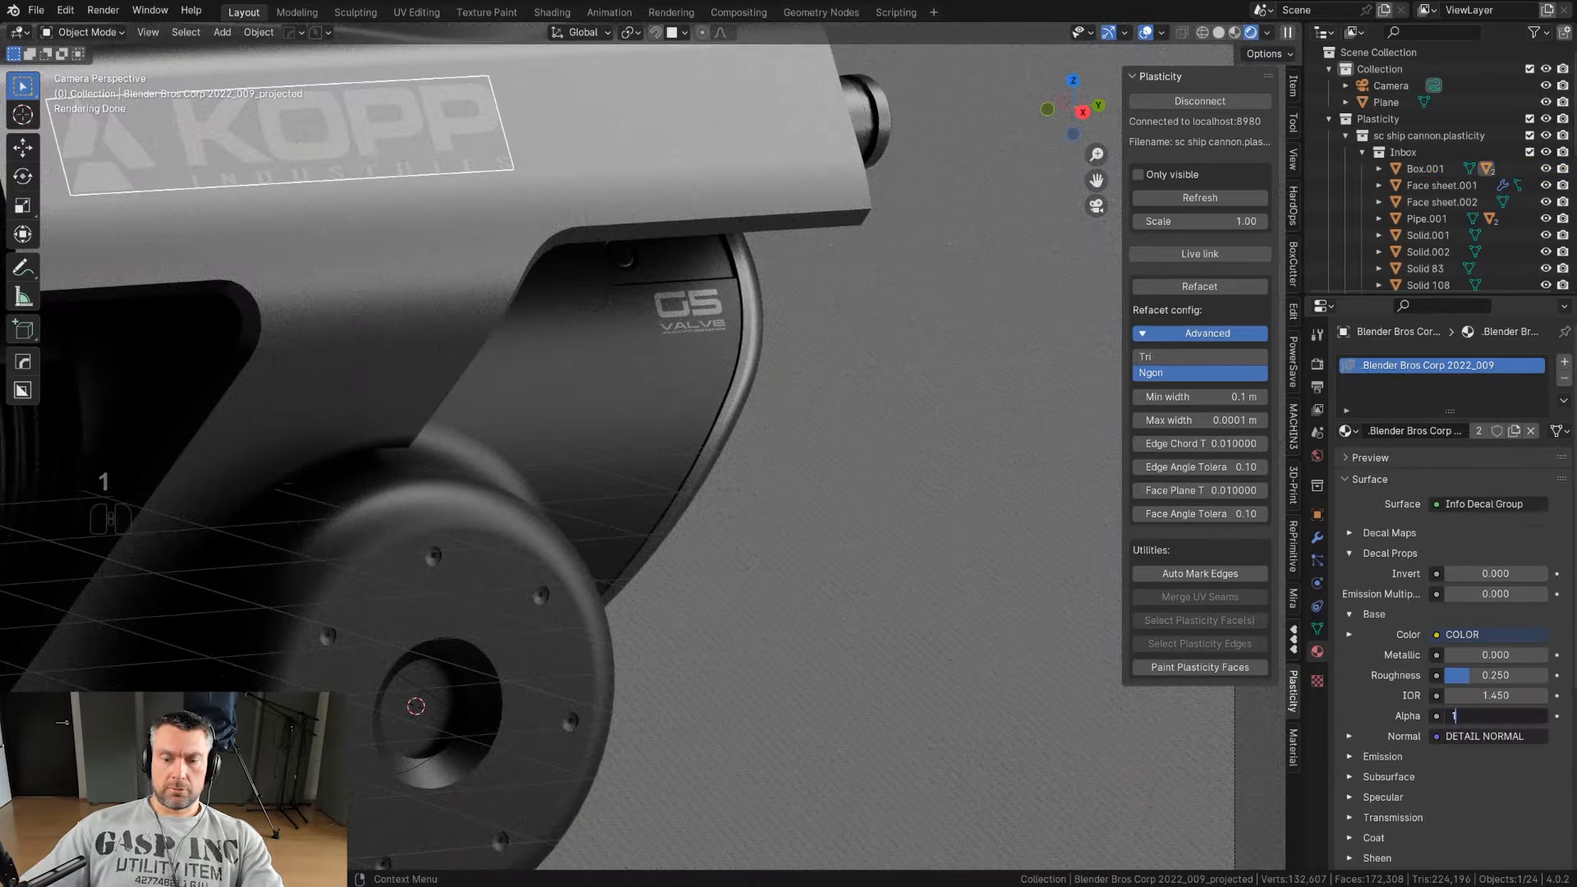
pyautogui.write('1')
pyautogui.press('Return')
pyautogui.click(574, 358)
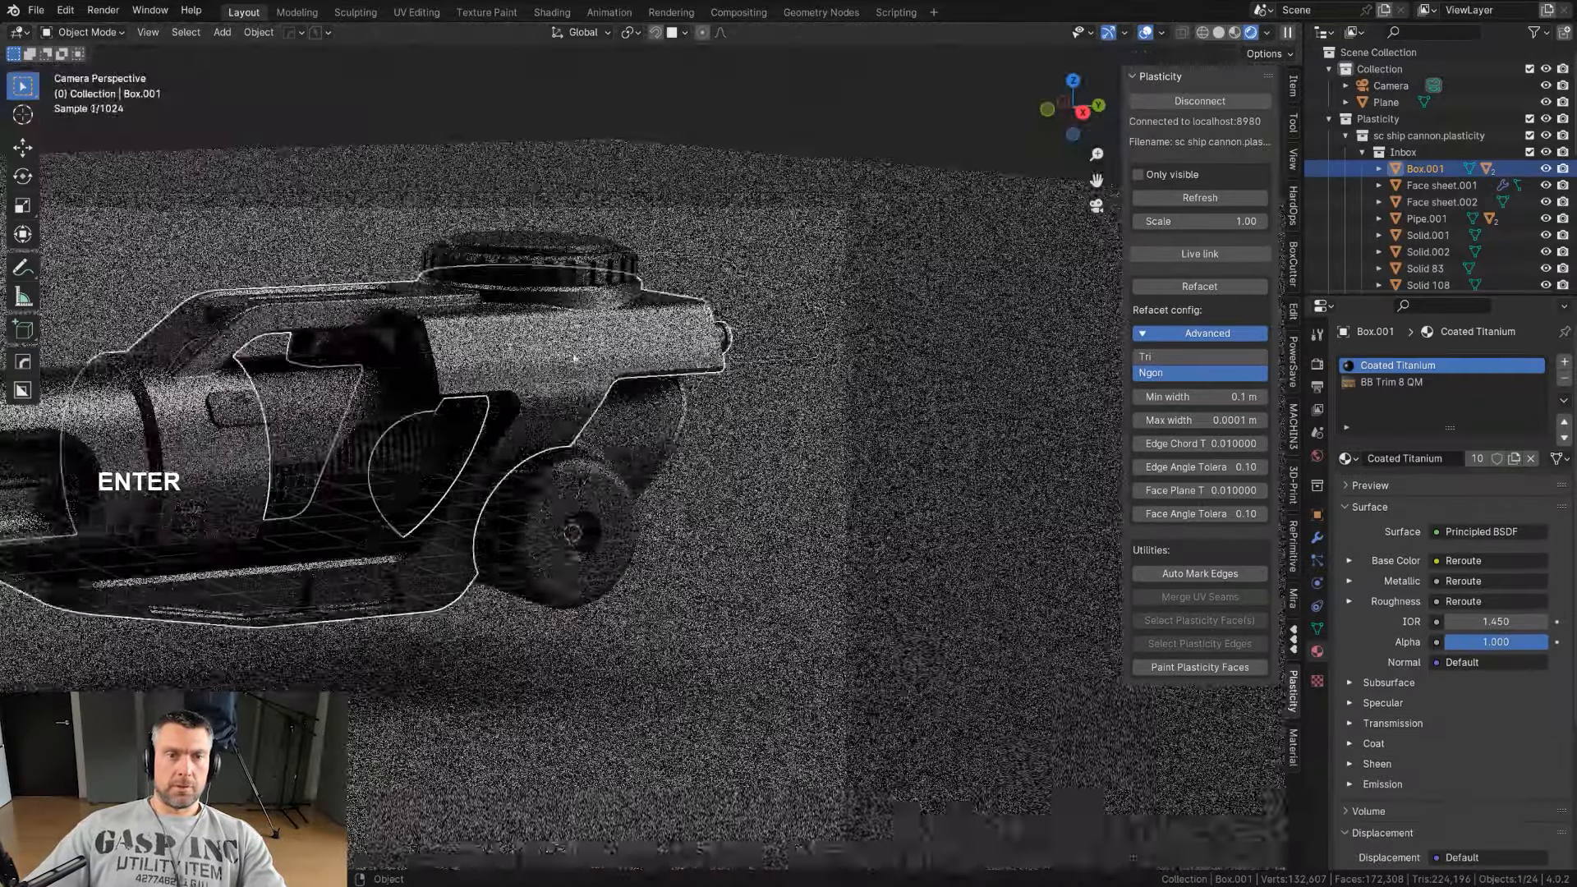
# Step: Insert an Oz HardSurface_015 decal on the barrel and snap it onto the front one of the two middle barrel bands
pyautogui.keyDown('shift'); pyautogui.moveTo(574, 358); pyautogui.dragTo(722, 333, button='middle'); pyautogui.keyUp('shift')
pyautogui.scroll(-3, 591, 387)
pyautogui.keyDown('shift'); pyautogui.moveTo(592, 386); pyautogui.dragTo(990, 288, button='middle'); pyautogui.keyUp('shift')
pyautogui.scroll(2, 556, 348)
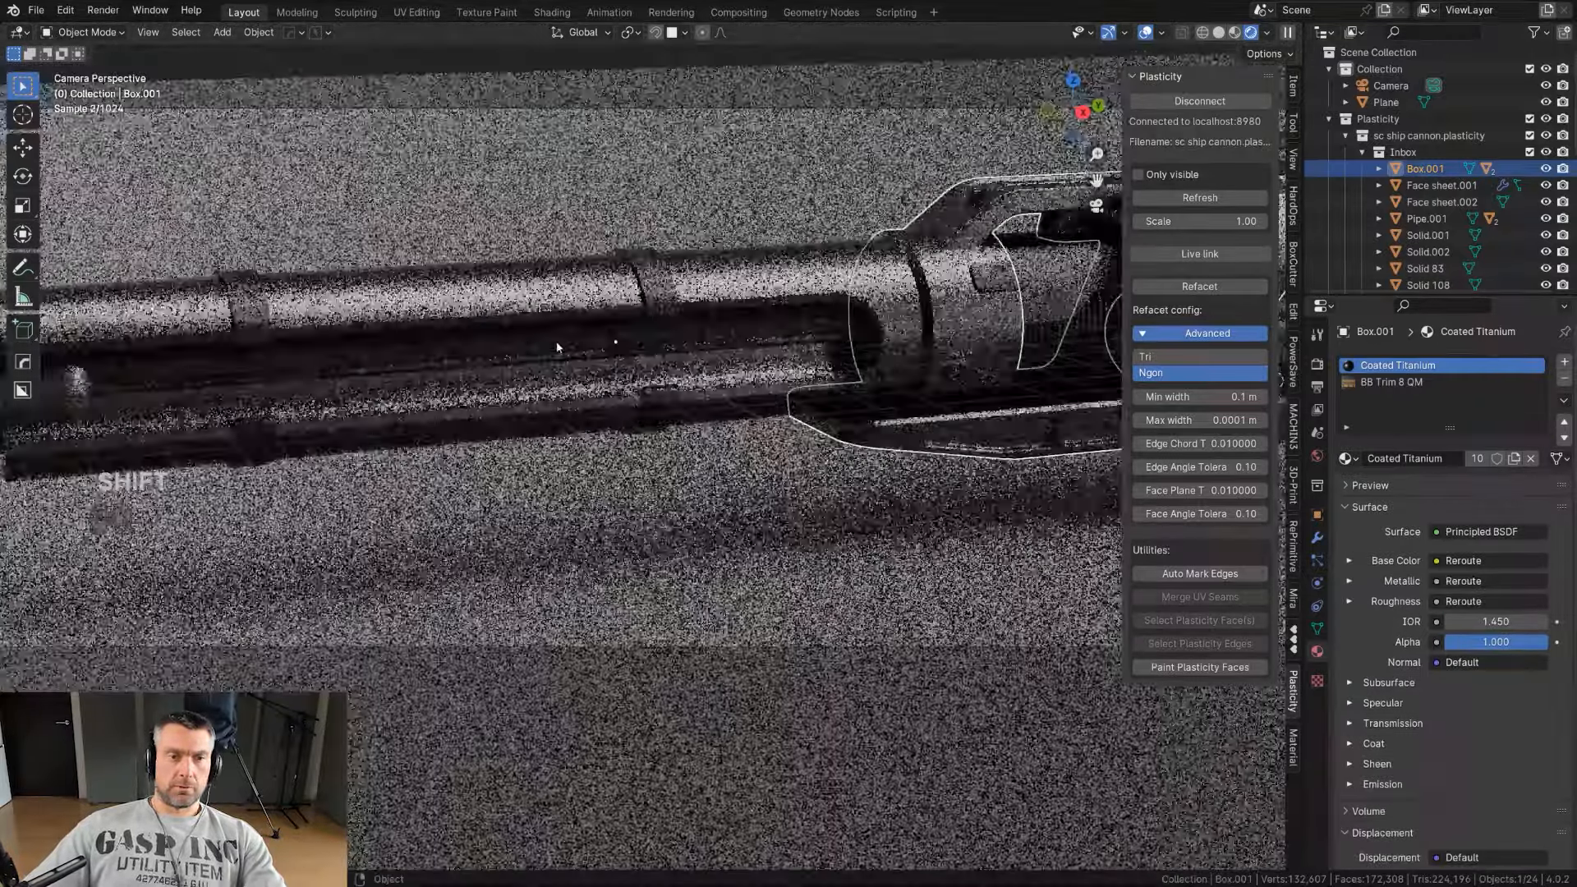
pyautogui.scroll(3, 557, 347)
pyautogui.click(545, 375)
pyautogui.press('d')
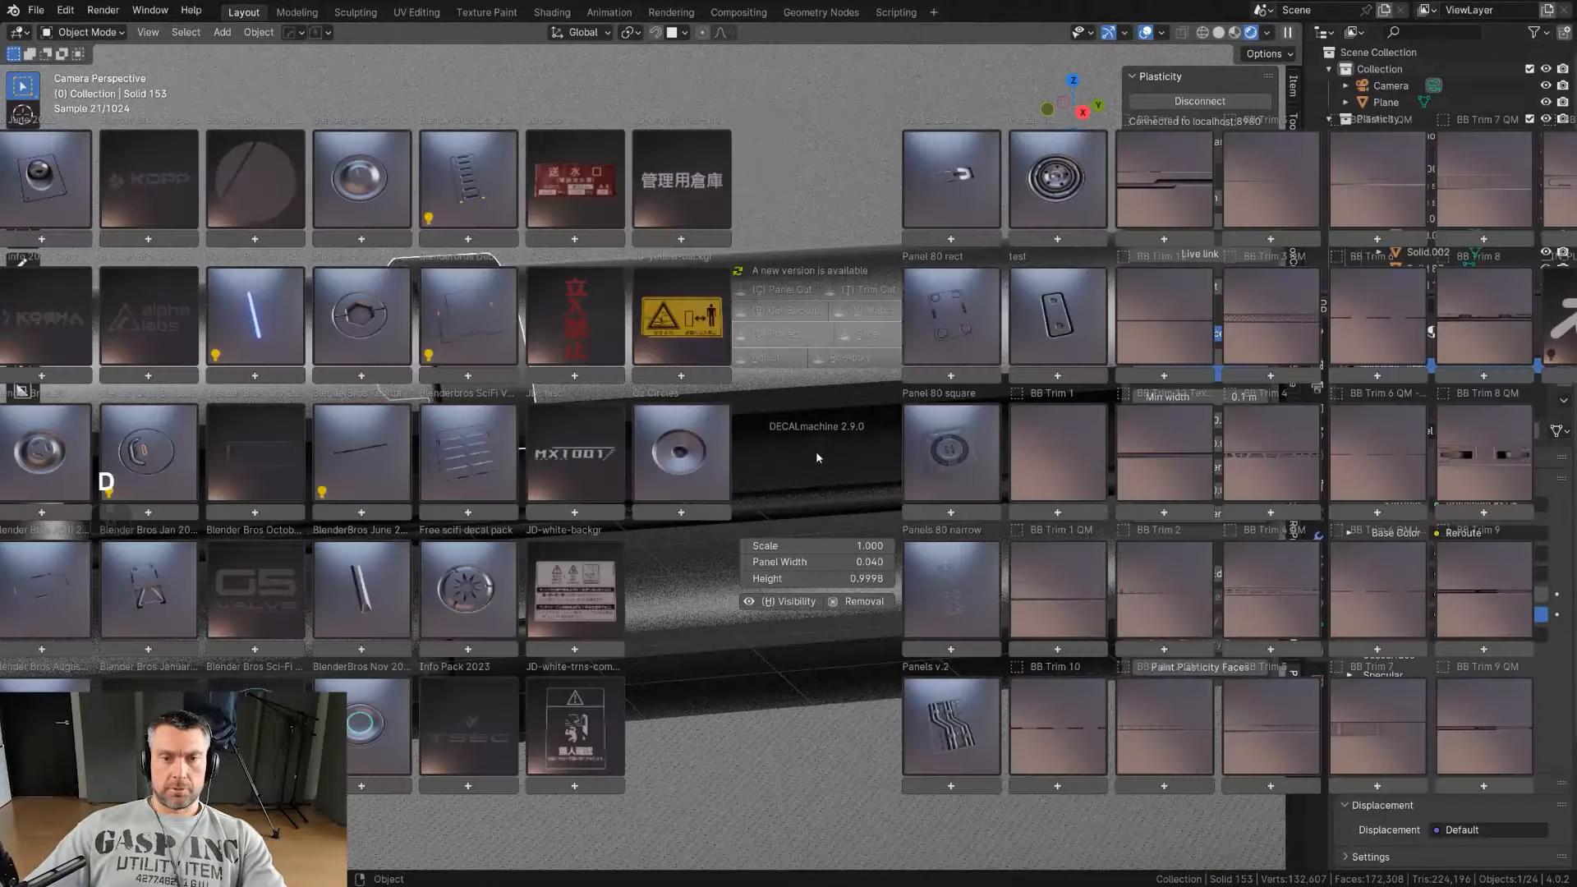
pyautogui.click(926, 184)
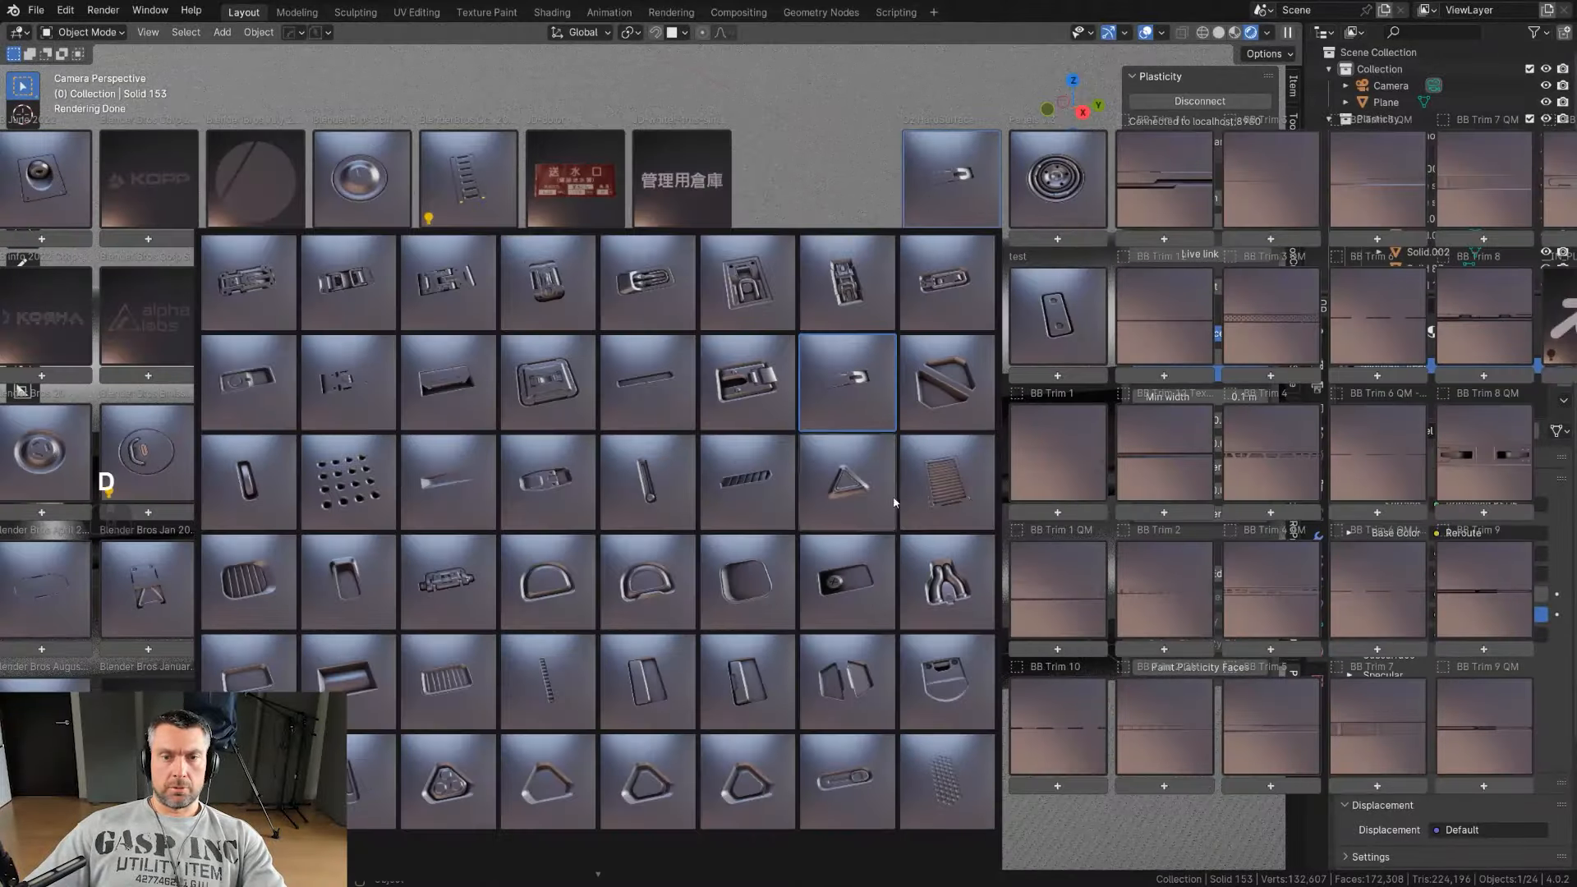
pyautogui.click(851, 384)
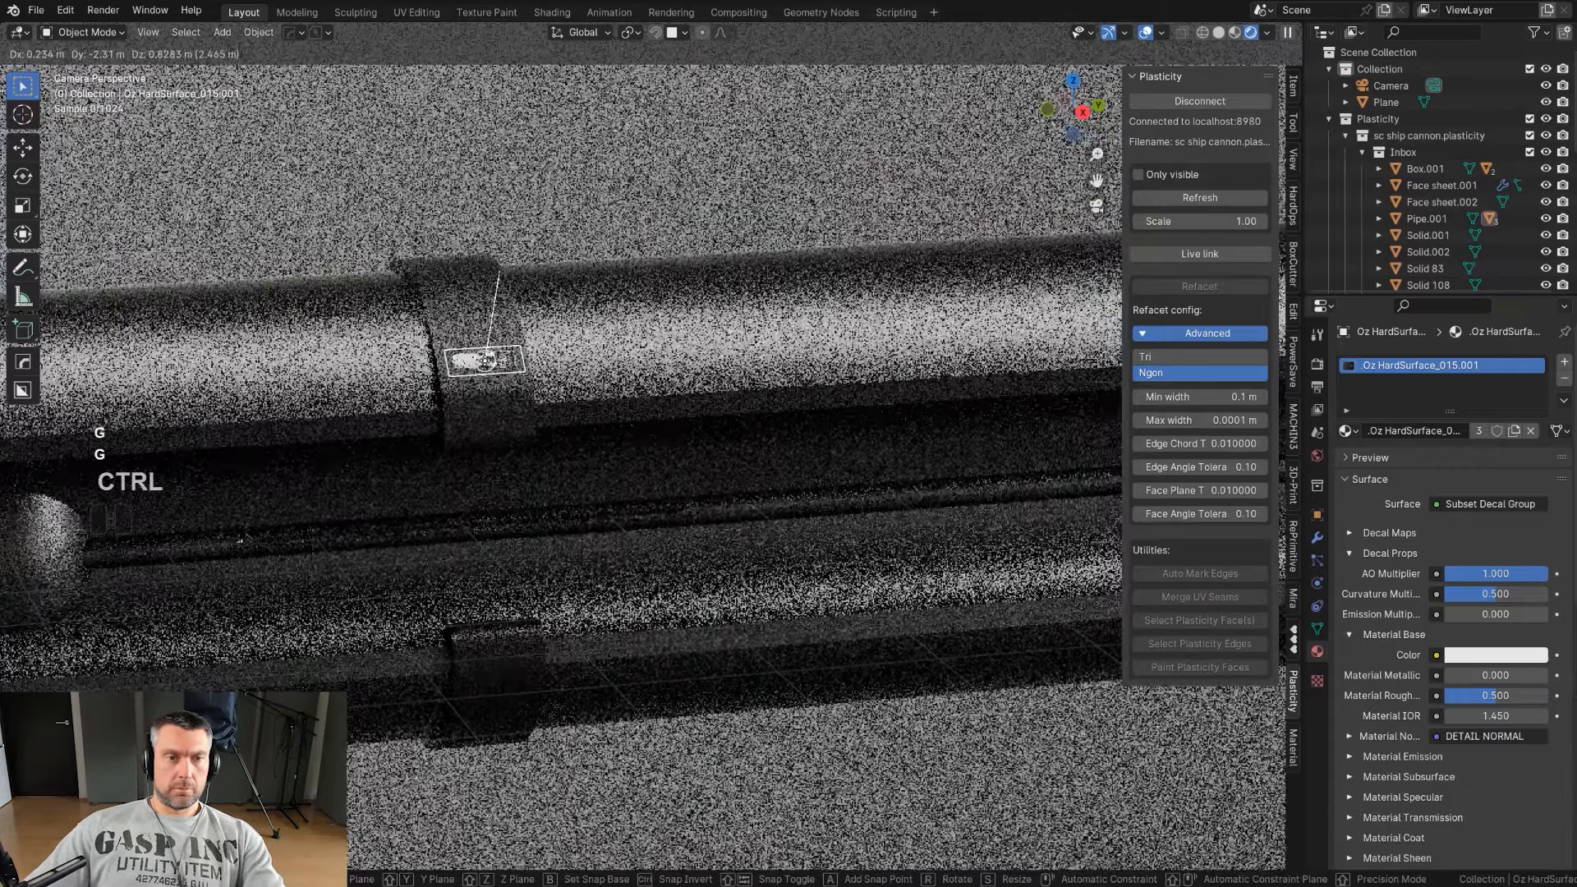
pyautogui.keyDown('ctrl'); pyautogui.click(483, 361); pyautogui.keyUp('ctrl')
# Step: Duplicate the Oz HardSurface_015 decal along Y onto the next band toward the body and turn the copy to face the opposite way
pyautogui.scroll(-3, 595, 373)
pyautogui.keyDown('shift'); pyautogui.moveTo(664, 350); pyautogui.dragTo(427, 361, button='middle'); pyautogui.keyUp('shift')
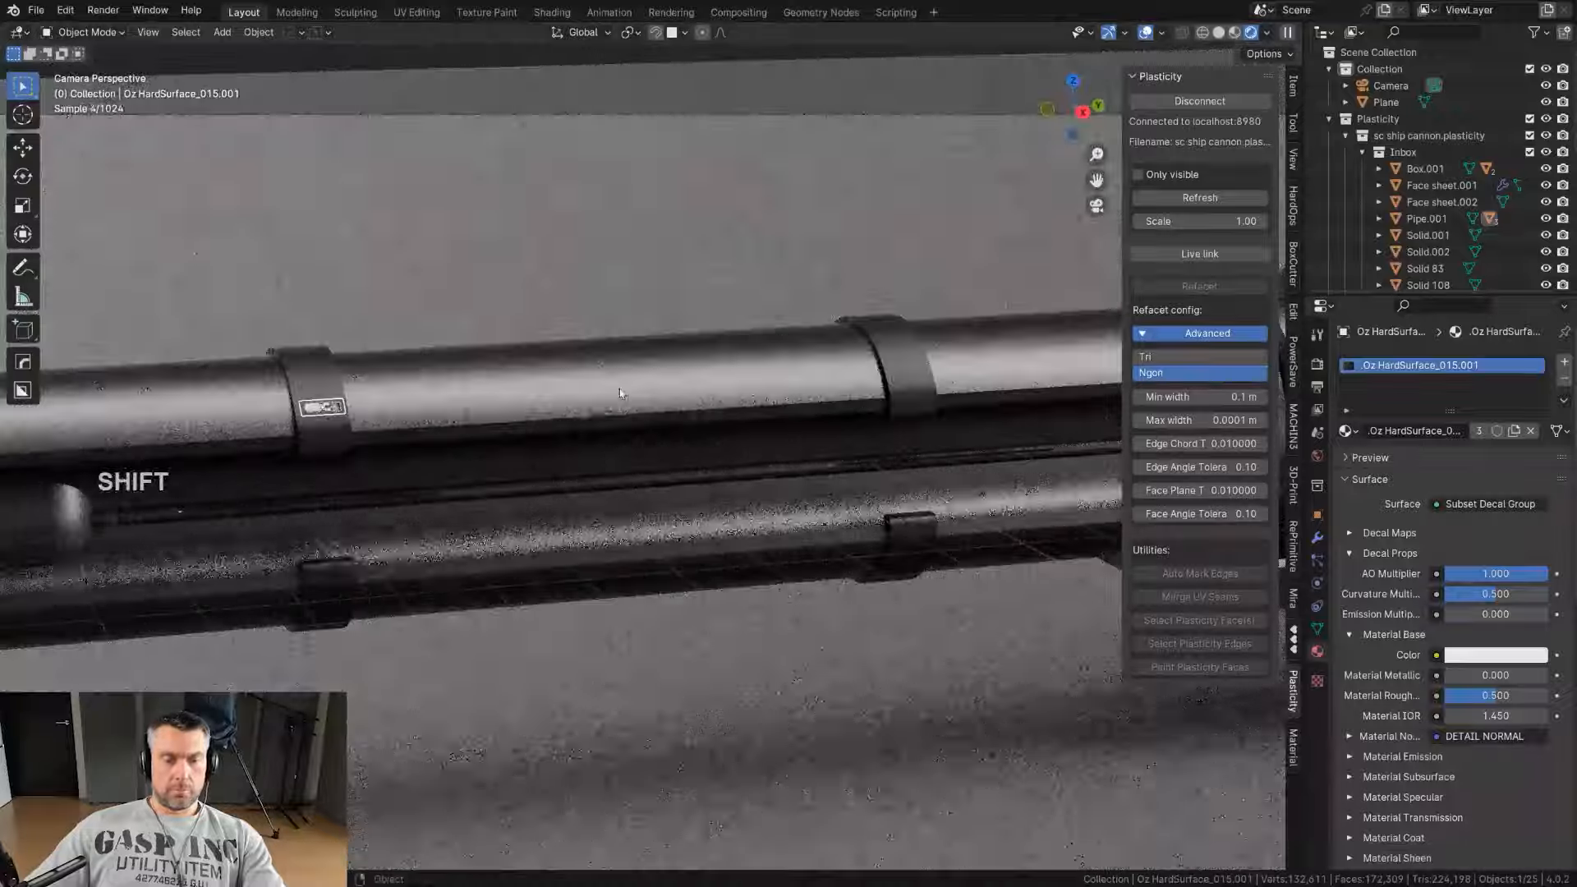
pyautogui.hotkey('shift', 'd')
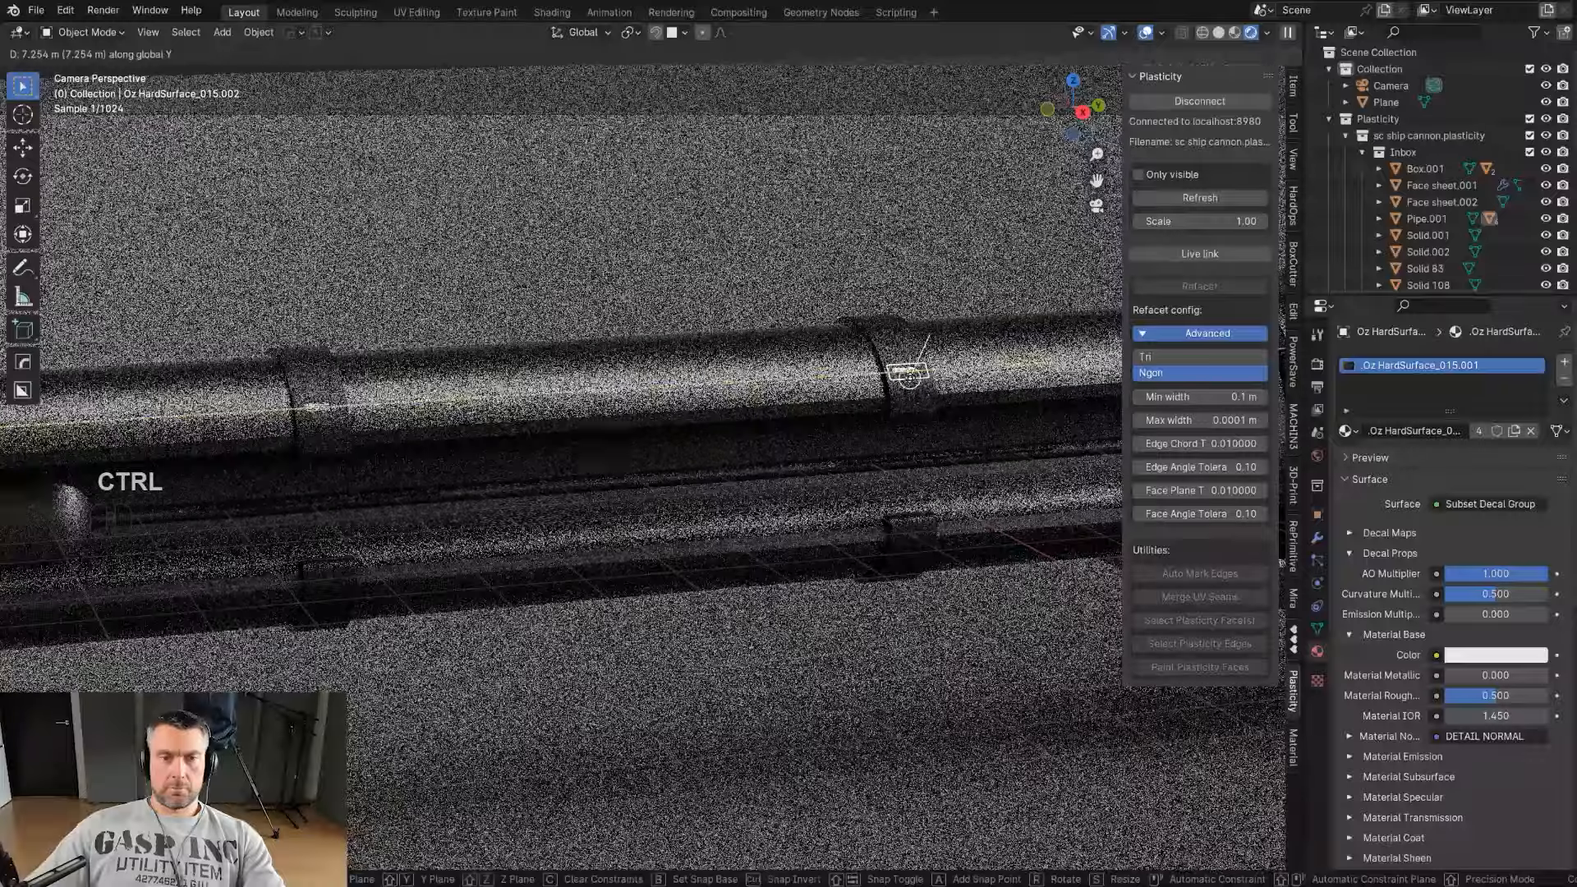
pyautogui.keyDown('ctrl'); pyautogui.click(964, 405); pyautogui.keyUp('ctrl')
pyautogui.press('d')
pyautogui.click(933, 309)
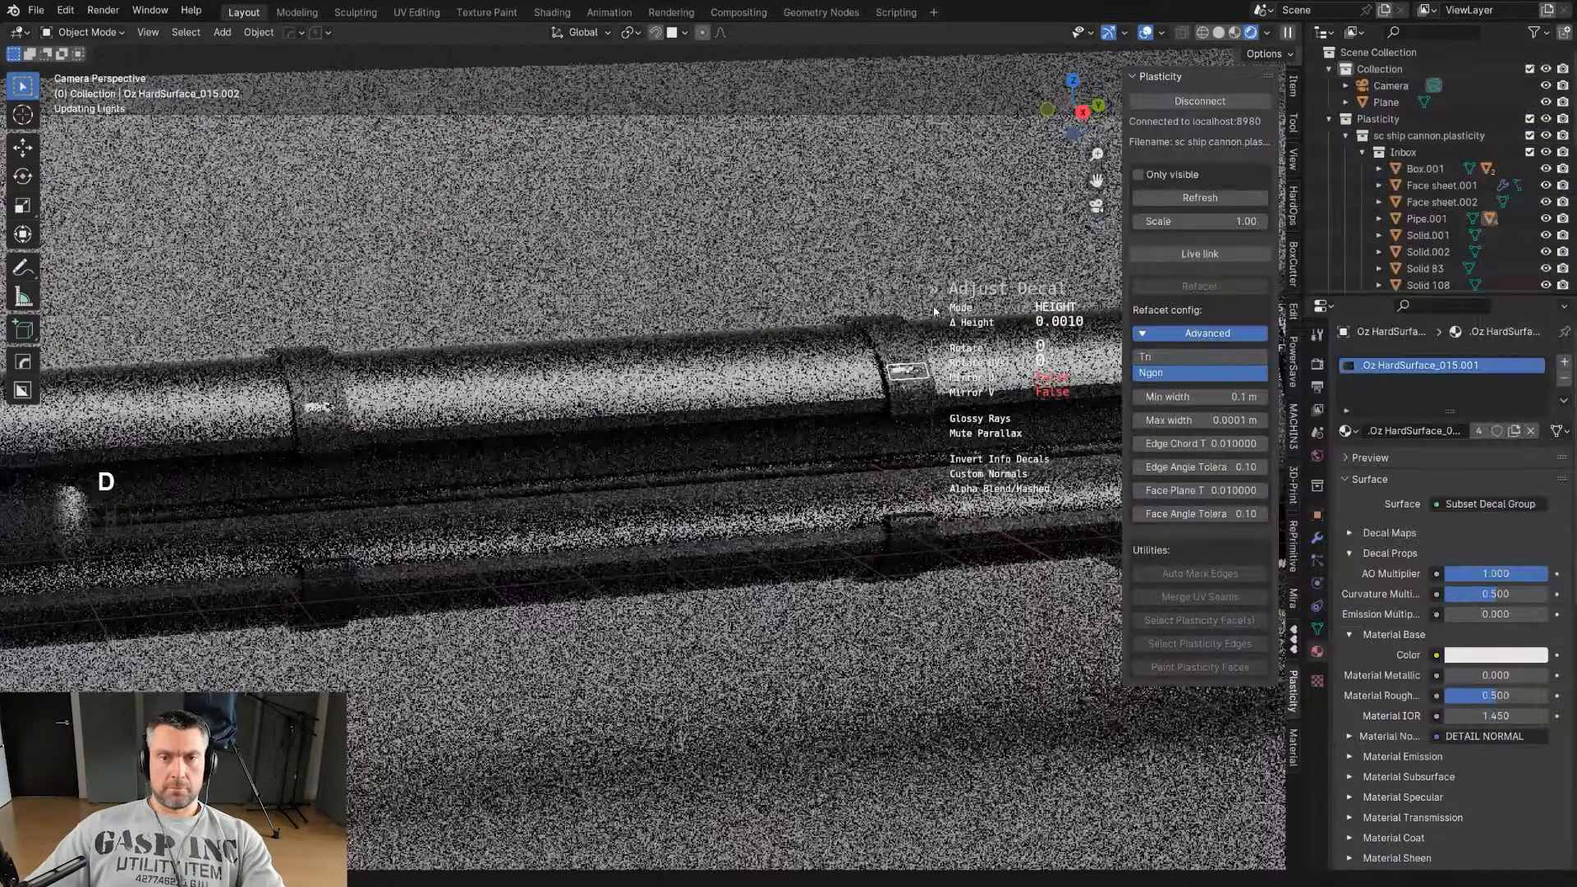
pyautogui.scroll(4, 924, 309)
pyautogui.click(913, 309)
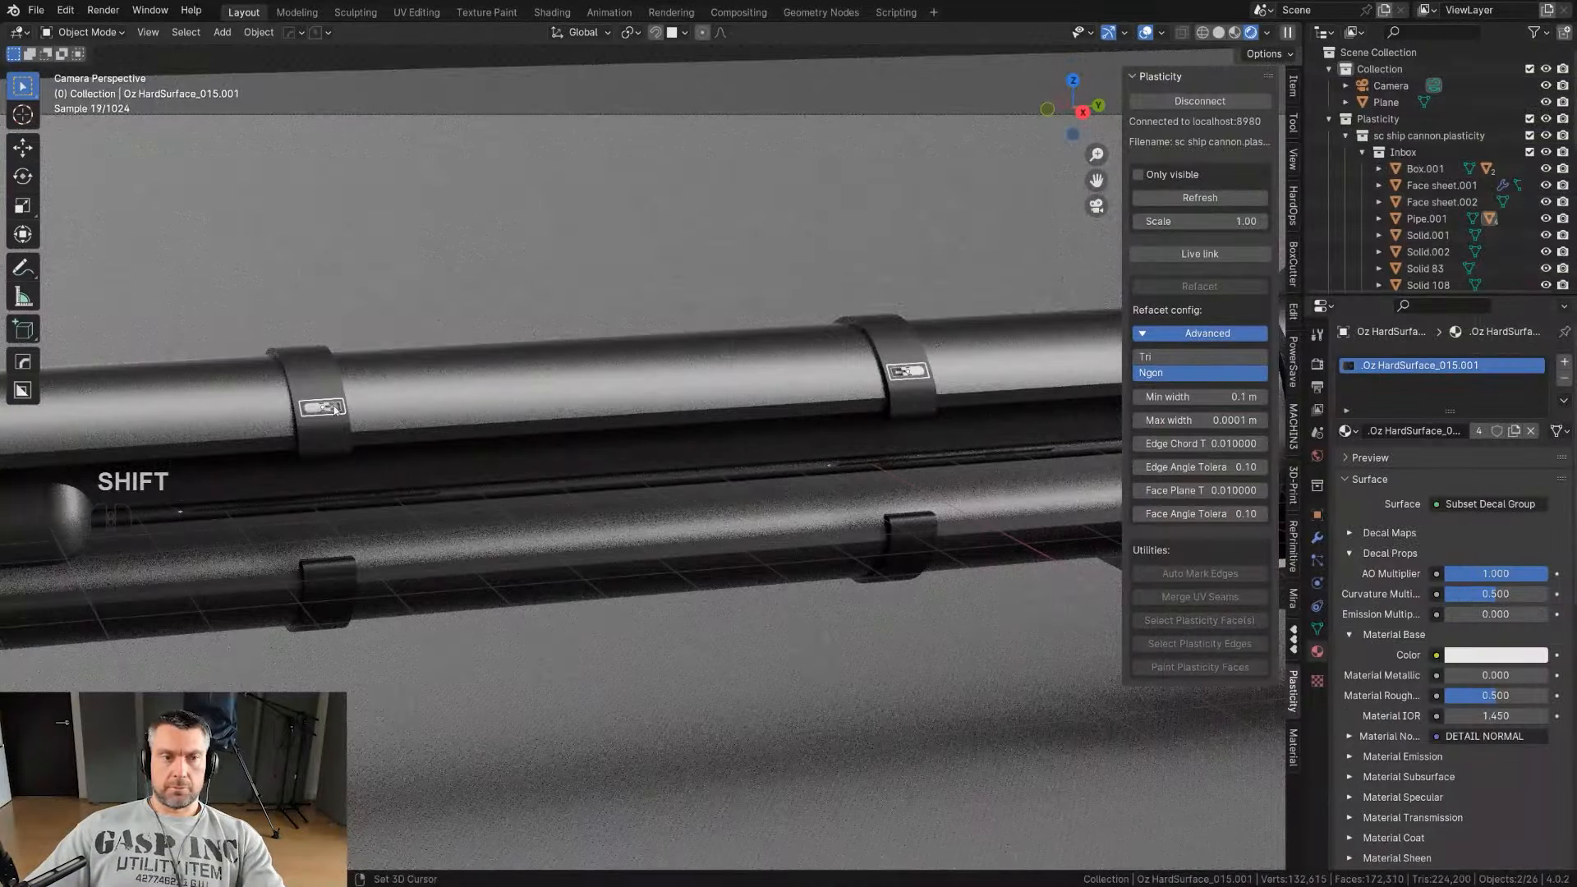
# Step: Project both Oz HardSurface_015 decals onto their barrel bands and clear the decal selection
pyautogui.press('d')
pyautogui.click(715, 230)
pyautogui.click(743, 211)
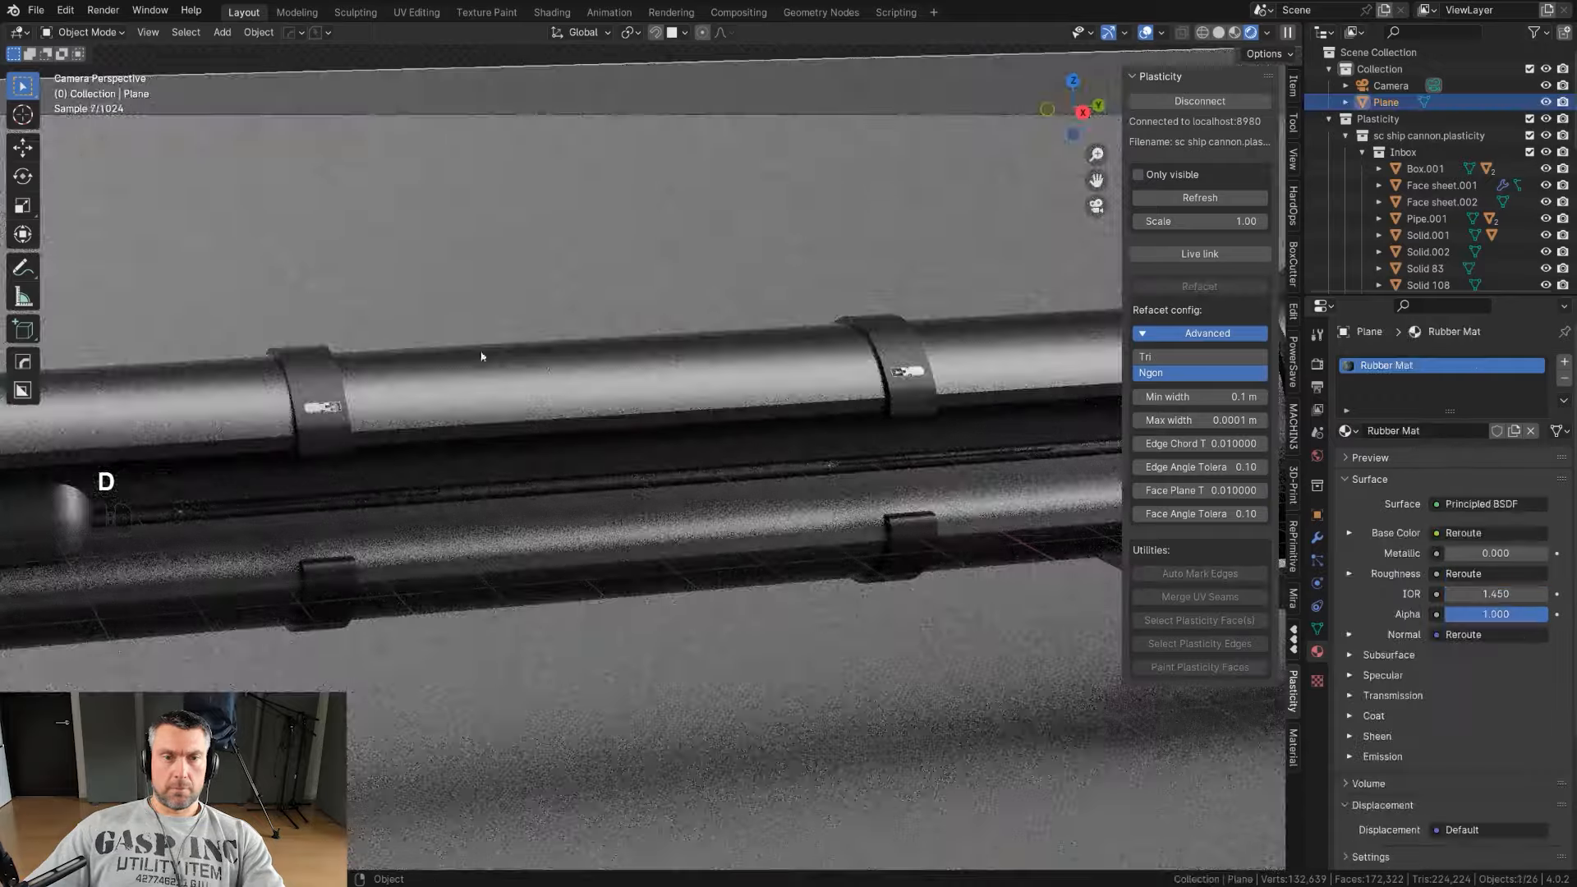
# Step: Match the material of the projected decal on the band nearest the body, using Material with subset None
pyautogui.scroll(2, 361, 378)
pyautogui.keyDown('shift'); pyautogui.moveTo(356, 379); pyautogui.dragTo(710, 383, button='middle'); pyautogui.keyUp('shift')
pyautogui.click(544, 391)
pyautogui.press('d')
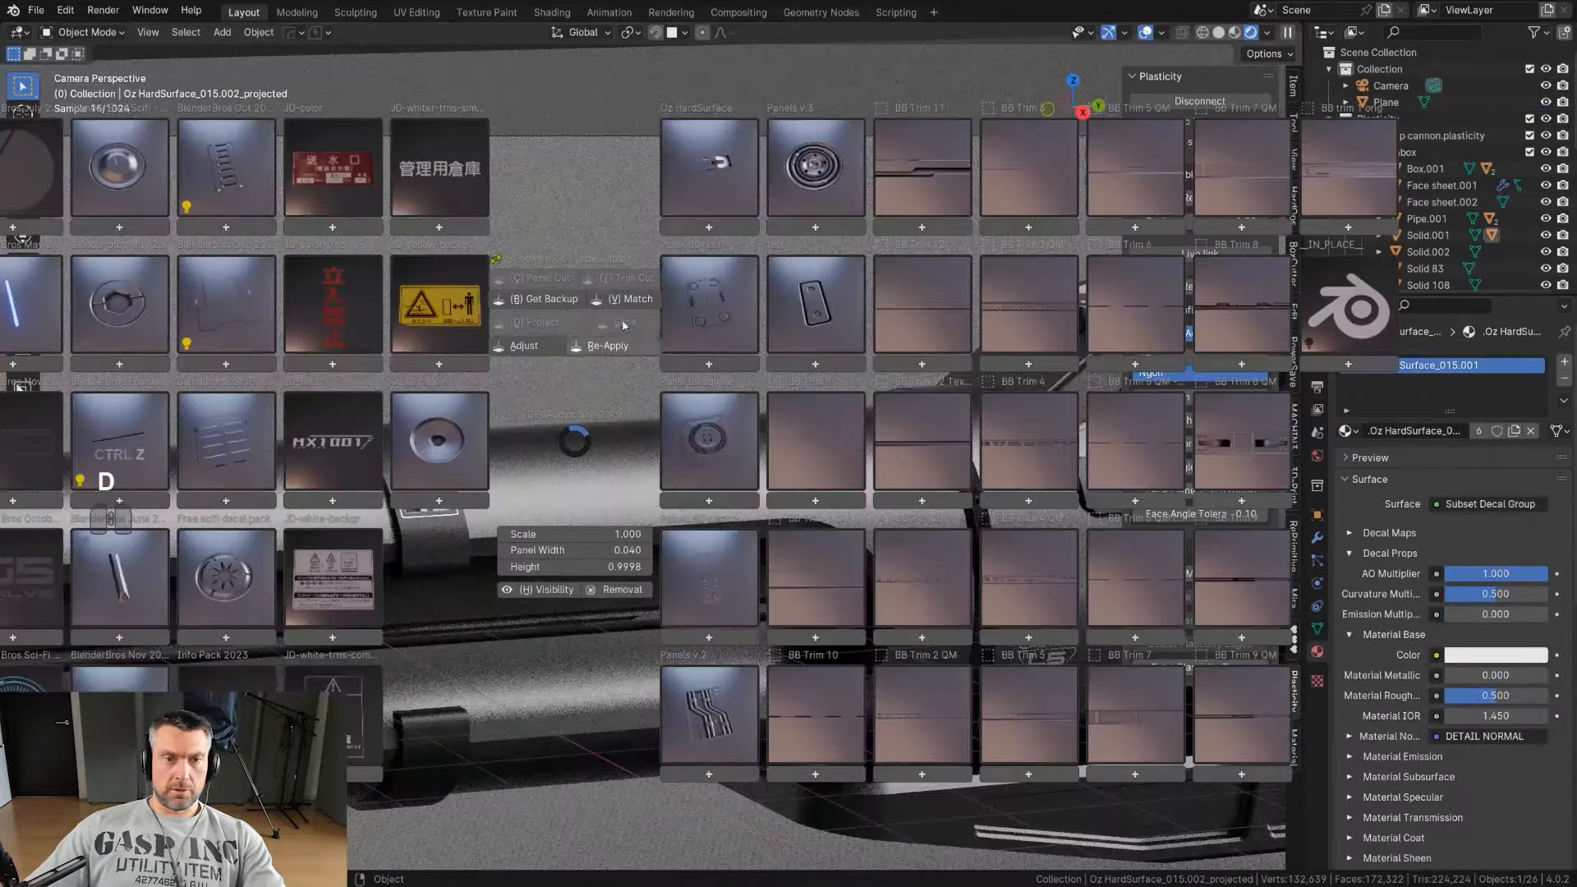
pyautogui.click(634, 301)
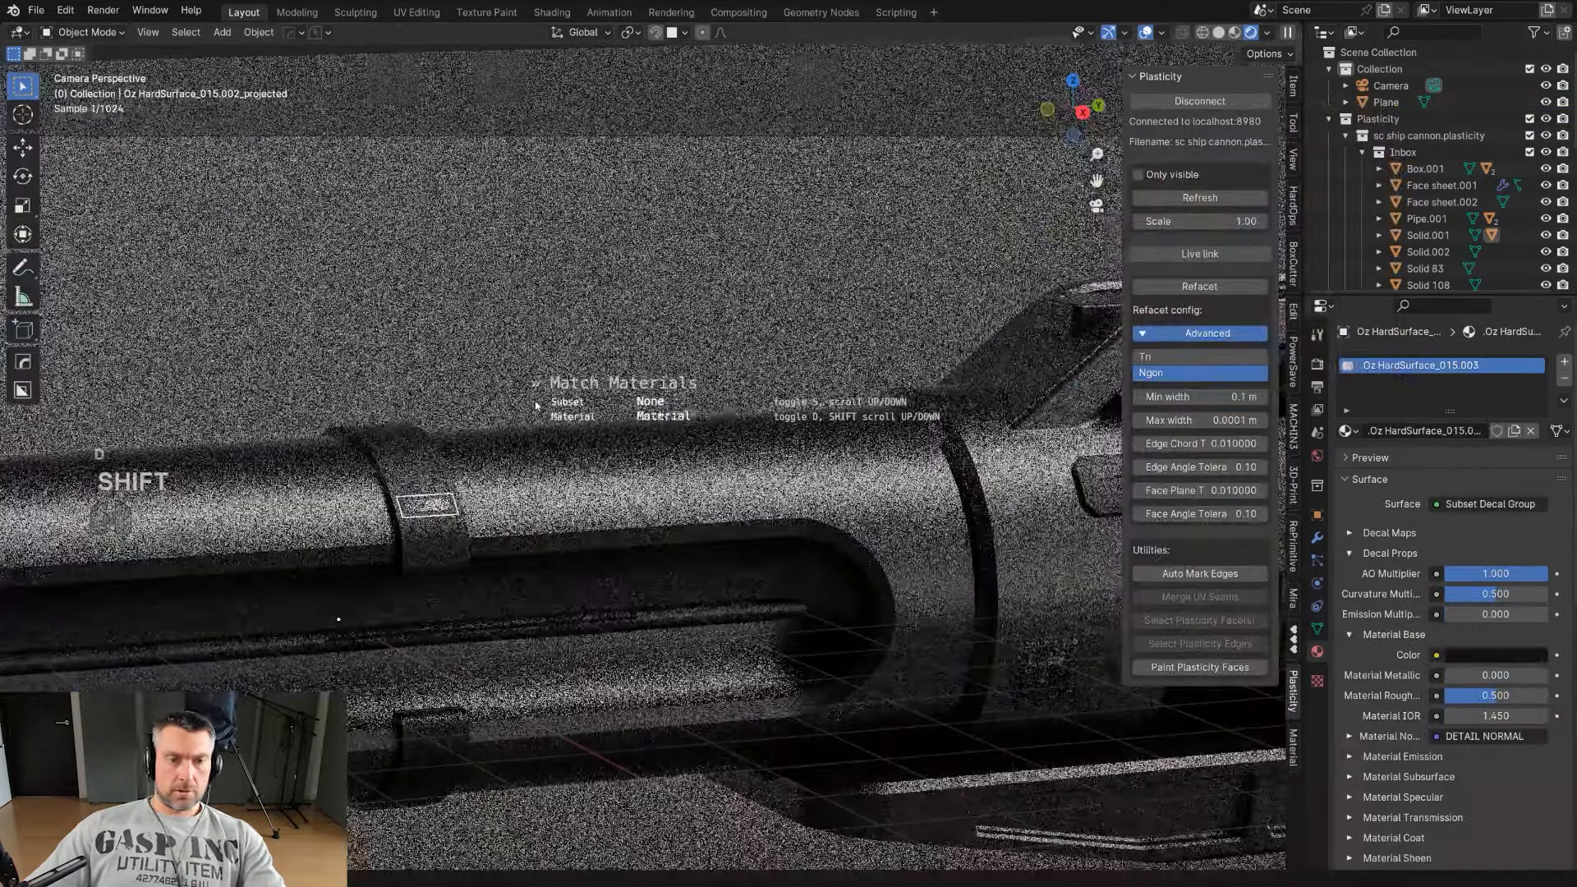
pyautogui.keyDown('shift'); pyautogui.scroll(-1, 536, 405); pyautogui.keyUp('shift')
pyautogui.keyDown('shift'); pyautogui.scroll(-2, 537, 403); pyautogui.keyUp('shift')
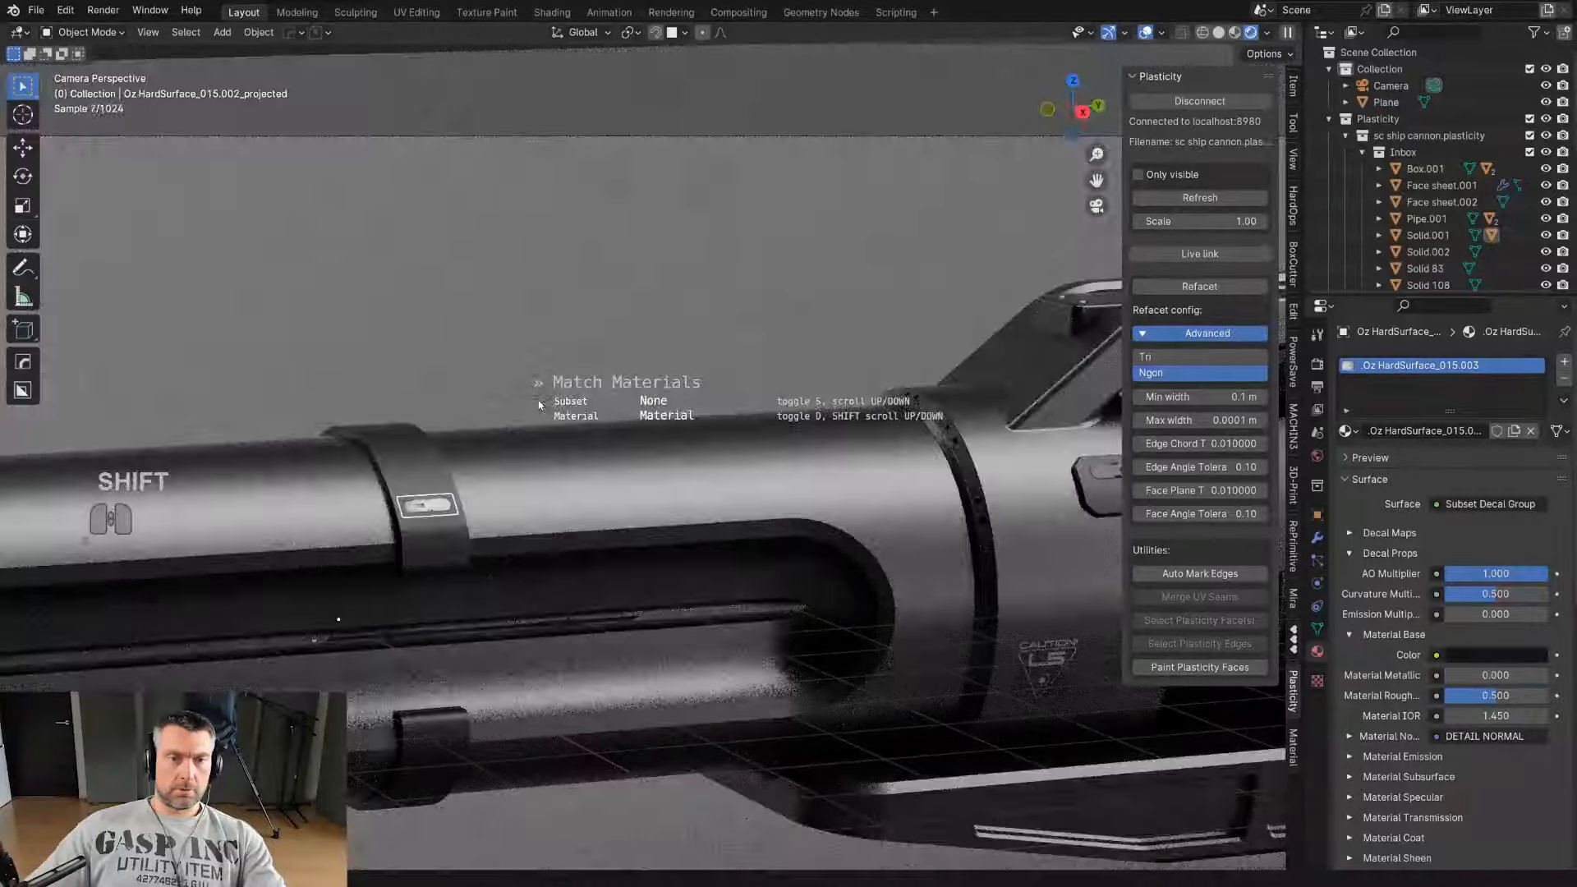
pyautogui.click(538, 401)
# Step: Run material matching on the same band decal again, enabling its base material and changing the subset, then deselect it
pyautogui.press('d')
pyautogui.click(584, 262)
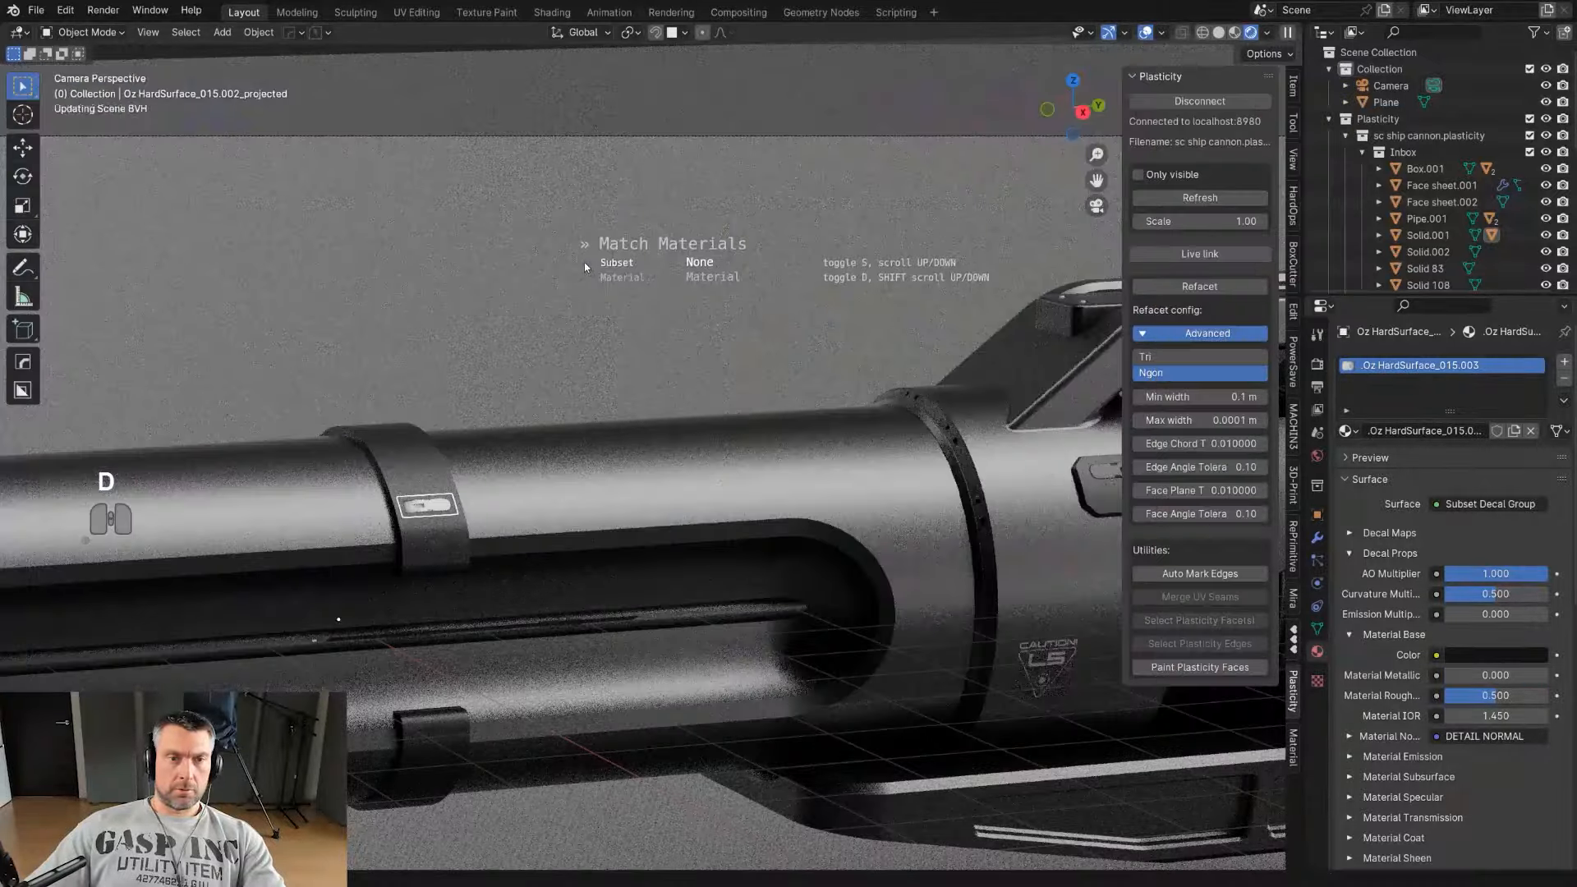
pyautogui.press('d')
pyautogui.scroll(-1, 588, 277)
pyautogui.click(588, 277)
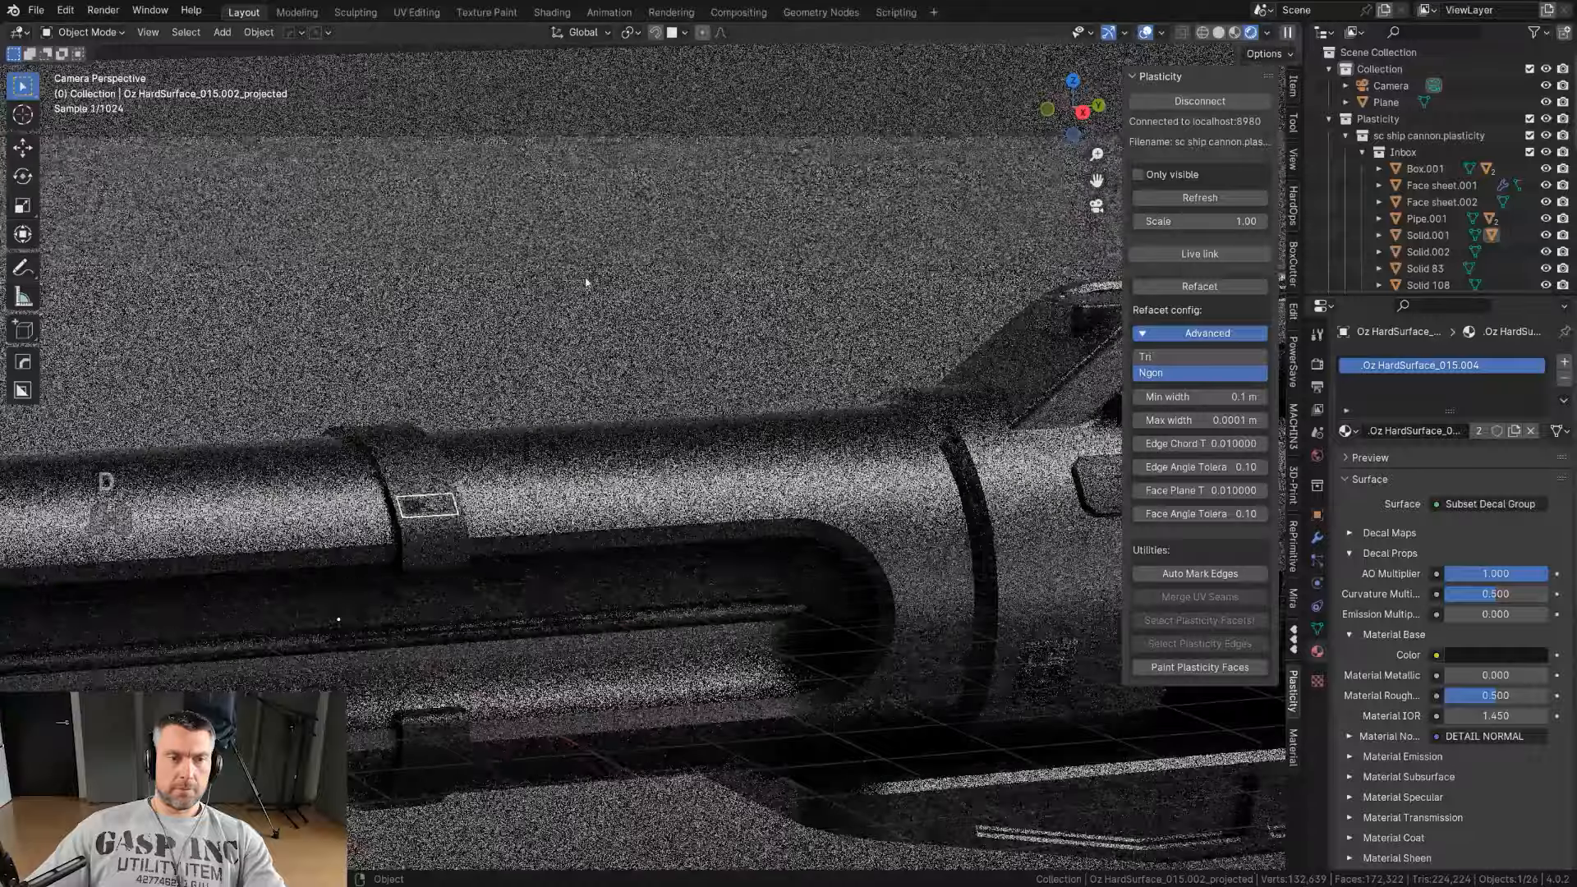
pyautogui.click(588, 277)
pyautogui.scroll(-3, 588, 277)
pyautogui.keyDown('shift'); pyautogui.moveTo(588, 278); pyautogui.dragTo(238, 187, button='middle'); pyautogui.keyUp('shift')
pyautogui.scroll(3, 258, 323)
pyautogui.keyDown('shift'); pyautogui.moveTo(259, 323); pyautogui.dragTo(592, 487, button='middle'); pyautogui.keyUp('shift')
pyautogui.scroll(1, 591, 487)
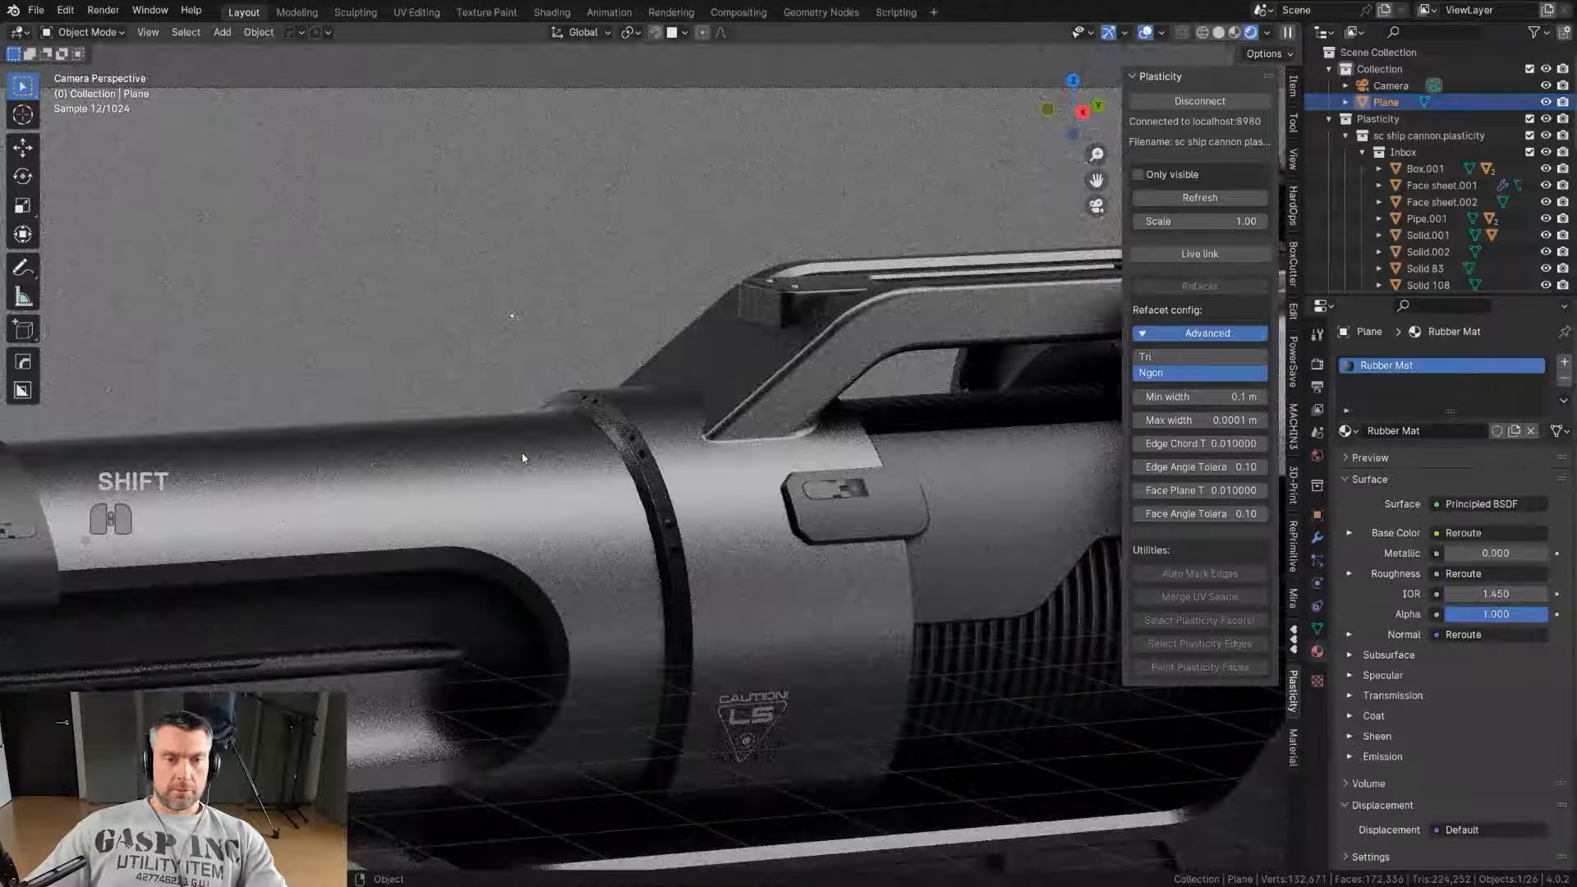
pyautogui.click(559, 470)
pyautogui.press('d')
pyautogui.click(167, 191)
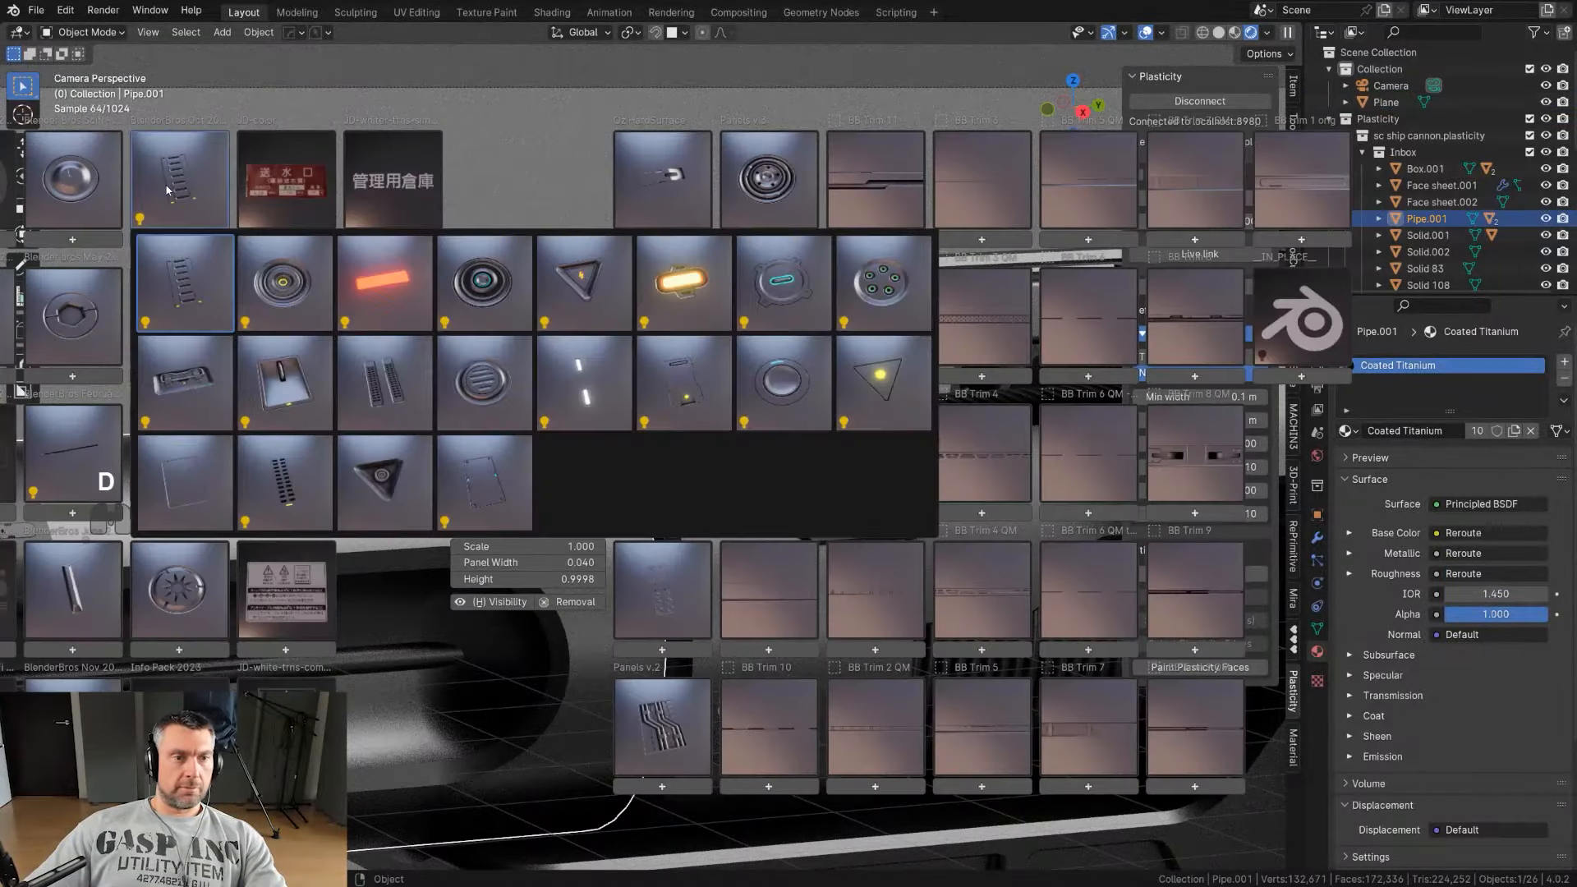
pyautogui.press('Escape')
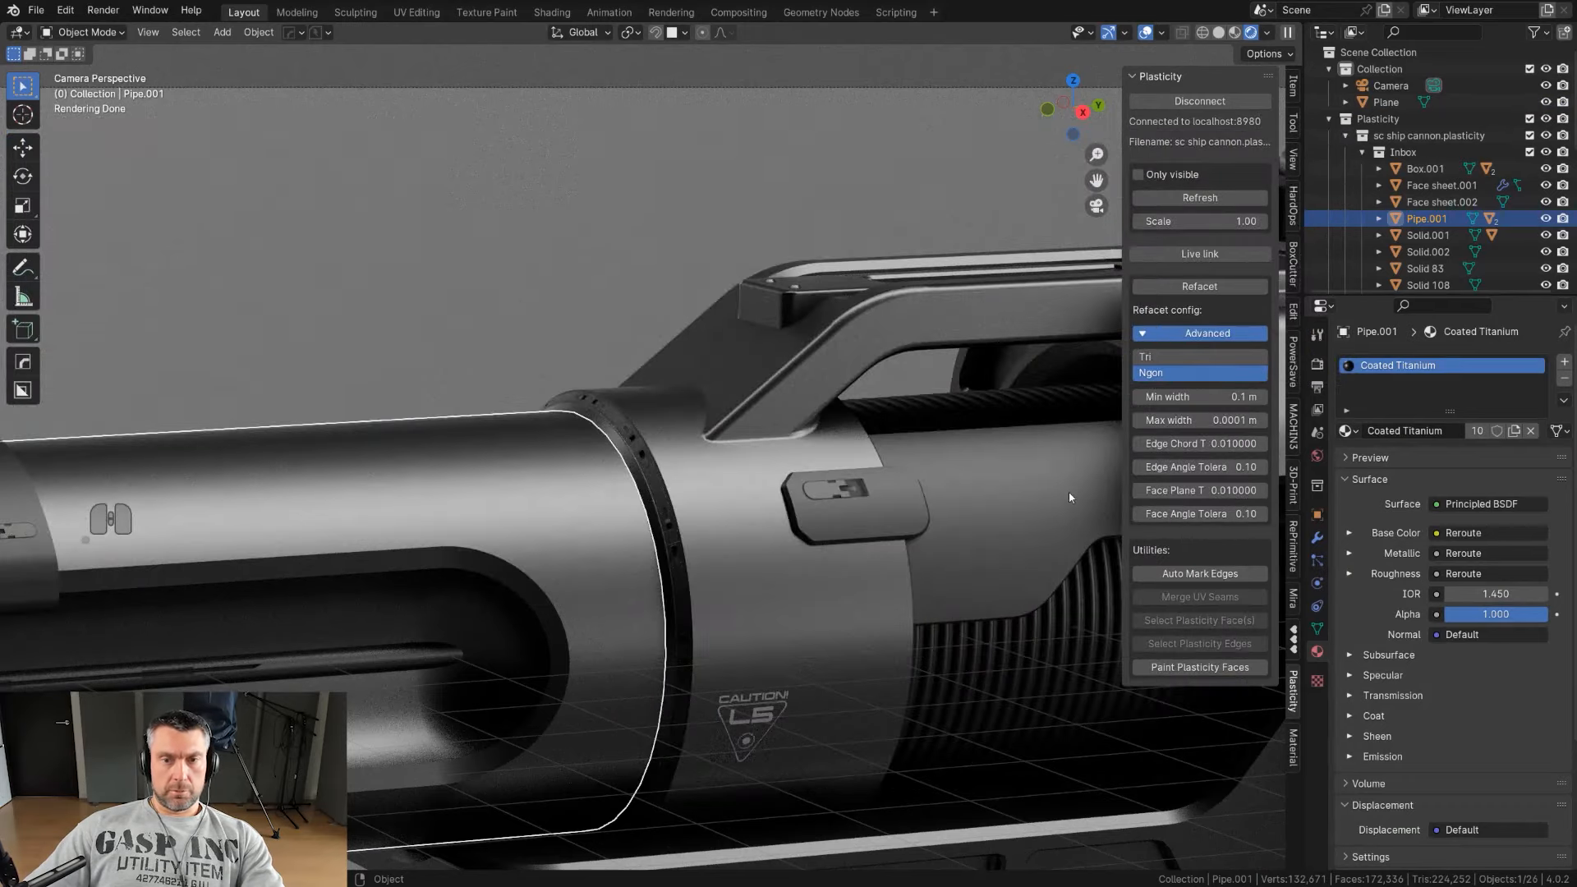
# Step: Insert the BB June 2022_010 decal on the barrel, move it along the surface to beside the body collar and scale it up
pyautogui.press('d')
pyautogui.click(328, 220)
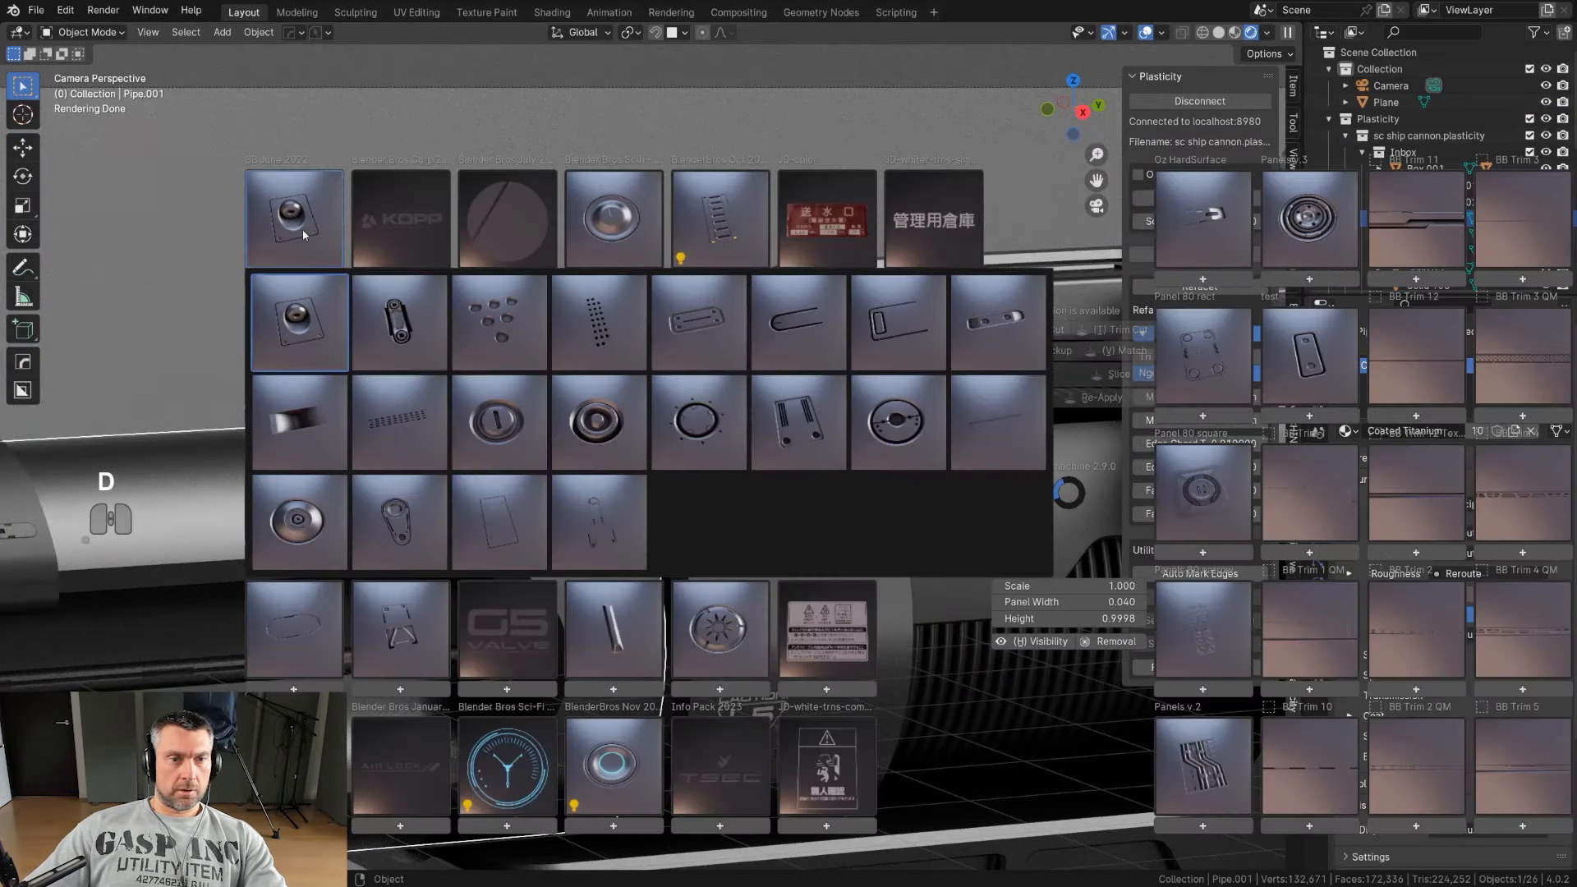
pyautogui.click(412, 424)
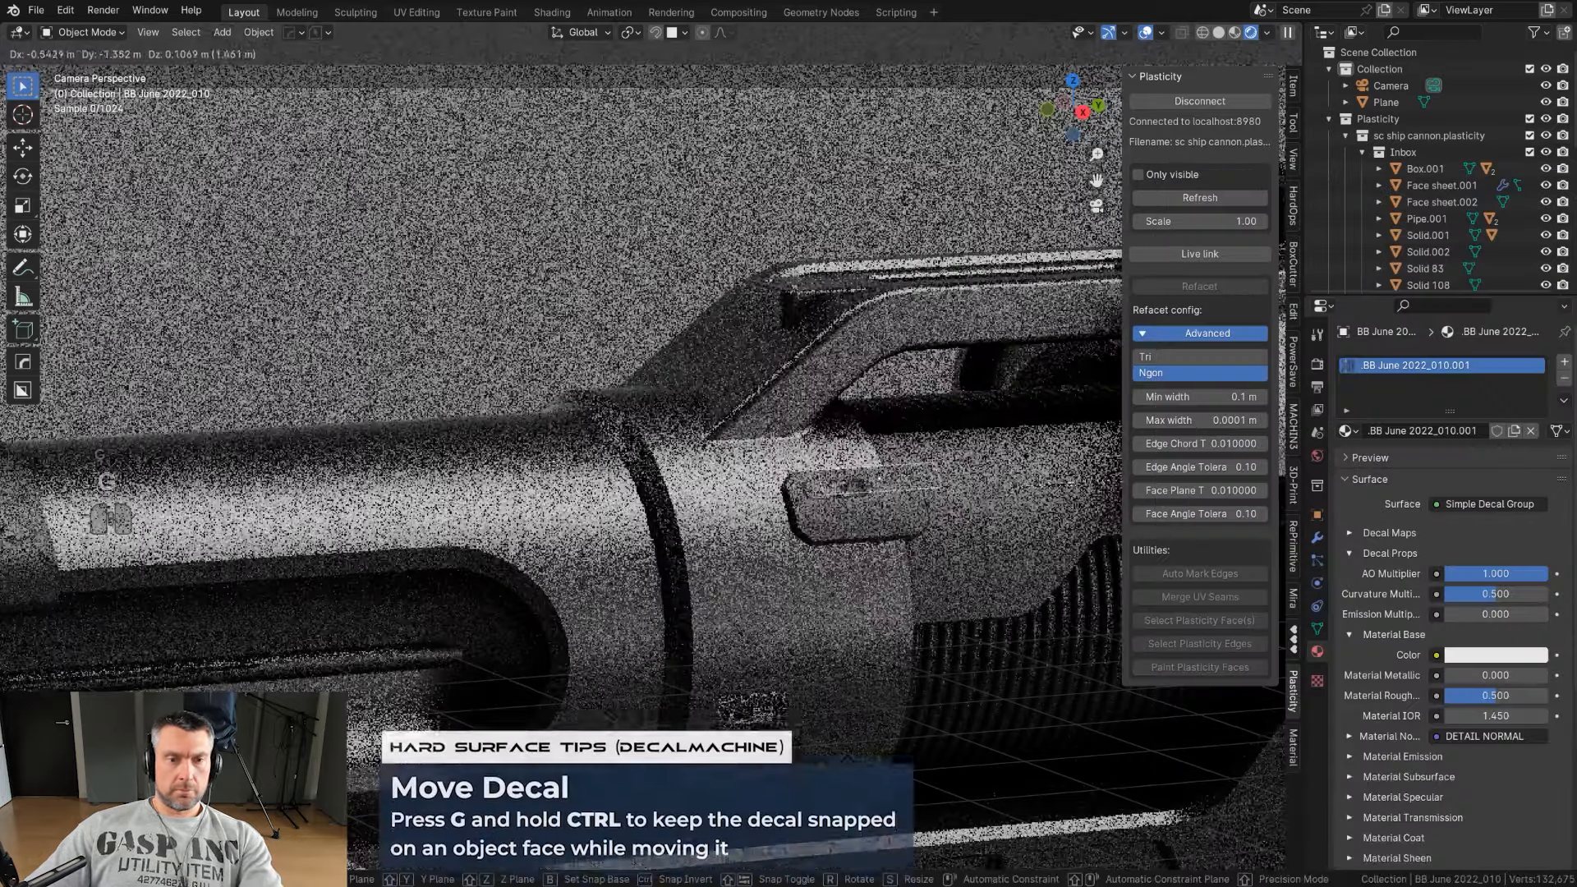
pyautogui.click(550, 335)
pyautogui.press('s')
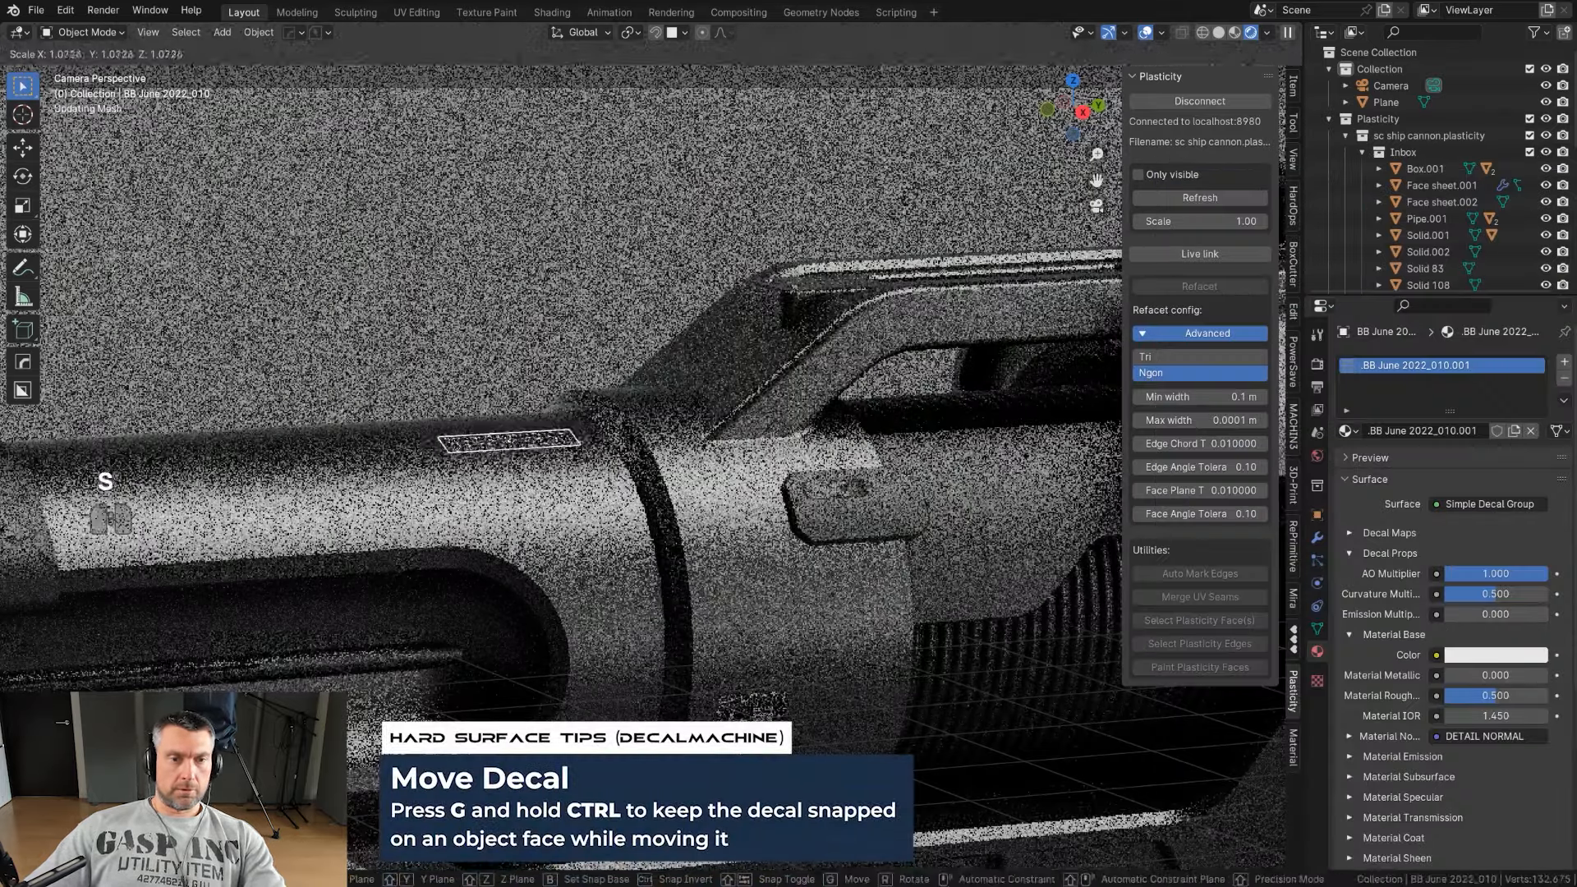
pyautogui.click(618, 433)
# Step: Project the BB June 2022_010 decal onto the barrel and select the projected decal
pyautogui.press('d')
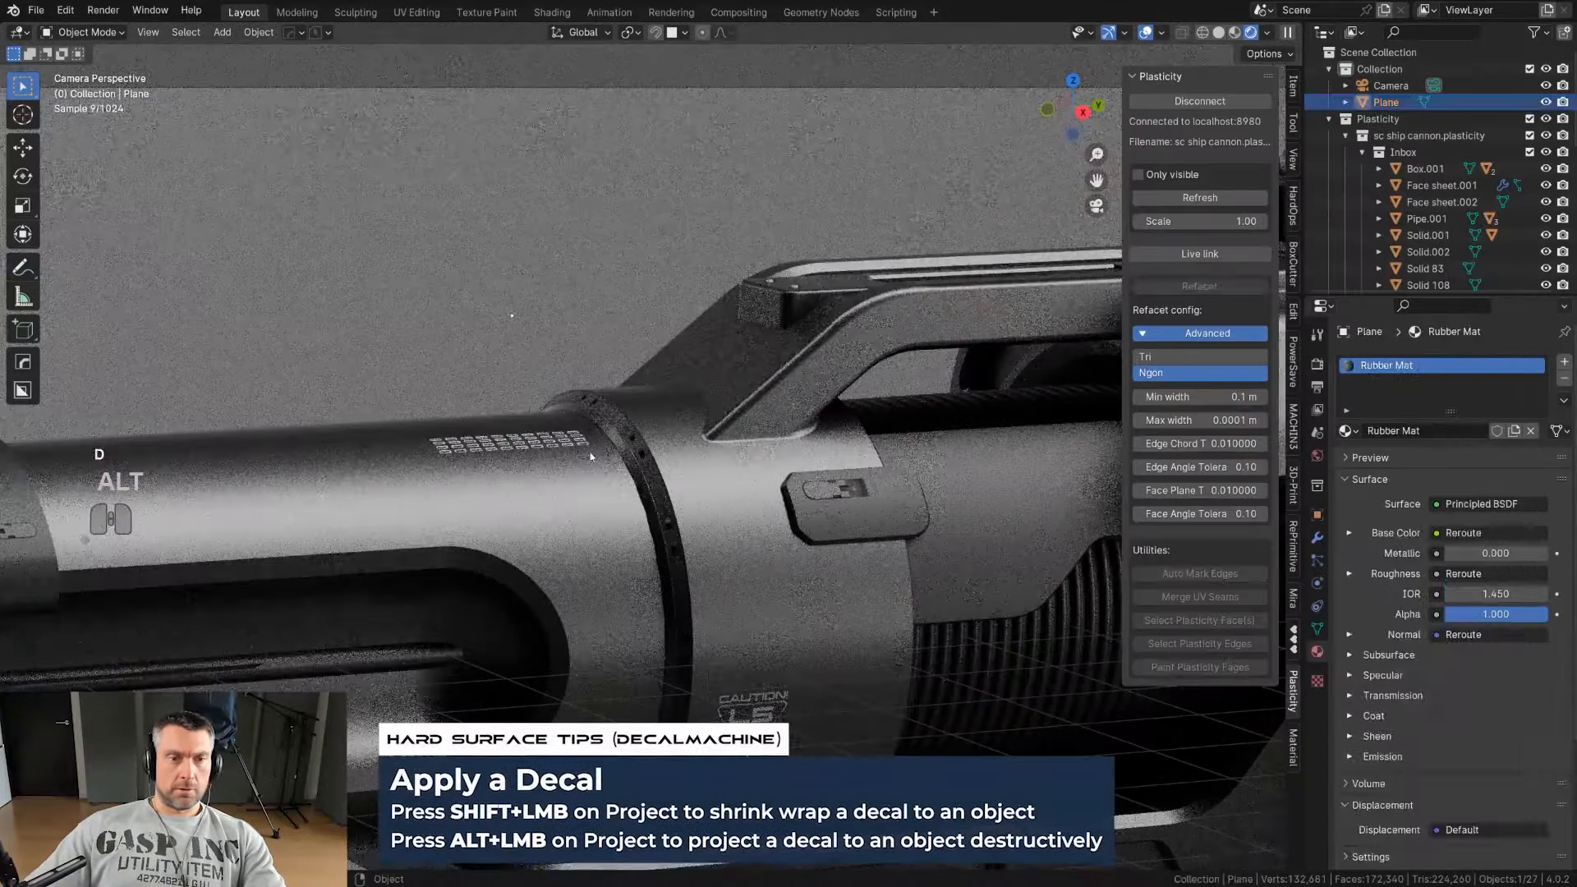
pyautogui.click(535, 427)
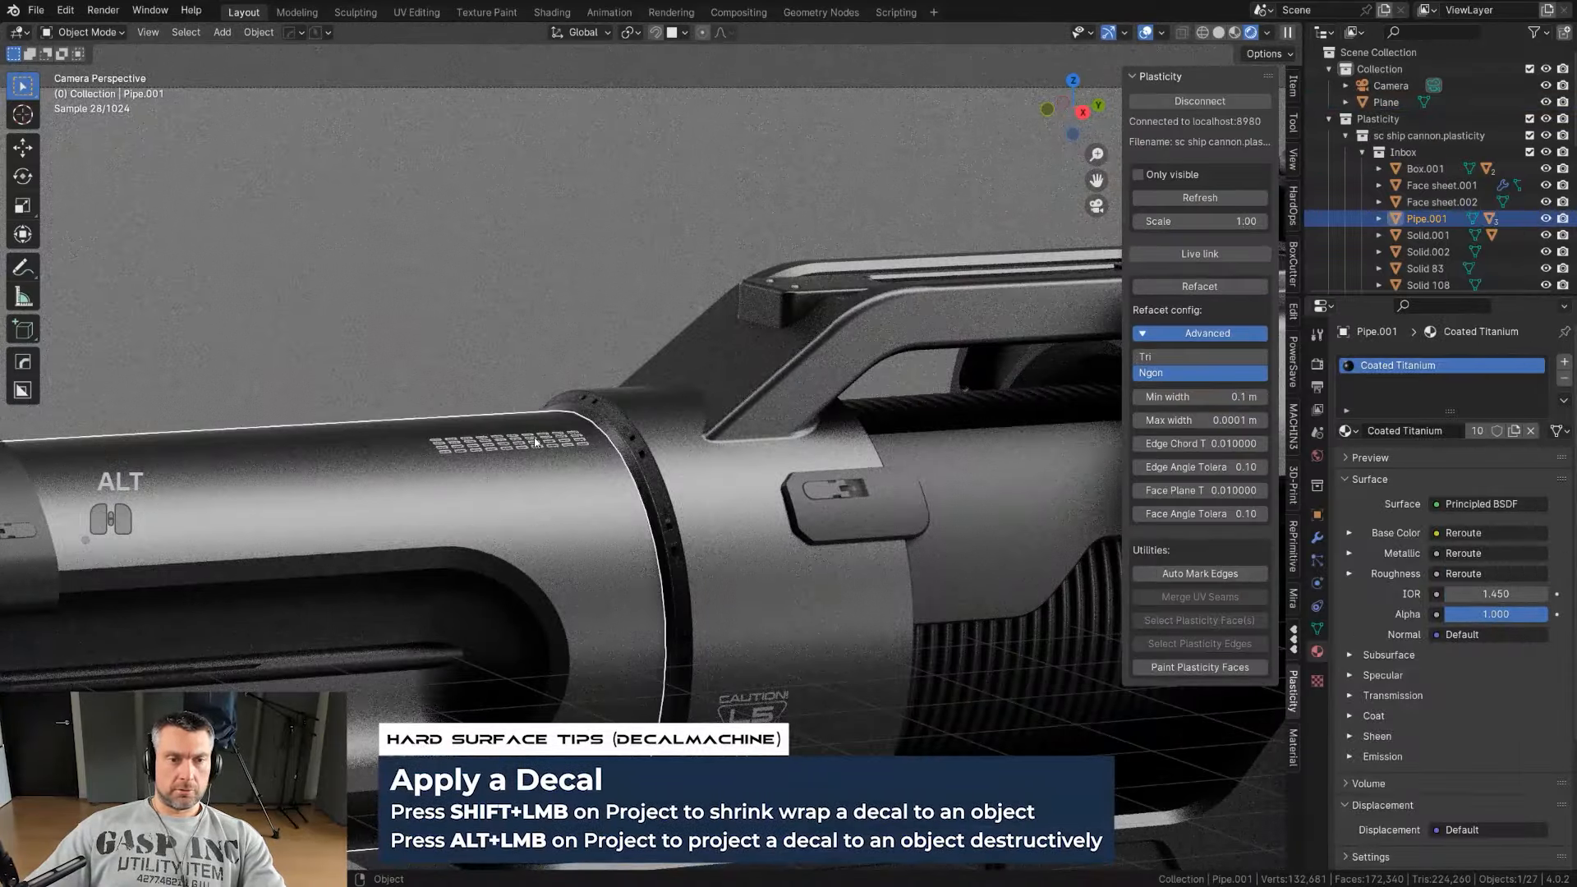
pyautogui.click(535, 442)
pyautogui.click(535, 442)
pyautogui.scroll(4, 530, 441)
pyautogui.click(430, 452)
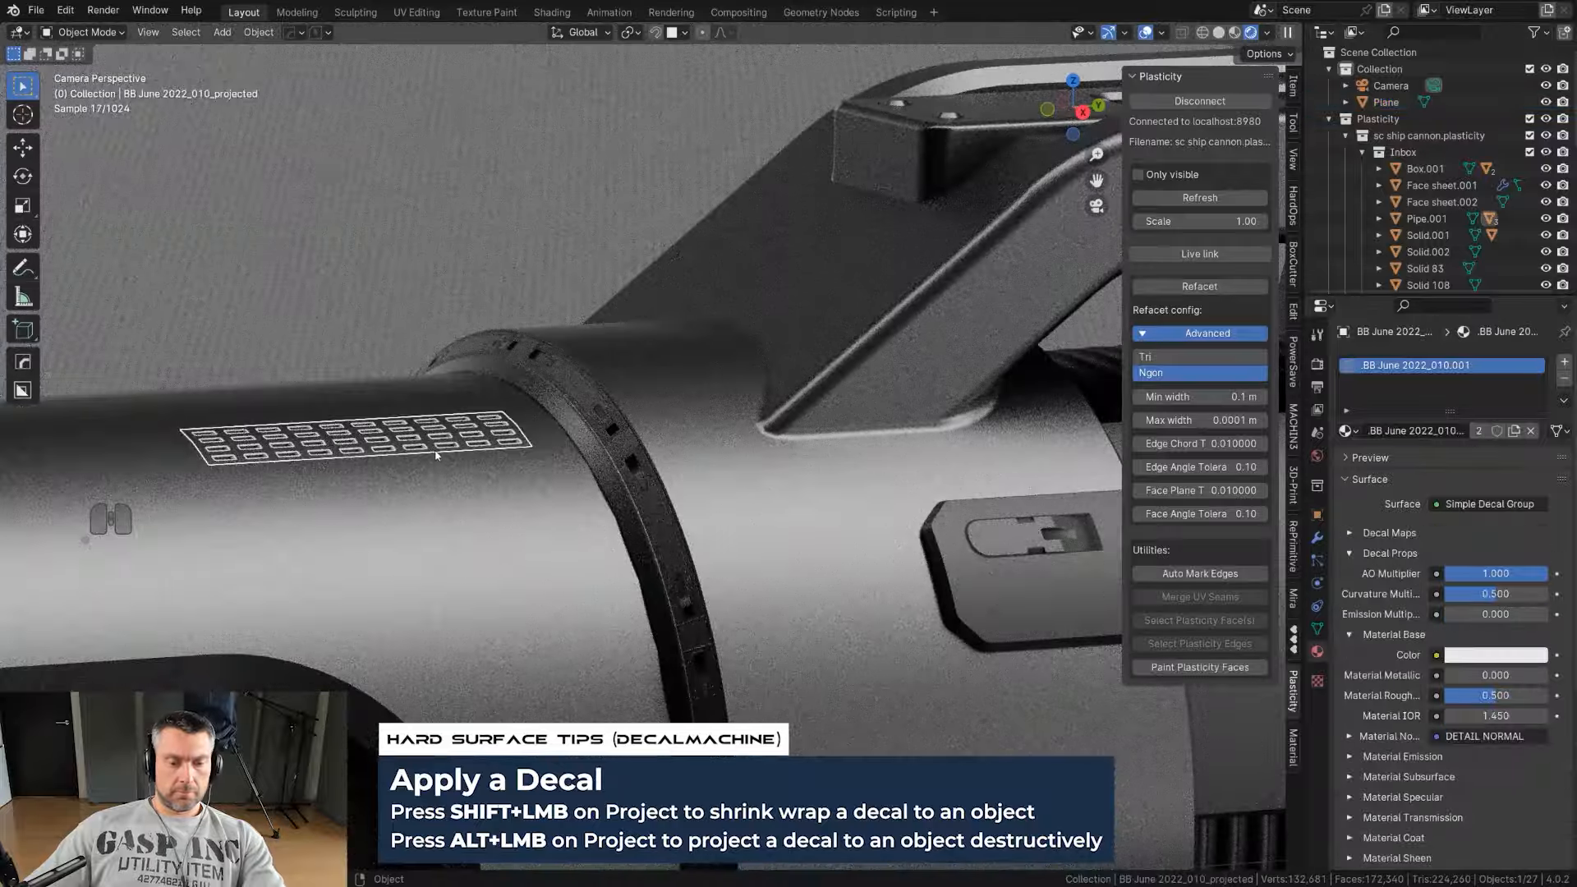
# Step: Match the projected BB June 2022_010 decal to Material, cycling through the available scene materials
pyautogui.press('d')
pyautogui.click(493, 310)
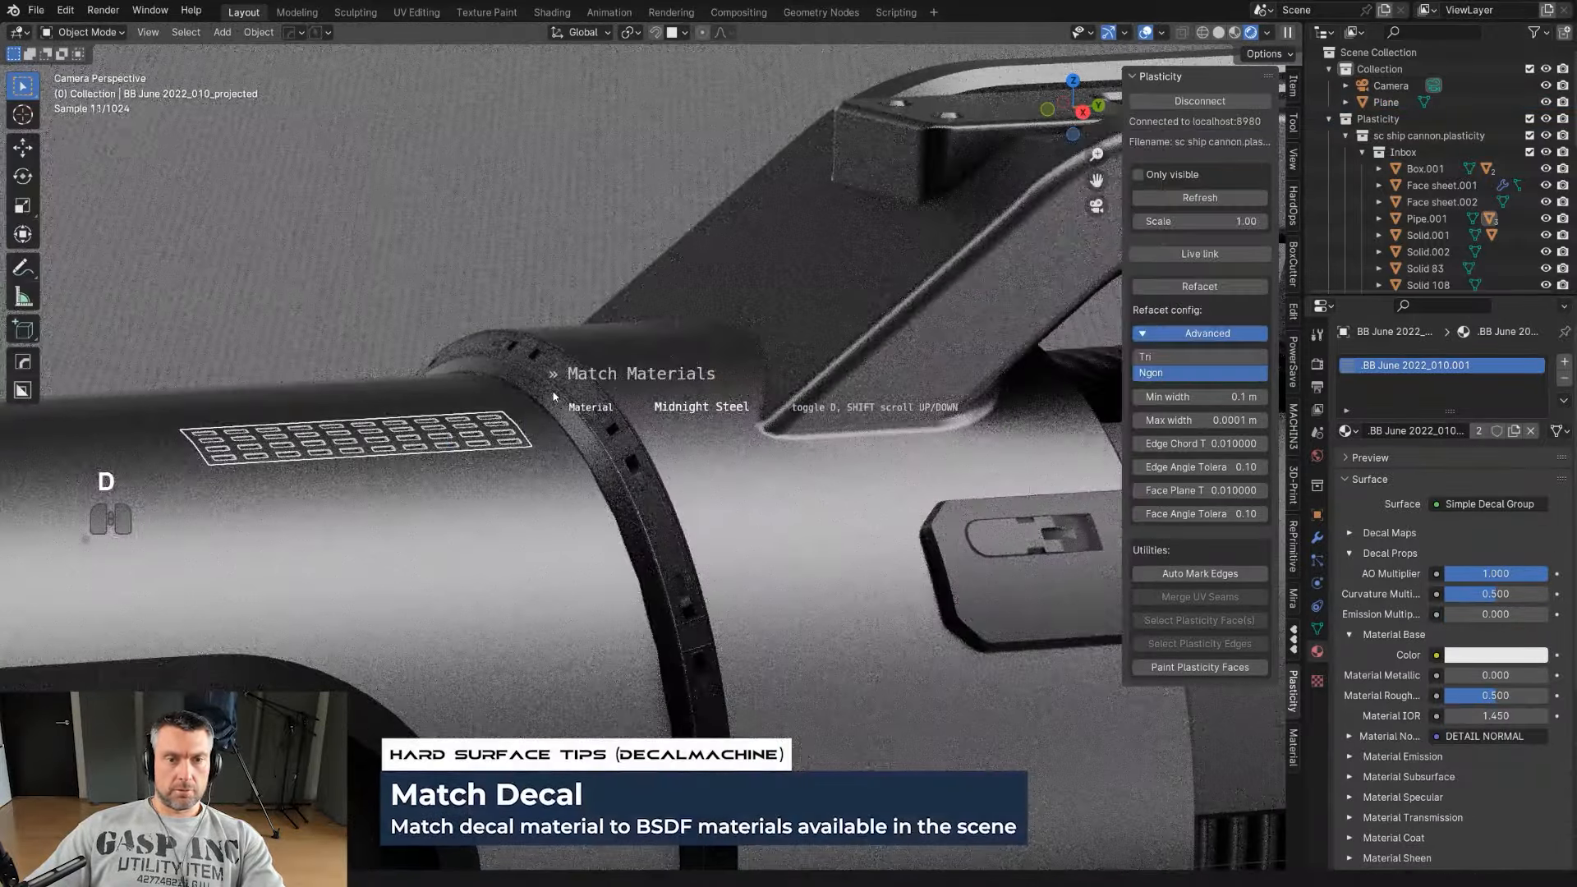
pyautogui.keyDown('shift'); pyautogui.scroll(-4, 553, 395); pyautogui.keyUp('shift')
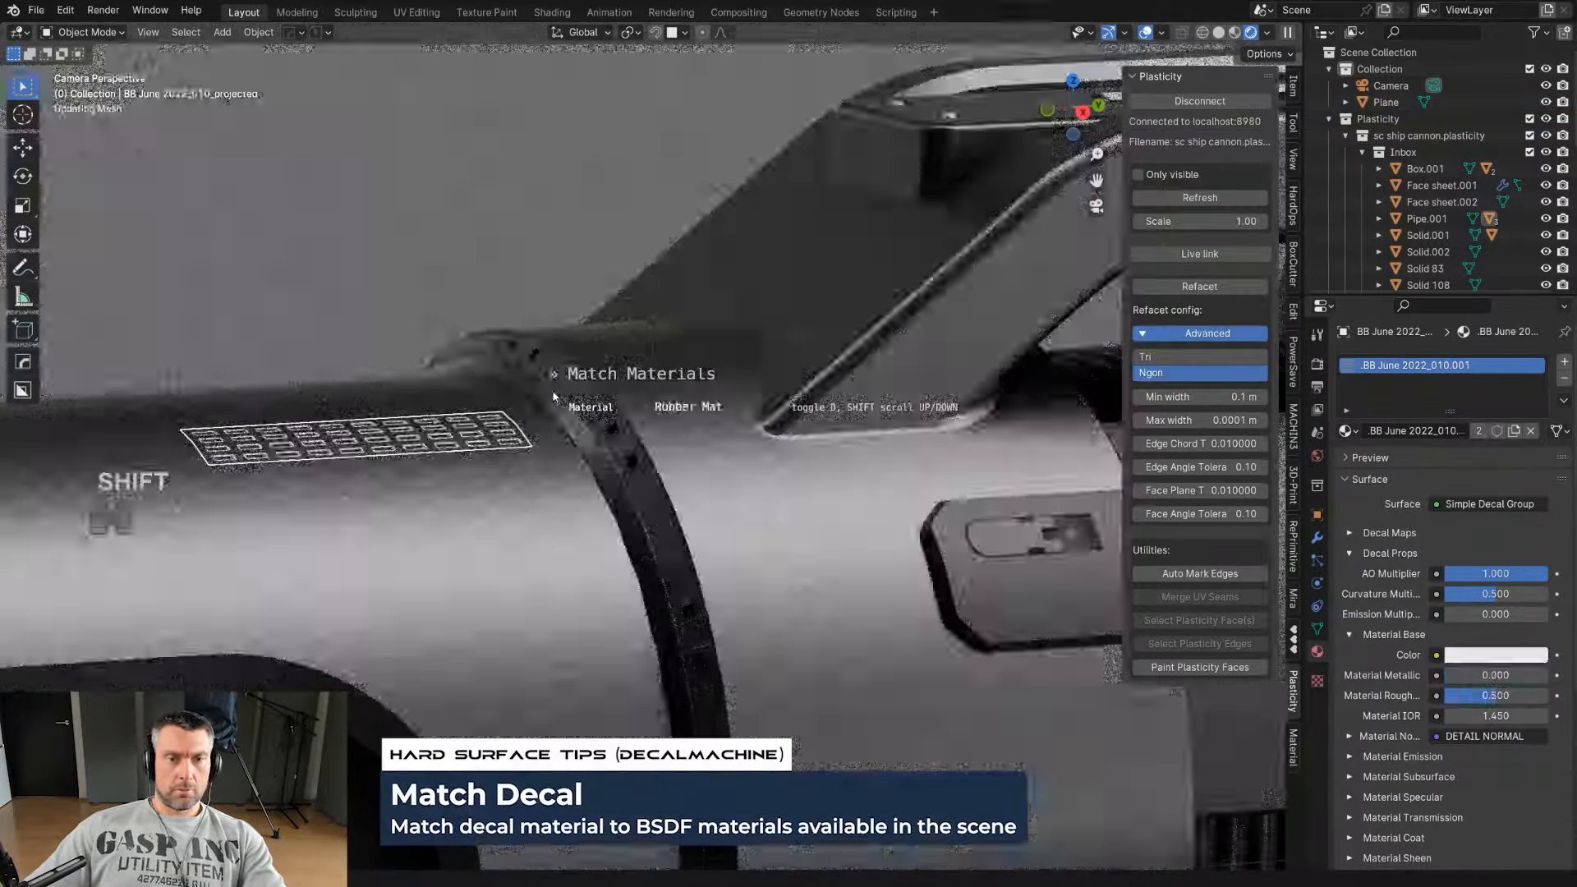
pyautogui.keyDown('shift'); pyautogui.scroll(3, 552, 396); pyautogui.keyUp('shift')
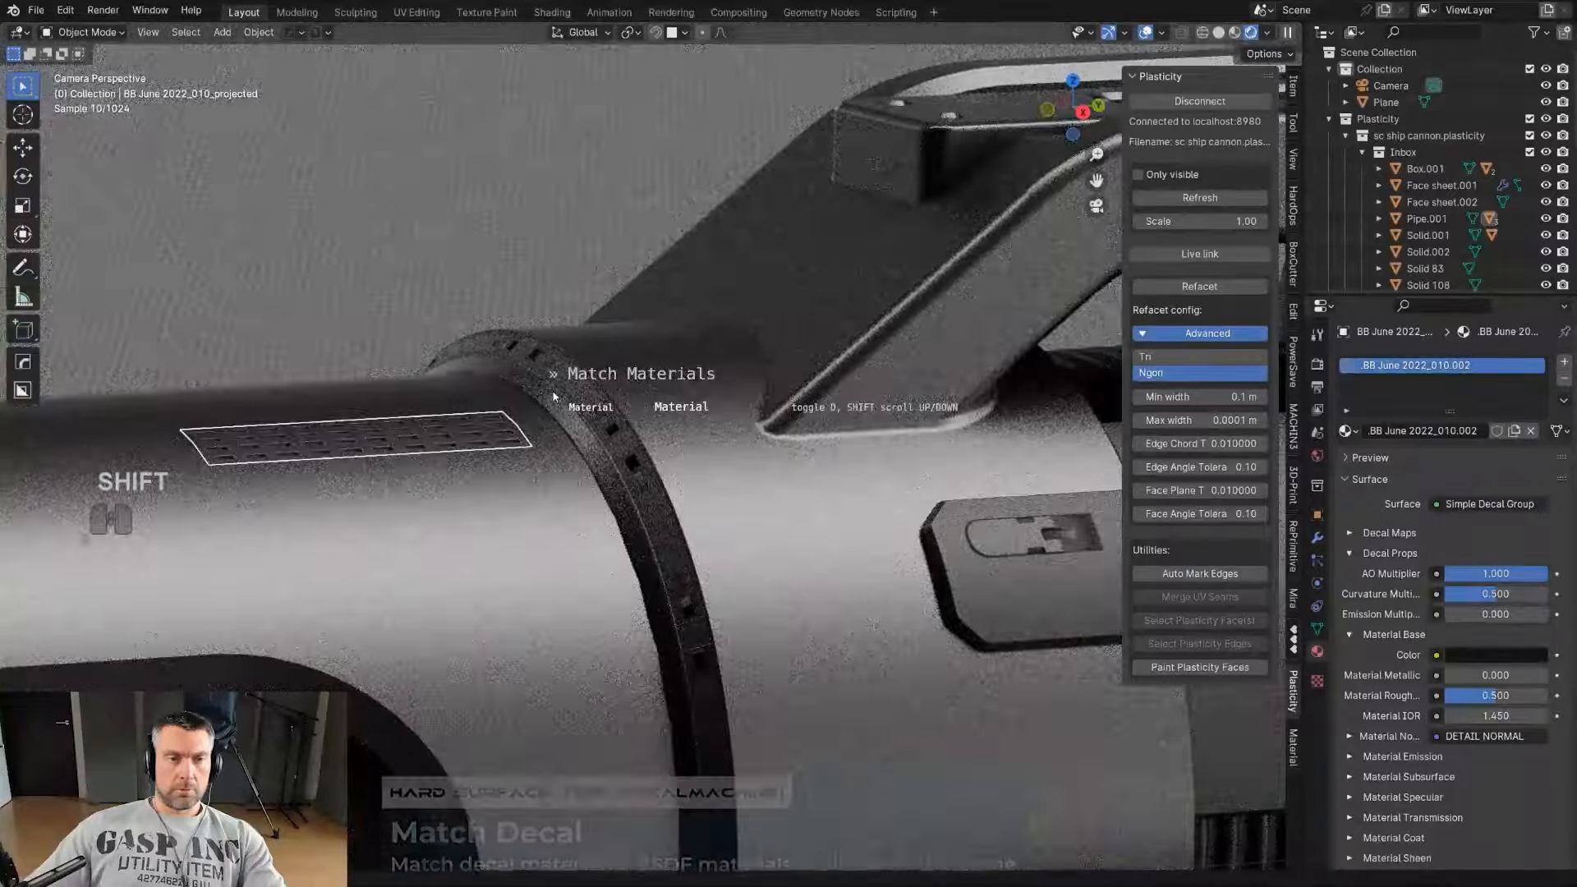
pyautogui.click(552, 396)
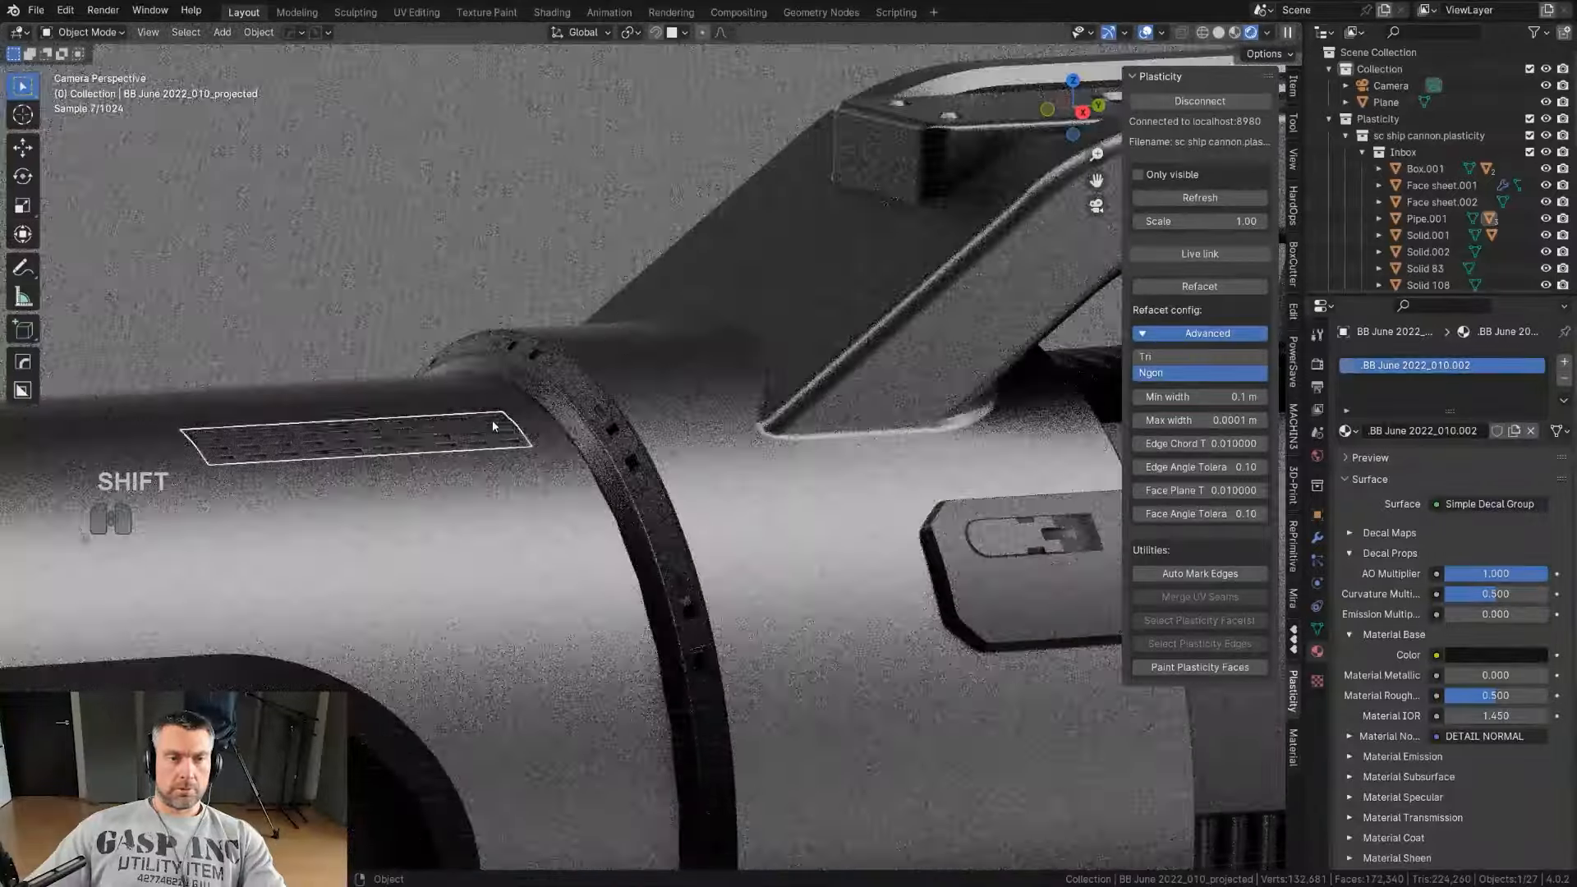
pyautogui.scroll(-3, 492, 422)
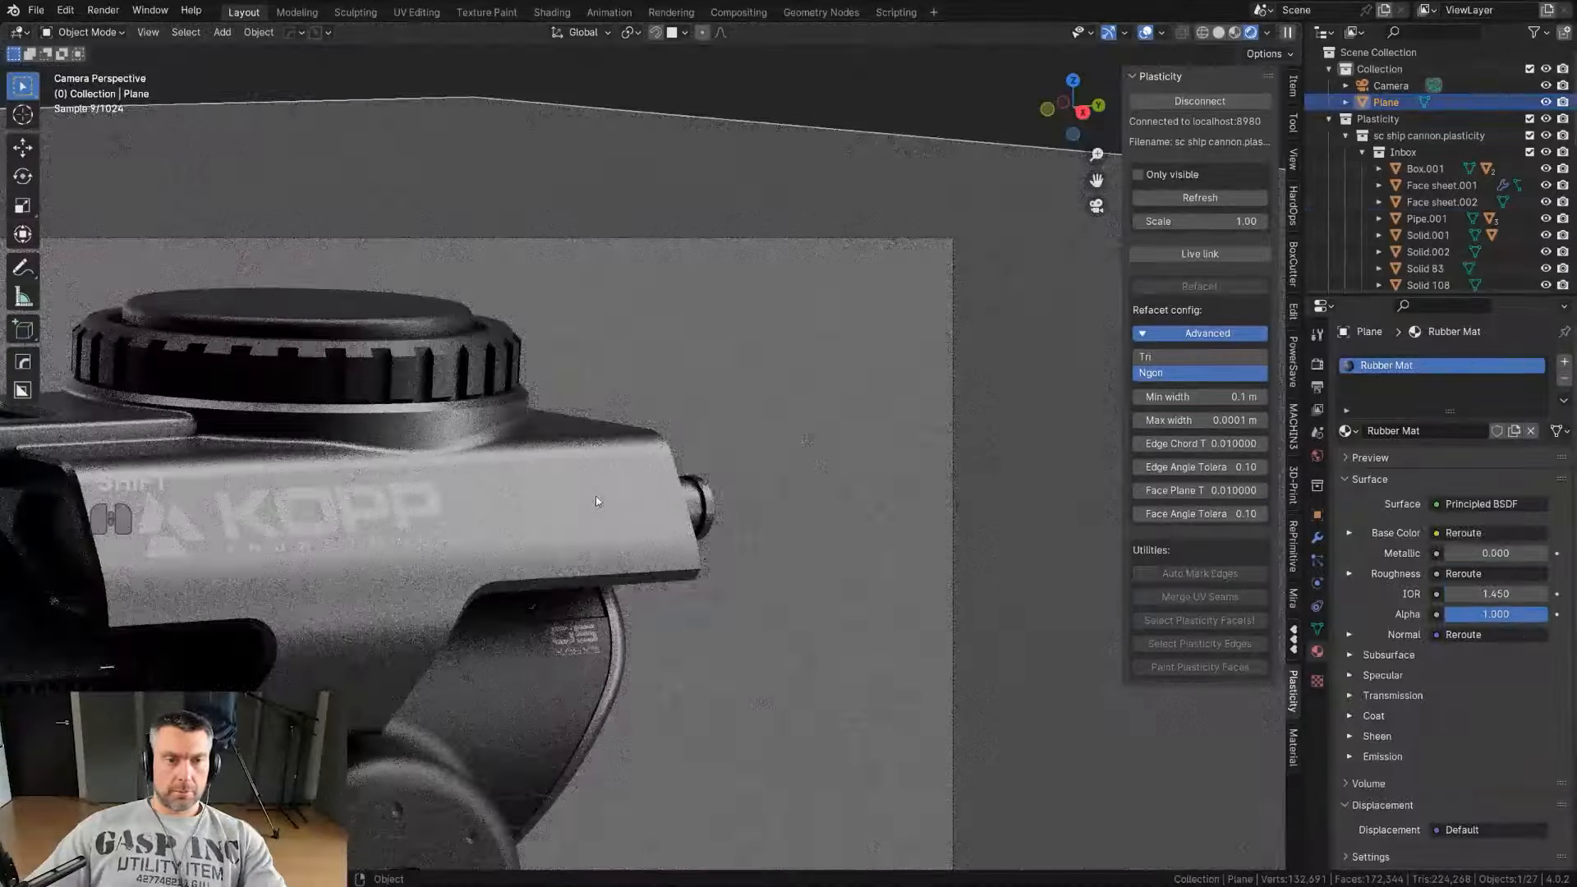
# Step: Select the main body and insert the Oz HardSurface_011 decal at its rear end
pyautogui.click(611, 496)
pyautogui.scroll(2, 649, 494)
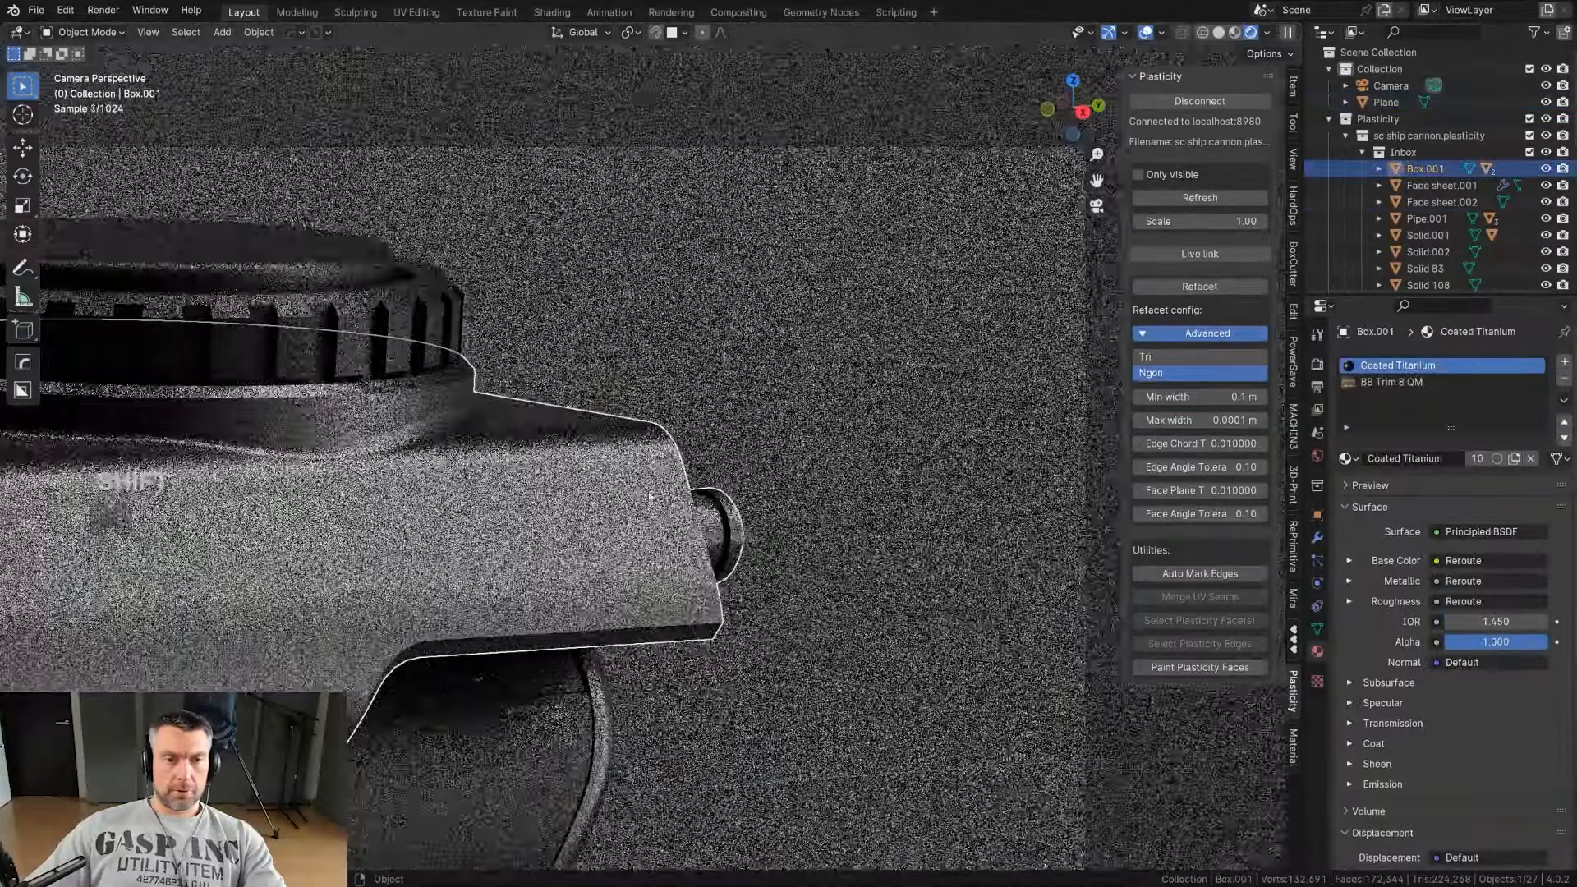
pyautogui.press('d')
pyautogui.click(772, 258)
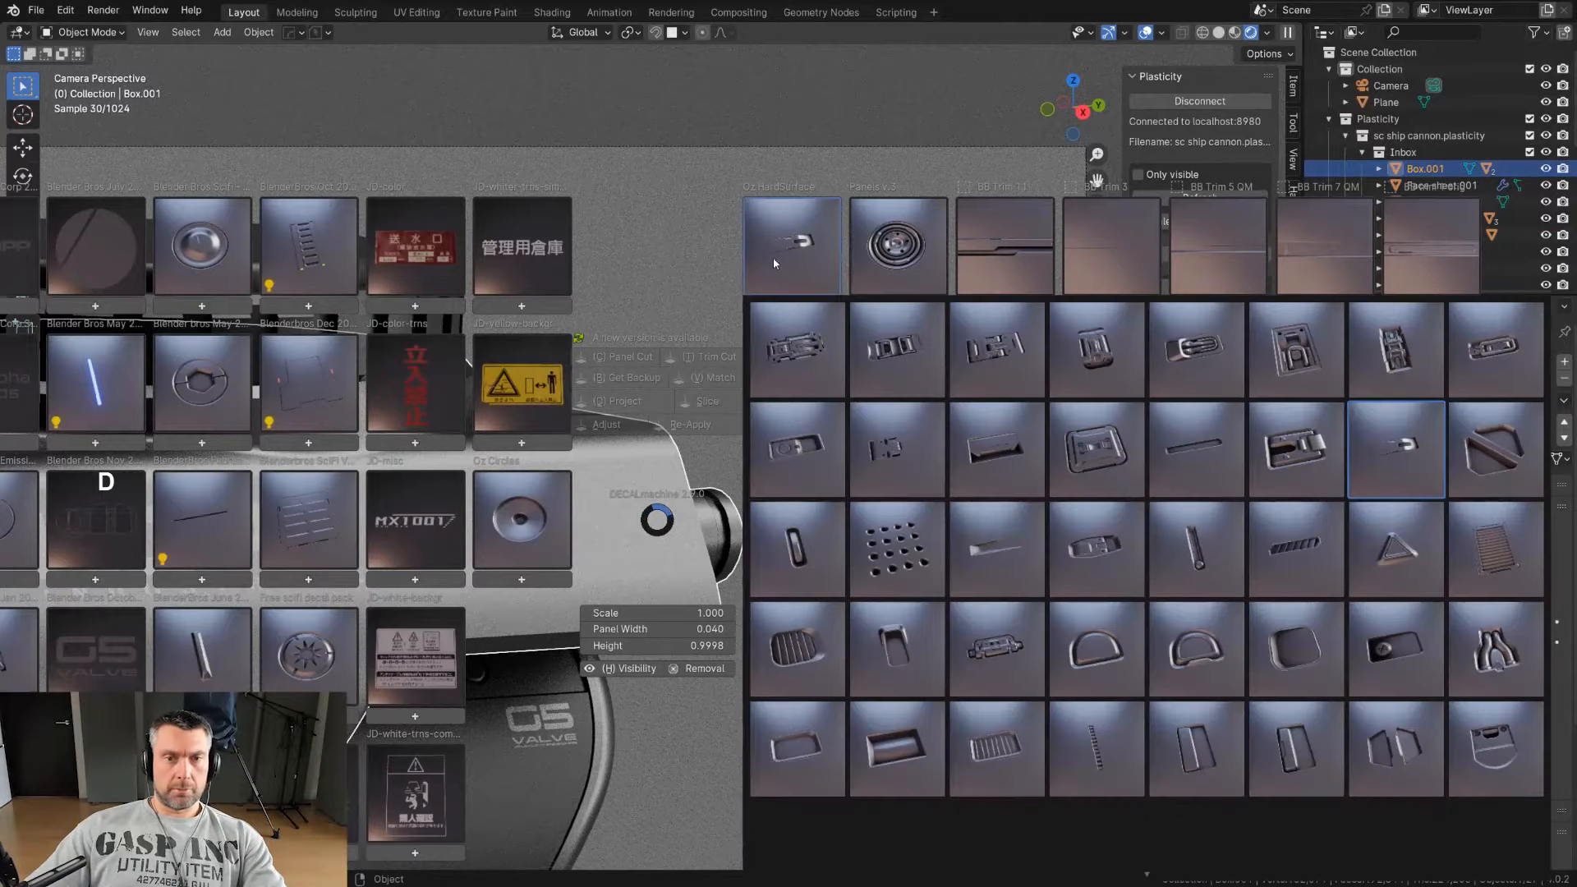
pyautogui.click(1006, 460)
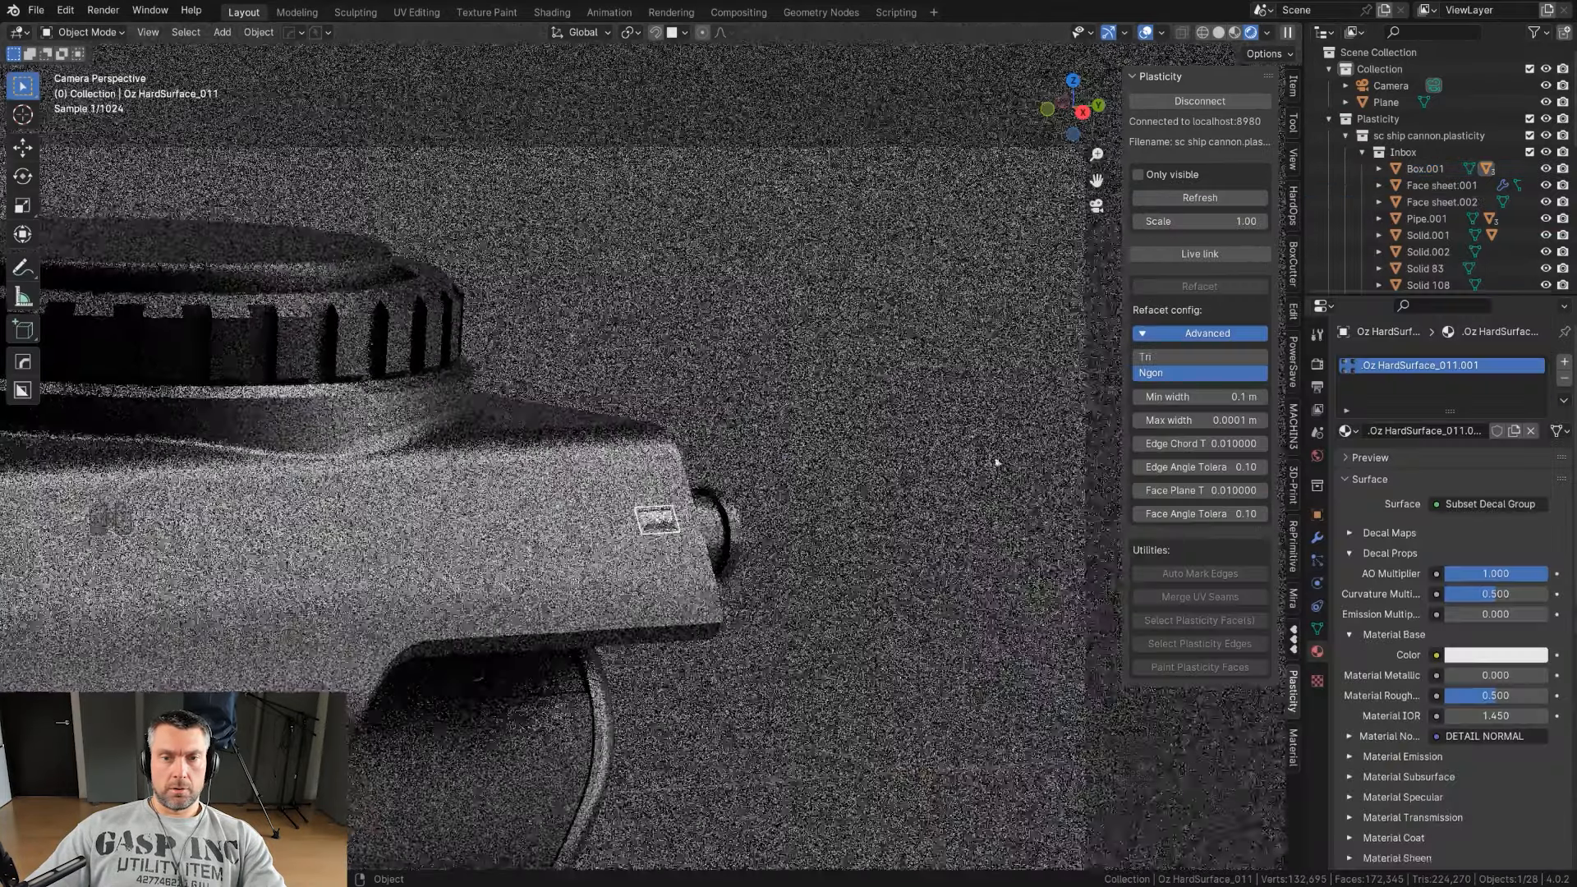
# Step: Rotate the Oz HardSurface_011 decal a quarter turn, resize it and move it up along the body's rear edge
pyautogui.press('d')
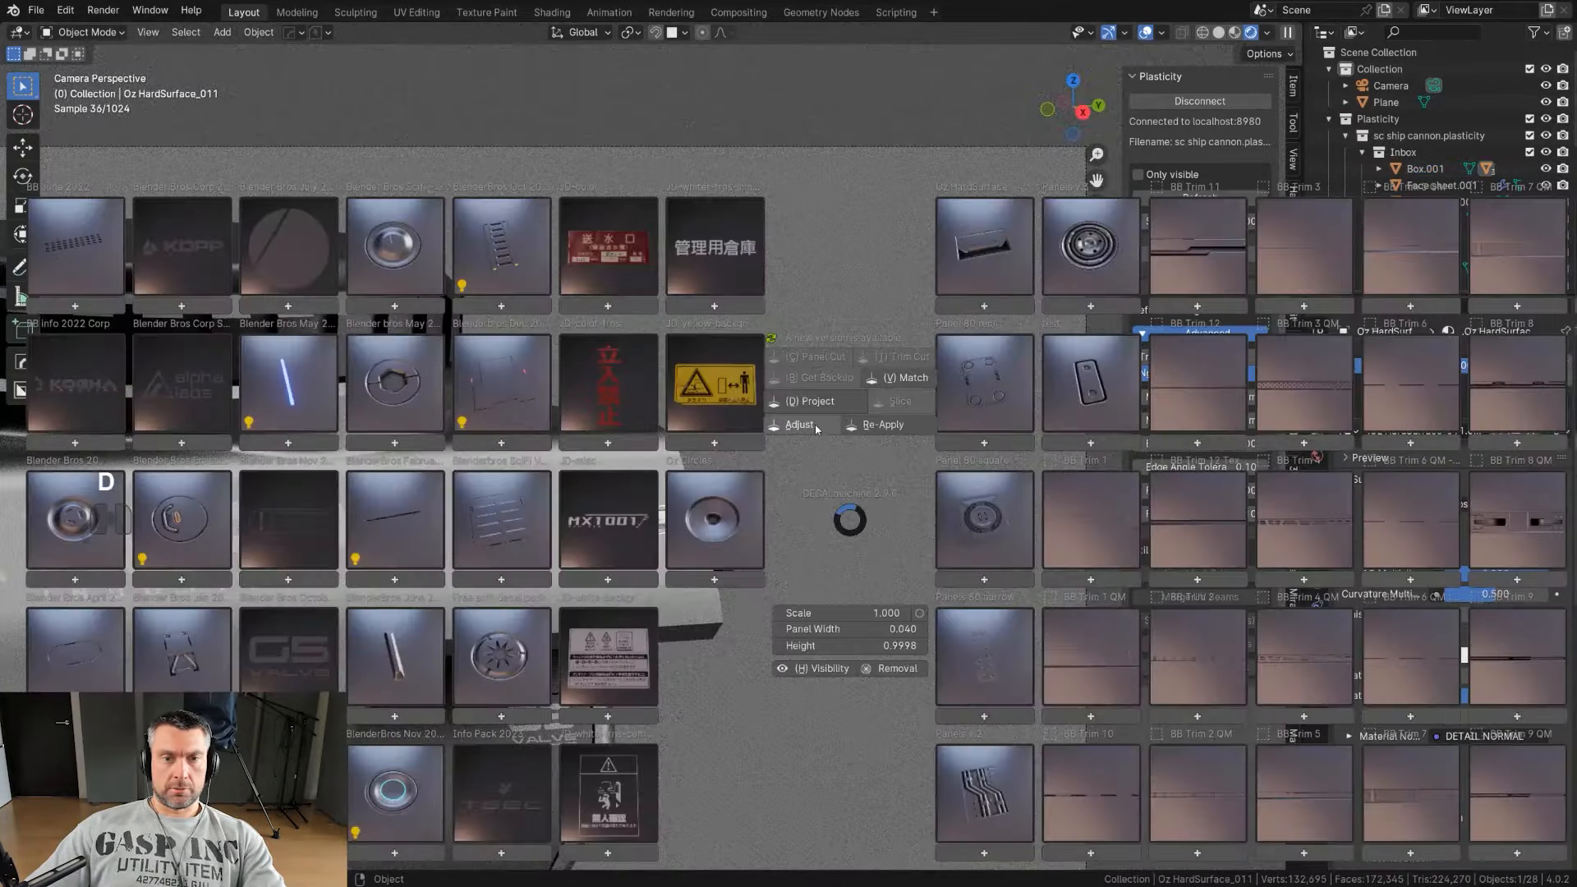
pyautogui.click(815, 425)
pyautogui.scroll(2, 814, 423)
pyautogui.click(815, 424)
pyautogui.press('s')
pyautogui.press('g')
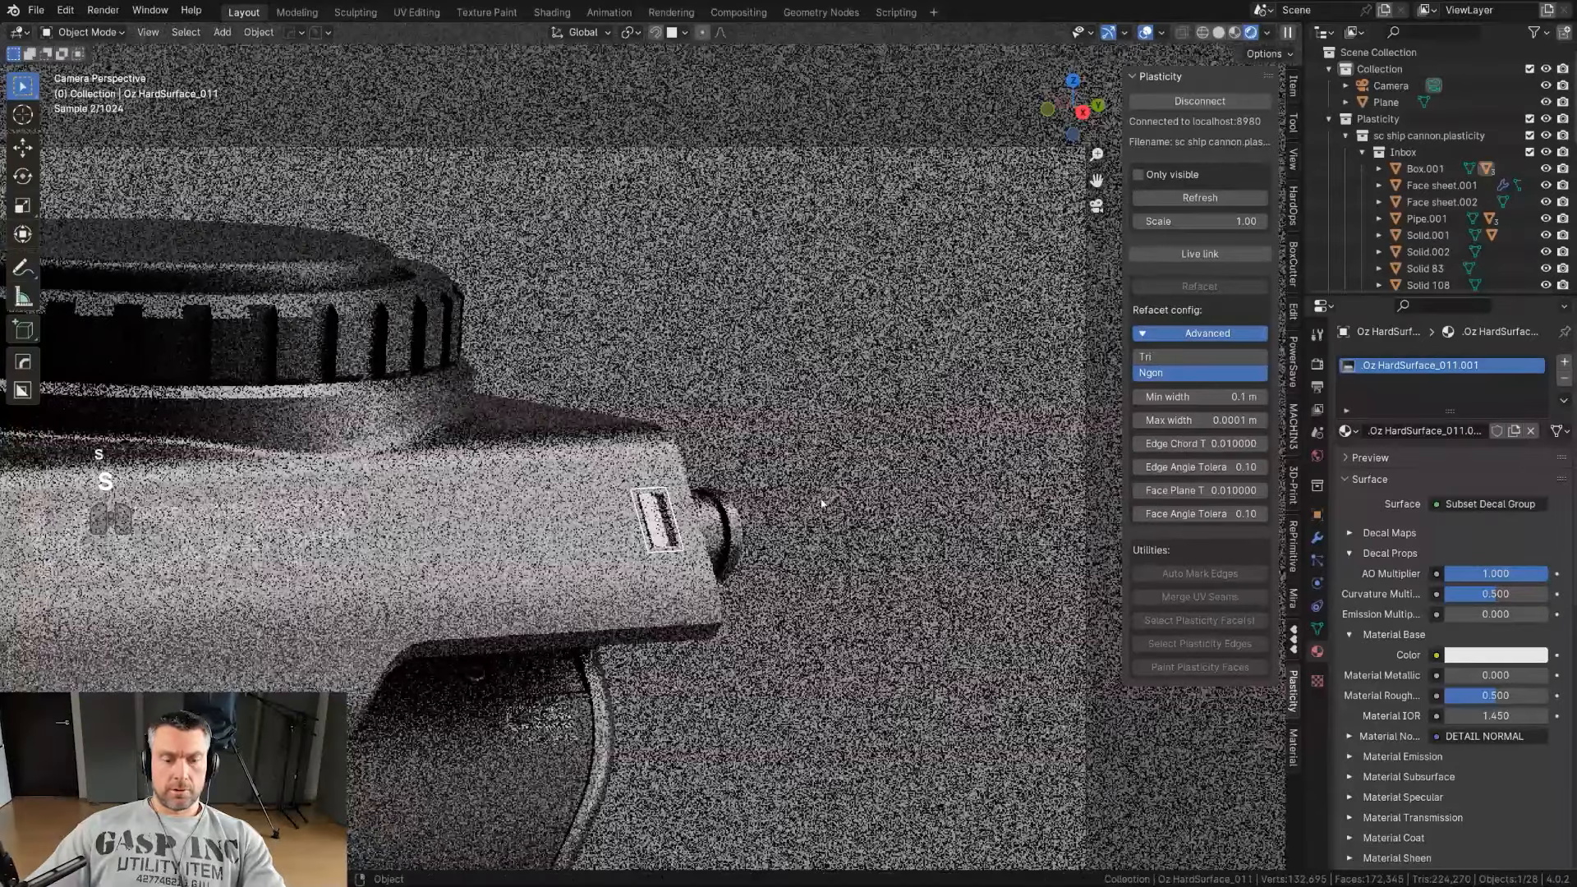
pyautogui.click(694, 474)
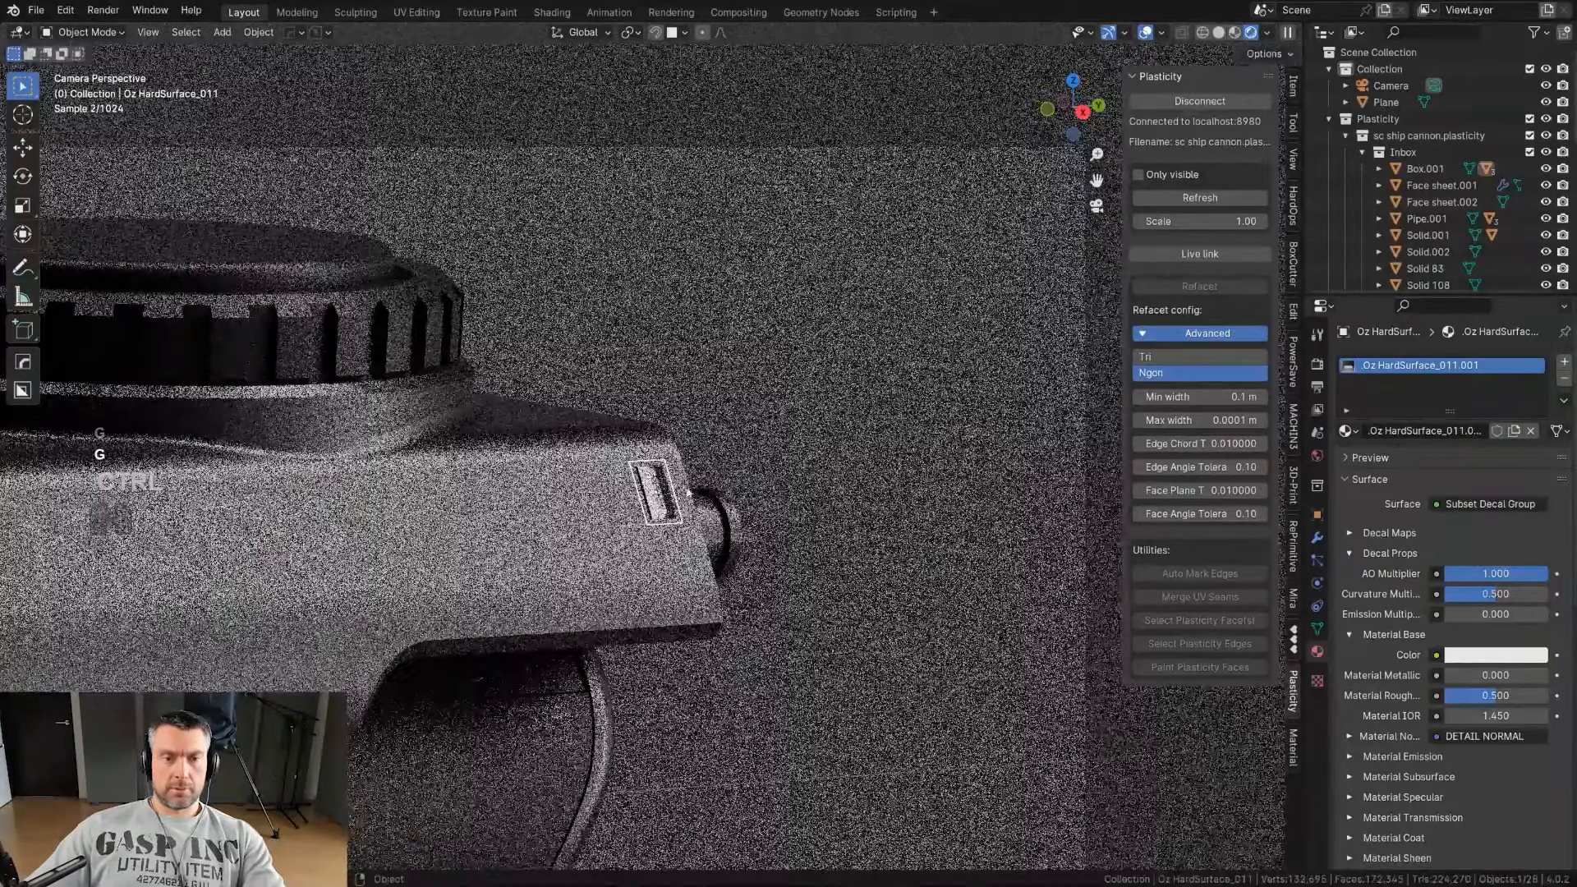
# Step: Project the Oz HardSurface_011 decal onto the body and match its base material, keeping the subset at None
pyautogui.press('d')
pyautogui.click(660, 354)
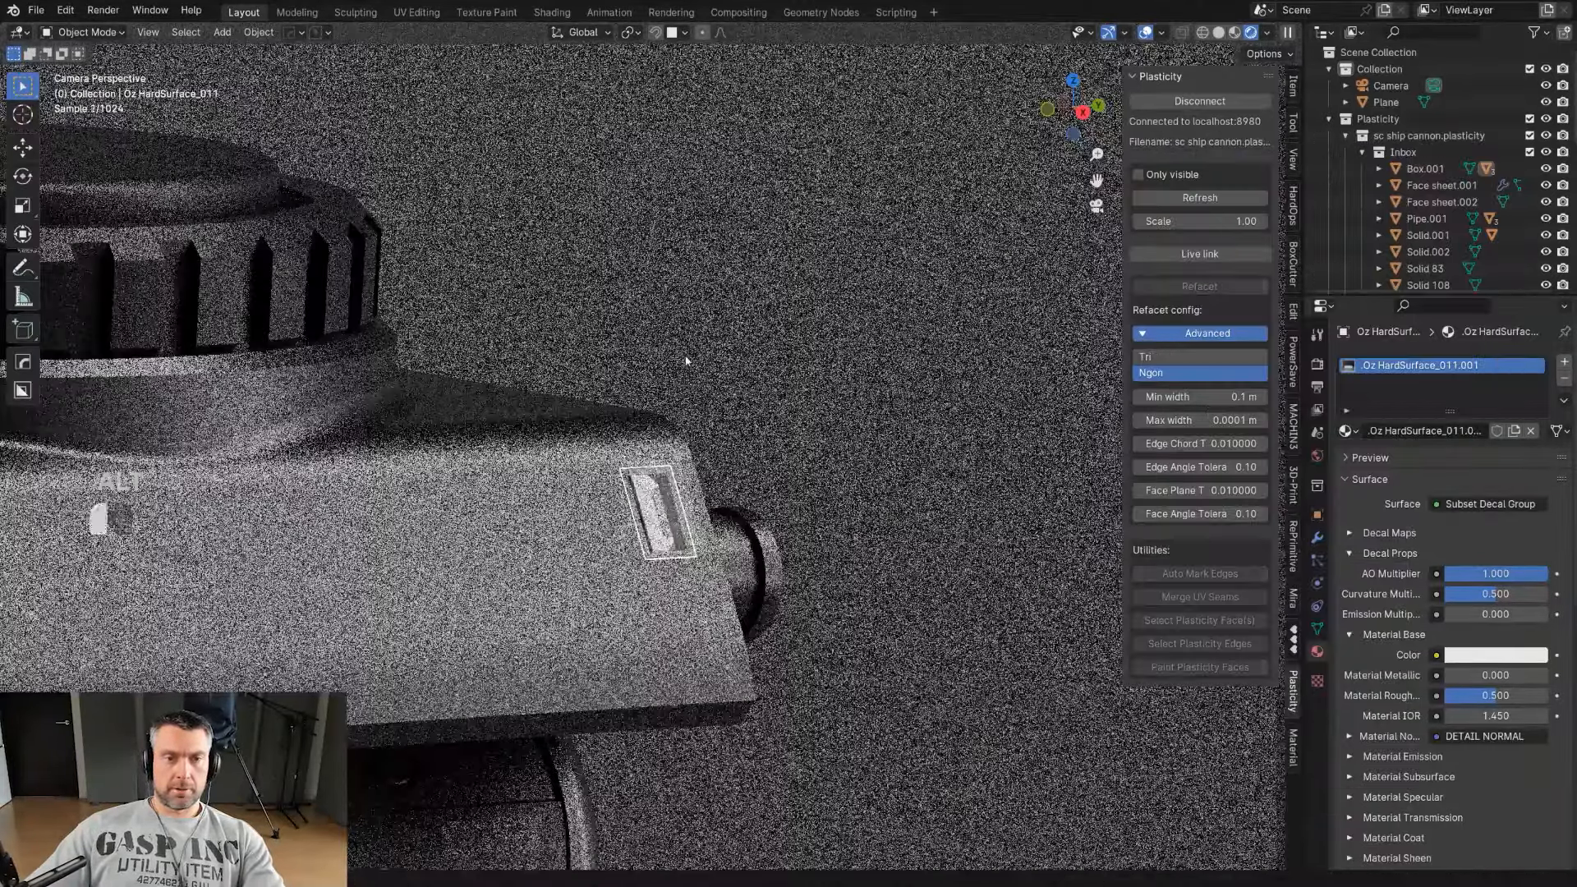
pyautogui.press('d')
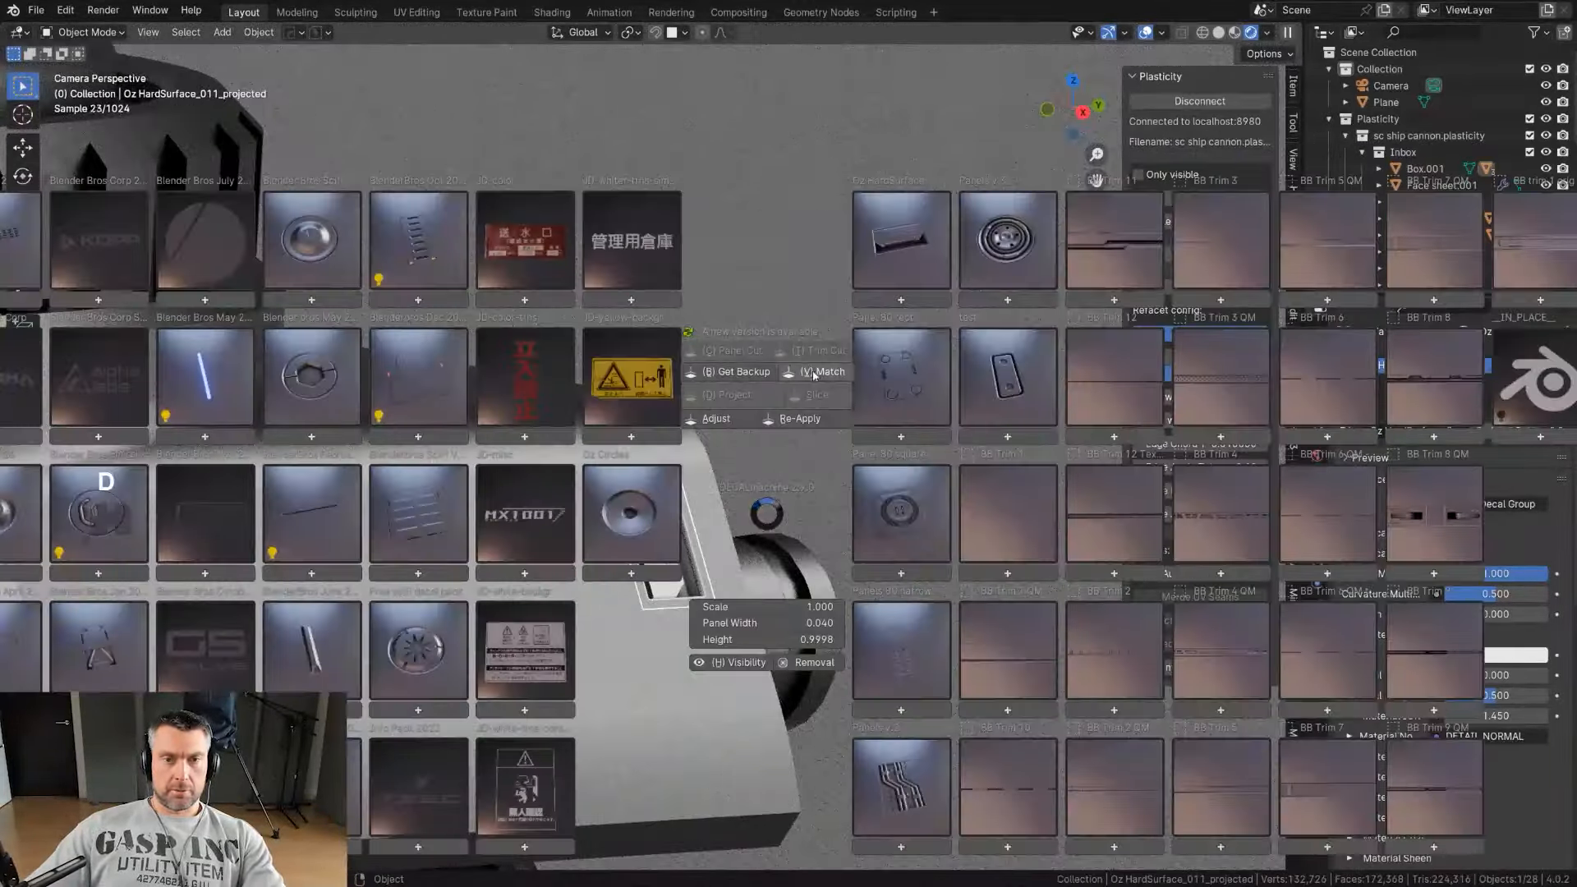
pyautogui.click(814, 374)
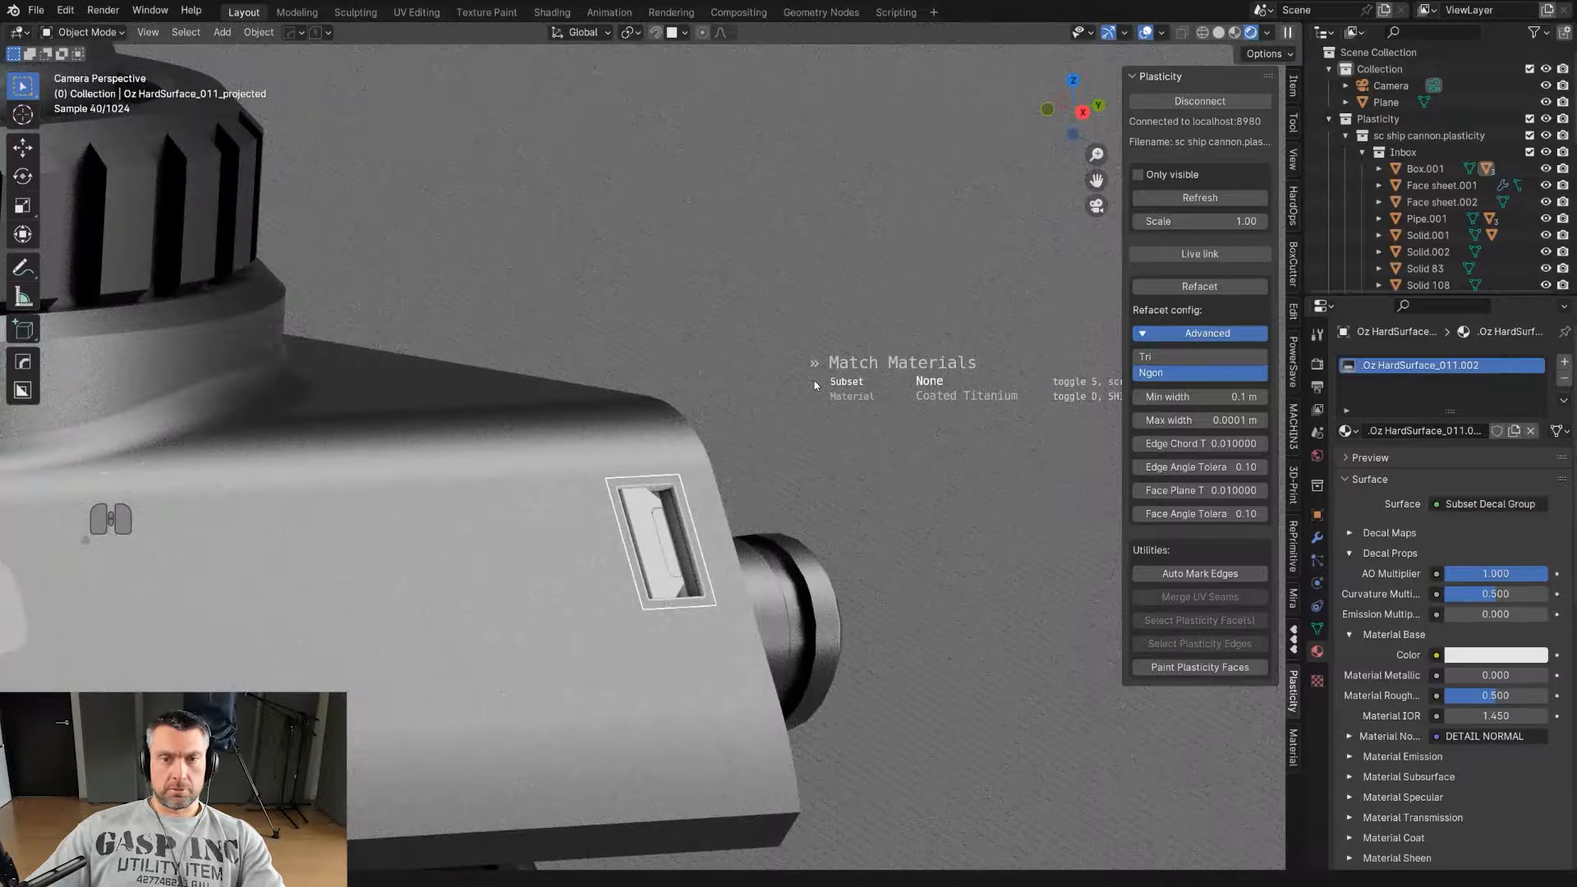
pyautogui.press('d')
pyautogui.keyDown('shift'); pyautogui.scroll(-3, 814, 381); pyautogui.keyUp('shift')
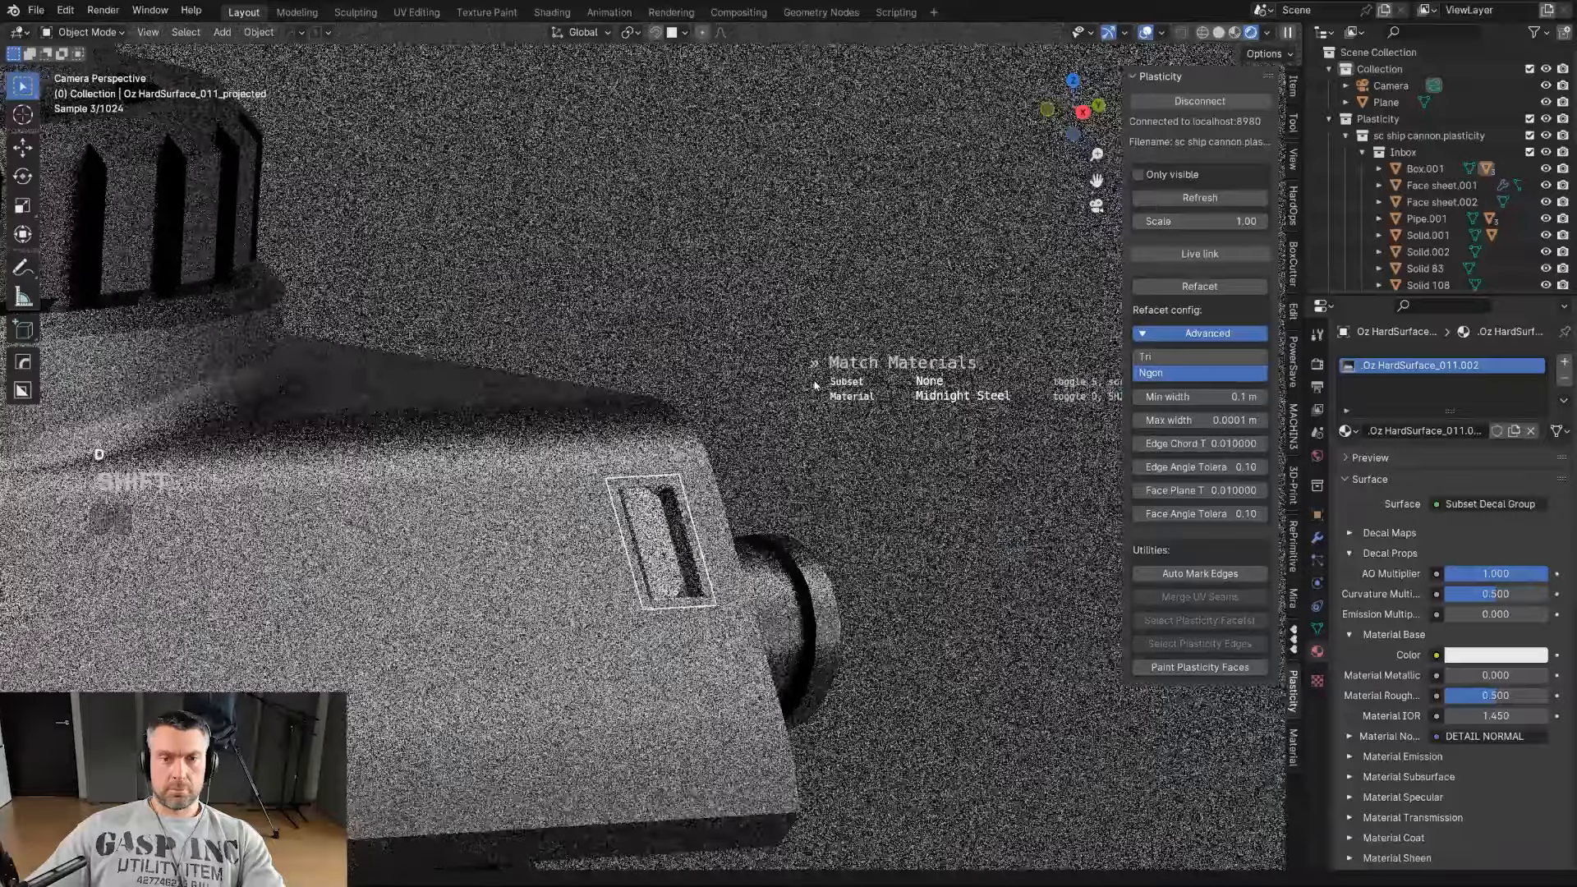
pyautogui.keyDown('shift'); pyautogui.scroll(2, 815, 381); pyautogui.keyUp('shift')
pyautogui.keyDown('shift'); pyautogui.scroll(-1, 815, 381); pyautogui.keyUp('shift')
# Step: Run material matching again on the projected rear body decal, then select the body
pyautogui.press('d')
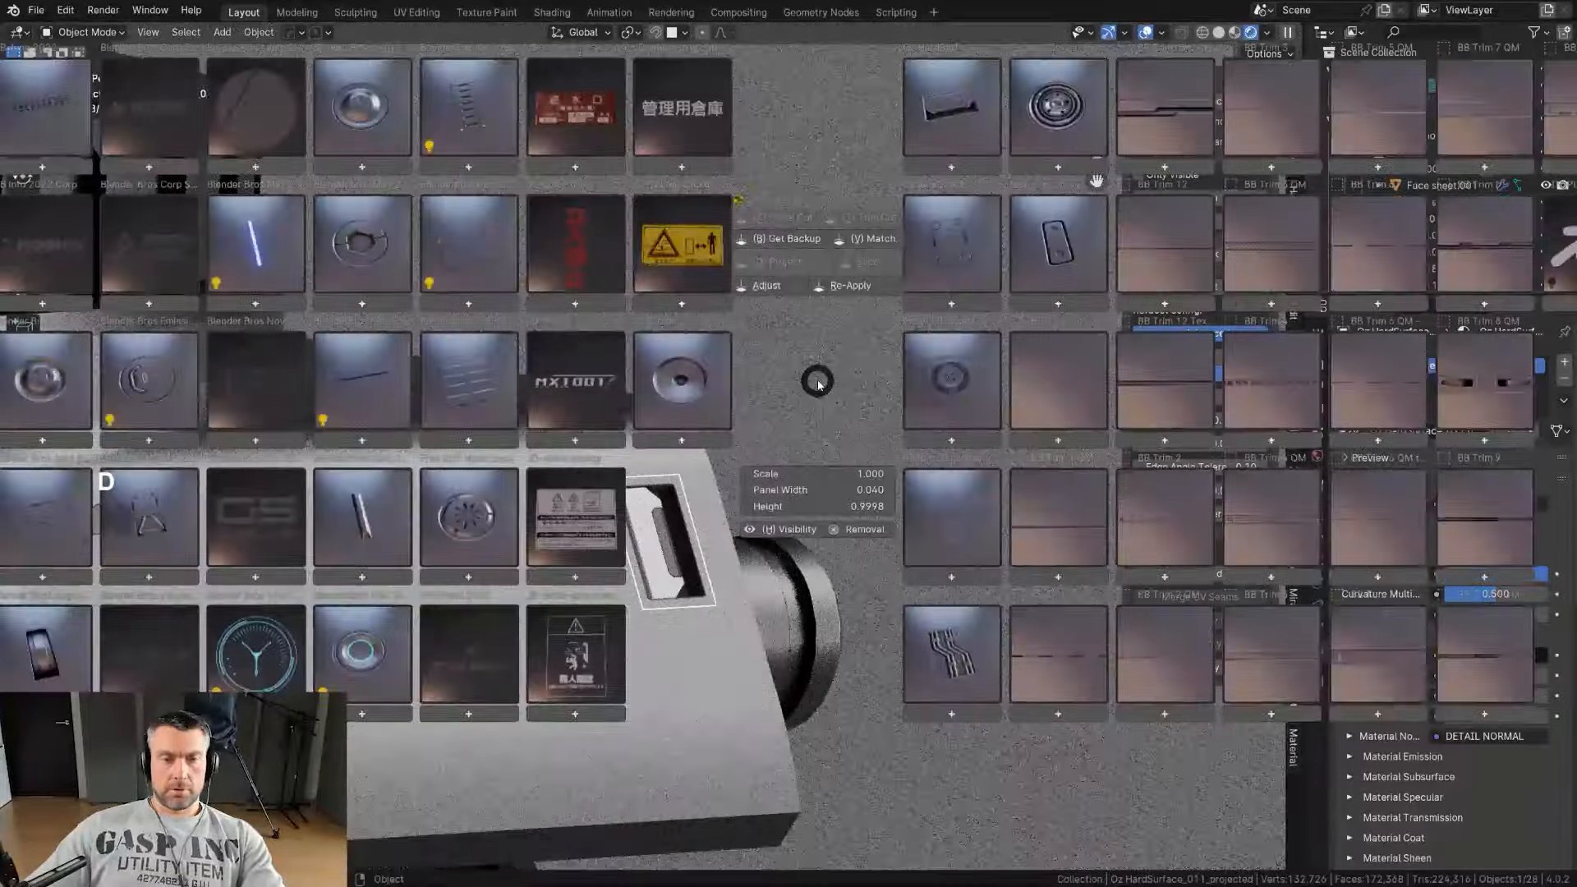
pyautogui.click(864, 237)
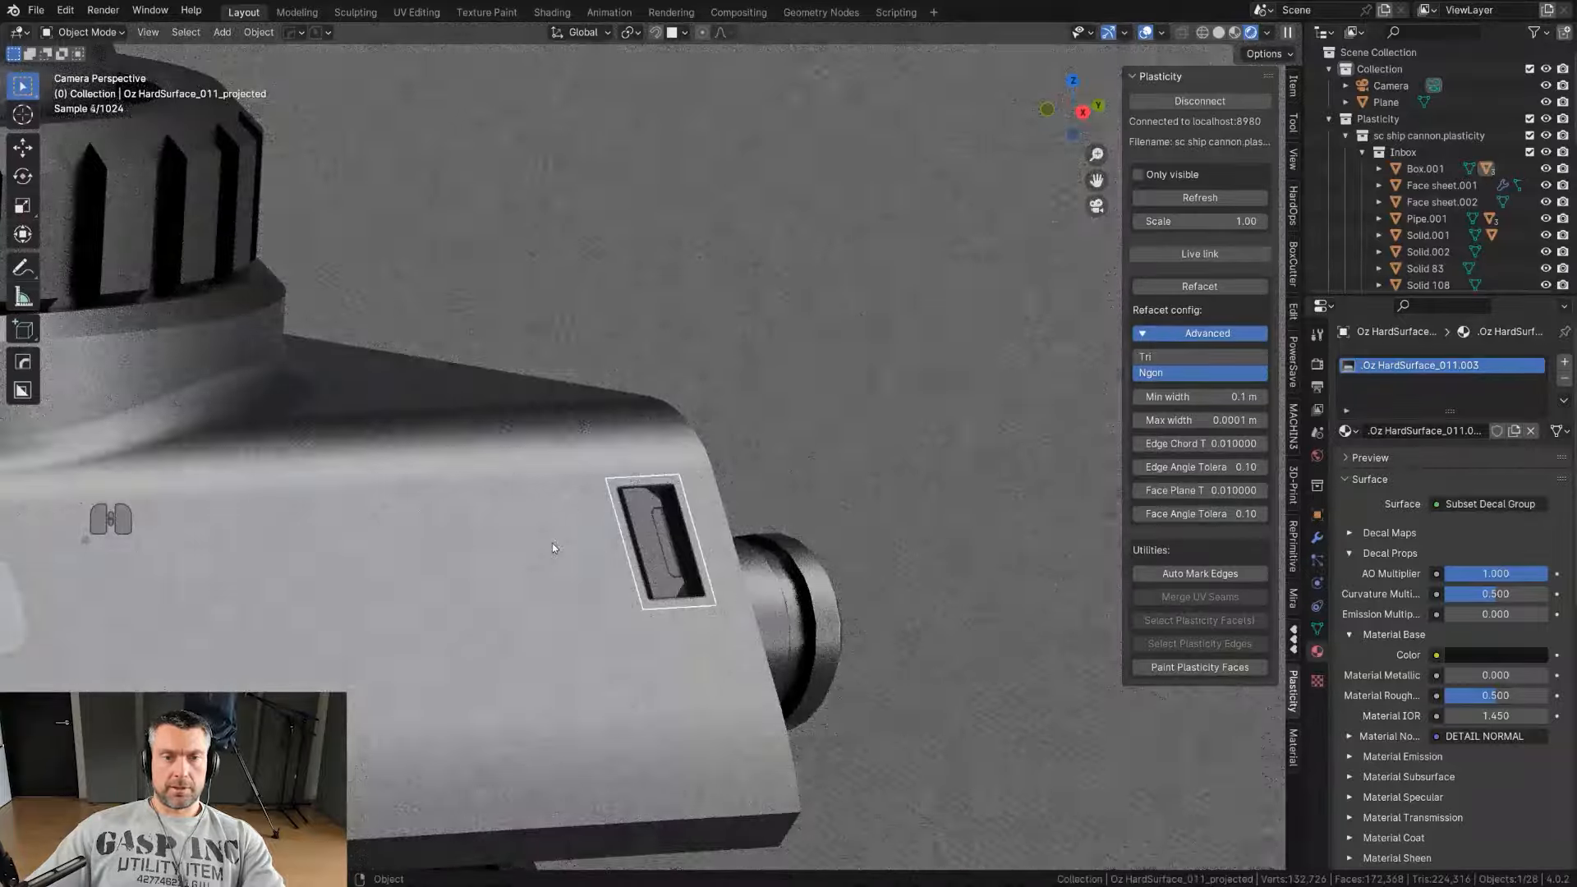
pyautogui.click(553, 544)
# Step: Insert the Oz HardSurface_021 decal on the upper barrel casing near the muzzle
pyautogui.scroll(-12, 552, 544)
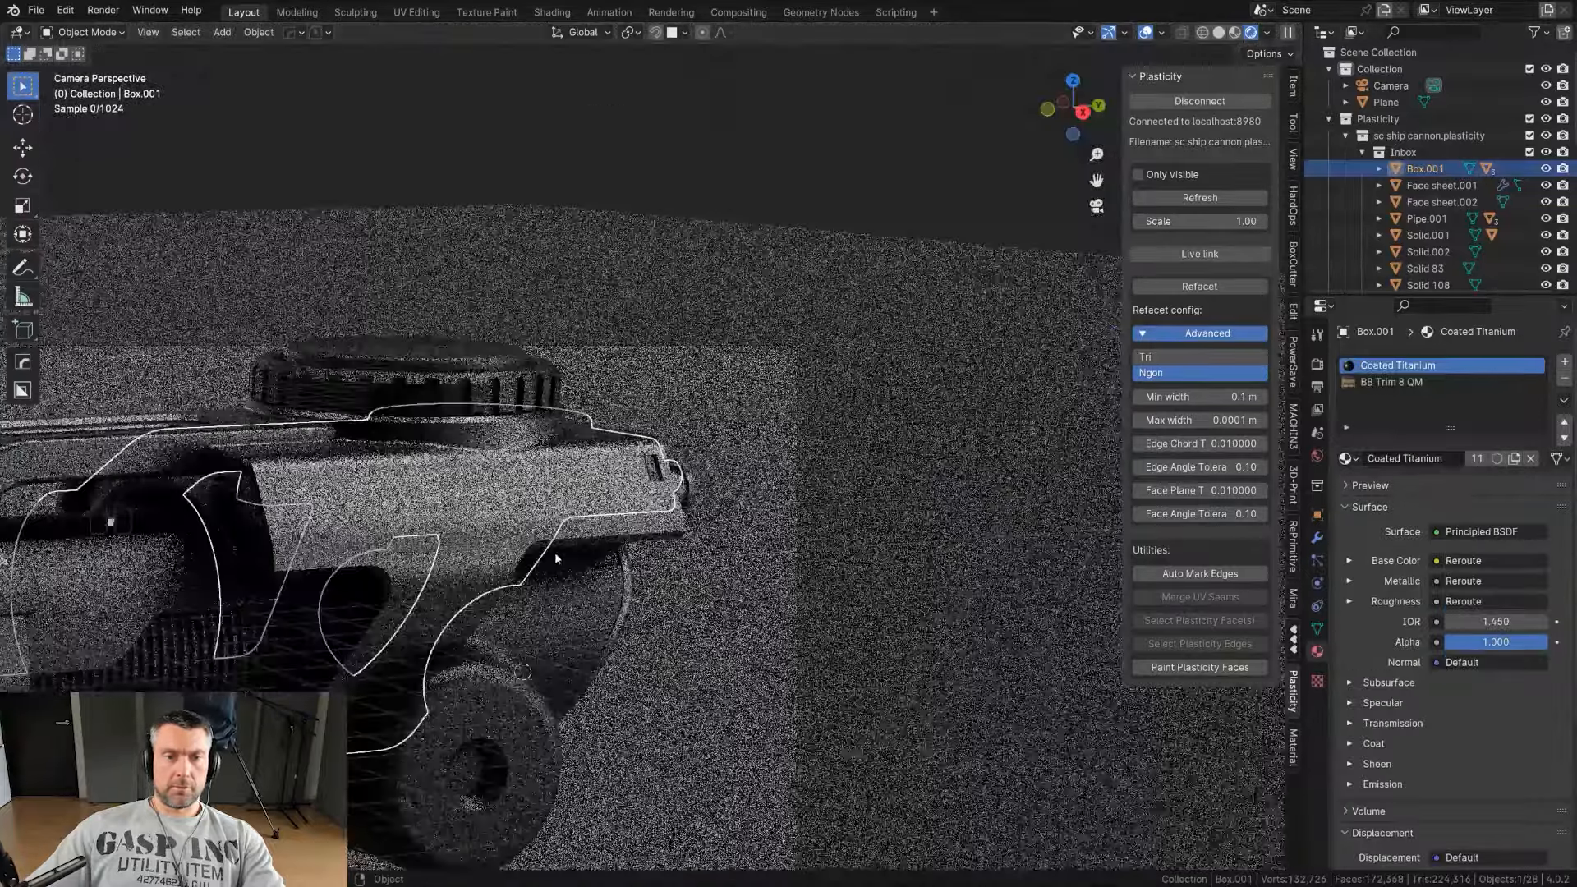
pyautogui.keyDown('shift'); pyautogui.moveTo(585, 503); pyautogui.dragTo(859, 412, button='middle'); pyautogui.keyUp('shift')
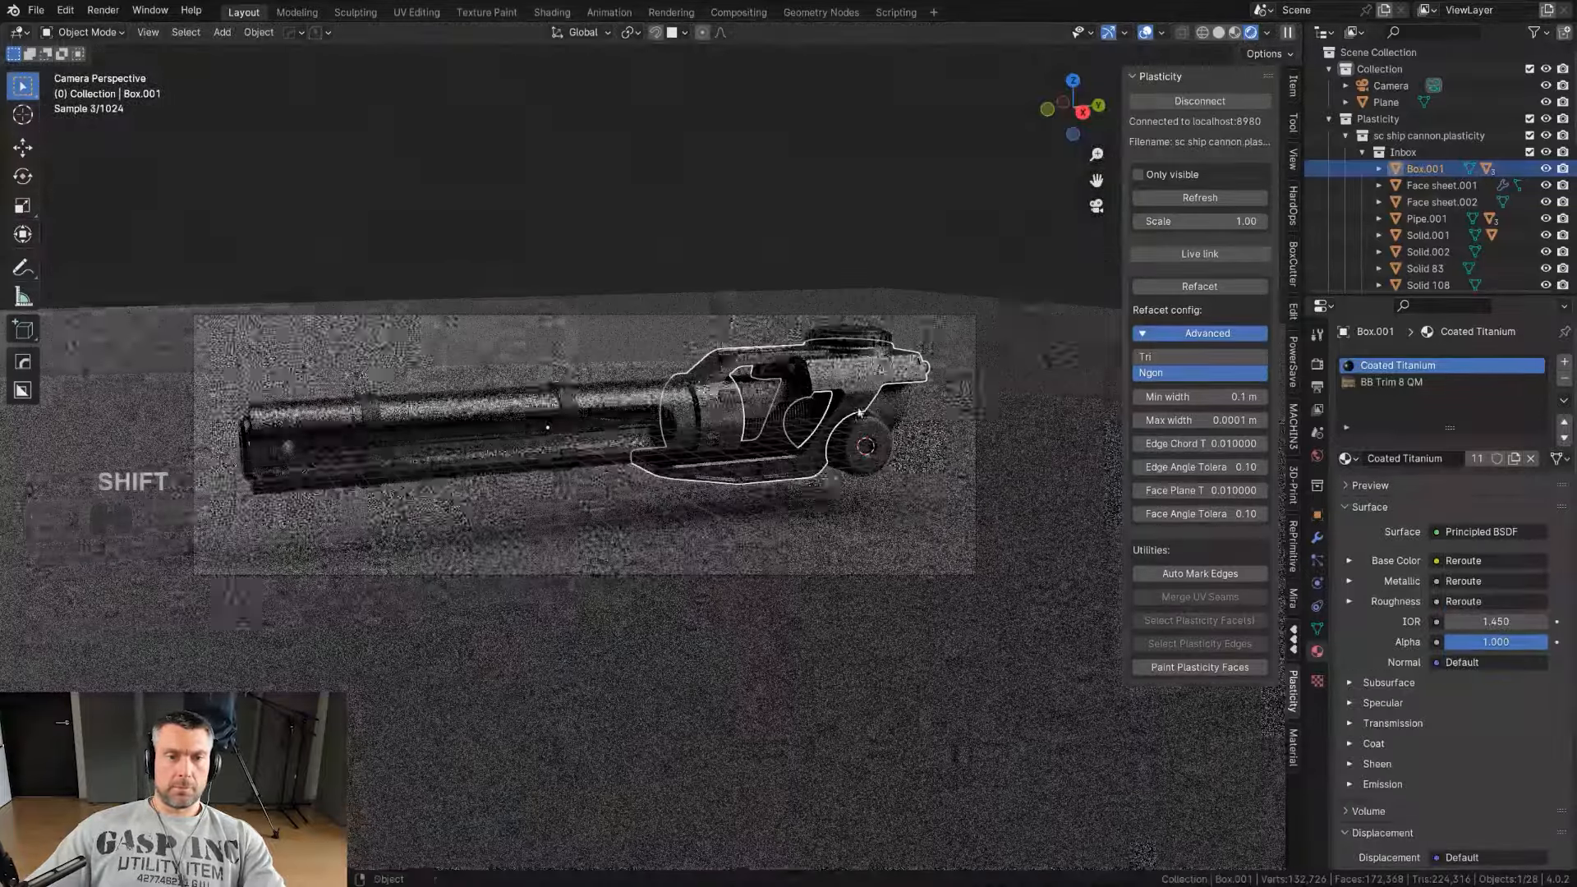
pyautogui.scroll(6, 628, 501)
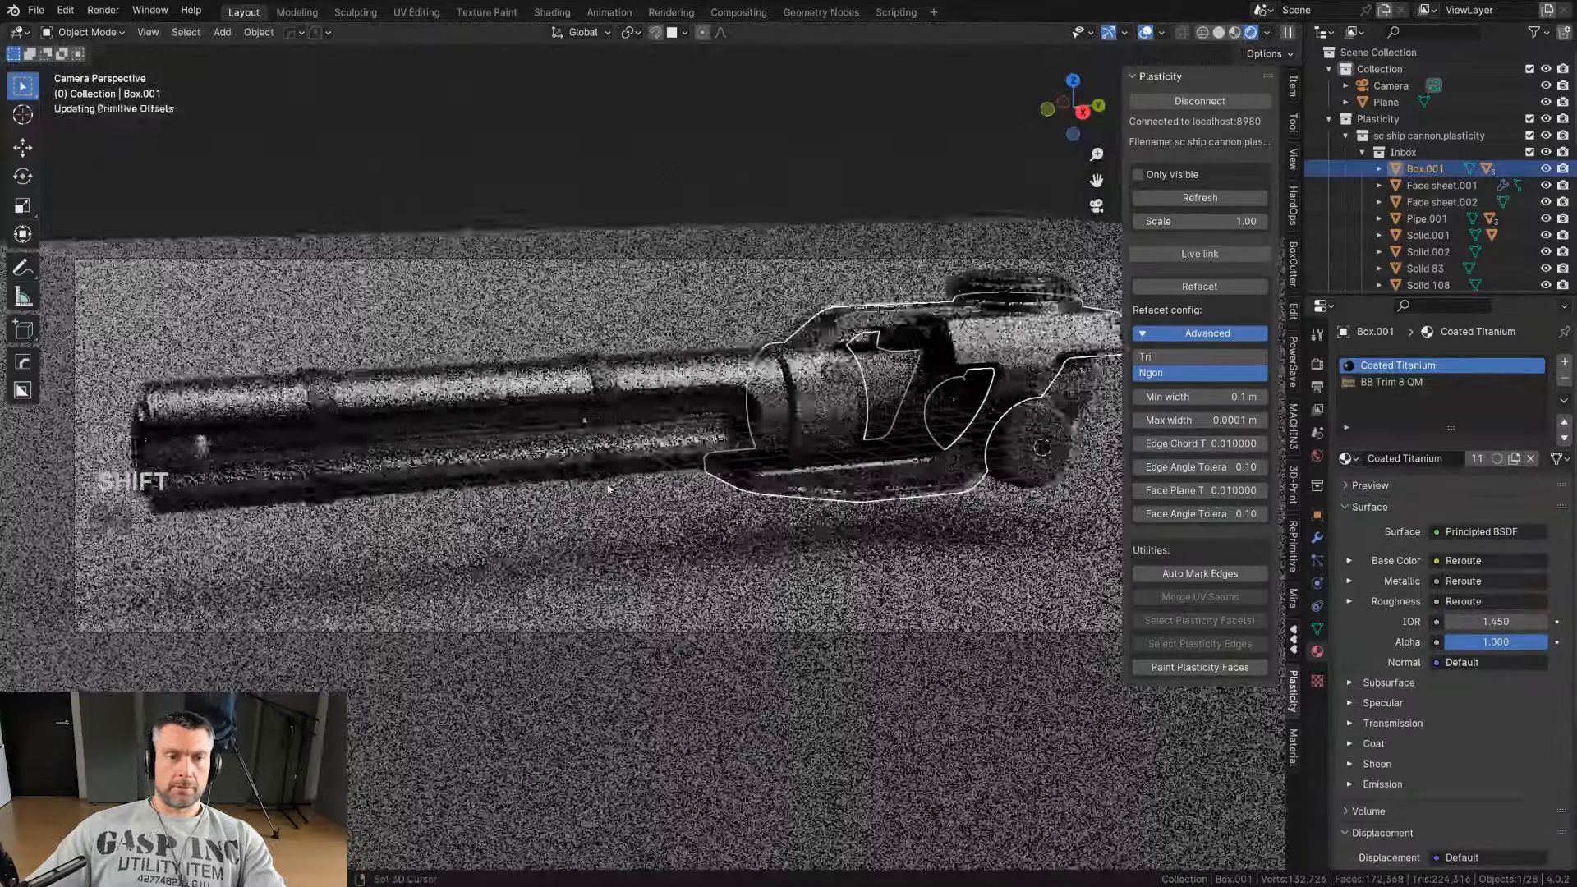
pyautogui.click(477, 436)
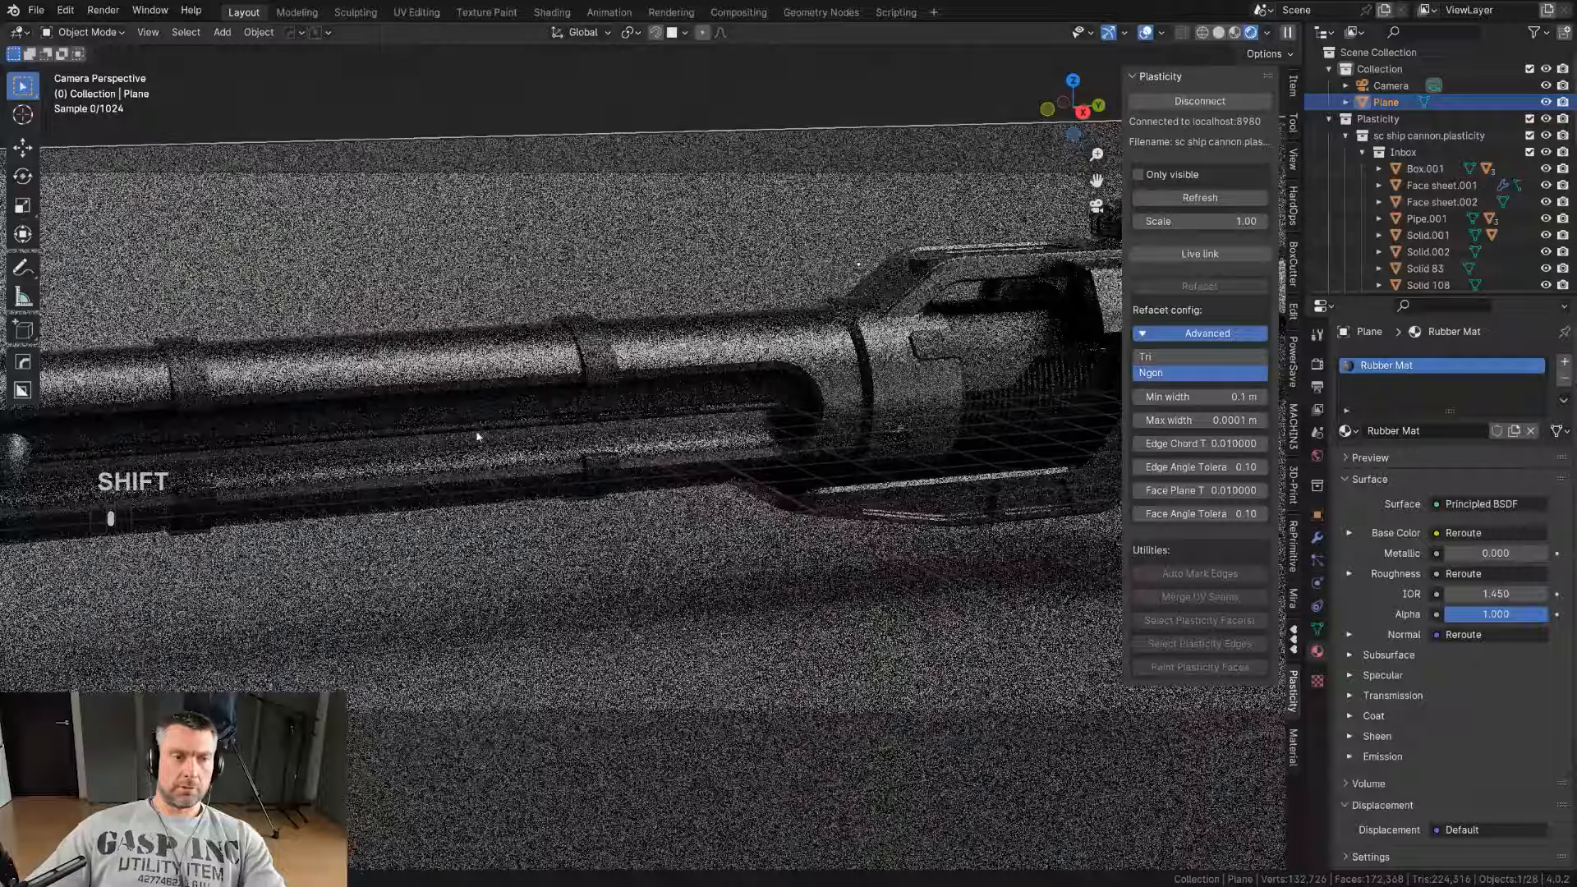
pyautogui.scroll(4, 651, 445)
pyautogui.keyDown('shift'); pyautogui.moveTo(477, 436); pyautogui.dragTo(542, 468, button='middle'); pyautogui.keyUp('shift')
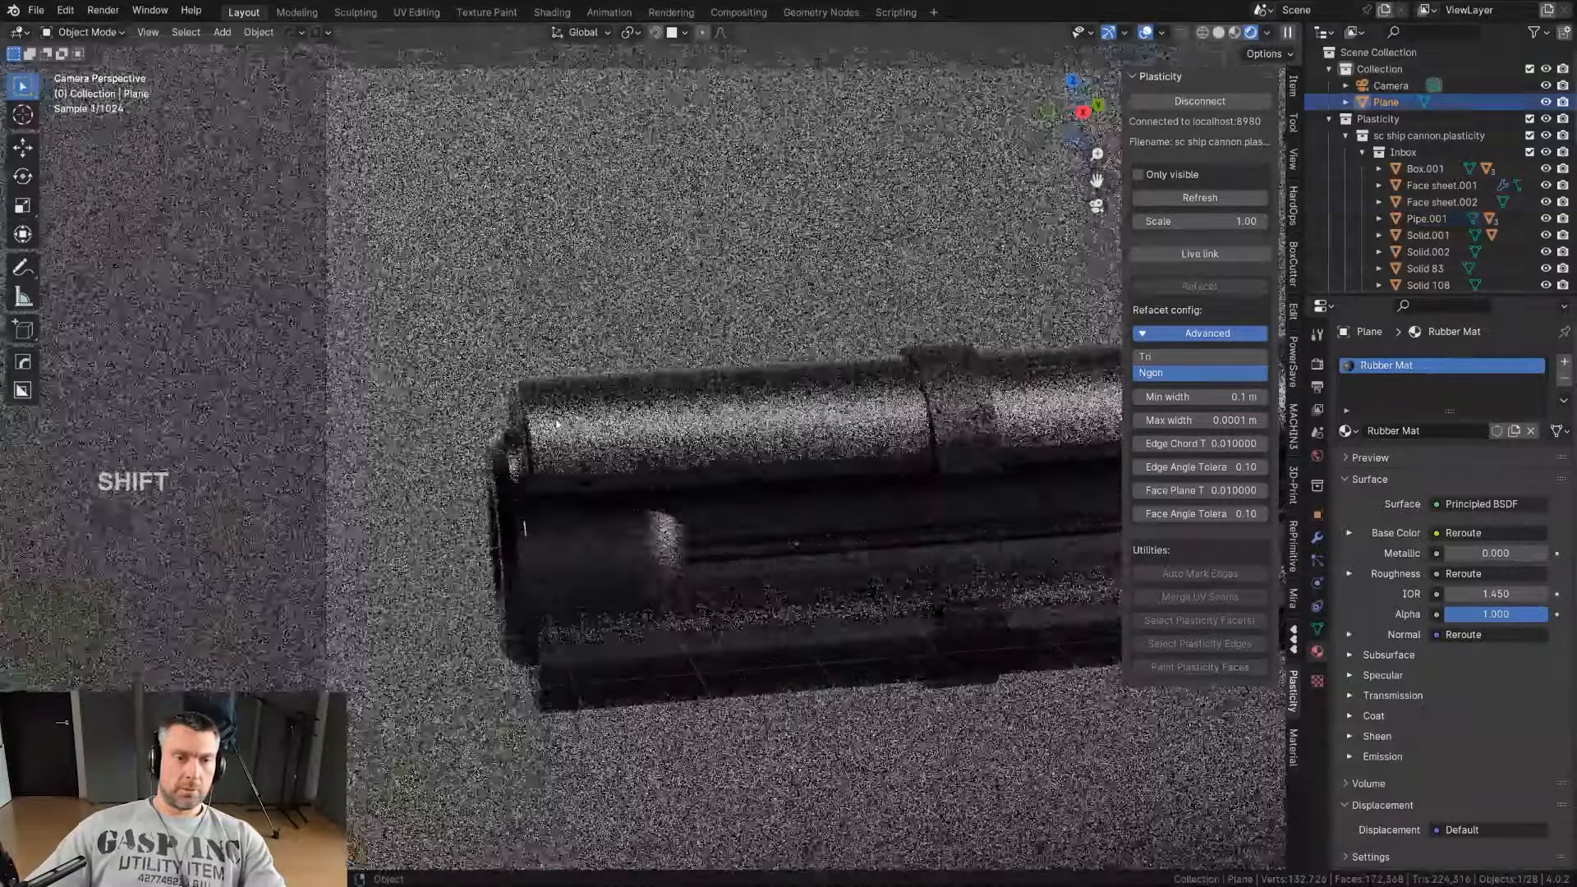
pyautogui.click(542, 469)
pyautogui.scroll(5, 542, 468)
pyautogui.press('d')
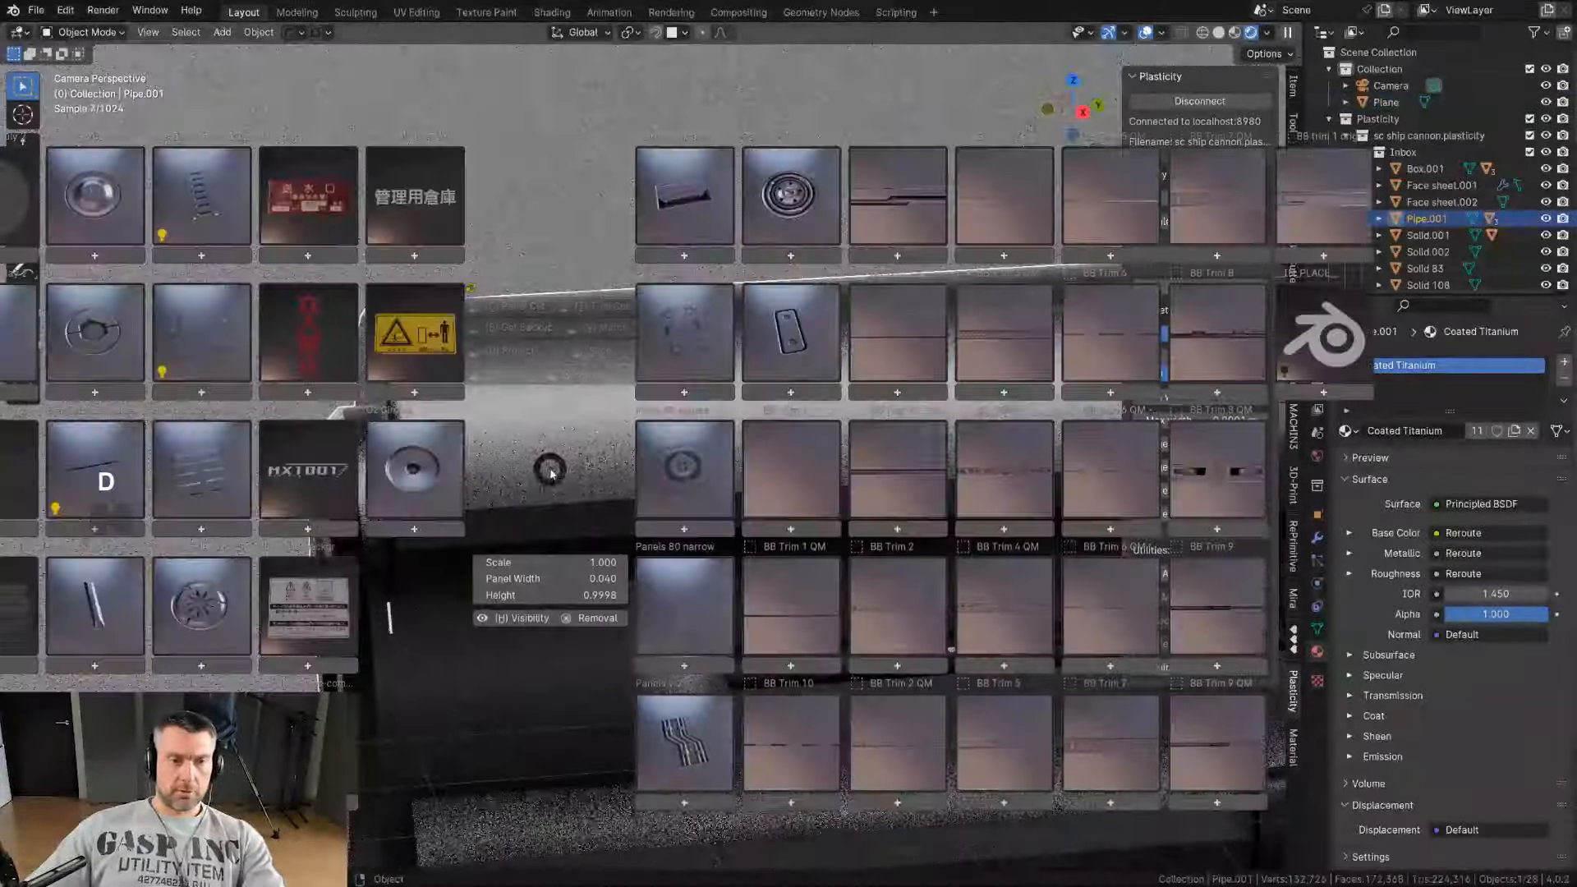
pyautogui.click(695, 205)
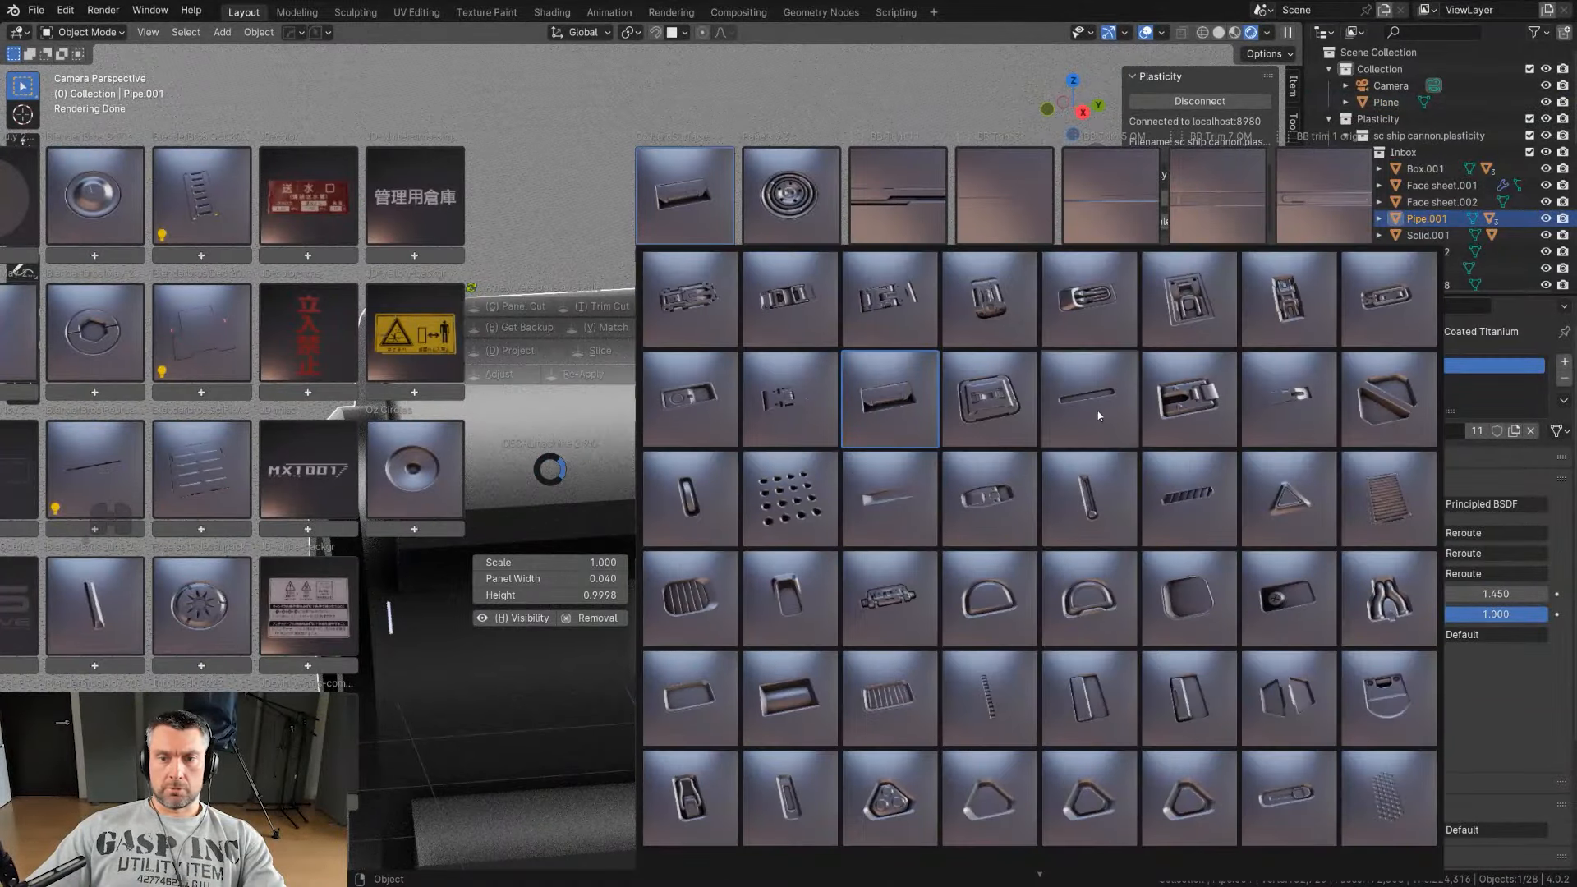
pyautogui.click(1097, 501)
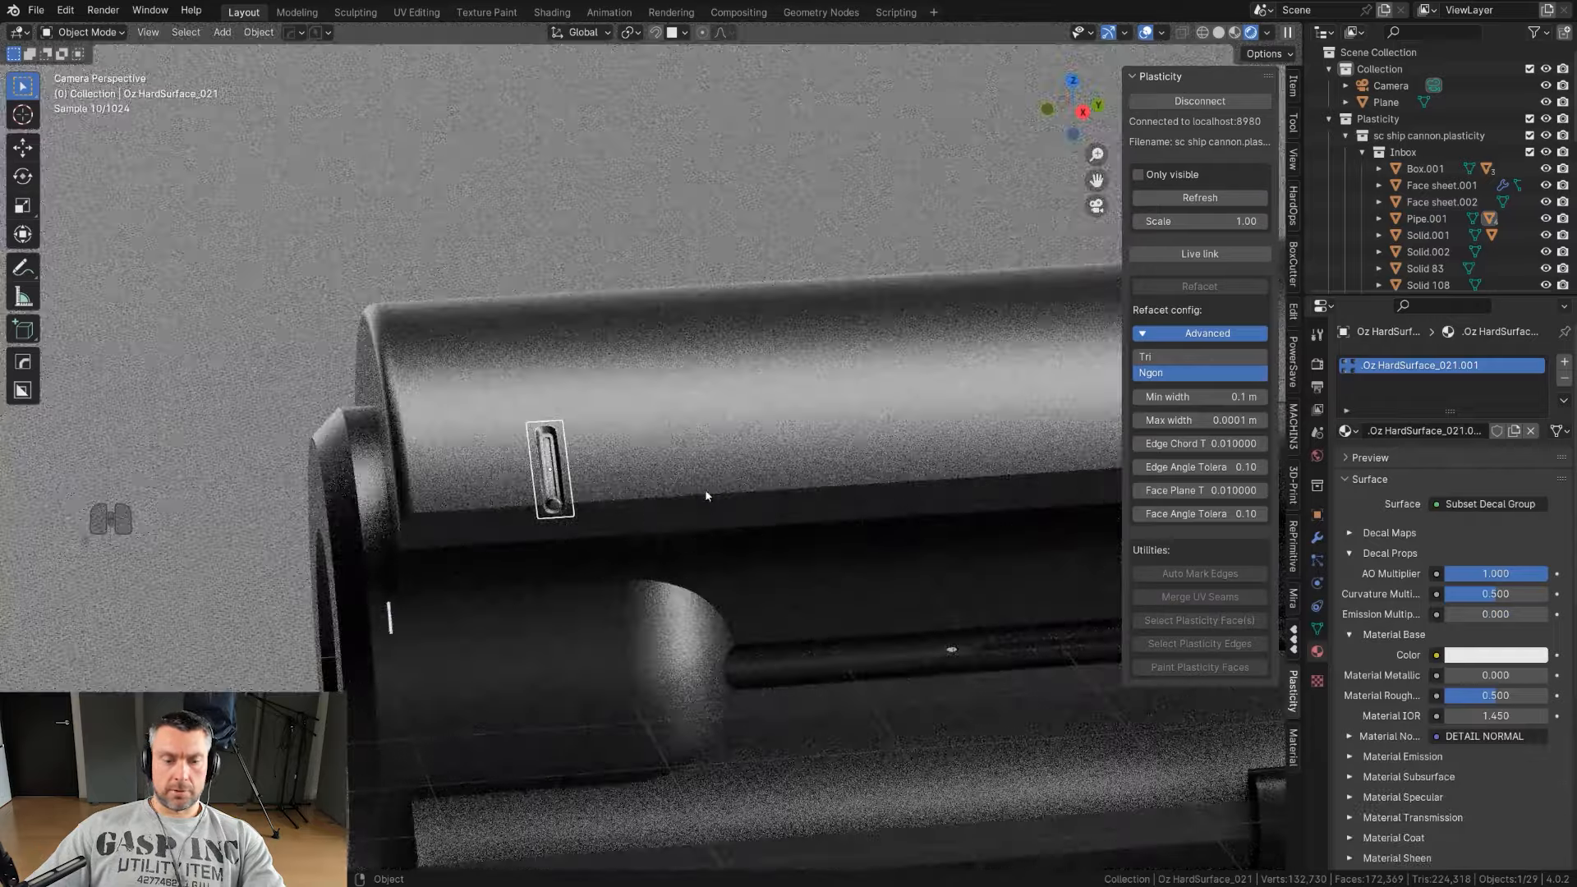
# Step: Rotate the Oz HardSurface_021 decal a quarter turn to lie along the barrel, move it up near the muzzle edge and enlarge it
pyautogui.press('d')
pyautogui.click(649, 393)
pyautogui.scroll(2, 649, 399)
pyautogui.click(649, 399)
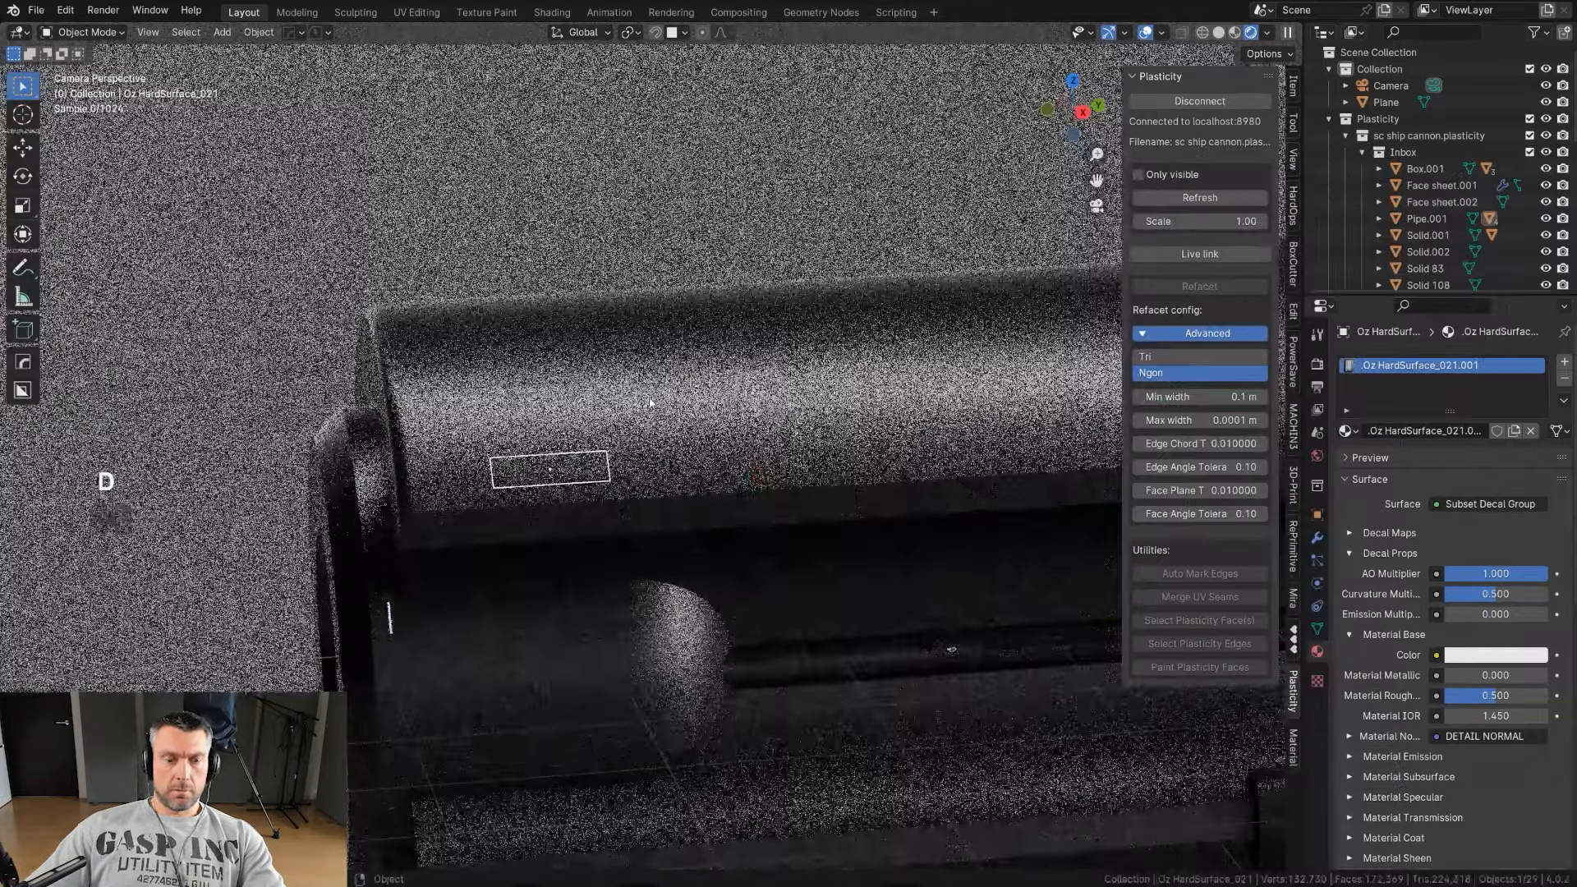
pyautogui.press('g')
pyautogui.press('s')
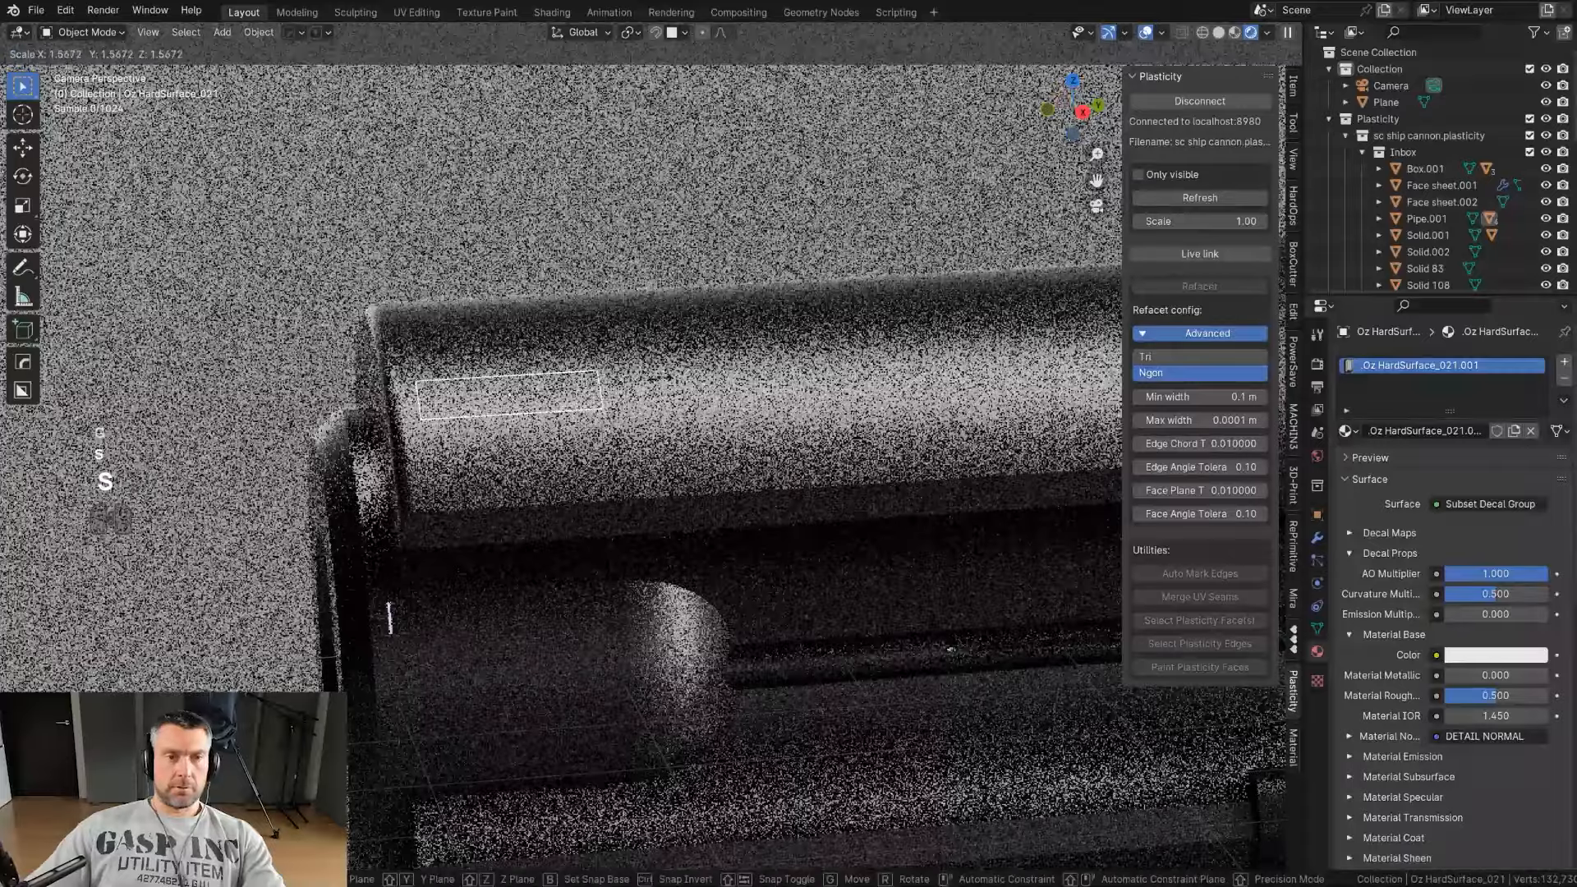
pyautogui.click(660, 378)
# Step: Project the Oz HardSurface_021 decal onto the curved barrel surface near the muzzle
pyautogui.press('f')
pyautogui.press('g')
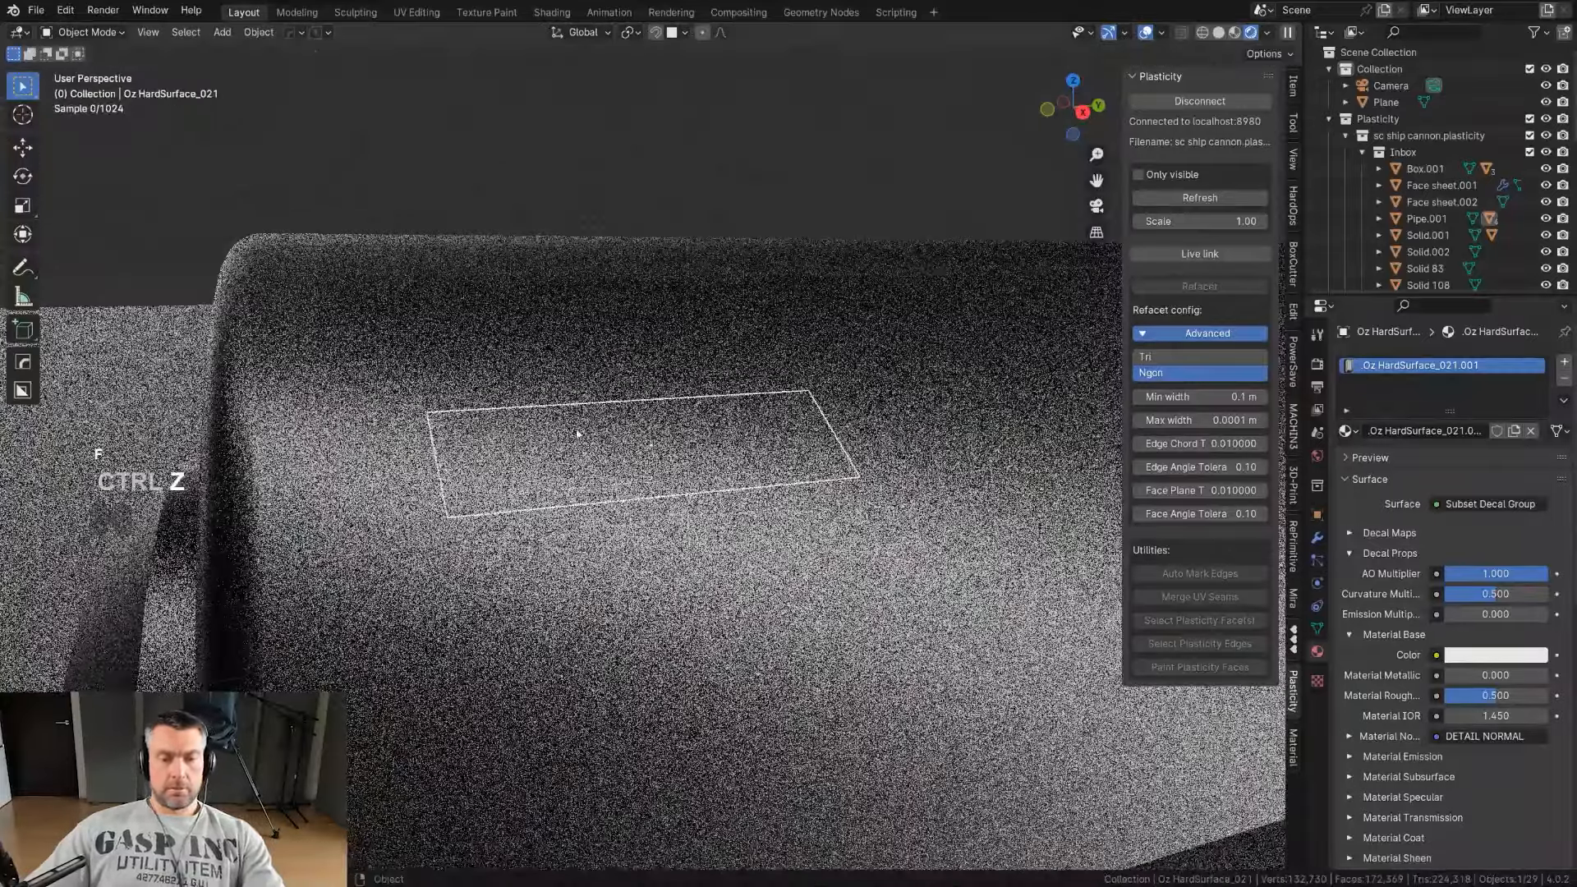
pyautogui.scroll(-5, 576, 434)
pyautogui.press('d')
pyautogui.keyDown('ctrl'); pyautogui.click(567, 335); pyautogui.keyUp('ctrl')
pyautogui.keyDown('shift'); pyautogui.moveTo(695, 447); pyautogui.dragTo(615, 453, button='middle'); pyautogui.keyUp('shift')
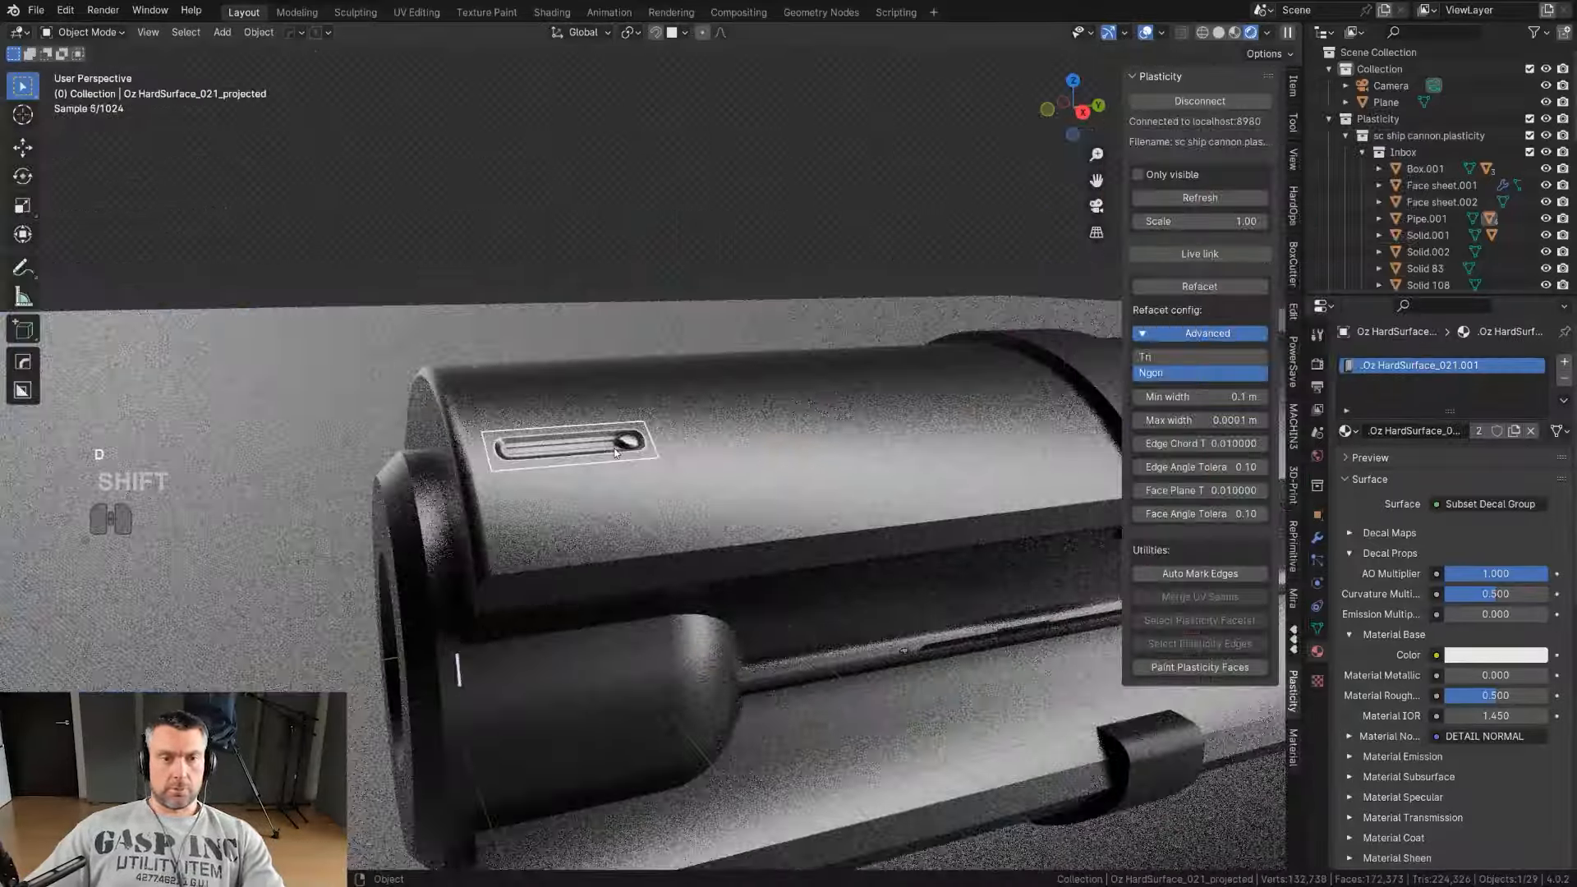
# Step: Match the projected Oz HardSurface_021 decal's base material to Material, keeping the subset at None
pyautogui.press('d')
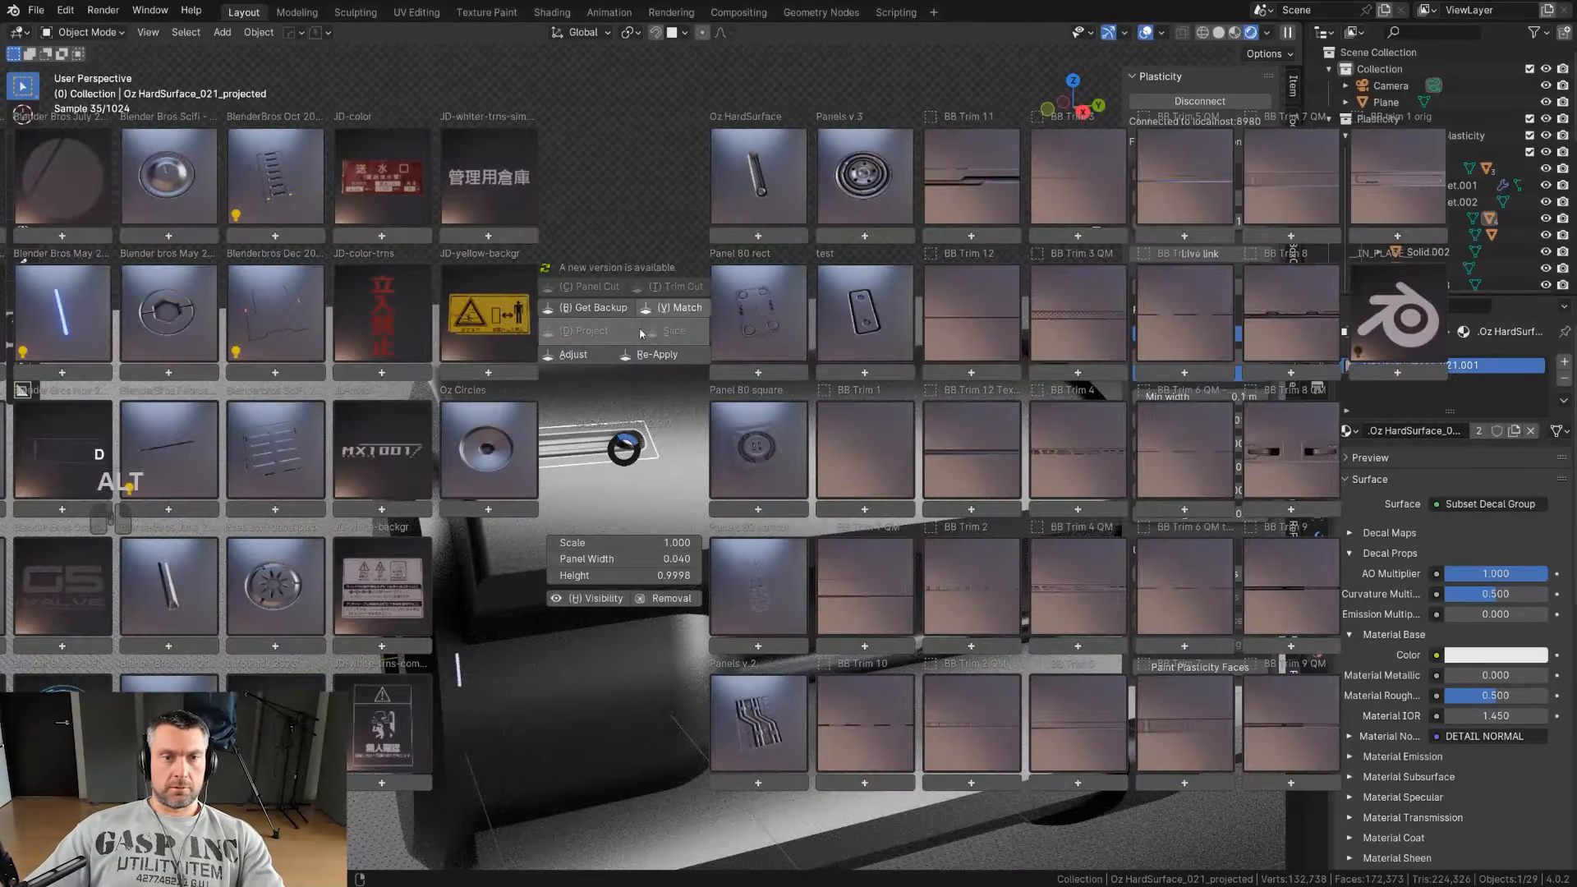
pyautogui.rightClick(617, 374)
pyautogui.keyDown('alt'); pyautogui.click(580, 455); pyautogui.keyUp('alt')
pyautogui.keyDown('alt'); pyautogui.click(584, 452); pyautogui.keyUp('alt')
pyautogui.scroll(3, 584, 452)
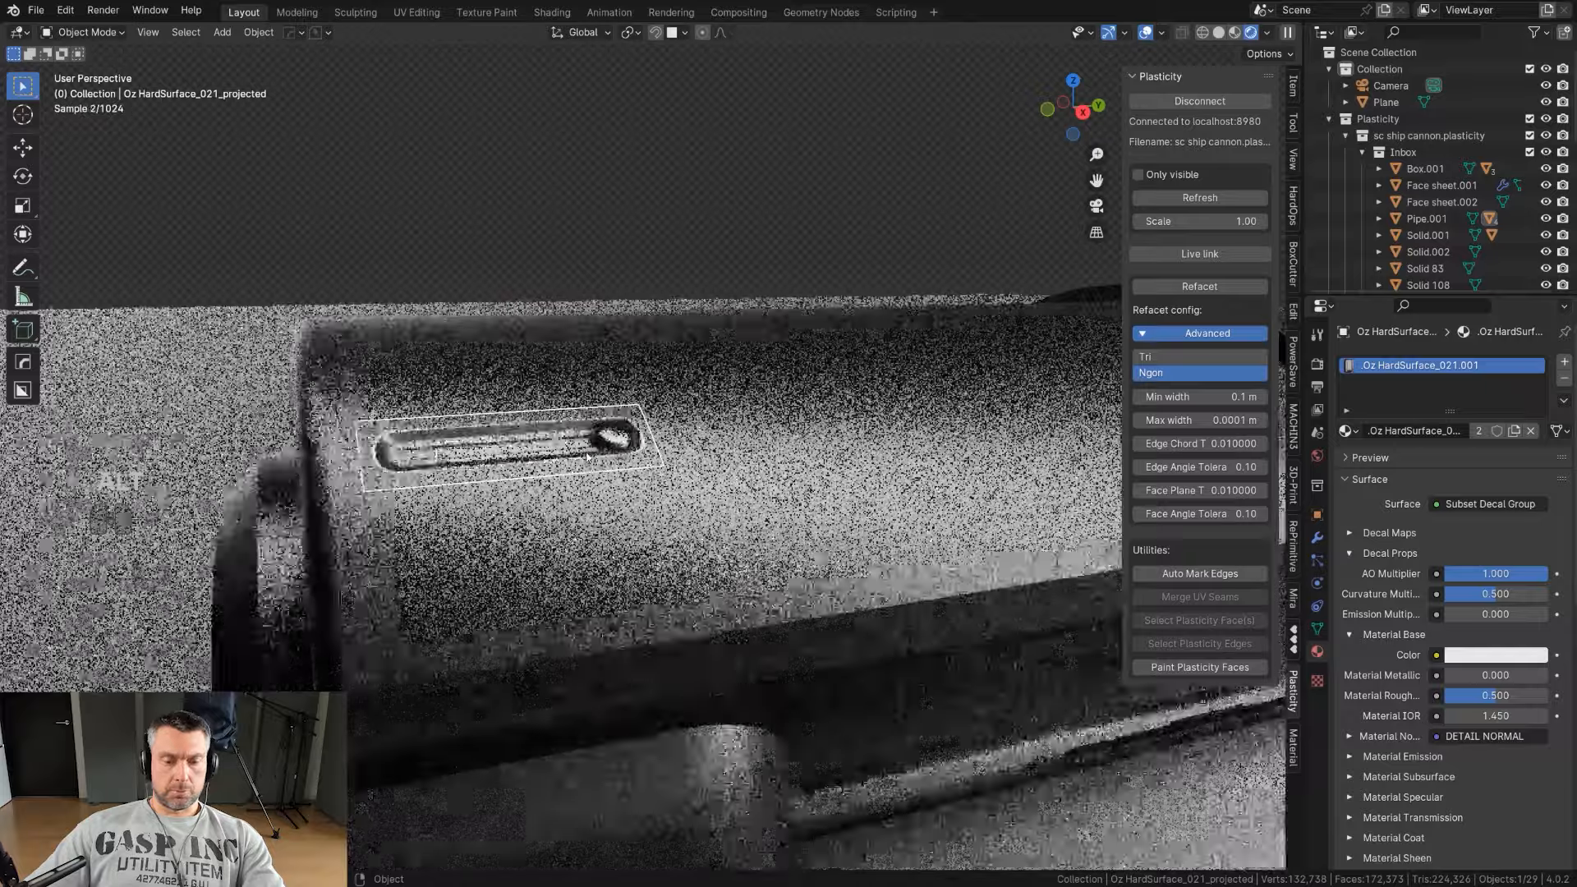
pyautogui.press('d')
pyautogui.click(669, 320)
pyautogui.keyDown('shift'); pyautogui.scroll(-3, 642, 347); pyautogui.keyUp('shift')
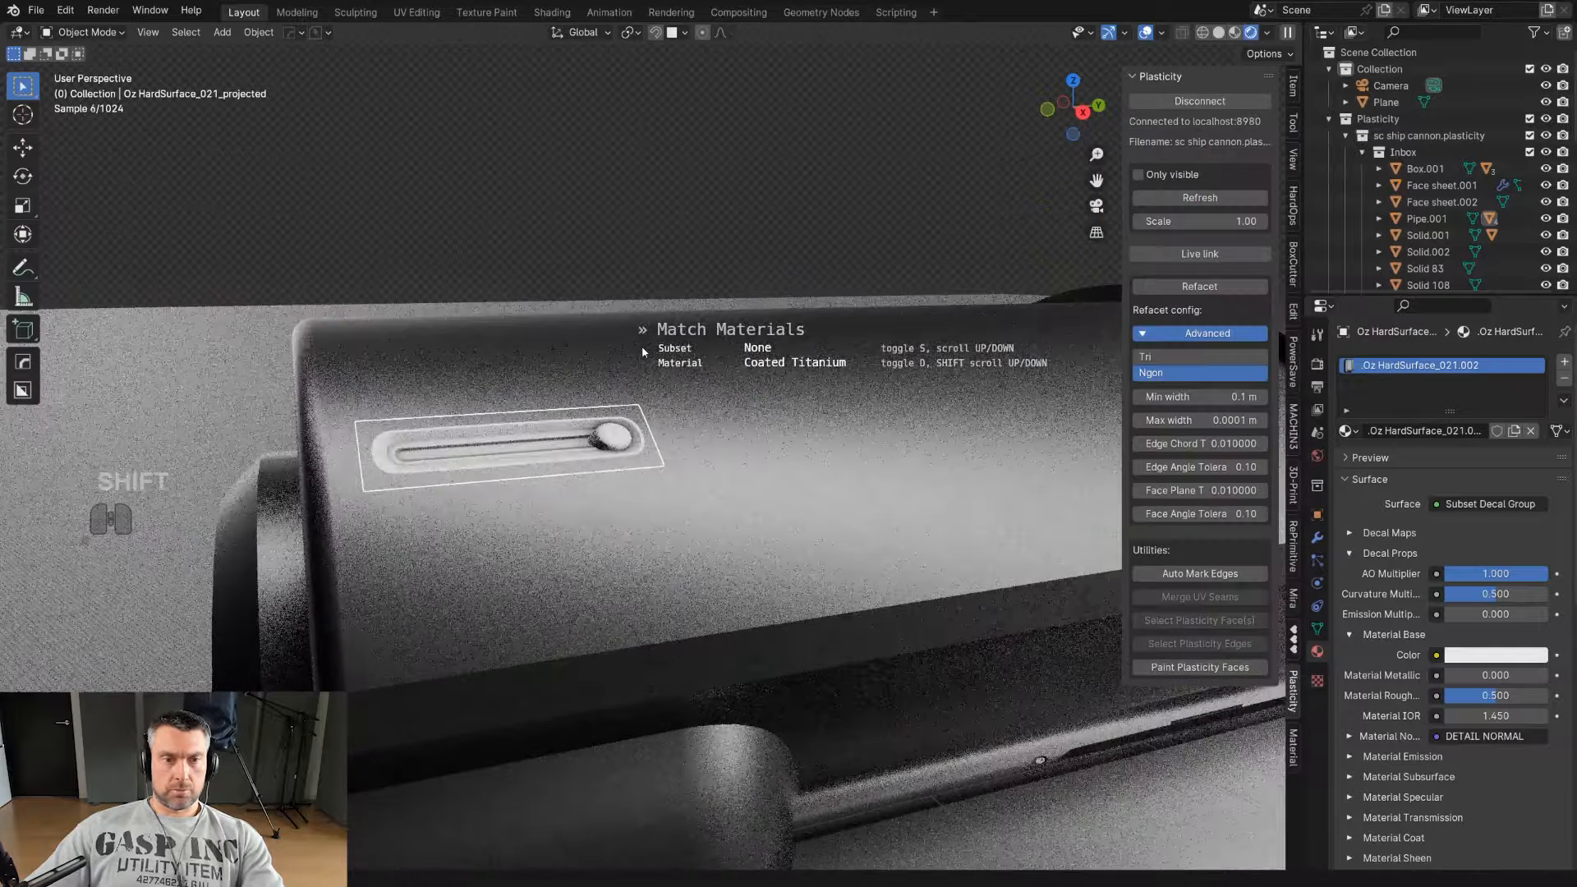
pyautogui.keyDown('shift'); pyautogui.scroll(1, 643, 347); pyautogui.keyUp('shift')
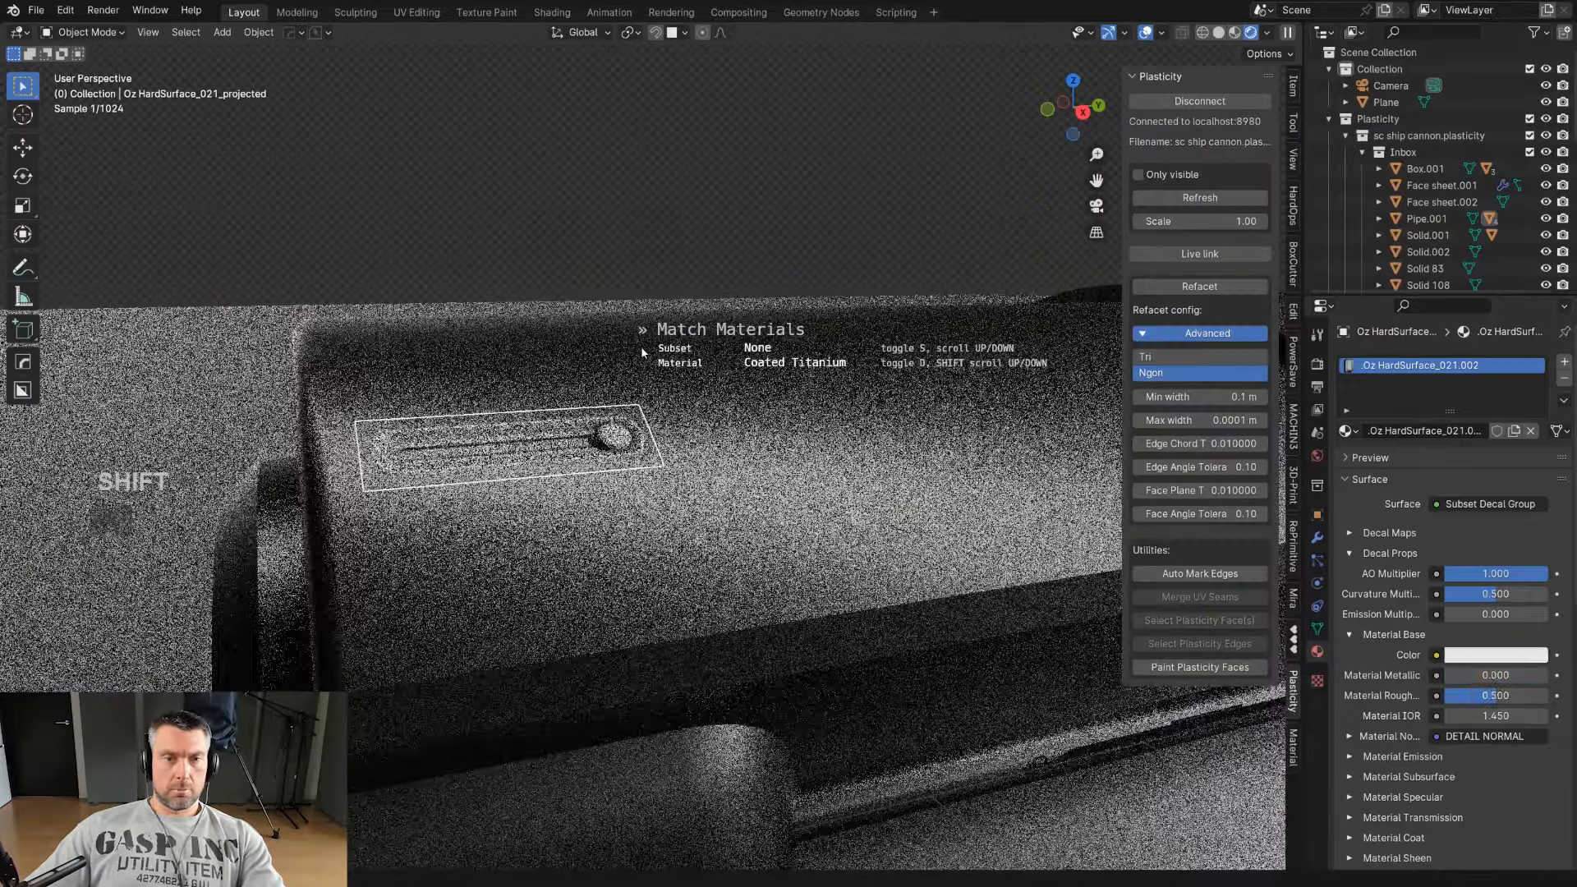
pyautogui.keyDown('shift'); pyautogui.scroll(-1, 642, 348); pyautogui.keyUp('shift')
pyautogui.keyDown('shift'); pyautogui.scroll(-3, 641, 349); pyautogui.keyUp('shift')
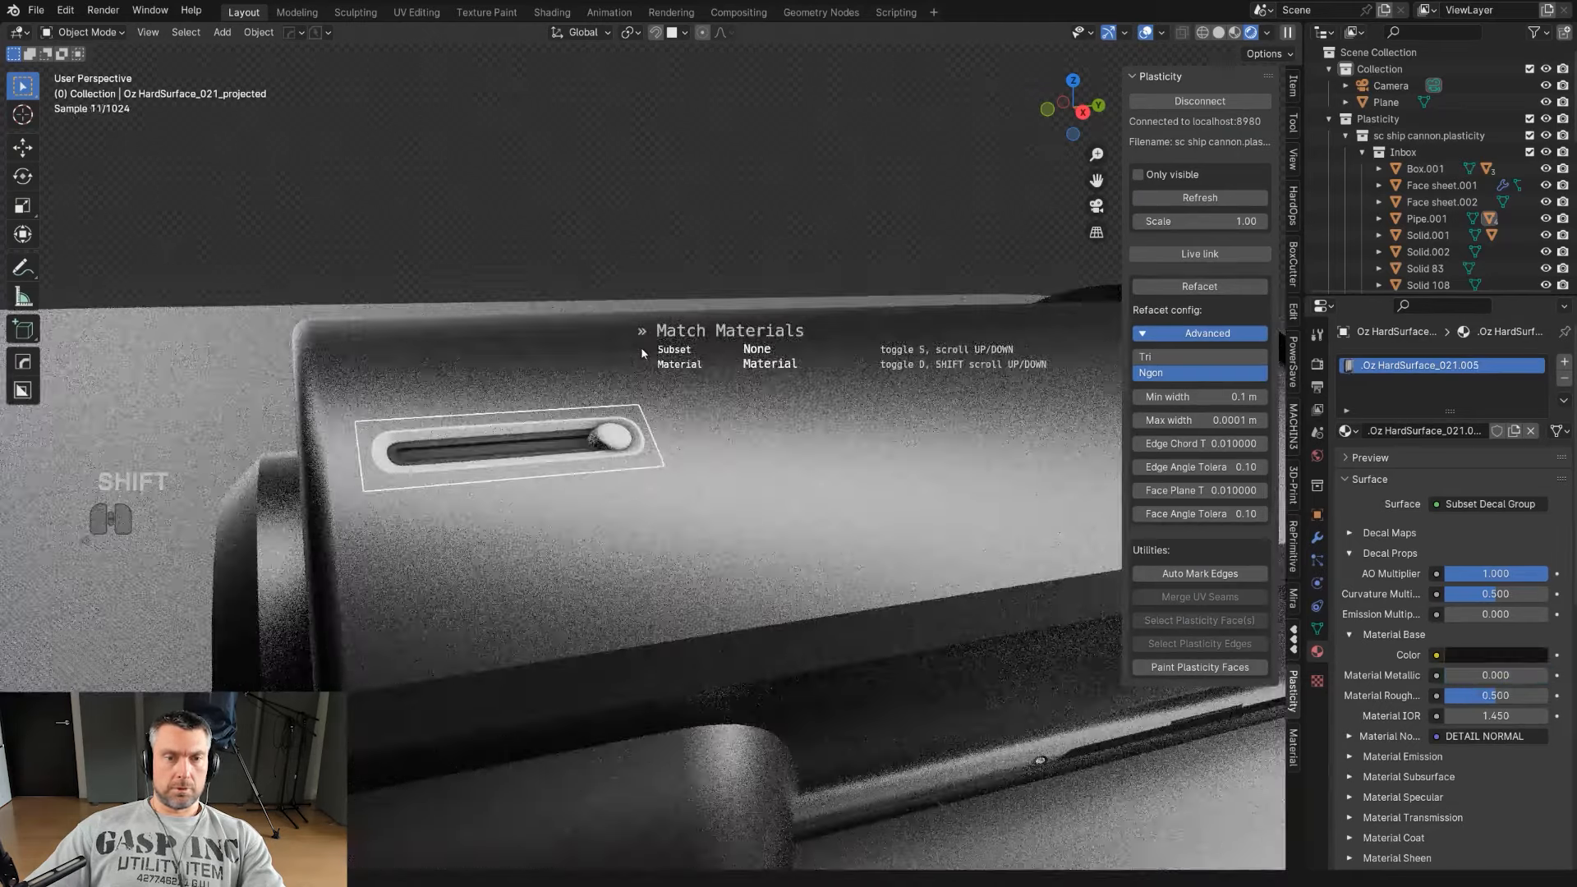
pyautogui.click(643, 355)
# Step: Match the Oz HardSurface_021 decal's subset to Material as well, and select the barrel pipe
pyautogui.press('d')
pyautogui.click(708, 216)
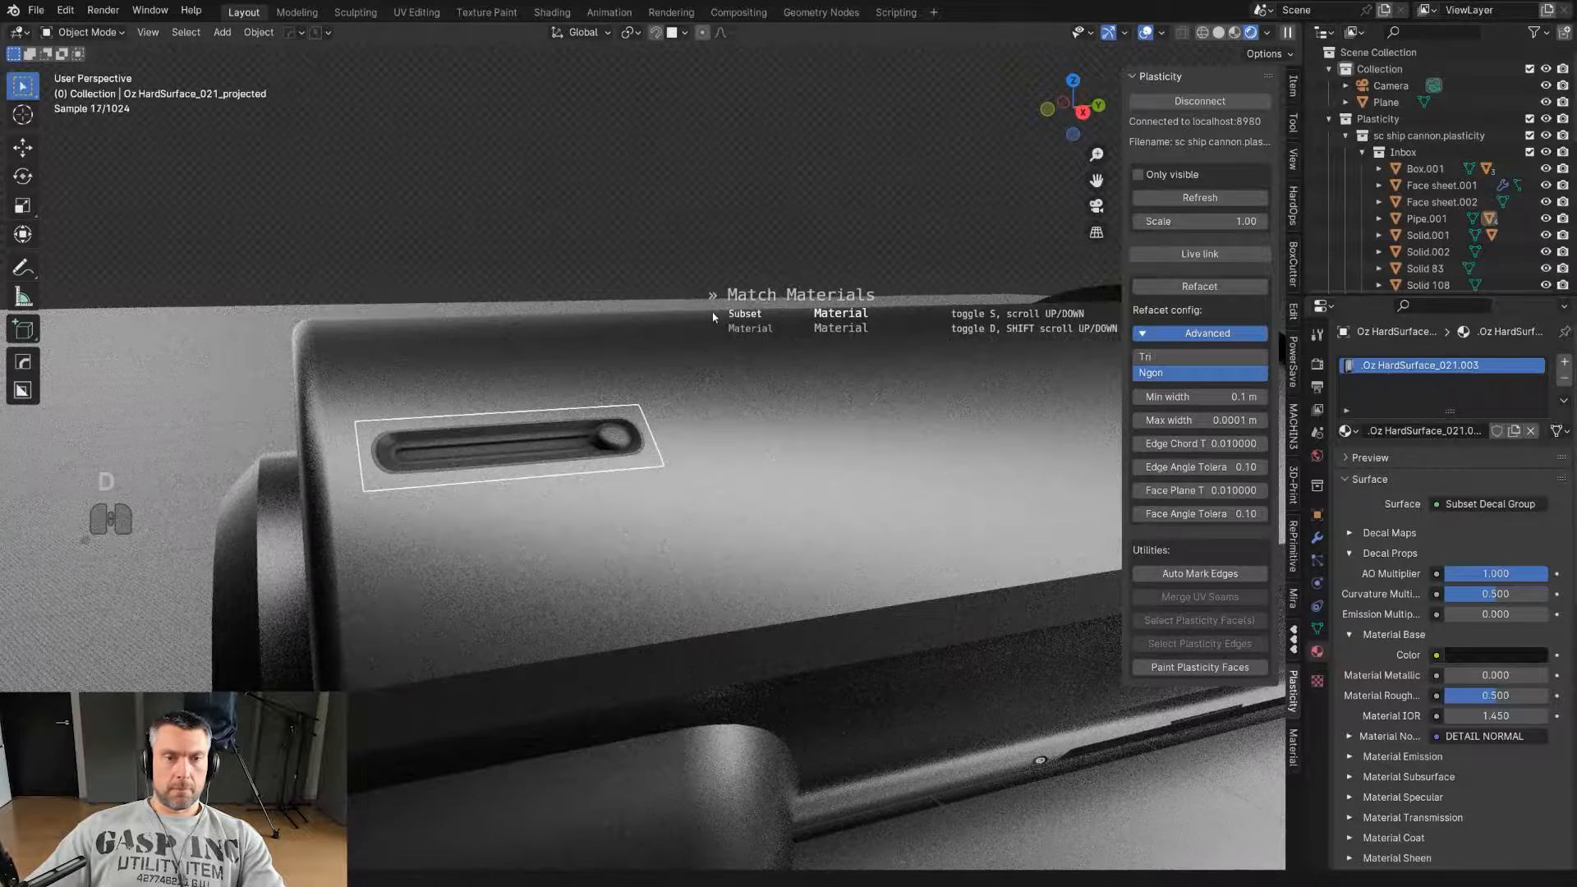
pyautogui.click(702, 405)
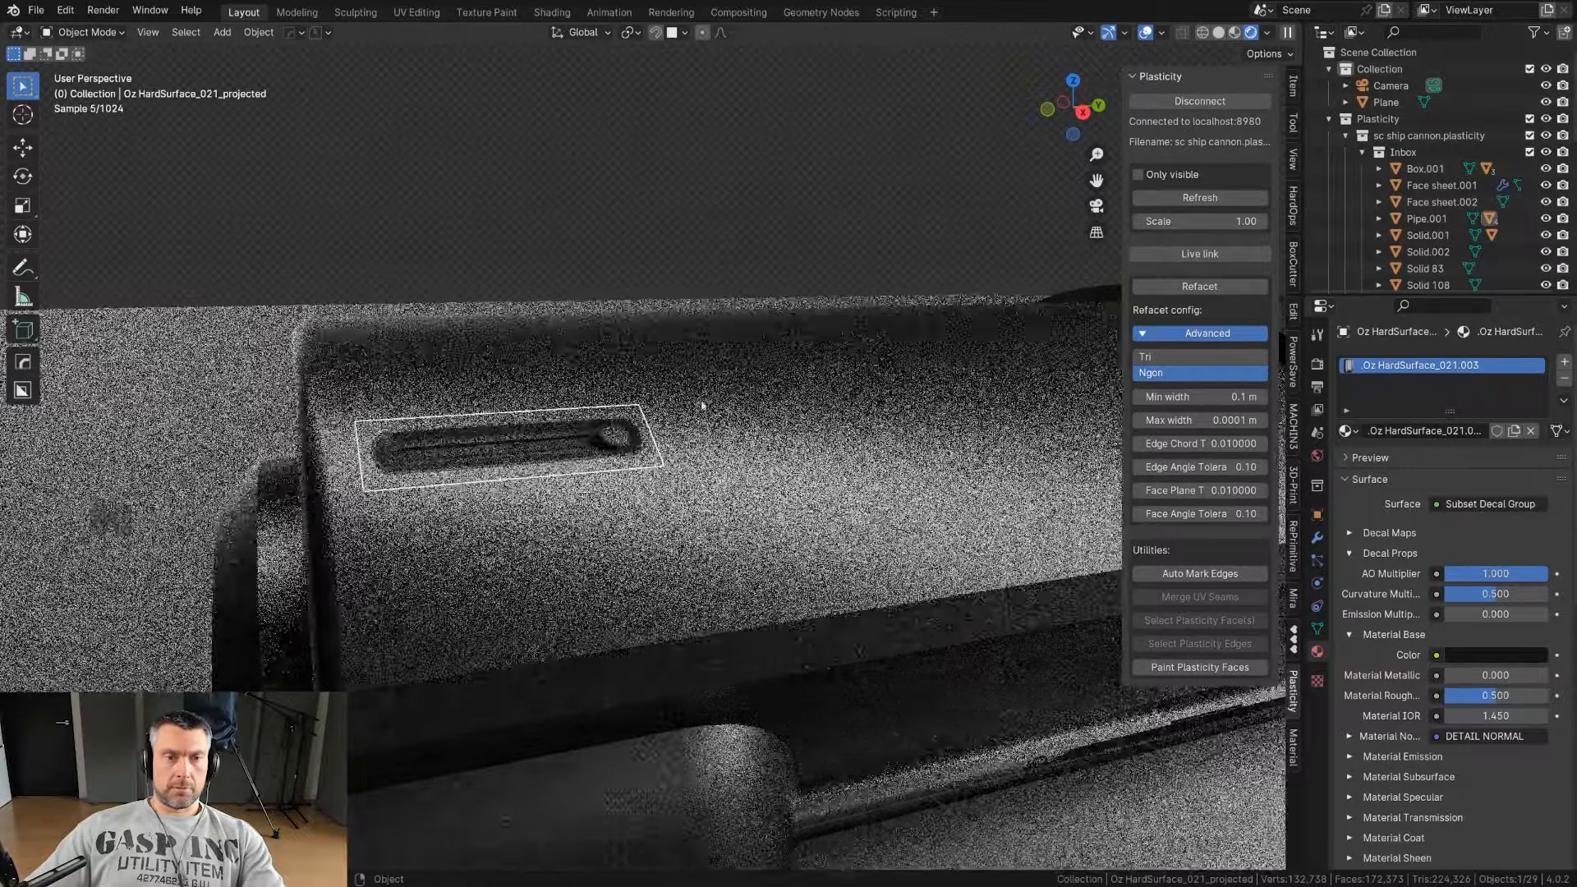
pyautogui.click(703, 411)
# Step: Insert the Free scifi decal pack_010 slotted vent decal on the body above the ribbed grille
pyautogui.scroll(-6, 702, 411)
pyautogui.keyDown('shift'); pyautogui.moveTo(785, 445); pyautogui.dragTo(584, 426, button='middle'); pyautogui.keyUp('shift')
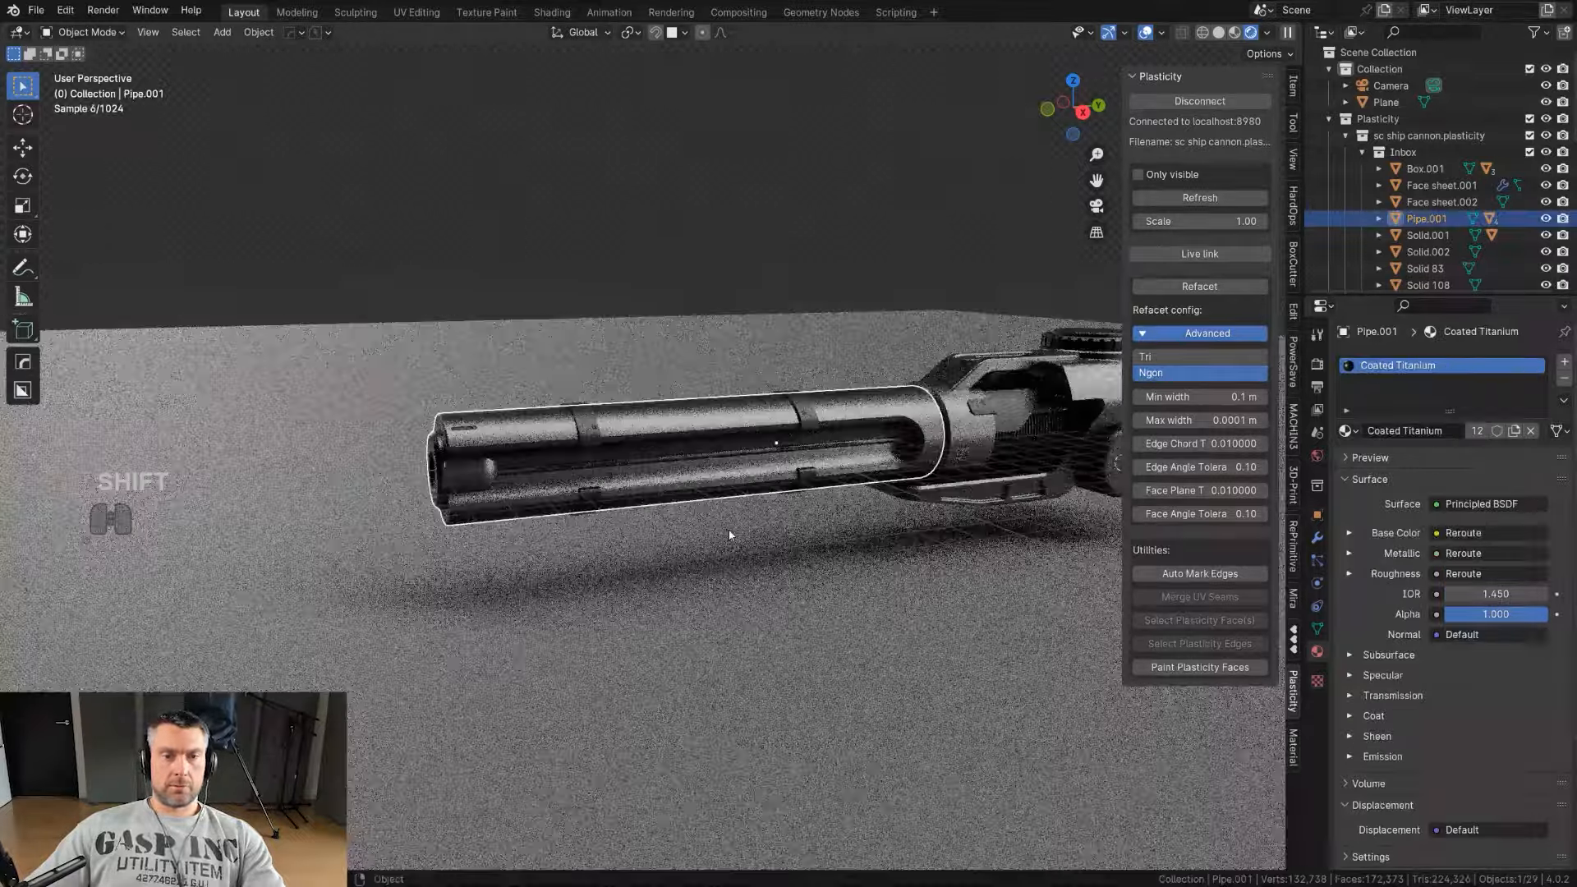
pyautogui.press('d')
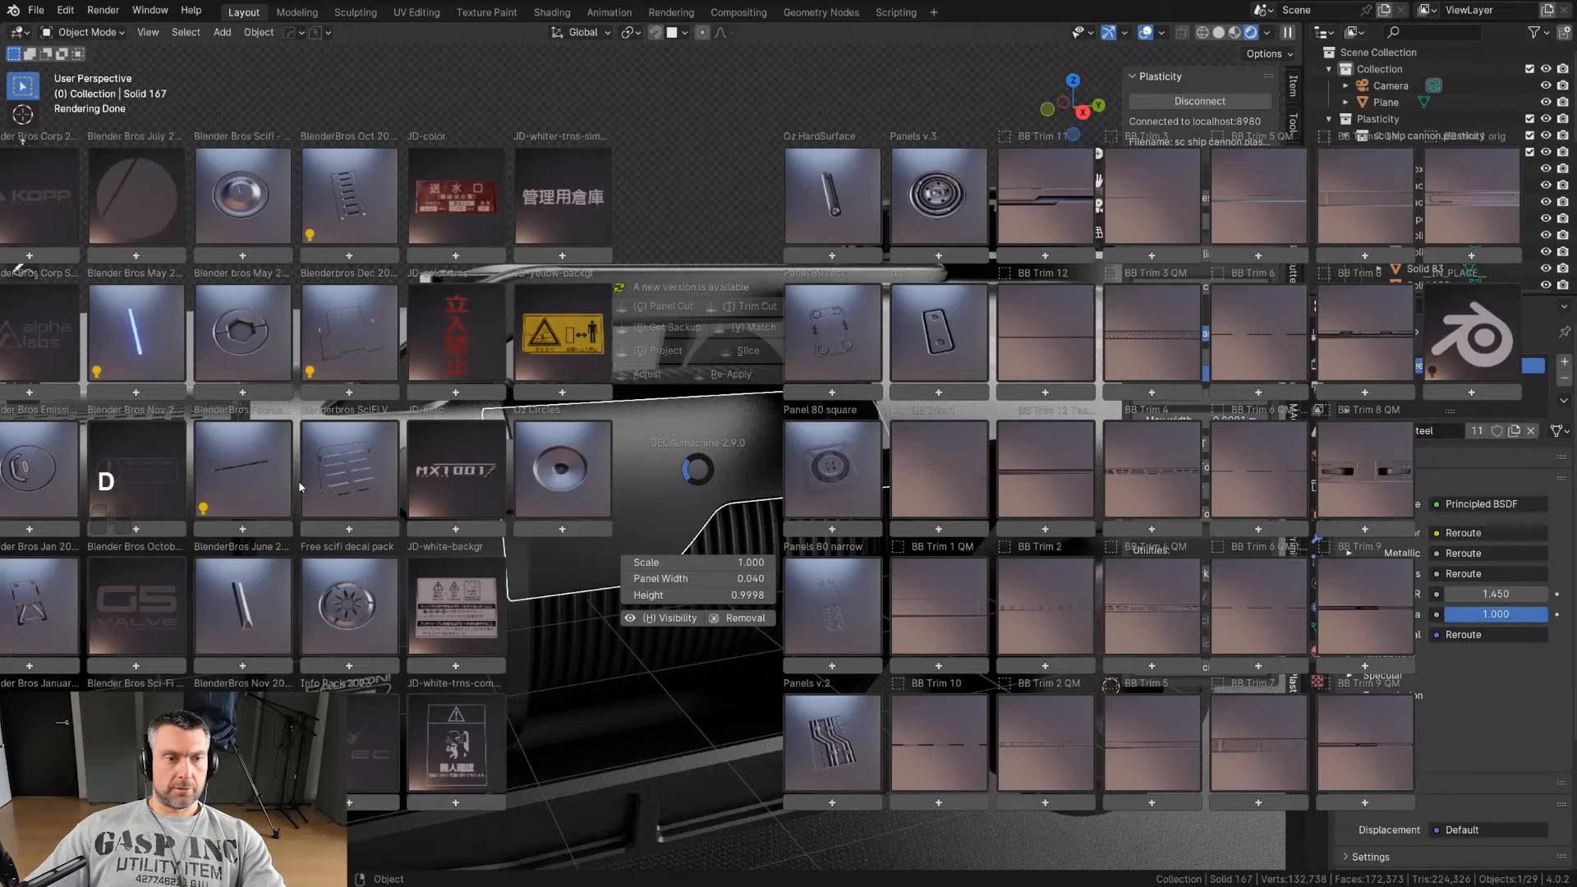
pyautogui.click(379, 467)
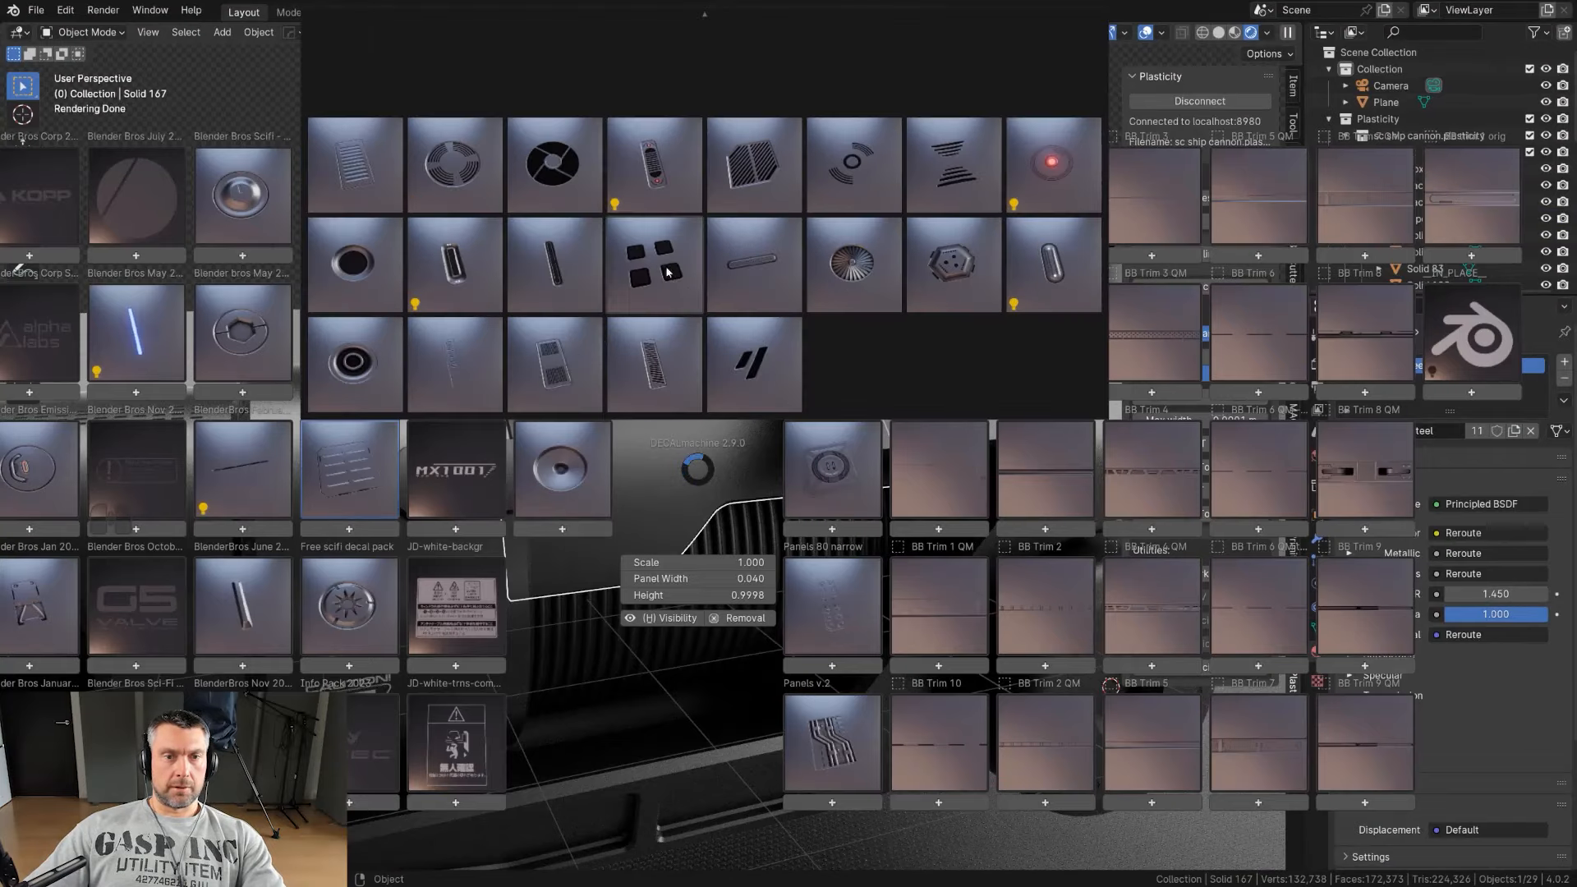
pyautogui.click(349, 606)
pyautogui.click(455, 398)
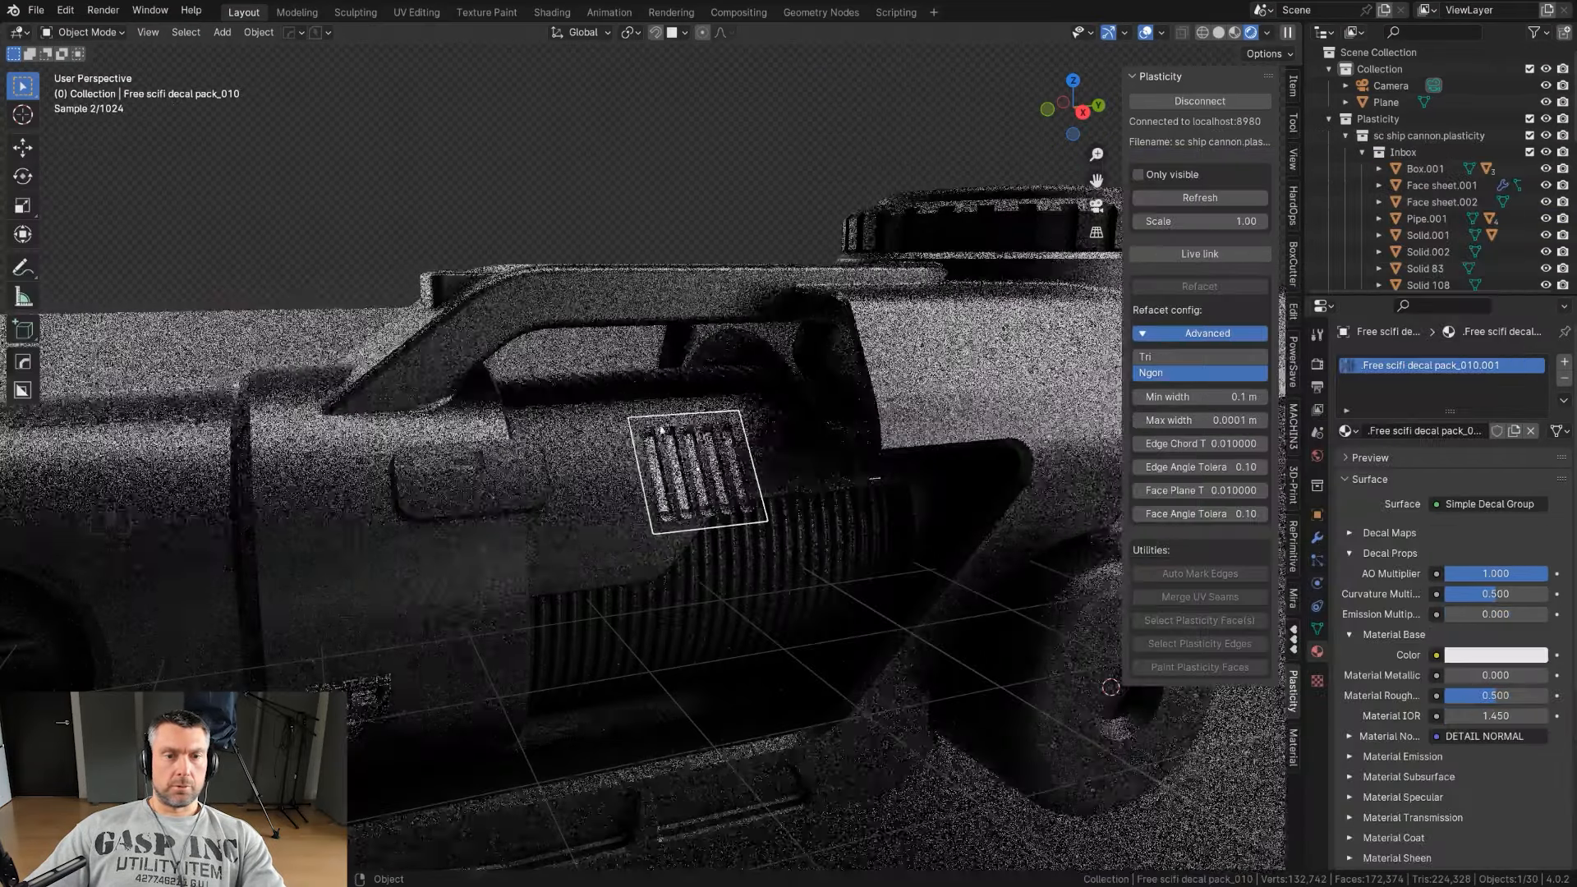
# Step: Enlarge the slotted vent decal, move it along the body surface to the rear above the ribs, and fine-tune its size
pyautogui.press('s')
pyautogui.click(776, 499)
pyautogui.press('ctrl')
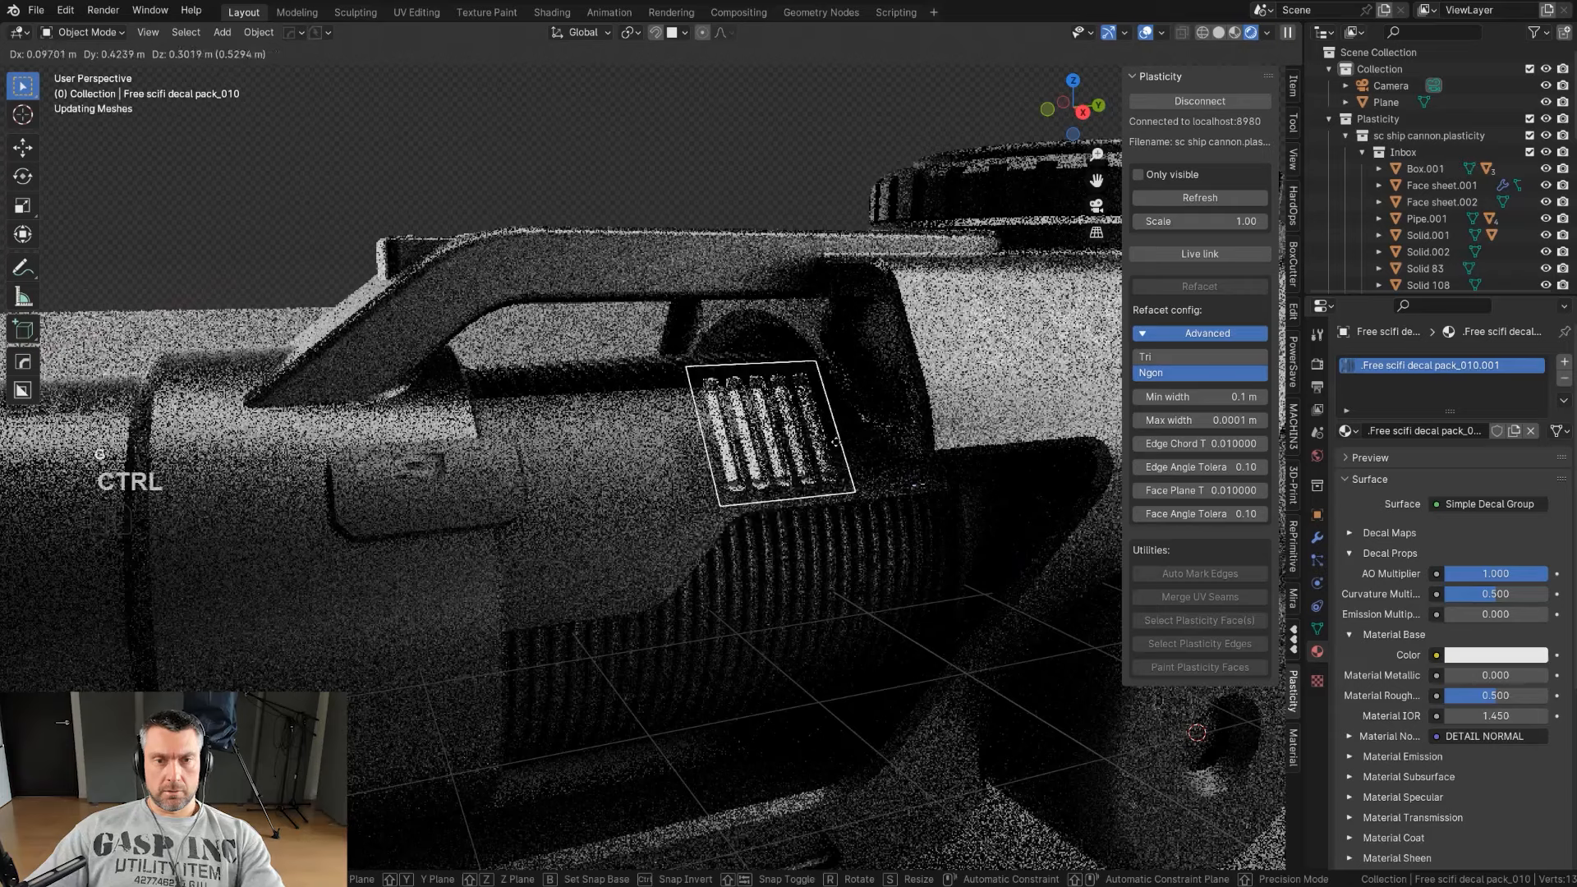
pyautogui.click(806, 436)
pyautogui.press('s')
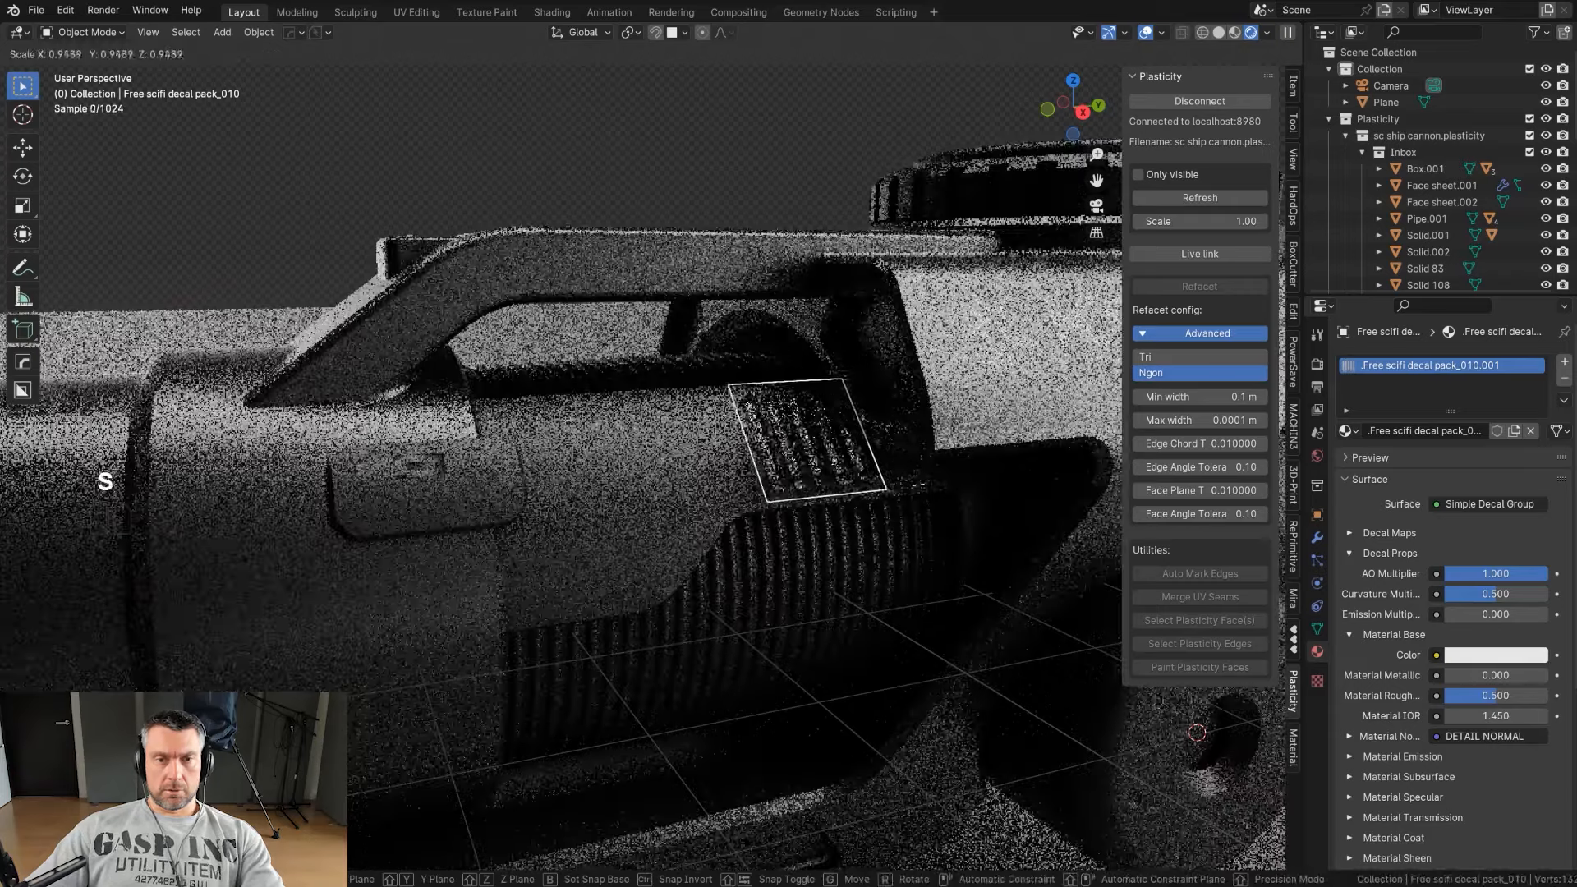
pyautogui.click(868, 454)
# Step: Project the slotted vent decal onto the curved body surface above the ribbed grille
pyautogui.press('d')
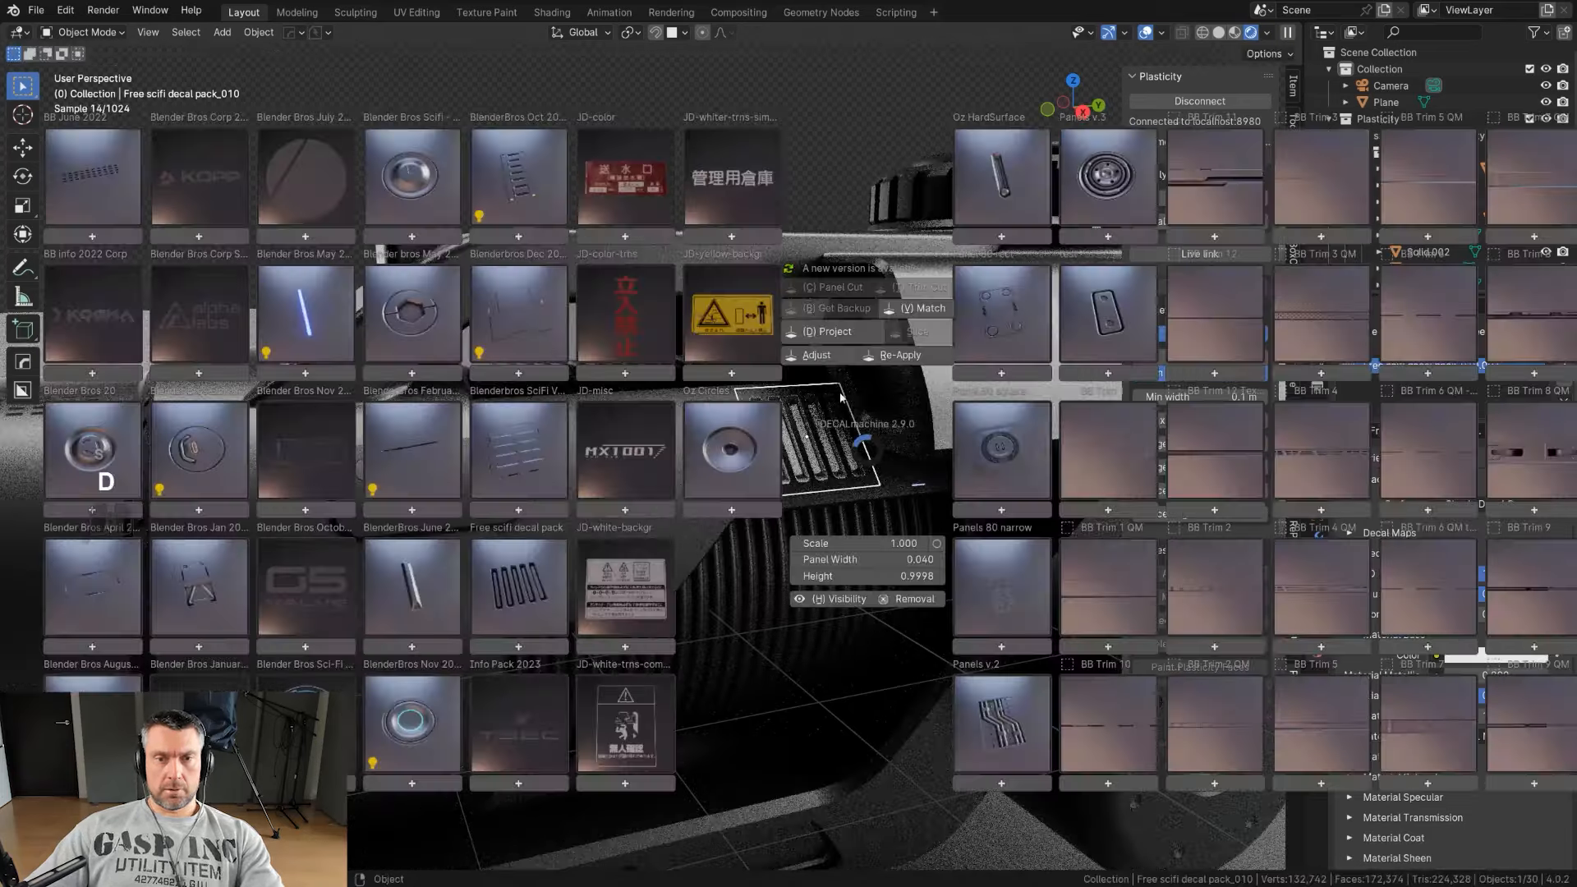
pyautogui.keyDown('alt'); pyautogui.click(828, 333); pyautogui.keyUp('alt')
pyautogui.scroll(3, 830, 348)
pyautogui.keyDown('shift'); pyautogui.moveTo(931, 458); pyautogui.dragTo(743, 483, button='middle'); pyautogui.keyUp('shift')
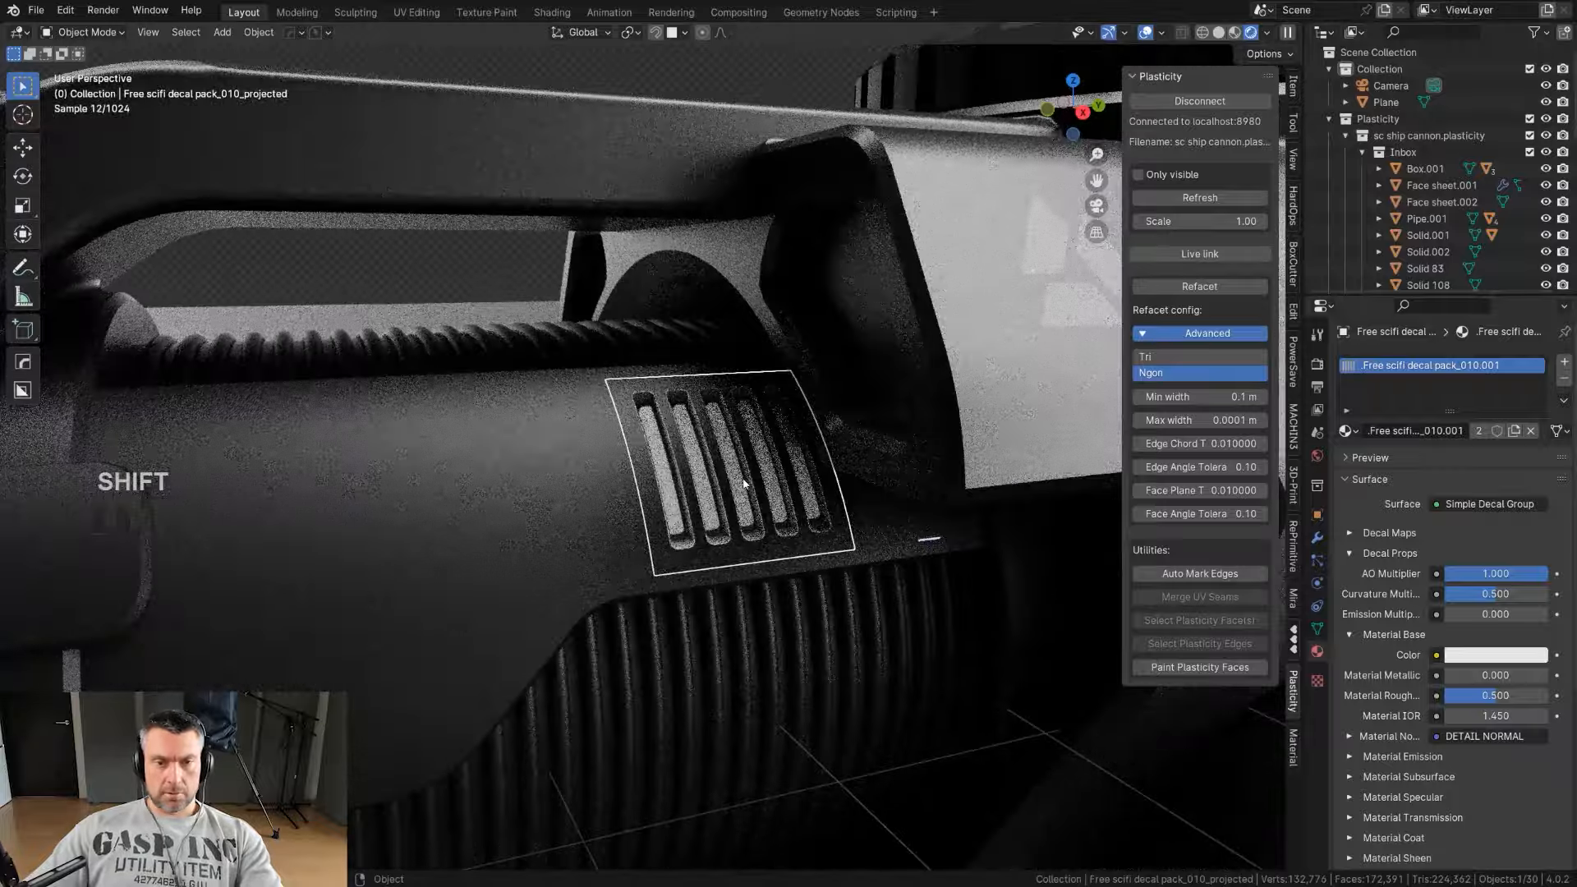
# Step: Match the projected vent decal's material to the dark body, then select the ground plane
pyautogui.press('d')
pyautogui.click(795, 352)
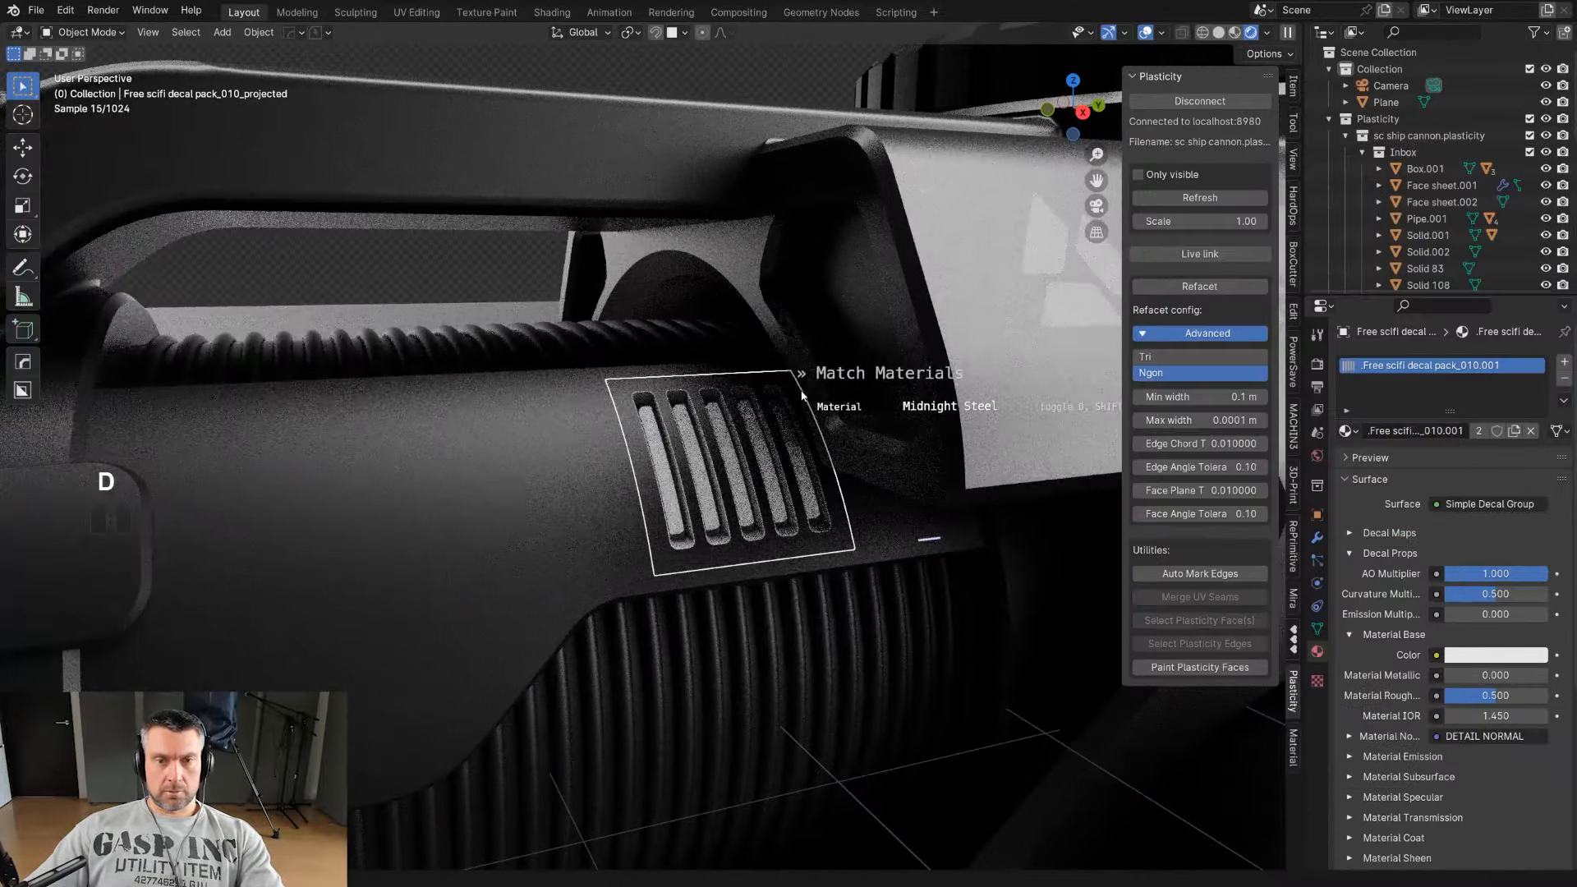
pyautogui.keyDown('shift'); pyautogui.scroll(-2, 802, 396); pyautogui.keyUp('shift')
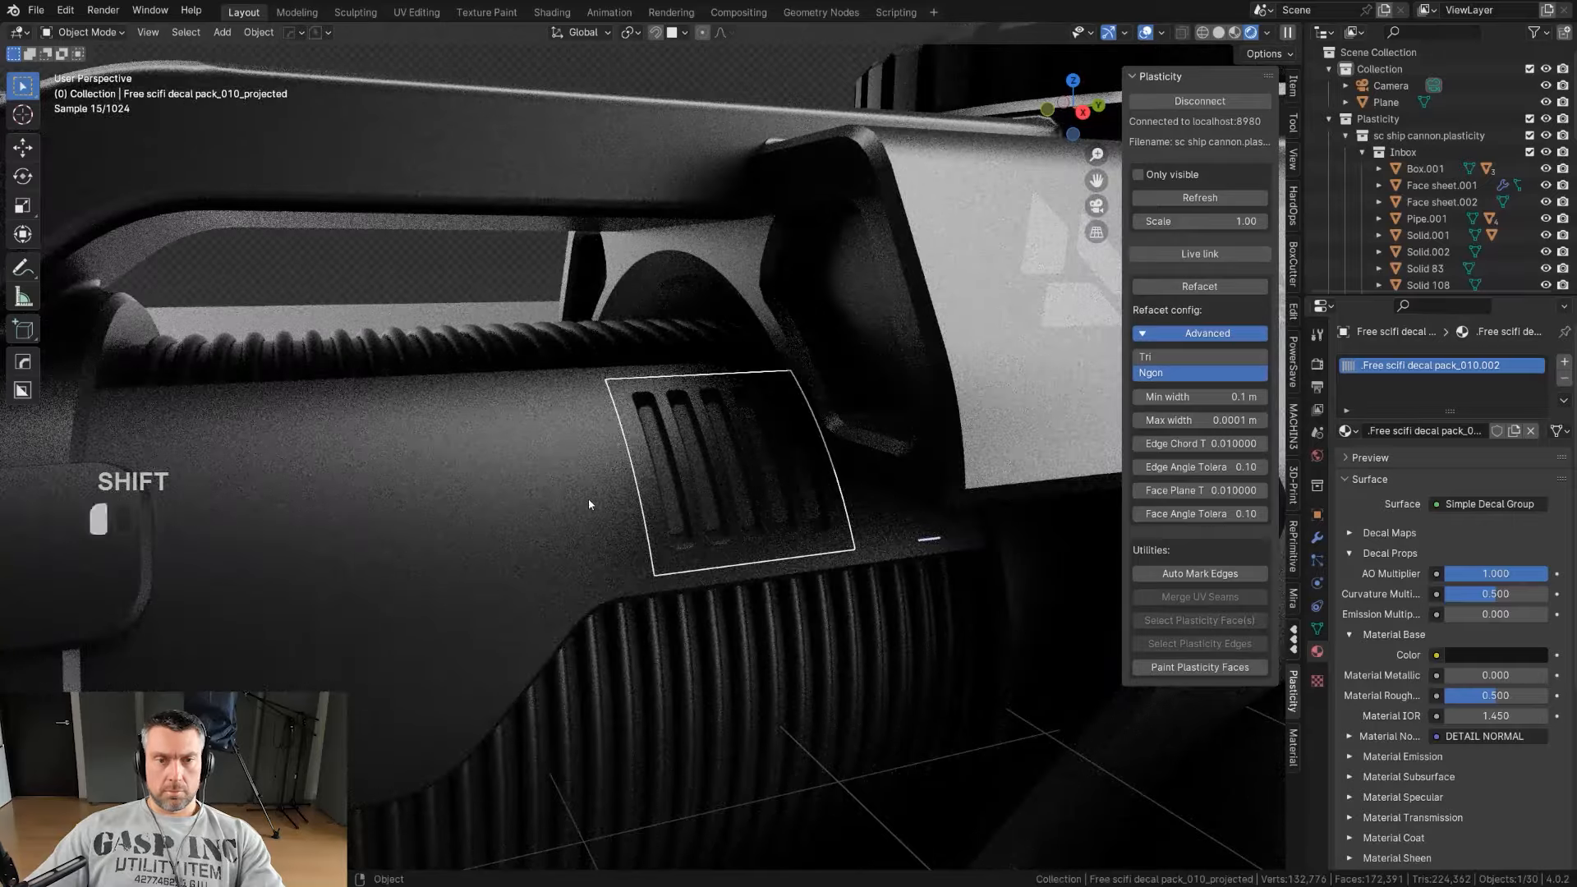
pyautogui.scroll(-6, 588, 498)
pyautogui.click(740, 539)
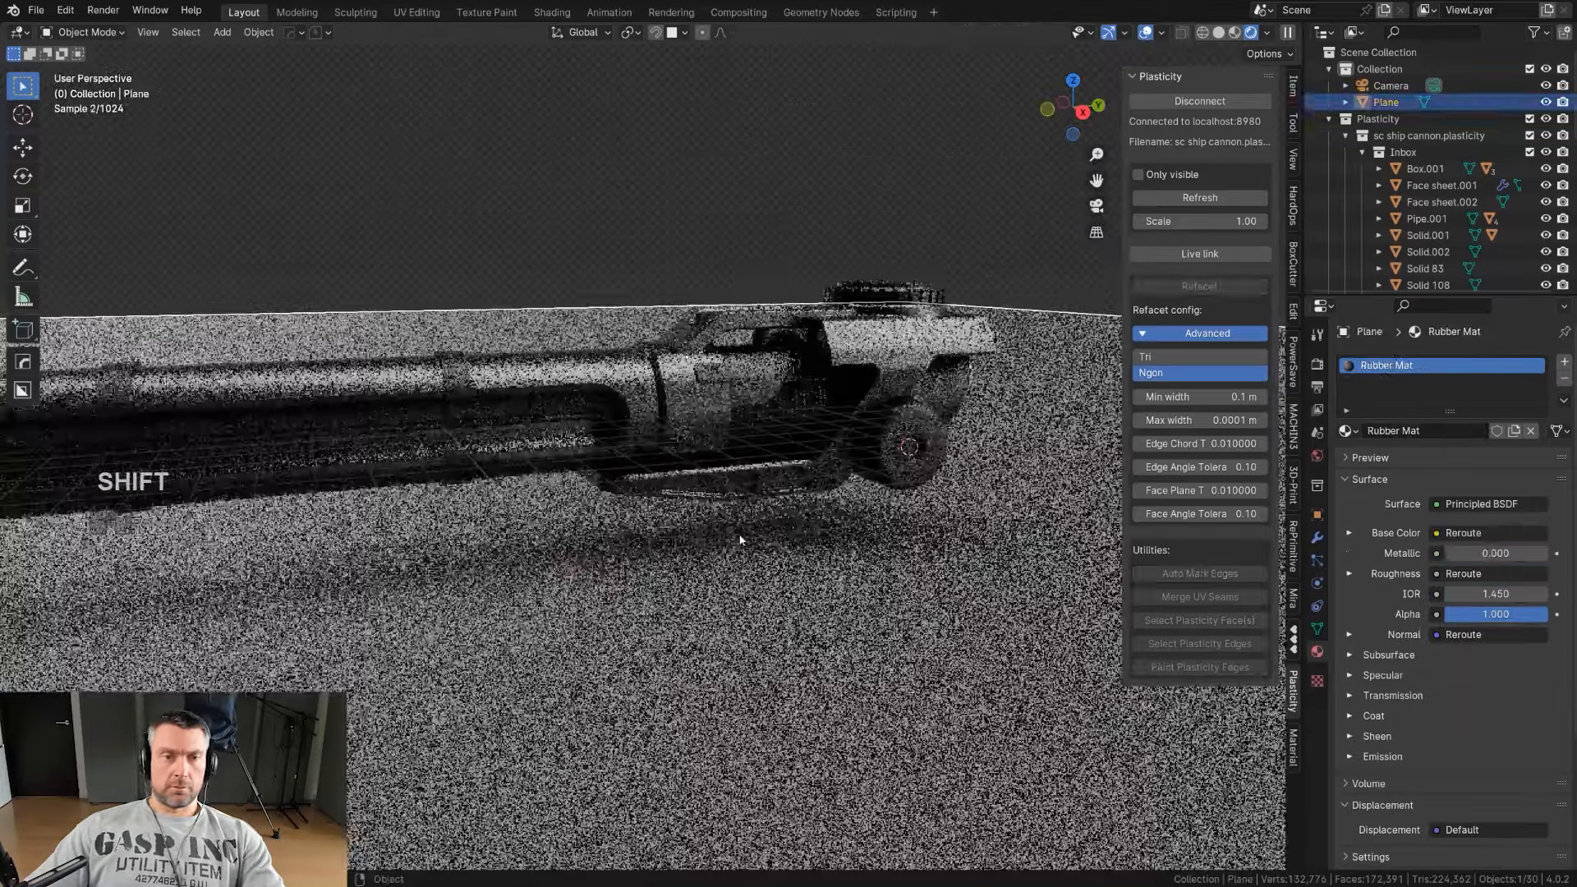
# Step: Select the barrel pipe near the muzzle as the target for another decal
pyautogui.scroll(-2, 737, 545)
pyautogui.keyDown('shift'); pyautogui.moveTo(664, 537); pyautogui.dragTo(762, 566, button='middle'); pyautogui.keyUp('shift')
pyautogui.scroll(1, 639, 496)
pyautogui.scroll(3, 155, 448)
pyautogui.keyDown('shift'); pyautogui.moveTo(600, 410); pyautogui.dragTo(1265, 435, button='middle'); pyautogui.keyUp('shift')
pyautogui.scroll(4, 725, 426)
pyautogui.click(697, 359)
pyautogui.keyDown('shift'); pyautogui.moveTo(586, 391); pyautogui.dragTo(533, 396, button='middle'); pyautogui.keyUp('shift')
pyautogui.press('d')
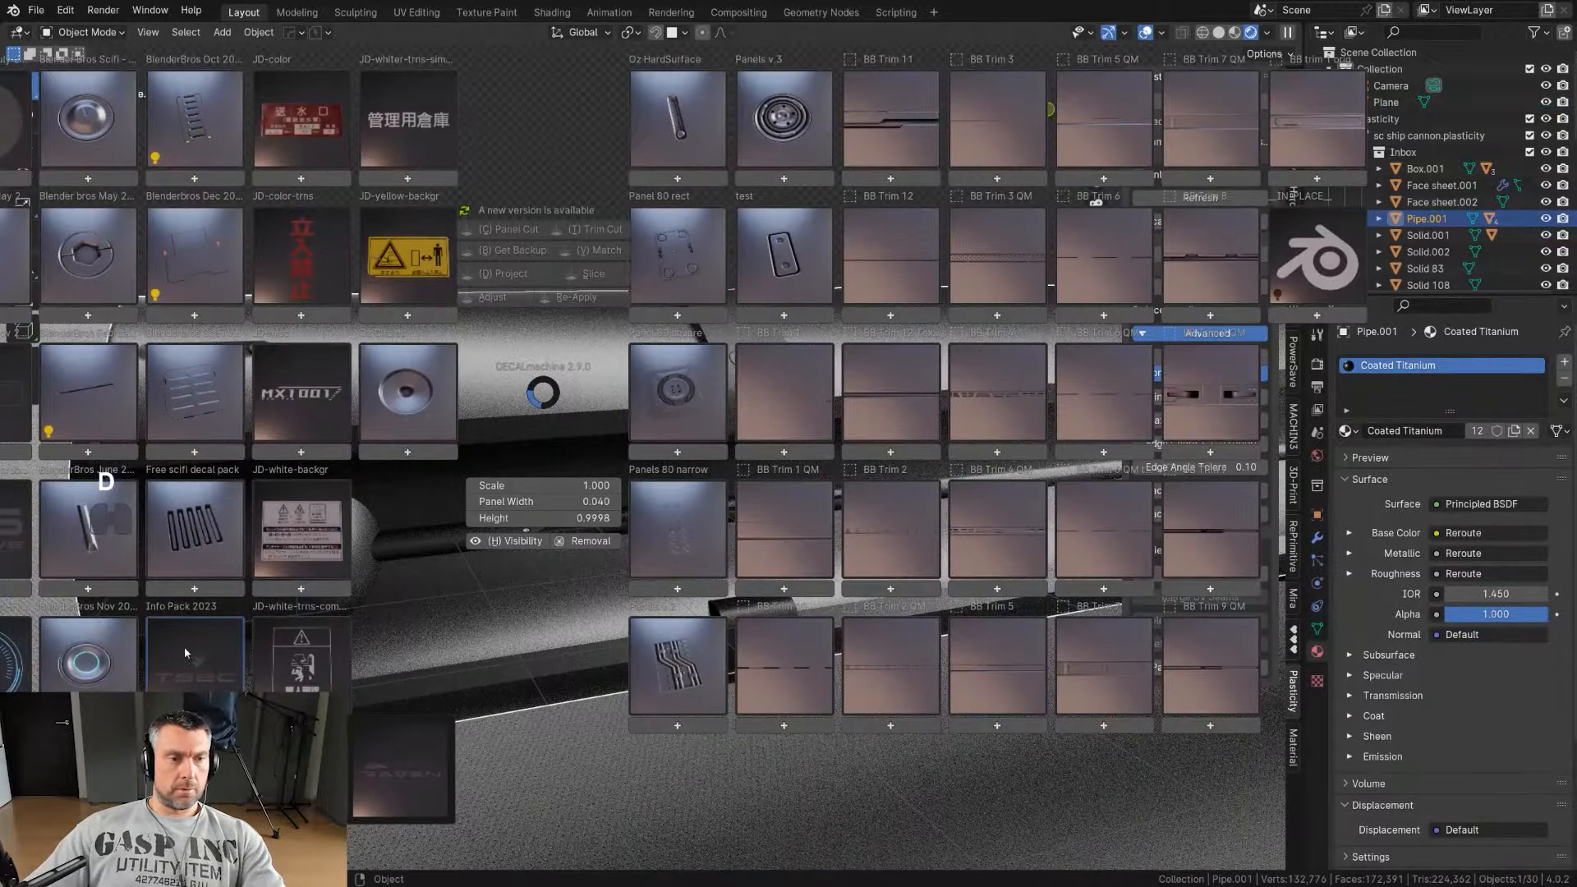
pyautogui.click(31, 523)
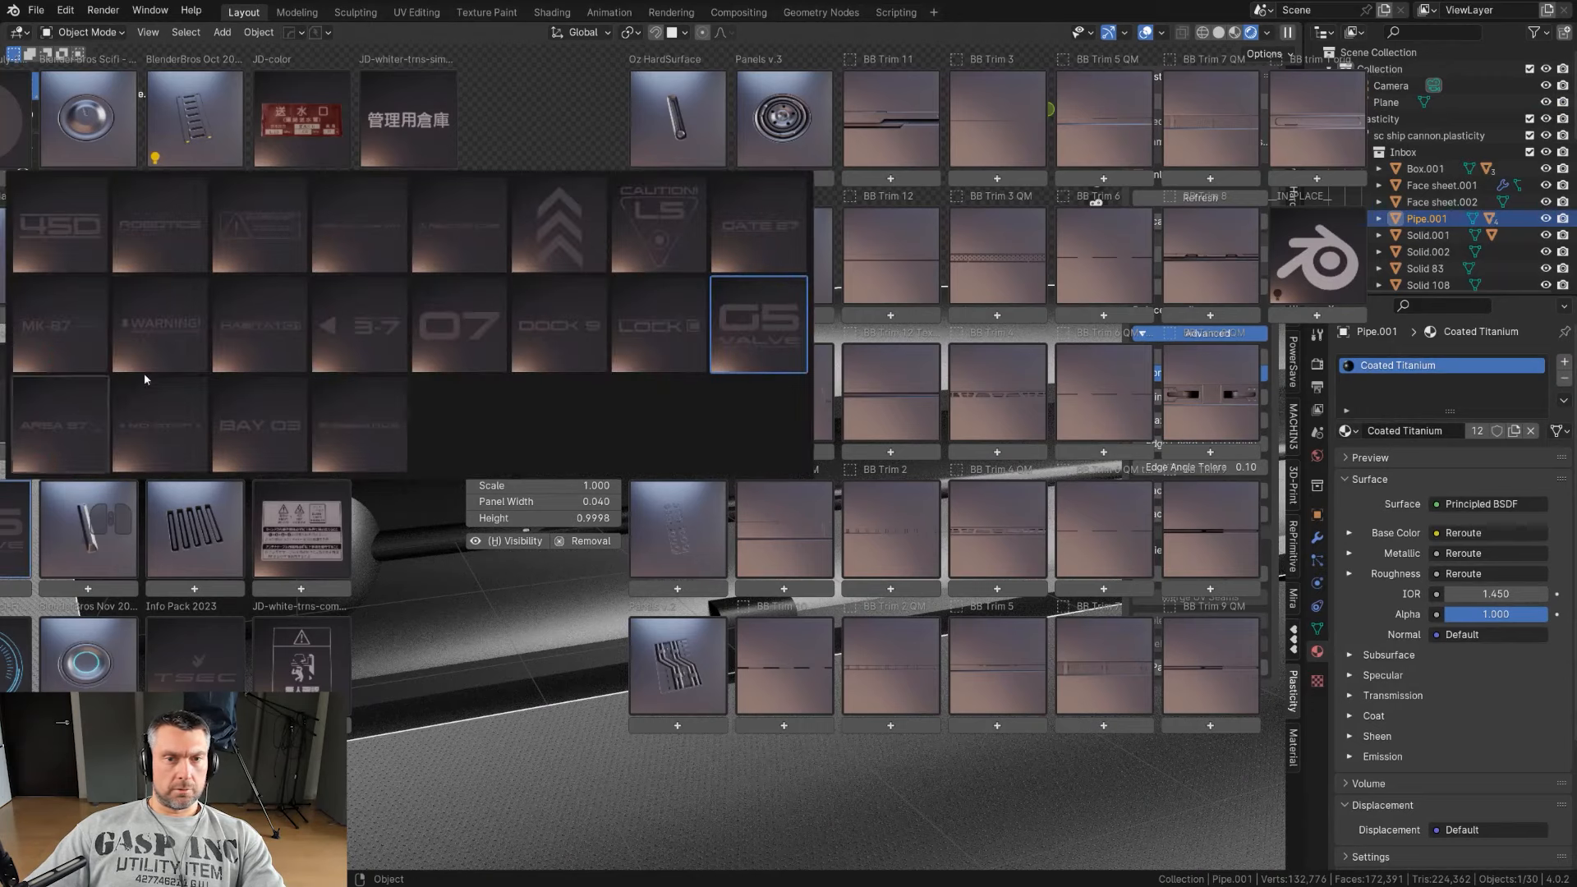
pyautogui.press('Escape')
# Step: Insert the Blender Bros January 2022_008 info decal on the barrel and scale it up
pyautogui.press('d')
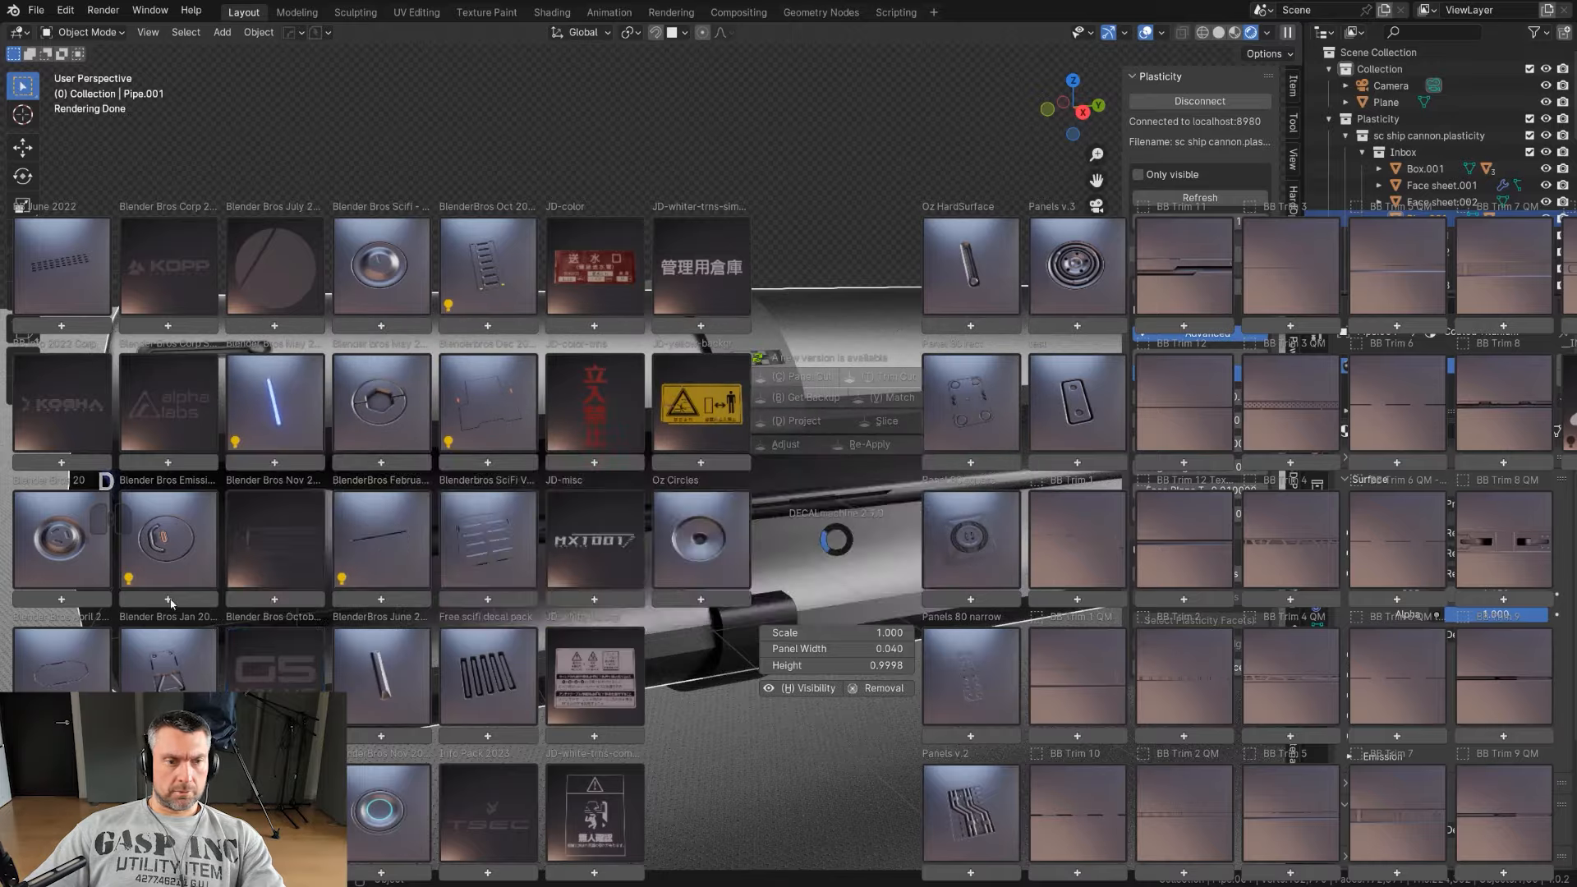
pyautogui.click(169, 809)
pyautogui.click(876, 513)
pyautogui.press('s')
pyautogui.click(959, 545)
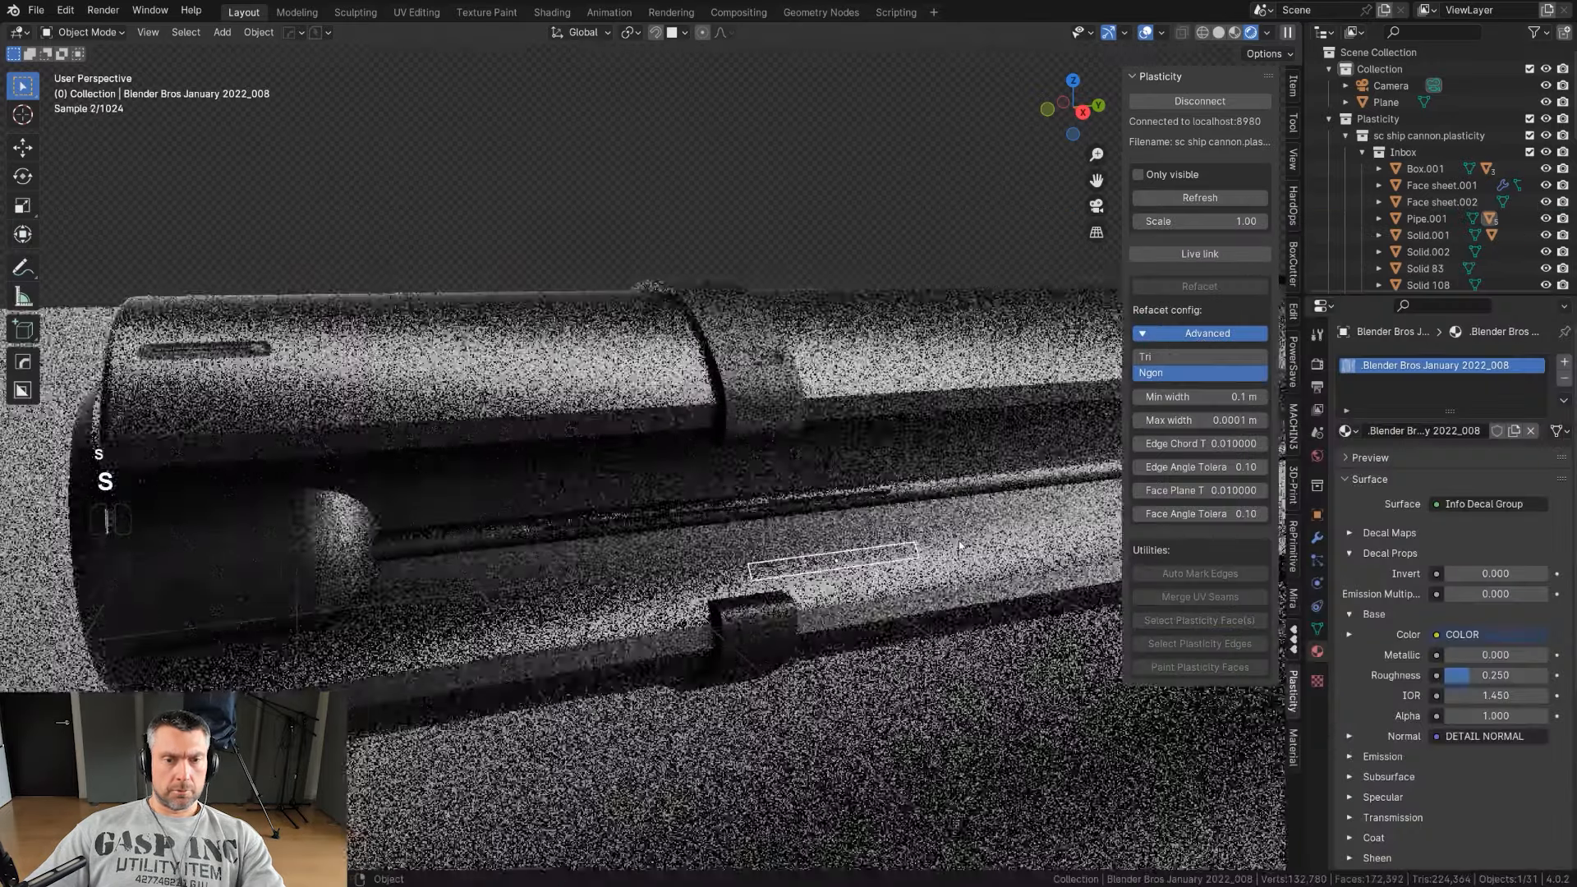
# Step: Move the Blender Bros January 2022_008 decal onto the upper barrel casing just ahead of the front band and project it there
pyautogui.keyDown('shift'); pyautogui.moveTo(959, 545); pyautogui.dragTo(824, 571, button='middle'); pyautogui.keyUp('shift')
pyautogui.press('g')
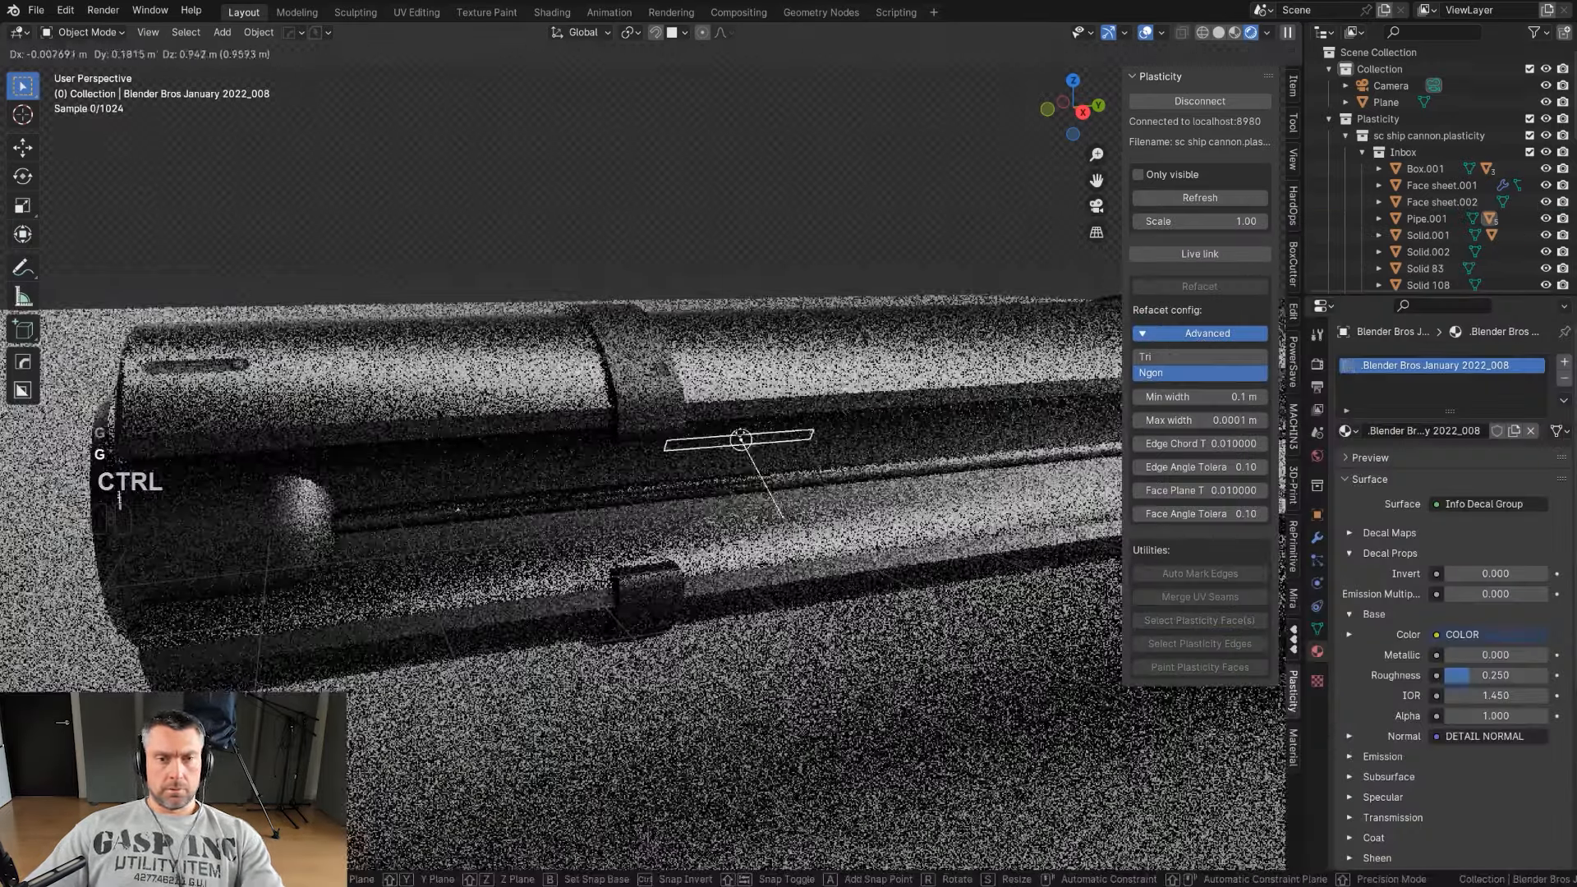
pyautogui.keyDown('ctrl'); pyautogui.click(501, 392); pyautogui.keyUp('ctrl')
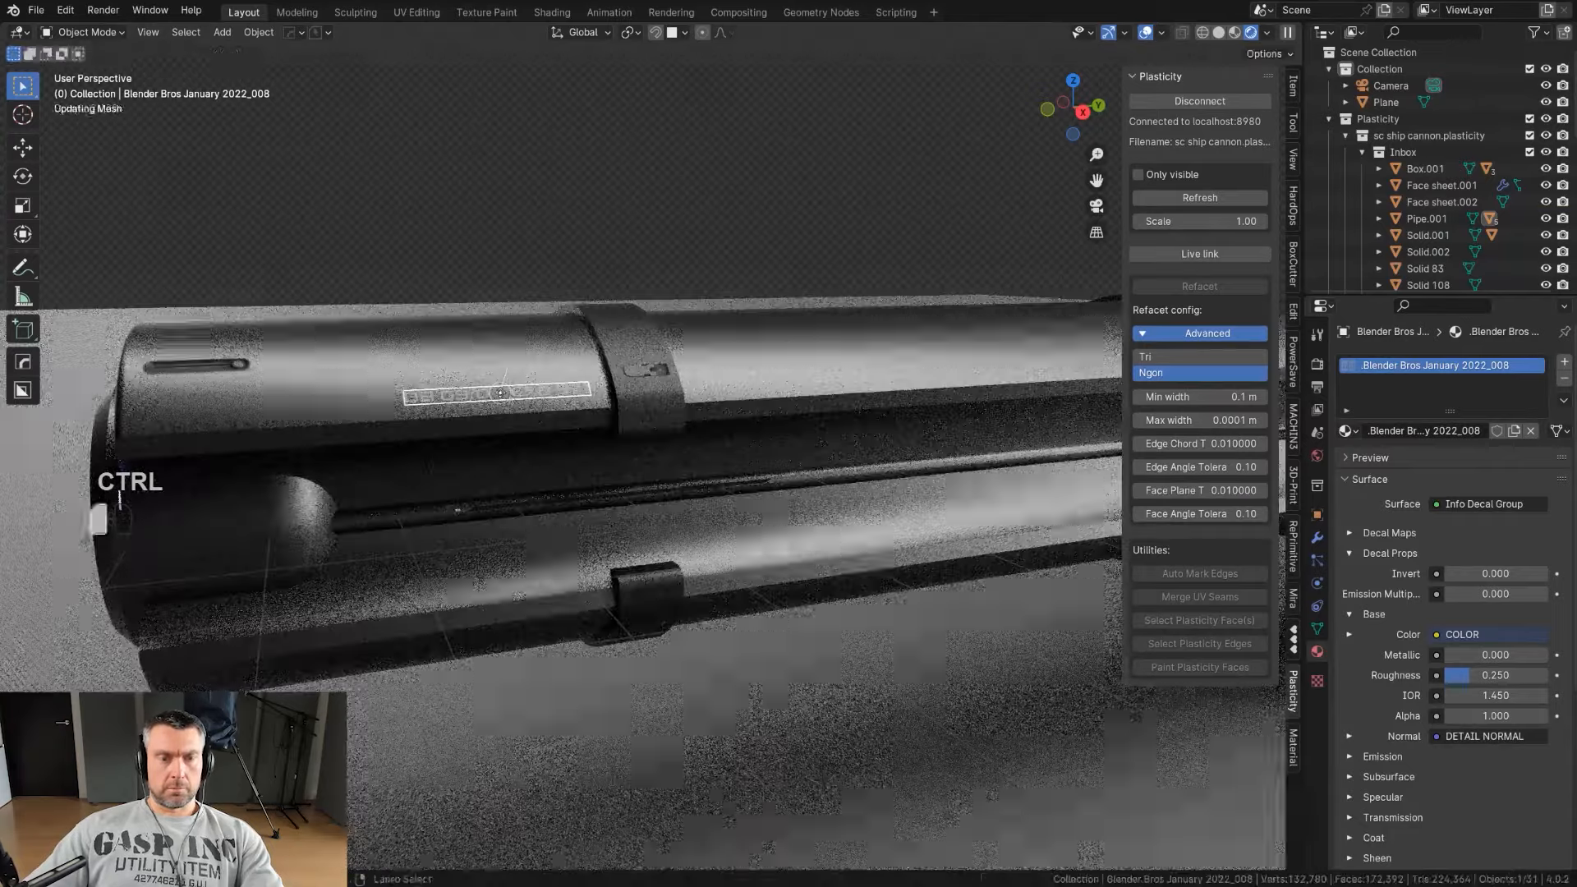
pyautogui.press('d')
pyautogui.keyDown('alt'); pyautogui.click(485, 278); pyautogui.keyUp('alt')
# Step: Insert the Oz Circles_014 decal on the round hub and snap it to the 3D cursor in the centre recess
pyautogui.scroll(-10, 495, 294)
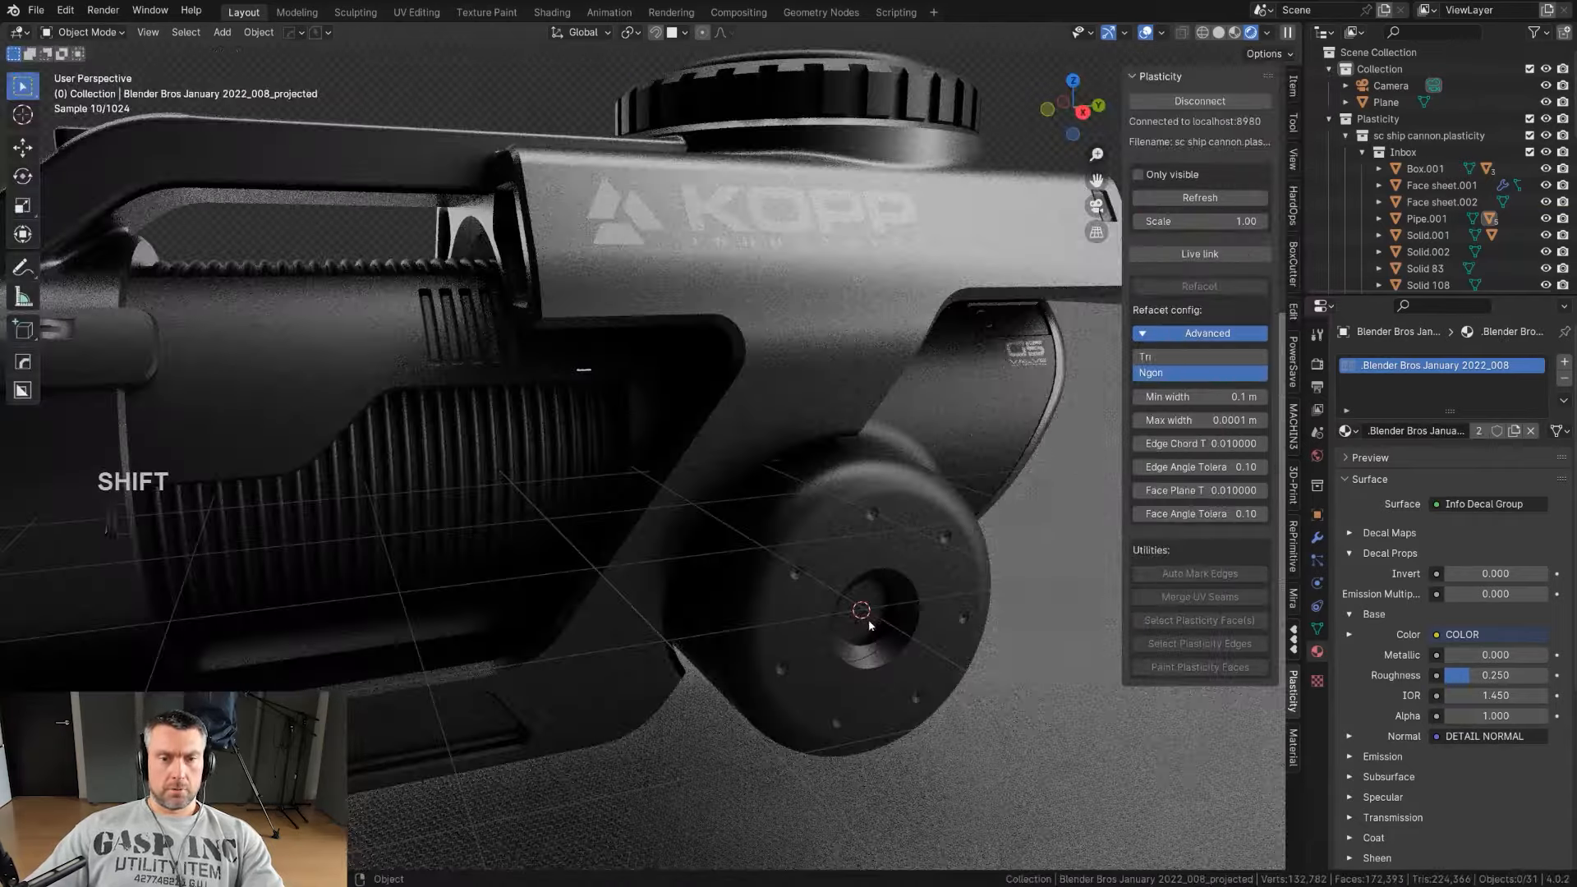
pyautogui.click(777, 542)
pyautogui.scroll(5, 598, 483)
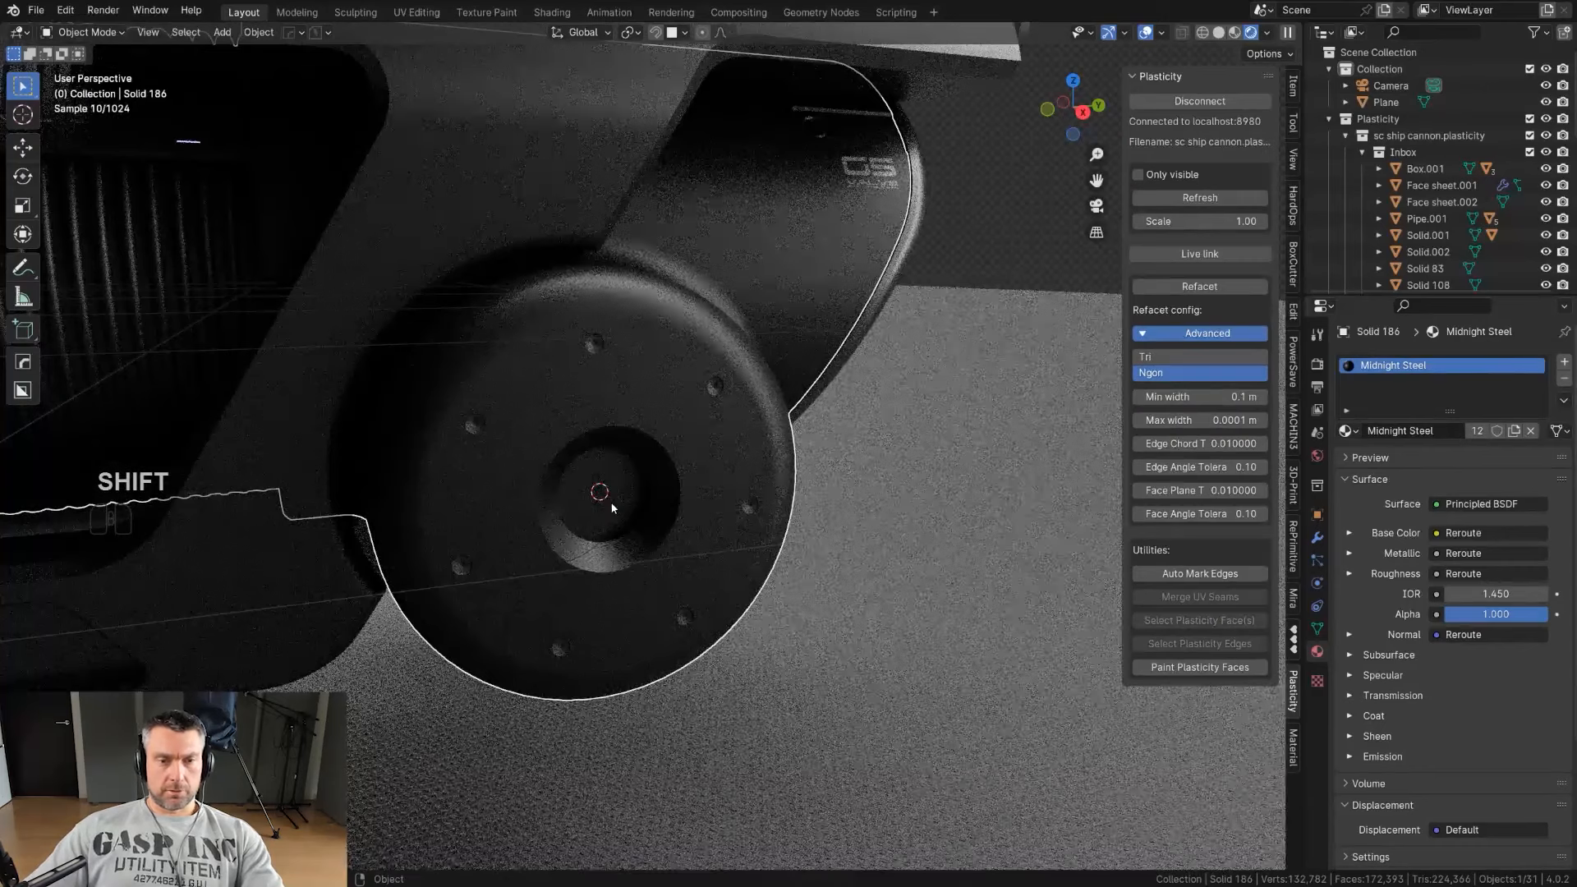
pyautogui.press('d')
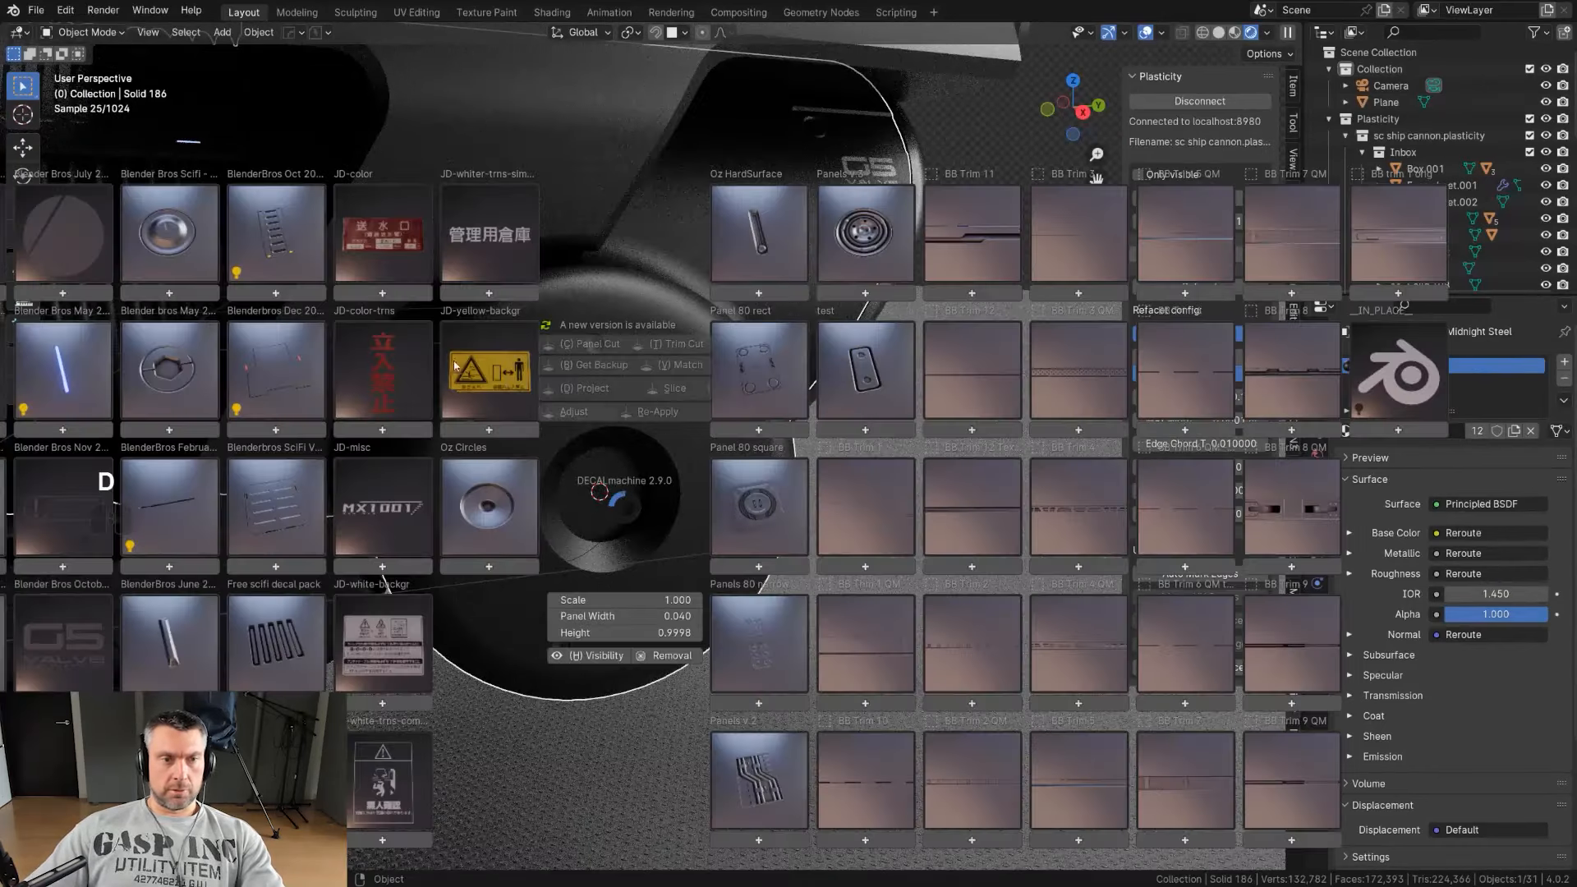
pyautogui.click(484, 514)
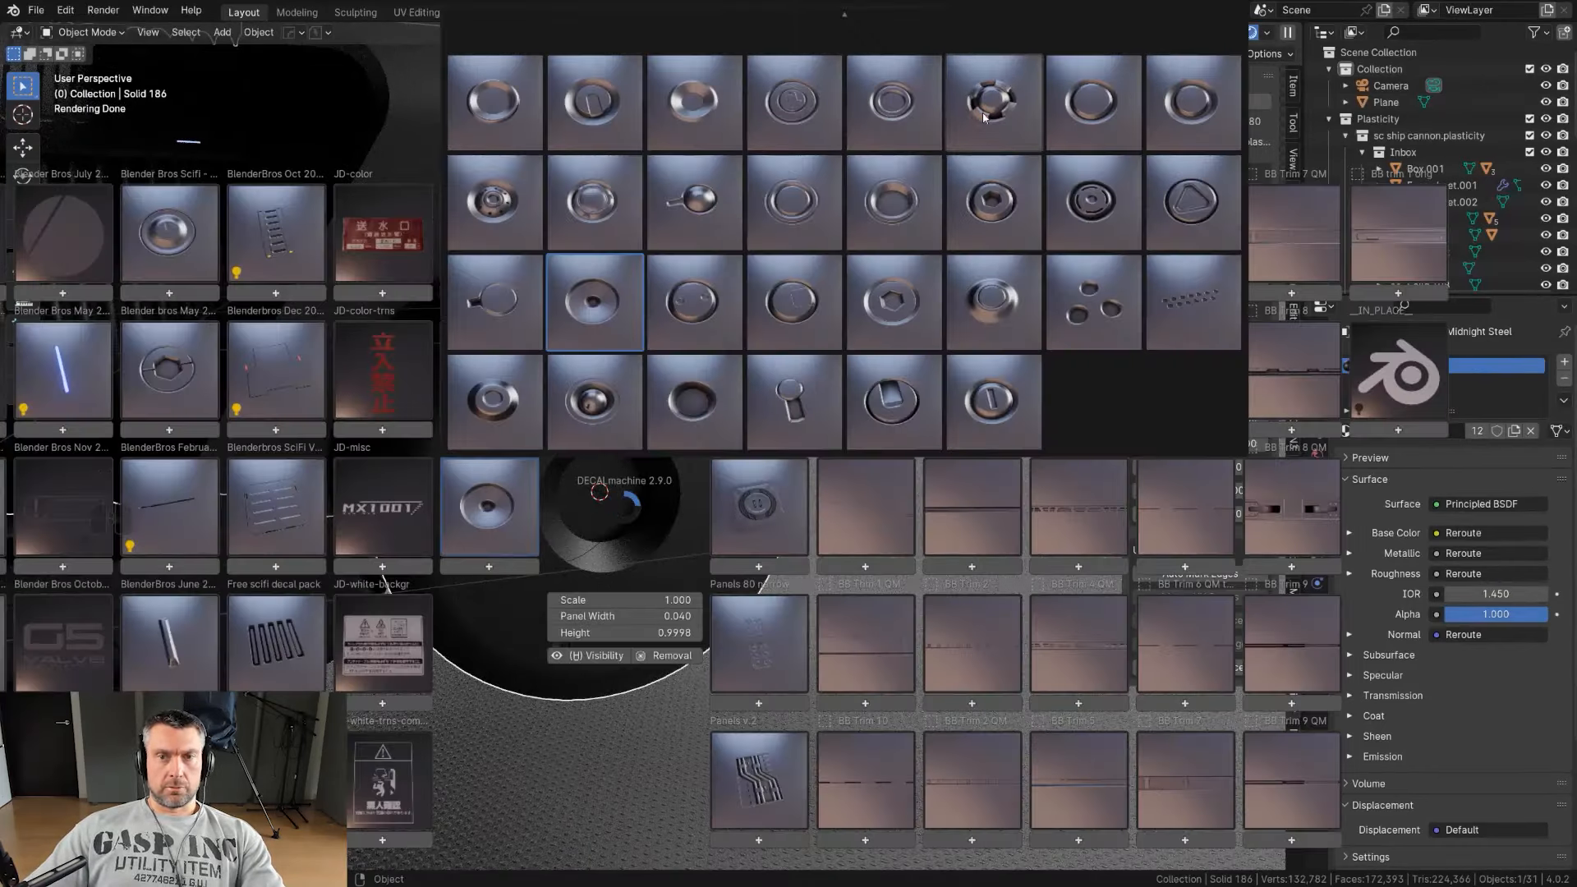
pyautogui.click(984, 117)
pyautogui.click(735, 541)
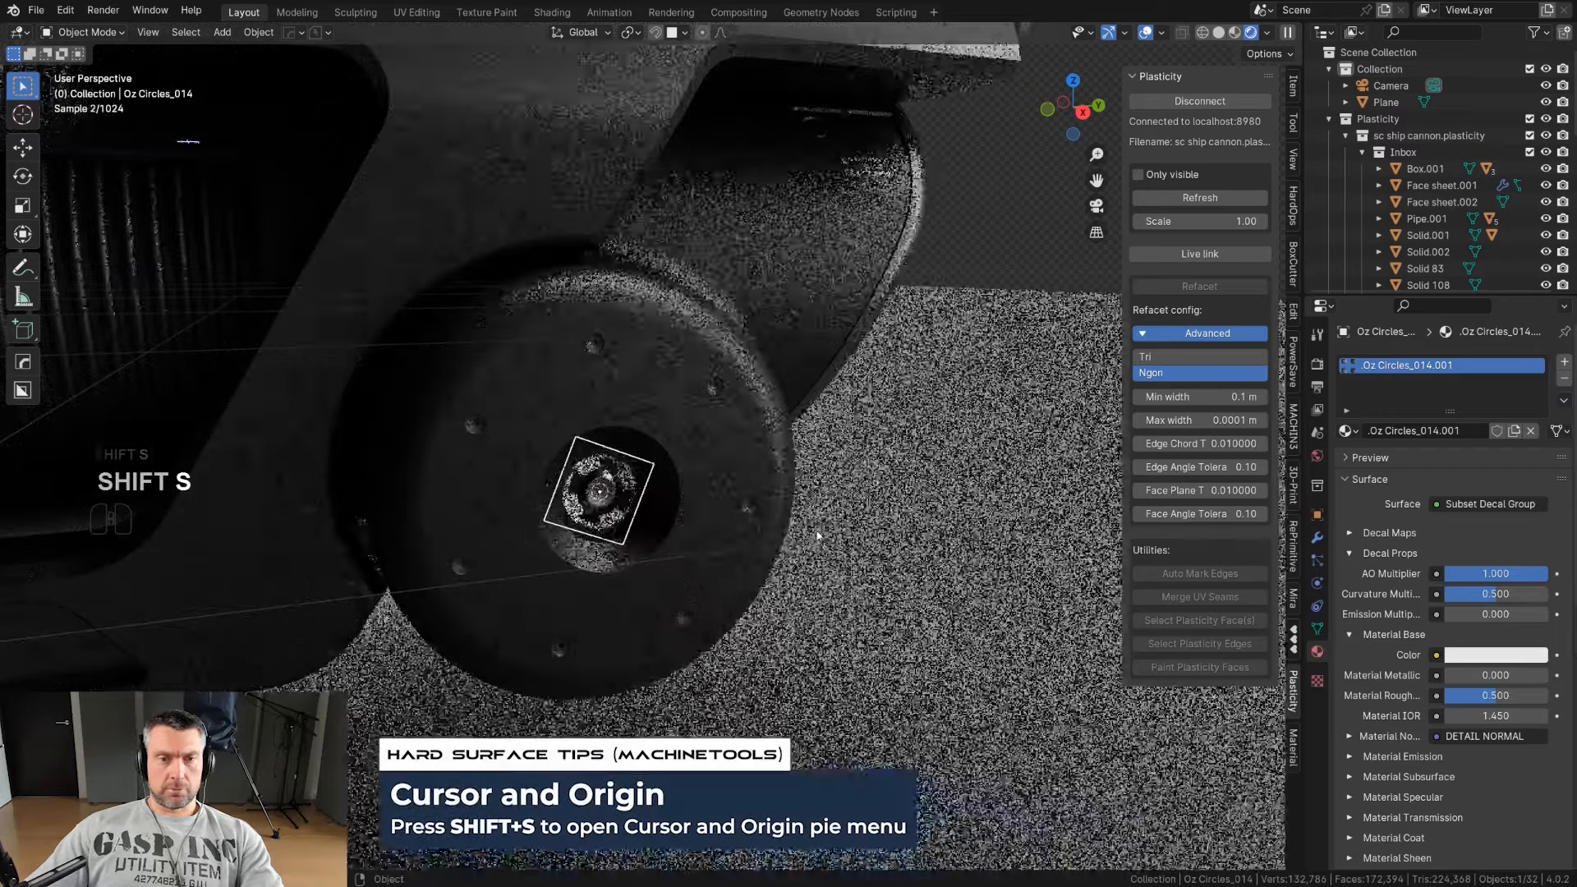
# Step: Enlarge the Oz Circles_014 decal in the hub recess and project it onto the surface
pyautogui.press('s')
pyautogui.click(862, 523)
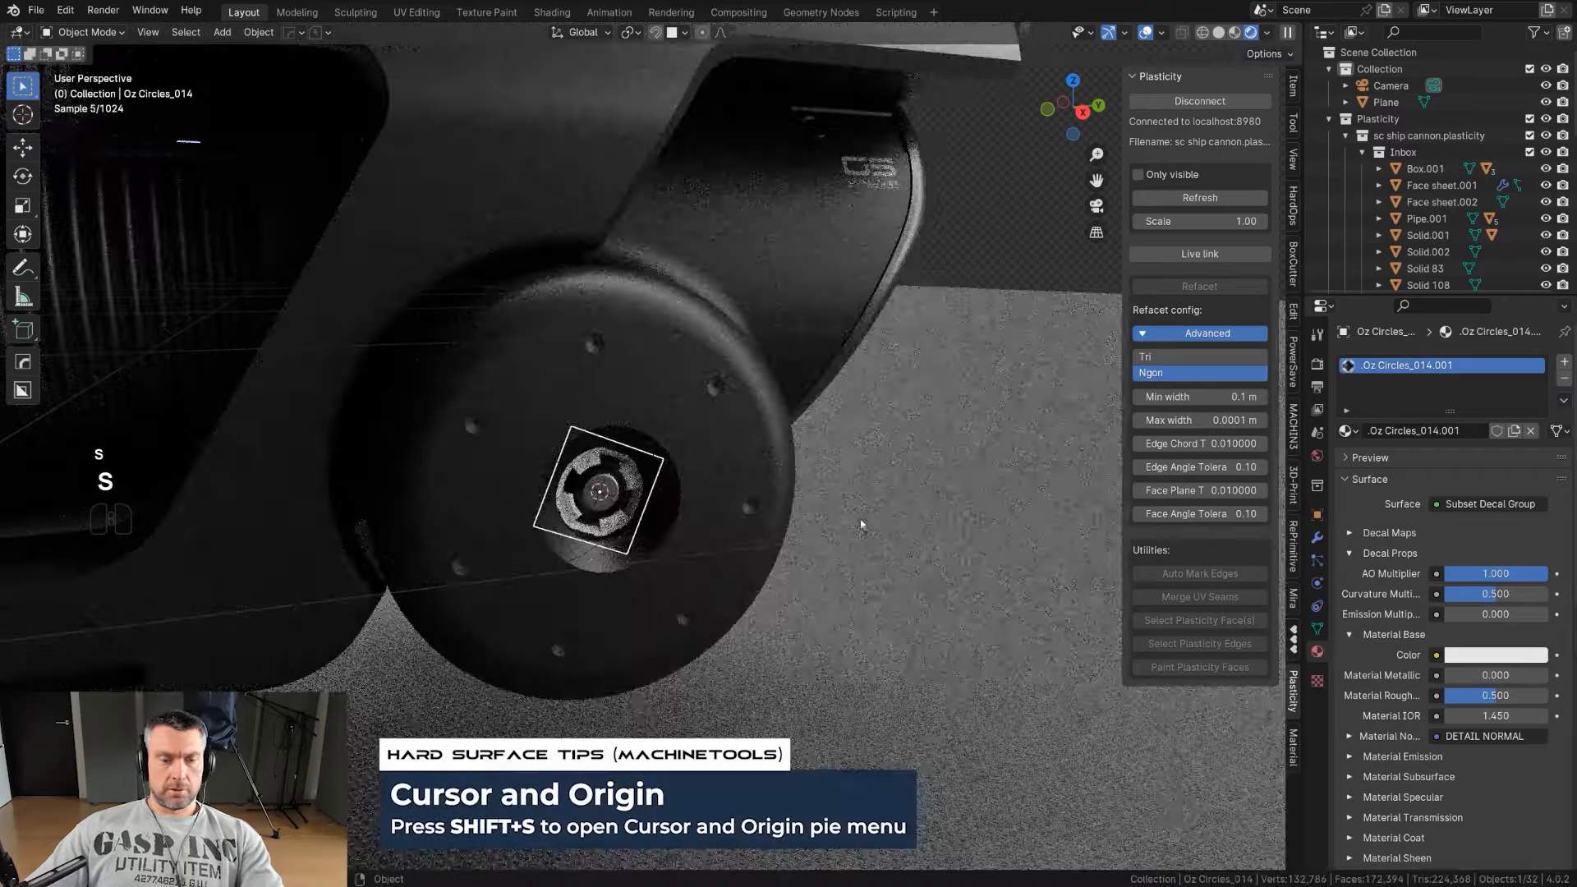
pyautogui.press('d')
pyautogui.keyDown('alt'); pyautogui.click(825, 396); pyautogui.keyUp('alt')
pyautogui.click(839, 410)
pyautogui.scroll(2, 692, 497)
# Step: Match the base material of the projected Oz Circles_014 decal in the hub recess to Midnight Steel
pyautogui.press('d')
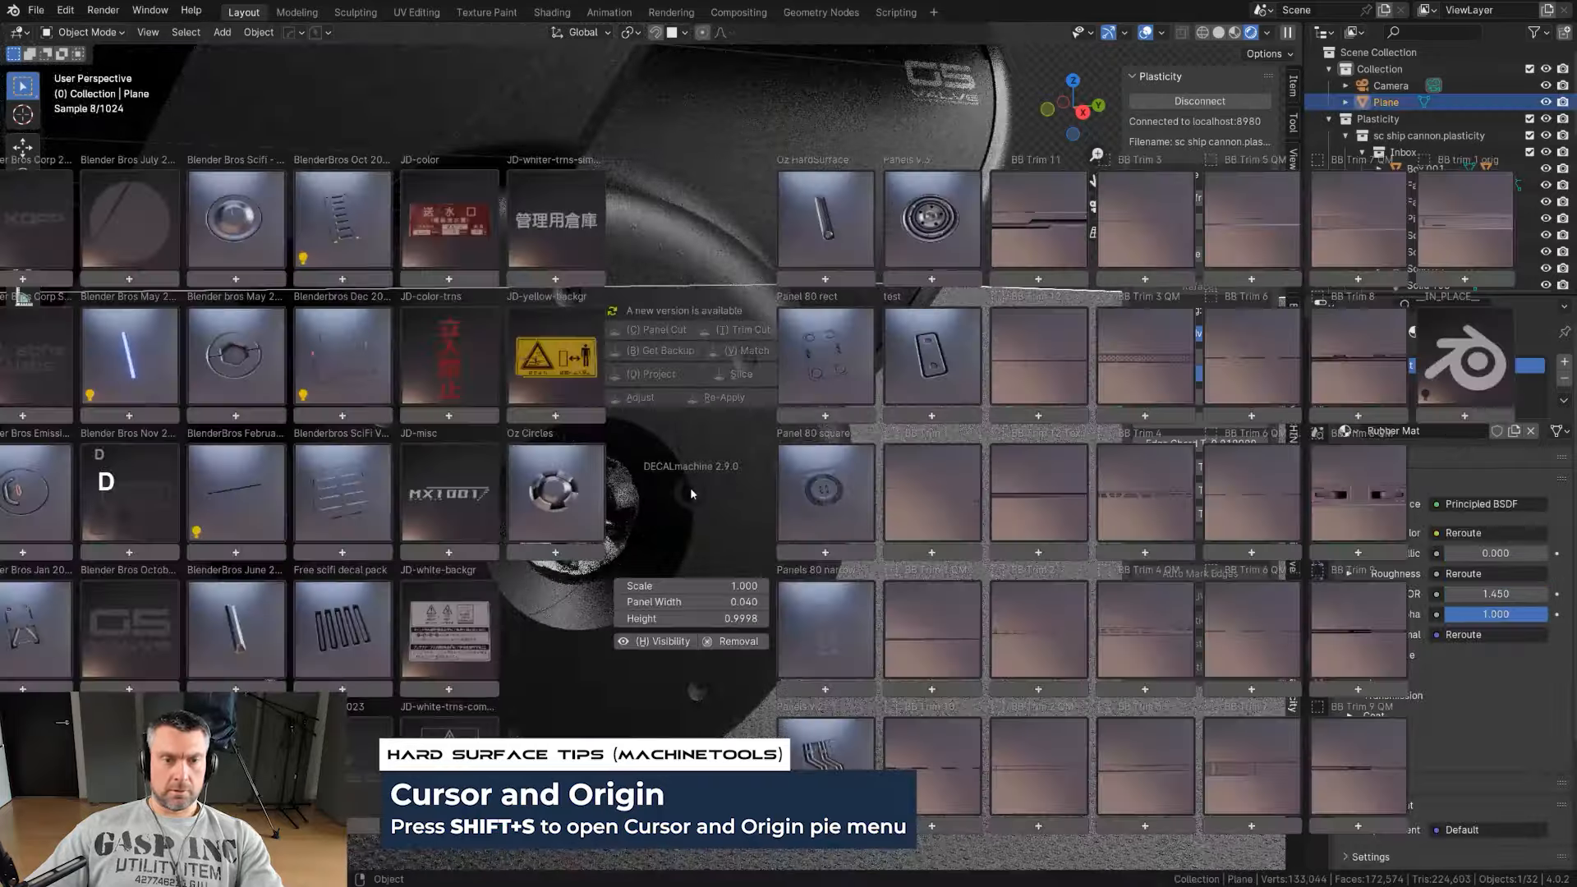
pyautogui.rightClick(641, 498)
pyautogui.click(588, 510)
pyautogui.press('d')
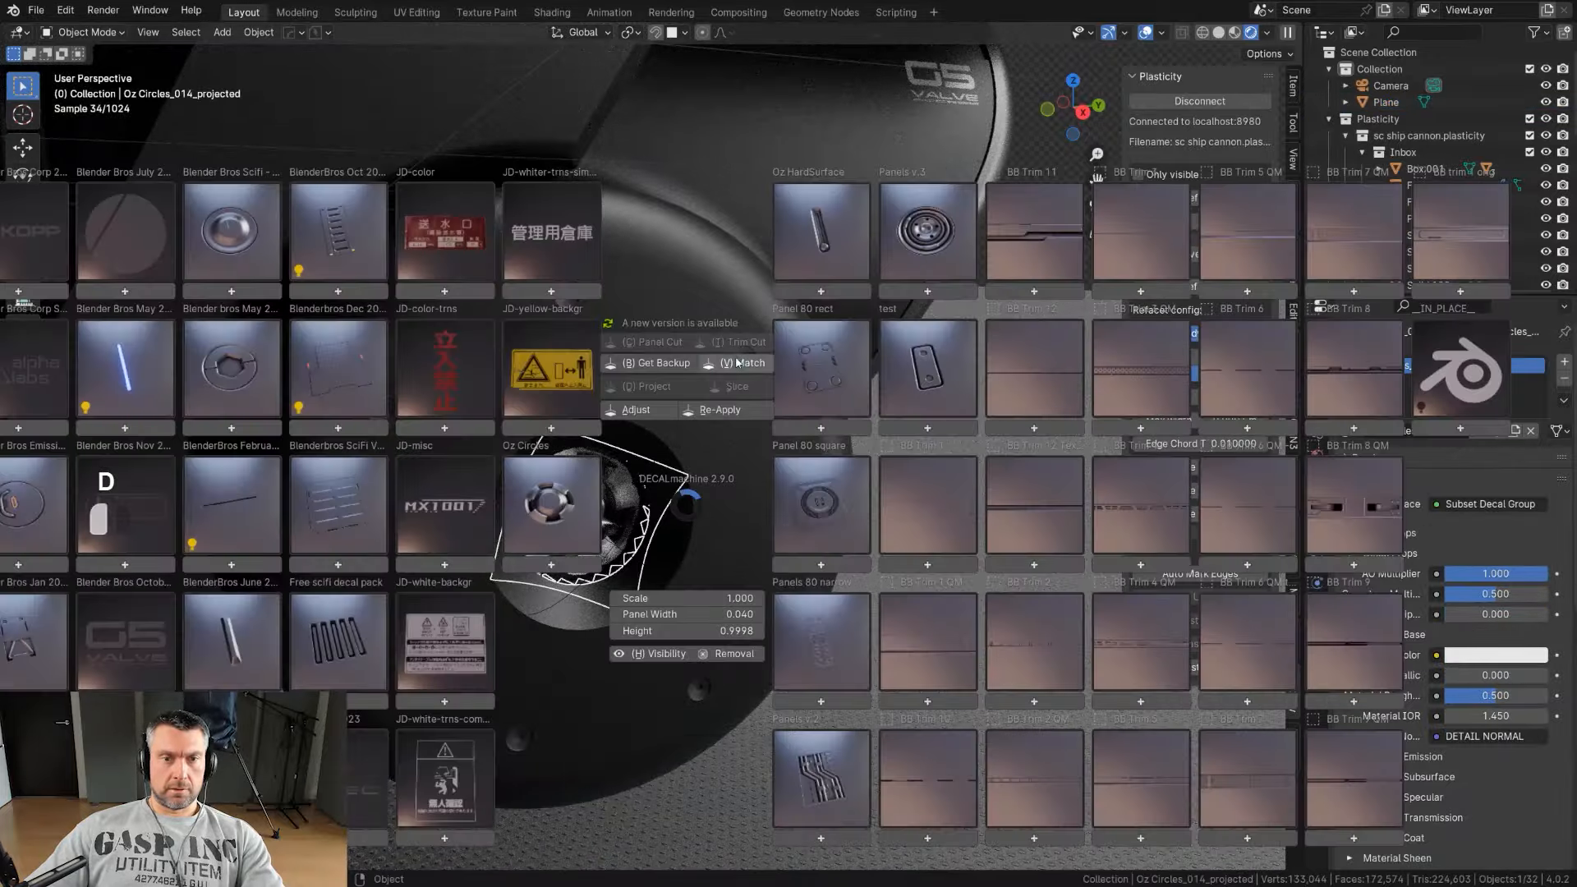
pyautogui.click(738, 362)
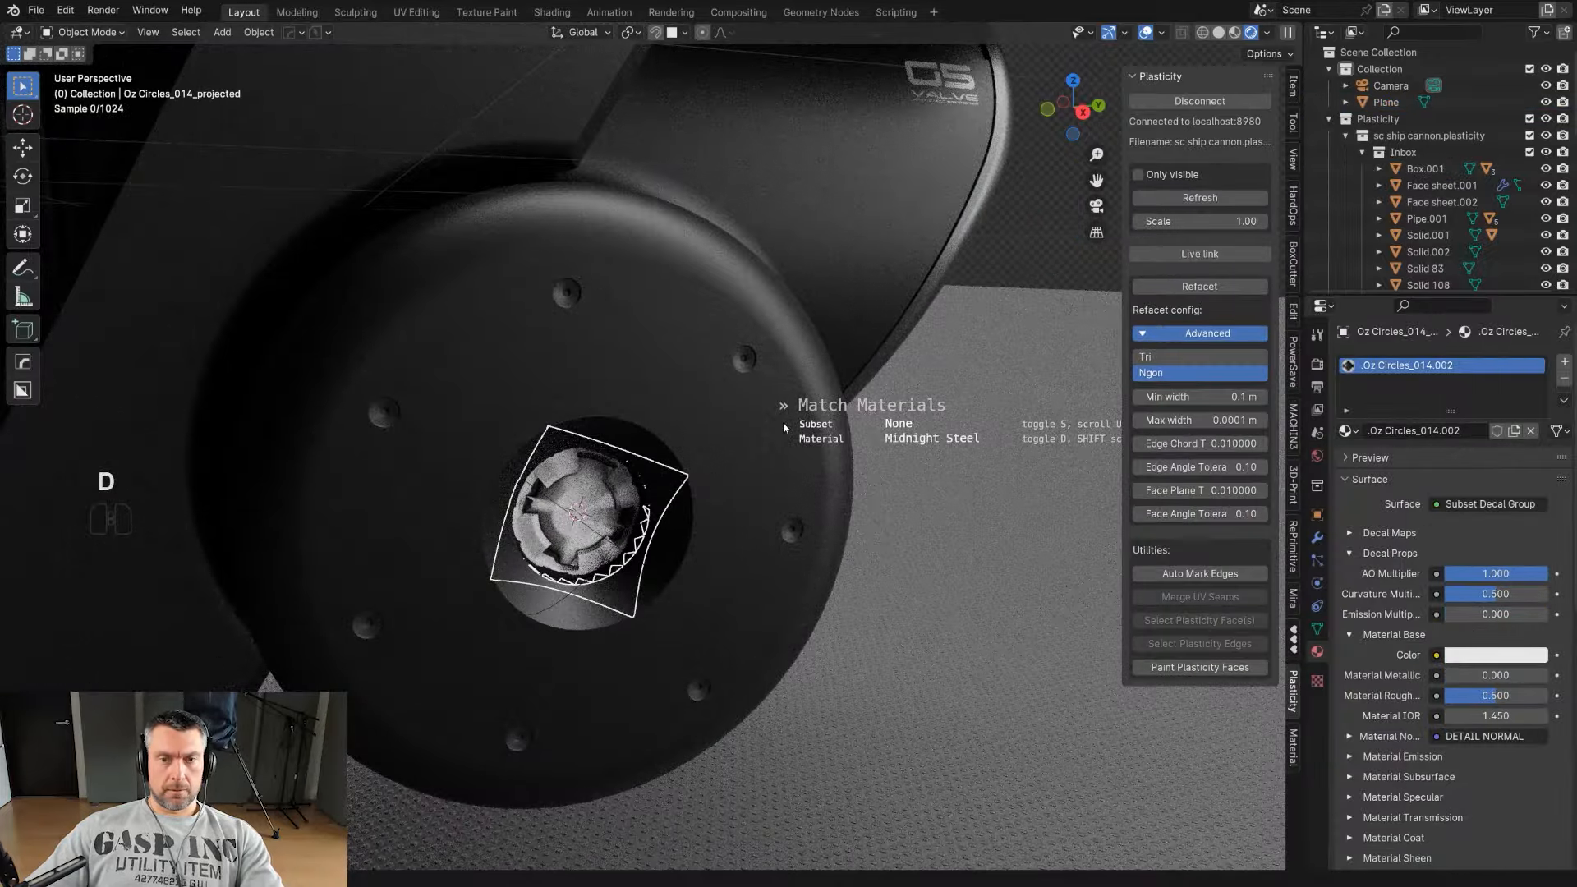
# Step: Match the subset material of the projected Oz Circles_014 decal to Midnight Steel
pyautogui.press('d')
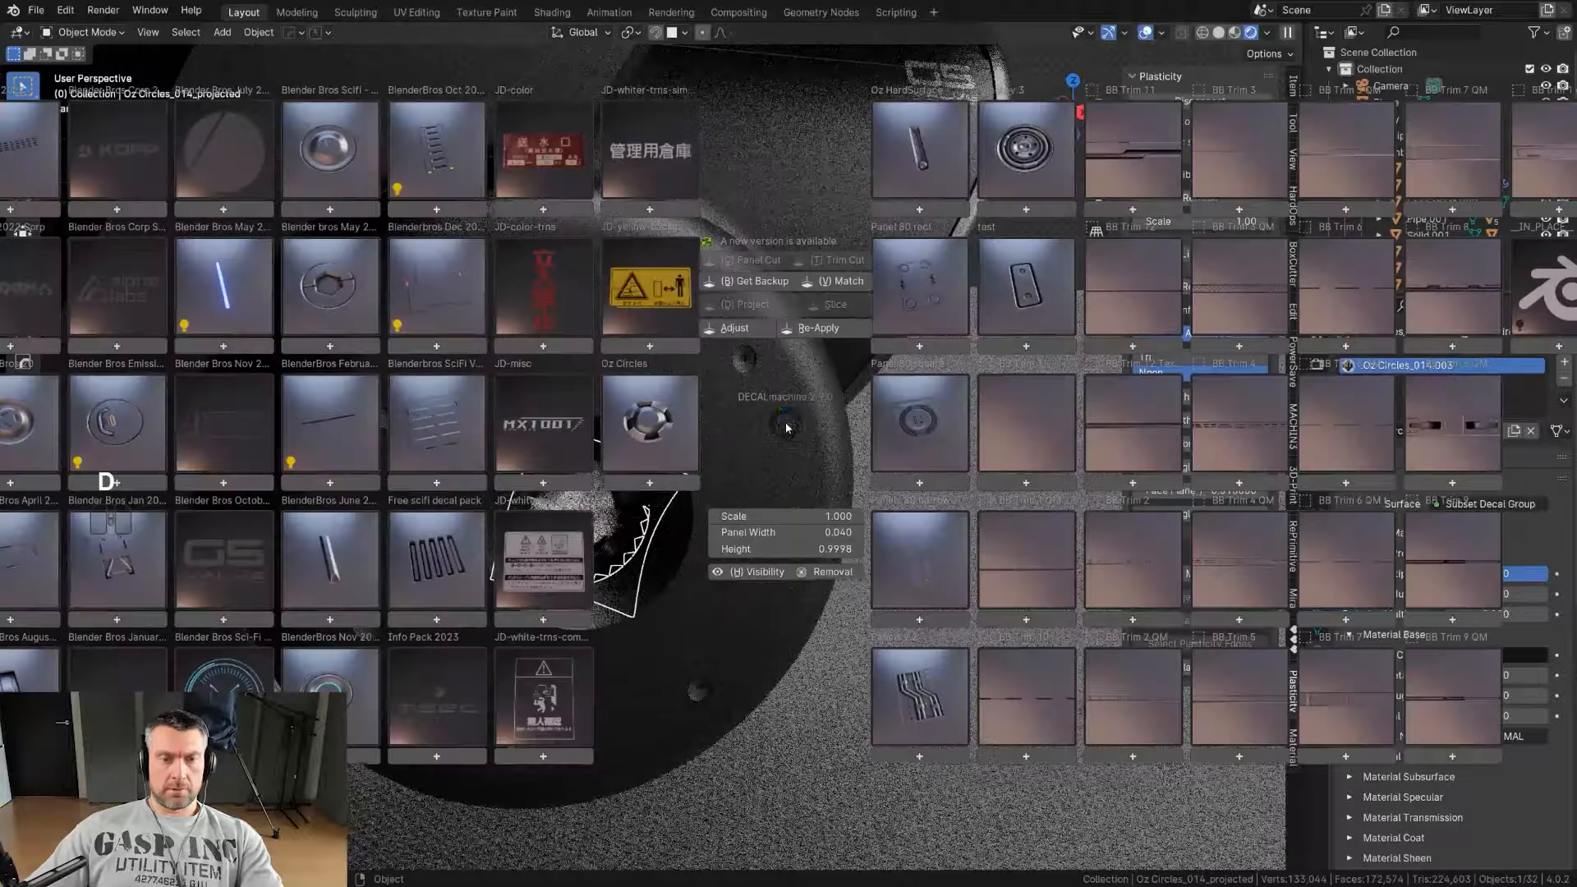
pyautogui.click(839, 281)
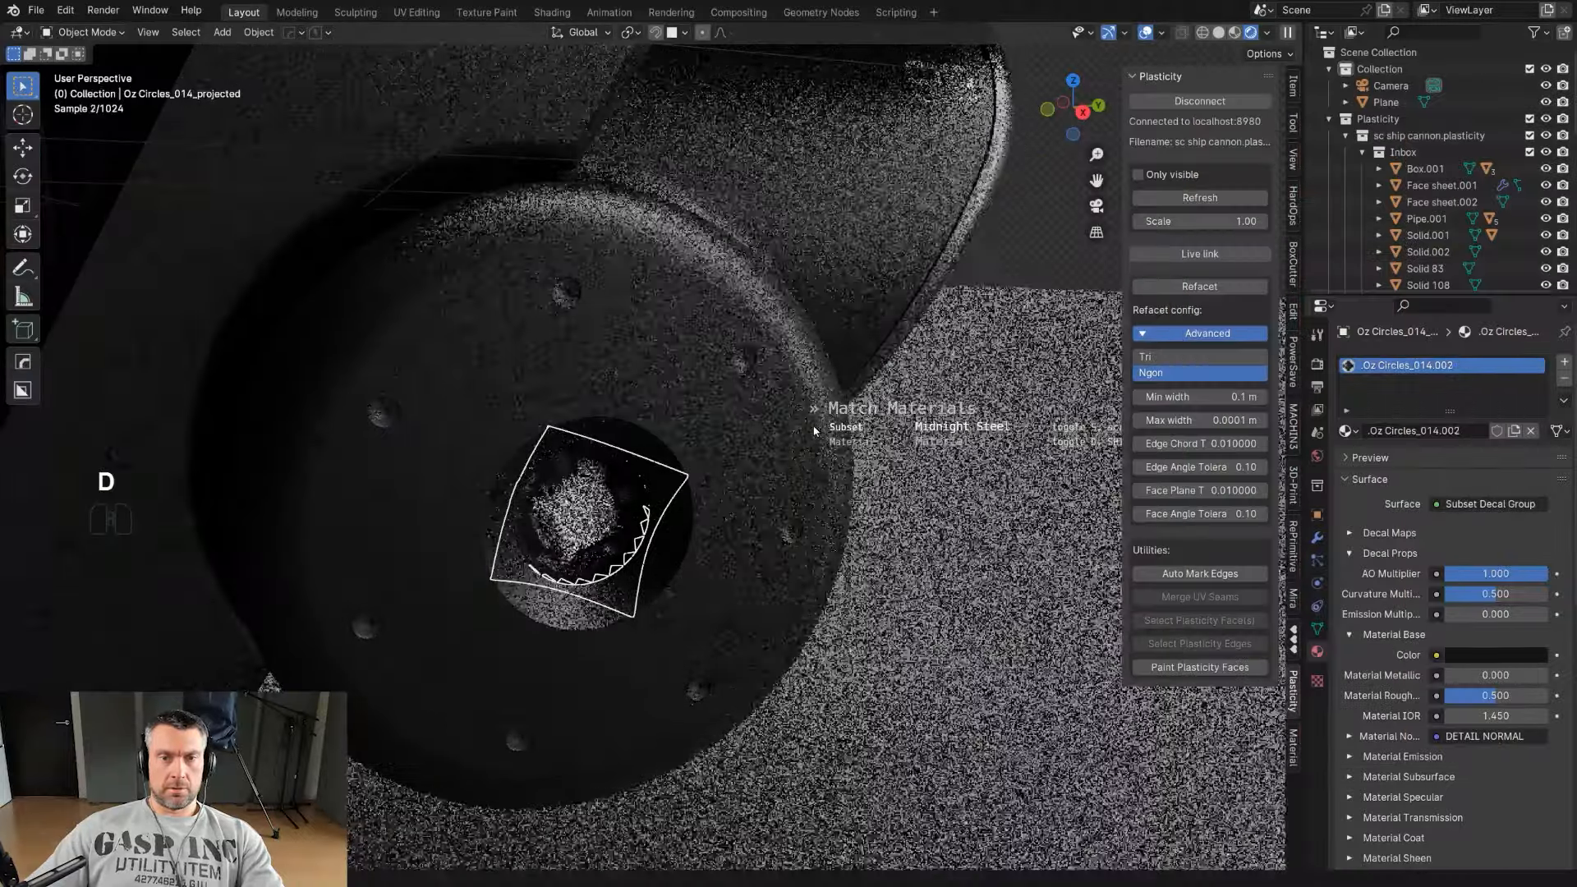
pyautogui.click(813, 431)
pyautogui.click(760, 532)
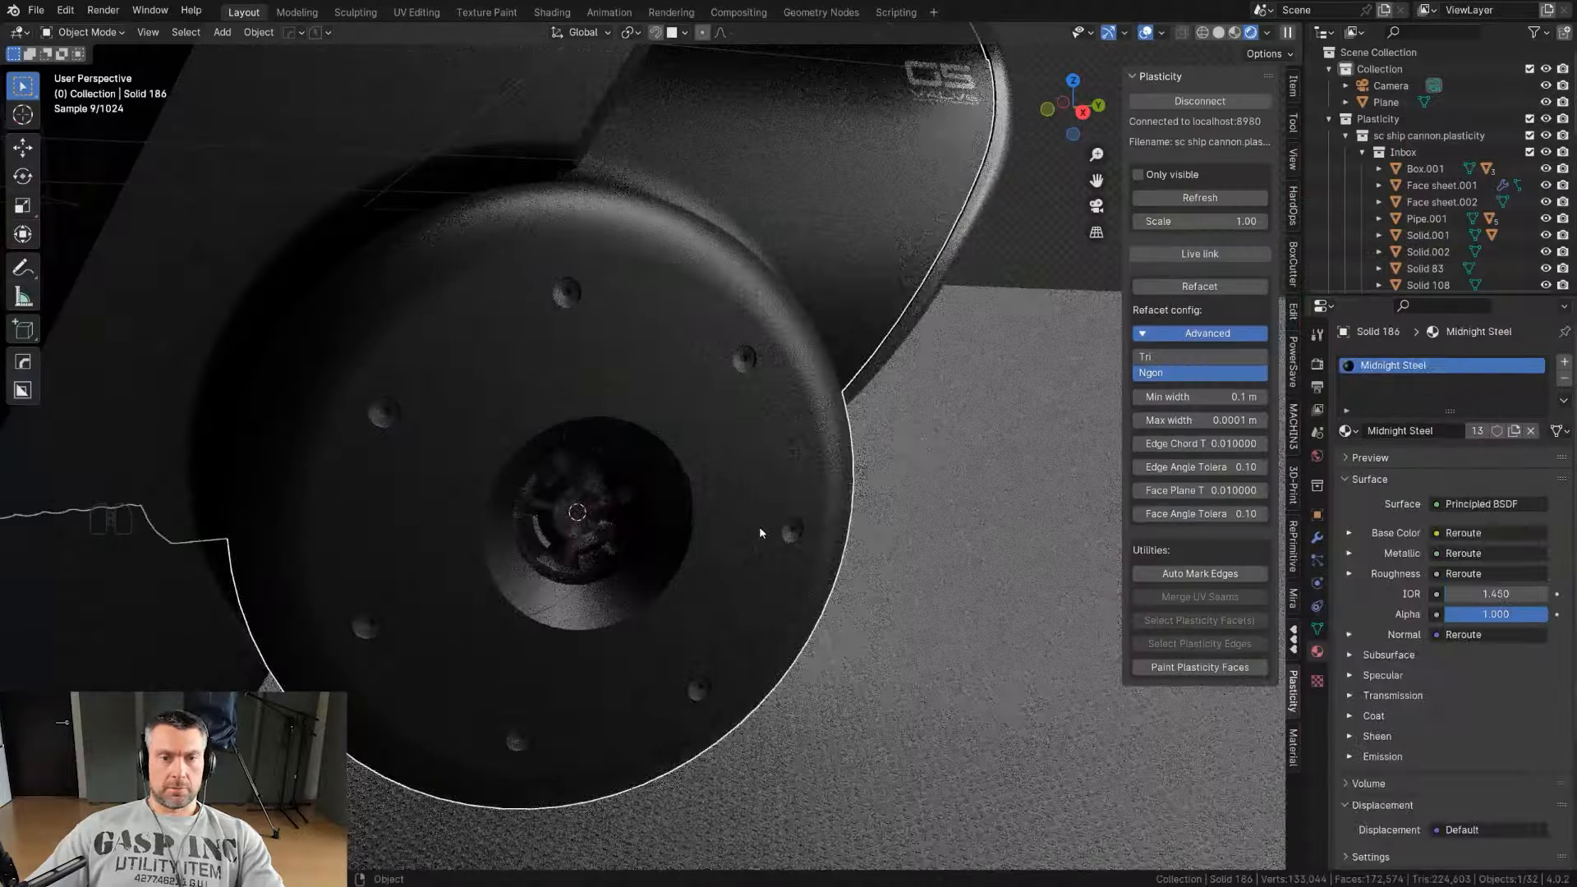
pyautogui.scroll(-3, 653, 484)
pyautogui.scroll(-4, 578, 506)
pyautogui.click(796, 593)
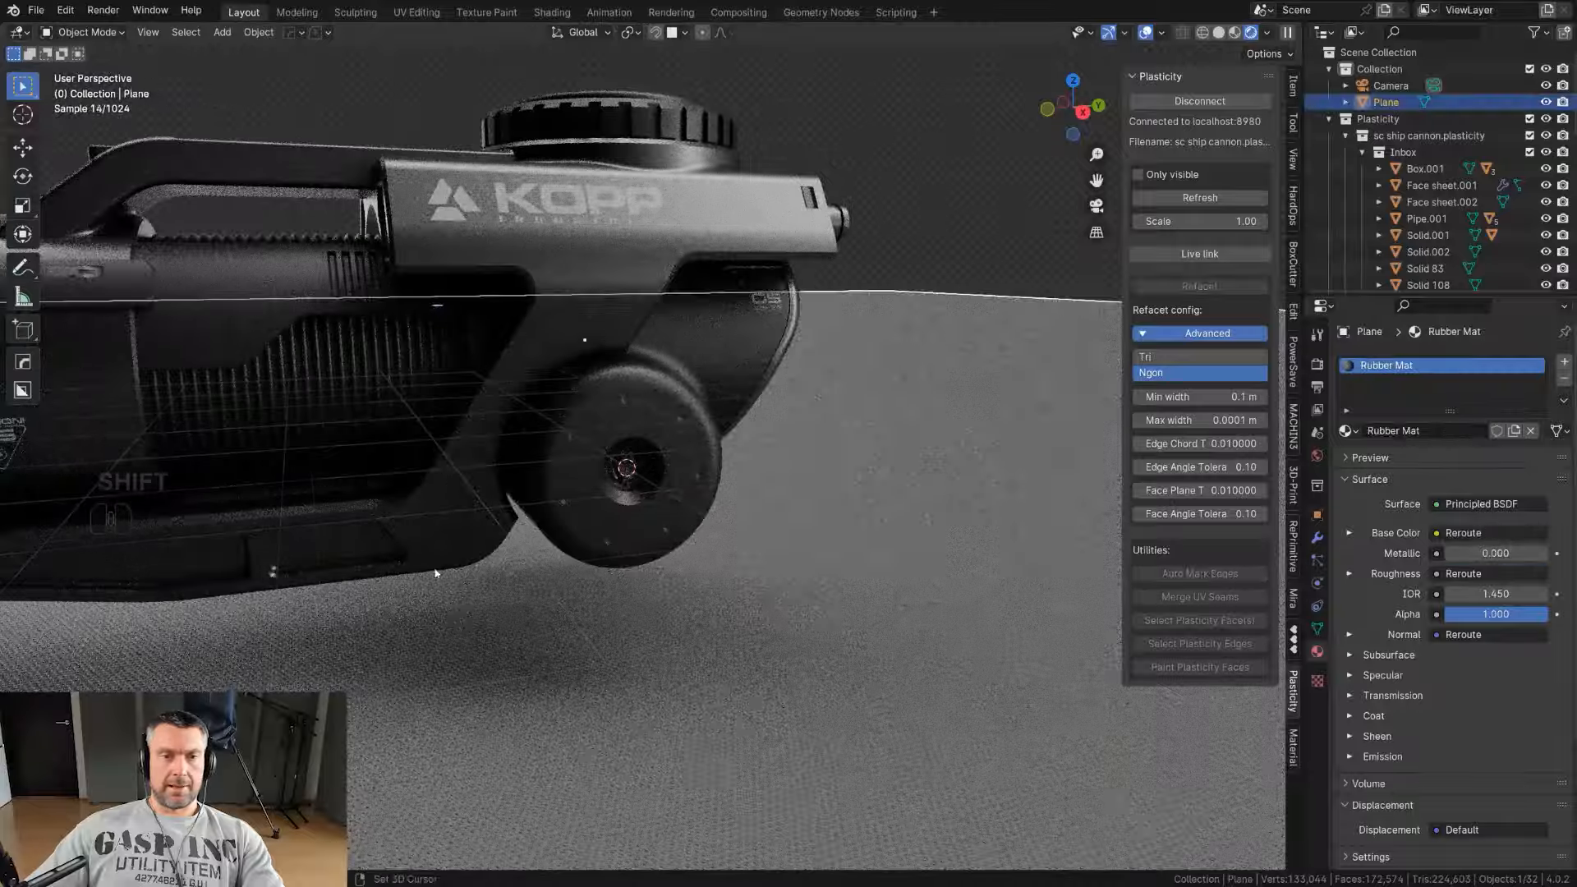
# Step: Insert the Blender Bros Nov 2021_001 info decal on the side body panel behind the latch plate and scale it down
pyautogui.keyDown('shift'); pyautogui.moveTo(436, 574); pyautogui.dragTo(774, 496, button='middle'); pyautogui.keyUp('shift')
pyautogui.scroll(-1, 775, 496)
pyautogui.keyDown('shift'); pyautogui.moveTo(466, 515); pyautogui.dragTo(440, 588, button='middle'); pyautogui.keyUp('shift')
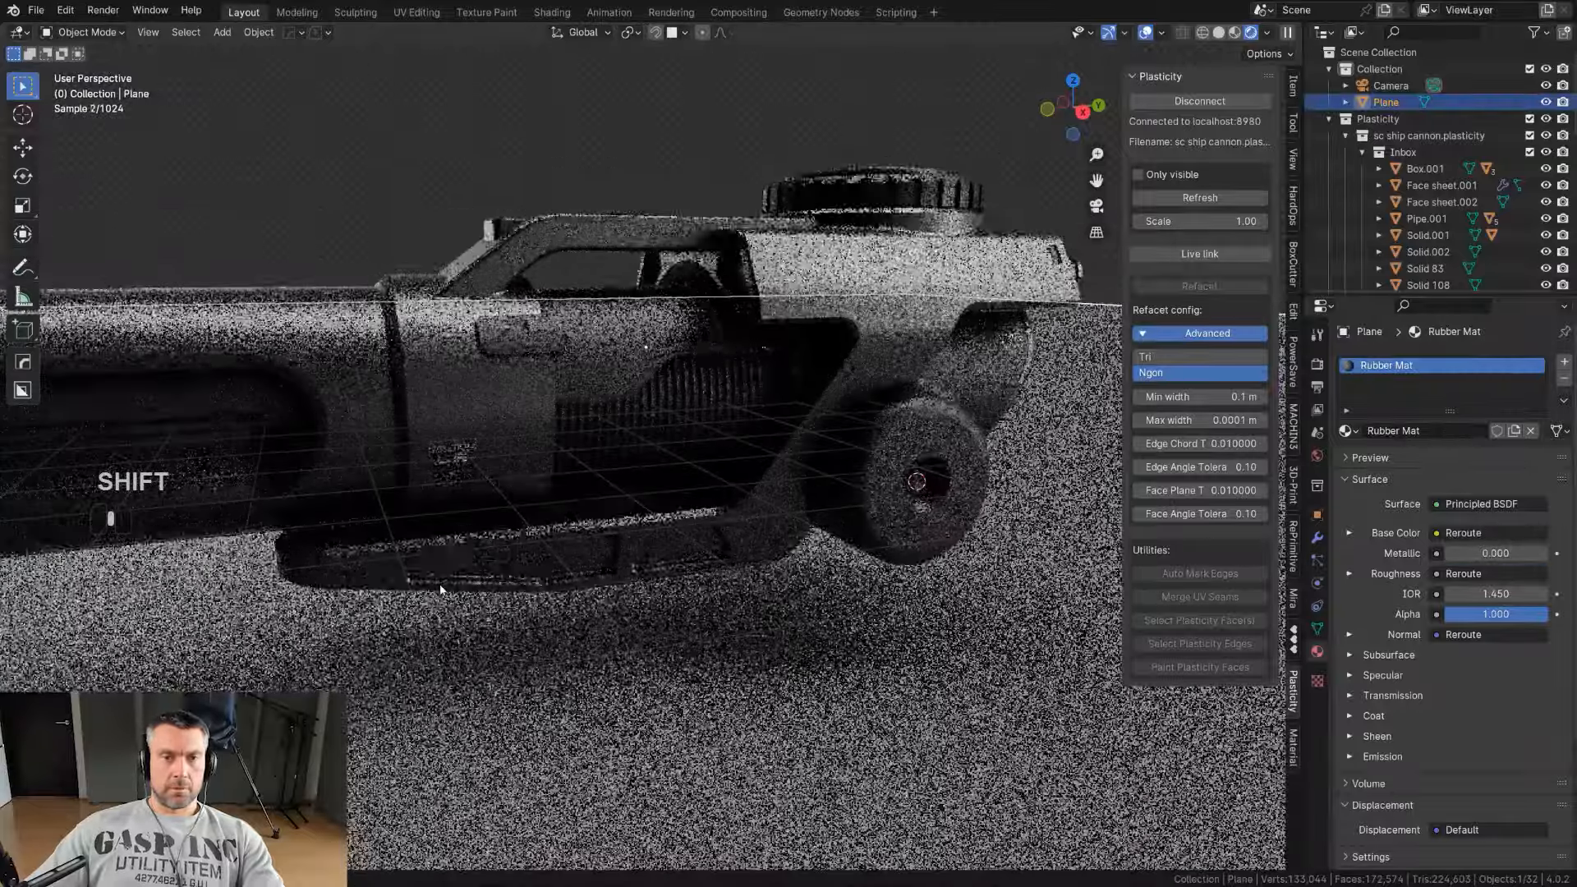
pyautogui.keyDown('shift'); pyautogui.moveTo(784, 470); pyautogui.dragTo(457, 493, button='middle'); pyautogui.keyUp('shift')
pyautogui.scroll(6, 456, 496)
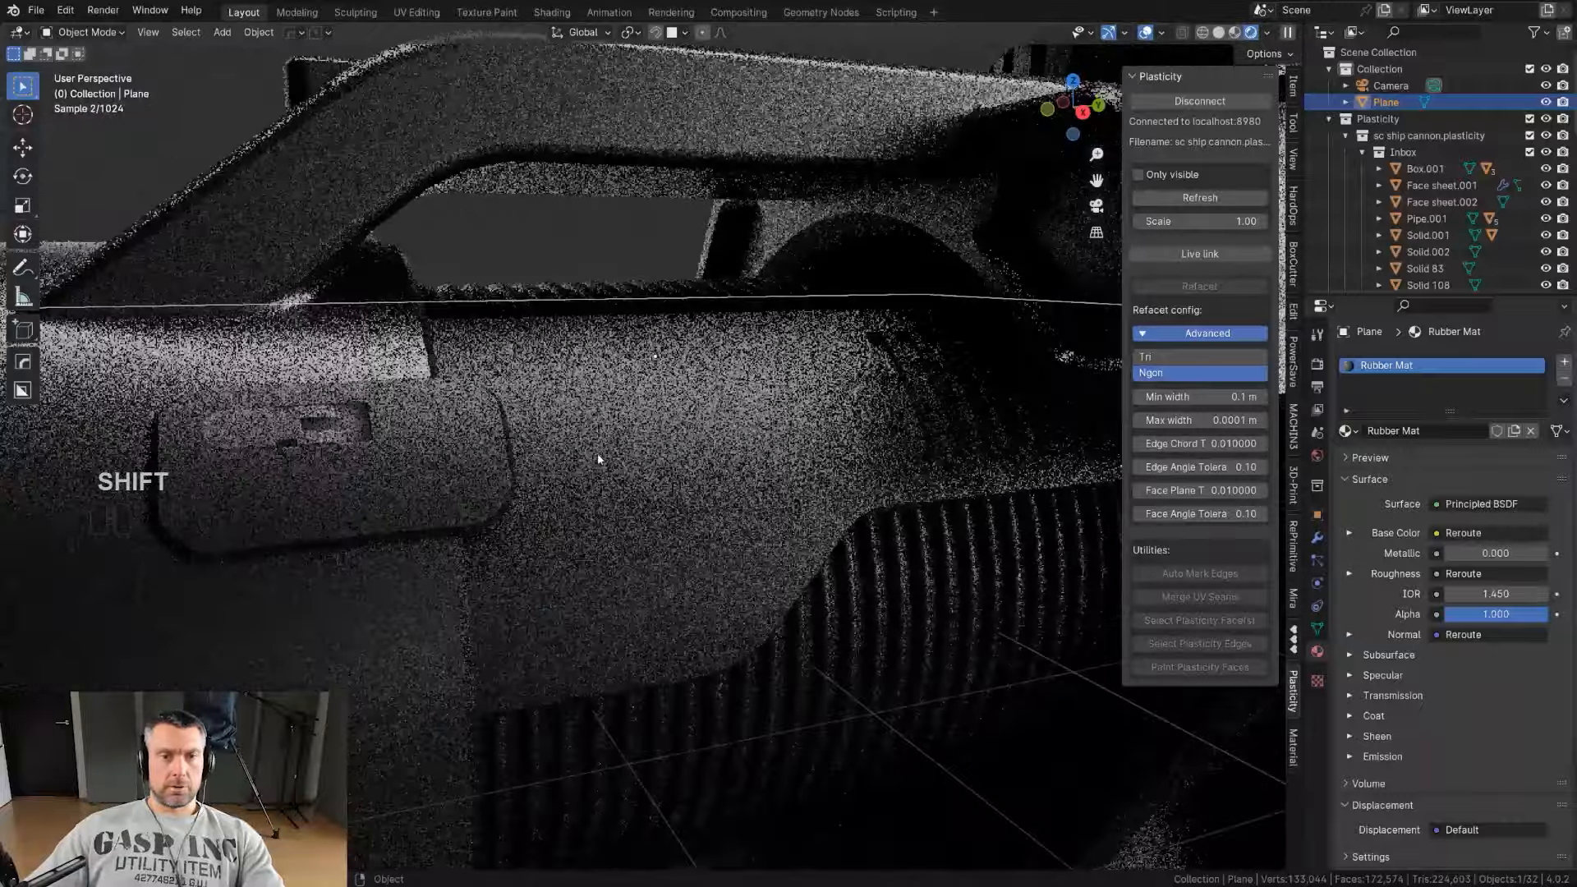
pyautogui.click(519, 367)
pyautogui.scroll(2, 519, 367)
pyautogui.press('d')
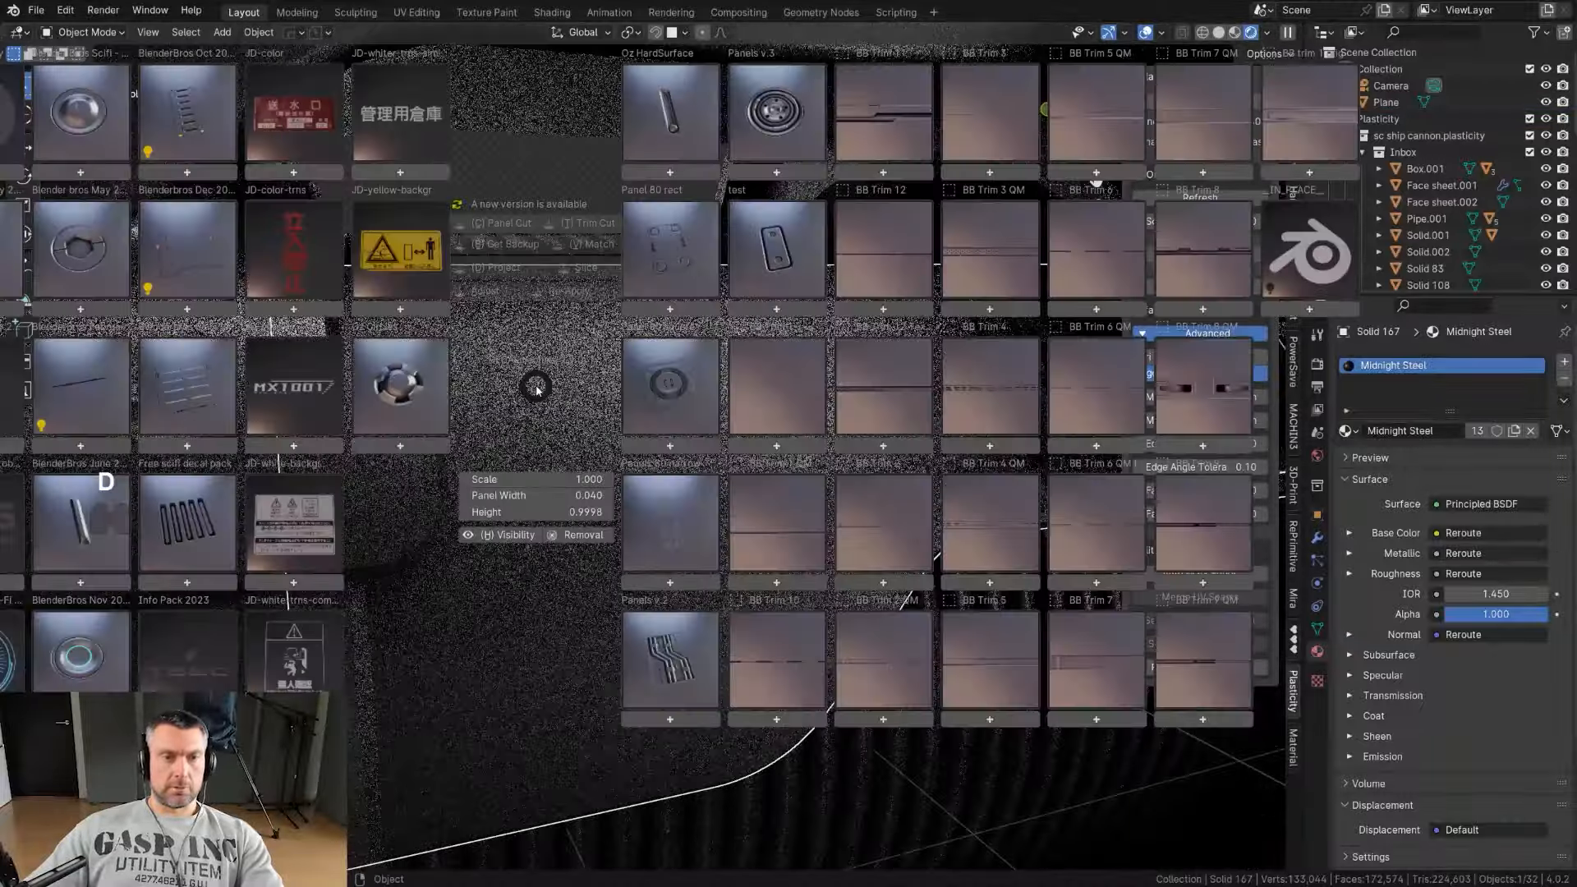
pyautogui.press('d')
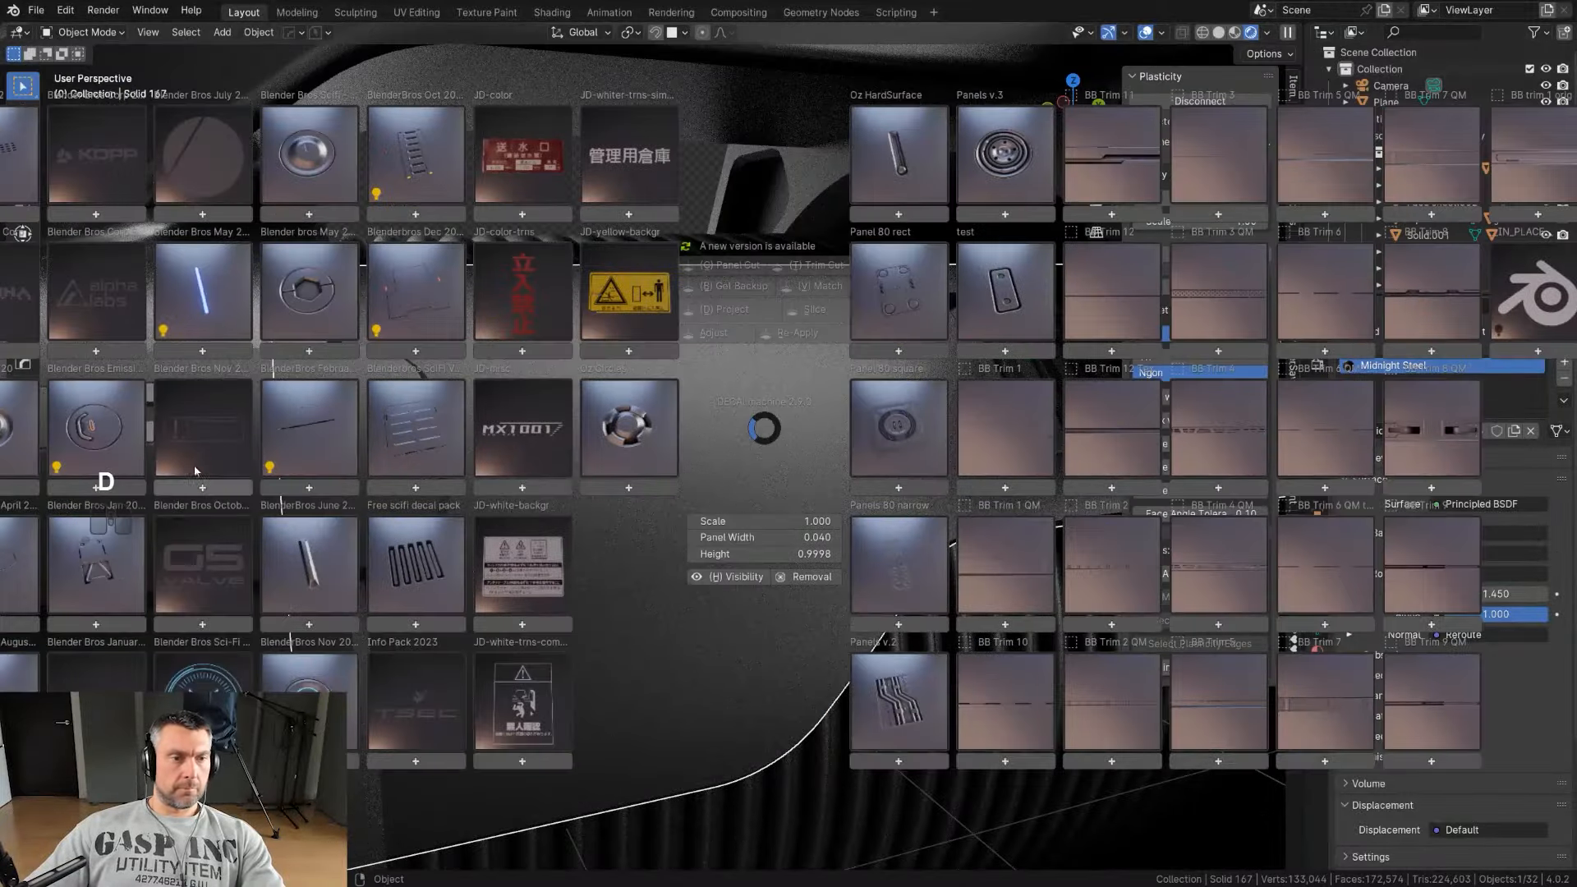
pyautogui.click(207, 426)
pyautogui.press('s')
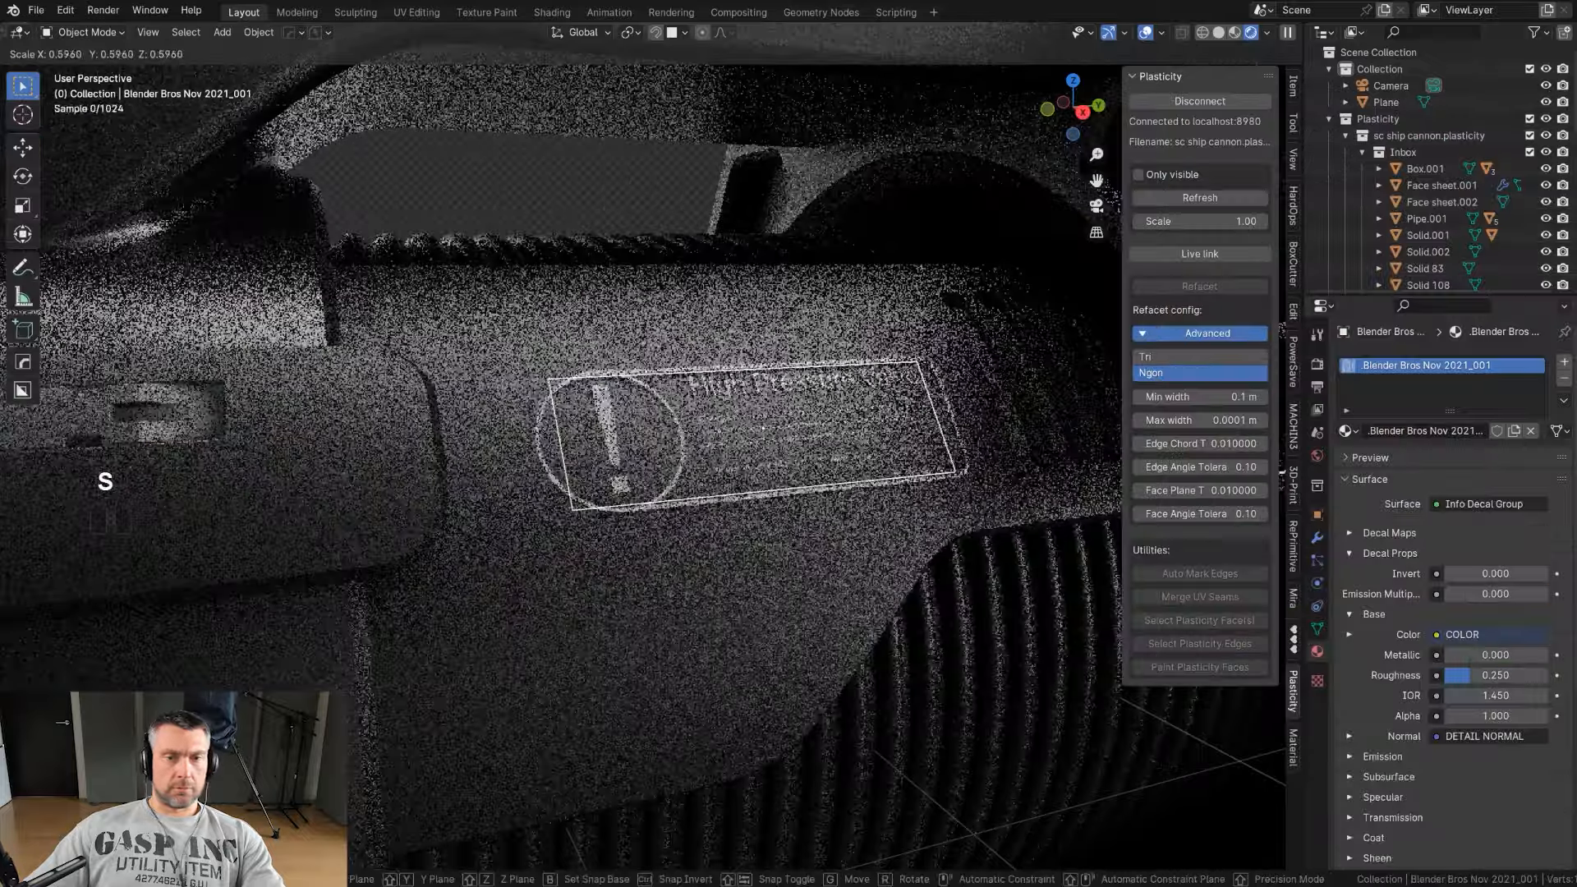
pyautogui.click(775, 429)
# Step: Move the Blender Bros Nov 2021_001 decal to the panel's upper front corner above the latch plate and project it onto the surface
pyautogui.press('g')
pyautogui.press('g')
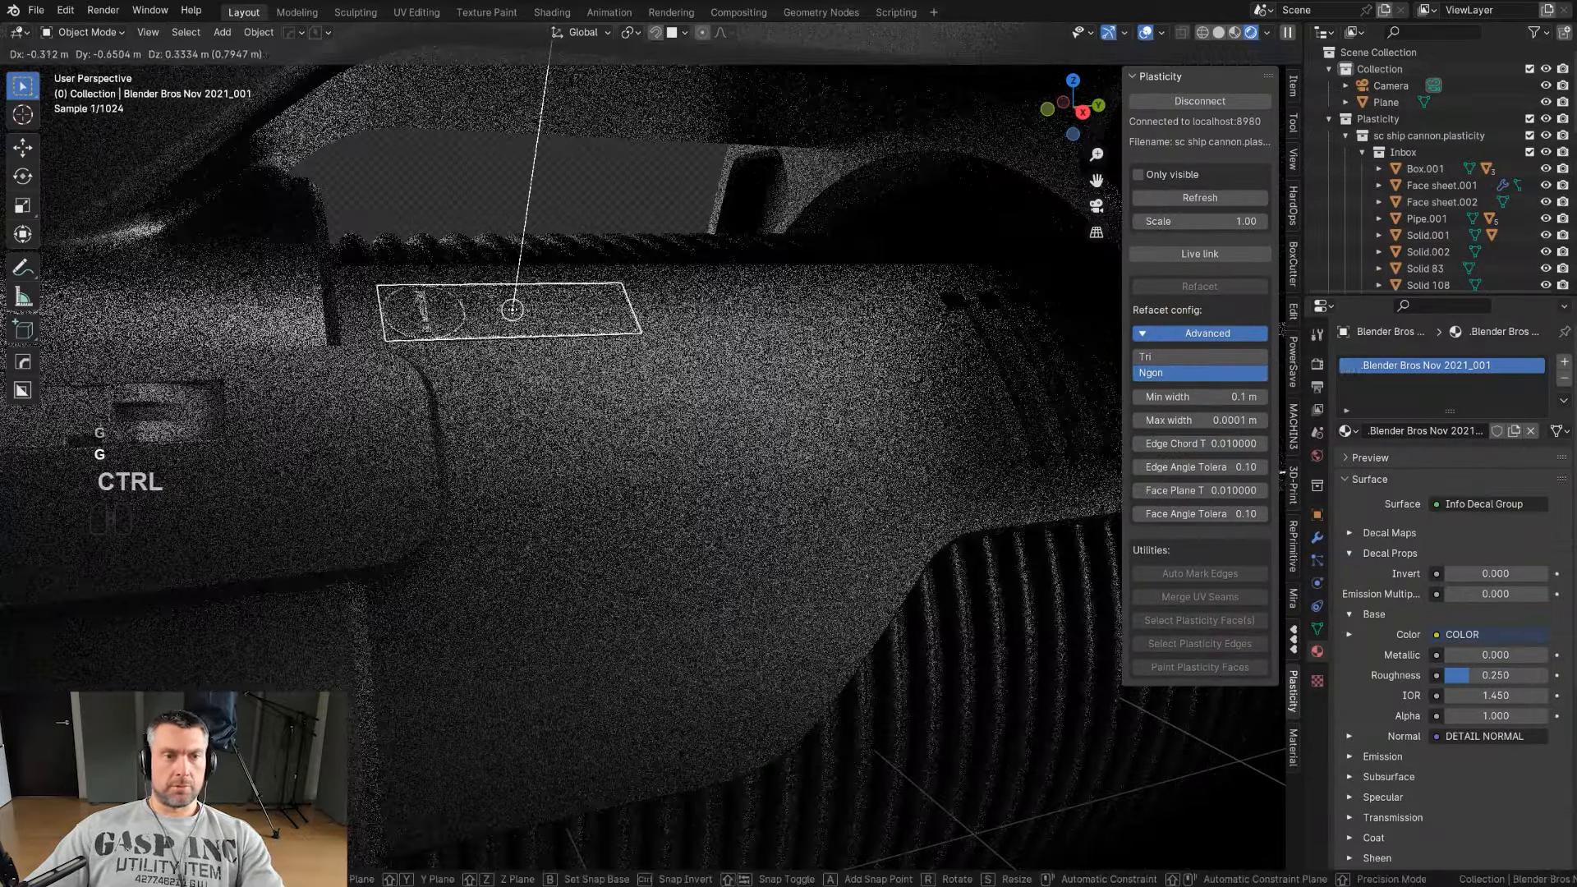
pyautogui.keyDown('ctrl'); pyautogui.click(512, 310); pyautogui.keyUp('ctrl')
pyautogui.scroll(-2, 564, 310)
pyautogui.press('d')
pyautogui.keyDown('alt'); pyautogui.click(576, 225); pyautogui.keyUp('alt')
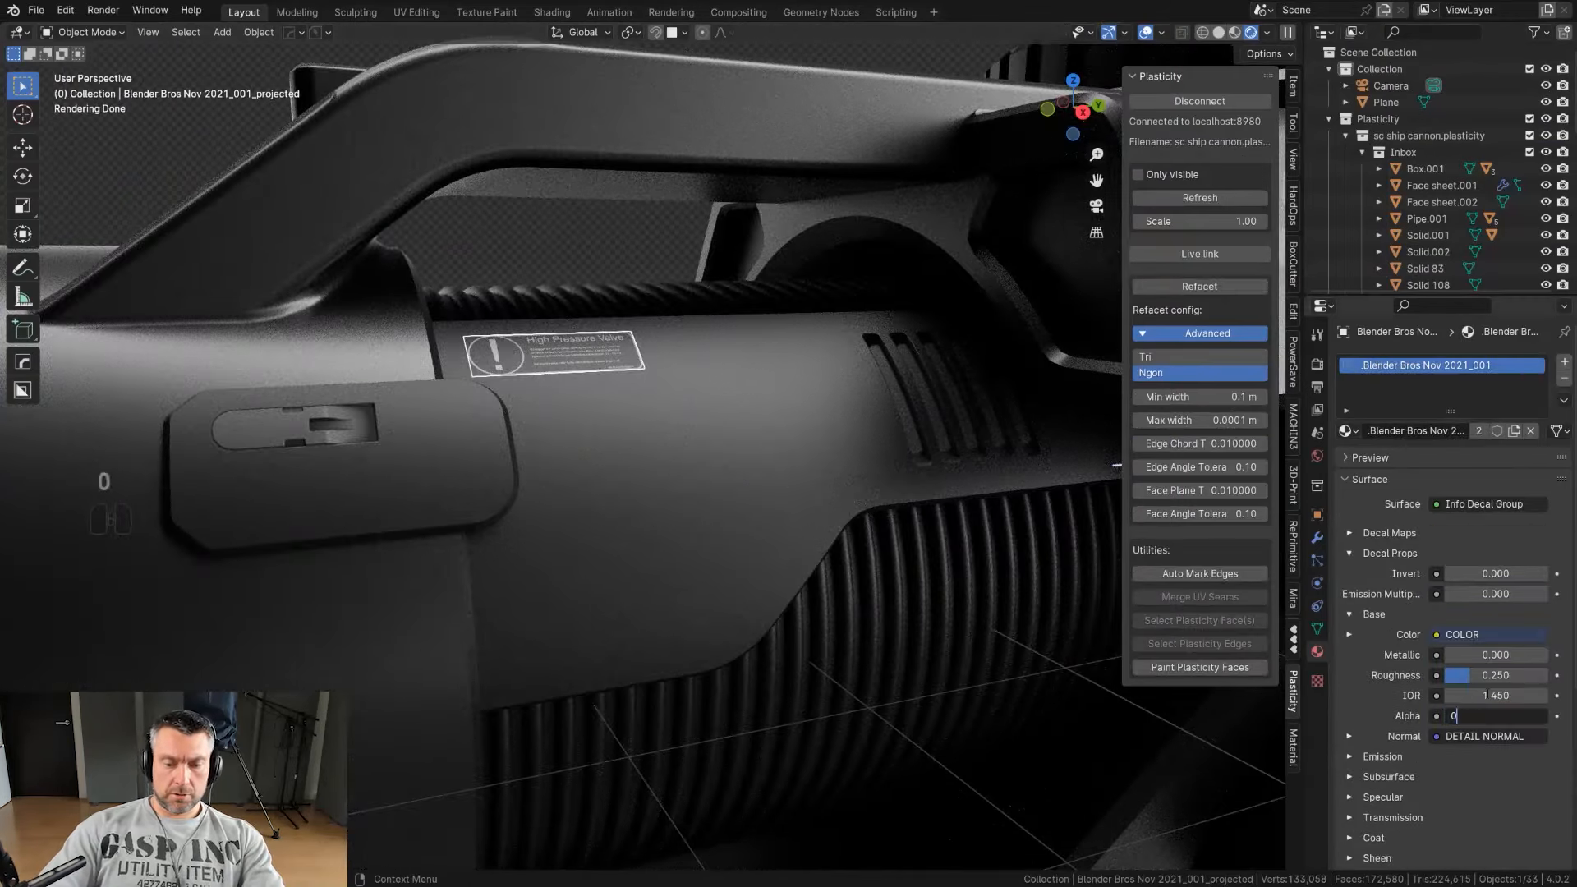
# Step: Set the projected Blender Bros Nov 2021_001 decal's alpha to 0.9 and deselect it
pyautogui.press('Return')
pyautogui.scroll(-4, 837, 619)
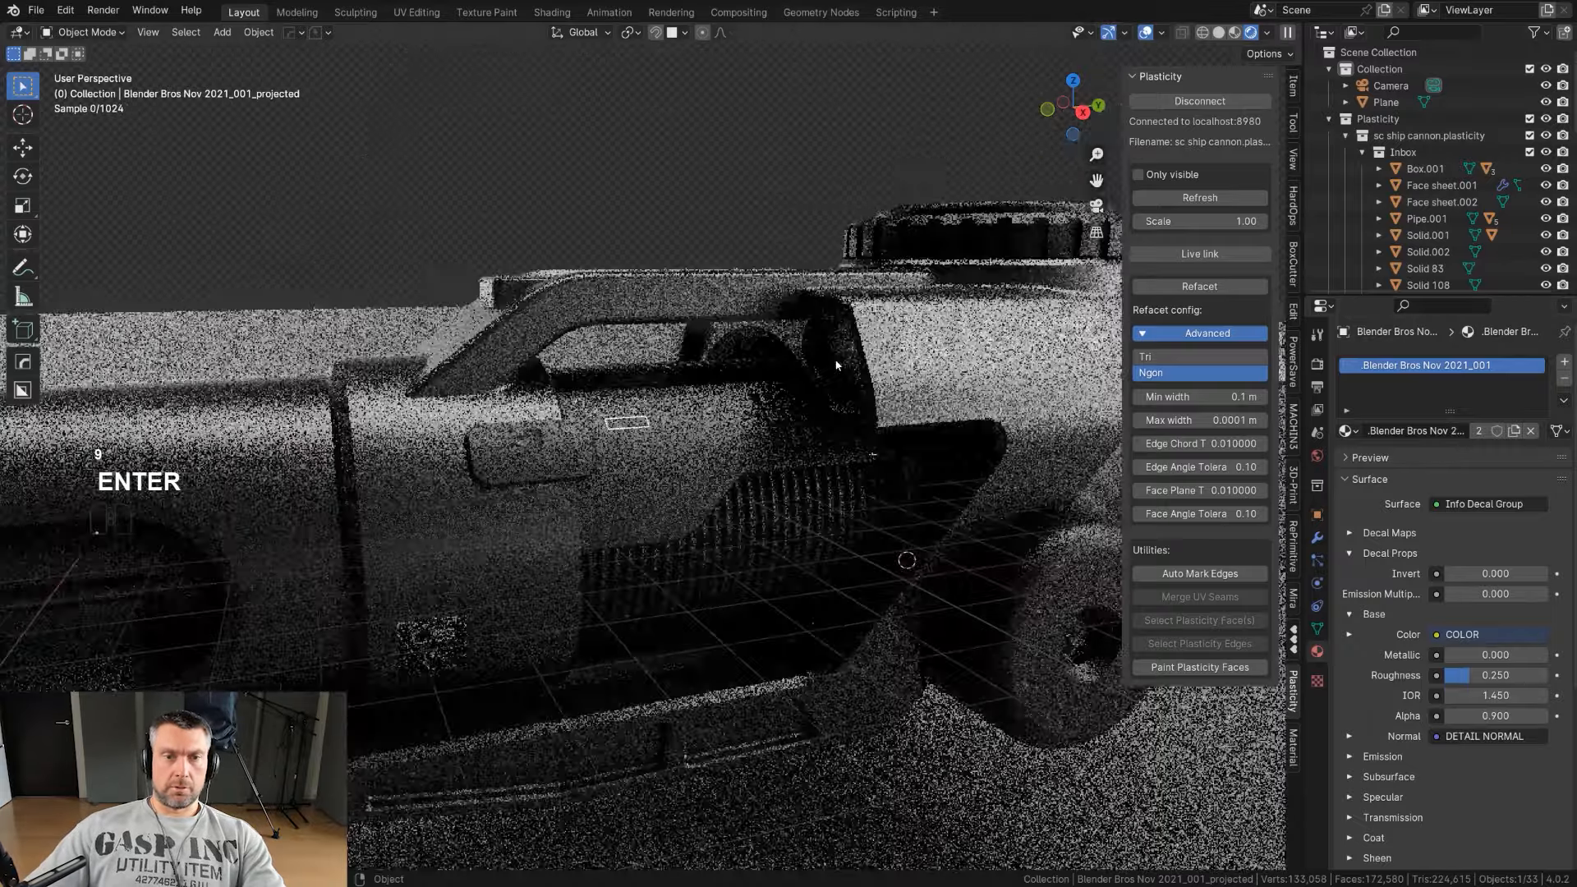
pyautogui.click(837, 619)
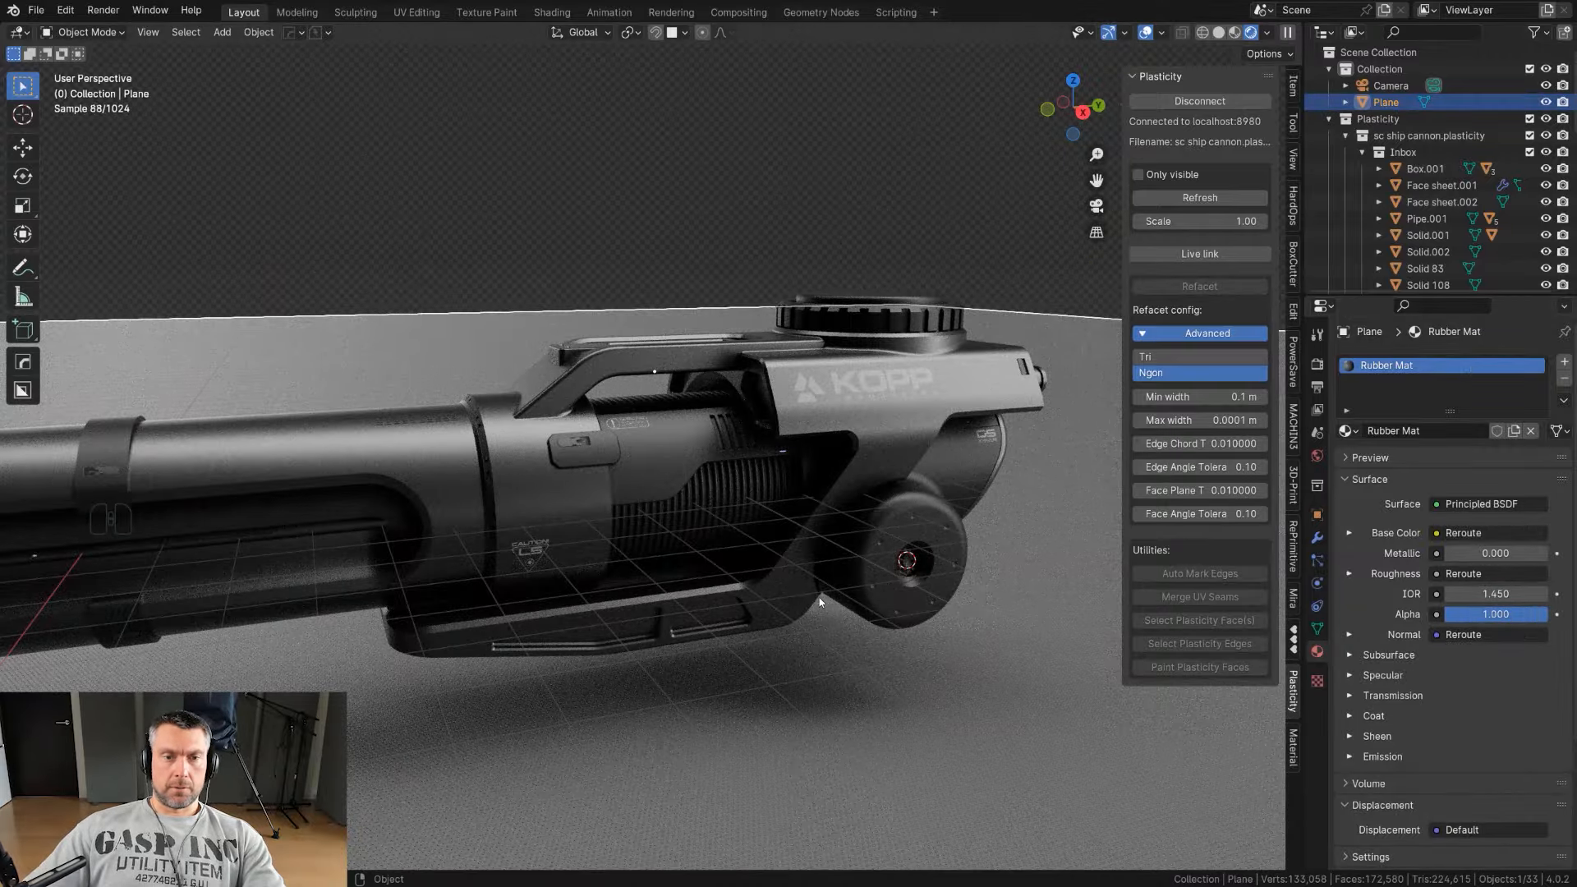
# Step: Select all the triangular top faces of the round knob on the rear housing in edit mode
pyautogui.scroll(-3, 753, 514)
pyautogui.scroll(2, 647, 528)
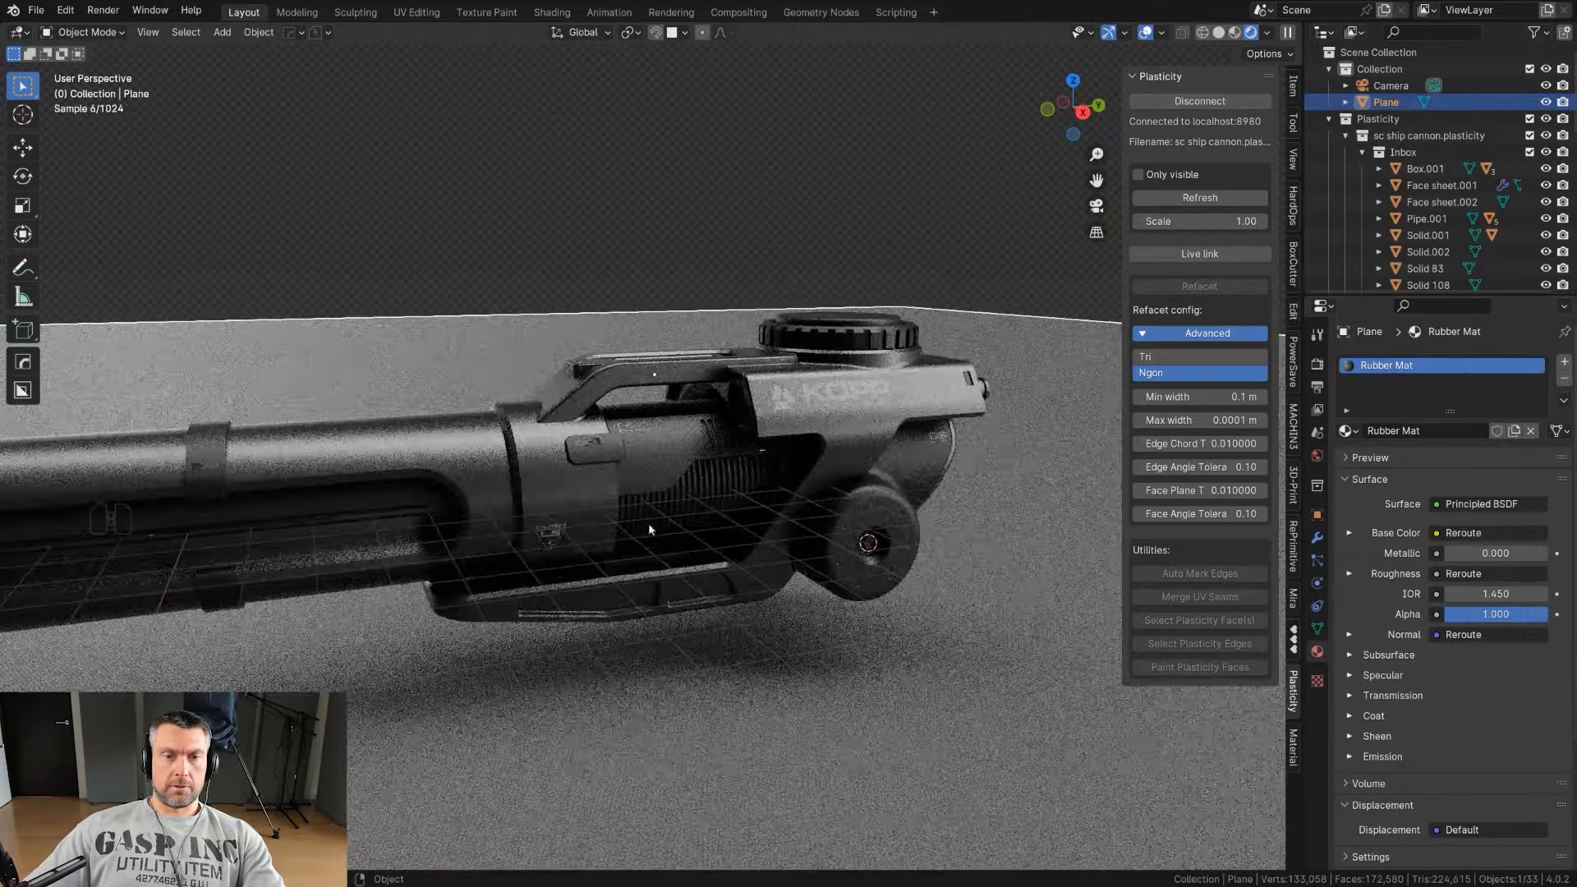
pyautogui.keyDown('shift'); pyautogui.moveTo(647, 528); pyautogui.dragTo(570, 539, button='middle'); pyautogui.keyUp('shift')
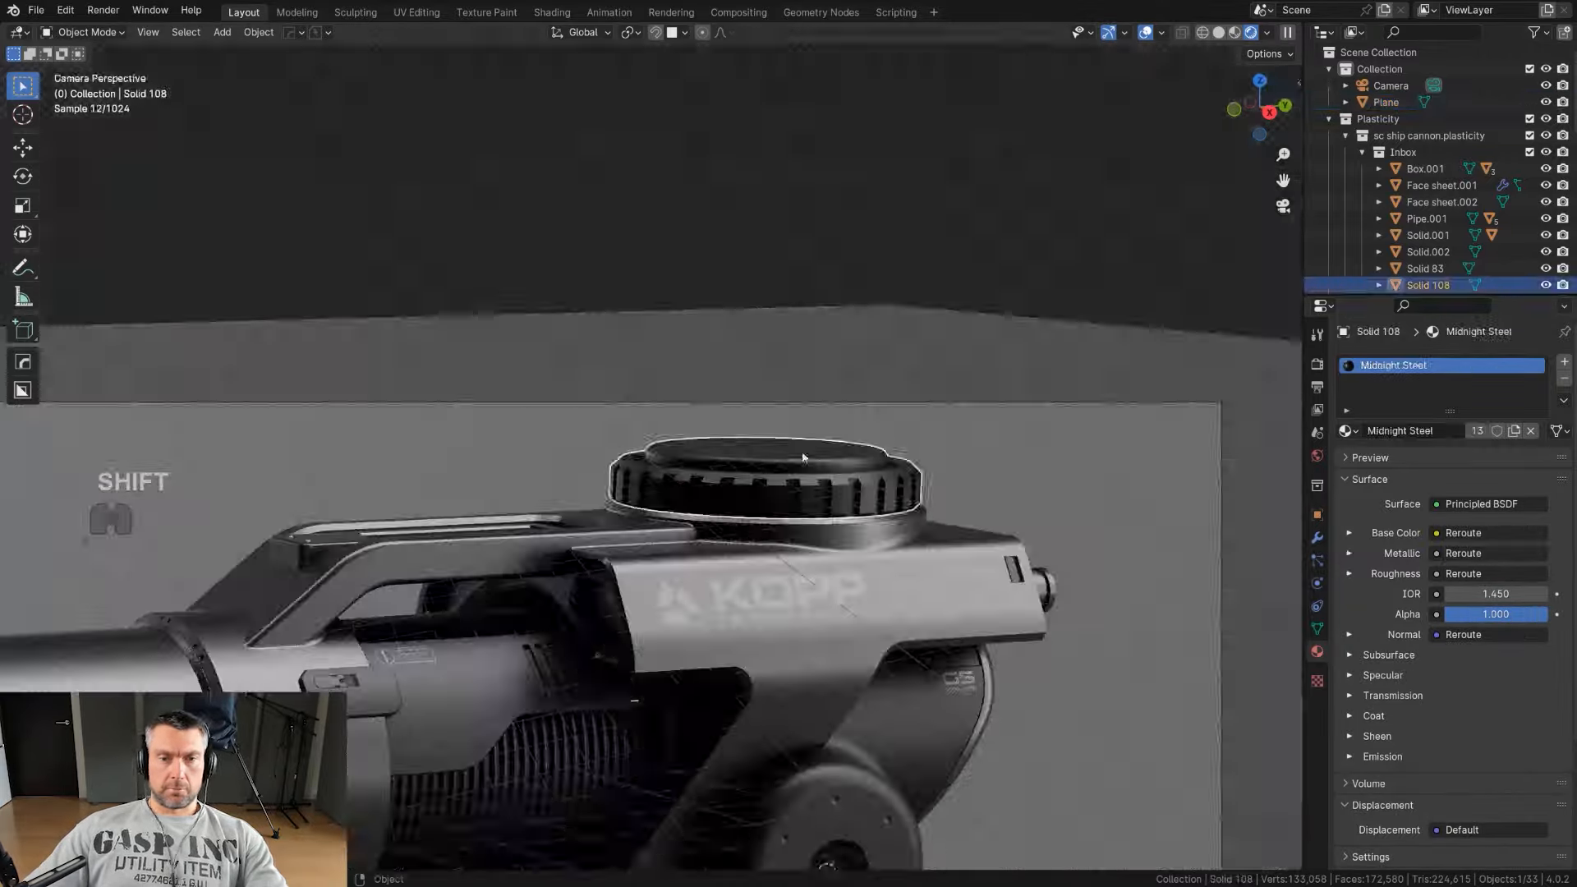
pyautogui.keyDown('shift'); pyautogui.moveTo(805, 458); pyautogui.dragTo(676, 549, button='middle'); pyautogui.keyUp('shift')
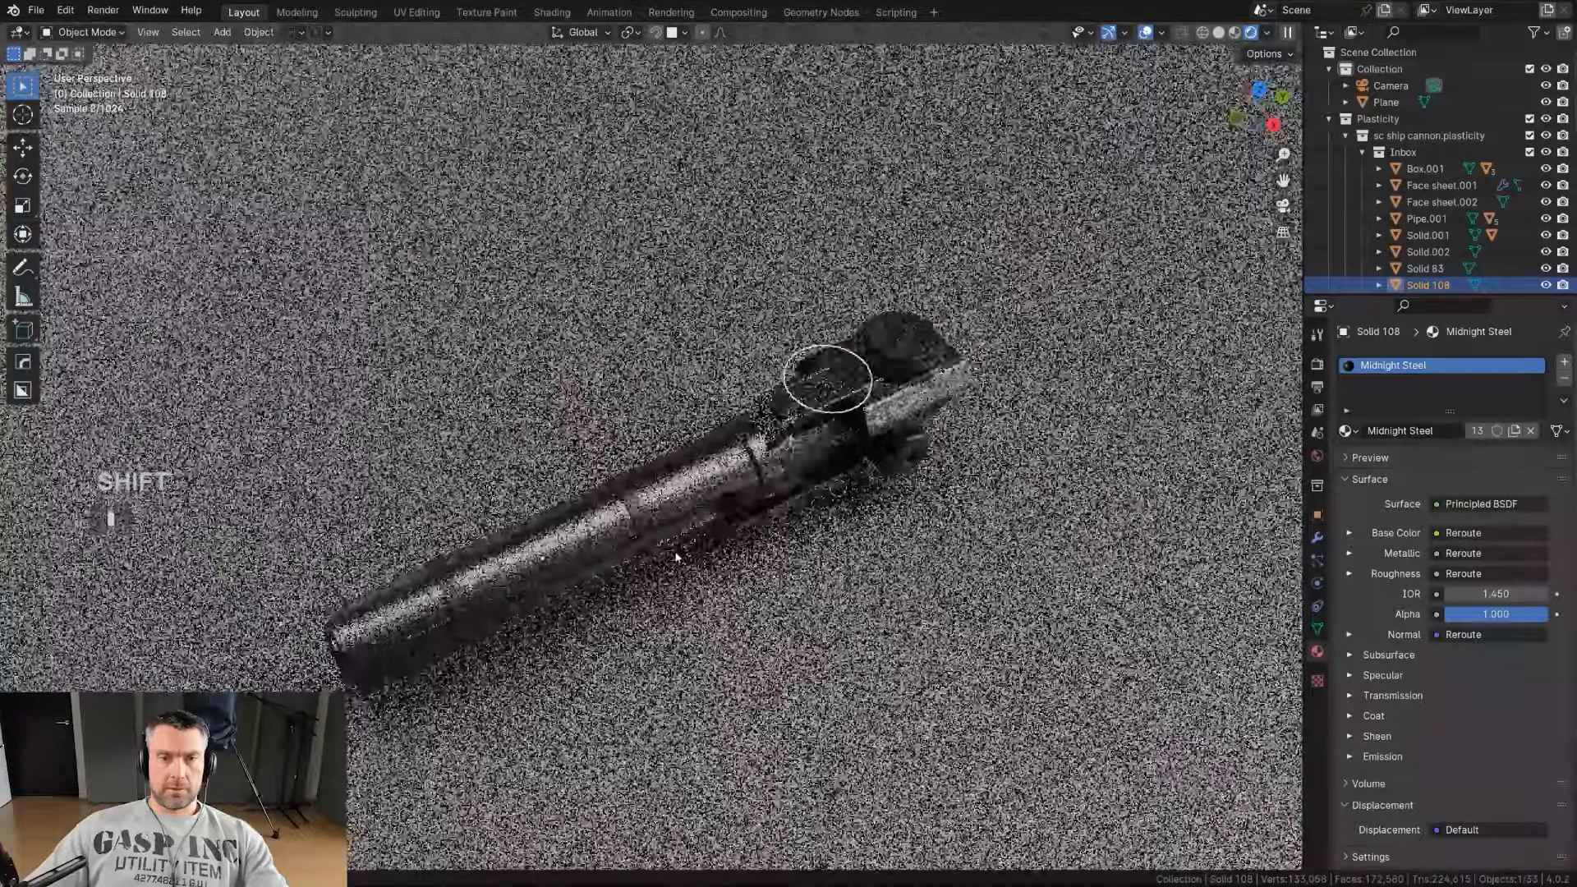
pyautogui.keyDown('shift'); pyautogui.moveTo(831, 394); pyautogui.dragTo(703, 496, button='middle'); pyautogui.keyUp('shift')
pyautogui.scroll(7, 704, 496)
pyautogui.keyDown('shift'); pyautogui.moveTo(830, 481); pyautogui.dragTo(732, 542, button='middle'); pyautogui.keyUp('shift')
pyautogui.press('Tab')
pyautogui.click(732, 542)
pyautogui.keyDown('ctrl'); pyautogui.click(649, 440); pyautogui.keyUp('ctrl')
pyautogui.keyDown('ctrl'); pyautogui.click(542, 514); pyautogui.keyUp('ctrl')
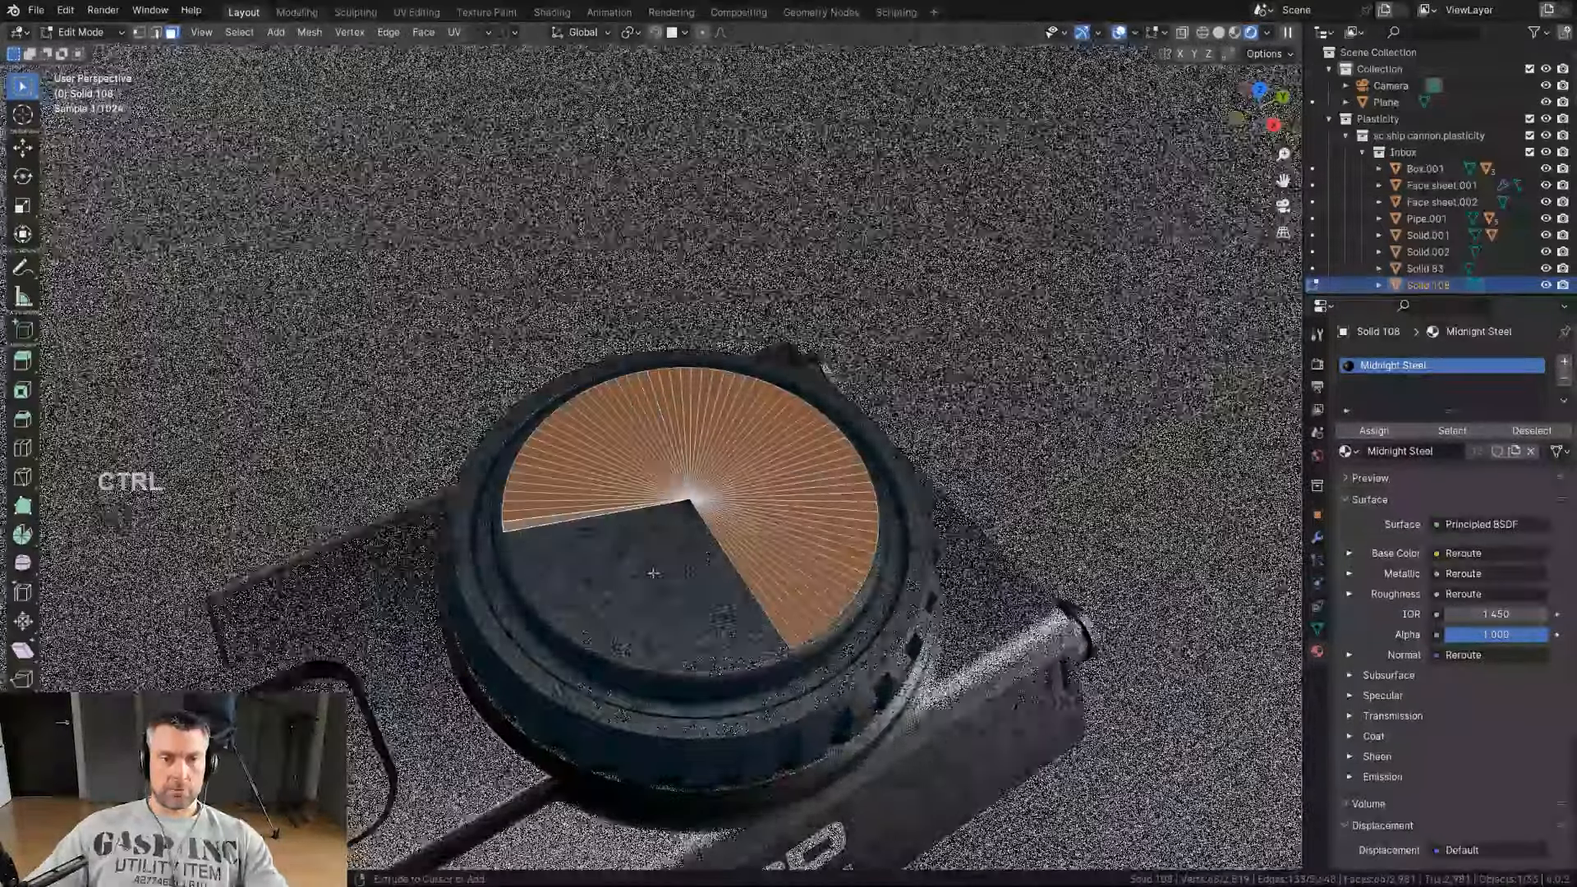
pyautogui.keyDown('ctrl'); pyautogui.click(648, 640); pyautogui.keyUp('ctrl')
pyautogui.keyDown('ctrl'); pyautogui.click(764, 620); pyautogui.keyUp('ctrl')
pyautogui.press('f')
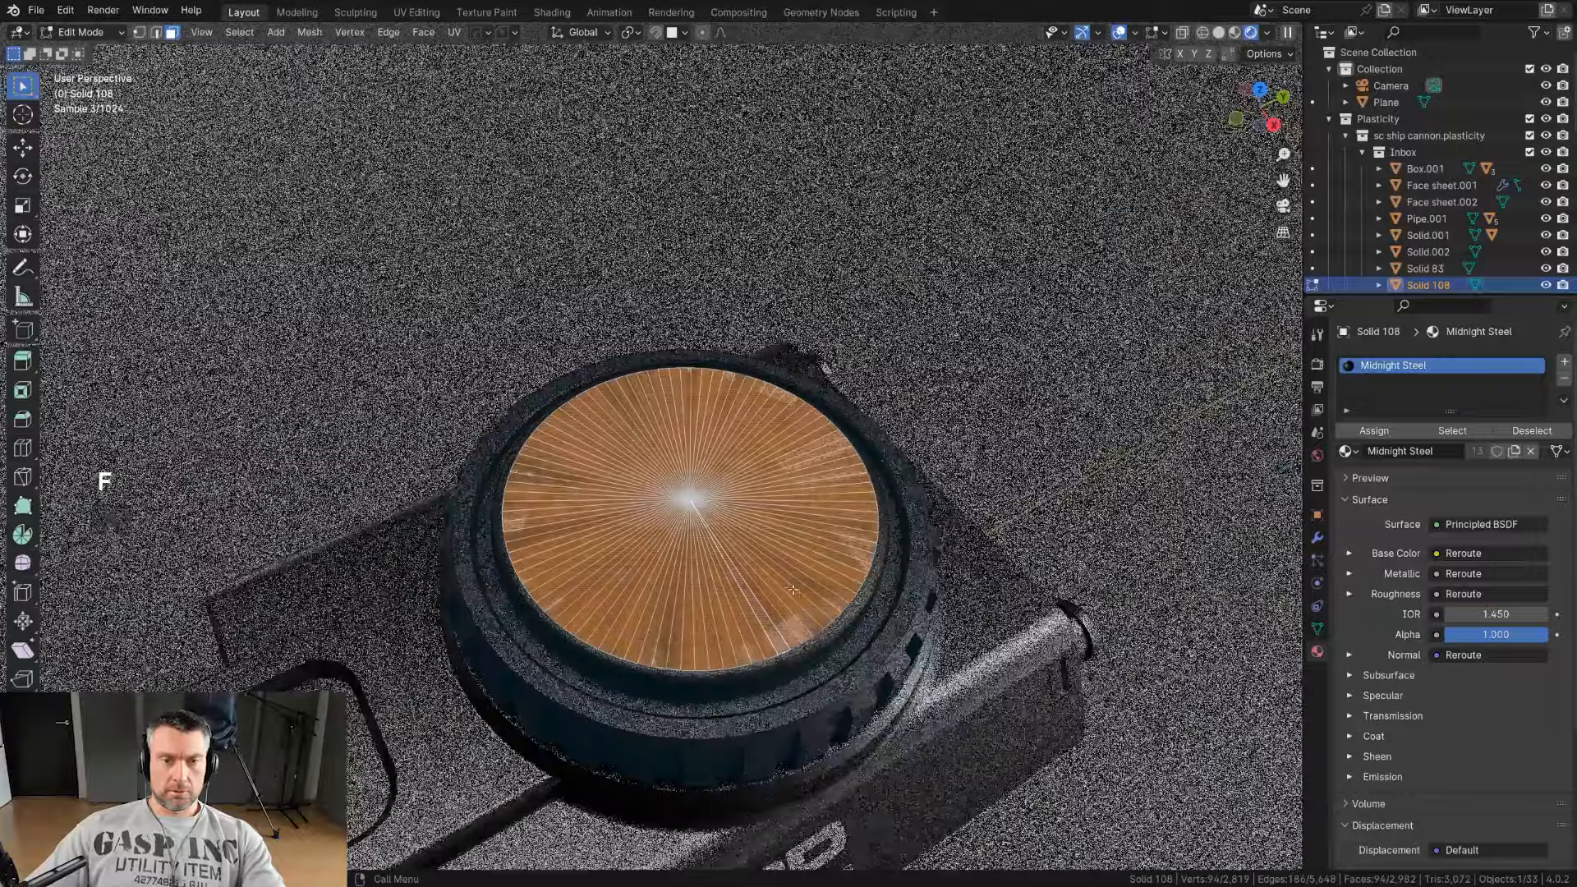
pyautogui.scroll(1, 817, 603)
pyautogui.hotkey('ctrl', 'z')
# Step: Set the round knob's origin to the centre of its selected top faces
pyautogui.keyDown('shift'); pyautogui.moveTo(788, 528); pyautogui.dragTo(762, 456, button='middle'); pyautogui.keyUp('shift')
pyautogui.scroll(-1, 762, 457)
pyautogui.hotkey('shift', 's')
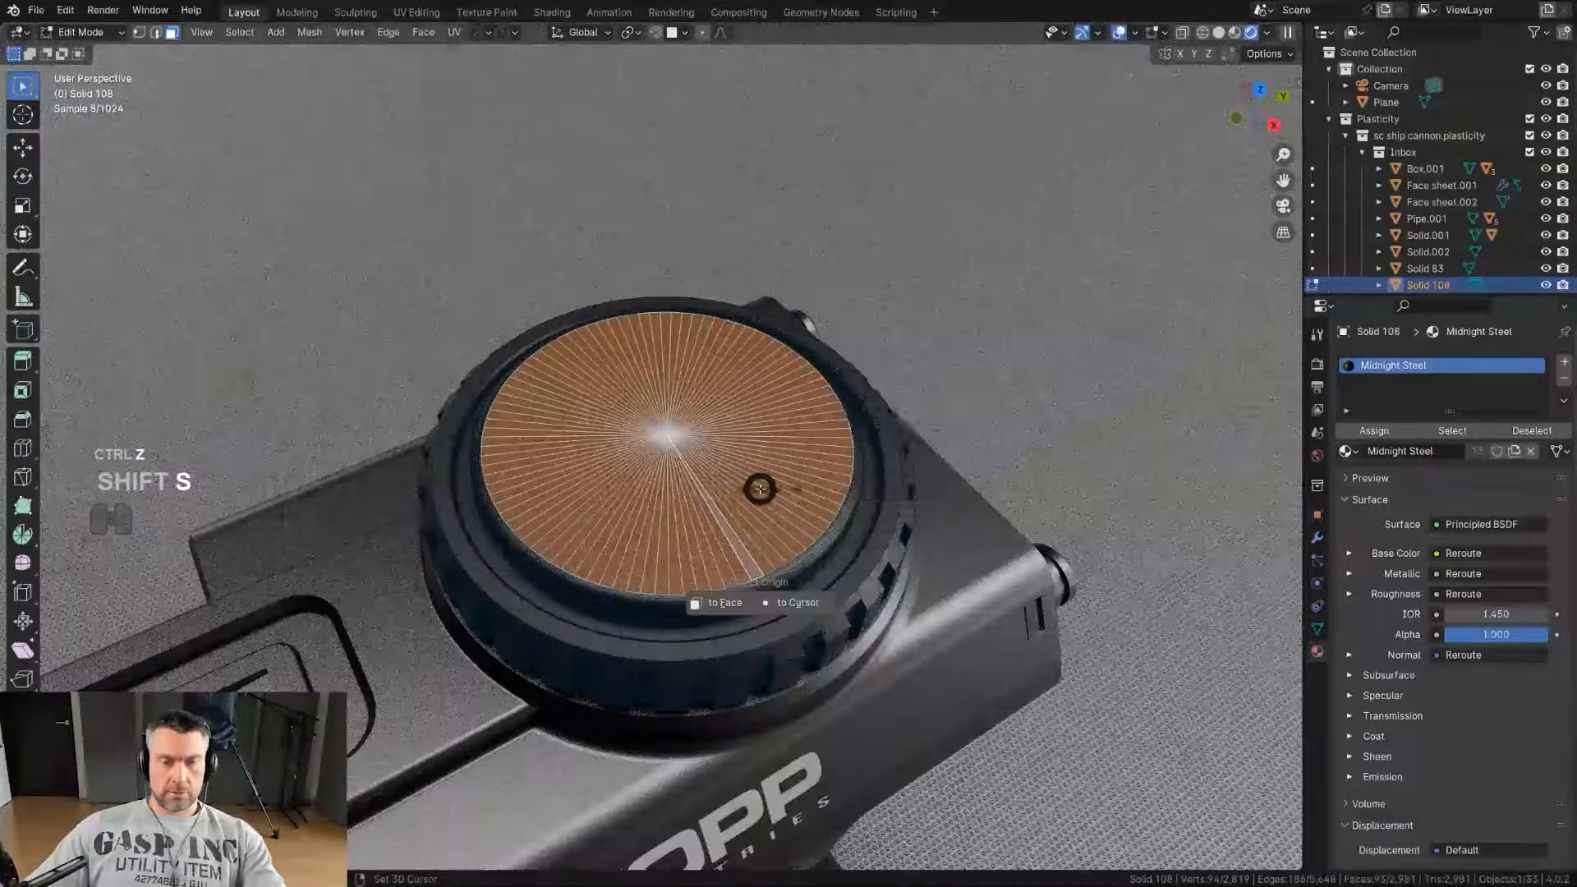
pyautogui.click(750, 606)
pyautogui.press('Tab')
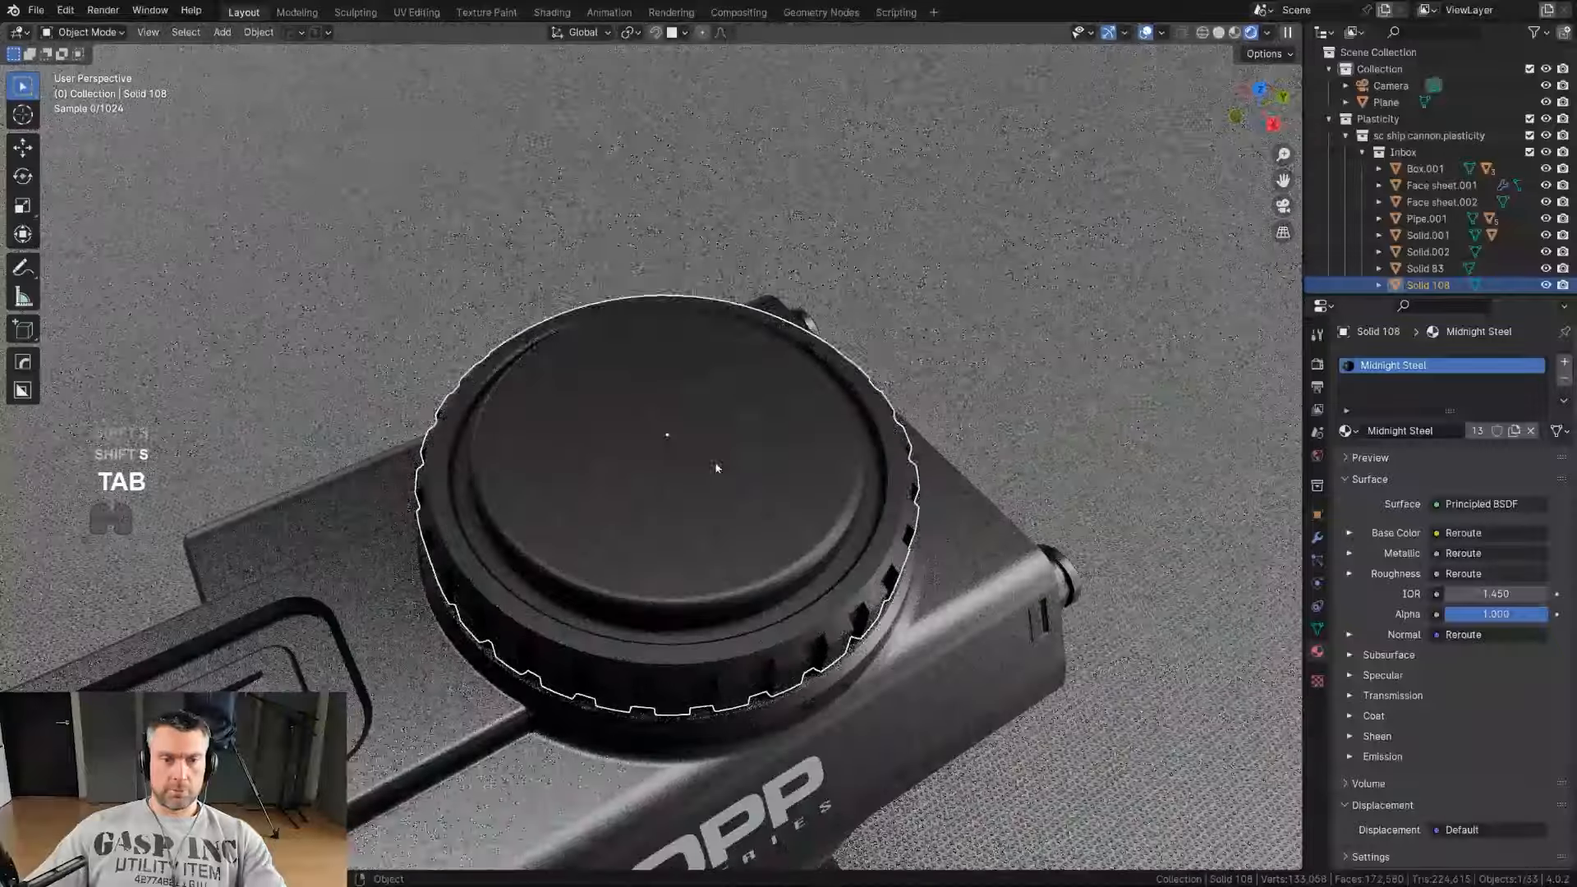
pyautogui.moveTo(716, 467); pyautogui.dragTo(723, 427, button='middle')
# Step: Place the 3D cursor at the centre of the knob's selected top faces and leave edit mode
pyautogui.press('Tab')
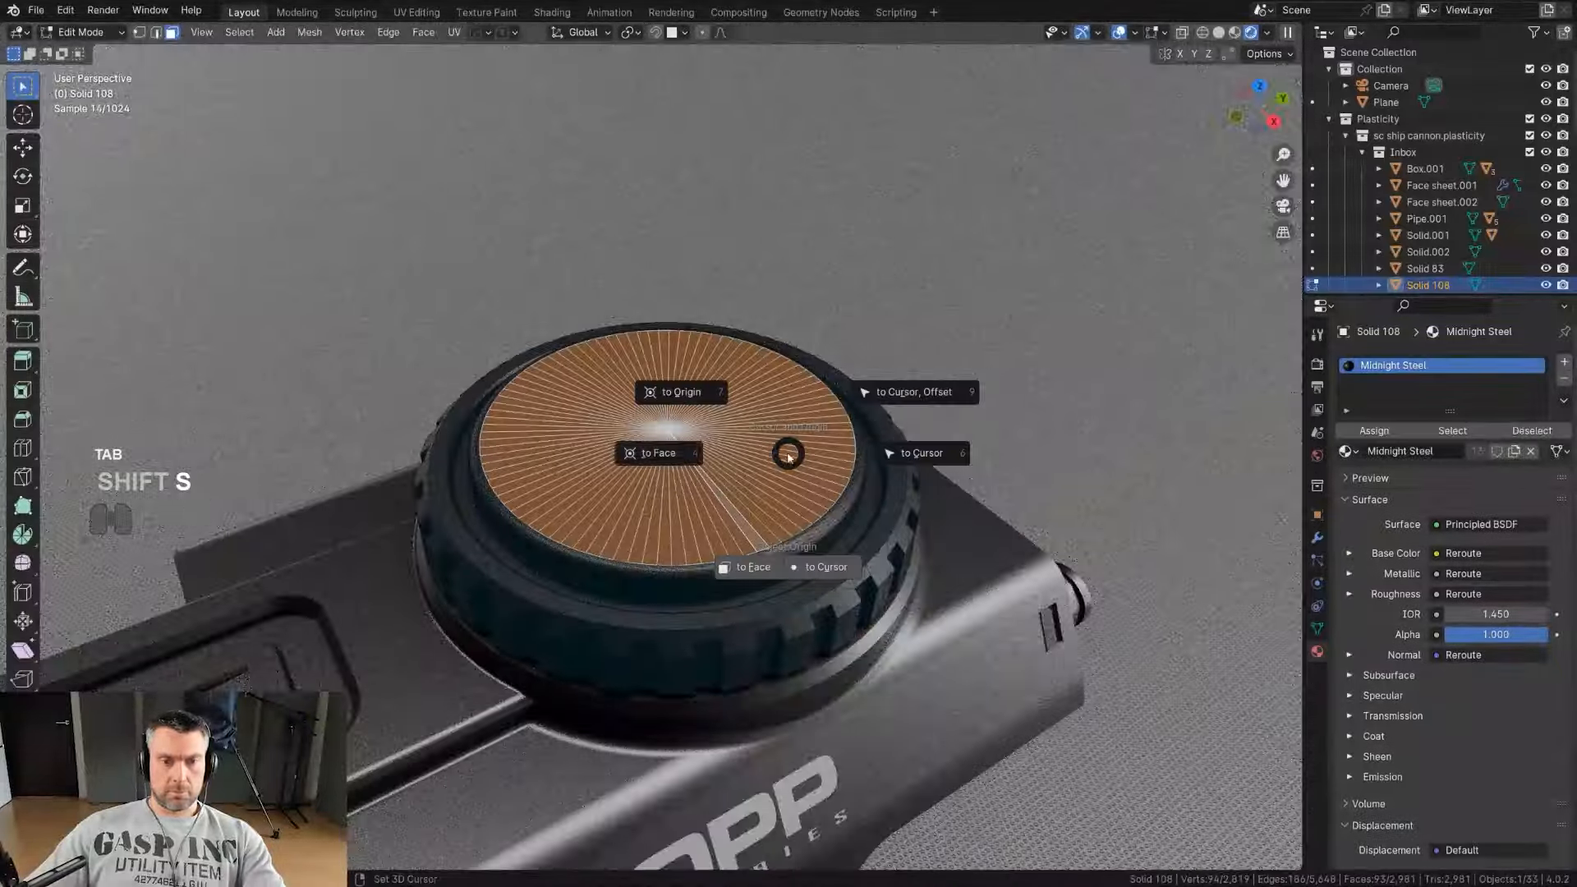
pyautogui.click(648, 453)
pyautogui.scroll(3, 769, 457)
pyautogui.press('Tab')
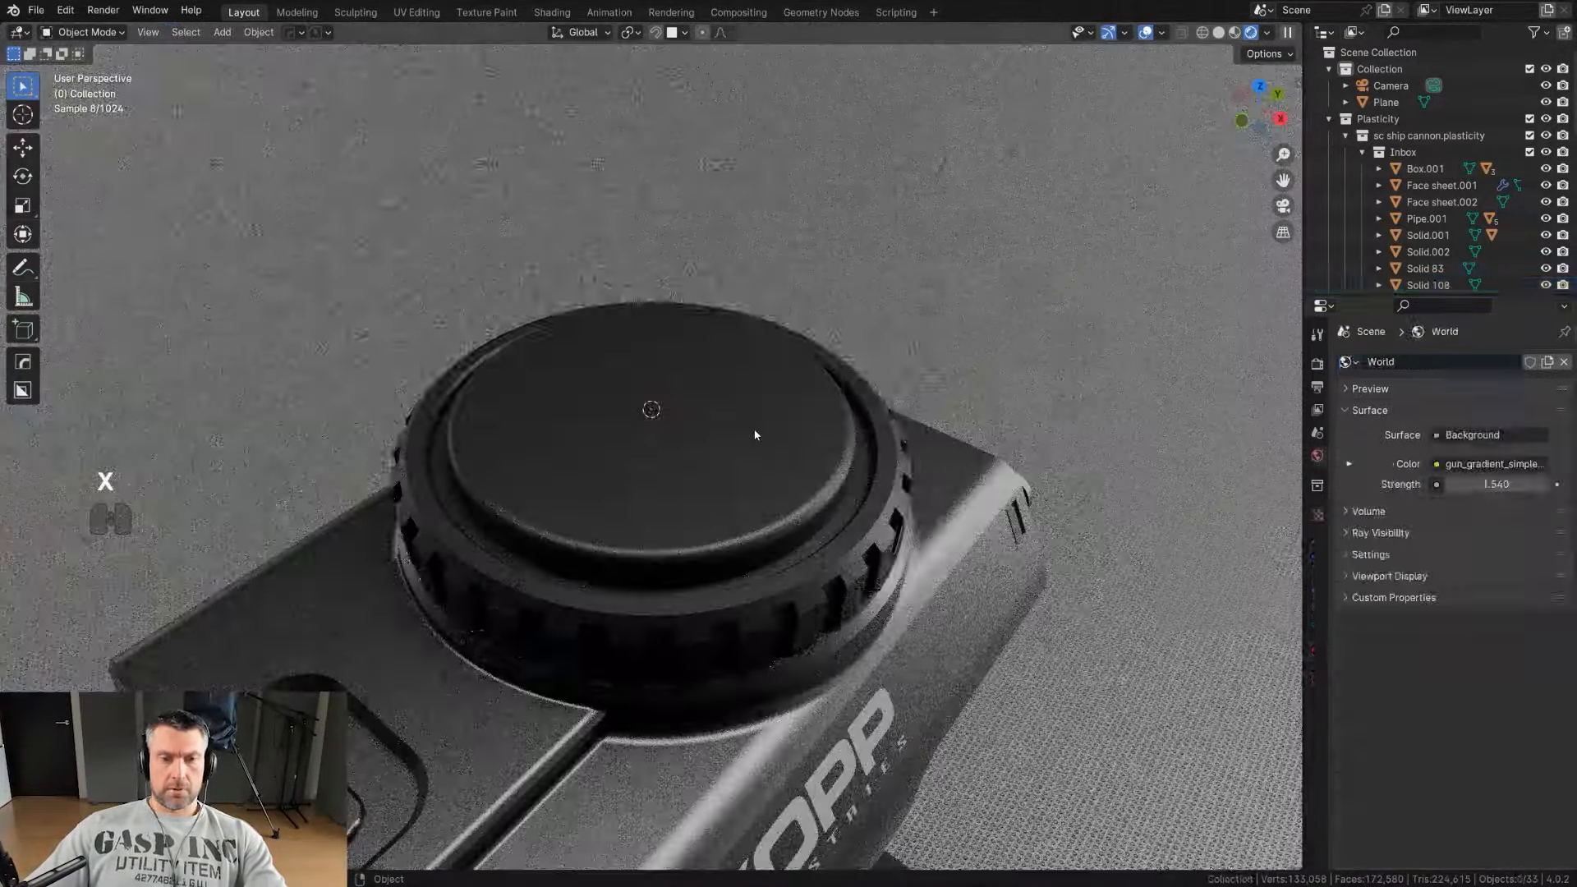
# Step: Insert the Panels v.3_016 decal on the knob's top and snap it to the 3D cursor
pyautogui.click(755, 435)
pyautogui.scroll(-2, 755, 435)
pyautogui.press('d')
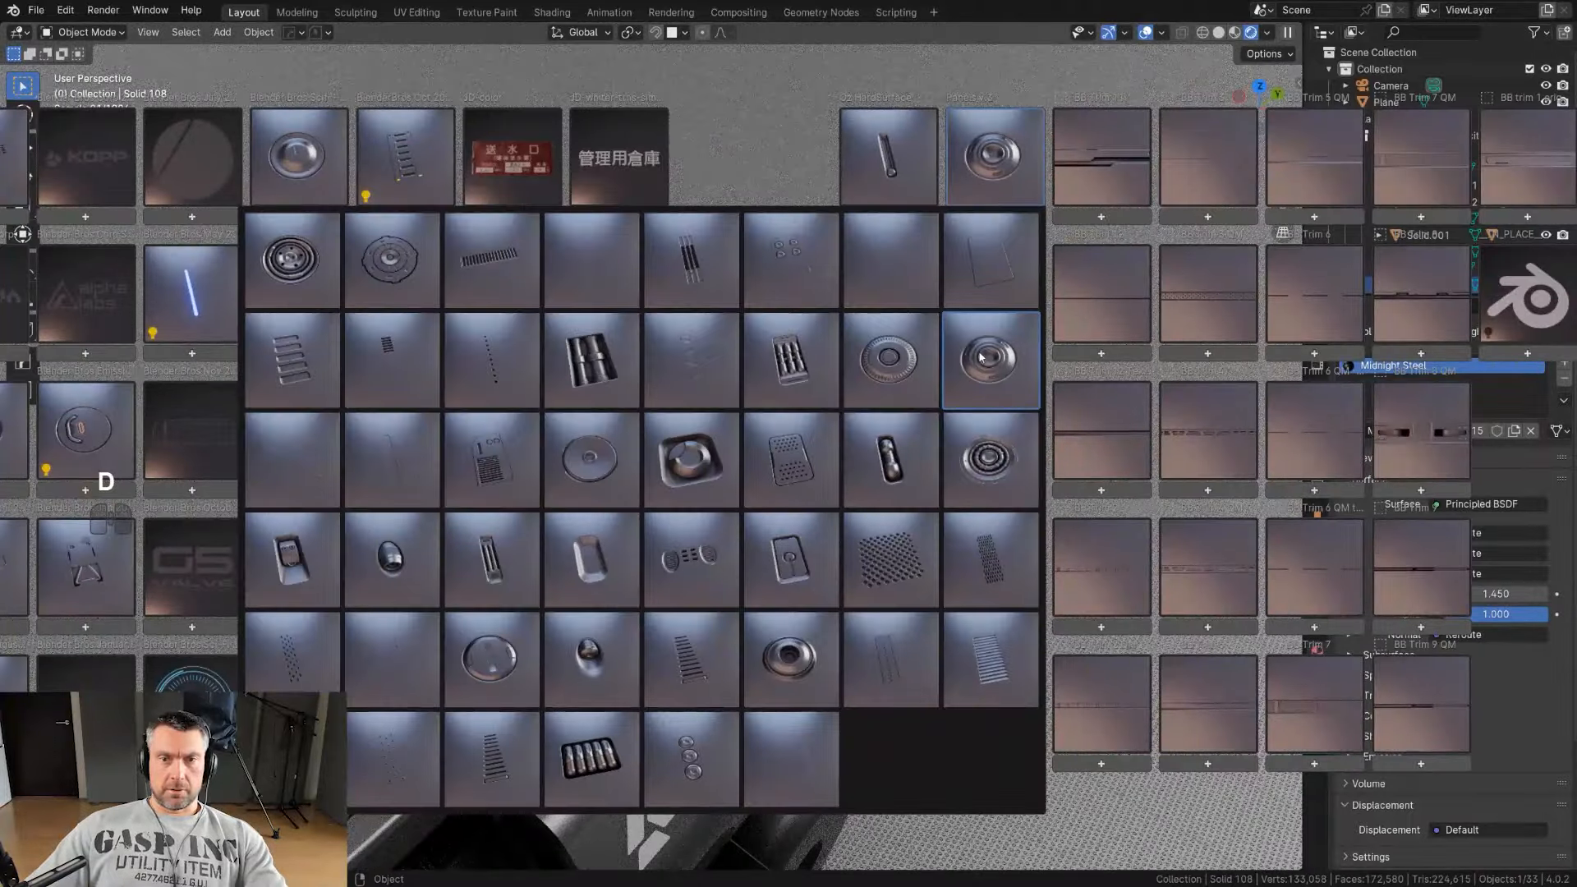
pyautogui.click(980, 356)
pyautogui.press('g')
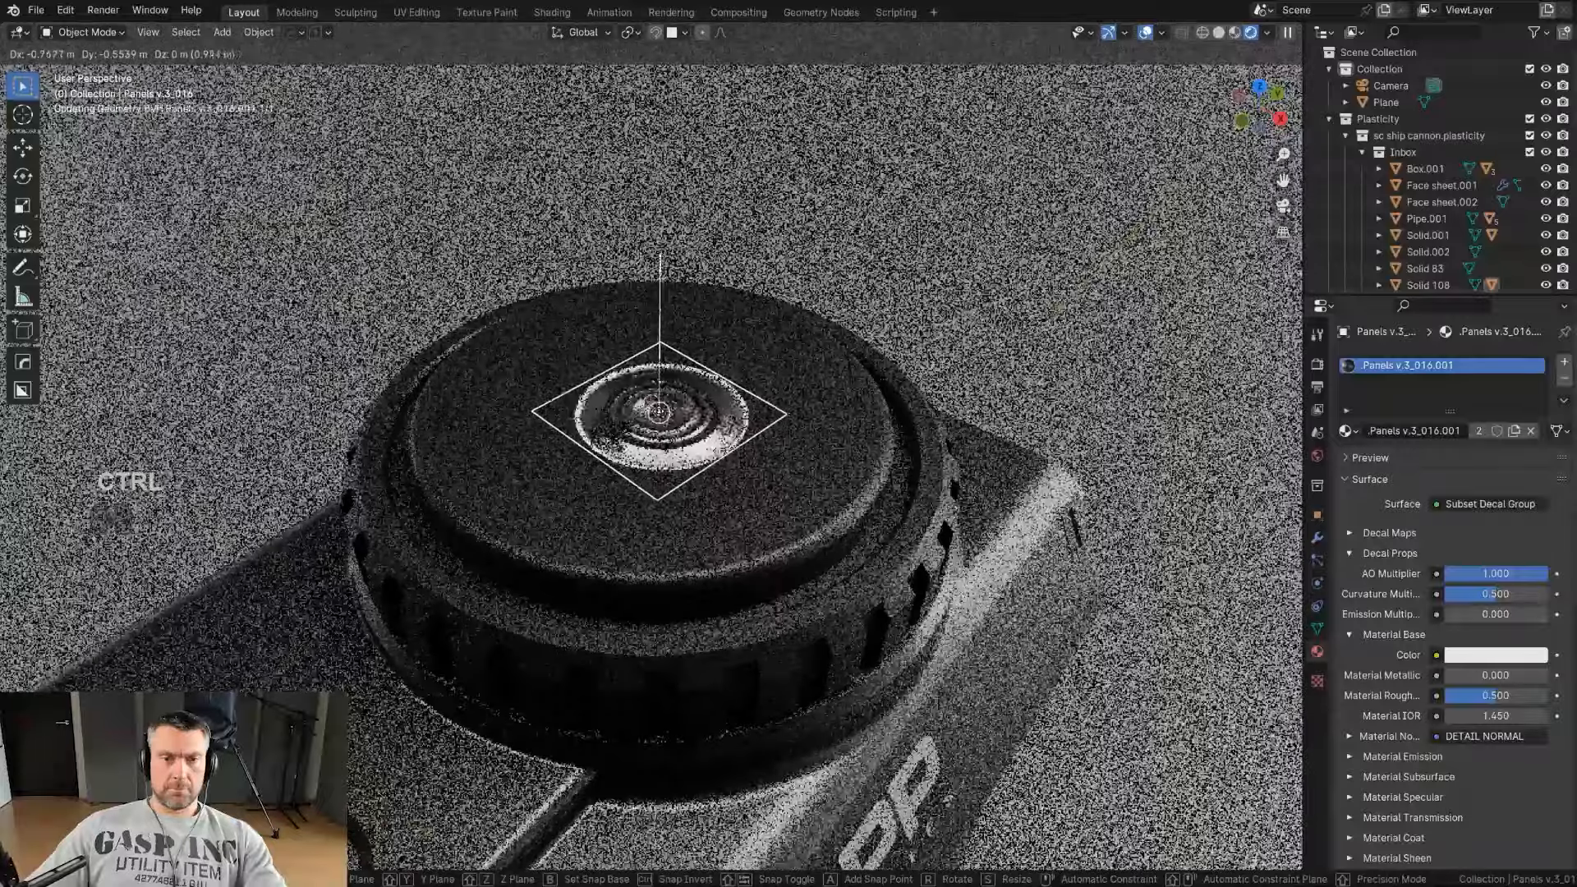
pyautogui.click(706, 410)
pyautogui.hotkey('shift', 's')
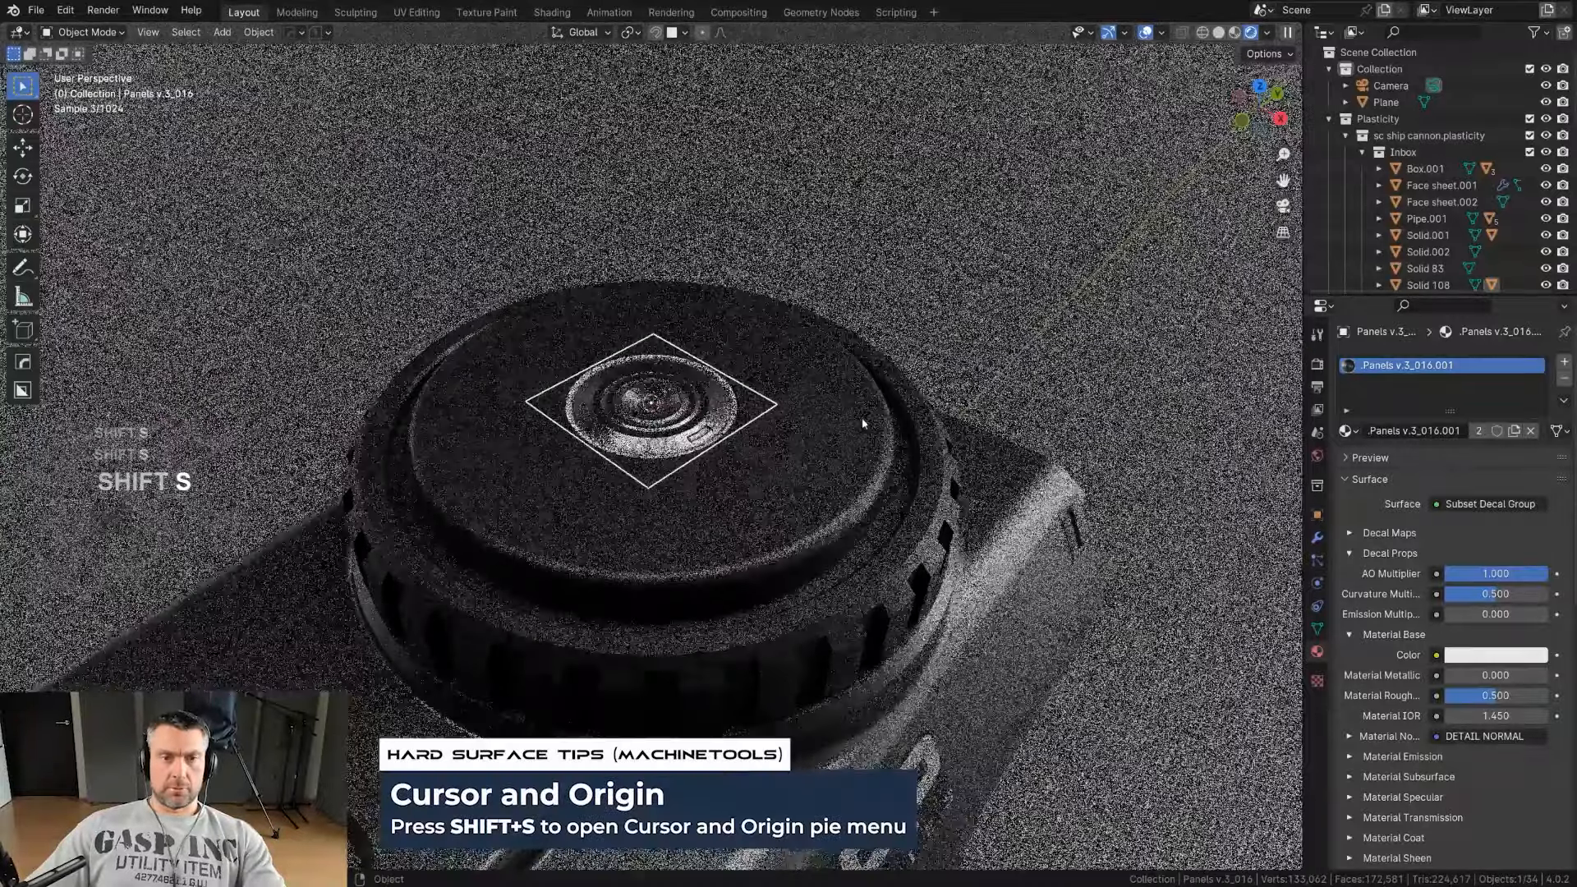
# Step: Enlarge the Panels v.3_016 decal until its outer ring nearly fills the knob's top, and project it onto the surface
pyautogui.press('s')
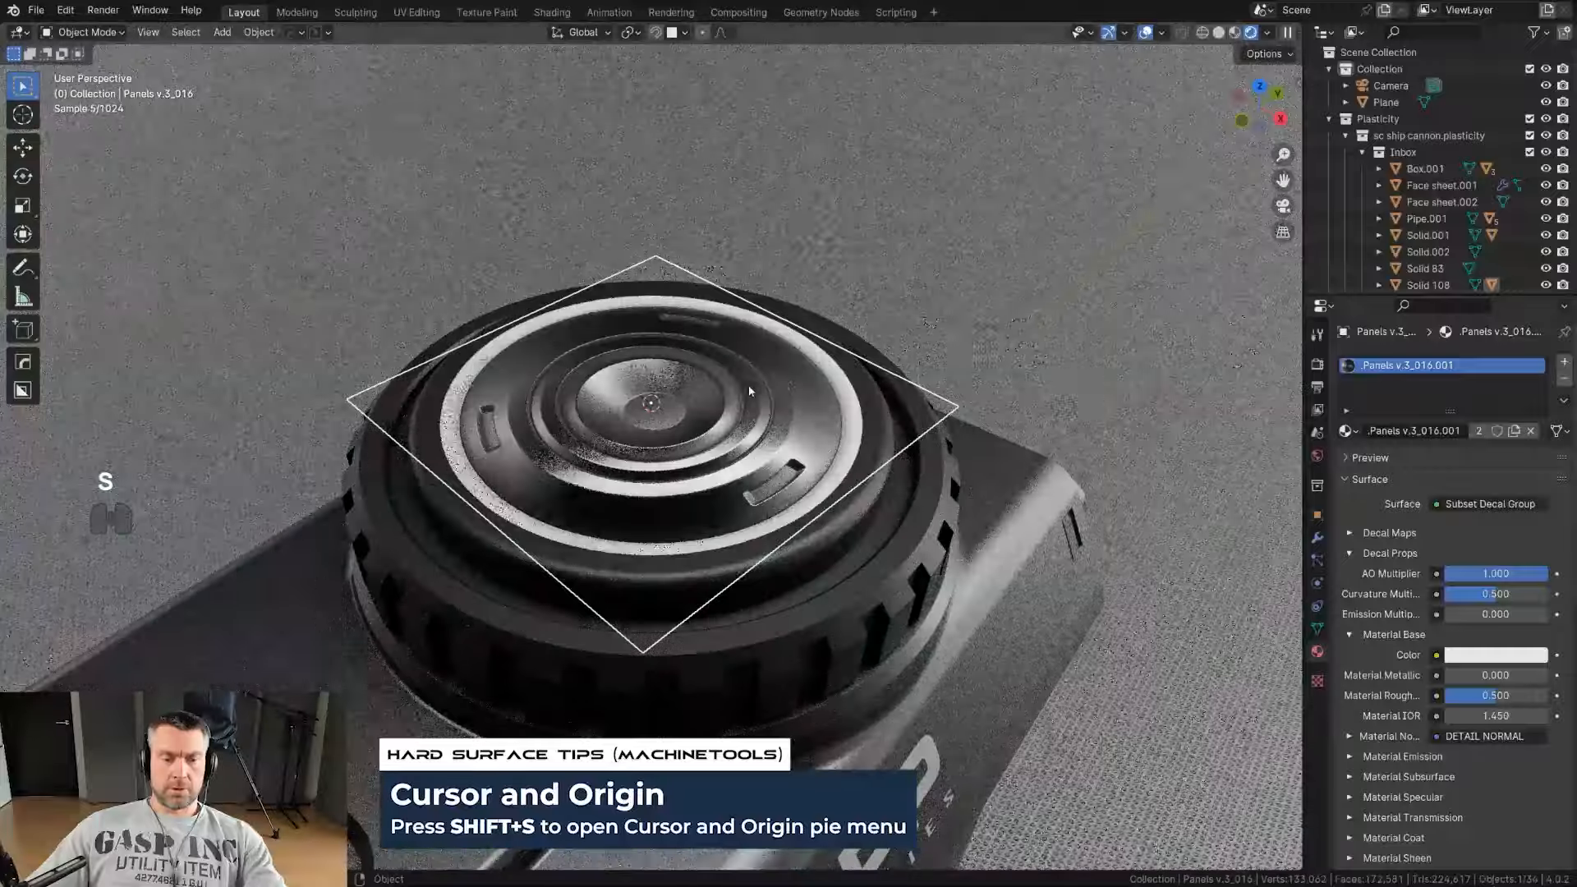
pyautogui.click(749, 391)
pyautogui.press('d')
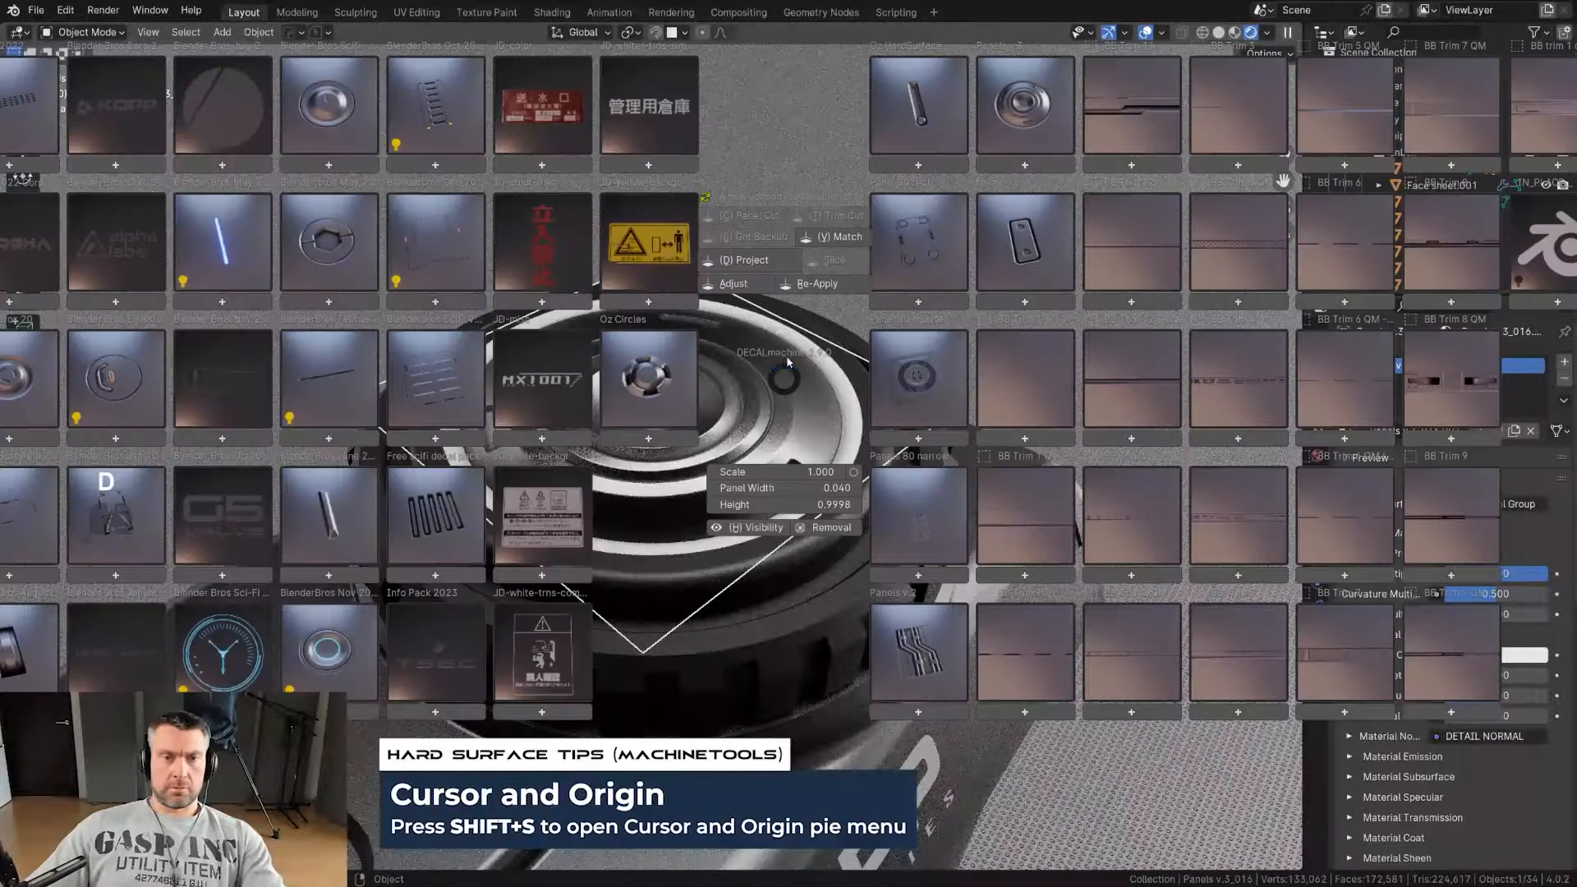
pyautogui.click(765, 263)
pyautogui.click(931, 227)
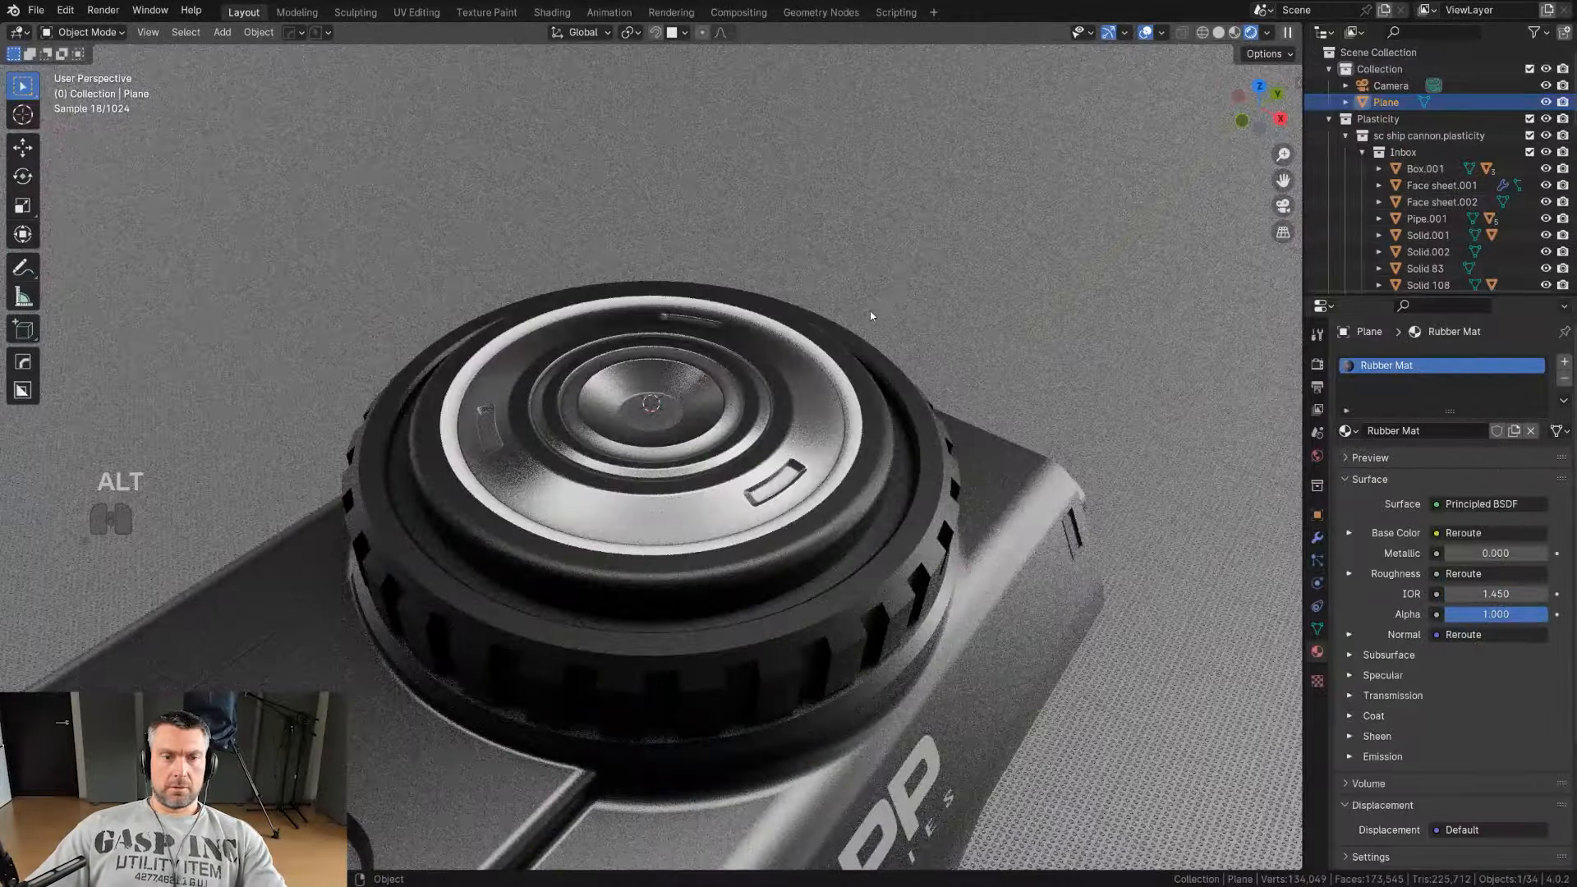
pyautogui.scroll(-5, 821, 353)
pyautogui.scroll(5, 739, 410)
# Step: Match the base material of the projected Panels v.3_016 decal on the knob to the cannon's dark finish
pyautogui.click(721, 435)
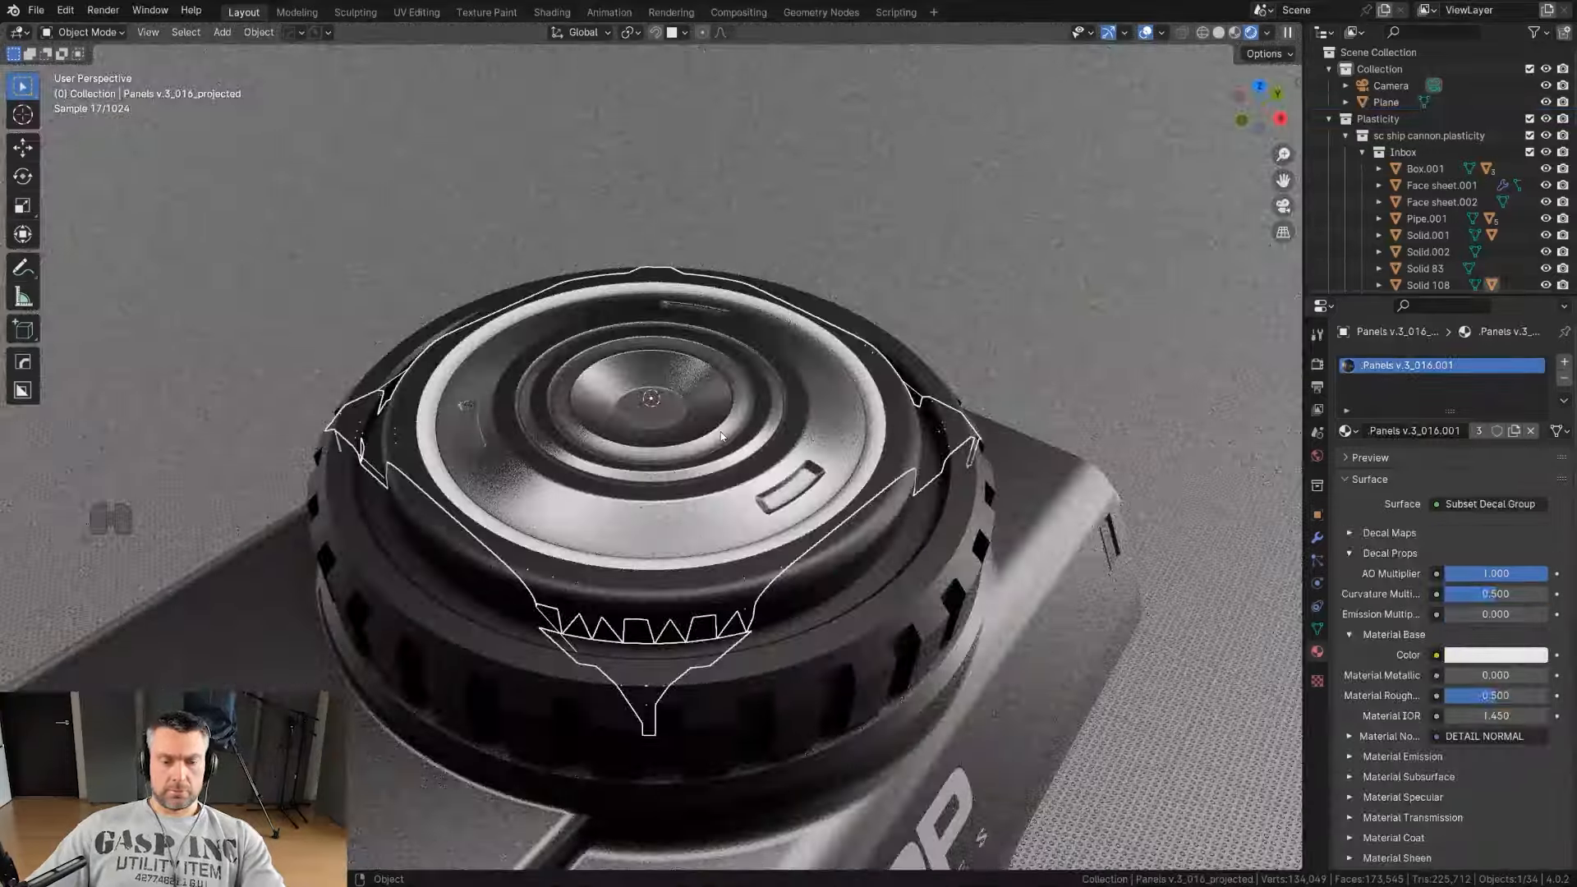
pyautogui.press('d')
pyautogui.click(784, 295)
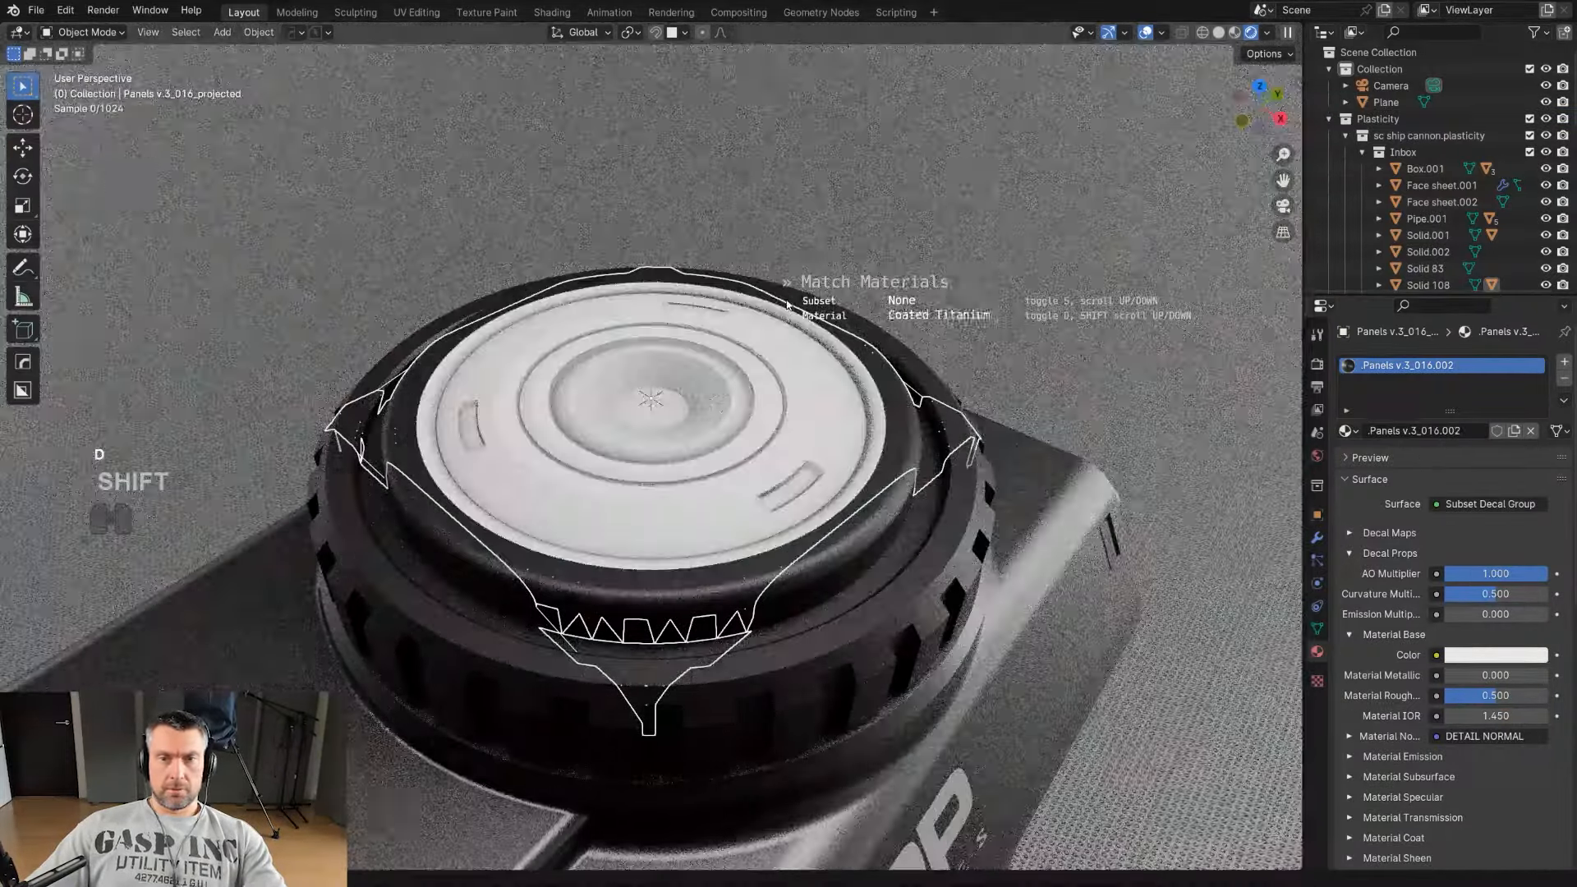
pyautogui.keyDown('shift'); pyautogui.scroll(-1, 785, 304); pyautogui.keyUp('shift')
pyautogui.click(787, 304)
# Step: Match the subset material of the projected Panels v.3_016 decal on the knob to the cannon's dark finish
pyautogui.press('d')
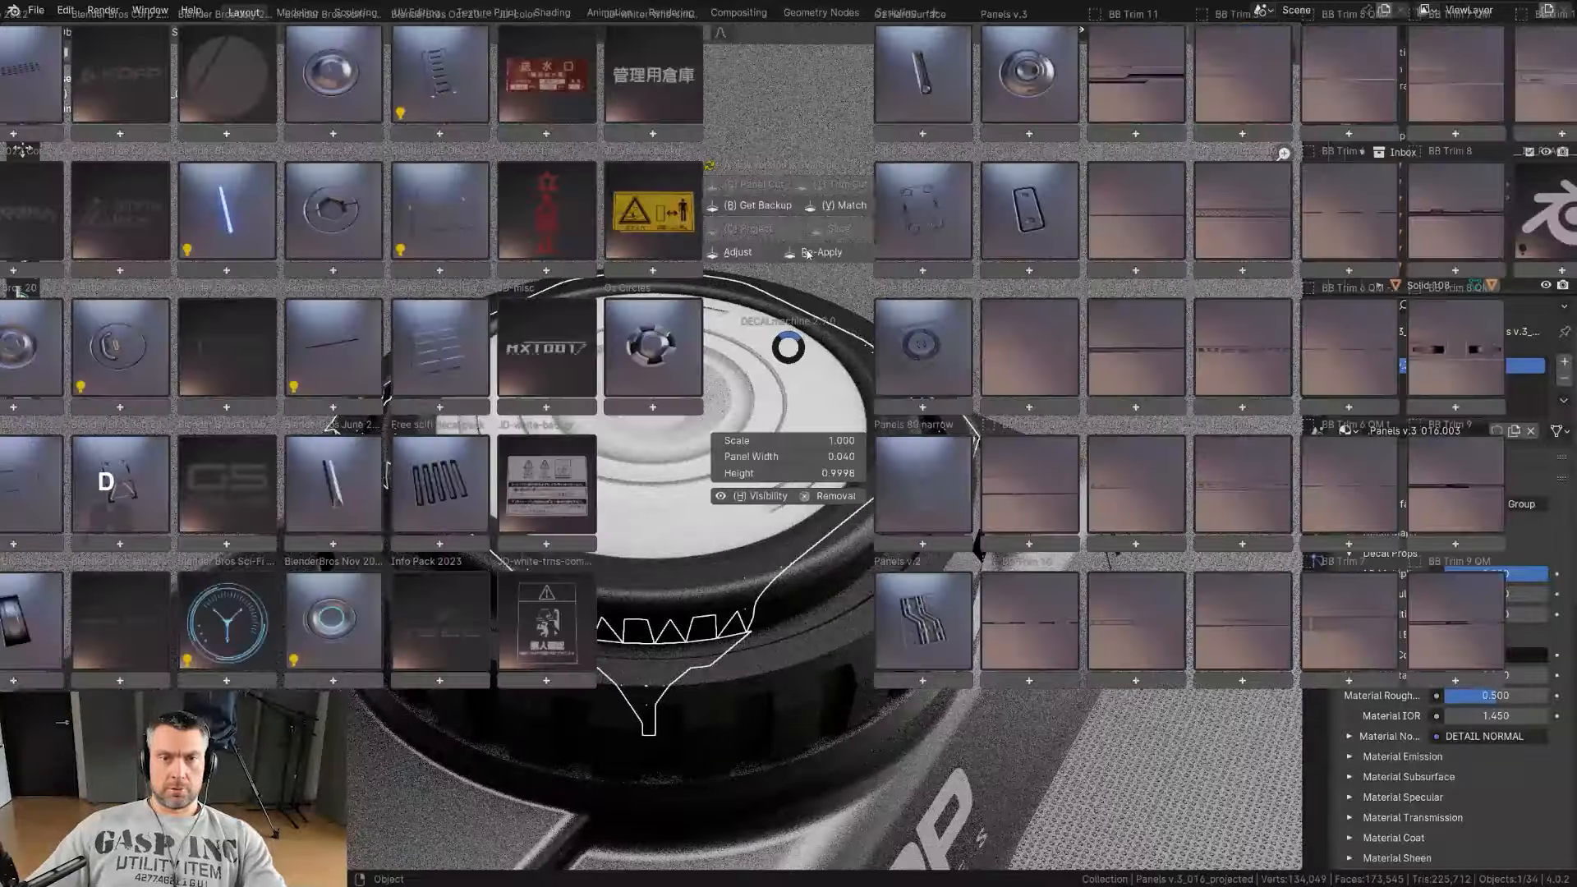
pyautogui.click(842, 215)
pyautogui.scroll(-1, 831, 237)
pyautogui.scroll(-2, 831, 237)
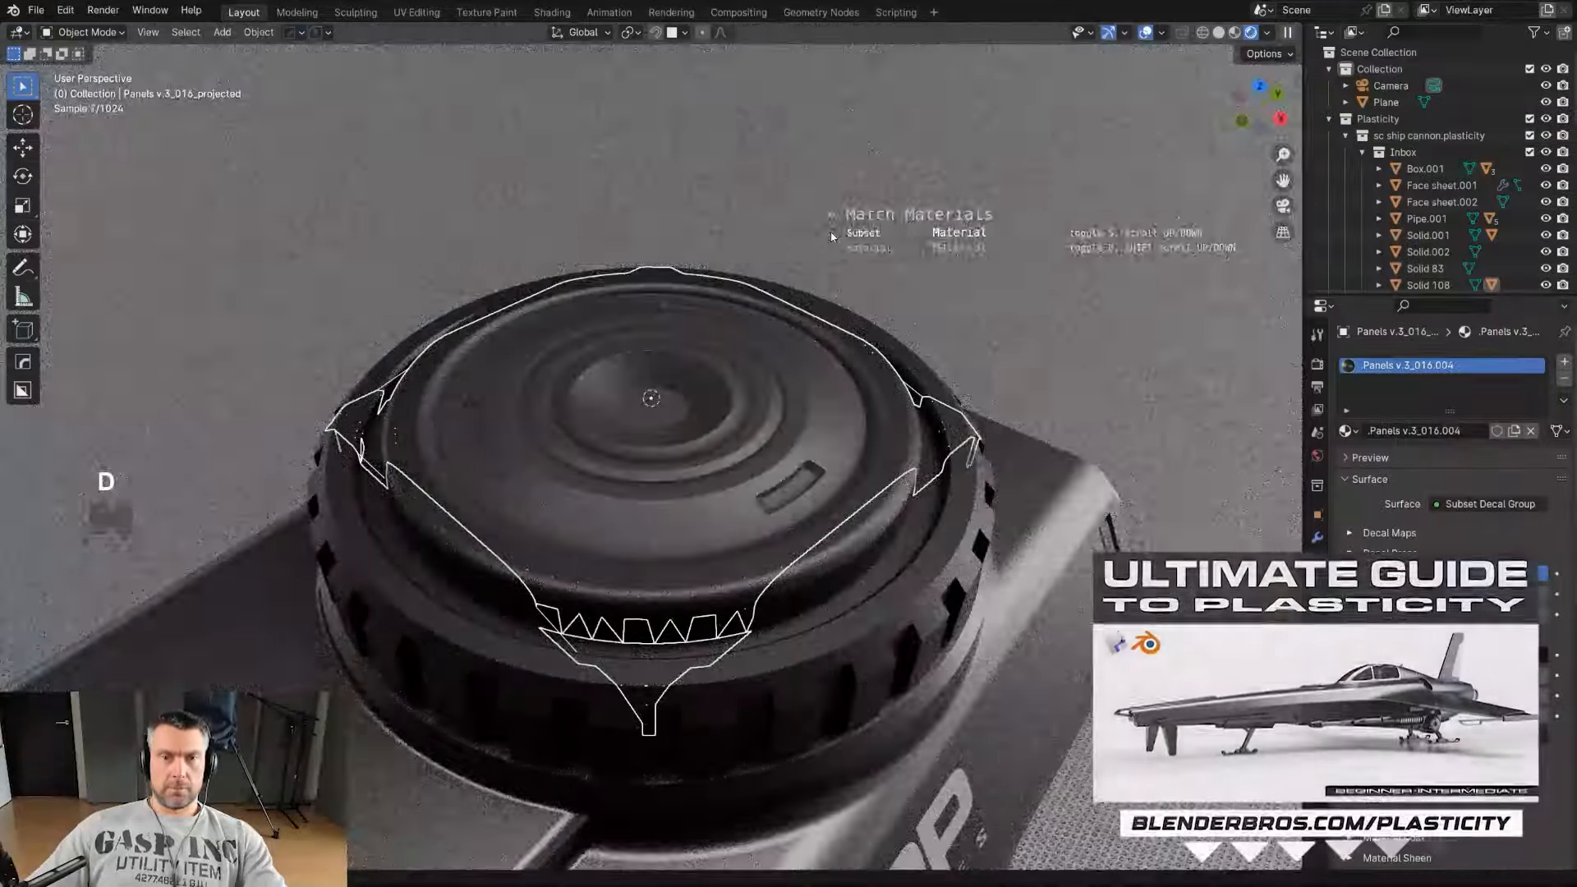
pyautogui.click(831, 237)
pyautogui.click(859, 223)
# Step: Switch to the camera's view of the whole cannon and render the image
pyautogui.scroll(-8, 857, 247)
pyautogui.press('KP_0')
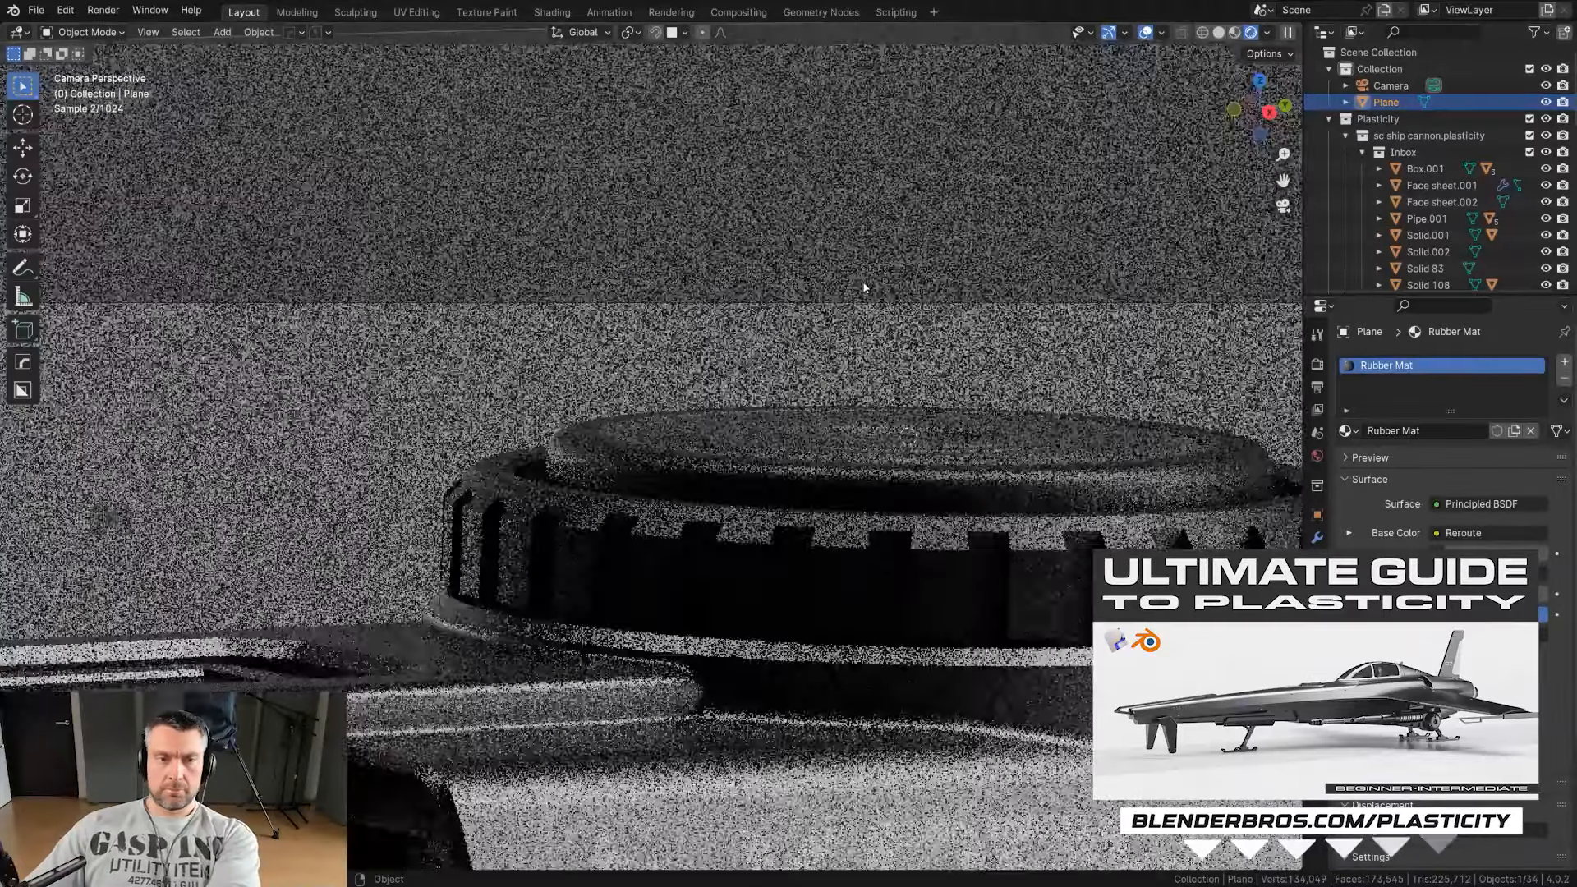
pyautogui.scroll(-18, 881, 332)
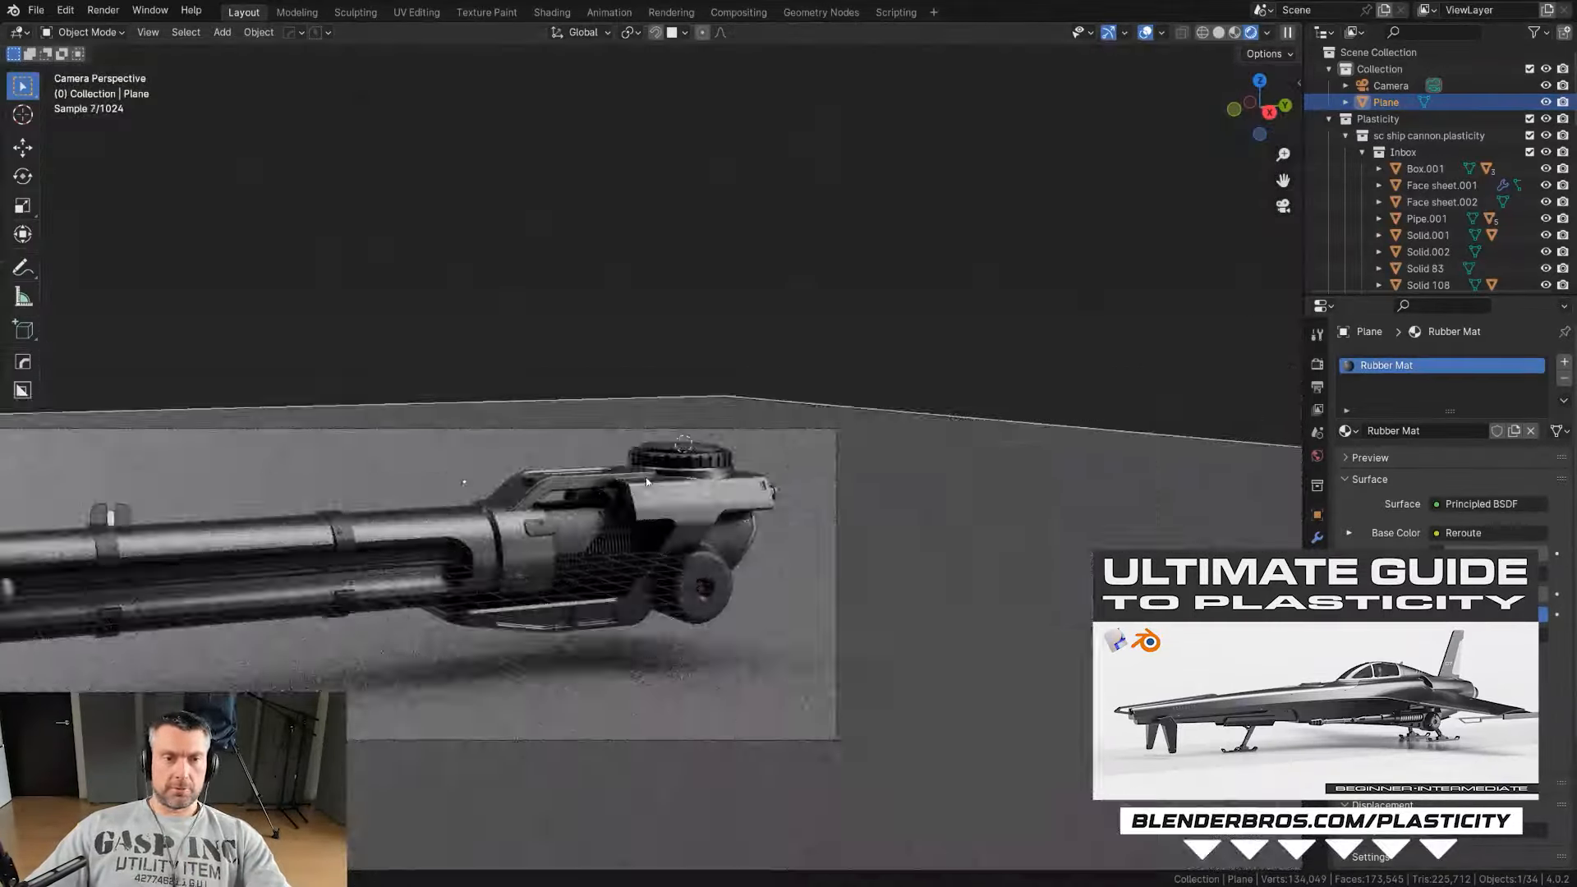
pyautogui.keyDown('shift'); pyautogui.moveTo(92, 311); pyautogui.dragTo(341, 259, button='middle'); pyautogui.keyUp('shift')
pyautogui.scroll(1, 342, 260)
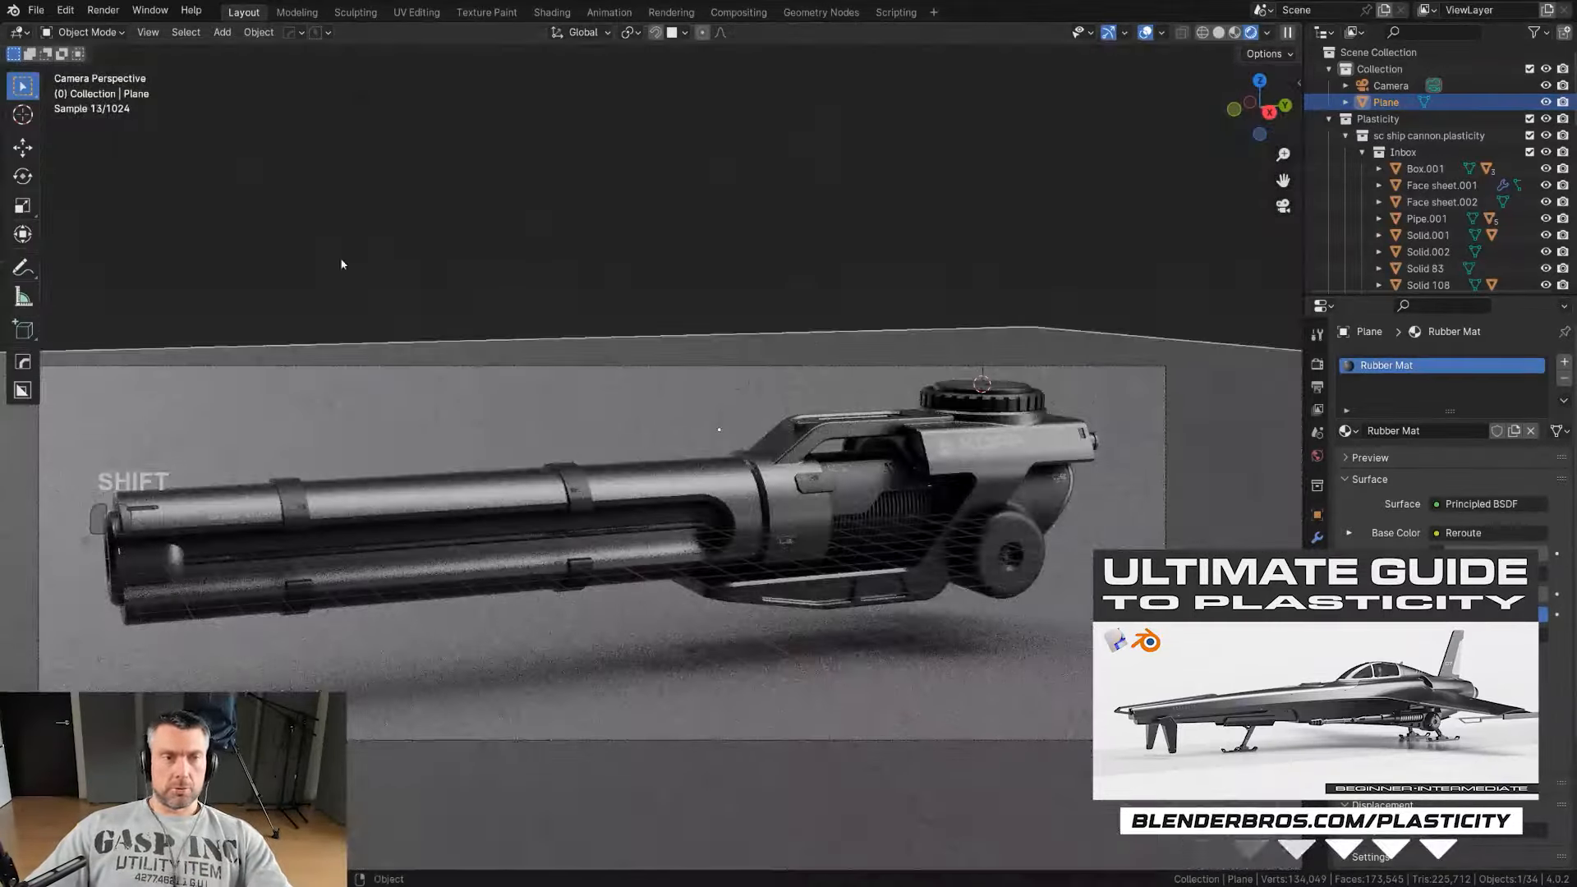
pyautogui.click(121, 30)
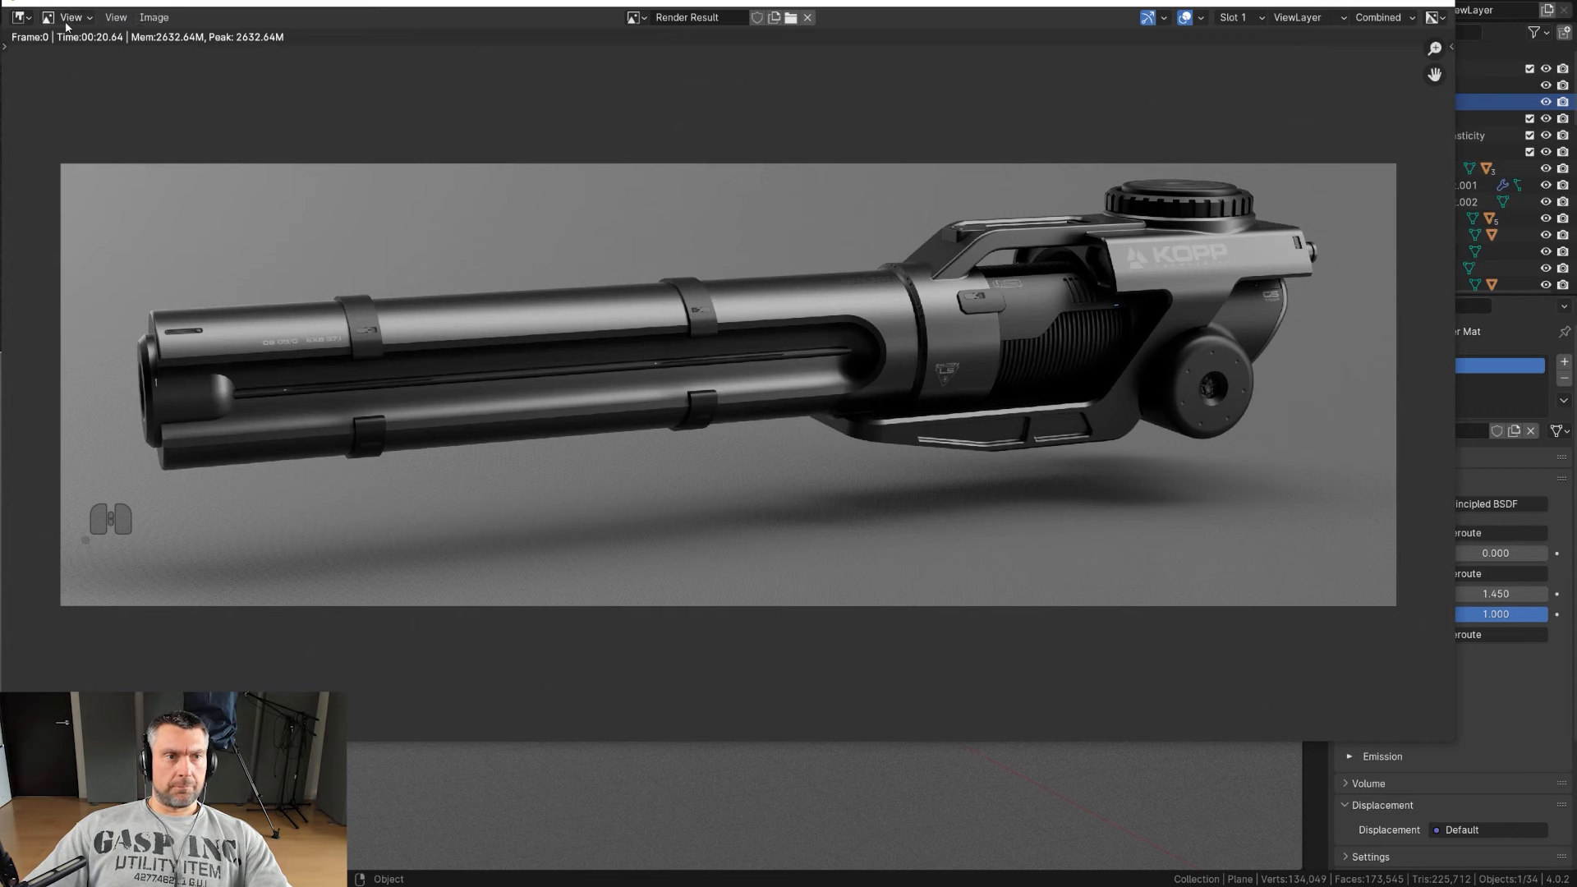
# Step: Start saving the render as a new image, choosing TIFF format with 16-bit color depth and no compression
pyautogui.click(155, 17)
pyautogui.click(180, 170)
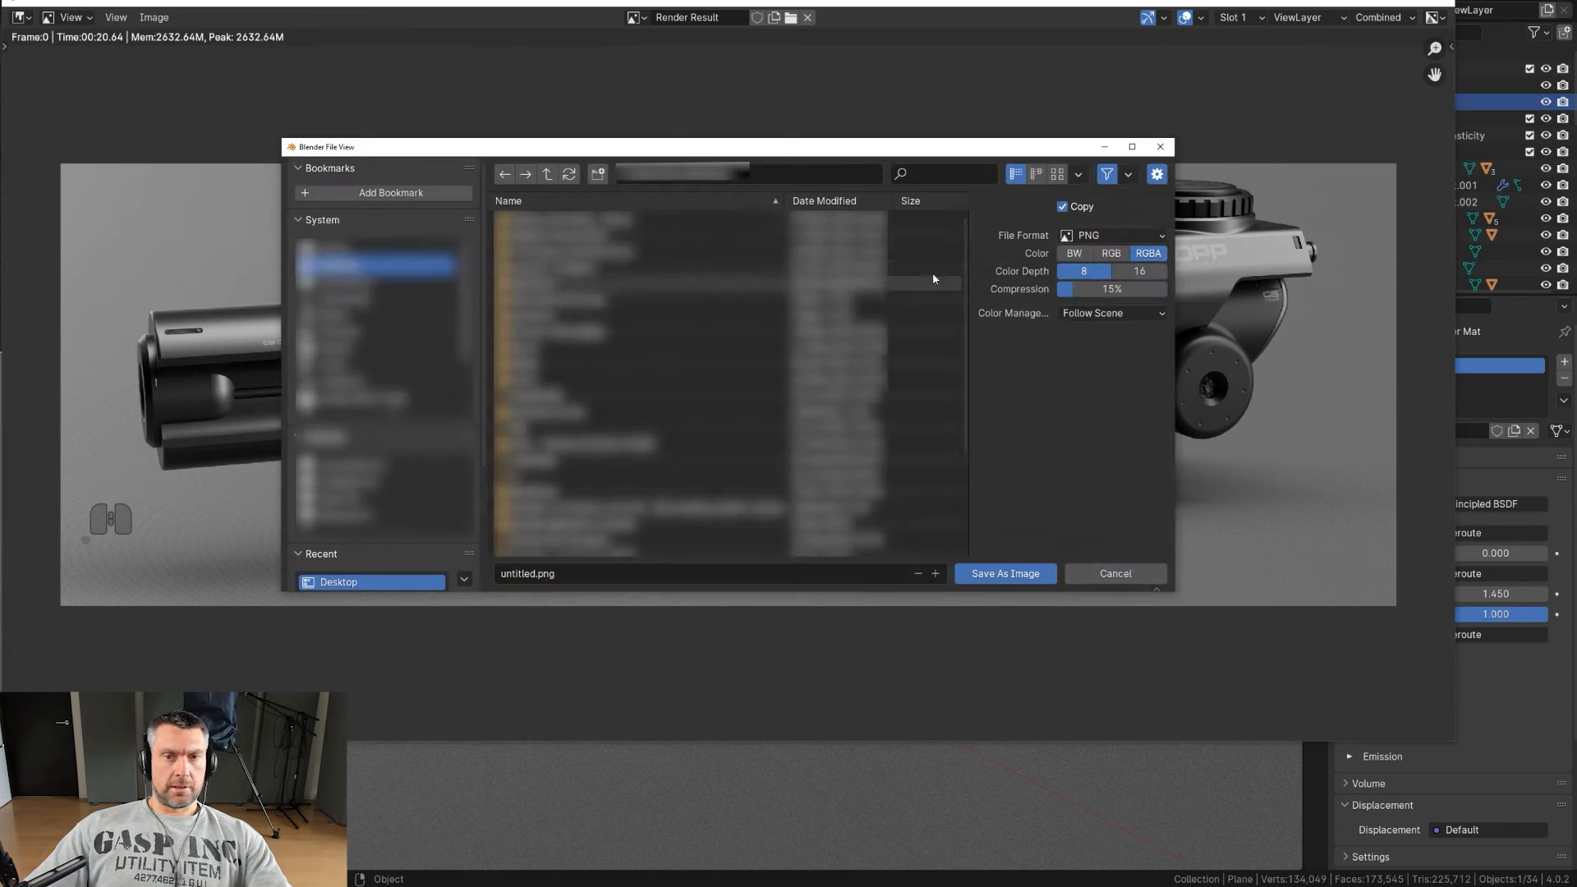
pyautogui.click(1141, 238)
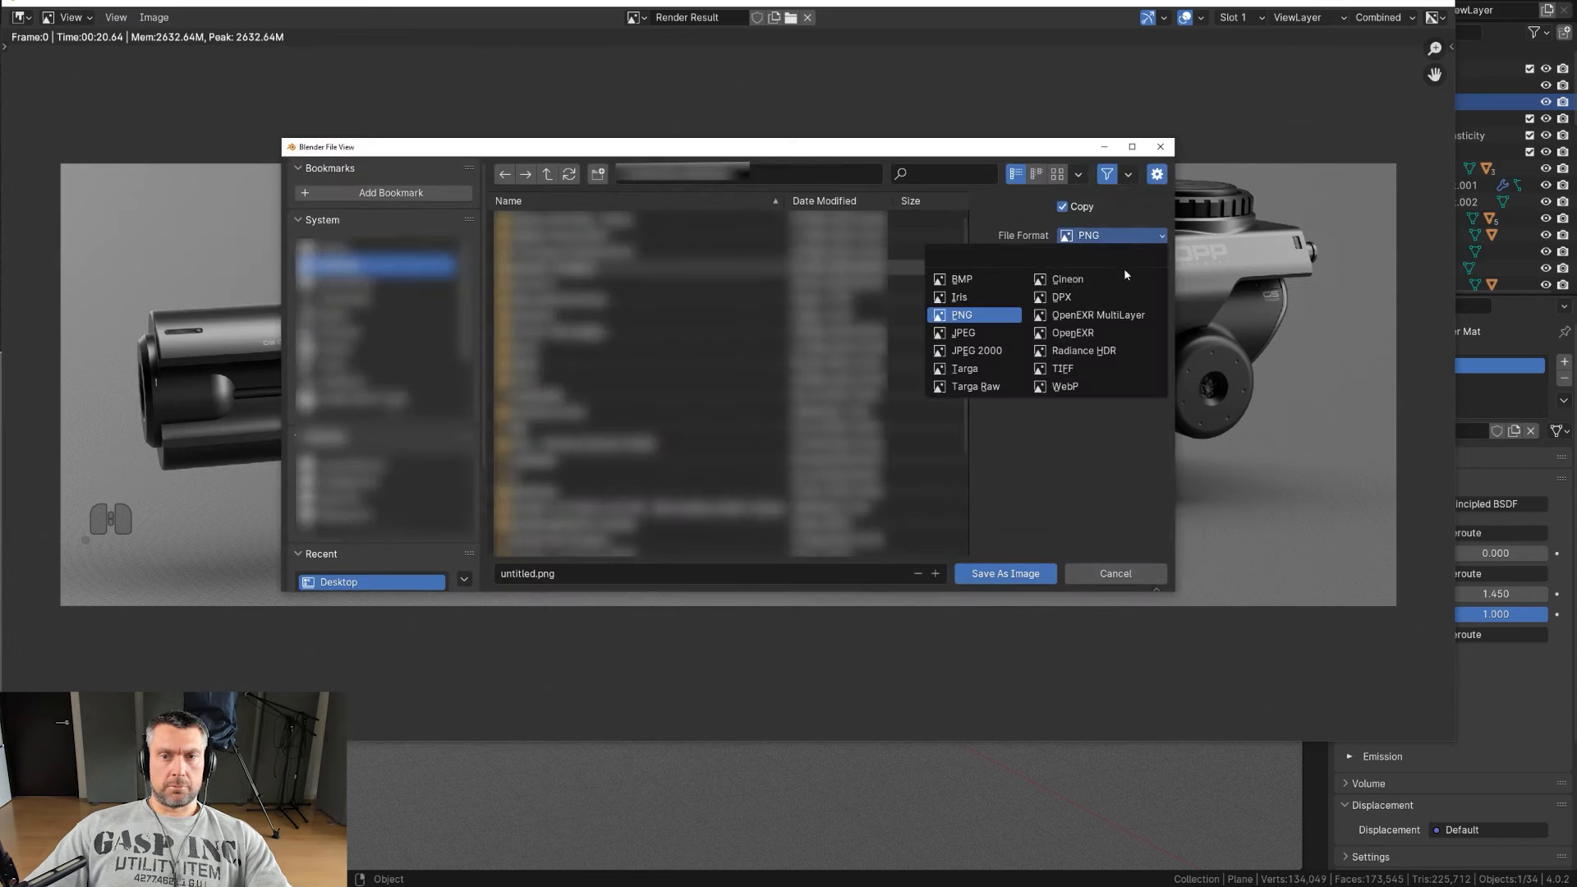
pyautogui.click(1094, 368)
pyautogui.click(1107, 310)
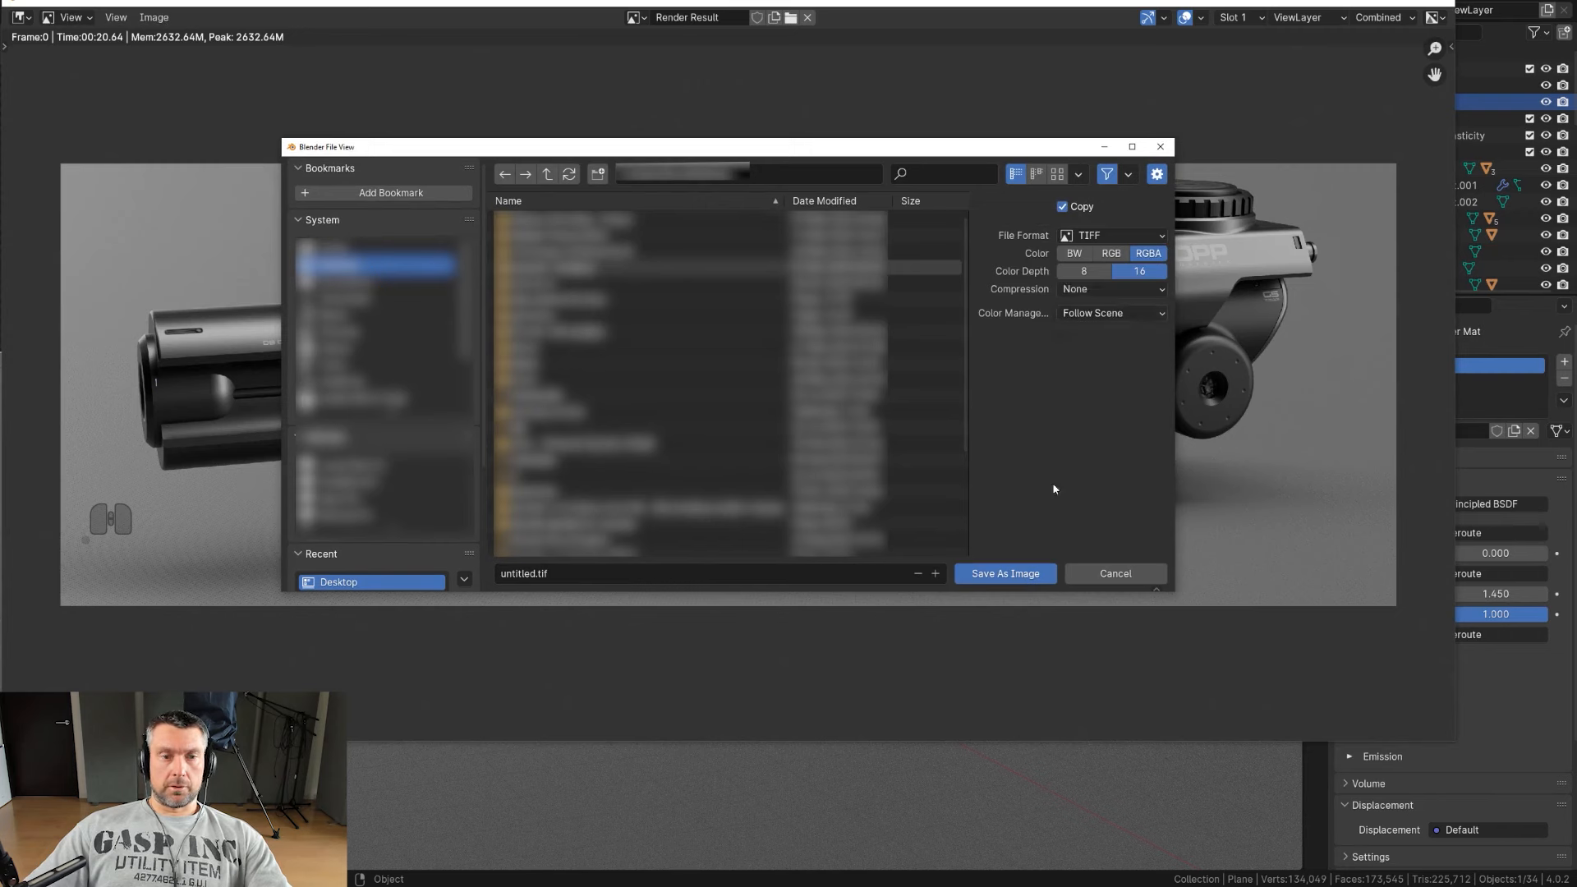
# Step: Name the render file c1.tif, save it, and close the render result
pyautogui.click(535, 574)
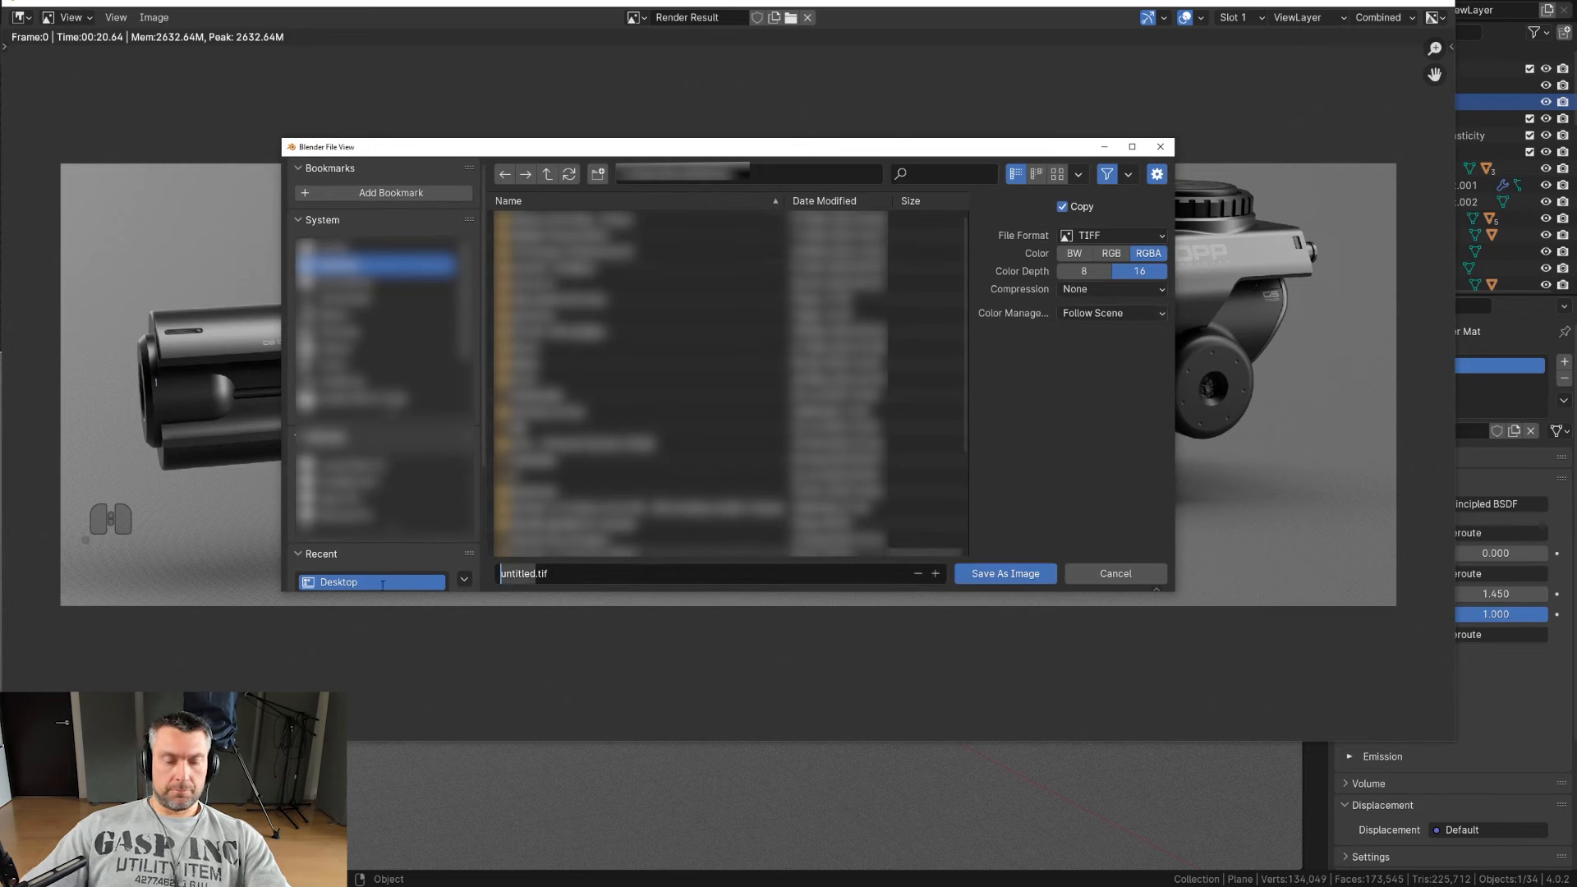
pyautogui.write('c 1')
pyautogui.press('Left')
pyautogui.press('Left')
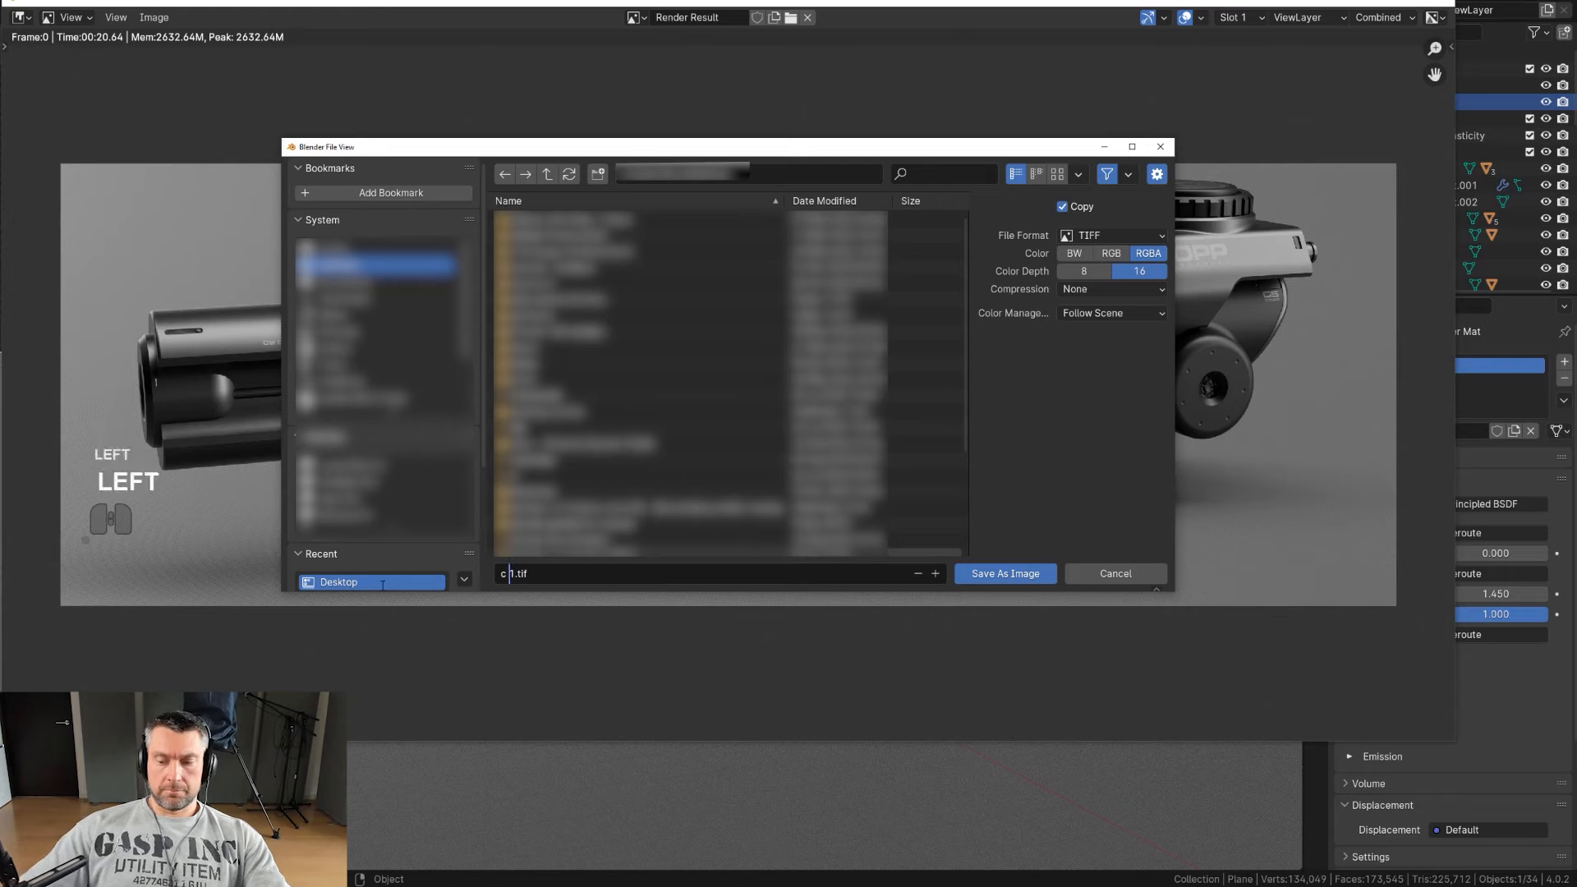
pyautogui.press('Delete')
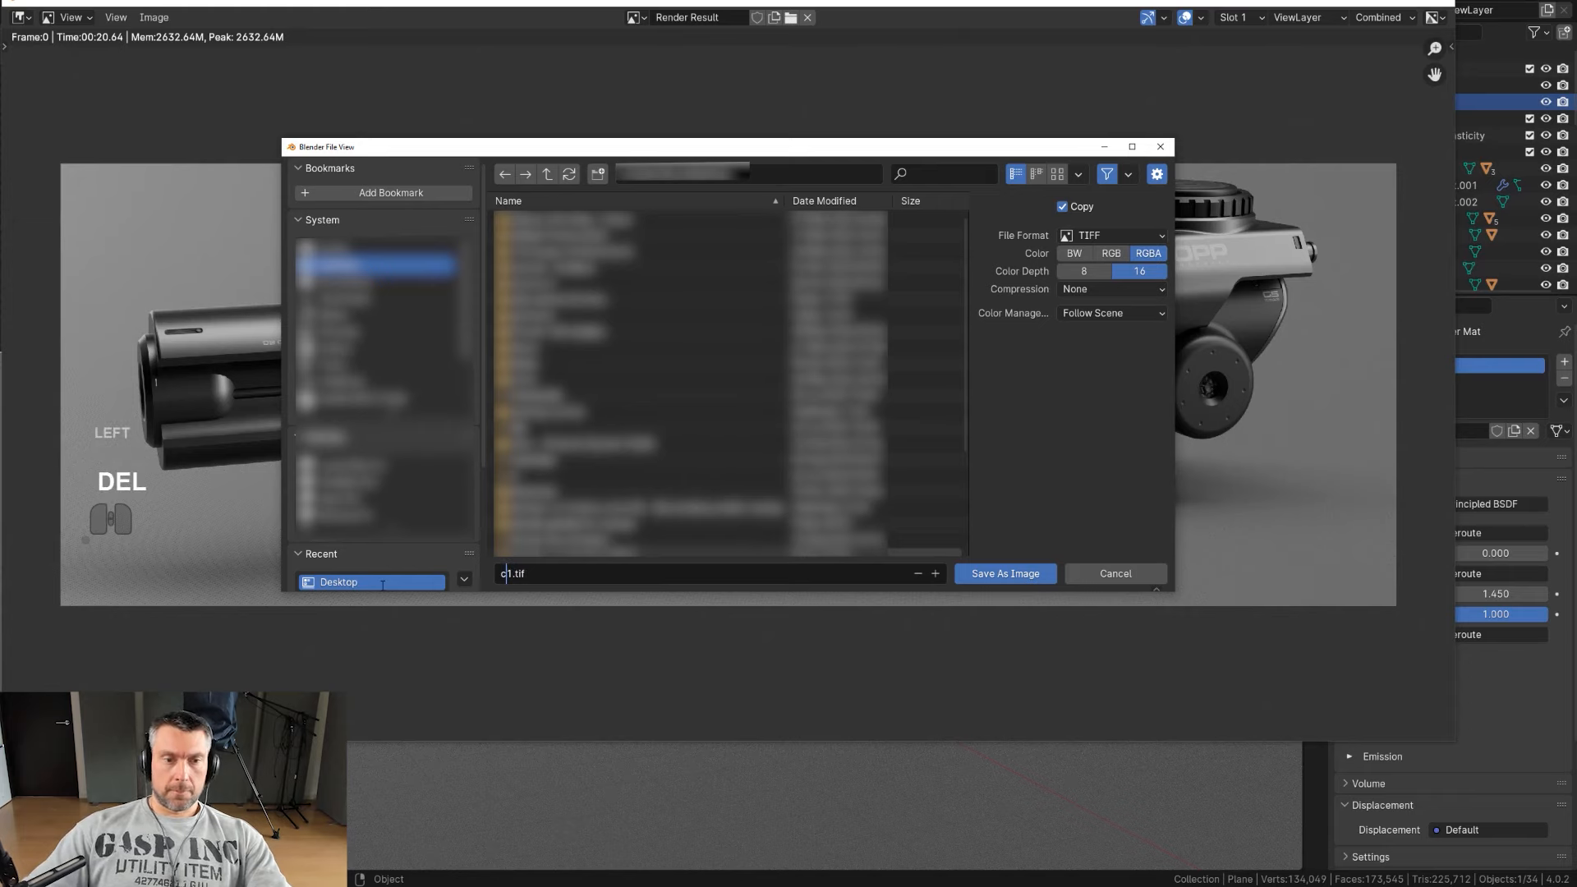
pyautogui.click(998, 574)
pyautogui.press('Escape')
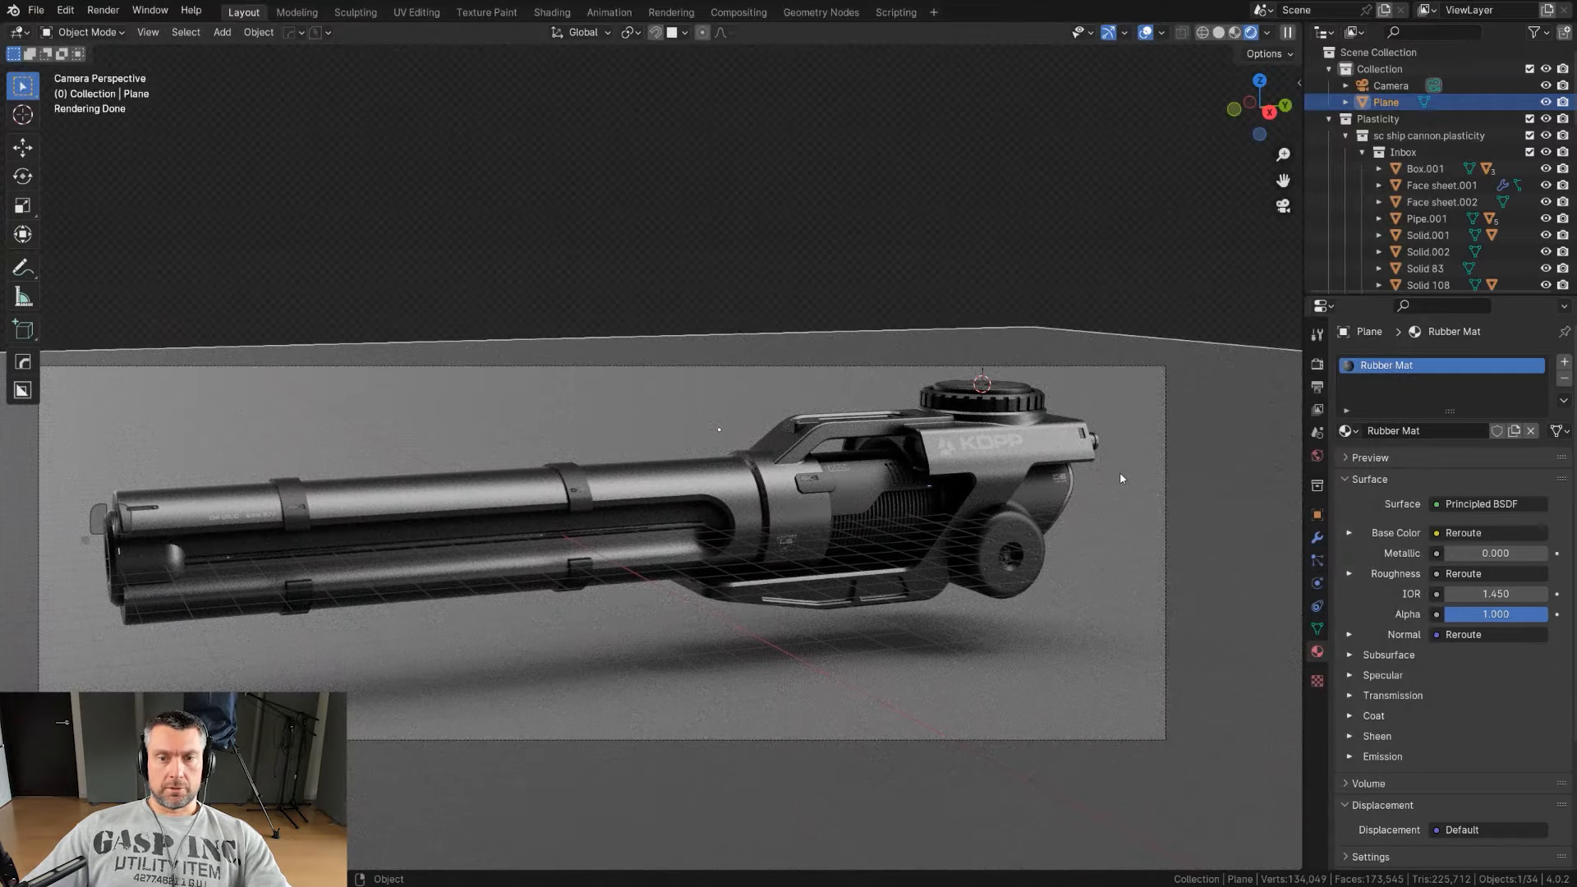
# Step: Hide the ground Plane in both viewport and render, and render the cannon alone on a transparent background
pyautogui.click(1544, 102)
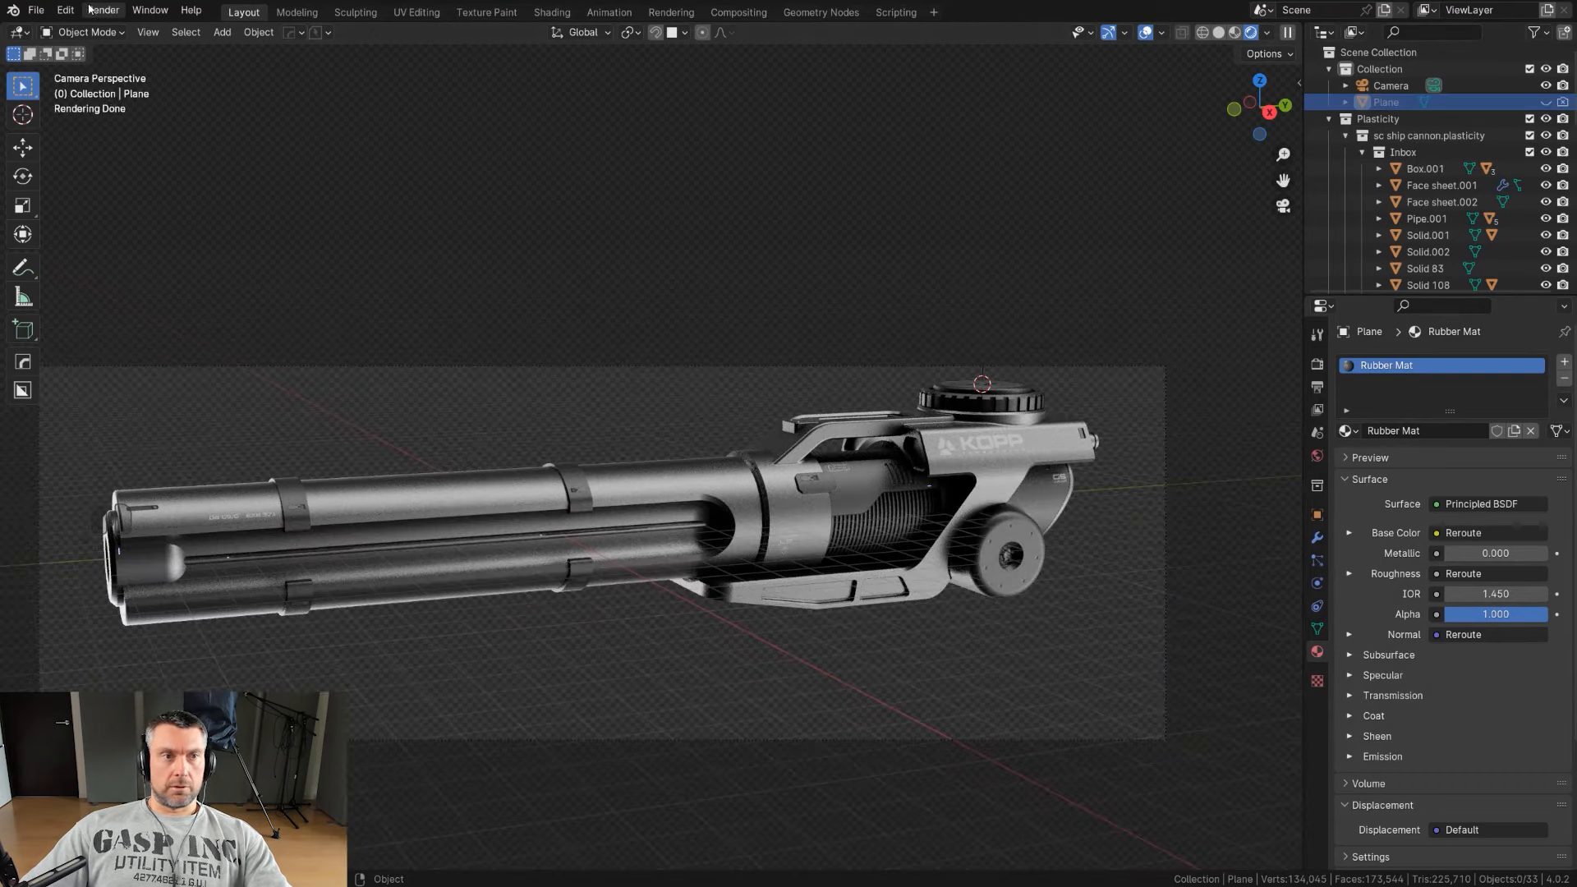
pyautogui.click(100, 10)
pyautogui.click(123, 27)
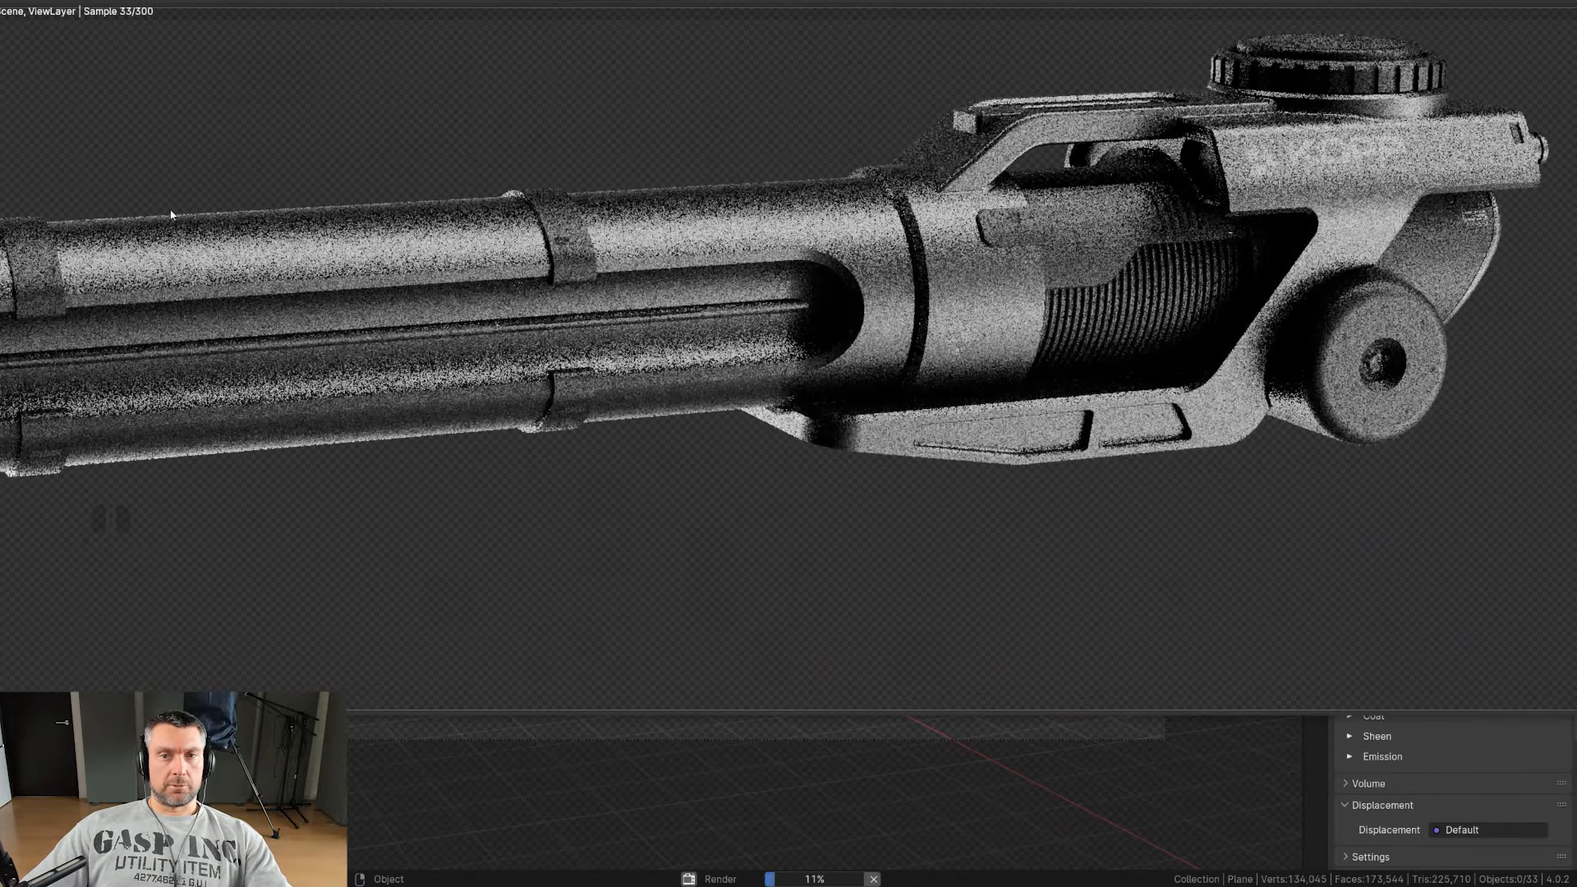
pyautogui.scroll(-1, 171, 214)
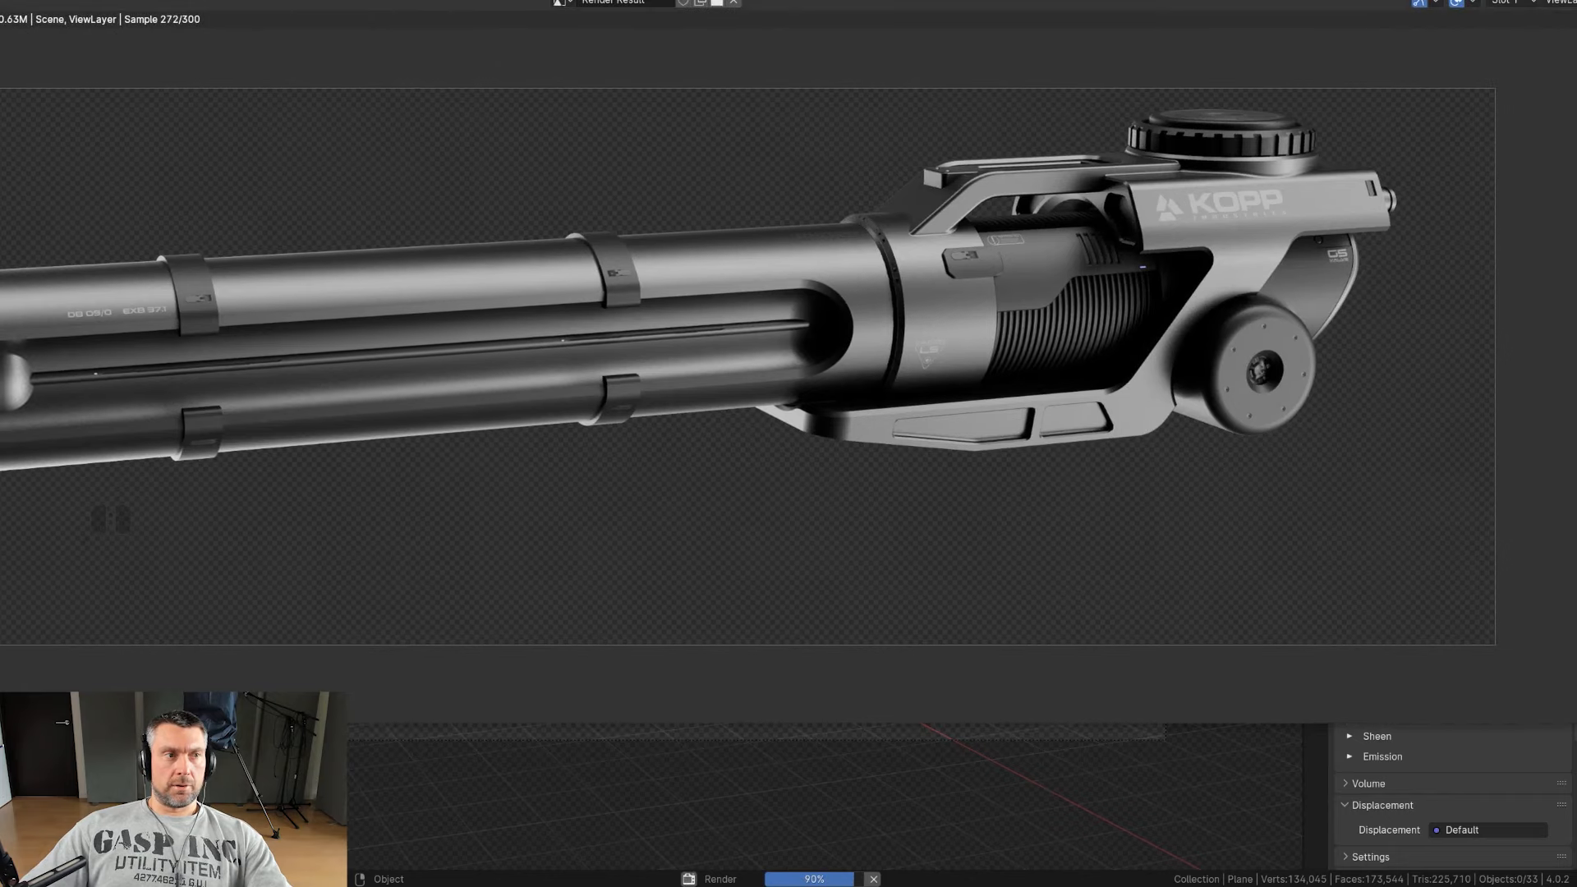
pyautogui.moveTo(0, 158); pyautogui.dragTo(2, 159)
pyautogui.moveTo(514, 0); pyautogui.dragTo(514, 79)
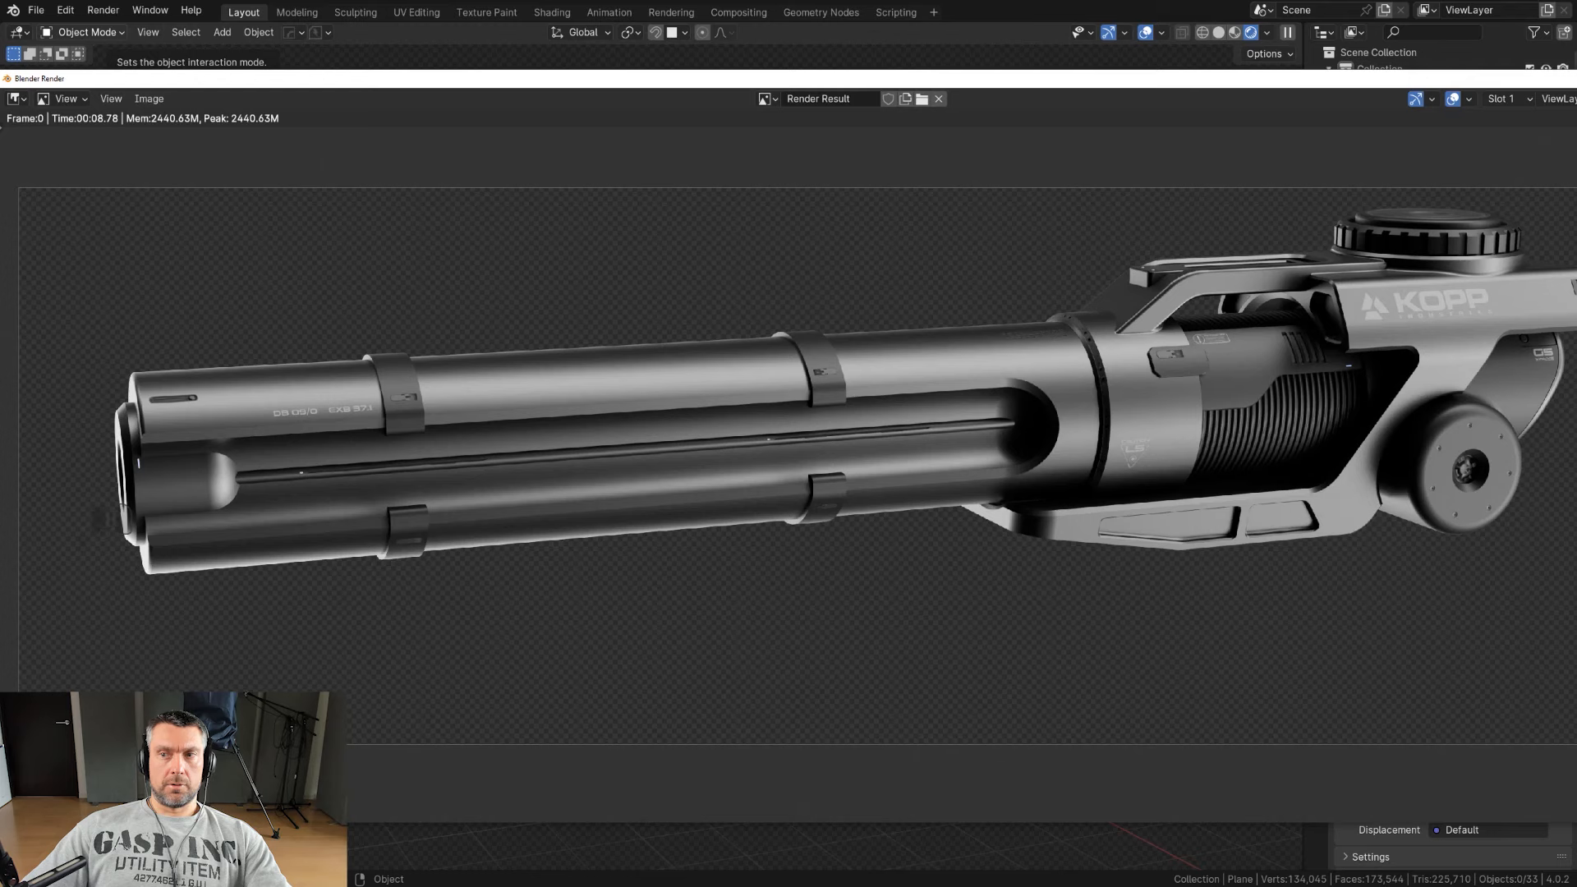
# Step: Save the transparent render as cutout c2.tif, a 16-bit TIFF with no compression, and close the render result
pyautogui.click(149, 99)
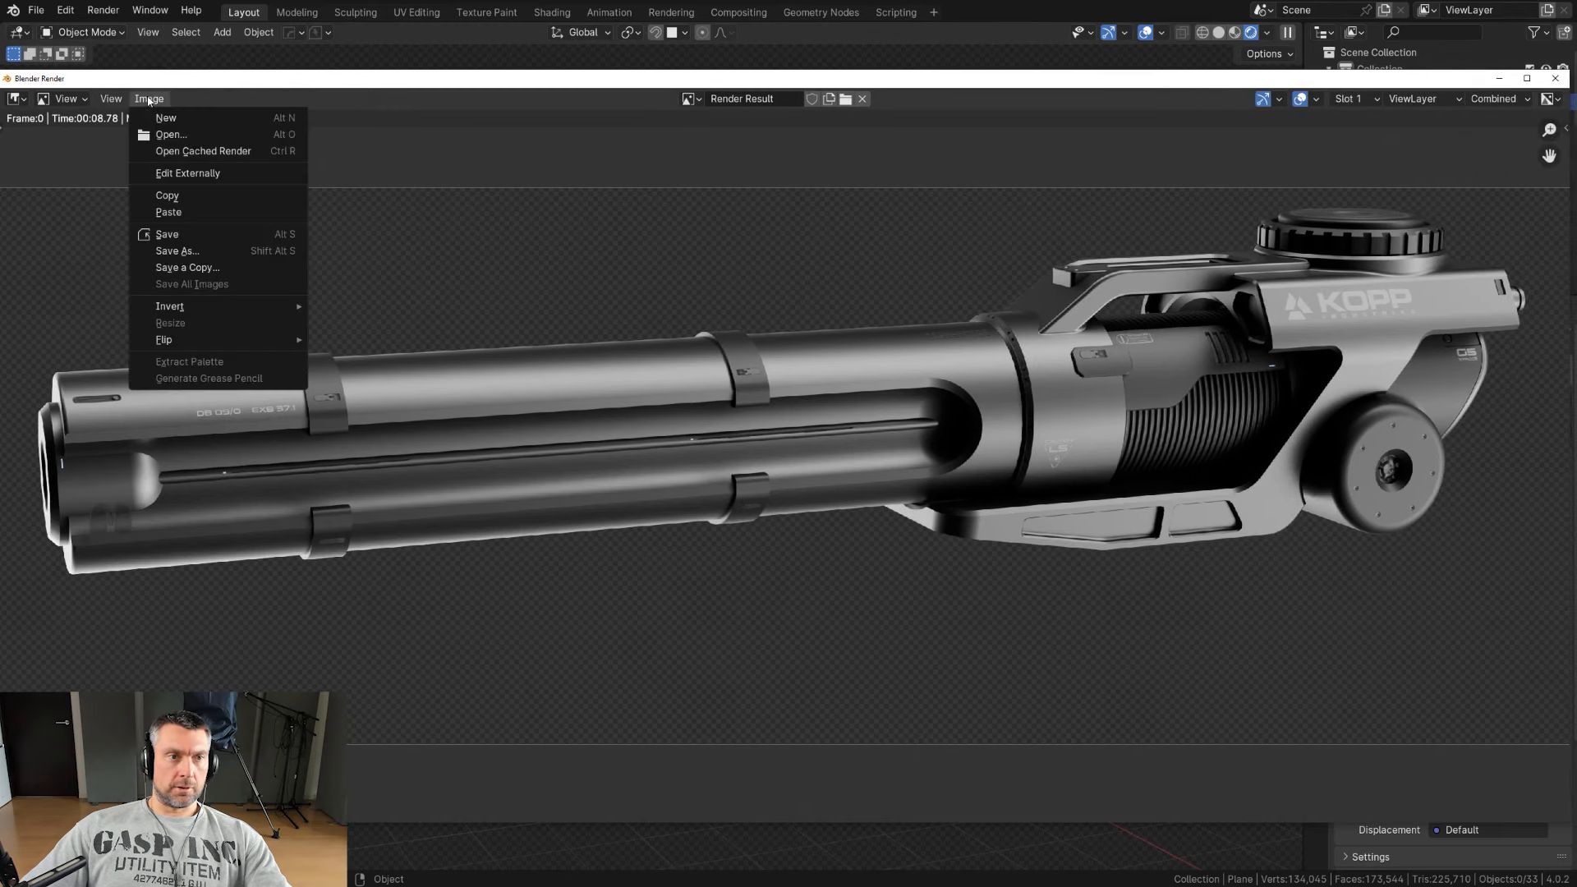
pyautogui.click(177, 250)
pyautogui.click(556, 662)
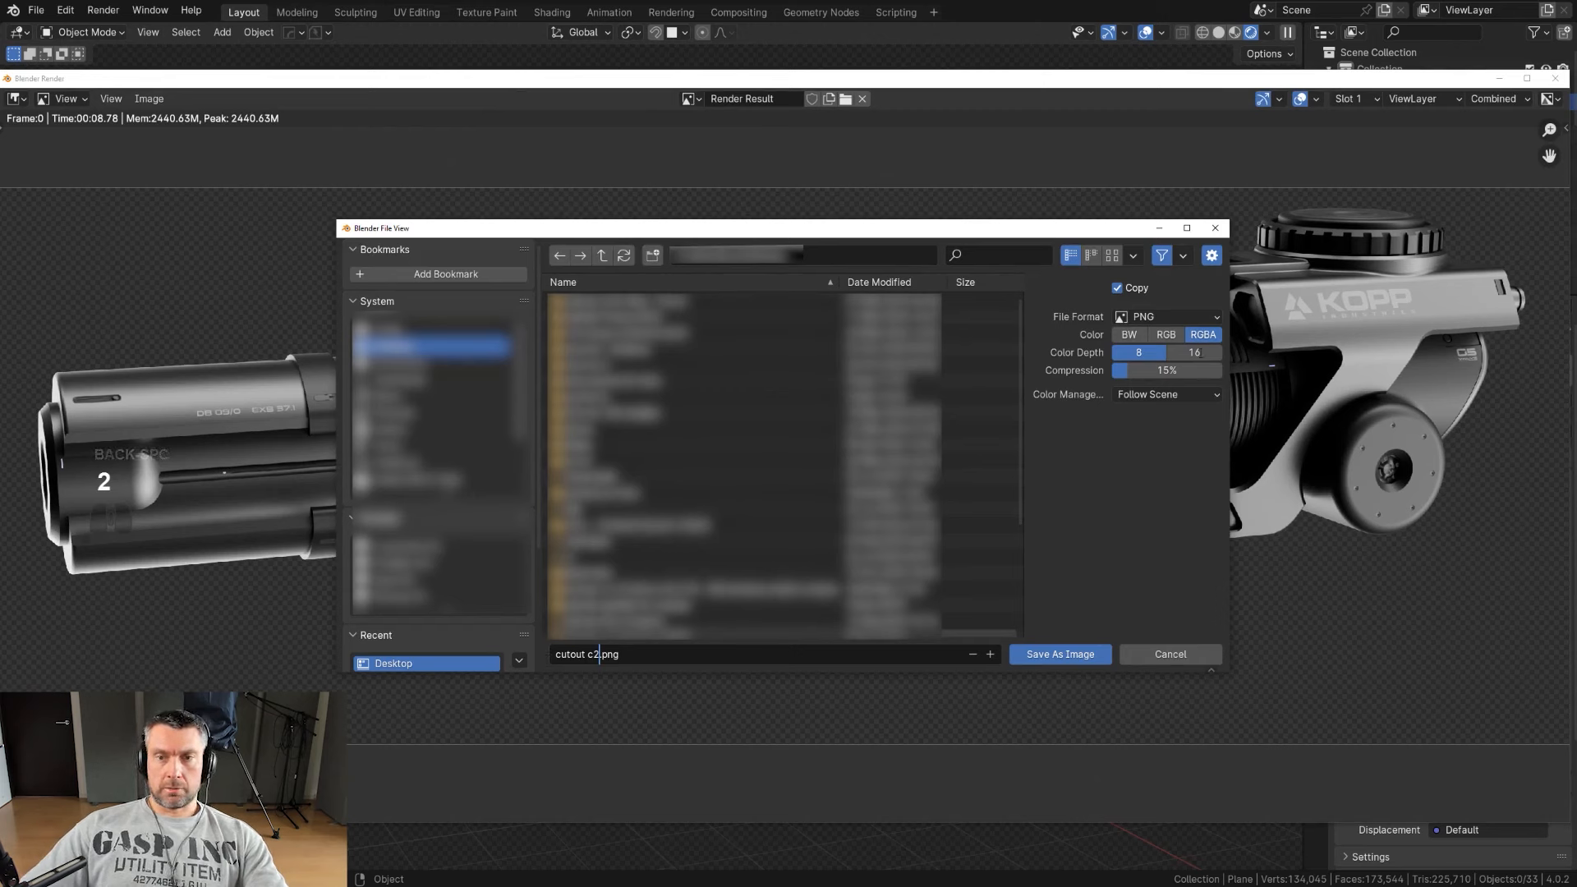
pyautogui.click(1195, 352)
pyautogui.click(1166, 317)
pyautogui.click(1166, 449)
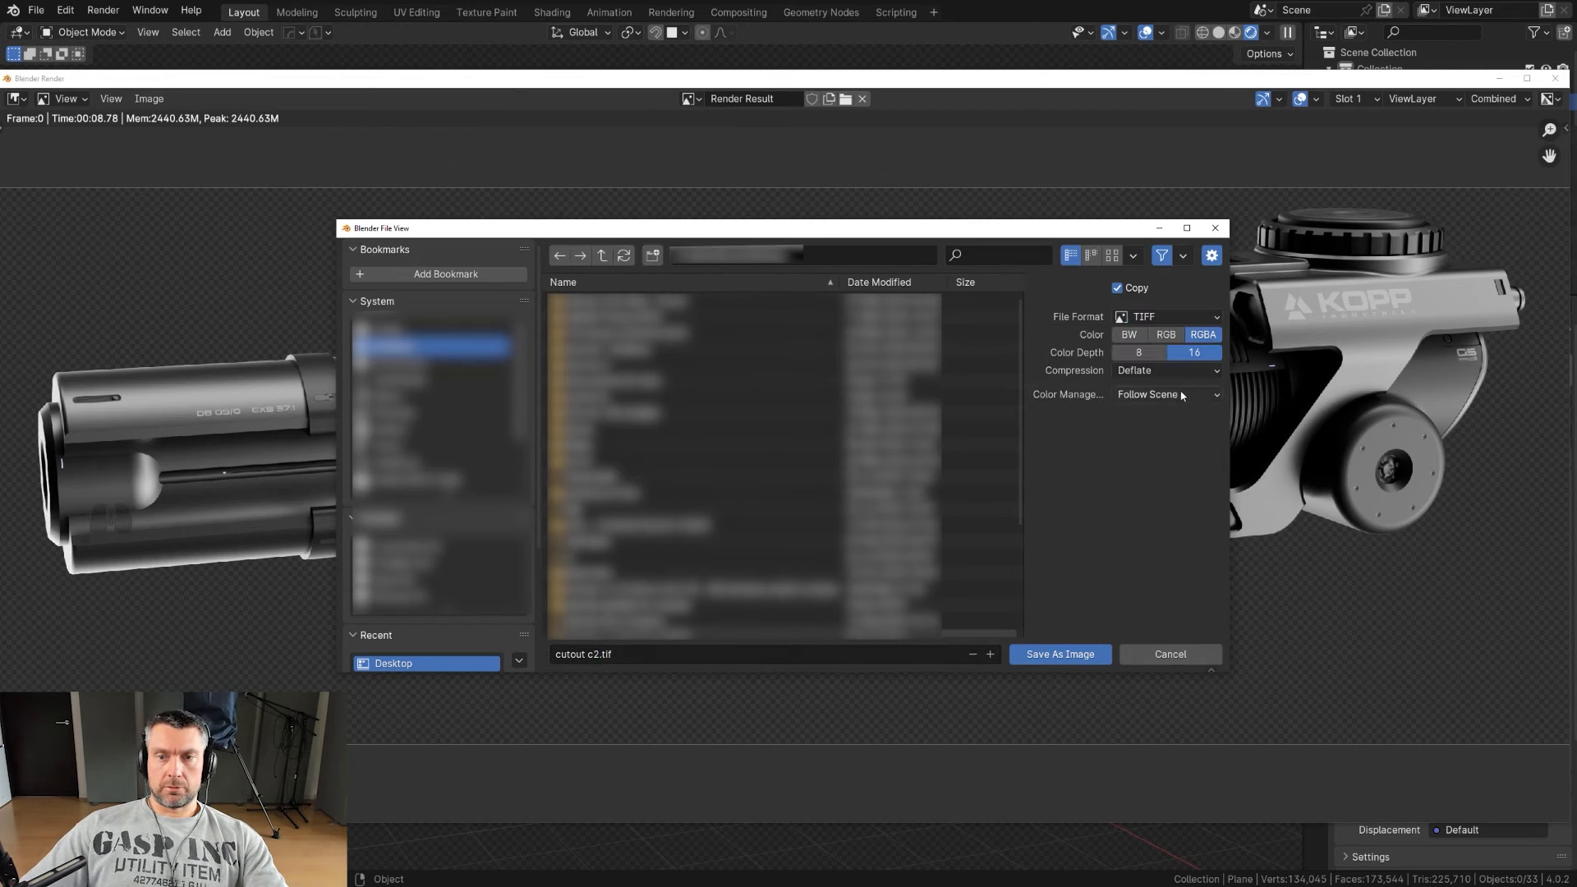
pyautogui.click(1166, 370)
pyautogui.click(1150, 398)
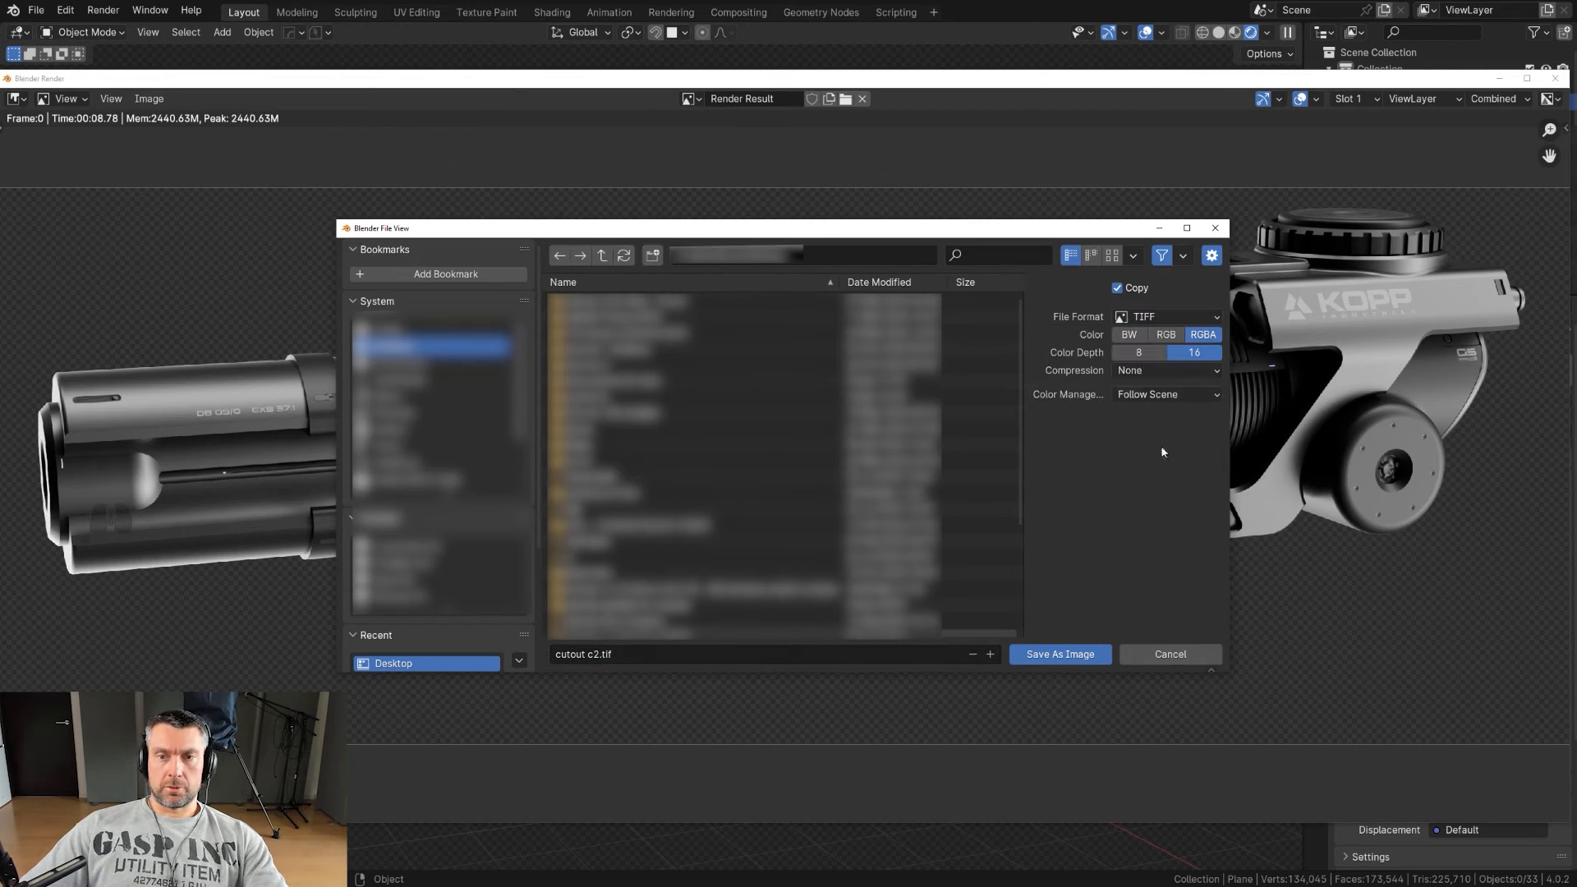
pyautogui.click(1060, 656)
pyautogui.click(1554, 79)
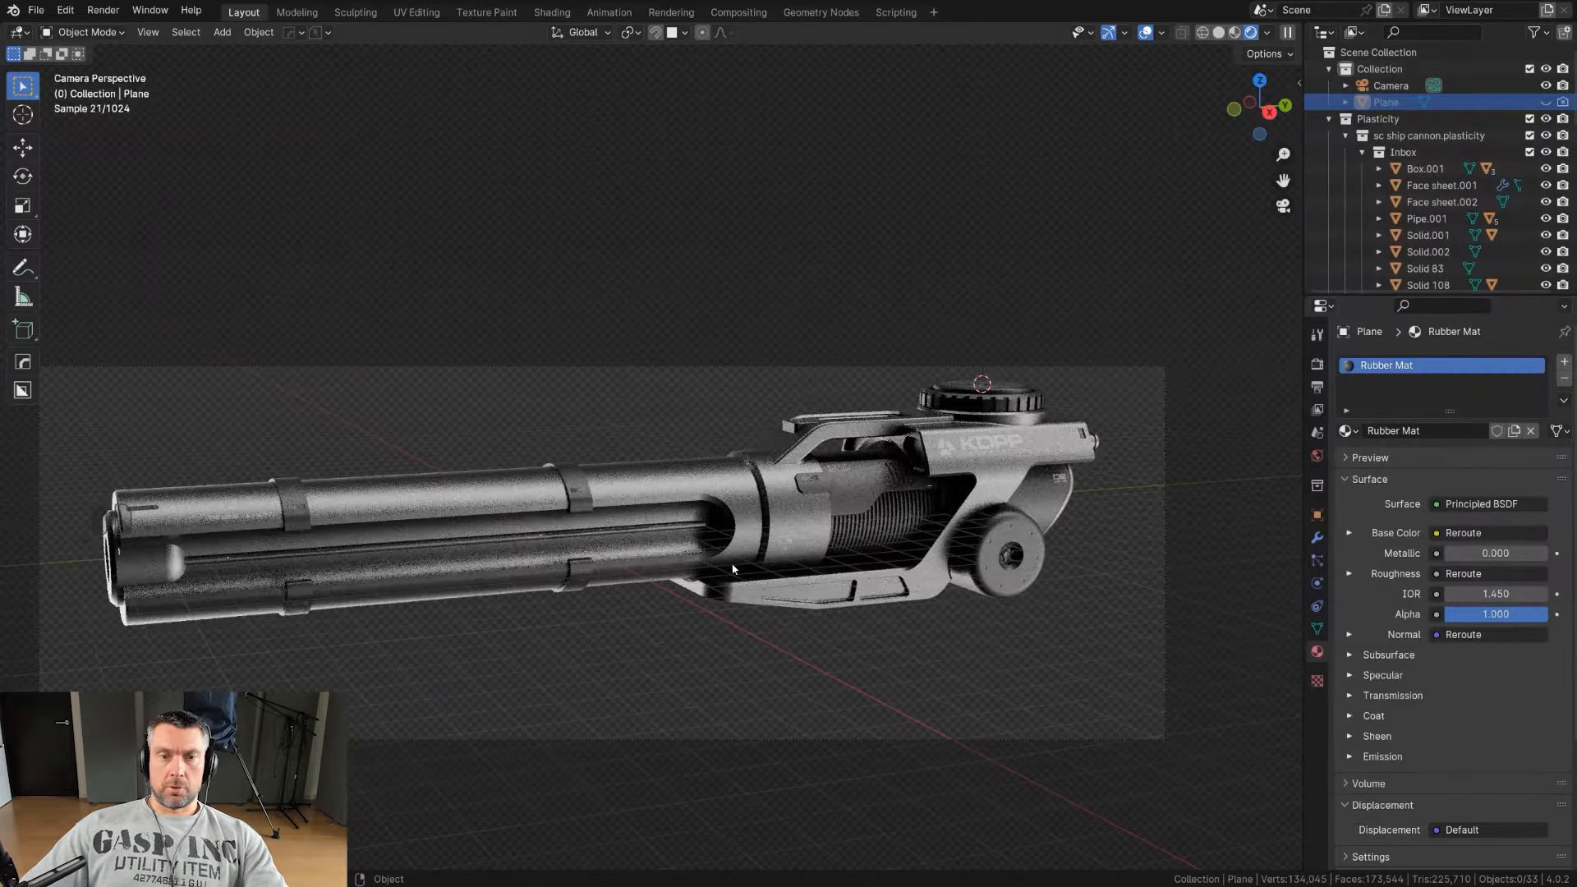
# Step: Show the ground Plane again and lighten its Rubber Mat material by setting the color's HSV value to 0.464
pyautogui.click(1545, 101)
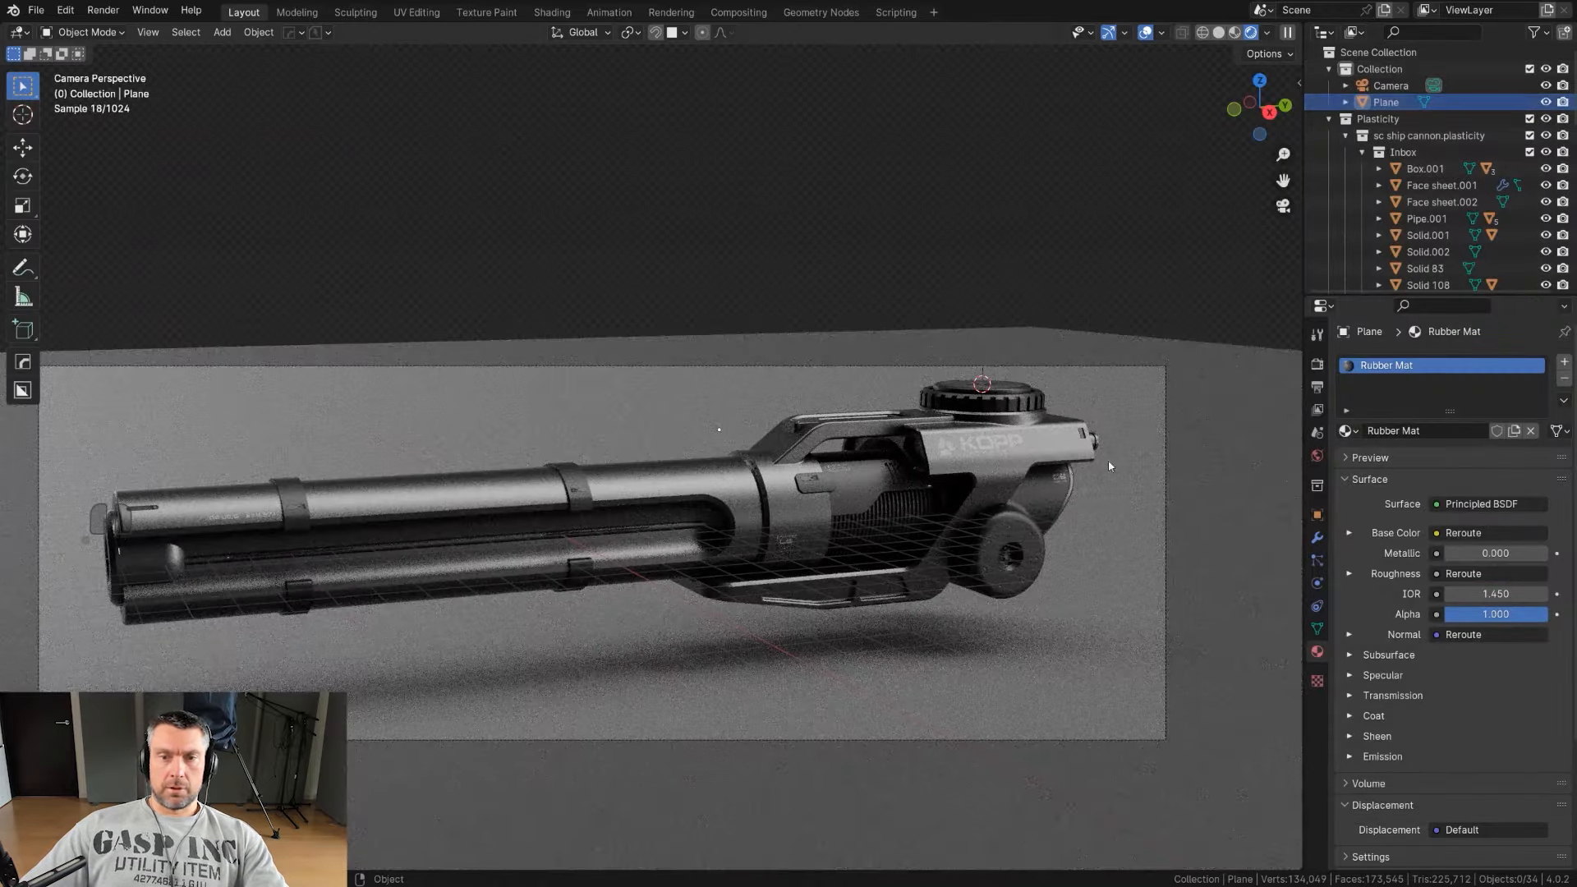
pyautogui.click(1165, 448)
pyautogui.press('n')
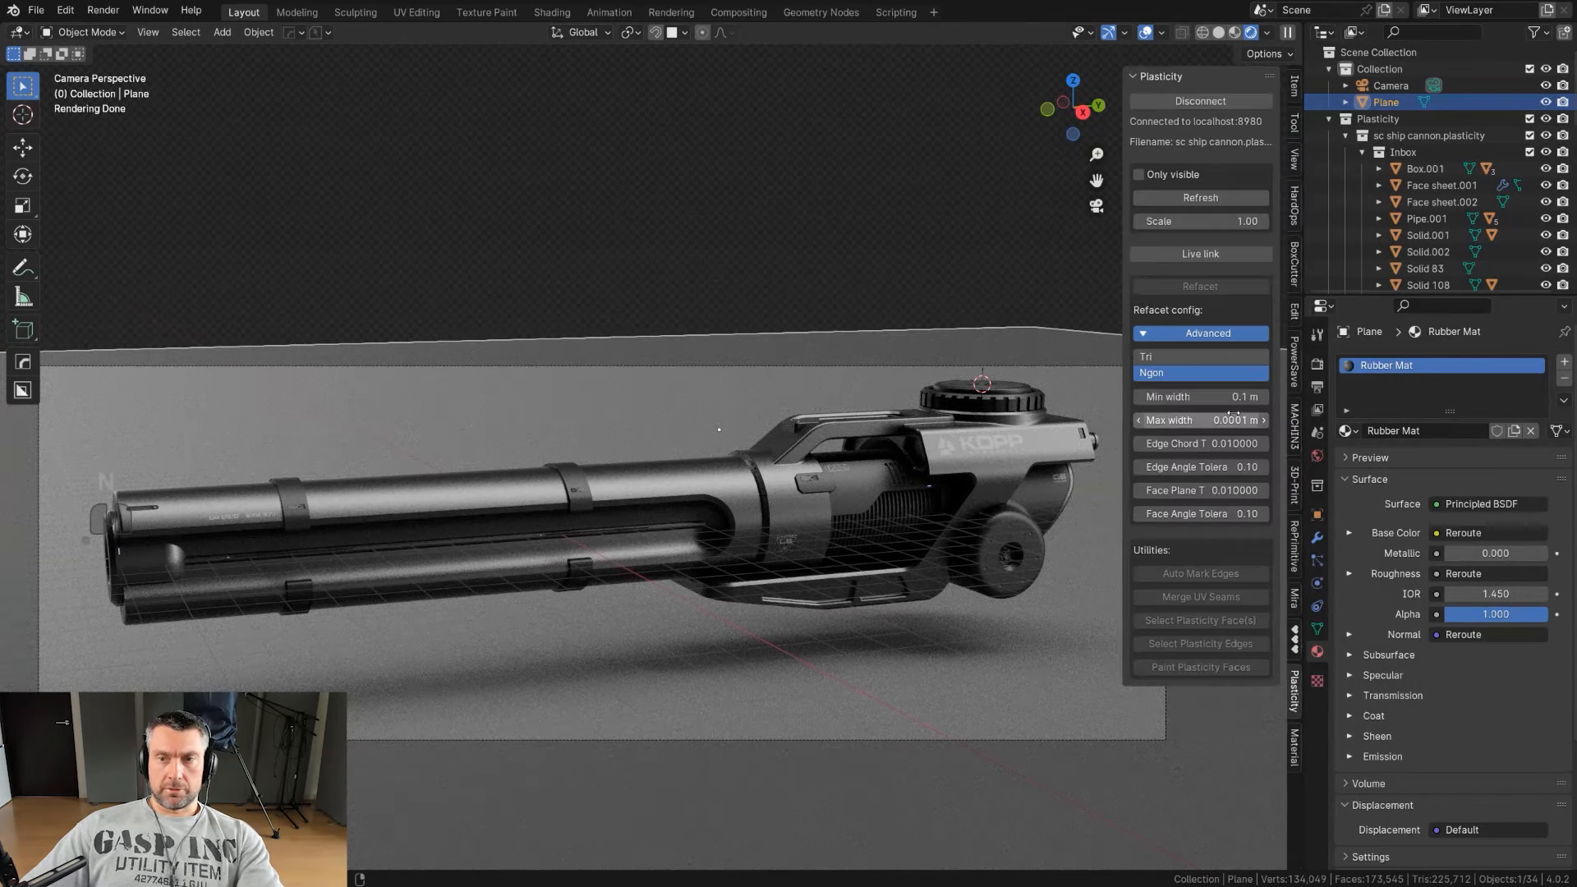
pyautogui.click(1295, 748)
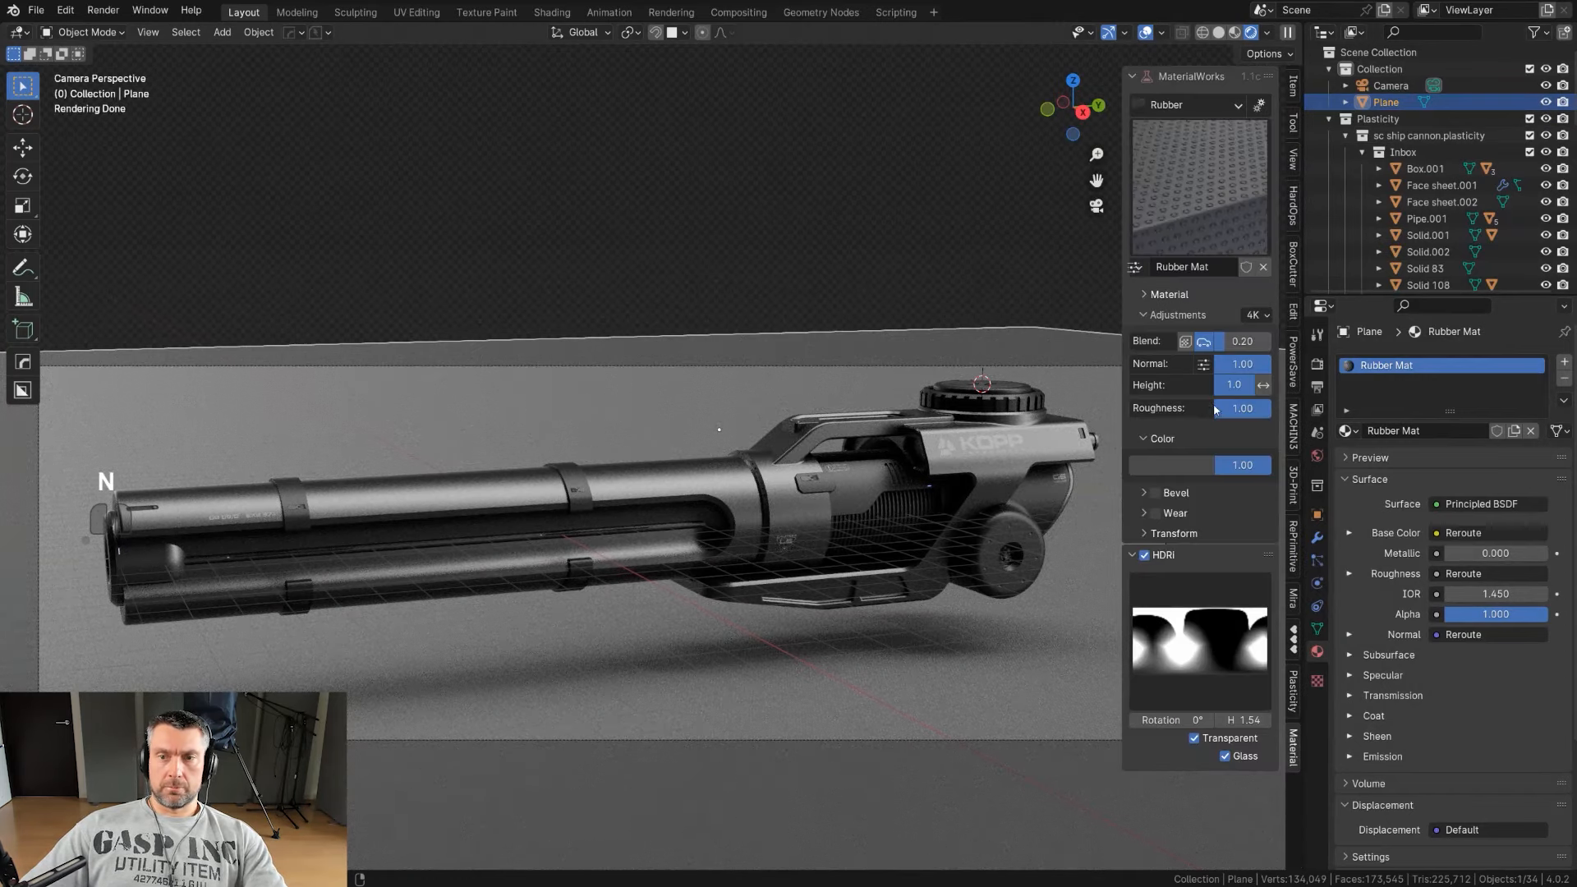
pyautogui.click(1196, 466)
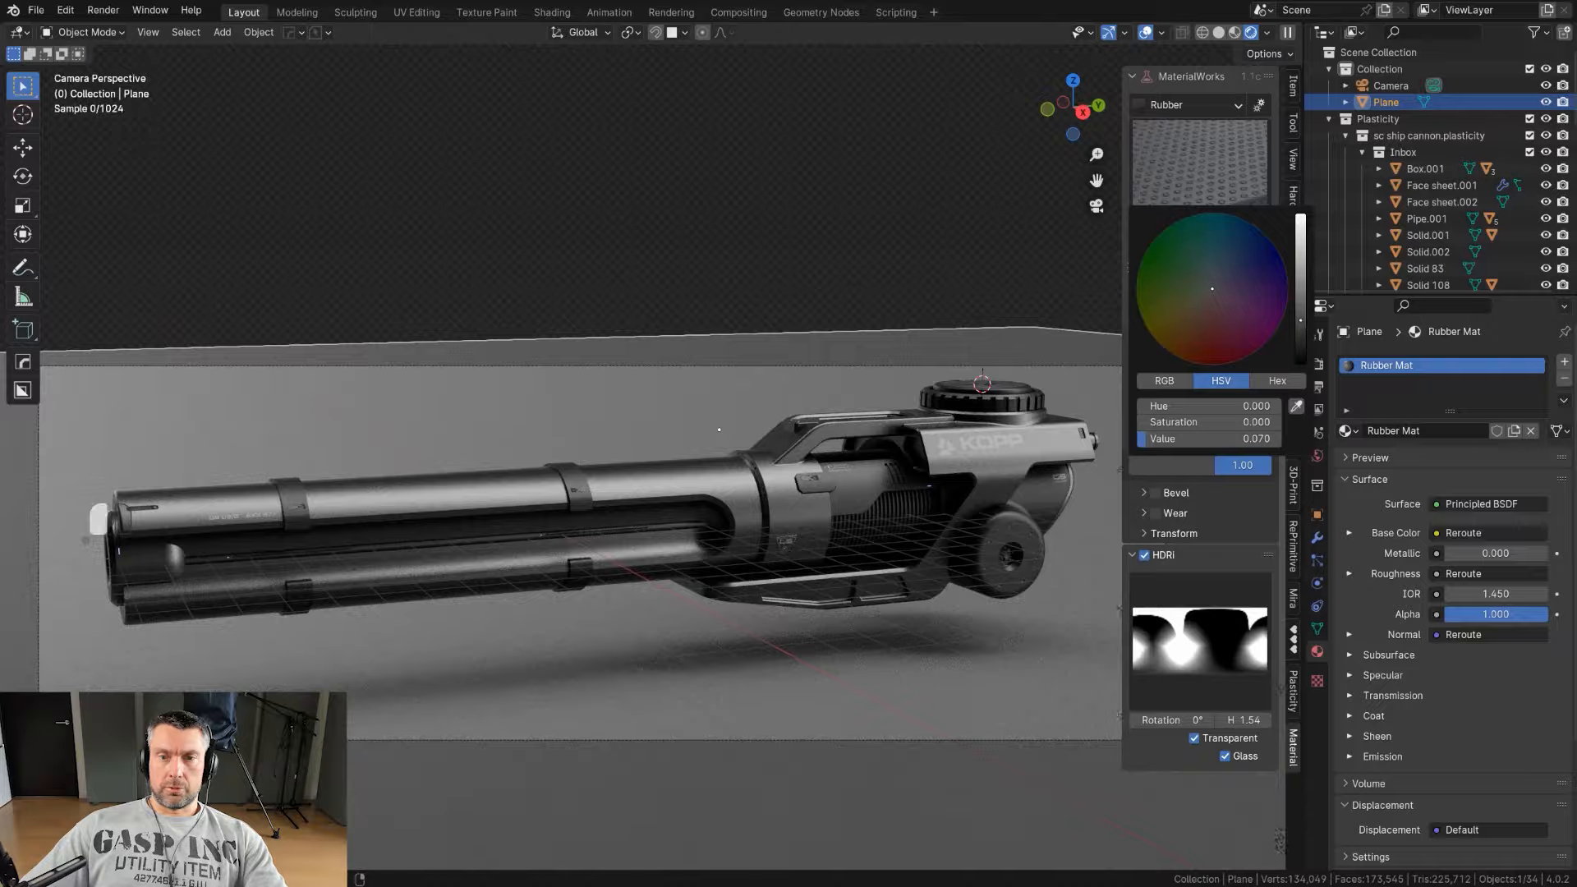
pyautogui.scroll(8, 1272, 295)
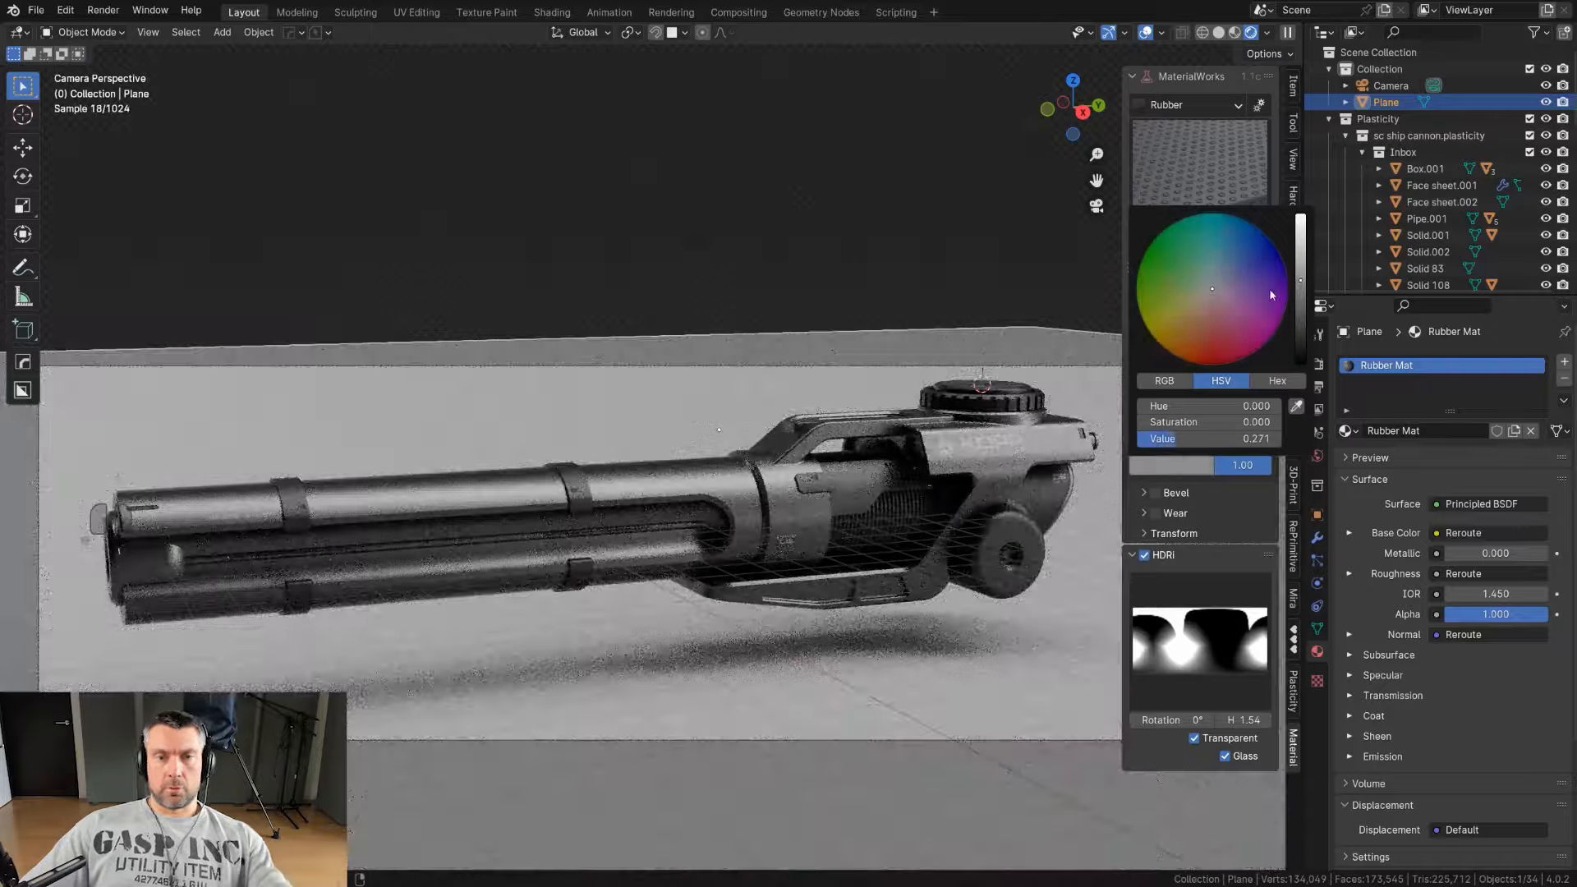
pyautogui.click(1204, 467)
pyautogui.moveTo(1301, 279); pyautogui.dragTo(1301, 256)
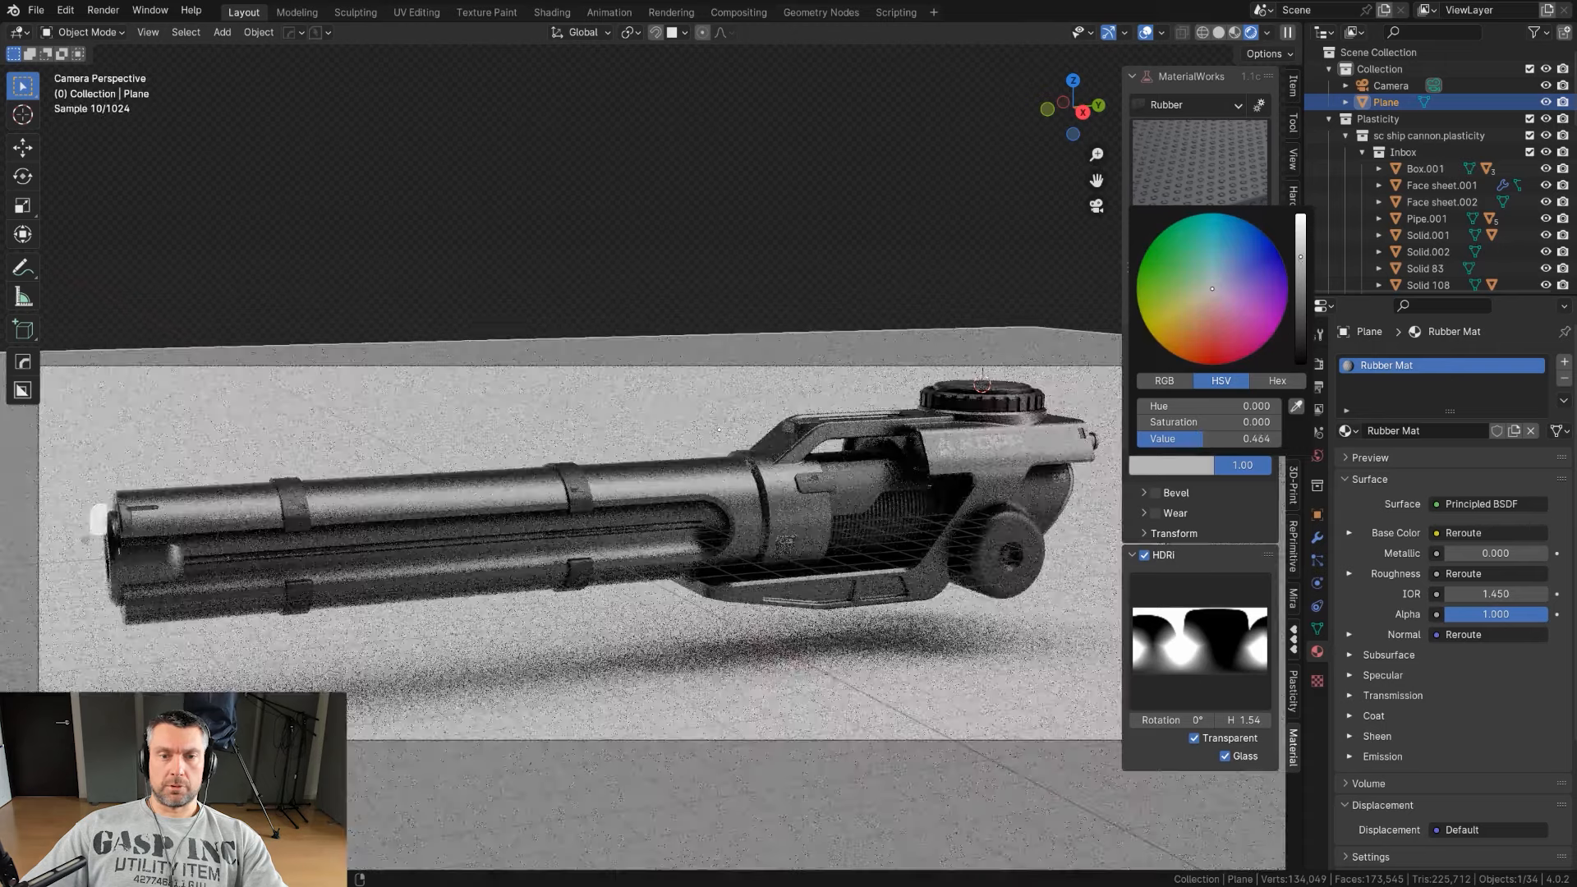
# Step: Render the cannon on the light ground and set the image export to 16-bit TIFF with no compression
pyautogui.click(102, 13)
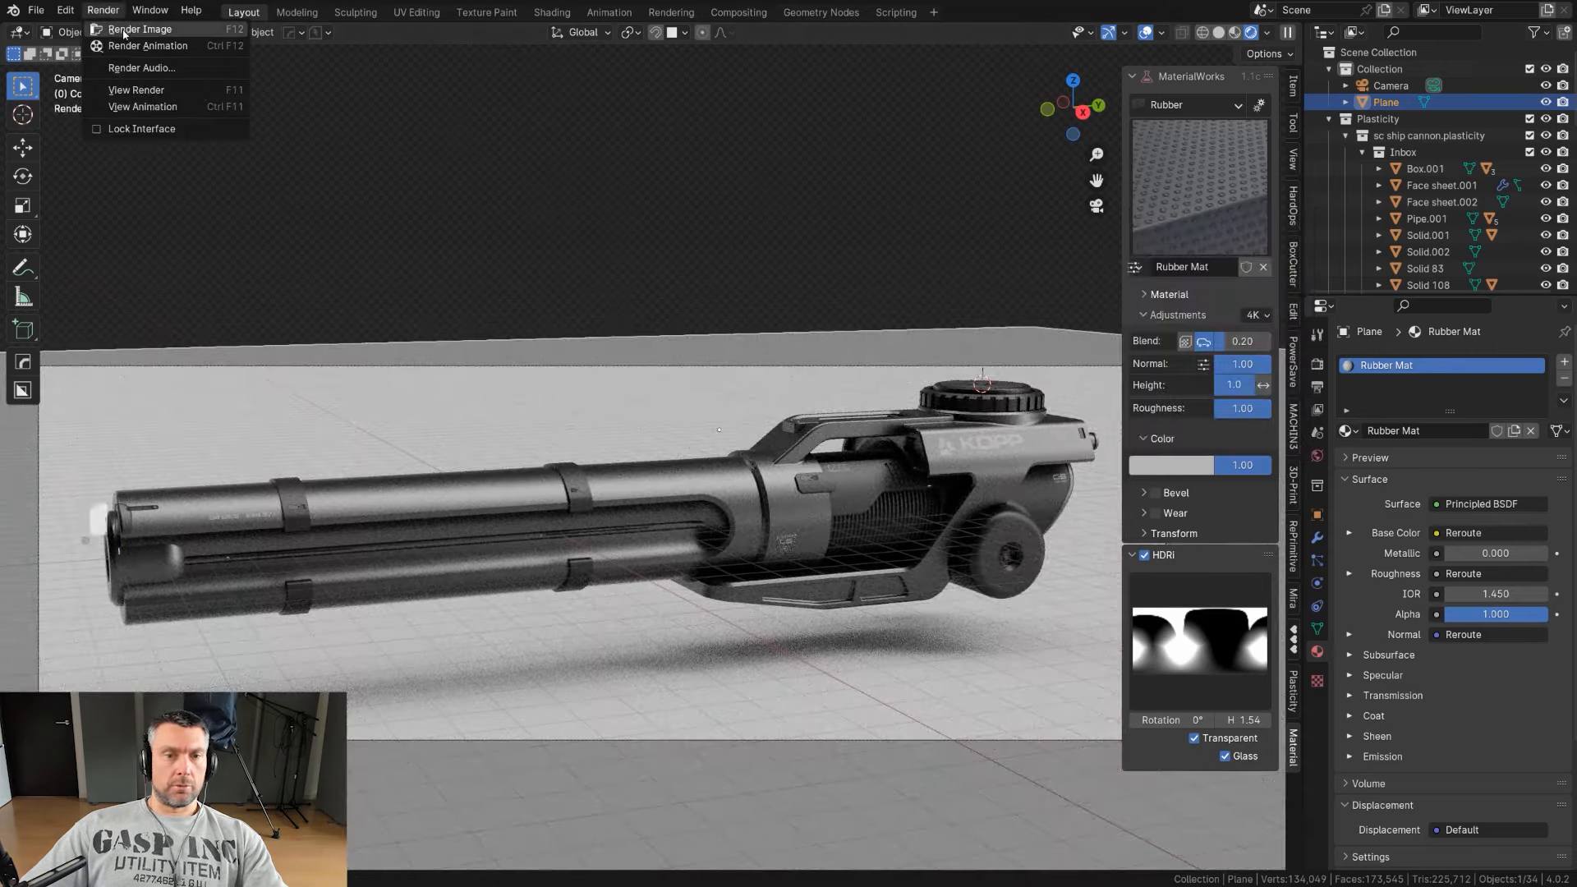
pyautogui.click(130, 38)
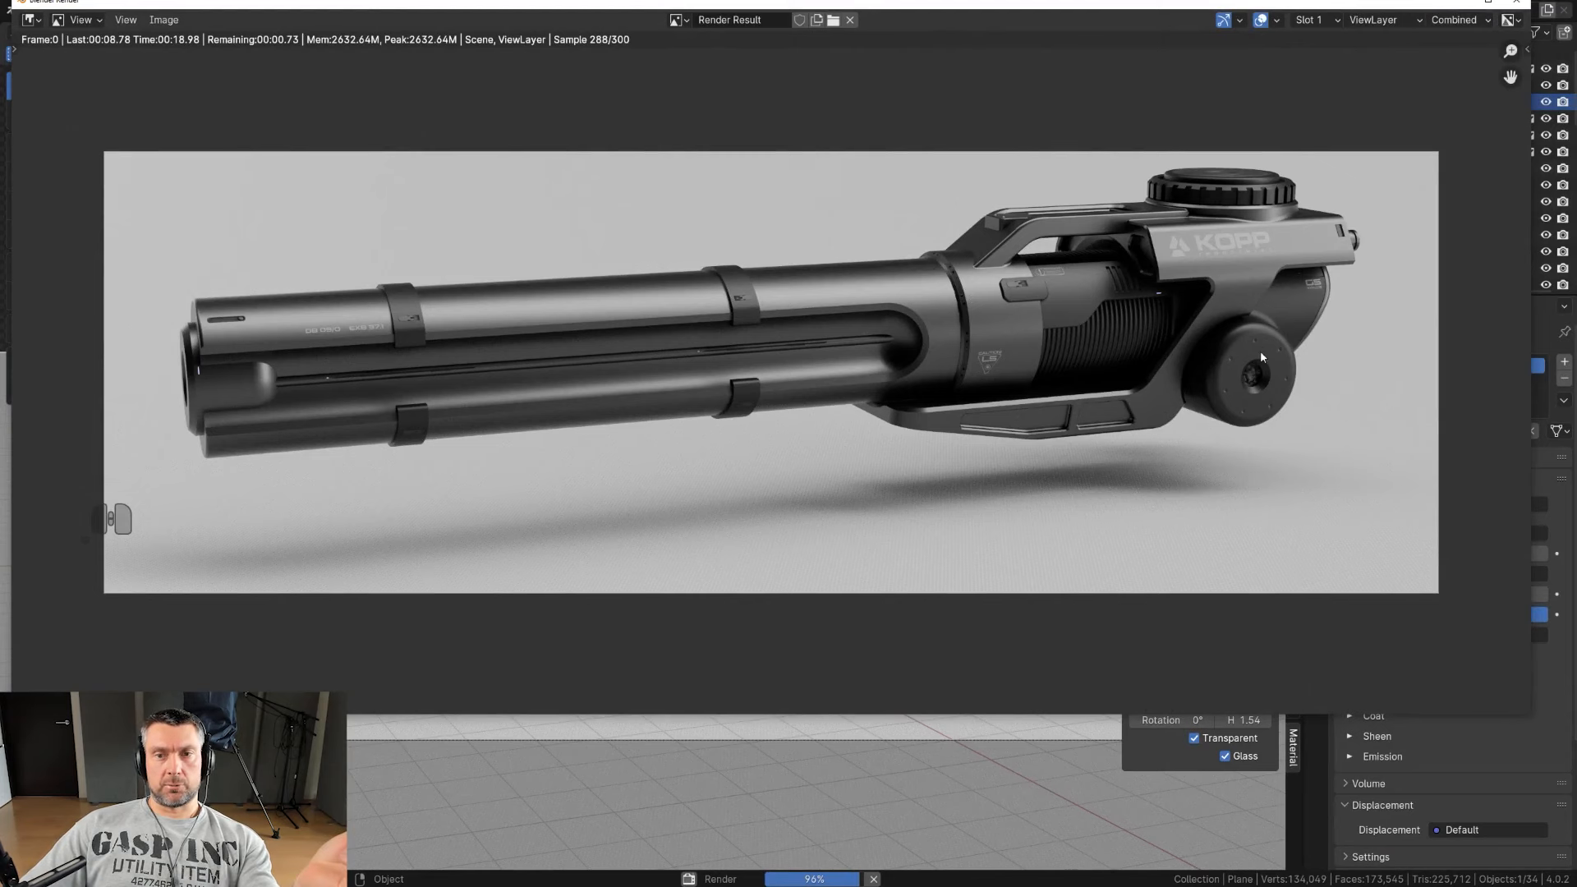
pyautogui.click(170, 19)
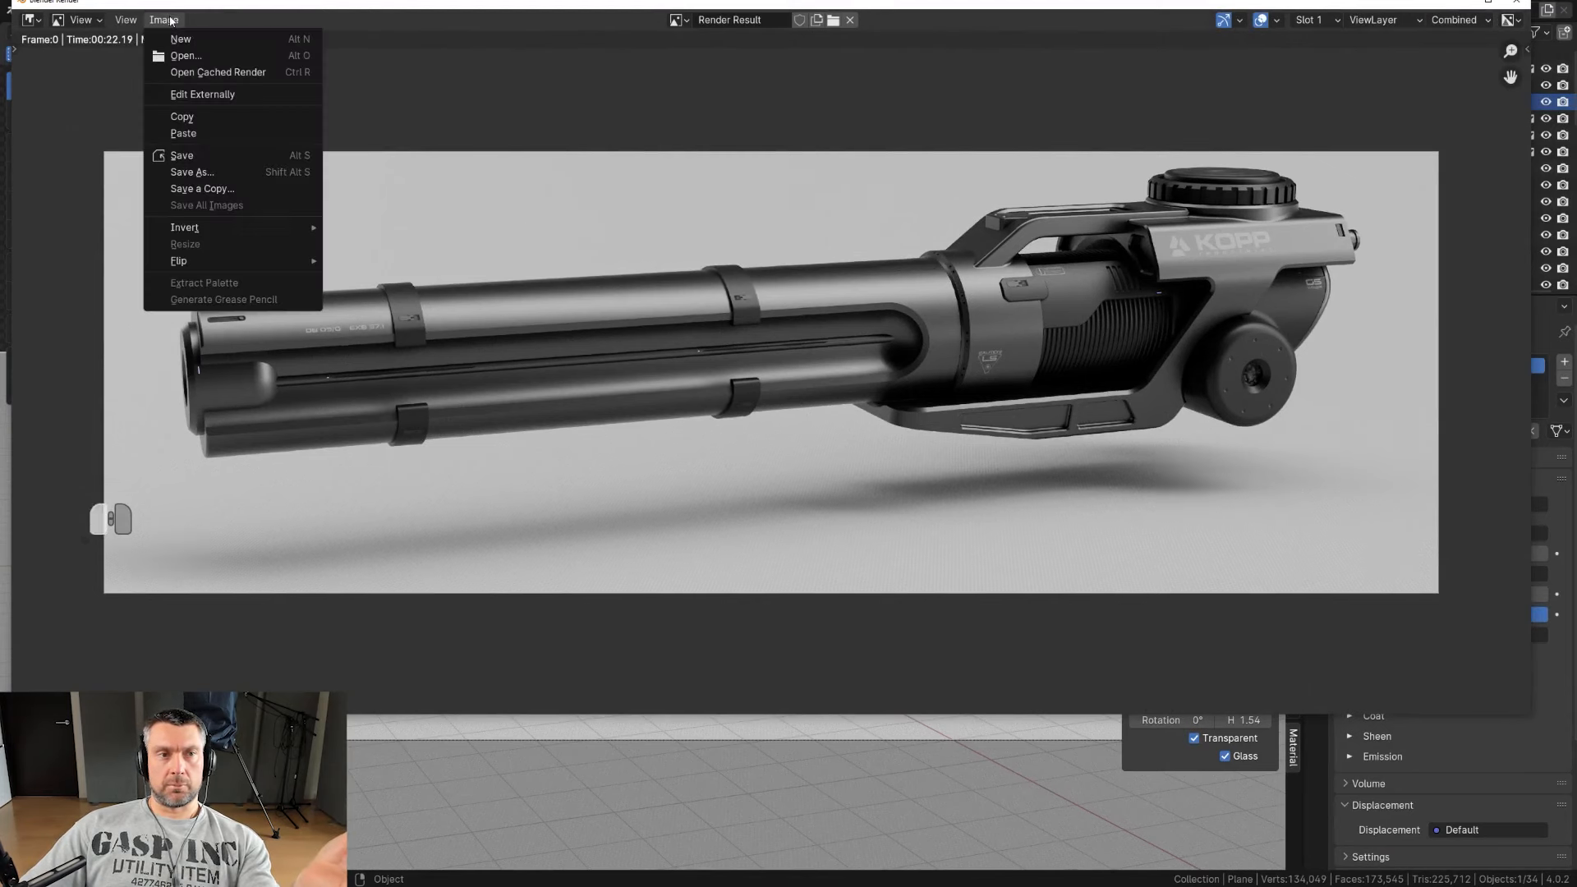
pyautogui.click(207, 172)
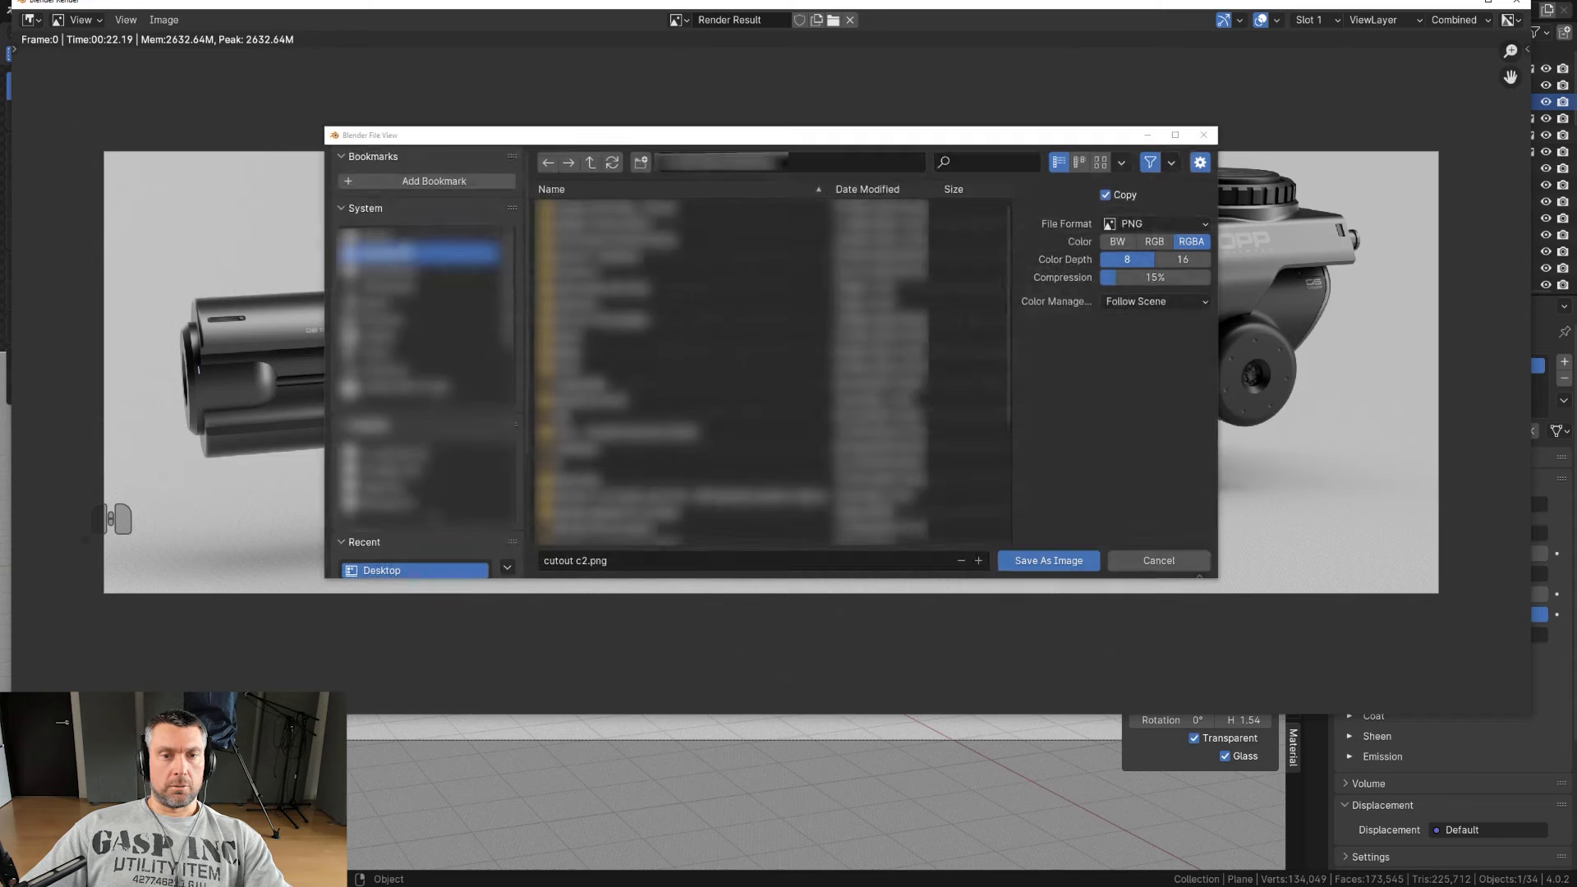
pyautogui.click(1183, 259)
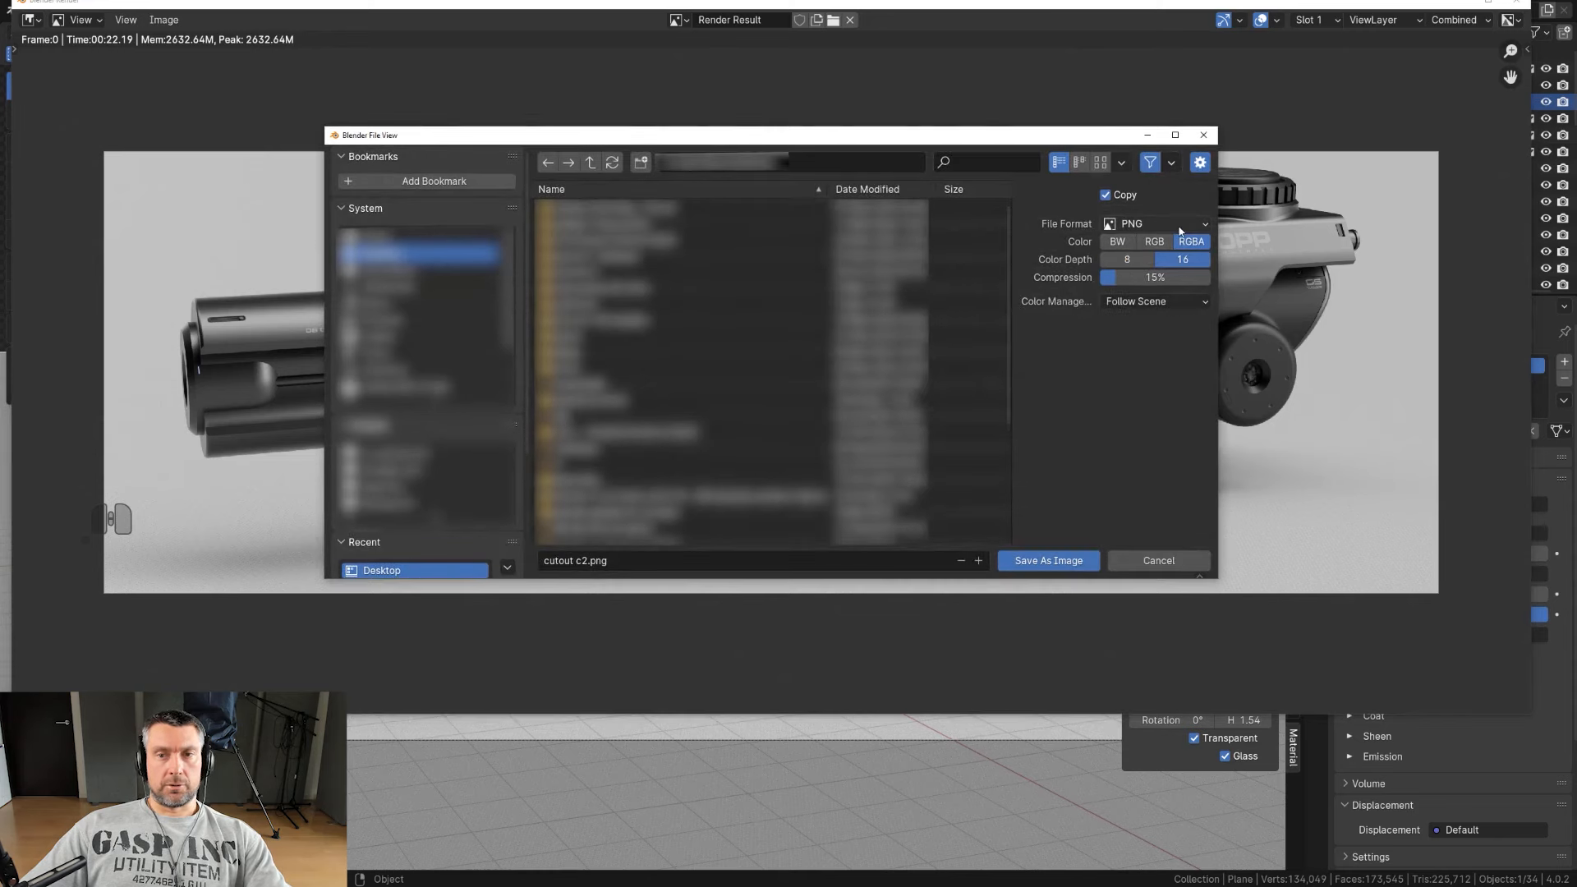
pyautogui.click(1154, 224)
pyautogui.click(1131, 353)
pyautogui.click(1172, 289)
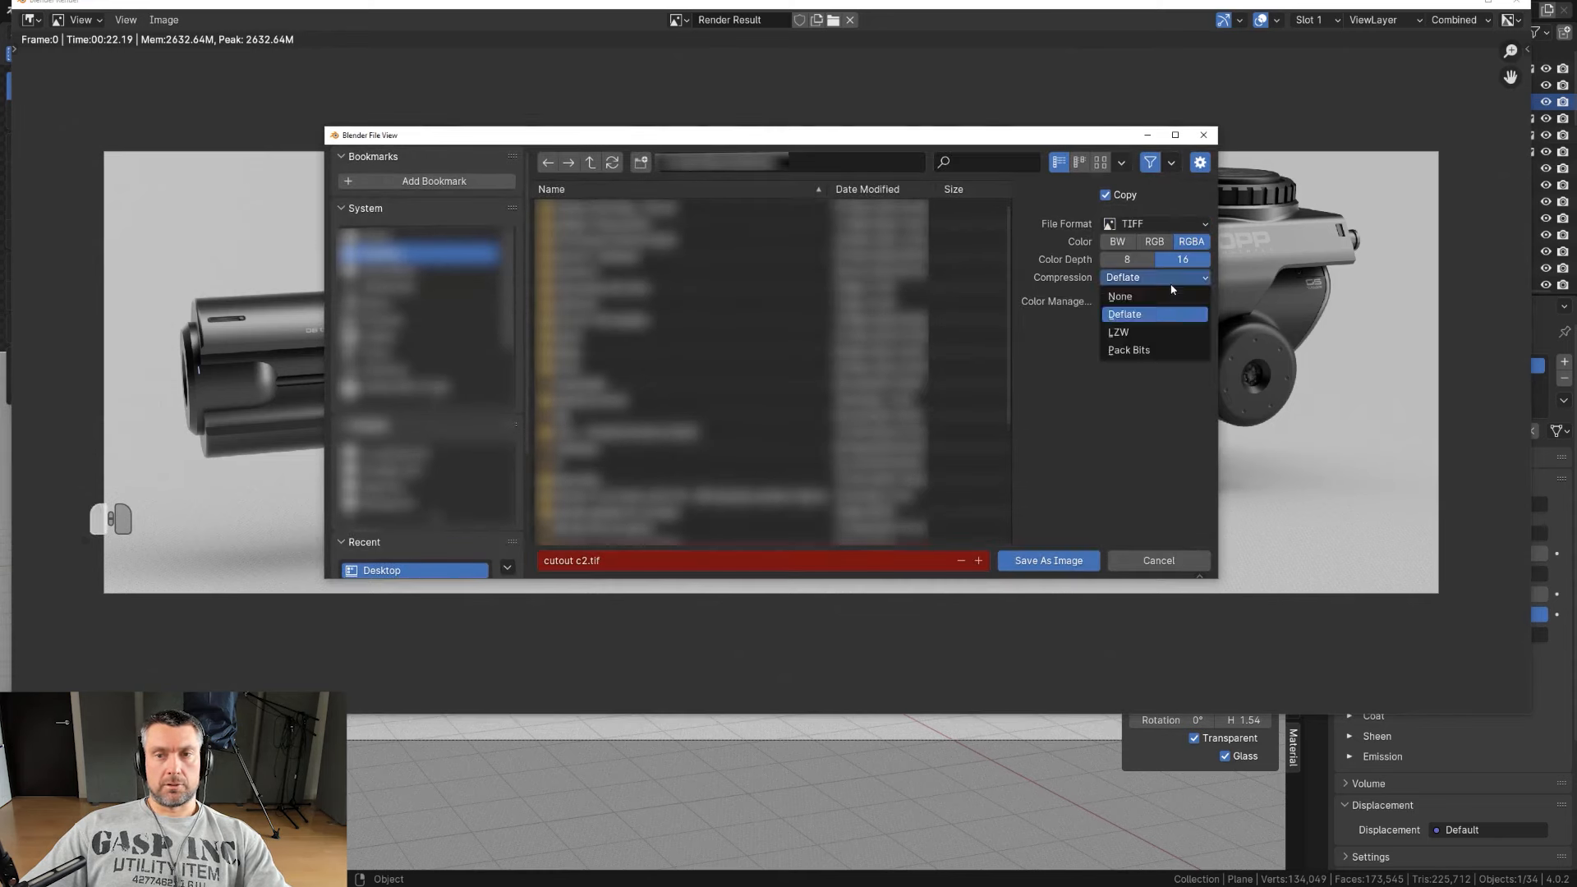
pyautogui.click(1154, 273)
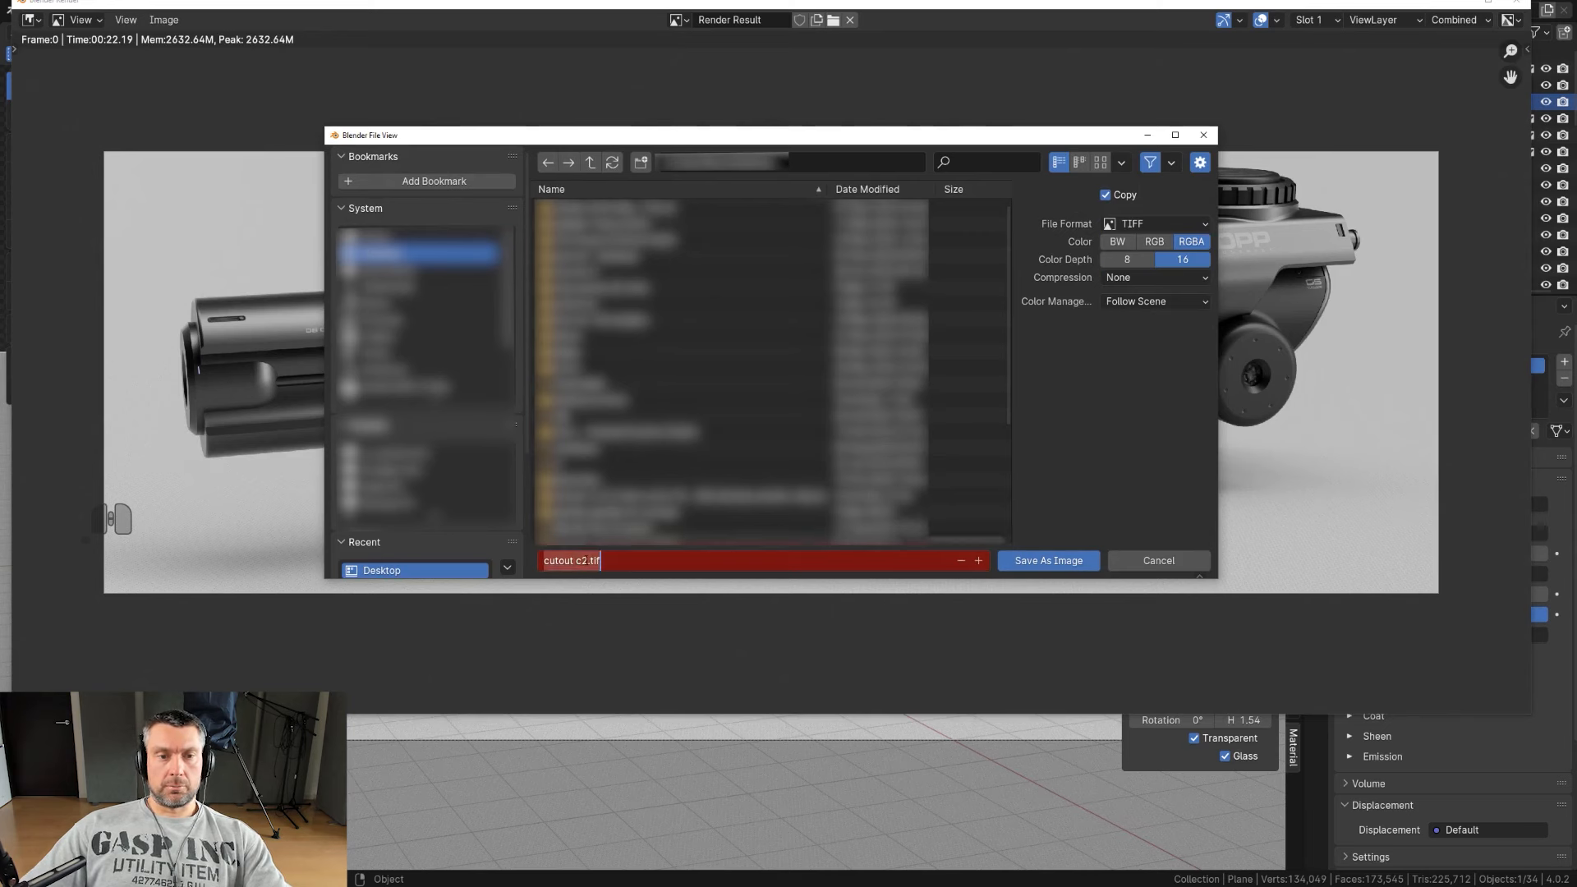
# Step: Remove the word cutout from the TIFF file name, save the light-background render, and close the render result
pyautogui.moveTo(575, 560); pyautogui.dragTo(535, 564)
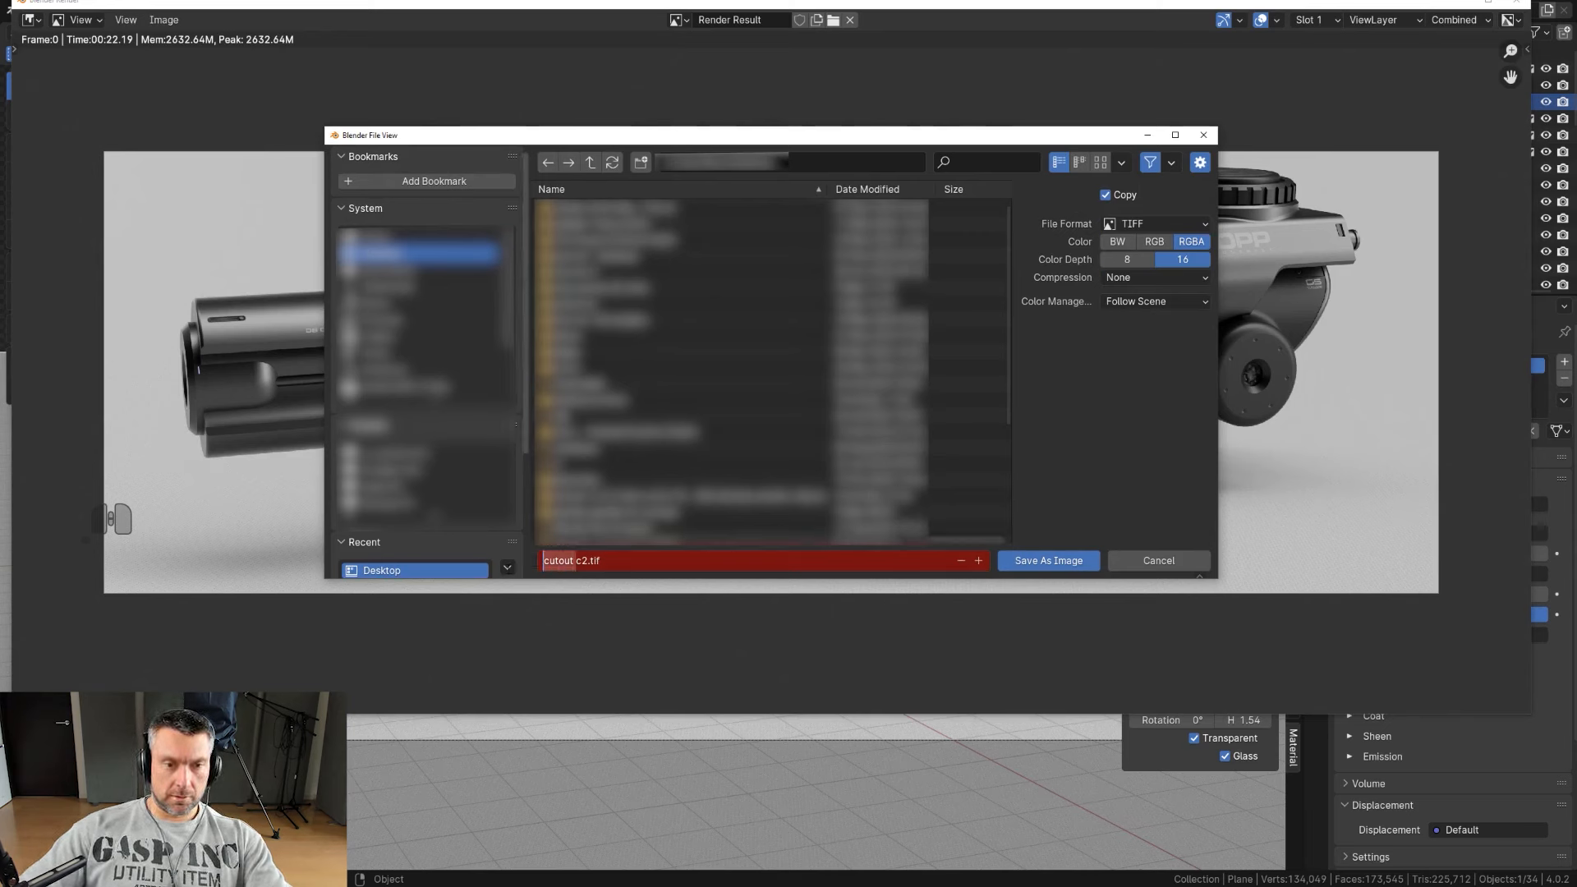
pyautogui.click(595, 542)
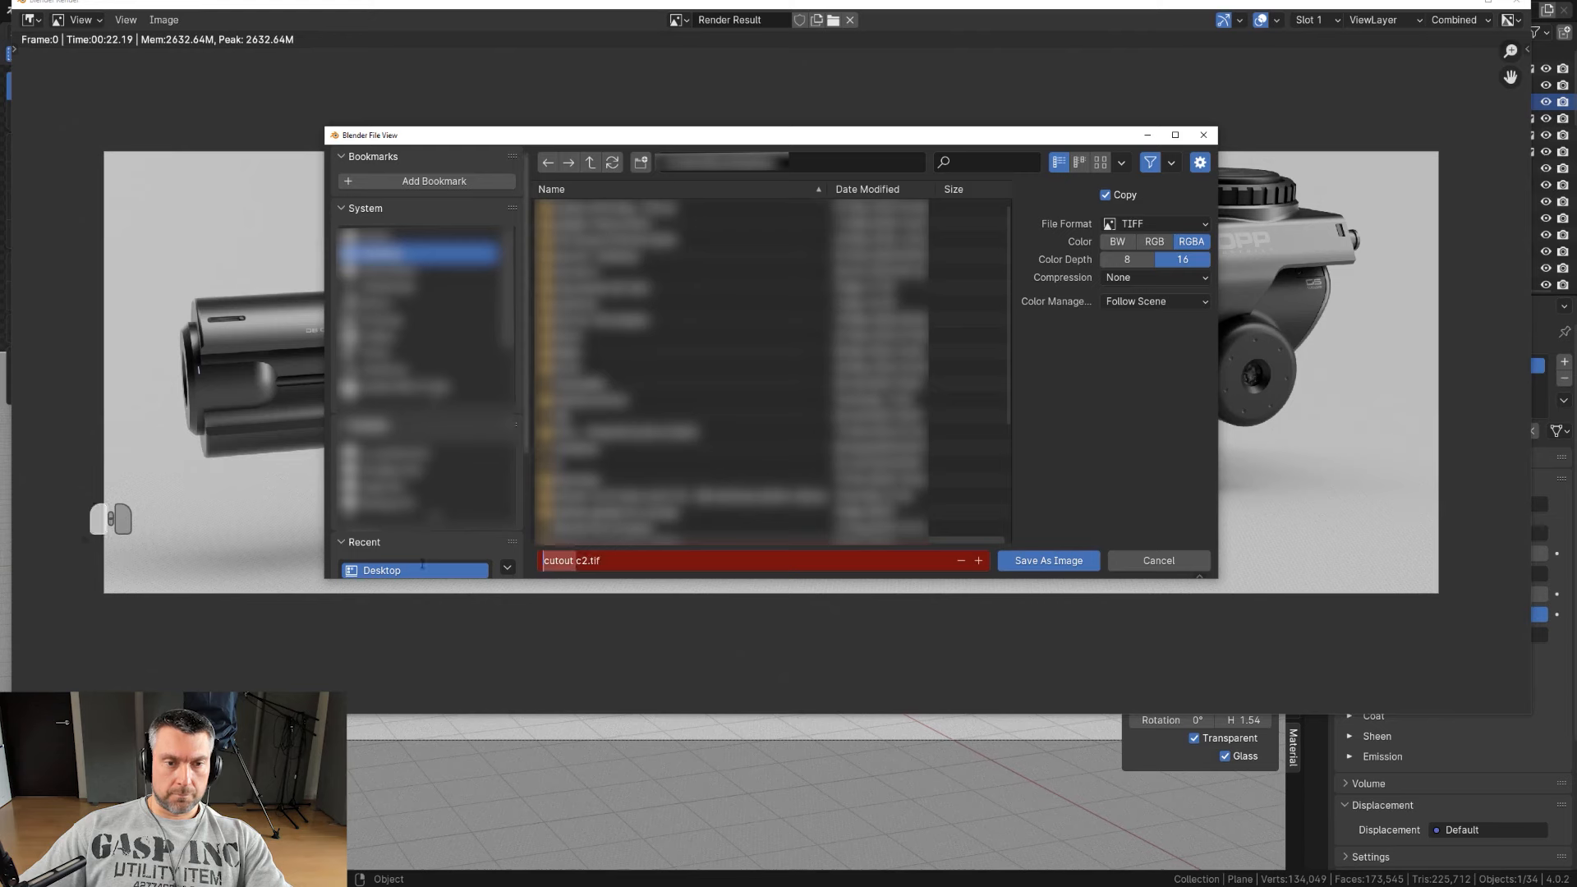
pyautogui.press('Delete')
pyautogui.press('Right')
pyautogui.press('Return')
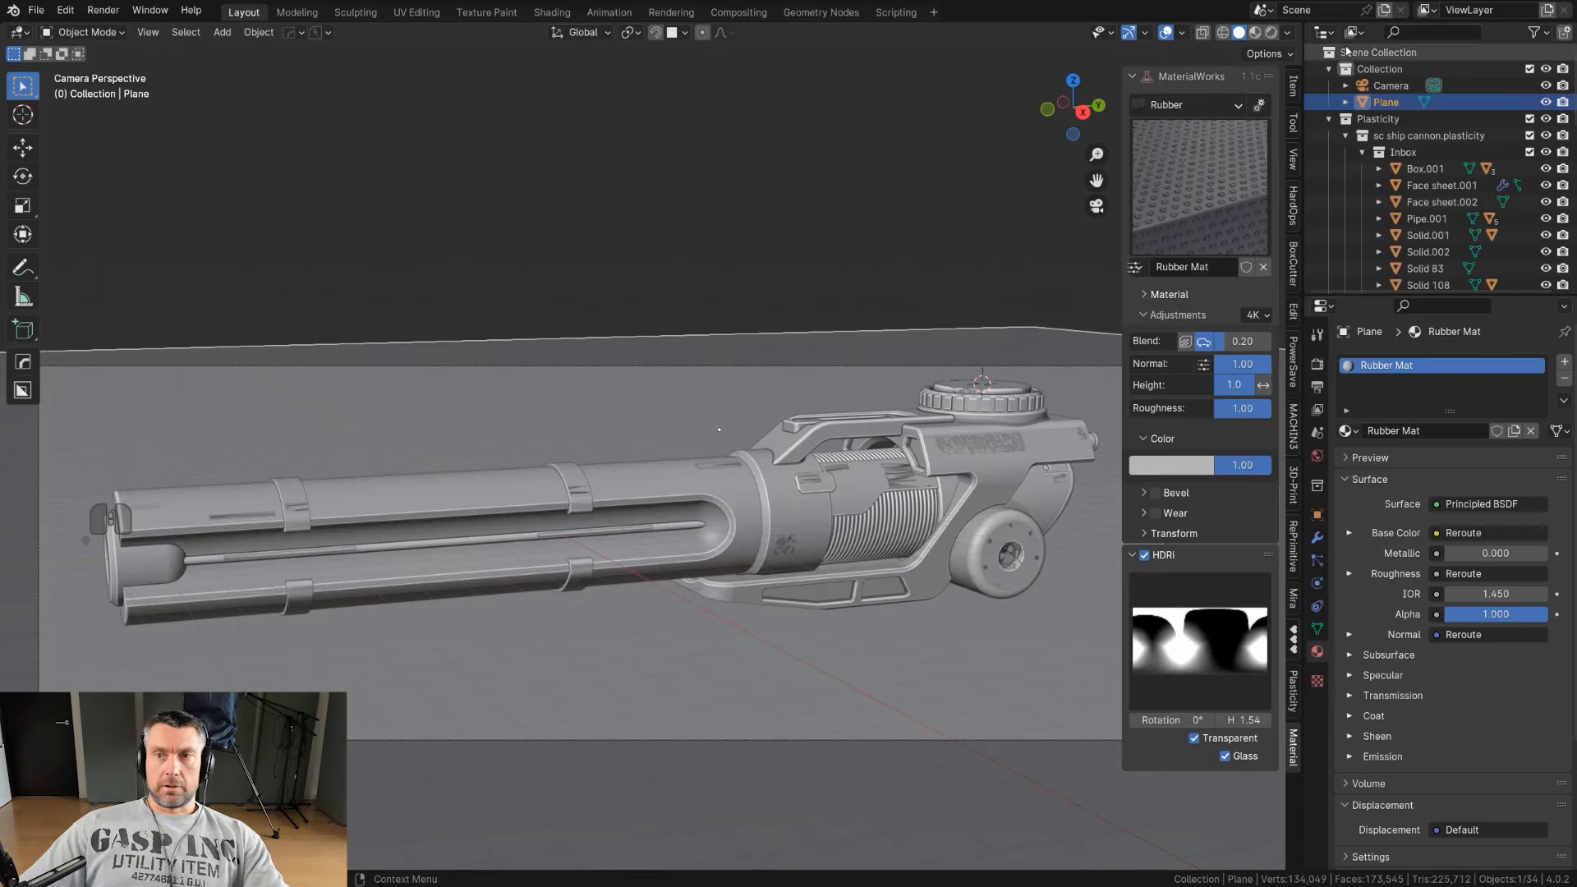
# Step: Switch the Outliner to orphan data and purge the unused data-blocks from the file
pyautogui.click(1351, 32)
pyautogui.click(1387, 182)
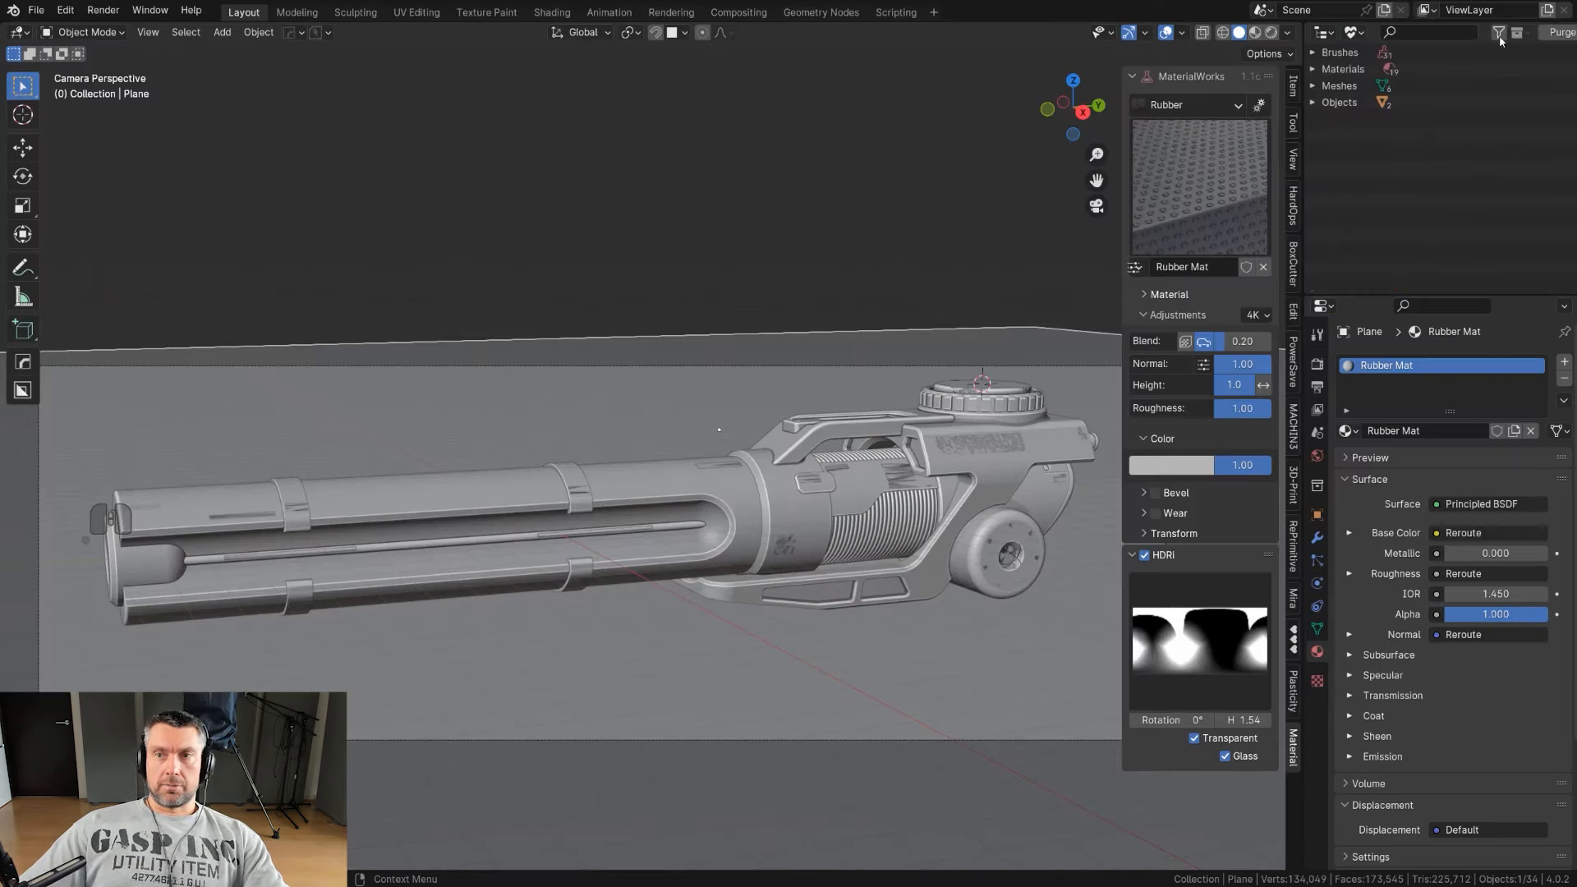
pyautogui.click(1560, 34)
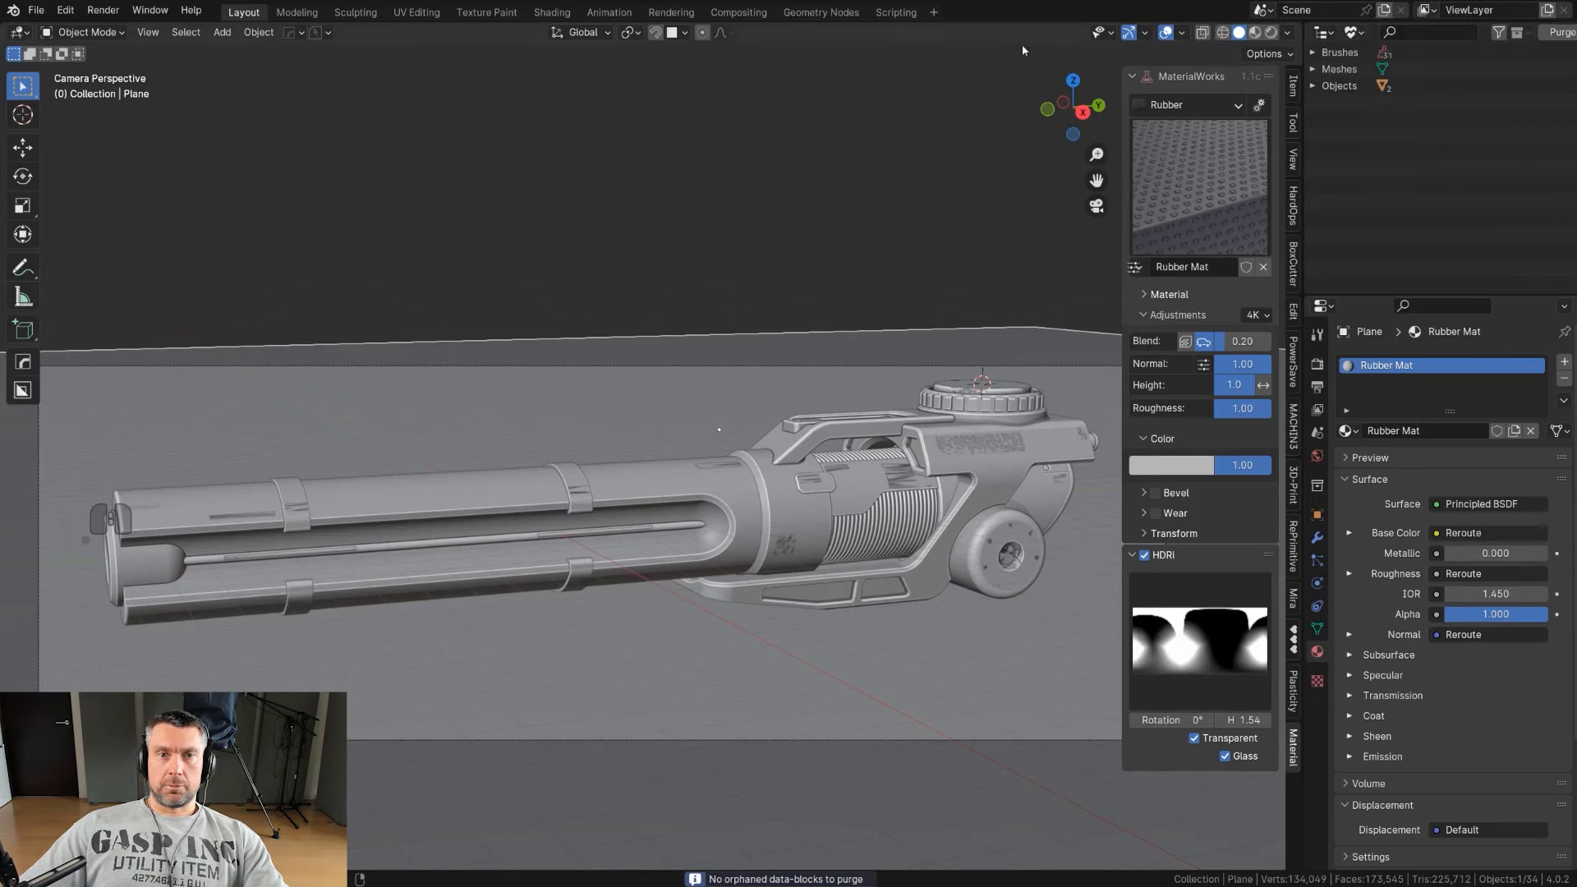
# Step: Pack all external resources into the blend file
pyautogui.click(37, 10)
pyautogui.moveTo(99, 284)
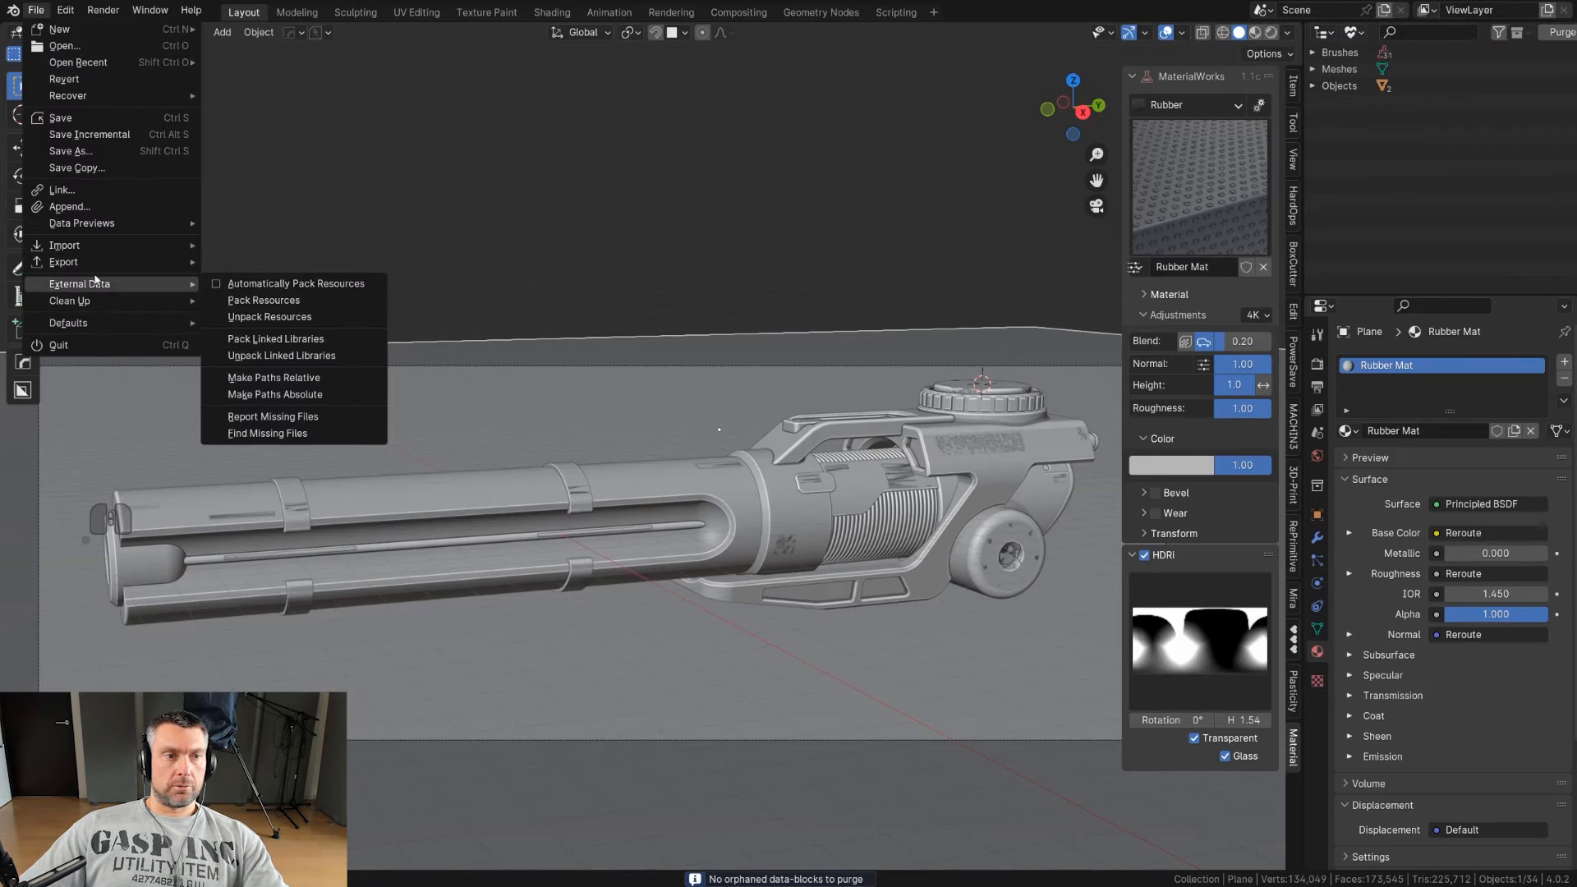
pyautogui.click(302, 301)
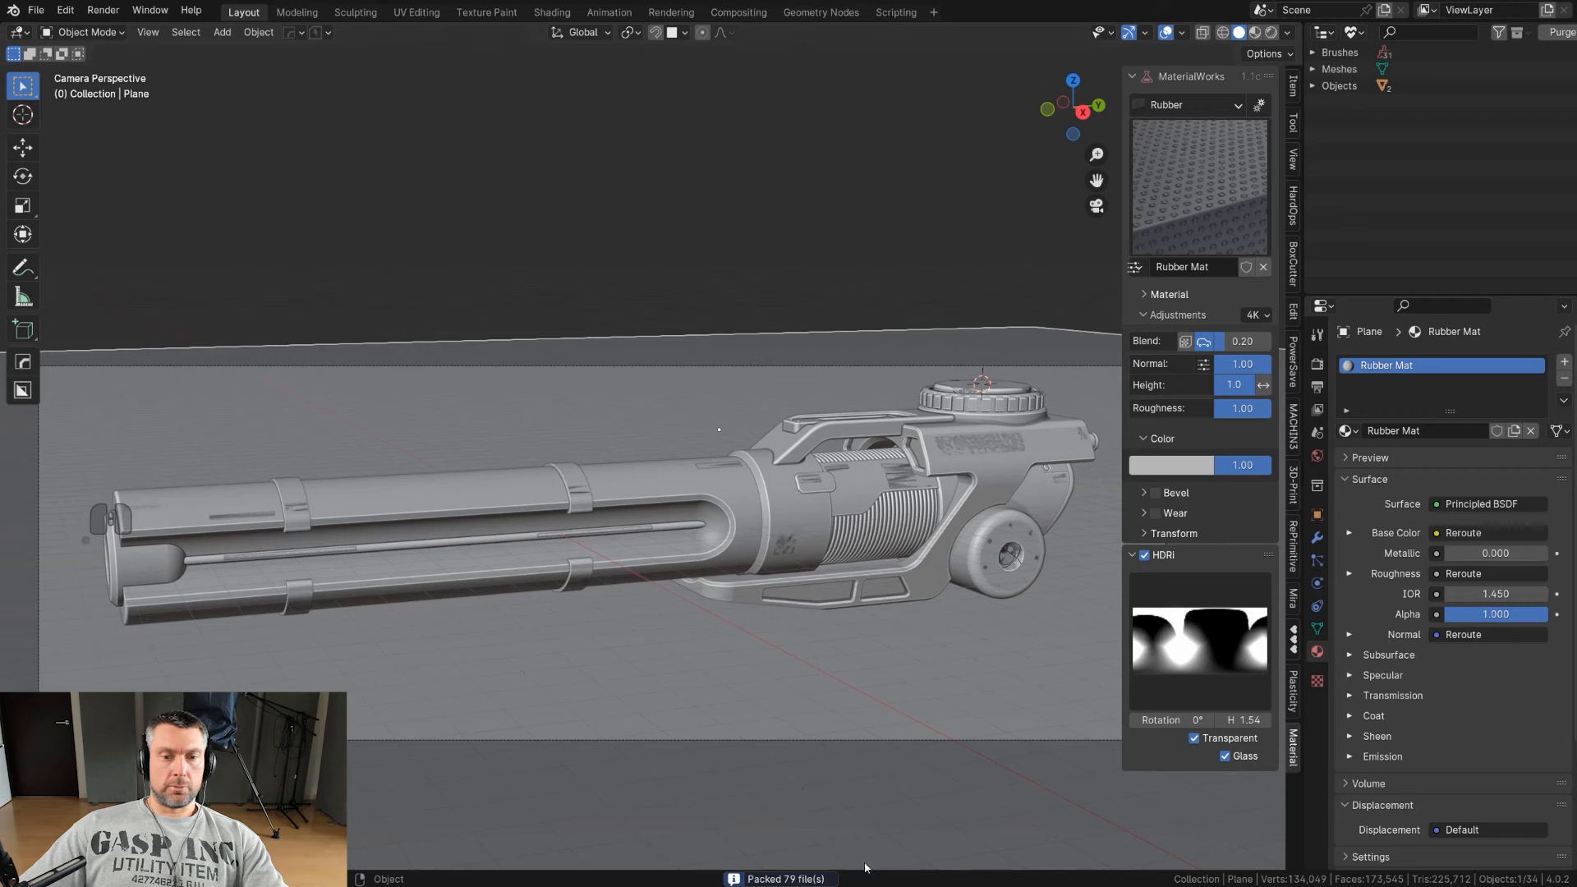
# Step: Begin saving the packed scene as a new blend file
pyautogui.click(39, 11)
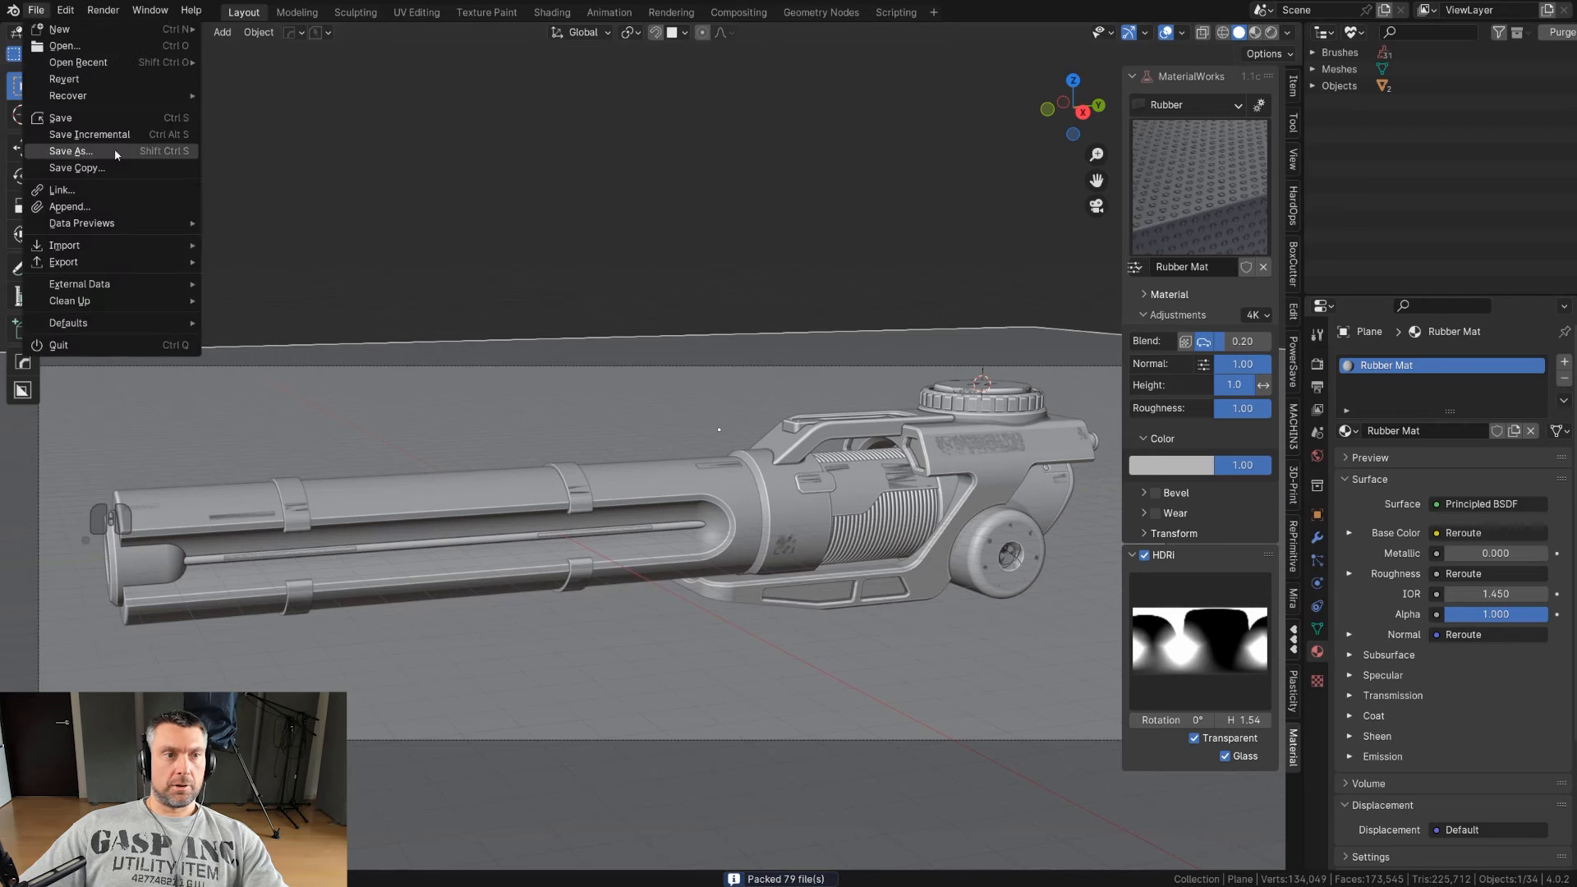
pyautogui.click(120, 151)
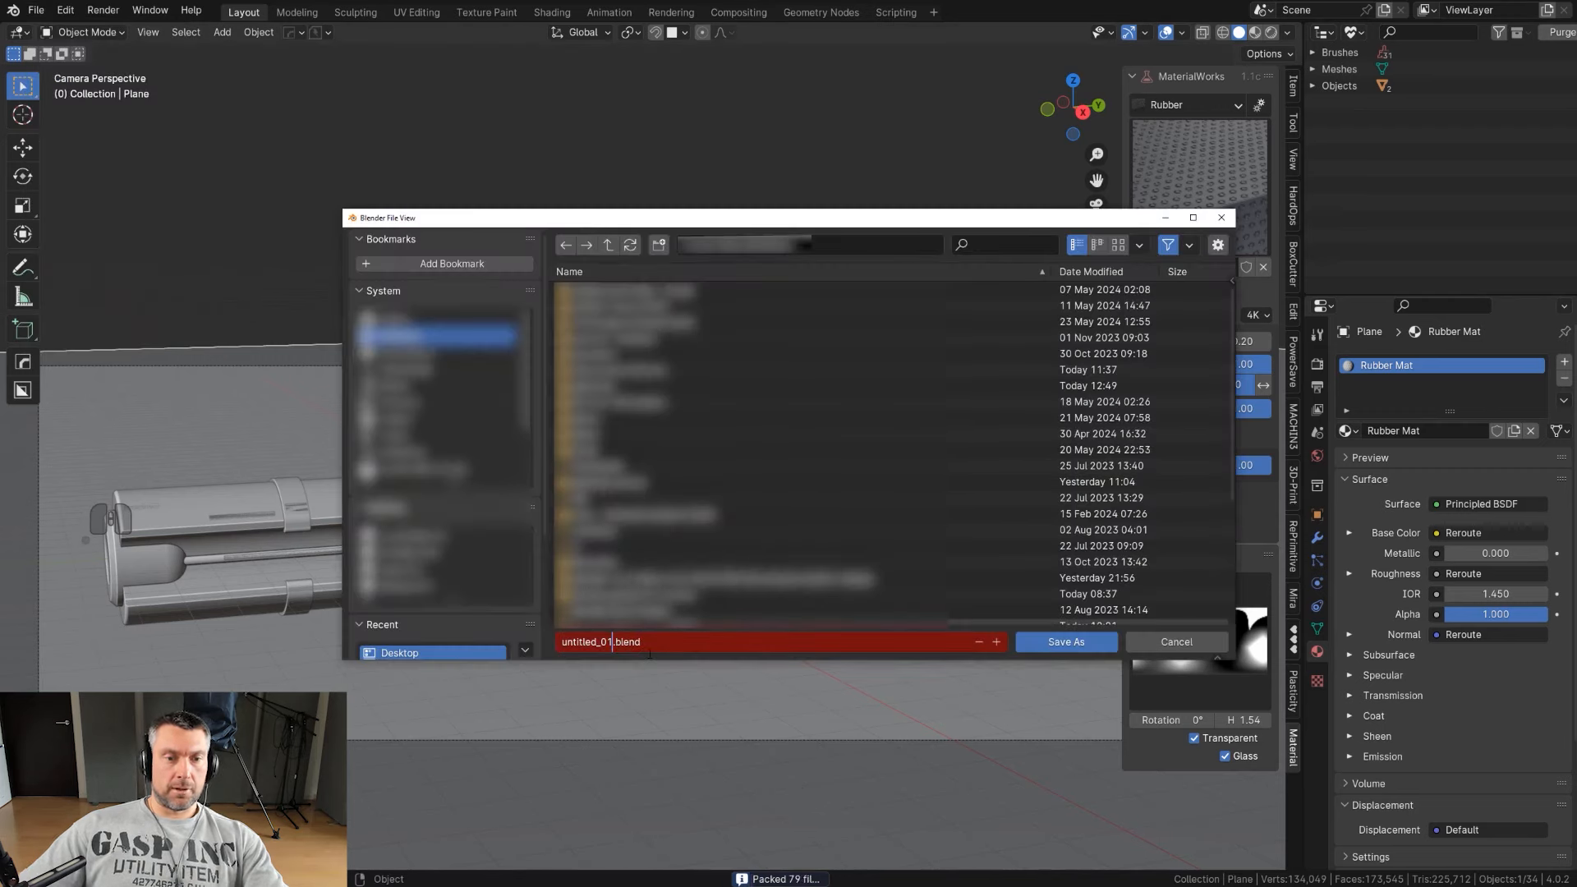